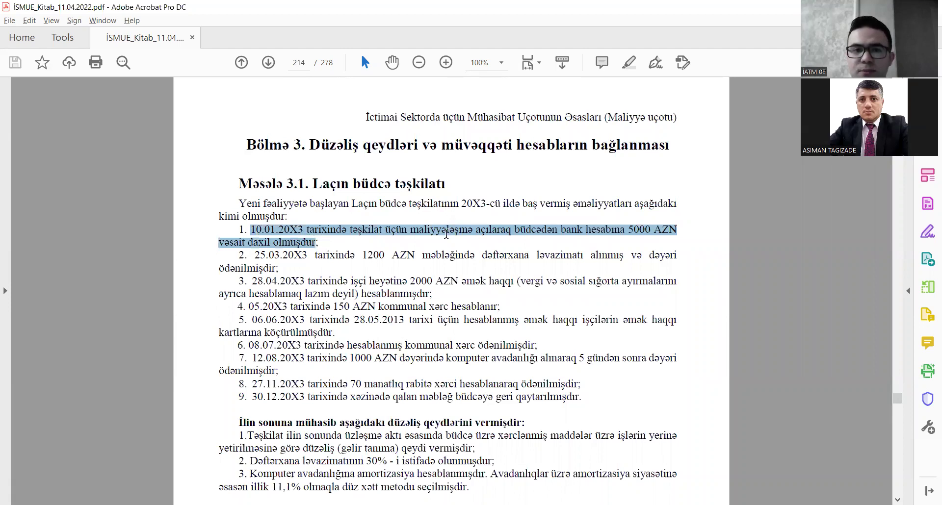
Step: Switch to the Excel workbook and enter BANK HESABI-103 with a debit of 50000 in the first 10.01.20X3 row
left_click(446, 234)
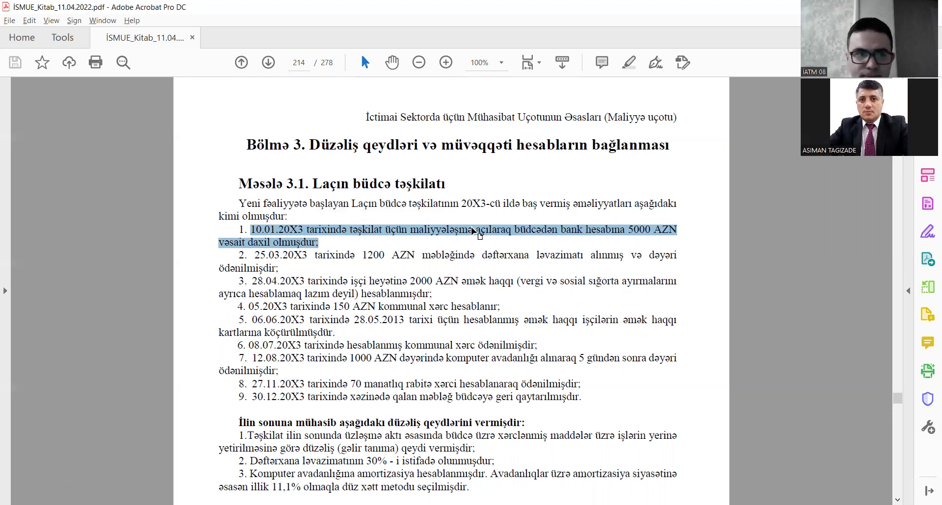
key("alt+Tab")
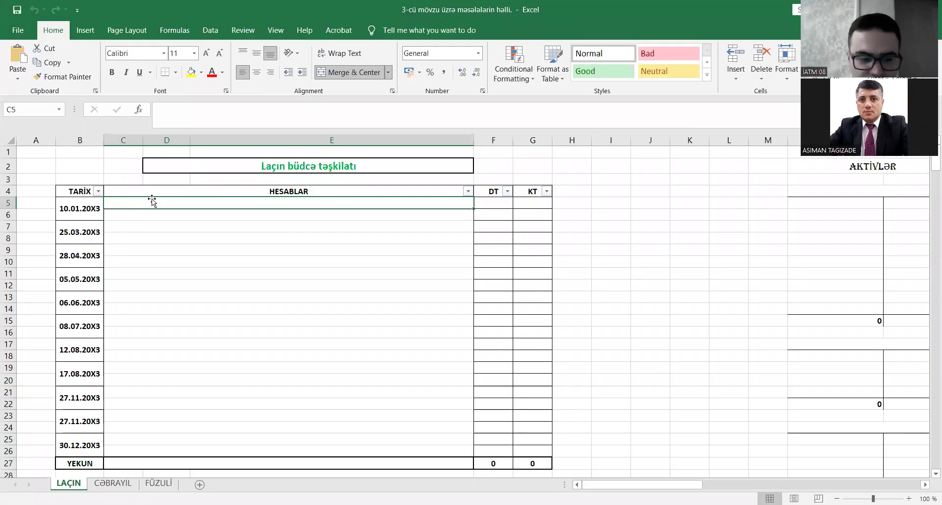
type("BANK ")
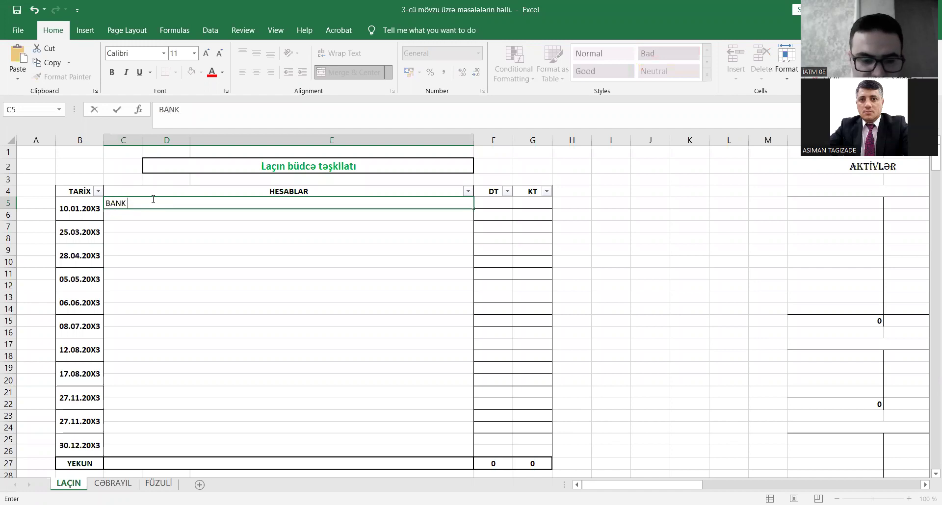
type("HESAB;-22")
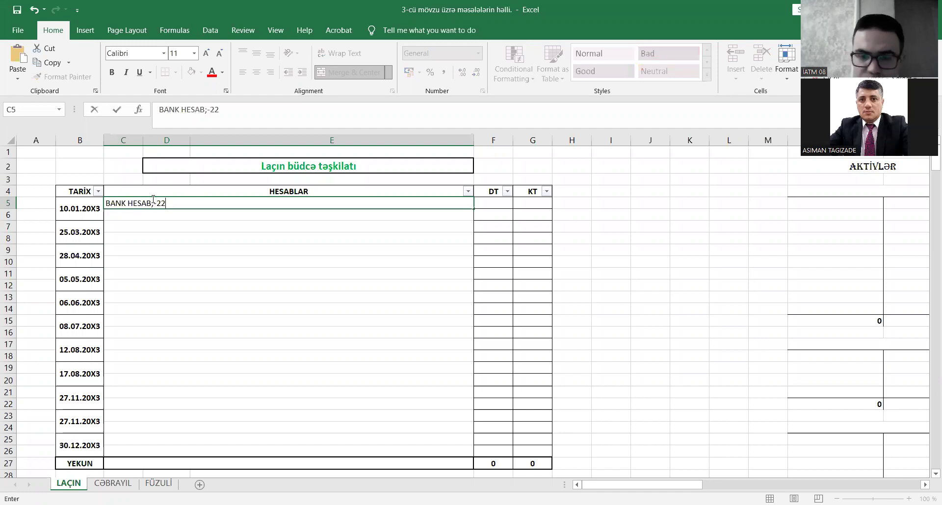
key("BackSpace")
key("BackSpace")
key("BackSpace")
type("-103")
left_click(152, 198)
type(";")
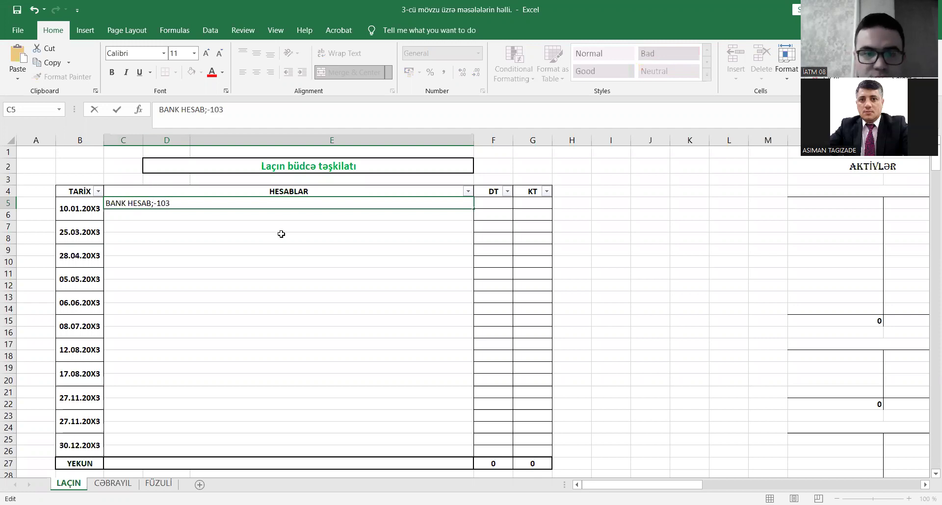
key("BackSpace")
type("I")
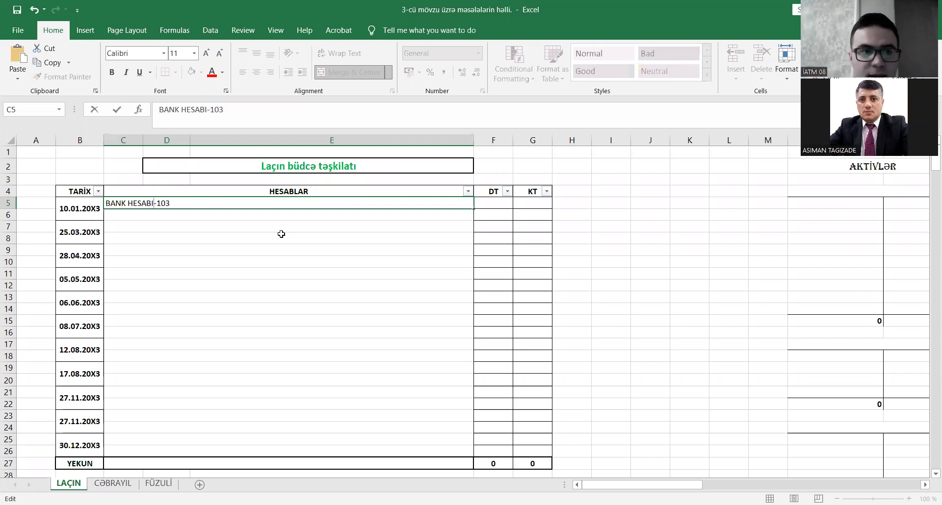
key("Return")
left_click(492, 202)
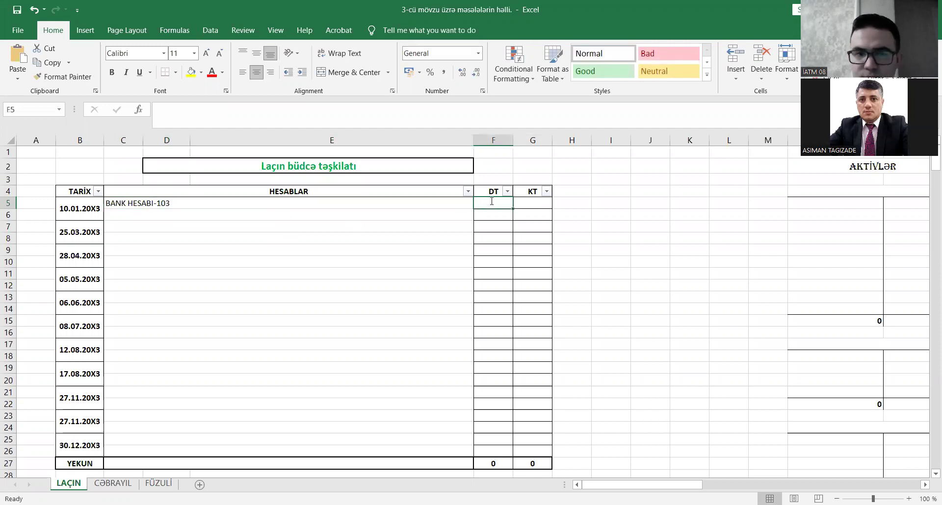
type("50000")
Step: Enter MƏQSƏDLİ MALİYYƏLƏŞMƏLƏR VƏ DAXİLOLMALAR-334 with a credit of 50000 in the second 10.01.20X3 row
left_click(193, 218)
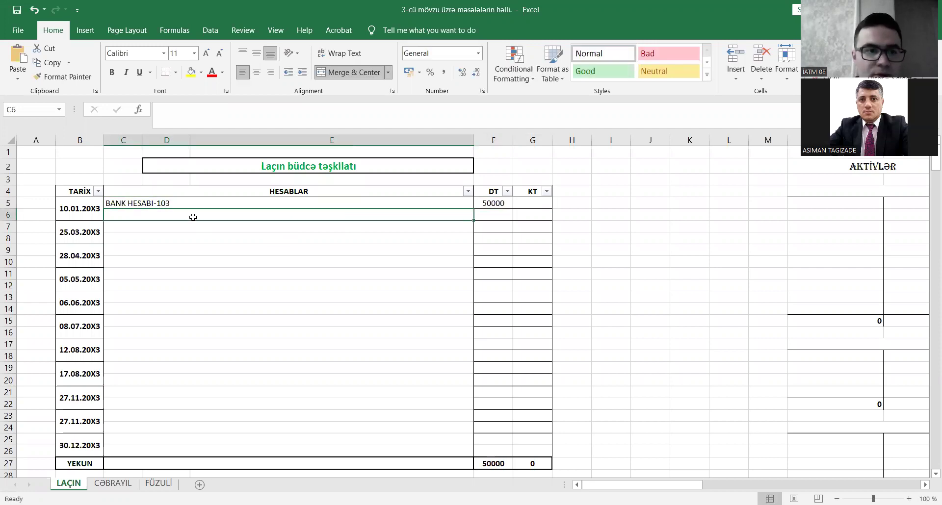
type("MƏQ")
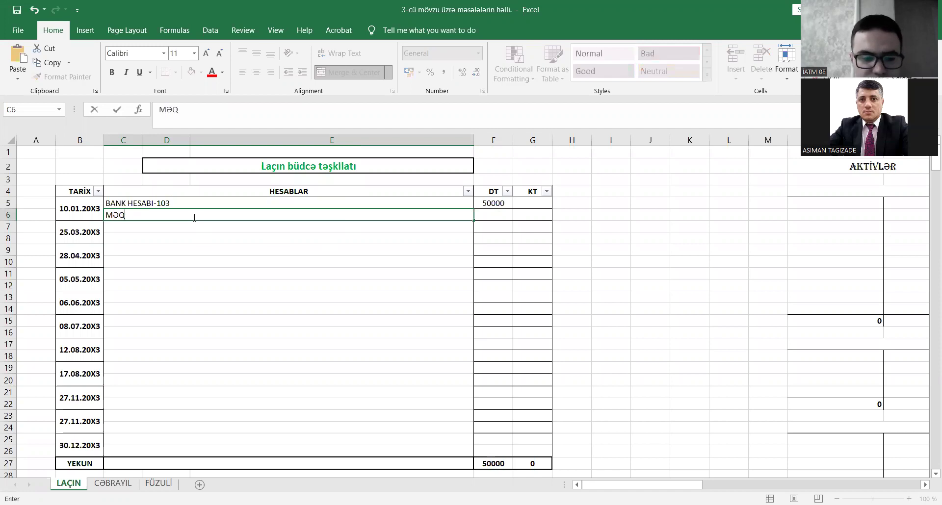
type("SƏDLİ MALİYYƏ")
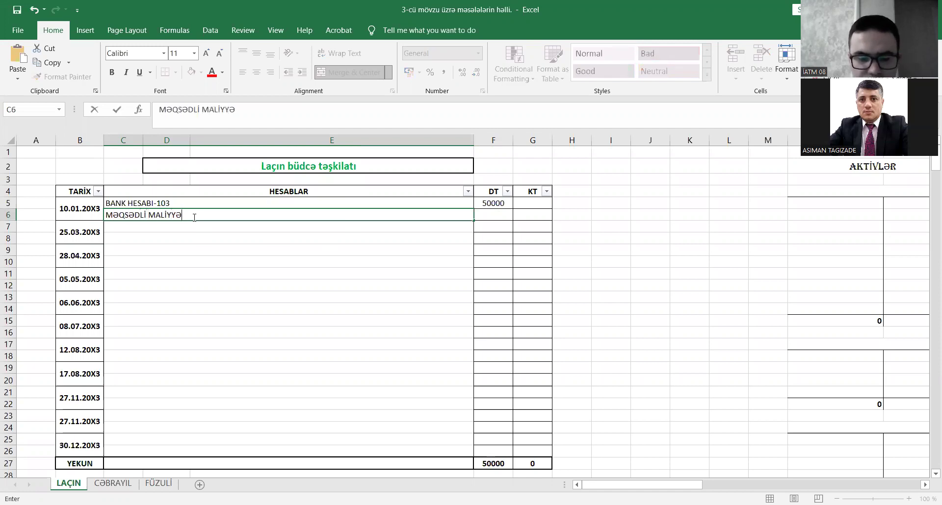
type("LƏŞMƏLƏR VƏ DA")
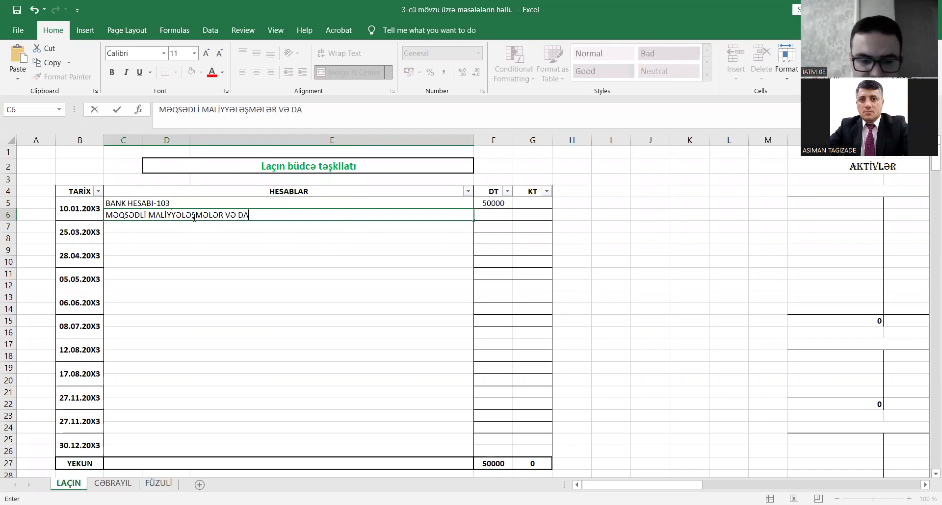
type("XİLOLMALAR-334")
key("Tab")
key("Tab")
type("5000")
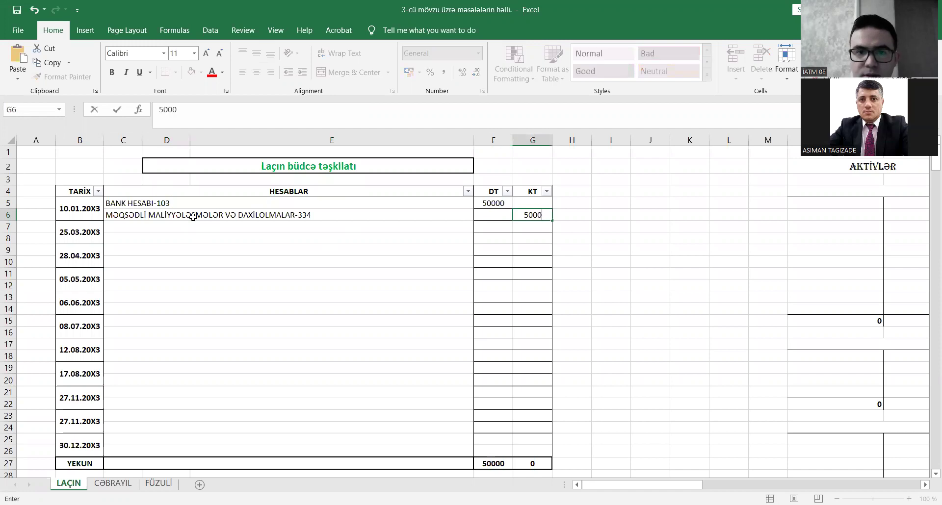
type("0")
left_click(118, 271)
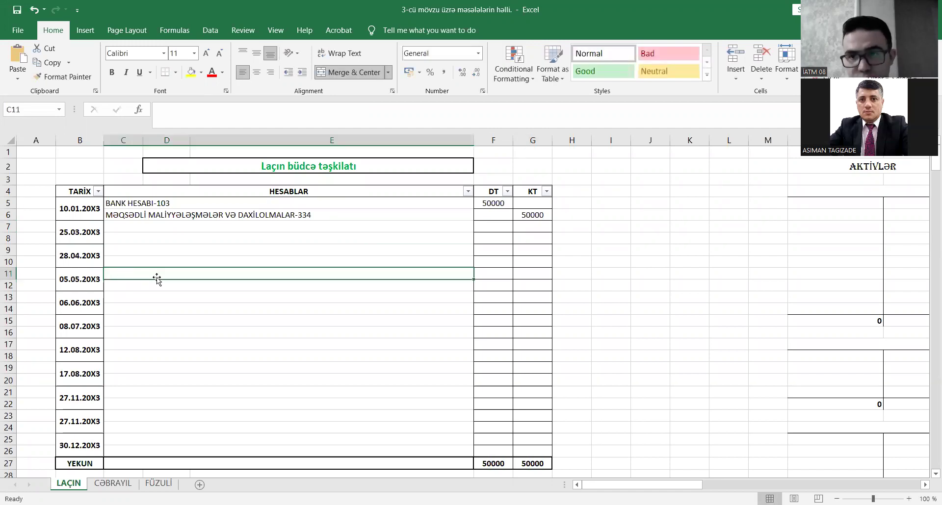
left_click(176, 206)
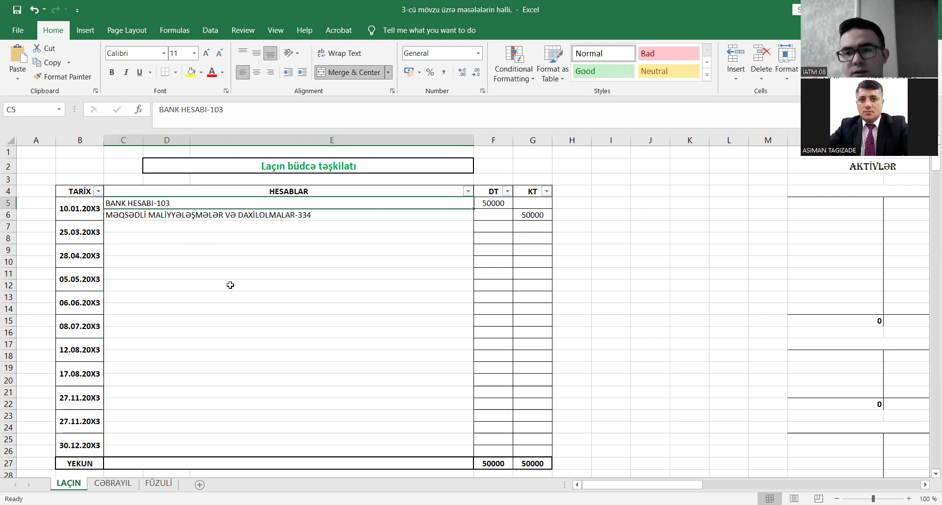
left_click_drag(202, 190, 211, 203)
left_click_drag(434, 263, 545, 451)
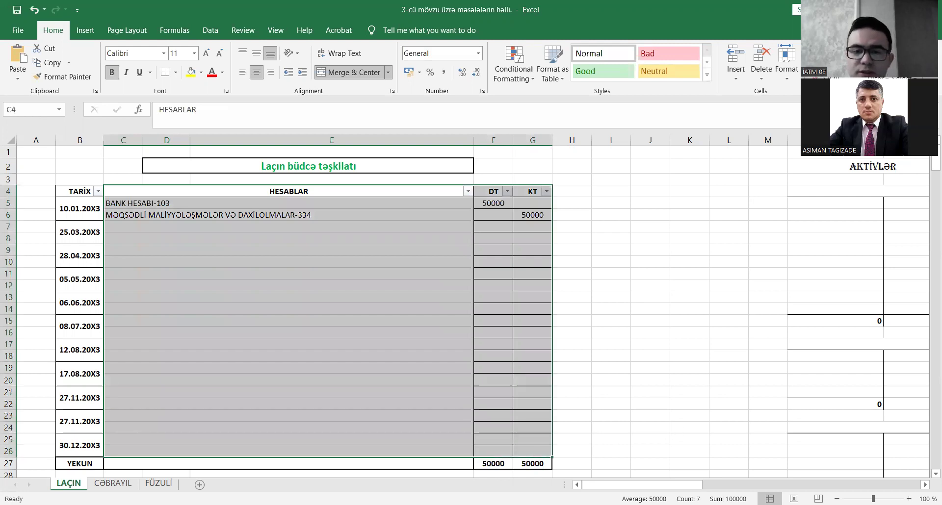
left_click(689, 428)
left_click_drag(656, 485, 608, 487)
Step: Copy BANK HESABI-103 from the journal as the heading of the first AKTİVLƏR T-account and post 50000 on its debit side
left_click(194, 199)
left_click_drag(225, 110, 83, 102)
left_click(692, 440)
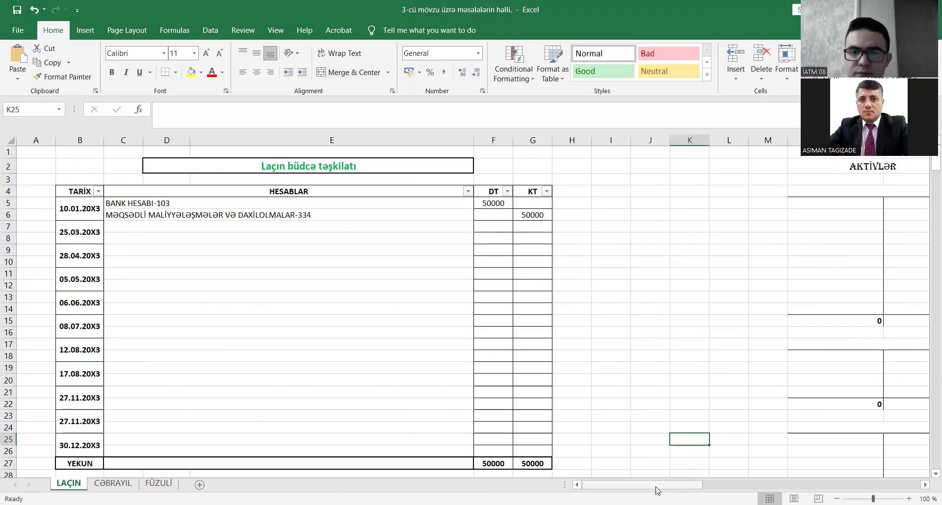
scroll(292, 197, "right", 4)
left_click(247, 191)
left_click(197, 109)
type("BANK HESABI-103")
left_click(399, 309)
left_click(302, 206)
type("50000")
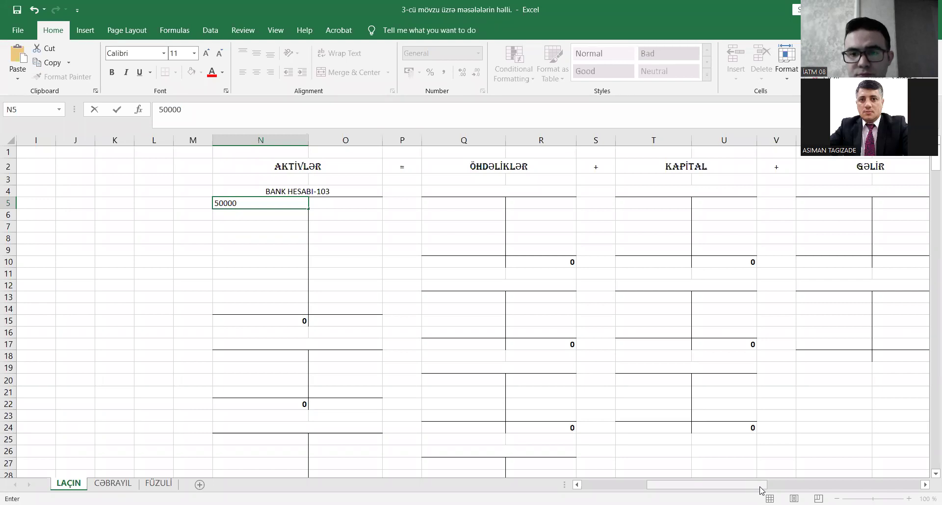
key("Tab")
Step: Copy MƏQSƏDLİ MALİYYƏLƏŞMƏLƏR VƏ DAXİLOLMALAR-334 as the first ÖHDƏLİKLƏR T-account heading and widen columns Q and R to fit it
left_click_drag(761, 486, 653, 485)
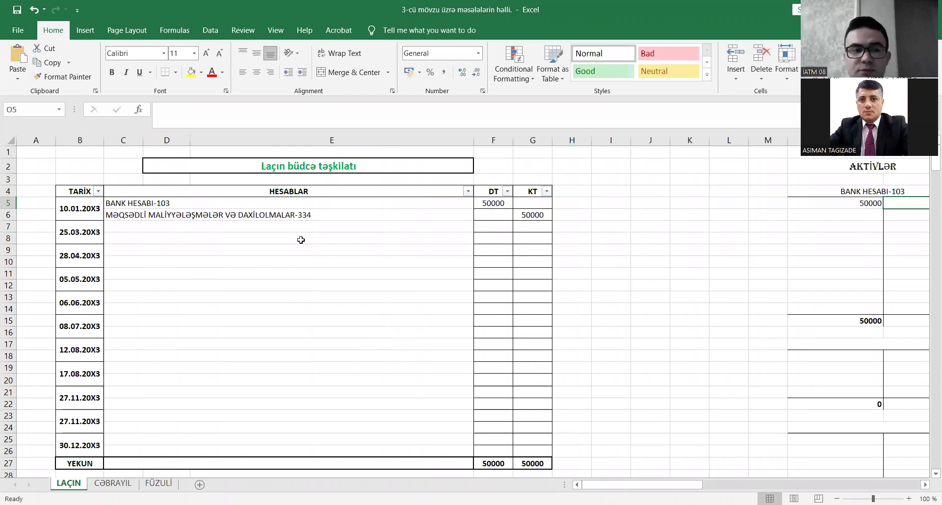
left_click(221, 219)
left_click_drag(371, 110, 125, 109)
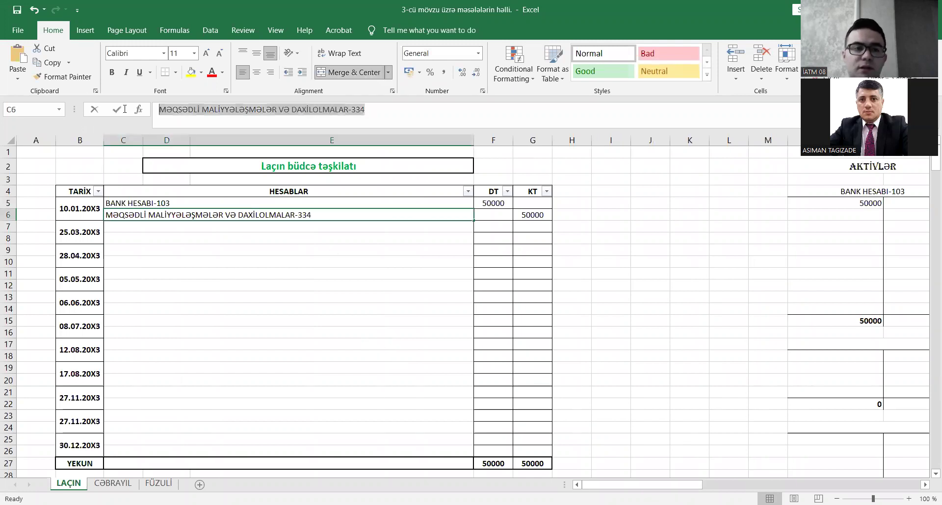
left_click(640, 354)
left_click_drag(661, 487, 766, 487)
left_click(275, 163)
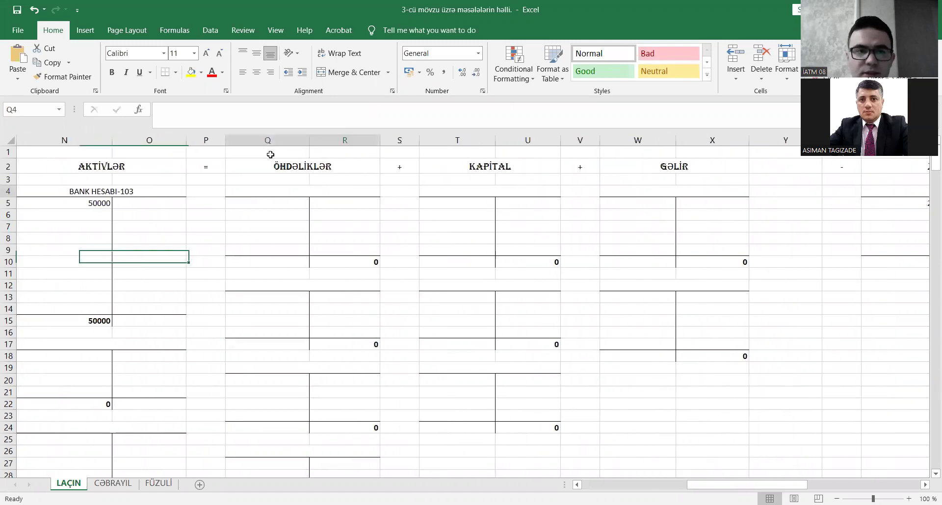
left_click(249, 109)
key("ctrl+v")
left_click(440, 352)
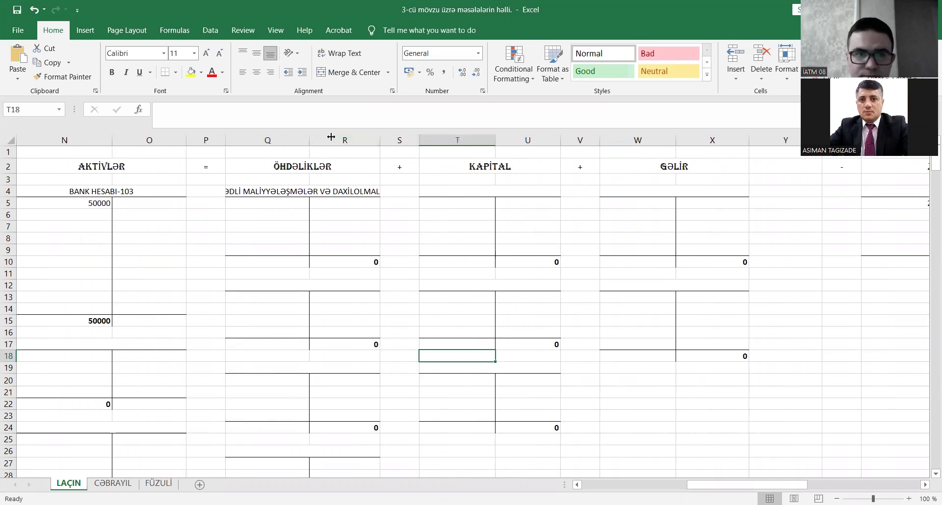
left_click_drag(331, 136, 331, 137)
left_click_drag(404, 141, 433, 142)
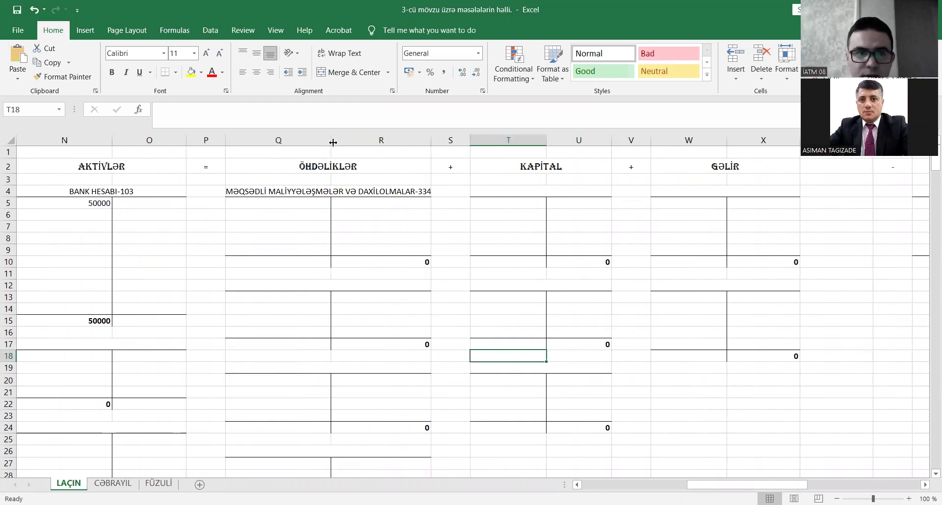
Step: Post 50000 on the credit side of the first ÖHDƏLİKLƏR T-account
left_click(389, 202)
type("50000")
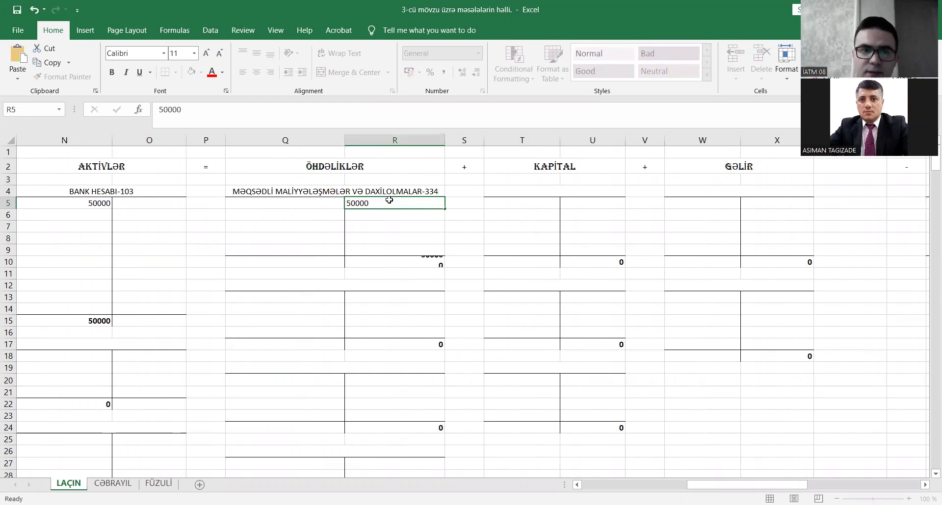
key("Return")
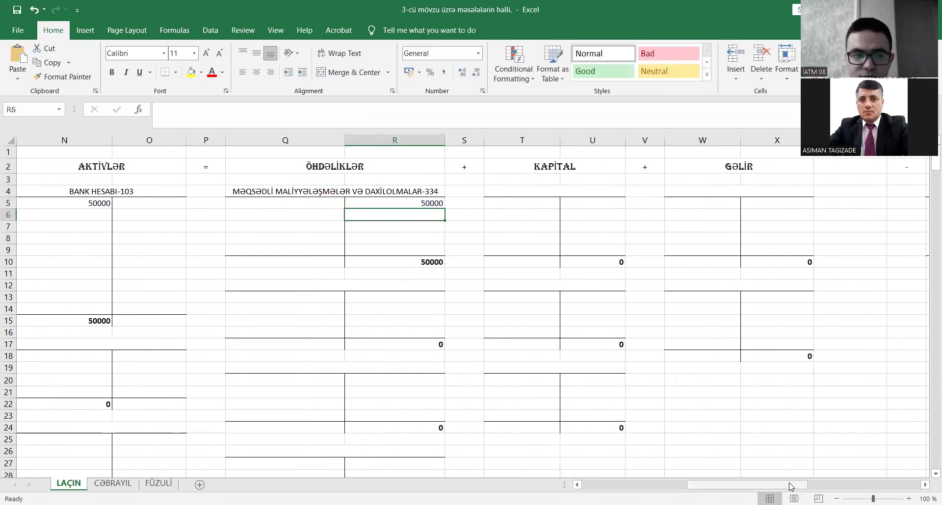
Step: Enter DƏFTƏRXANA LƏVAZİMATI-121.4.1 with a debit of 1200 in the journal's first 25.03.20X3 row
left_click_drag(745, 484, 640, 484)
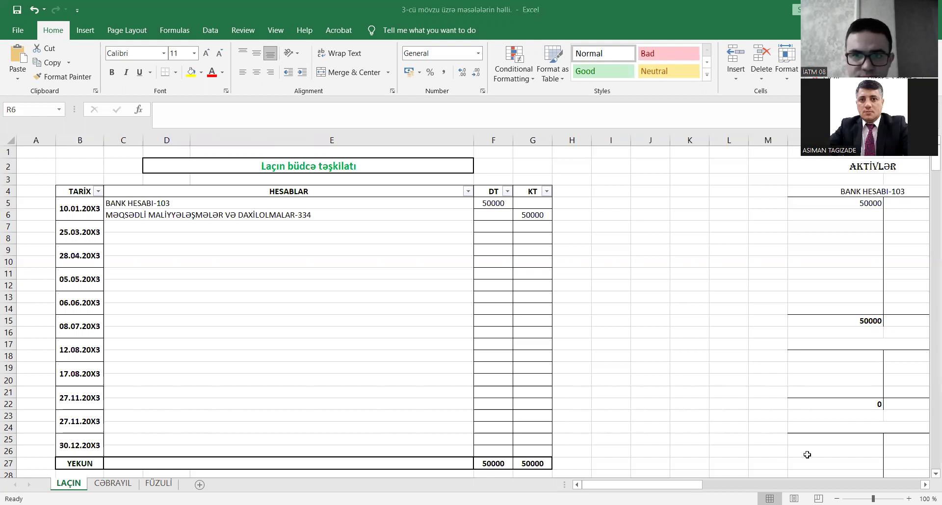
left_click(117, 226)
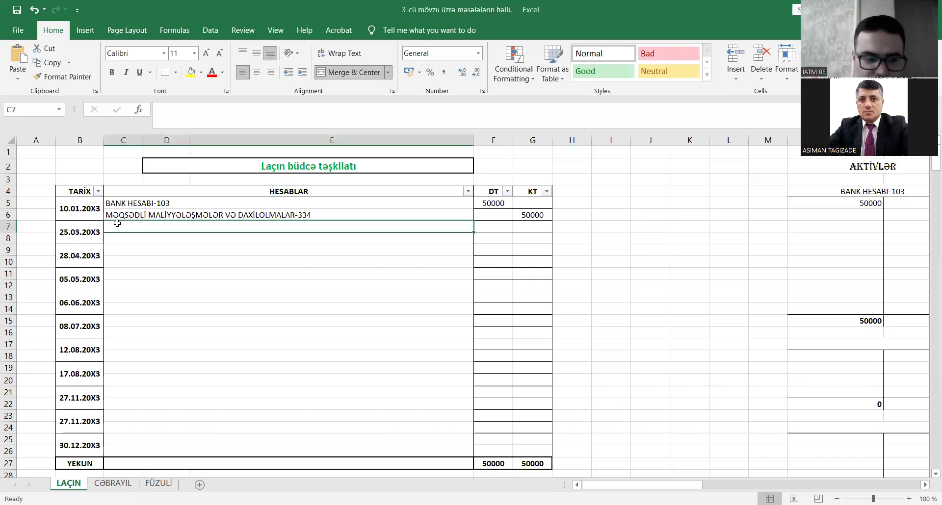
type("DƏFTƏRXAMA")
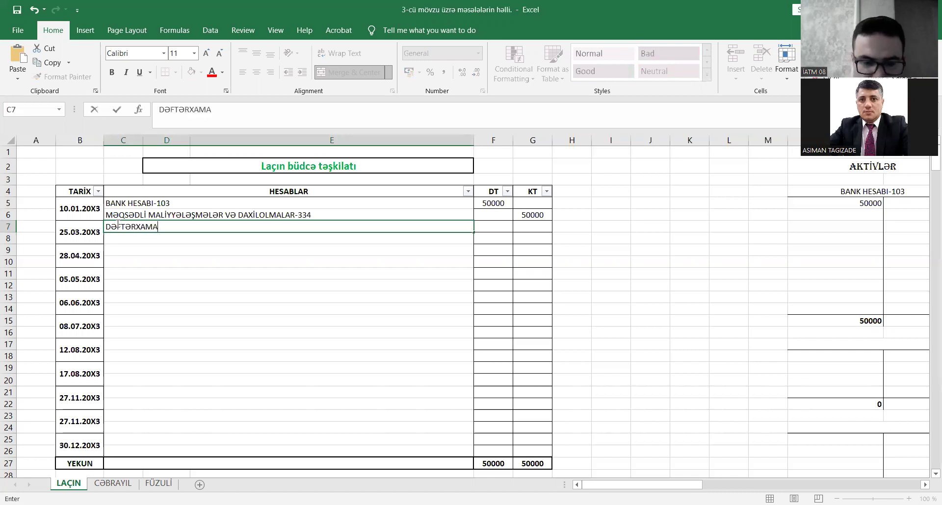
key("BackSpace")
key("BackSpace")
type("NA LƏVA")
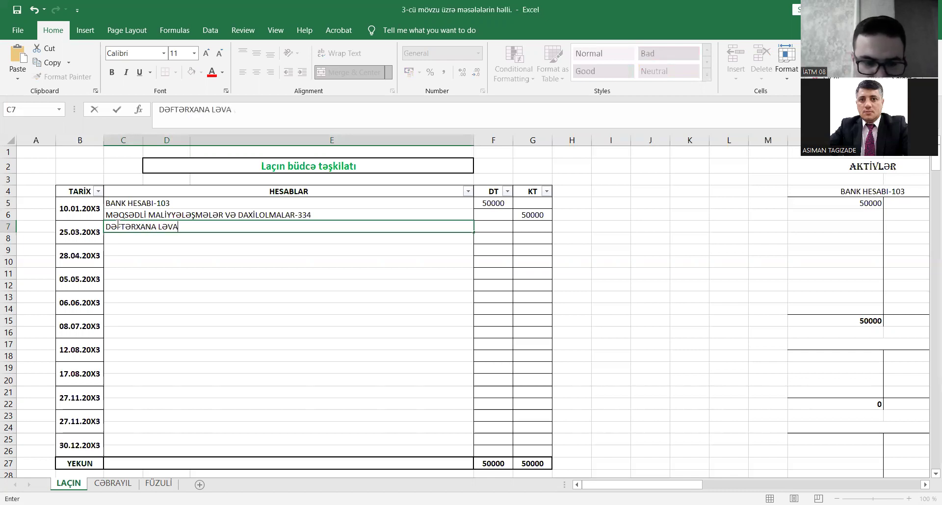
type("ZİMATI-121.4.")
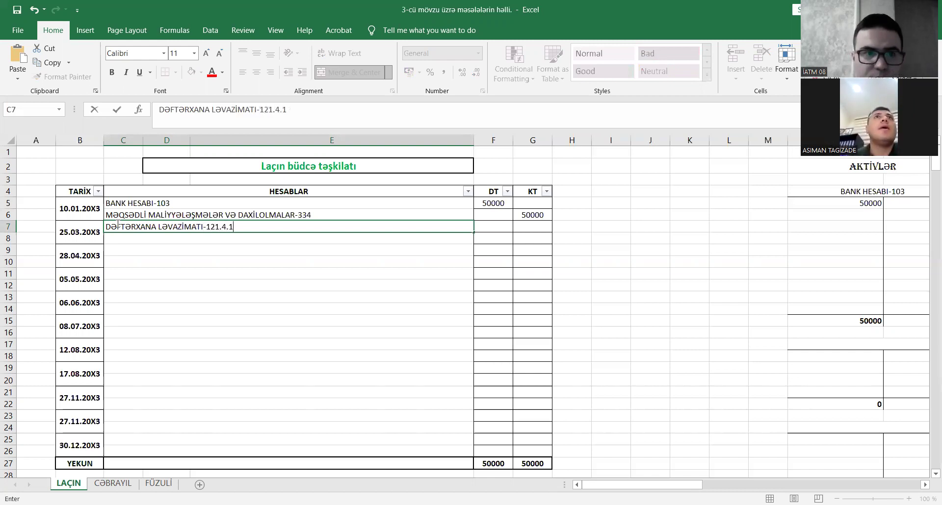
type("1")
key("Tab")
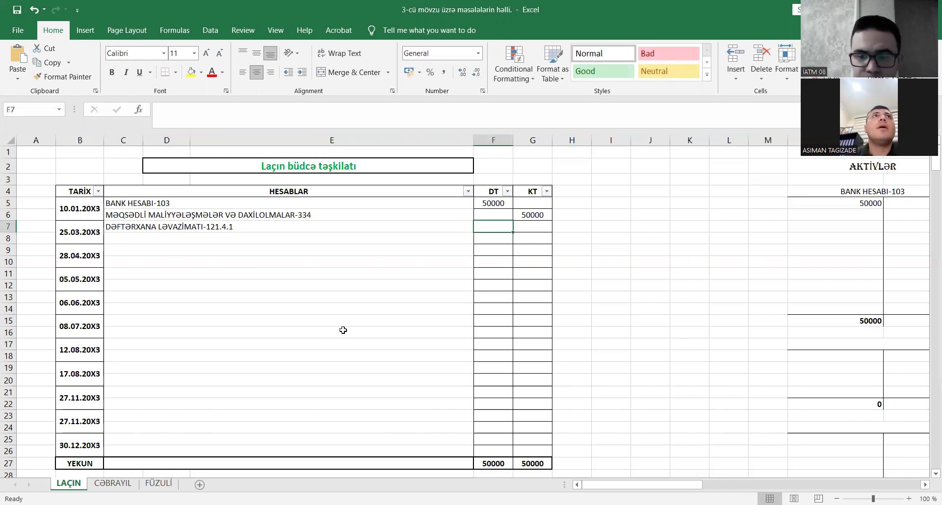
type("1200")
left_click(202, 230)
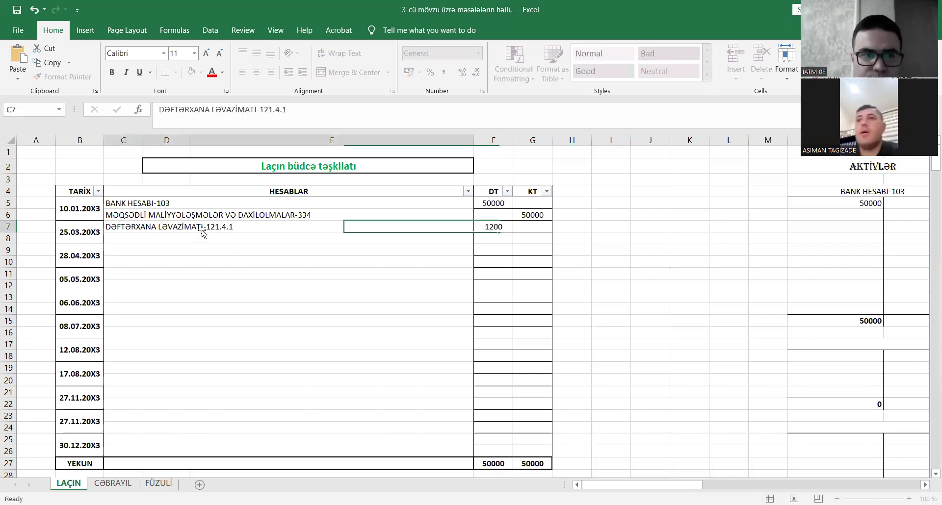
Step: Enter BANK HESABI-103 with a credit of 1200 in the second 25.03.20X3 row
left_click(198, 239)
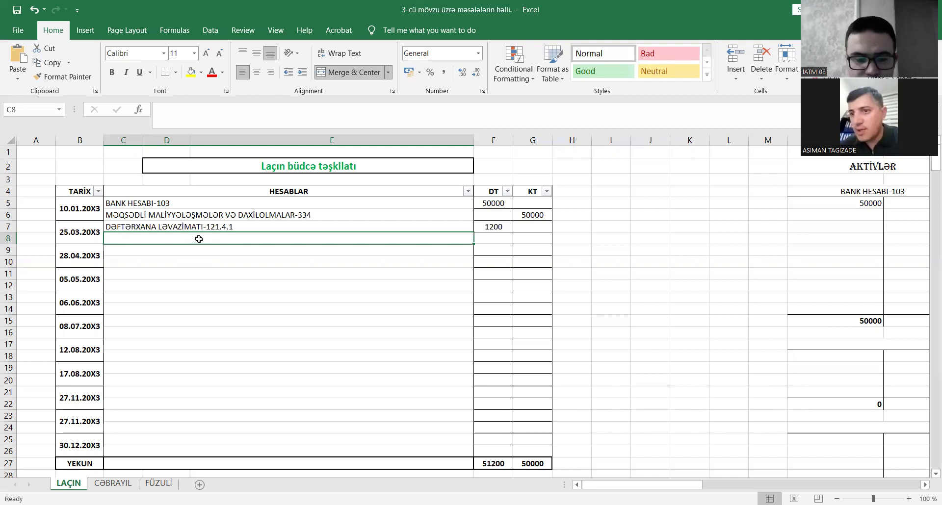
type("BANK HESAB")
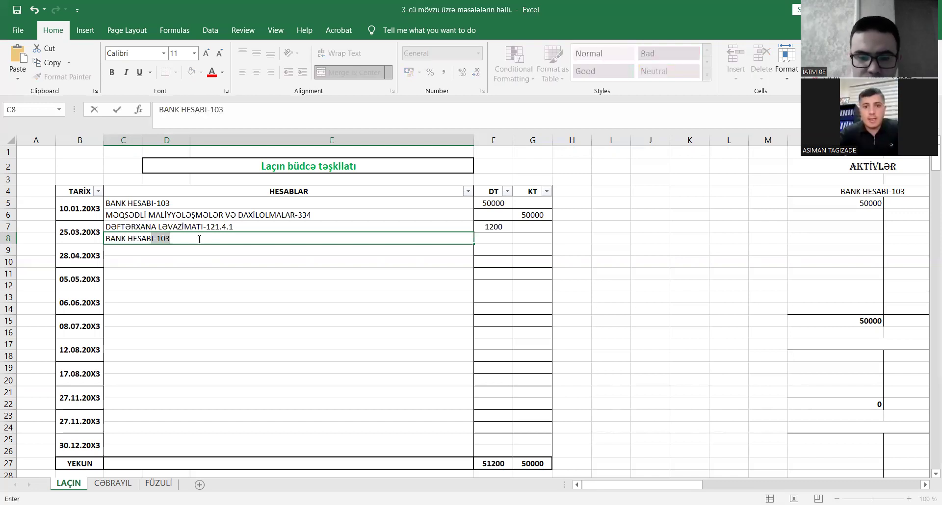
key("Tab")
key("Tab")
type("1200")
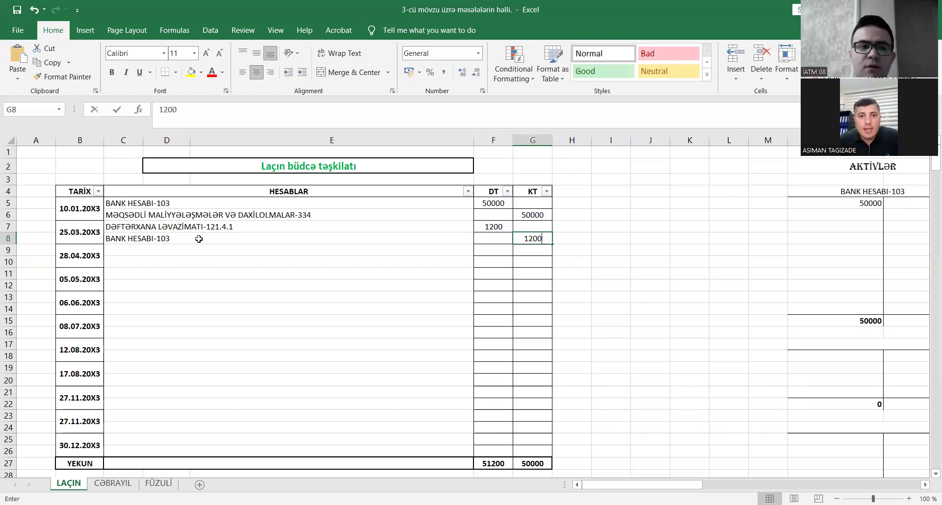
left_click(196, 227)
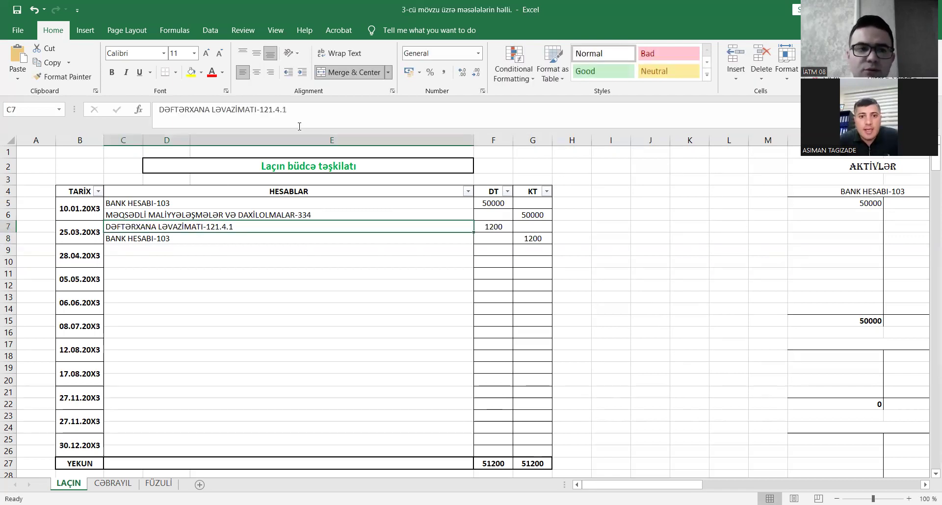
Step: Copy DƏFTƏRXANA LƏVAZİMATI-121.4.1 as the second AKTİVLƏR T-account heading and post 1200 on its debit side
left_click_drag(300, 127, 160, 110)
key("ctrl+c")
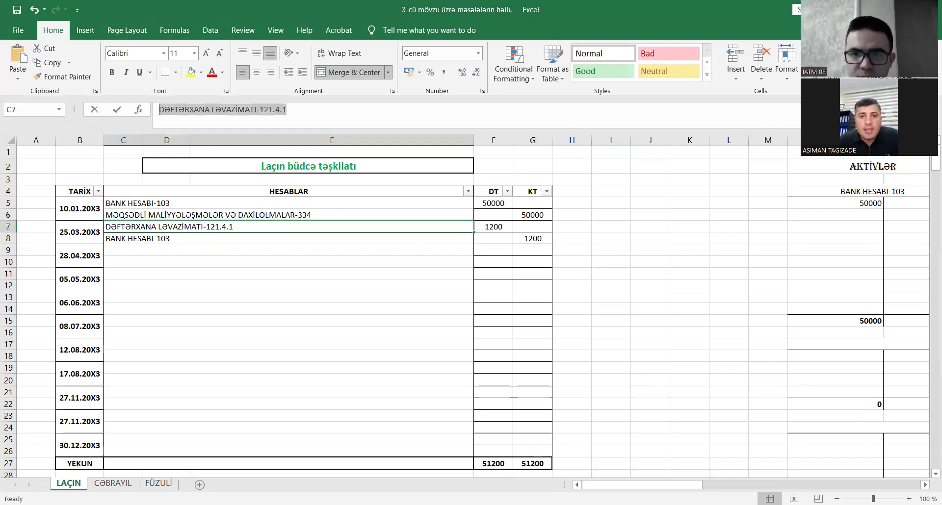
scroll(332, 343, "right", 3)
left_click(332, 344)
left_click(236, 111)
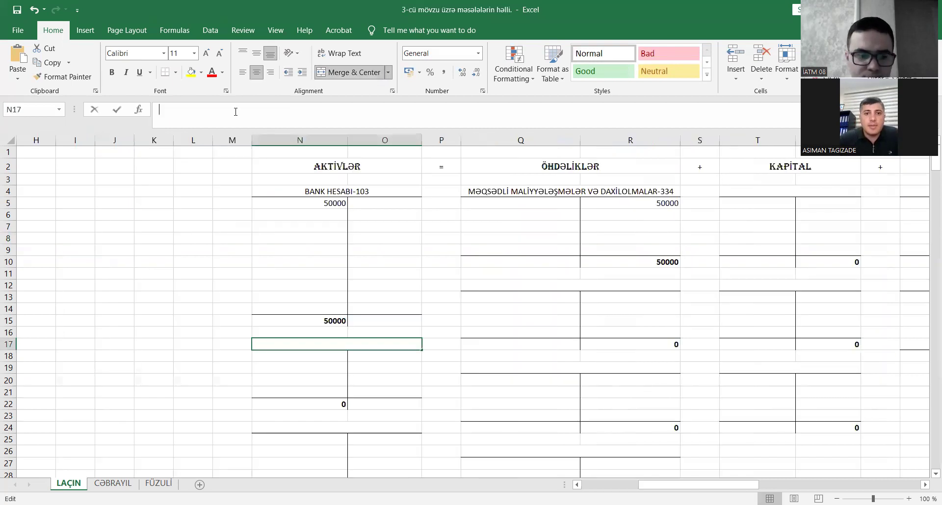
key("ctrl+v")
left_click(305, 352)
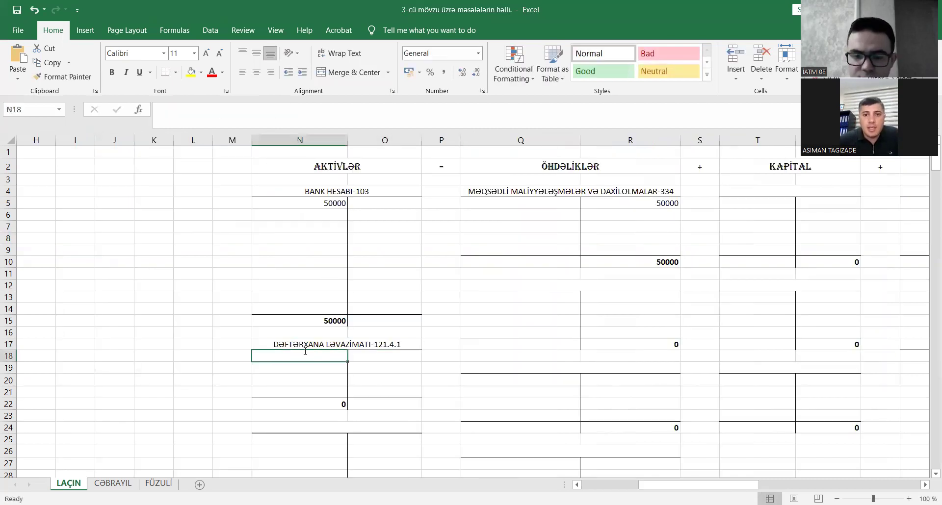
type("1200")
Step: Post 1200 on the credit side of the BANK HESABI-103 T-account
key("Right")
key("Right")
key("Up")
key("Up")
key("Up")
key("Up")
key("Up")
key("Up")
key("Up")
key("Up")
key("Up")
key("Up")
key("Up")
key("Up")
key("Up")
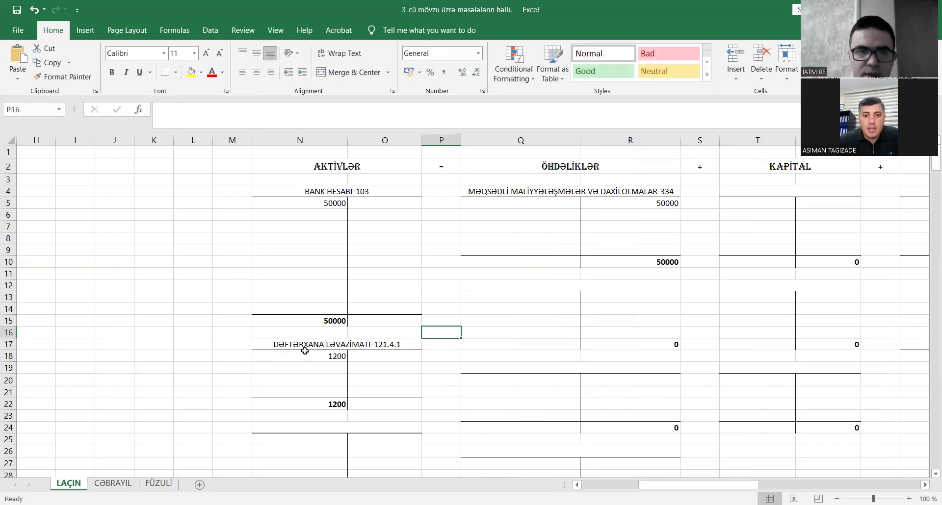
key("Left")
type("1200")
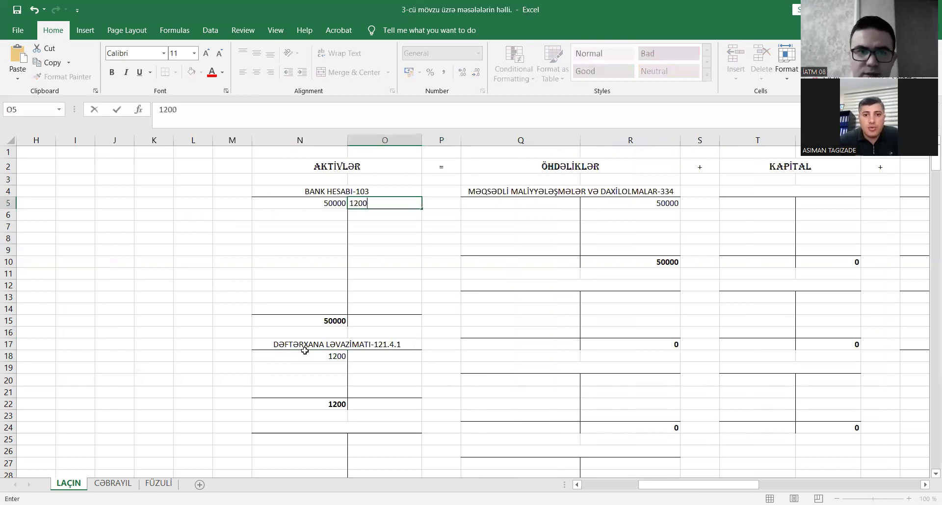
key("Return")
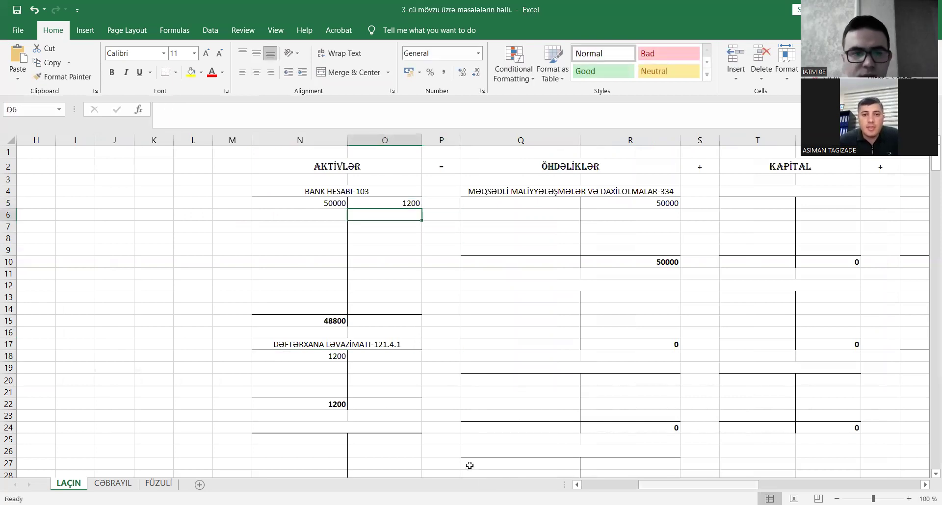
Step: Enter ƏMƏKHAQQI MƏSRƏFİ-122.4 with a debit of 2000 in the journal's first 28.04.20X3 row
scroll(467, 463, "left", 5)
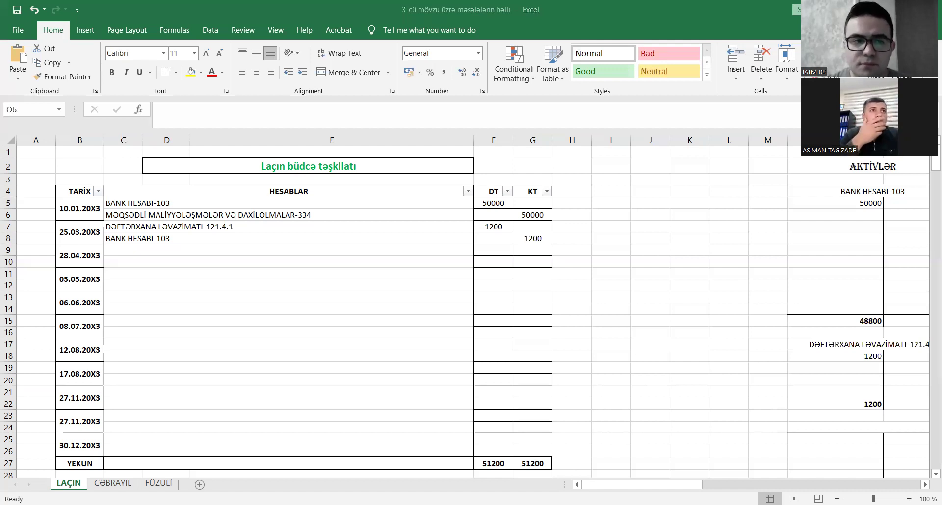
left_click(444, 250)
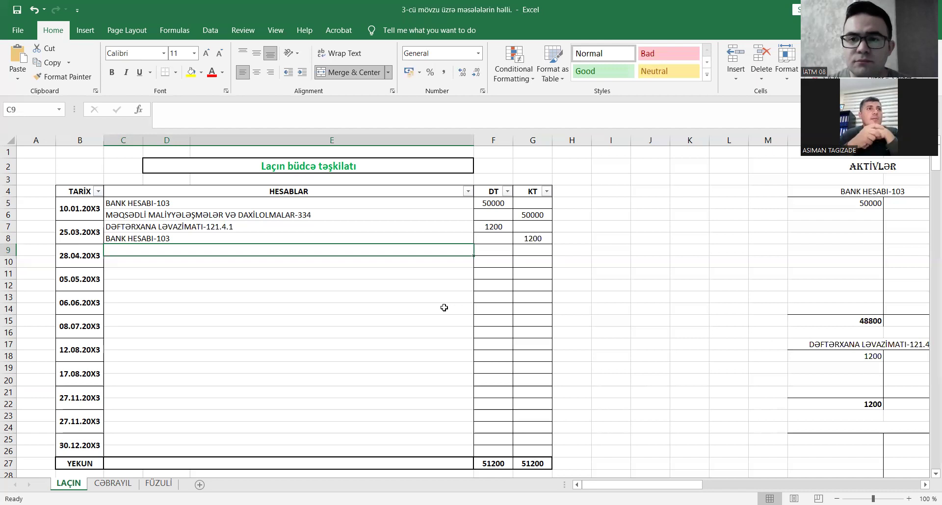
type("ƏMƏKHAQQI MƏSRƏFİ-122.4")
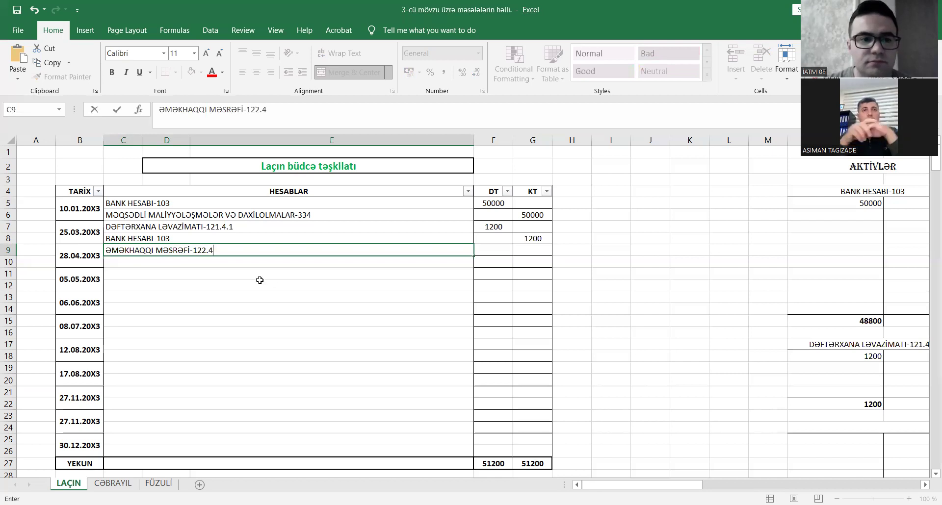
left_click(486, 248)
type("2000")
Step: Enter ƏMƏKHAQQI ÖHDƏLİYİ-307.1 with a credit of 2000 in the second 28.04.20X3 row
left_click(198, 263)
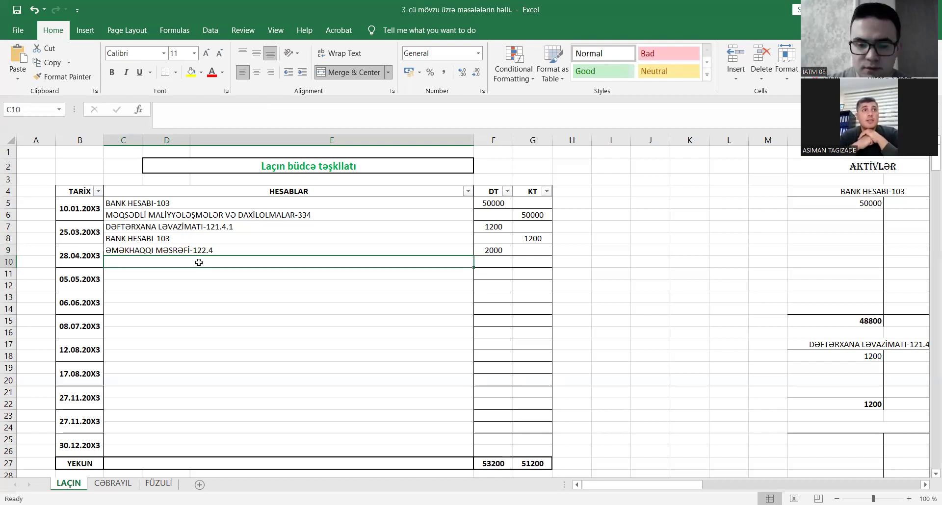
type("ƏMƏKHAQQI ")
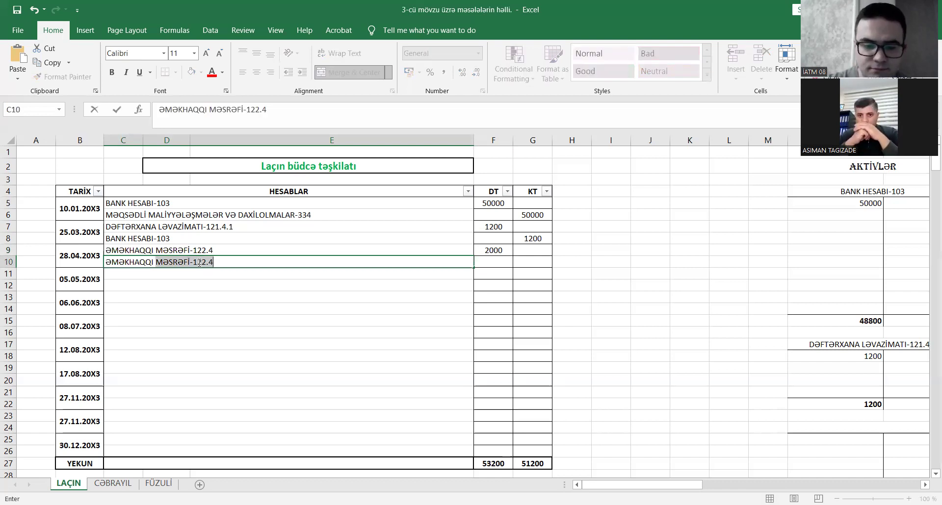
type("ÖHDƏLİYİ-307.1")
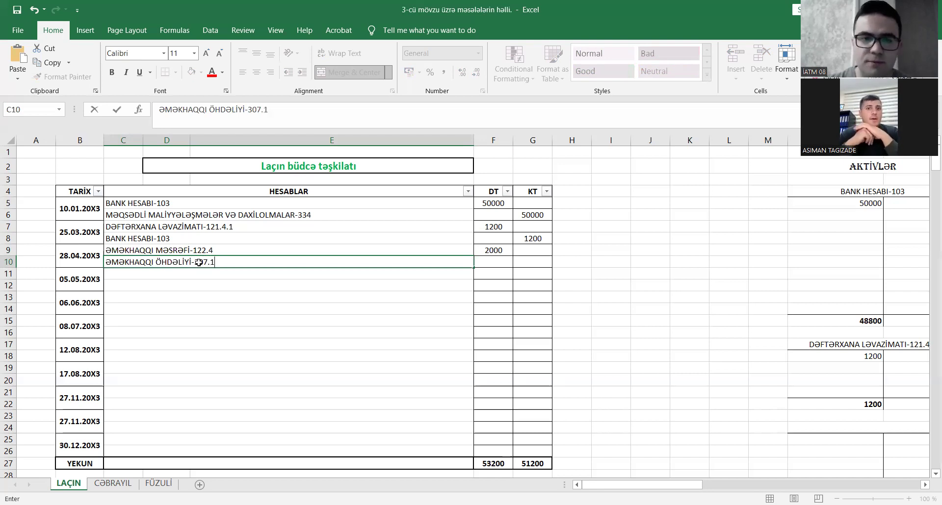
key("Tab")
key("Tab")
type("2000")
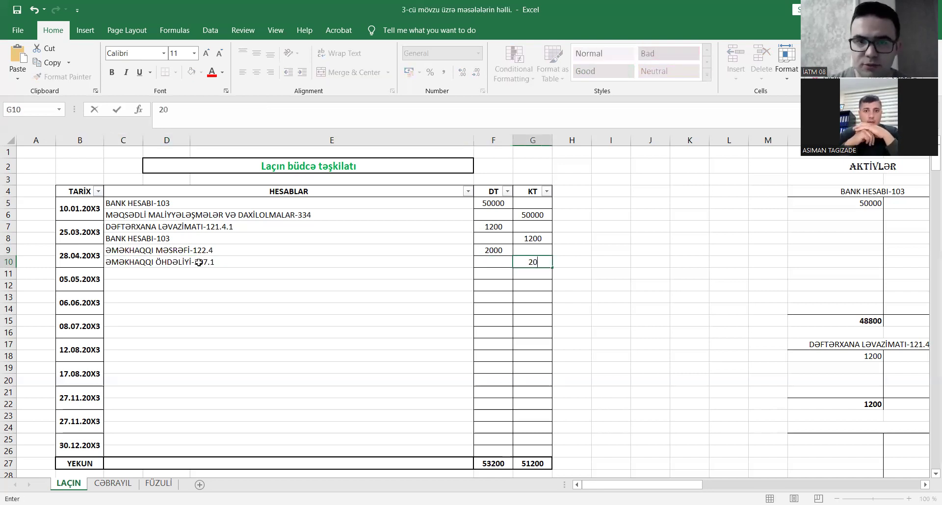
Step: Copy ƏMƏKHAQQI MƏSRƏFİ-122.4 as the heading of the third AKTİVLƏR T-account
left_click(200, 251)
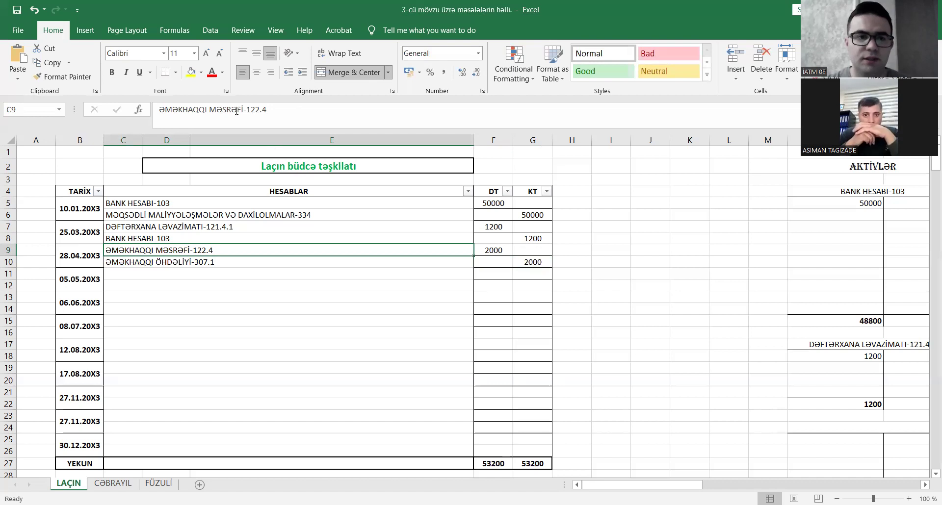
left_click(692, 447)
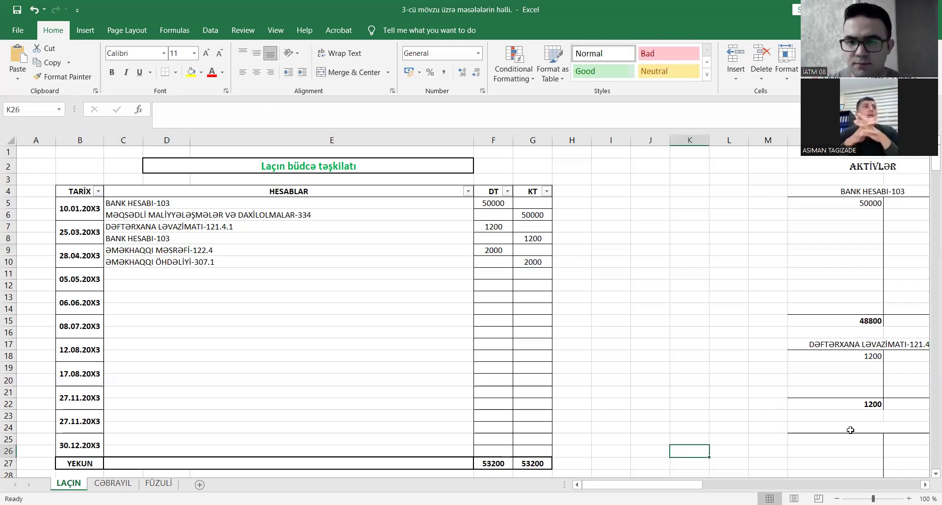
left_click(850, 428)
left_click(203, 118)
type("ƏMƏKHAQQI MƏSRƏFİ-122.4")
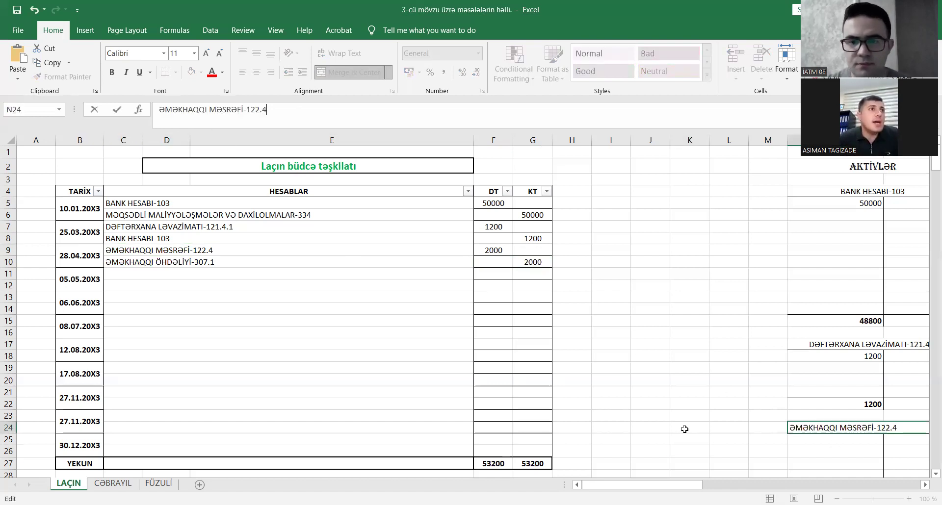
left_click(684, 427)
Step: Post 2000 on the credit side of the ƏMƏKHAQQI MƏSRƏFİ-122.4 T-account
left_click(864, 441)
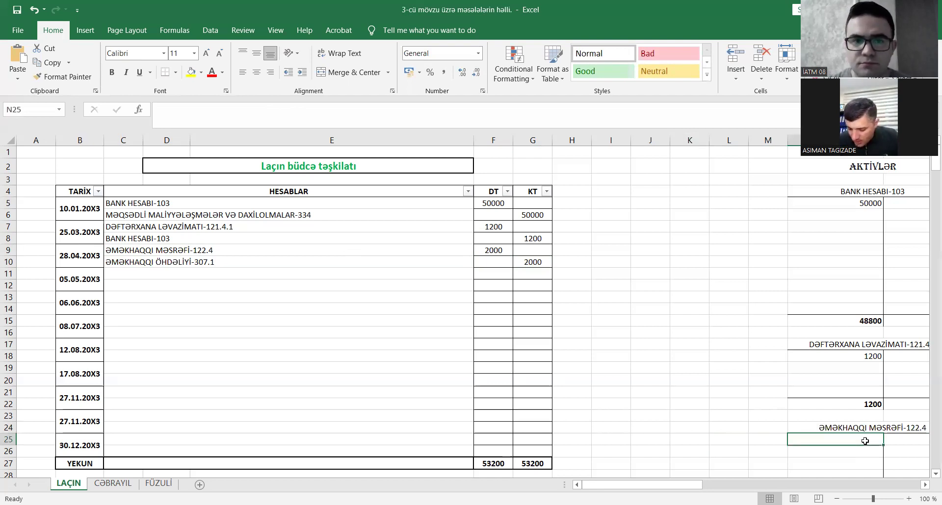
type("12")
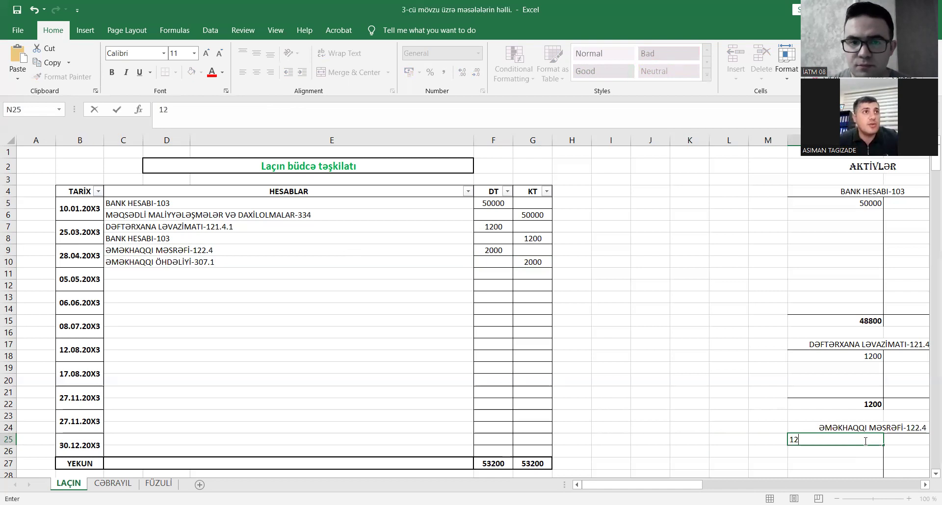
key("BackSpace")
key("BackSpace")
key("Tab")
type("2000")
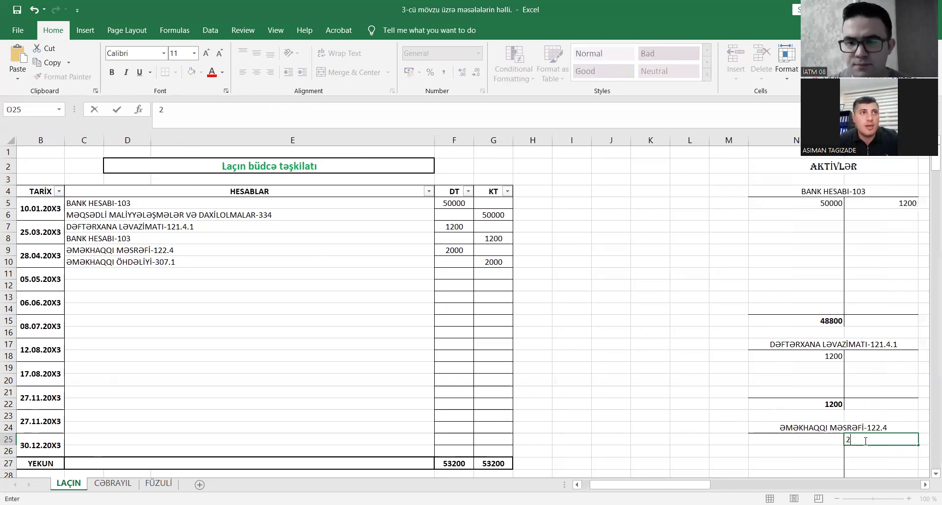
left_click(665, 394)
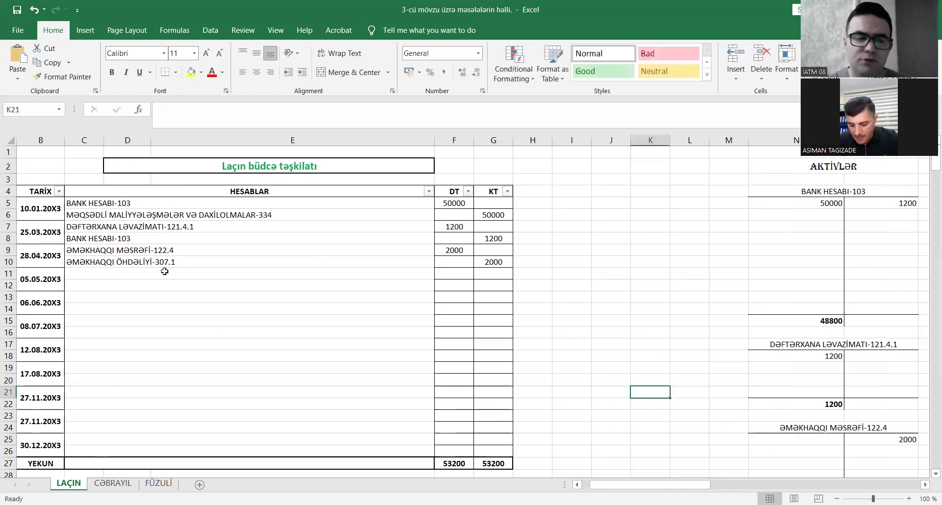
Step: Copy ƏMƏKHAQQI ÖHDƏLİYİ-307.1 from the journal as the heading of the second ÖHDƏLİKLƏR T-account
left_click(165, 263)
left_click(281, 111)
left_click_drag(280, 110, 159, 110)
key("ctrl+c")
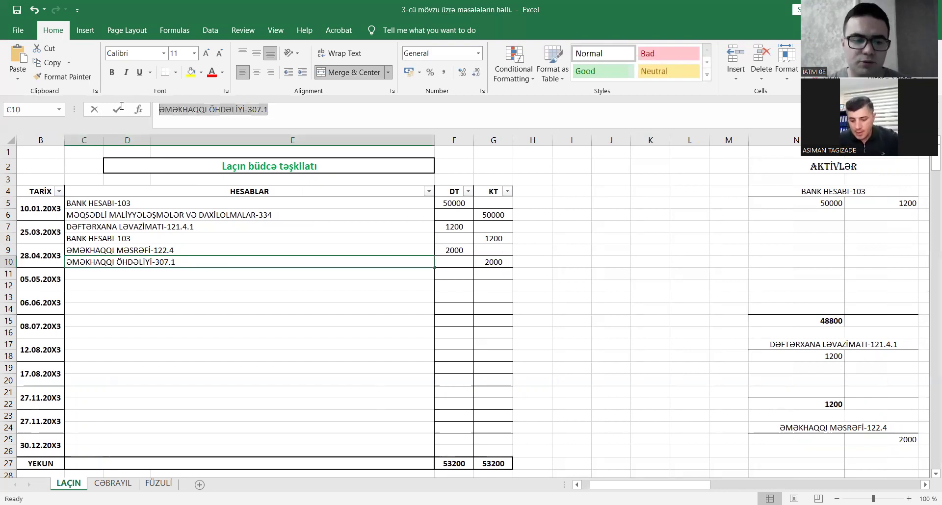
left_click(688, 351)
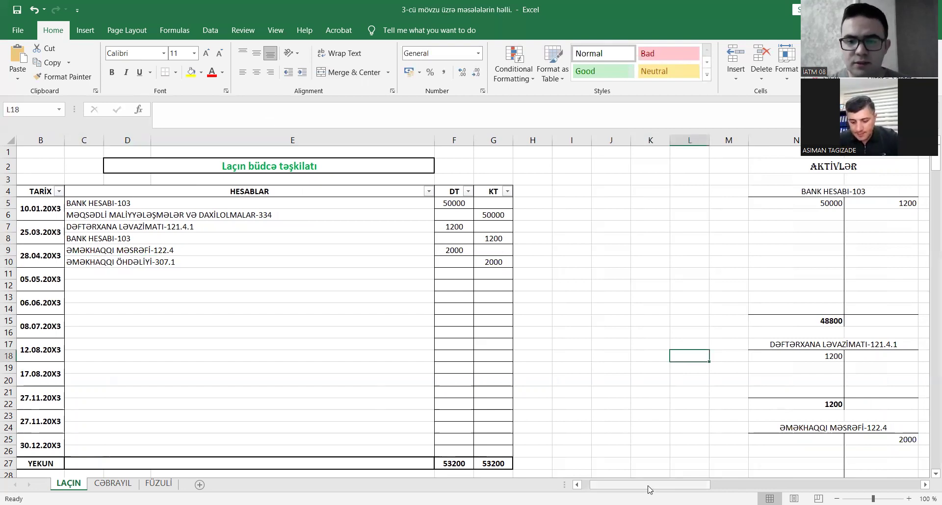
left_click(755, 486)
left_click(233, 287)
left_click(246, 110)
key("ctrl+v")
left_click(402, 359)
Step: Post 2000 on the credit side of the ƏMƏKHAQQI ÖHDƏLİYİ-307.1 T-account
left_click(263, 296)
type("2000")
key("Return")
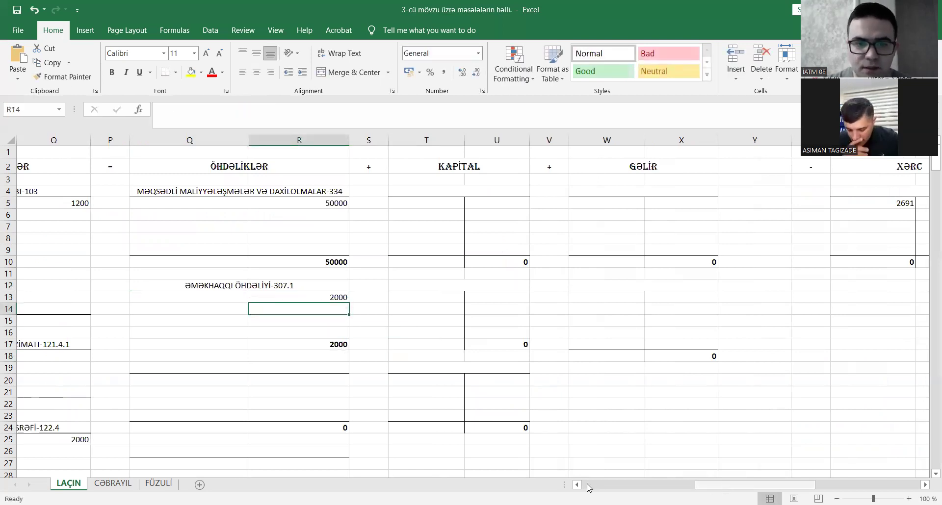
Step: Enter KOMMUNAL MƏSRƏF-122.9 with a debit of 150 in the journal's first 05.05.20X3 row
left_click(638, 485)
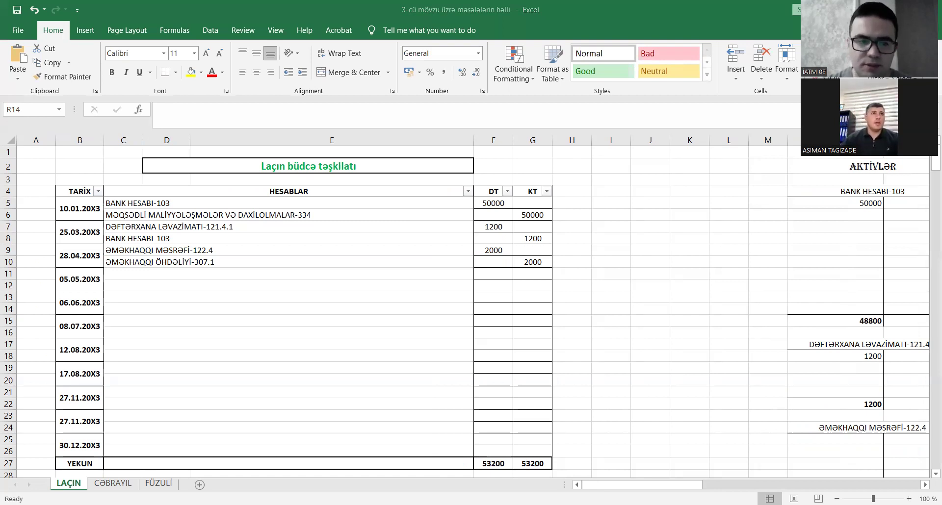
left_click(162, 275)
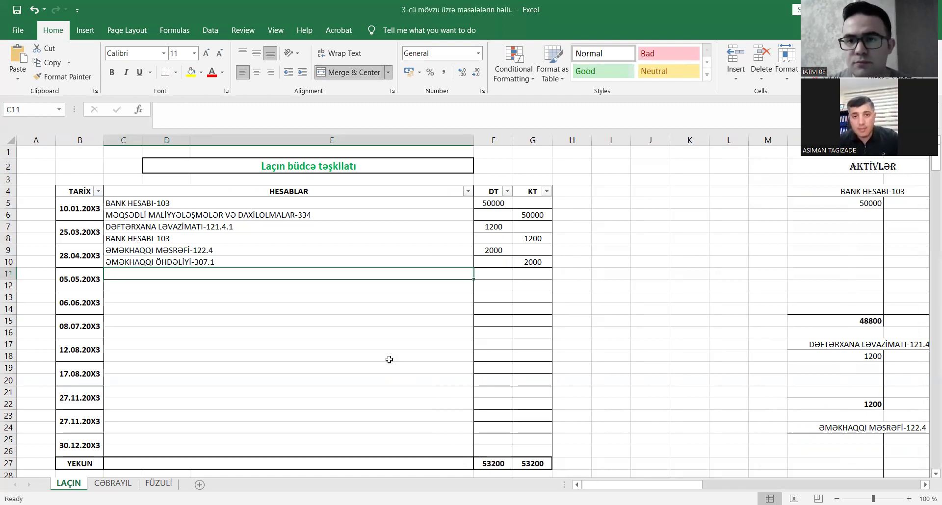
type("KOMM")
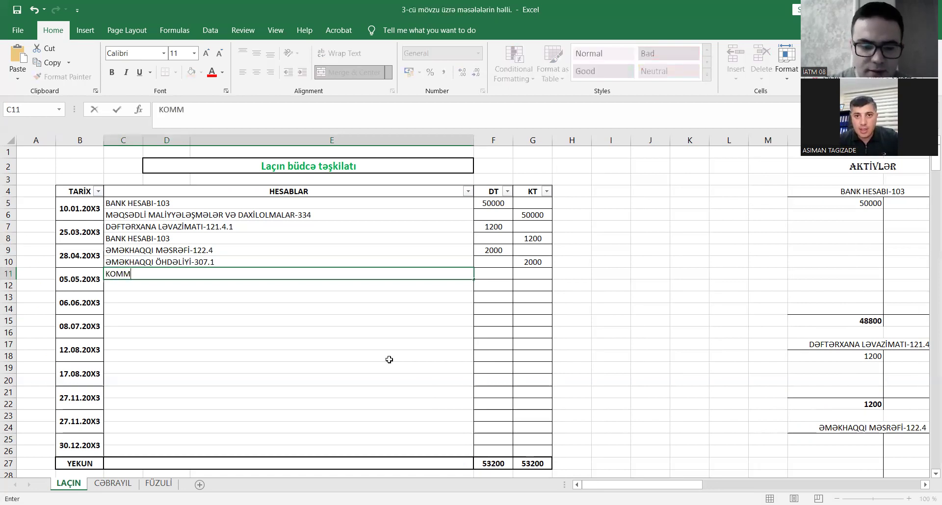
type("UNAK MƏSRƏF")
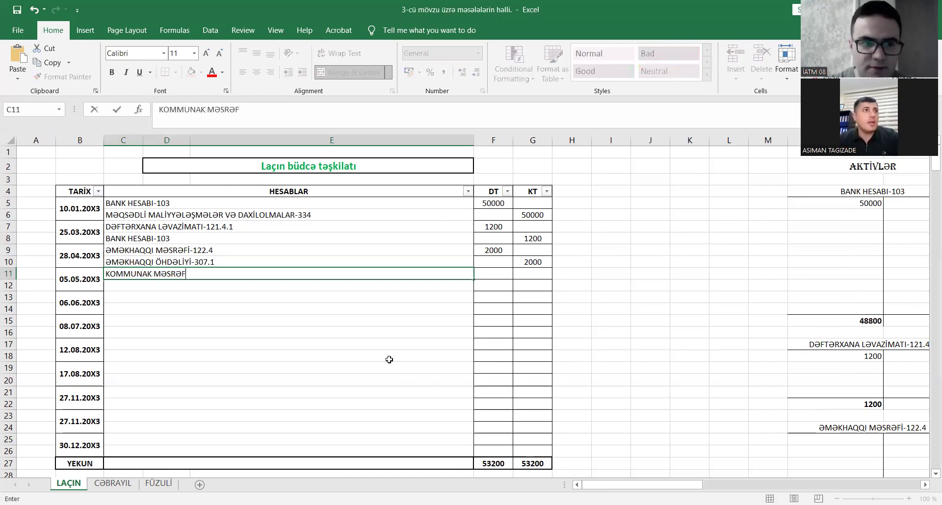
left_click(152, 273)
key("BackSpace")
type("L MƏSRƏF")
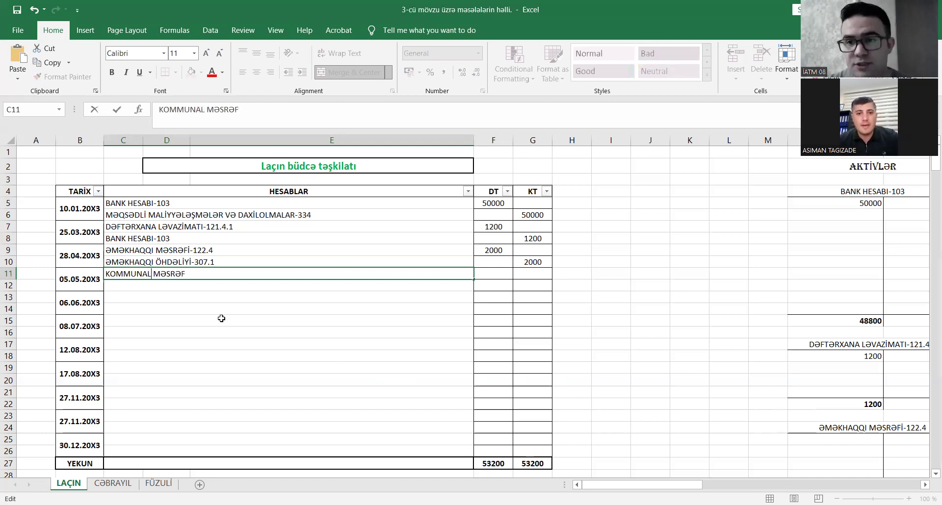
type("-122.9")
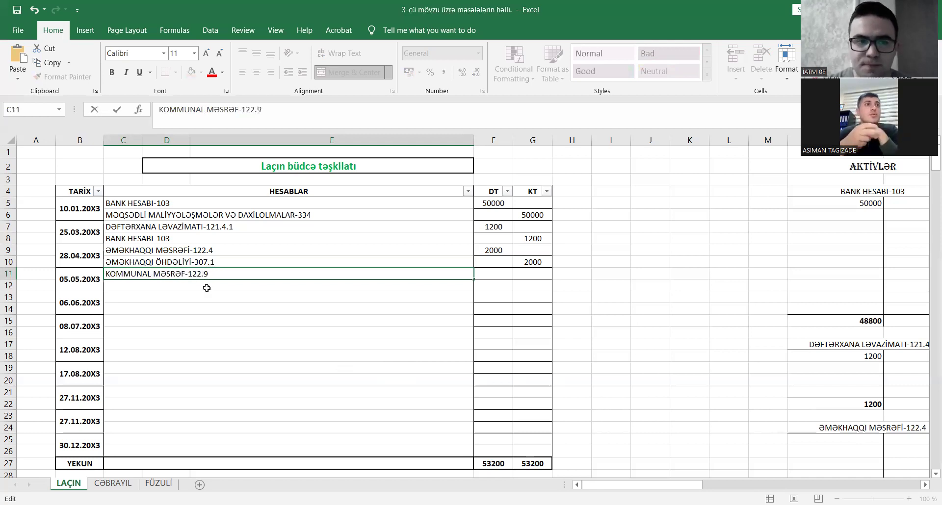
key("Tab")
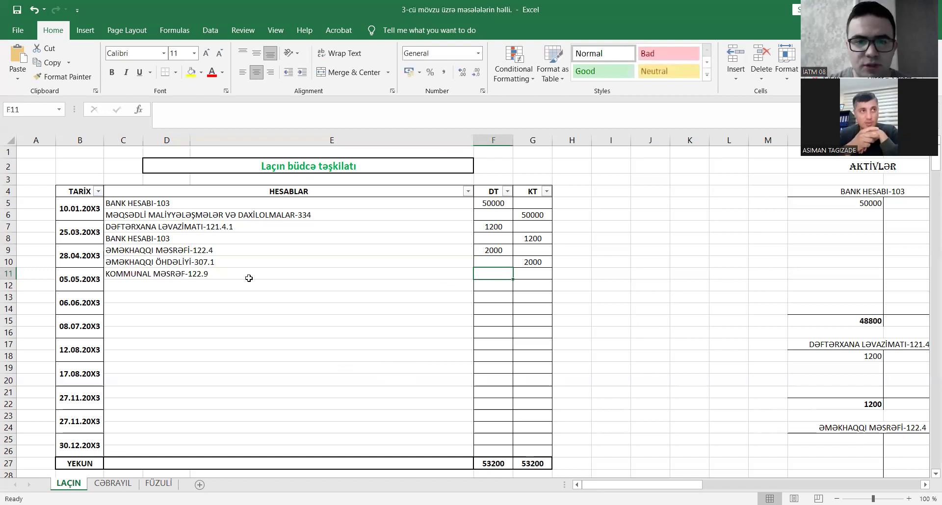
left_click(204, 283)
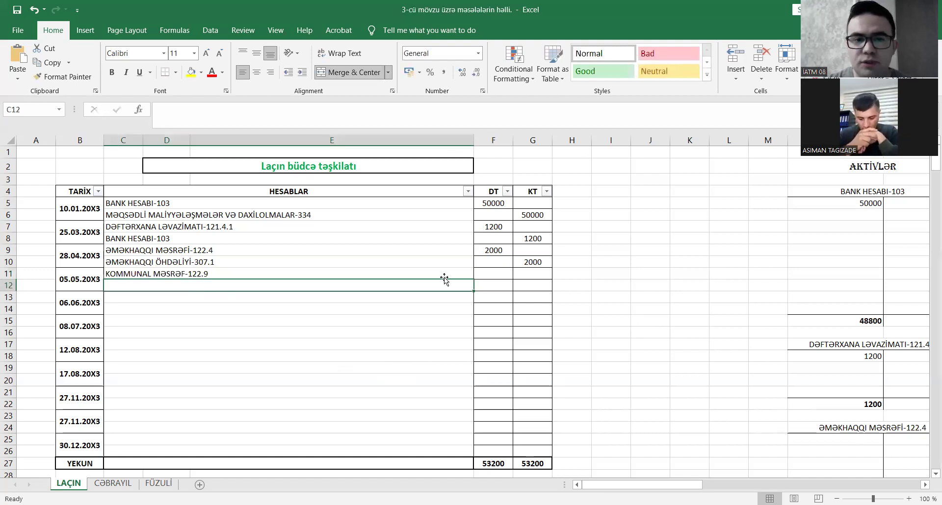
left_click(484, 276)
type("150")
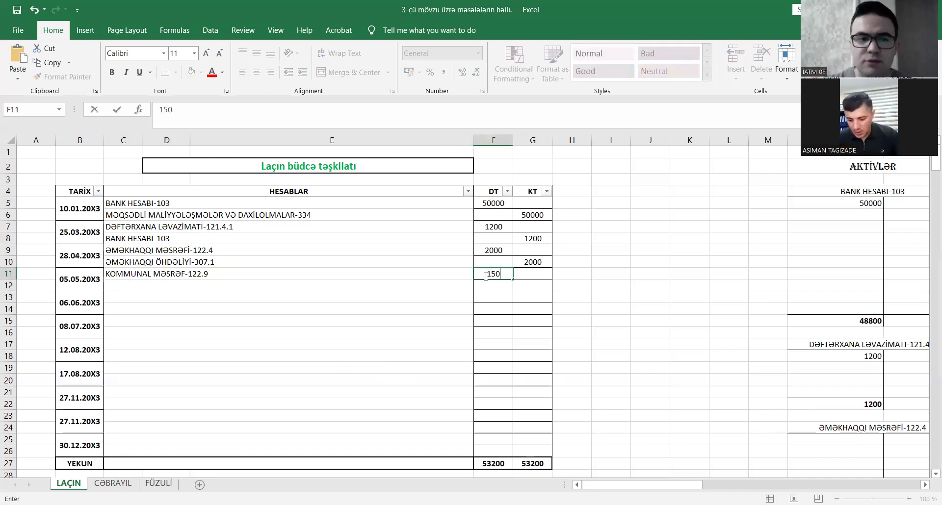
Step: Enter KOMMUNAL ÖHDƏLİK-309 with a credit of 150 in the journal's second 05.05.20X3 row
left_click(119, 282)
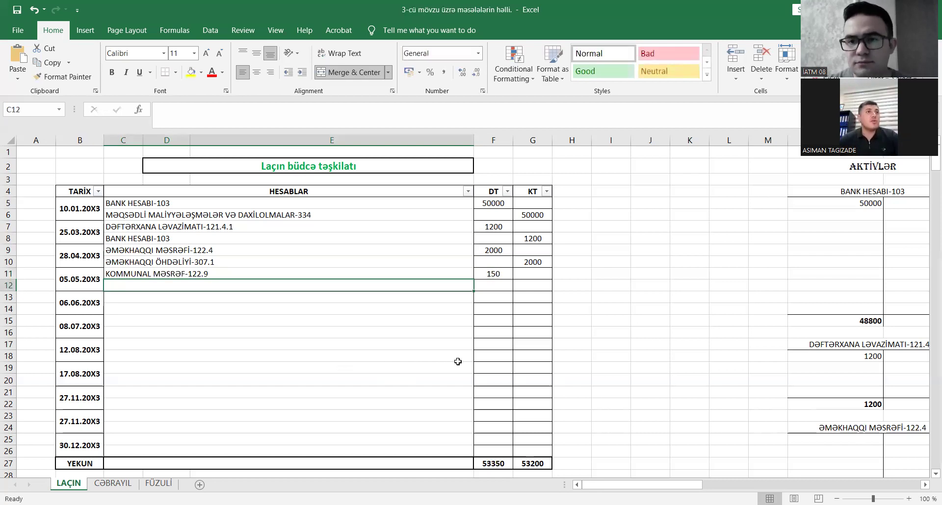
type("KOMMUNAL ")
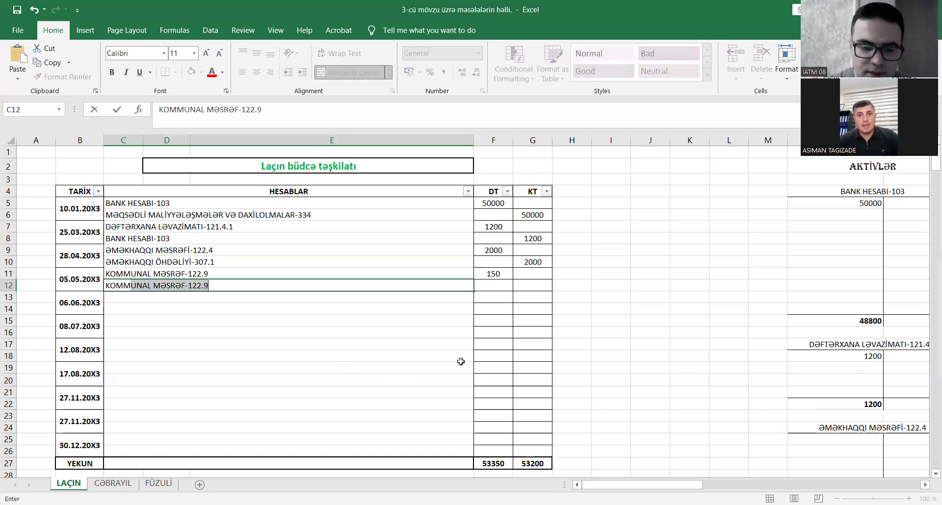
type("ÖHDƏ")
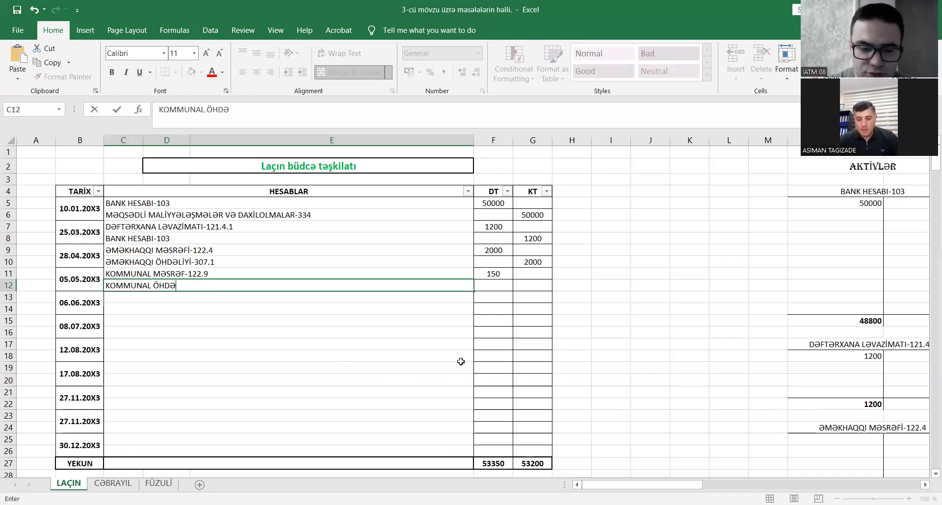
type("LİK-309")
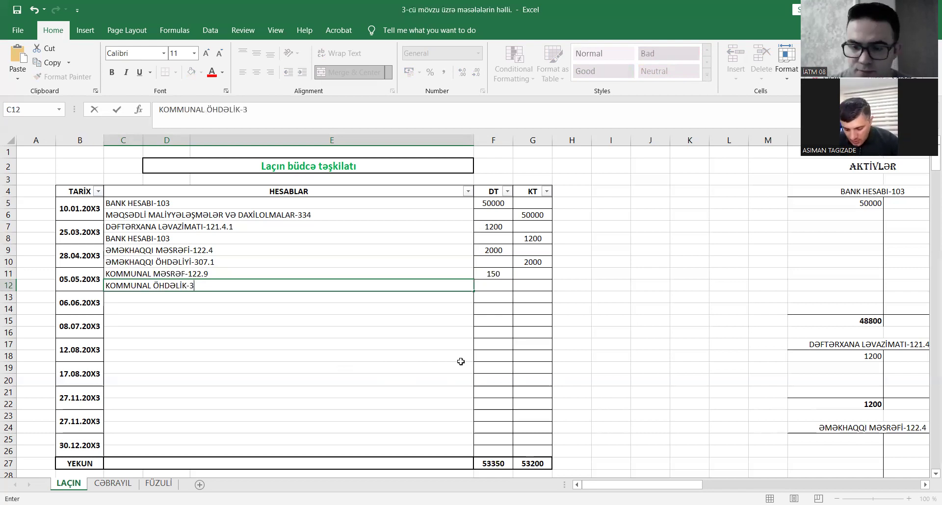
key("Tab")
key("Tab")
type("150")
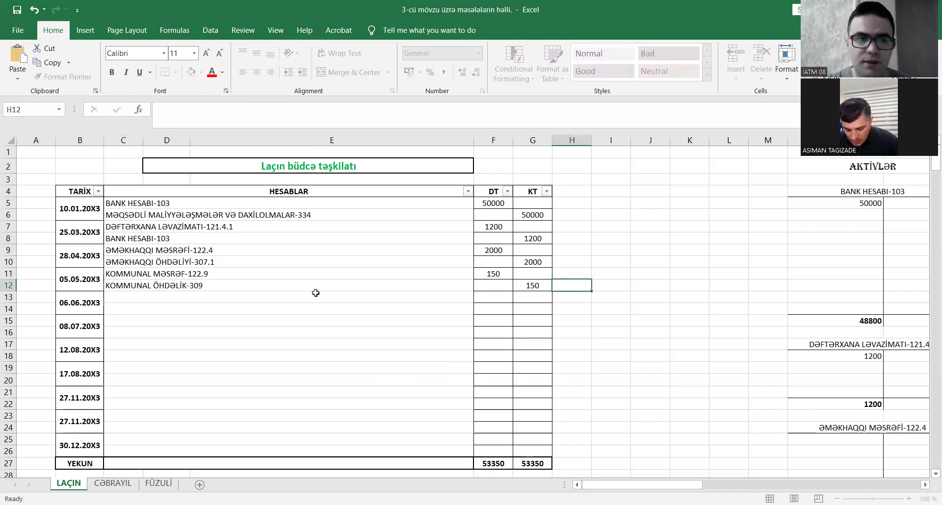
Step: Copy KOMMUNAL MƏSRƏF-122.9 as the heading of the fourth AKTİVLƏR T-account and post 150 on its debit side
left_click(242, 280)
left_click(242, 274)
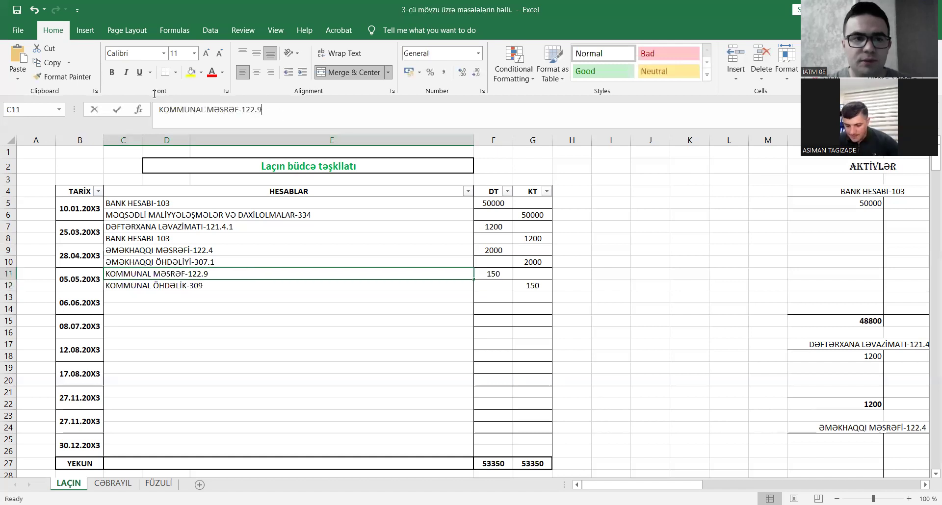
left_click(689, 439)
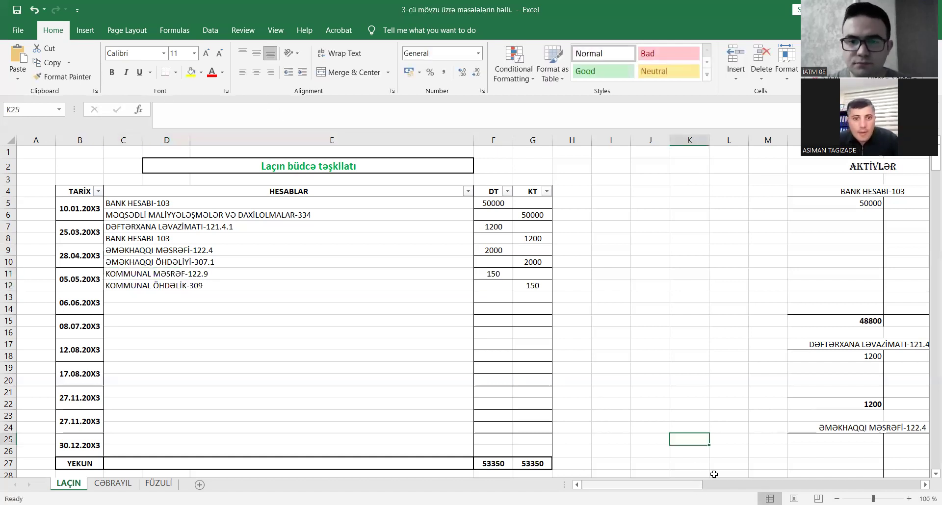
scroll(714, 474, "down", 2)
scroll(714, 474, "right", 2)
left_click(659, 434)
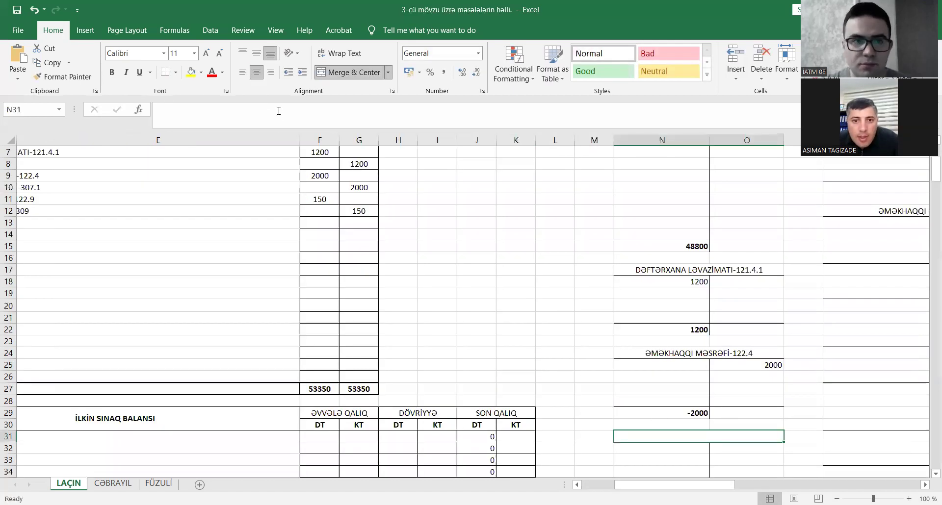
key("F2")
type("KOMMUNAL MƏSRƏF-122.9")
scroll(672, 429, "down", 1)
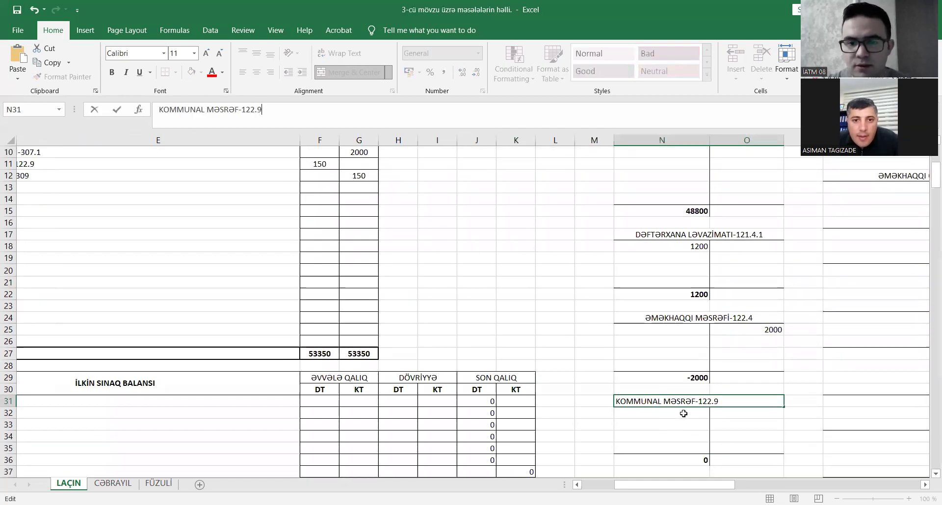
key("Return")
type("150")
key("Tab")
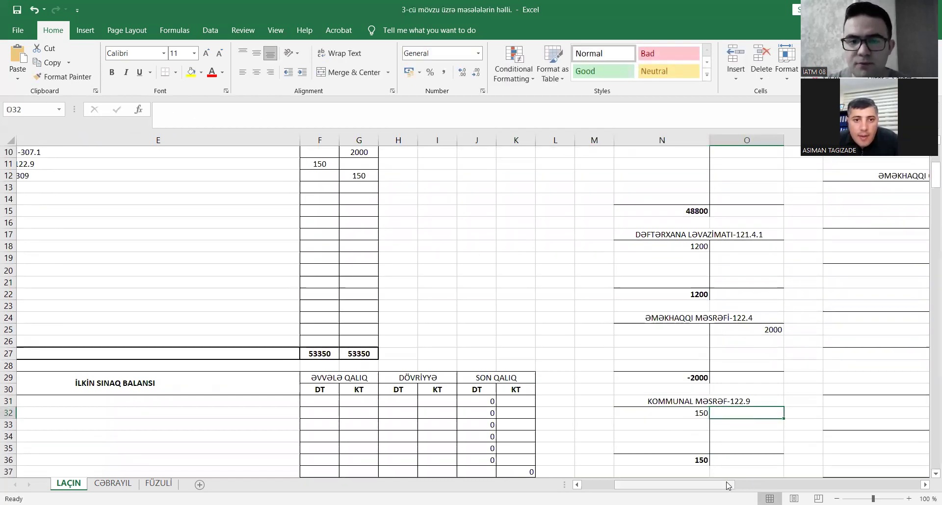
Step: Copy KOMMUNAL ÖHDƏLİK-309 from the journal as the heading of the third ÖHDƏLİKLƏR T-account
left_click_drag(721, 487, 714, 487)
left_click(83, 177)
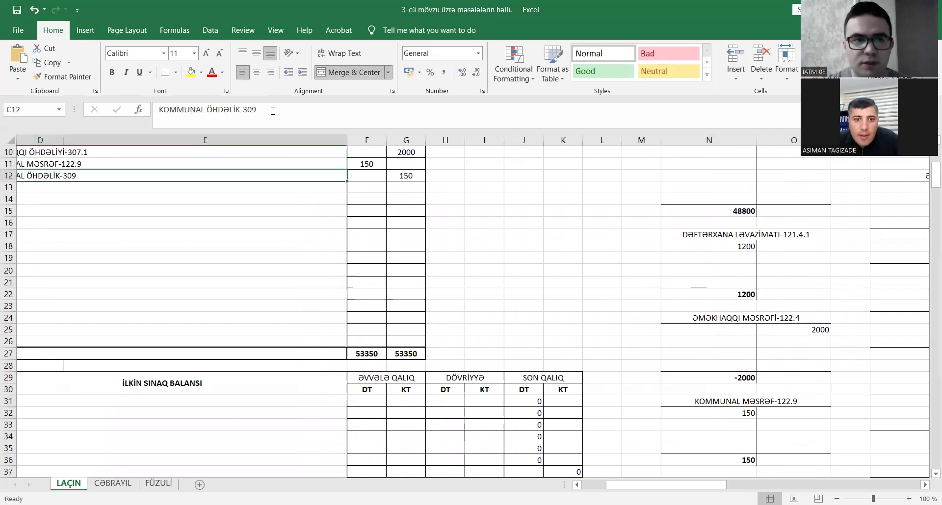
left_click(627, 353)
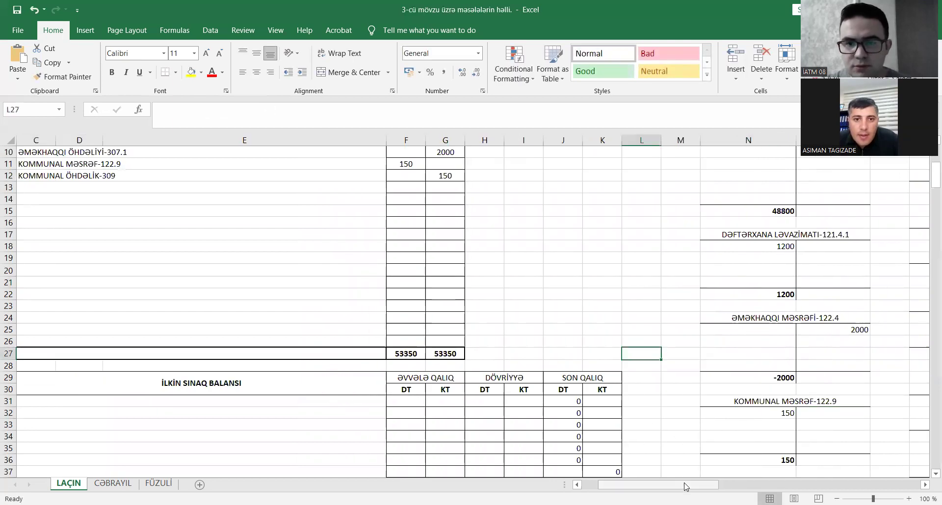
scroll(386, 321, "right", 3)
scroll(386, 321, "up", 2)
left_click(387, 326)
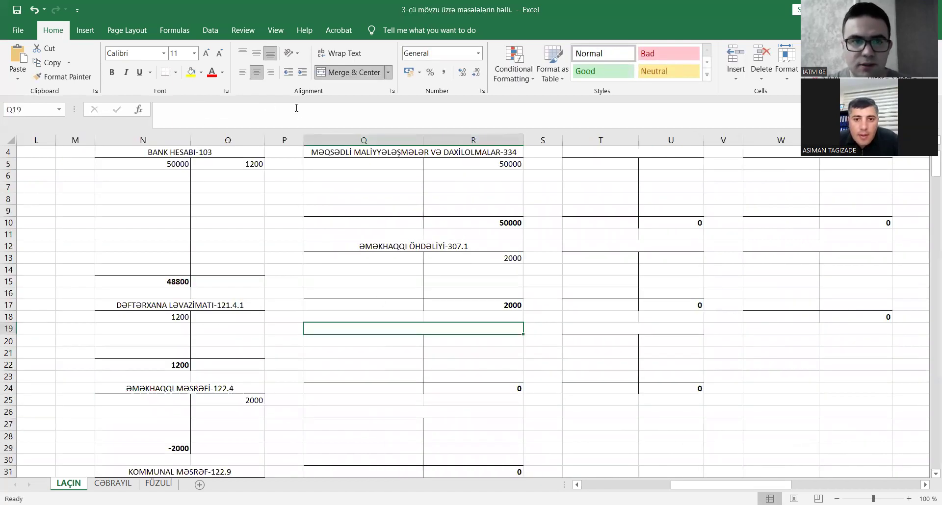
key("F2")
type("KOMMUNAL ÖHDƏLİK-309")
left_click(574, 427)
Step: Post 150 on the credit side of the KOMMUNAL ÖHDƏLİK-309 T-account
left_click(469, 339)
type("150")
key("Return")
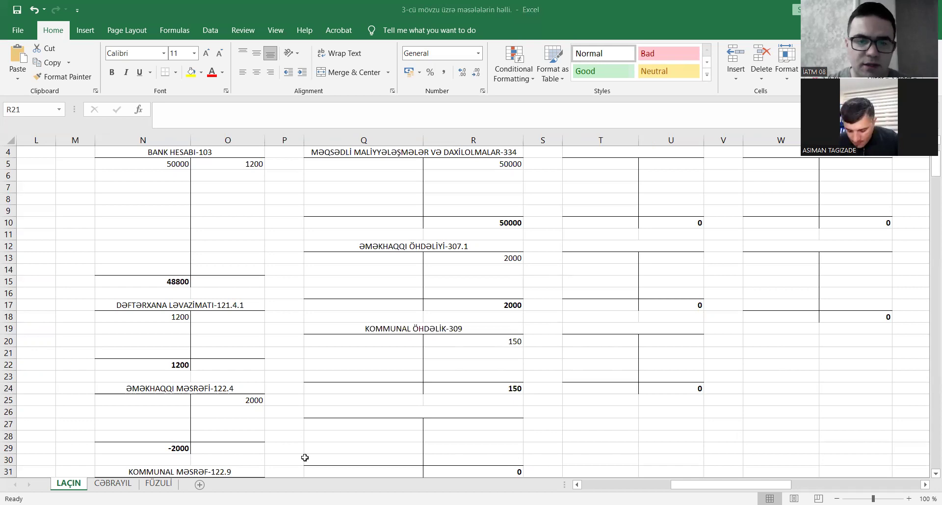
left_click(473, 353)
Step: Copy ƏMƏKHAQQI ÖHDƏLİYİ-307.1 into the journal's first 06.06.20X3 row and debit it 2000
left_click_drag(773, 489, 474, 466)
scroll(160, 306, "up", 1)
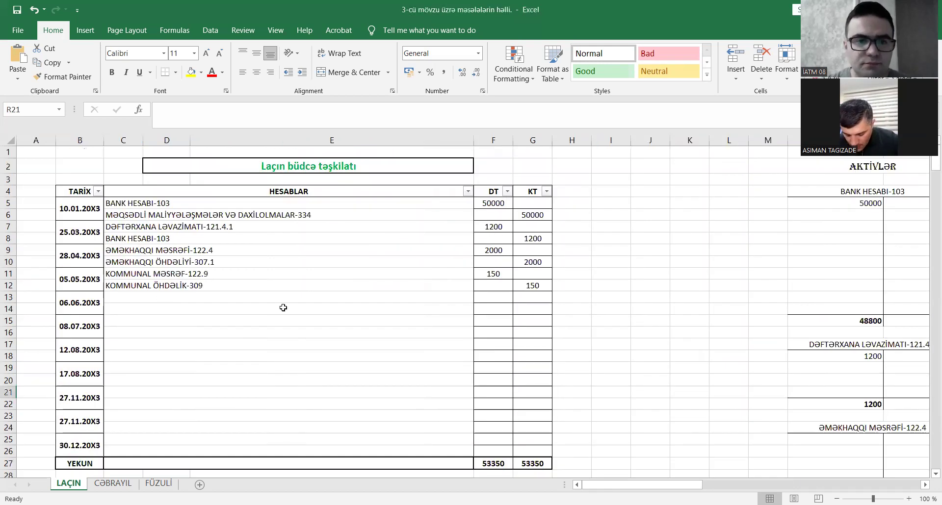
left_click(452, 311)
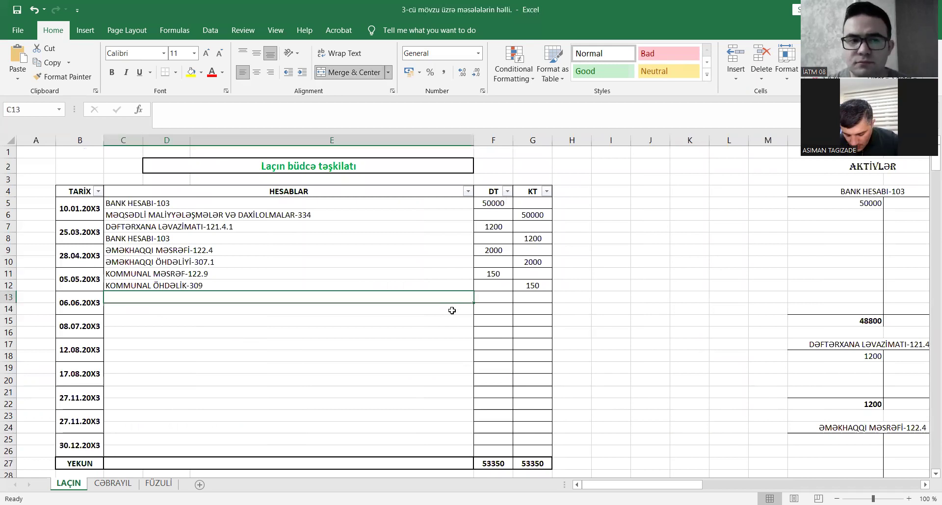
left_click(283, 264)
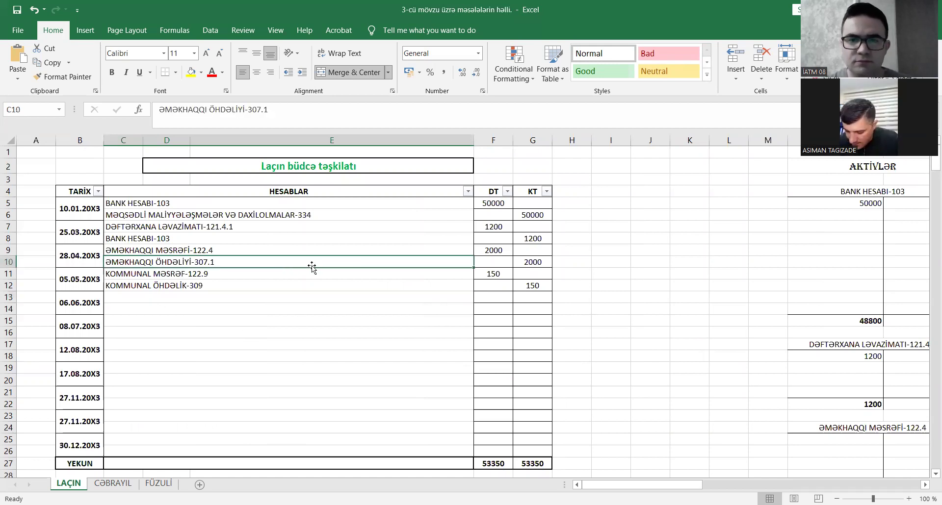
key("ctrl+c")
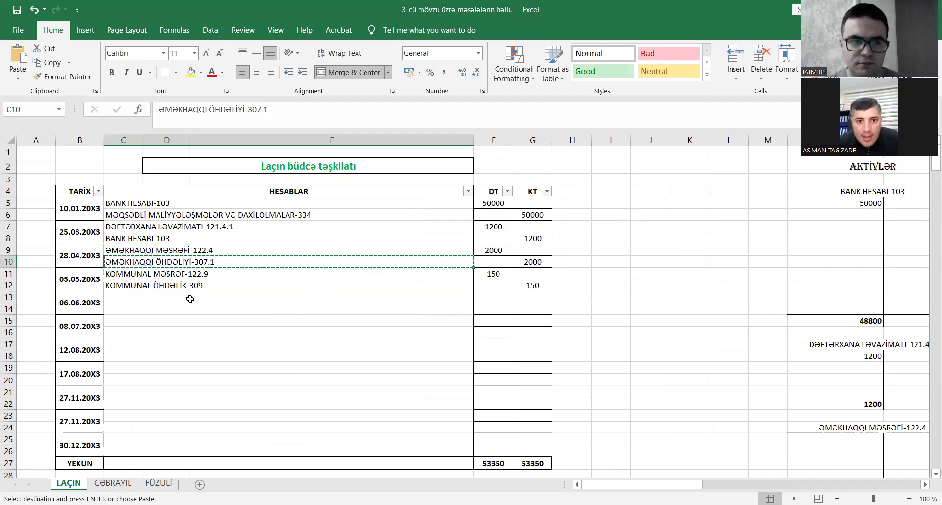
left_click(190, 298)
key("ctrl+v")
left_click(496, 297)
type("2000")
key("Return")
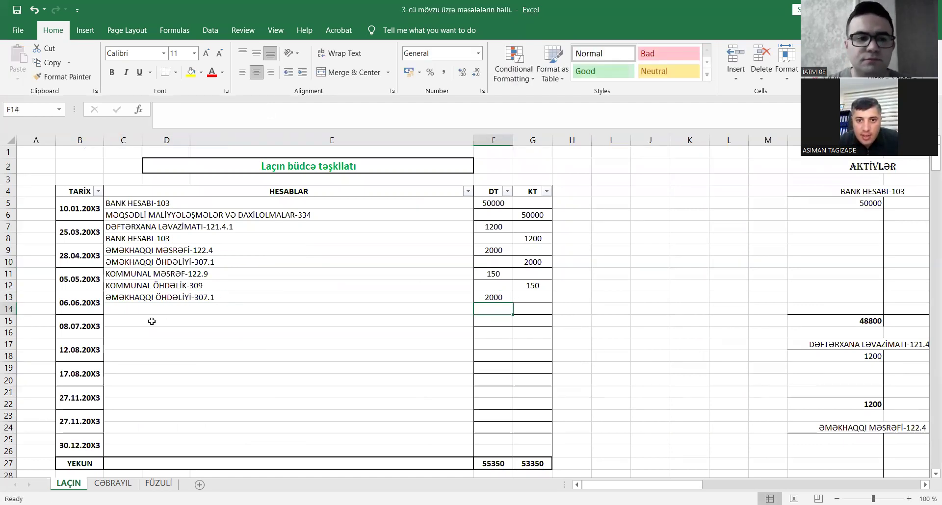
Step: Copy BANK HESABI-103 into the journal's second 06.06.20X3 row and credit it 2000
left_click(156, 310)
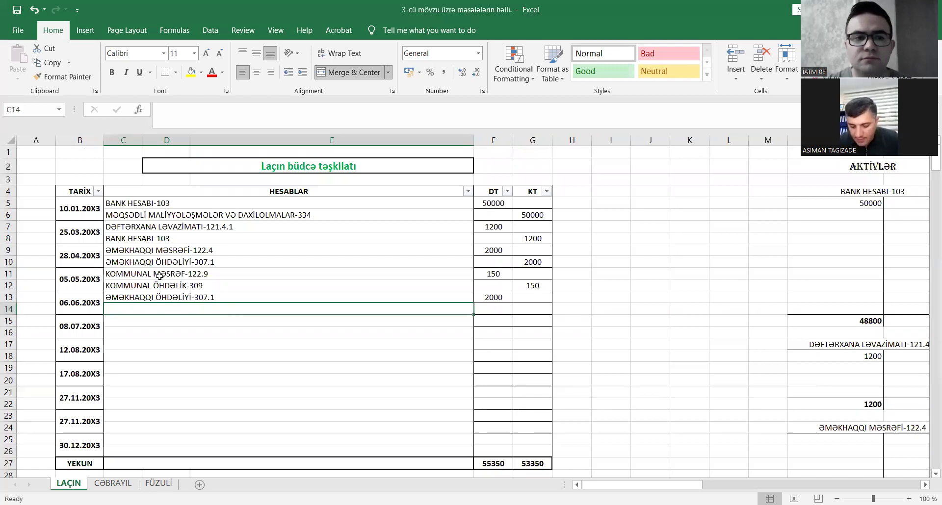
left_click(167, 239)
key("ctrl+c")
left_click(230, 311)
key("ctrl+v")
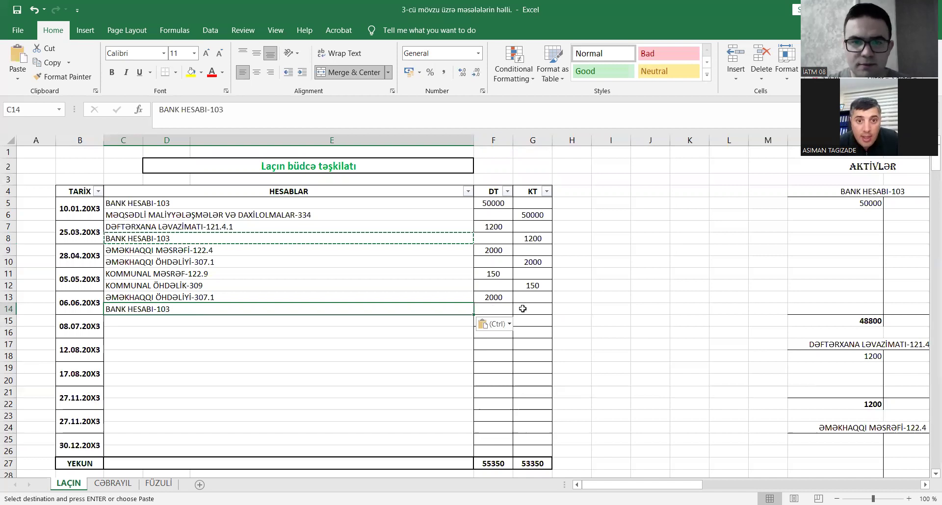
left_click(523, 309)
type("12000")
key("Tab")
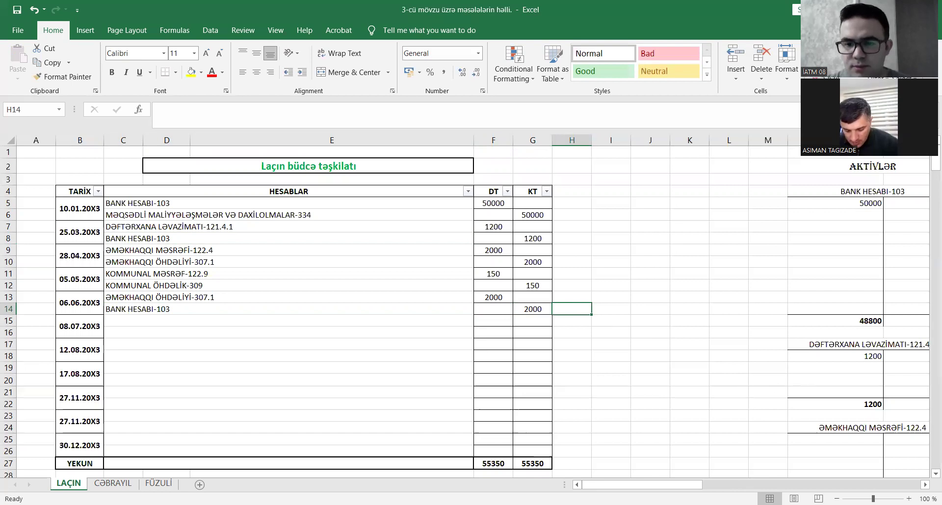
Step: Post 2000 on the credit side of the BANK HESABI-103 T-account, below the 1200 entry
scroll(445, 207, "right", 3)
left_click(445, 208)
left_click(438, 218)
type("2000")
key("Tab")
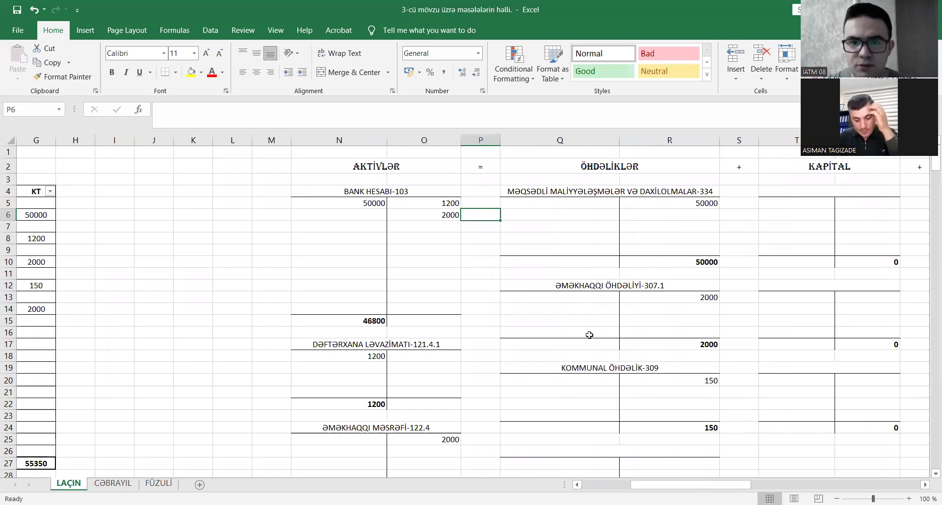
Step: Post 2000 on the debit side of the ƏMƏKHAQQI ÖHDƏLİYİ-307.1 T-account
left_click(600, 298)
type("2000")
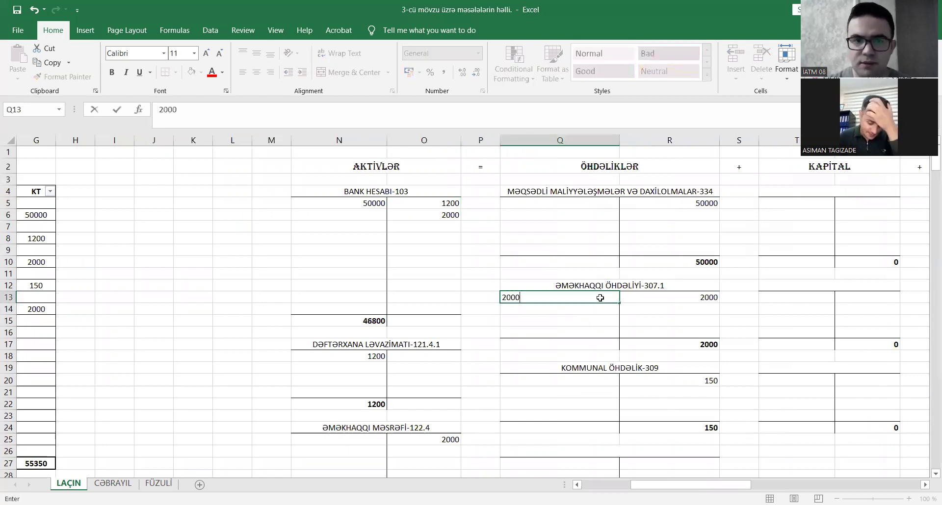
key("Return")
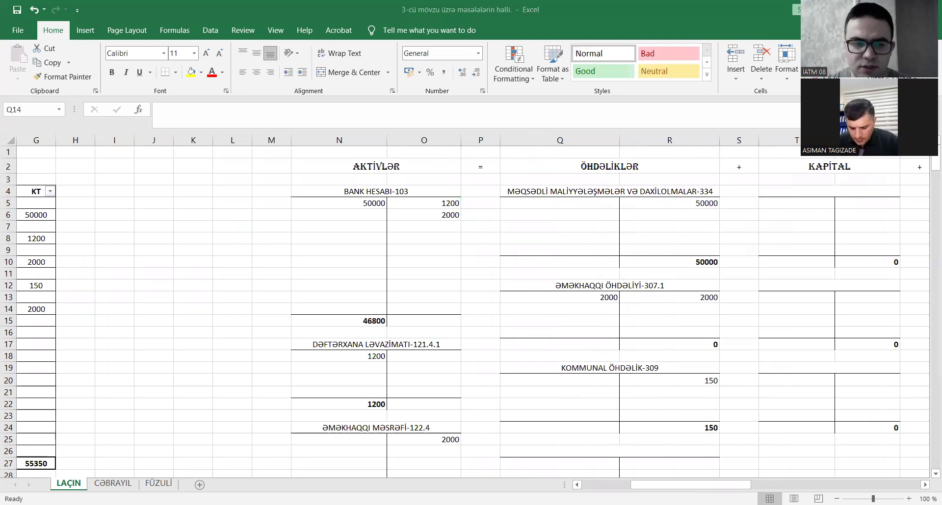
left_click(560, 309)
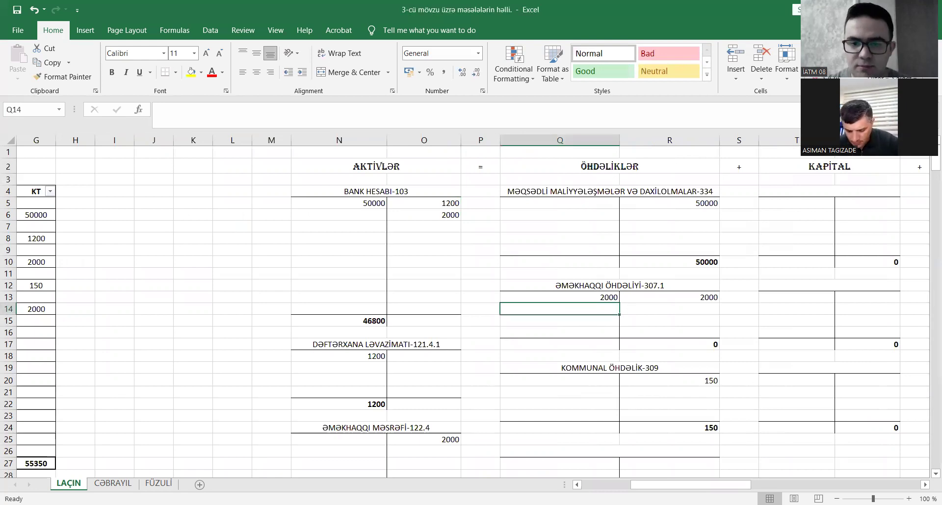
Step: Copy KOMMUNAL ÖHDƏLİK-309 into the journal's first 08.07.20X3 row and debit it 150
scroll(140, 322, "left", 3)
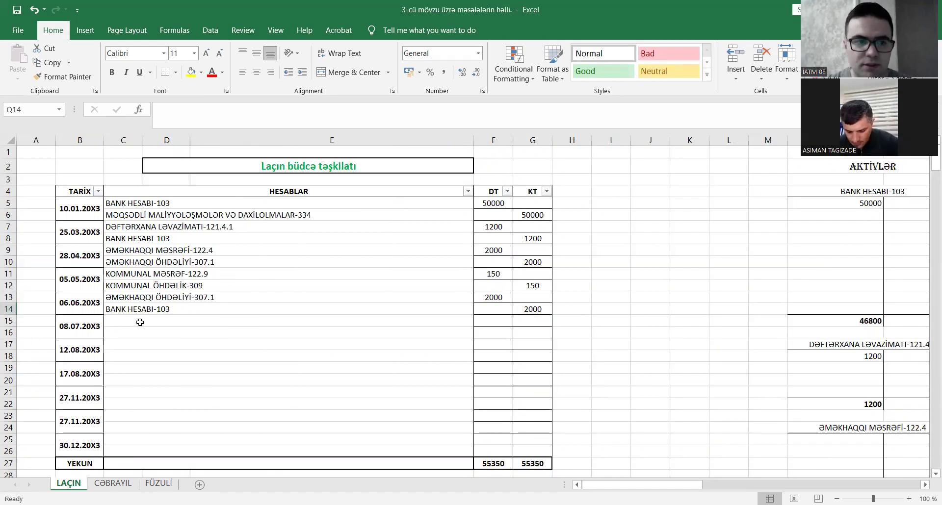
left_click(140, 322)
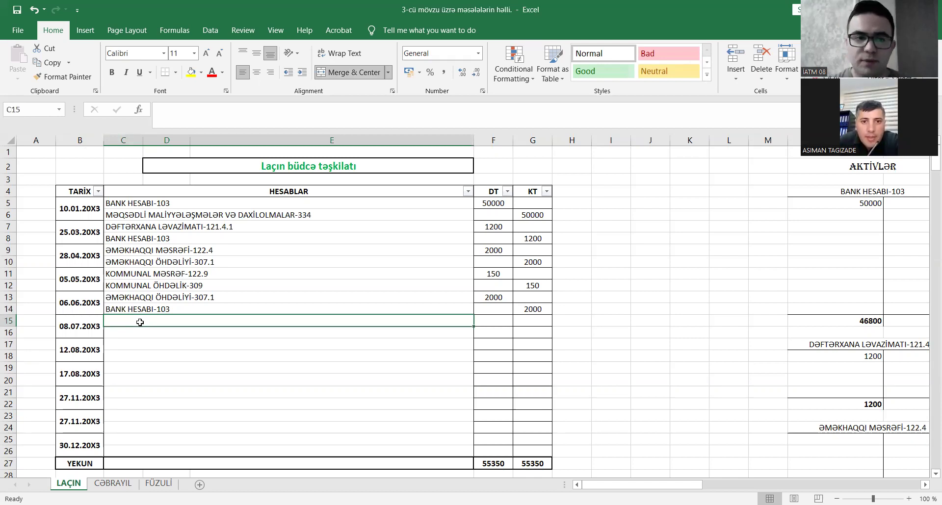
left_click(178, 286)
key("ctrl+c")
left_click(158, 319)
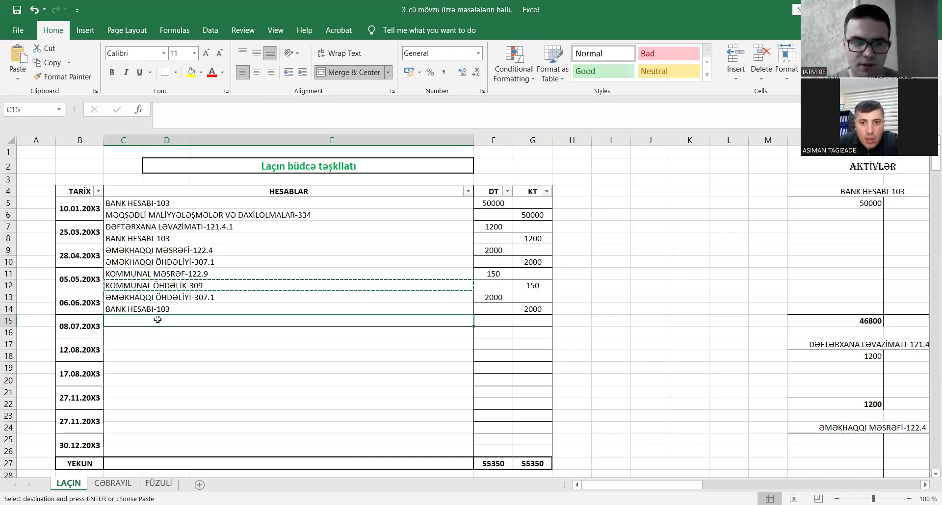
key("ctrl+v")
left_click(479, 320)
type("150")
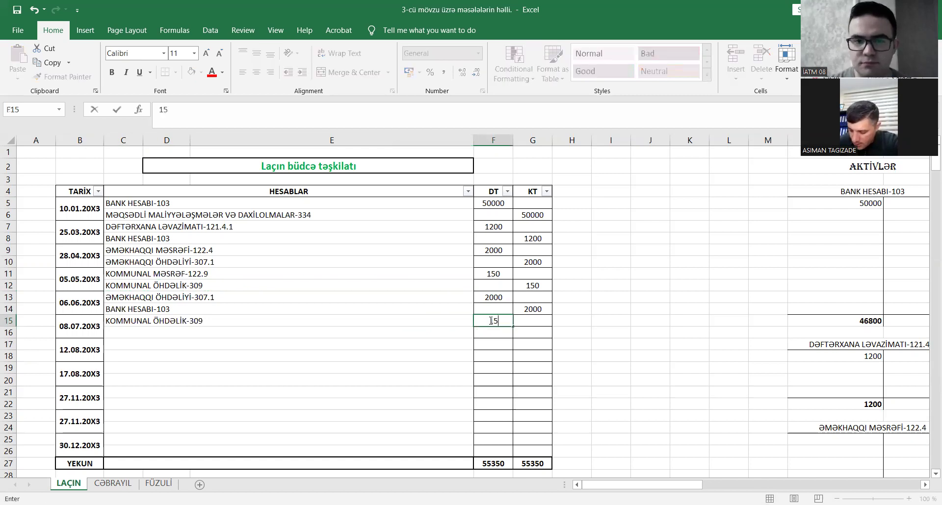
left_click(372, 352)
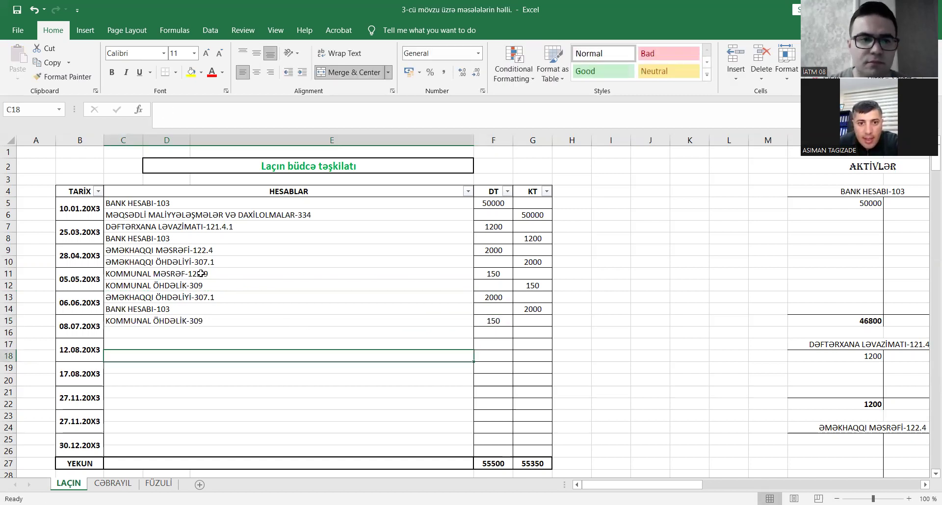
Step: Copy BANK HESABI-103 into the journal's second 08.07.20X3 row and credit it 150
left_click(186, 308)
key("ctrl+c")
left_click(253, 337)
key("ctrl+v")
left_click(527, 331)
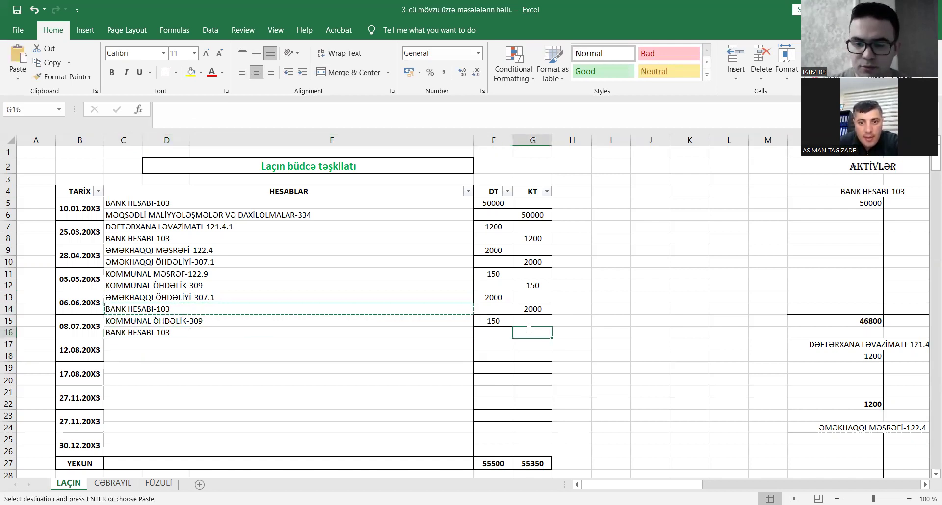
type("150")
key("Tab")
Step: Post 150 on the debit side of the KOMMUNAL ÖHDƏLİK-309 T-account
left_click_drag(658, 485, 709, 487)
scroll(604, 362, "down", 1)
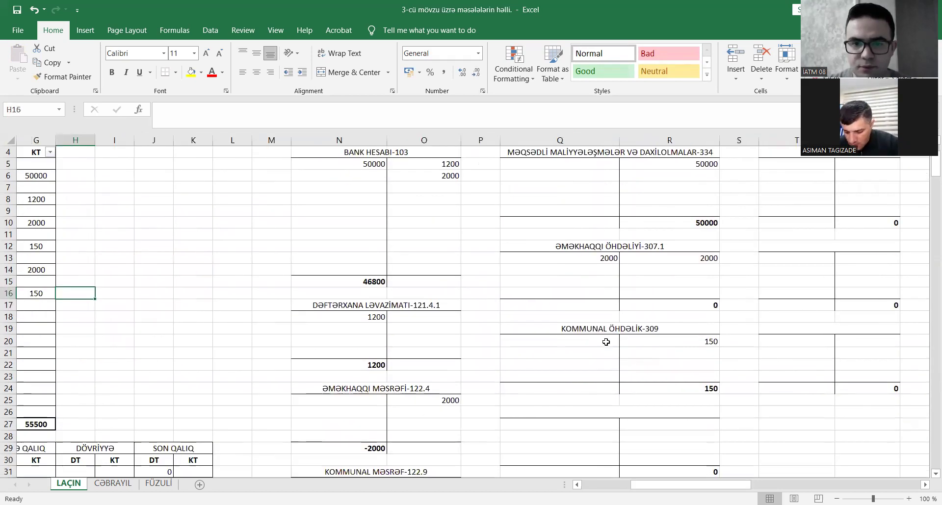
left_click(607, 342)
type("150")
Step: Post 150 on the credit side of the BANK HESABI-103 T-account, below the 2000 entry
left_click(447, 189)
type("150")
key("Return")
key("Right")
key("Right")
key("Down")
key("Down")
key("Down")
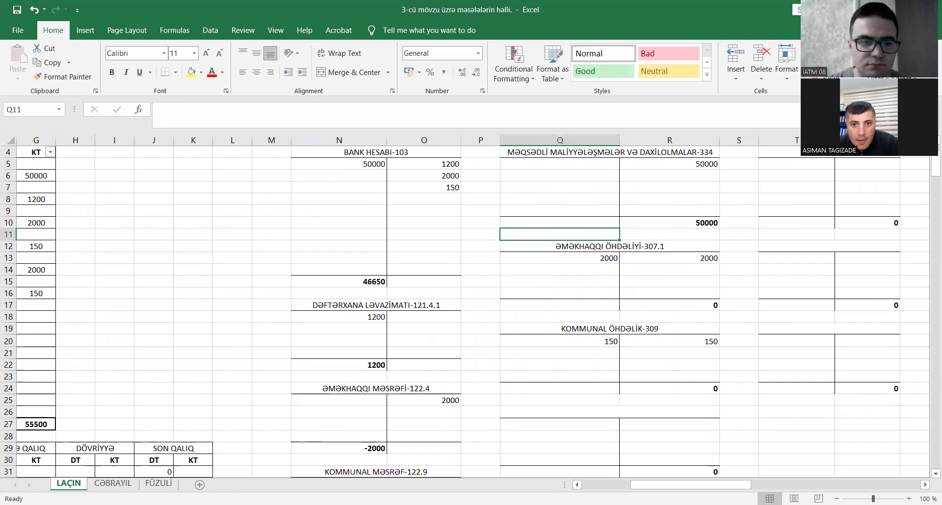
key("alt+Tab")
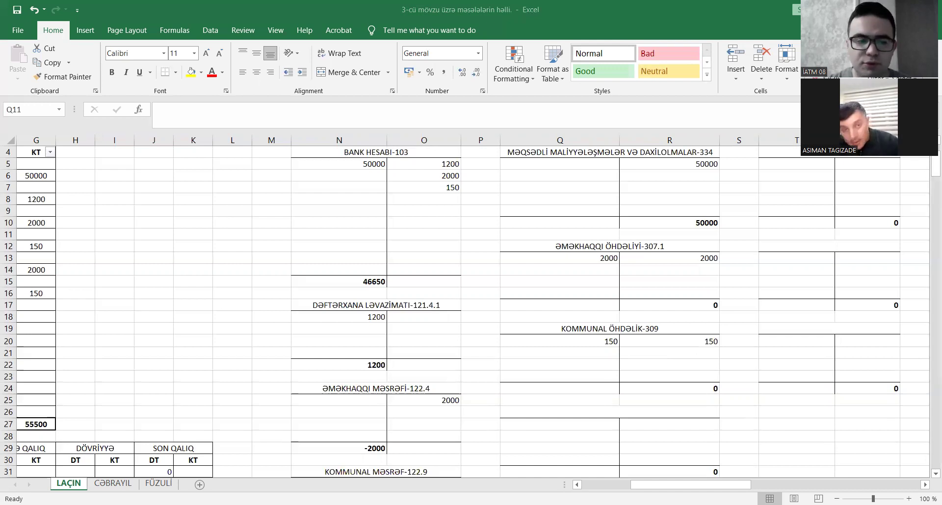
Step: Enter AVADANLIQ-231.3 in the journal's first 12.08.20X3 row and debit it 1000
key("alt+Tab")
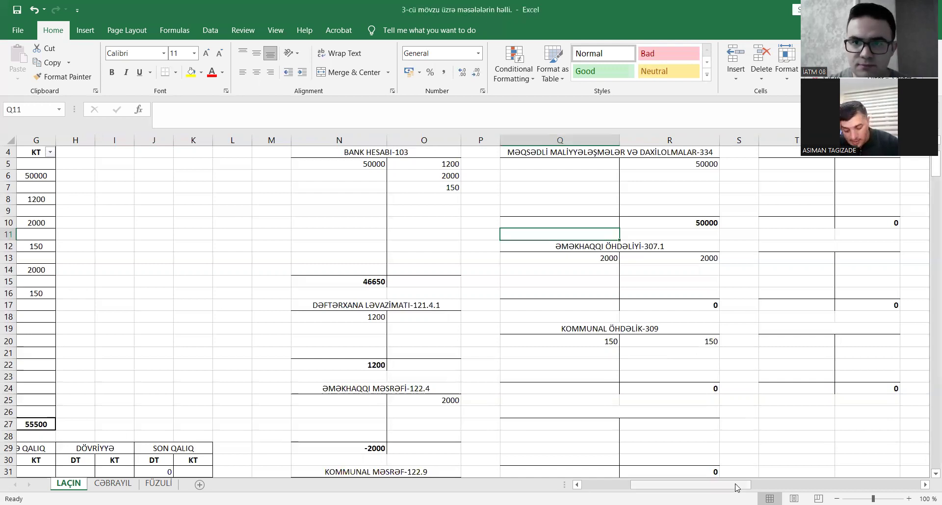
scroll(128, 322, "left", 3)
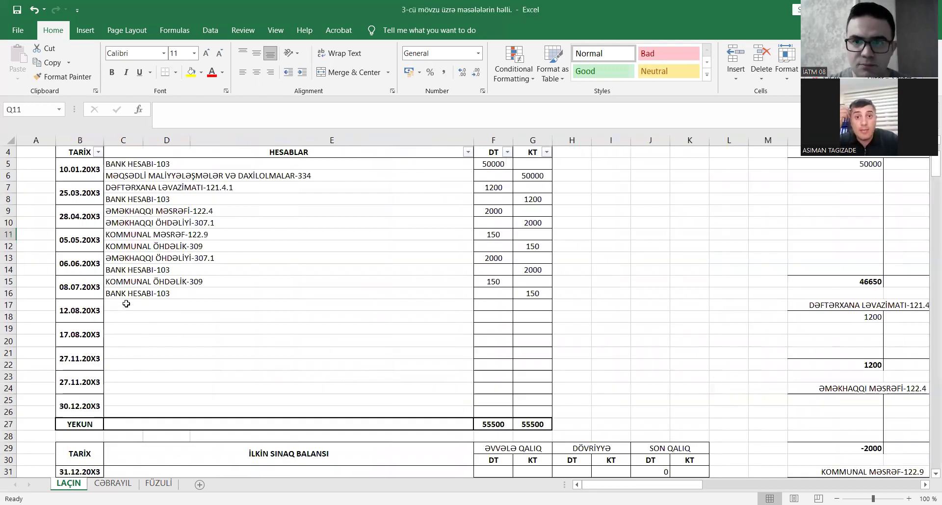
left_click(202, 304)
type("AVADANLIQ")
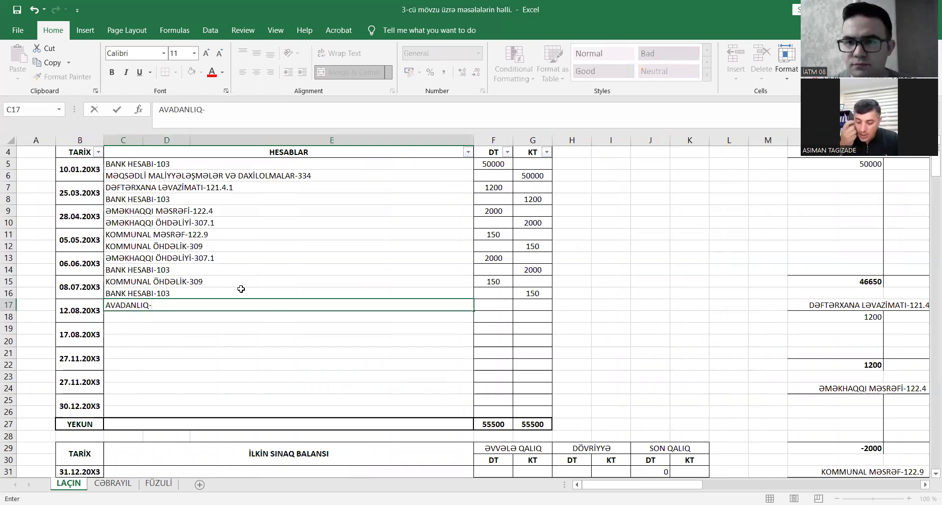
type("-231.")
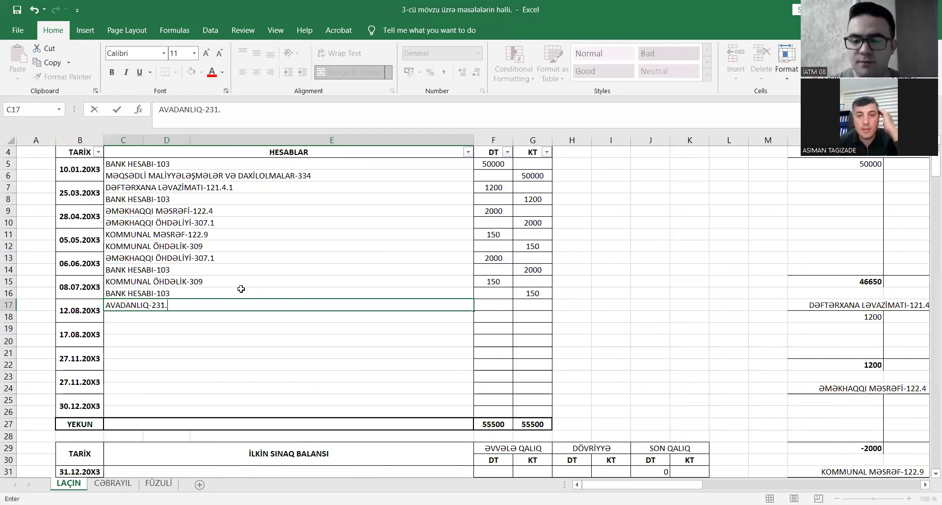
type("3")
key("Tab")
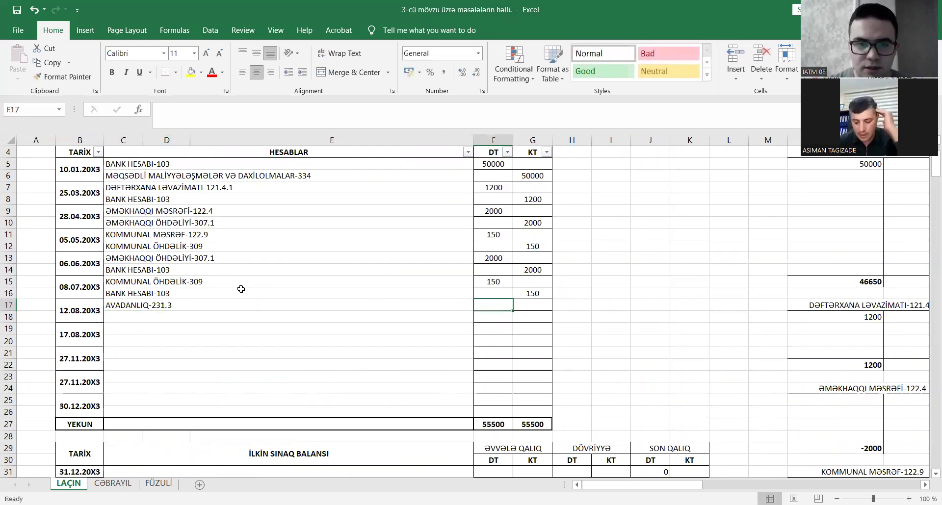
type("1000")
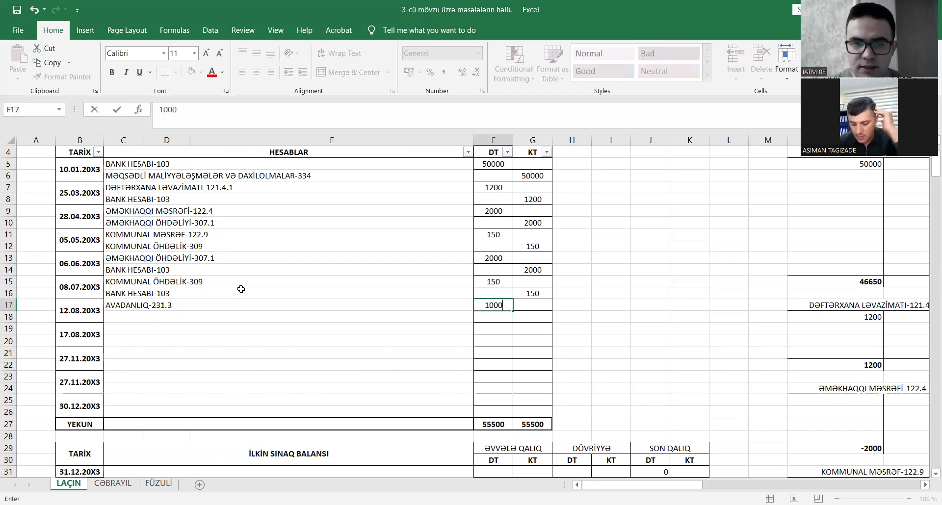
key("Tab")
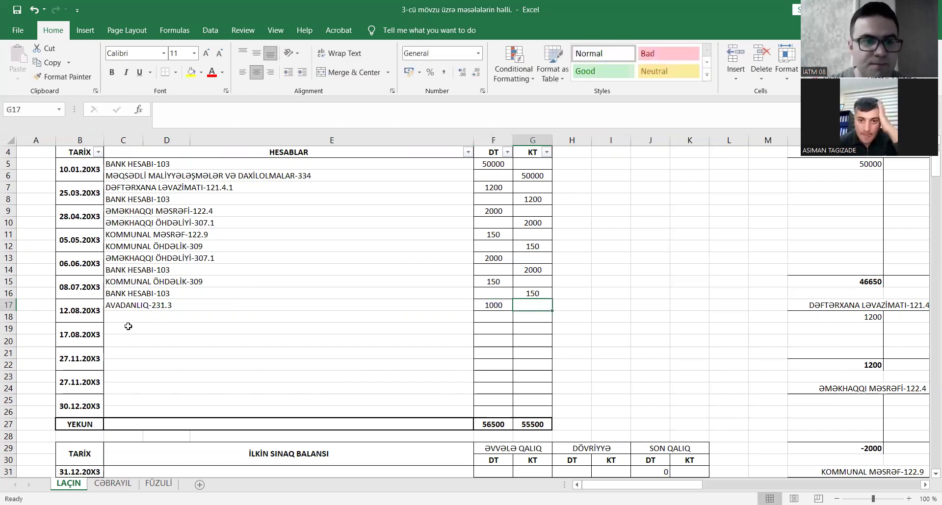
Step: Enter Q/M KREDİTOR BORCLARI-301 in the journal's second 12.08.20X3 row and credit it 1000
key("Return")
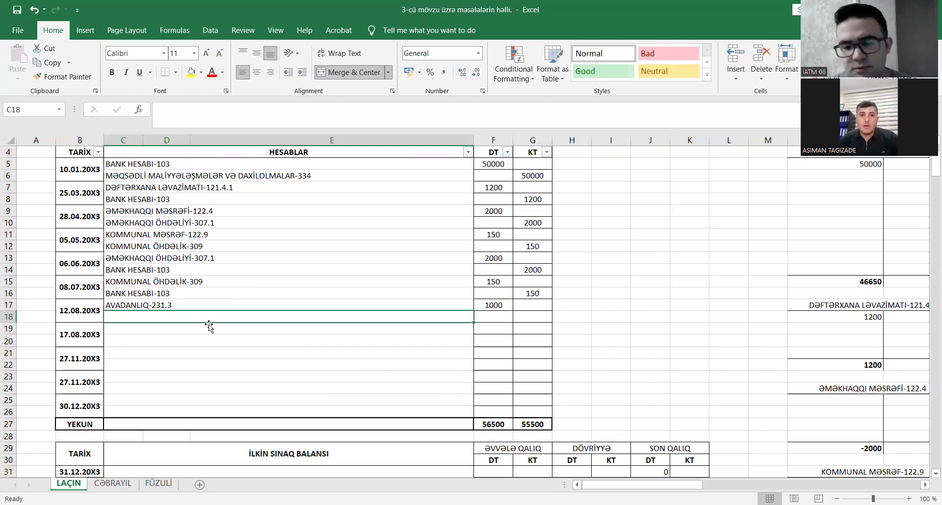
type("Q/M ")
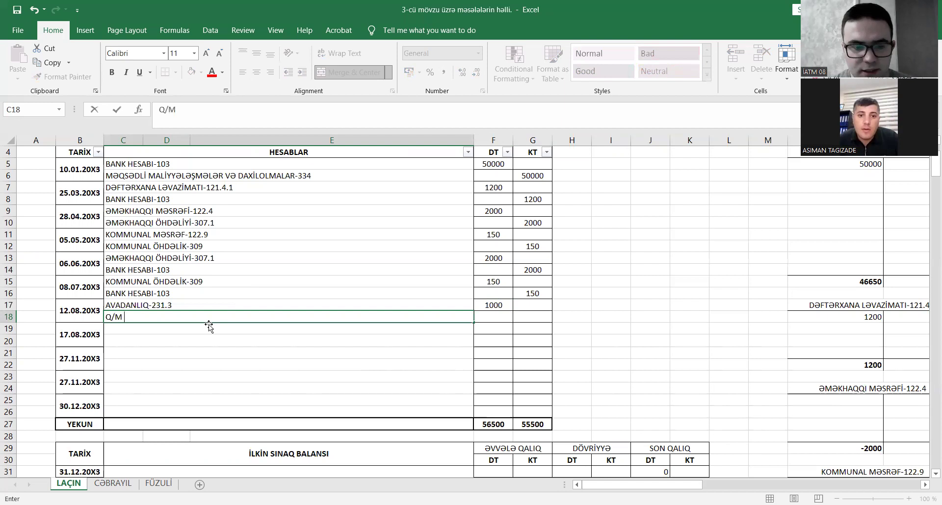
type("KREDİTOR BORCLARI")
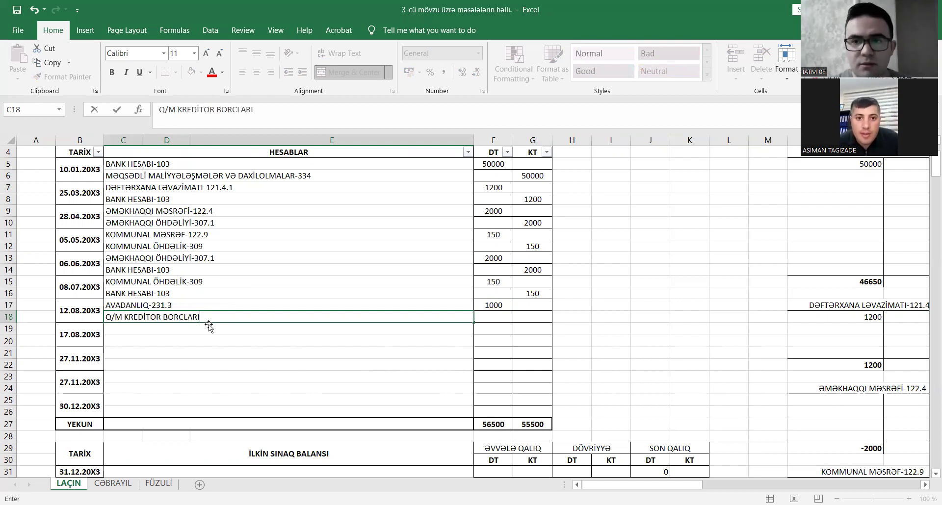
type("-301")
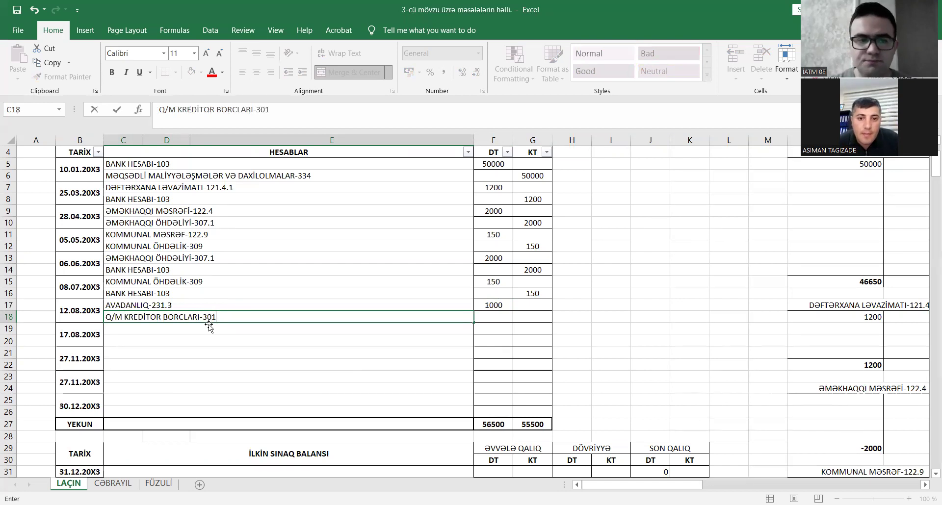
key("Tab")
key("Tab")
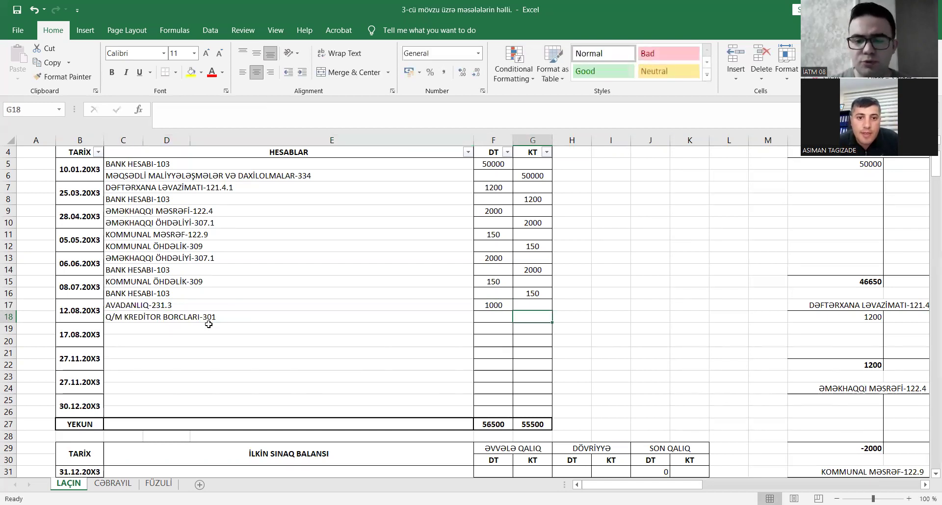
type("1000")
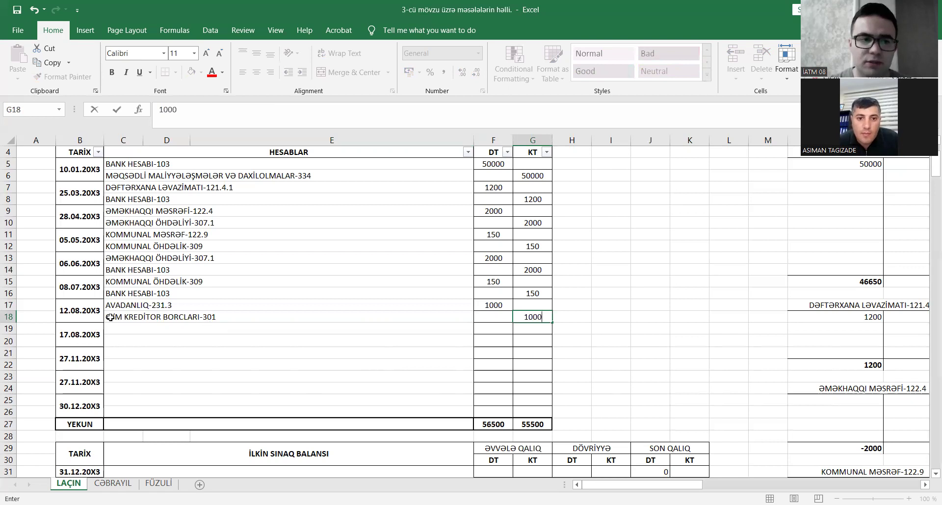
left_click(110, 317)
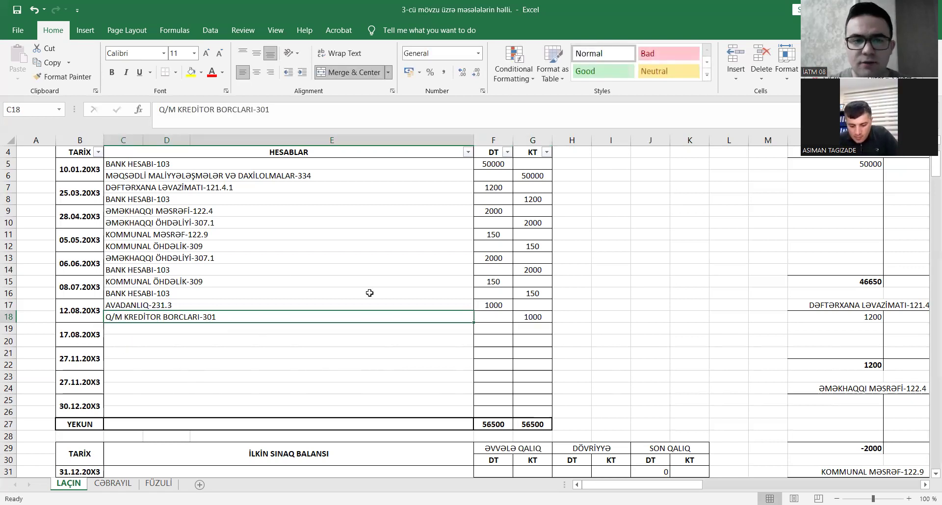
Step: Copy AVADANLIQ-231.3 as the title of the empty T-account below KOMMUNAL MƏSRƏF-122.9 and post 1000 on its debit side
left_click(199, 305)
left_click_drag(225, 109, 98, 107)
key("ctrl+c")
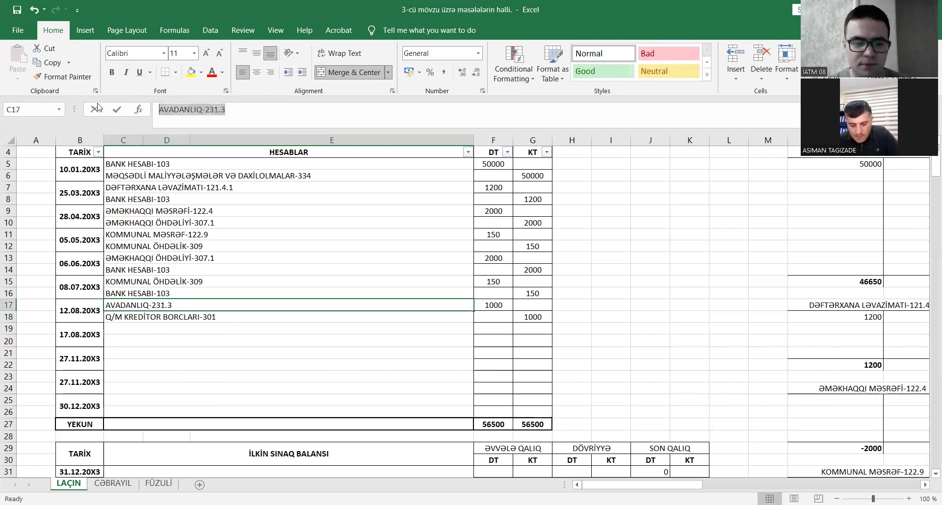
left_click_drag(690, 489, 724, 489)
scroll(723, 473, "down", 4)
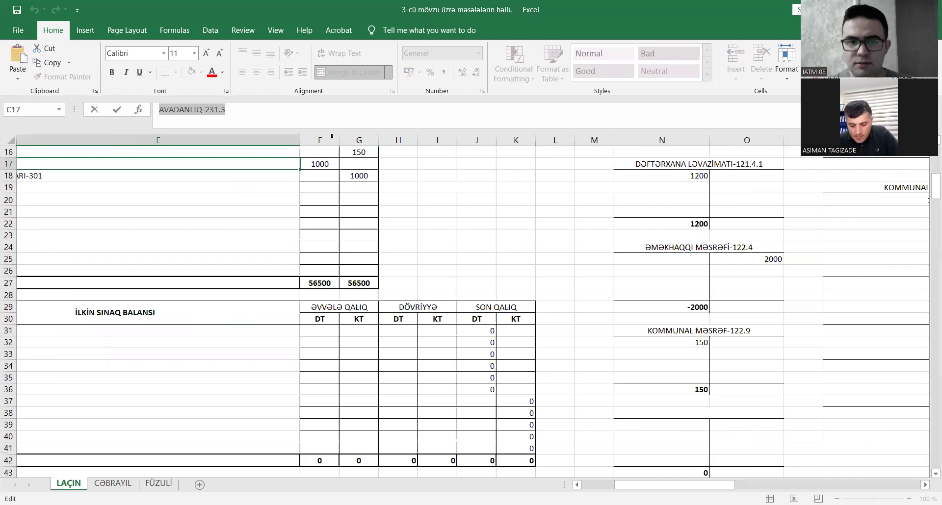
left_click(665, 412)
key("ctrl+v")
key("Return")
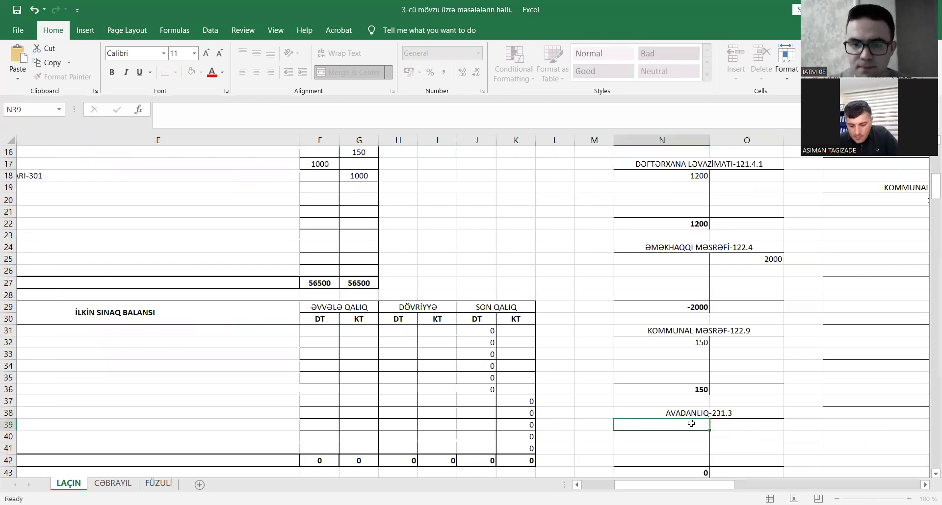
type("1000")
left_click(439, 247)
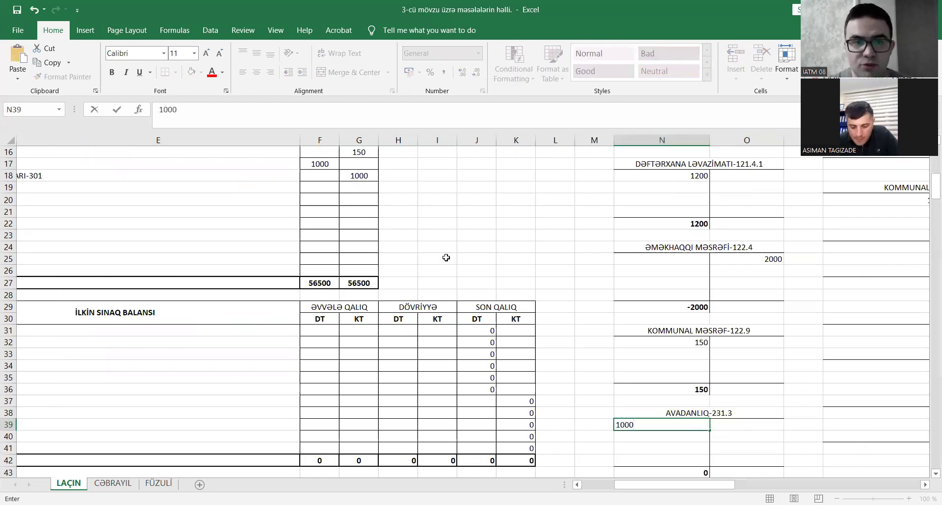
Step: Copy Q/M KREDİTOR BORCLARI-301 as the title of the empty T-account below KOMMUNAL ÖHDƏLİK-309 and post 1000 on its credit side
left_click(206, 178)
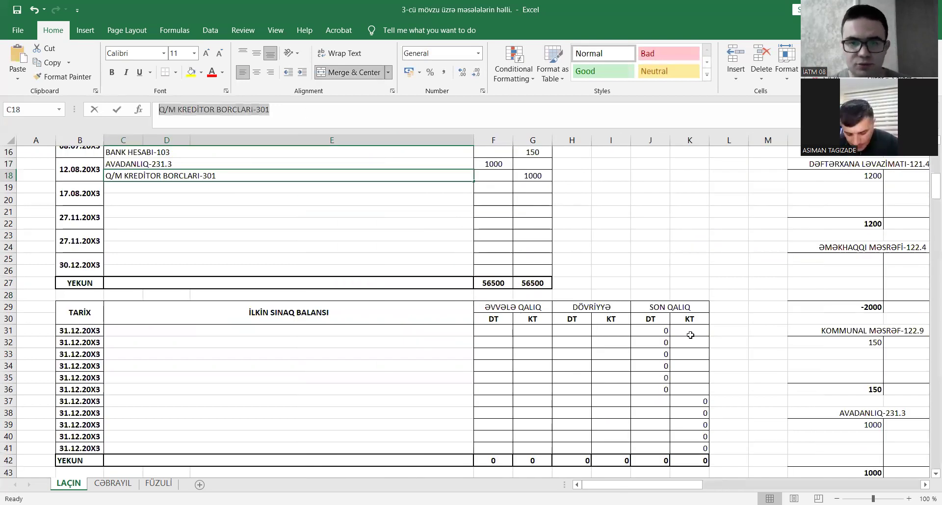
left_click(766, 342)
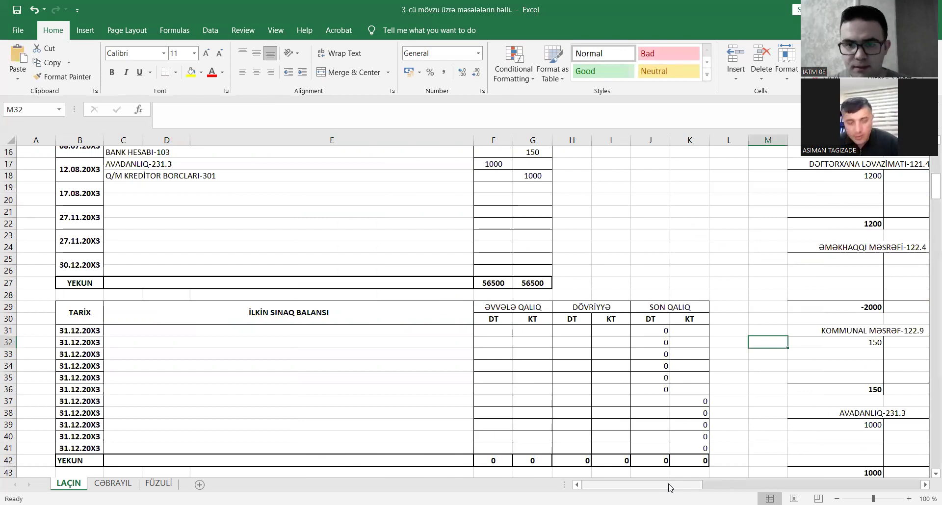
left_click_drag(668, 484, 748, 485)
left_click(449, 271)
scroll(448, 269, "up", 1)
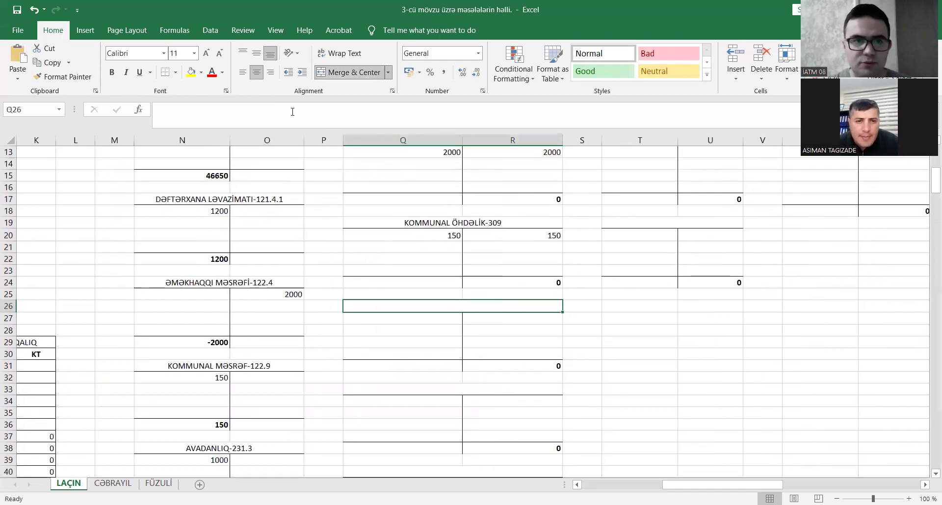
key("F2")
type("Q/M KREDİTOR BORCLARI-301")
left_click(505, 321)
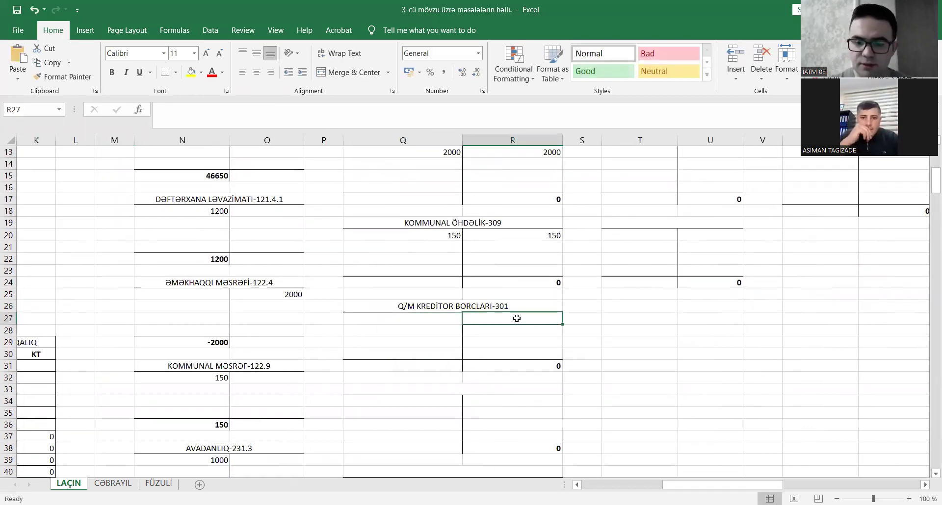
type("1000")
key("Return")
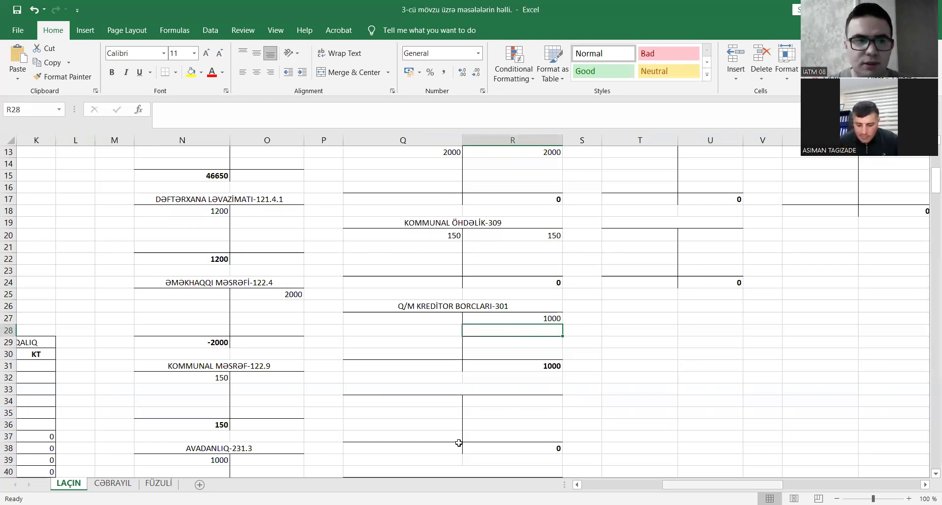
Step: Enter Q/M KREDİTOR BORCLARI-301 in the journal's first 17.08.20X3 row and debit it 1000
scroll(135, 290, "up", 2)
scroll(136, 290, "left", 5)
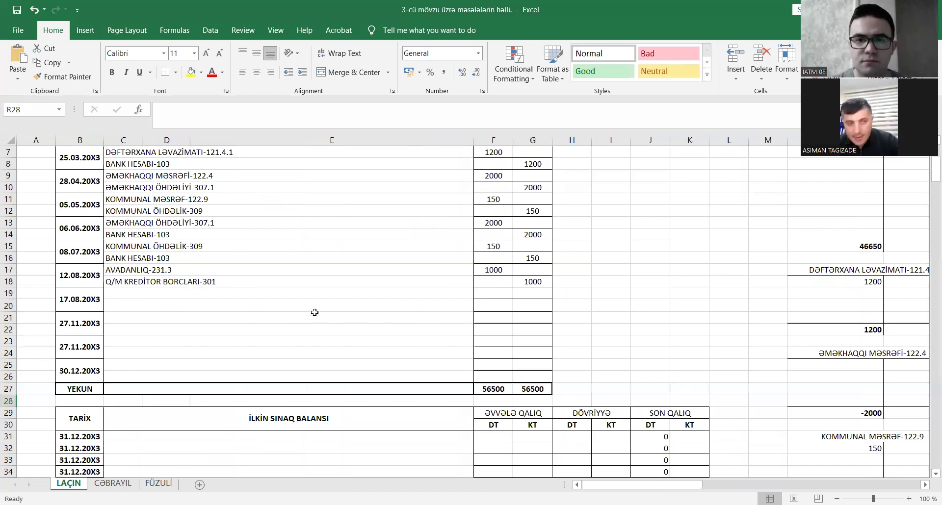
left_click(176, 305)
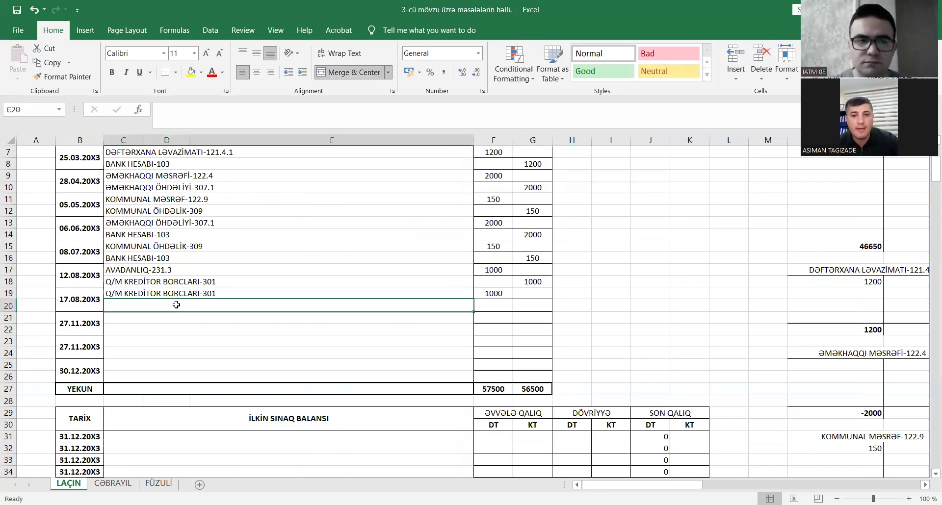
Step: Copy BANK HESABI-103 into the journal's second 17.08.20X3 row and credit it 1000
left_click(156, 258)
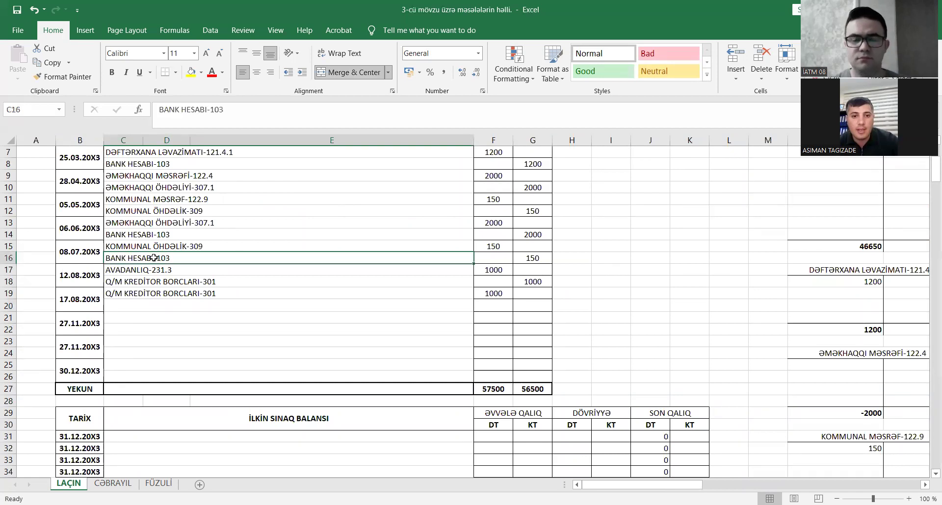
key("ctrl+c")
left_click(126, 306)
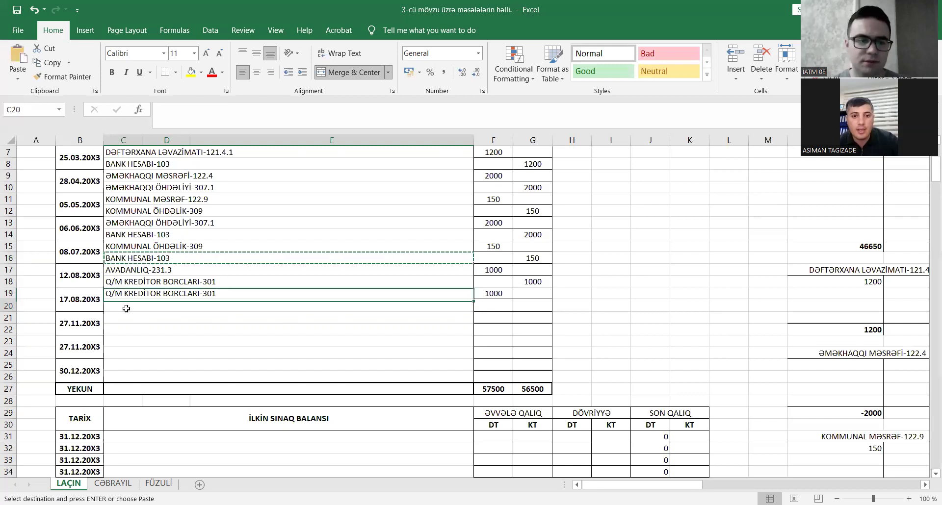
key("ctrl+v")
left_click(542, 312)
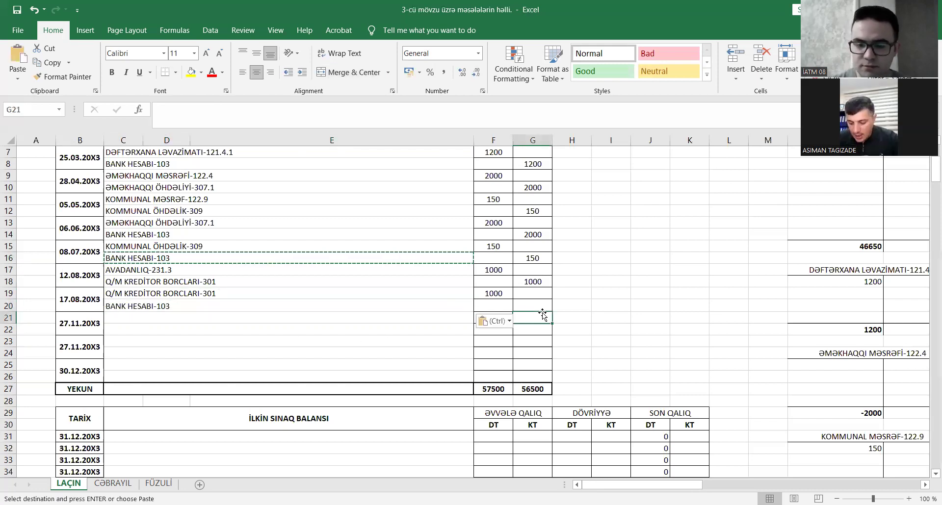
type("1000")
key("Tab")
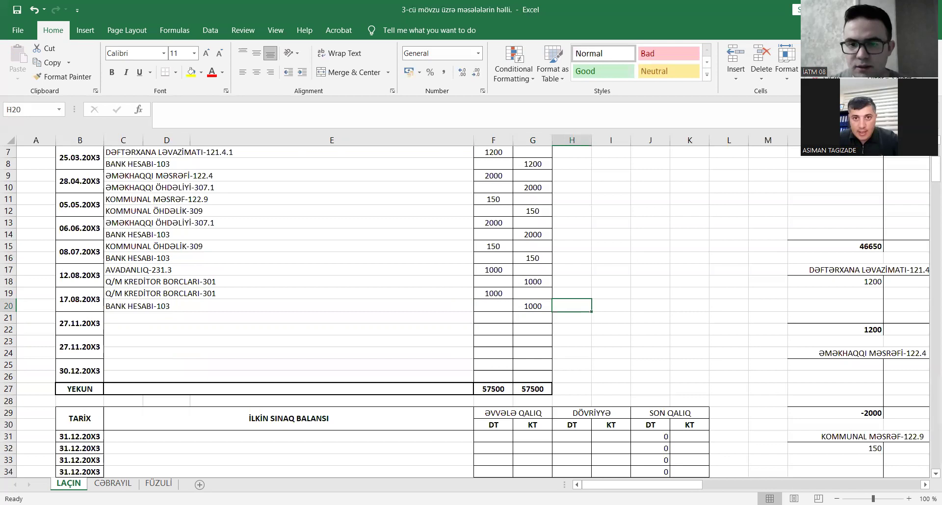
Step: Post 1000 on the debit side of the Q/M KREDİTOR BORCLARI-301 T-account
scroll(745, 483, "right", 5)
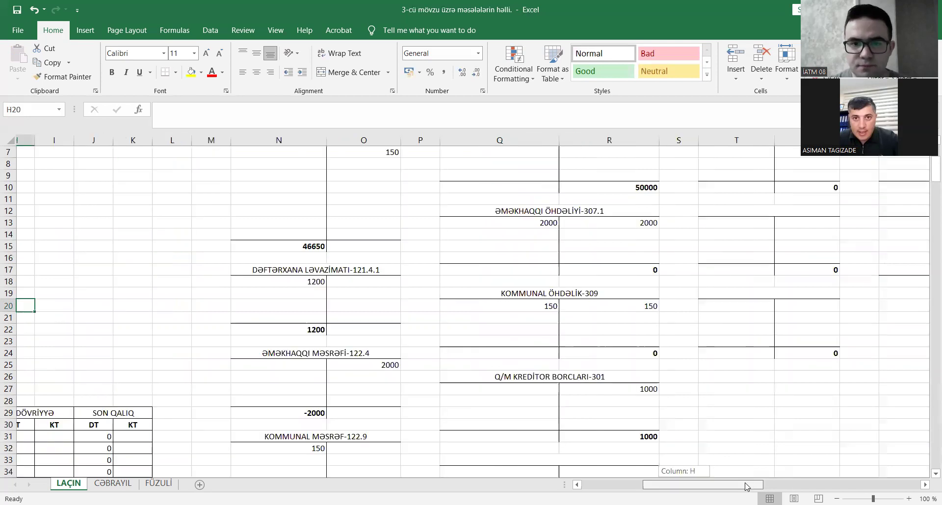
left_click(501, 394)
type("1000")
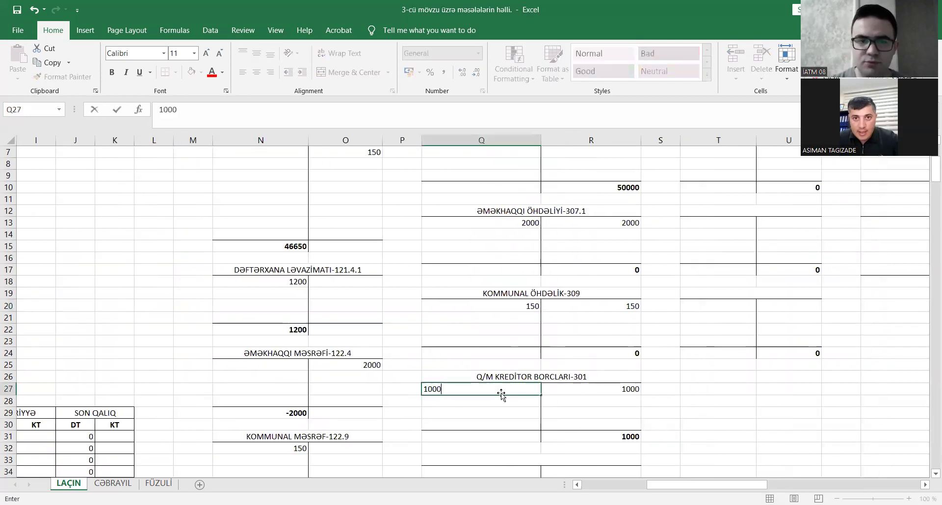
key("Return")
Step: Post 1000 on the credit side of the BANK HESABI-103 T-account, below the 150 entry
scroll(482, 383, "up", 2)
left_click(357, 238)
type("1000")
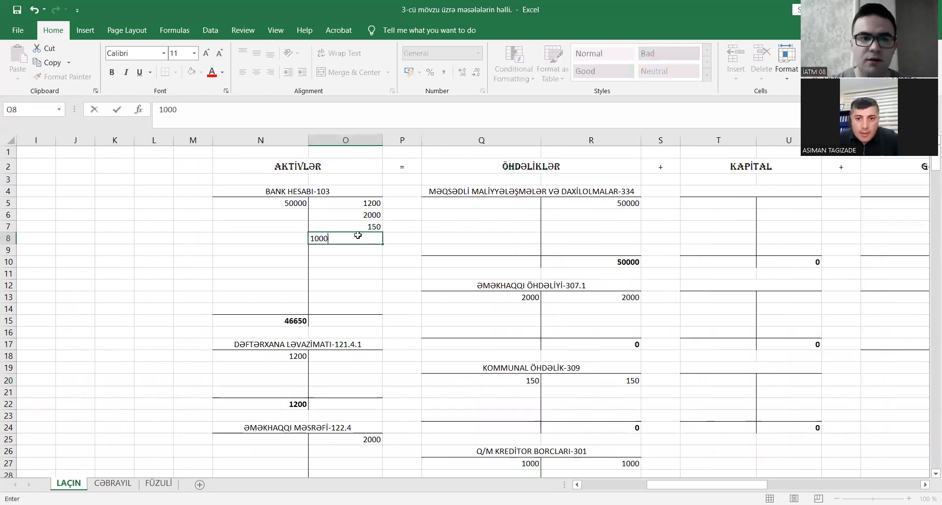
key("Return")
Step: Enter RABİTƏ MƏSRƏFİ-122.9.2 in the first row of the journal's first 27.11.20X3 entry and debit it 70
scroll(492, 322, "down", 4)
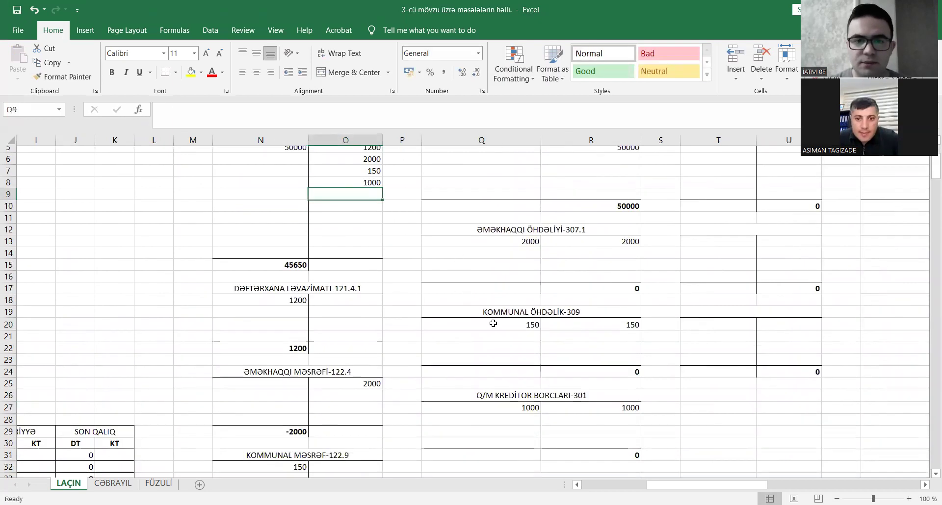
left_click_drag(662, 487, 597, 487)
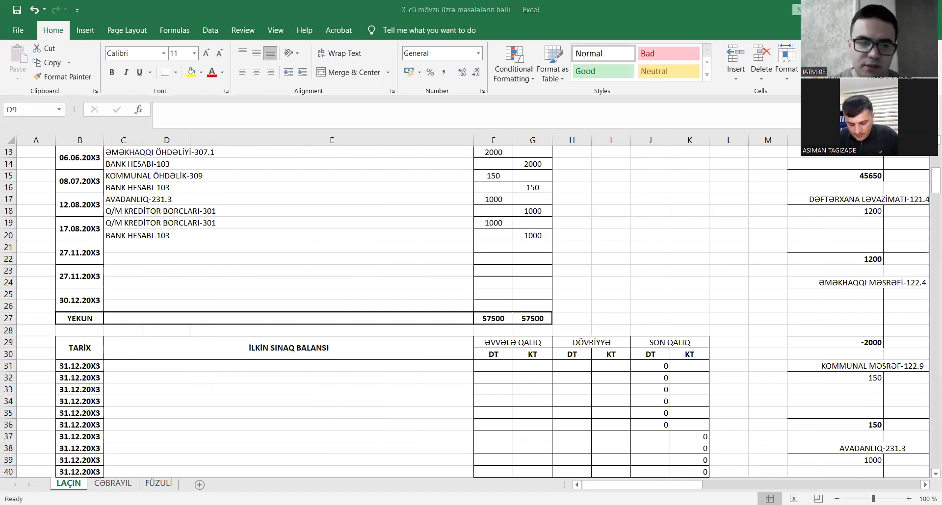
left_click(148, 247)
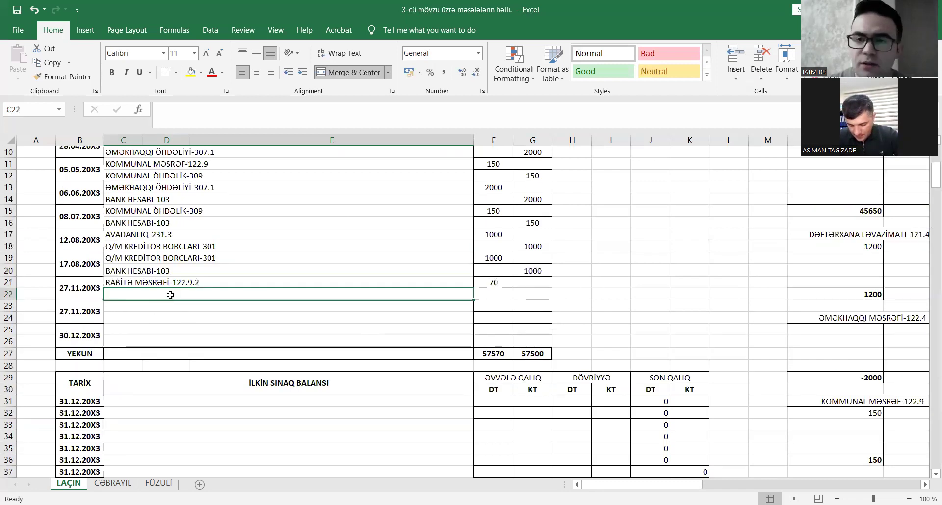
Step: Enter SAİR ÖHDƏLİK(RABİTƏ)-309.2 in the second row of the journal's first 27.11.20X3 entry and credit it 70
type("RABİTƏ ")
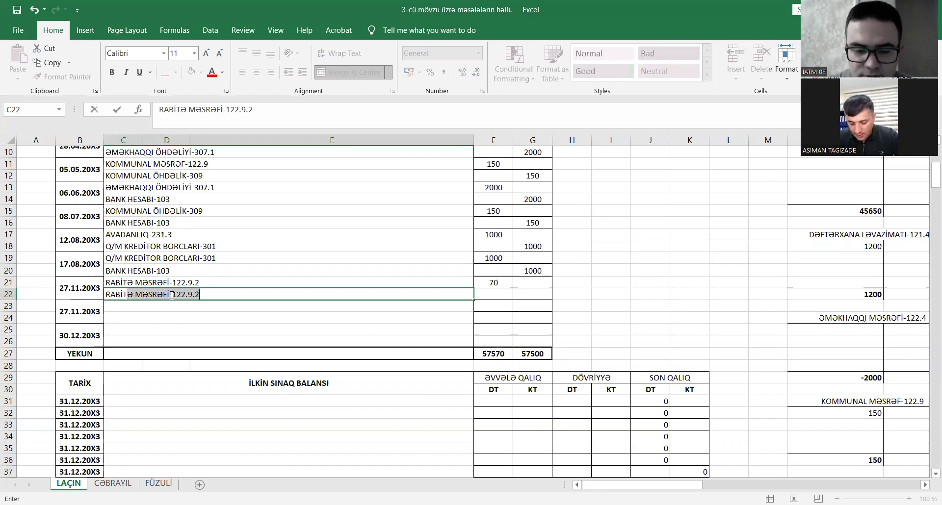
type("Ö")
key("BackSpace")
key("BackSpace")
key("BackSpace")
key("BackSpace")
key("BackSpace")
key("BackSpace")
key("BackSpace")
key("BackSpace")
type("SAİR ÖHDƏLİK(RABİTƏ")
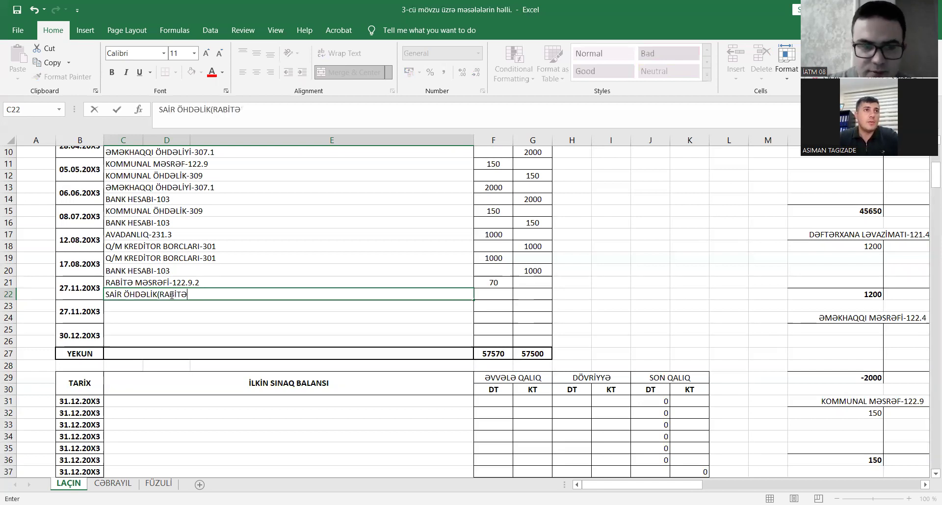
type(")-309.2")
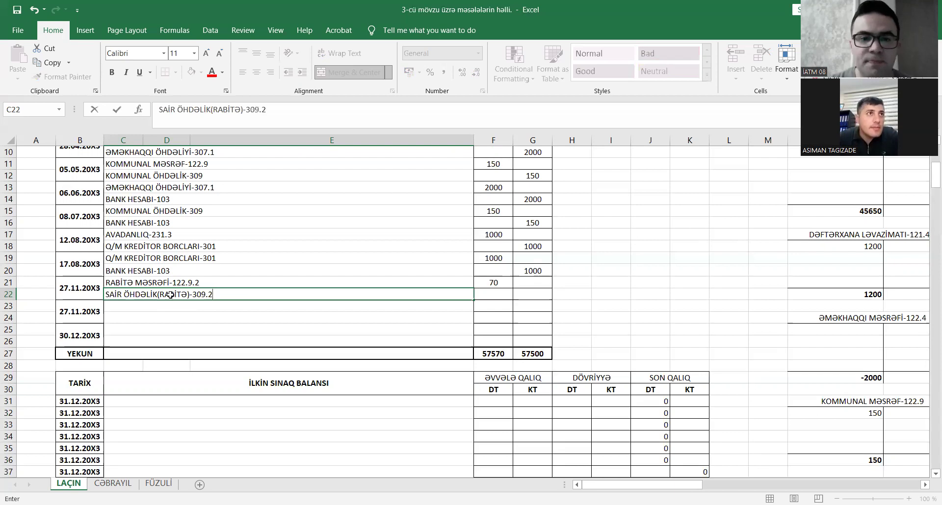
key("Tab")
key("Tab")
type("70")
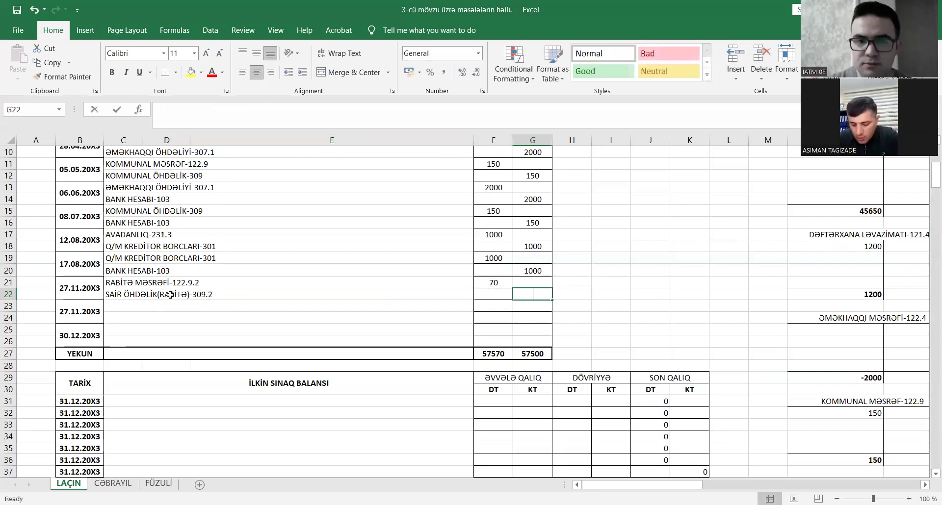
key("Return")
Step: Copy SAİR ÖHDƏLİK(RABİTƏ)-309.2 into the first row of the journal's second 27.11.20X3 entry and debit it 70
left_click(127, 324)
left_click(141, 316)
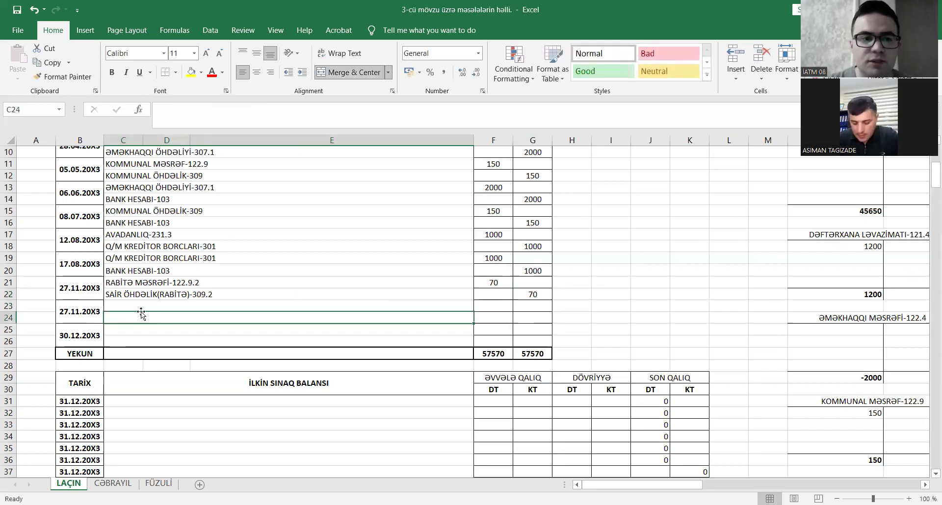
left_click(144, 303)
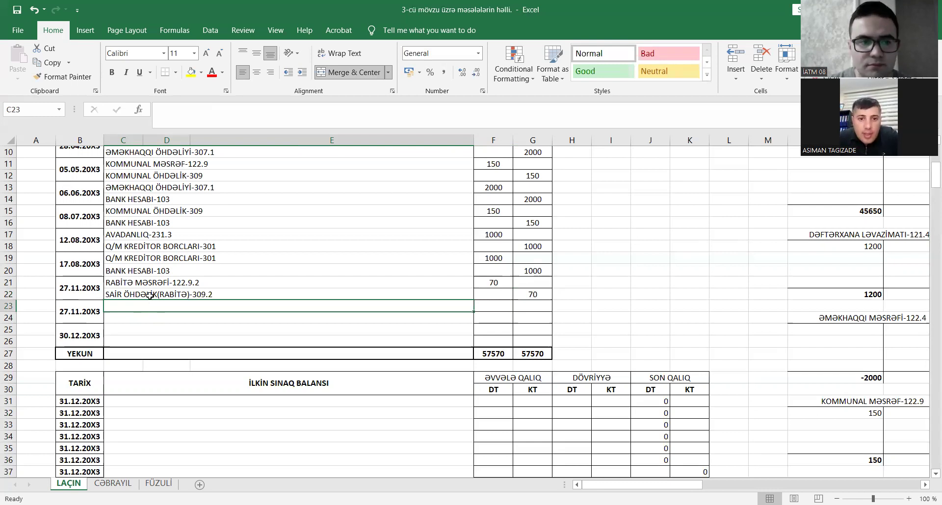
left_click(150, 295)
key("ctrl+c")
left_click(139, 308)
key("ctrl+v")
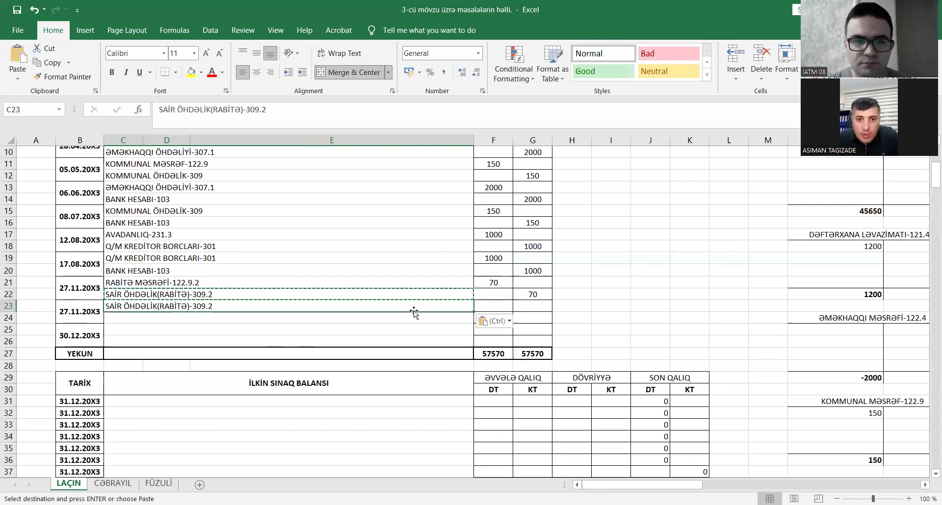
left_click(486, 304)
type("70")
key("Return")
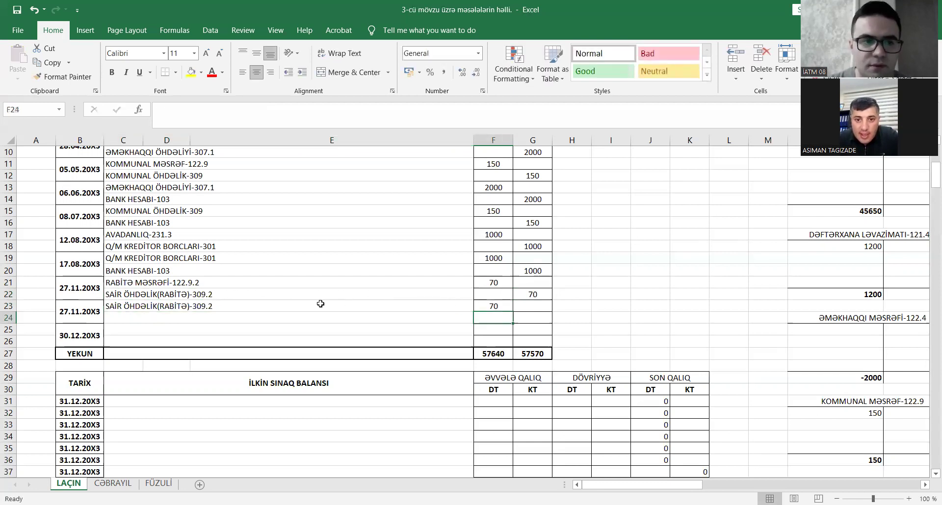
Step: Copy BANK HESABI-103 into the second row of the journal's second 27.11.20X3 entry and credit it 70
left_click(150, 270)
key("ctrl+c")
left_click(139, 319)
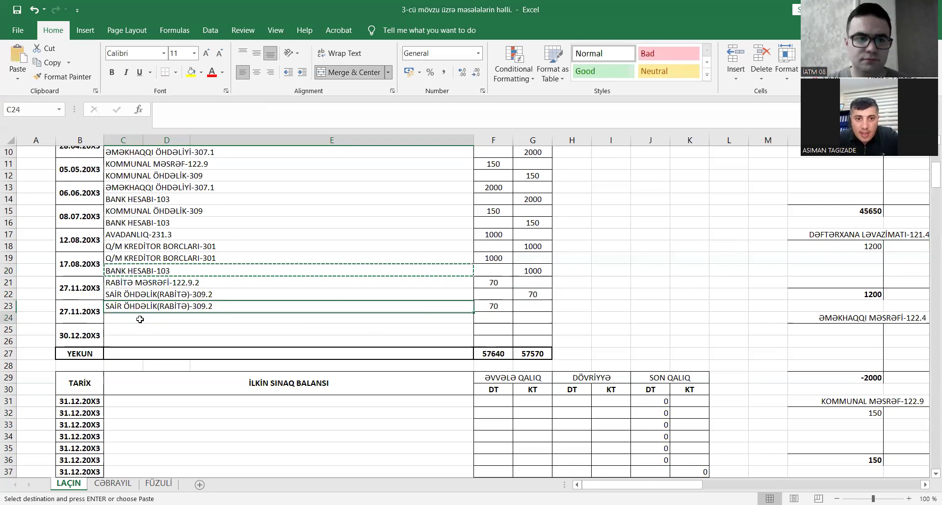
key("ctrl+v")
left_click(526, 319)
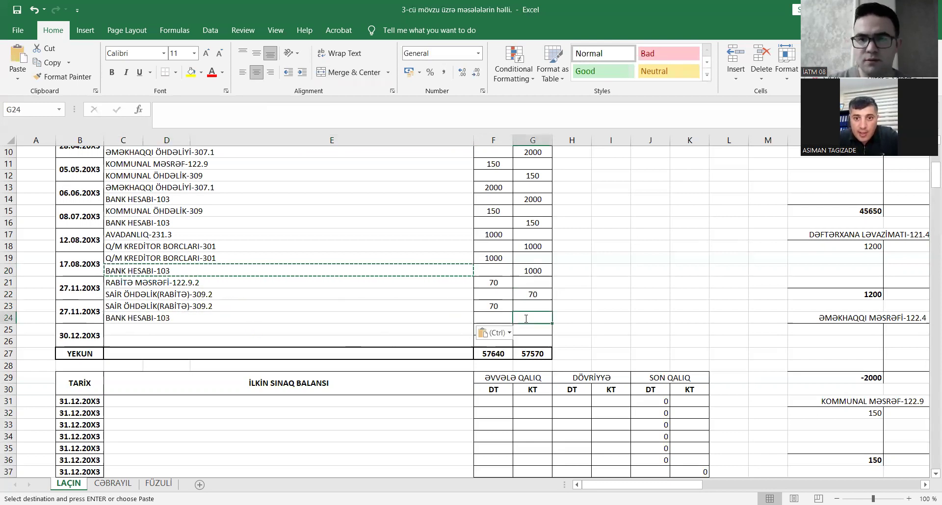
type("70")
key("Tab")
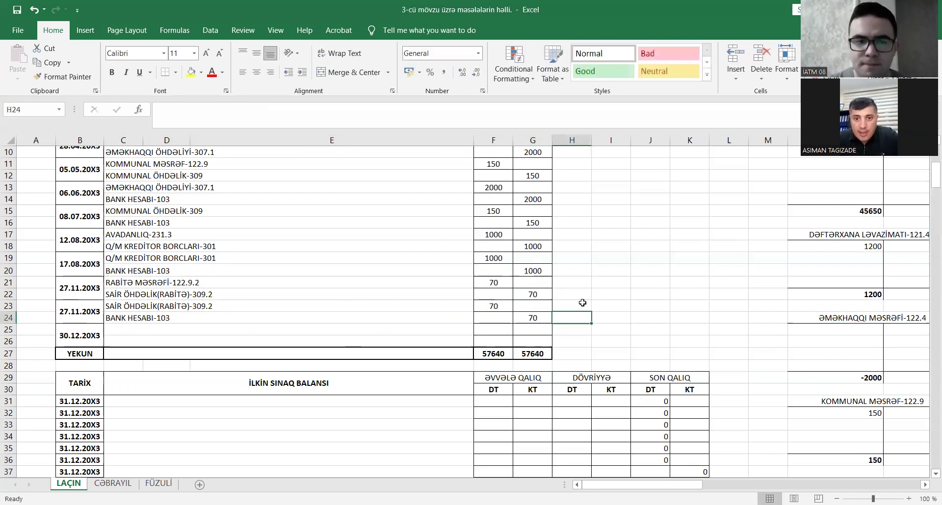
Step: Title the empty T-account below AVADANLIQ-231.3 with the copied name RABİTƏ MƏSRƏFİ-122.9.2 and post 70 on its debit side
left_click(202, 284)
left_click_drag(281, 110, 80, 112)
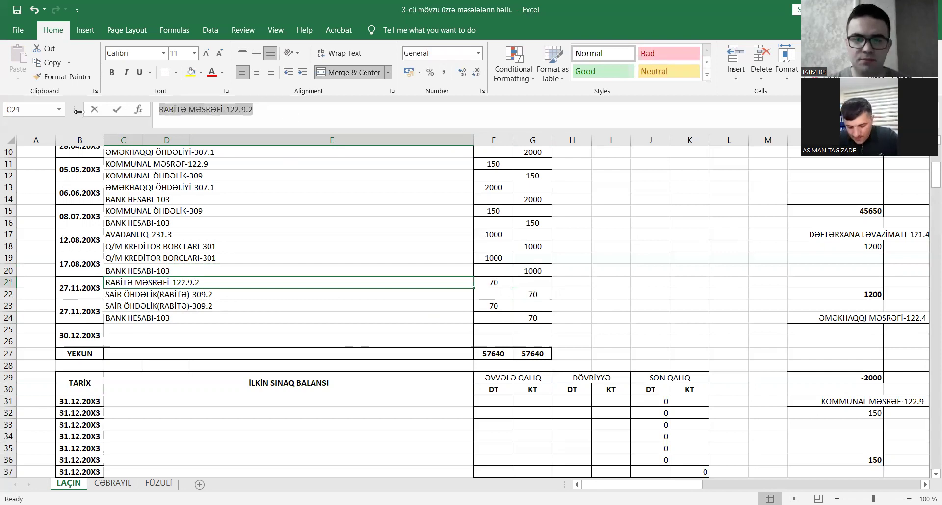
left_click_drag(731, 319, 757, 323)
scroll(872, 437, "down", 4)
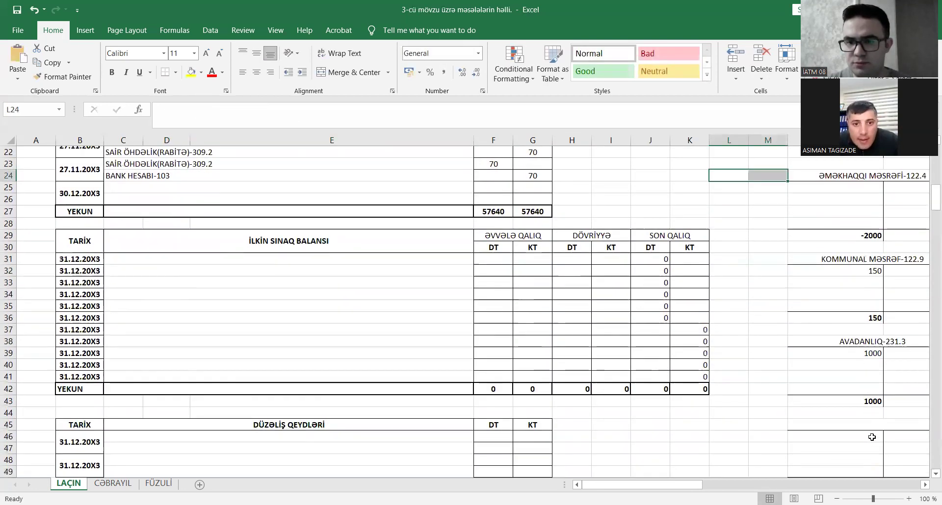
left_click(872, 424)
key("F2")
key("ctrl+v")
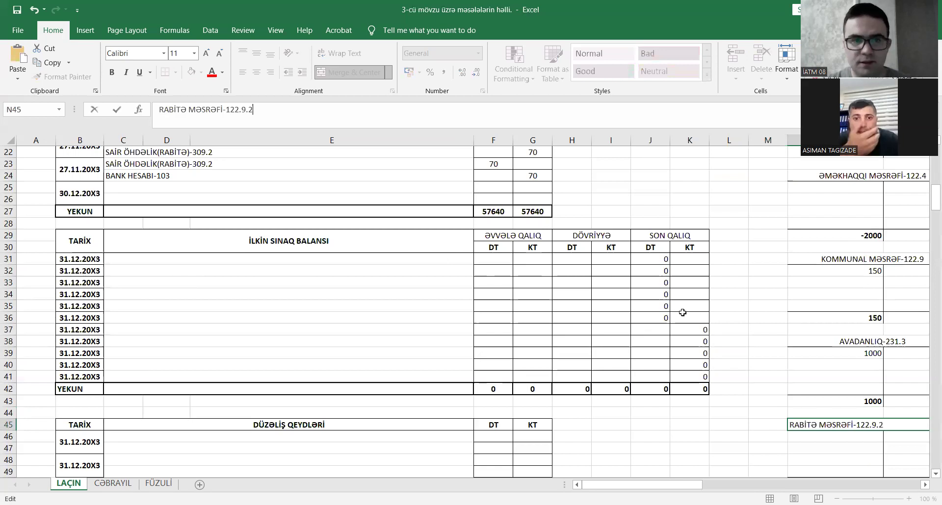
key("Return")
type("70")
key("Return")
Step: Title the T-account below Q/M KREDİTOR BORCLARI-301 with the copied name SAİR ÖHDƏLİK(RABİTƏ)-309.2 and post 70 on its credit side
left_click(166, 153)
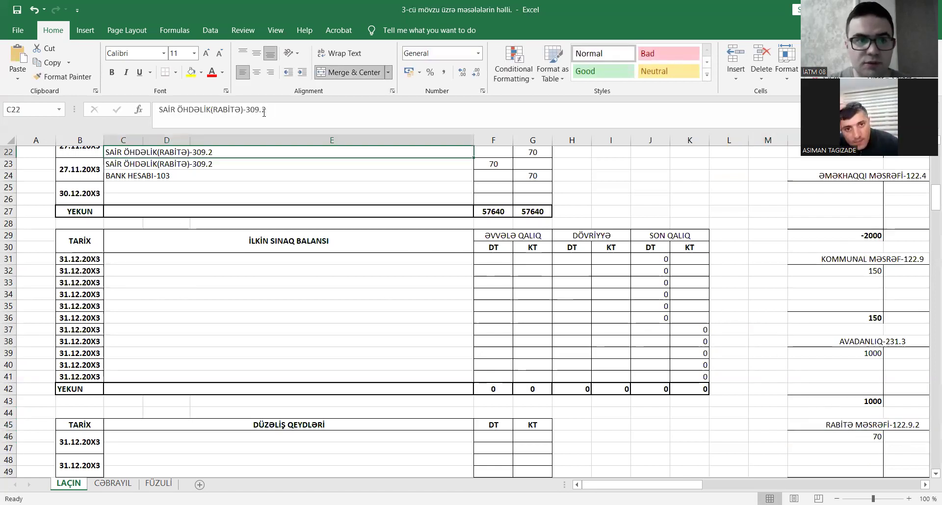
left_click_drag(269, 110, 38, 106)
left_click(690, 448)
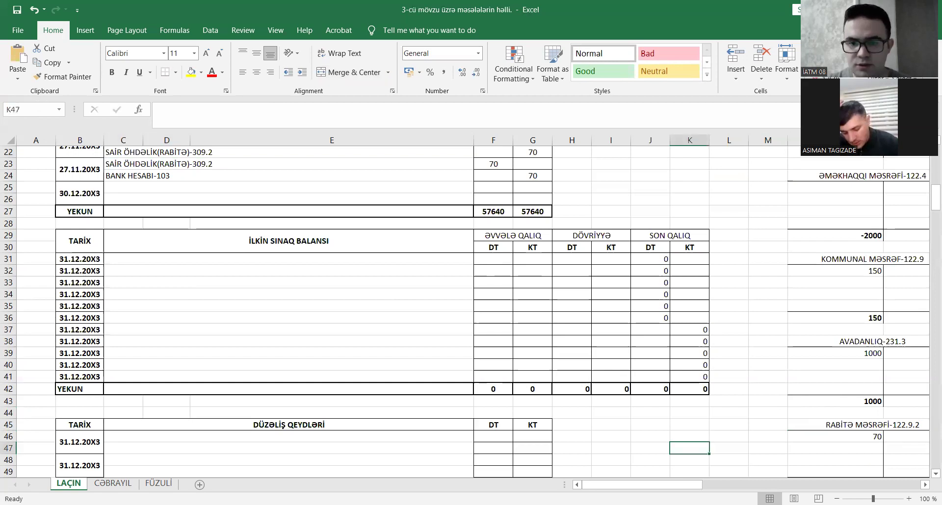
scroll(770, 478, "right", 5)
scroll(770, 477, "up", 4)
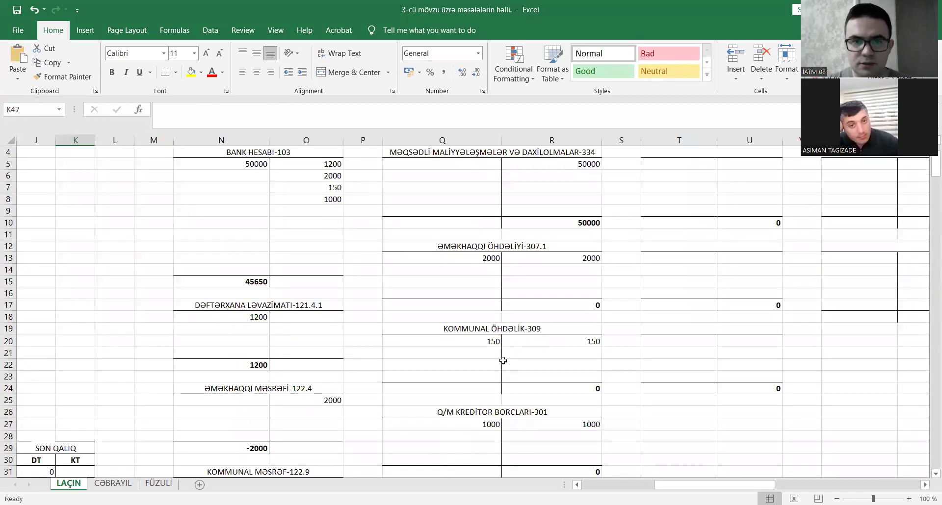
left_click(489, 423)
left_click(218, 106)
key("ctrl+v")
left_click(672, 380)
left_click(515, 434)
type("70")
key("Return")
Step: Post 70 on the debit side of the SAİR ÖHDƏLİK(RABİTƏ)-309.2 T-account
mouse_move(755, 486)
left_mouse_down()
mouse_move(704, 486)
mouse_move(738, 486)
left_mouse_up()
left_click(552, 438)
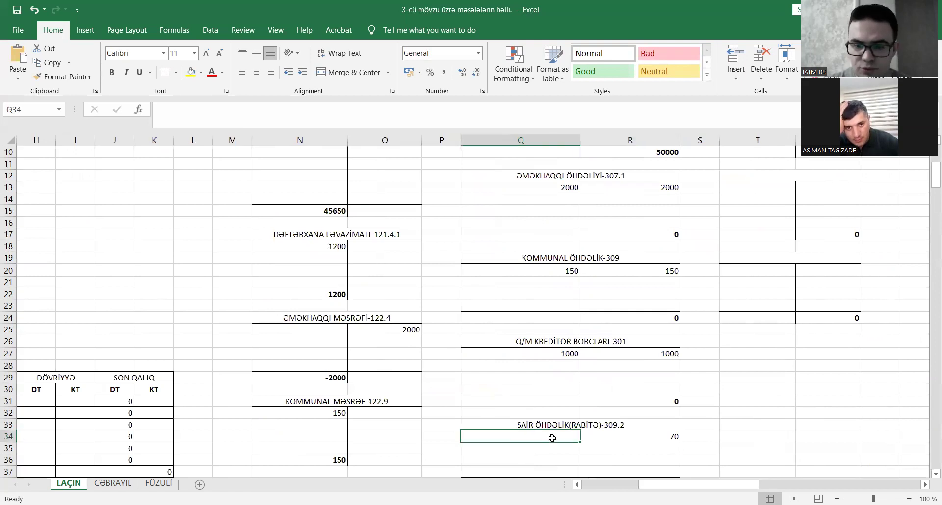
type("70")
key("Escape")
Step: Post 70 on the credit side of the BANK HESABI-103 T-account, below the 1000 entry
scroll(381, 247, "up", 3)
left_click(382, 254)
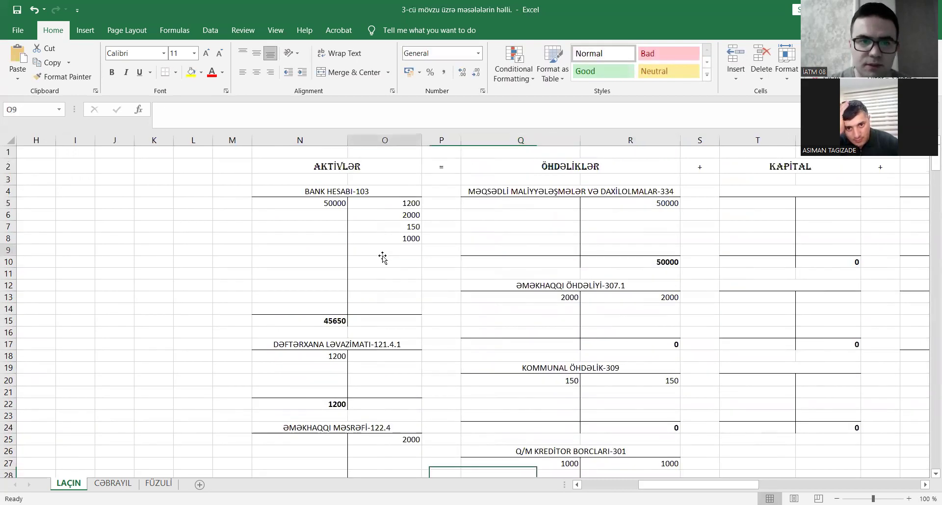
type("70")
key("Return")
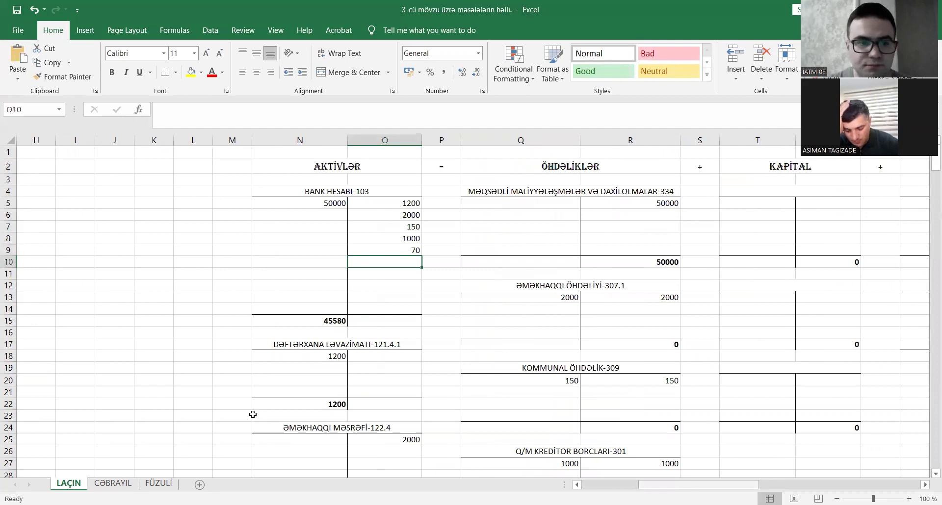
Step: Correct both the debit and the credit amount of the journal's 10.01.20X3 entry to 5000
left_click(252, 364)
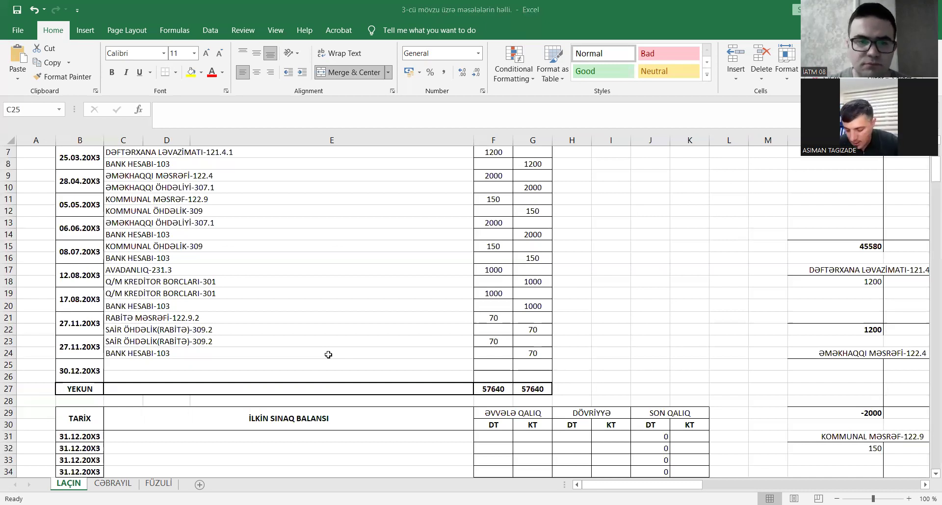
scroll(384, 354, "up", 2)
scroll(385, 354, "down", 1)
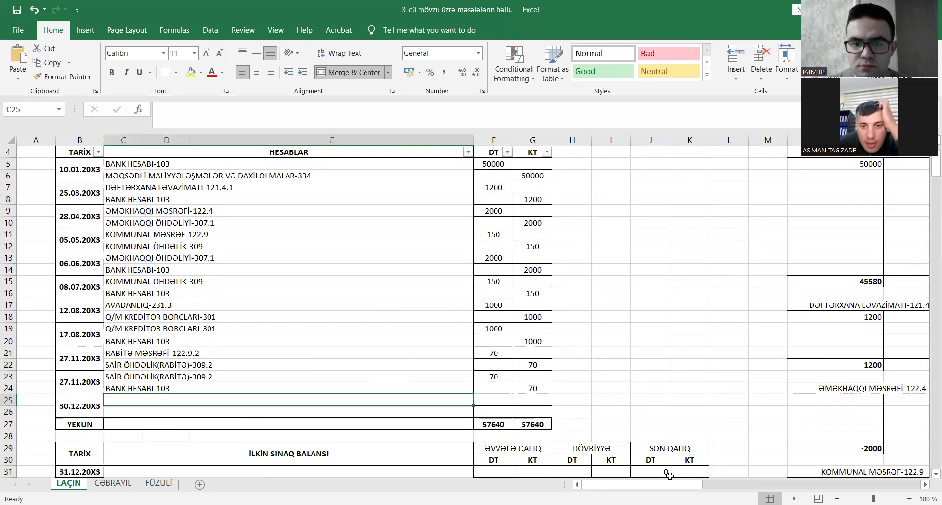
scroll(668, 460, "up", 1)
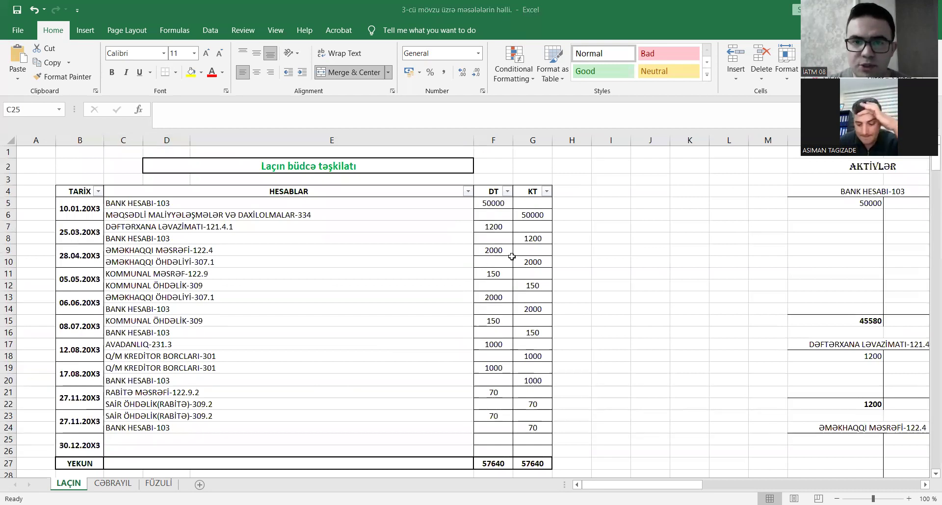
left_click(494, 203)
type("5000")
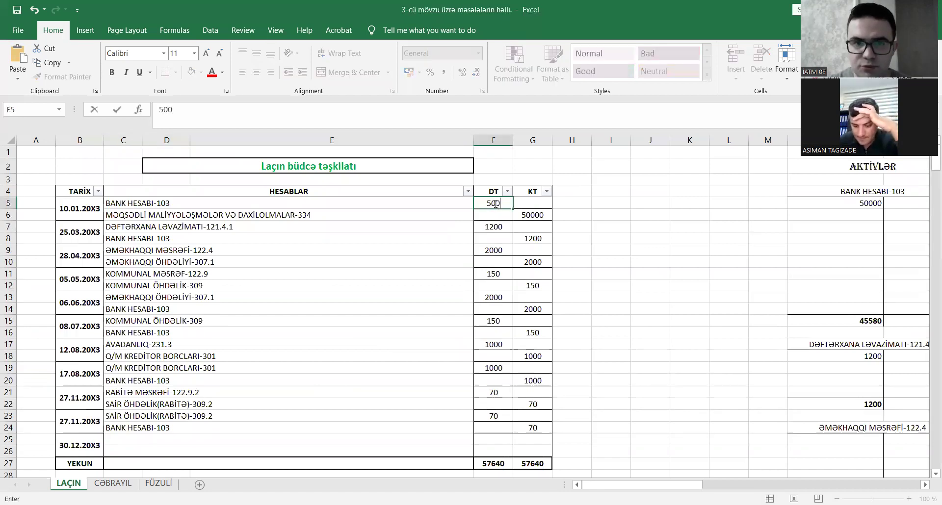
key("Return")
key("Right")
type("5000")
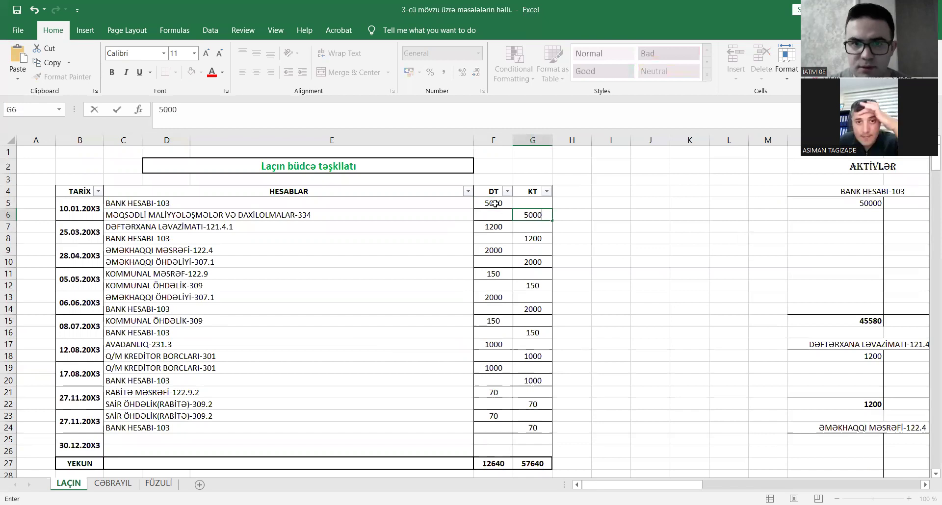
key("Right")
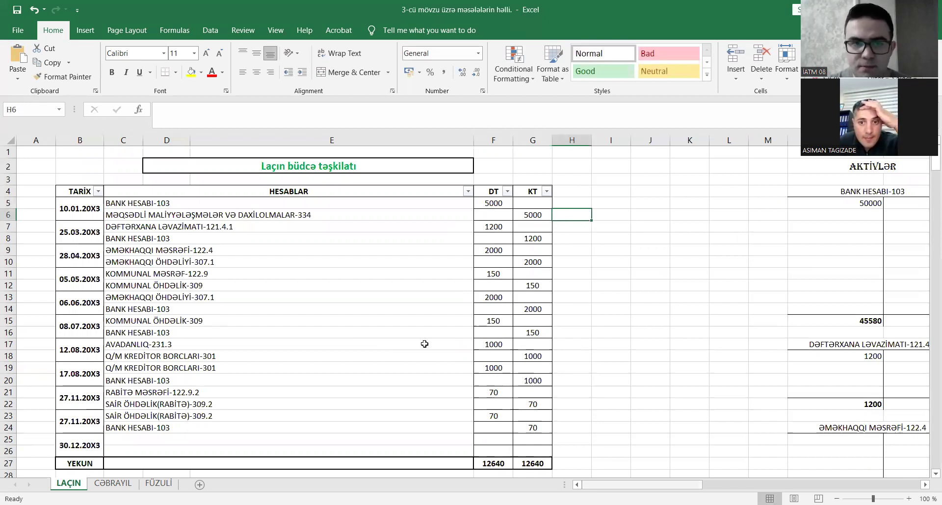
Step: Correct the debit posting in the BANK HESABI-103 T-account to 5000
scroll(425, 343, "right", 3)
left_click(300, 203)
type("5000")
key("Return")
left_click(319, 321)
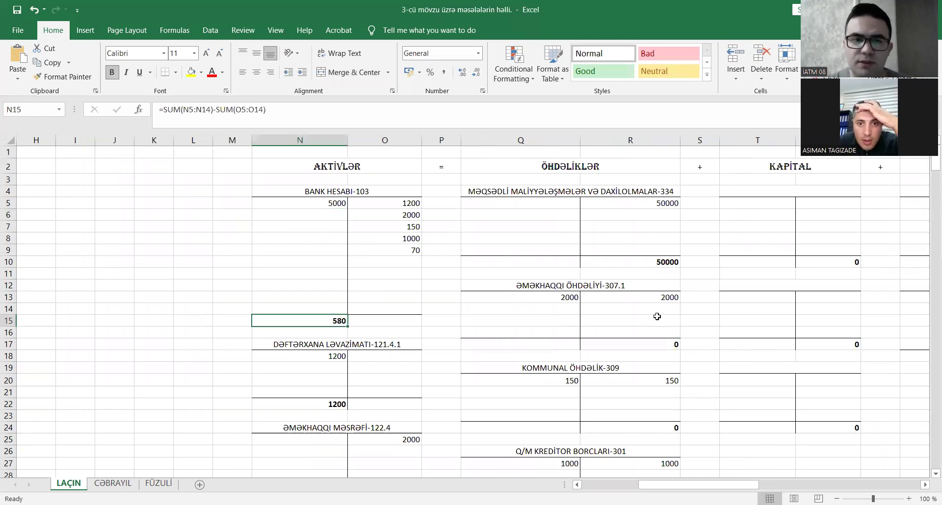
Step: Correct the credit posting in the MƏQSƏDLİ MALİYYƏLƏŞMƏLƏR VƏ DAXİLOLMALAR-334 T-account to 5000
left_click(668, 204)
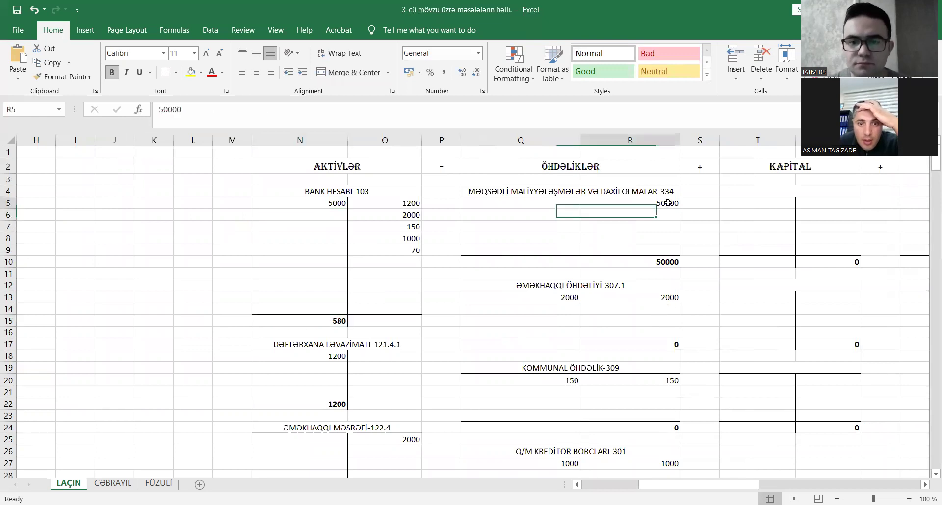
type("5000")
key("Return")
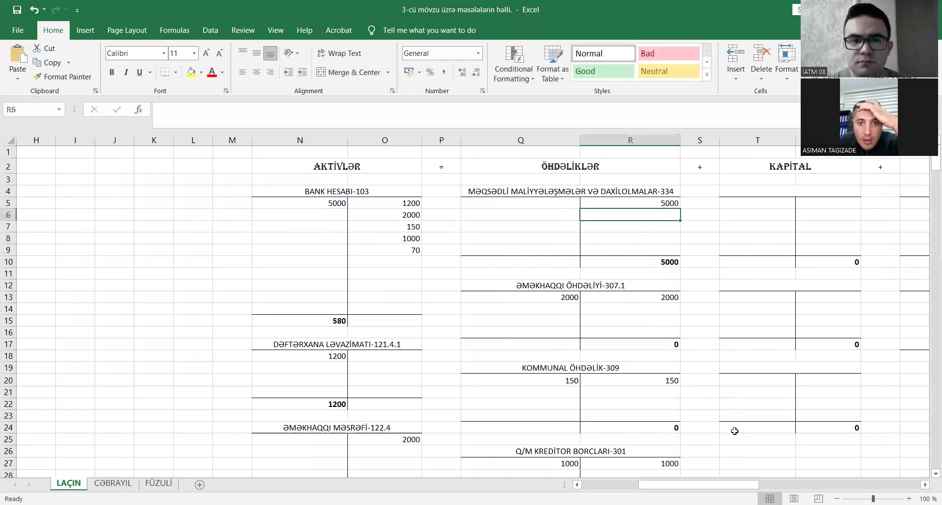
Step: Copy MƏQSƏDLİ MALİYYƏLƏŞMƏLƏR VƏ DAXİLOLMALAR-334 into the first row of the journal's 30.12.20X3 entry and debit it 580
left_click_drag(743, 490, 566, 472)
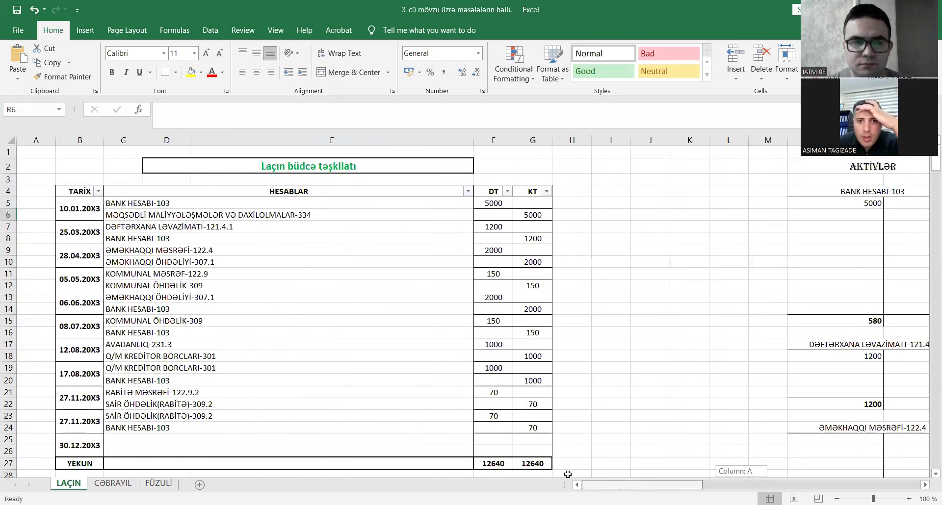
left_click(145, 215)
key("ctrl+c")
left_click(142, 439)
key("ctrl+v")
left_click(486, 437)
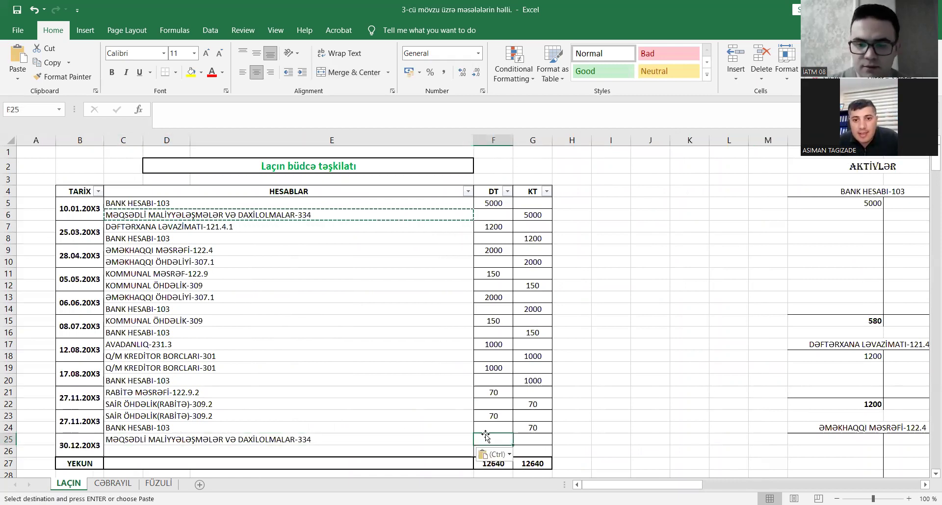
type("580")
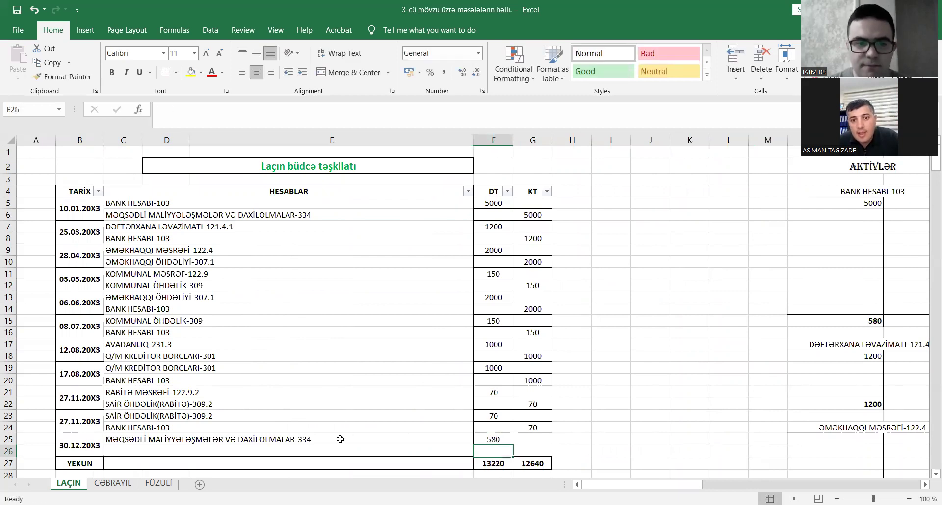
Step: Copy BANK HESABI-103 into the second row of the journal's 30.12.20X3 entry
left_click(326, 452)
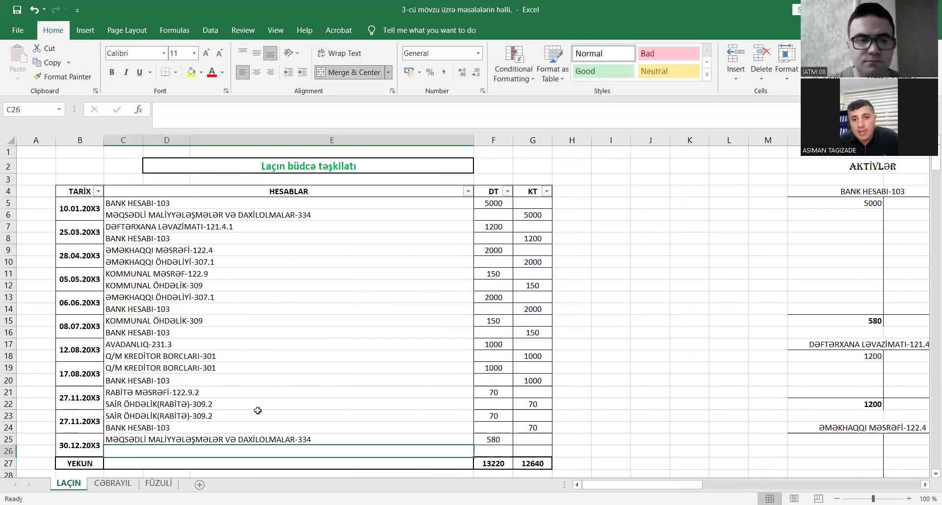
left_click(181, 204)
key("ctrl+c")
left_click(147, 442)
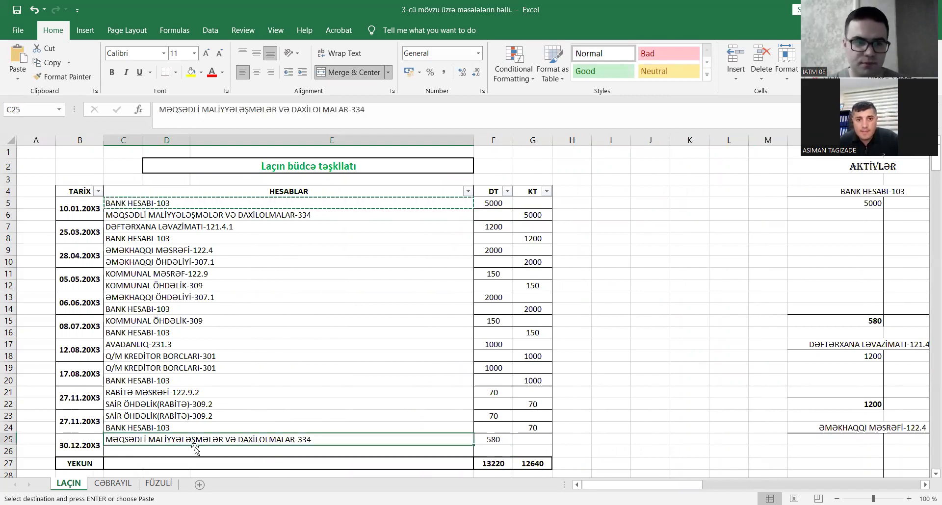
left_click(217, 452)
key("ctrl+v")
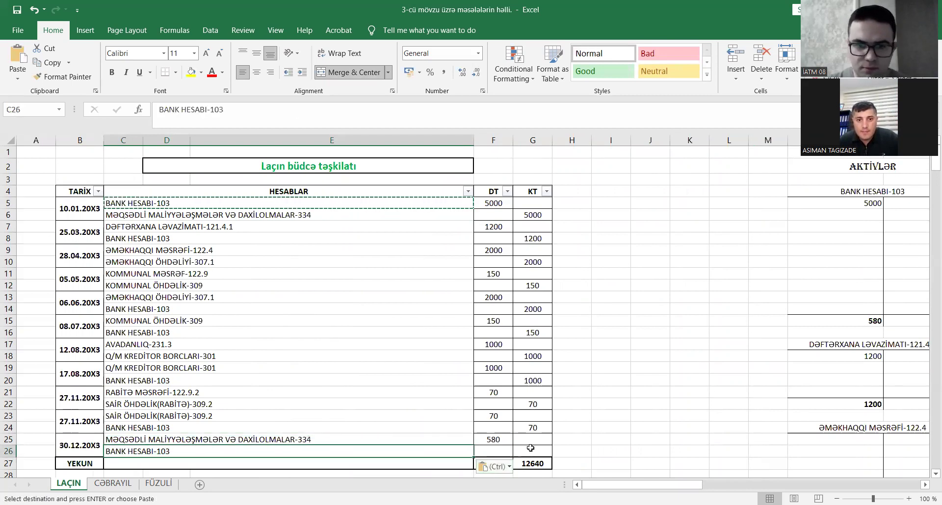
Step: Credit BANK HESABI-103 with 580 in the journal's 30.12.20X3 entry
left_click(532, 450)
type("580")
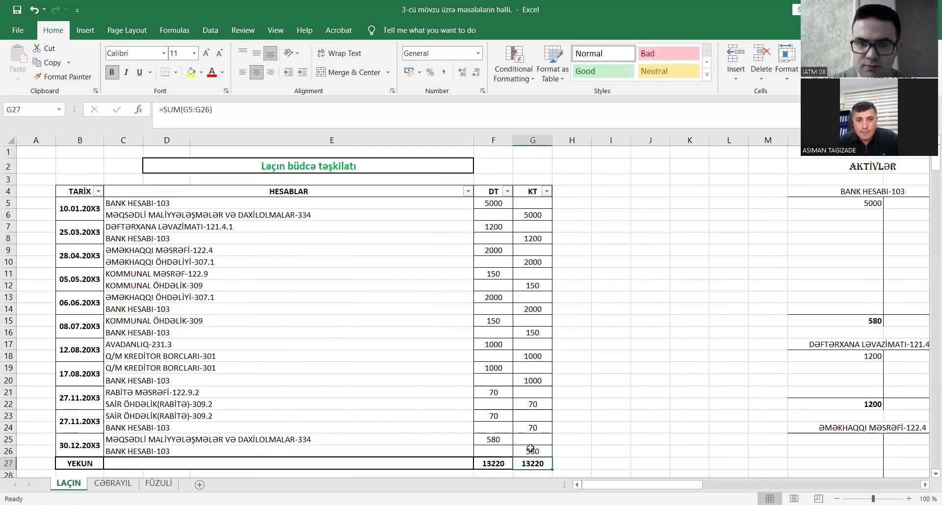
left_click(660, 429)
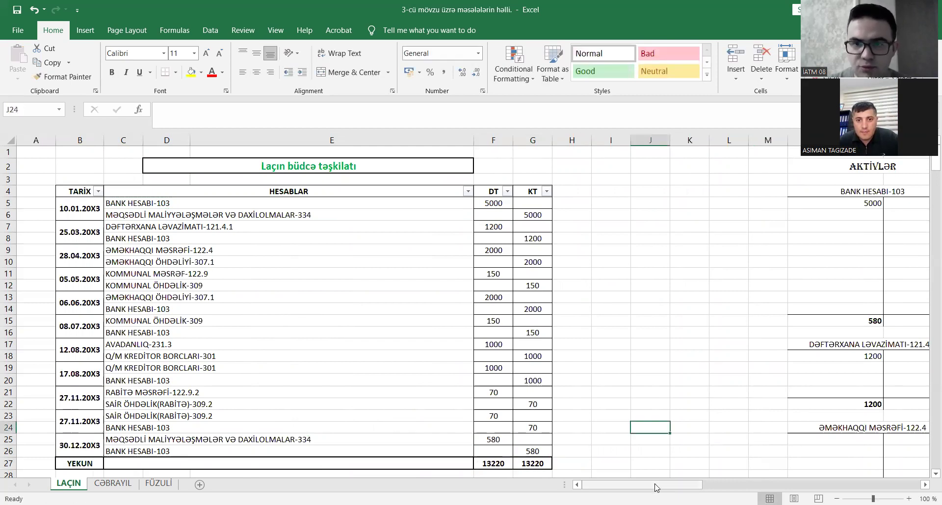
Step: Post 580 to the credit of the BANK HESABI-103 T-account and the debit of the MƏQSƏDLİ MALİYYƏLƏŞMƏLƏR VƏ DAXİLOLMALAR-334 T-account
scroll(470, 265, "right", 3)
left_click(469, 264)
type("580")
key("Return")
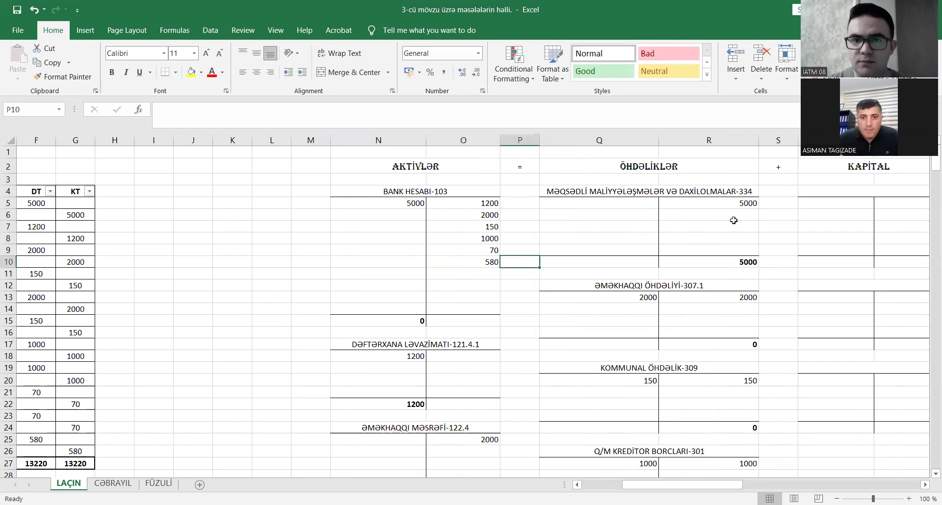
left_click(643, 203)
type("580")
key("Return")
Step: Copy BANK HESABI-103 from the journal into the first row of the İLKİN SINAQ BALANSI table
scroll(781, 489, "right", 5)
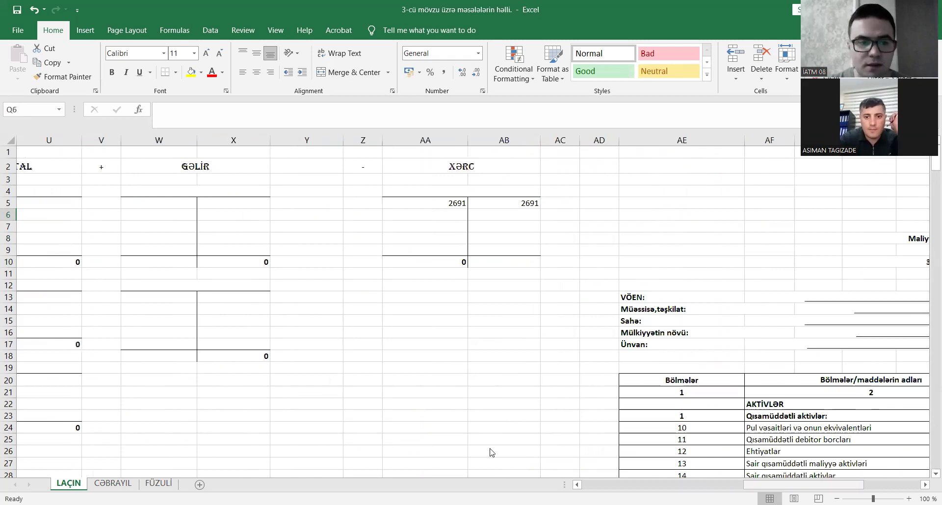
scroll(301, 392, "left", 7)
scroll(301, 391, "down", 3)
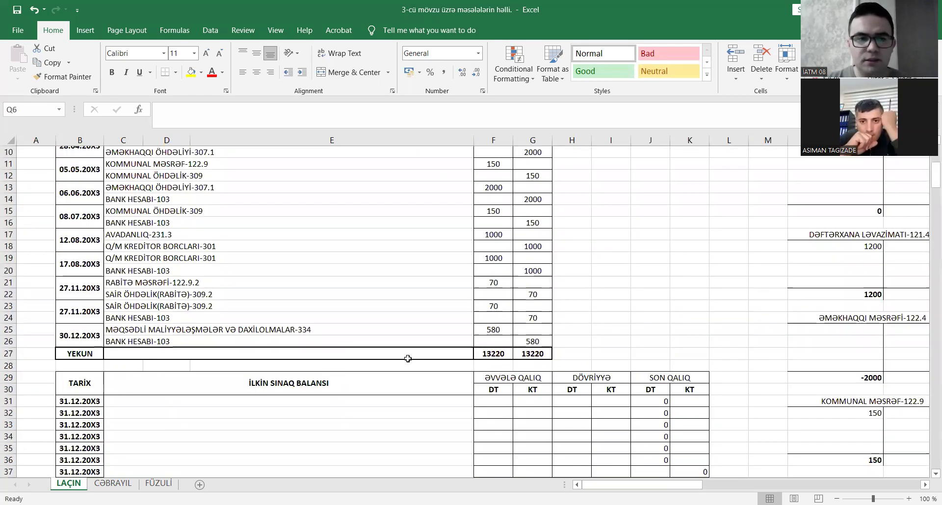
scroll(399, 360, "down", 2)
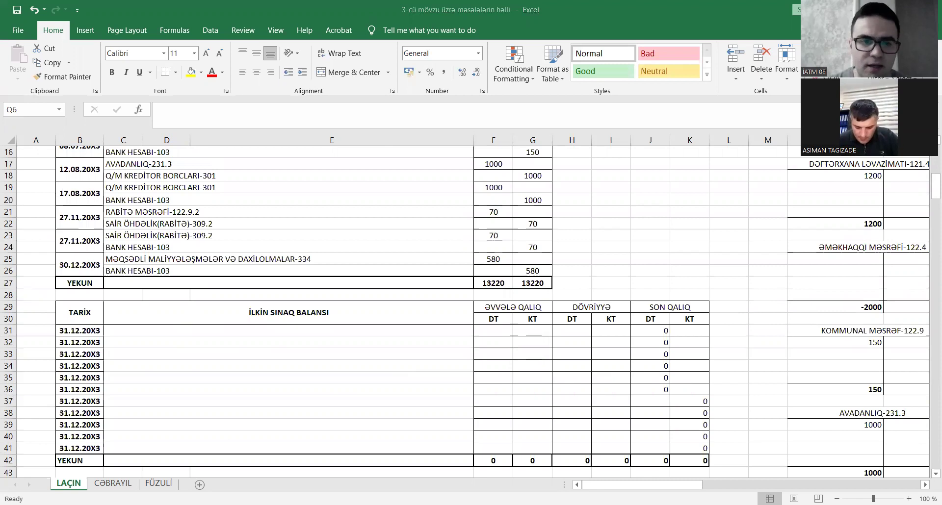
scroll(360, 313, "down", 2)
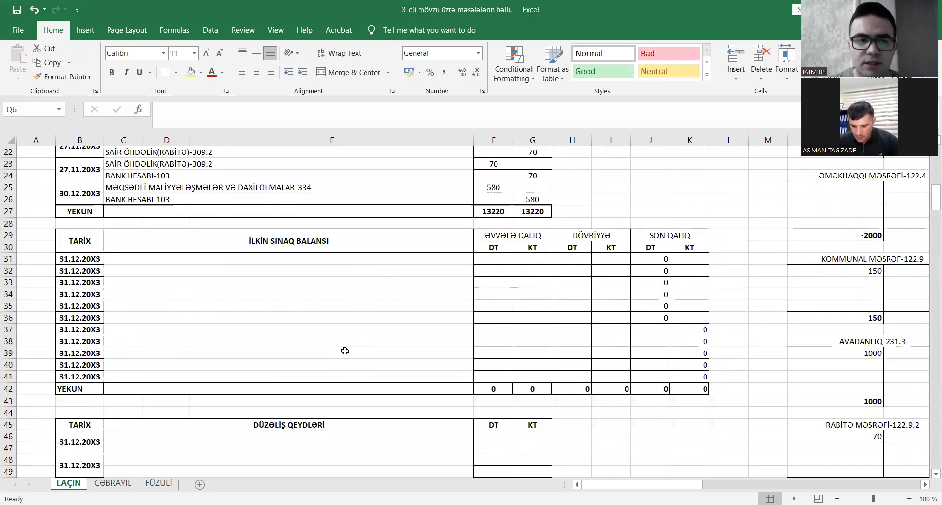
scroll(355, 350, "up", 7)
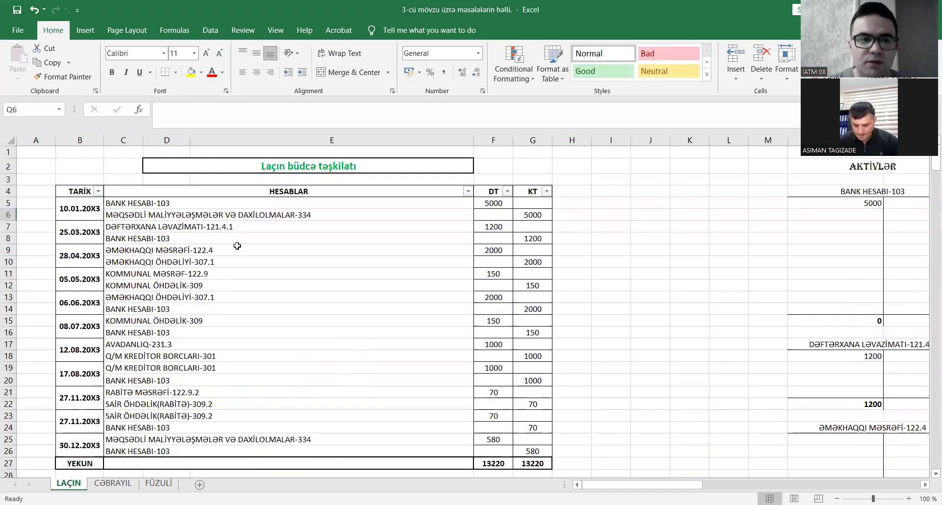
left_click(211, 205)
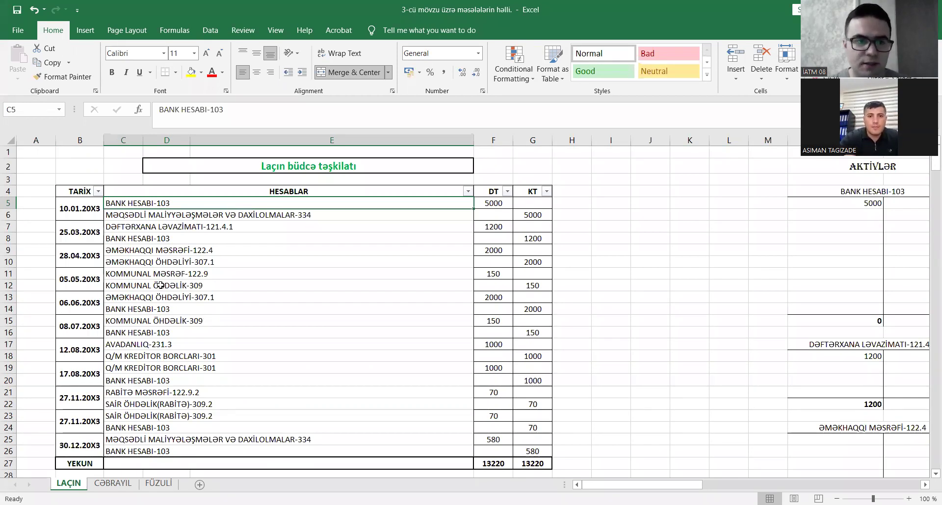
key("ctrl+c")
scroll(304, 307, "down", 6)
left_click(304, 296)
key("ctrl+v")
Step: Copy DƏFTƏRXANA LƏVAZİMATI-121.4.1 from the journal into the second row of the İLKİN SINAQ BALANSI table
scroll(204, 362, "up", 2)
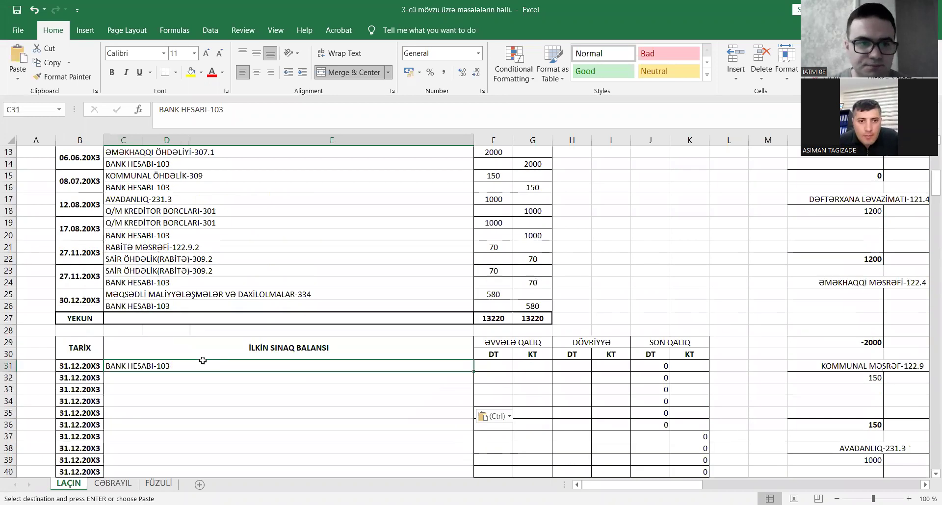
scroll(450, 291, "up", 4)
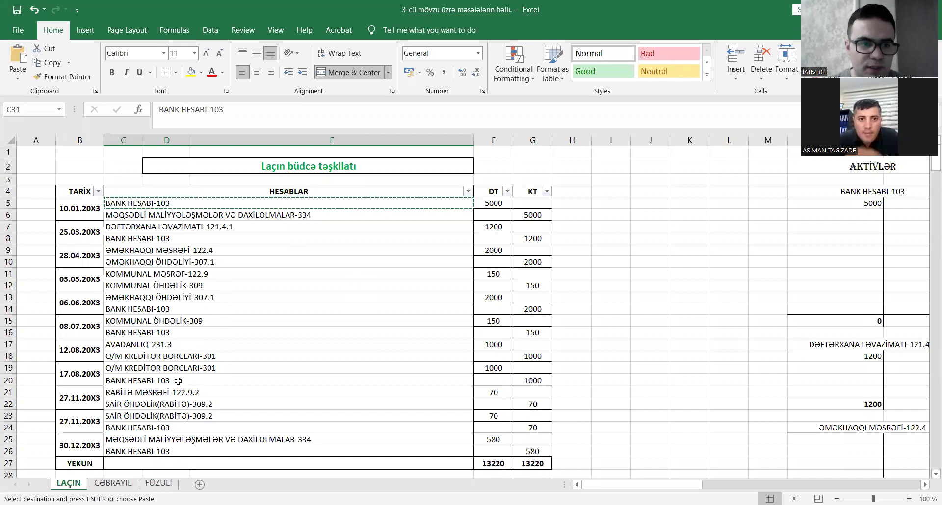
left_click(205, 224)
scroll(275, 302, "down", 6)
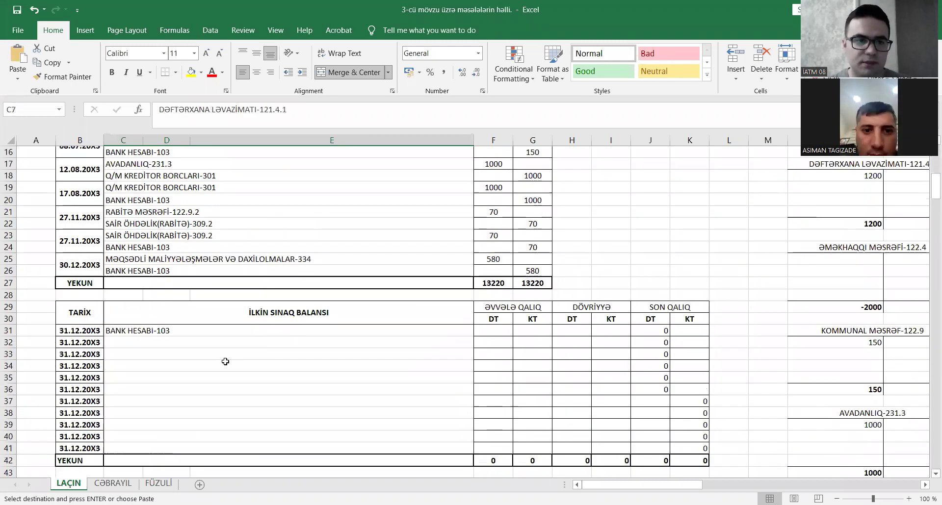
left_click(178, 309)
key("ctrl+v")
Step: Copy ƏMƏKHAQQI MƏSRƏFİ-122.4 from the journal into the third row of the İLKİN SINAQ BALANSI table
scroll(287, 319, "up", 5)
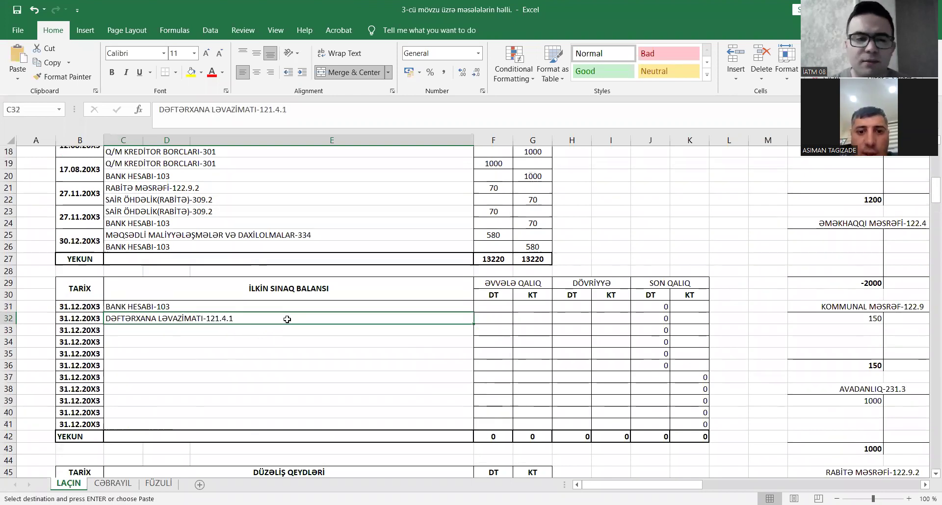
scroll(235, 218, "up", 1)
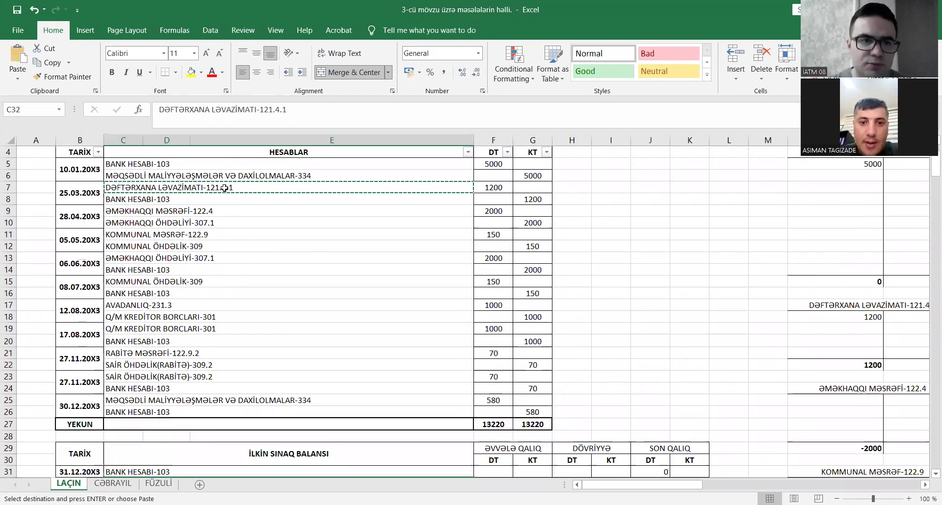
left_click(236, 217)
key("ctrl+c")
scroll(228, 306, "down", 1)
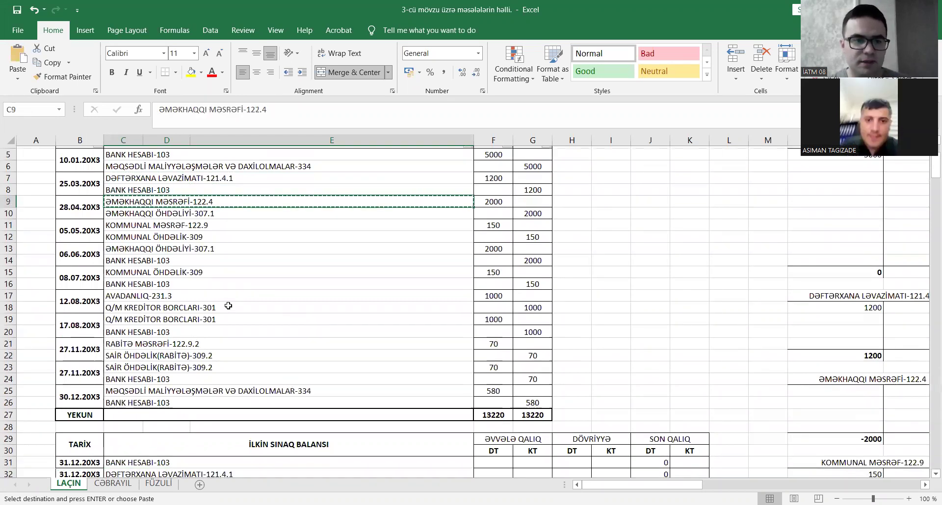
scroll(236, 314, "down", 5)
left_click(248, 319)
key("ctrl+v")
Step: Copy KOMMUNAL MƏSRƏF-122.9 from the journal into the fourth row of the İLKİN SINAQ BALANSI table
scroll(253, 329, "up", 5)
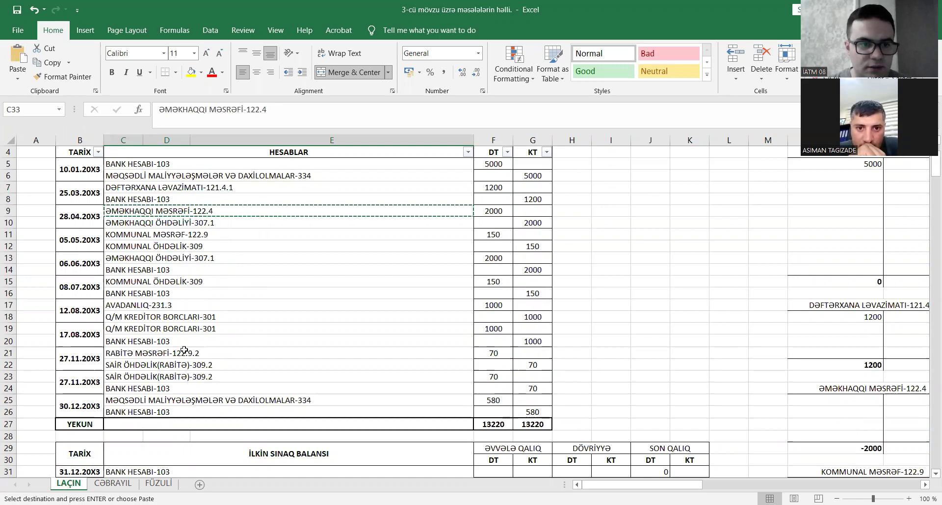
left_click(200, 234)
scroll(162, 367, "down", 4)
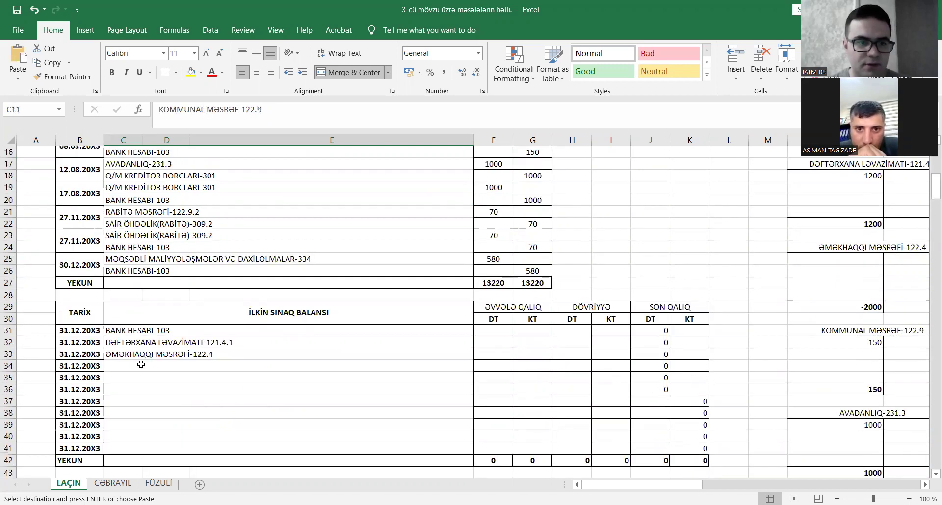
left_click(175, 365)
key("ctrl+v")
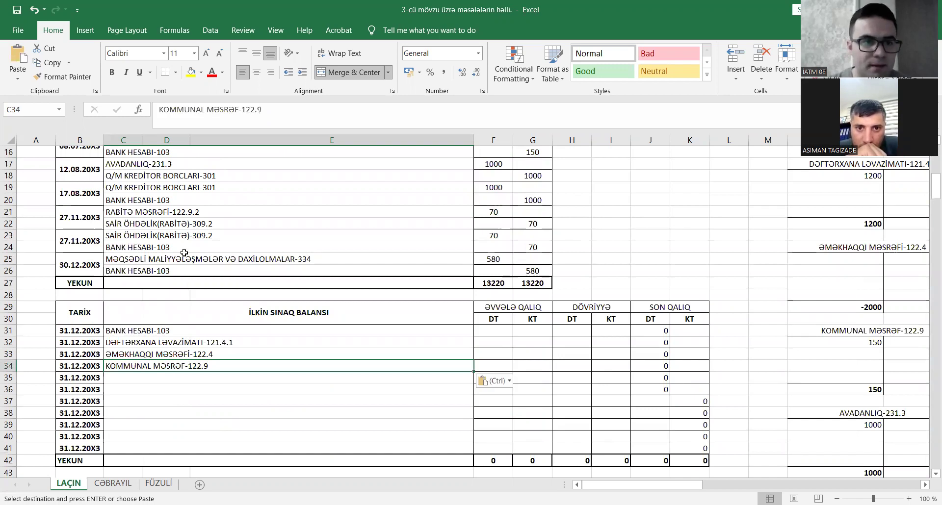
Step: Copy RABİTƏ MƏSRƏFİ-122.9.2 from the journal into the fifth row of the İLKİN SINAQ BALANSI table
left_click(221, 212)
key("ctrl+c")
left_click(147, 374)
key("ctrl+v")
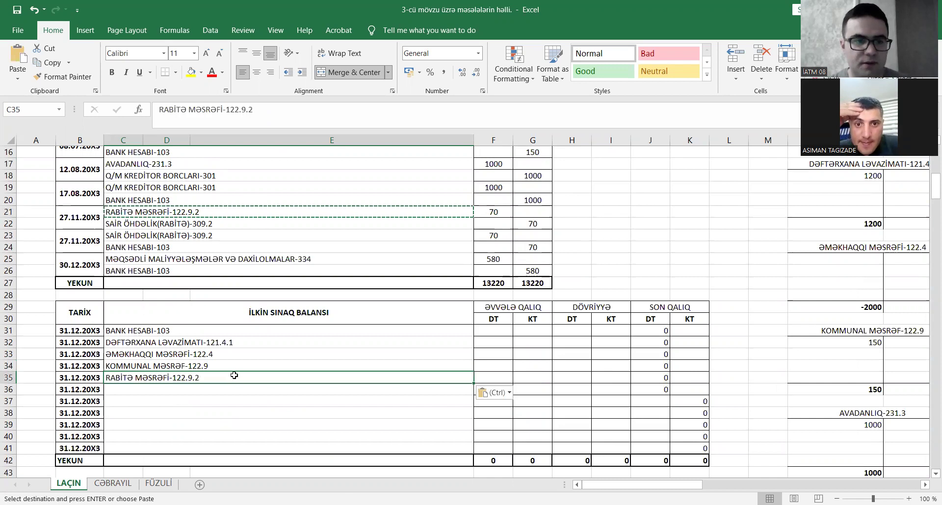
Step: Fill with yellow every journal account cell already listed in the trial balance: all BANK HESABI-103 cells plus accounts 121.4.1, 122.4, 122.9 and 122.9.2
scroll(236, 355, "up", 5)
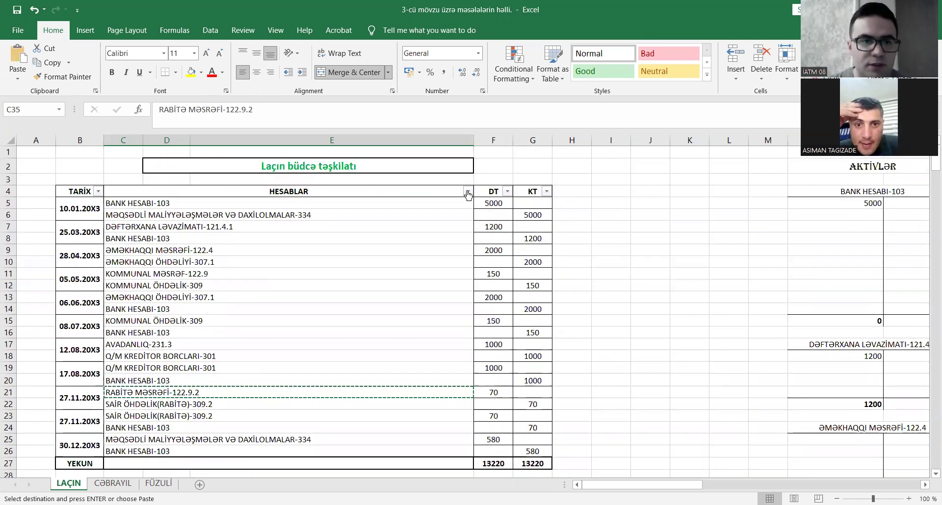
left_click(194, 203)
left_click(182, 226, "ctrl")
left_click(173, 251, "ctrl")
left_click(168, 239, "ctrl")
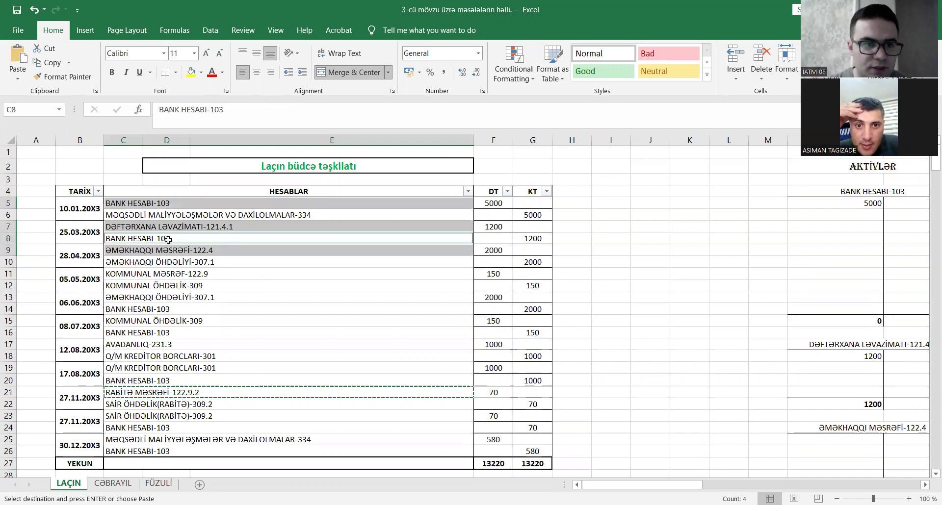
left_click(172, 272, "ctrl")
left_click(166, 310, "ctrl")
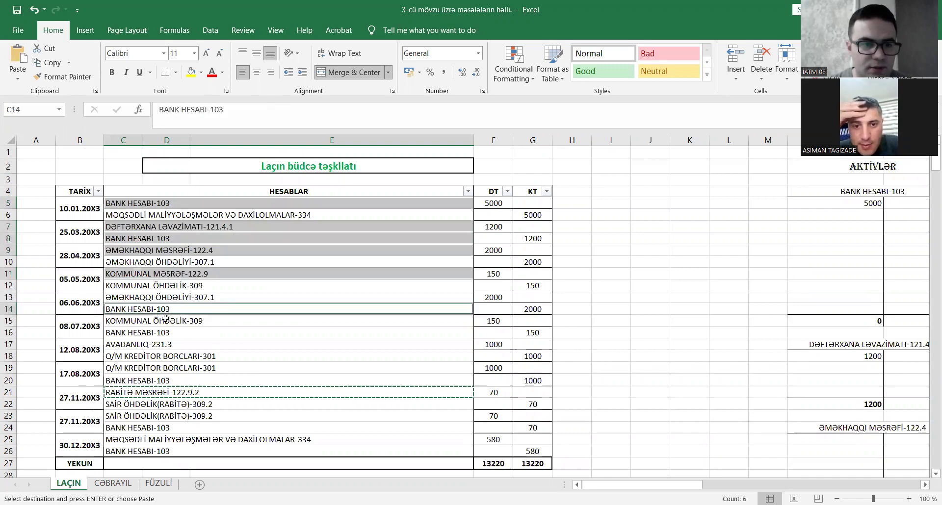
left_click(162, 333, "ctrl")
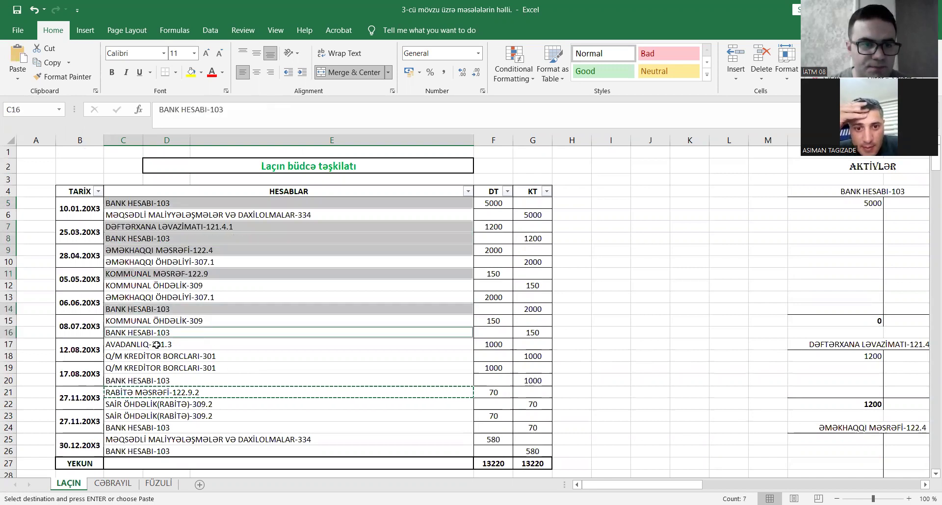
left_click(153, 380, "ctrl")
left_click(152, 392, "ctrl")
left_click(150, 404, "ctrl")
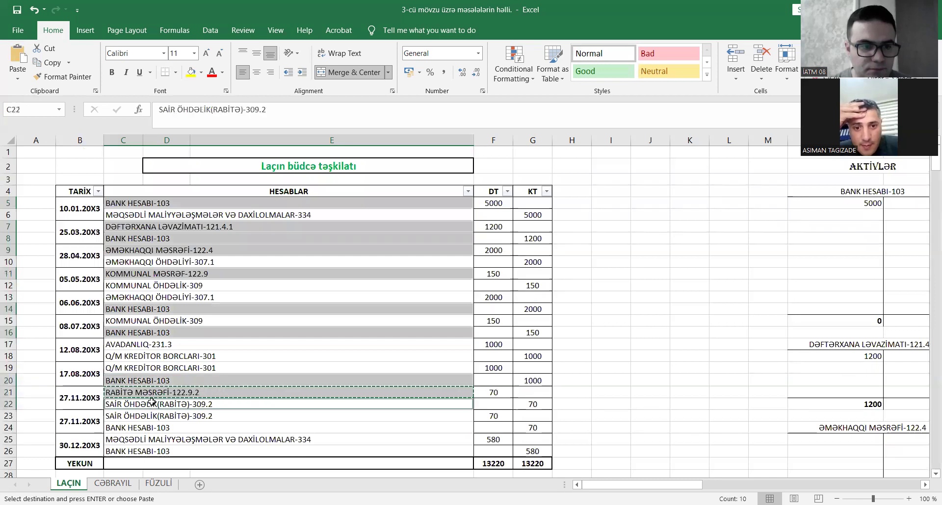
left_click(152, 402, "ctrl")
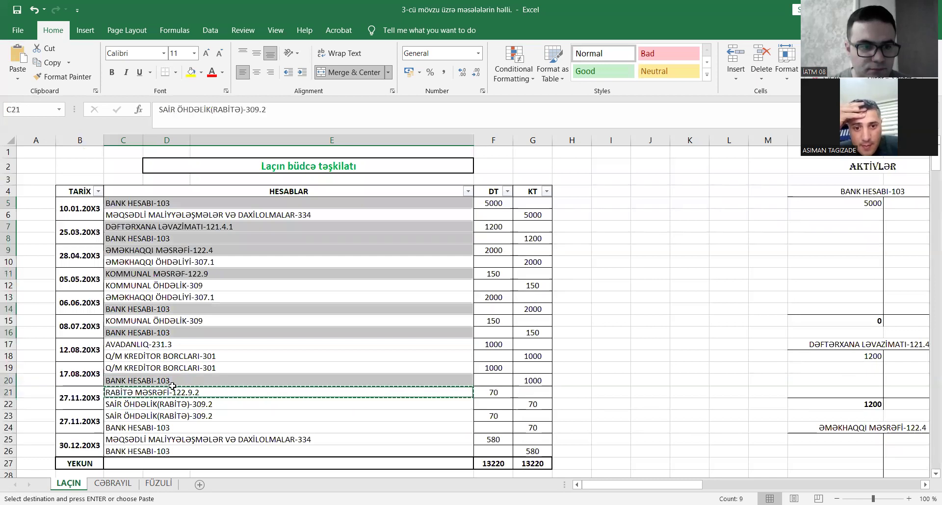
left_click(170, 428, "ctrl")
left_click(177, 450, "ctrl")
left_click(190, 72)
left_click(610, 274)
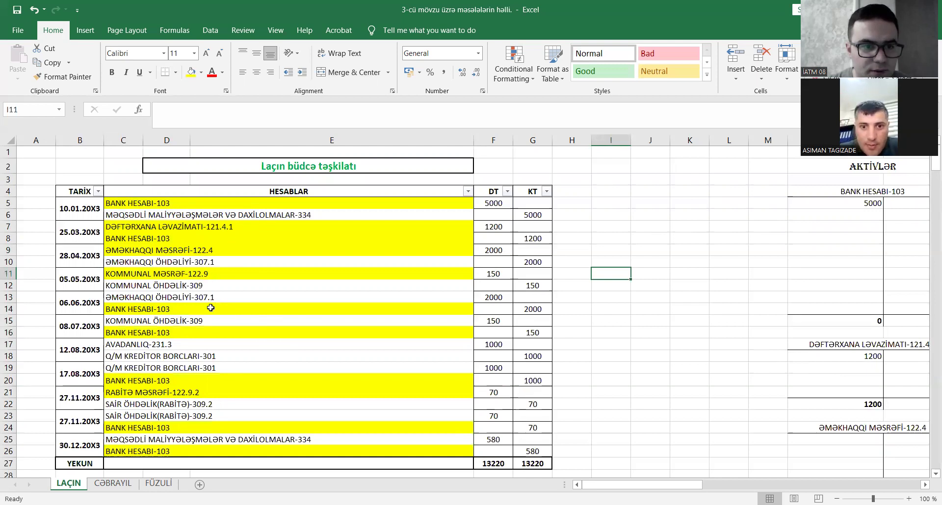
Step: Copy AVADANLIQ-231.3 into the sixth row of the İLKİN SINAQ BALANSI table and fill its journal cell with yellow
left_click(173, 343)
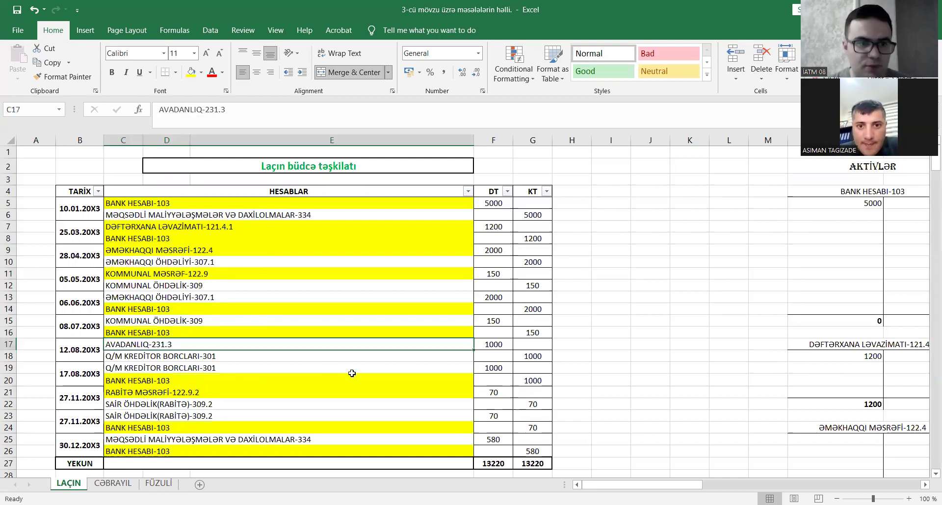
key("ctrl+c")
scroll(319, 392, "down", 4)
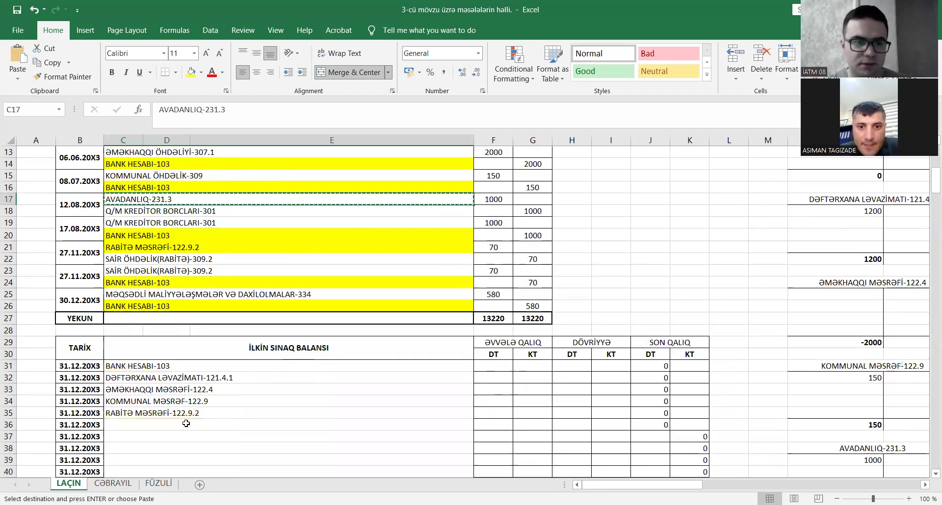
left_click(263, 425)
key("ctrl+v")
left_click(339, 319)
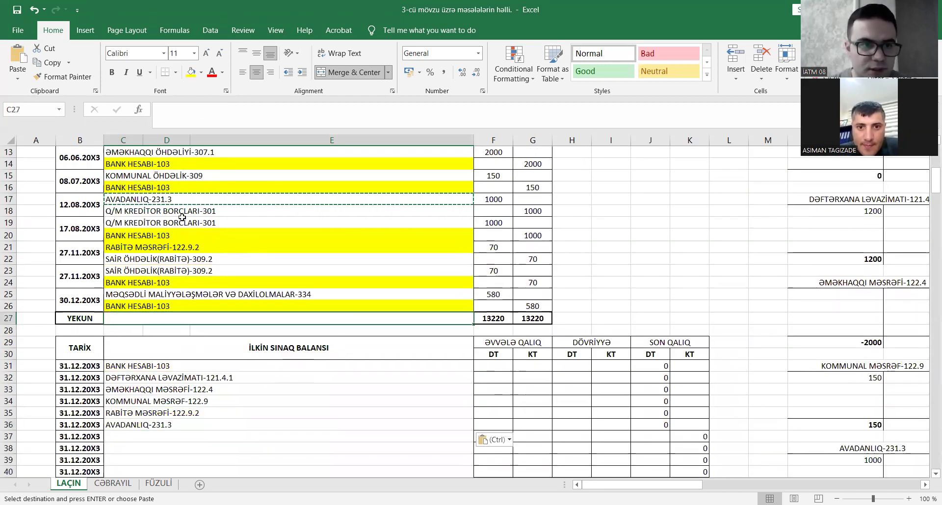
left_click(181, 203)
left_click(191, 72)
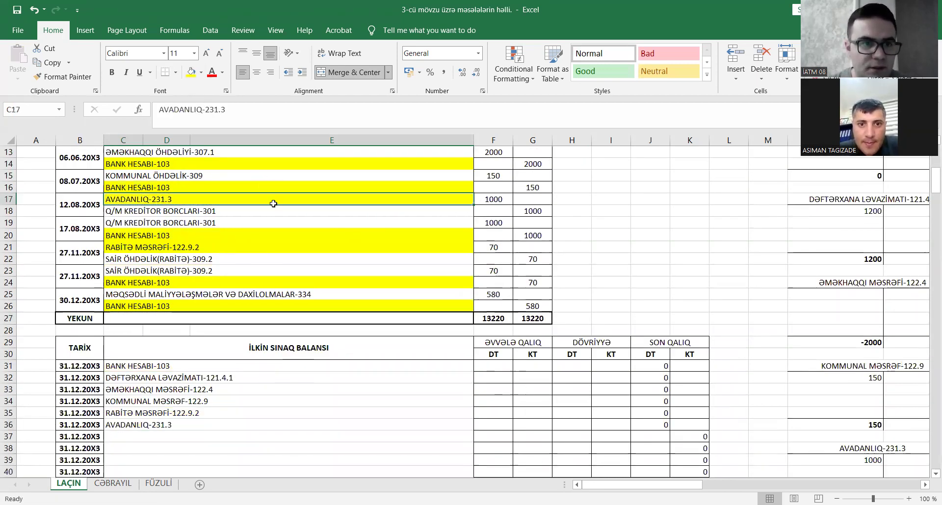
Step: Copy Q/M KREDİTOR BORCLARI-301 from the journal into the seventh row of the İLKİN SINAQ BALANSI table
scroll(276, 234, "up", 3)
scroll(276, 234, "up", 1)
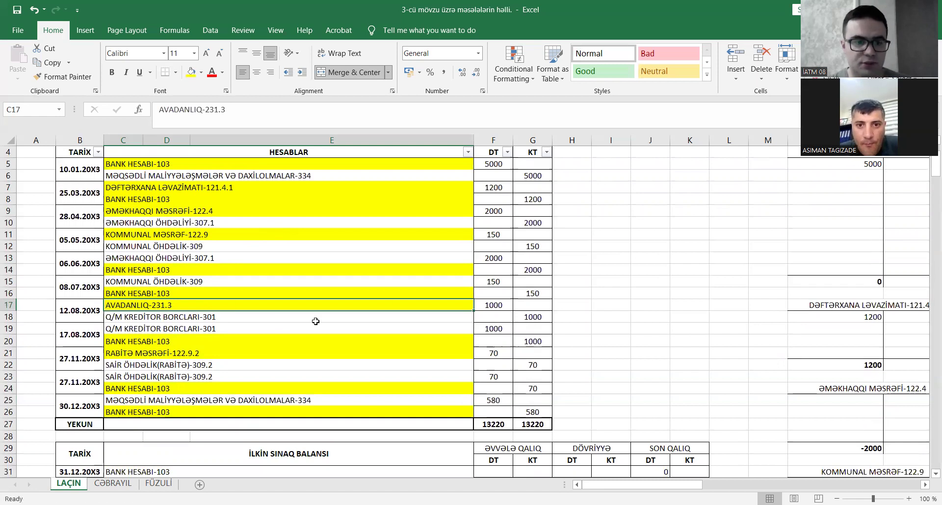
left_click(249, 318)
key("ctrl+c")
scroll(225, 344, "down", 4)
left_click(161, 400)
key("ctrl+v")
Step: Fill both Q/M KREDİTOR BORCLARI-301 cells in the journal with yellow
scroll(235, 381, "up", 2)
left_click(218, 246)
left_click_drag(218, 247, 219, 258)
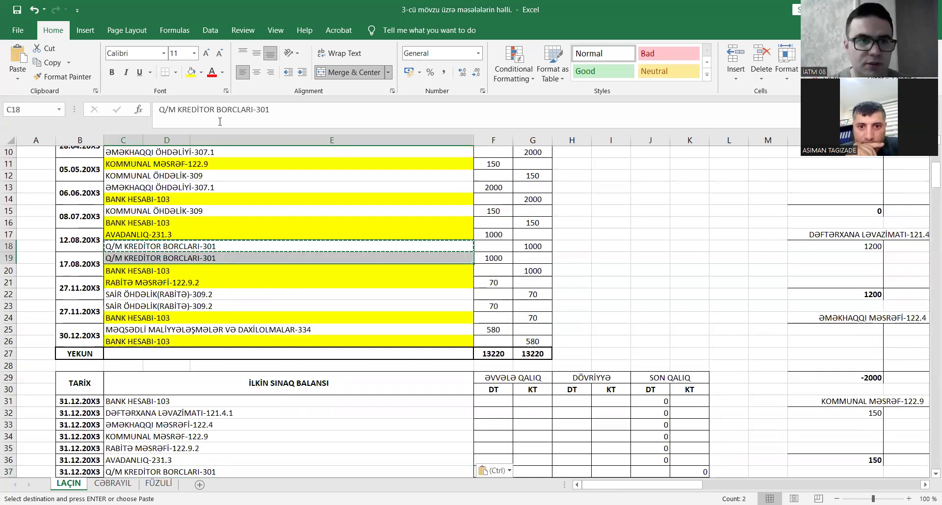
left_click(191, 72)
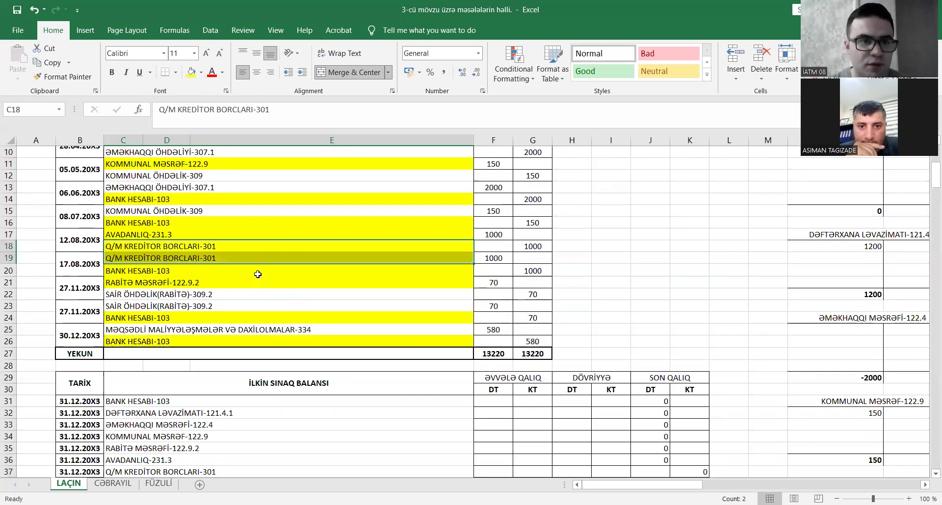
Step: Copy ƏMƏKHAQQI ÖHDƏLİYİ-307.1 from the journal into the eighth row of the İLKİN SINAQ BALANSI table
scroll(257, 274, "up", 2)
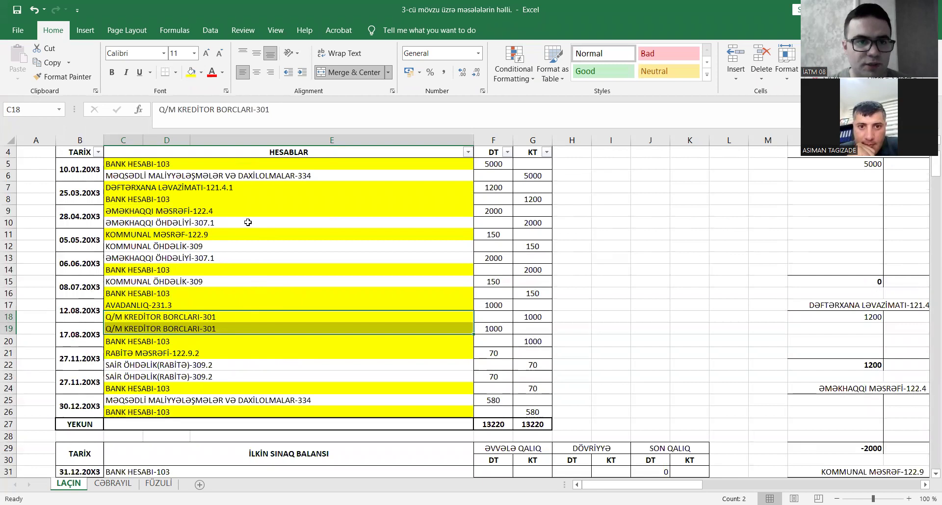
left_click(247, 222)
key("ctrl+c")
scroll(247, 314, "down", 4)
left_click(191, 412)
key("ctrl+v")
Step: Copy KOMMUNAL ÖHDƏLİK-309 from the journal into the ninth row of the İLKİN SINAQ BALANSI table
scroll(240, 385, "up", 4)
left_click(227, 246)
key("ctrl+c")
scroll(196, 344, "down", 4)
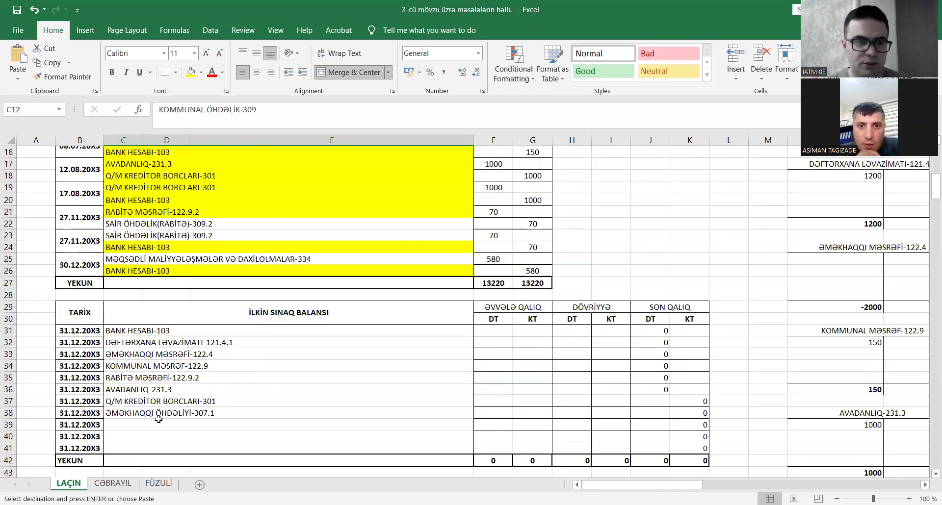
left_click(158, 421)
key("ctrl+v")
Step: Copy SAİR ÖHDƏLİK(RABİTƏ)-309.2 from the journal into the tenth row of the İLKİN SINAQ BALANSI table
left_click(206, 225)
key("ctrl+c")
left_click(194, 435)
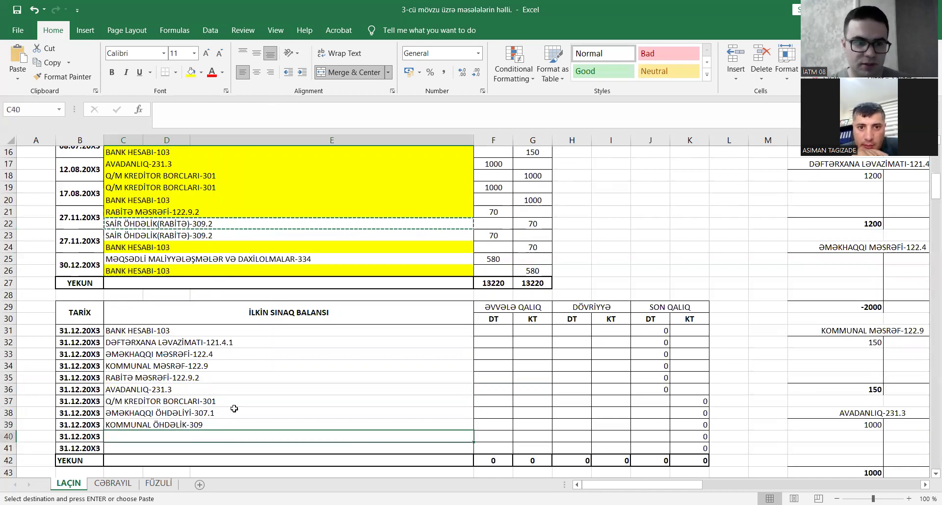
key("ctrl+v")
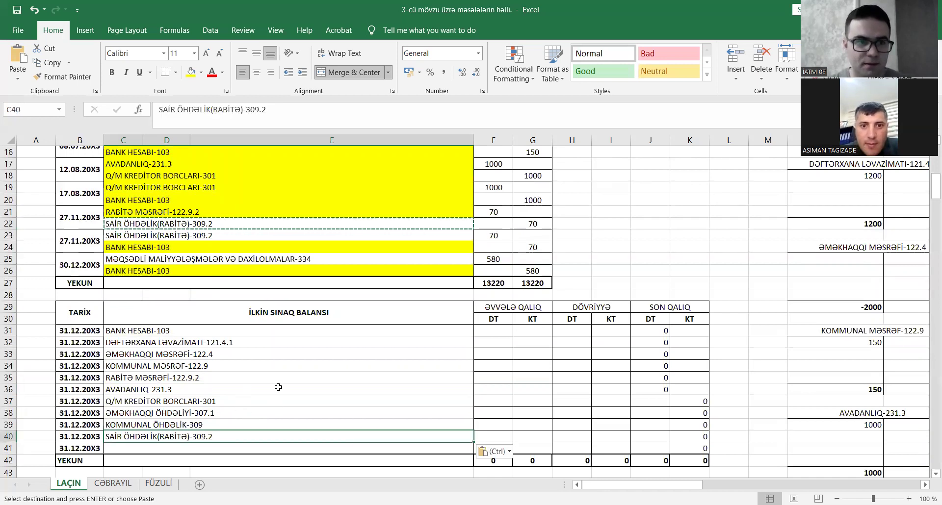
Step: Copy MƏQSƏDLİ MALİYYƏLƏŞMƏLƏR VƏ DAXİLOLMALAR-334 from the journal into the last account row of the İLKİN SINAQ BALANSI table
scroll(276, 391, "up", 3)
left_click(275, 364)
key("ctrl+c")
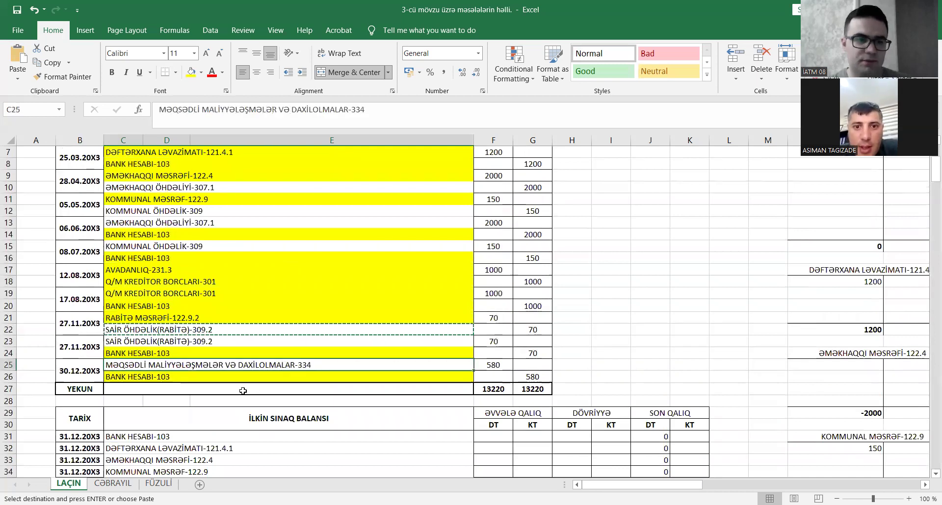
scroll(280, 375, "down", 5)
left_click(181, 375)
key("ctrl+v")
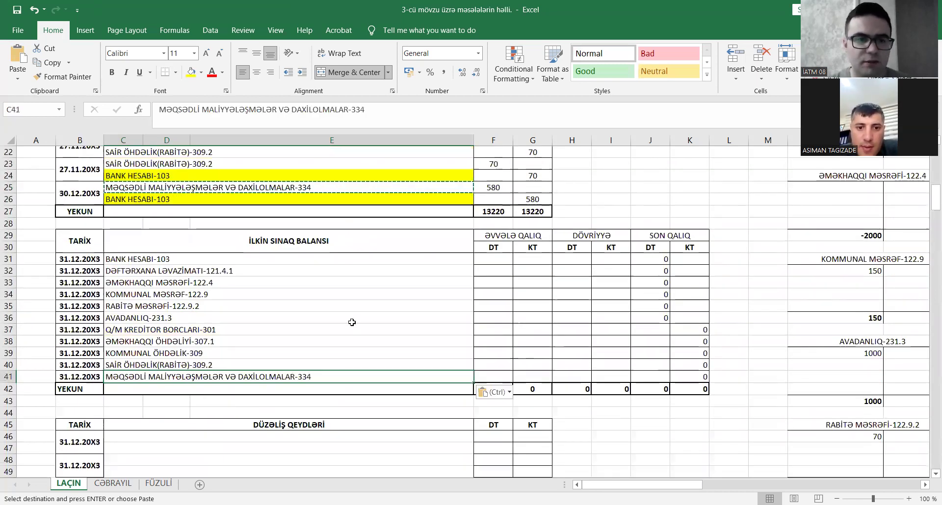
Step: Fill all the remaining unfilled account cells in the journal's HESABLAR column with yellow
left_click(351, 319)
scroll(276, 206, "up", 4)
scroll(277, 204, "up", 3)
left_click(245, 204)
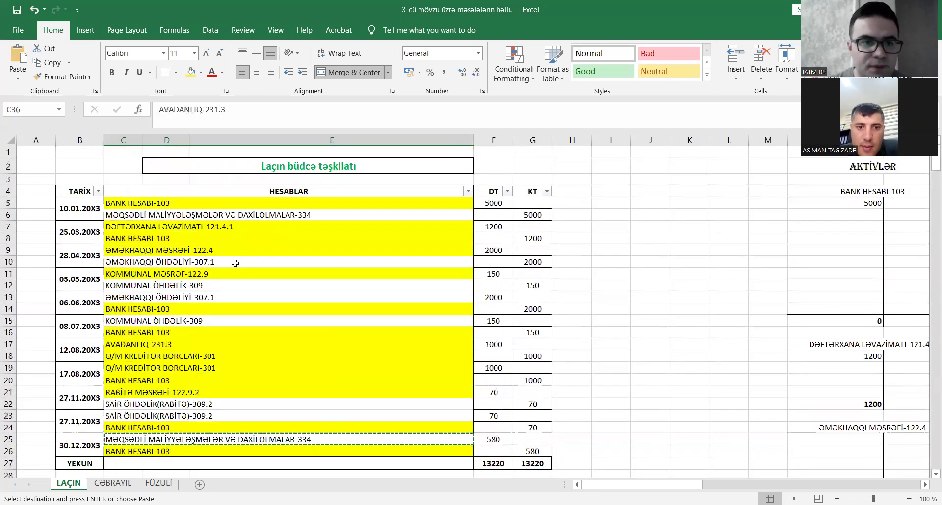
key("shift+Down")
key("shift+Down")
key("shift+Down")
key("shift+Down")
key("shift+Down")
key("shift+Down")
key("shift+Down")
key("shift+Down")
key("shift+Down")
key("shift+Down")
key("shift+Down")
key("shift+Down")
key("shift+Down")
key("shift+Down")
key("shift+Down")
key("shift+Down")
key("shift+Down")
key("shift+Down")
key("shift+Down")
key("shift+Down")
key("shift+Up")
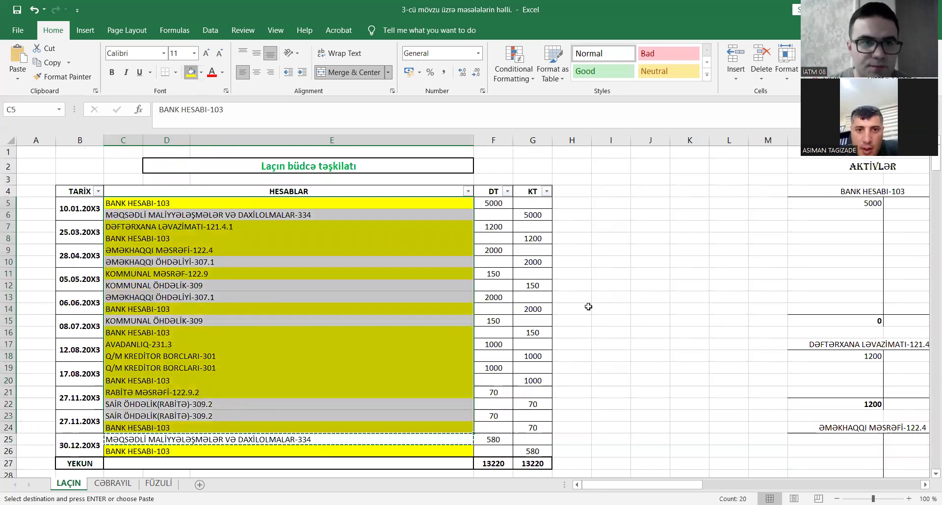
left_click(191, 72)
left_click(729, 332)
left_click(413, 437)
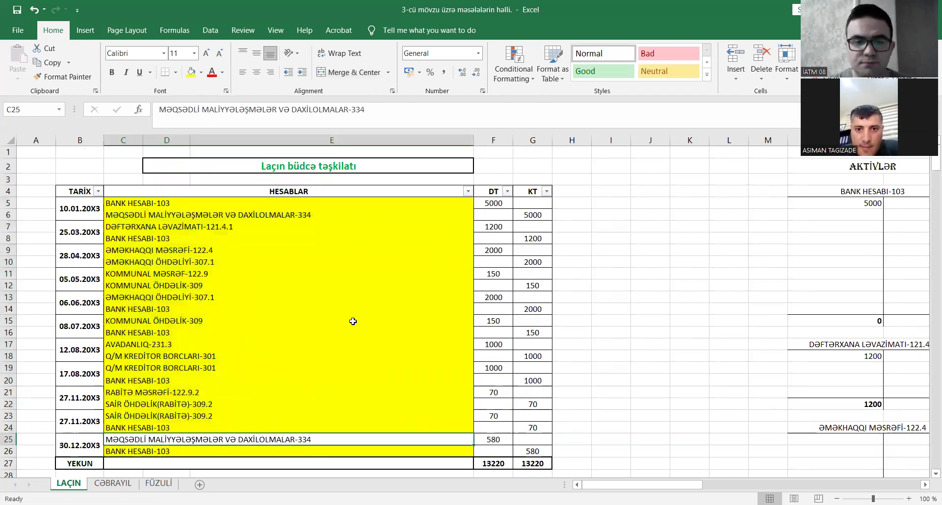
left_click(191, 72)
left_click(808, 352)
Step: Enter the BANK HESABI-103 turnover in the trial balance as 5000 under DÖVRİYYƏ DT and 5000 under KT
left_click_drag(671, 484, 698, 487)
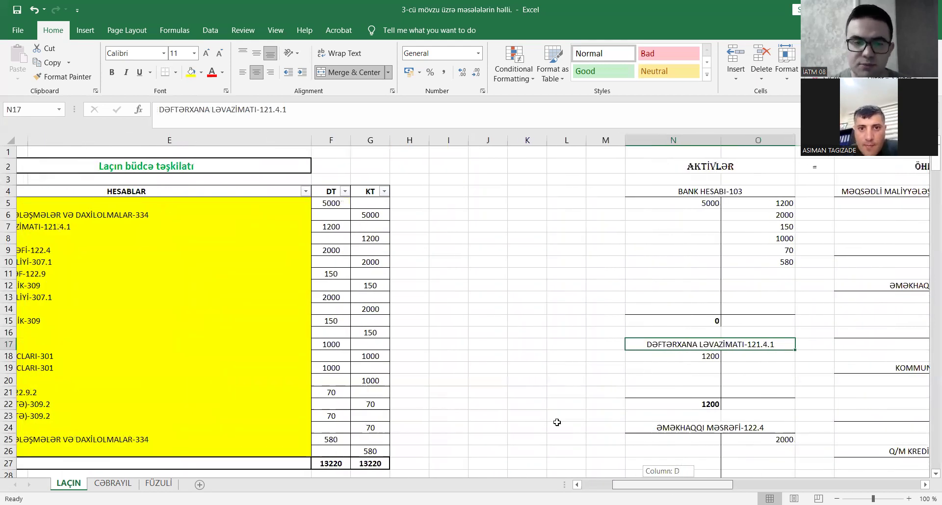
scroll(441, 394, "down", 3)
left_click(403, 400)
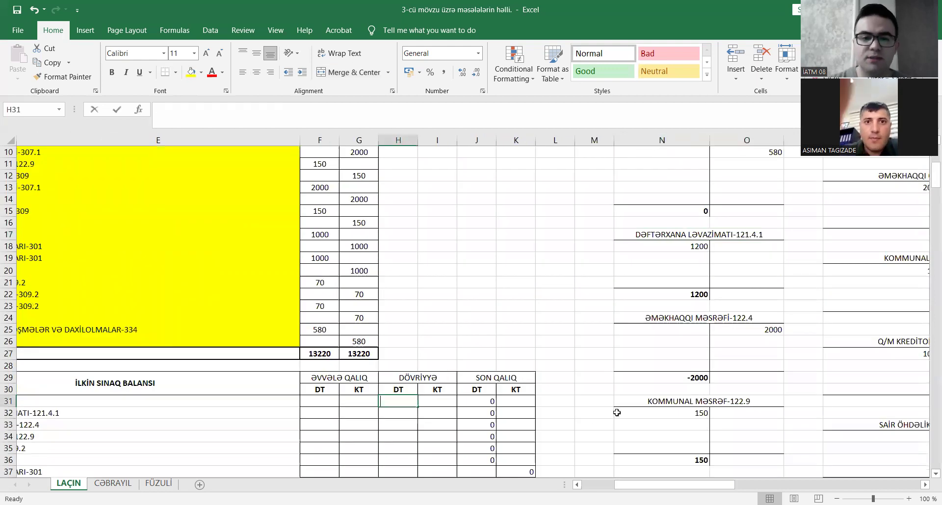
type("5000")
key("Tab")
type("500")
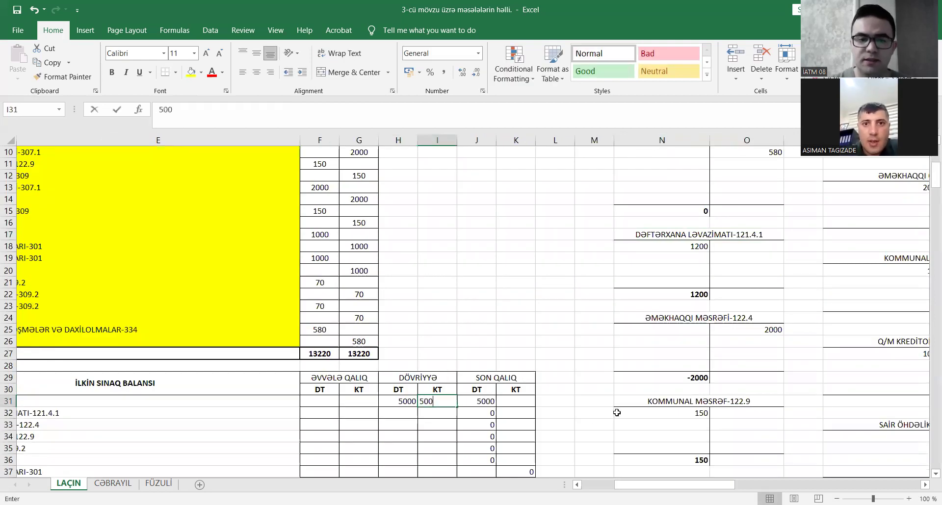
type("0")
key("Tab")
Step: Correct the ƏMƏKHAQQI MƏSRƏFİ-122.4 T-account by entering 2000 on the debit side and clearing the credit entry
scroll(559, 380, "down", 3)
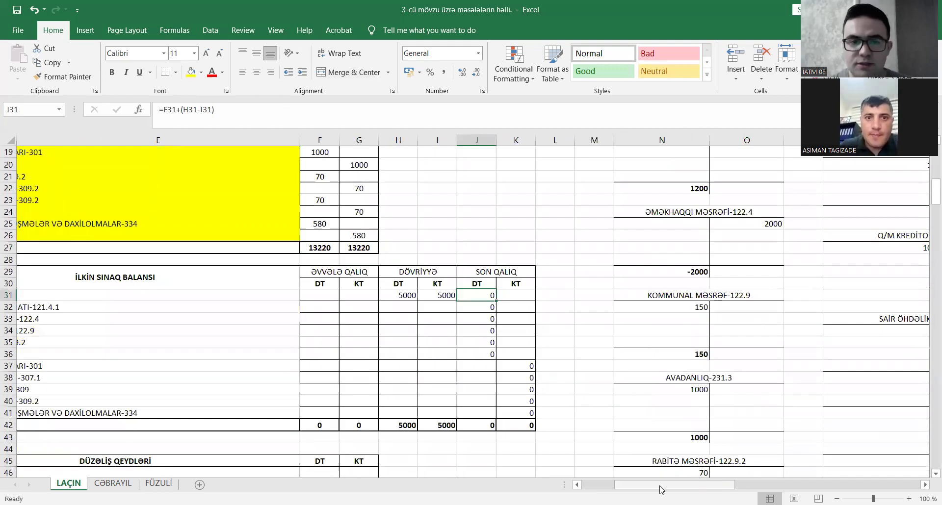
left_click_drag(661, 489, 636, 488)
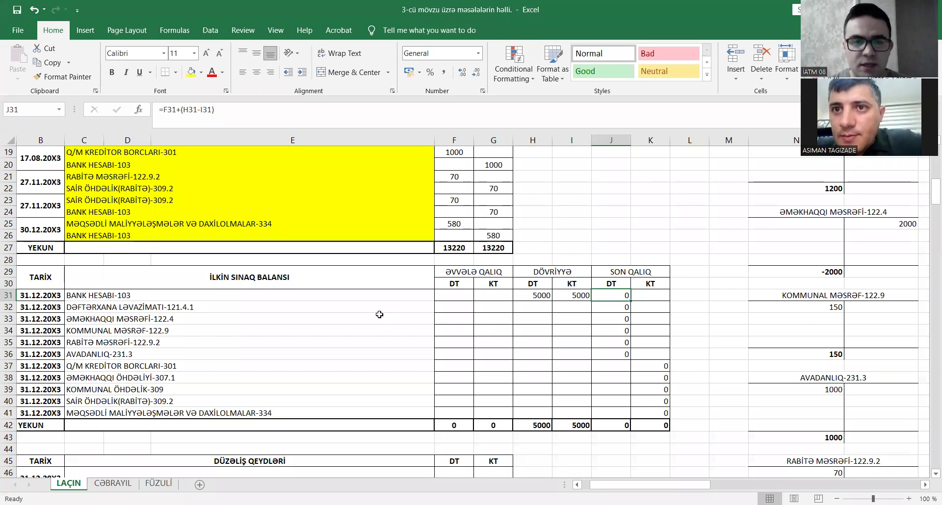
scroll(511, 336, "up", 1)
scroll(510, 336, "up", 2)
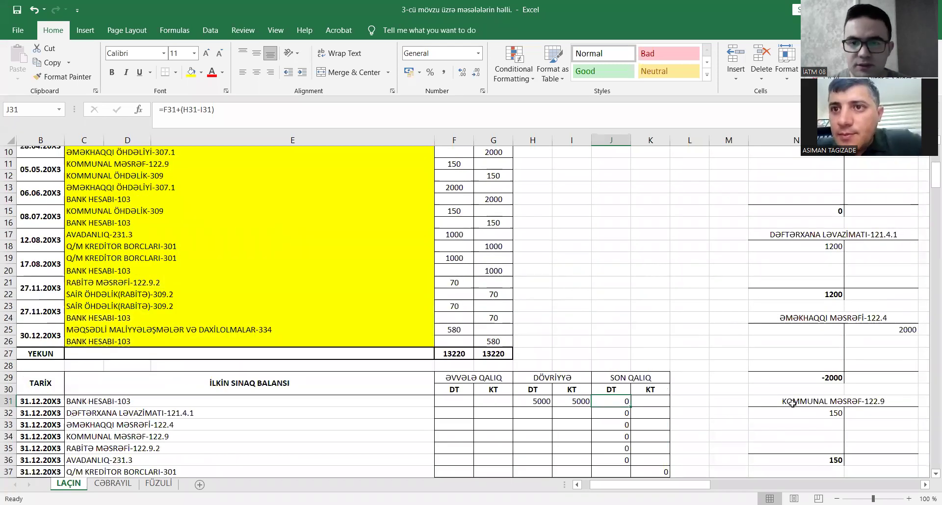
scroll(799, 418, "up", 2)
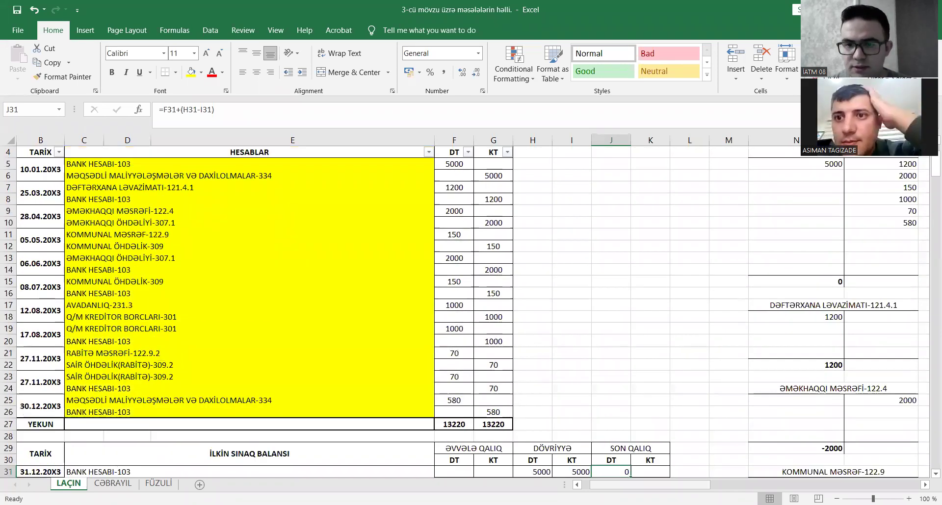
left_click_drag(651, 485, 680, 485)
scroll(402, 321, "right", 1)
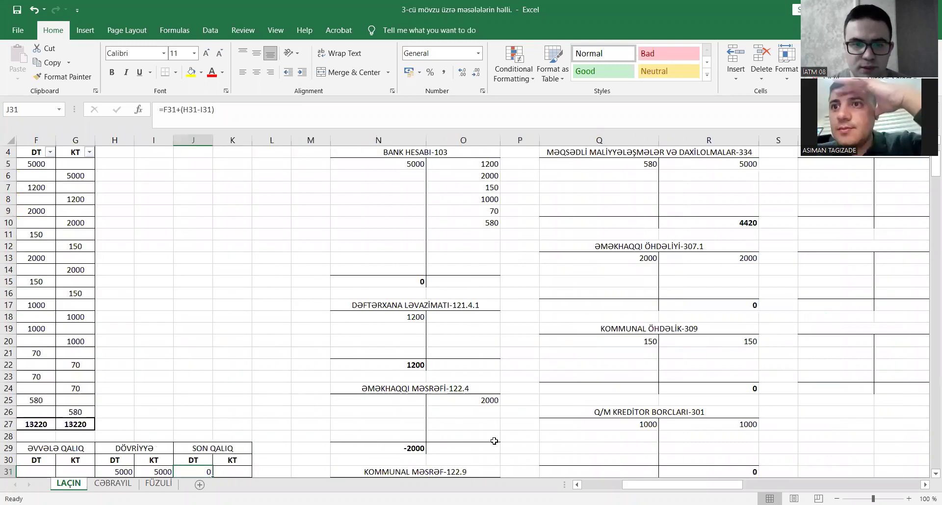
left_click_drag(639, 487, 616, 486)
left_click(787, 401)
type("2000")
key("Tab")
key("Delete")
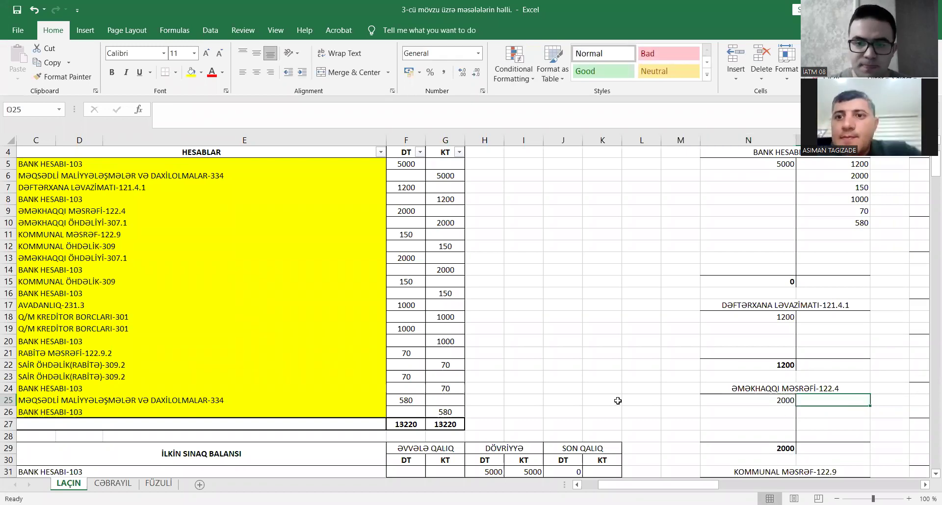
Step: Enter the debit turnovers 1200 for DƏFTƏRXANA LƏVAZİMATI-121.4.1, 2000 for ƏMƏKHAQQI MƏSRƏFİ-122.4 and 150 for KOMMUNAL MƏSRƏF-122.9 in the trial balance
scroll(581, 401, "down", 1)
scroll(580, 401, "down", 2)
left_click(485, 413)
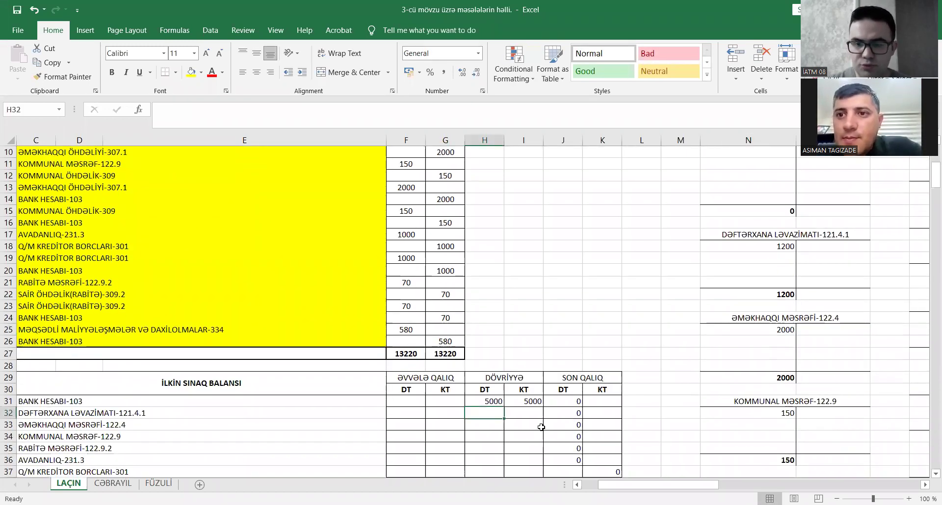
type("1200")
key("Return")
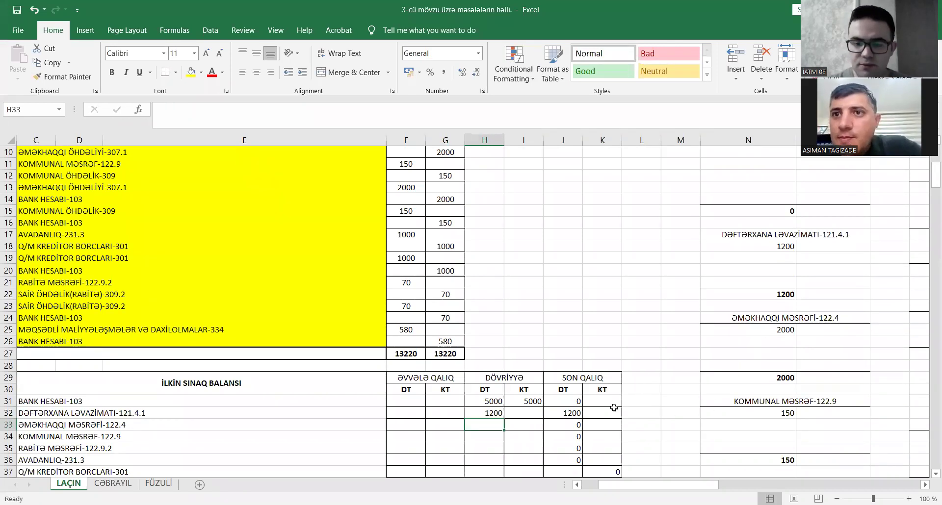
type("2000")
key("Return")
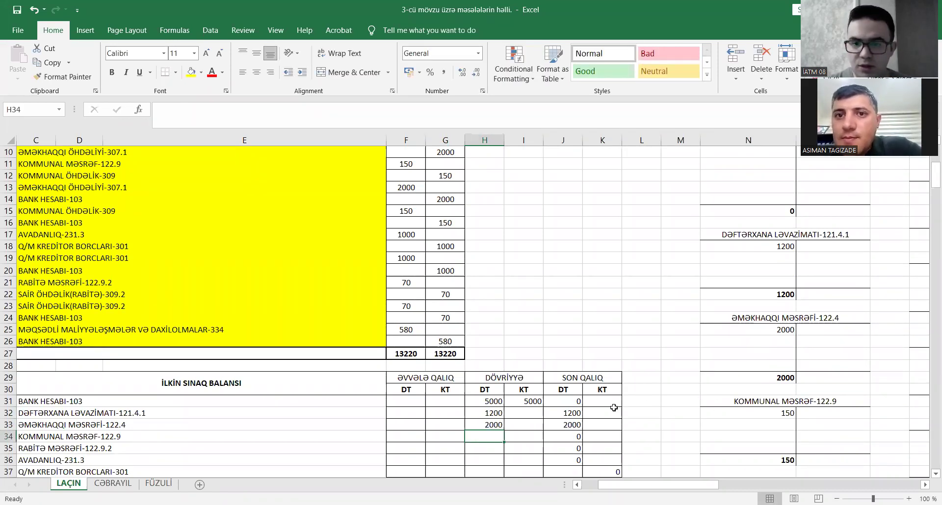
type("150")
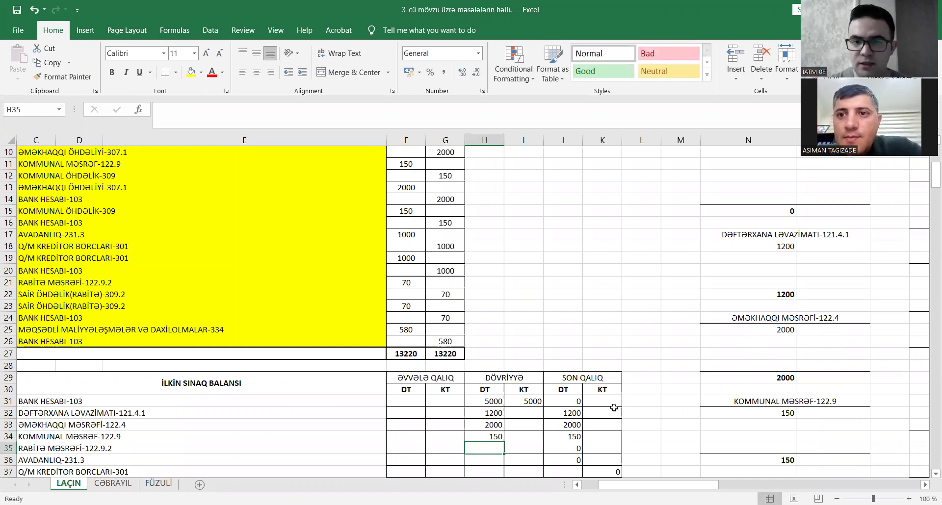
key("Return")
Step: Enter the debit turnovers 70 for RABİTƏ MƏSRƏFİ-122.9.2 and 1000 for AVADANLIQ-231.3 in the trial balance
scroll(614, 408, "down", 1)
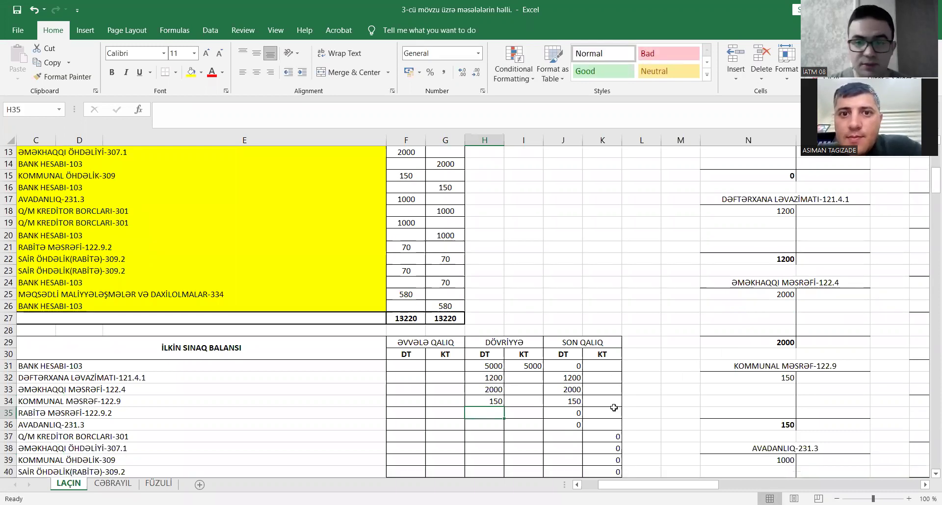
scroll(674, 400, "down", 3)
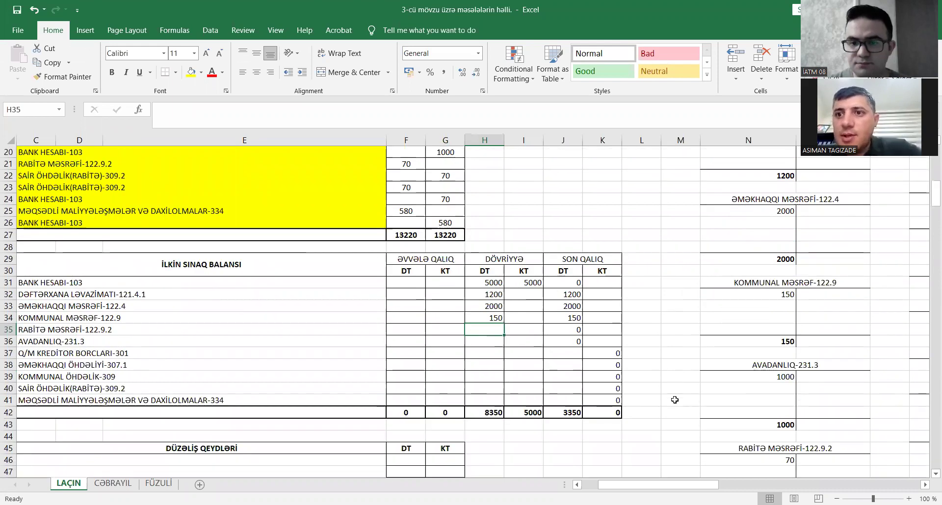
type("70")
key("Return")
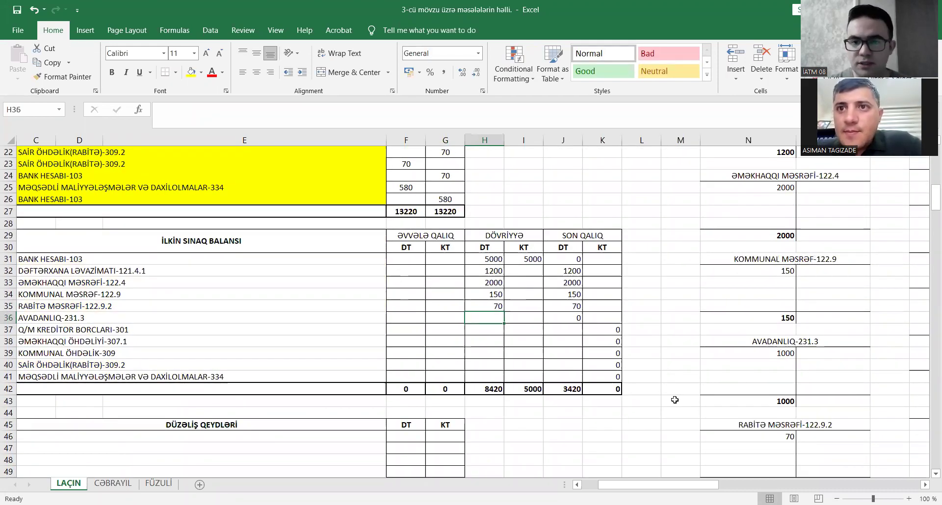
type("1000")
key("Return")
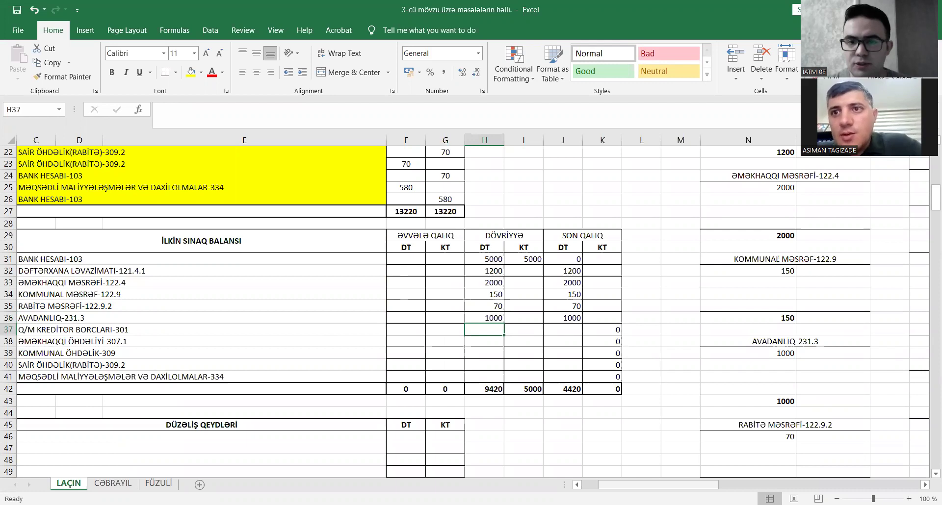
Step: Enter Q/M KREDİTOR BORCLARI-301 turnovers of 1000 debit and 1000 credit in the trial balance and clear its SON QALIQ DT cell
scroll(722, 488, "right", 3)
scroll(686, 433, "up", 6)
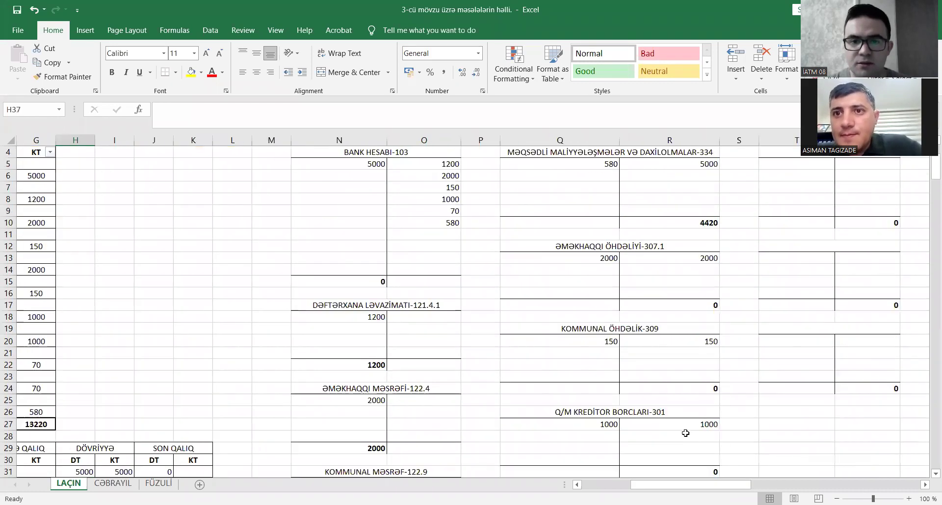
scroll(686, 430, "down", 2)
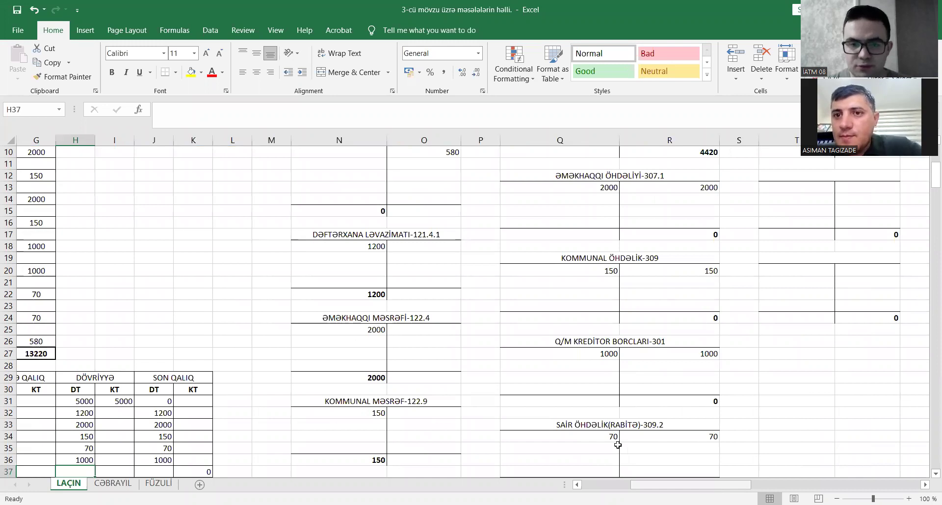
scroll(612, 375, "left", 3)
scroll(612, 375, "down", 3)
type("1000")
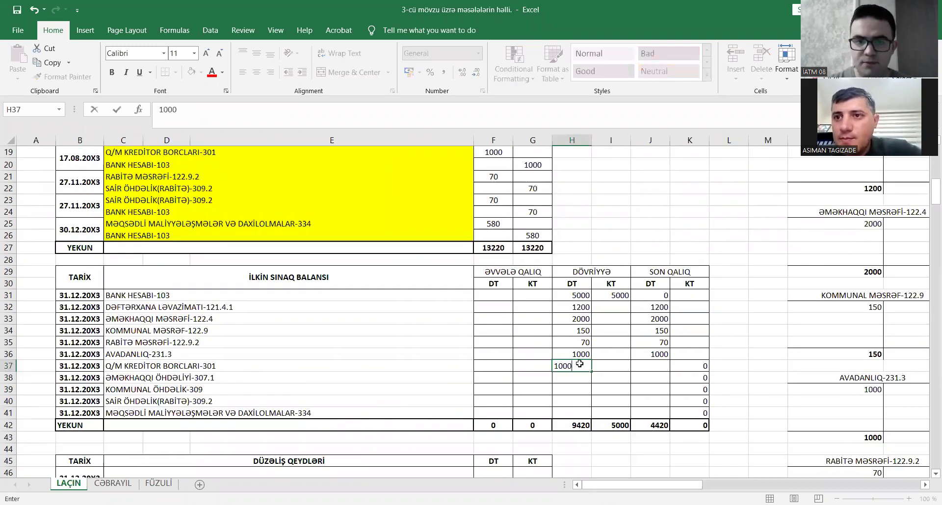
key("Tab")
type("1000")
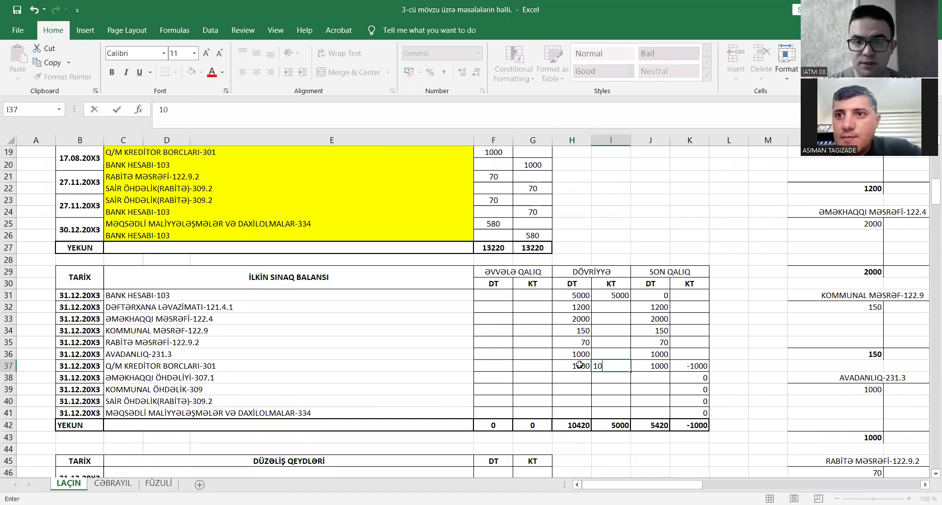
key("Tab")
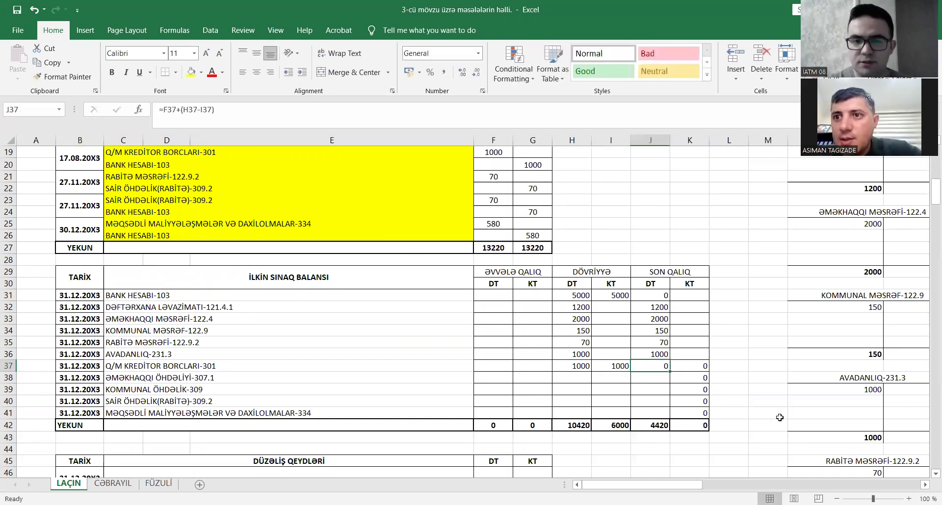
key("Delete")
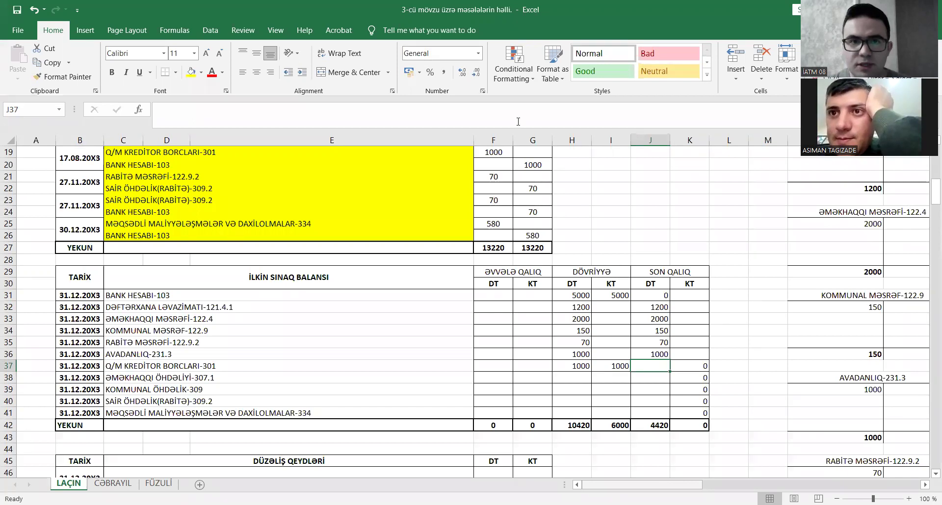
Step: Enter ƏMƏKHAQQI ÖHDƏLİYİ-307.1 turnovers of 2000 debit and 2000 credit in the initial trial balance, following its T-account
scroll(518, 121, "right", 3)
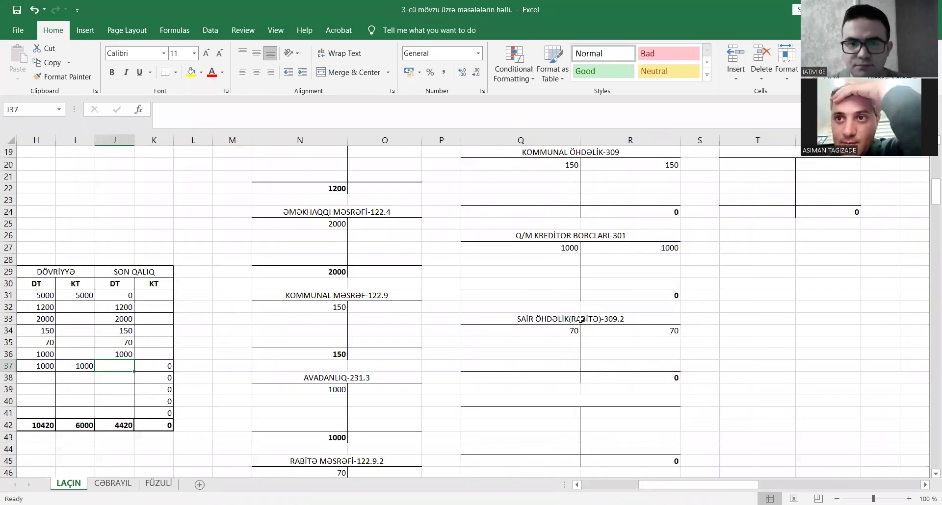
scroll(581, 320, "up", 1)
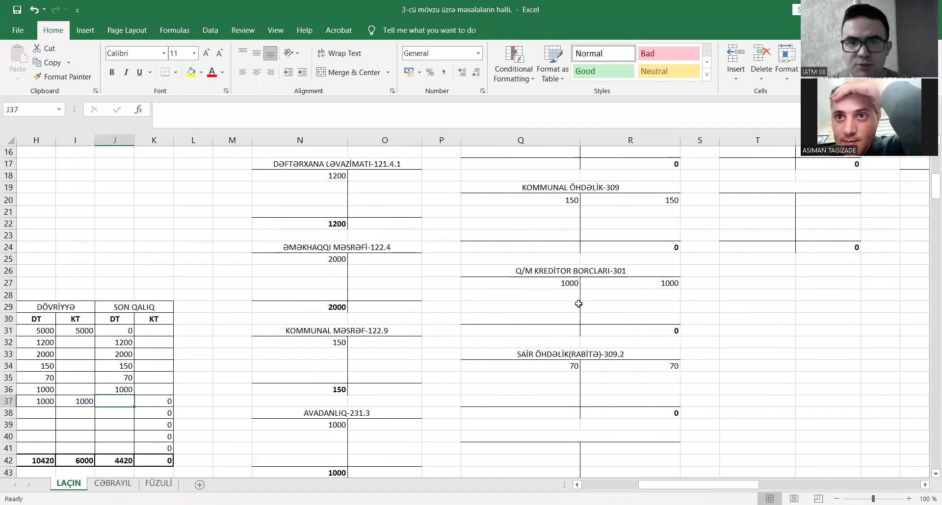
scroll(634, 227, "up", 3)
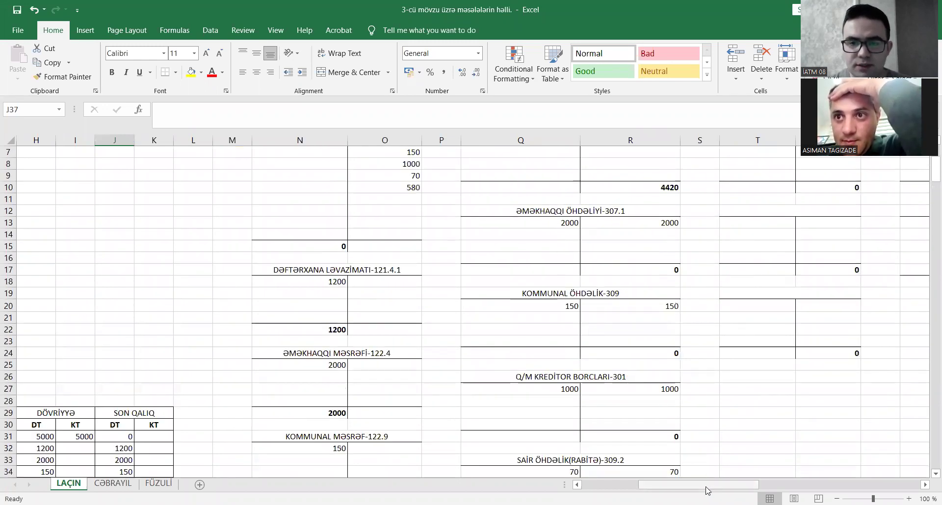
left_click_drag(707, 488, 650, 488)
scroll(584, 379, "down", 4)
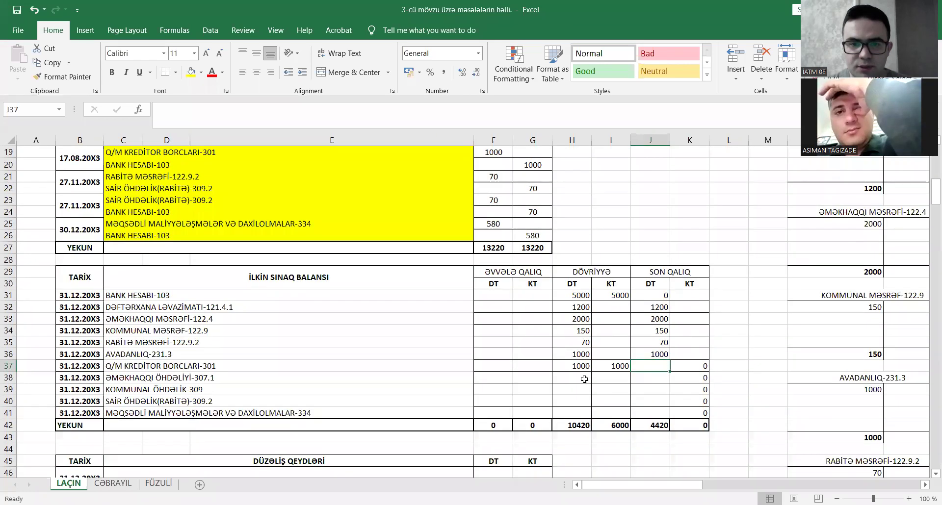
left_click(584, 379)
type("2000")
left_click(606, 378)
type("2000")
key("Tab")
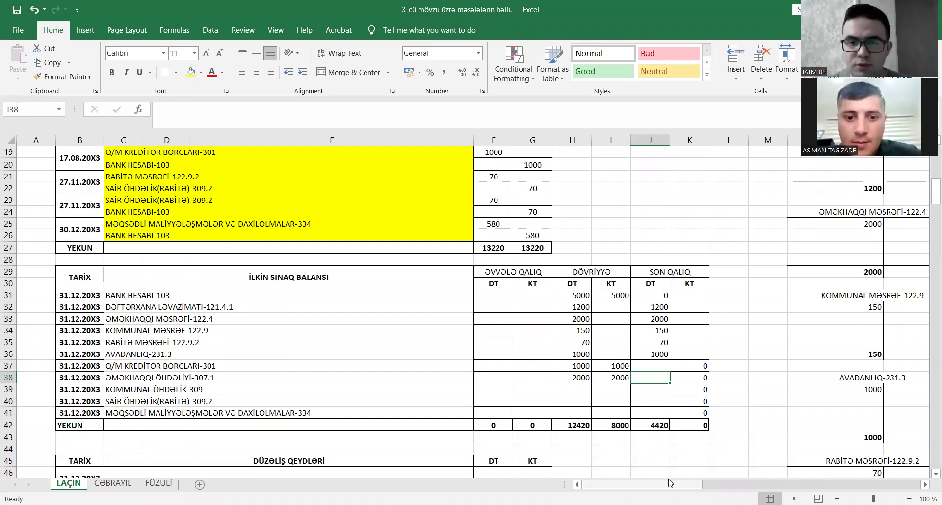
Step: Enter KOMMUNAL ÖHDƏLİK-309 turnovers of 150 debit and 150 credit in the initial trial balance, following its T-account
left_click_drag(670, 483, 720, 483)
scroll(632, 431, "up", 1)
scroll(633, 431, "down", 1)
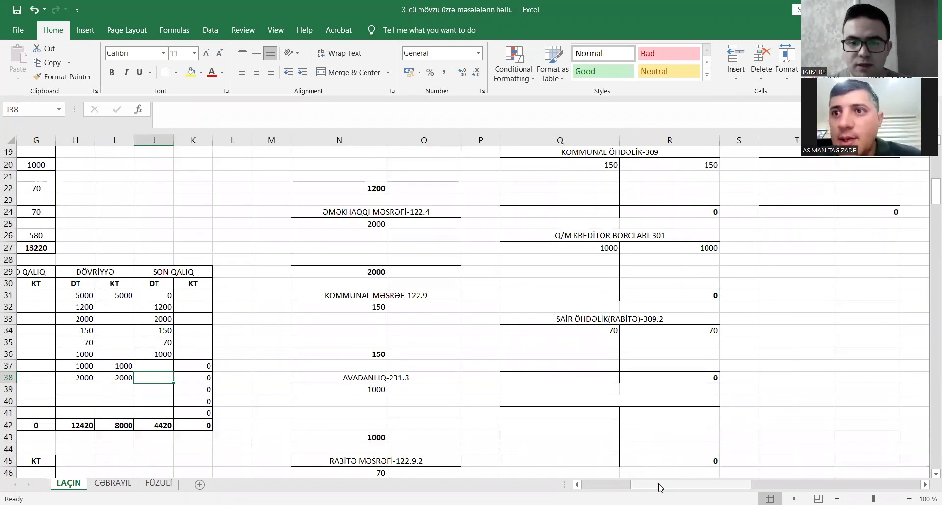
scroll(579, 459, "left", 3)
left_click(579, 390)
type("150")
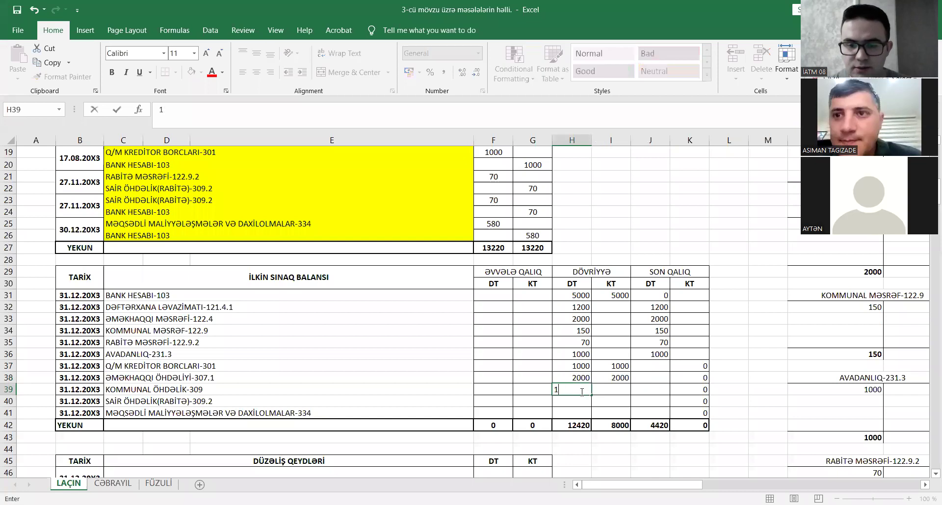
key("Tab")
type("150")
key("Tab")
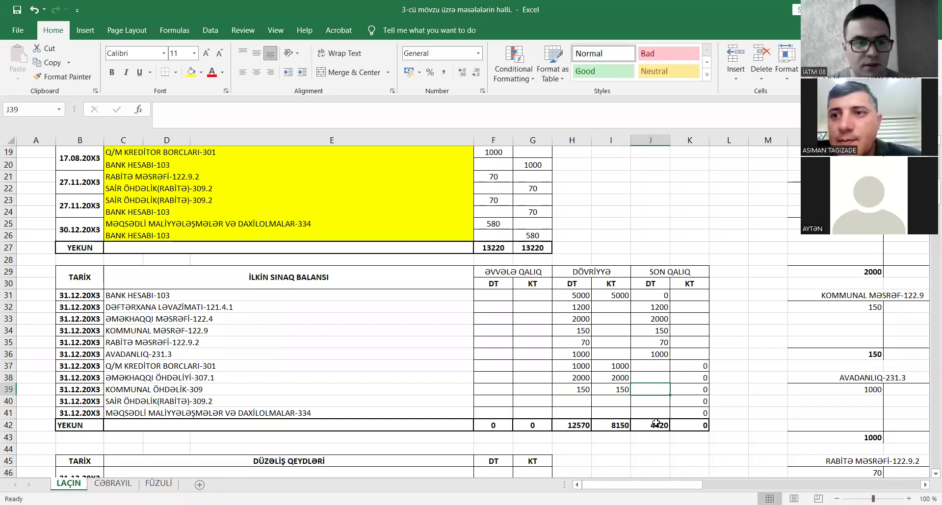
Step: Enter SAİR ÖHDƏLİK(RABİTƏ)-309.2 turnovers of 70 debit and 70 credit in the initial trial balance
left_click_drag(681, 486, 658, 485)
left_click(577, 399)
type("70")
key("Tab")
type("70")
key("Tab")
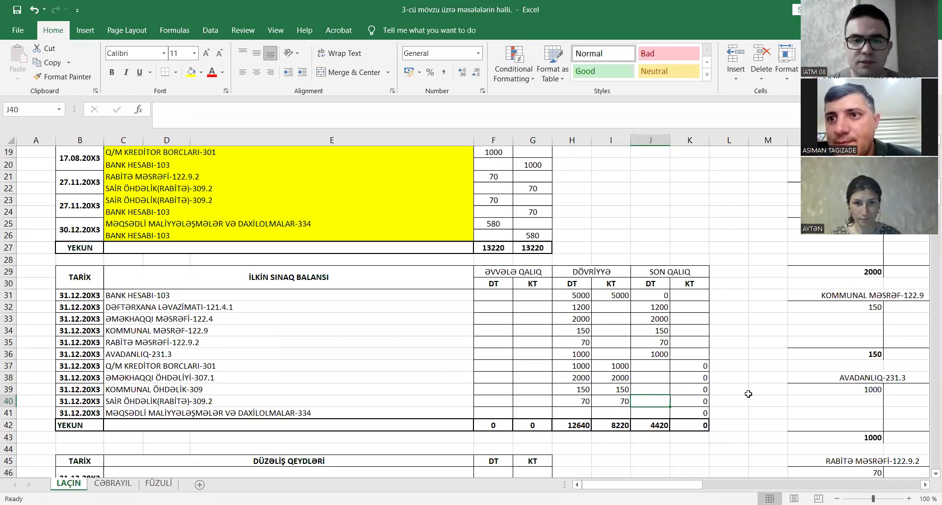
Step: Enter MƏQSƏDLİ MALİYYƏLƏŞMƏLƏR VƏ DAXİLOLMALAR-334 turnovers of 580 debit and 5000 credit in the initial trial balance, following its T-account
left_click(729, 486)
left_click_drag(729, 489, 725, 487)
scroll(725, 487, "up", 6)
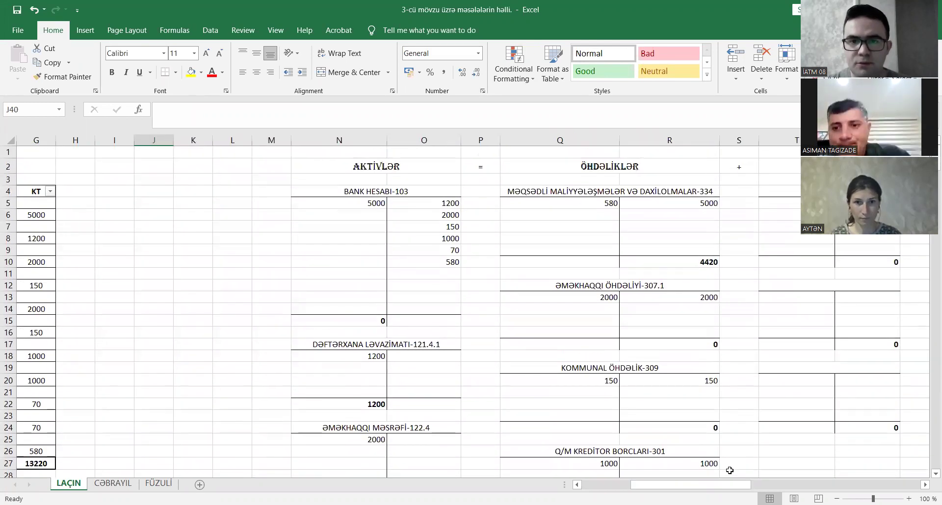
scroll(725, 487, "down", 4)
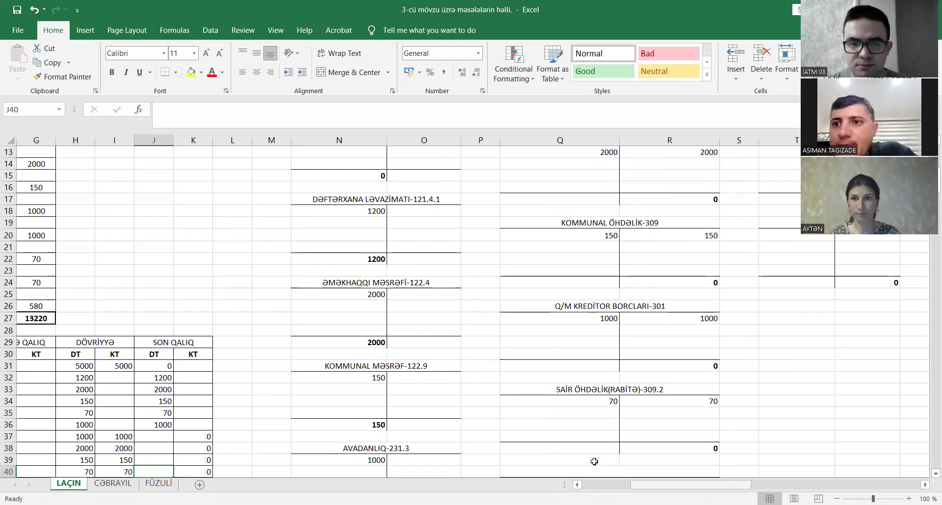
scroll(594, 461, "down", 3)
scroll(594, 461, "left", 6)
left_click(611, 378)
type("5000")
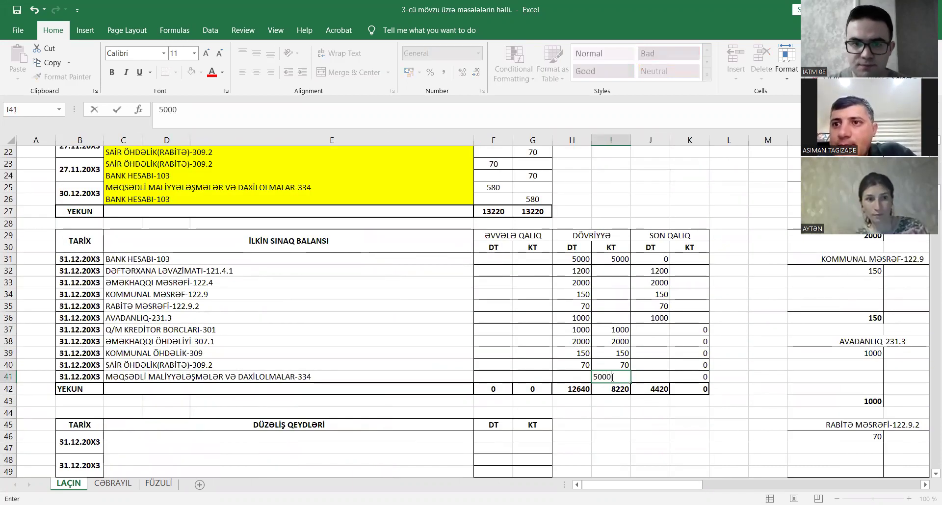
key("Left")
type("580")
key("ctrl+Return")
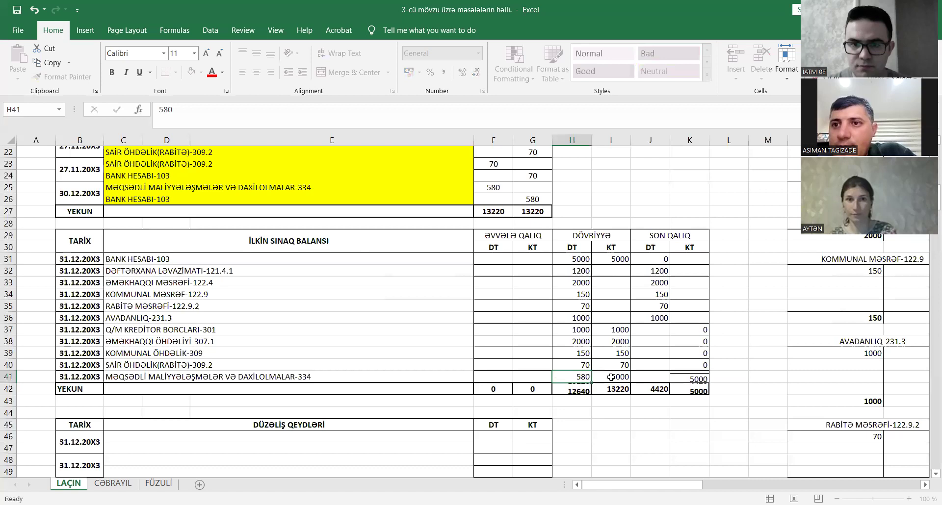
left_click(611, 378)
Step: Compare the trial balance's YEKUN turnovers and closing balances with the YEKUN debit and credit totals of the journal
left_click_drag(654, 388, 690, 389)
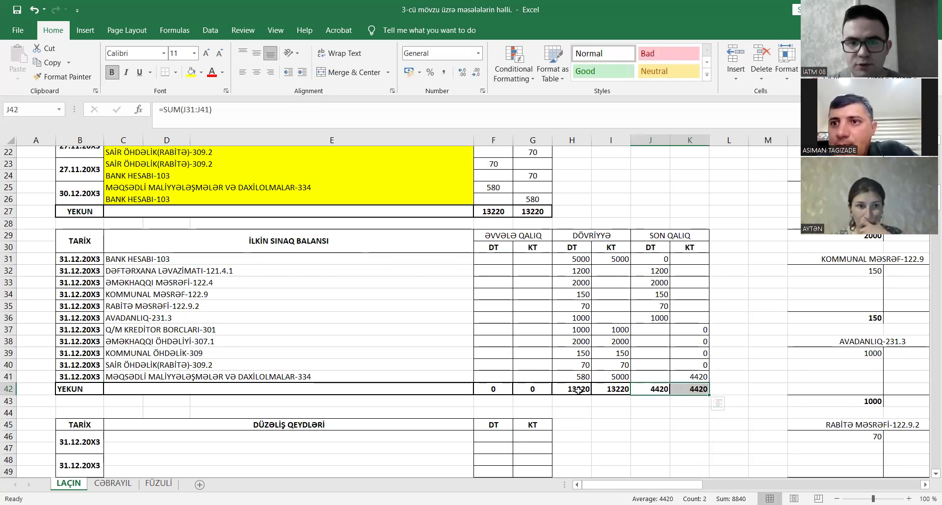
left_click_drag(583, 390, 613, 389)
left_click(647, 445)
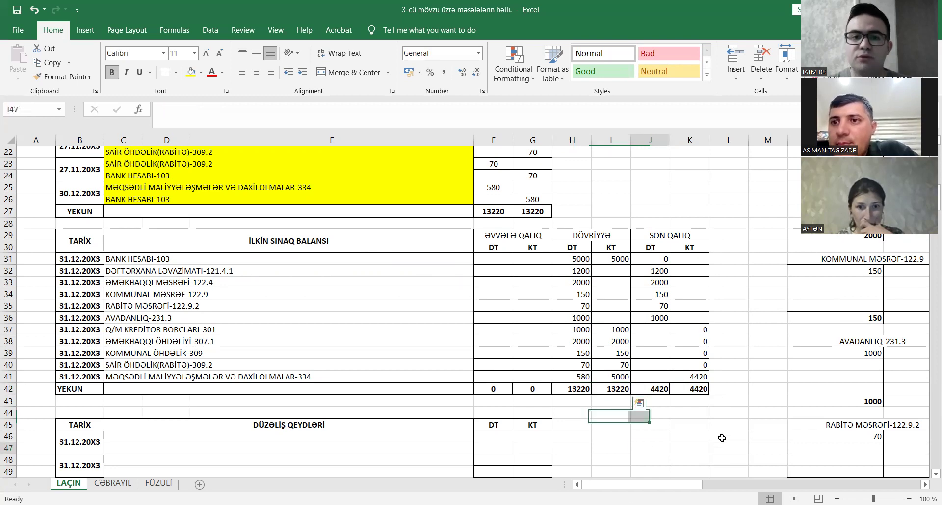
left_click(509, 211)
left_click_drag(510, 211, 534, 211)
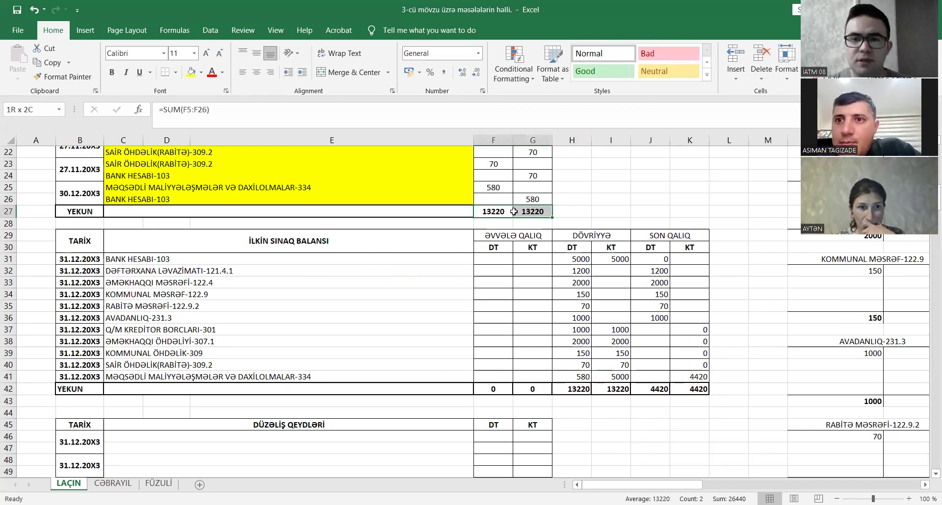
left_click(727, 459)
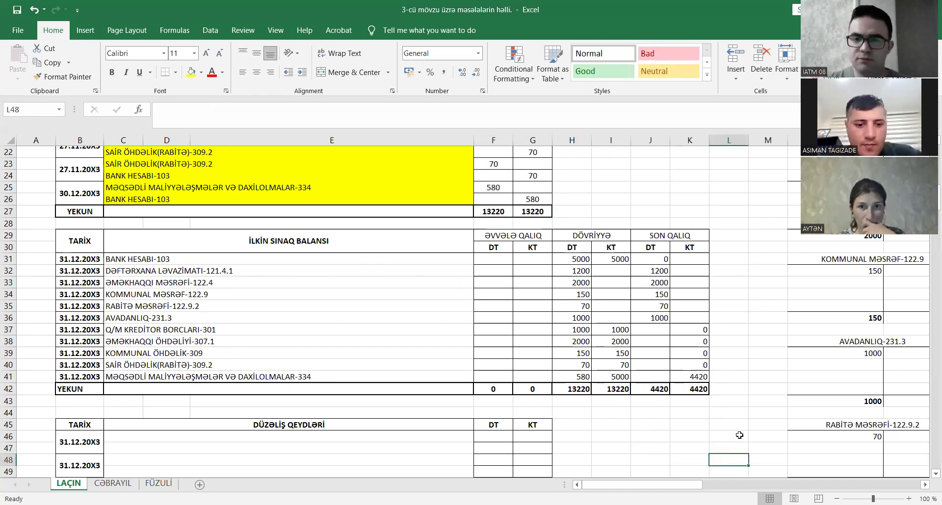
scroll(740, 436, "down", 1)
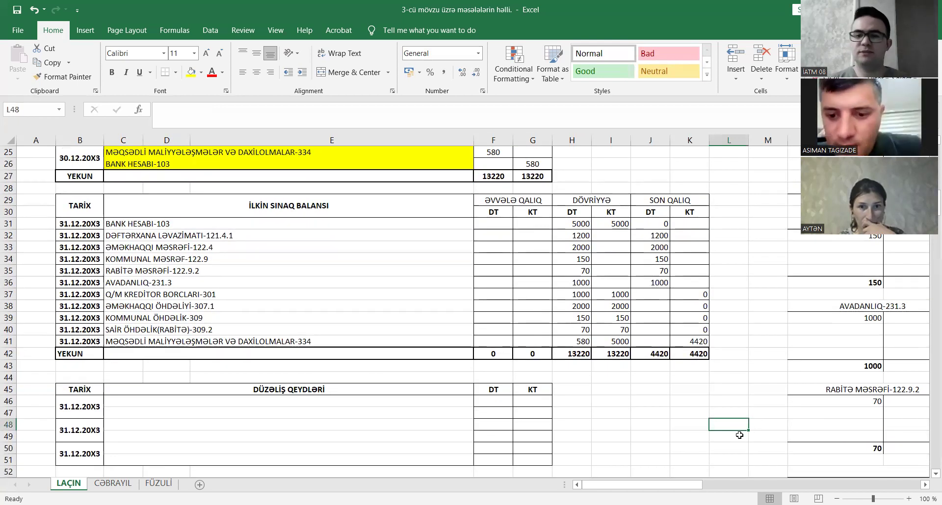
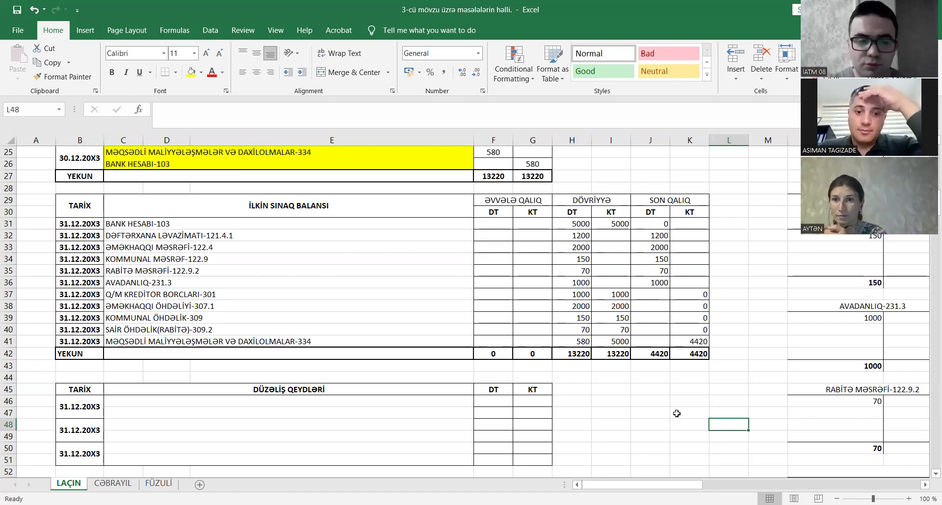
Step: Review the journal entries, the accounts and amounts of the initial trial balance, and the DÜZƏLİŞ QEYDLƏRİ table below it
scroll(677, 414, "up", 8)
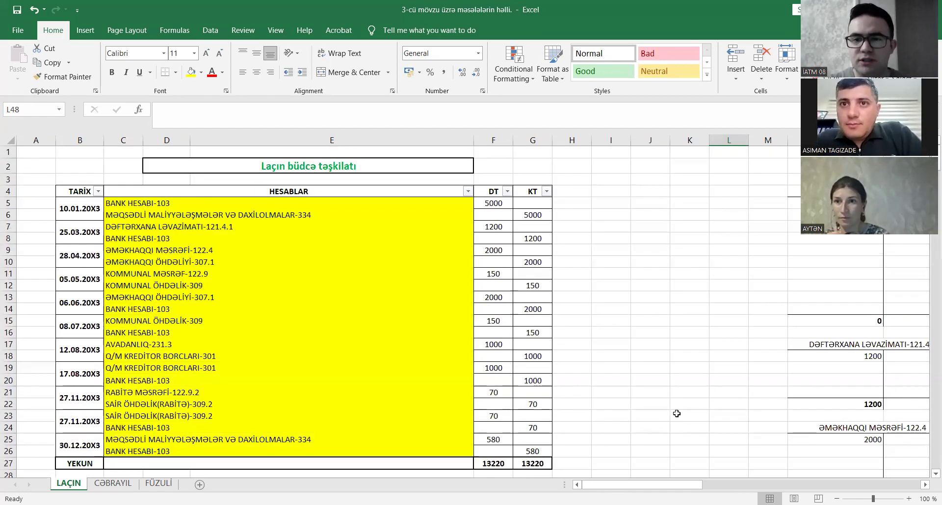
scroll(677, 414, "down", 3)
scroll(677, 413, "up", 3)
scroll(676, 413, "down", 2)
scroll(460, 321, "up", 2)
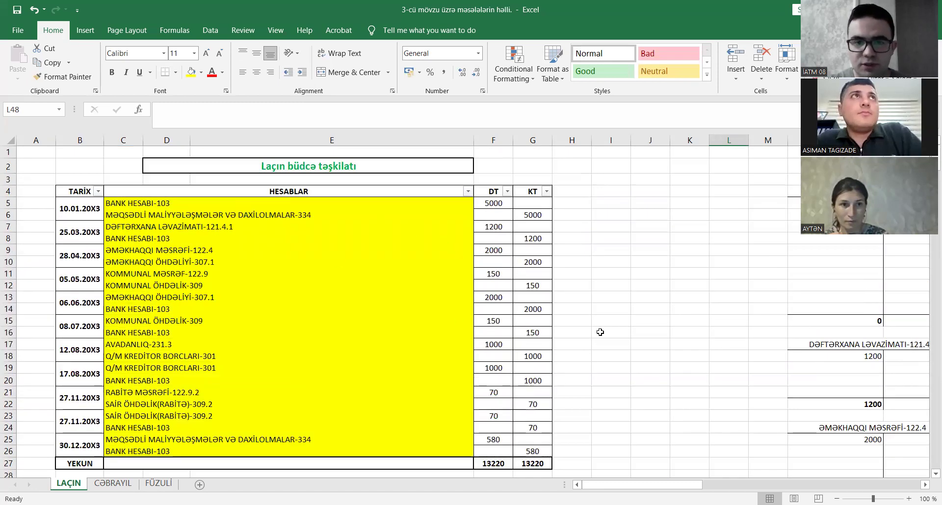
scroll(600, 332, "down", 3)
scroll(680, 425, "down", 1)
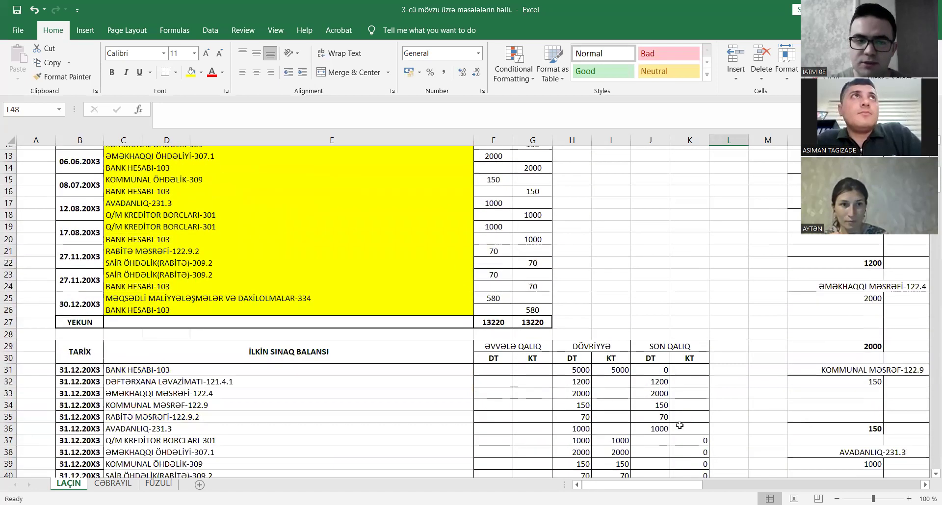
scroll(177, 300, "down", 2)
left_click_drag(177, 298, 314, 342)
left_click_drag(605, 411, 690, 415)
scroll(636, 429, "down", 2)
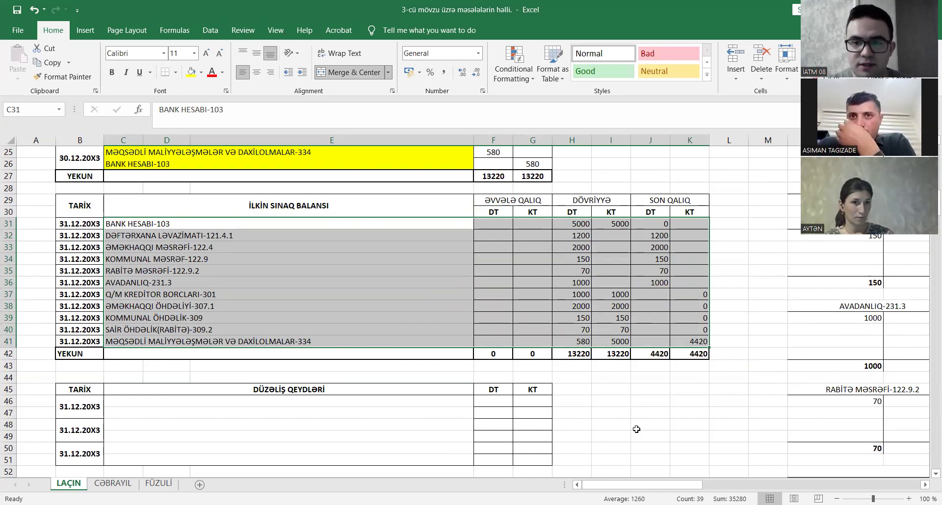
scroll(637, 429, "down", 2)
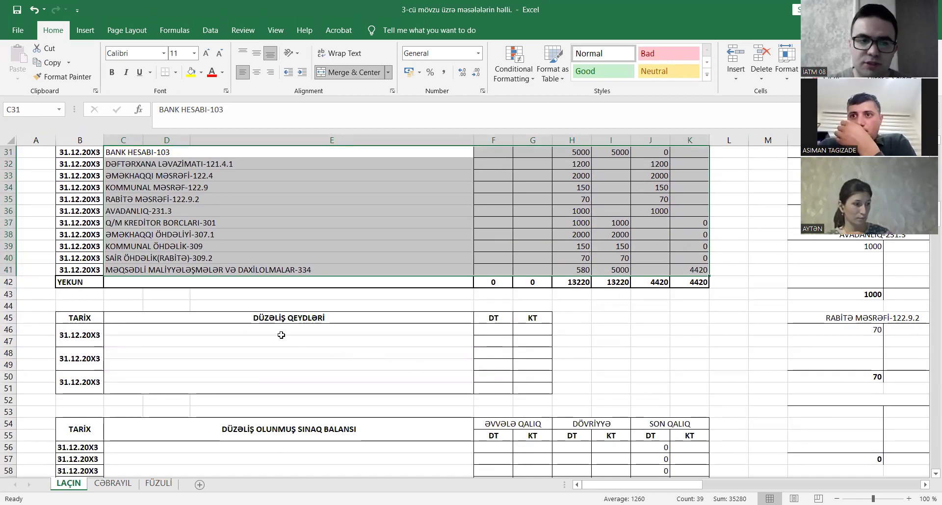
scroll(310, 341, "down", 1)
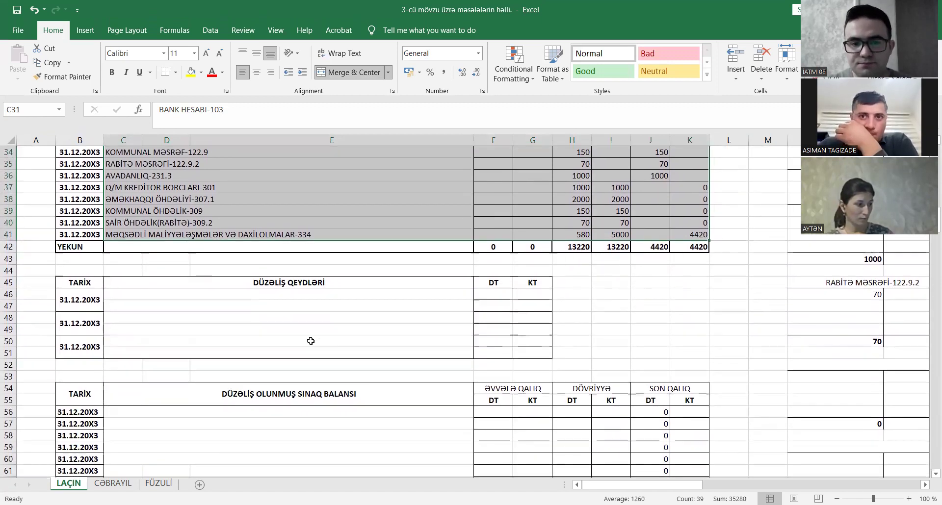
scroll(310, 341, "down", 1)
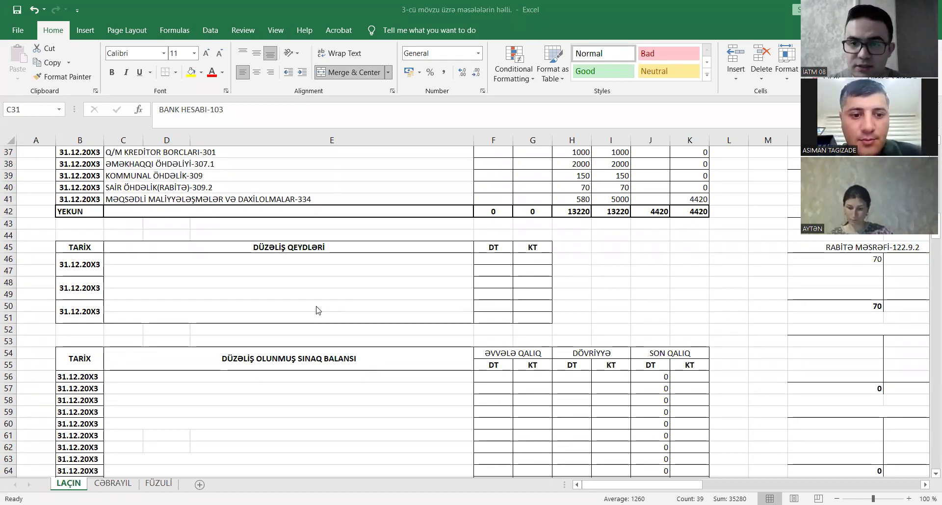
Step: Copy the MƏQSƏDLİ MALİYYƏLƏŞMƏLƏR VƏ DAXİLOLMALAR-334 account name from the initial trial balance
left_click(285, 258)
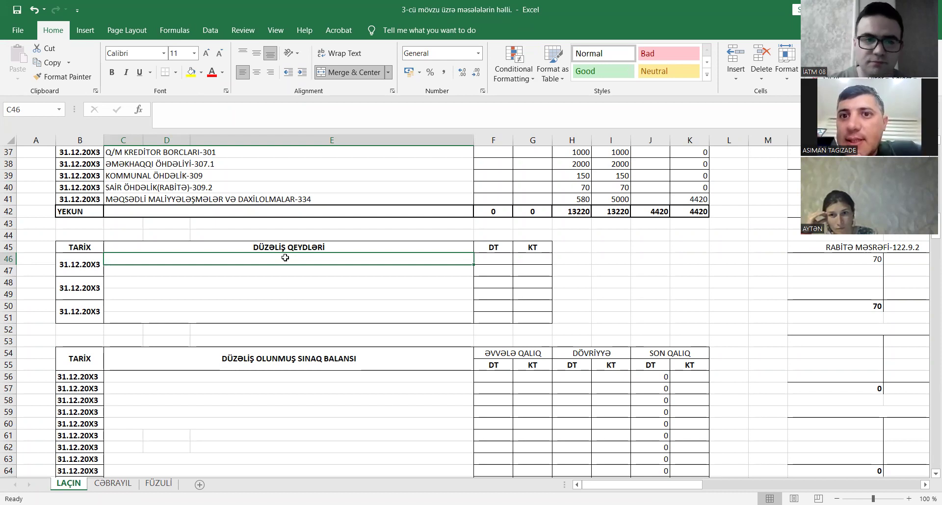
left_click(265, 201)
key("ctrl+c")
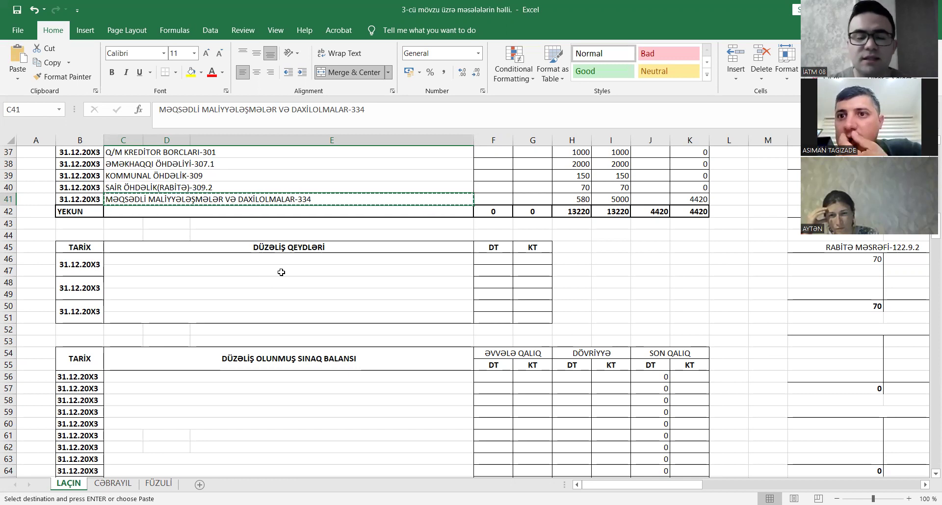
Step: Examine how account 334 is recorded in the journal, starting with its credit entry dated 10.01.20X3
scroll(315, 284, "up", 5)
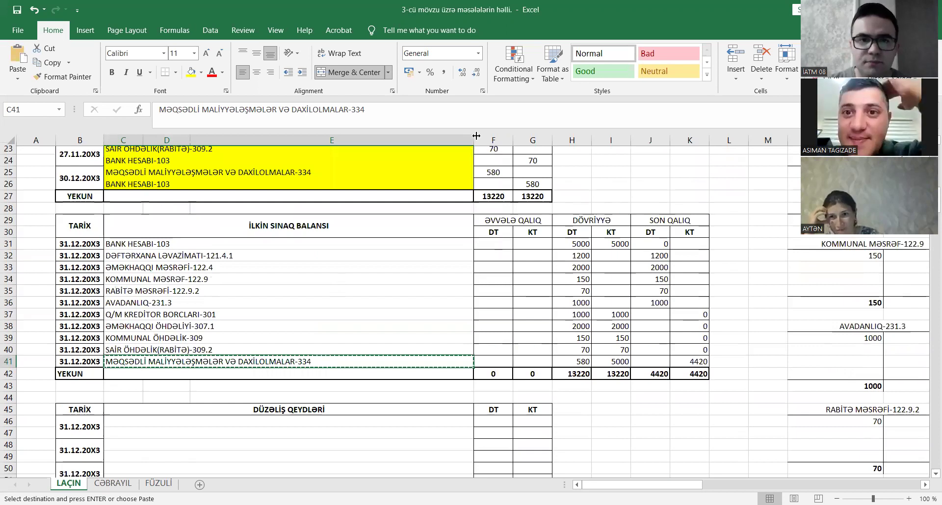
scroll(520, 270, "up", 4)
scroll(521, 270, "up", 4)
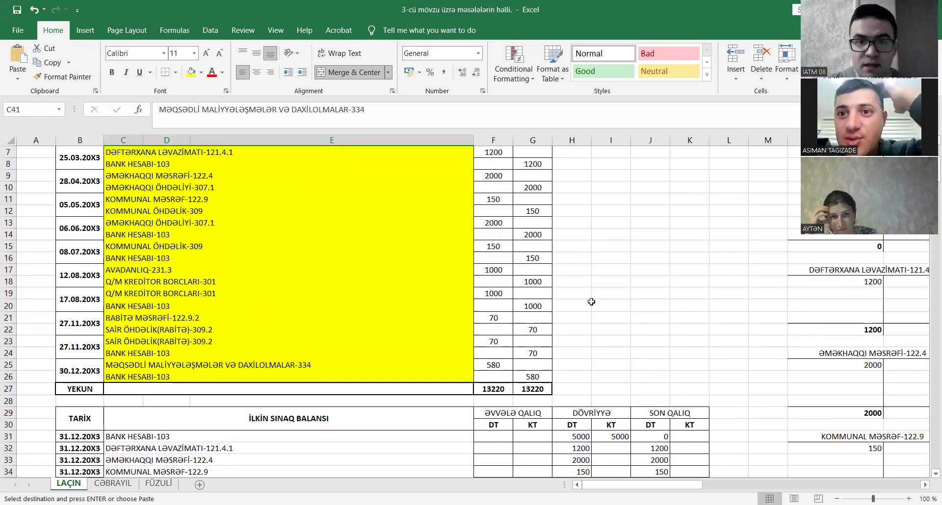
left_click(441, 216)
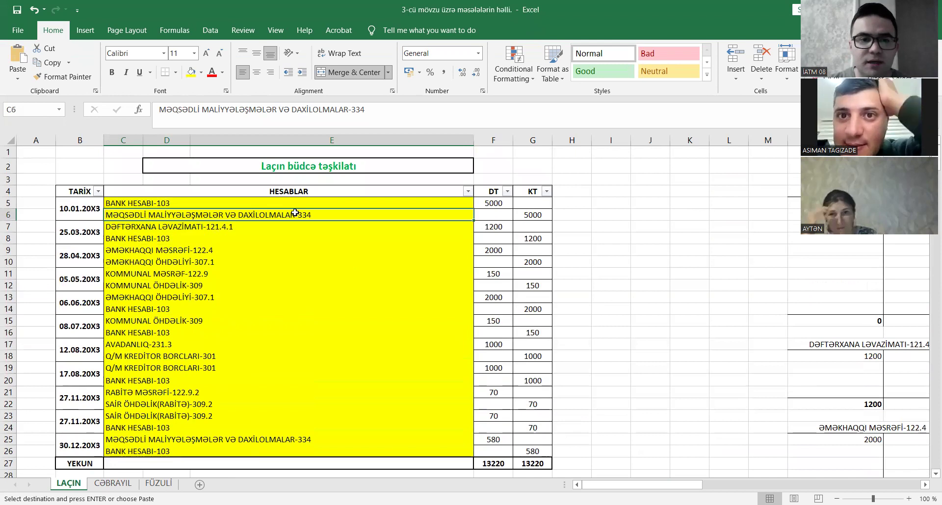
left_click_drag(508, 220, 532, 216)
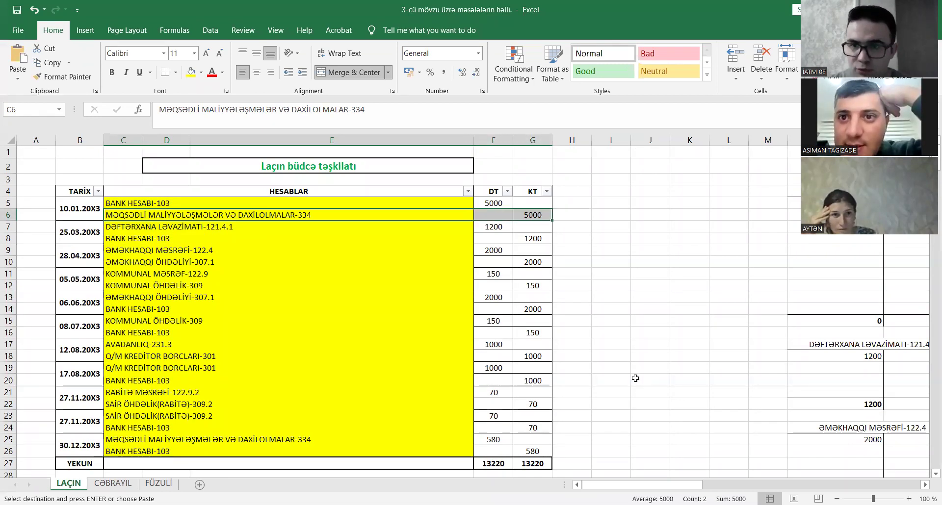
scroll(636, 379, "down", 2)
scroll(636, 375, "up", 2)
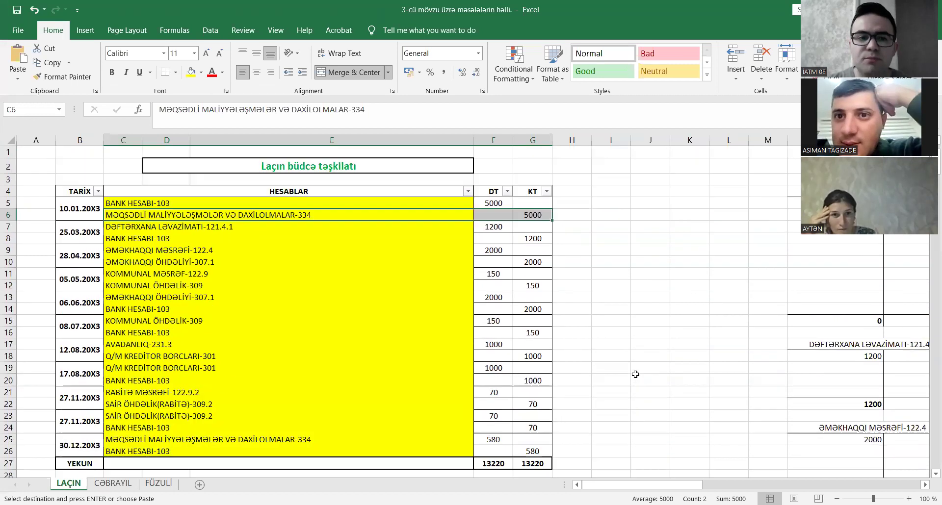
scroll(635, 374, "down", 1)
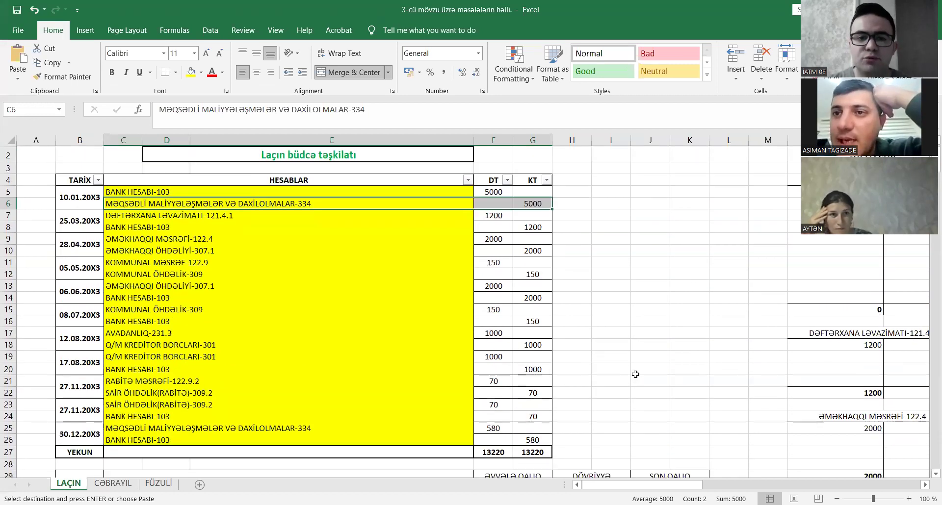
scroll(635, 374, "down", 1)
scroll(635, 374, "up", 1)
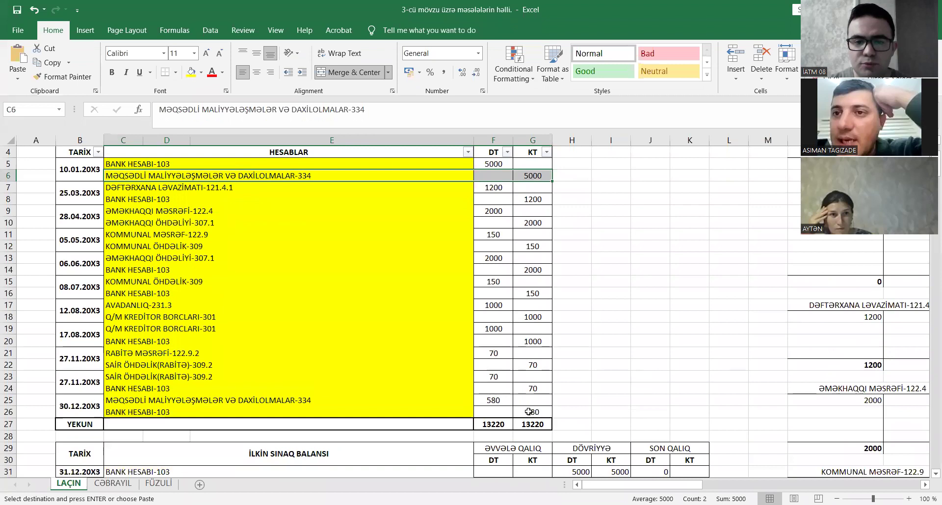
Step: Examine the journal's debit entry for account 334 dated 30.12.20X3
scroll(576, 396, "down", 1)
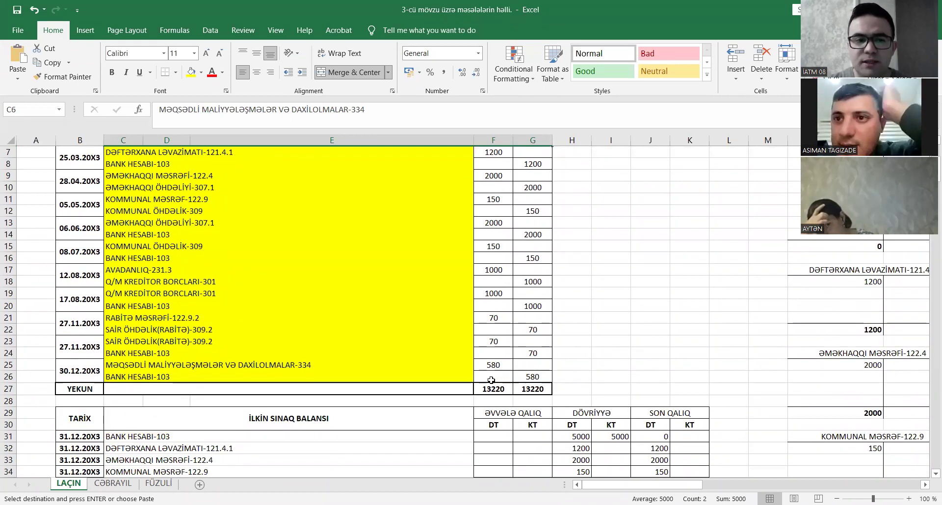
left_click(264, 365)
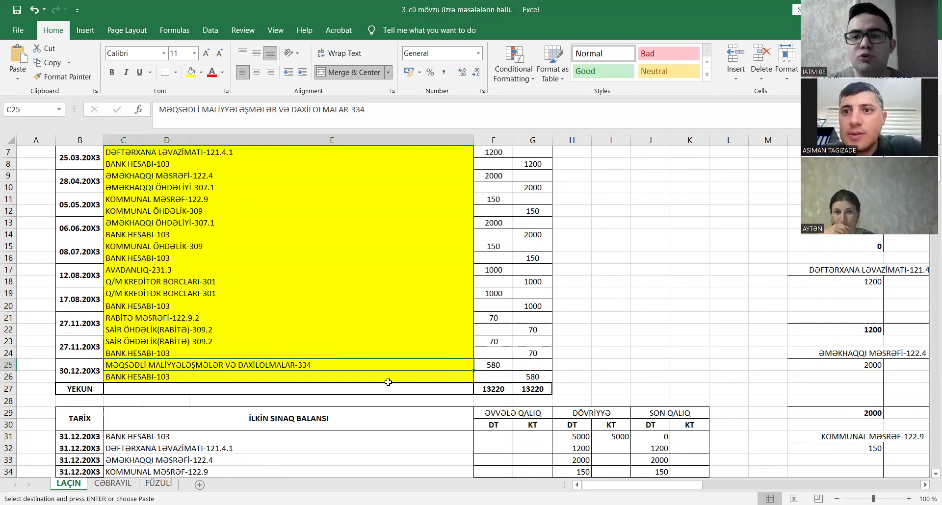
scroll(388, 382, "down", 2)
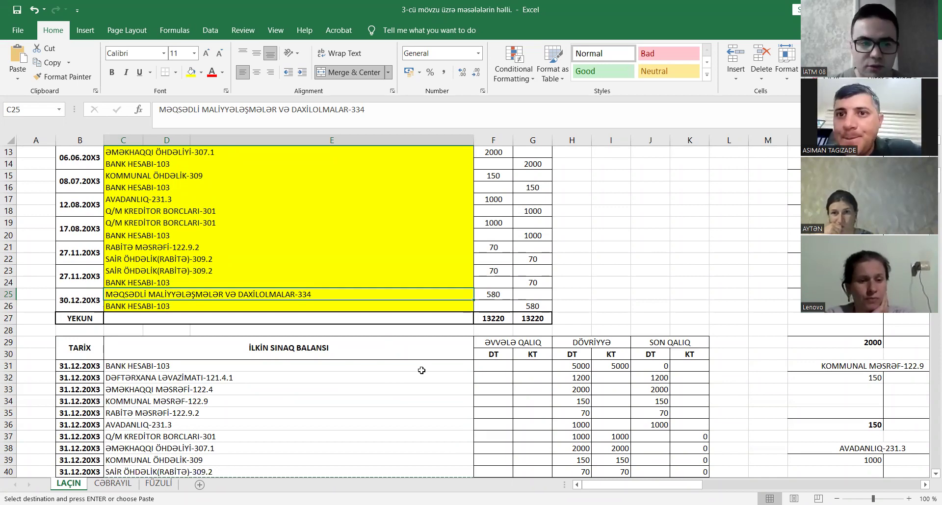
Step: Paste MƏQSƏDLİ MALİYYƏLƏŞMƏLƏR VƏ DAXİLOLMALAR-334 into the first line of the DÜZƏLİŞ QEYDLƏRİ table with a debit of 4420
scroll(424, 366, "down", 4)
left_click(265, 401)
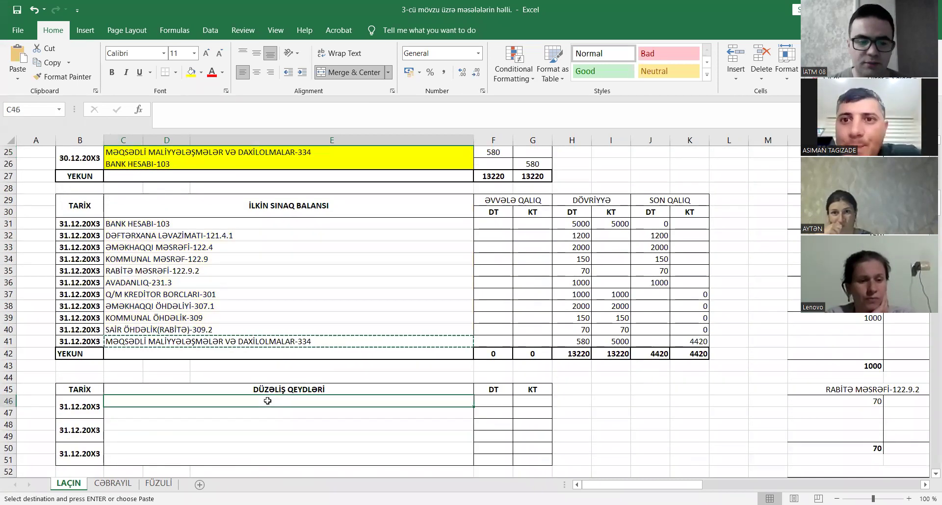
key("ctrl+v")
left_click(491, 401)
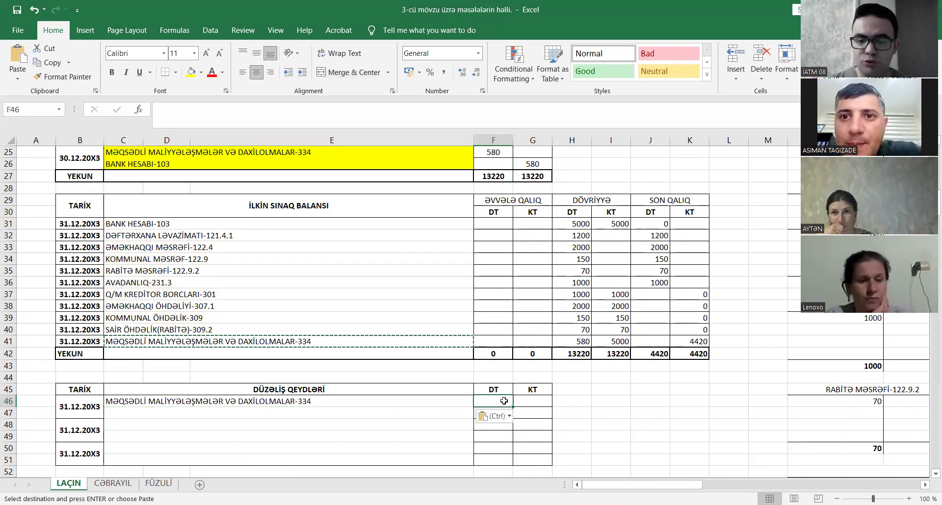
type("4420")
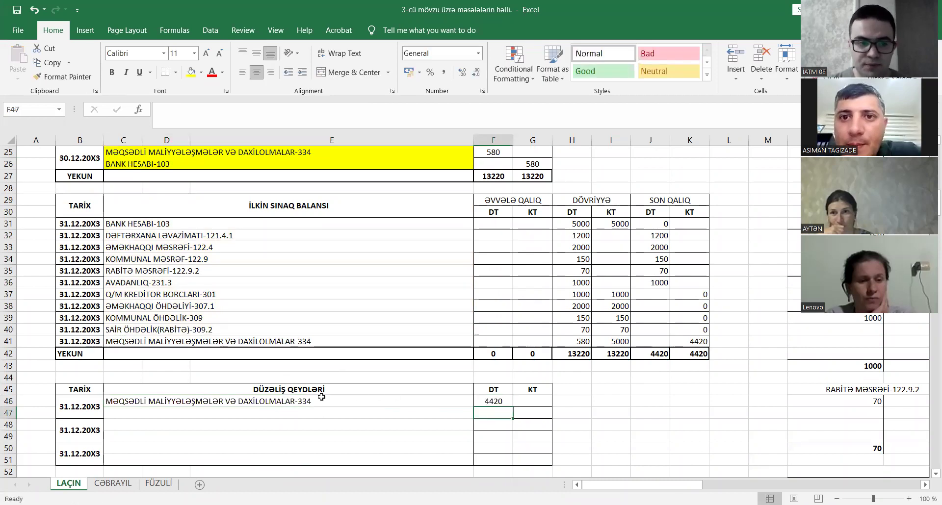
Step: Enter DÖVLƏT BÜDCƏSİNDƏN AYRILMIŞ VƏSAİTLƏR ÜZRƏ XƏRCLƏMƏLƏR-621 as the second account of the first adjusting entry
left_click(268, 413)
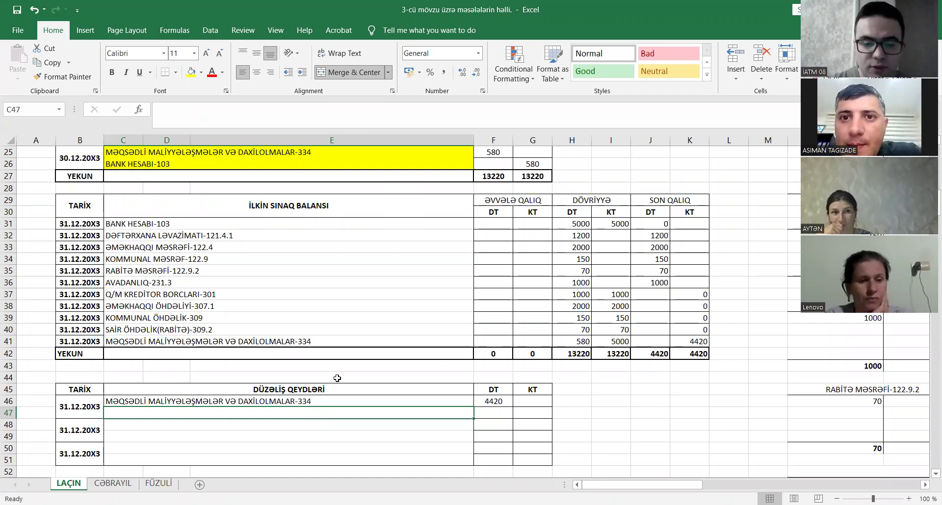
type("DÖ")
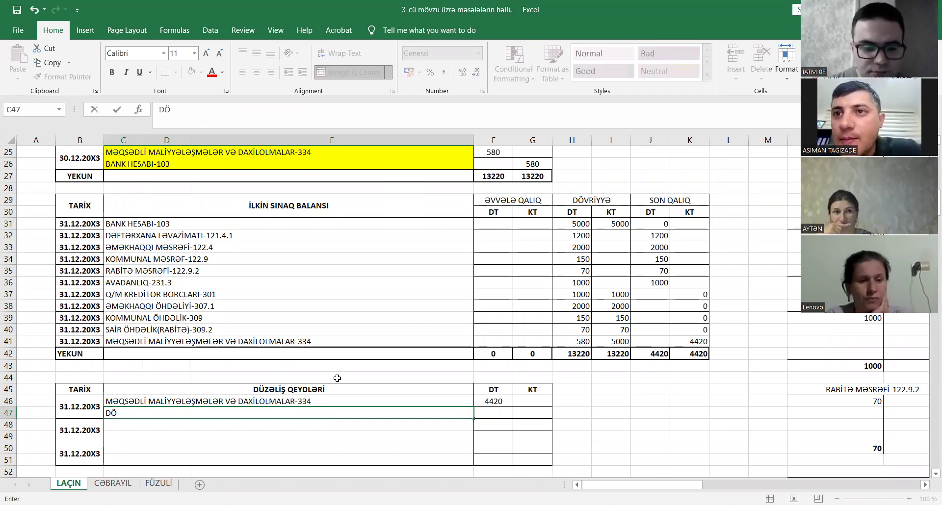
type("VLƏT BÜDƏCSİNDƏN AYI")
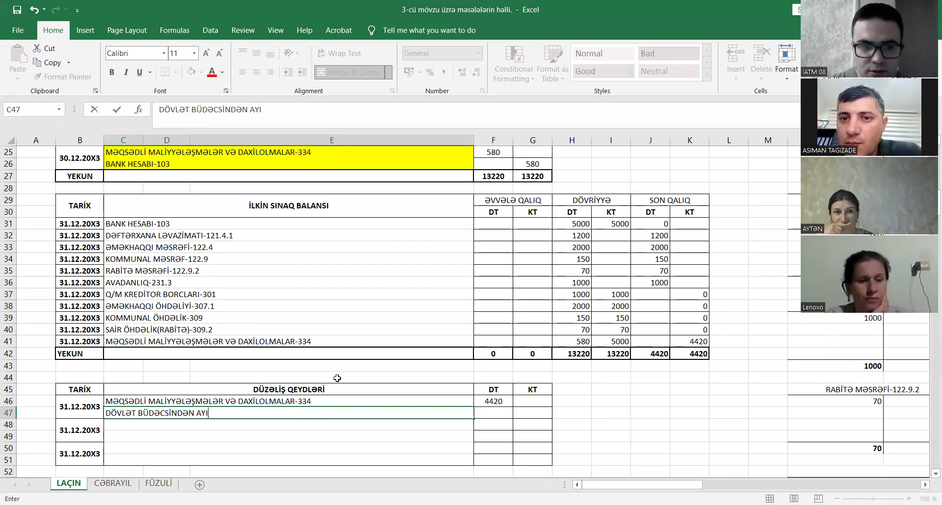
key("BackSpace")
type("RILMIŞ VƏSAİTLƏR ÜZRƏ XƏRCLƏ")
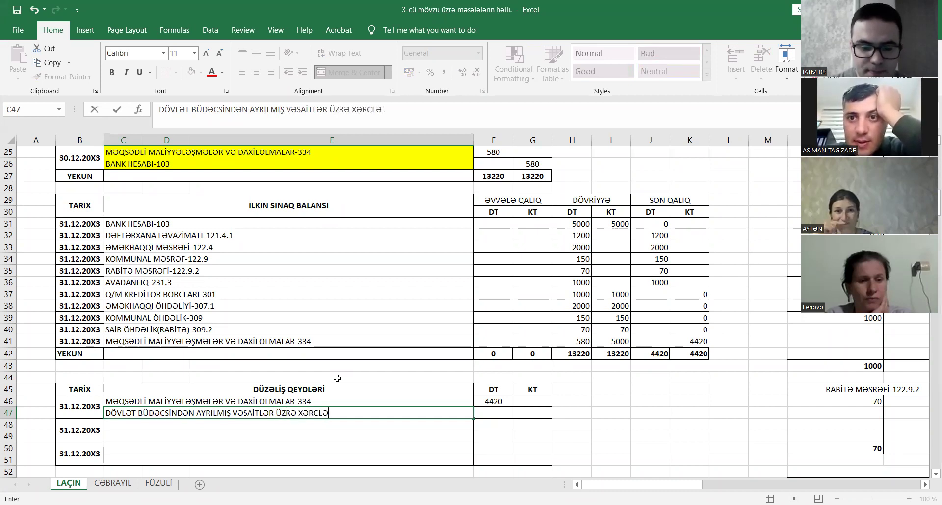
type("MƏLƏR")
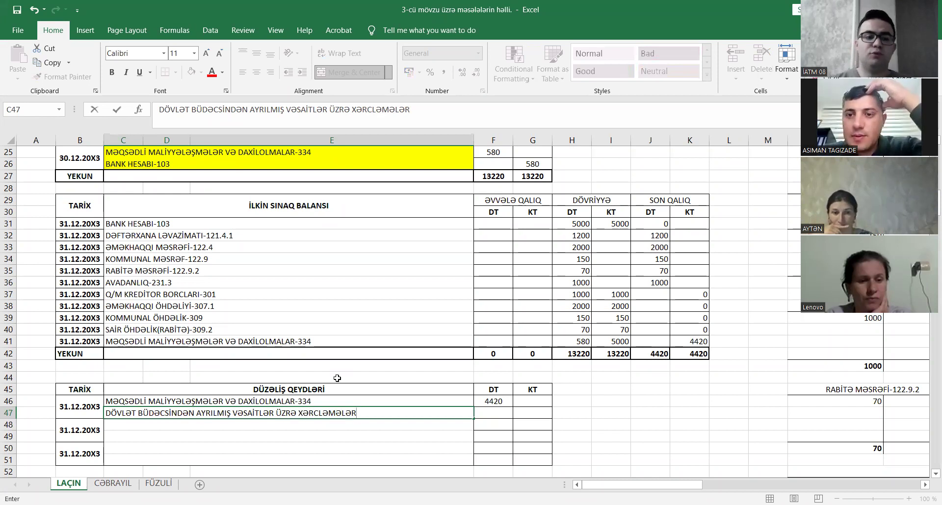
left_click(157, 413)
type("C")
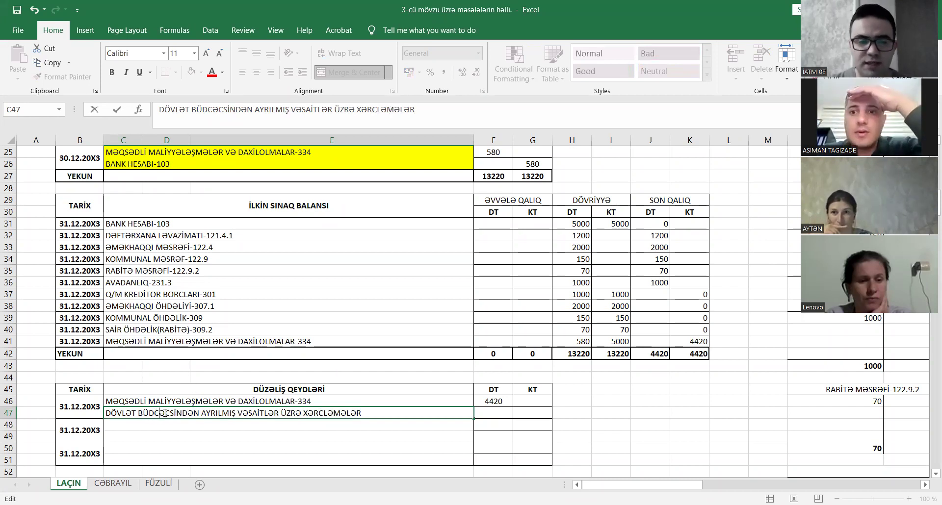
key("Right")
key("Delete")
left_click(368, 412)
type("-621")
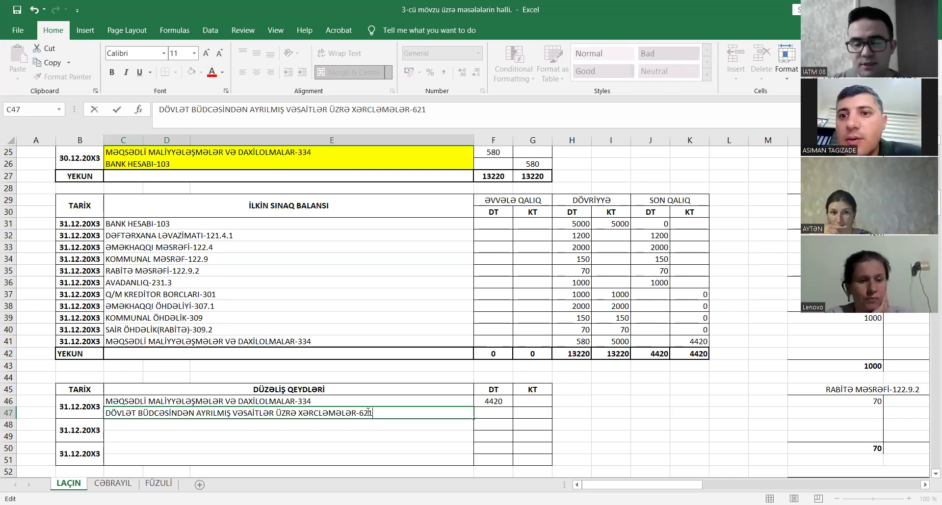
Step: Record a credit of 4420 for account 621 in the first adjusting entry
left_click(533, 411)
type("4420")
key("Return")
left_click(599, 415)
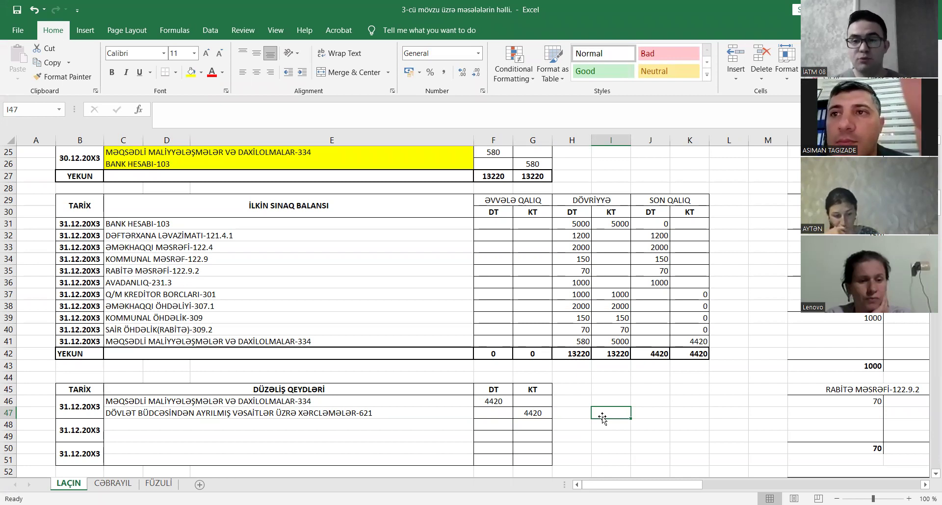
Step: Review the first adjusting entry, the KÖMƏKÇİ HESABLARIN BAĞLANMASI table and the DƏFTƏRXANA LƏVAZİMATI-121.4.1 row of the initial trial balance
left_click(347, 415)
scroll(455, 429, "down", 1)
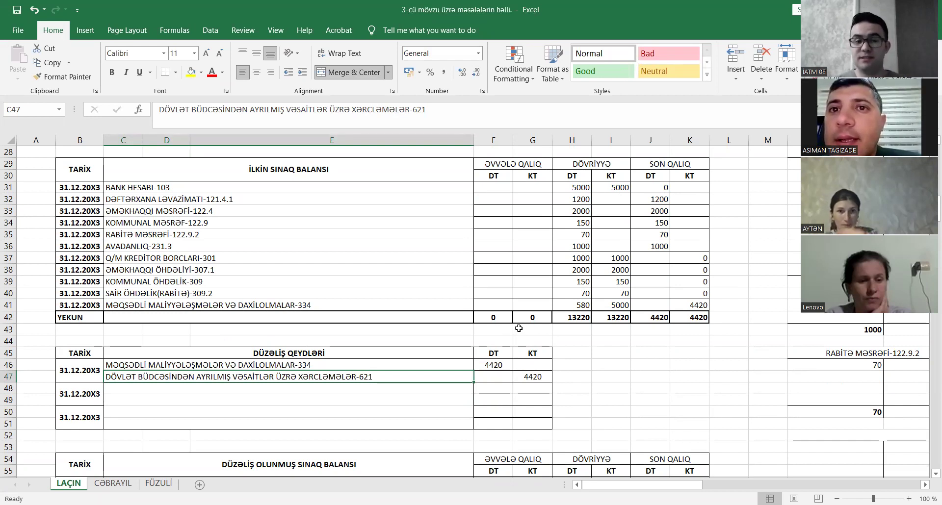
scroll(482, 332, "down", 3)
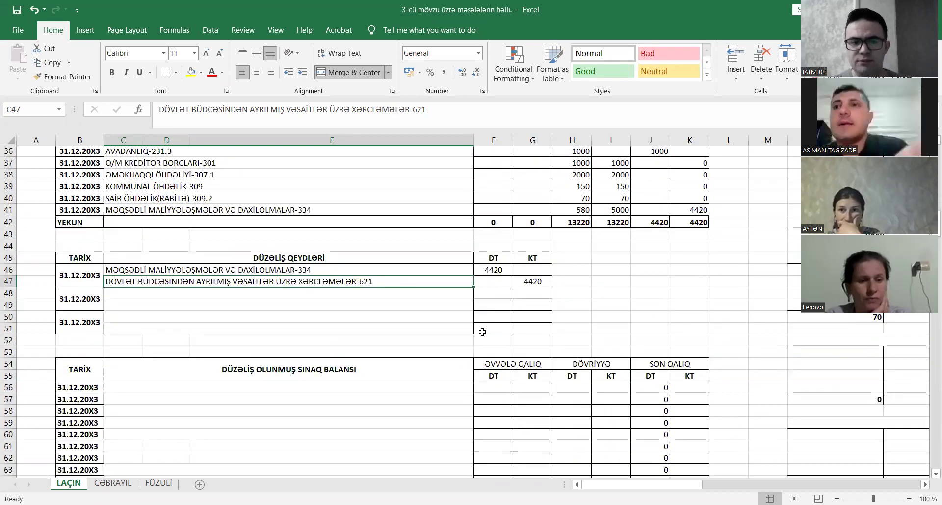
scroll(482, 332, "down", 7)
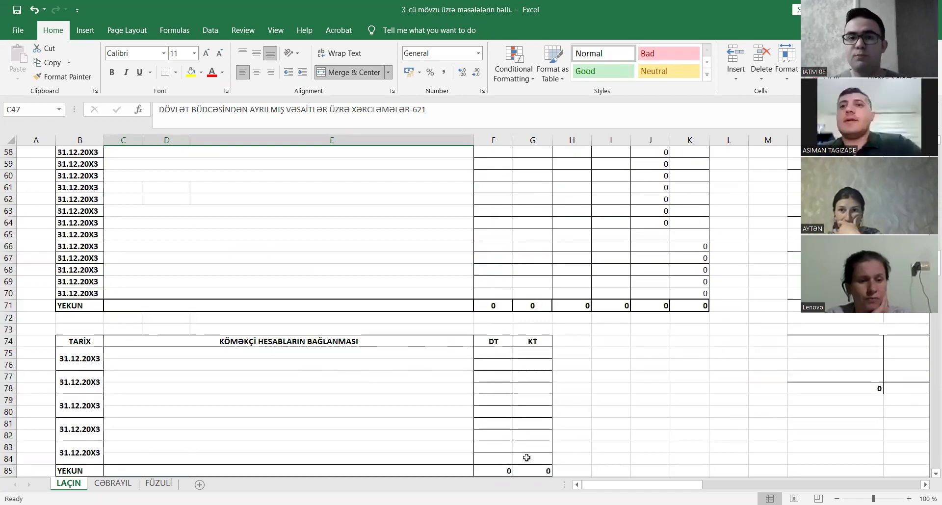
left_click_drag(288, 342, 527, 458)
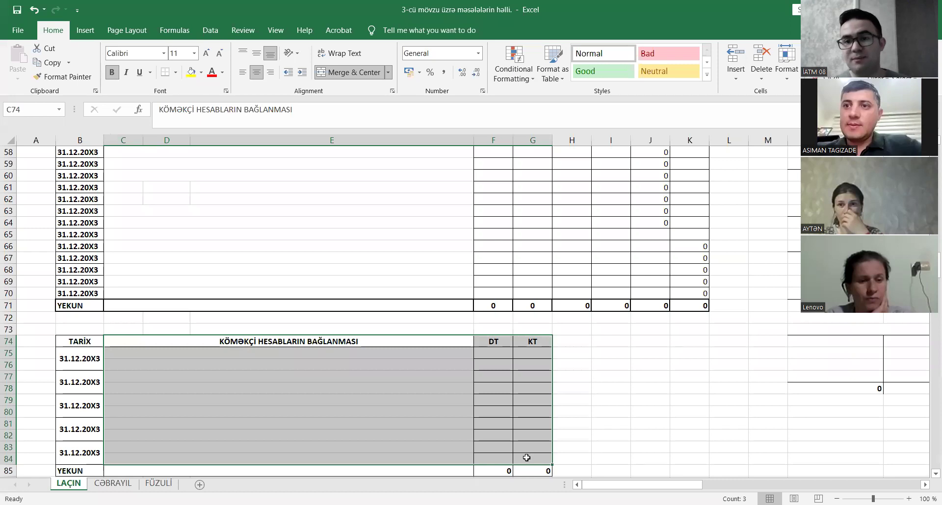
scroll(405, 417, "up", 7)
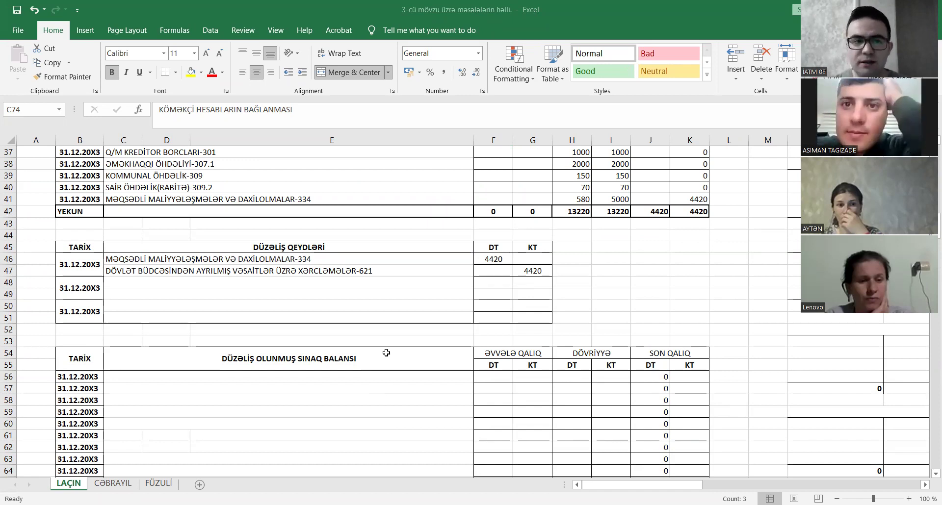
scroll(385, 353, "up", 5)
left_click_drag(82, 270, 663, 270)
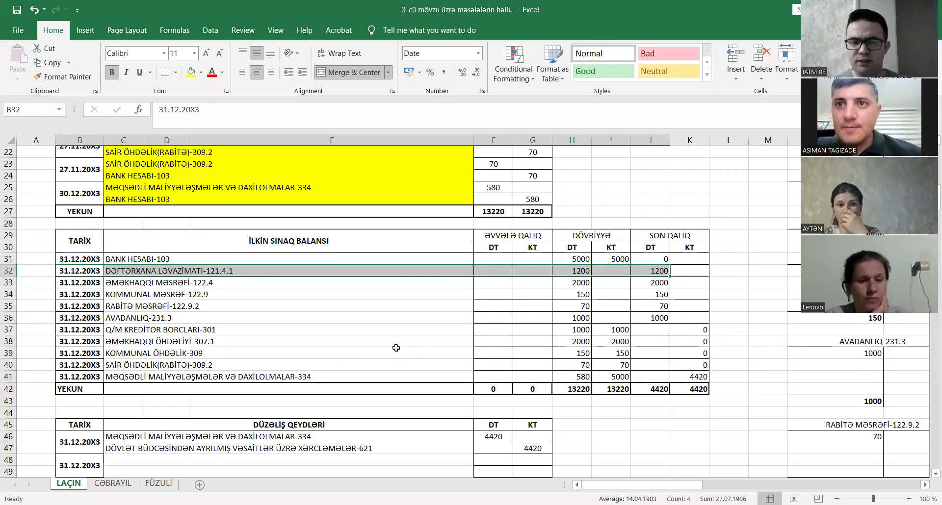
scroll(370, 359, "down", 1)
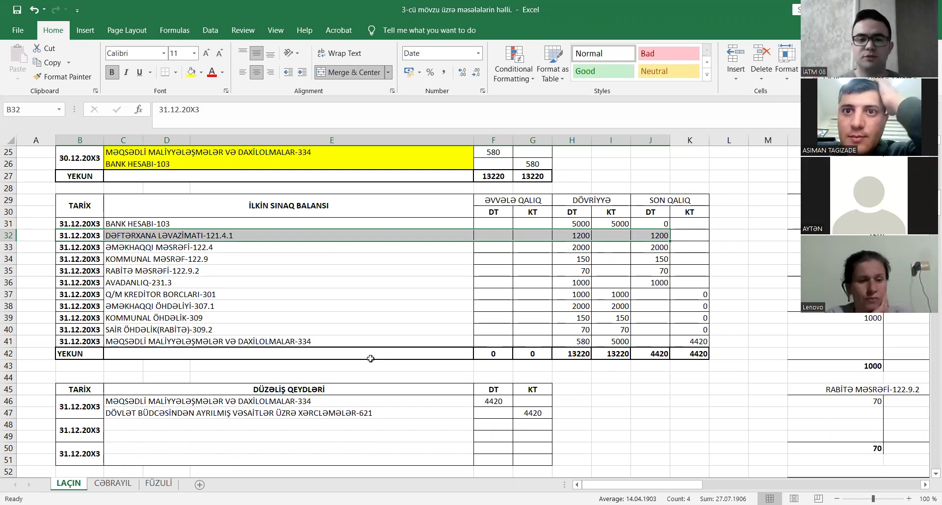
Step: Enter SAİR MƏSRƏFLƏR(DƏFTƏRXANA)-122.9.3 as the first account of the second adjusting entry
left_click(347, 424)
type("SAİR Mə")
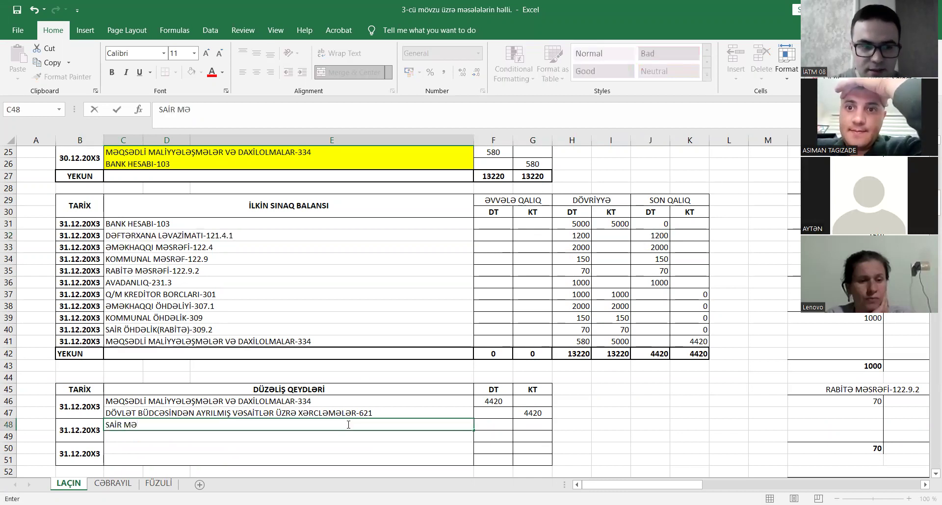
type("SRƏFİƏR")
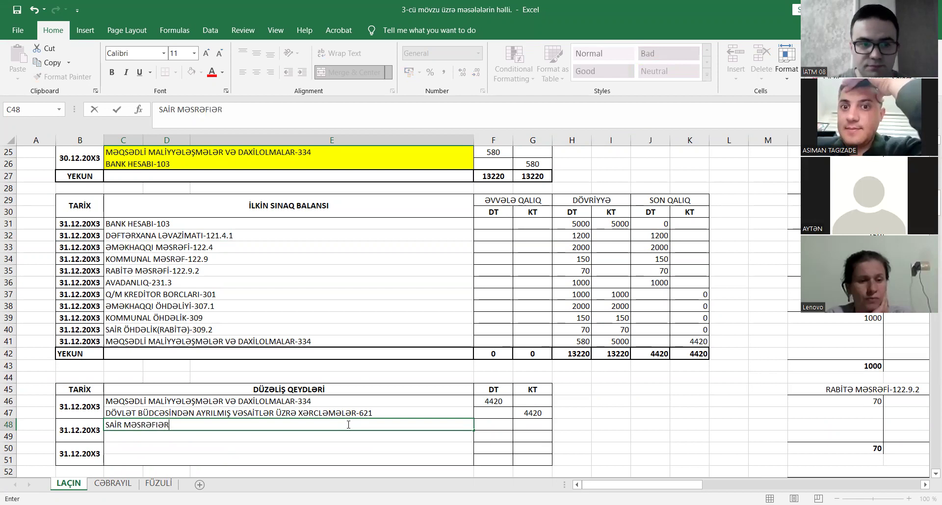
key("BackSpace")
key("BackSpace")
type("LƏR")
key("BackSpace")
key("BackSpace")
key("BackSpace")
key("BackSpace")
type("L")
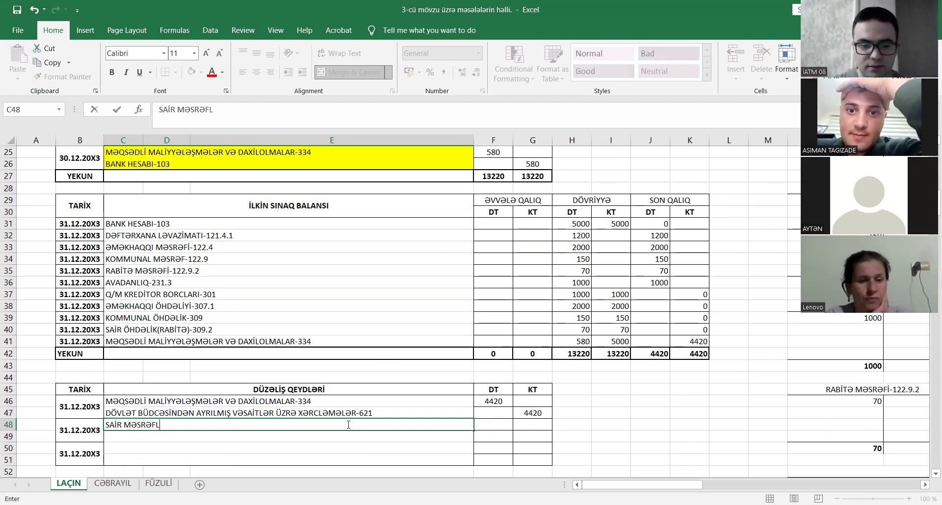
type("ƏR(")
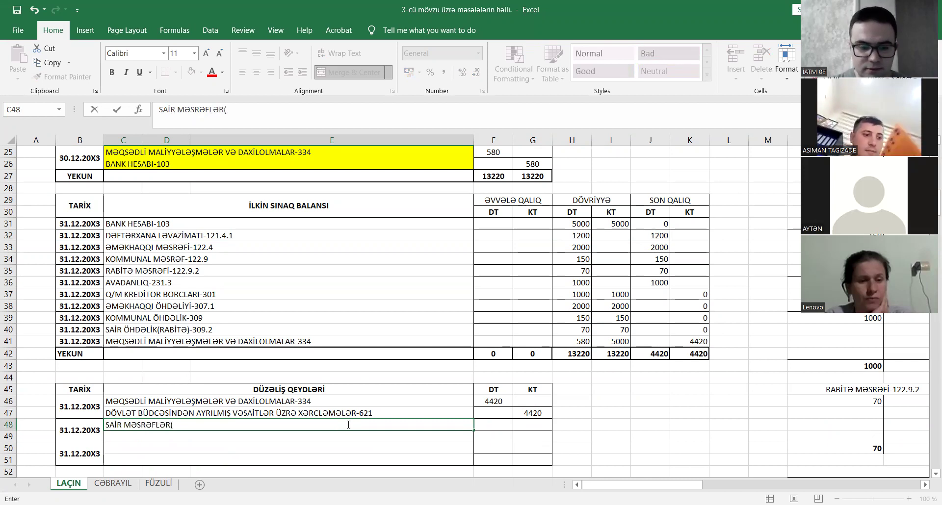
type("DƏFTƏRXANA")
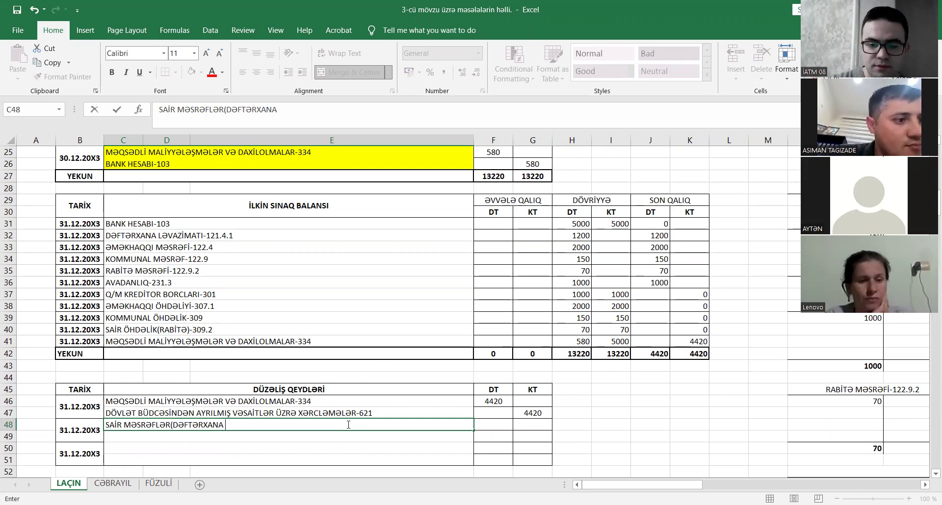
type(")-122.9")
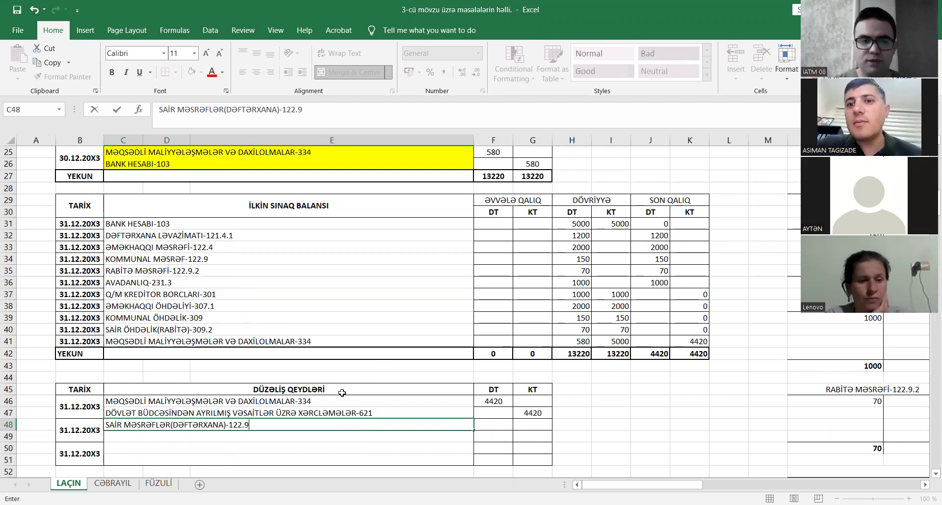
type(",3")
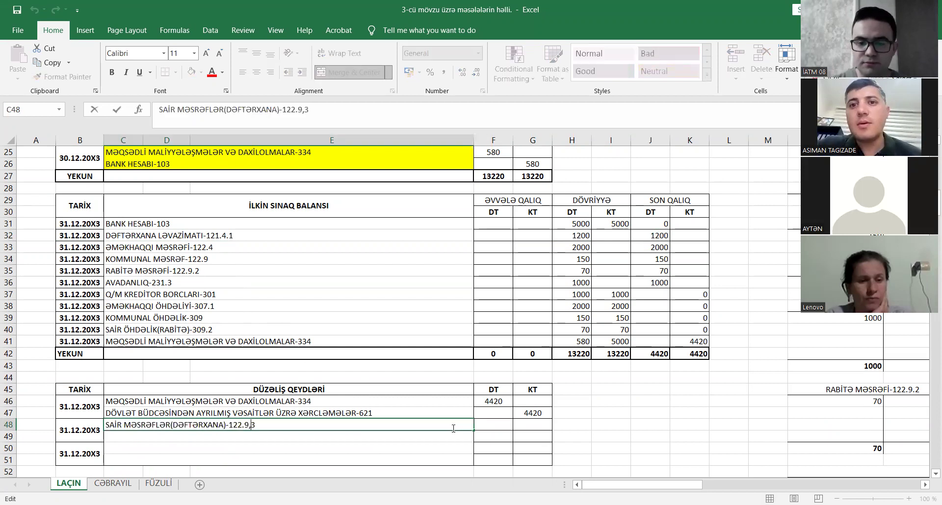
key("BackSpace")
type(".")
key("Tab")
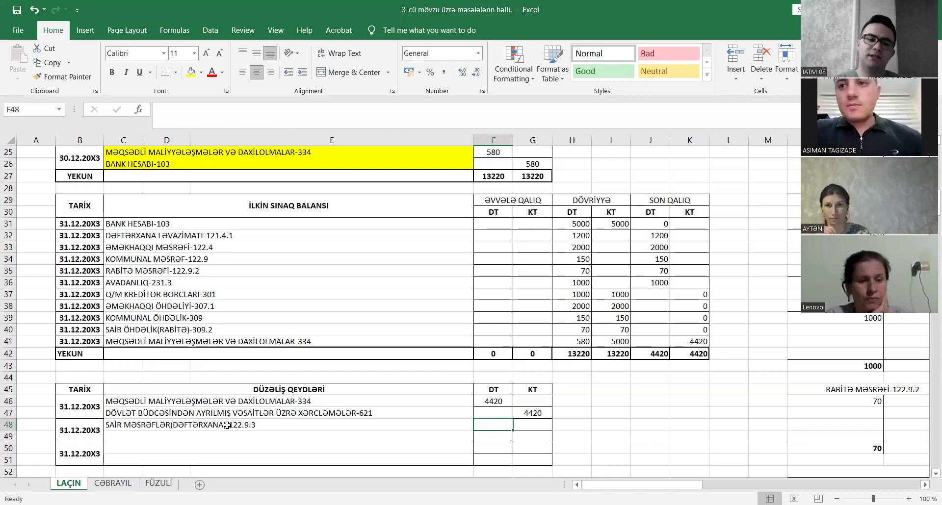
Step: Replace SAİR MƏSRƏFLƏR with SƏRF EDİLMİŞ MATERİALLAR in the second adjusting entry's account name
left_click(172, 424)
left_click_drag(172, 424, 107, 423)
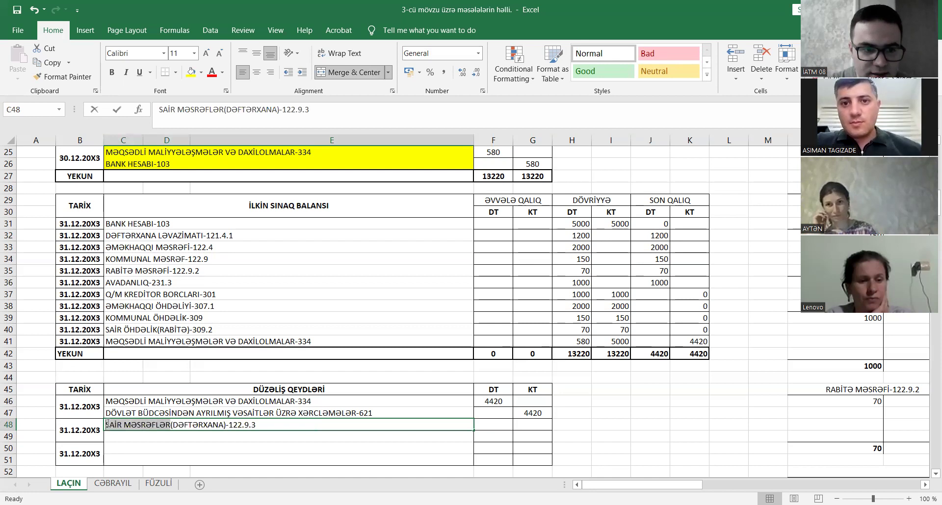
type("SƏRF")
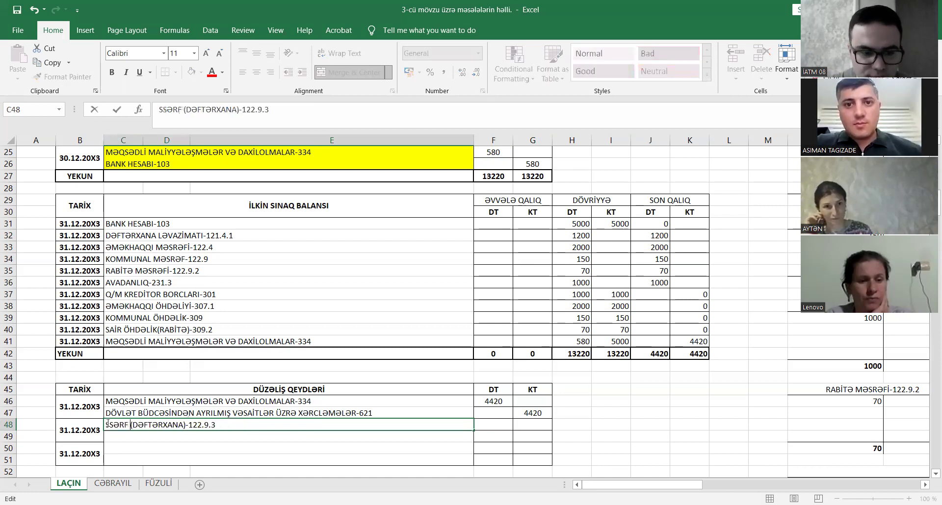
key("BackSpace")
key("BackSpace")
key("BackSpace")
key("BackSpace")
key("BackSpace")
type("ƏRF E")
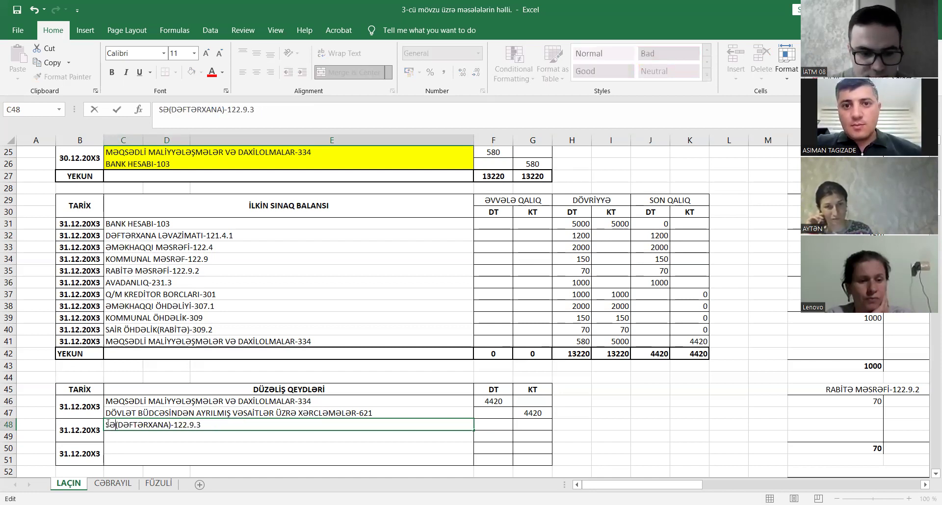
type("DİLMİŞ MATE")
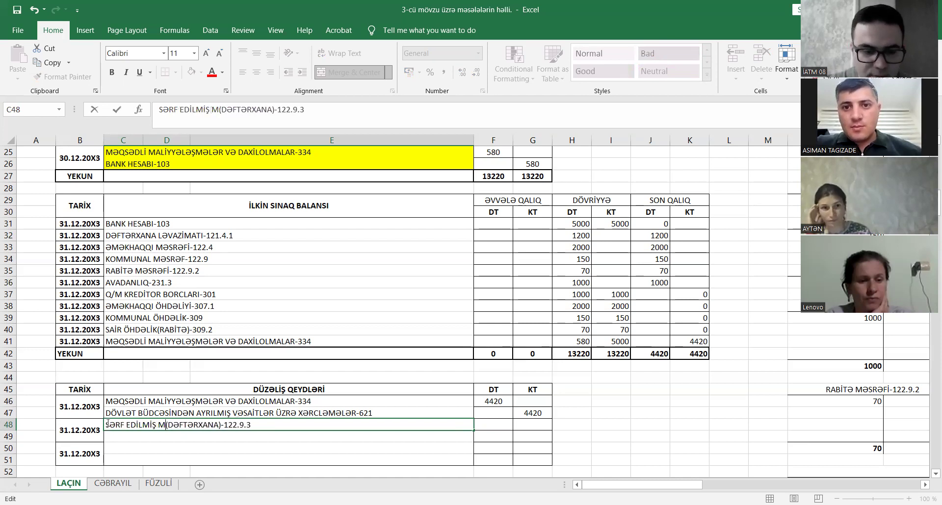
type("RİALLAR")
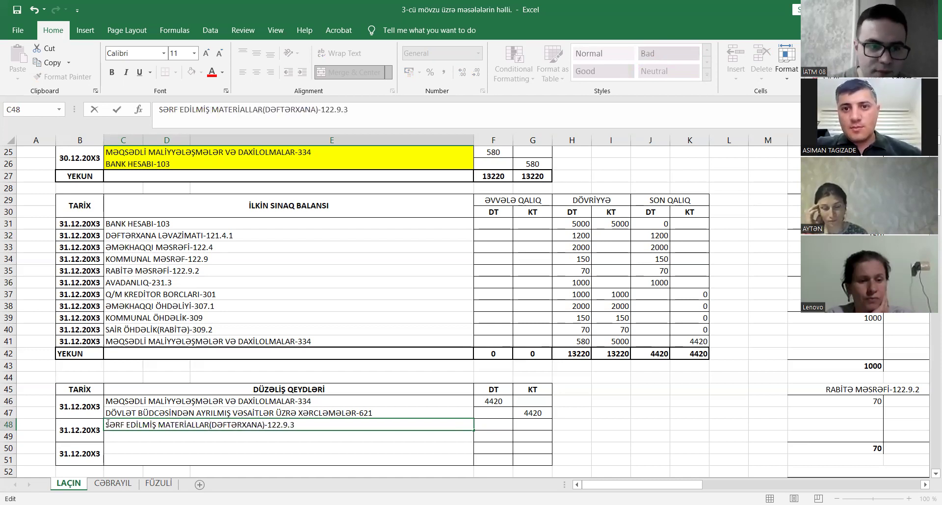
Step: Change the account code of SƏRF EDİLMİŞ MATERİALLAR(DƏFTƏRXANA) in the second adjusting entry to 122.1
left_click(300, 424)
key("BackSpace")
key("BackSpace")
key("BackSpace")
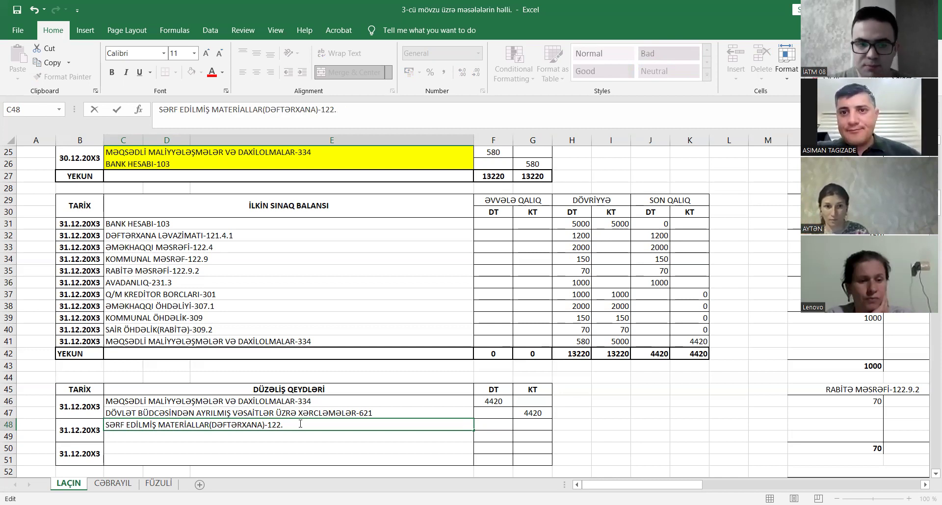
type("1")
Step: Record a debit of 360 and a matching credit of 360 for the second adjusting entry
key("Tab")
type("360")
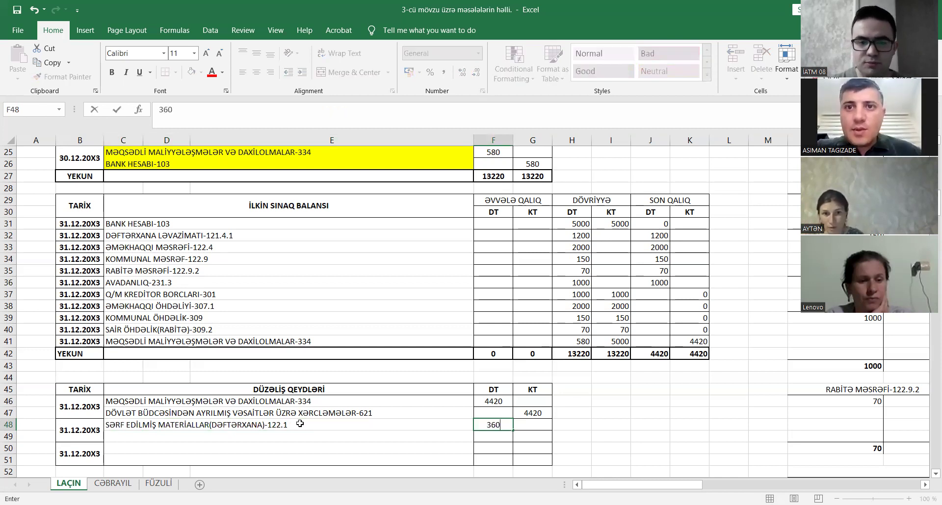
key("Return")
key("Right")
type("360")
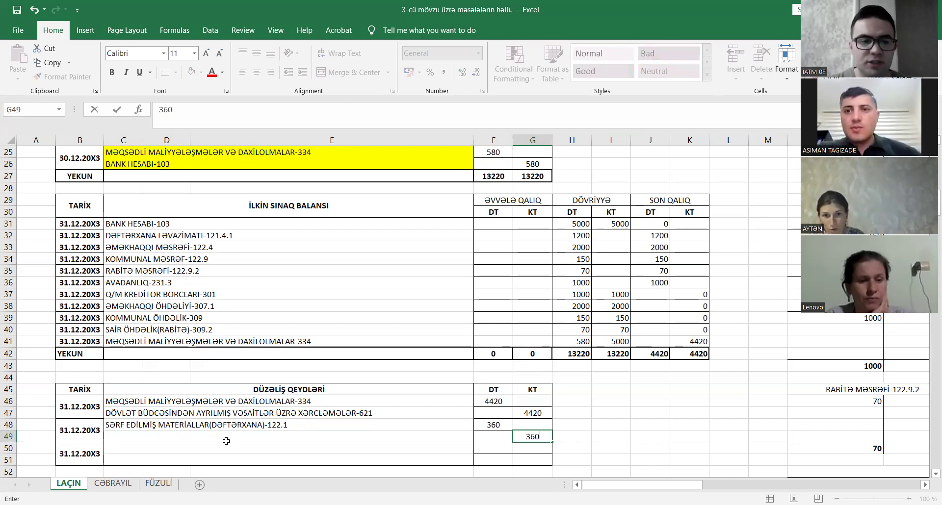
Step: Copy DƏFTƏRXANA LƏVAZİMATI-121.4.1 from the initial trial balance in as the credited account of the second adjusting entry
left_click(347, 436)
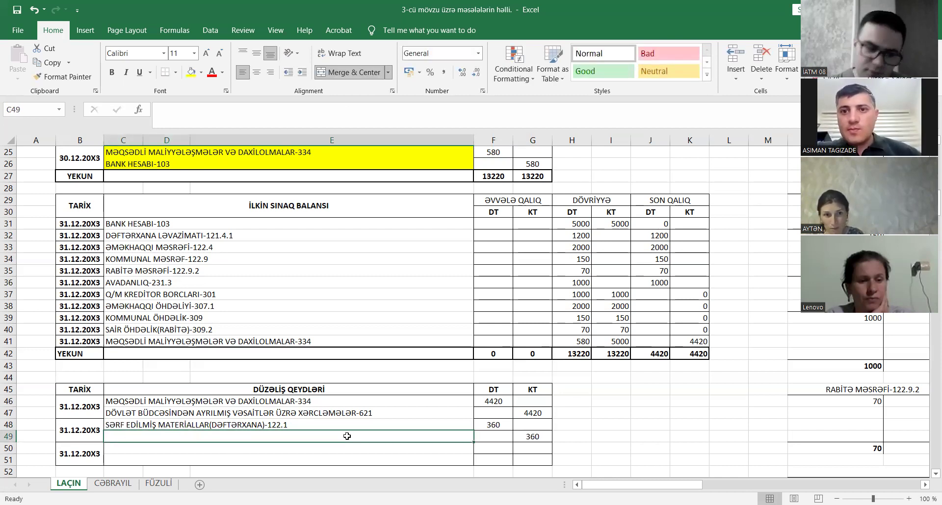
type("DƏF")
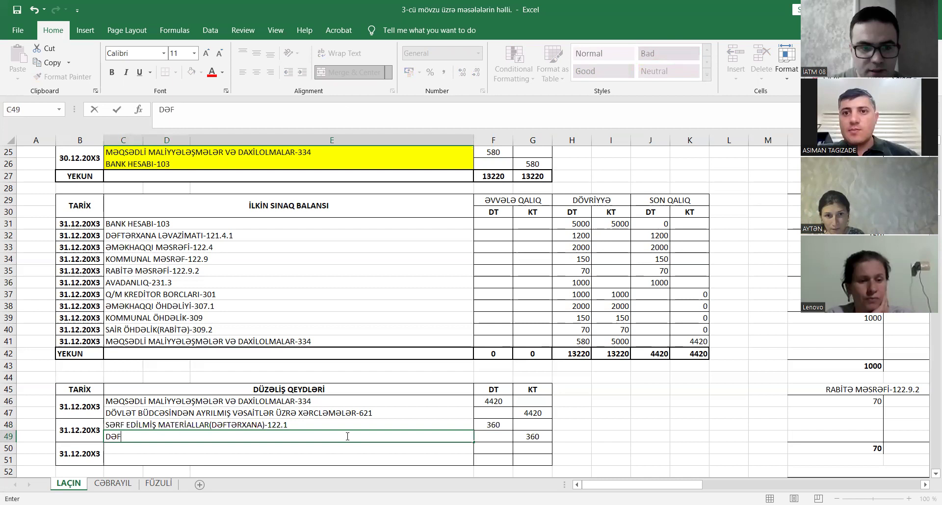
left_click(180, 237)
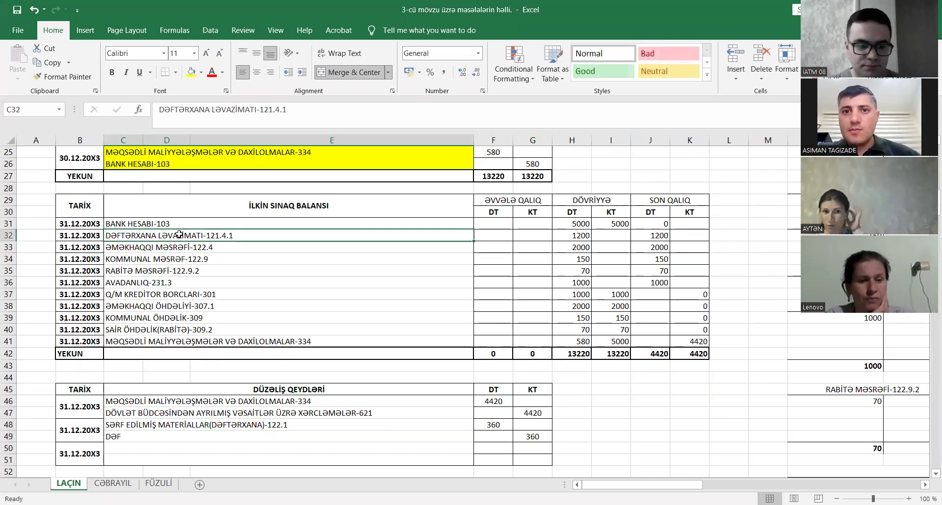
key("ctrl+c")
left_click(160, 434)
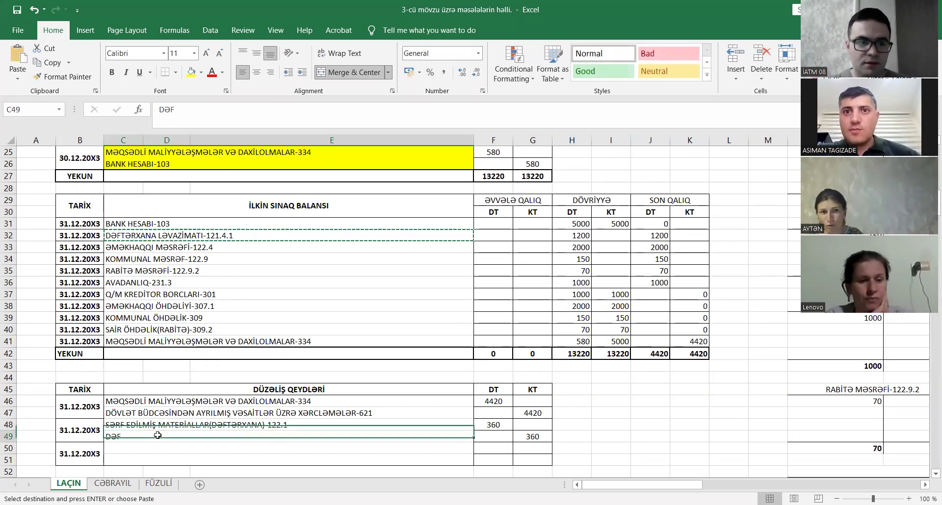
key("ctrl+v")
Step: Check the AVADANLIQ-231.3 row and its debit turnover in the initial trial balance
left_click(299, 460)
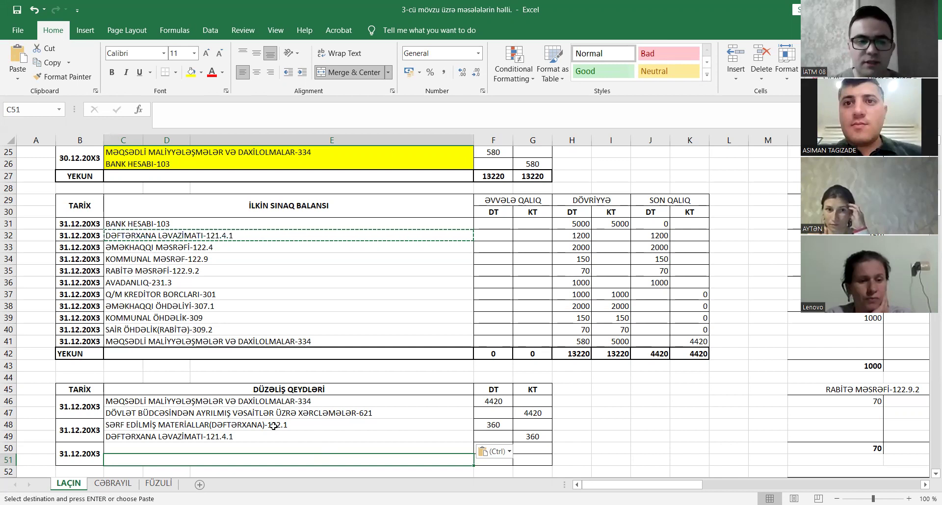
scroll(274, 427, "down", 1)
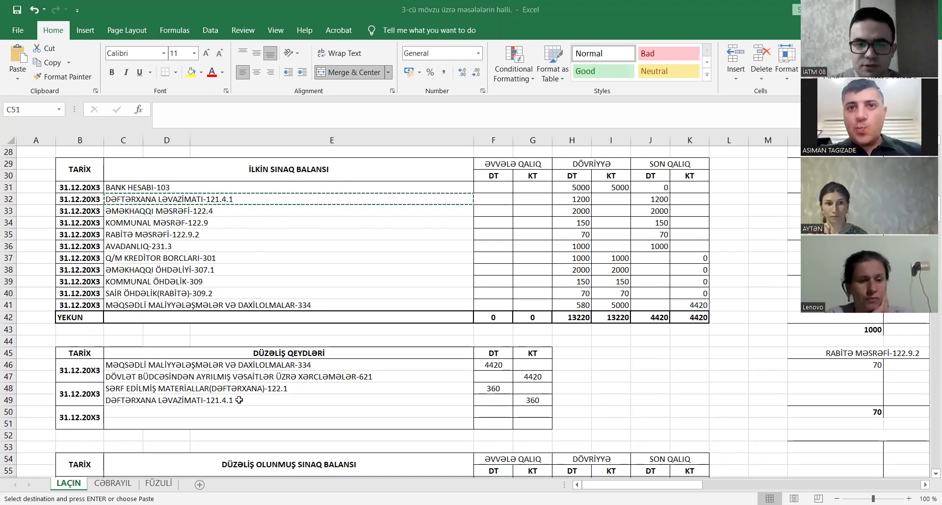
key("ctrl+v")
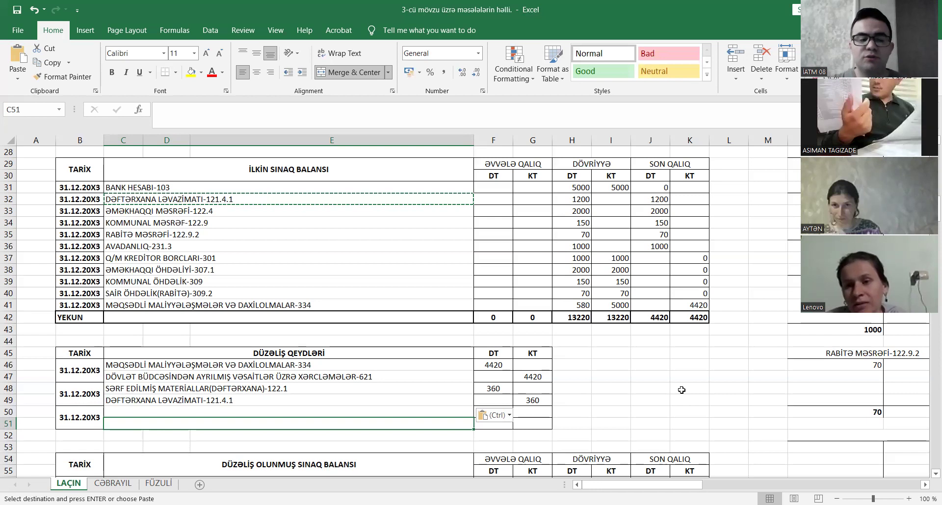
left_click(270, 408)
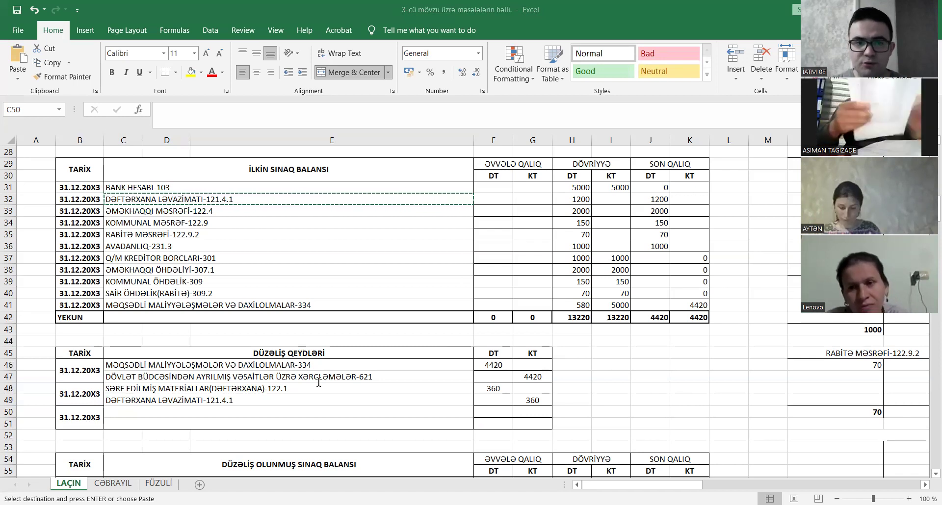
key("ctrl+v")
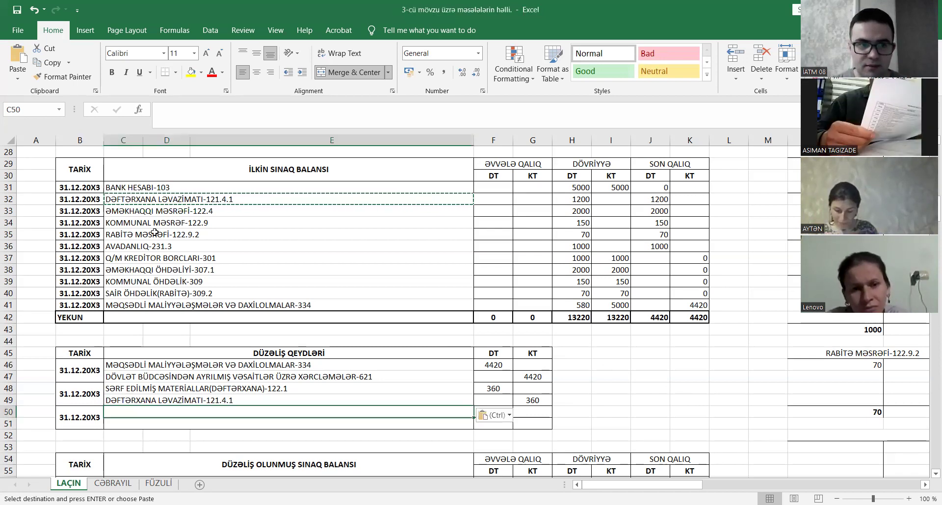
left_click(147, 246)
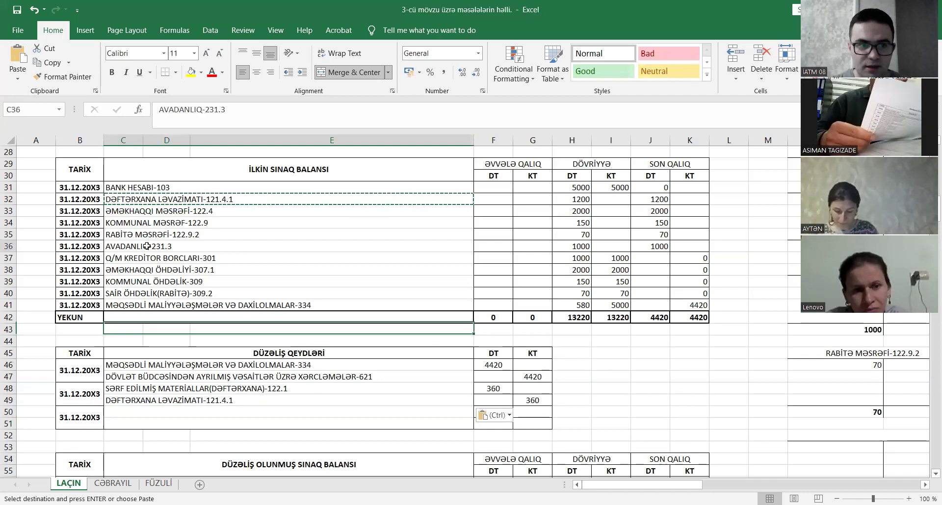
left_click(563, 246)
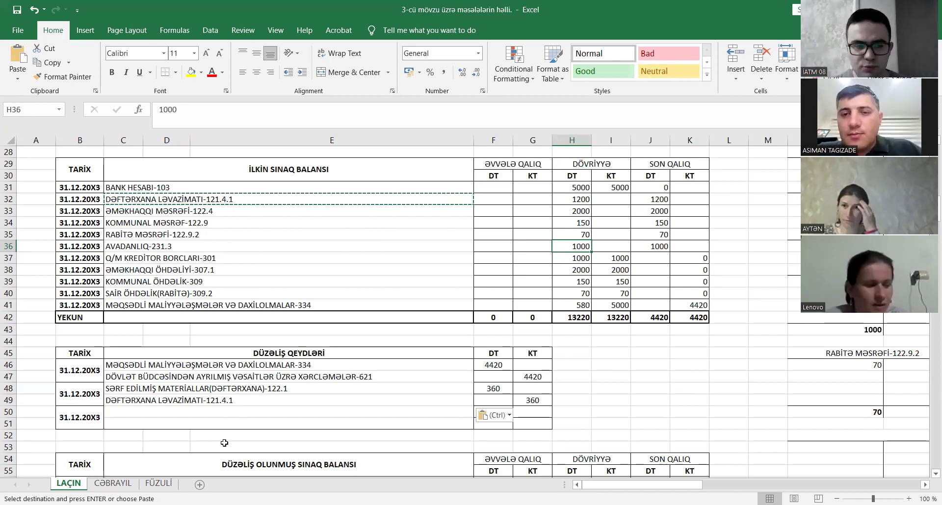
Step: Enter AMORTİZASİYA MƏSRƏFİ-122.5 as the first account of the third adjusting entry with a debit of 111
left_click(430, 411)
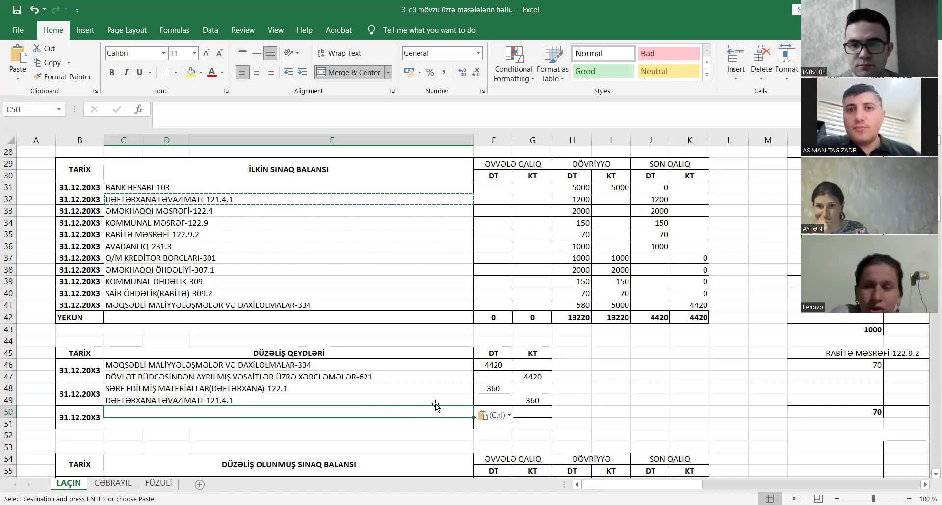
type("AMORTİZASİ")
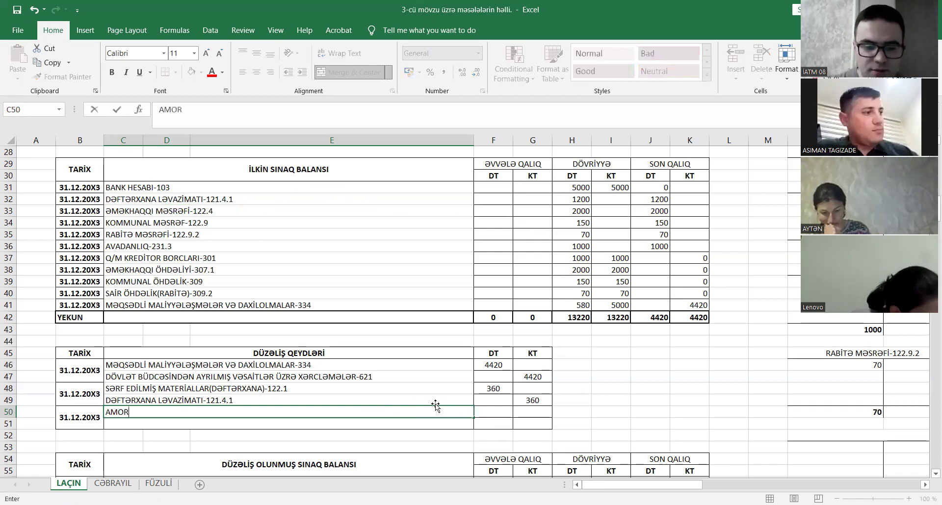
type("M")
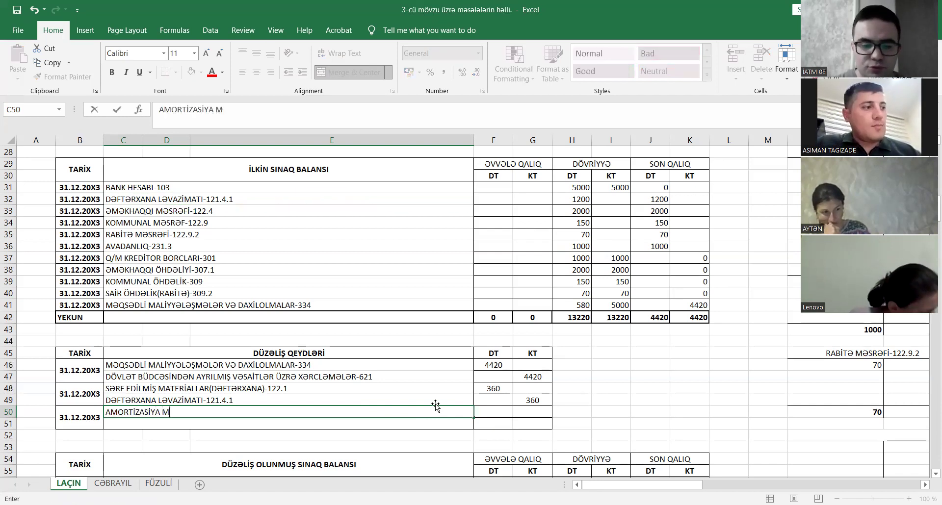
type("əSRƏFİ")
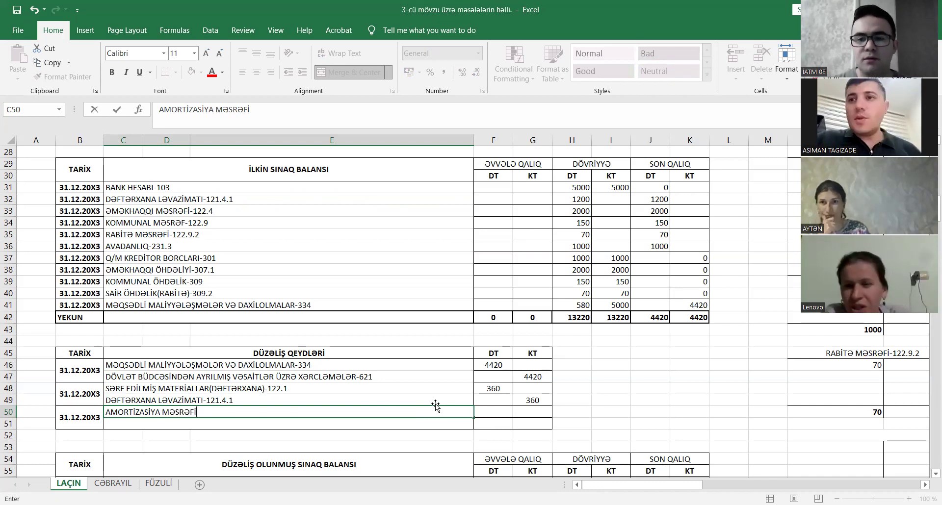
type("-122.5")
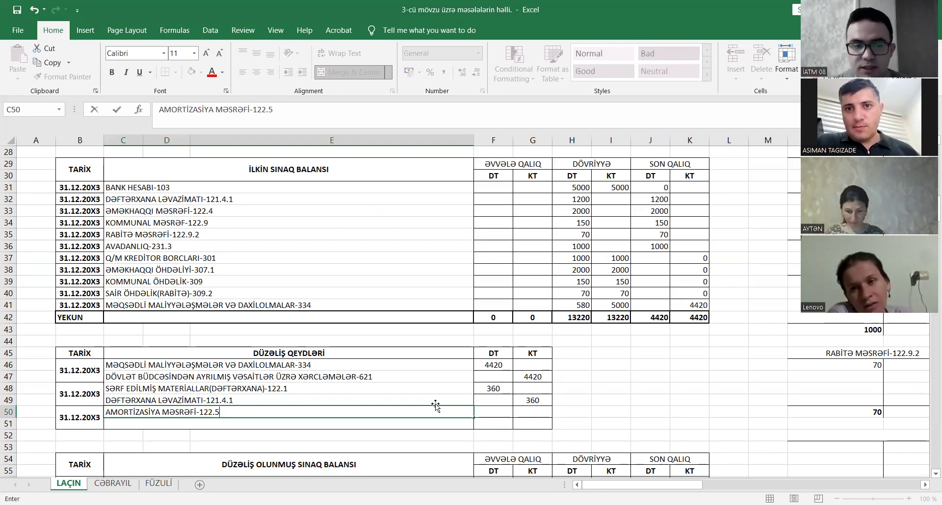
key("Tab")
type("111")
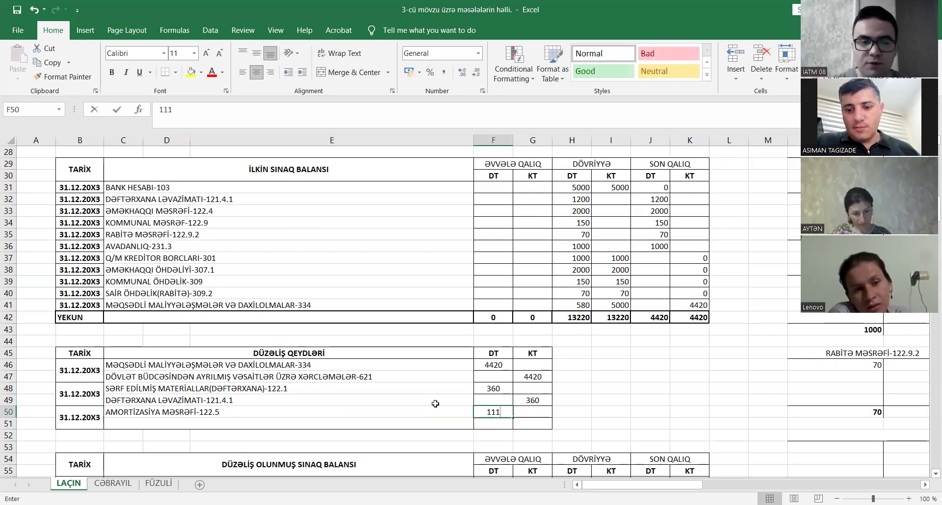
key("Return")
Step: Enter YIĞILMIŞ AMORTİZASİYA-232 as the second account of the third adjusting entry
type("YIĞILMIŞ AMORTİZAİSYA")
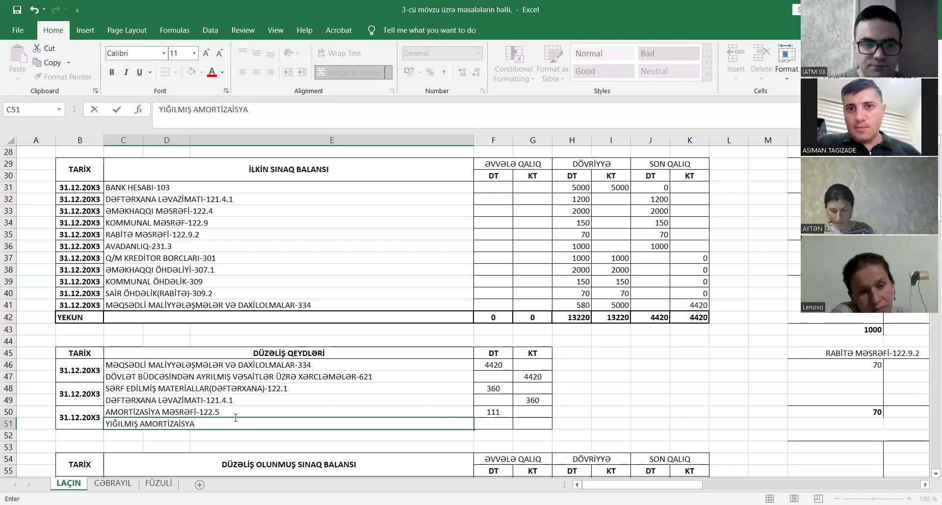
key("BackSpace")
key("BackSpace")
key("BackSpace")
key("BackSpace")
type("S")
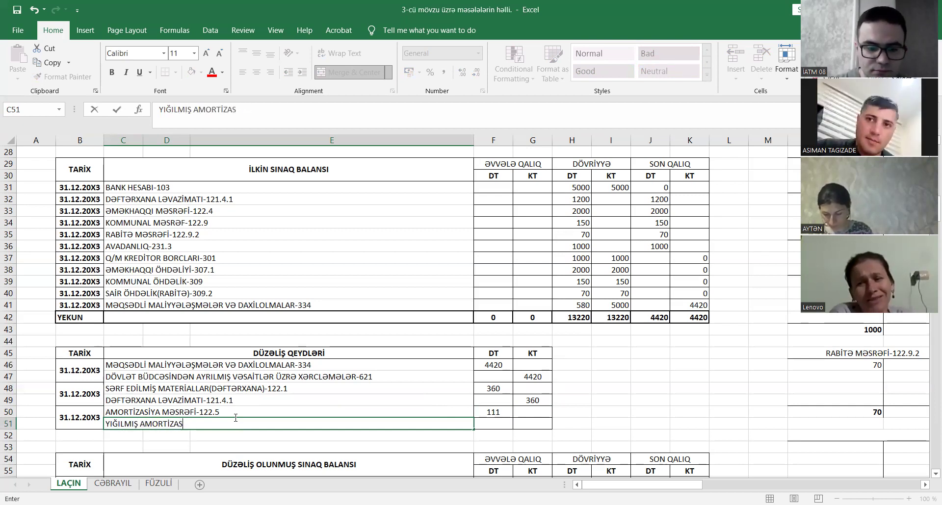
type("İYA-")
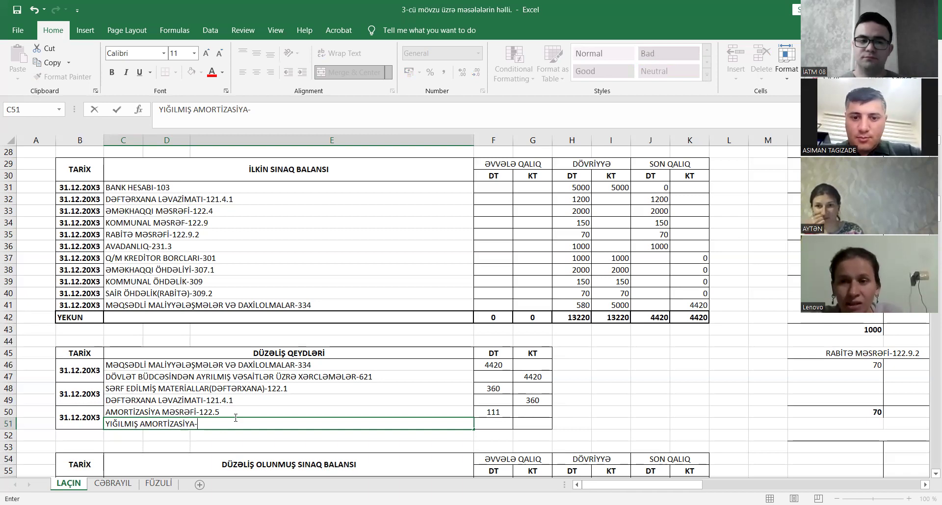
type("232")
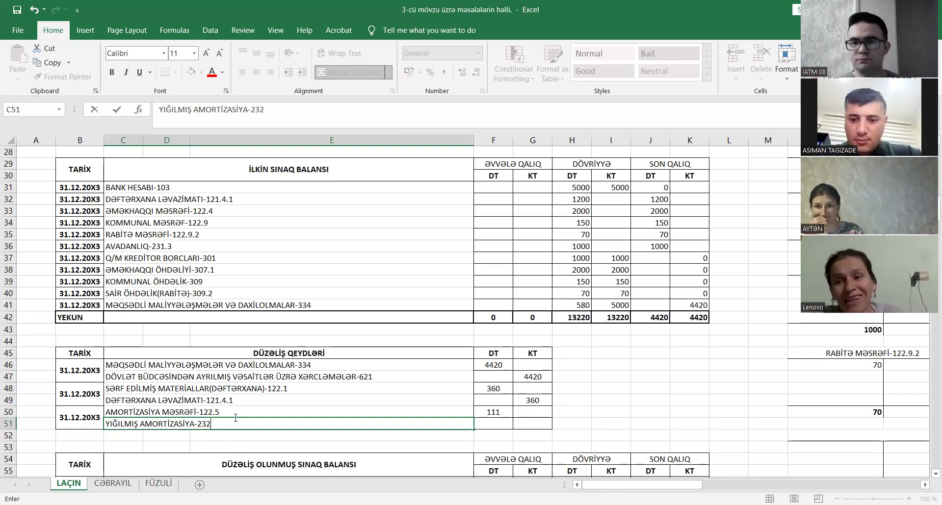
Step: Record a credit of 111 for account 232 in the third adjusting entry
left_click(553, 423)
left_click(549, 423)
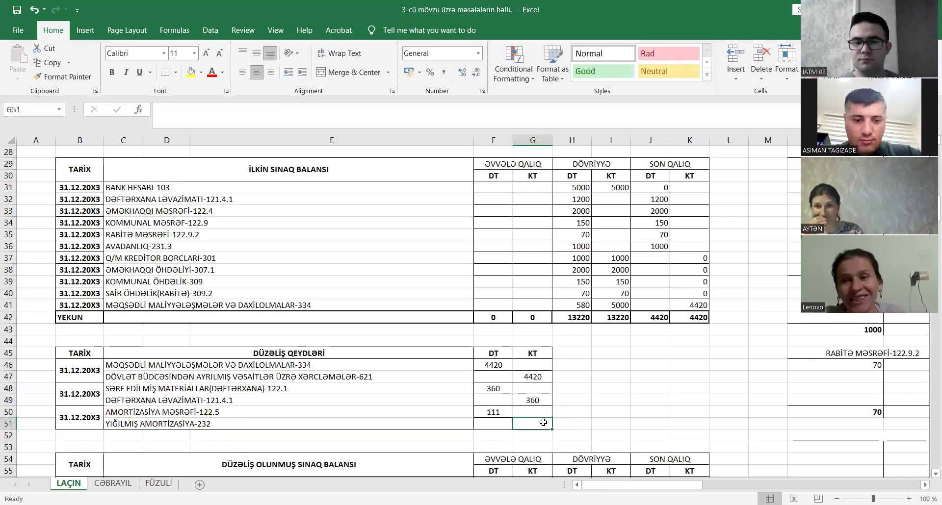
type("111")
key("Return")
left_click(621, 390)
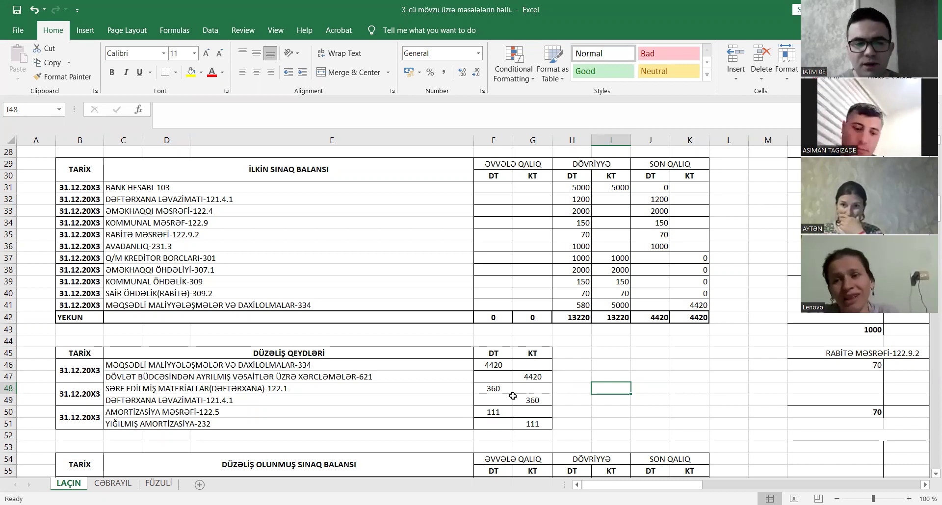
Step: Review the accounts and the debit and credit amounts of the third adjusting entry
left_click(384, 413)
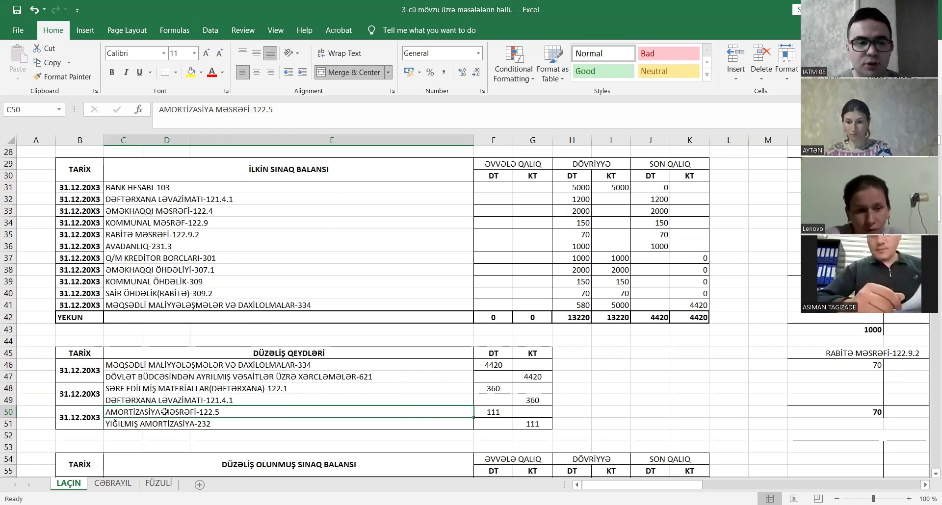
left_click(492, 412)
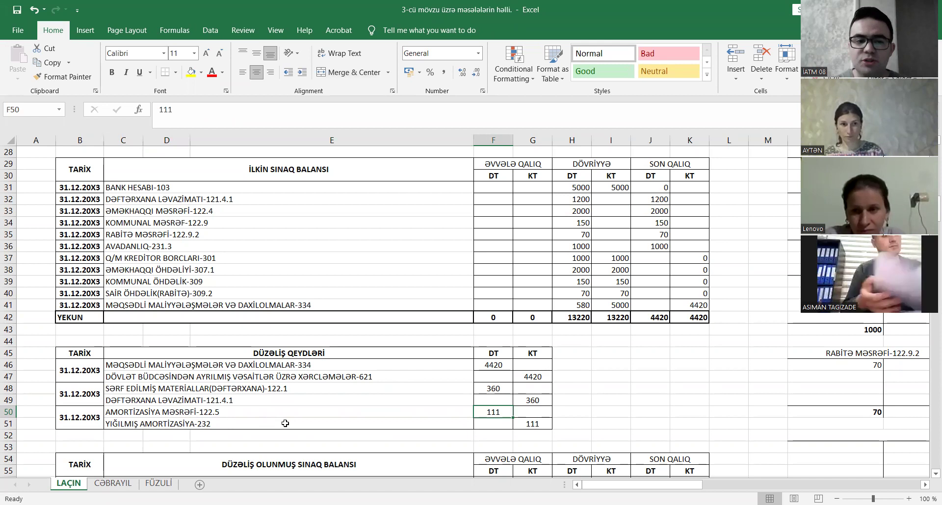
left_click(333, 424)
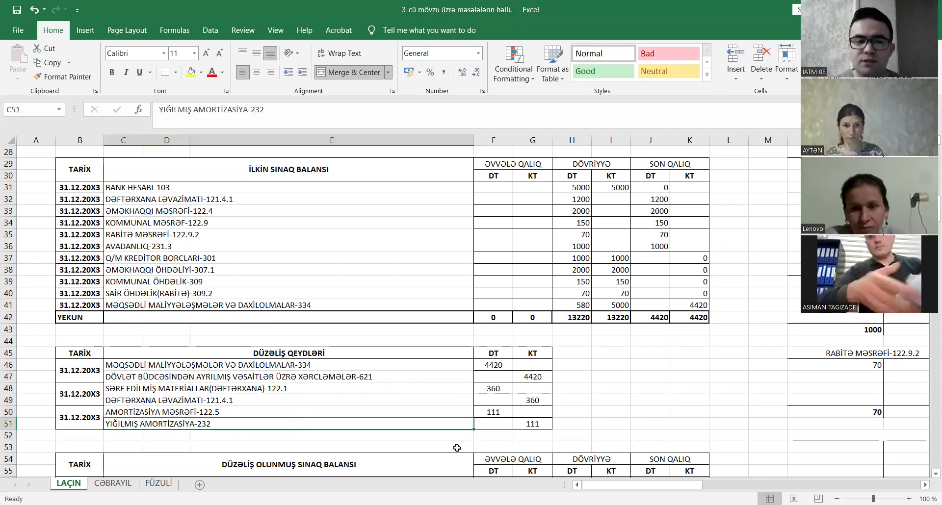
left_click(537, 424)
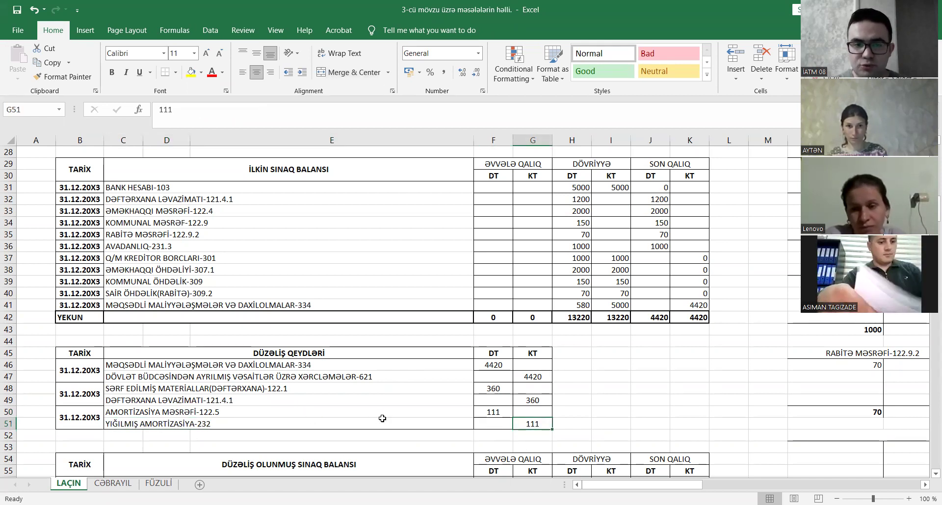
Step: Post a debit of 4420 to the MƏQSƏDLİ MALİYYƏLƏŞMƏLƏR VƏ DAXİLOLMALAR-334 T-account and check its closing balance
left_click(254, 370)
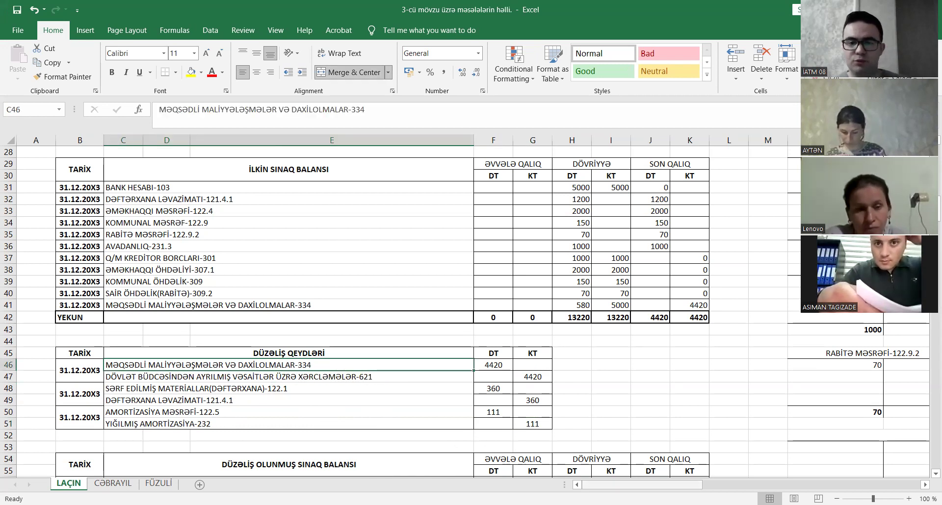
left_click_drag(668, 488, 729, 479)
scroll(553, 208, "up", 9)
left_click(552, 214)
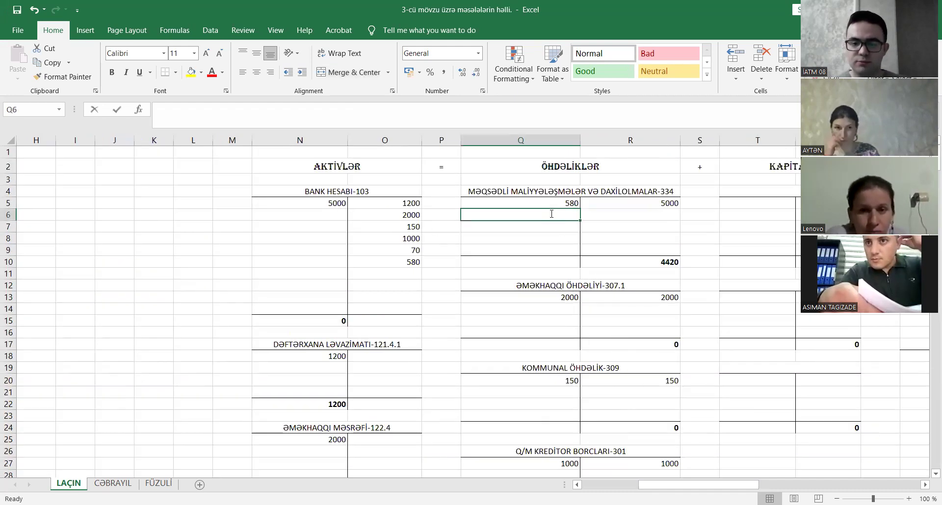
type("4420")
key("Return")
left_click(663, 263)
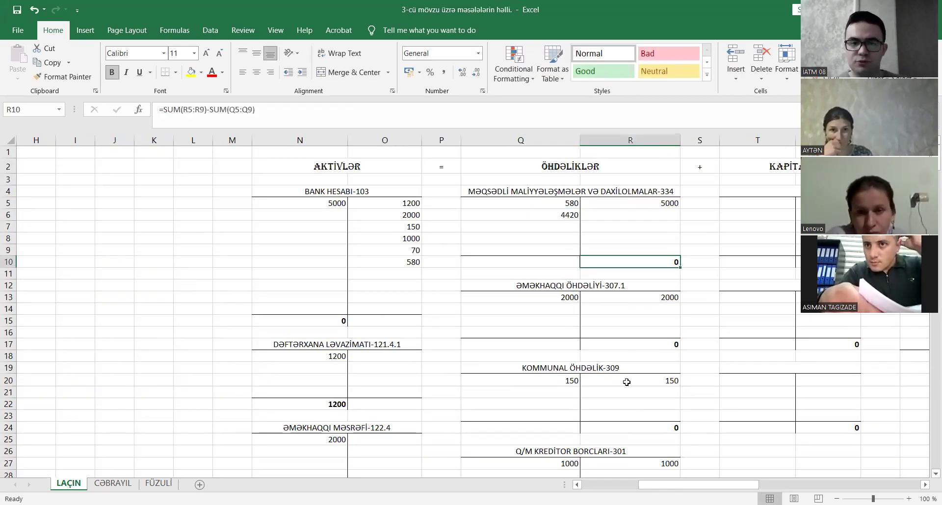
Step: Copy the account name DÖVLƏT BÜDCƏSİNDƏN AYRILMIŞ VƏSAİTLƏR ÜZRƏ XƏRCLƏMƏLƏR-621 from the first adjusting entry
scroll(627, 382, "down", 3)
left_click_drag(748, 490, 643, 474)
scroll(448, 391, "down", 5)
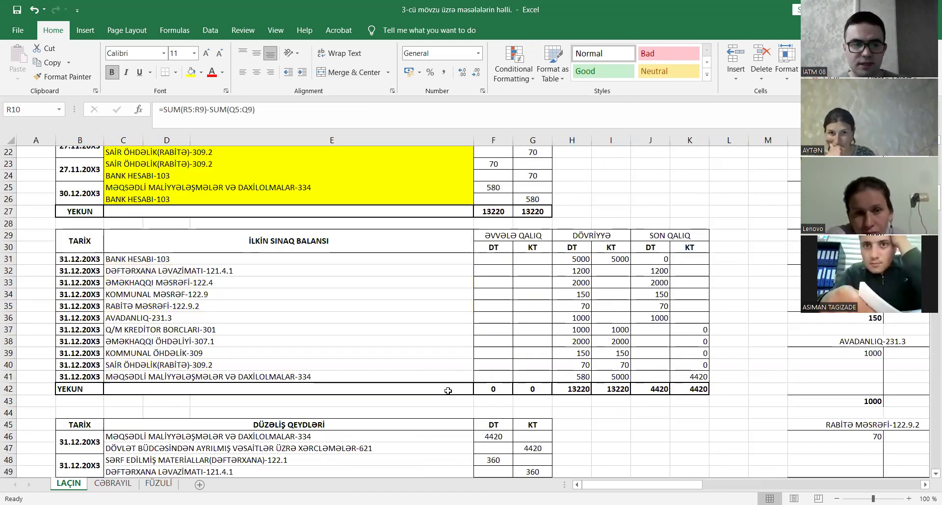
left_click(231, 416)
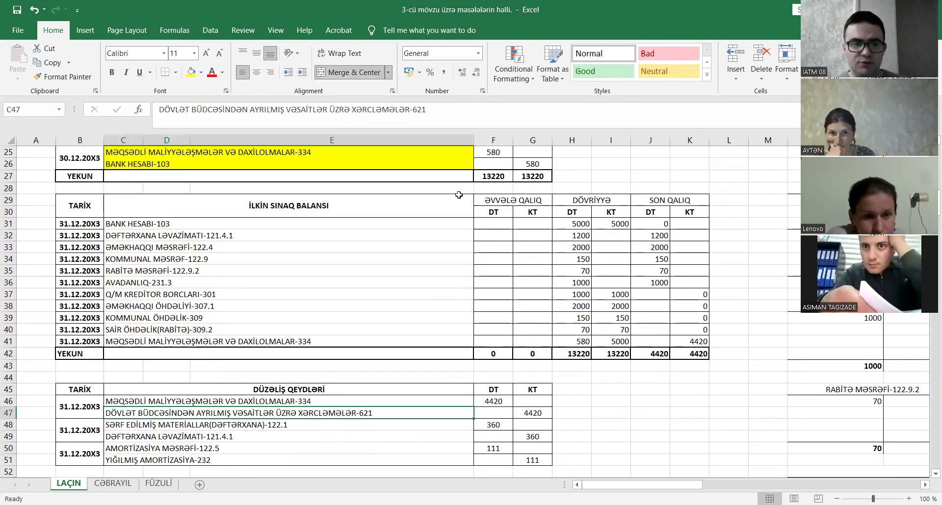
left_click_drag(448, 110, 5, 109)
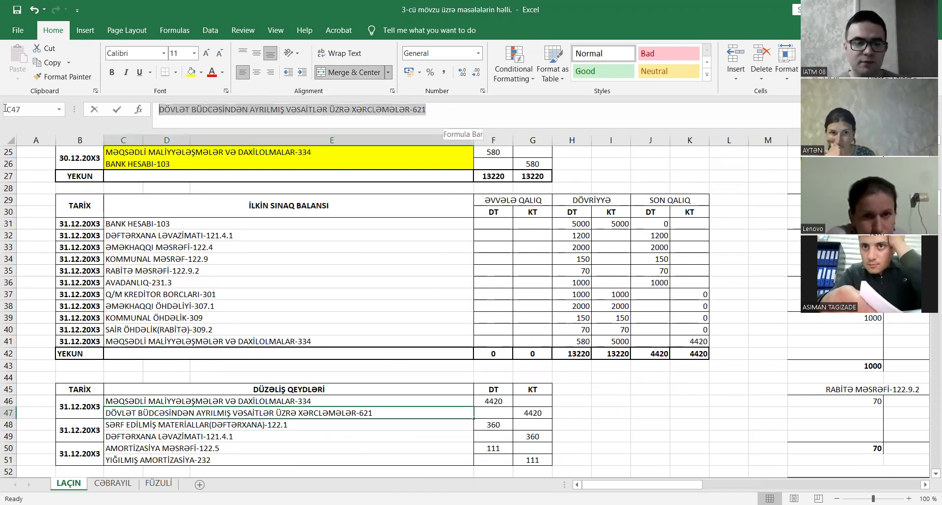
left_click(650, 436)
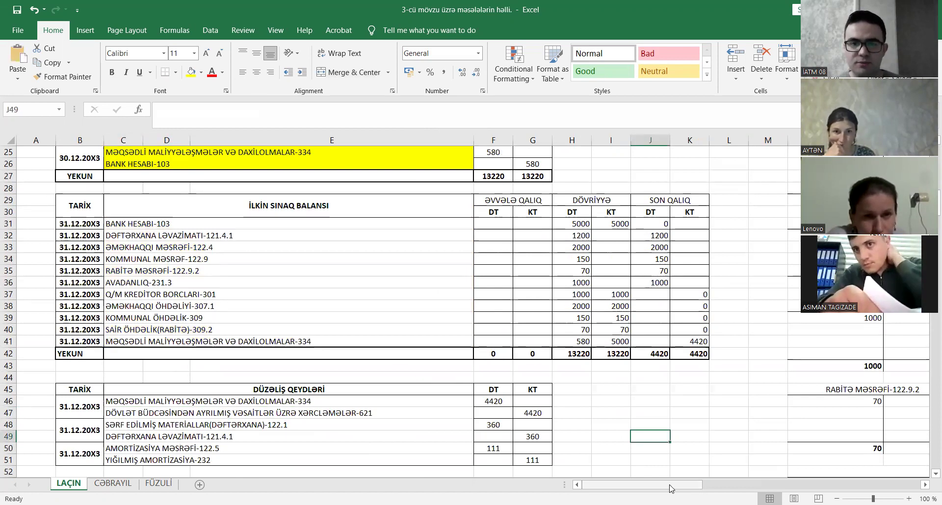
Step: Paste the copied account 621 name as the title of the first T-account under GƏLİR
left_click_drag(671, 484, 817, 480)
scroll(646, 389, "up", 8)
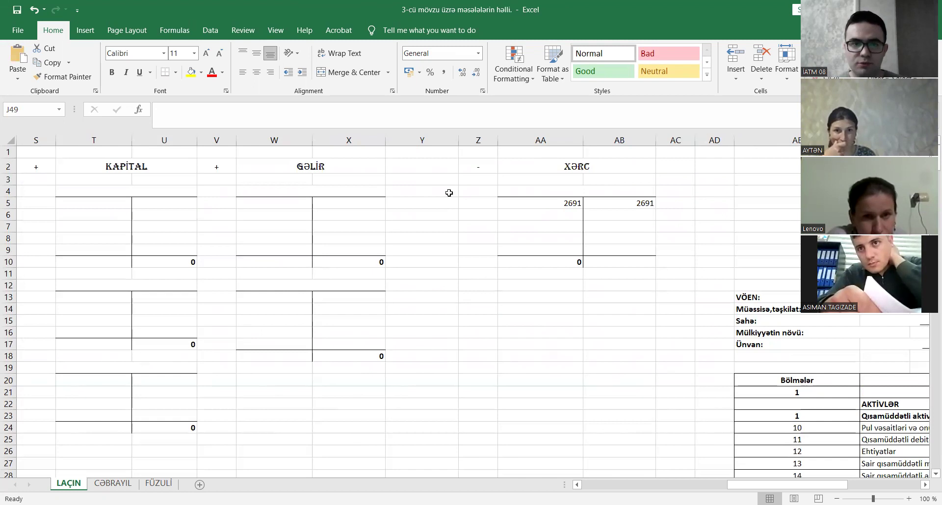
left_click(324, 190)
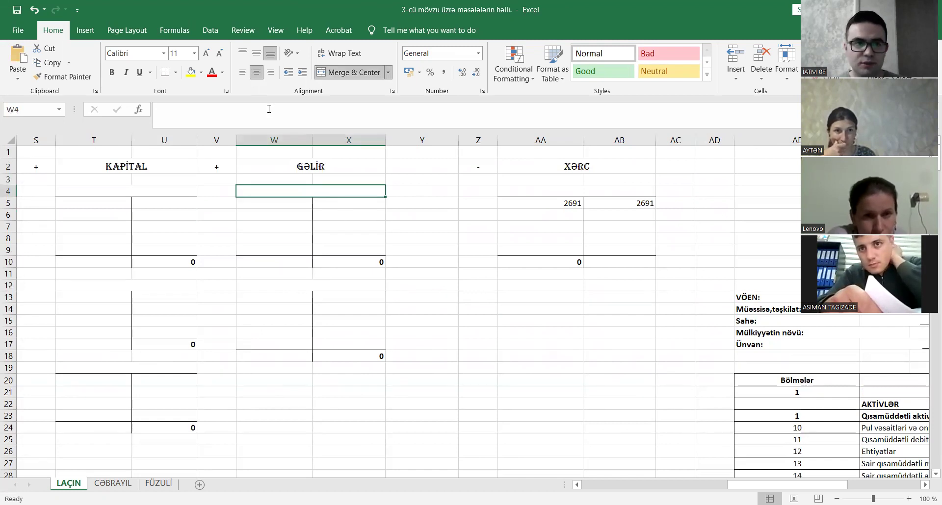
left_click(269, 109)
key("ctrl+v")
left_click_drag(478, 344, 540, 343)
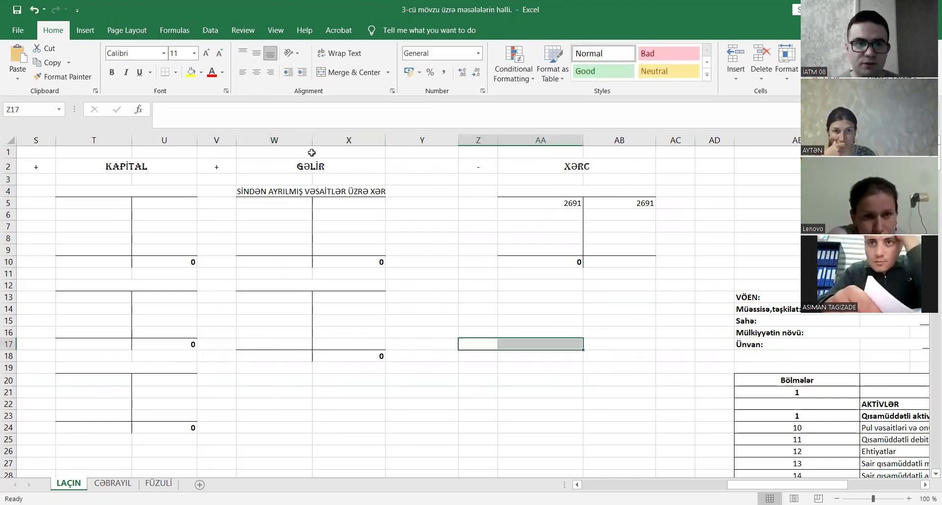
Step: Widen columns W and X so the full account 621 title fits above its T-account
left_click_drag(312, 140, 342, 139)
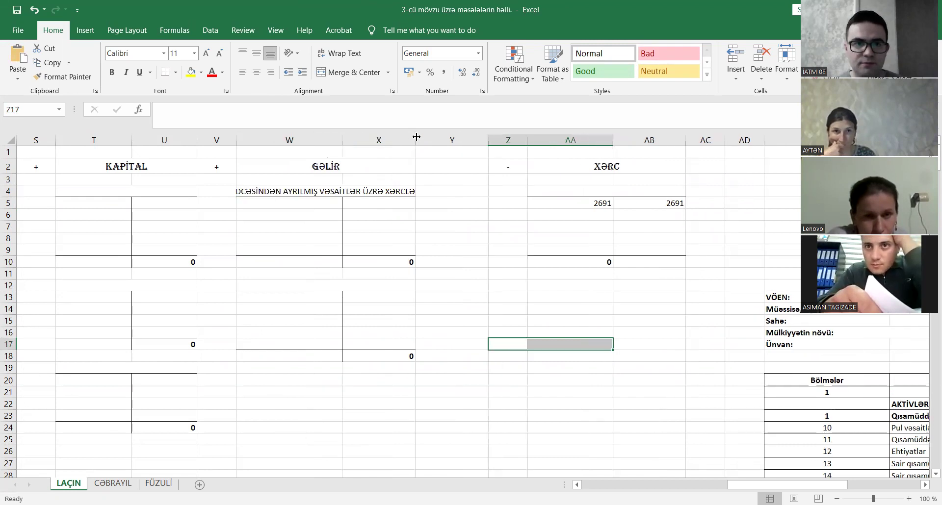
left_click_drag(415, 140, 462, 140)
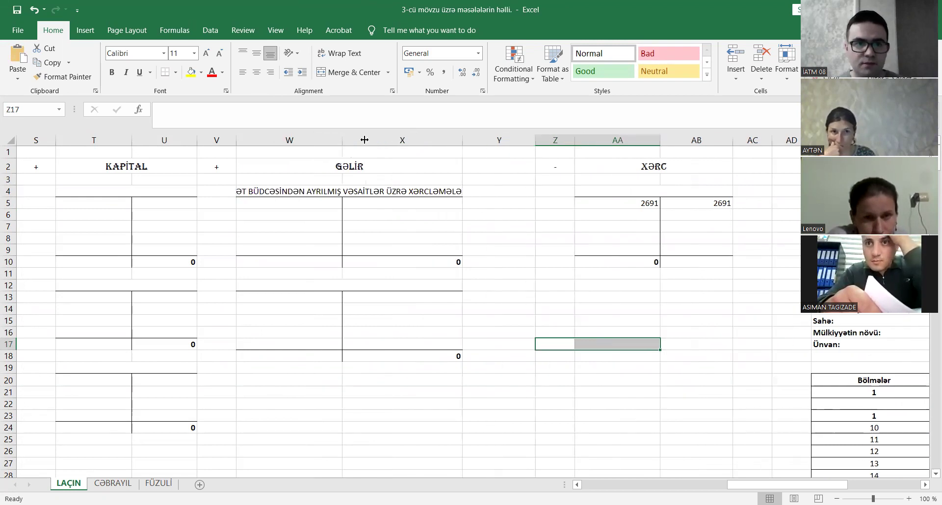
left_click_drag(342, 140, 398, 140)
Step: Post a credit of 4420 to the account 621 T-account under GƏLİR
left_click(459, 201)
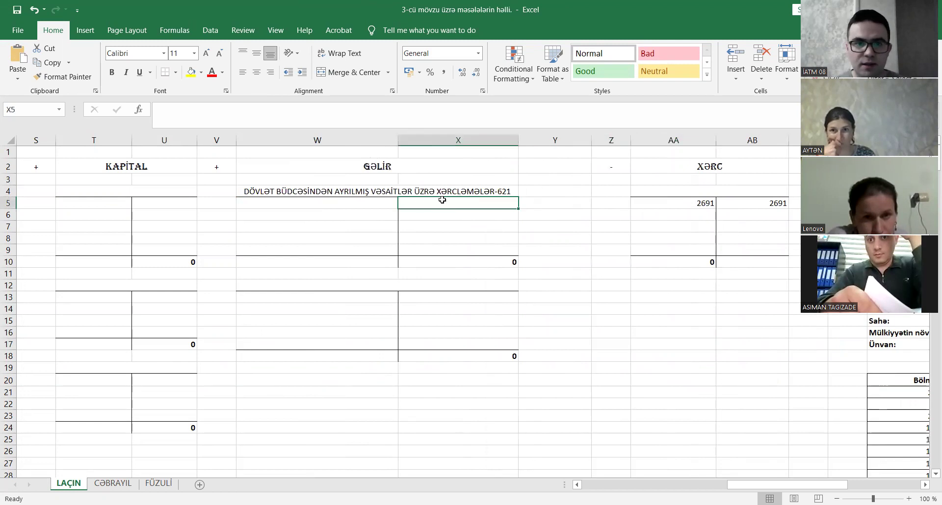
type("4420")
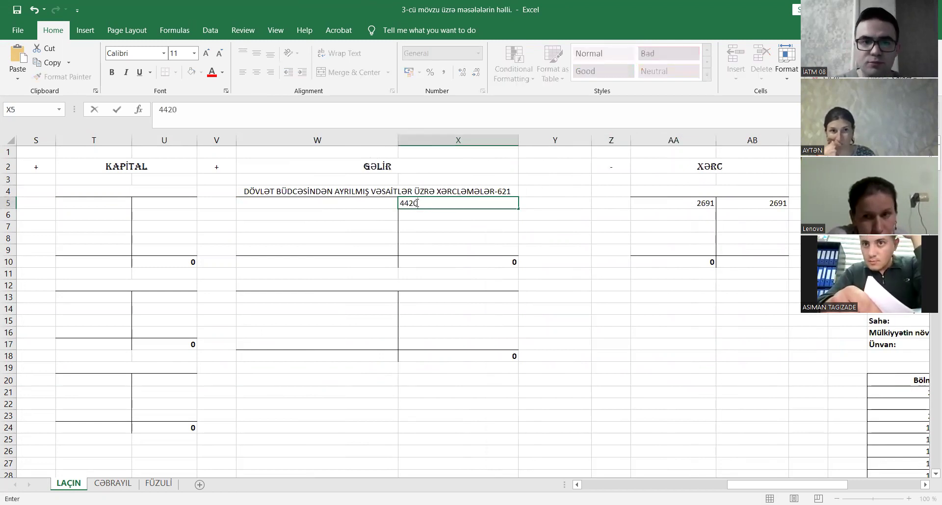
Step: Post 4420 on the credit side of the DÖVLƏT BÜDCƏSİNDƏN AYRILMIŞ VƏSAİTLƏR ÜZRƏ XƏRCLƏMƏLƏR-621 account
key("Return")
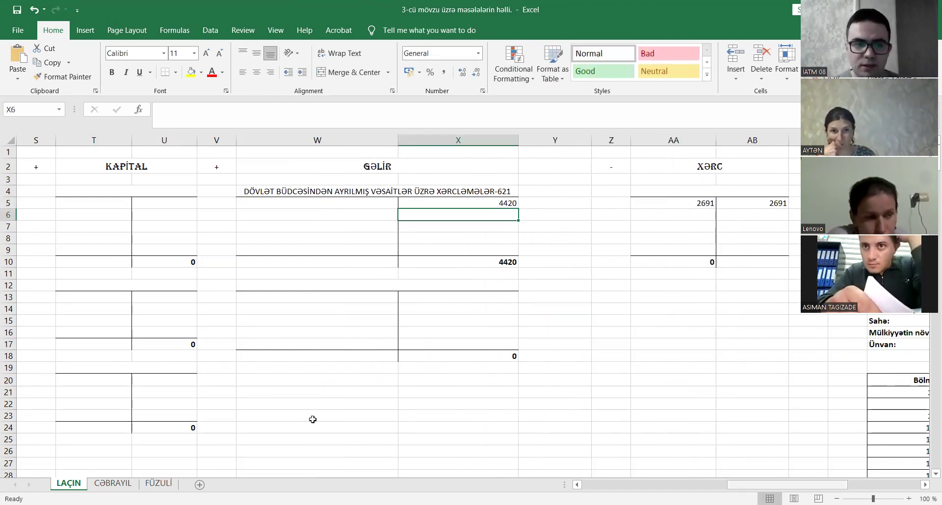
scroll(312, 424, "down", 10)
scroll(313, 423, "left", 6)
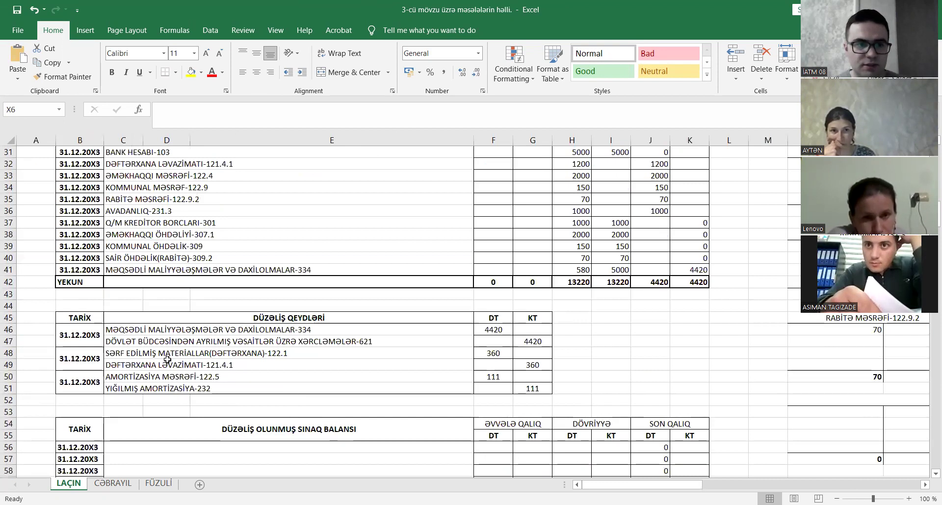
left_click(264, 354)
key("ctrl+c")
scroll(467, 383, "down", 3)
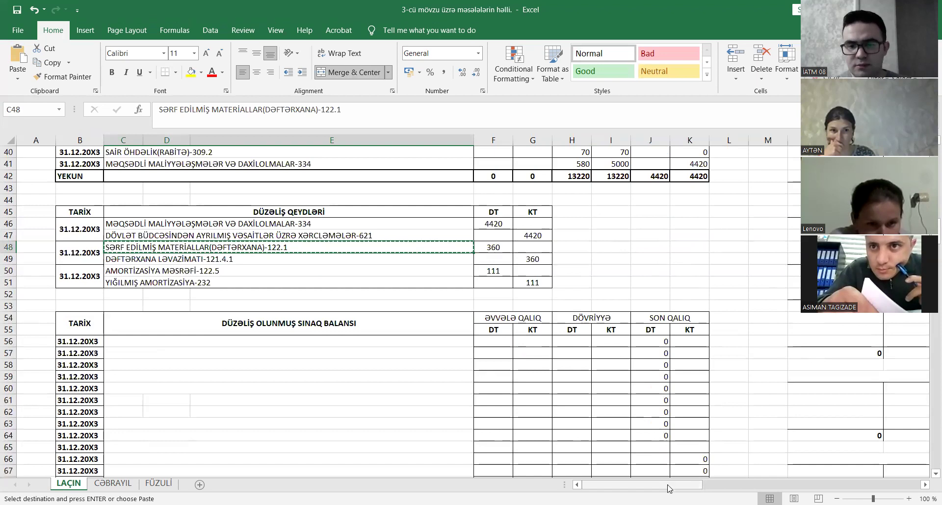
left_click_drag(672, 484, 706, 484)
scroll(491, 294, "up", 3)
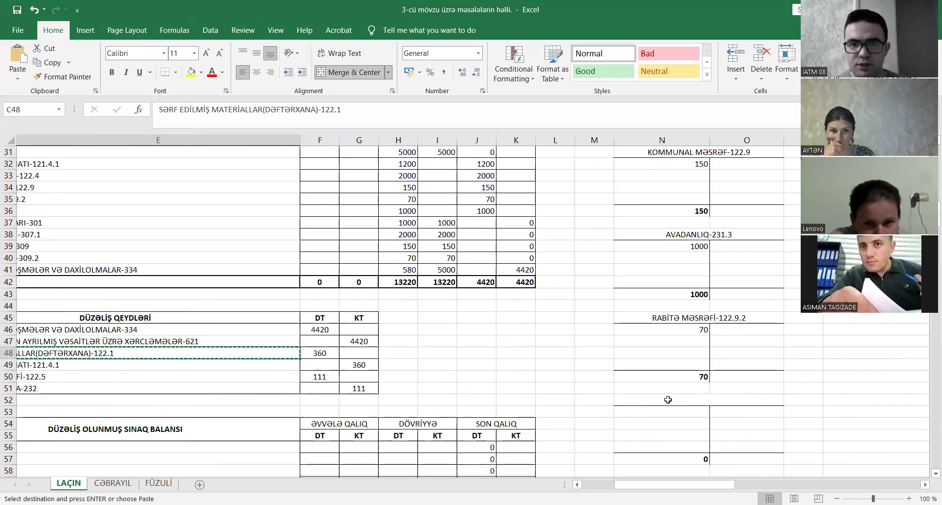
left_click(698, 400)
key("F2")
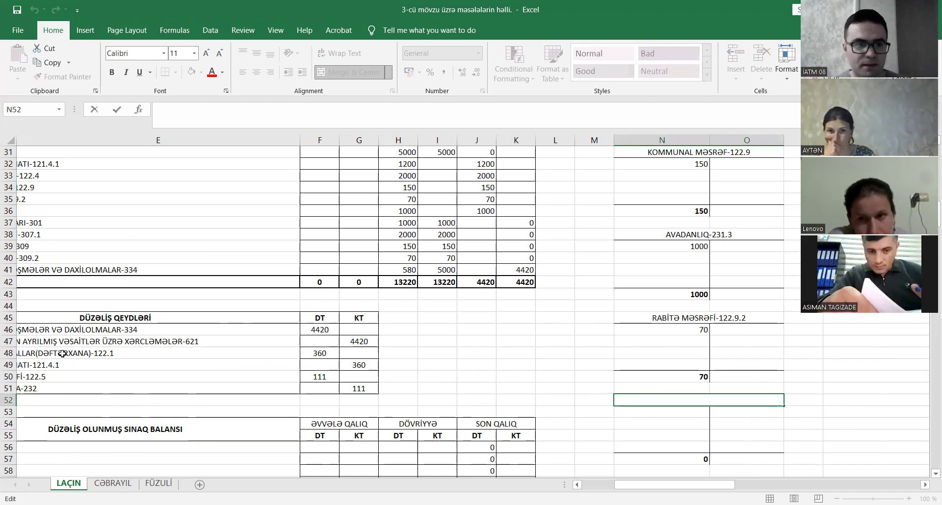
Step: Title the empty T-account at N52 "SƏRF EDİLMİŞ MATERİALLAR(DƏFTƏRXANA)-122.1" by copying the account name from the adjusting entries
left_click(63, 353)
left_click_drag(342, 110, 100, 103)
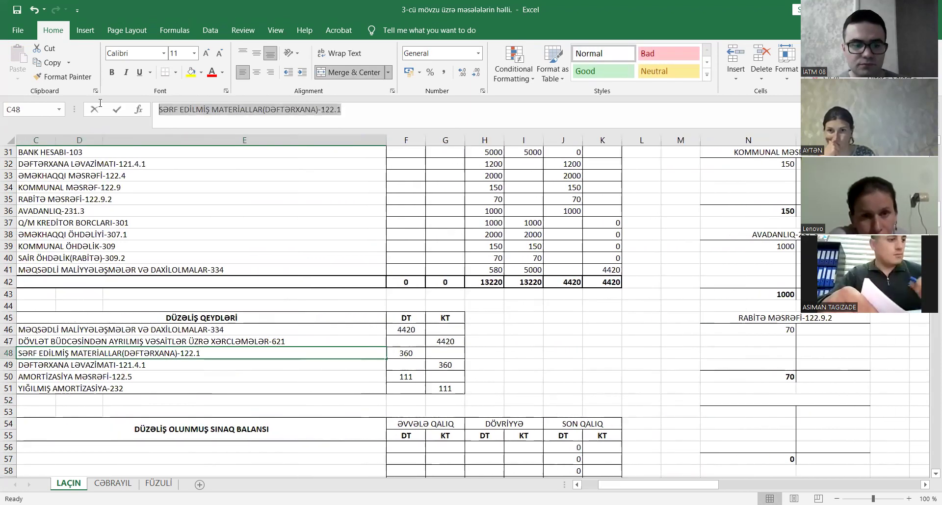
left_click(733, 401)
left_click(299, 116)
key("ctrl+v")
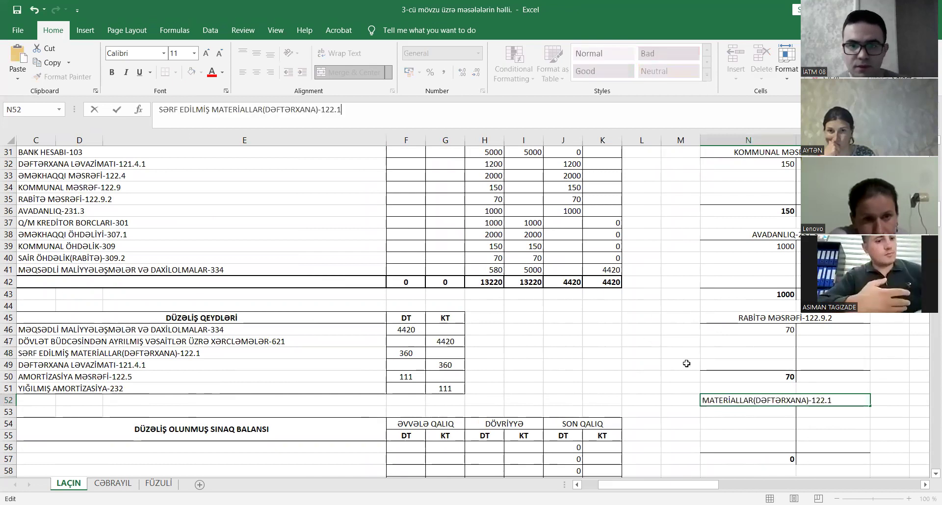
left_click(735, 448)
Step: Post 360 on the debit side of the SƏRF EDİLMİŞ MATERİALLAR(DƏFTƏRXANA)-122.1 account in N53
left_click(756, 411)
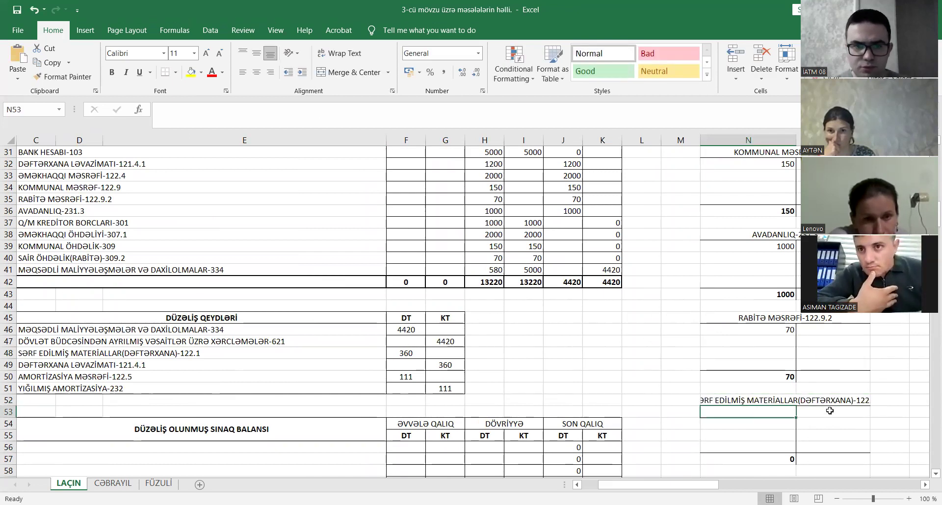
type("360")
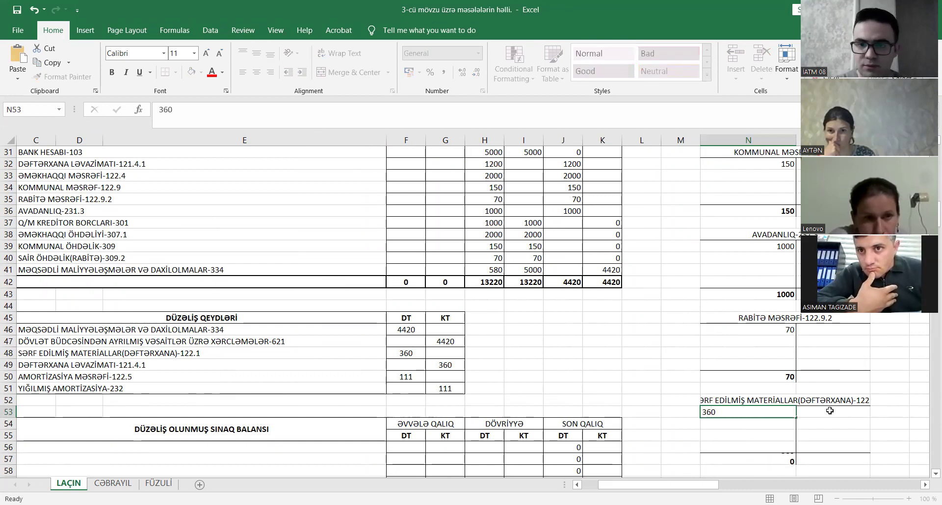
left_click(829, 411)
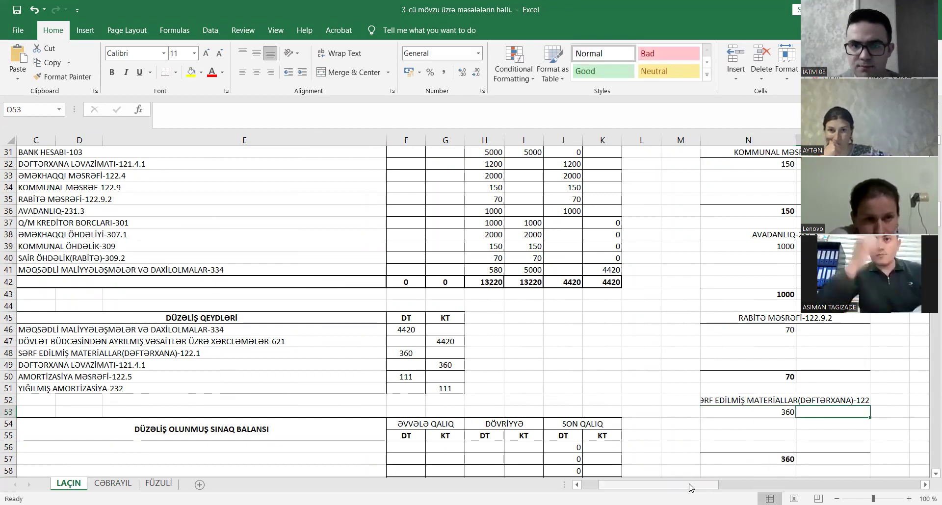
Step: Widen columns N and O so the full title of the 122.1 account fits
scroll(658, 485, "right", 5)
left_click_drag(228, 135, 249, 136)
left_click_drag(323, 136, 334, 136)
left_click(500, 411)
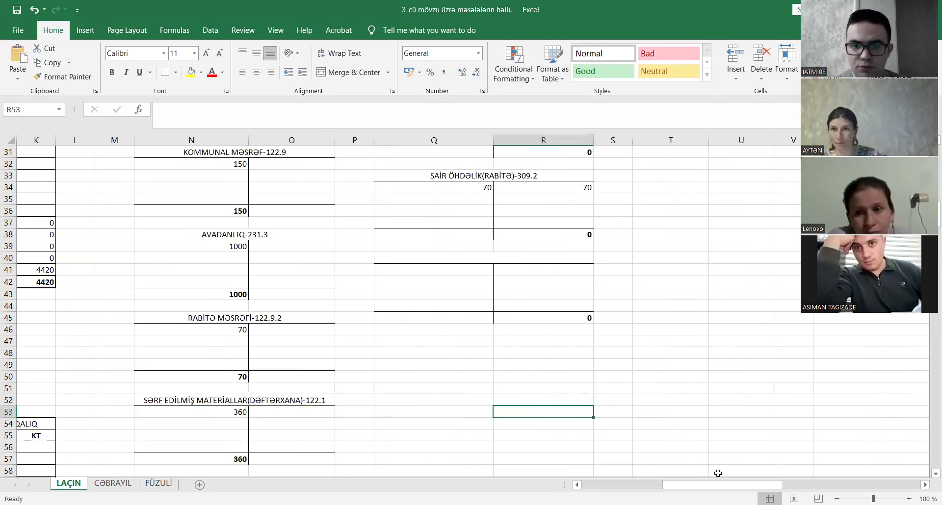
Step: Post 360 on the credit side of the DƏFTƏRXANA LƏVAZİMATI-121.4.1 account in O18
left_click(603, 483)
left_click_drag(659, 483, 721, 482)
scroll(260, 372, "up", 6)
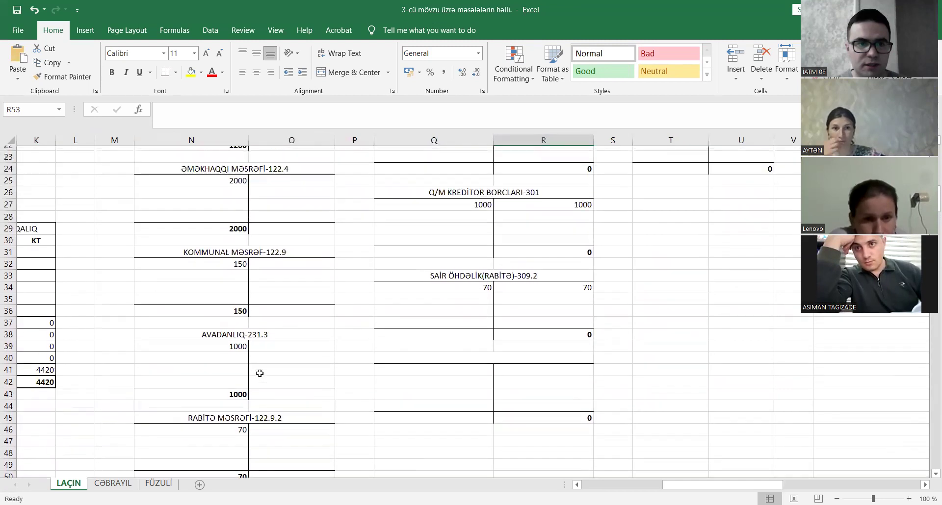
left_click(267, 211)
type("360")
key("Return")
Step: Copy the account name AMORTİZASİYA MƏSRƏFİ-122.5 from the adjusting entries as the title of the empty T-account at N59
left_click_drag(736, 485, 619, 483)
scroll(387, 422, "down", 4)
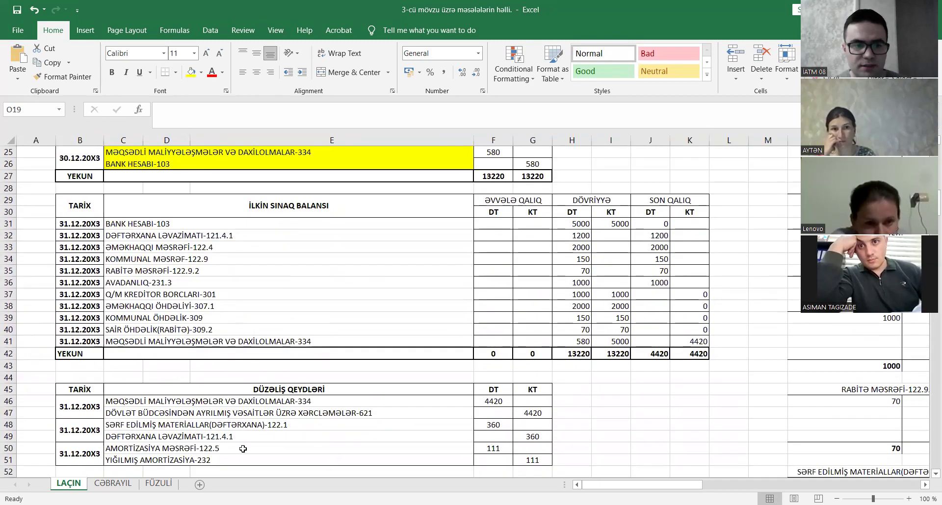
left_click(242, 449)
left_click_drag(282, 110, 93, 110)
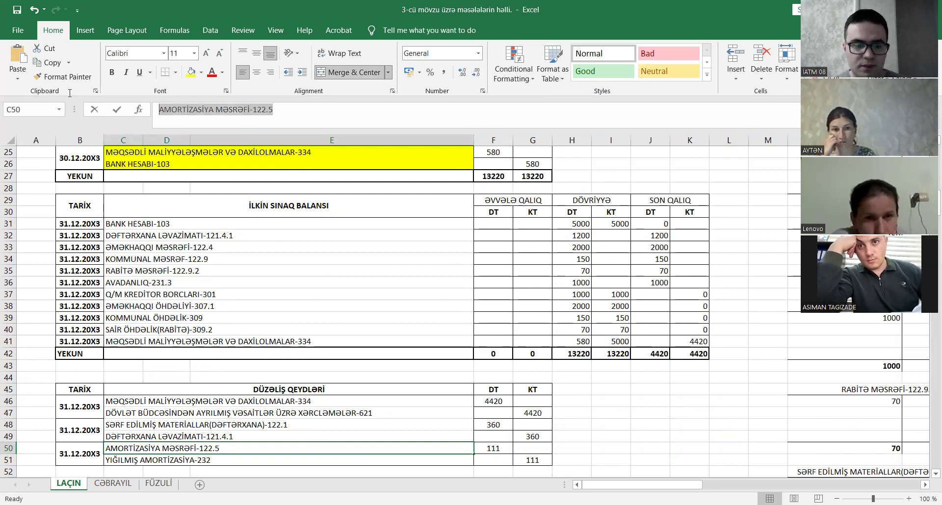
left_click(750, 460)
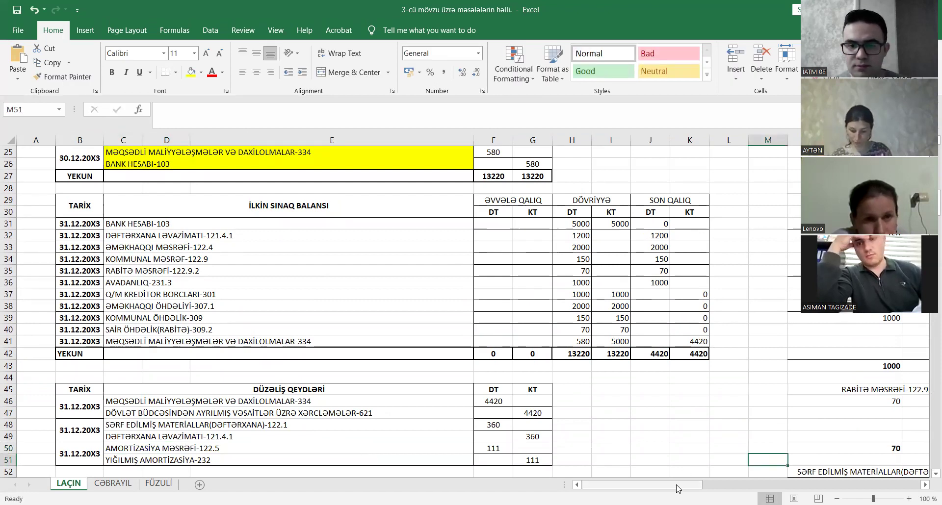
left_click_drag(682, 486, 731, 486)
scroll(353, 390, "down", 5)
left_click(360, 375)
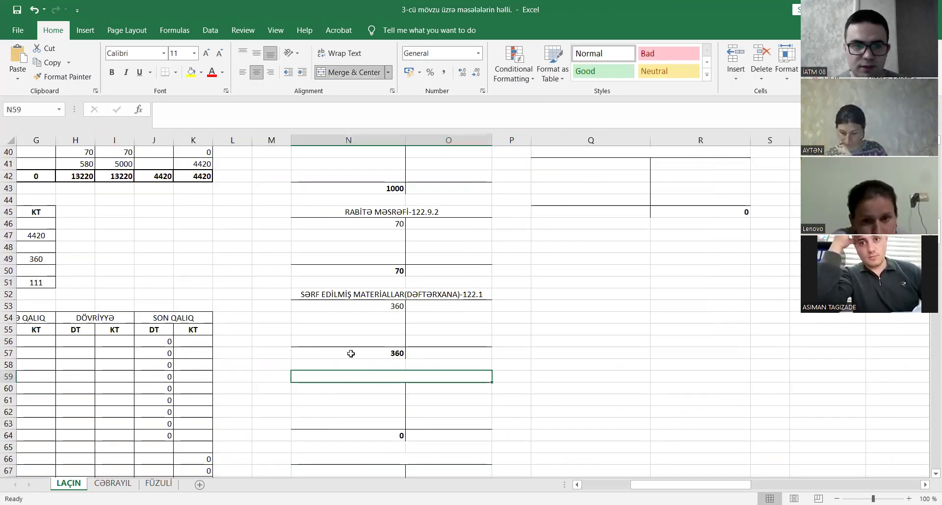
left_click(214, 108)
key("ctrl+v")
left_click(568, 390)
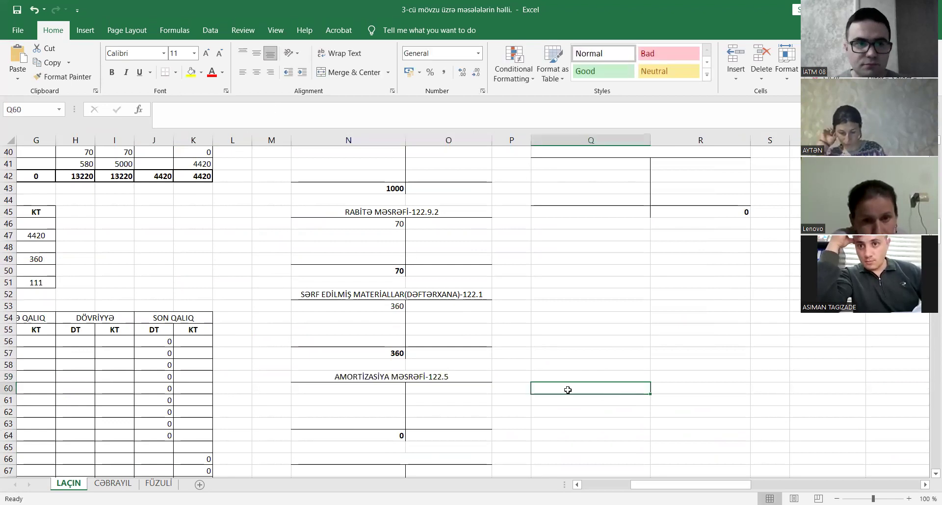
Step: Post 111 on the debit side of the AMORTİZASİYA MƏSRƏFİ-122.5 account in N60
left_click(375, 389)
type("111")
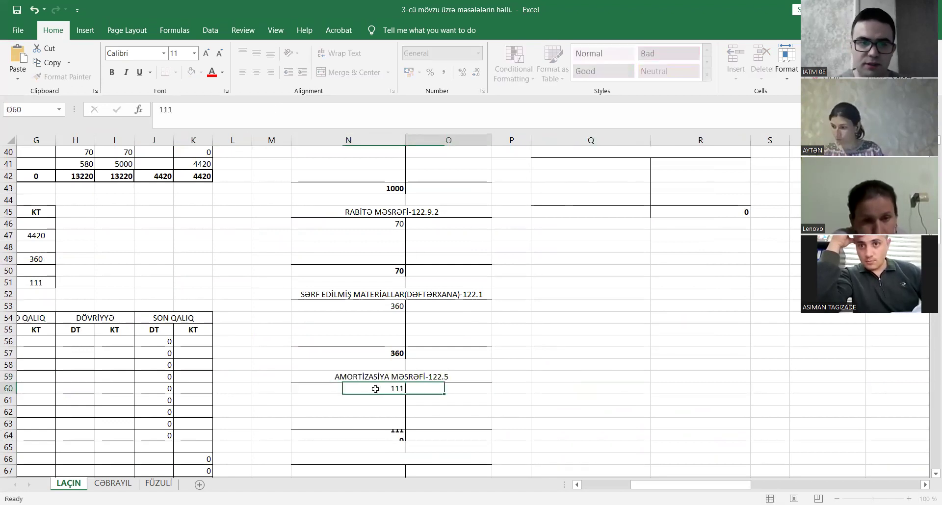
key("Tab")
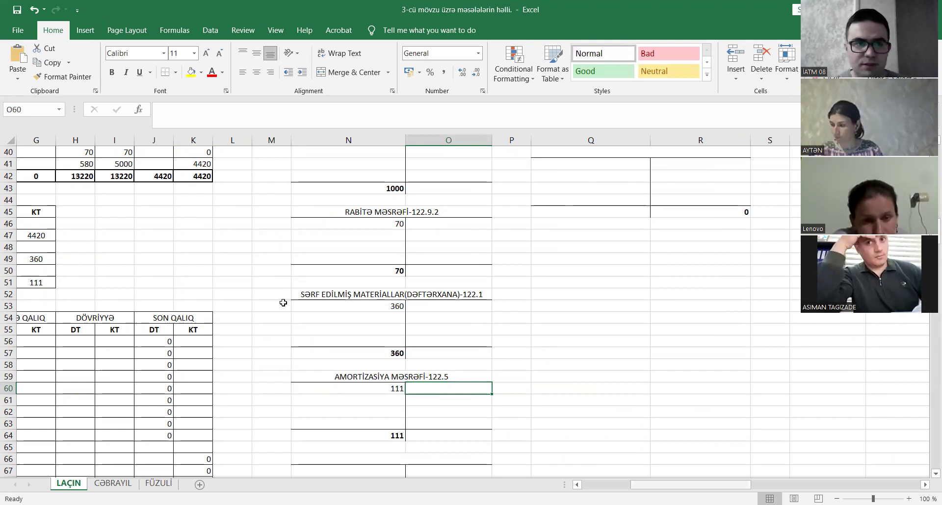
Step: Copy the account name YIĞILMIŞ AMORTİZASİYA-232 from the adjusting entries as the title of the empty T-account at N66
scroll(282, 301, "left", 3)
left_click(181, 279)
left_click_drag(272, 121, 96, 113)
key("ctrl+c")
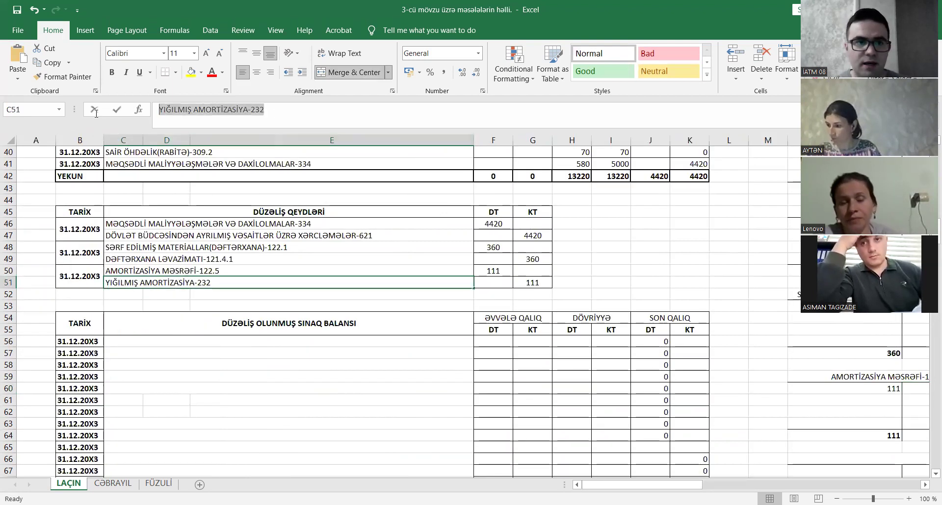
left_click(729, 353)
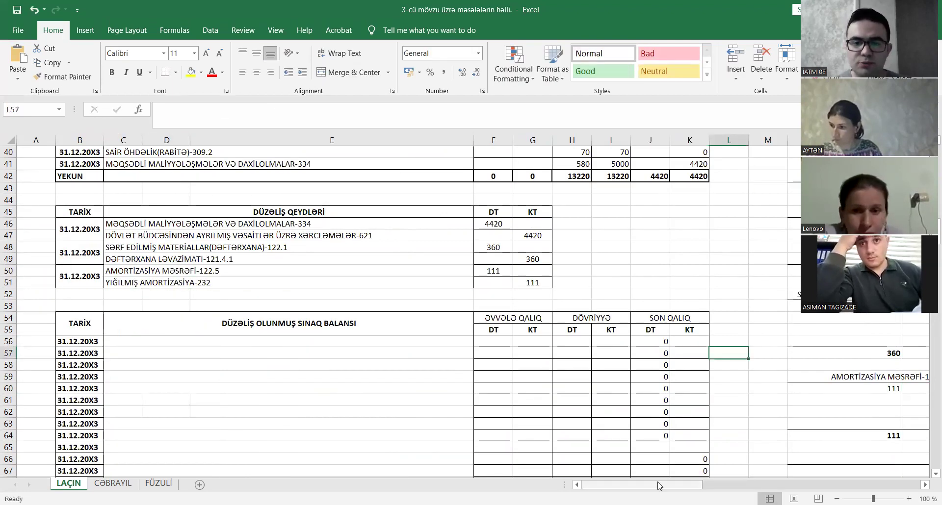
scroll(723, 481, "right", 4)
scroll(723, 481, "down", 3)
left_click(303, 349)
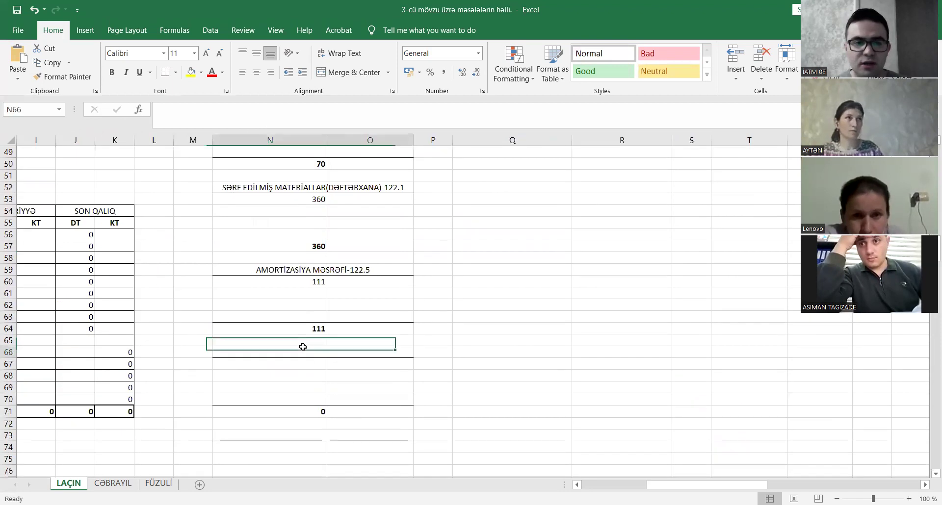
left_click(197, 110)
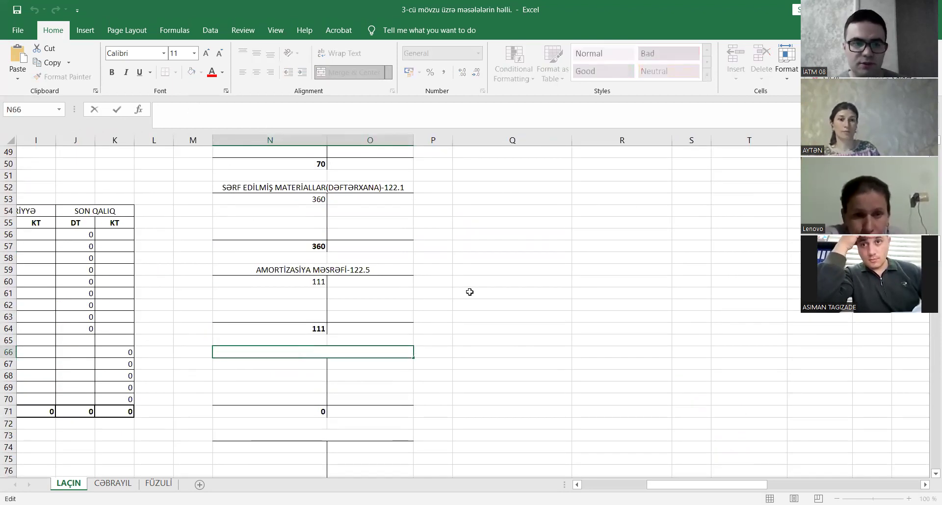
key("ctrl+v")
left_click(471, 321)
Step: Post 111 on the credit side of the YIĞILMIŞ AMORTİZASİYA-232 account in O67 and check its closing balance formula
left_click(368, 364)
type("111")
key("Return")
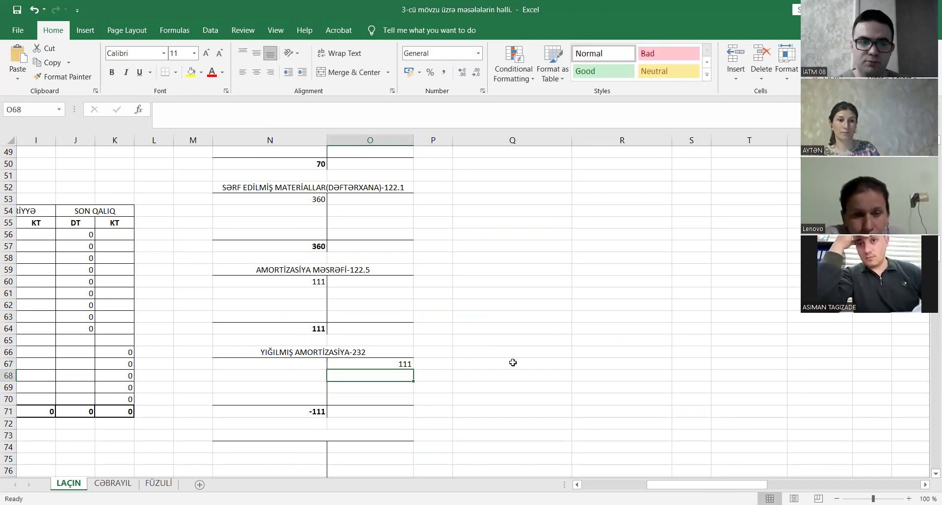
left_click(318, 412)
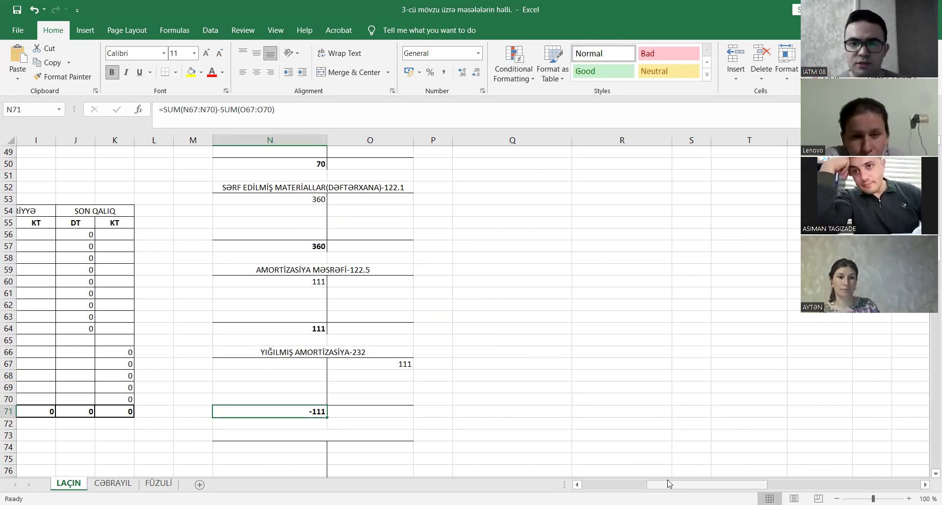
Step: Compare the accounts in the İLKİN SINAQ BALANSI table with those in the DÜZƏLİŞ QEYDLƏRİ entries
left_click_drag(667, 484, 538, 480)
scroll(382, 419, "up", 4)
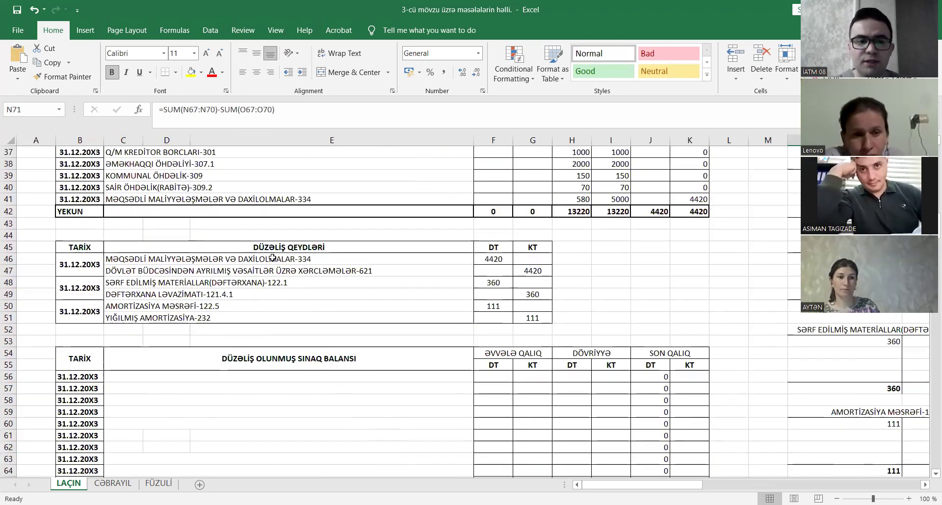
scroll(363, 307, "down", 2)
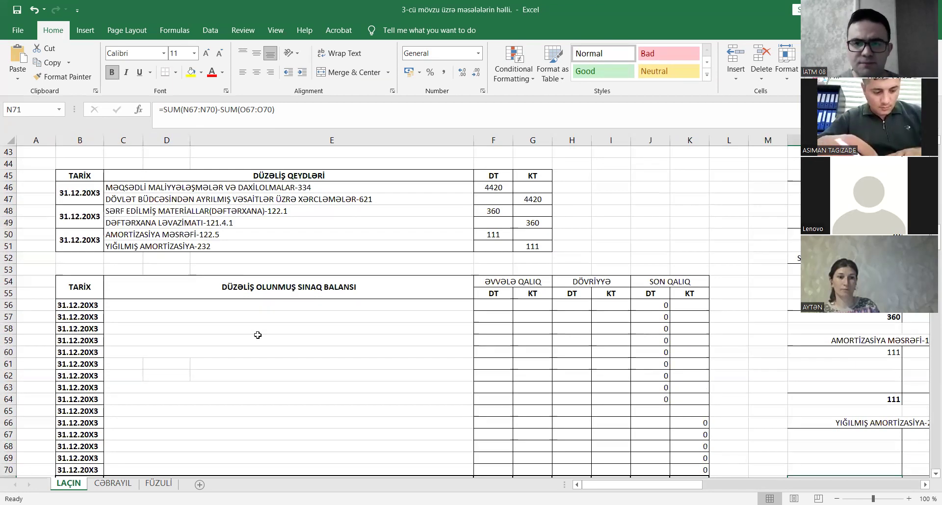
scroll(257, 337, "up", 5)
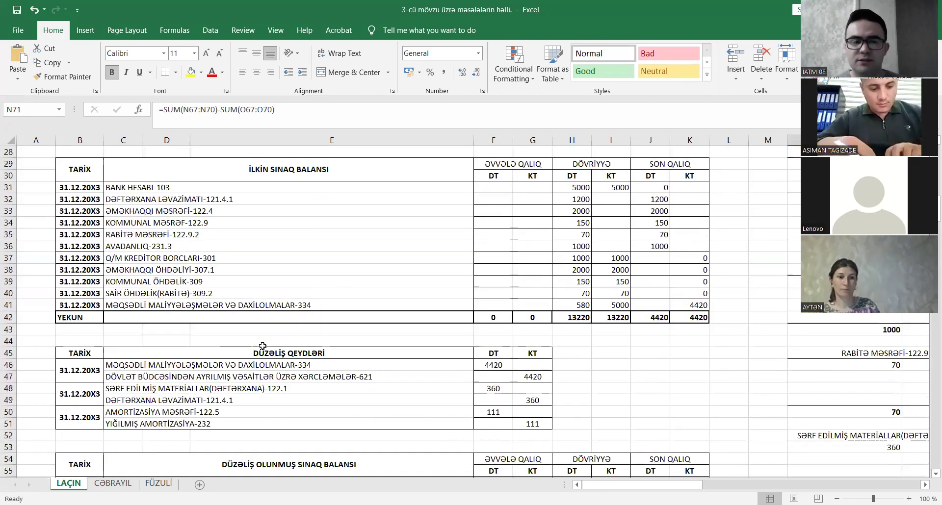
left_click_drag(237, 192, 388, 305)
left_click_drag(249, 363, 370, 422)
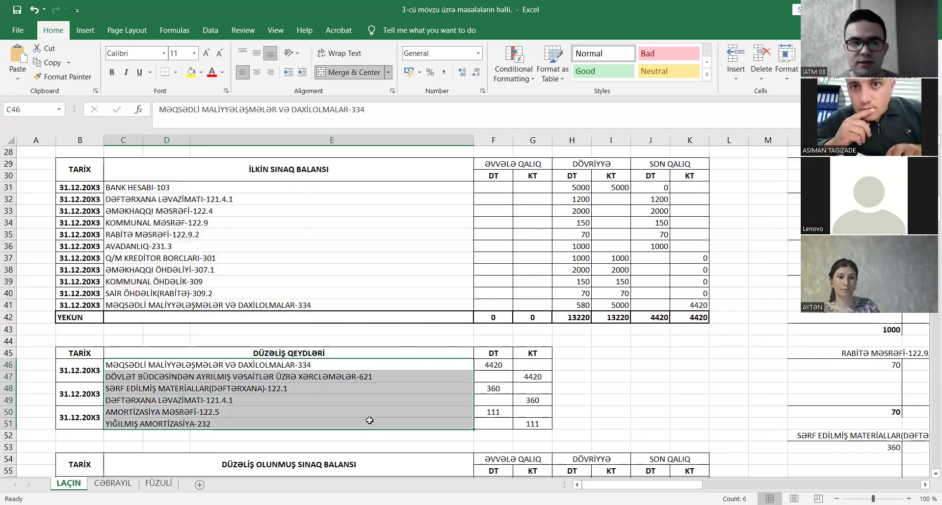
left_click(192, 189)
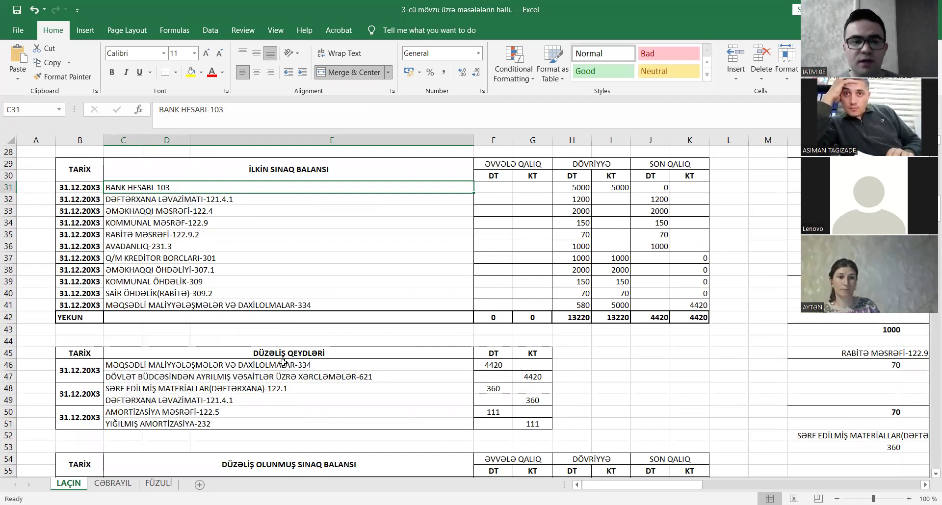
left_click_drag(280, 363, 281, 402)
left_click_drag(281, 420, 286, 420)
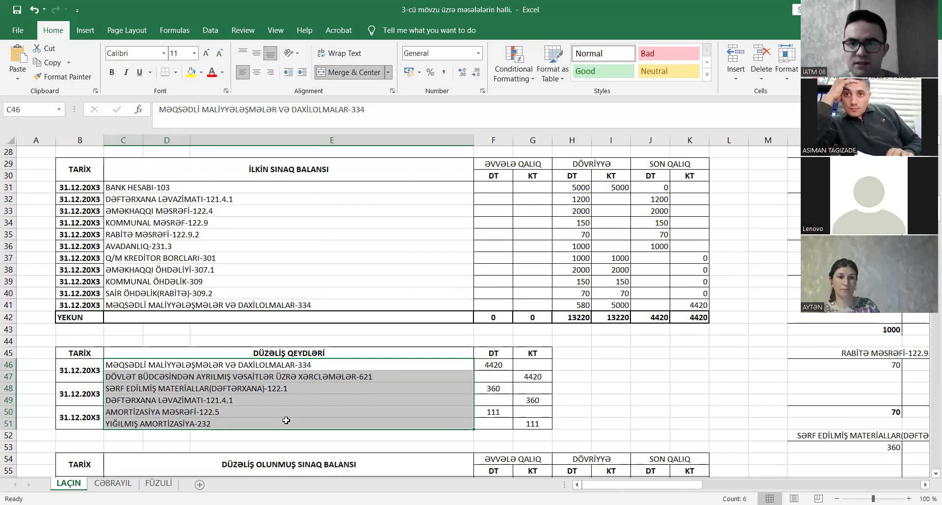
scroll(258, 396, "down", 2)
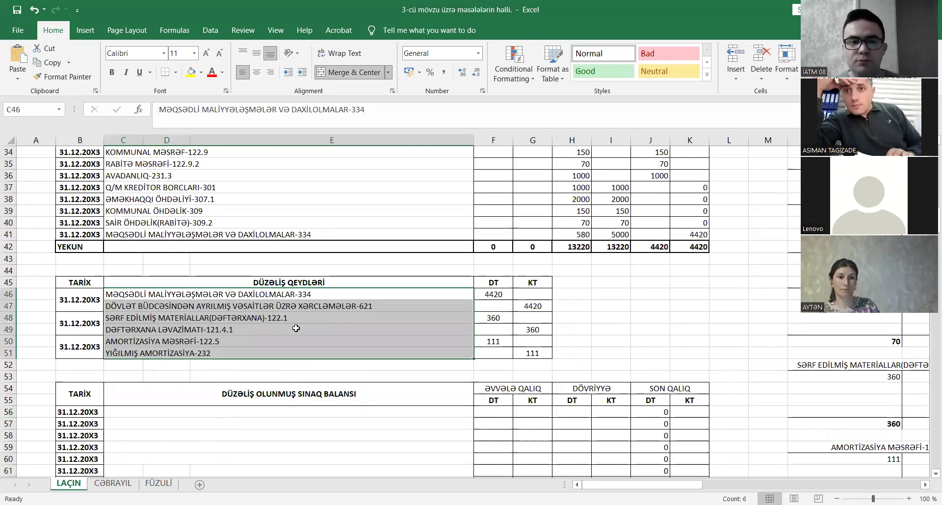
scroll(296, 328, "up", 2)
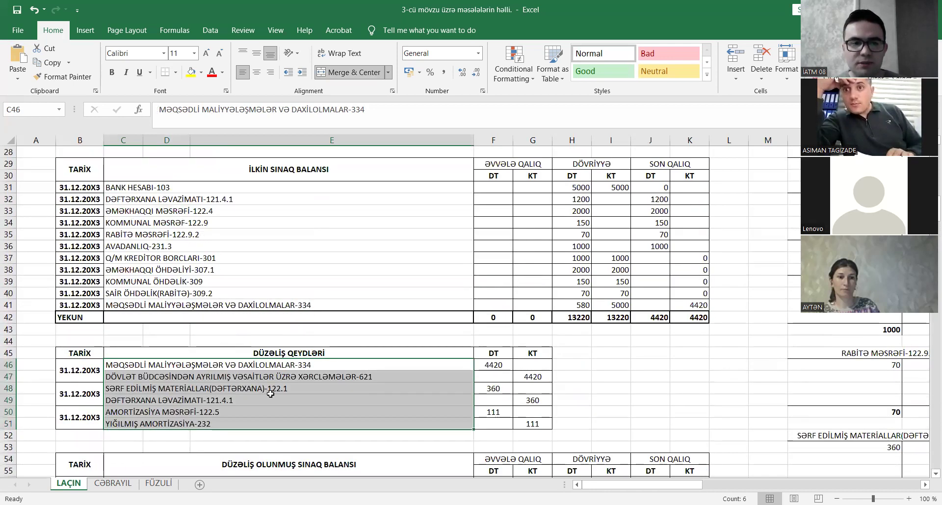
left_click(292, 387)
left_click(225, 403)
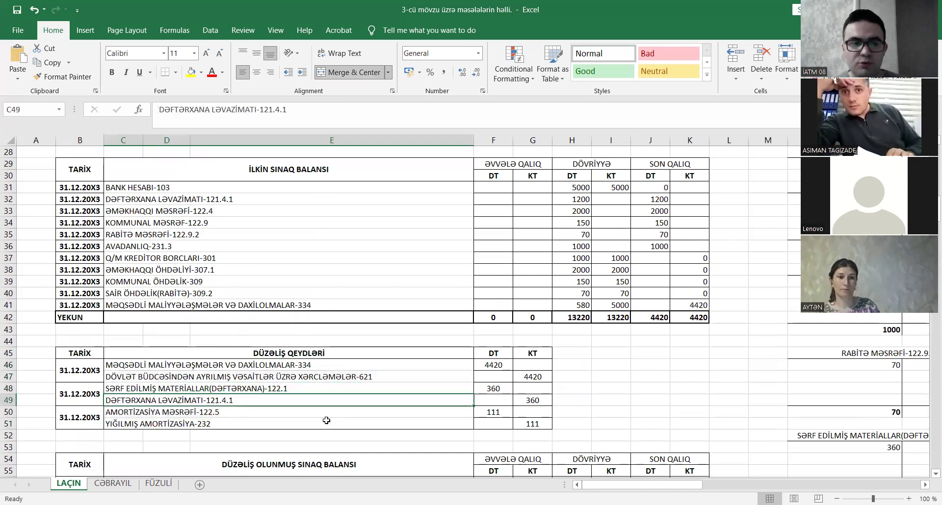
left_click(228, 200)
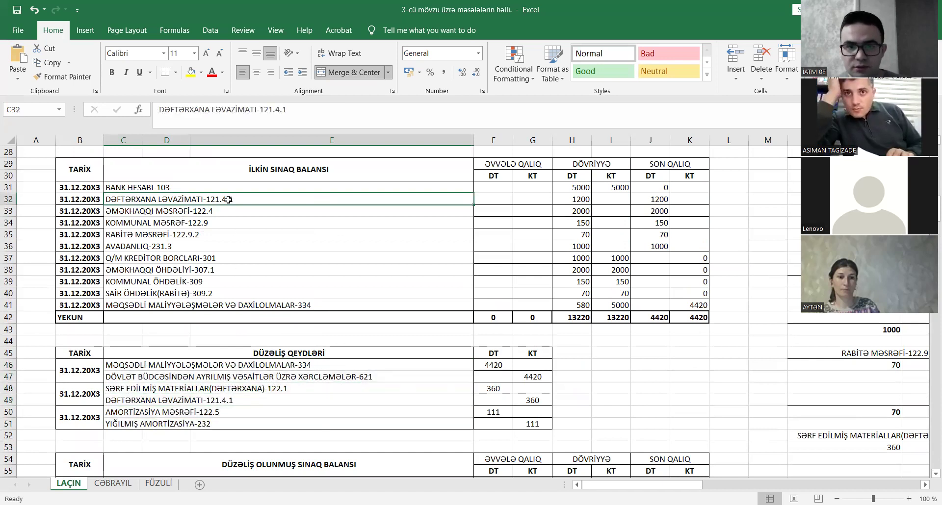
Step: Copy BANK HESABI-103 and DƏFTƏRXANA LƏVAZİMATI-121.4.1 from the İLKİN SINAQ BALANSI table into C56:C57 of DÜZƏLİŞ OLUNMUŞ SINAQ BALANSI
left_click(615, 203)
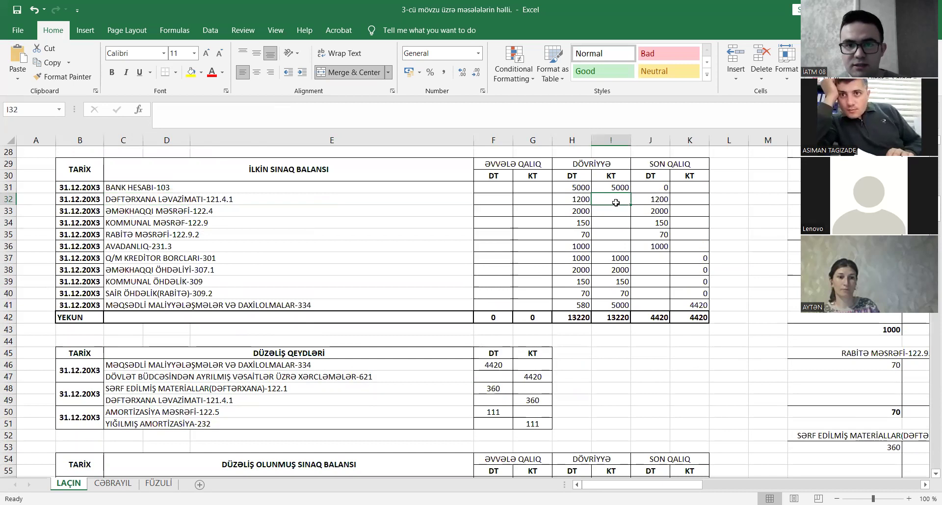
left_click(175, 210)
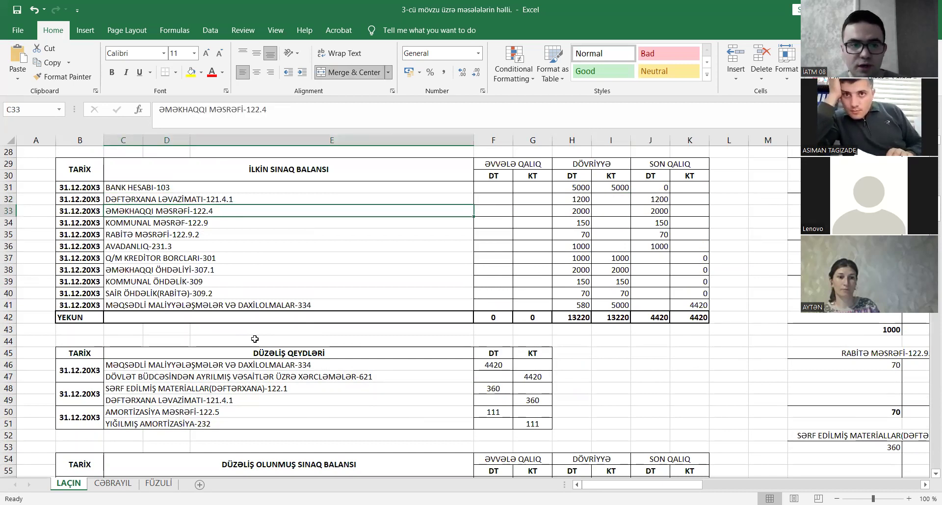
left_click(263, 388)
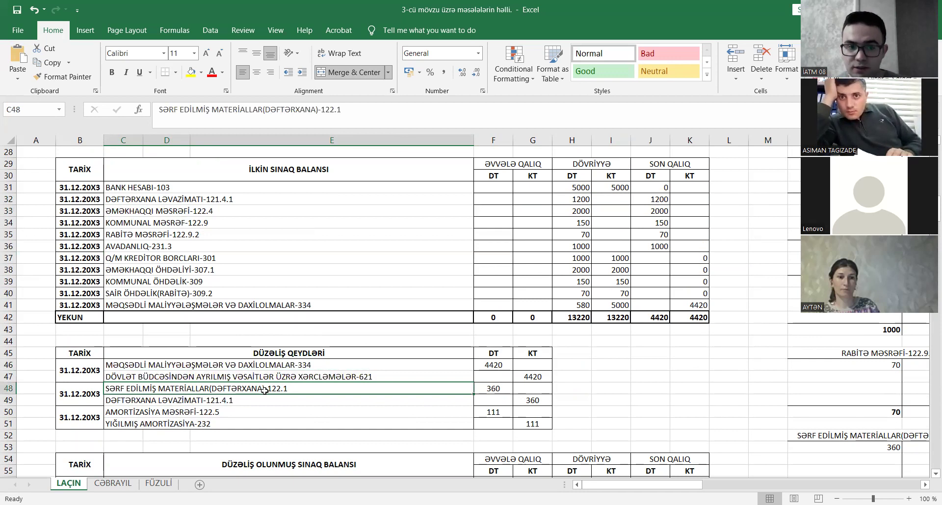
left_click_drag(172, 187, 173, 199)
key("ctrl+c")
scroll(175, 301, "down", 5)
left_click(175, 301)
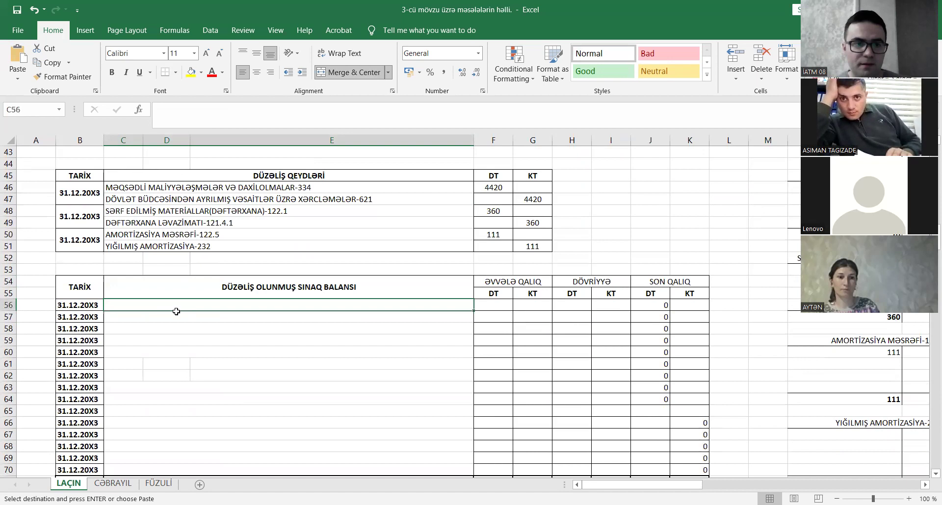
key("ctrl+v")
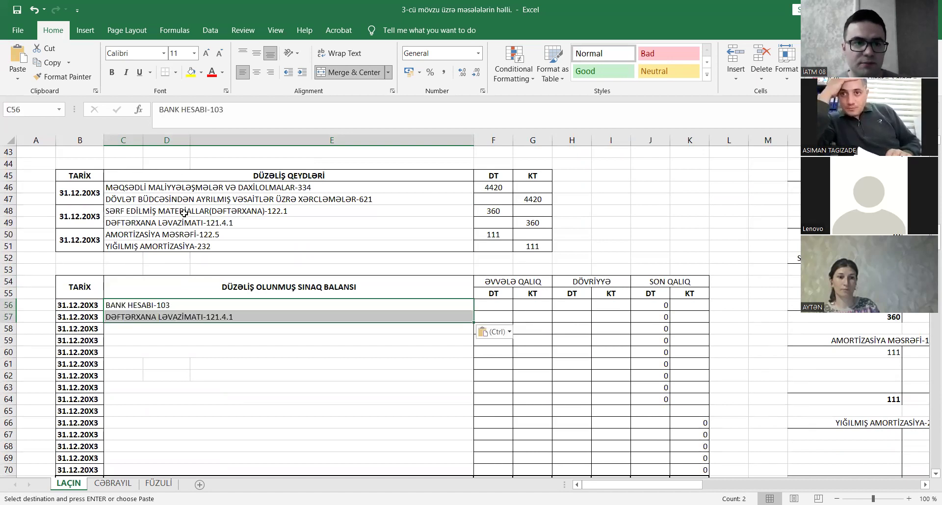
Step: Copy SƏRF EDİLMİŞ MATERİALLAR(DƏFTƏRXANA)-122.1 from the adjusting entries into C58 of the adjusted trial balance
left_click(184, 213)
key("ctrl+c")
left_click(163, 332)
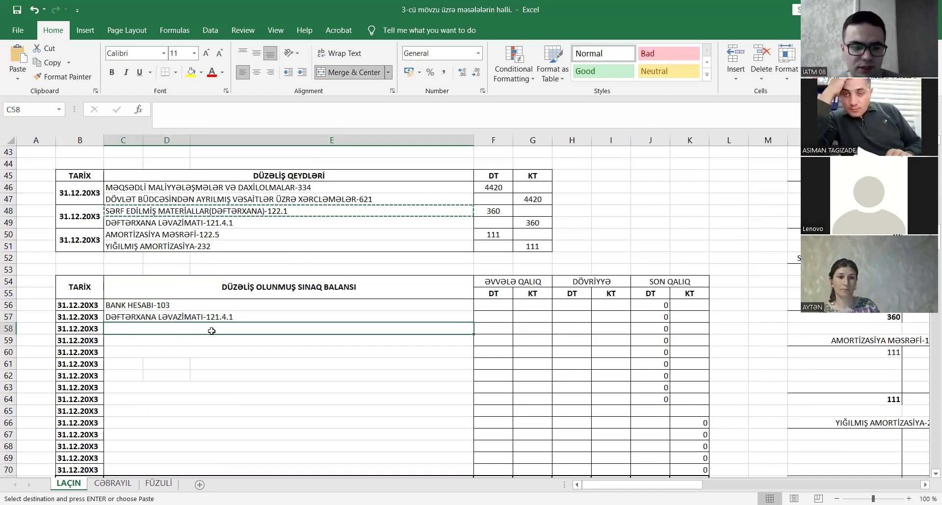
key("ctrl+v")
Step: Copy ƏMƏKHAQQI MƏSRƏFİ-122.4 from the initial trial balance into C59 of the adjusted trial balance
scroll(251, 338, "up", 5)
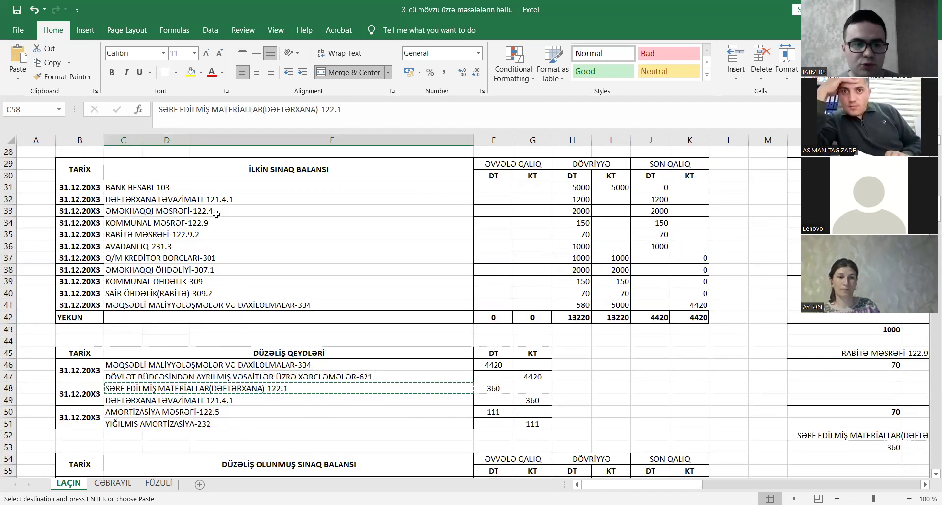
left_click(216, 214)
key("ctrl+c")
scroll(213, 278, "down", 3)
left_click(173, 412)
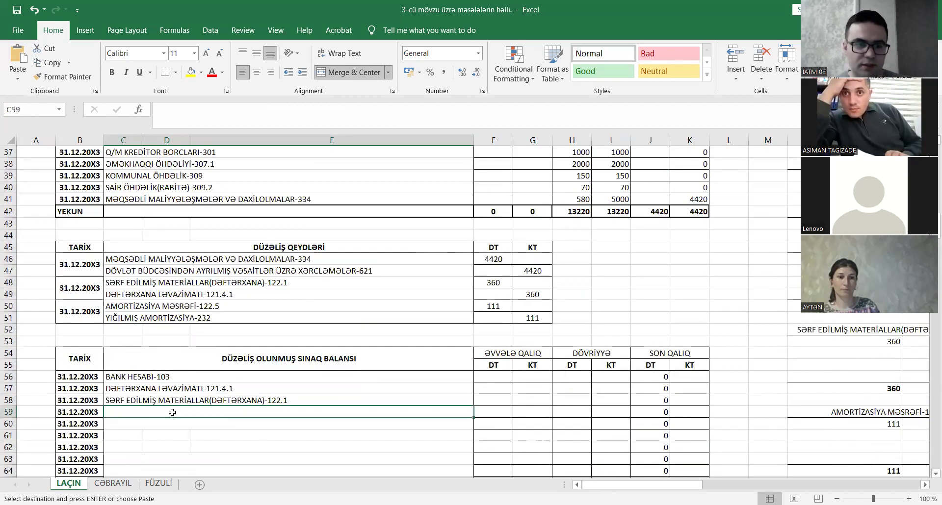
key("ctrl+v")
Step: Copy AMORTİZASİYA MƏSRƏFİ-122.5 from the adjusting entries into C60 of the adjusted trial balance
left_click(192, 308)
key("ctrl+c")
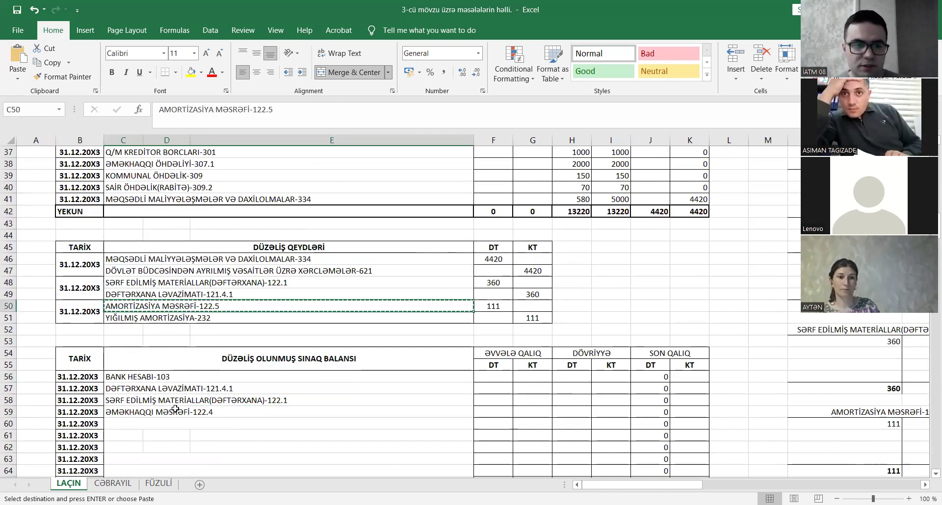
left_click(167, 425)
key("ctrl+v")
left_click(287, 401)
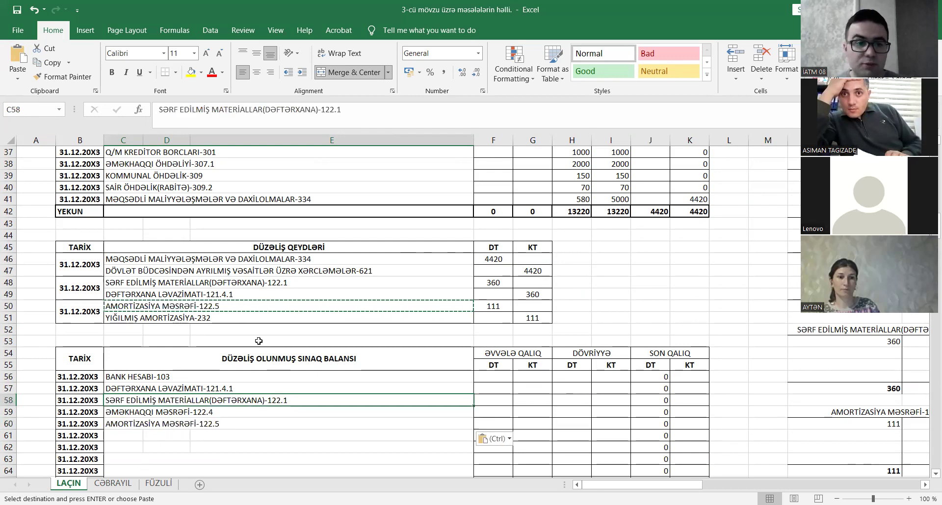
Step: Copy KOMMUNAL MƏSRƏF-122.9 and RABİTƏ MƏSRƏFİ-122.9.2 from the initial trial balance into C61:C62 of the adjusted one
scroll(238, 314, "up", 4)
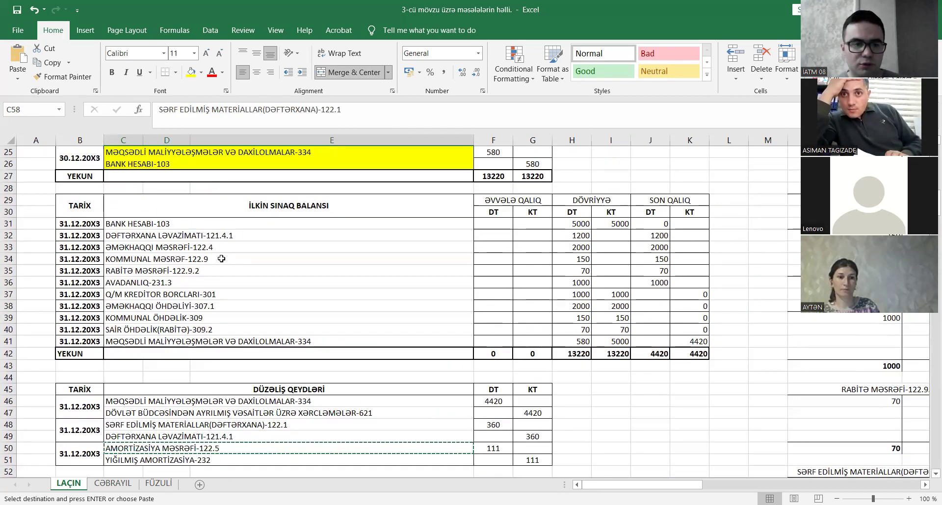
left_click_drag(221, 259, 223, 271)
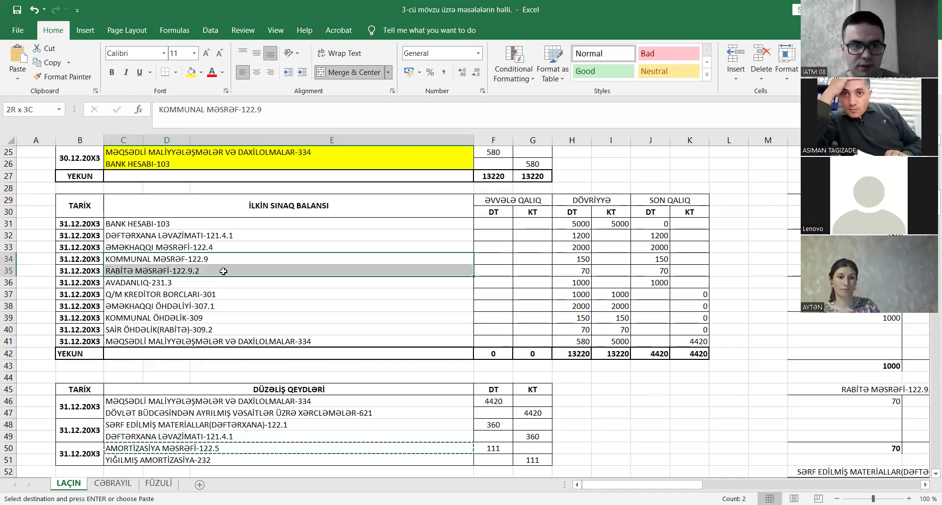
key("ctrl+c")
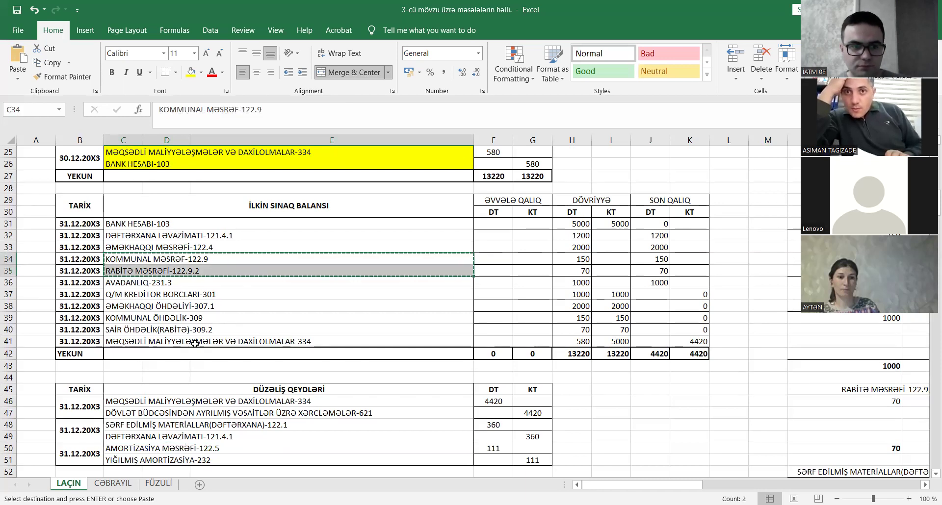
scroll(195, 343, "down", 4)
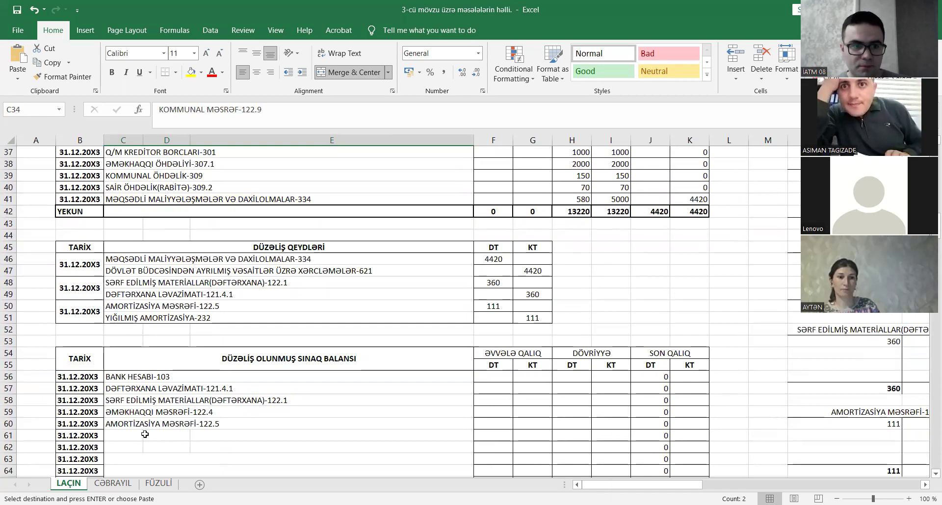
left_click(145, 434)
key("ctrl+v")
Step: Copy AVADANLIQ-231.3 from the initial trial balance into C63 of the adjusted trial balance
scroll(222, 352, "up", 3)
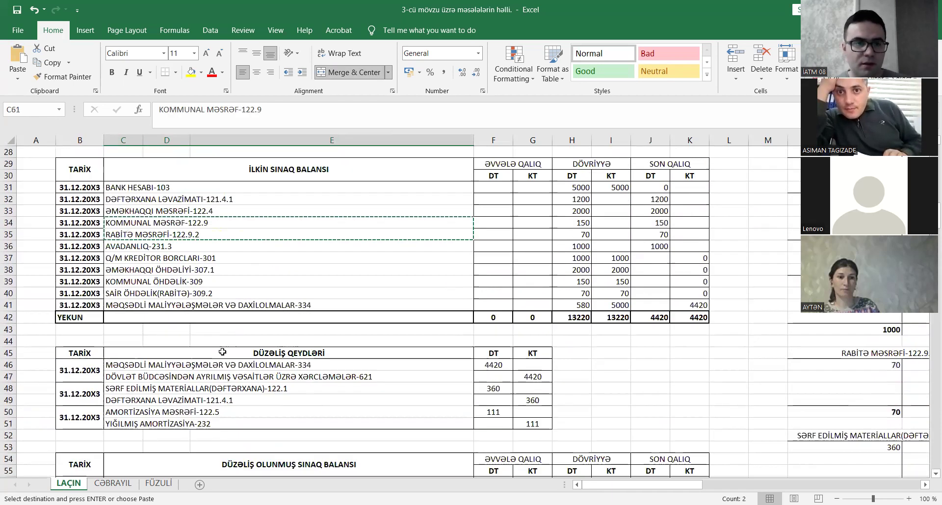
left_click(209, 246)
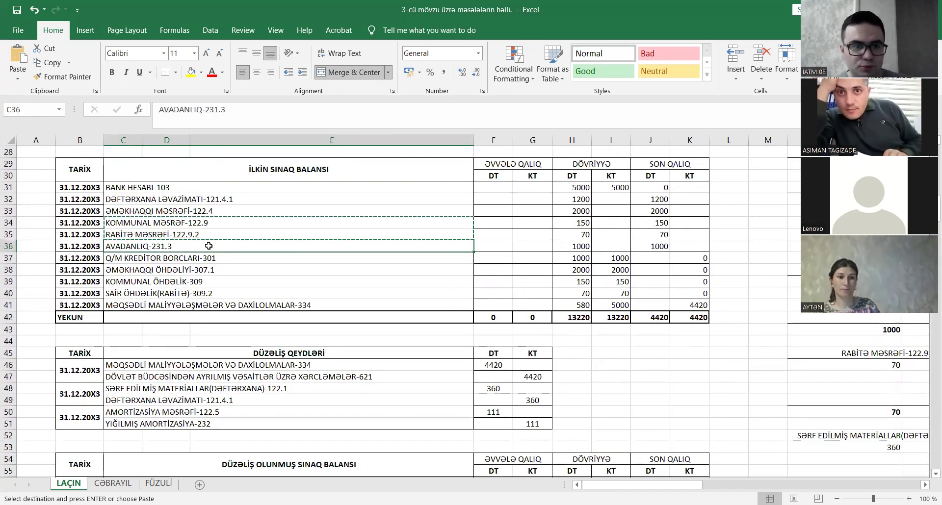
key("ctrl+c")
scroll(144, 409, "down", 4)
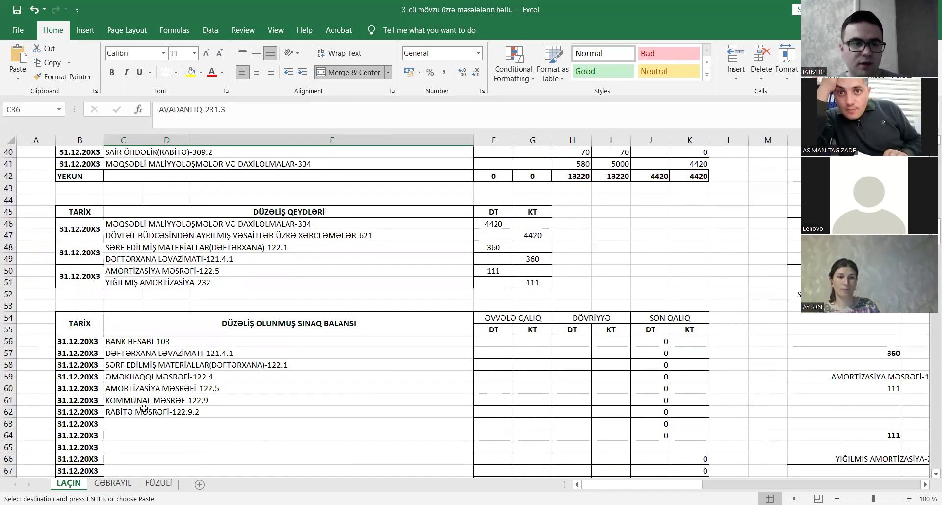
left_click(144, 408)
left_click(139, 423)
key("ctrl+v")
Step: Copy YIĞILMIŞ AMORTİZASİYA-232 from the adjusting entries into C64 of the adjusted trial balance
left_click(140, 281)
key("ctrl+c")
left_click(133, 435)
key("ctrl+v")
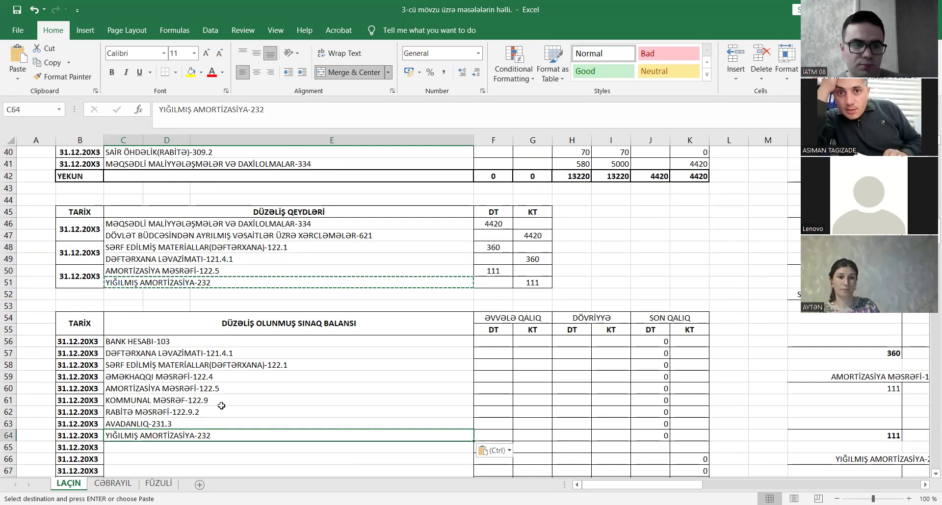
Step: Copy the five accounts from Q/M KREDİTOR BORCLARI-301 to MƏQSƏDLİ MALİYYƏLƏŞMƏLƏR VƏ DAXİLOLMALAR-334 into C65:C69 of the adjusted trial balance
scroll(222, 405, "up", 3)
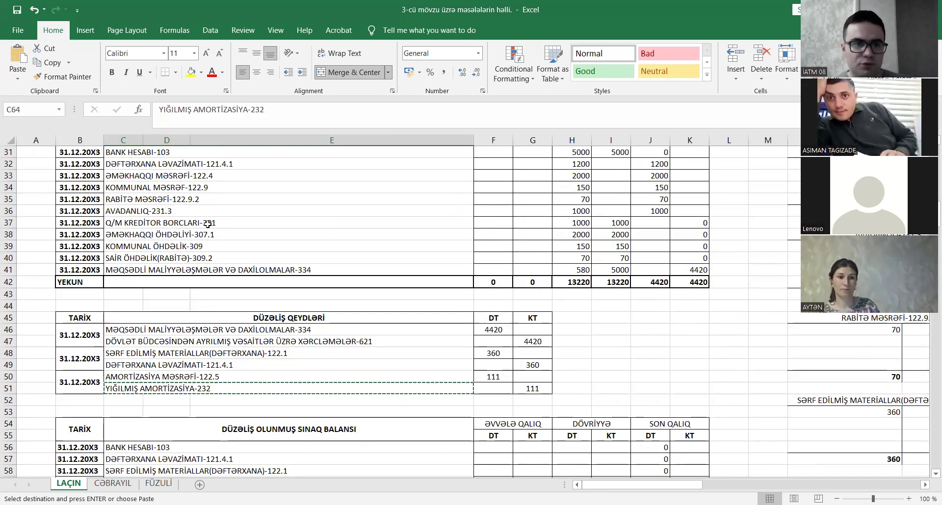
left_click(308, 342)
left_click(309, 329)
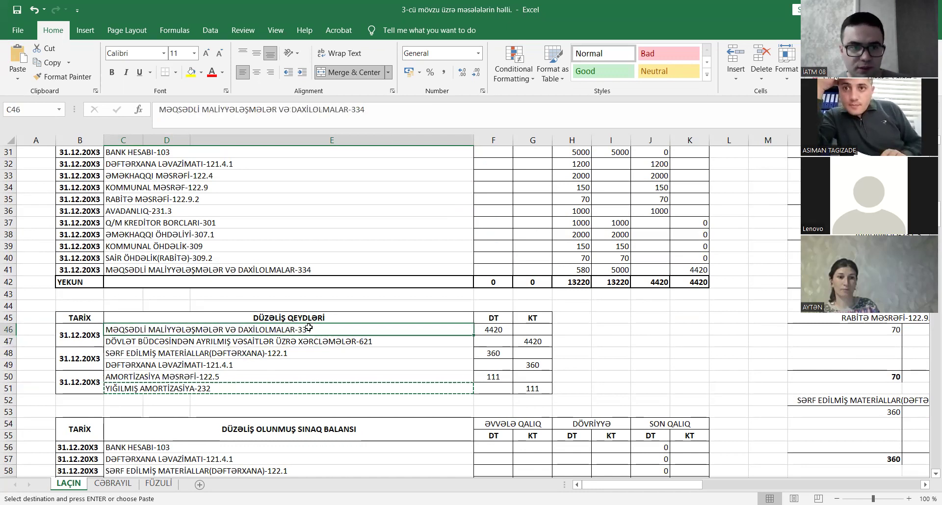
left_click_drag(216, 223, 223, 270)
scroll(143, 339, "down", 5)
left_click(147, 375)
key("ctrl+v")
key("Down")
key("Down")
key("Down")
key("Up")
key("Up")
key("Up")
key("Up")
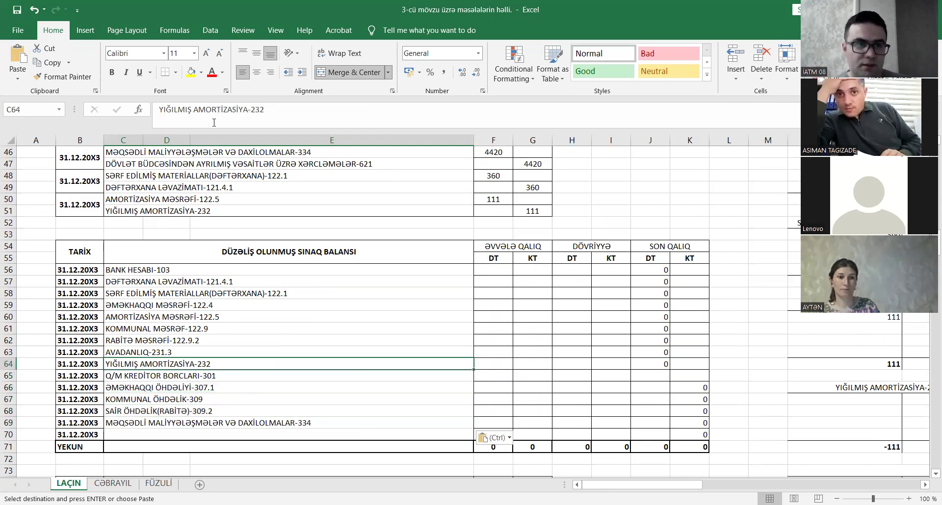
Step: Apply a cell border to the YIĞILMIŞ AMORTİZASİYA-232 row of the adjusted trial balance
left_click(175, 72)
left_click(196, 294)
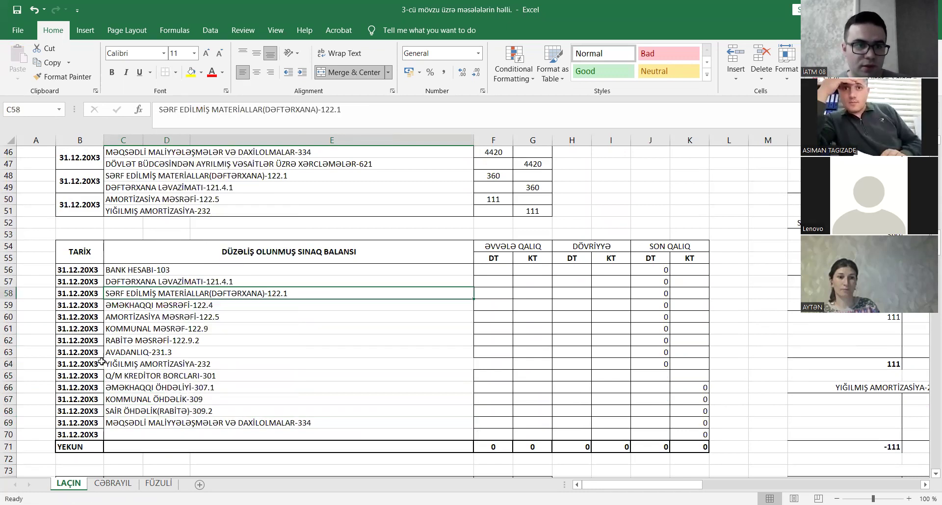
left_click(84, 365)
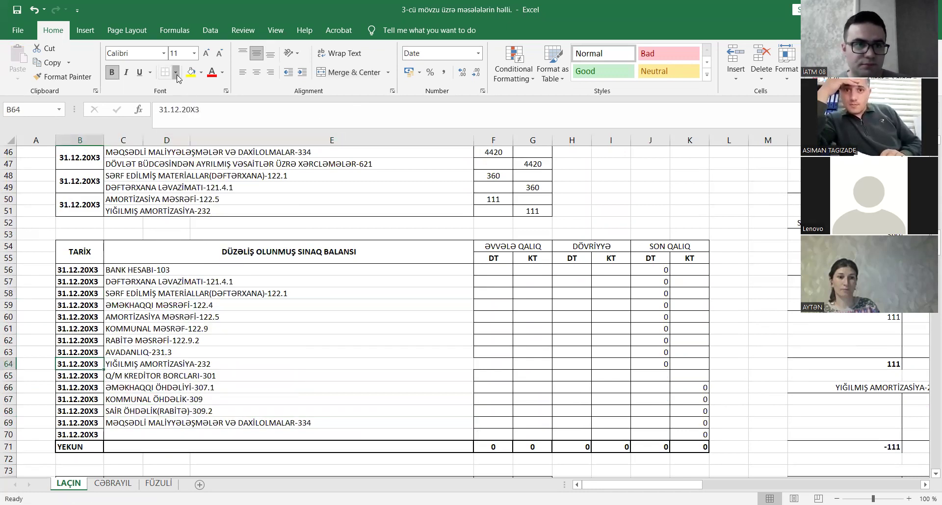
left_click(488, 364)
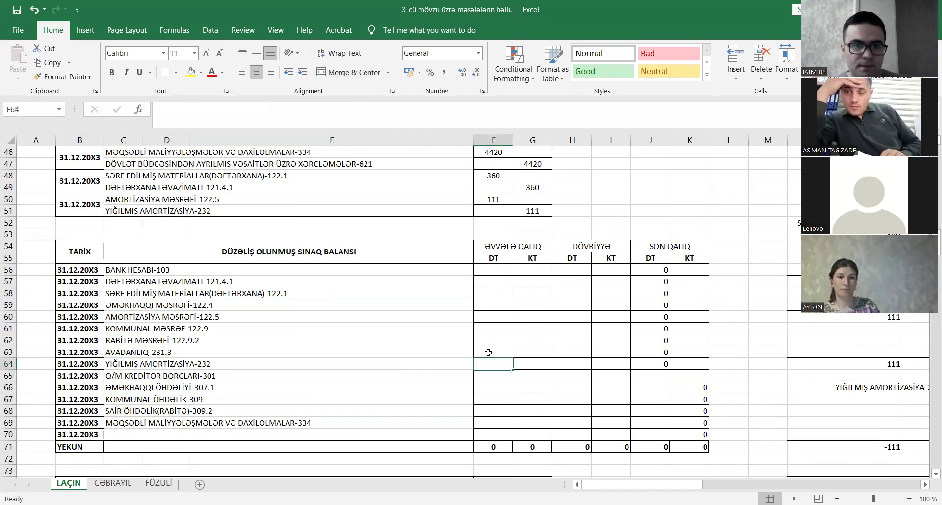
Step: Copy DÖVLƏT BÜDCƏSİNDƏN AYRILMIŞ VƏSAİTLƏR ÜZRƏ XƏRCLƏMƏLƏR-621 from the adjusting entries into C70, the last account row of the adjusted trial balance
left_click_drag(255, 317, 257, 328)
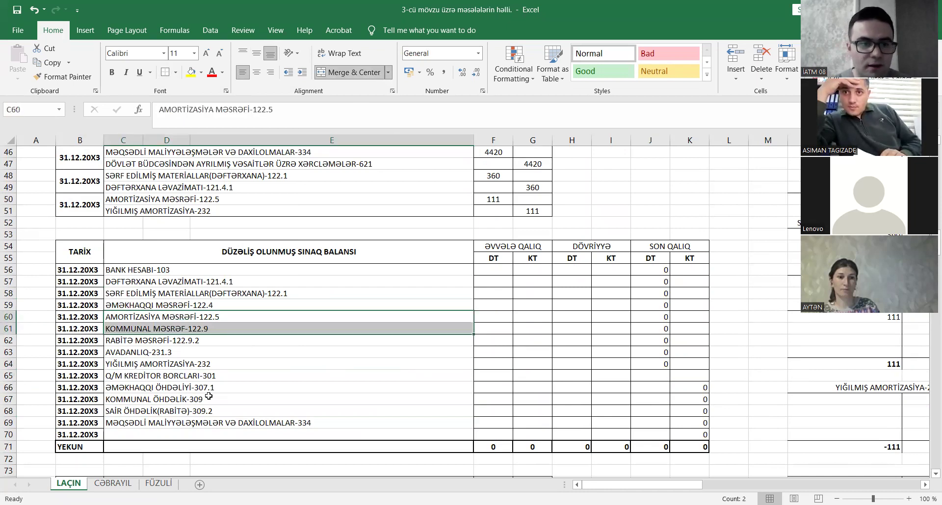
left_click(195, 410)
scroll(254, 369, "up", 2)
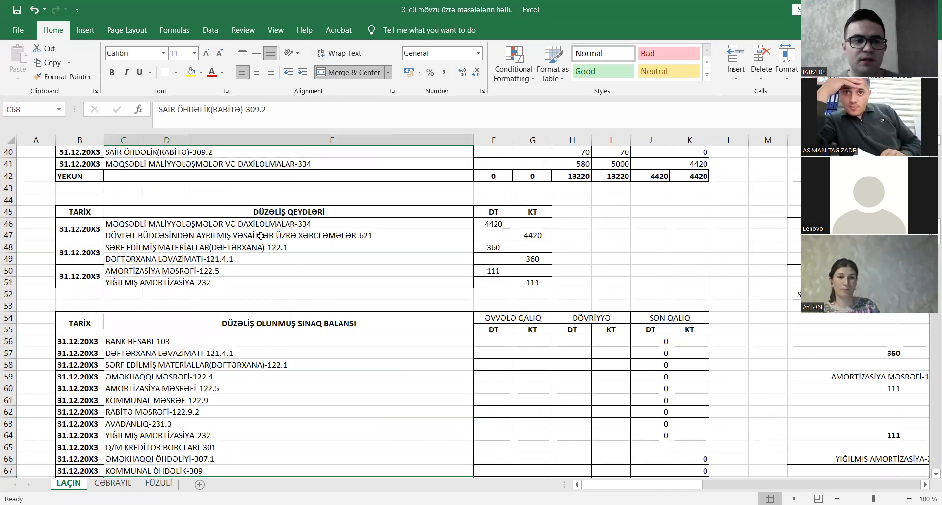
left_click(260, 236)
key("ctrl+c")
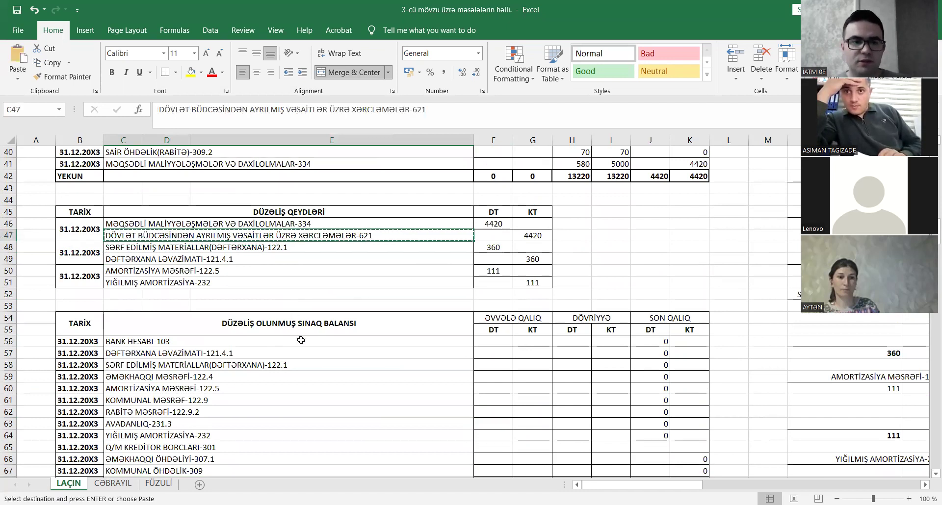
scroll(301, 340, "down", 4)
left_click(143, 363)
key("ctrl+v")
left_click(376, 294)
Step: Copy the BANK HESABI-103 debit and credit turnovers of 5000 from the initial trial balance into H56:I56
scroll(413, 349, "up", 2)
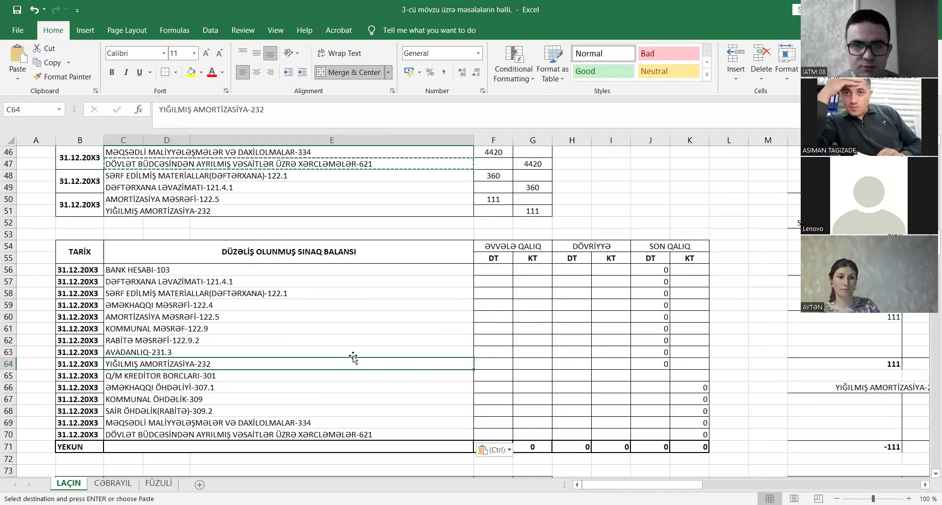
scroll(348, 360, "up", 3)
scroll(426, 347, "down", 1)
scroll(426, 347, "down", 1)
scroll(515, 295, "up", 7)
left_click_drag(584, 257, 614, 258)
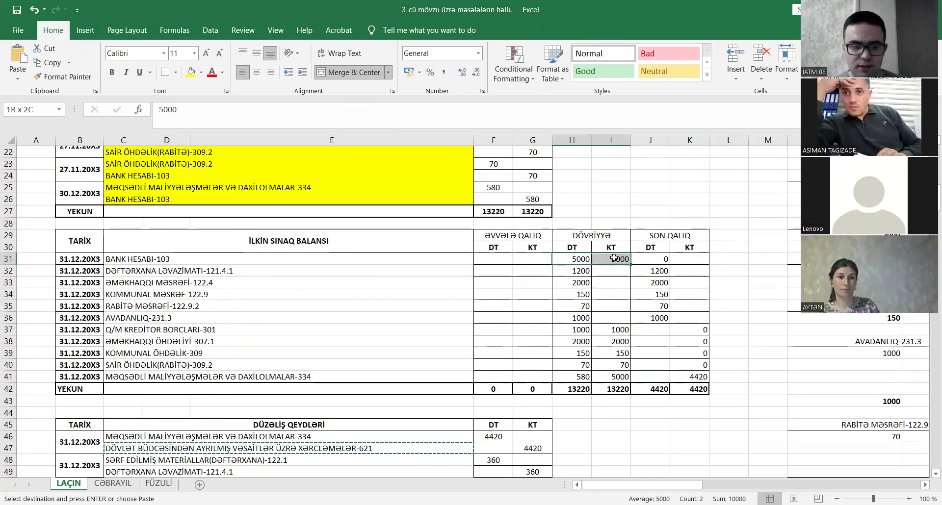
scroll(637, 275, "down", 4)
left_click(583, 413)
key("ctrl+v")
Step: Enter 1200 as the debit turnover of DƏFTƏRXANA LƏVAZİMATI-121.4.1 in H57
left_click(577, 425)
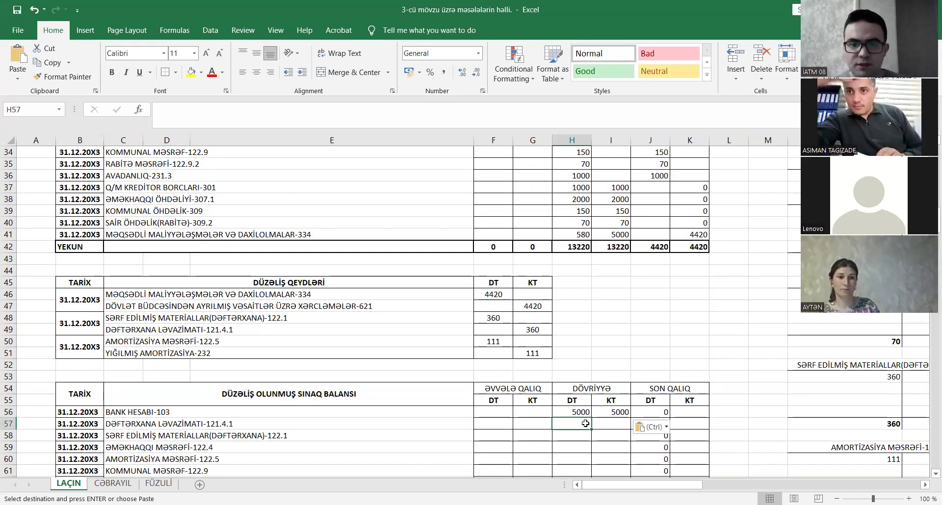
type("1200")
key("Tab")
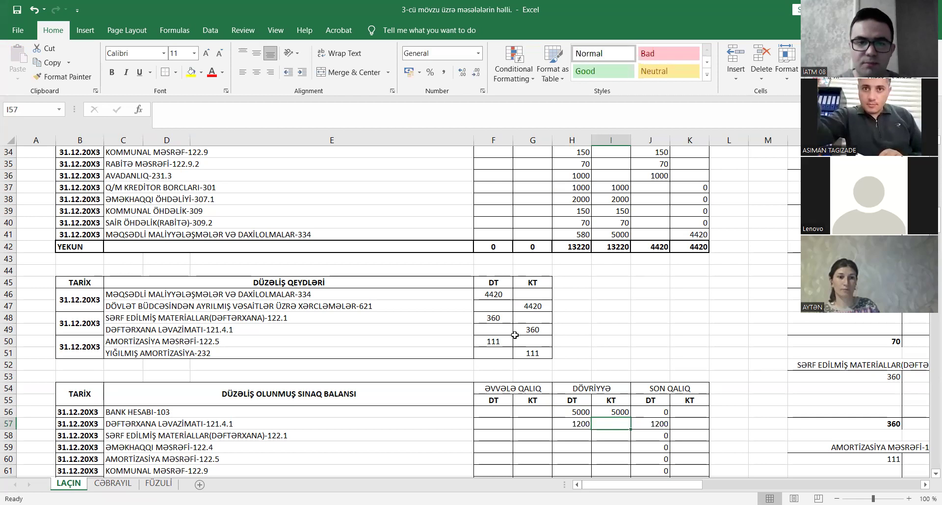
Step: Highlight the DƏFTƏRXANA LƏVAZİMATI-121.4.1 entry in C49 of the adjusting entries with yellow fill
left_click(233, 330)
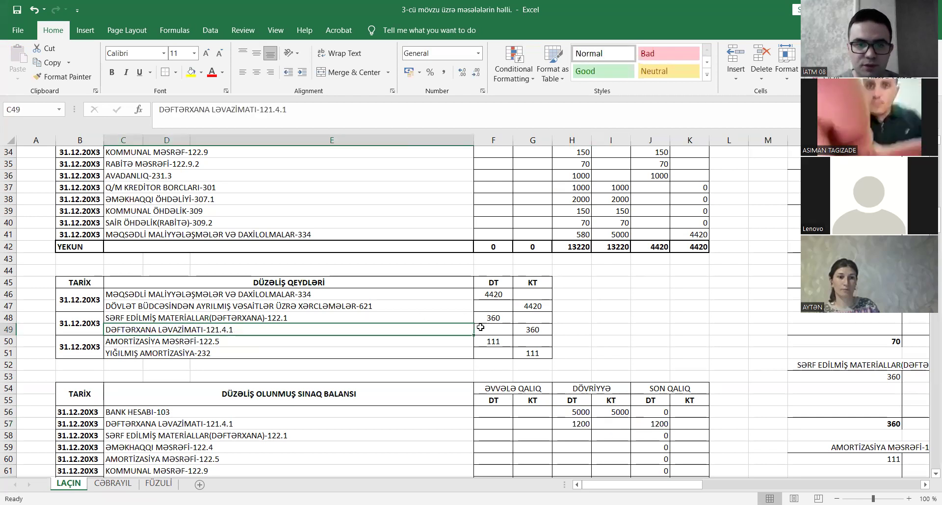
left_click_drag(481, 328, 535, 330)
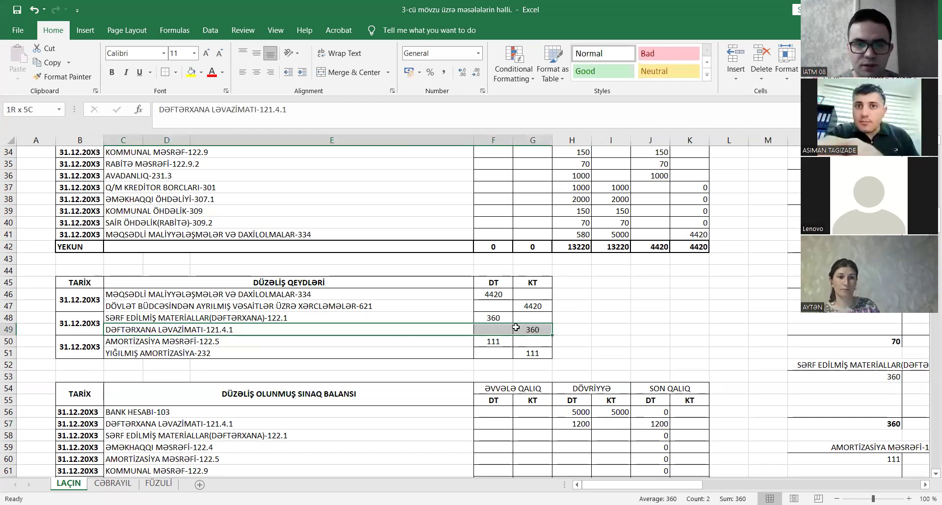
left_click(177, 329)
left_click(191, 72)
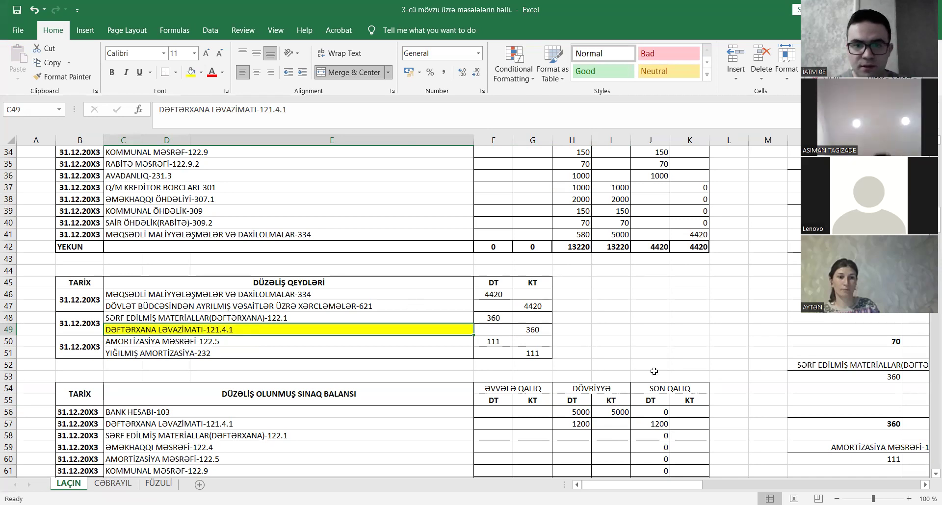
Step: Enter 360 as the credit turnover of DƏFTƏRXANA LƏVAZİMATI-121.4.1 in I57
scroll(654, 371, "down", 1)
left_click(612, 389)
type("360")
key("Return")
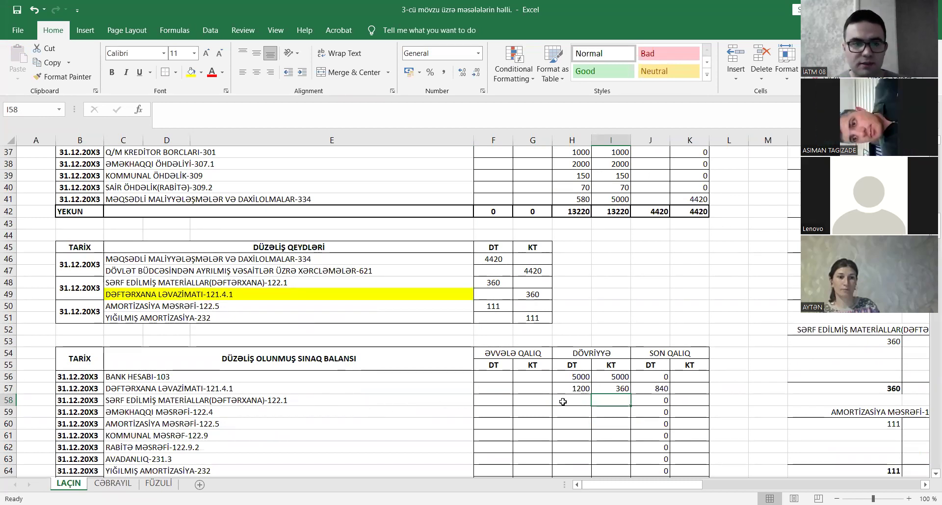
Step: Enter 360 as the debit turnover of SƏRF EDİLMİŞ MATERİALLAR(DƏFTƏRXANA)-122.1 in H58
left_click(580, 400)
type("360")
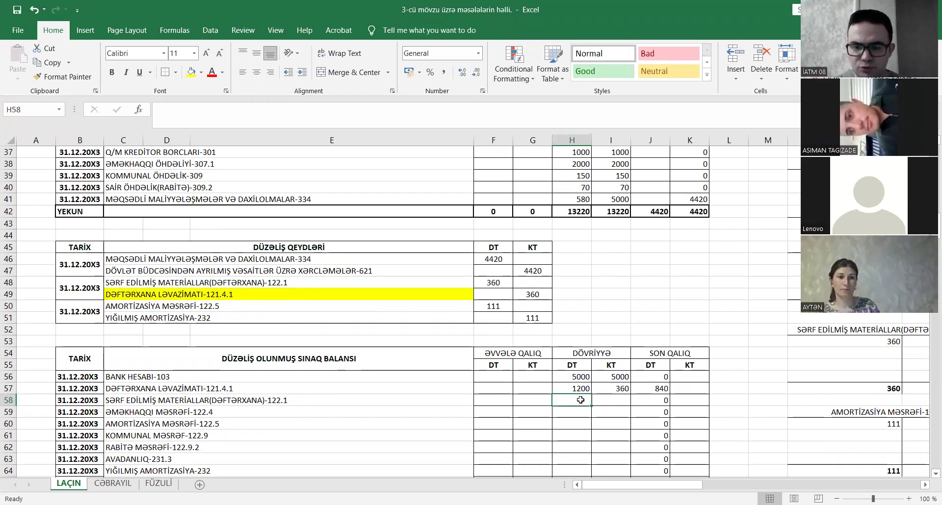
key("Tab")
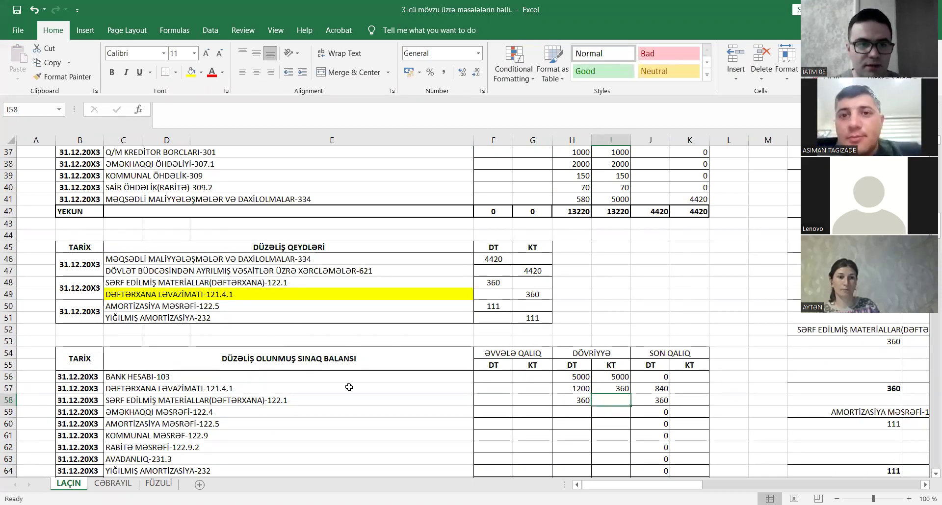
Step: Enter the debit turnovers 2000 for ƏMƏKHAQQI MƏSRƏFİ-122.4 in H59 and 111 for AMORTİZASİYA MƏSRƏFİ-122.5 in H60
scroll(518, 276, "up", 4)
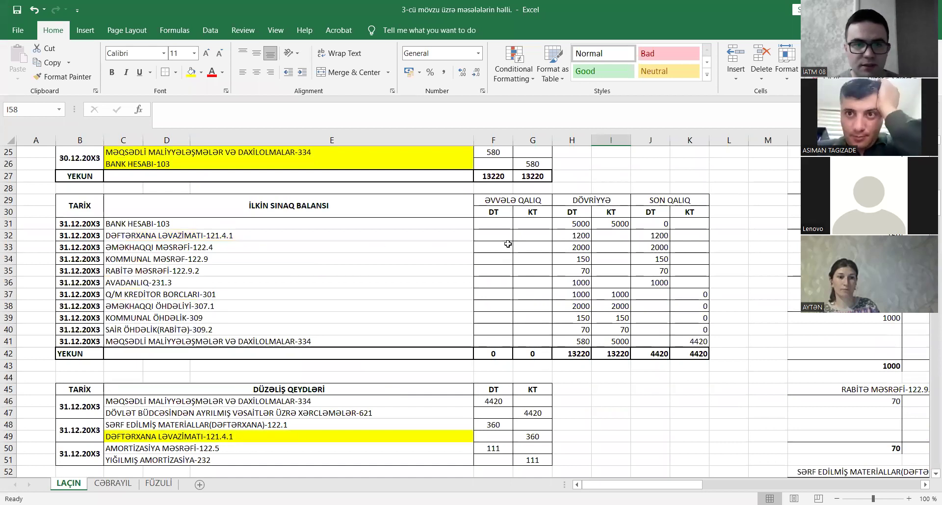
scroll(572, 248, "down", 5)
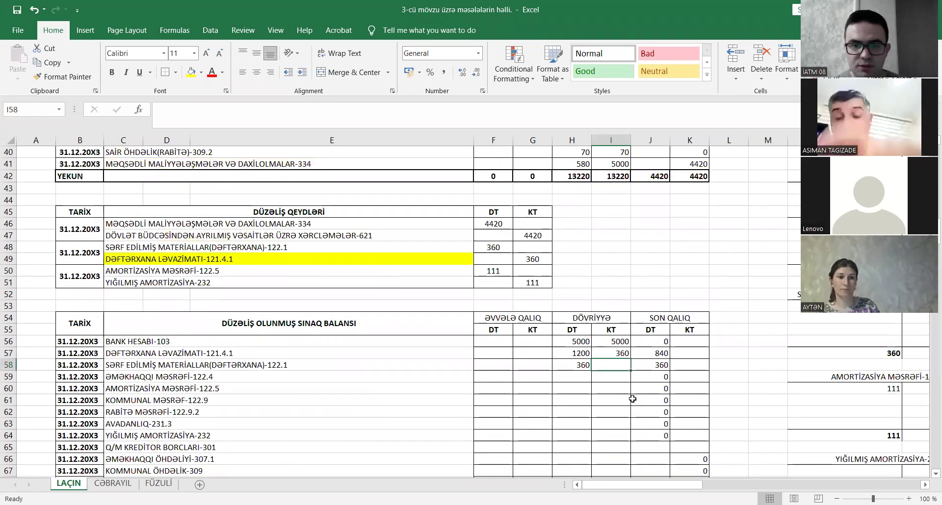
left_click(579, 373)
type("2000")
key("Return")
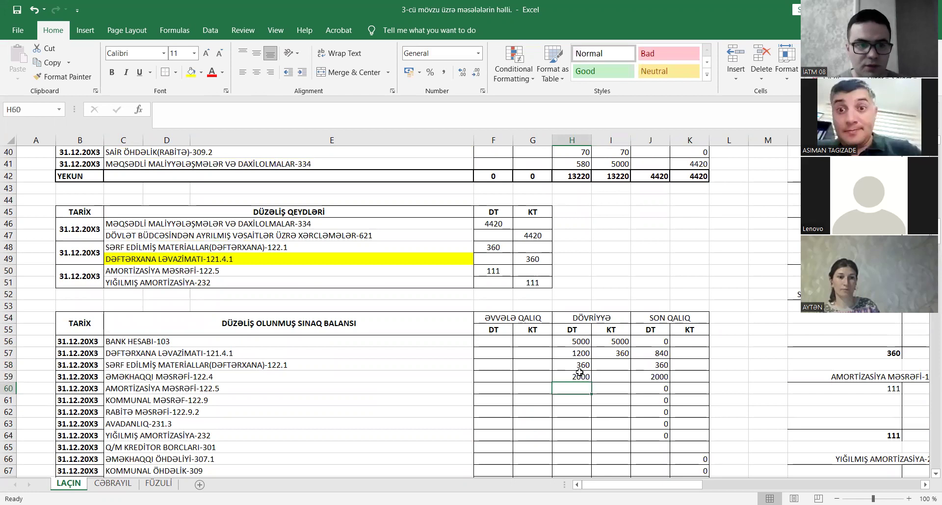
type("111")
key("Return")
Step: Highlight the AMORTİZASİYA MƏSRƏFİ-122.5 entry in C50 and the SƏRF EDİLMİŞ MATERİALLAR entry in C48 with yellow fill
left_click(267, 271)
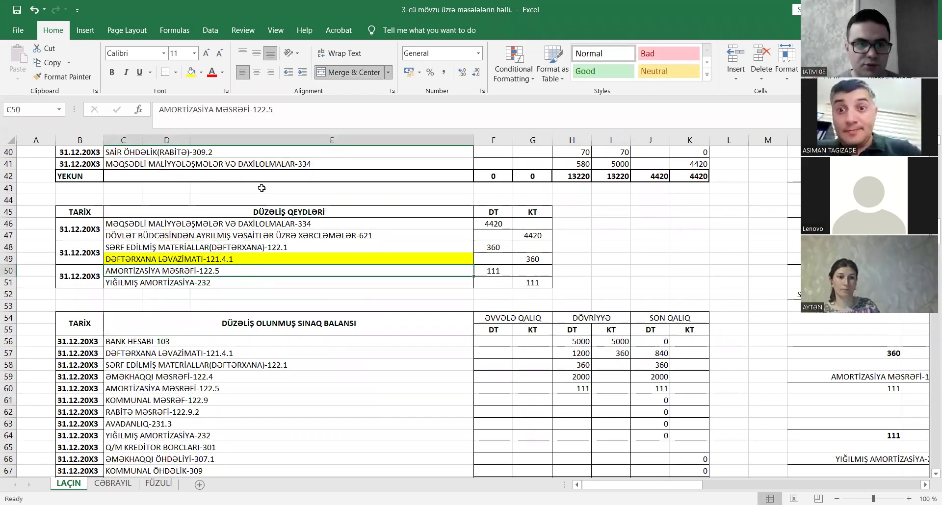
left_click(191, 72)
left_click(379, 434)
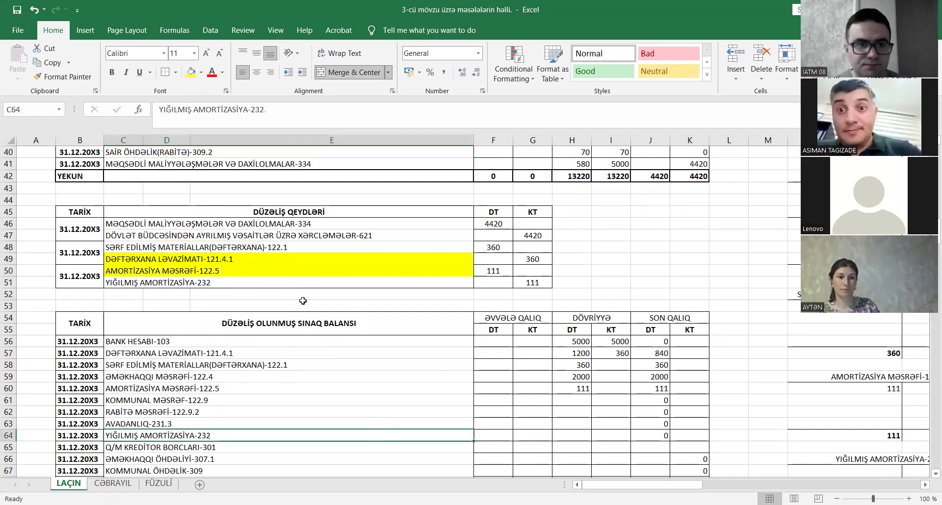
left_click(254, 250)
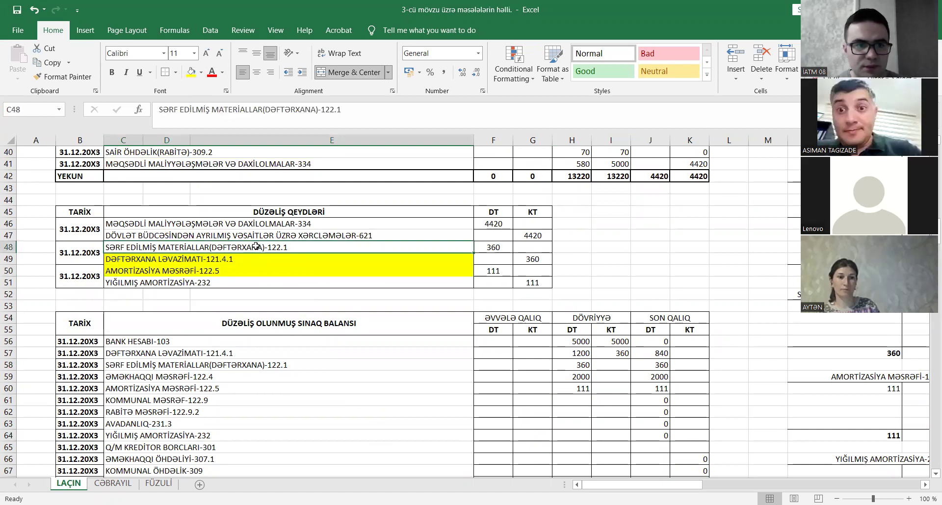
left_click(190, 72)
left_click(387, 446)
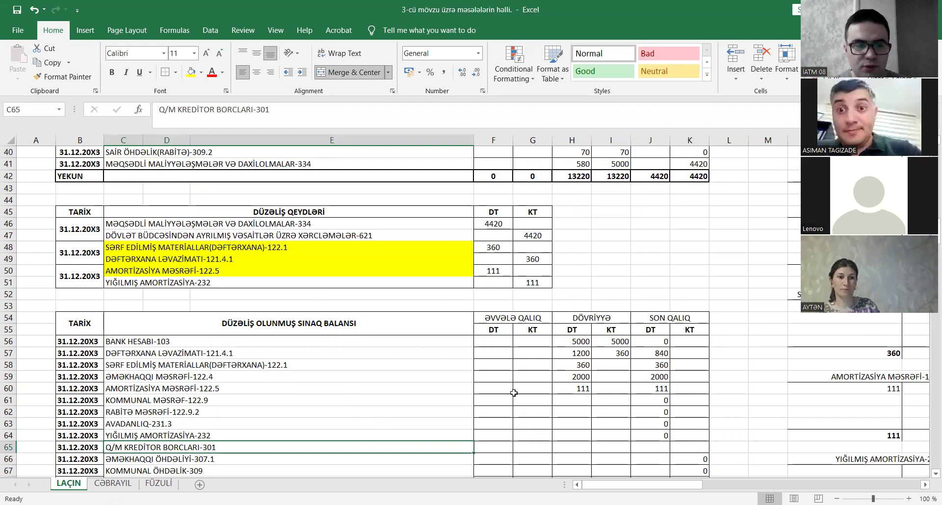
Step: Copy the debit turnovers 150, 70 and 1000 from H34:H36 of the initial trial balance into H61:H63
scroll(513, 393, "up", 4)
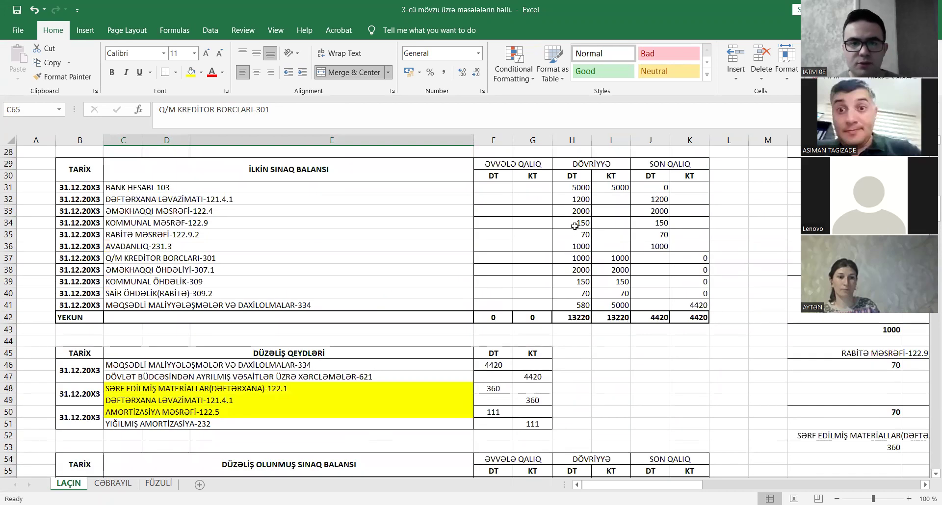
left_click(574, 227)
left_click_drag(574, 227, 570, 247)
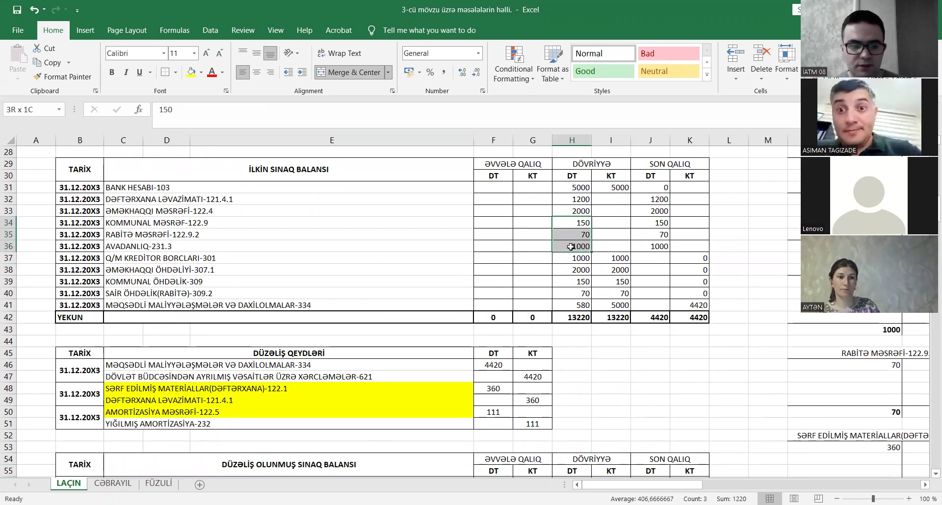
key("ctrl+c")
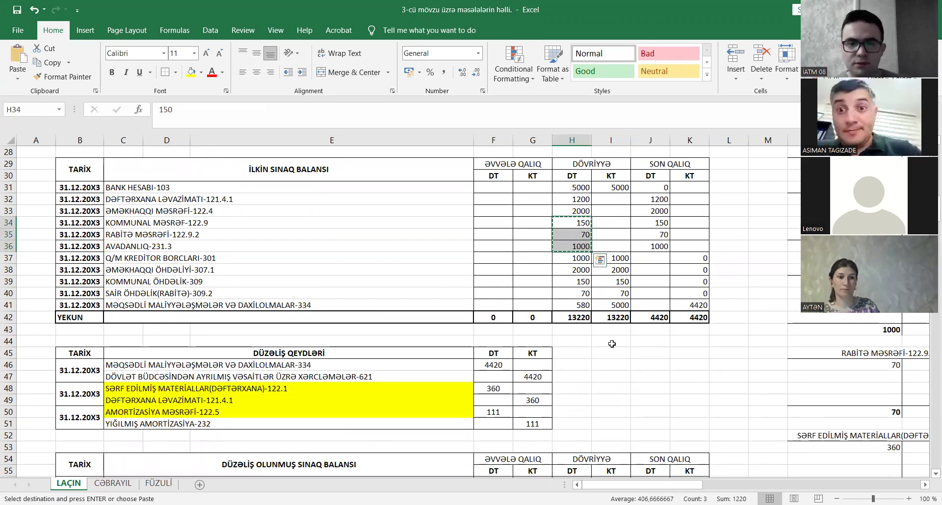
scroll(572, 361, "down", 5)
left_click(572, 364)
key("ctrl+v")
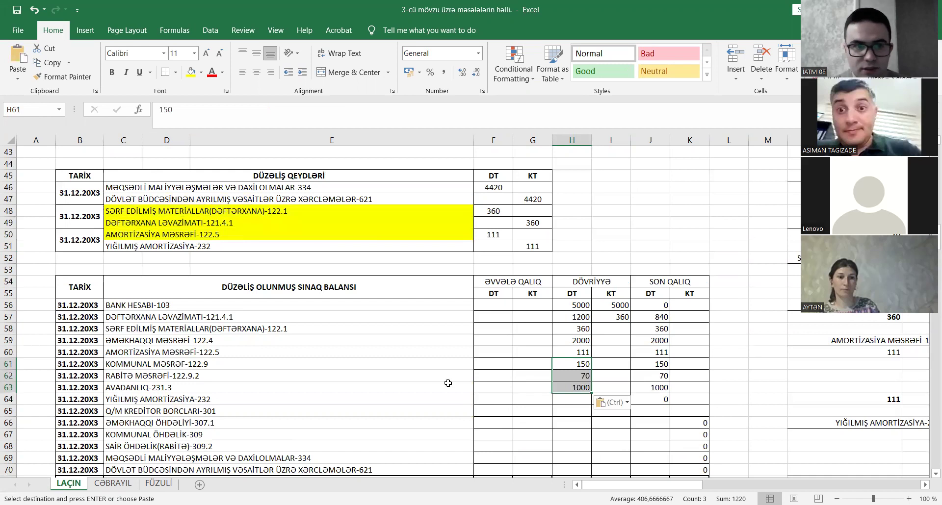
left_click(237, 248)
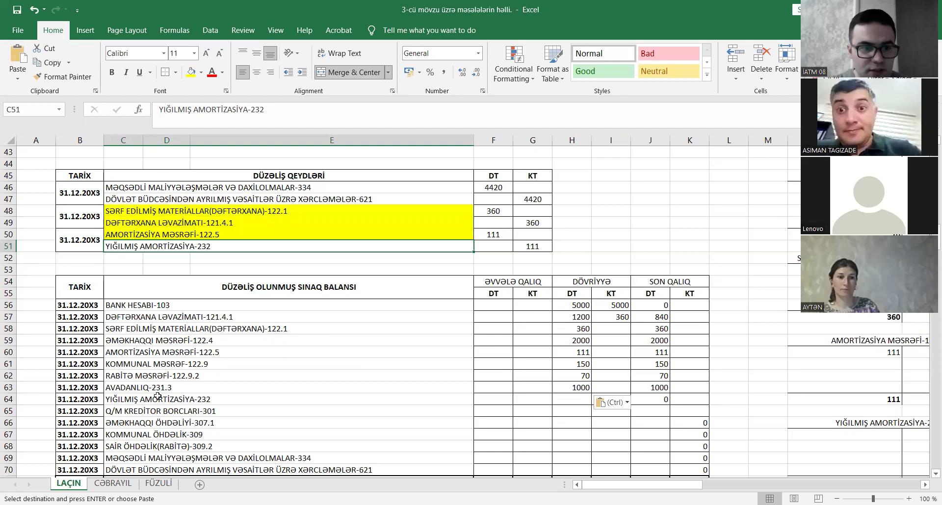
left_click(574, 398)
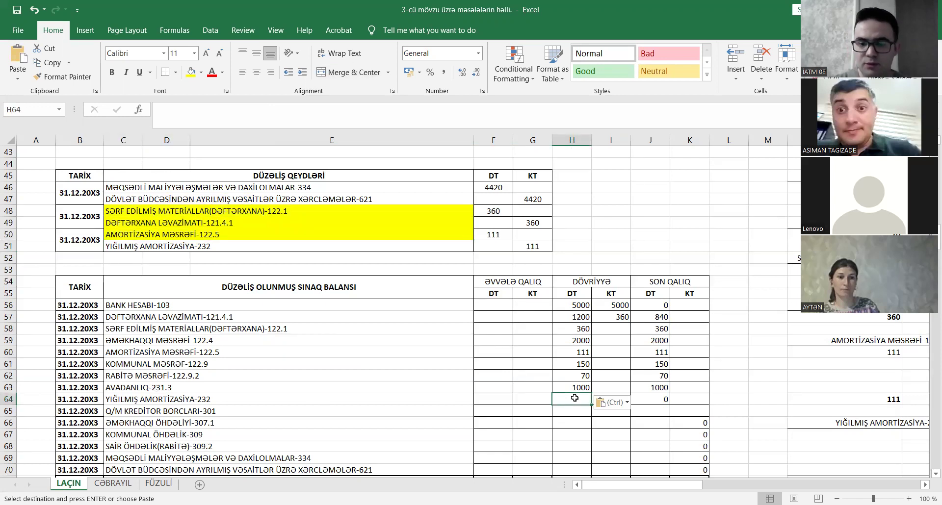
type("111")
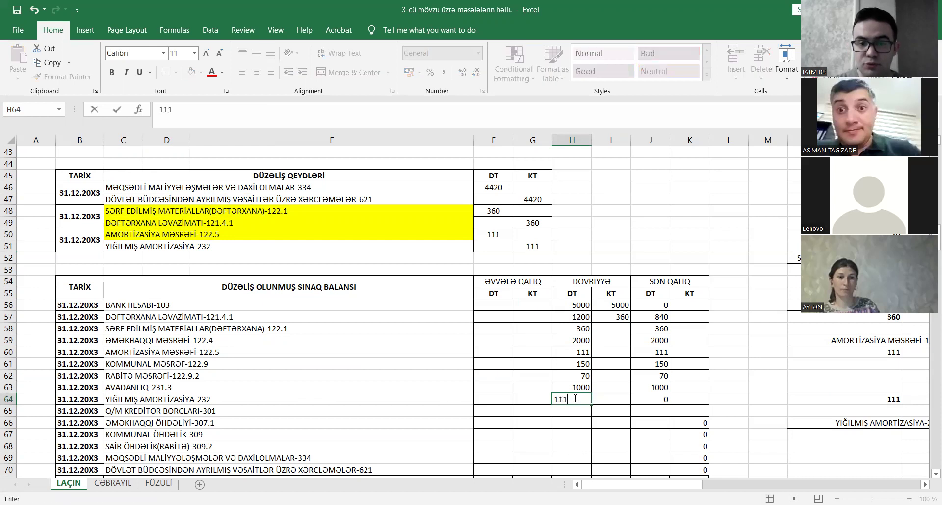
key("Tab")
key("ctrl+z")
Step: Enter 111 as the credit turnover of YIĞILMIŞ AMORTİZASİYA-232 in I64
left_click(616, 400)
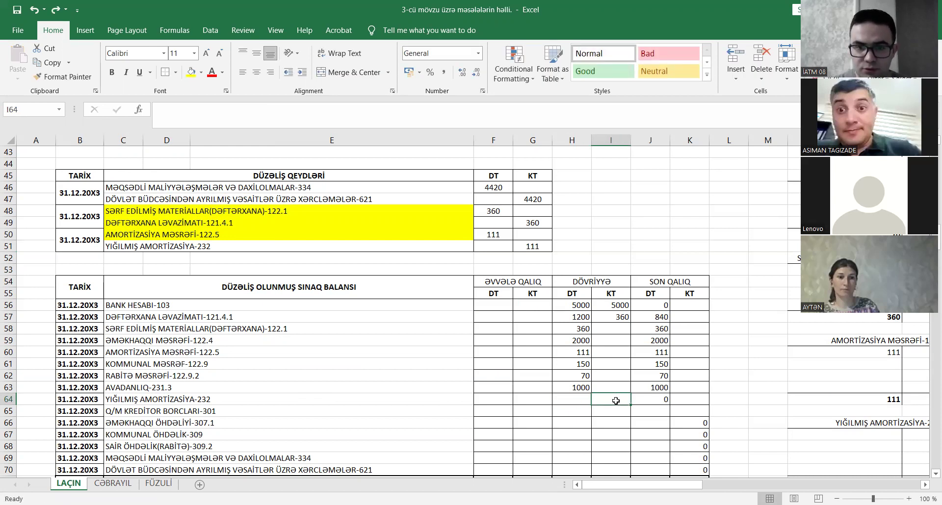
type("111")
key("Return")
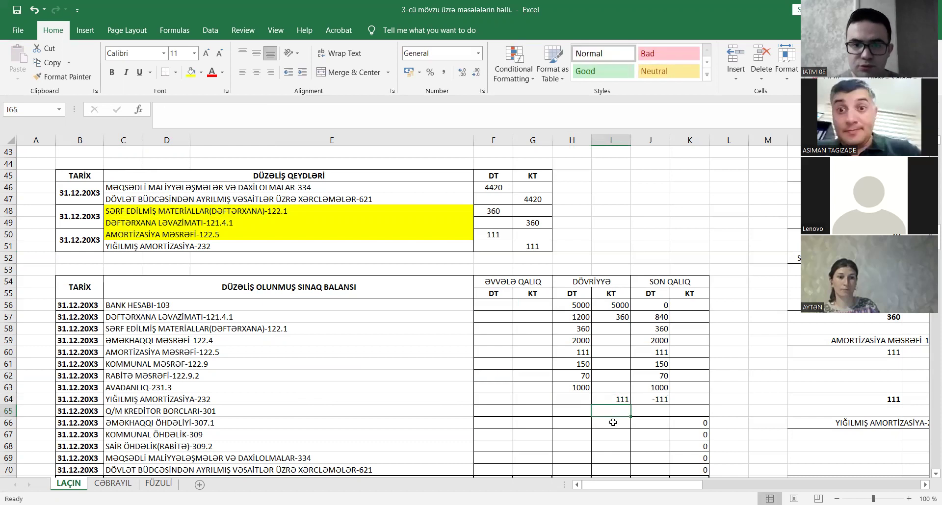
Step: Highlight the YIĞILMIŞ AMORTİZASİYA-232 entry in C51 with yellow fill and check its closing balance formula in J64
left_click(178, 248)
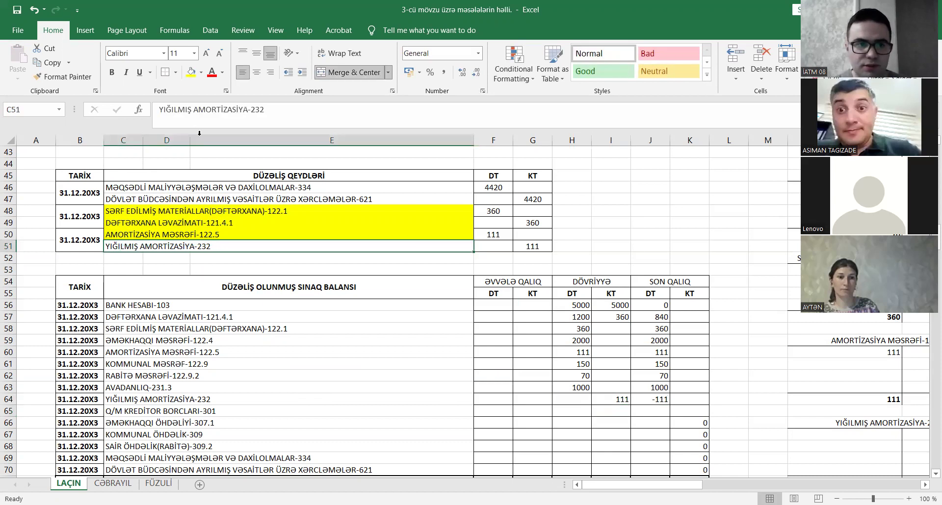
left_click(191, 72)
left_click(493, 400)
left_click(610, 399)
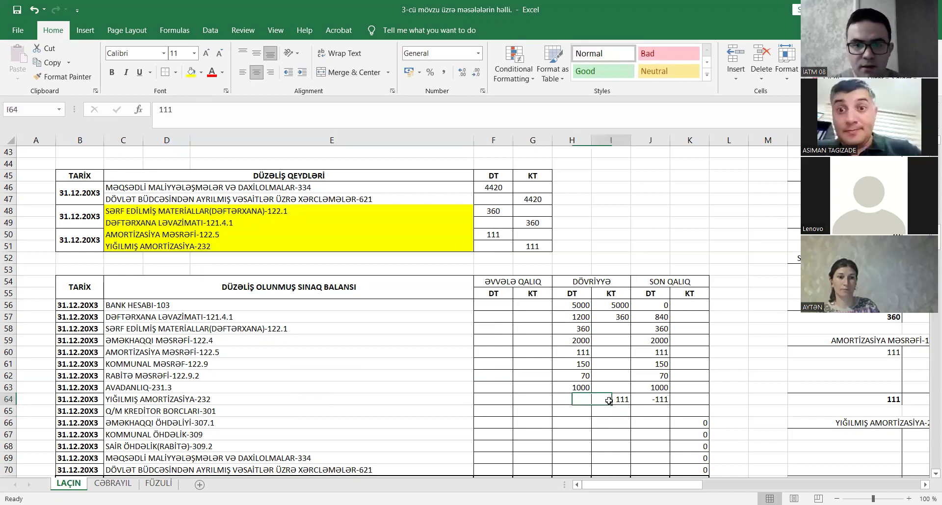
left_click(649, 398)
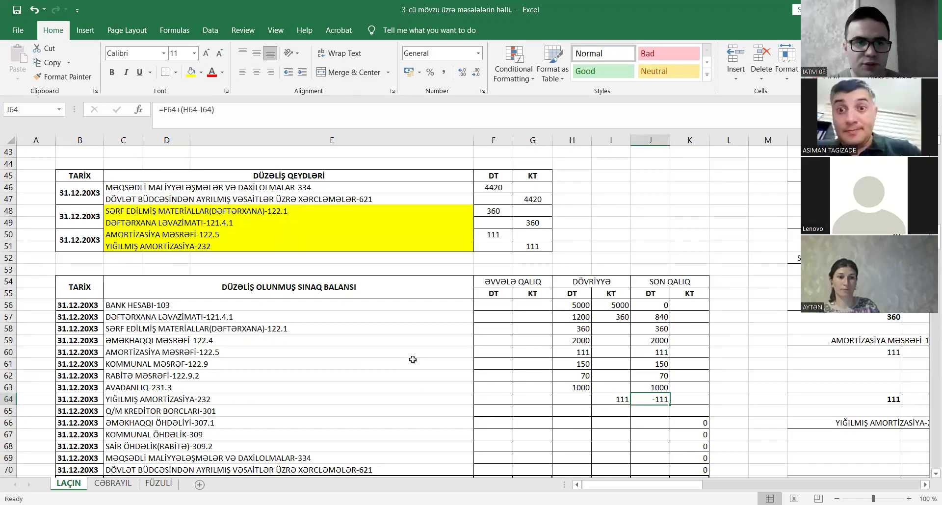
Step: Copy the liability accounts' debit and credit turnovers from H37:I40 of the initial trial balance into H65:I68
scroll(461, 365, "up", 6)
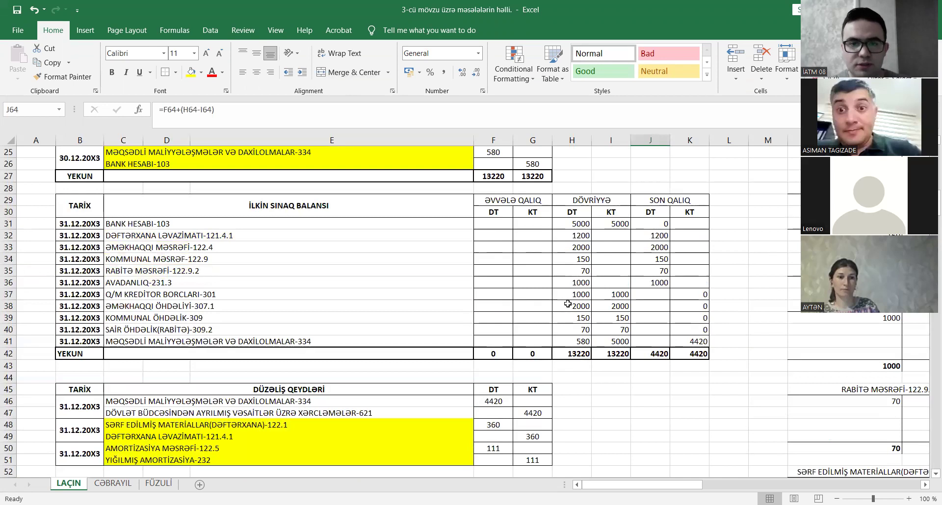
left_click_drag(576, 296, 607, 330)
key("ctrl+c")
scroll(613, 368, "down", 8)
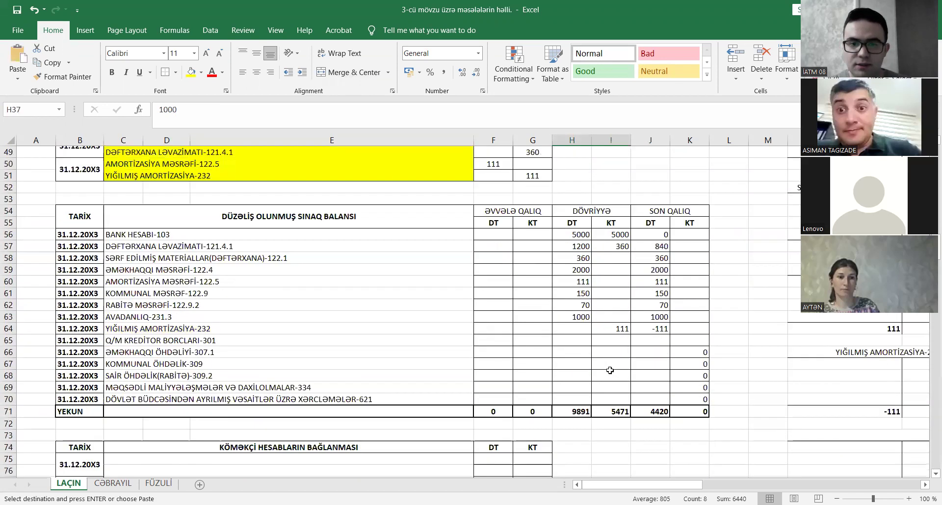
left_click_drag(576, 342, 613, 342)
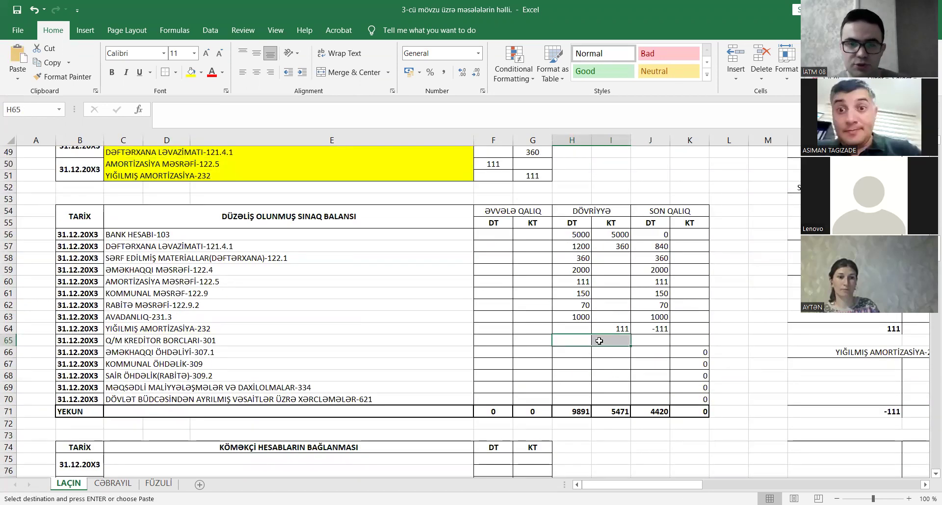
key("ctrl+v")
Step: Fill the credit closing balance formula from K66 up into K65 for Q/M KREDİTOR BORCLARI-301
left_click(697, 348)
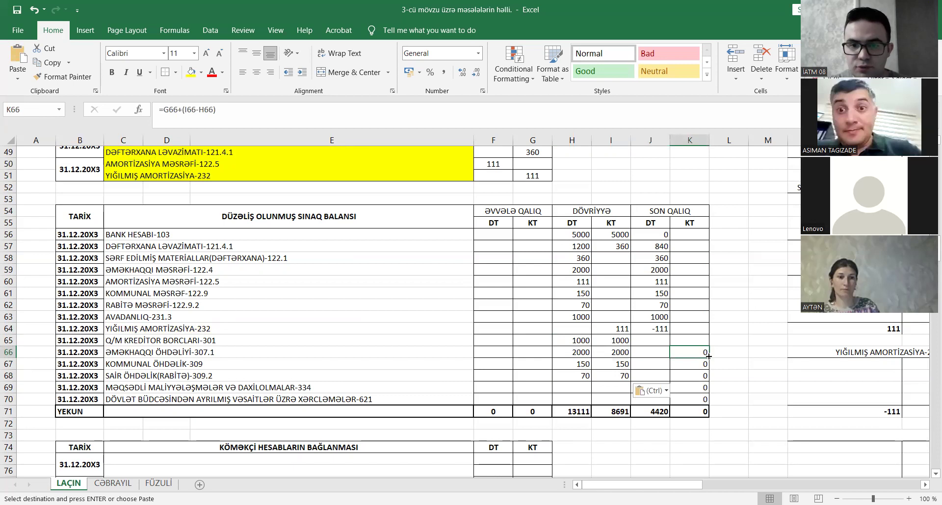
left_click_drag(706, 358, 706, 344)
key("Down")
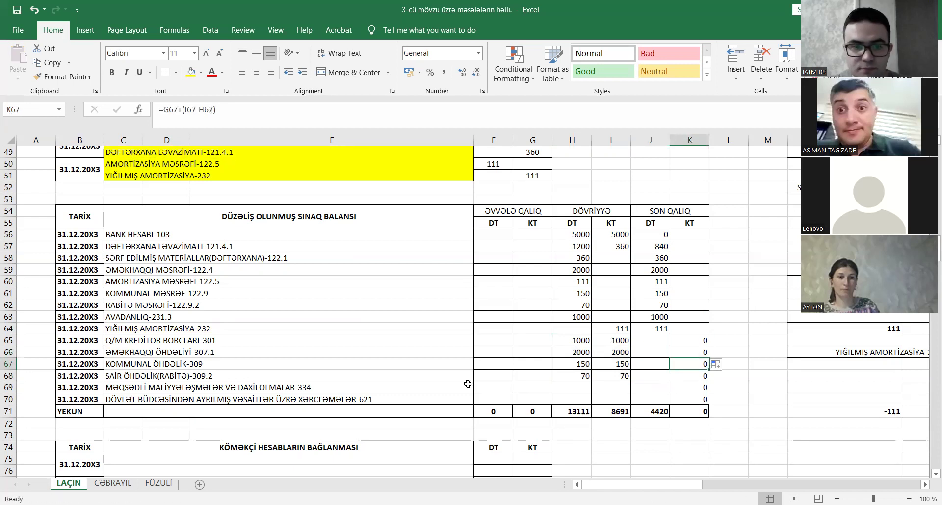
Step: Enter 5000 as both the debit and credit turnover of MƏQSƏDLİ MALİYYƏLƏŞMƏLƏR VƏ DAXİLOLMALAR-334 in H69:I69
scroll(538, 375, "up", 1)
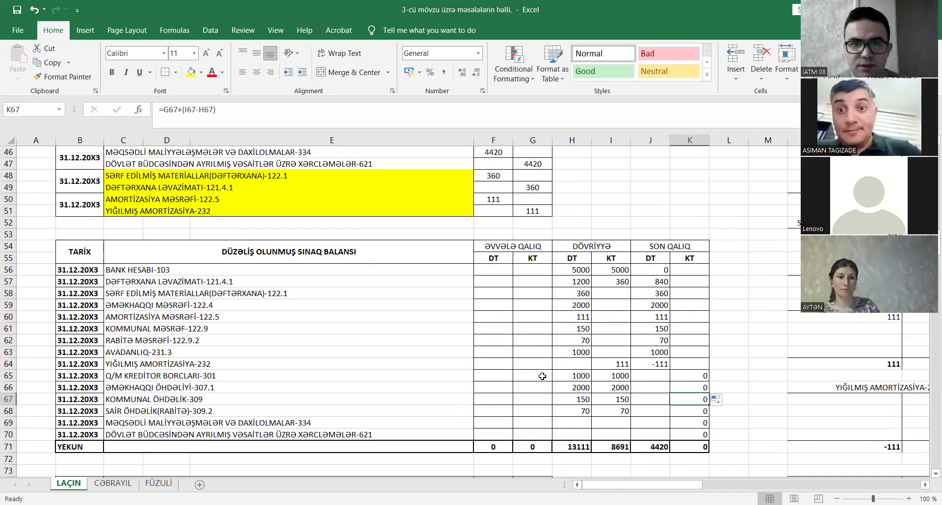
scroll(556, 405, "up", 5)
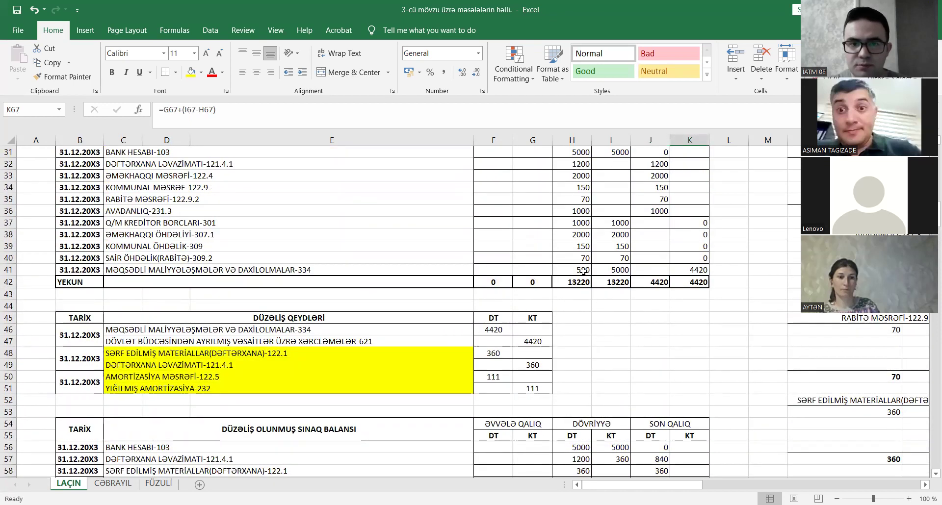
left_click(478, 329)
scroll(613, 387, "down", 6)
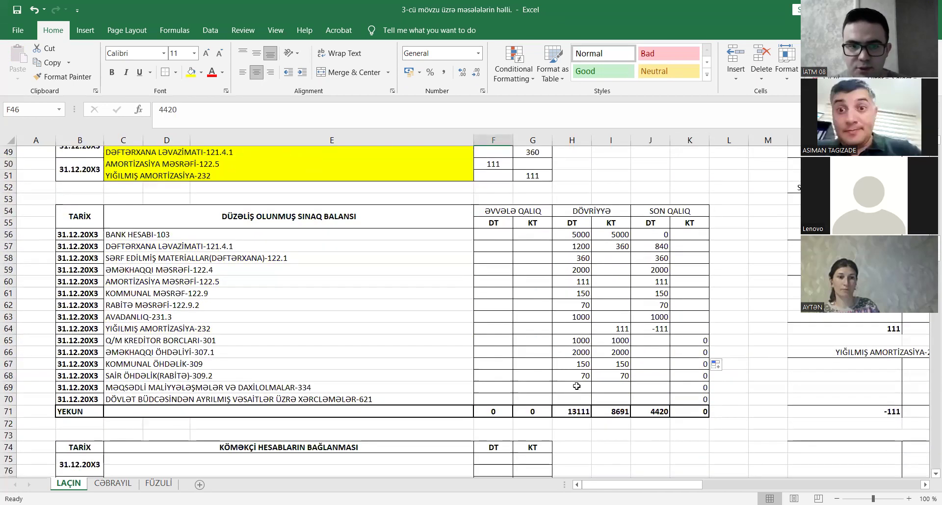
left_click(575, 388)
type("0")
key("Tab")
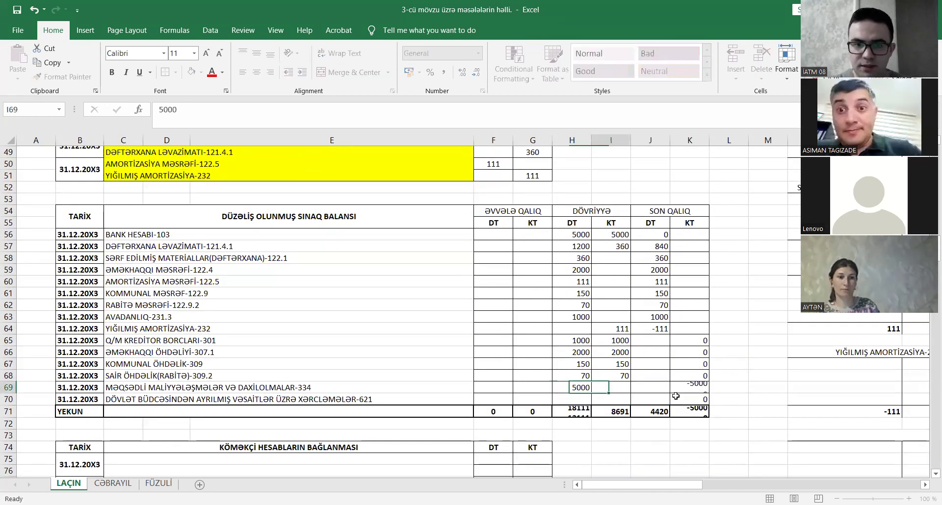
type("5000")
key("Tab")
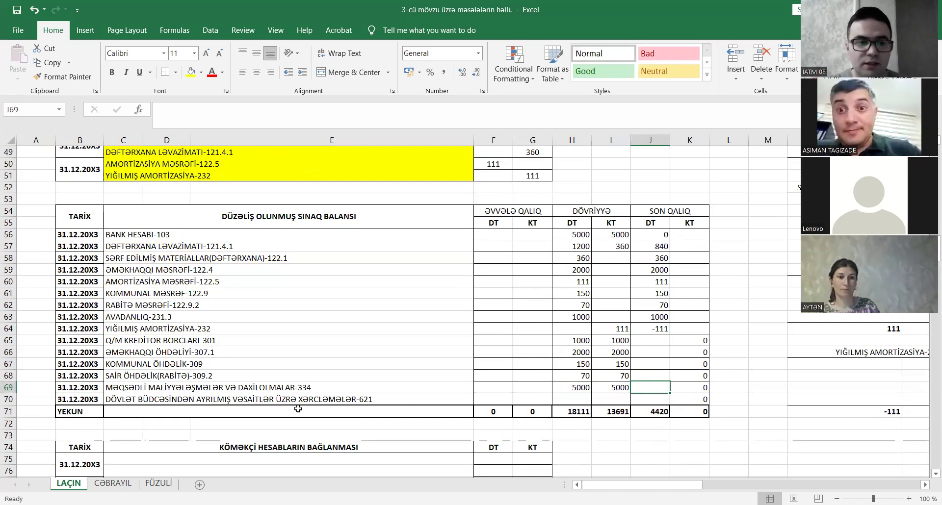
Step: Highlight the MƏQSƏDLİ MALİYYƏLƏŞMƏLƏR VƏ DAXİLOLMALAR-334 entry in C46 of the adjusting entries with yellow fill
scroll(466, 373, "up", 2)
left_click(260, 188)
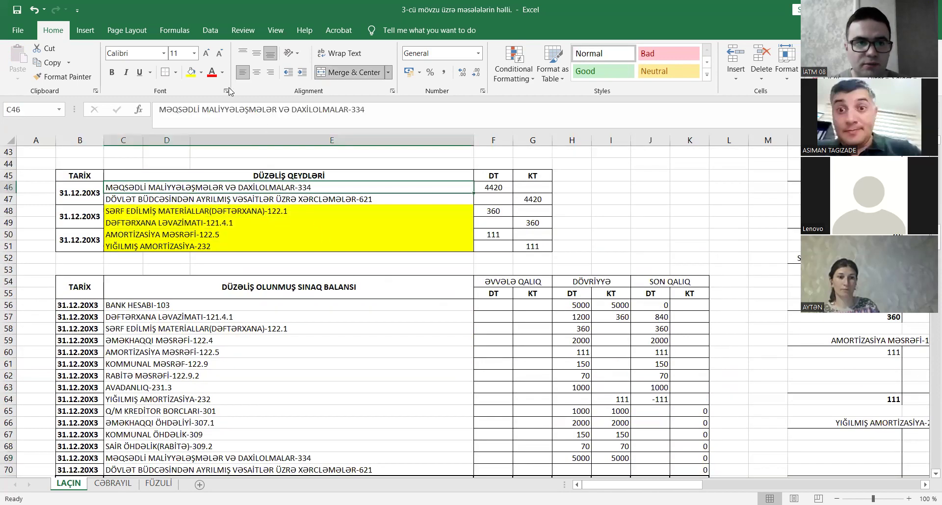
left_click(191, 72)
Step: Enter 4420 as the credit turnover of DÖVLƏT BÜDCƏSİNDƏN AYRILMIŞ VƏSAİTLƏR ÜZRƏ XƏRCLƏMƏLƏR-621 in I70
scroll(565, 250, "down", 2)
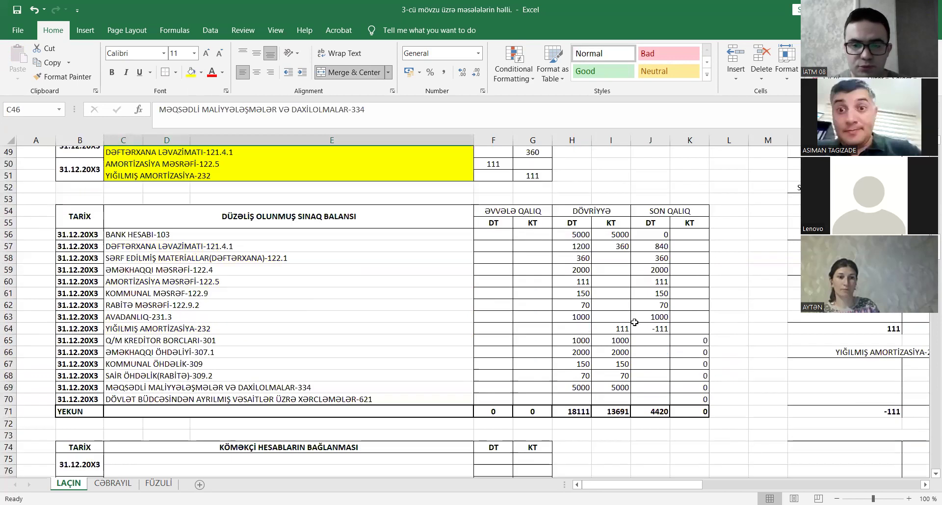
left_click(615, 395)
type("4420")
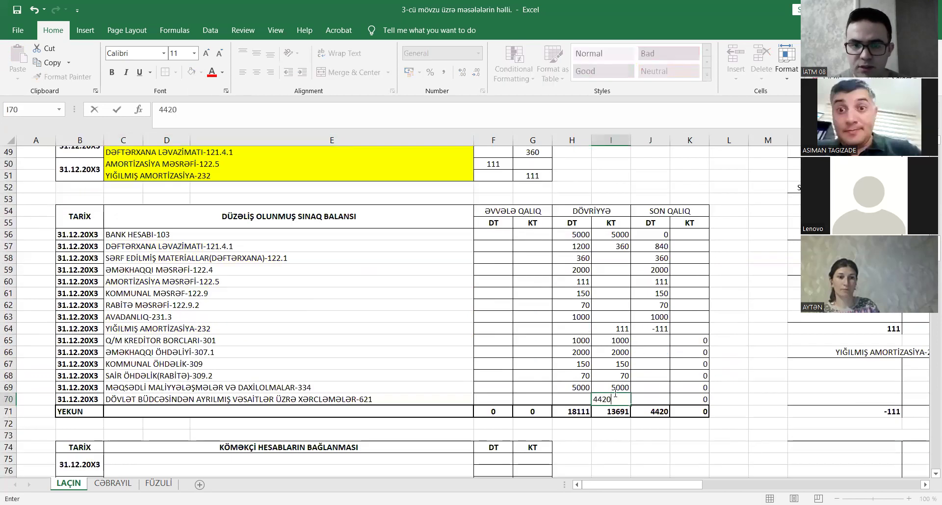
key("Return")
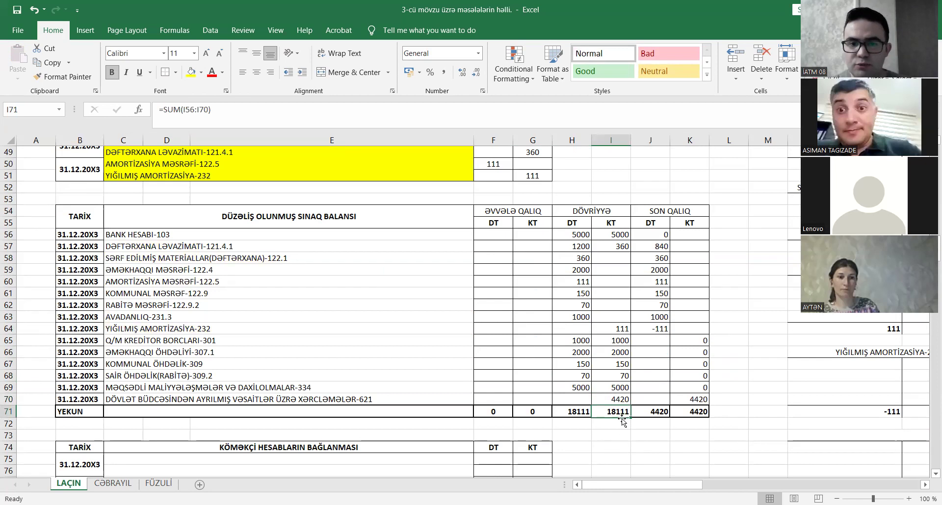
Step: Review the turnovers in H56:I69 and the closing balance totals of the adjusted trial balance
left_click_drag(554, 233, 615, 388)
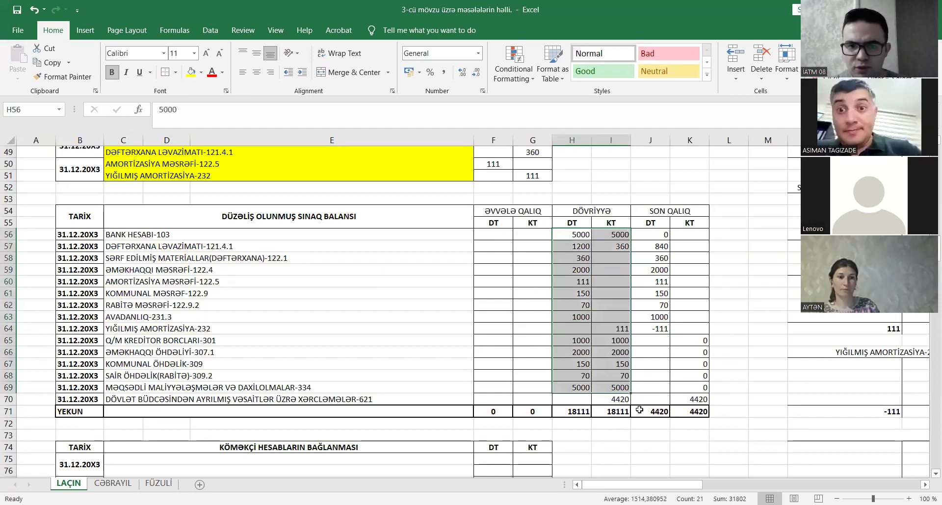
left_click_drag(660, 412, 683, 412)
left_click(653, 444)
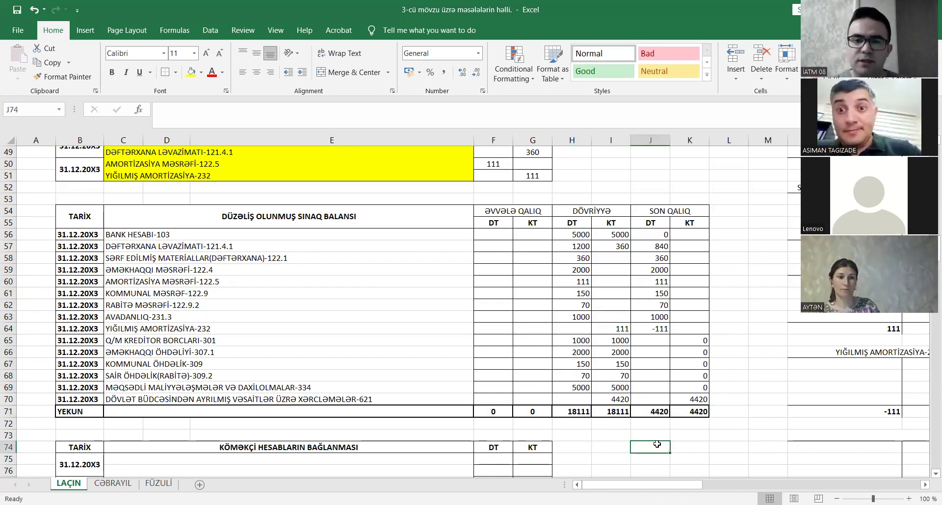
Step: Highlight the expense accounts and their turnovers in C58:H62 of the adjusted trial balance with yellow fill
scroll(653, 444, "down", 3)
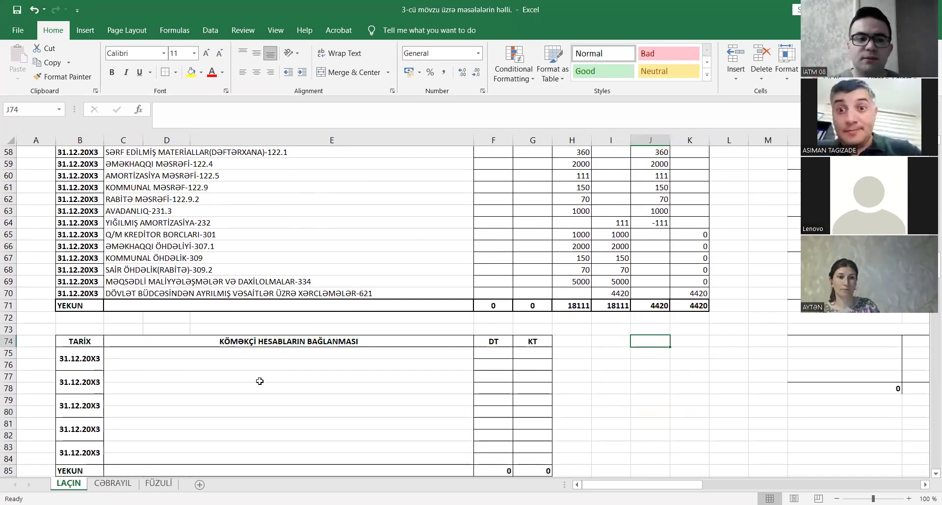
scroll(260, 381, "up", 1)
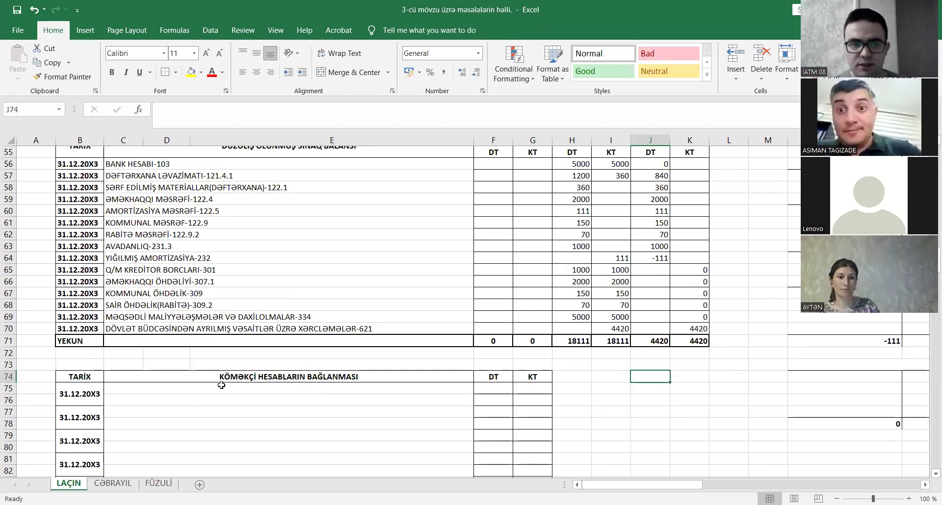
left_click(288, 382)
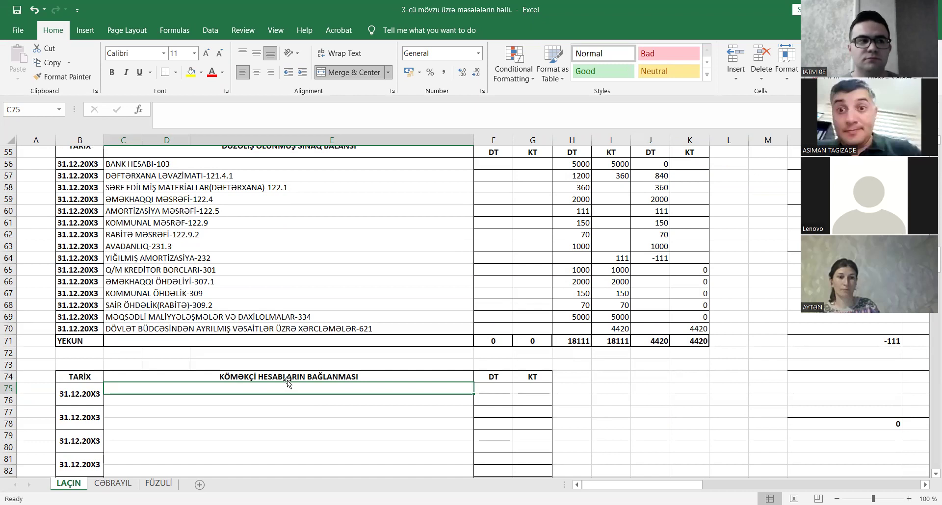
left_click_drag(177, 187, 567, 233)
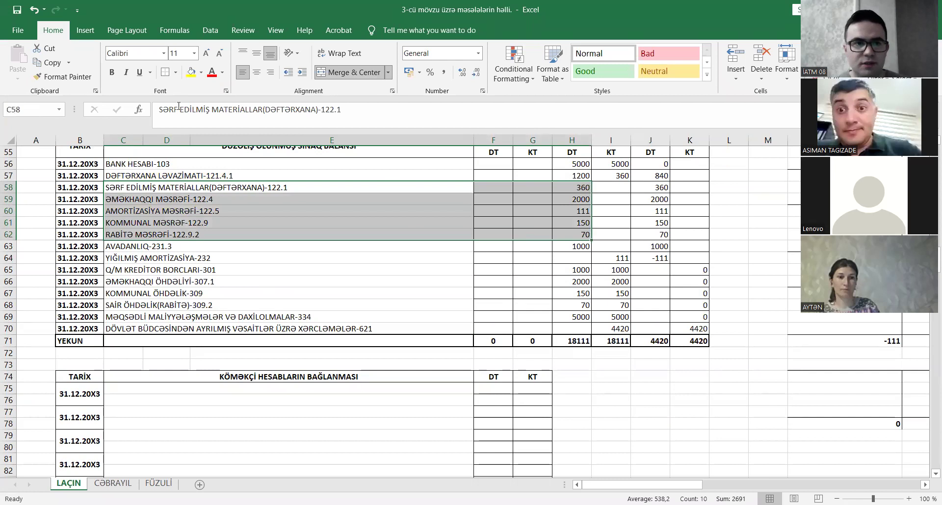
left_click(191, 72)
left_click(354, 267)
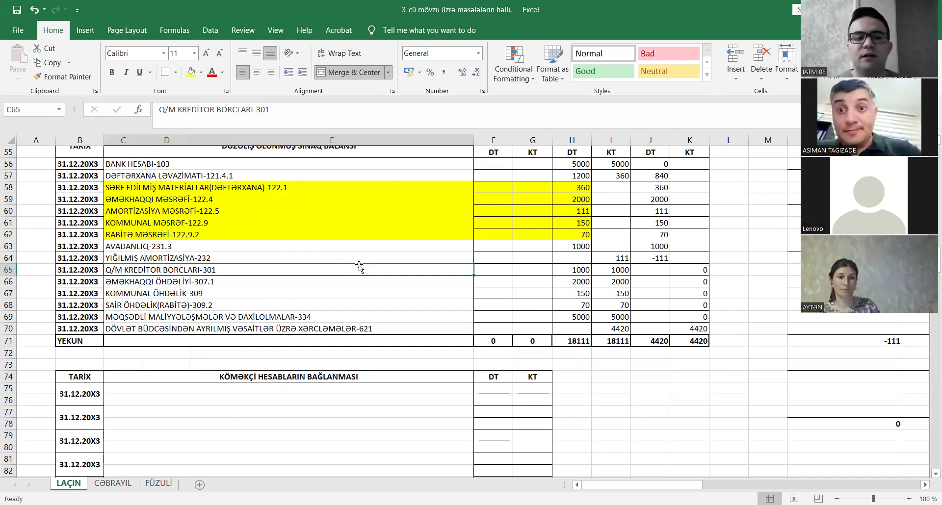
Step: Enter GÖSTƏRİLMİŞ XİDMƏTLƏRİN DƏYƏRİ-733 as the first account in C75 of the KÖMƏKÇİ HESABLARIN BAĞLANMASI table
left_click(156, 388)
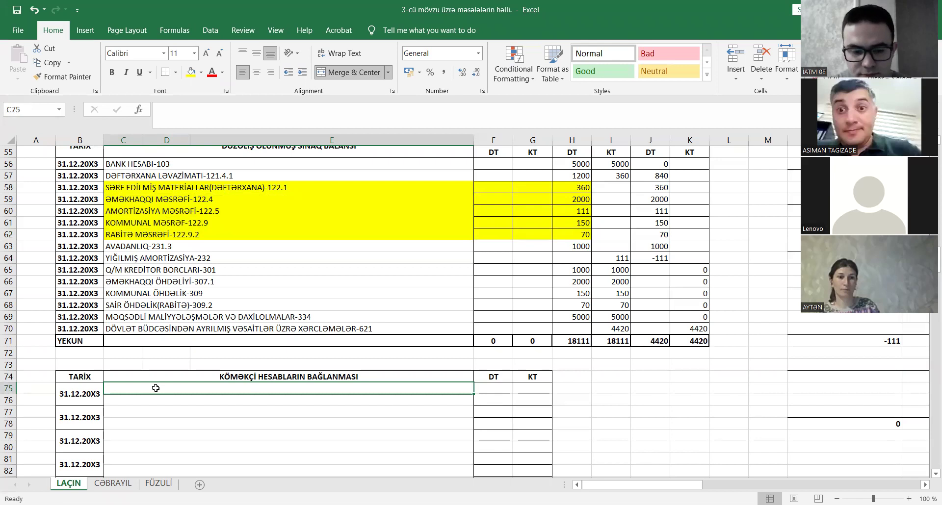
type("GÖ")
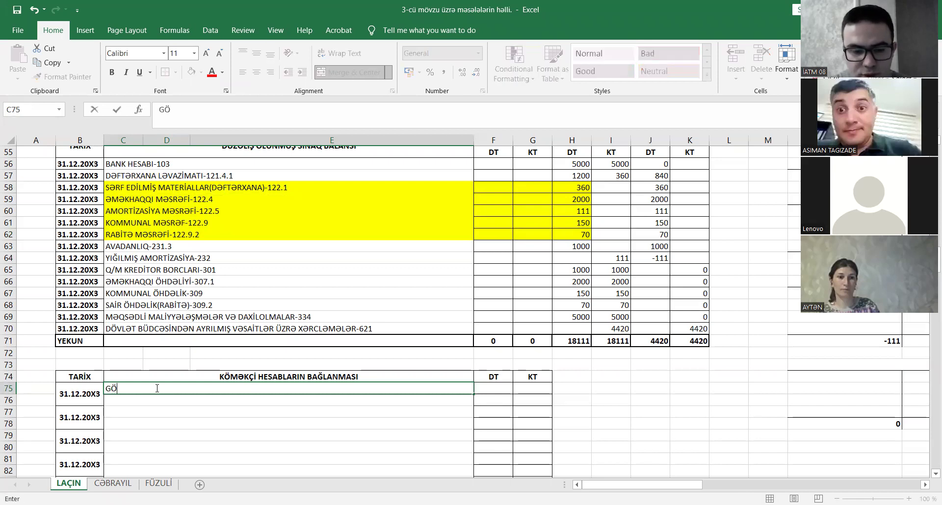
type("SƏTRİLMİŞ")
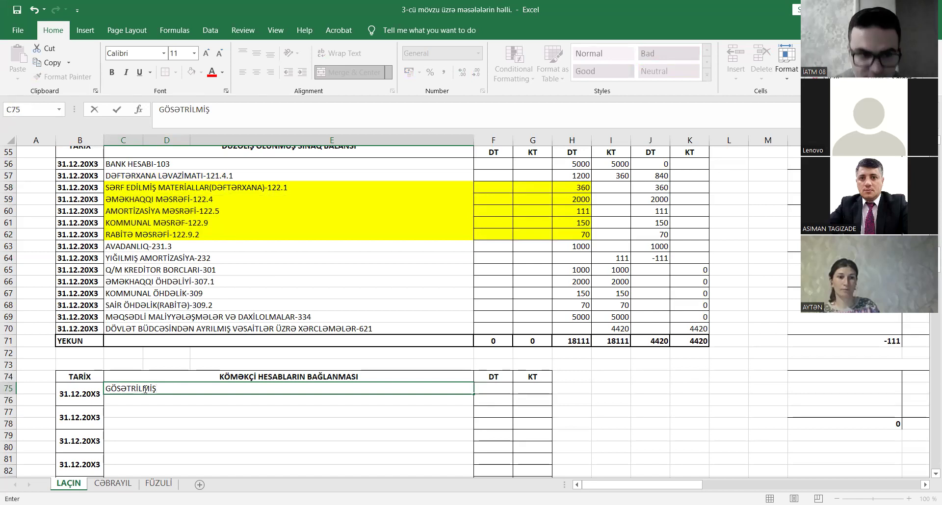
left_click(121, 390)
type("T")
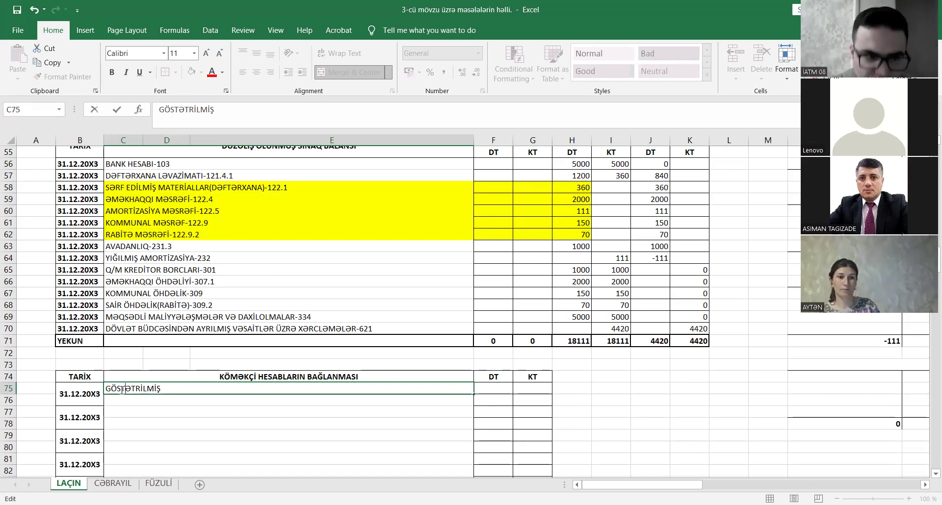
key("BackSpace")
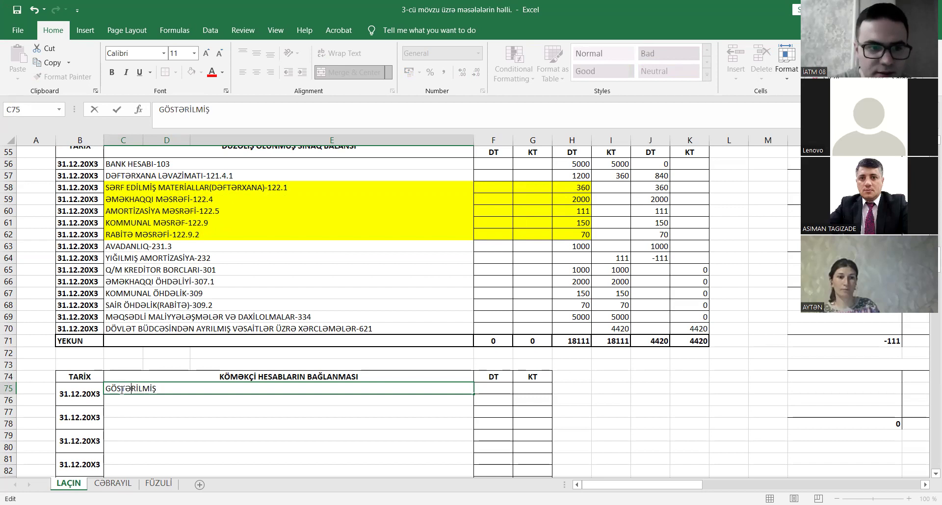
type("XİDMƏTLƏRİN ")
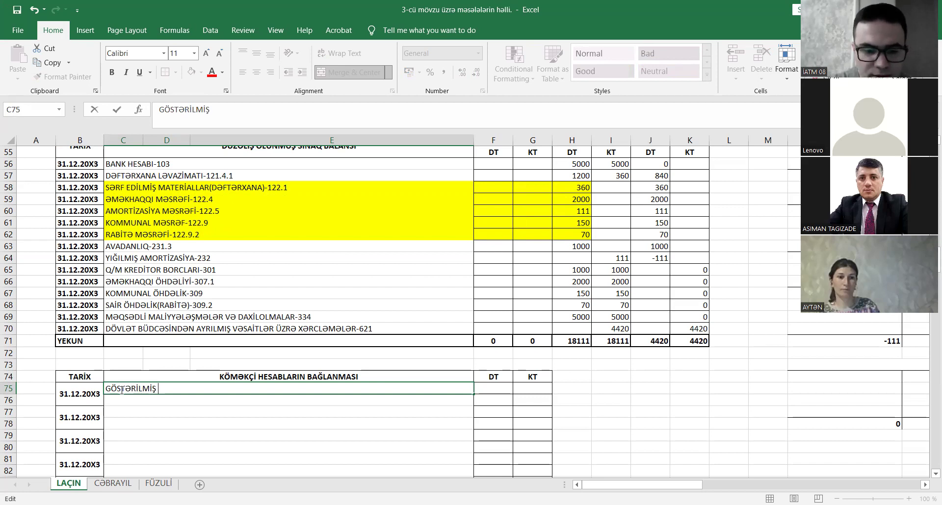
type("DƏ")
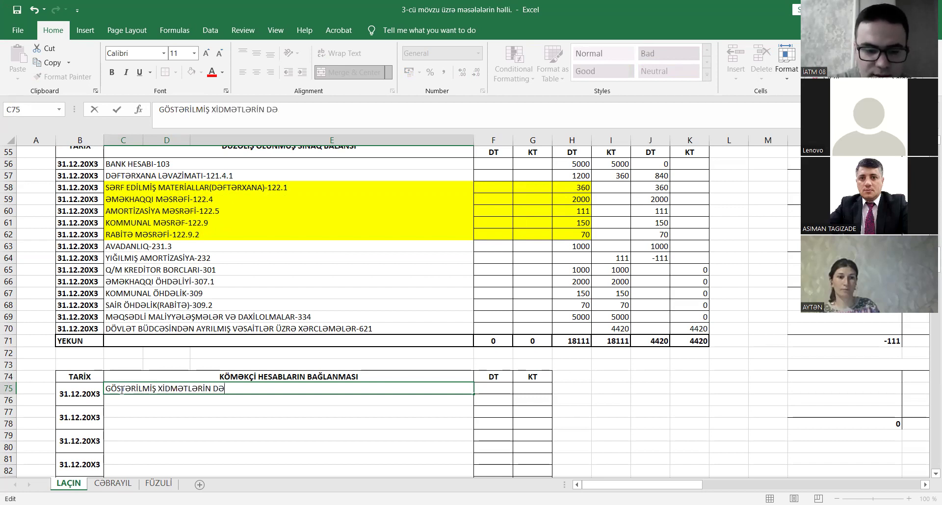
type("YƏRİ-733")
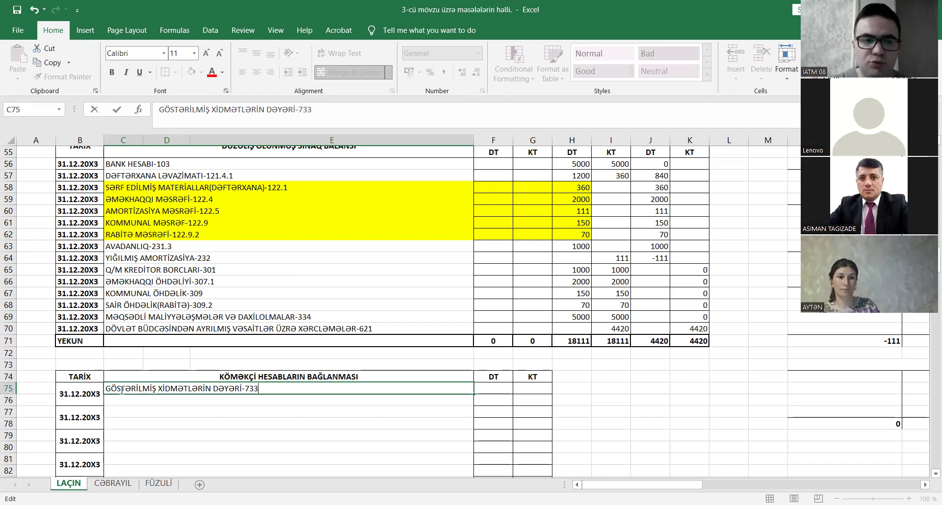
Step: Enter MƏSRƏFLƏR(DƏFƏTRXANA,ƏMƏKHAQQI,AMORTİZASİYA,KOMMUNAL,RABİTƏ)-122 as the credited account in C76 of the closing entries
left_click(108, 399)
type("MƏSƏRƏFLƏR")
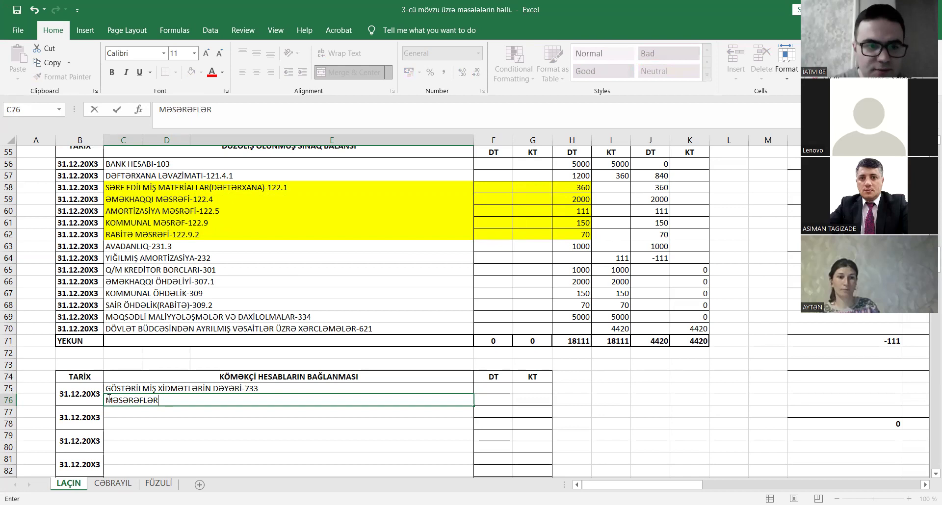
left_click(128, 399)
key("BackSpace")
type("(")
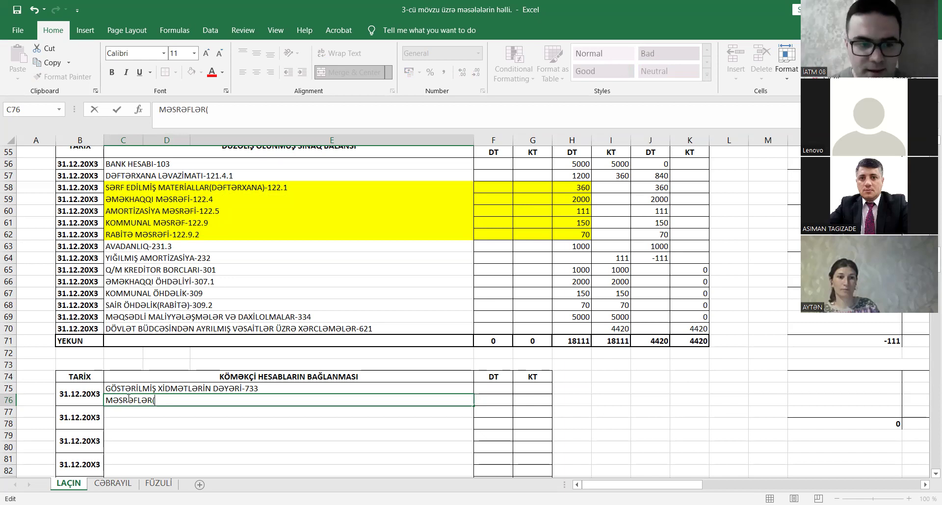
type("DƏFTƏRXANA")
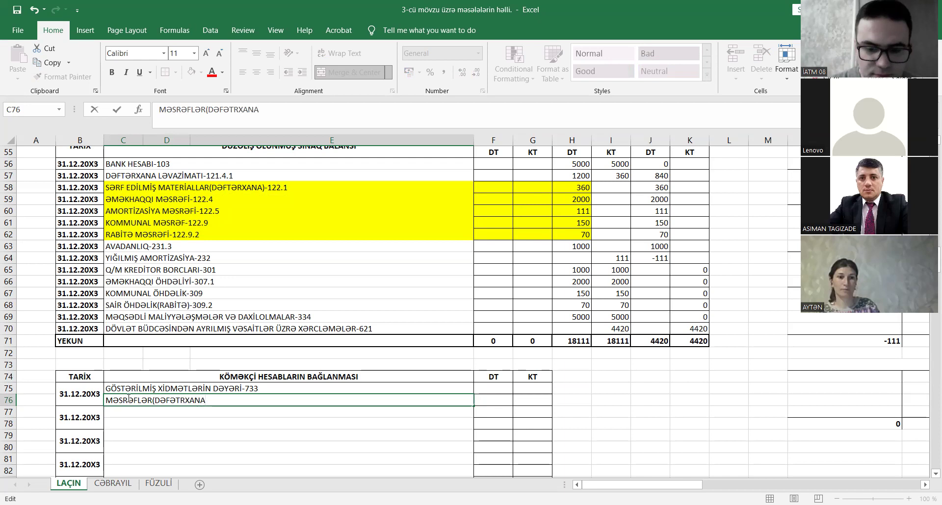
type(",ƏMƏKHAQQL")
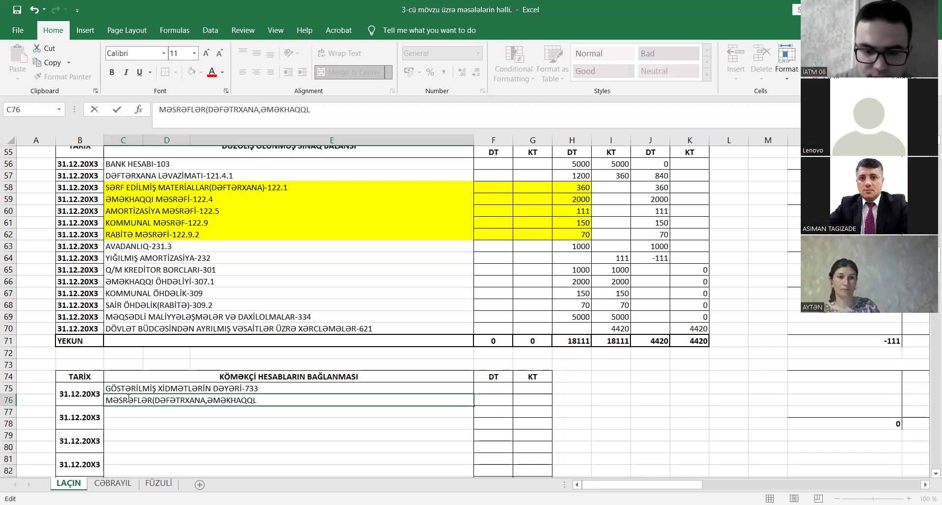
key("BackSpace")
type("I")
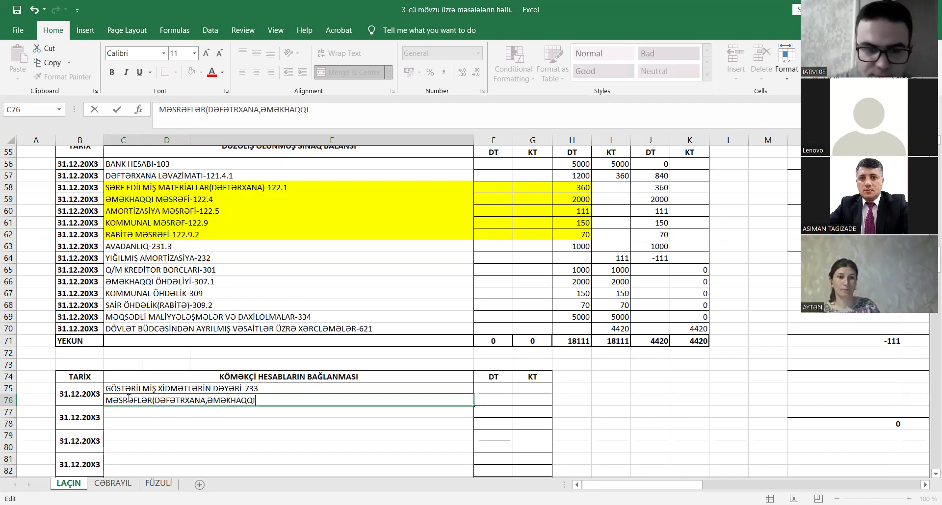
type(",A")
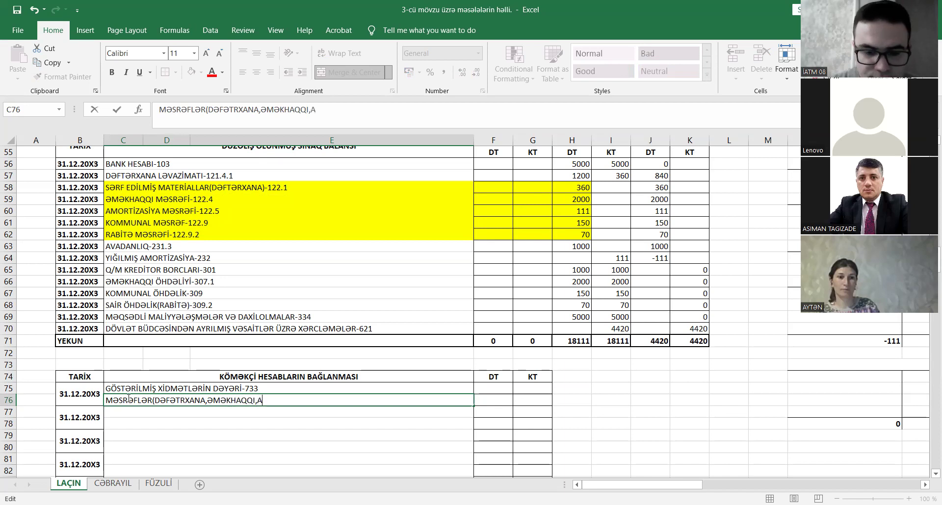
type("MORTİZASİYA")
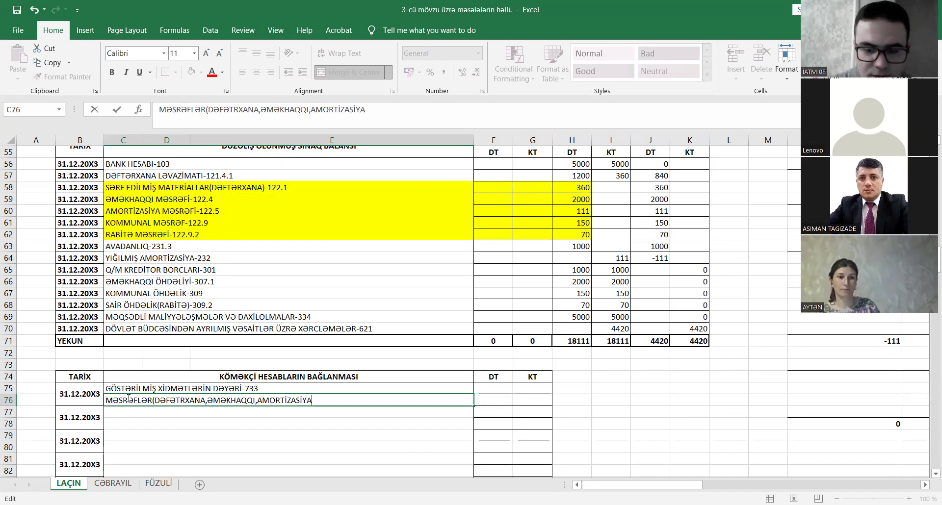
type(",KOMMUNAL,")
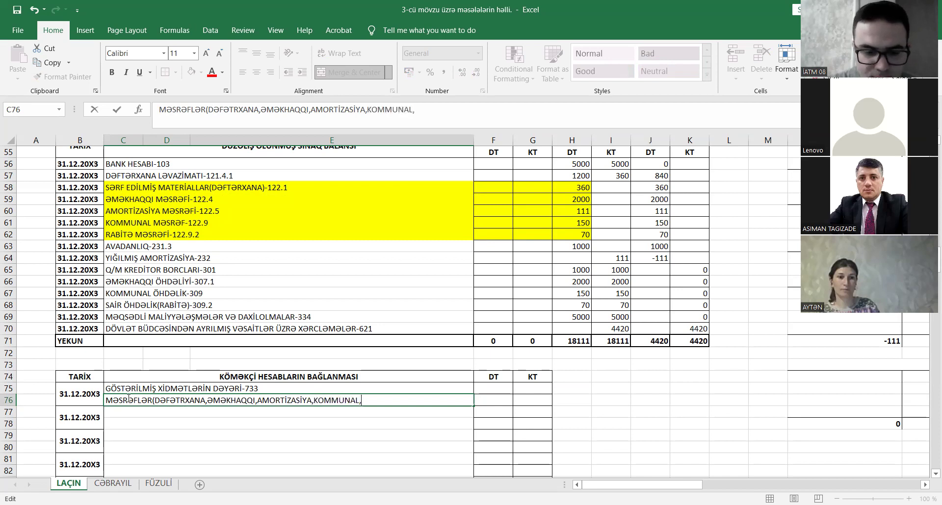
type("RABİTƏ)-122")
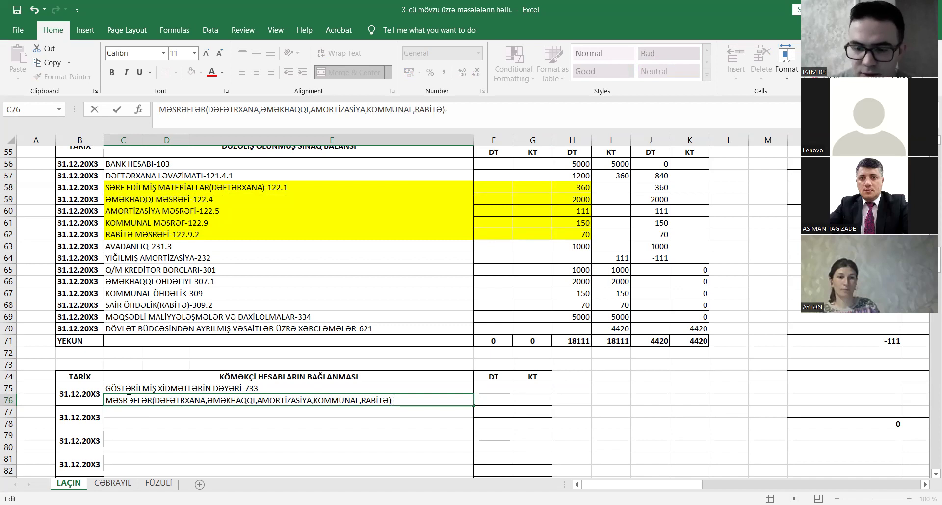
key("Tab")
Step: Enter 2691 as the debit of account 733 in F75 and as the credit of account 122 in G76
left_click(479, 391)
type("2691")
key("Return")
key("Right")
type("2691")
key("Return")
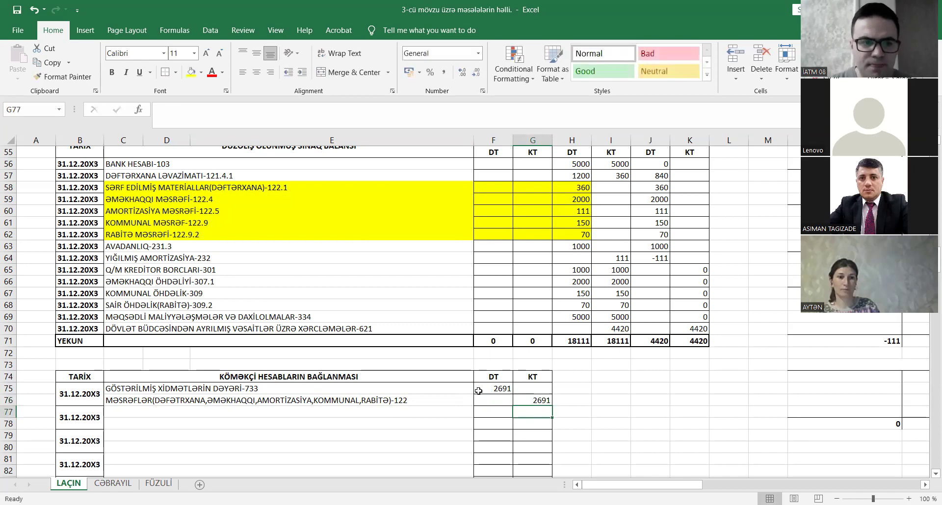
Step: Copy the account name GÖSTƏRİLMİŞ XİDMƏTLƏRİN DƏYƏRİ-733 from C75 into AA4 as the heading of the T-account under XƏRC
left_click(271, 423)
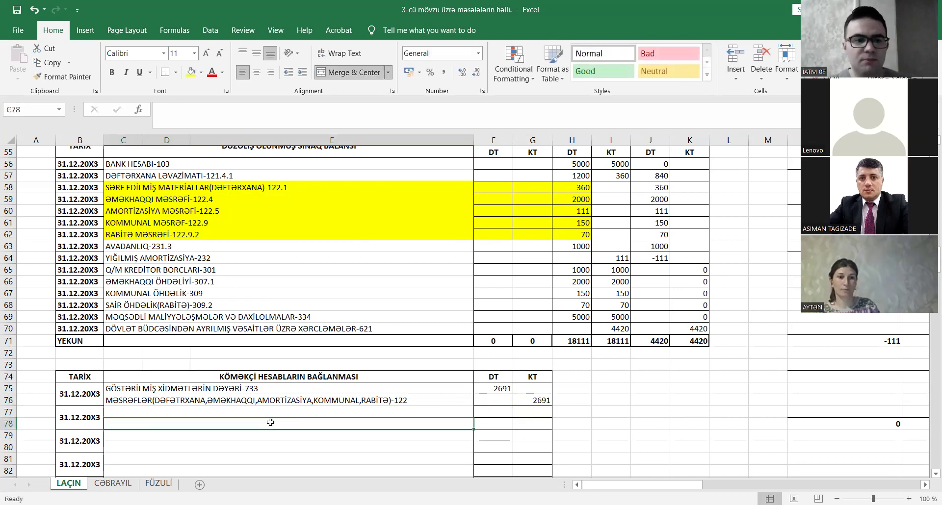
left_click(191, 388)
key("ctrl+c")
left_click_drag(350, 110, 116, 109)
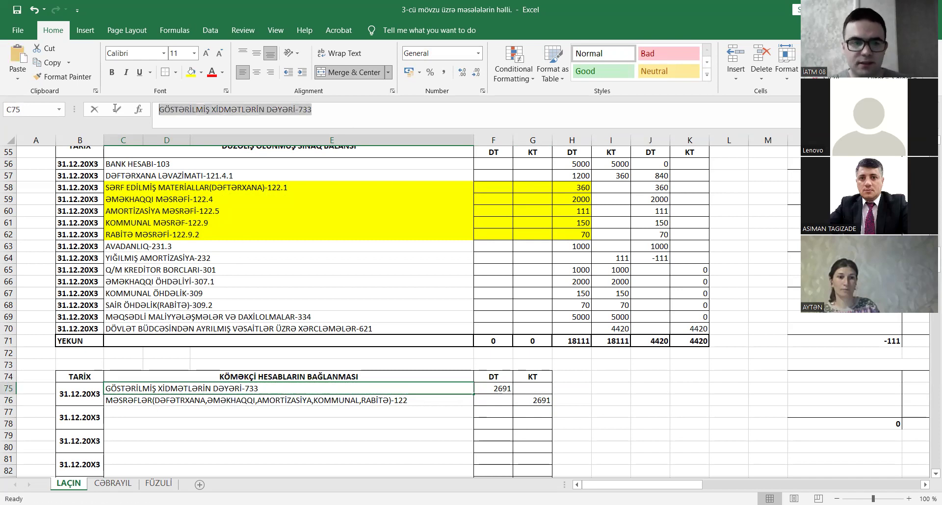
left_click(689, 412)
left_click_drag(600, 488, 825, 471)
scroll(705, 467, "up", 18)
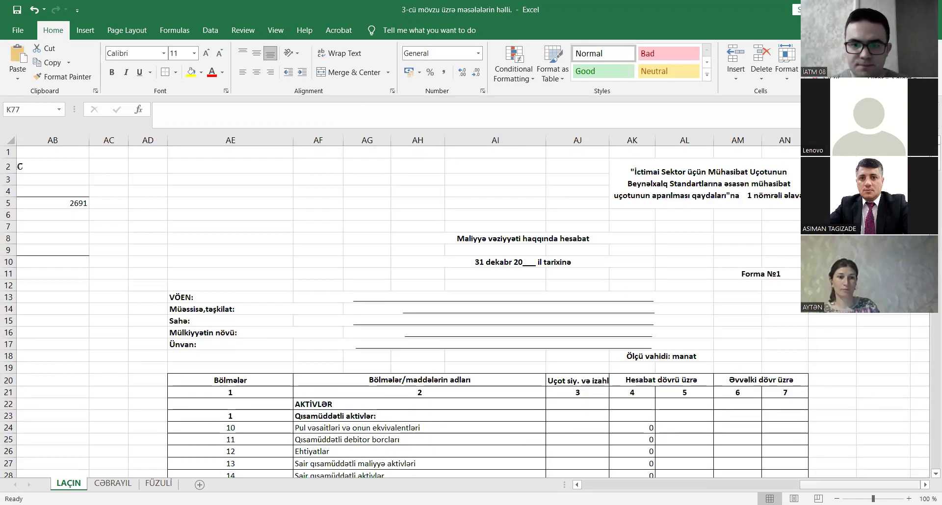
left_click_drag(835, 485, 768, 485)
left_click(649, 191)
left_click(377, 116)
key("ctrl+v")
left_click(675, 359)
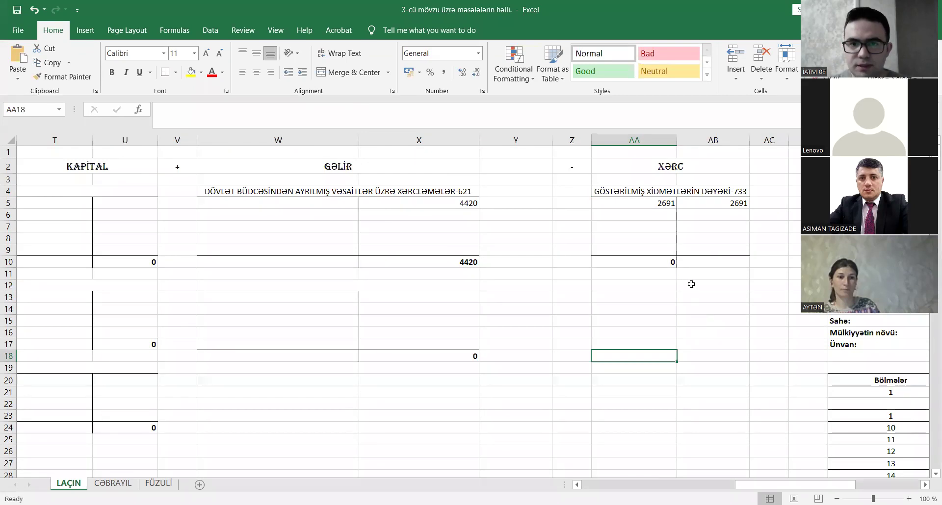
Step: Clear AA5 and AB5 of the GÖSTƏRİLMİŞ XİDMƏTLƏRİN DƏYƏRİ-733 T-account and enter 2691 as its debit in AA5
left_click(660, 201)
key("Delete")
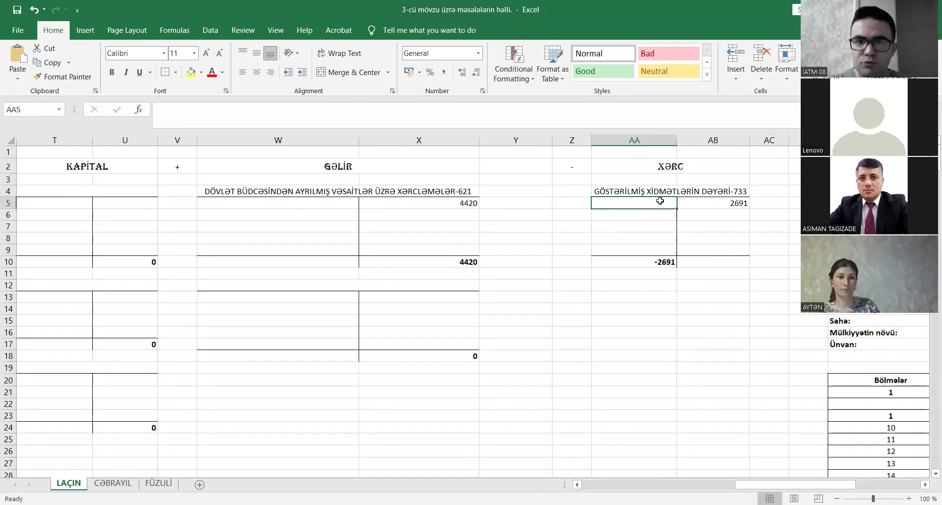
left_click(627, 329)
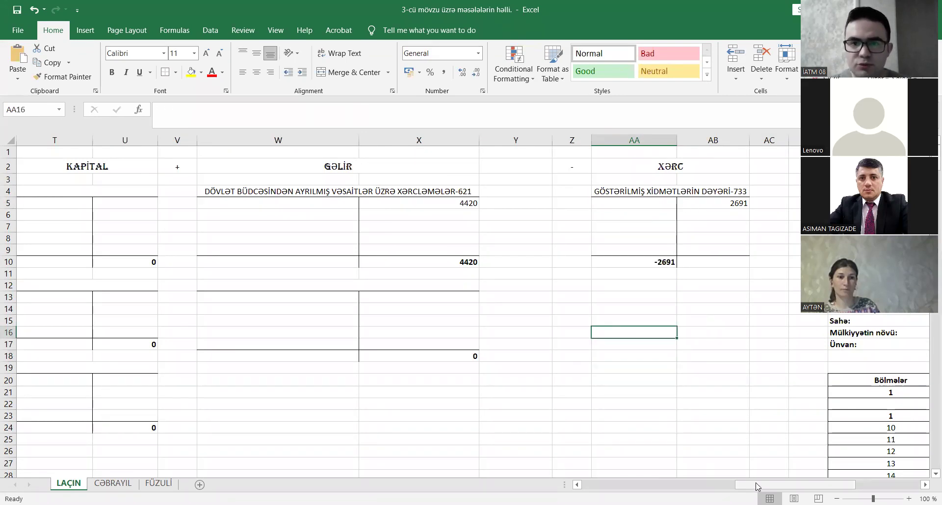
left_click(708, 206)
key("Delete")
left_click(668, 202)
type("2691")
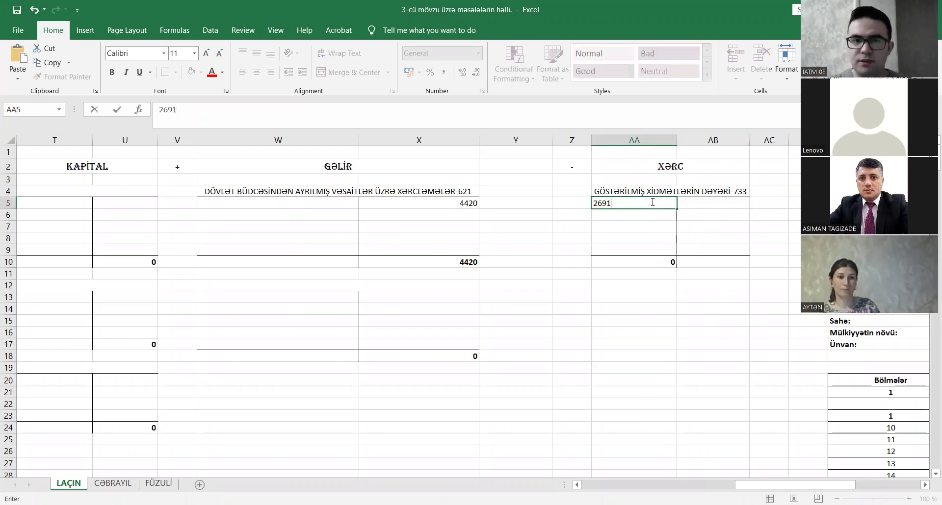
key("Return")
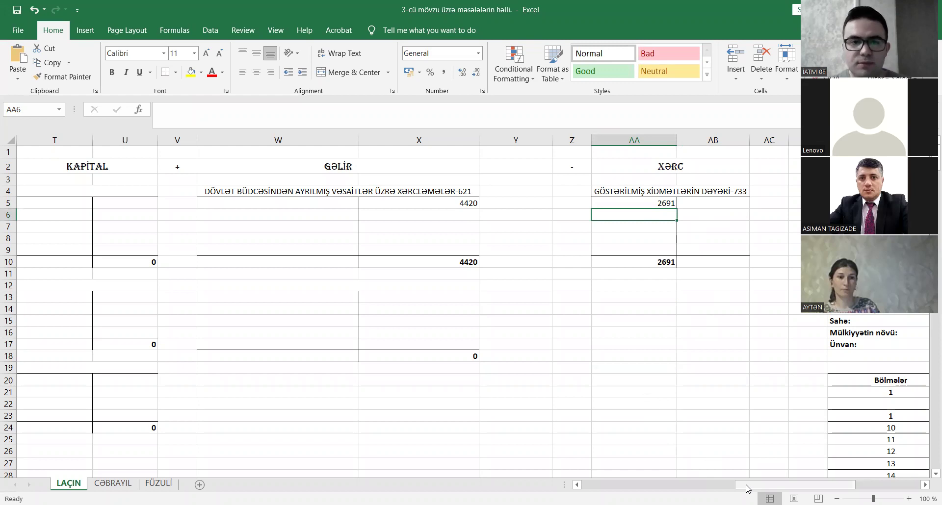
Step: Review the adjusting entries in C46:C51 and the debit of the closing entry in F75
left_click_drag(747, 488, 593, 488)
scroll(265, 393, "down", 10)
scroll(264, 385, "down", 3)
left_click(228, 222)
left_click_drag(229, 221, 226, 284)
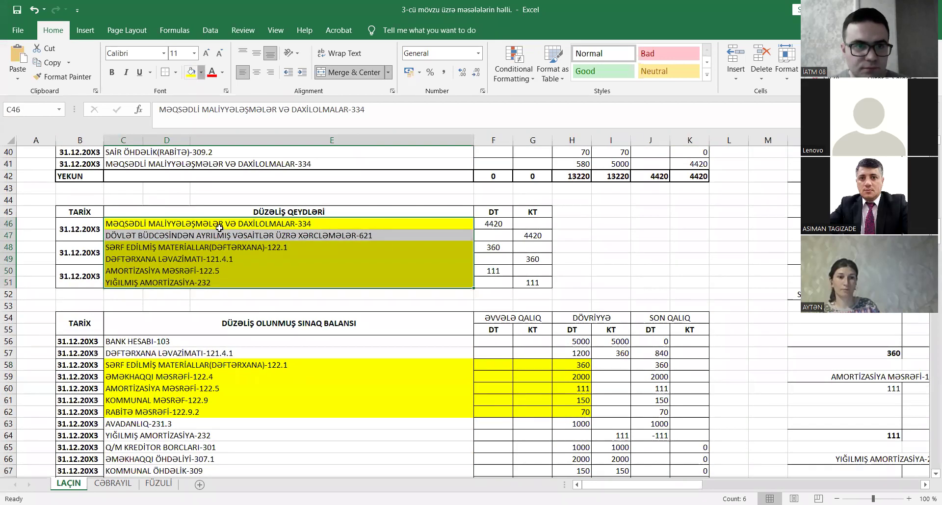
scroll(242, 332, "down", 6)
left_click(491, 353)
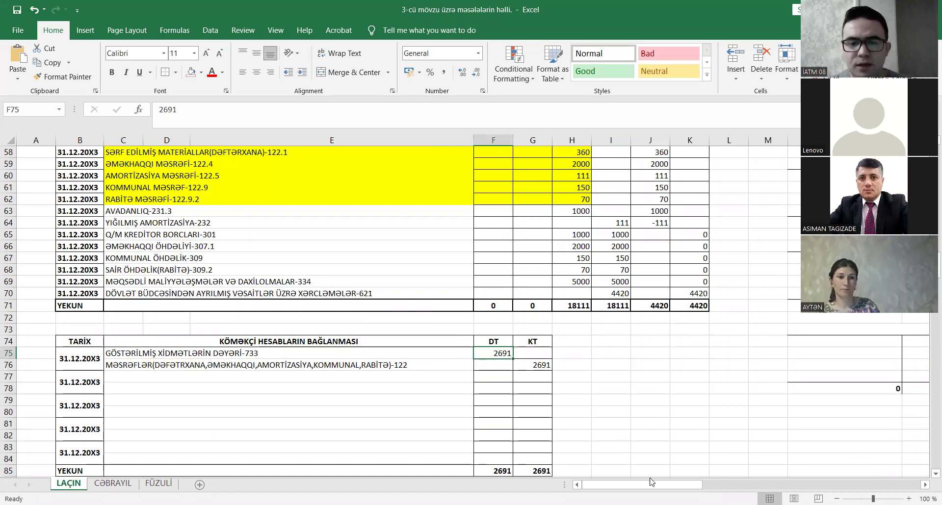
Step: Enter 111 as the credit of AMORTİZASİYA MƏSRƏFİ-122.5 in O60 and 360 as the credit of SƏRF EDİLMİŞ MATERİALLAR(DƏFTƏRXANA)-122.1 in O53
left_click_drag(652, 486, 701, 486)
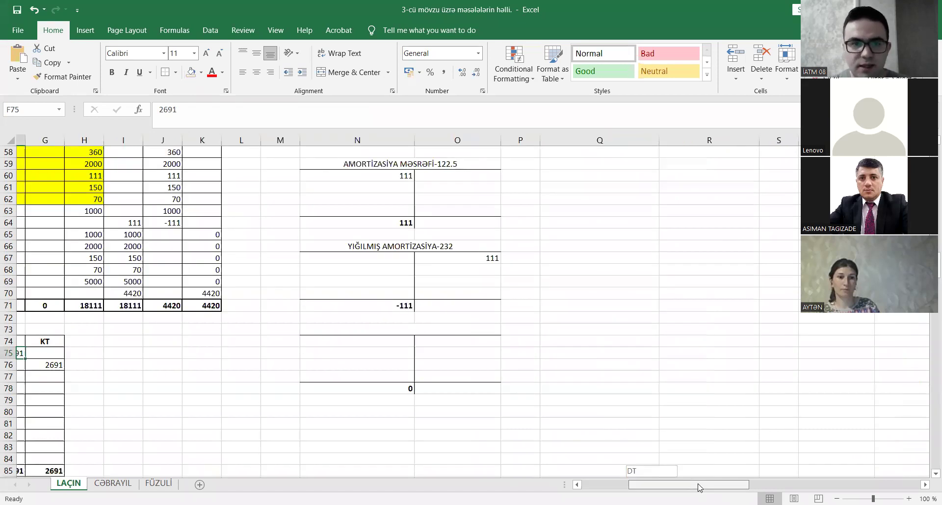
scroll(434, 375, "up", 4)
left_click(436, 317)
type("111")
key("Return")
left_click(456, 233)
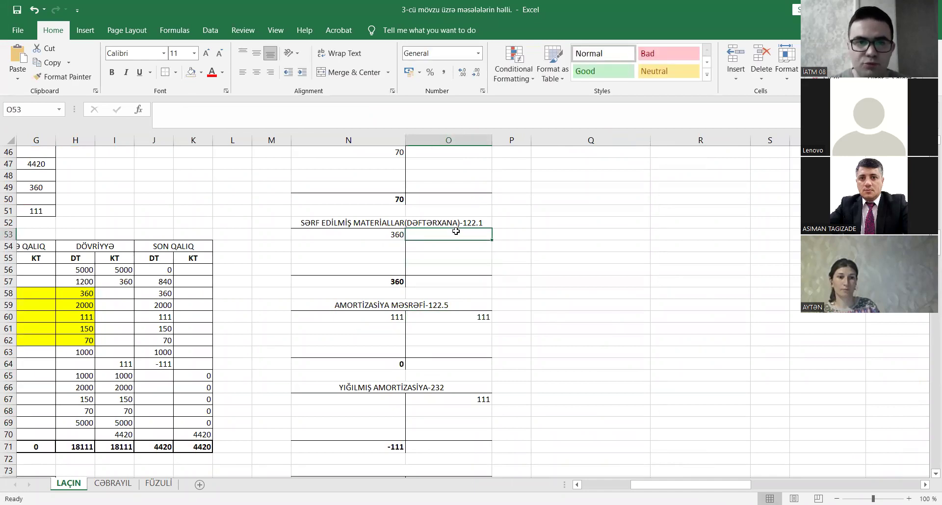
type("360")
key("Return")
Step: Enter 70 in O46 as the credit of the RABİTƏ MƏSRƏFİ-122.9.2 T-account
scroll(456, 231, "up", 2)
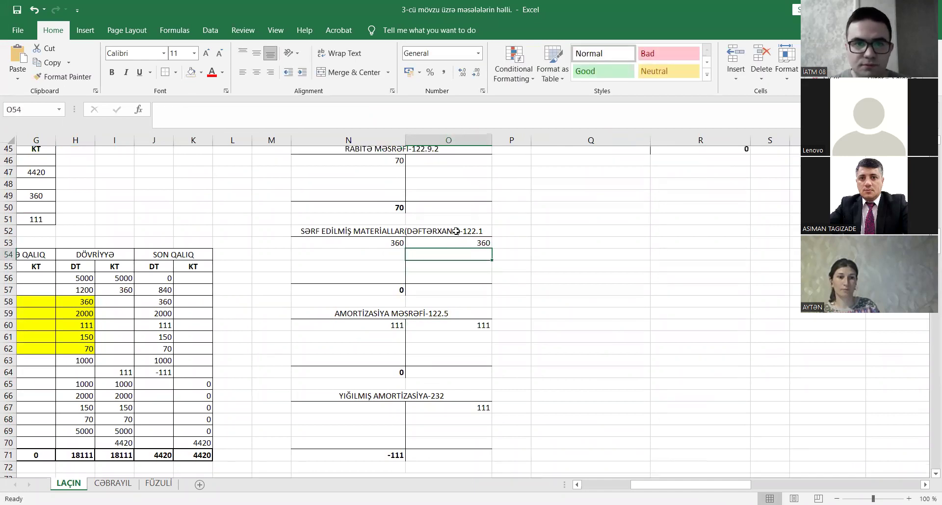
left_click(453, 227)
type("70")
key("Return")
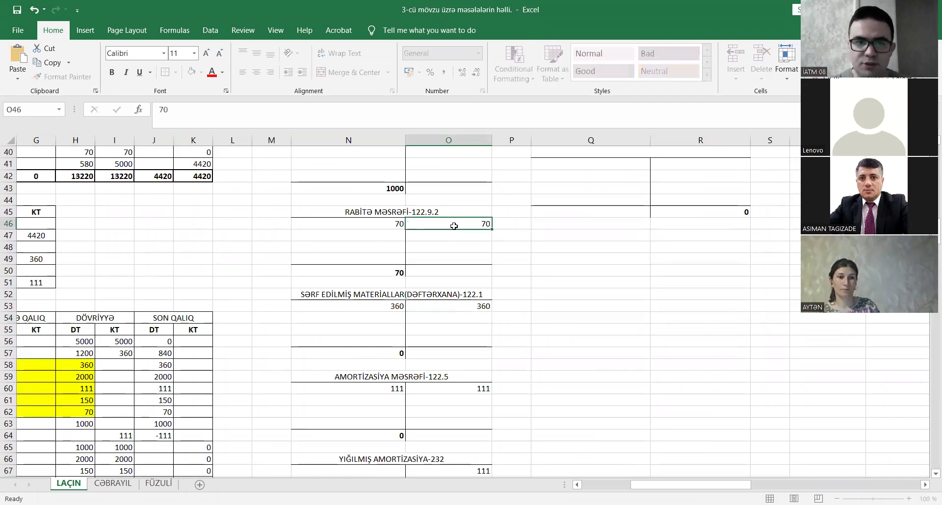
Step: Enter 150 as the credit of KOMMUNAL MƏSRƏF-122.9 in O32 and 2000 as the credit of ƏMƏKHAQQI MƏSRƏFİ-122.4 in O25
scroll(453, 226, "up", 2)
left_click(454, 213)
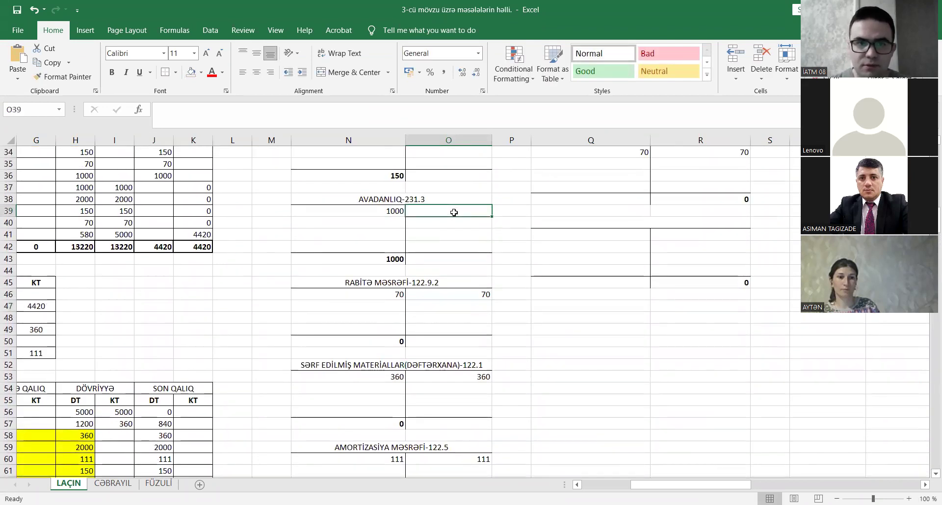
scroll(454, 212, "up", 2)
left_click(455, 200)
type("150")
key("Return")
scroll(455, 200, "up", 2)
left_click(454, 189)
type("2000")
key("Return")
scroll(454, 192, "up", 5)
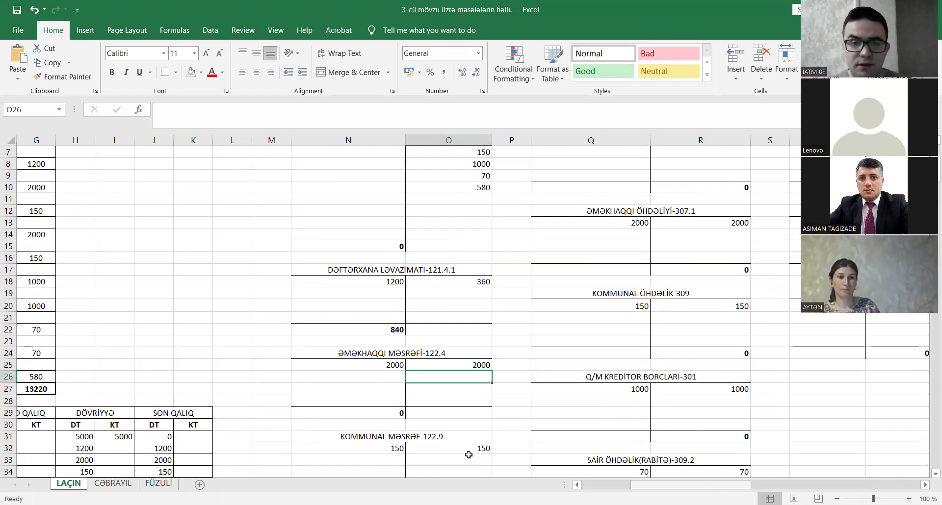
Step: Copy the account name GÖSTƏRİLMİŞ XİDMƏTLƏRİN DƏYƏRİ-733 from C75 into C78 as the credit account of the second closing entry
scroll(468, 455, "left", 3)
scroll(468, 456, "down", 6)
scroll(510, 430, "down", 4)
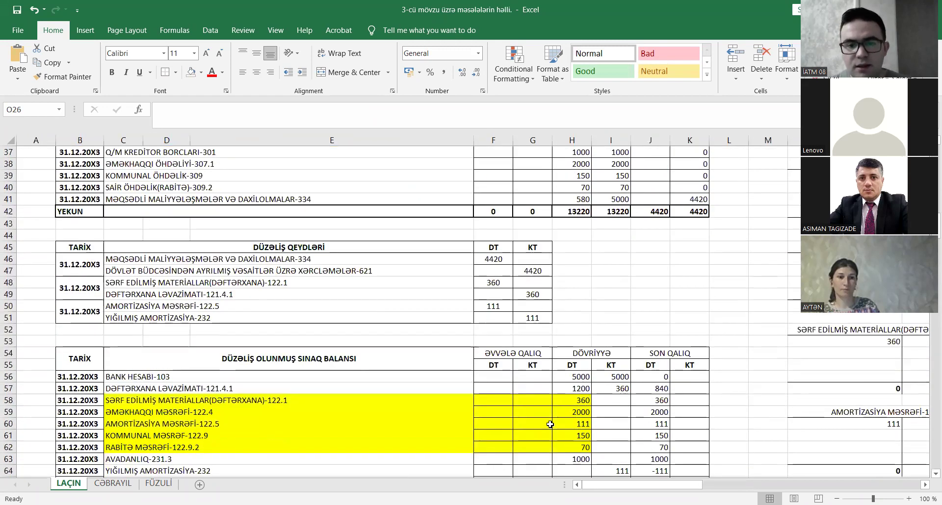
scroll(550, 424, "down", 5)
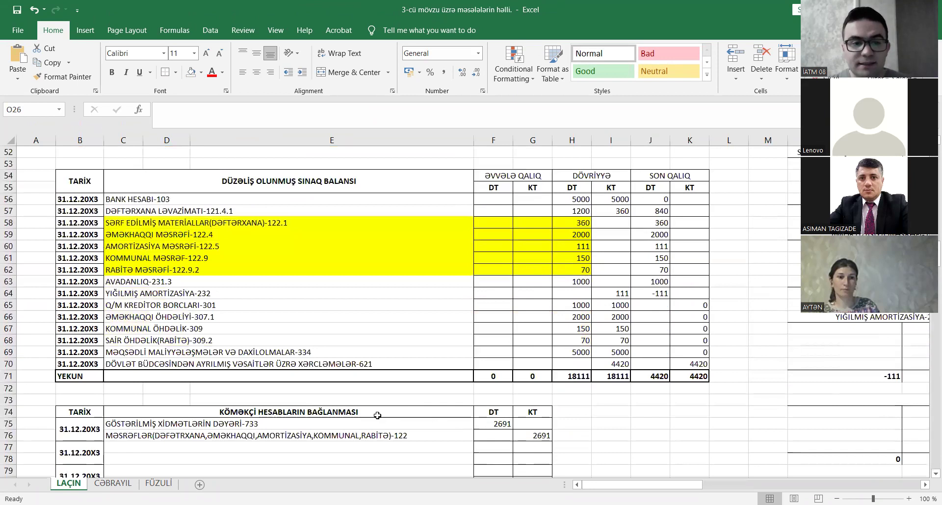
scroll(328, 421, "down", 2)
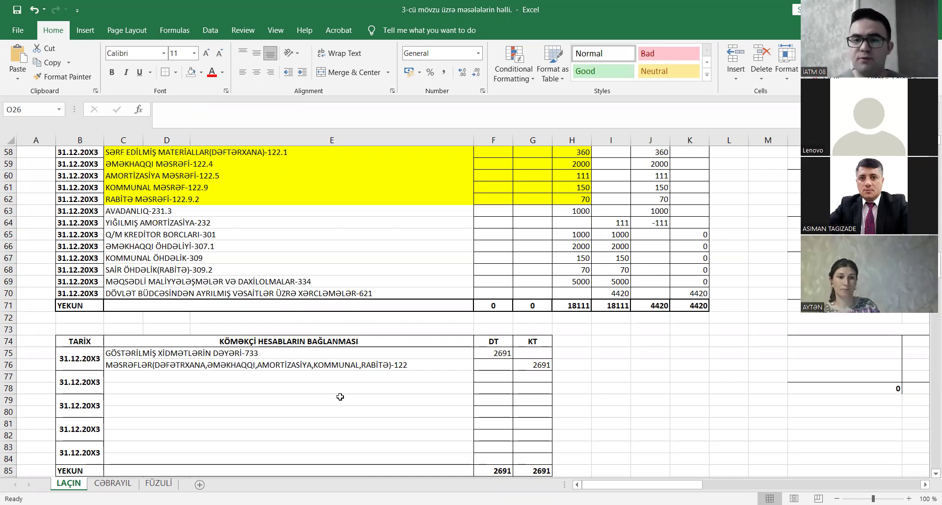
left_click(158, 379)
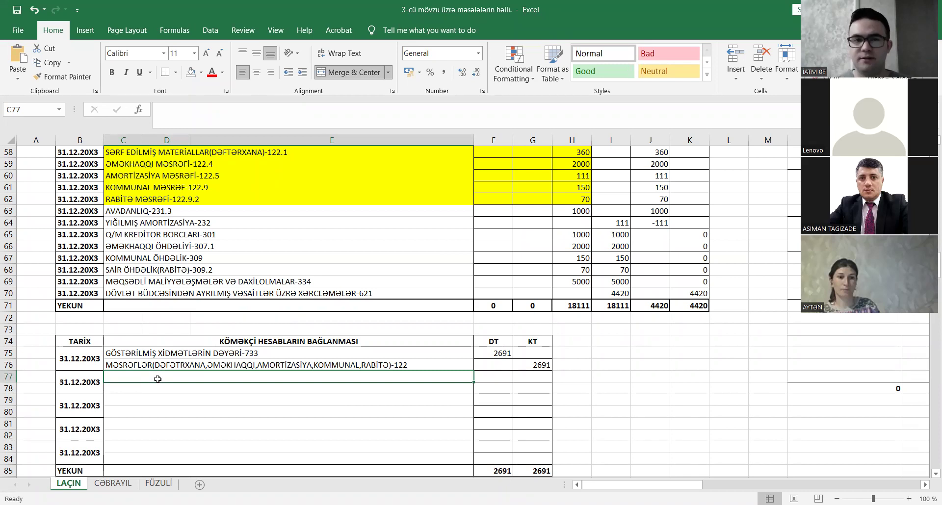
left_click(183, 352)
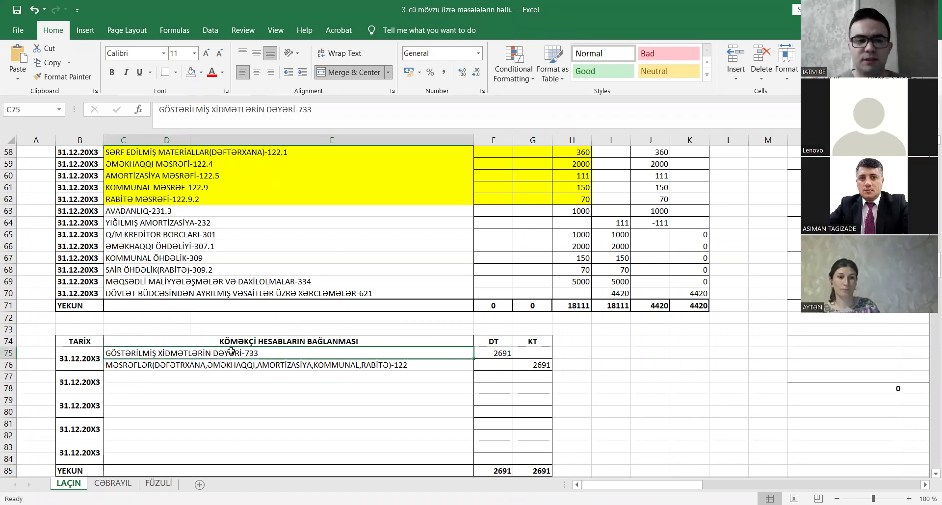
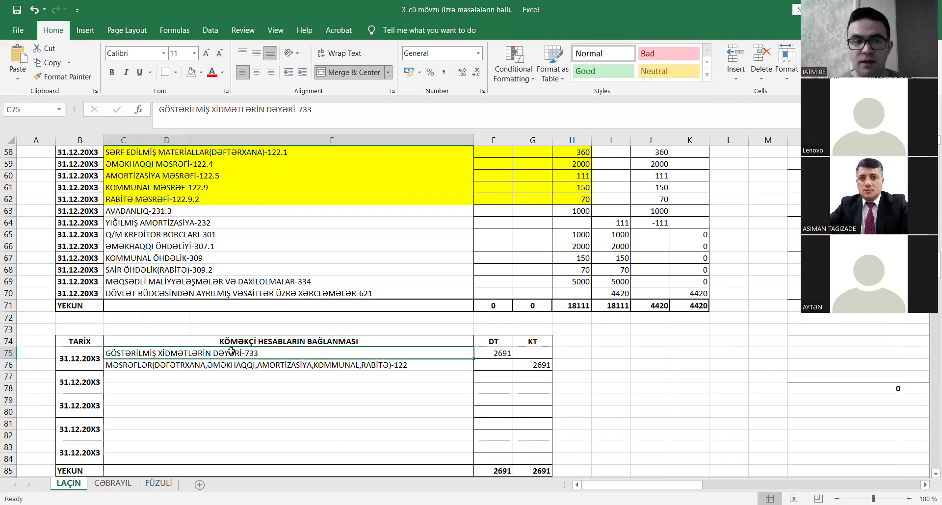
key("ctrl+c")
left_click_drag(183, 351, 221, 366)
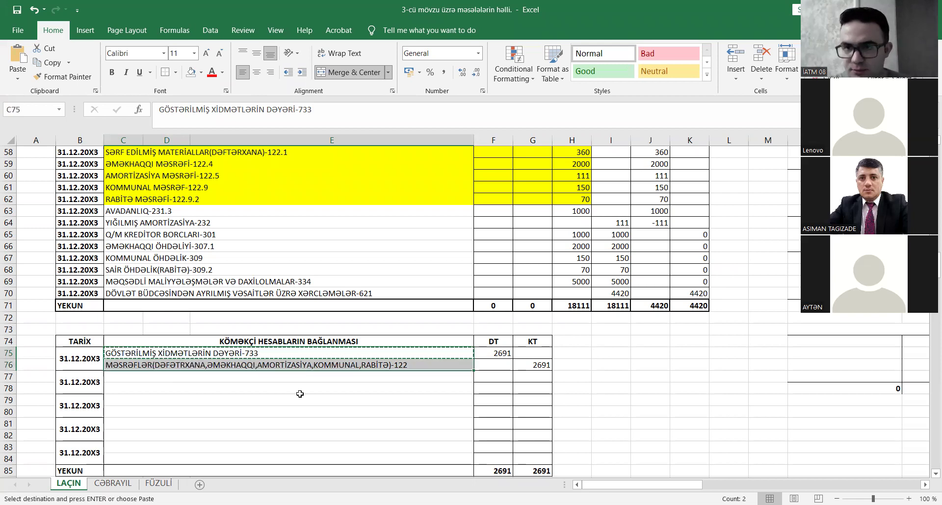
left_click(183, 387)
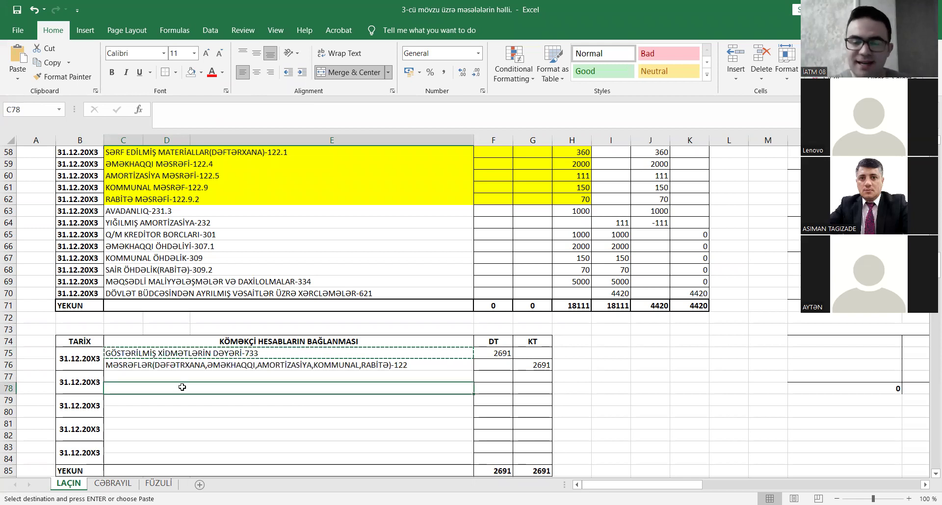
key("ctrl+v")
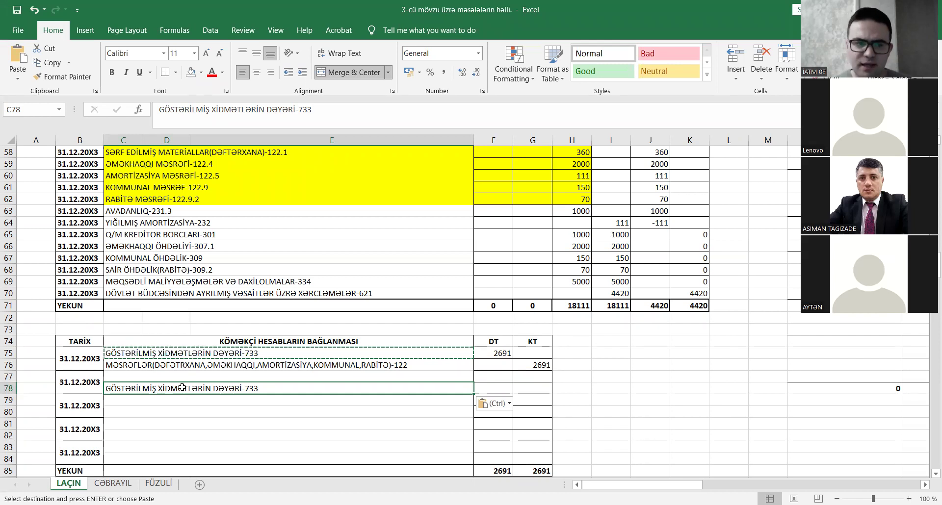
Step: Enter ÜMUMİ MƏNFƏƏT-801 in C77 as the debit account of the second closing entry
left_click(125, 376)
type("Ü")
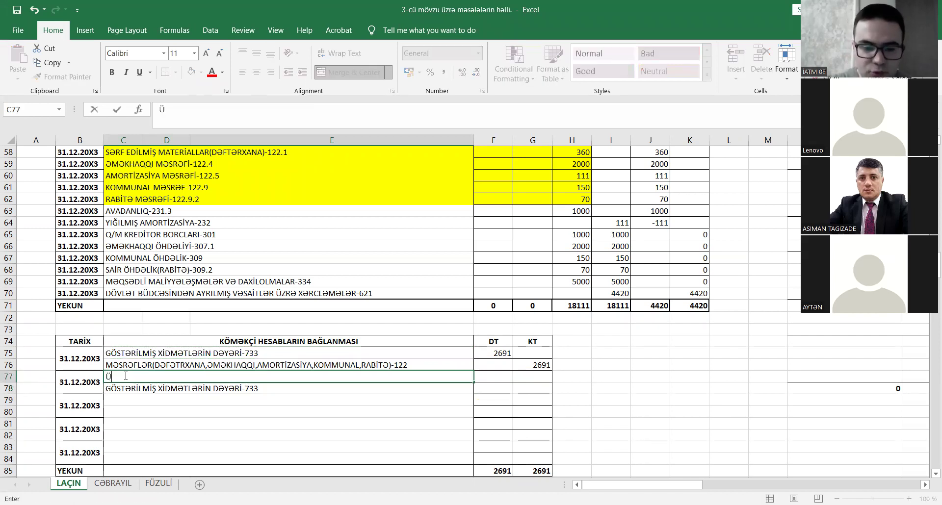
type("MUMİ MƏNFƏƏT")
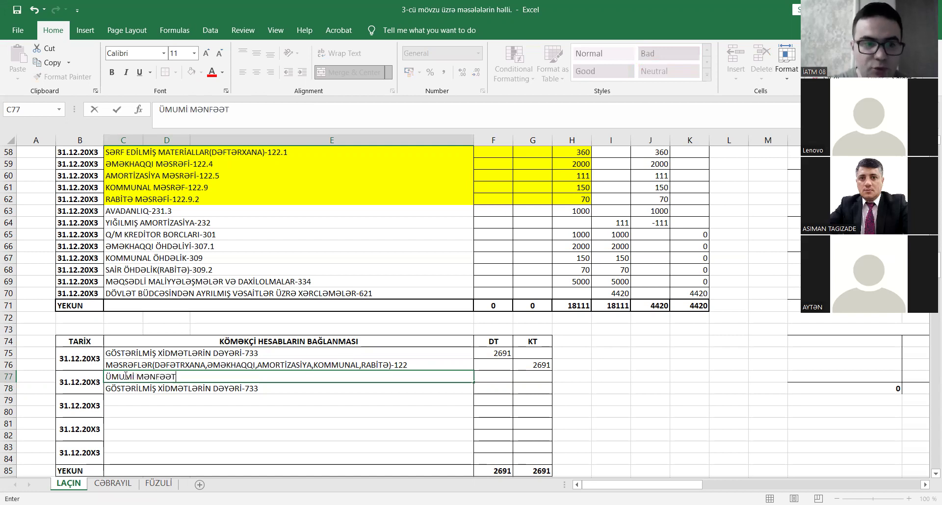
type("-801")
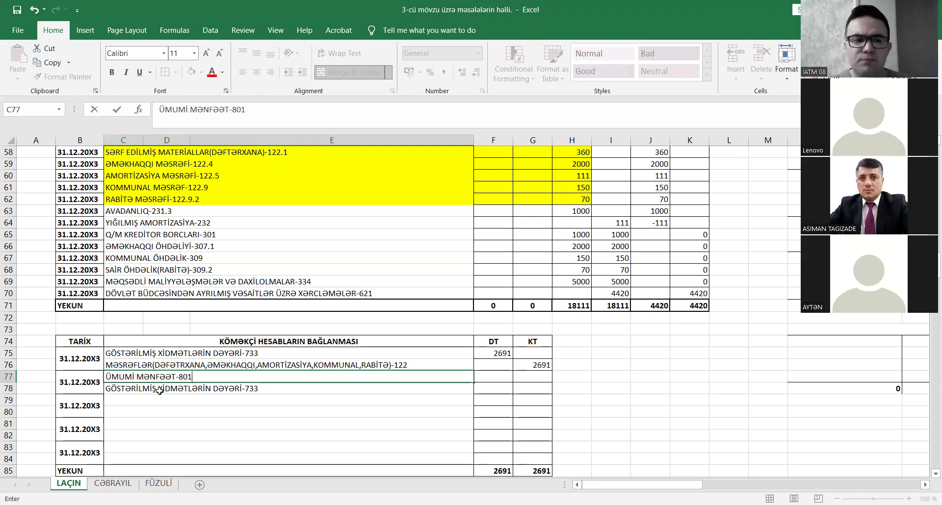
key("ctrl+Return")
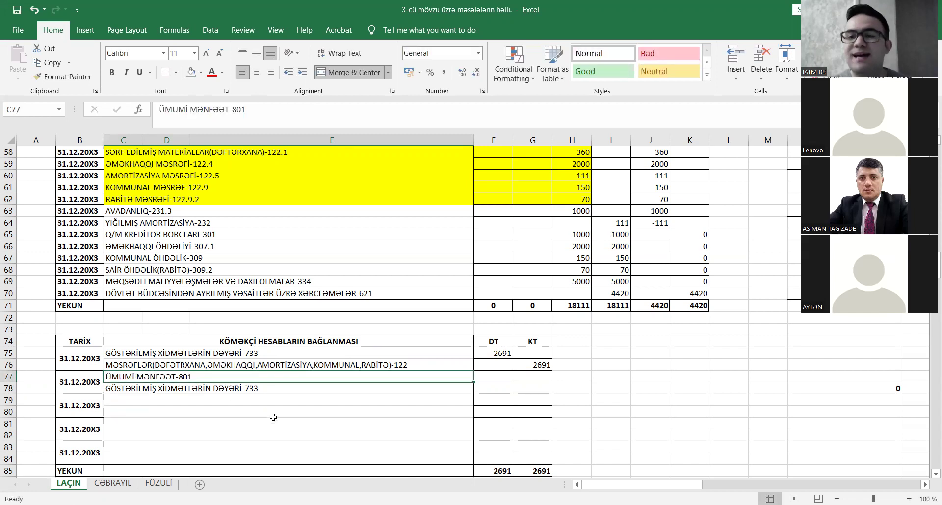
Step: Enter 2691 as the debit of account 801 in F77 and as the credit of account 733 in G78
left_click(488, 379)
type("2691")
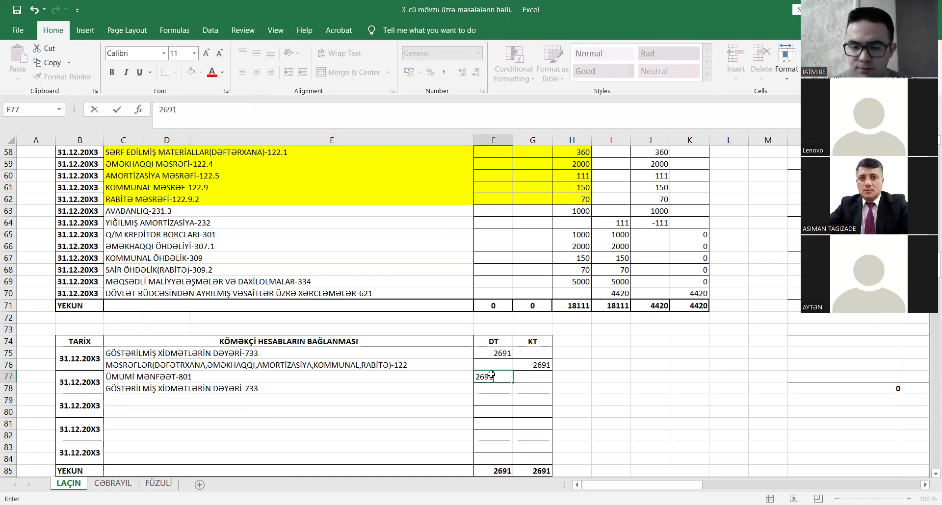
key("Return")
key("Right")
type("2691")
key("Return")
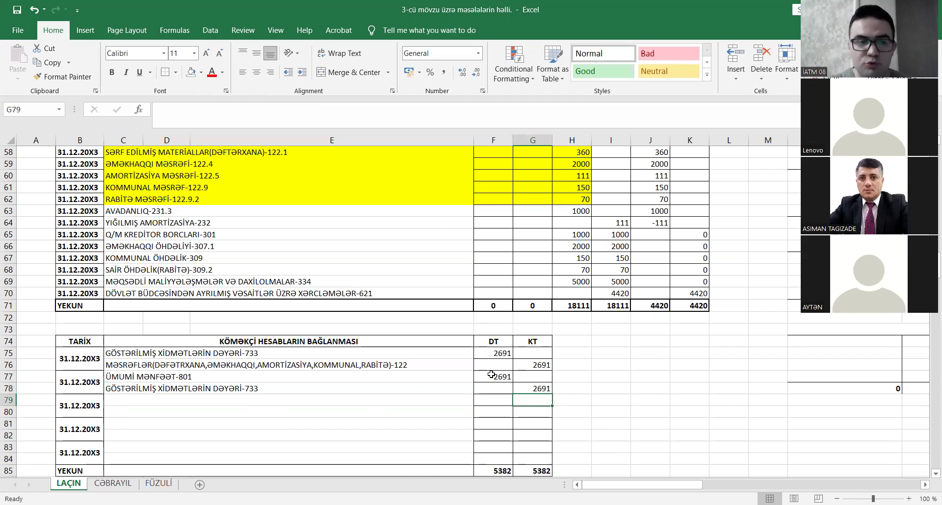
Step: Copy the account name DÖVLƏT BÜDCƏSİNDƏN AYRILMIŞ VƏSAİTLƏR ÜZRƏ XƏRCLƏMƏLƏR-621 from C70 into C79 for the third closing entry
left_click(171, 409)
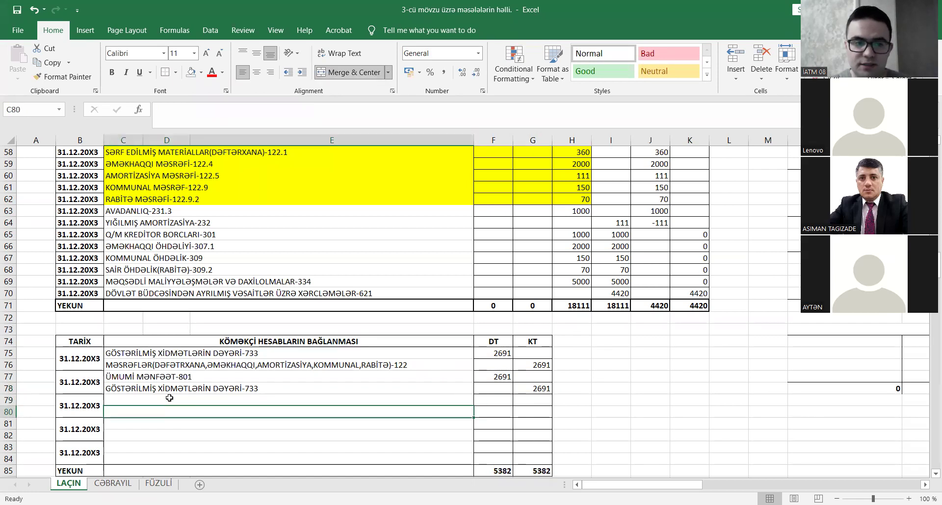
left_click(160, 396)
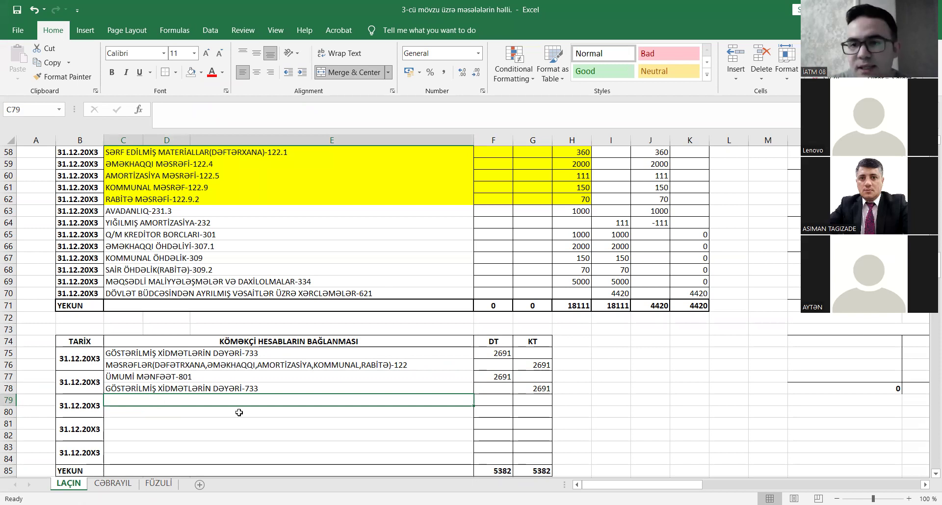
left_click(234, 294)
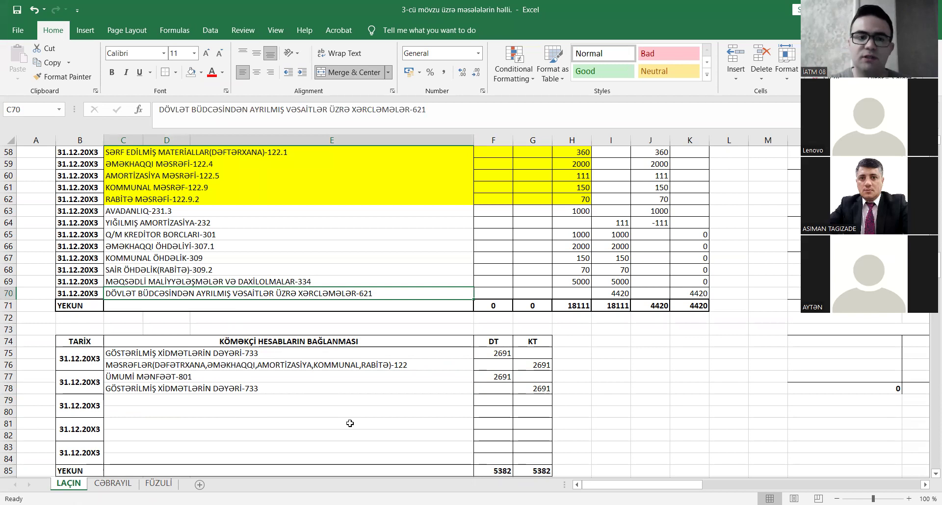
key("ctrl+c")
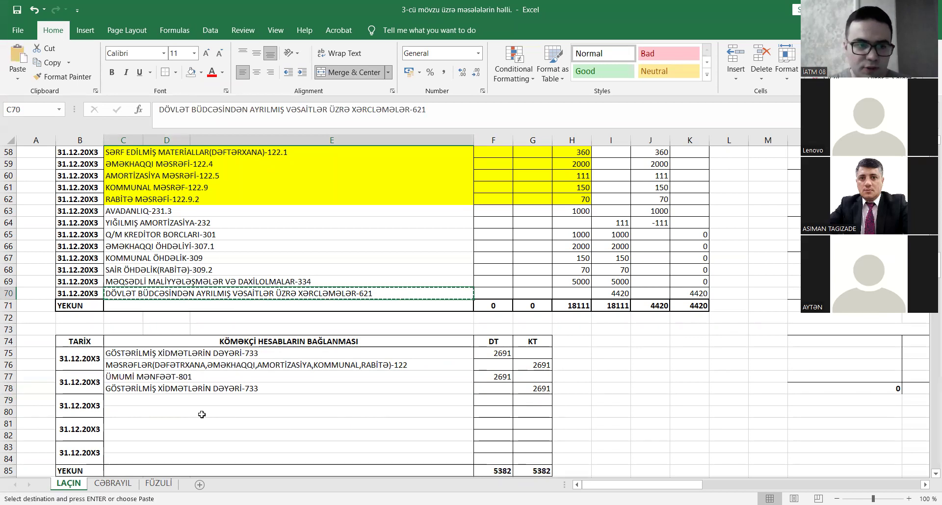
left_click(149, 401)
key("ctrl+v")
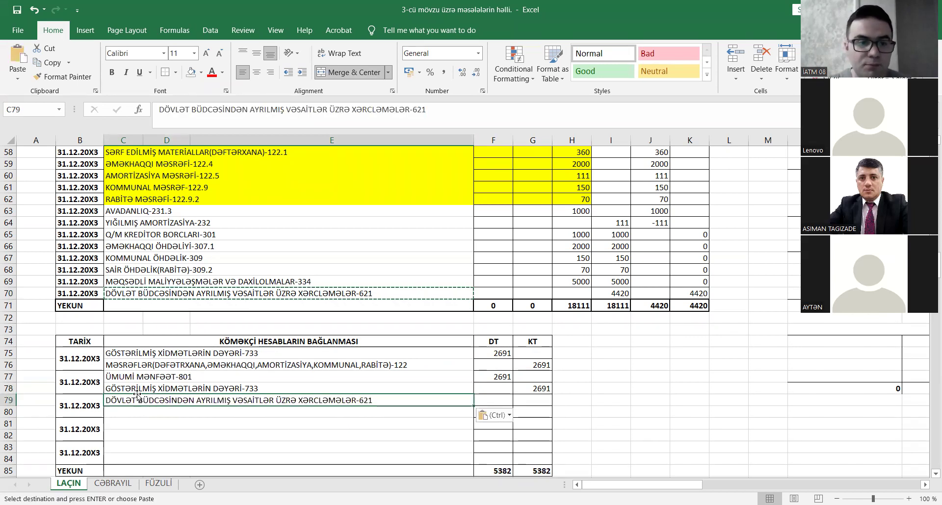
Step: Copy the account name ÜMUMİ MƏNFƏƏT-801 from C77 into C80 as the credit account of the third closing entry
left_click(139, 377)
key("ctrl+c")
left_click(143, 412)
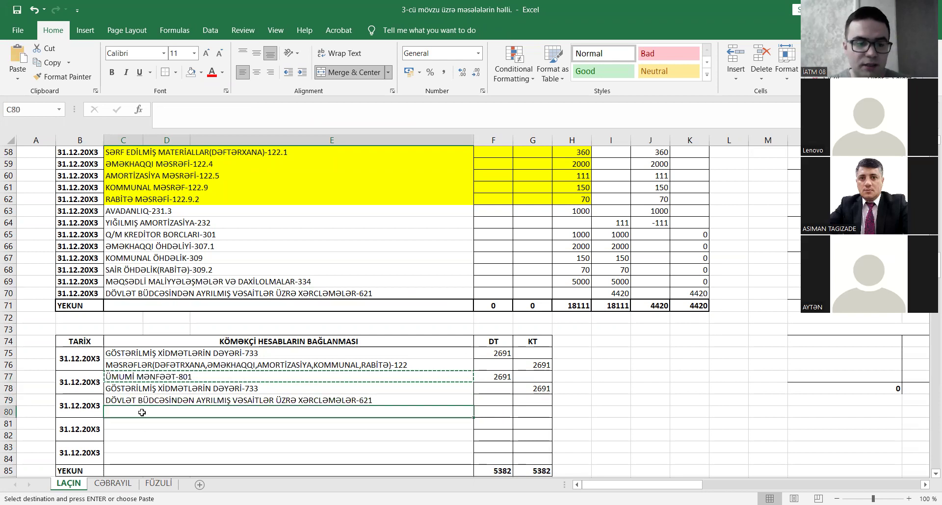
key("ctrl+v")
Step: Enter 4420 as the debit of account 621 in F79 and as the credit of account 801 in G80
left_click(492, 402)
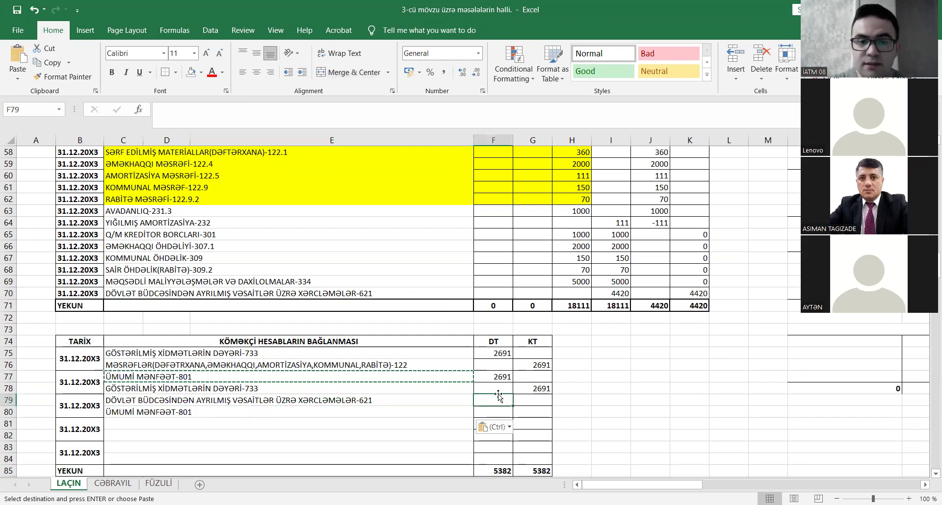
left_click(597, 294)
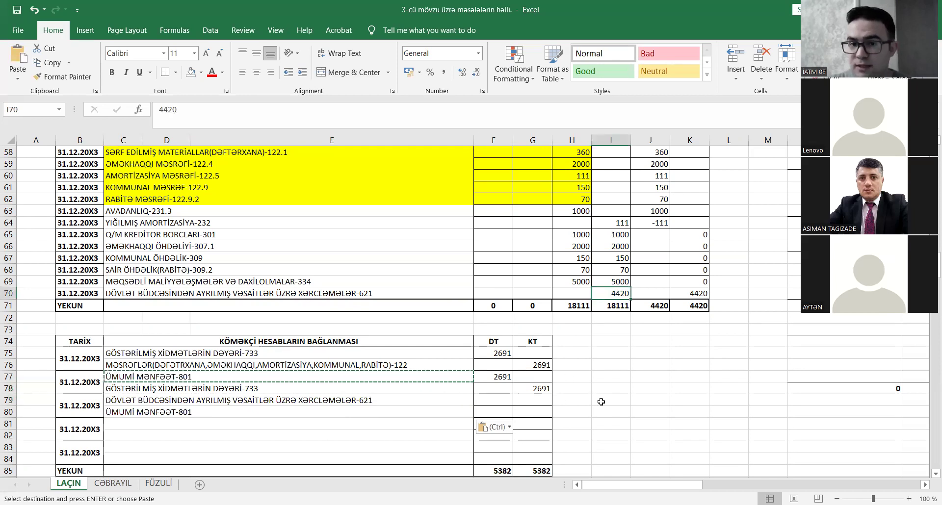
left_click(374, 294)
left_click_drag(374, 294, 619, 294)
left_click(500, 401)
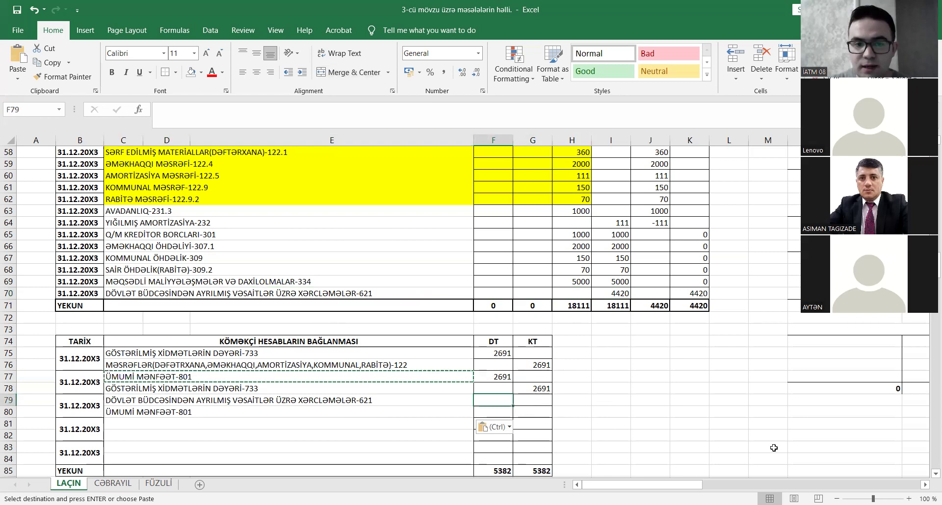
type("4420")
left_click(532, 412)
type("4420")
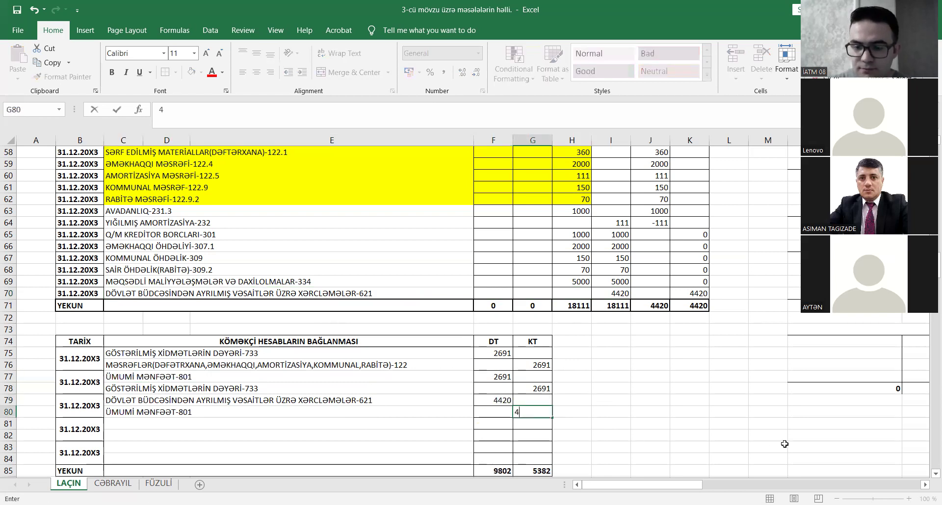
key("Return")
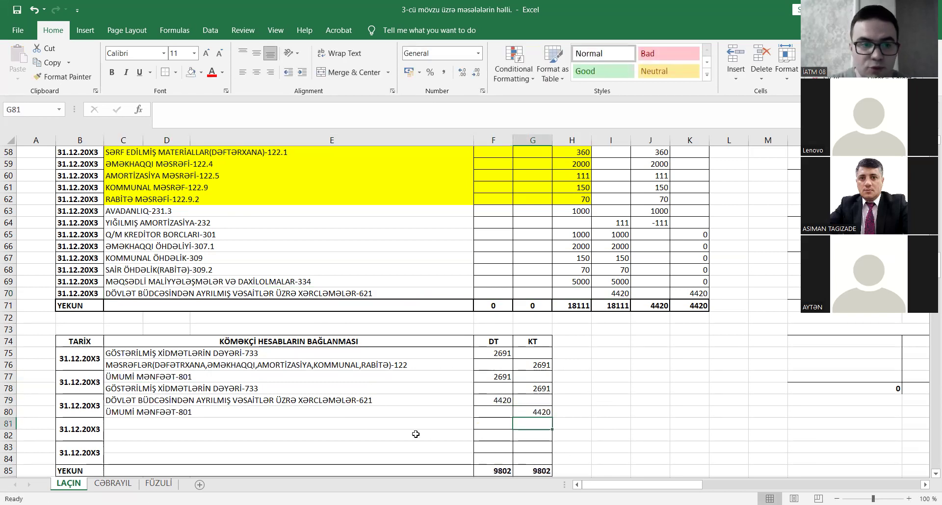
Step: Copy ÜMUMİ MƏNFƏƏT-801 from C80 into C81 as the first account of the fourth closing entry, and select C82 below it
left_click(171, 413)
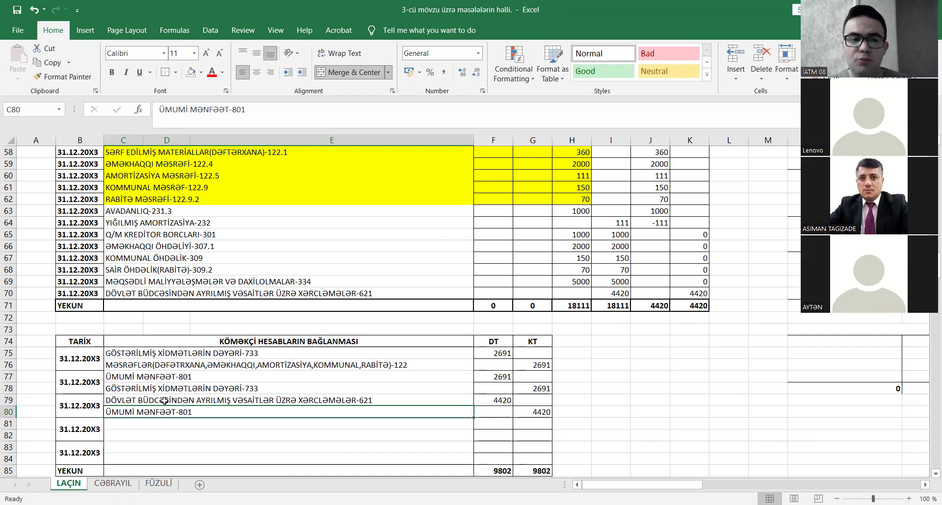
key("ctrl+c")
left_click(154, 425)
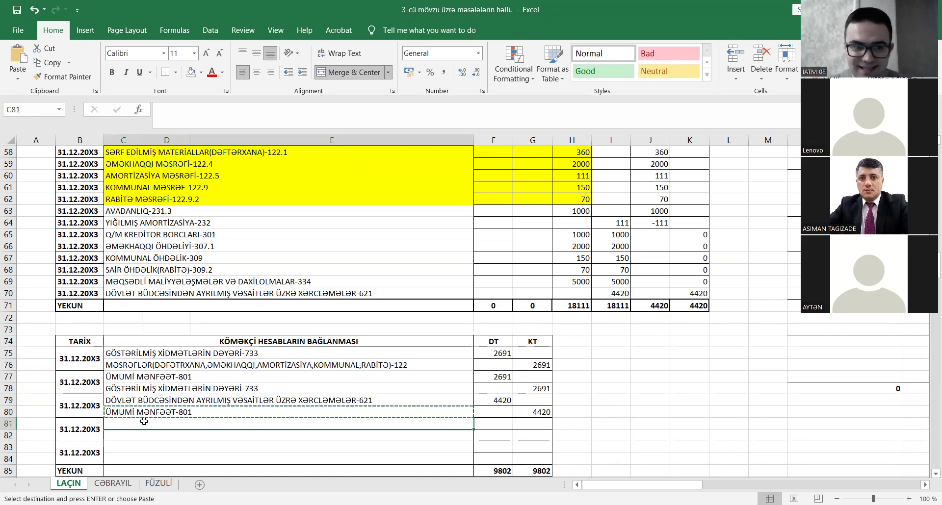
key("ctrl+v")
left_click(135, 435)
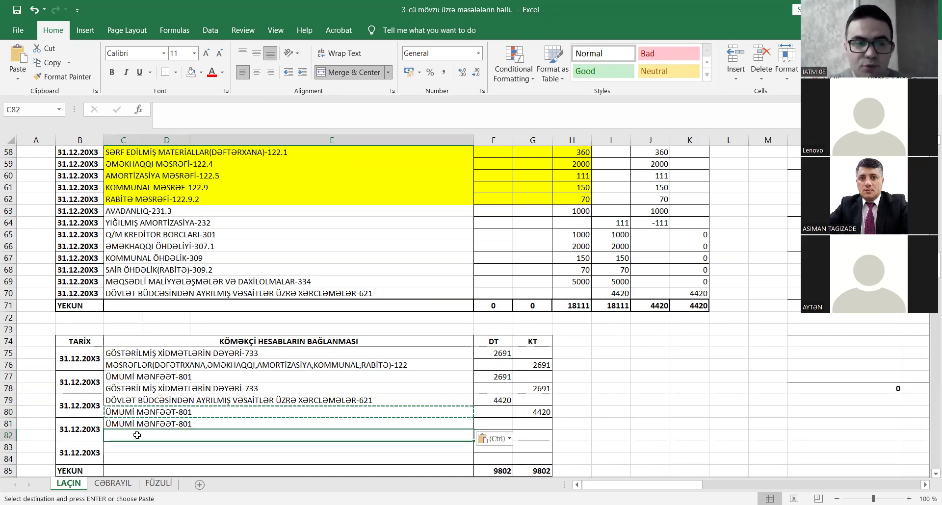
Step: Enter BÖLÜŞDÜRÜLMƏMİŞ MƏNFƏƏT(ZƏRƏR)-541 in C82 as the credit account of the fourth closing entry
type("BÖL")
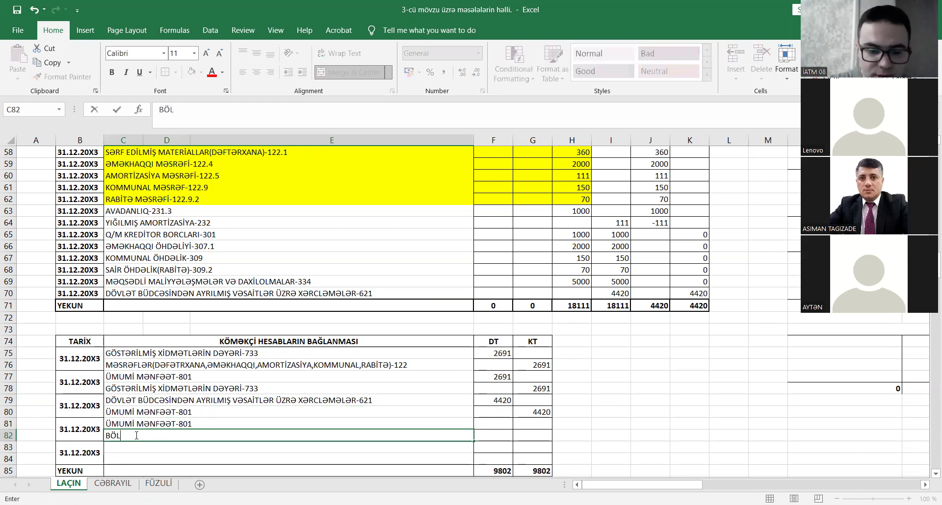
type("ÜŞDÜRÜLMƏMİ")
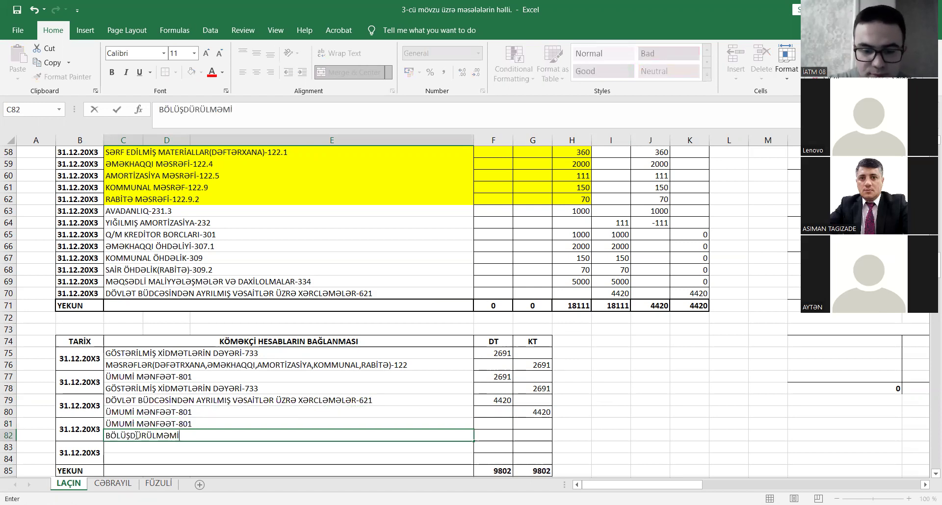
type("Ş  MƏNFƏƏT(")
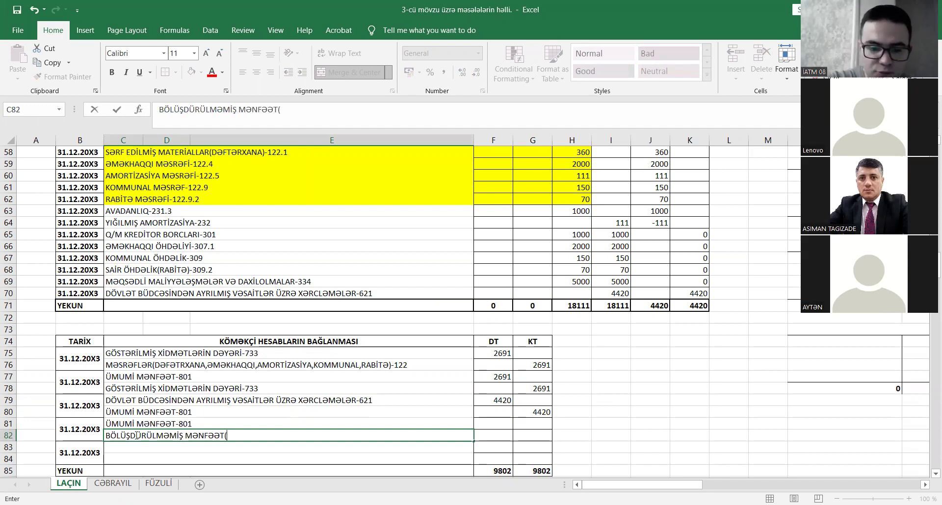
type("ZƏRƏR)")
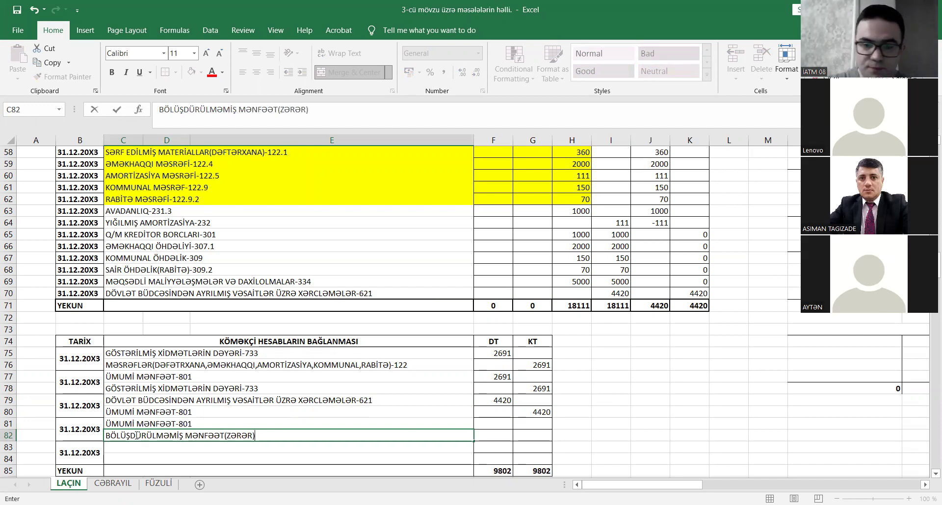
type("-541")
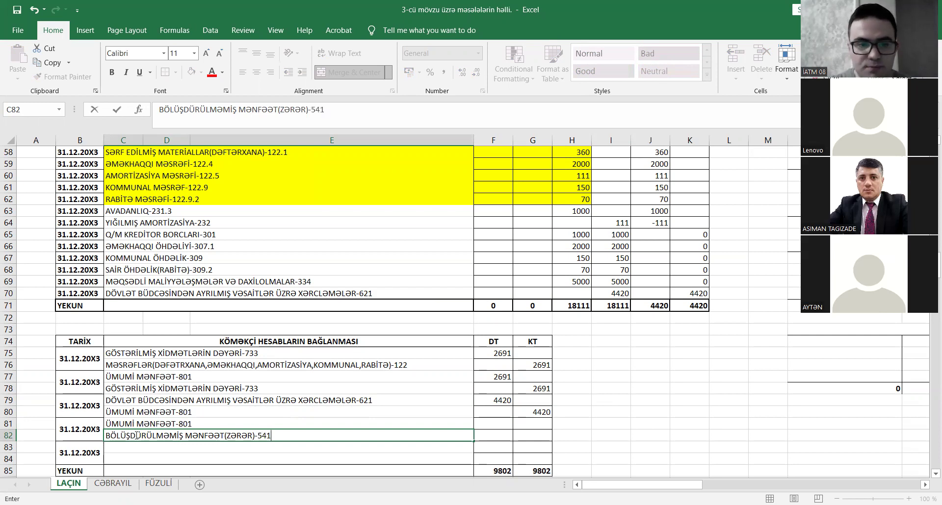
left_click(484, 423)
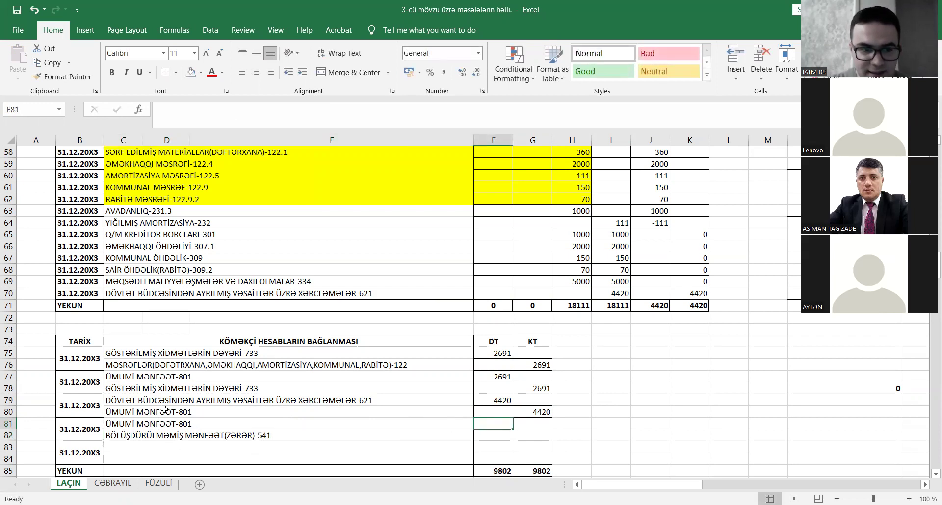
Step: Enter 1729 as the debit of account 801 in F81 and as the credit of account 541 in G82
left_click(123, 379)
left_click_drag(71, 381, 533, 459)
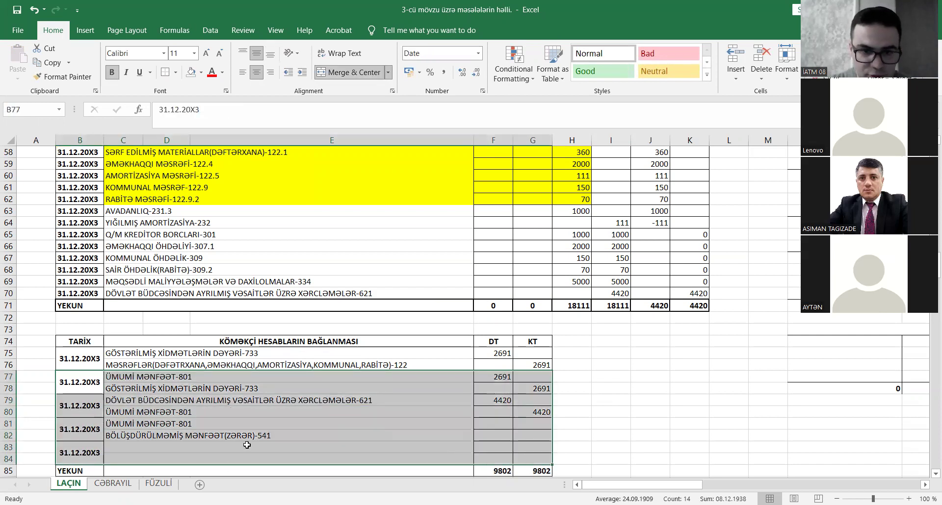
left_click(247, 446)
left_click(491, 425)
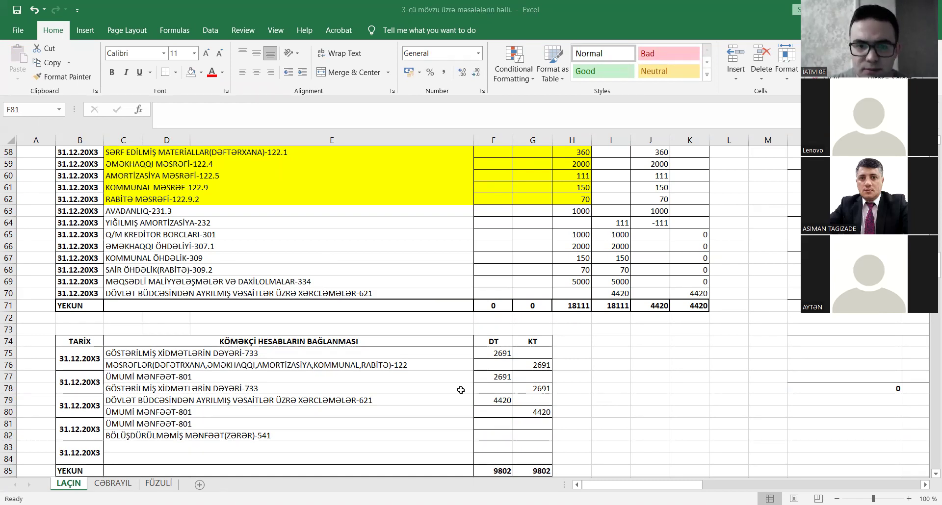
left_click(485, 423)
type("1")
key("Return")
key("Right")
type("1729")
key("Return")
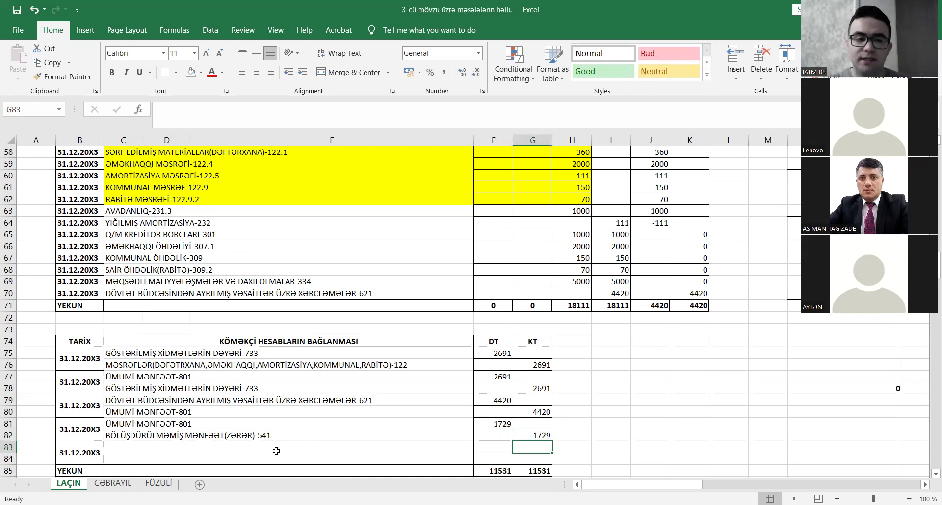
Step: Copy BÖLÜŞDÜRÜLMƏMİŞ MƏNFƏƏT(ZƏRƏR)-541 from C82 into C83 as the debit account of the fifth closing entry
left_click(234, 437)
key("ctrl+c")
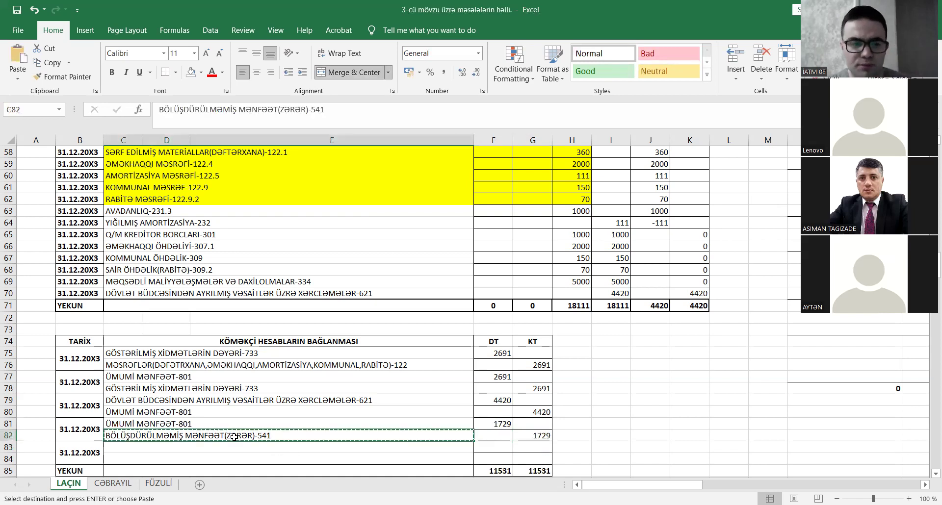
left_click(147, 448)
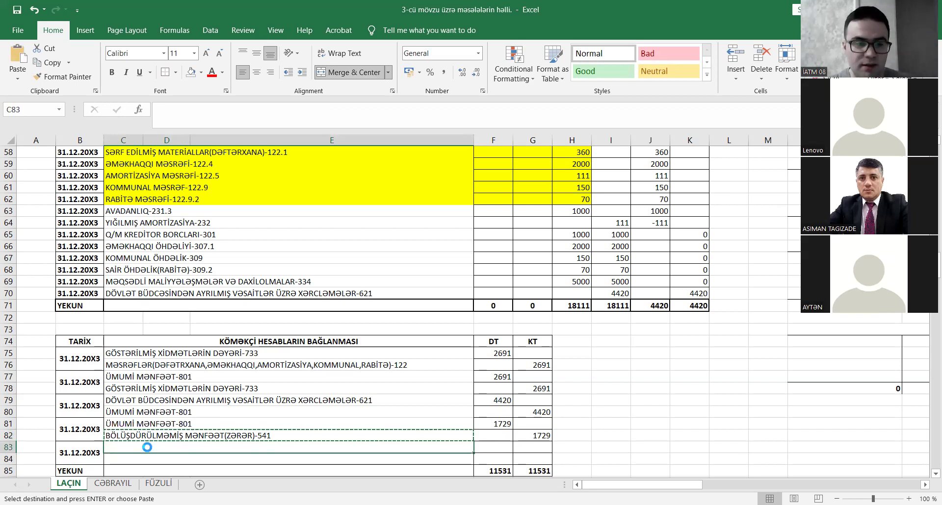
key("ctrl+v")
Step: Enter EHTİYAT KAPİTALI-535 in C84 as the credit account of the fifth closing entry
left_click(145, 458)
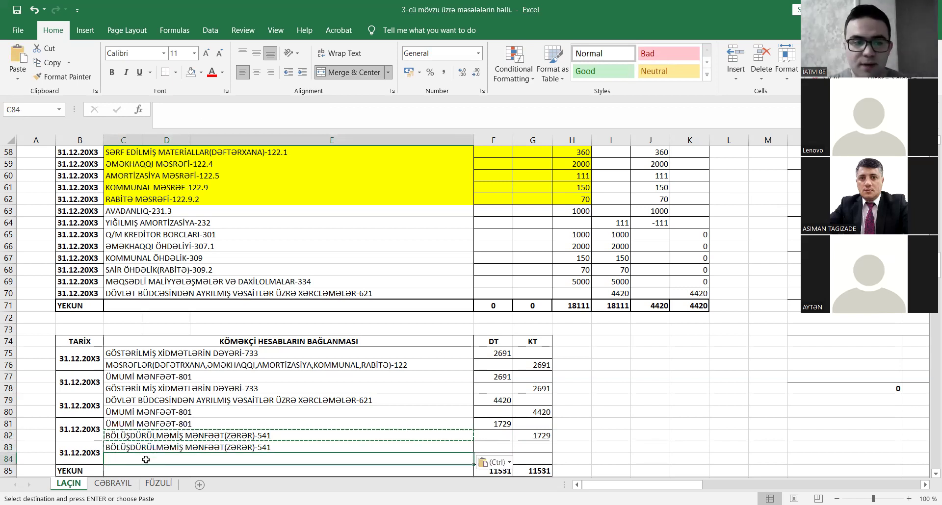
type("EHTİY")
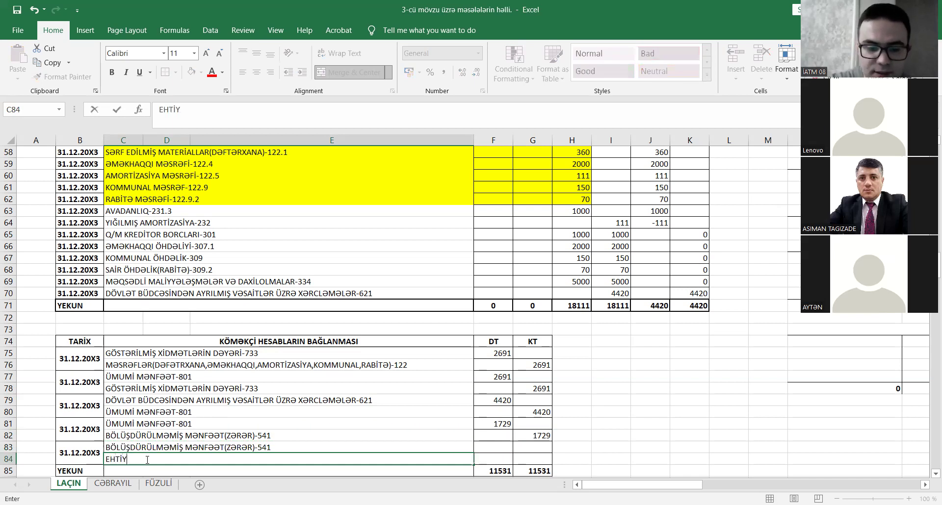
type("AT KAPİTAL")
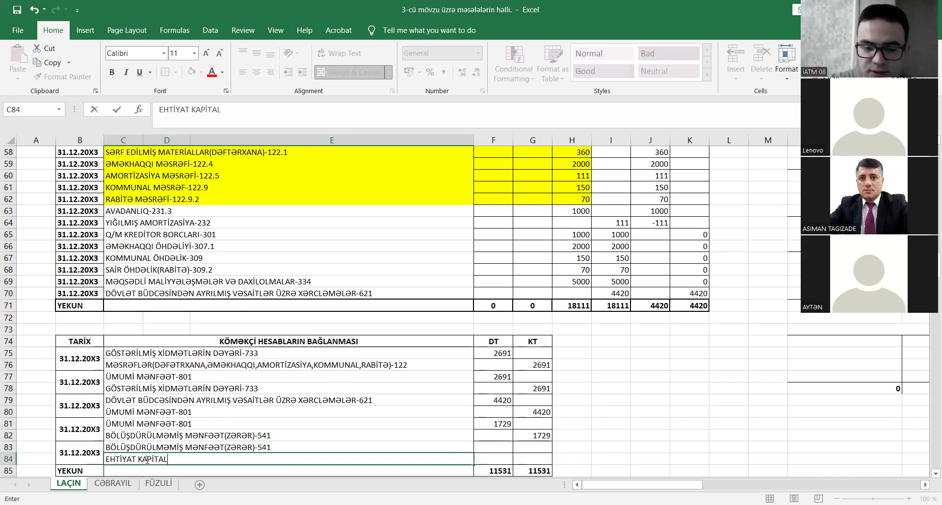
type("I-535")
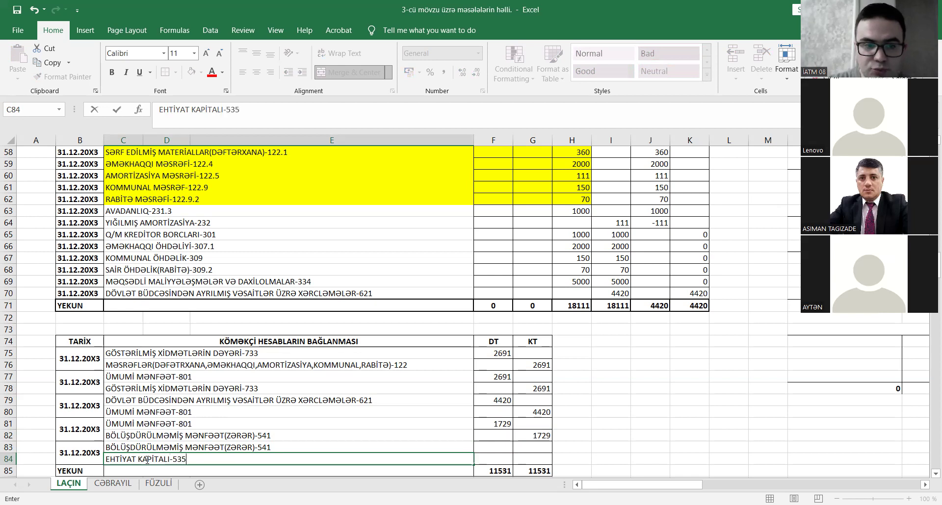
key("Tab")
Step: Enter 1729 as the debit of account 541 in F83 and as the credit of account 535 in G84
left_click(492, 448)
type("1729")
key("Return")
key("Tab")
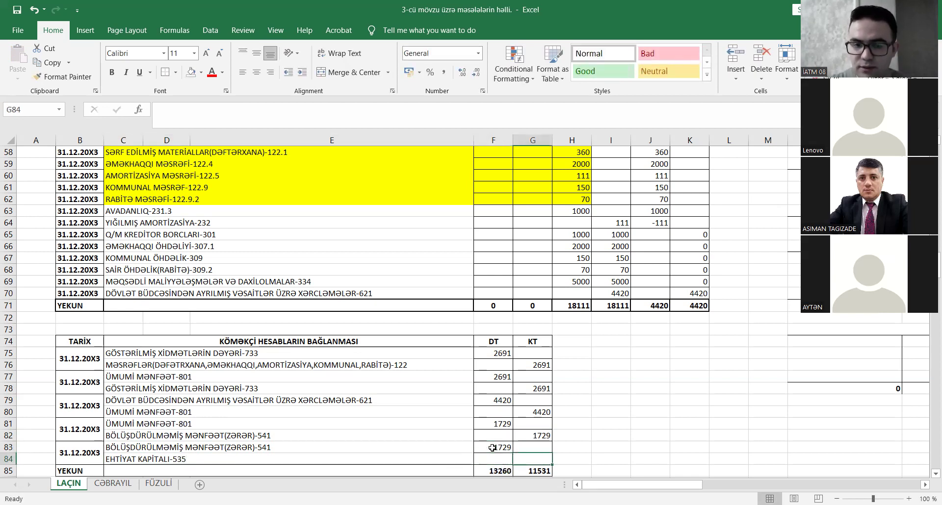
type("1729")
key("Return")
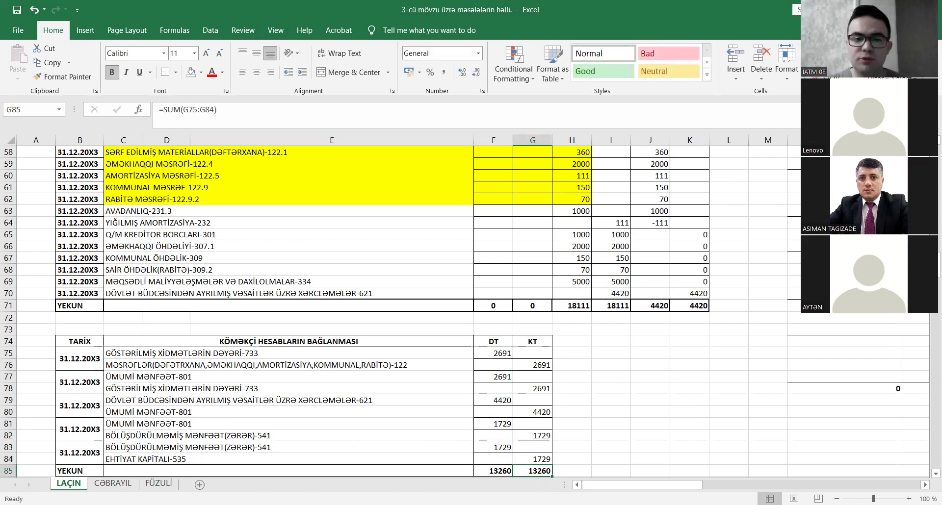
left_click(638, 427)
left_click(493, 443)
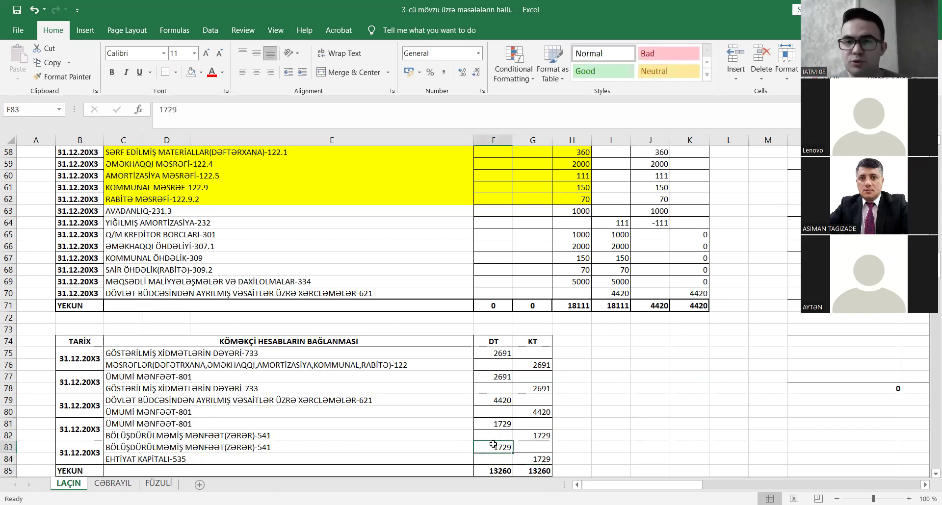
left_click(621, 427)
Step: Fill the first closing entry, rows 75 to 76 from the date to the KT column, with orange
scroll(562, 417, "down", 2)
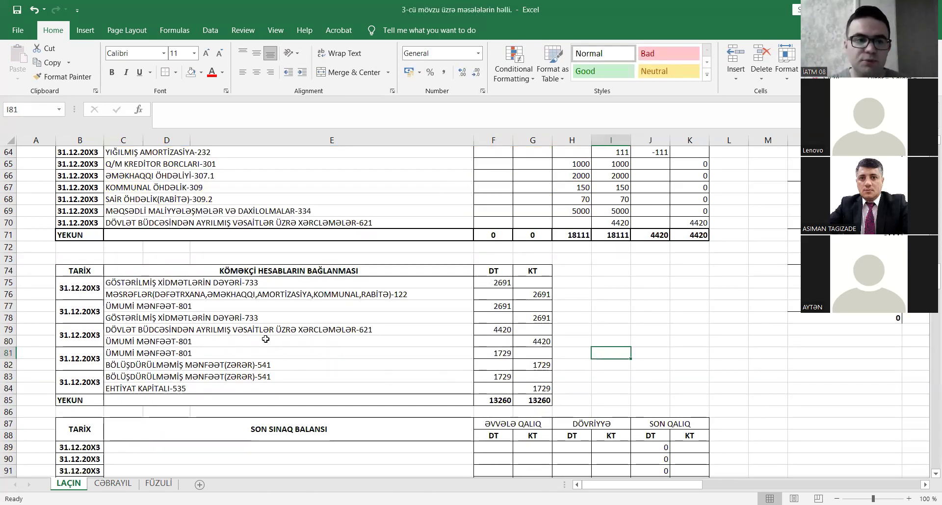
left_click_drag(86, 286, 530, 286)
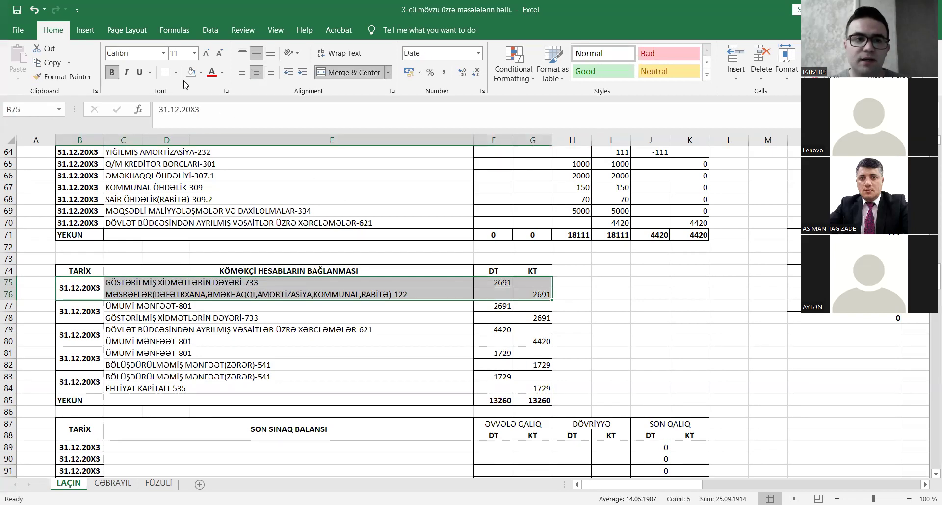
left_click(201, 72)
left_click(209, 167)
Step: Fill the remaining closing entries, rows 77 to 84 from the date to the KT column, with yellow
left_click_drag(84, 312, 522, 388)
left_click(221, 163)
left_click(611, 329)
left_click_drag(81, 308, 589, 388)
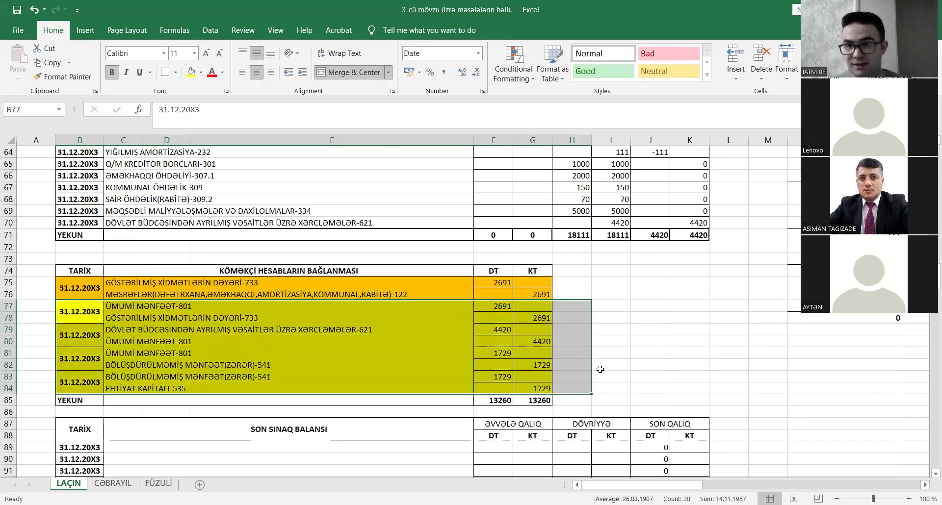
left_click(648, 318)
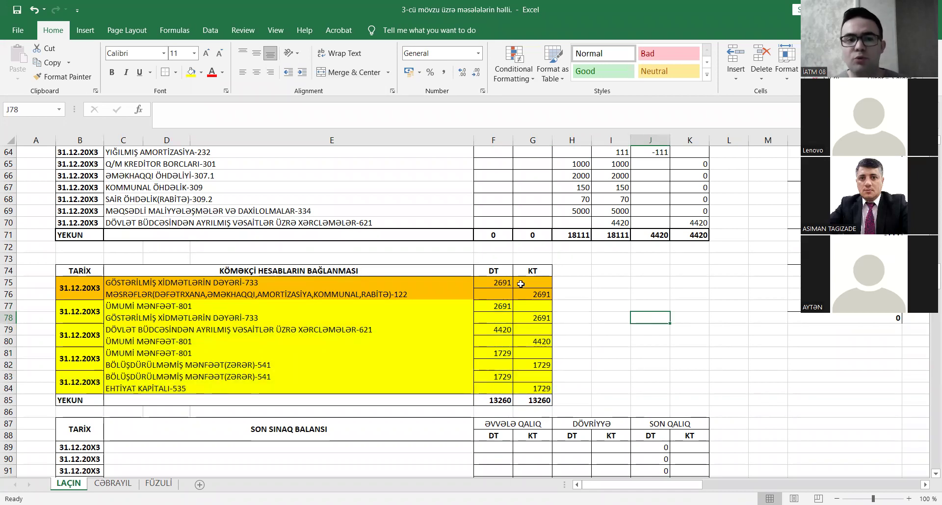
left_click(431, 283)
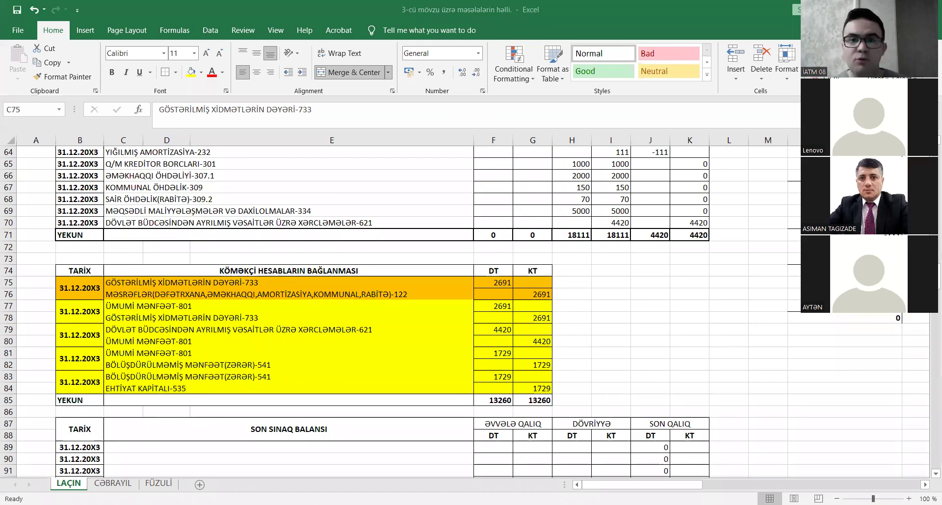
Step: Switch to the browser and examine regulation Q-13 on e-qanun.az, covering its title and its public-sector accounting rules
key("alt+Tab")
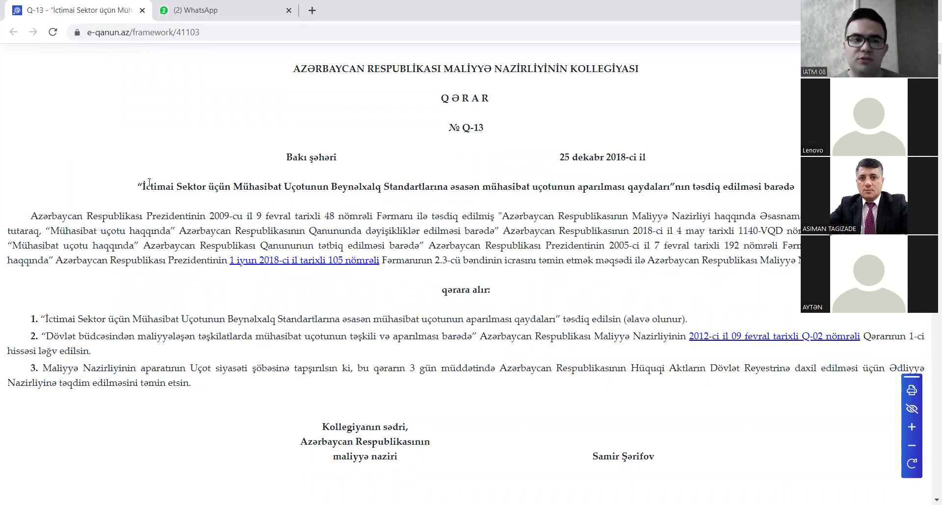
left_click_drag(140, 182, 619, 190)
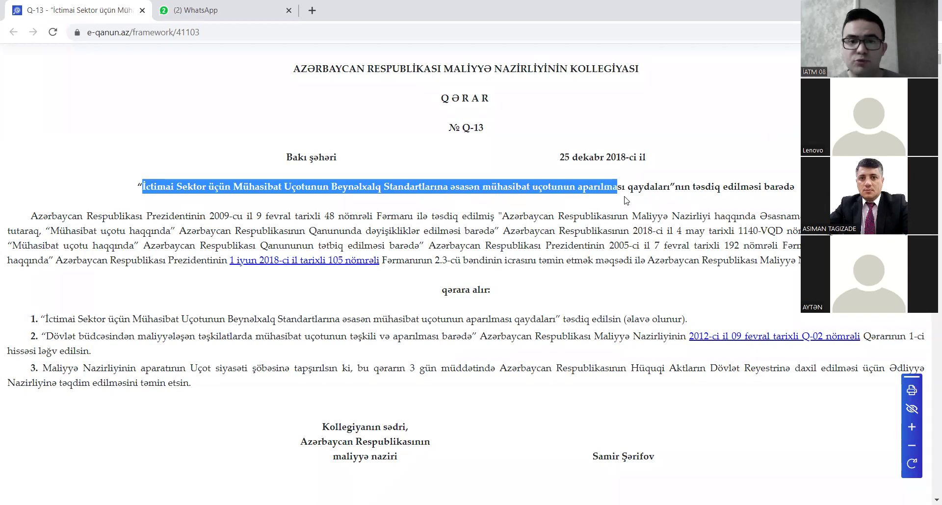
left_click(799, 187)
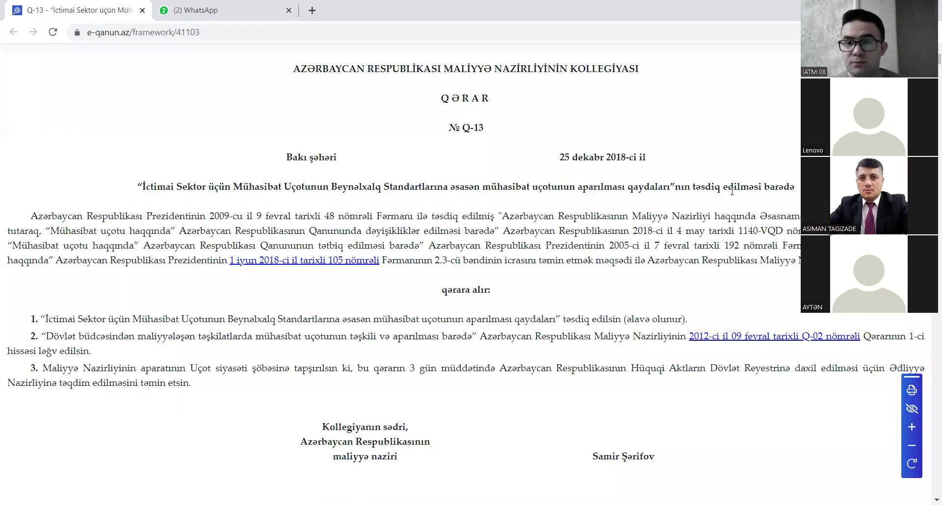
scroll(523, 198, "down", 3)
scroll(523, 198, "down", 2)
scroll(522, 198, "down", 3)
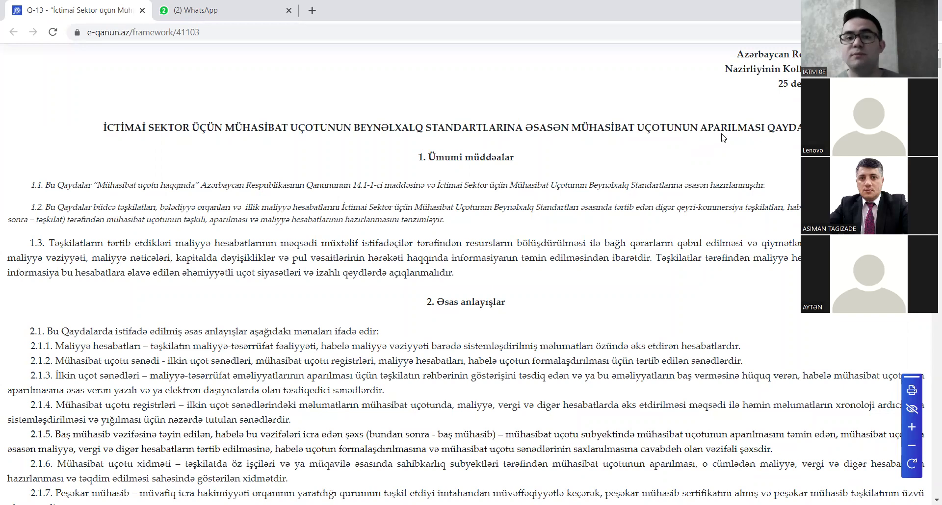
scroll(796, 150, "down", 2)
scroll(671, 201, "down", 15)
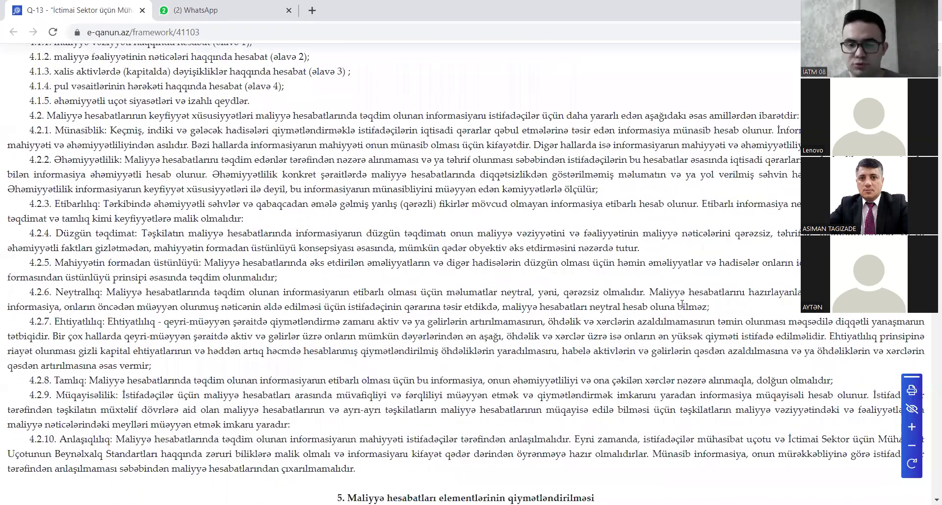
scroll(522, 227, "down", 6)
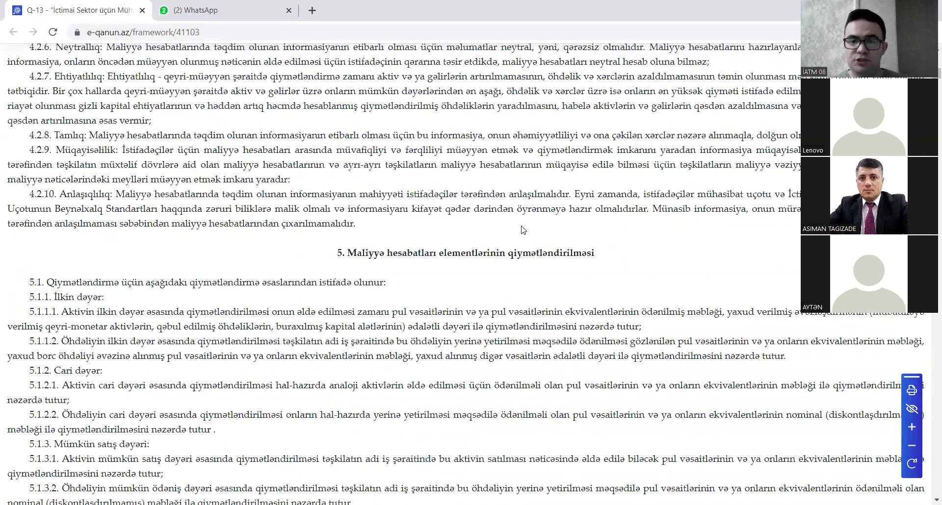
scroll(527, 222, "down", 1)
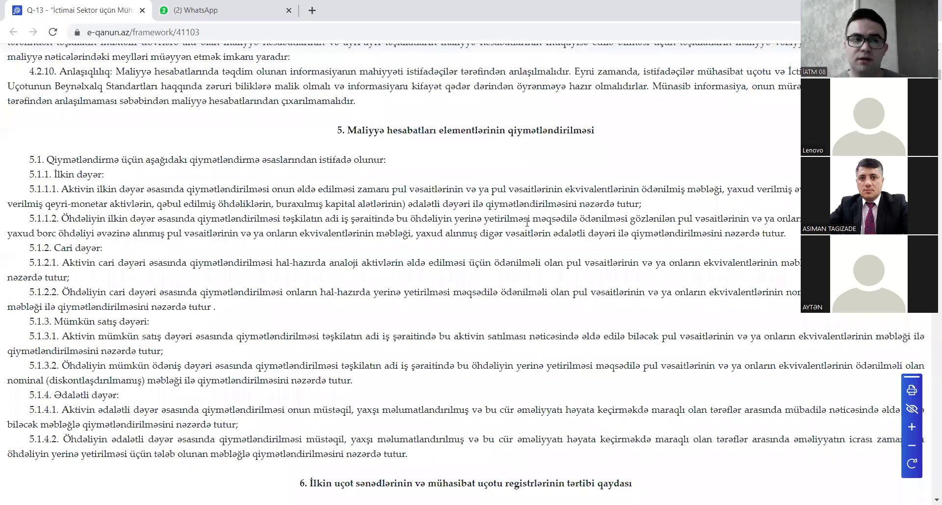
scroll(454, 202, "down", 10)
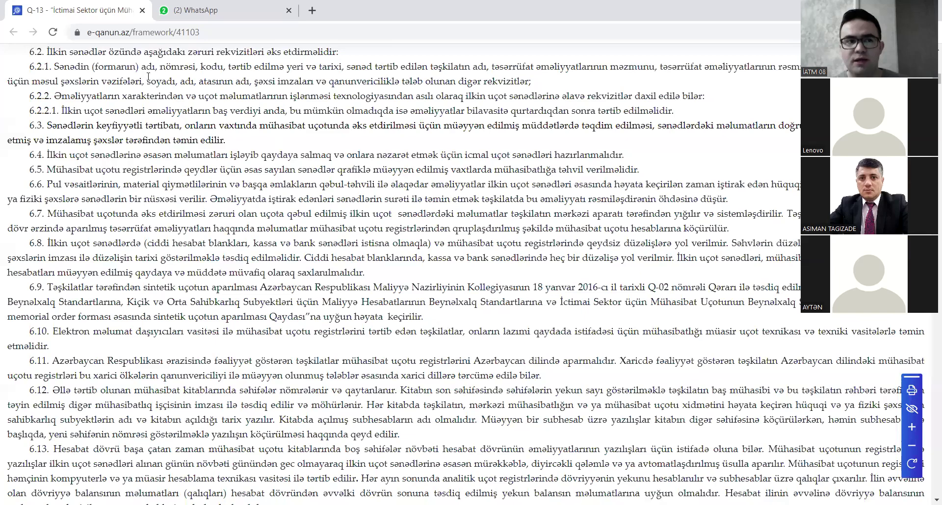
scroll(402, 160, "up", 20)
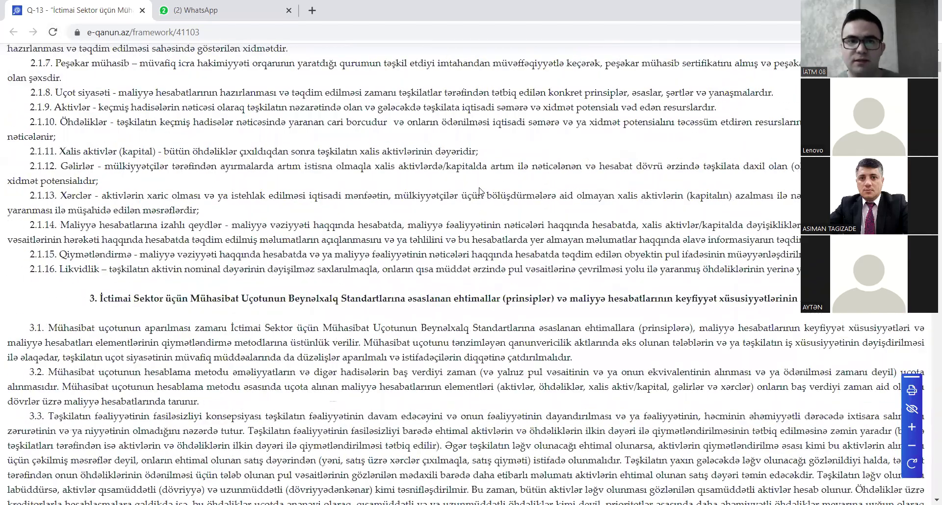
scroll(471, 194, "up", 15)
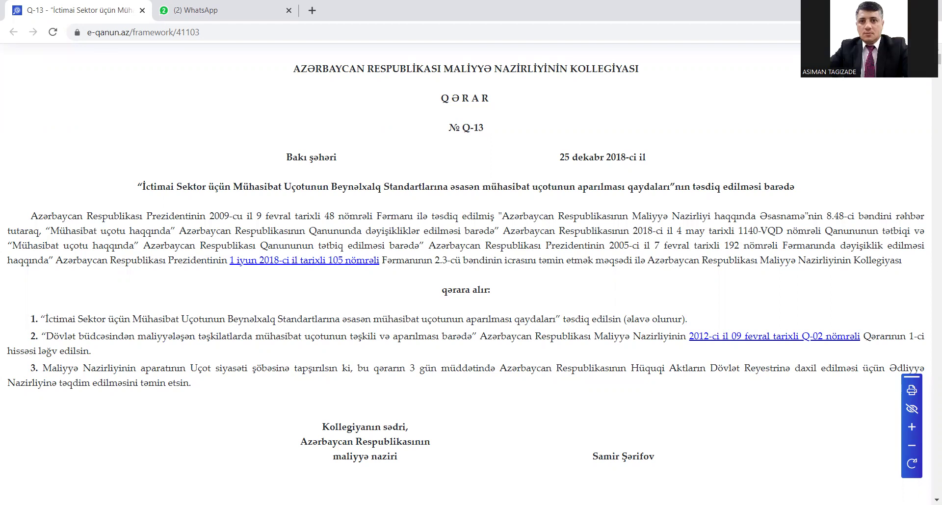
Step: Return to the Excel workbook and select the account 733 debit line of the first closing entry, C75 to F75
key("alt+Tab")
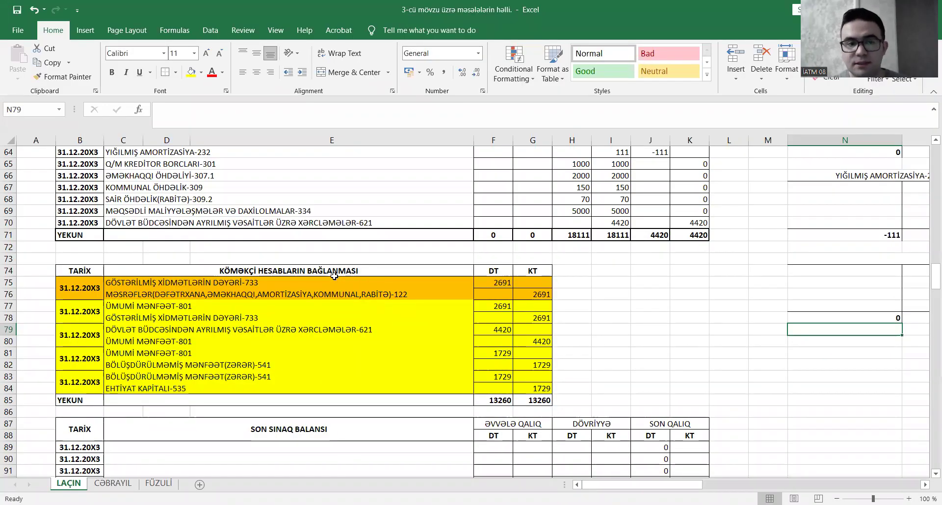
left_click_drag(227, 283, 484, 290)
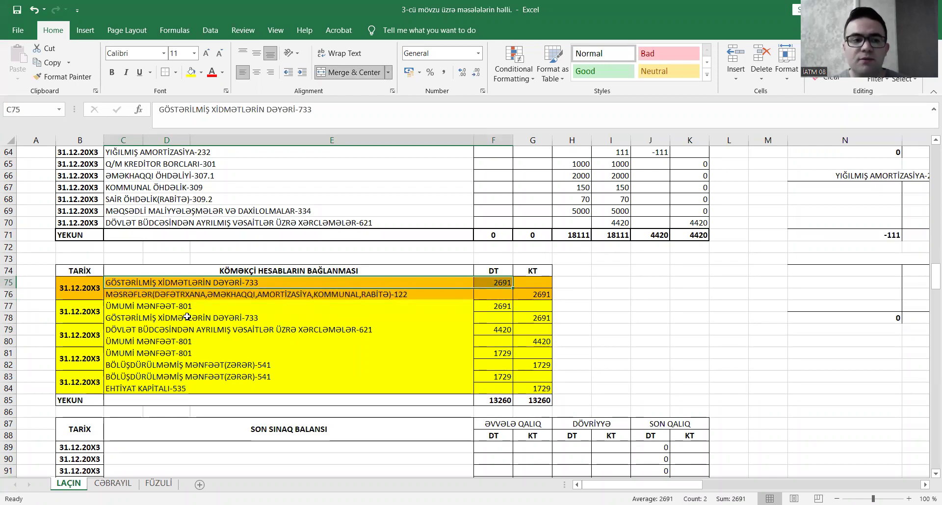
Step: Post the second closing entry's 2691 to the credit side of the GÖSTƏRİLMİŞ XİDMƏTLƏRİN DƏYƏRİ-733 T-account, in AB5
left_click_drag(187, 317, 492, 319)
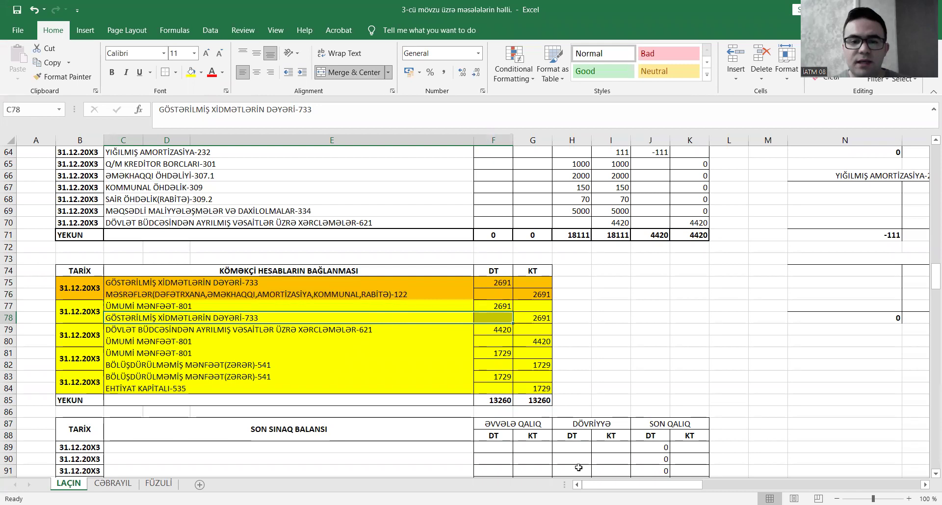
left_click_drag(642, 485, 786, 478)
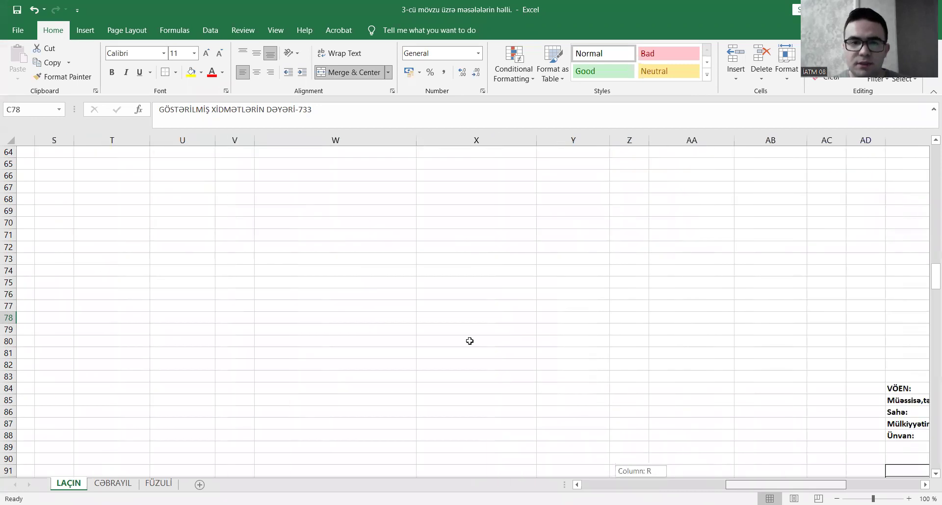
scroll(469, 341, "up", 20)
left_click(735, 204)
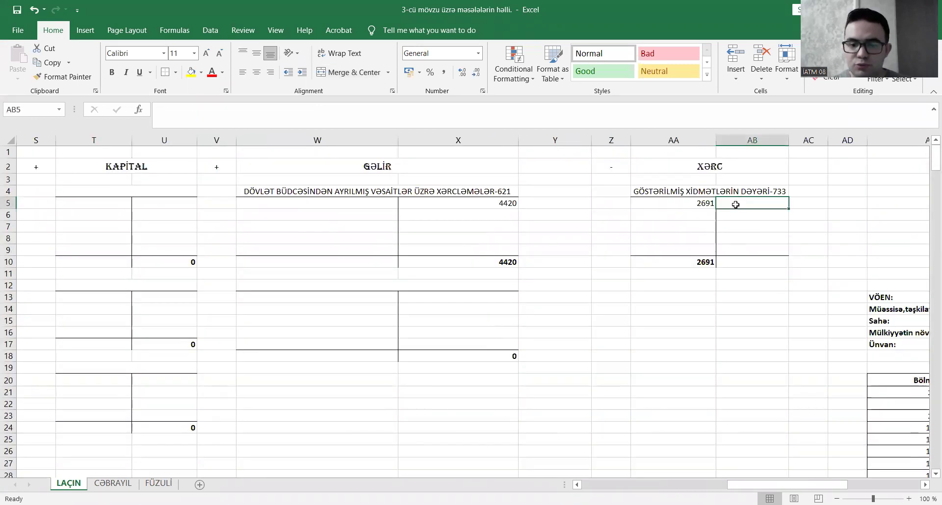
type("2691")
key("Return")
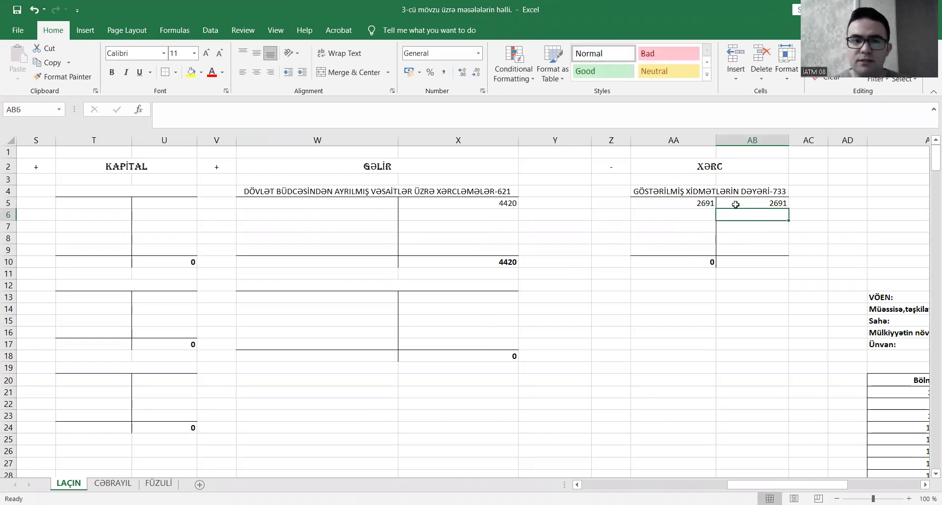
Step: Enter 4420 on the debit side of the account 621 T-account under GƏLİR, in W5
left_click(380, 203)
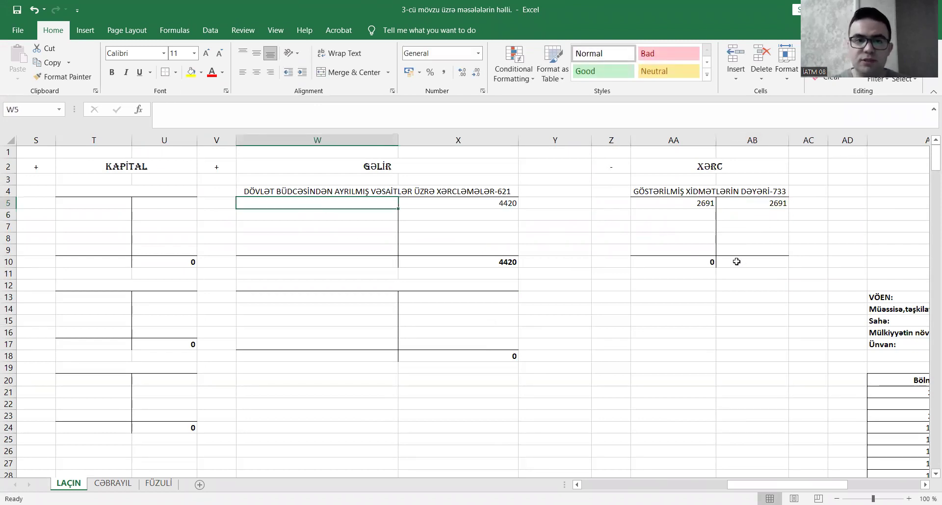
type("4420")
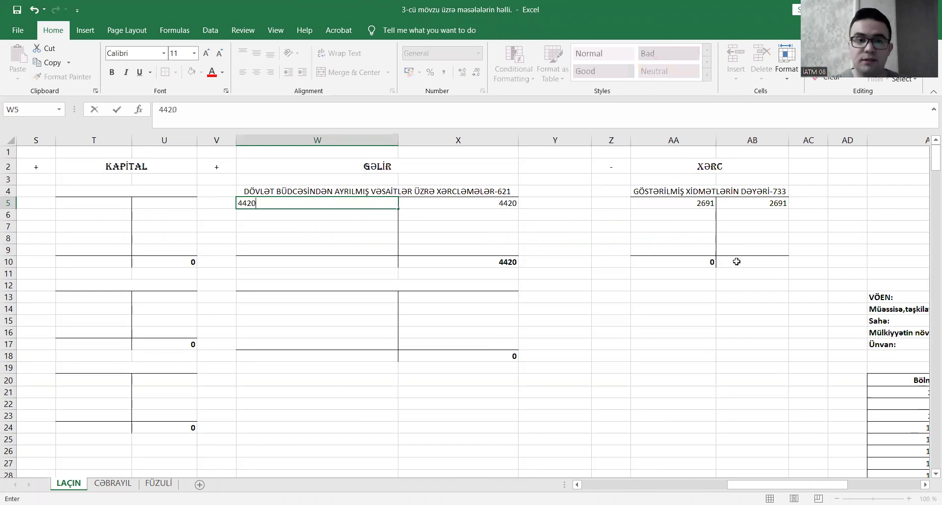
key("Return")
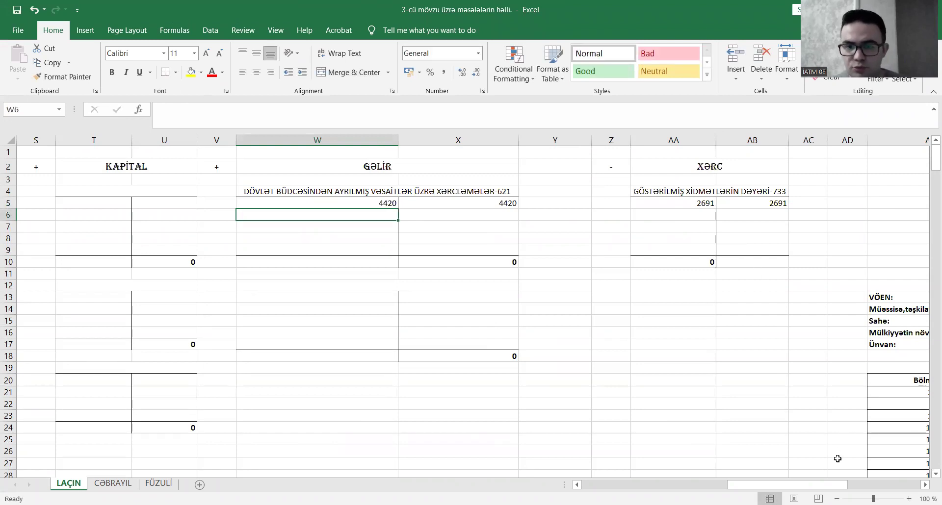
Step: Copy the account name ÜMUMİ MƏNFƏƏT-801 from C77 in the closing entries table
left_click_drag(819, 486, 569, 485)
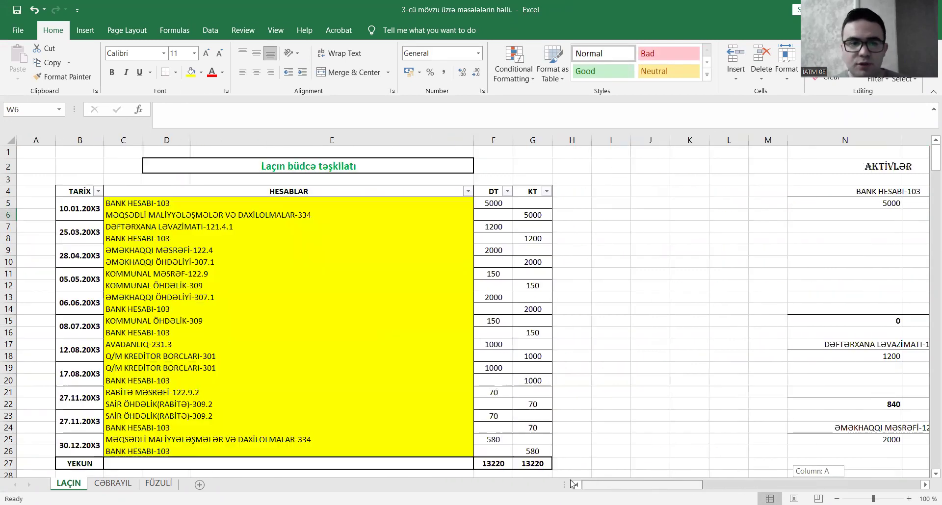
scroll(348, 389, "down", 5)
scroll(348, 389, "down", 5)
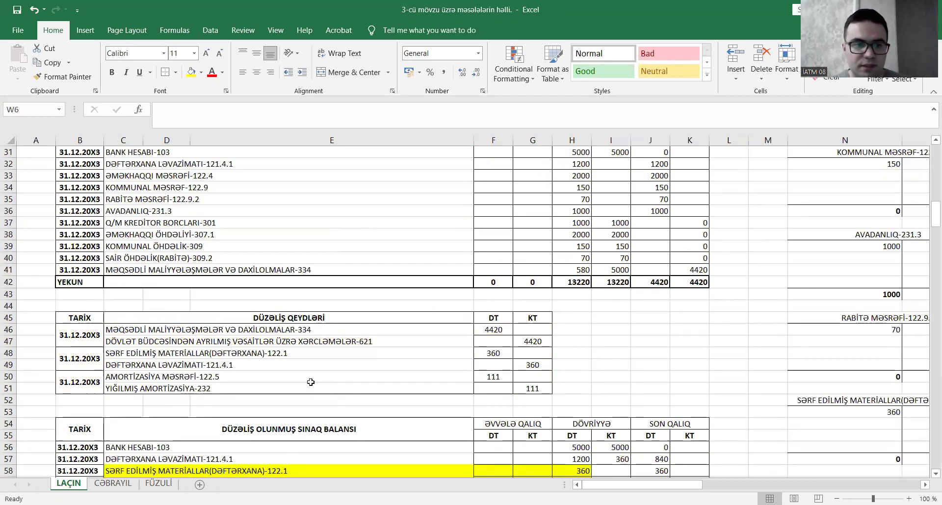
scroll(310, 382, "down", 9)
scroll(311, 382, "down", 2)
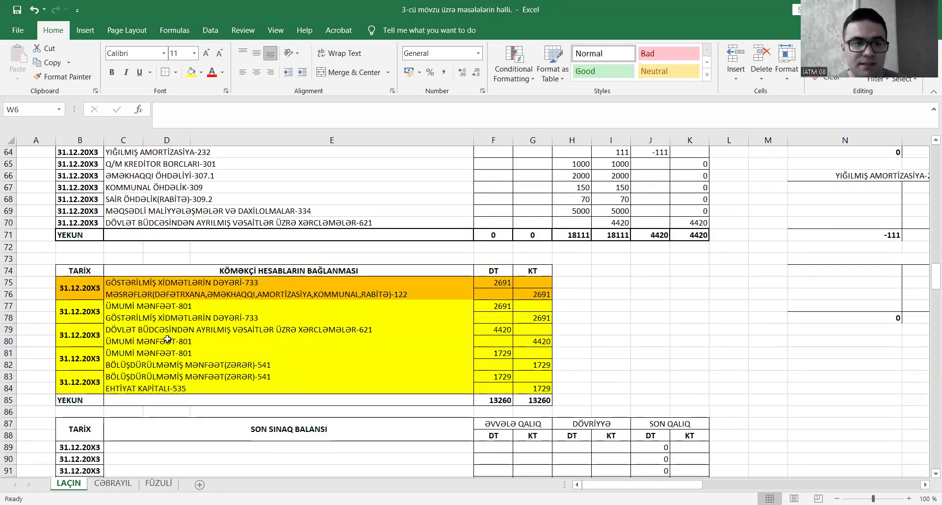
scroll(216, 326, "down", 1)
scroll(215, 326, "up", 1)
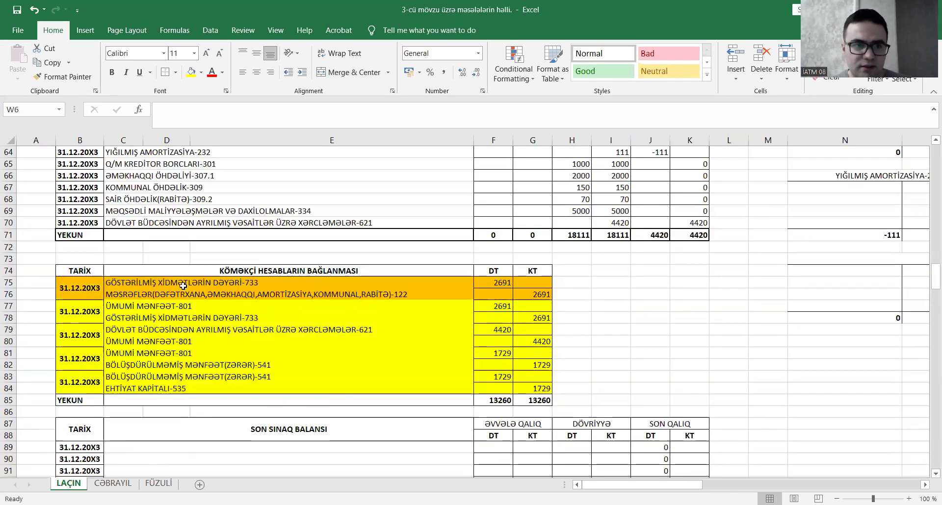
left_click(174, 306)
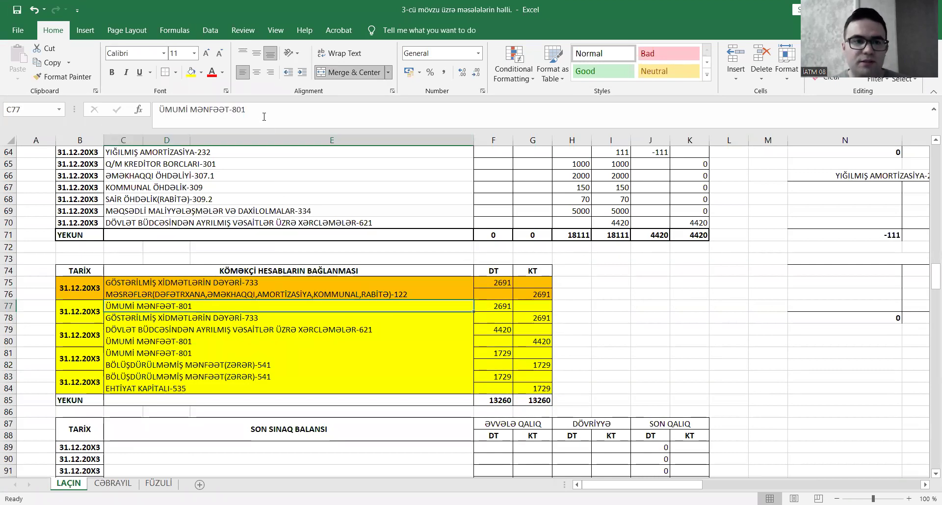
left_click_drag(264, 113, 150, 109)
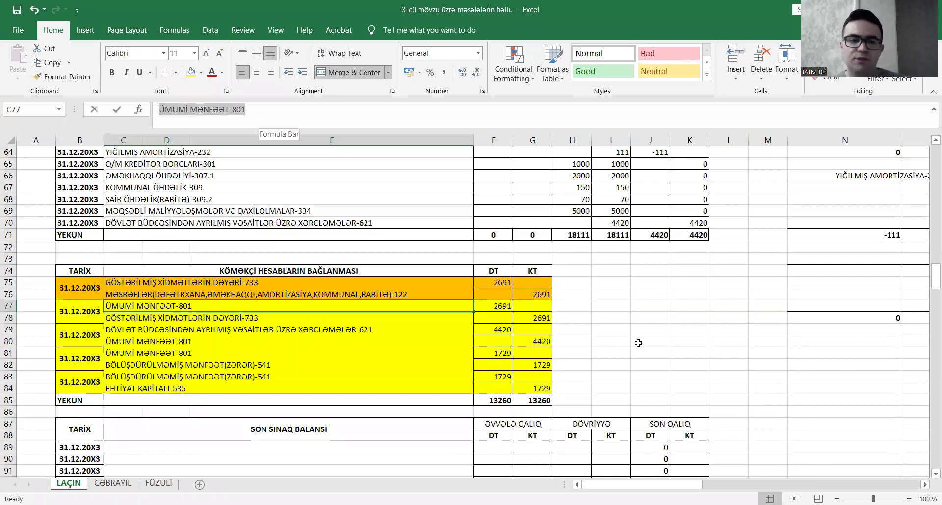
left_click(728, 377)
Step: Title the first blank T-account under KAPİTAL, in T4, with the copied name ÜMUMİ MƏNFƏƏT-801
left_click_drag(658, 487, 786, 488)
scroll(500, 367, "up", 16)
scroll(500, 367, "up", 5)
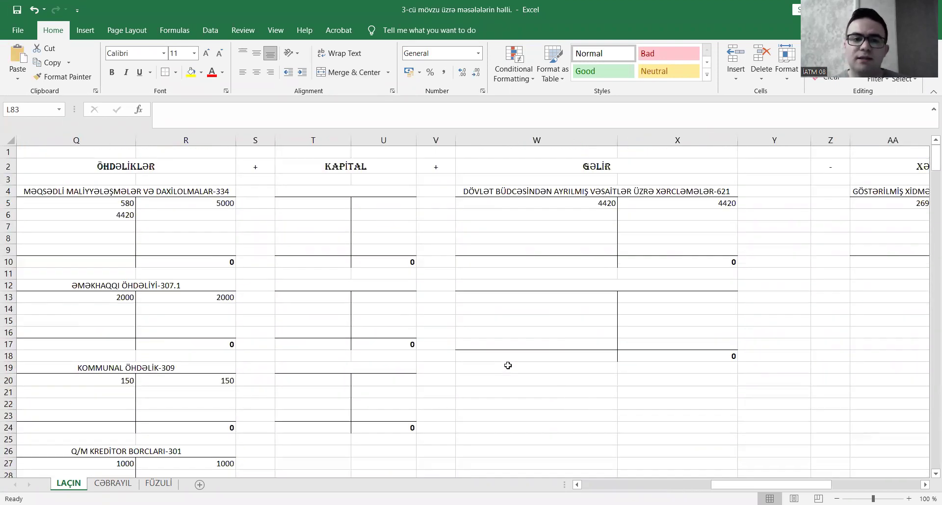
left_click(361, 192)
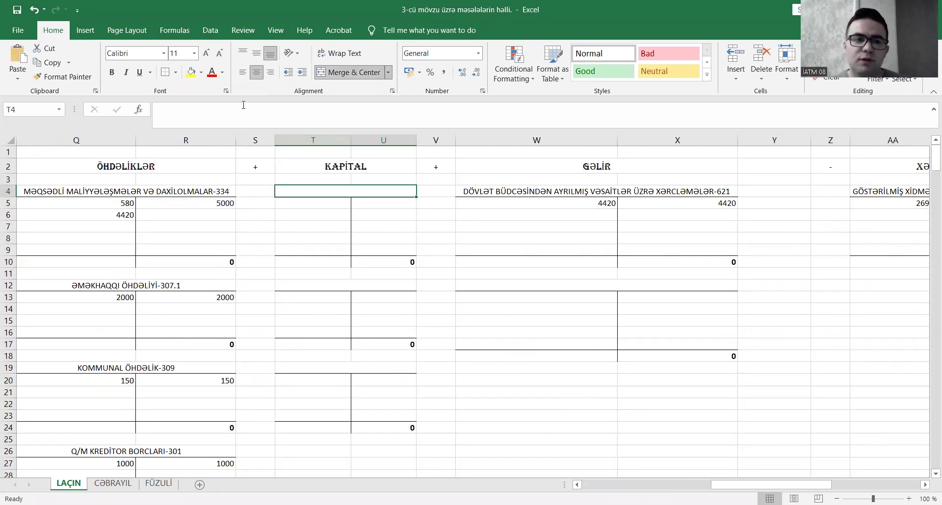
type("ÜMUMİ MƏNFƏƏT-801")
left_click(522, 407)
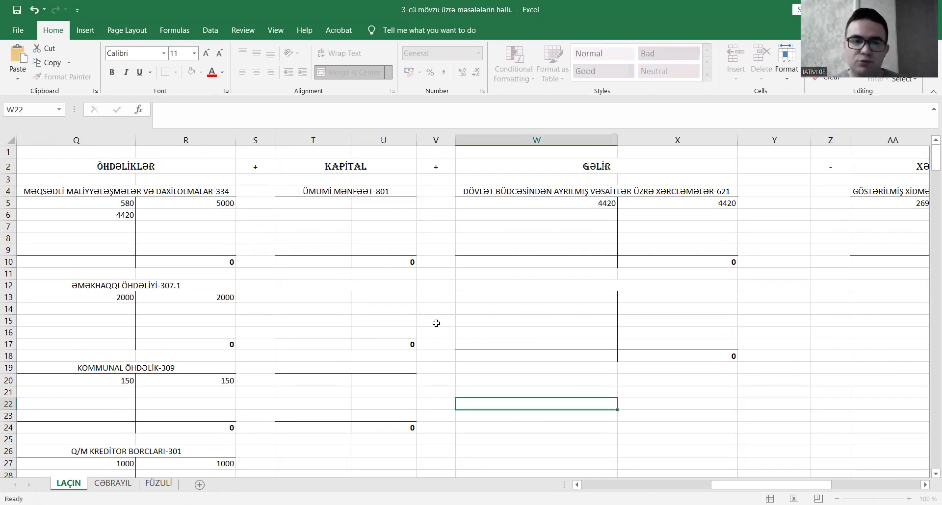
Step: Check account 801's credit in G80 of the closing entries and sum its debit amounts in F77 and F81
left_click(365, 202)
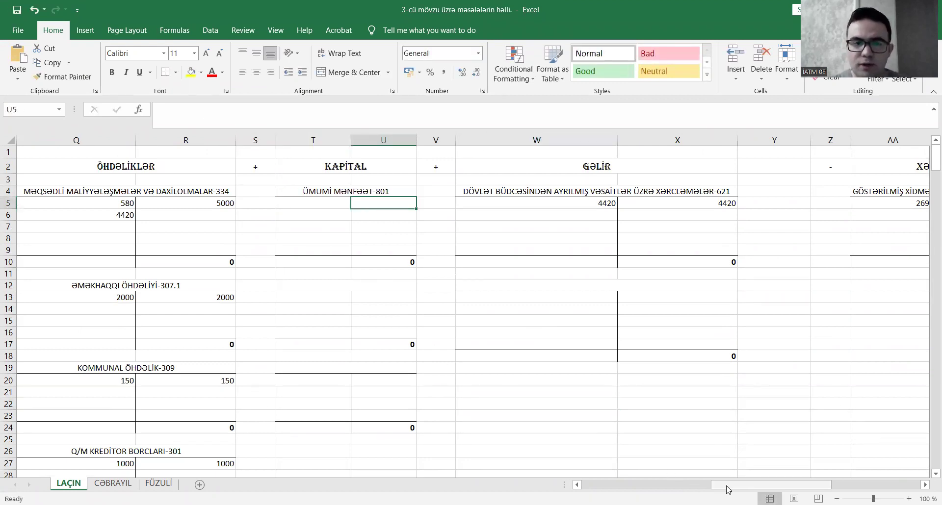
left_click_drag(726, 490, 596, 489)
scroll(553, 407, "down", 12)
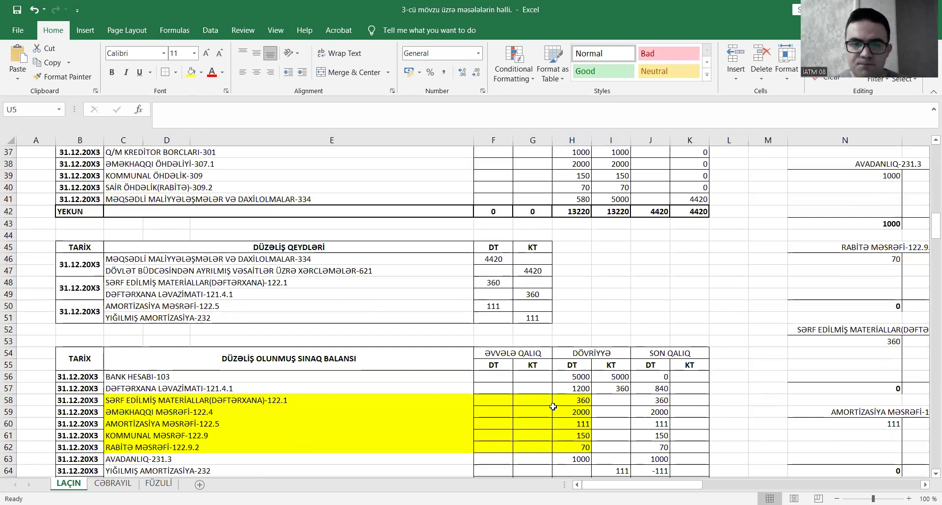
scroll(553, 406, "down", 8)
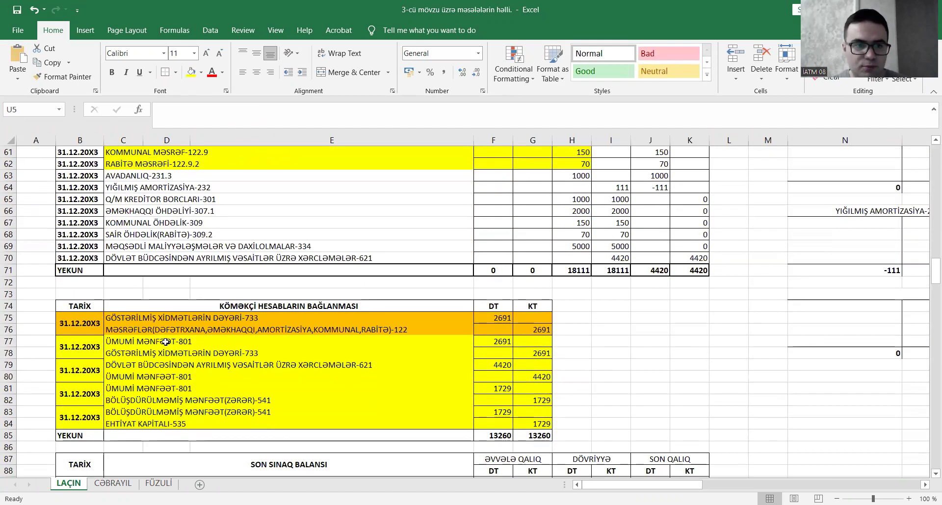
left_click(165, 342)
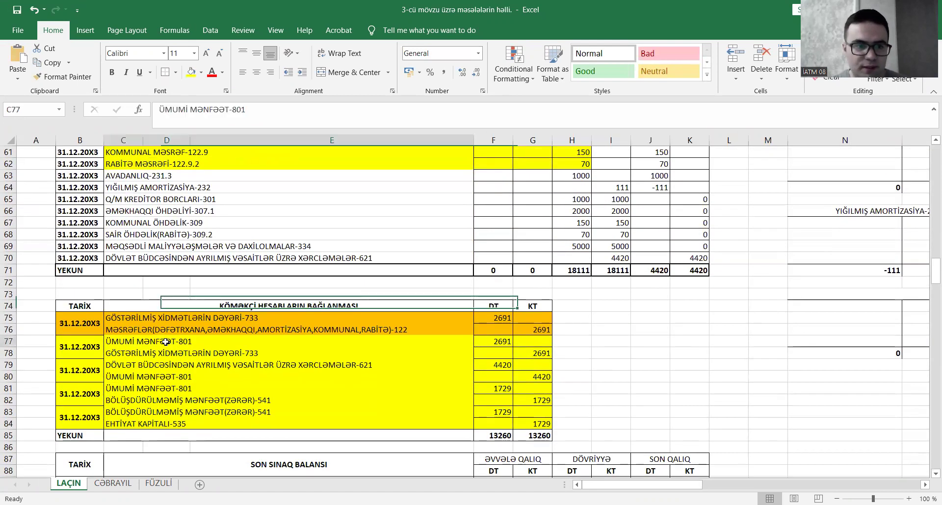
left_click(502, 342)
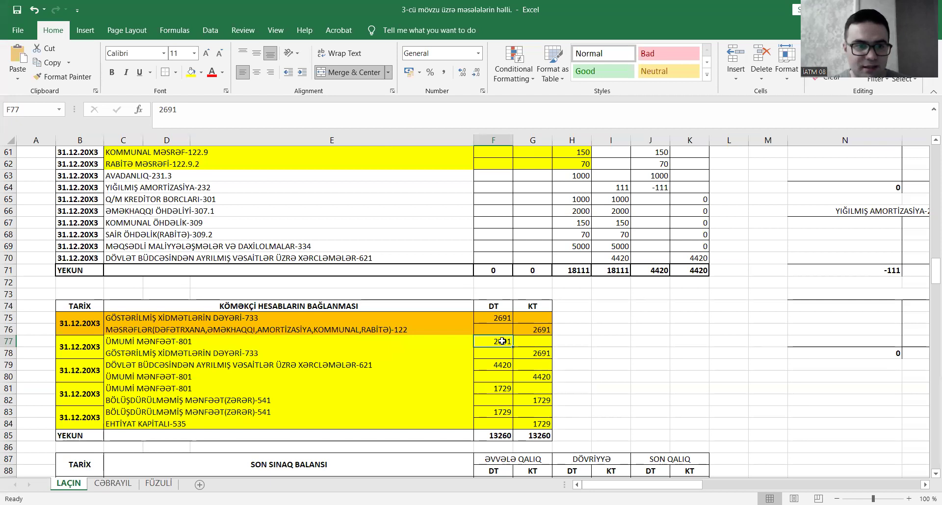
left_click(544, 379)
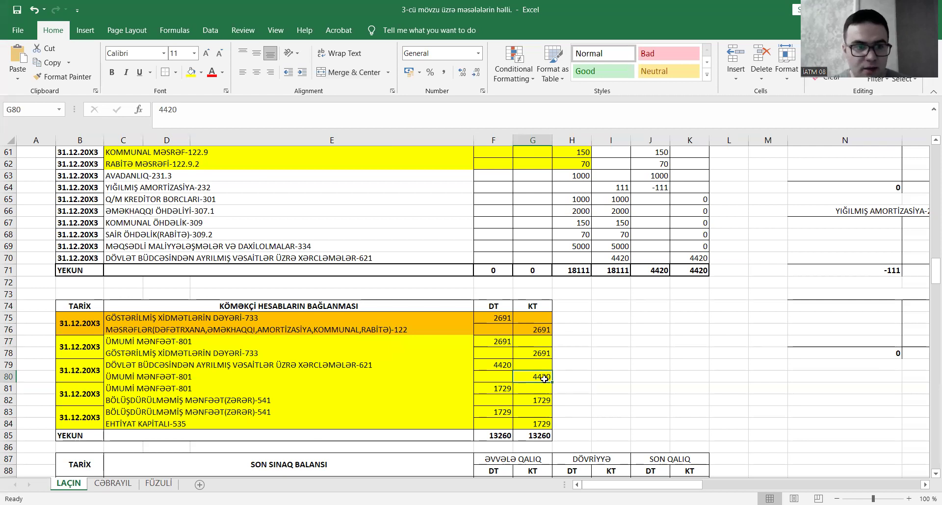
left_click(494, 387)
left_click(497, 341, "ctrl")
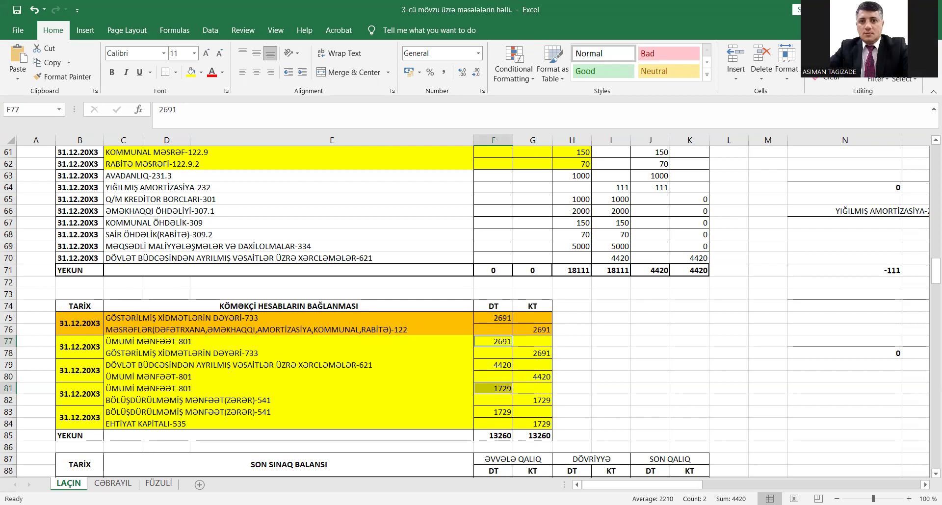
Step: Enter 4420 on both the debit and credit sides of the ÜMUMİ MƏNFƏƏT-801 T-account, in T5 and U5
left_click_drag(670, 487, 749, 485)
scroll(613, 427, "up", 20)
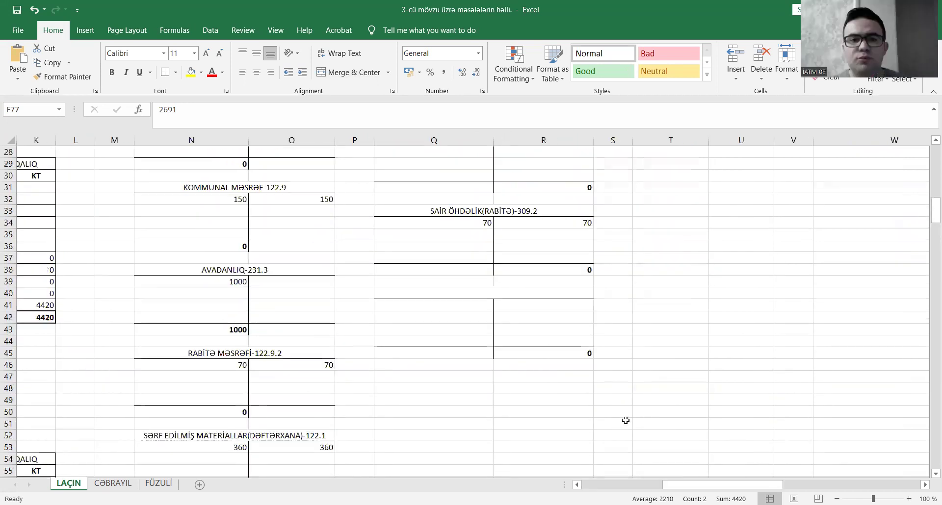
left_click(672, 204)
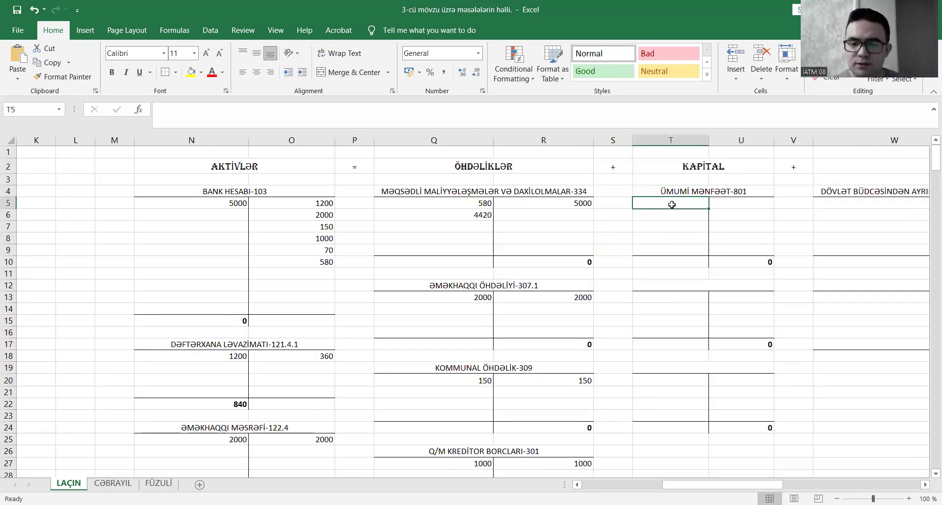
type("=Q6")
key("Tab")
type("=T5")
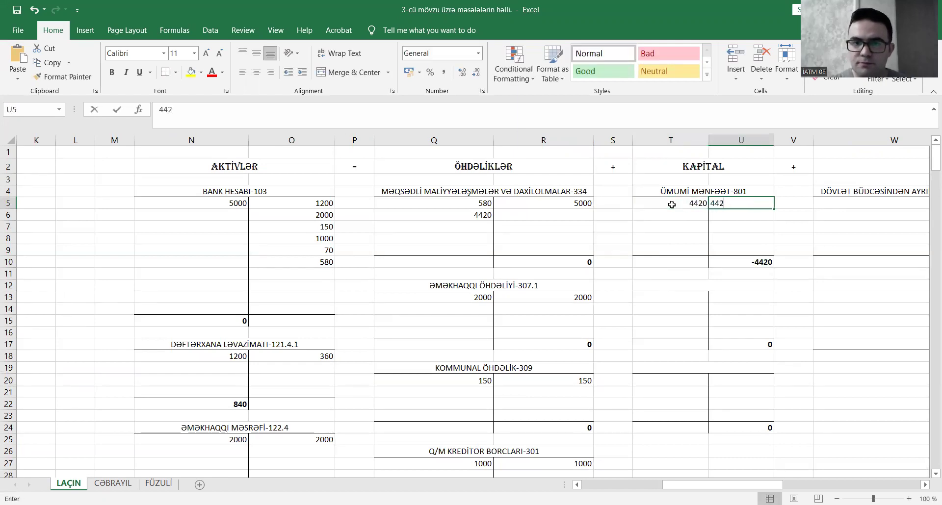
key("Return")
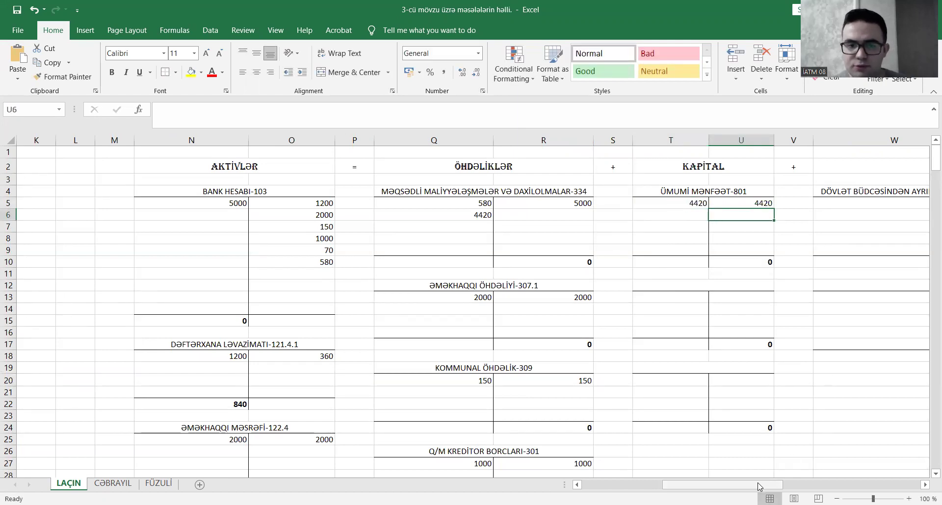
Step: Copy the account name BÖLÜŞDÜRÜLMƏMİŞ MƏNFƏƏT(ZƏRƏR)-541 from C82 in the closing entries table
scroll(378, 400, "down", 13)
scroll(378, 401, "left", 5)
scroll(320, 412, "down", 10)
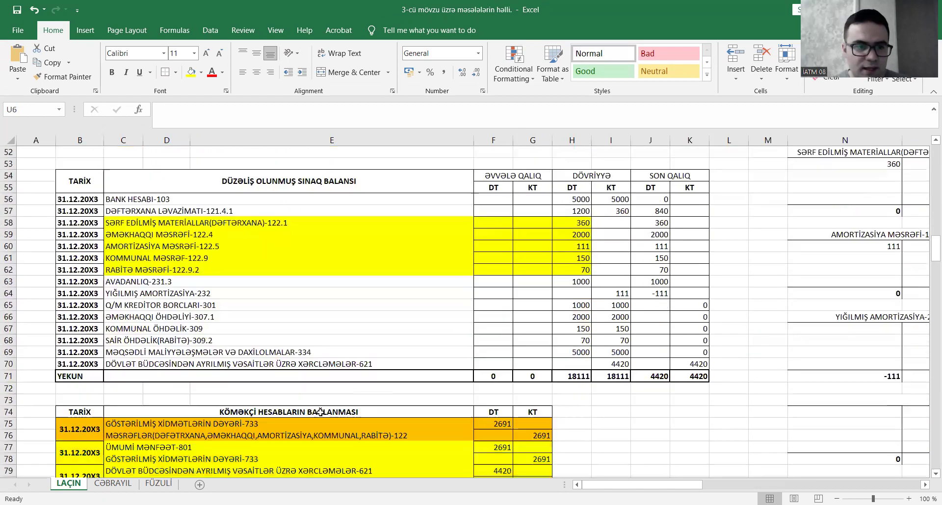
scroll(320, 413, "up", 1)
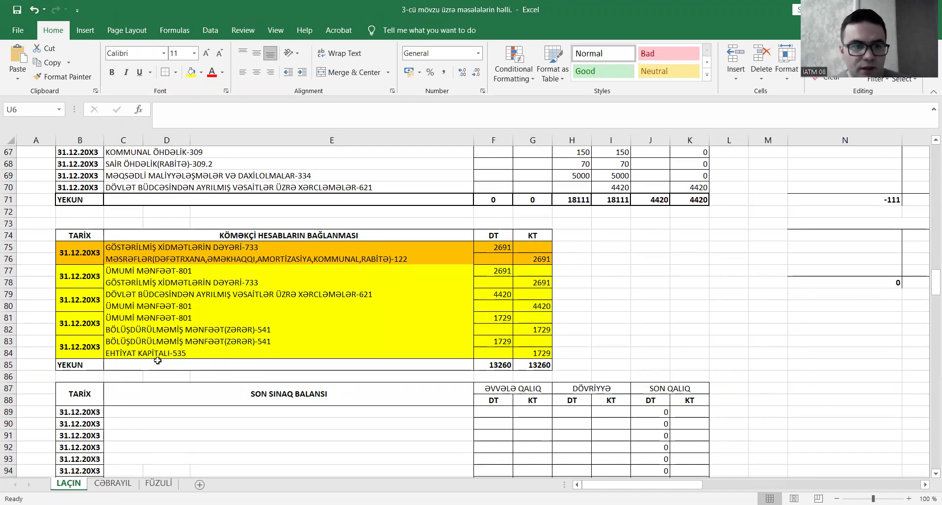
left_click(166, 331)
left_click_drag(339, 112, 82, 105)
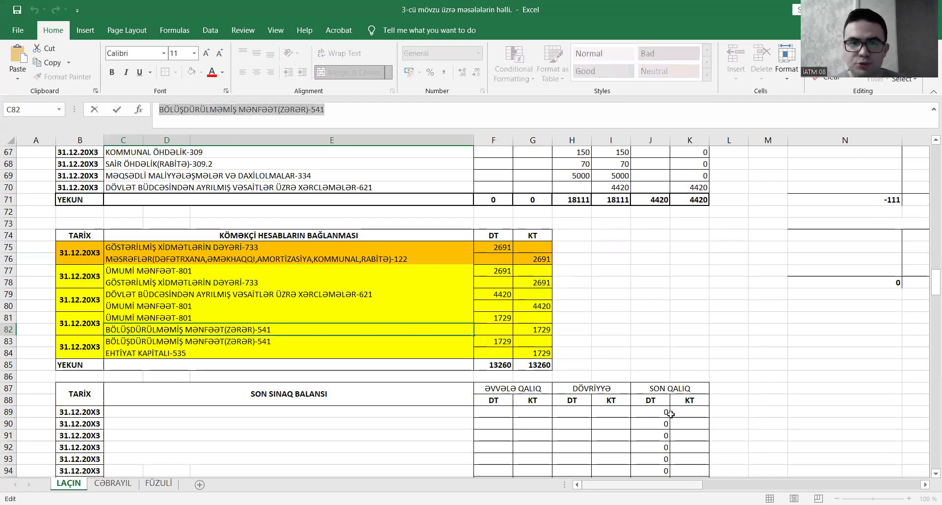
Step: Title the second KAPİTAL T-account, in T12, BÖLÜŞDÜRÜLMƏMİŞ MƏNFƏƏT(ZƏRƏR)-541 and widen columns T and U to fit the name
scroll(668, 413, "right", 10)
scroll(668, 412, "up", 20)
left_click_drag(817, 485, 739, 488)
left_click(382, 285)
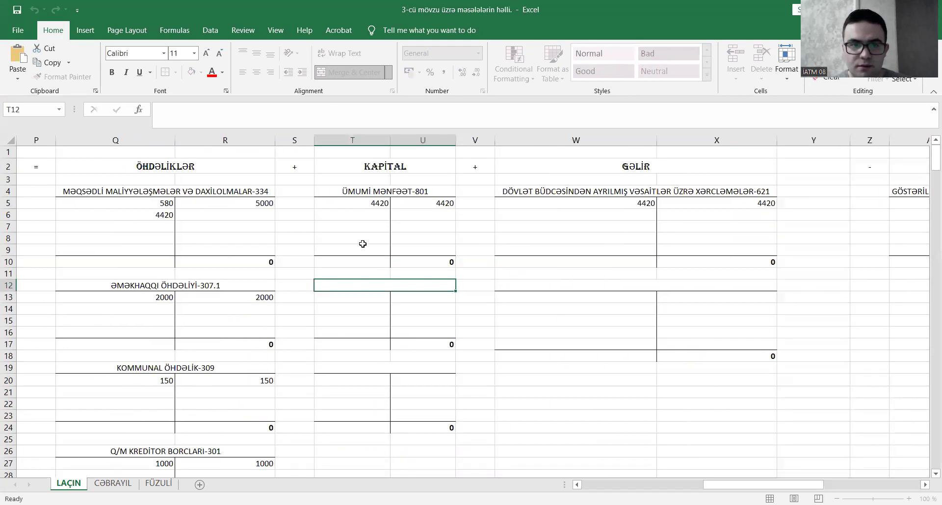
key("F2")
type("BÖLÜŞDÜRÜLMƏMİŞ MƏNFƏƏT(ZƏRƏR)-341")
left_click_drag(590, 414, 590, 404)
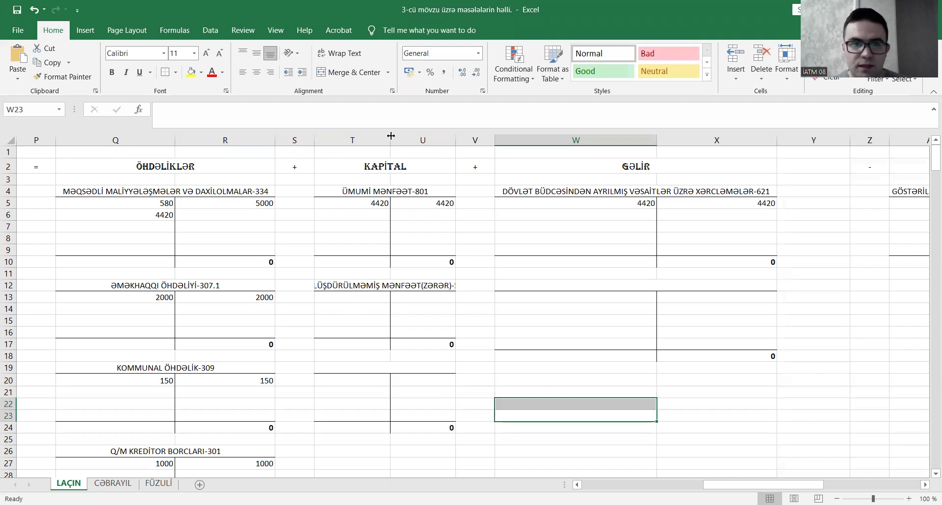
left_click_drag(391, 136, 404, 136)
left_click_drag(469, 140, 485, 140)
Step: Enter 1729 on both sides of the account 541 T-account, in T13 and U13, and select its balance in U17
left_click(380, 297)
type("1729")
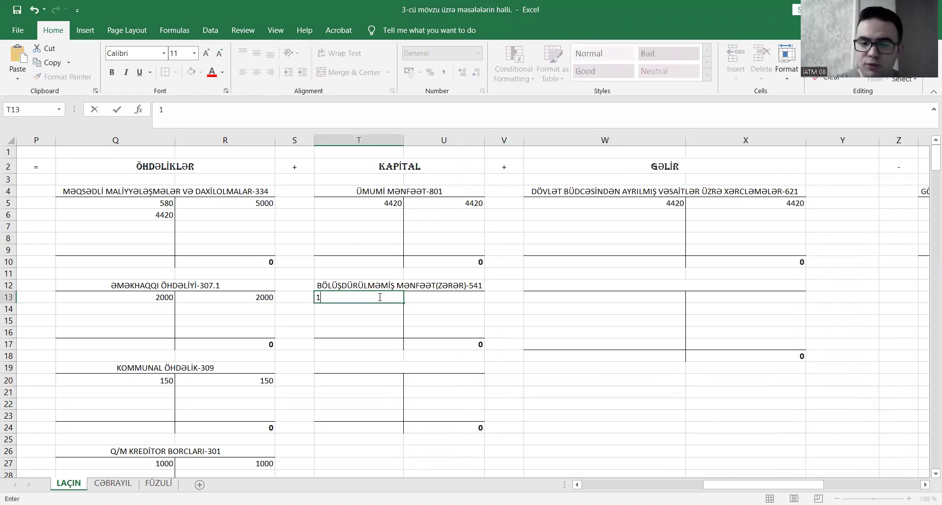
key("Tab")
type("1729")
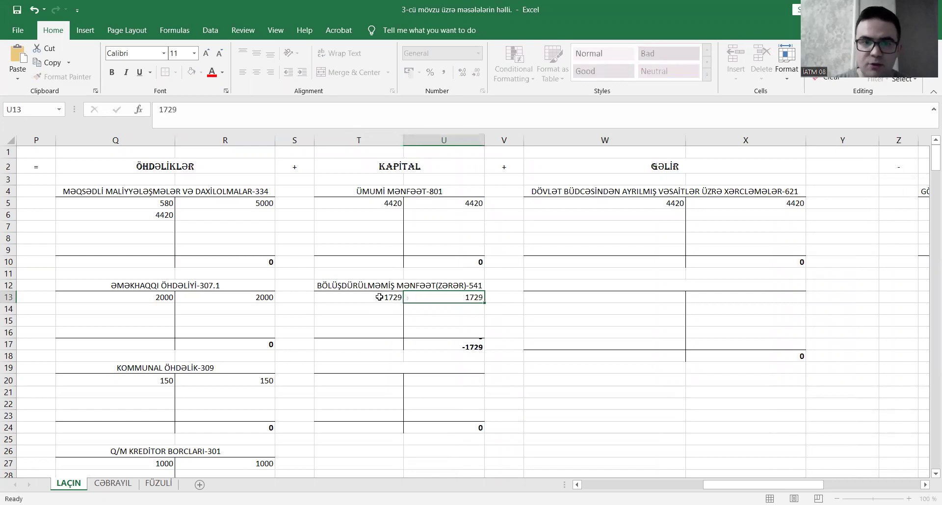
key("Return")
left_click(457, 345)
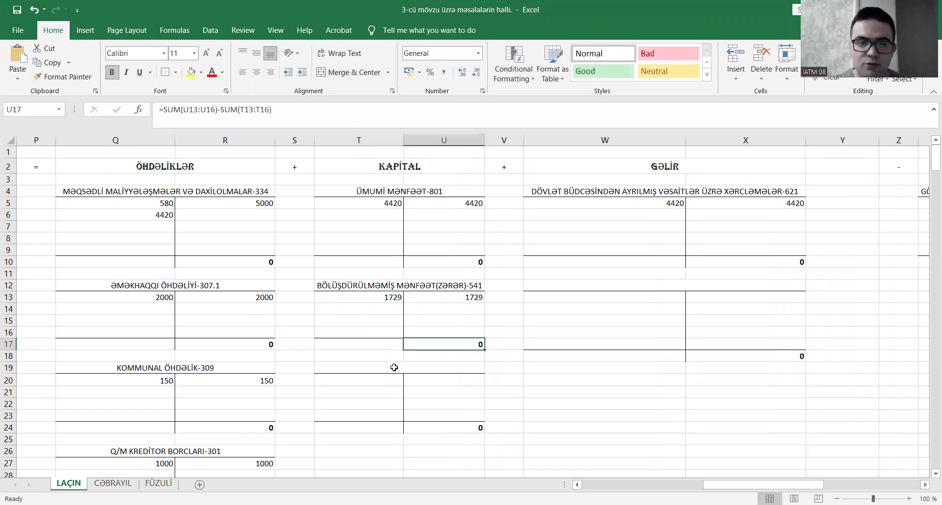
Step: Title the third KAPİTAL T-account, in T19, EHTİYAT KAPİTALI-535
left_click(394, 368)
left_click(267, 120)
type("EHY")
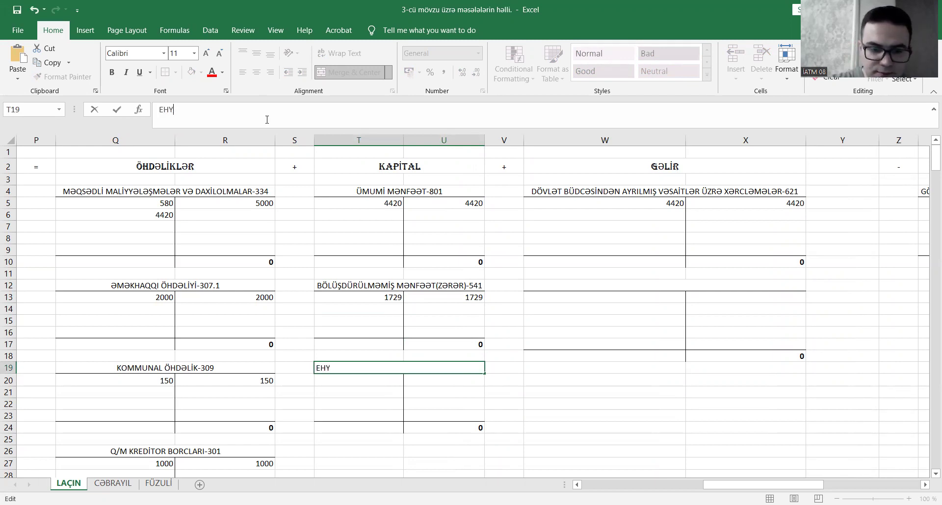
type("TİYAT KAPİTALI-55")
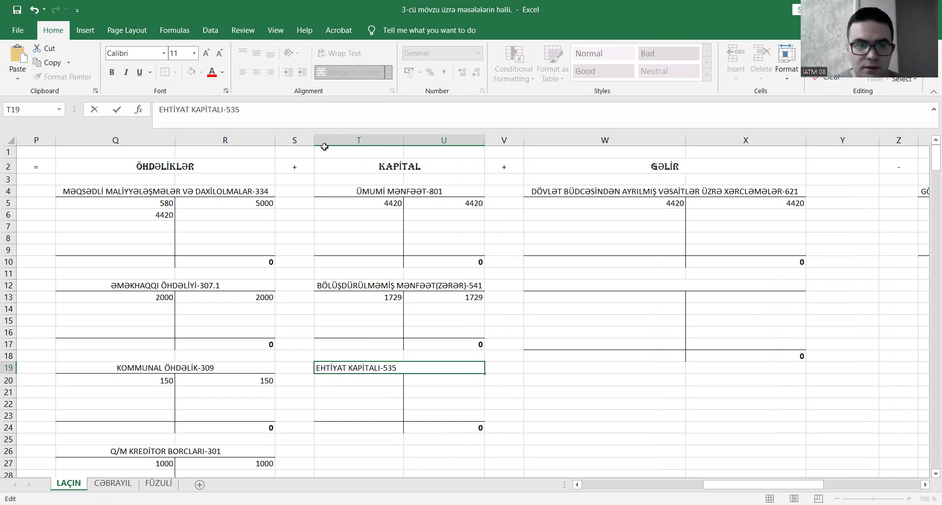
key("Return")
Step: Enter 1729 on the credit side of the EHTİYAT KAPİTALI-535 T-account, in U20
left_click(445, 377)
type("17")
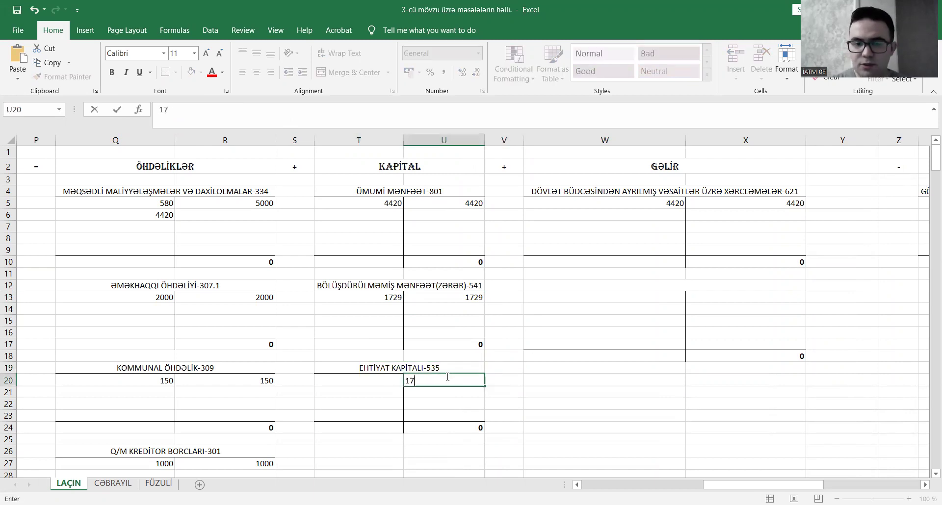
type("29")
key("Tab")
left_click(640, 400)
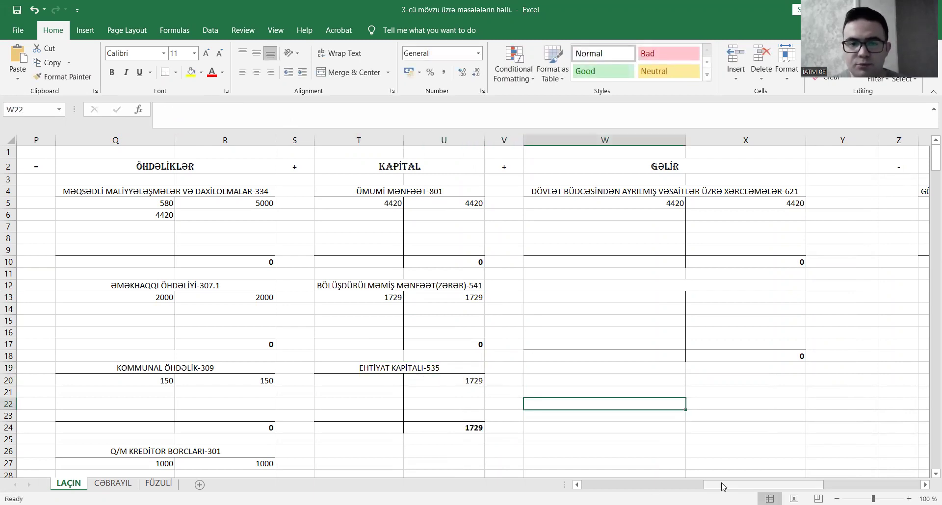
Step: Review the adjusted trial balance DÜZƏLİŞ OLUNMUŞ SINAQ BALANSI together with the closing entries and the empty SON SINAQ BALANSI table
left_click_drag(722, 487, 599, 486)
scroll(341, 345, "down", 20)
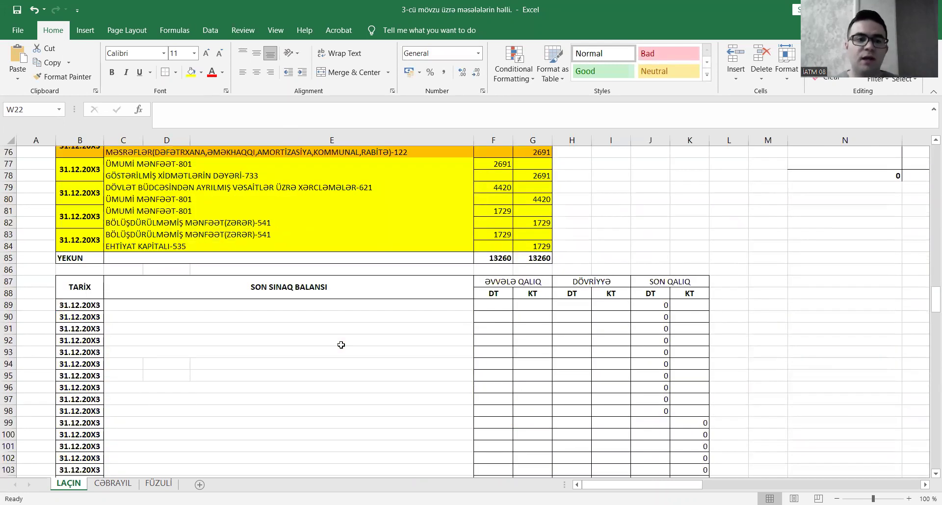
scroll(341, 345, "up", 4)
scroll(267, 237, "up", 4)
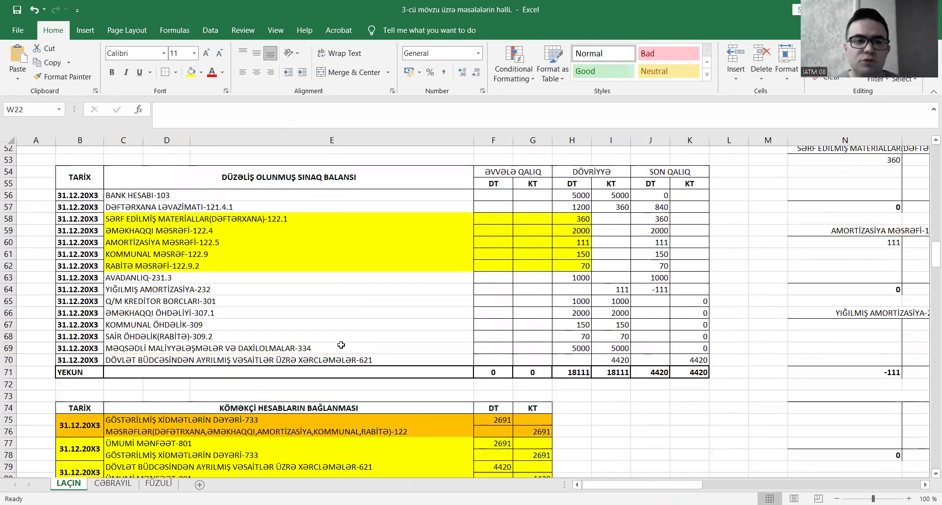
left_click_drag(223, 185, 672, 353)
scroll(193, 312, "down", 4)
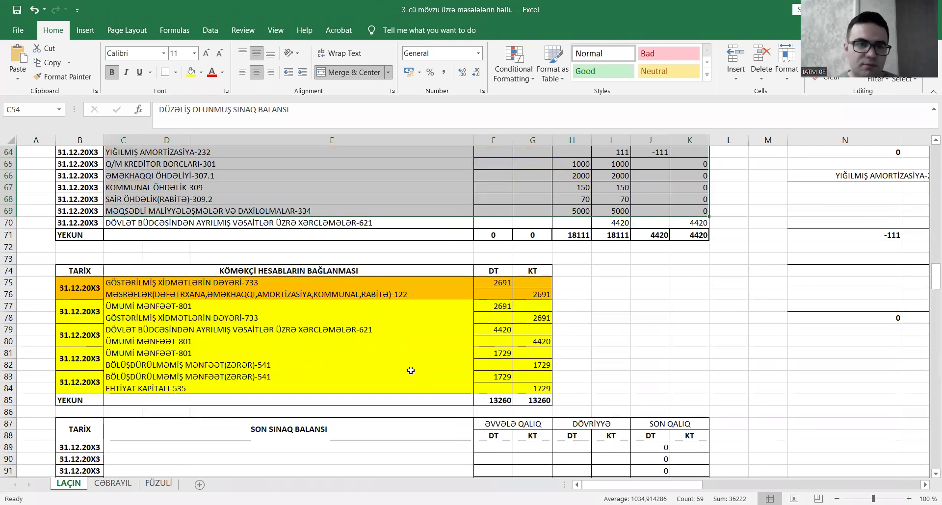
left_click(366, 293)
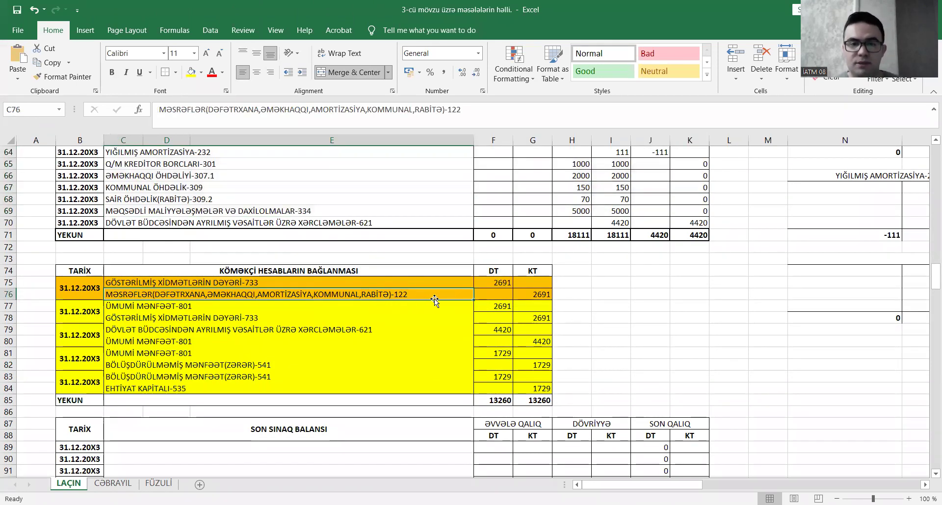
scroll(411, 302, "up", 3)
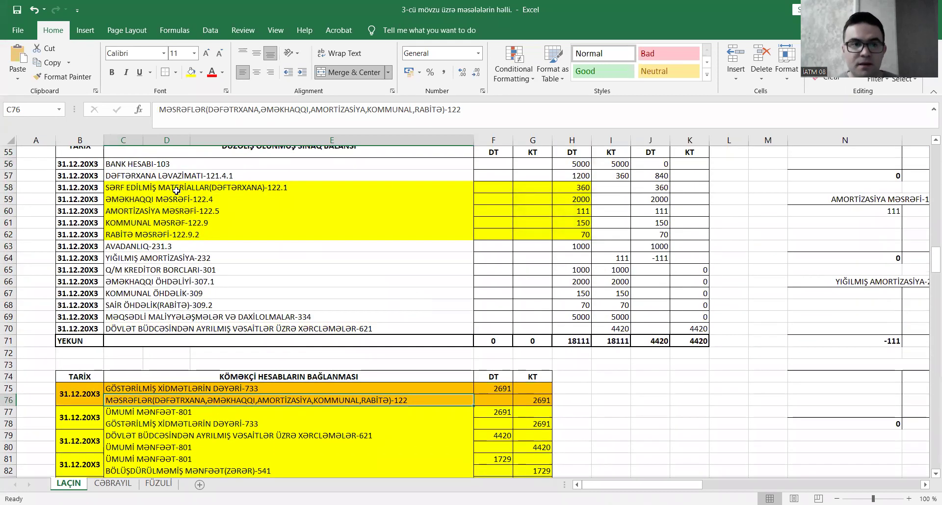
Step: Remove the yellow fill from the expense account rows 122.1 to 122.9.2 in the adjusted trial balance, C58:H62
left_click(174, 191)
left_click_drag(244, 198, 574, 235)
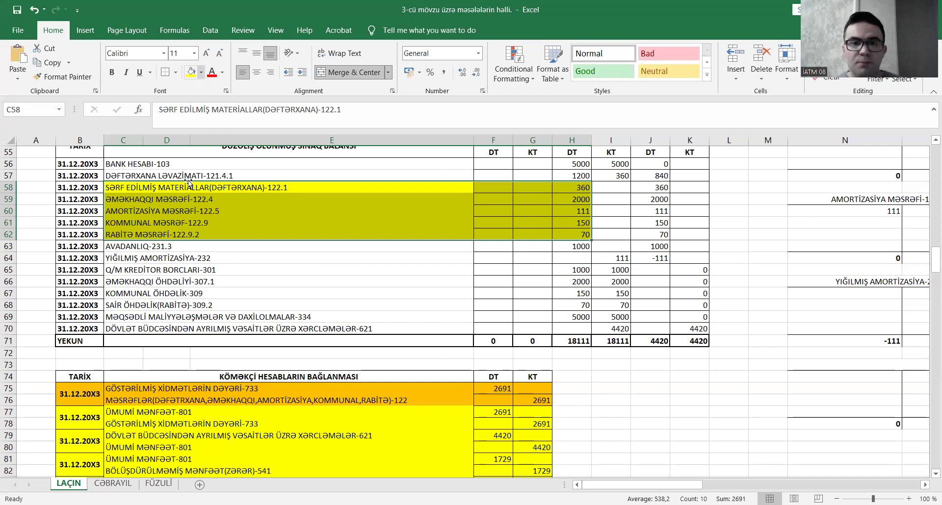
key("ctrl+z")
Step: Compare the expense turnovers, ending balances and account names in the adjusted trial balance with the closing entries for accounts 733, 801, 541 and 535
left_click(617, 187)
left_click_drag(617, 186, 619, 241)
left_click_drag(653, 189, 658, 242)
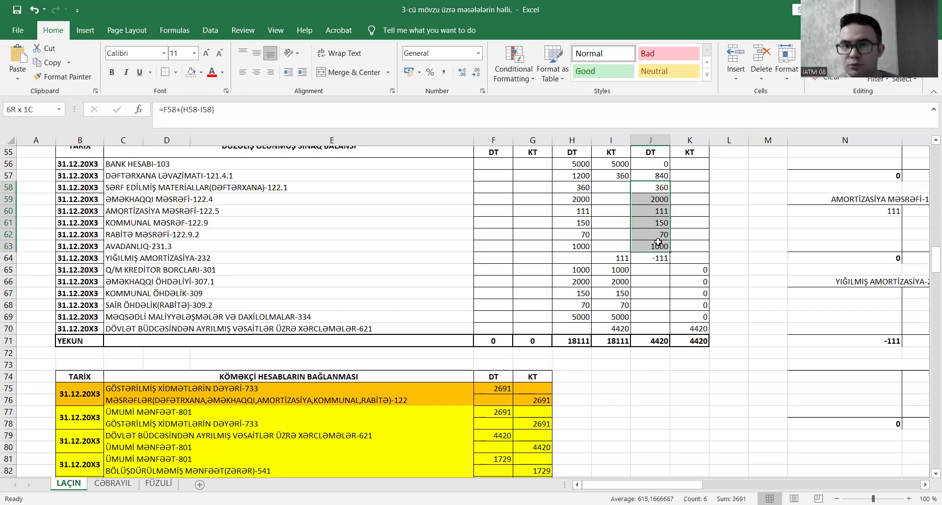
left_click(227, 388)
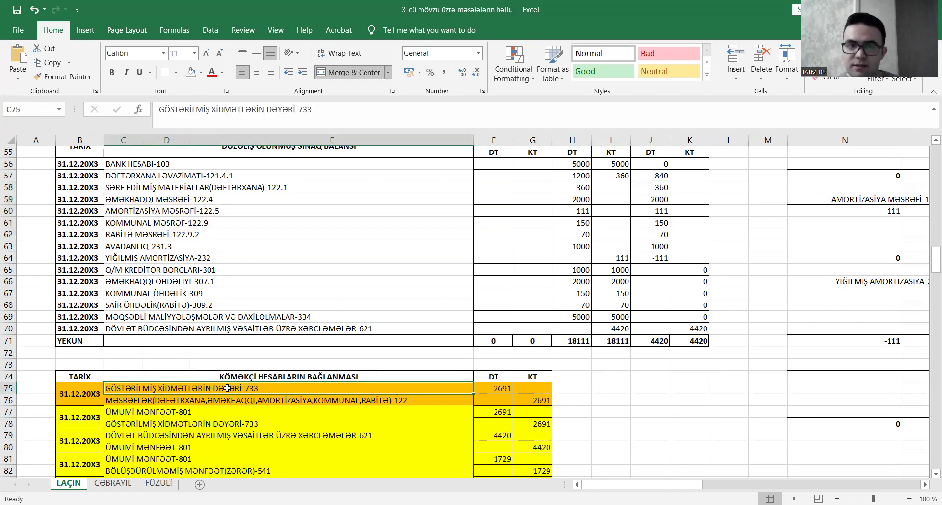
left_click(214, 160)
scroll(230, 368, "down", 1)
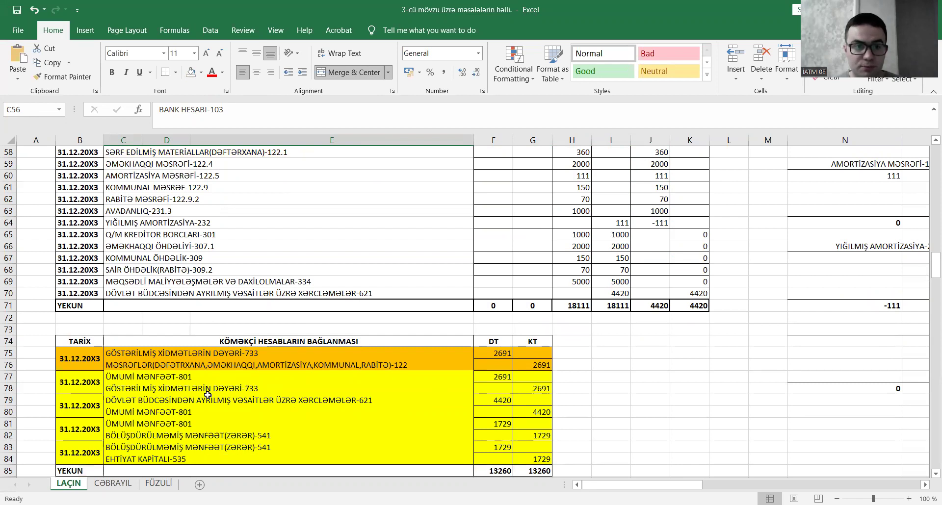
scroll(216, 190, "up", 1)
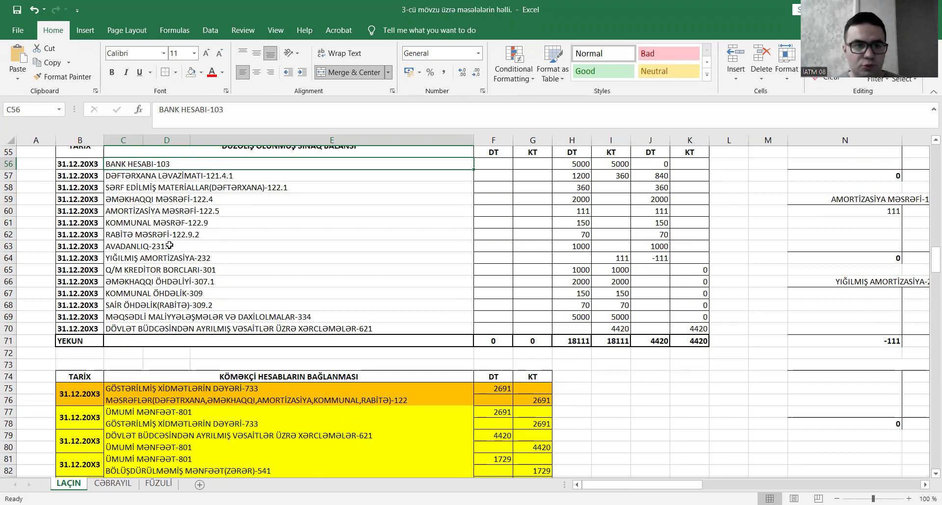
left_click(176, 269)
left_click(177, 281)
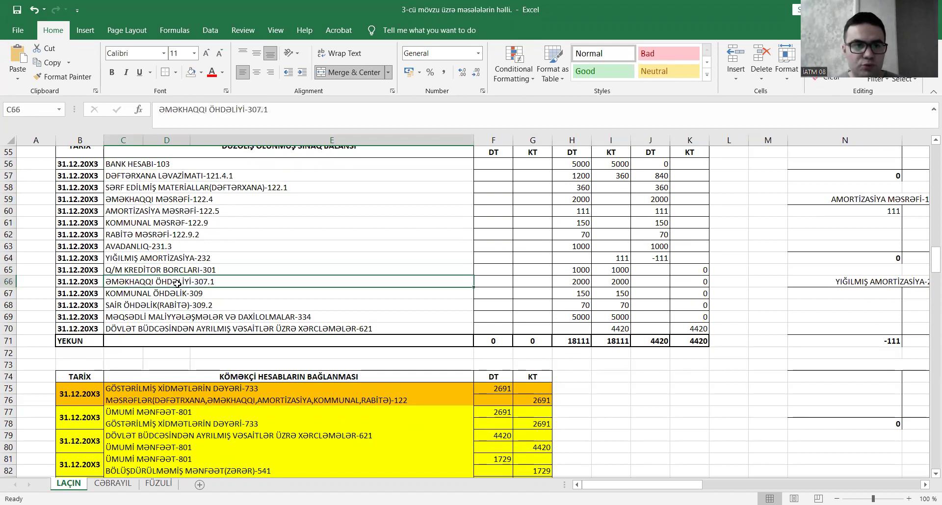
left_click(181, 316)
scroll(323, 290, "down", 2)
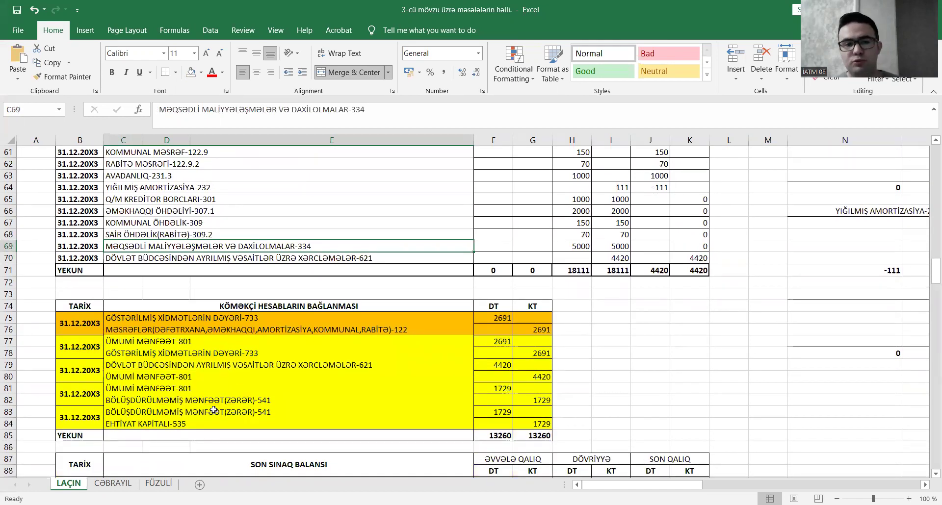
left_click_drag(215, 400, 215, 424)
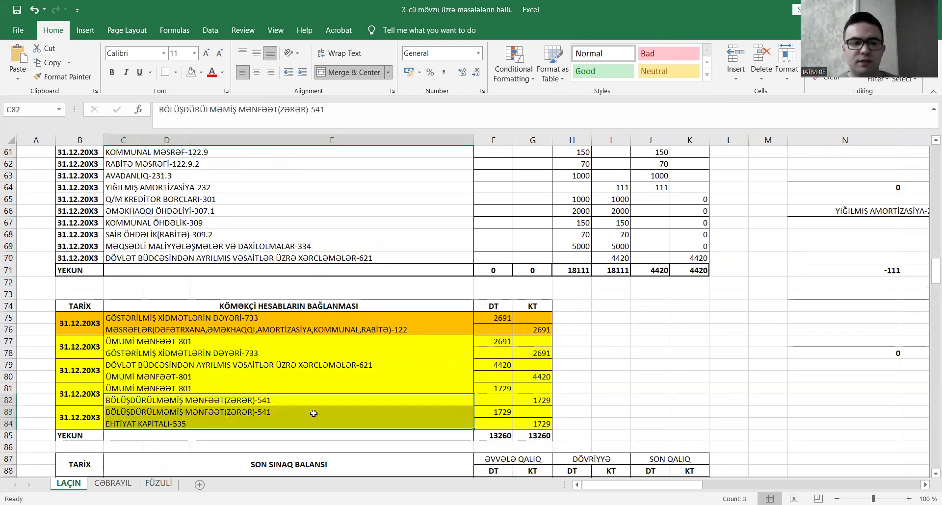
left_click(375, 374)
scroll(284, 362, "up", 2)
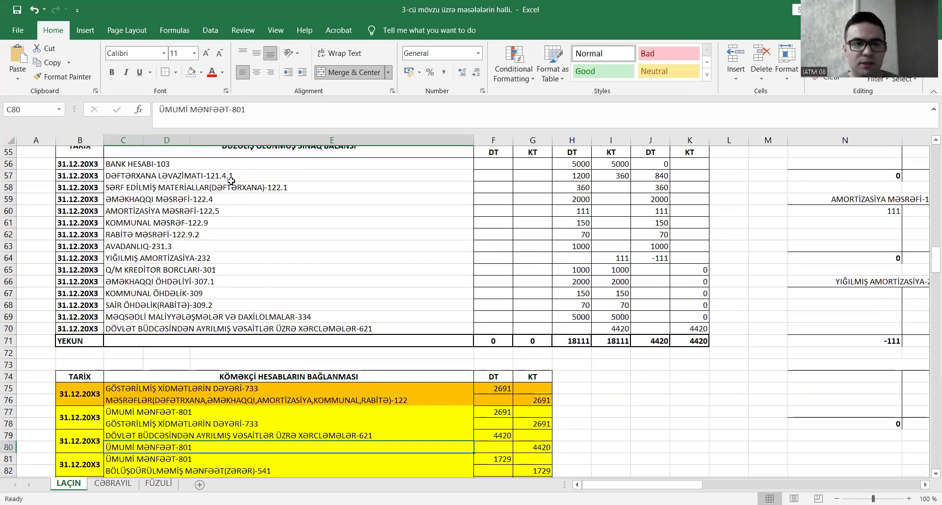
Step: Copy the account names from BANK HESABI-103 through account 334, C56:C69, into the SON SINAQ BALANSI table starting at C89
left_click_drag(224, 160, 298, 311)
key("ctrl+c")
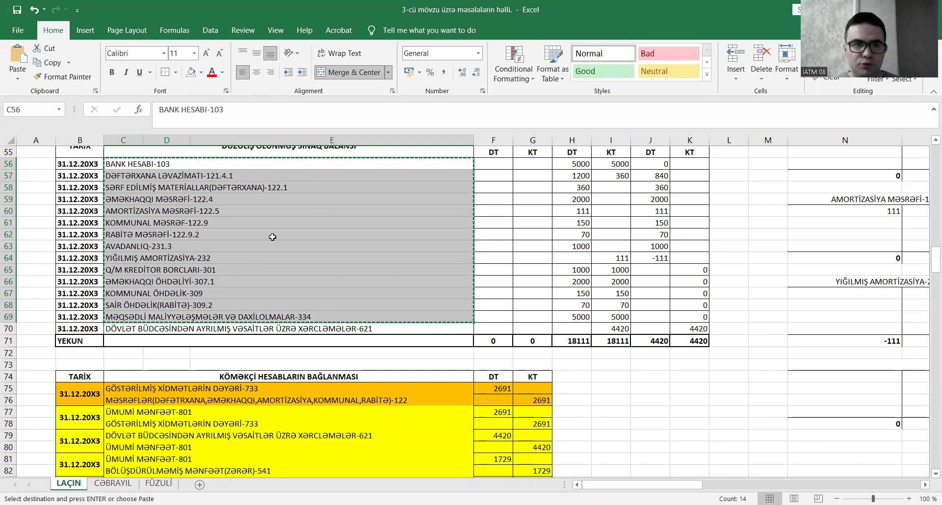
scroll(253, 328, "down", 5)
scroll(253, 328, "down", 3)
left_click(225, 270)
key("ctrl+v")
left_click(356, 363)
Step: Copy the DÖVRİYYƏ debit and credit amounts H56:I69 of the adjusted trial balance into the SON SINAQ BALANSI table starting at H89
scroll(466, 361, "up", 10)
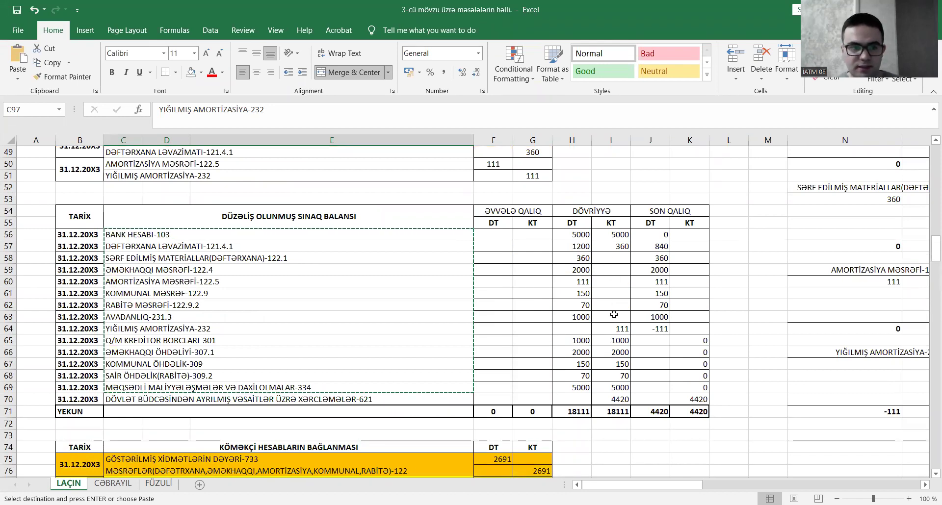
left_click_drag(581, 234, 621, 388)
key("ctrl+c")
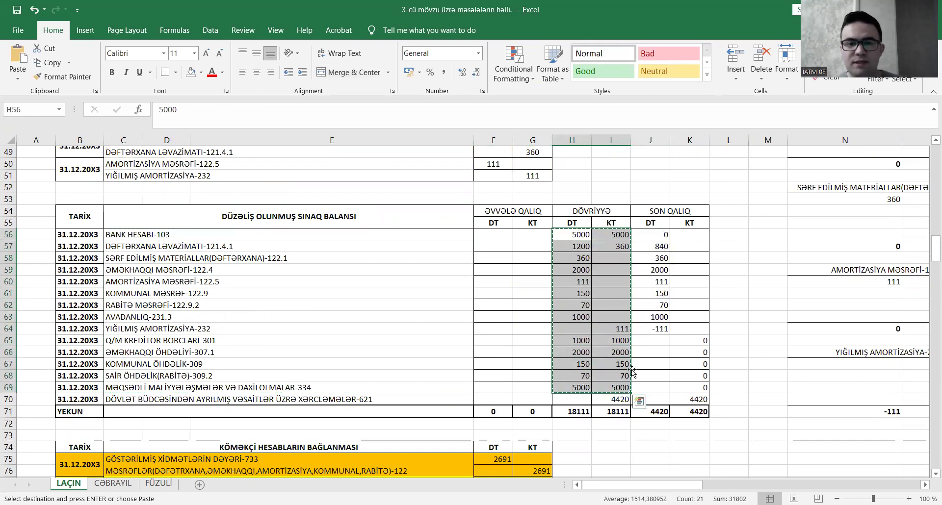
scroll(639, 369, "down", 1)
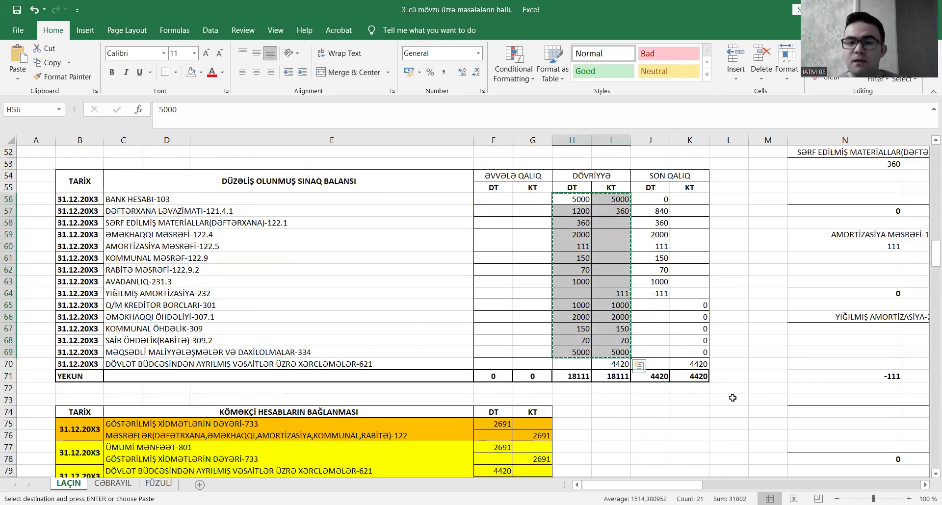
scroll(733, 398, "down", 8)
left_click(588, 306)
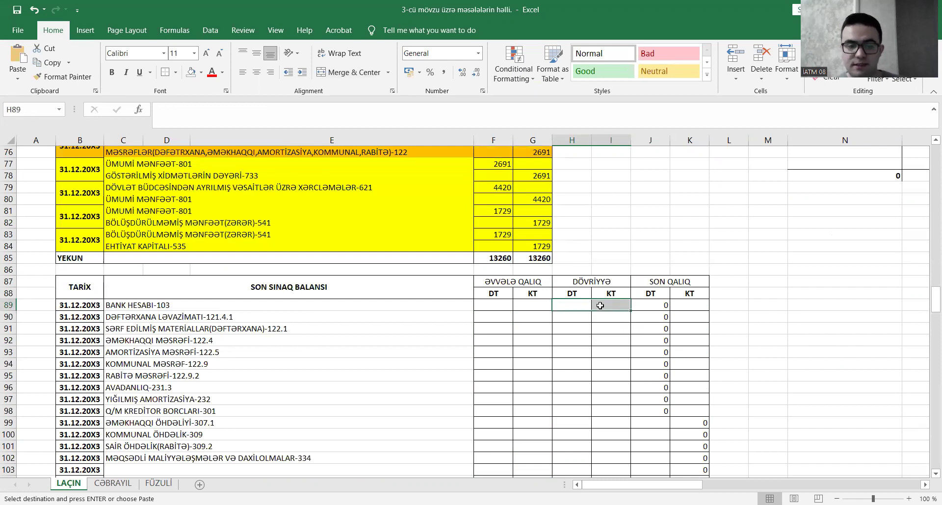
key("ctrl+v")
Step: Enter the credit turnovers 360, 2000 and 111 for expense accounts 122.1, 122.4 and 122.5 in I91:I93
left_click(614, 328)
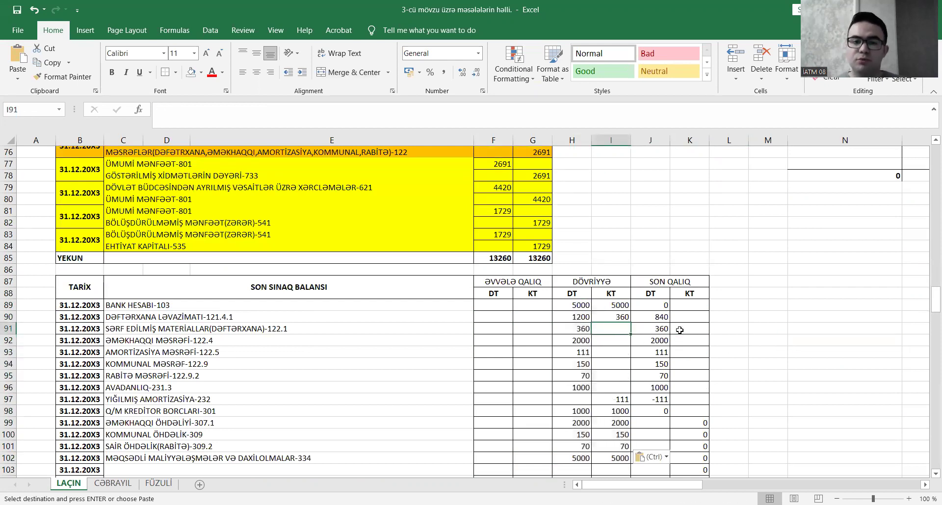
type("360")
key("Return")
type("2")
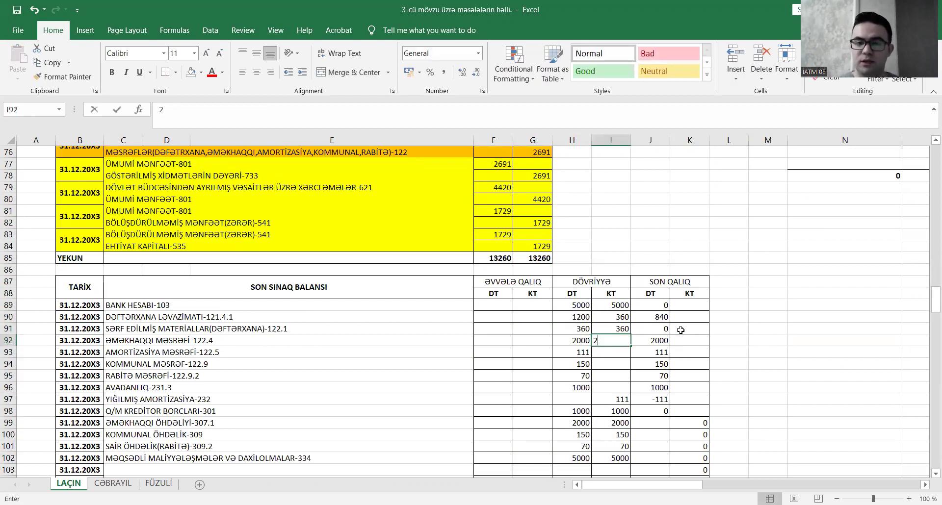
type("0000")
key("Return")
type("111")
key("Return")
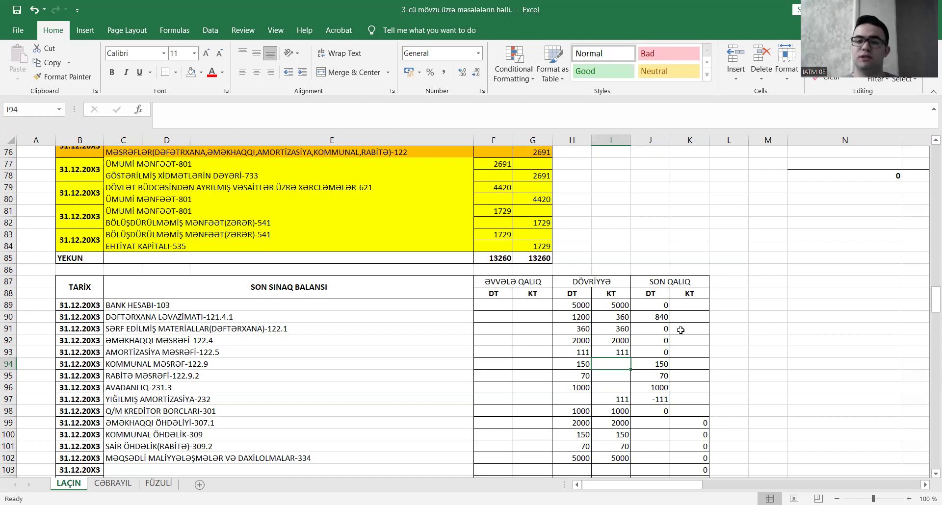
Step: Enter the credit turnovers 150 for KOMMUNAL MƏSRƏF-122.9 and 70 for RABİTƏ MƏSRƏFİ-122.9.2 in I94 and I95
type("1500")
key("Return")
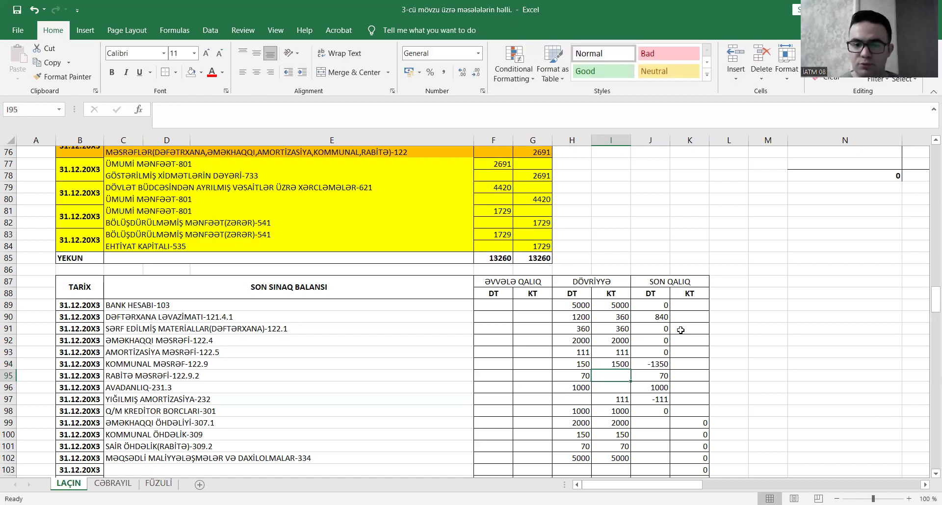
key("Up")
type("150")
key("Return")
type("70")
key("Return")
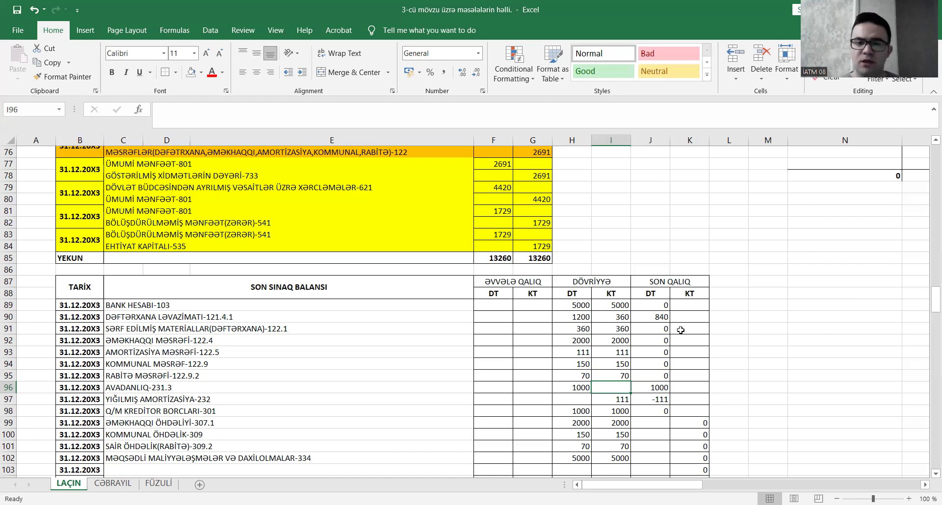
type("1000")
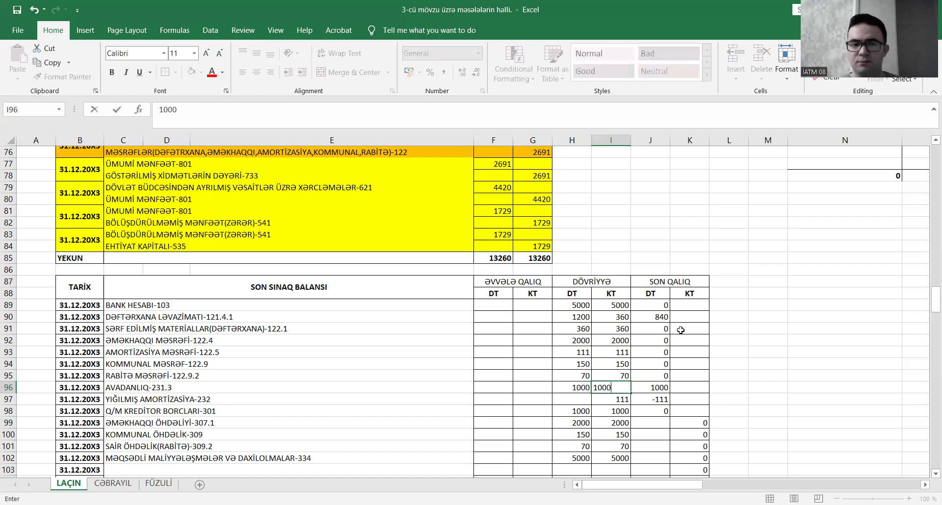
key("Return")
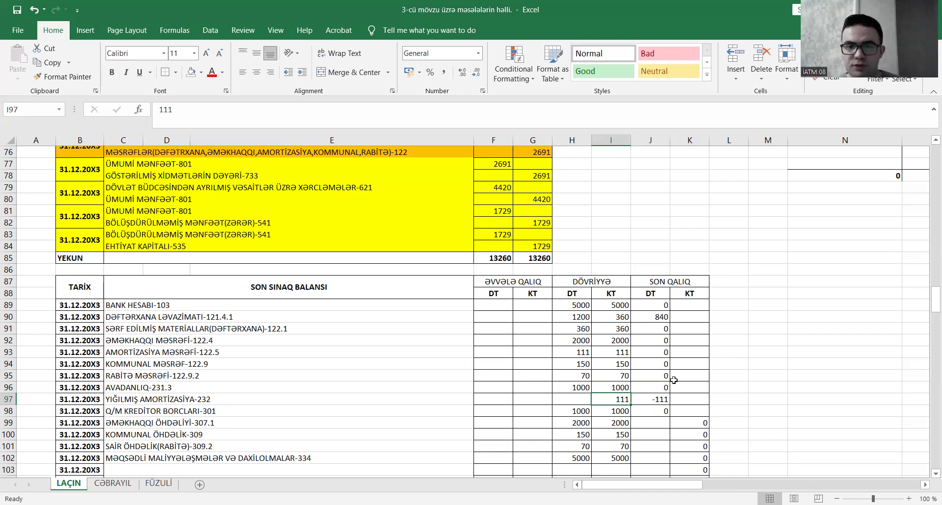
left_click_drag(135, 319, 657, 318)
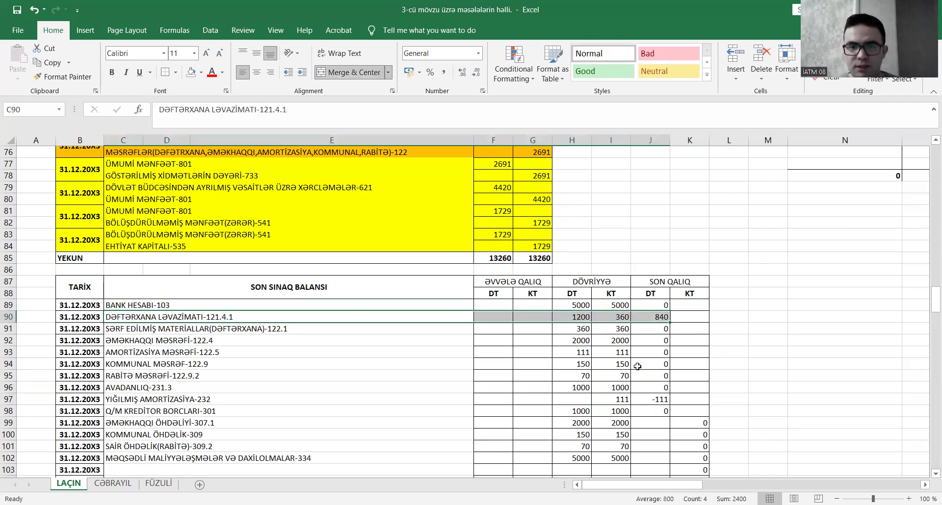
scroll(637, 366, "down", 1)
left_click(226, 364)
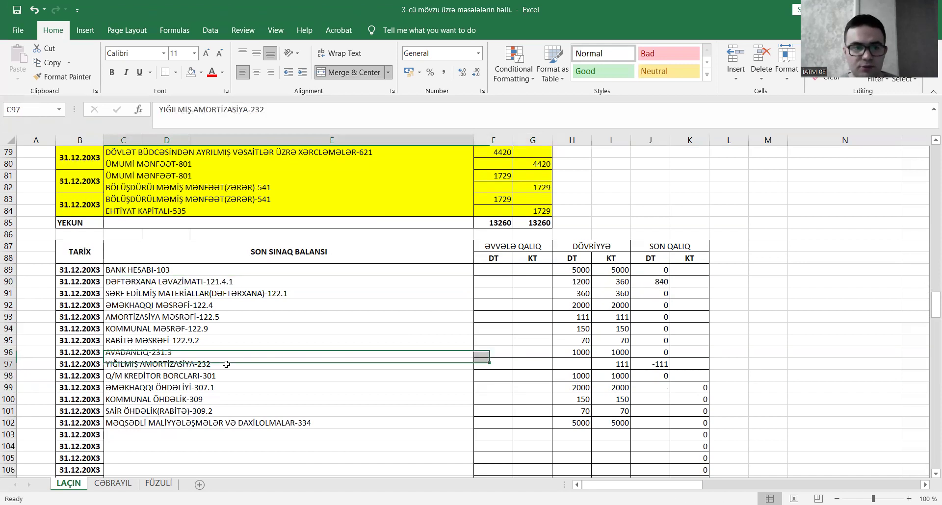
left_click_drag(367, 365, 653, 365)
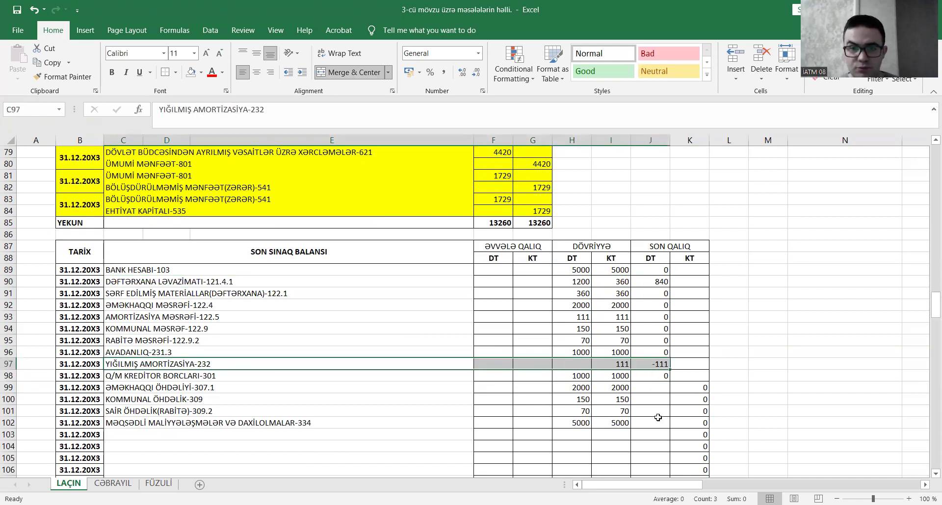
left_click(658, 417)
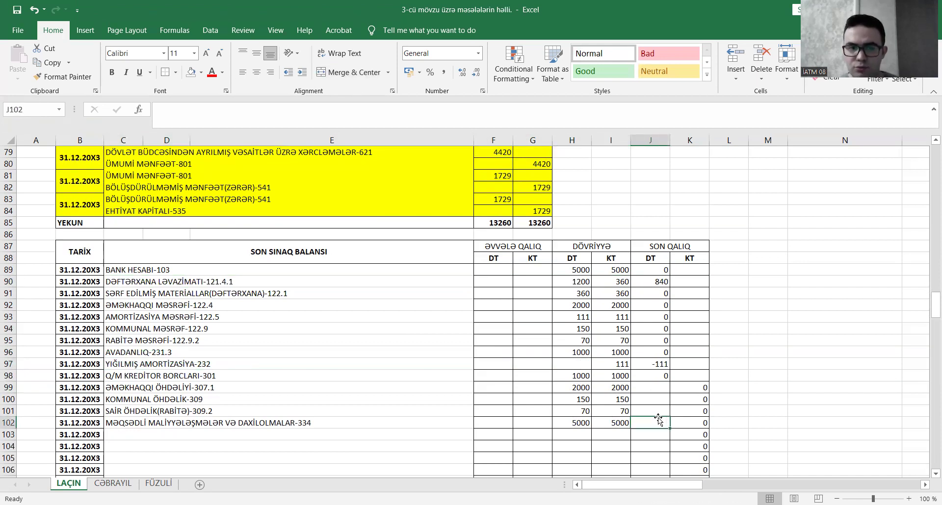
left_click(613, 354)
key("Delete")
left_click(666, 421)
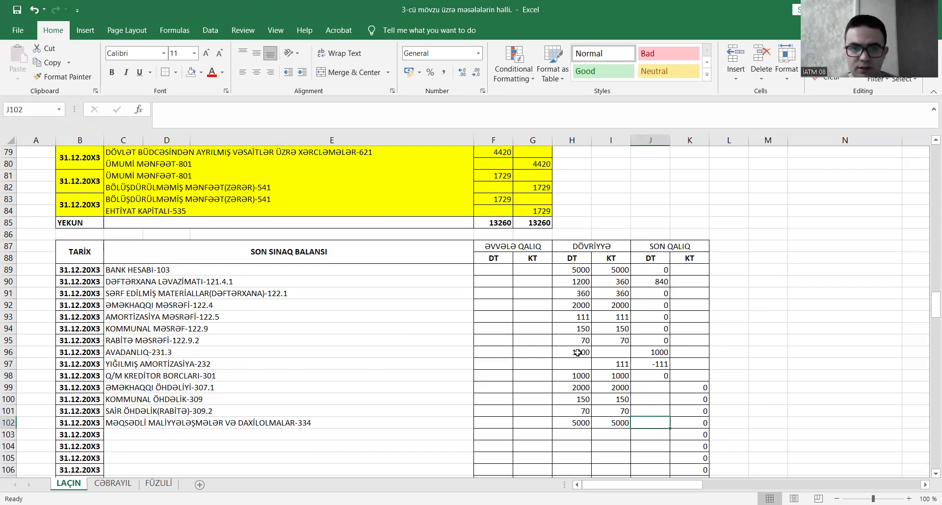
Step: Copy the account name BÖLÜŞDÜRÜLMƏMİŞ MƏNFƏƏT(ZƏRƏR)-541 from the closing entries into C103 of the SON SINAQ BALANSI table
left_click_drag(619, 294, 619, 339)
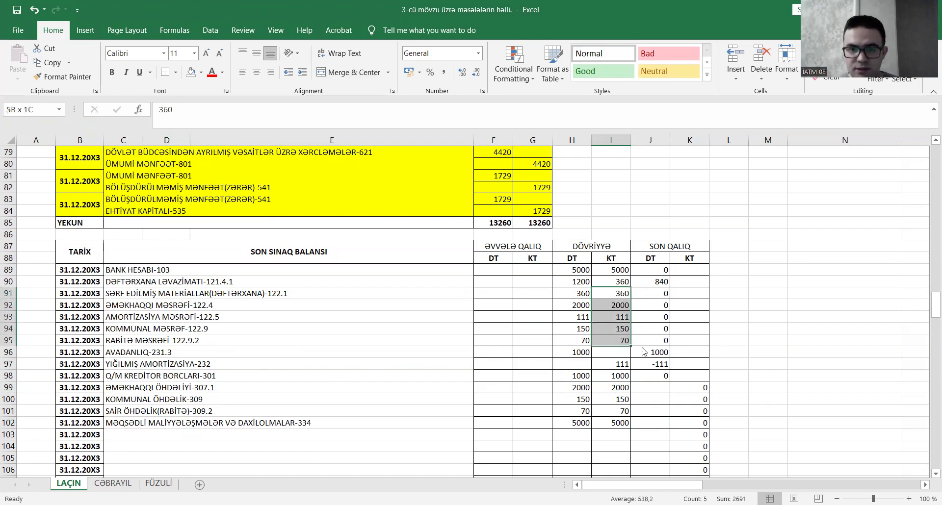
scroll(668, 415, "down", 2)
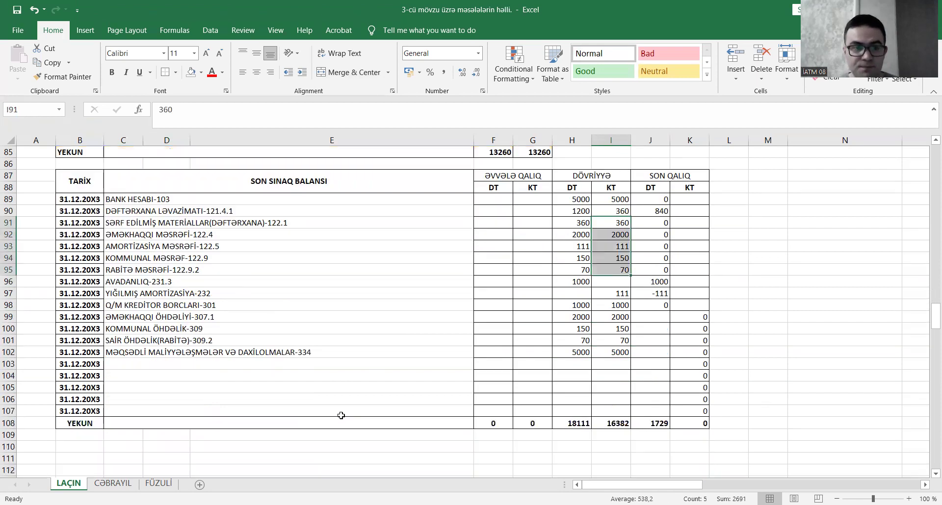
scroll(254, 370, "up", 4)
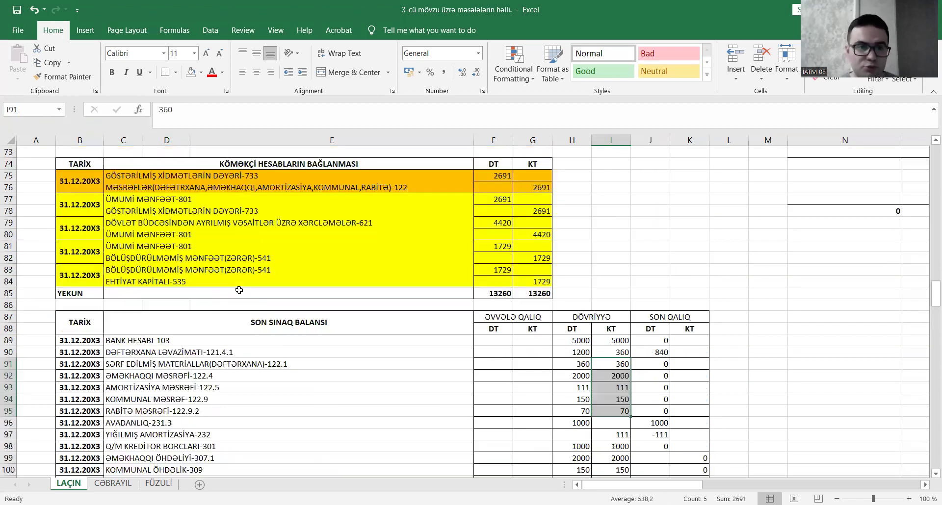
left_click(201, 257)
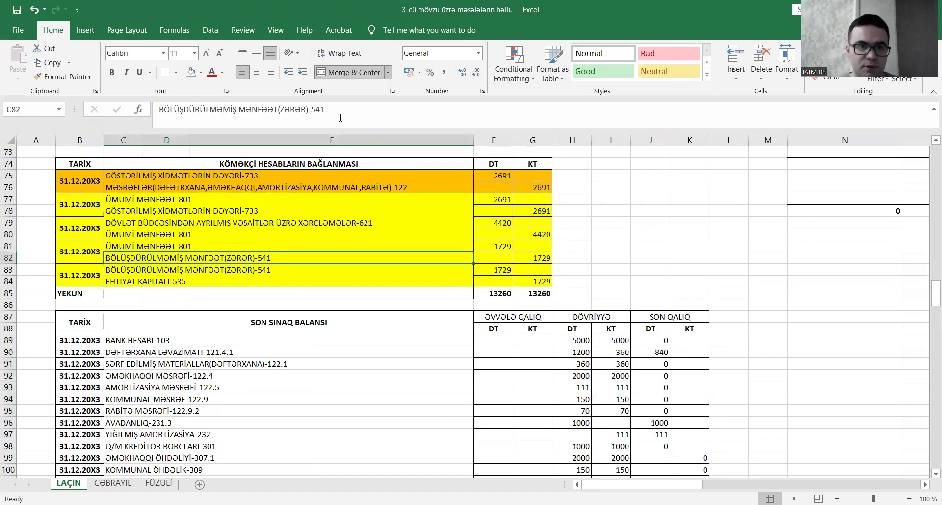
left_click_drag(324, 109, 133, 105)
key("ctrl+c")
left_click(206, 387)
scroll(154, 452, "down", 2)
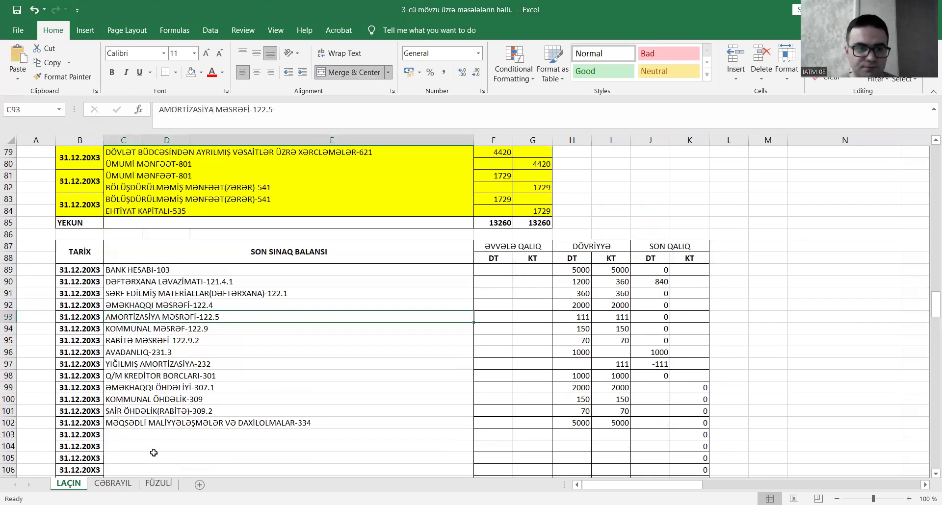
left_click(142, 429)
left_click(232, 119)
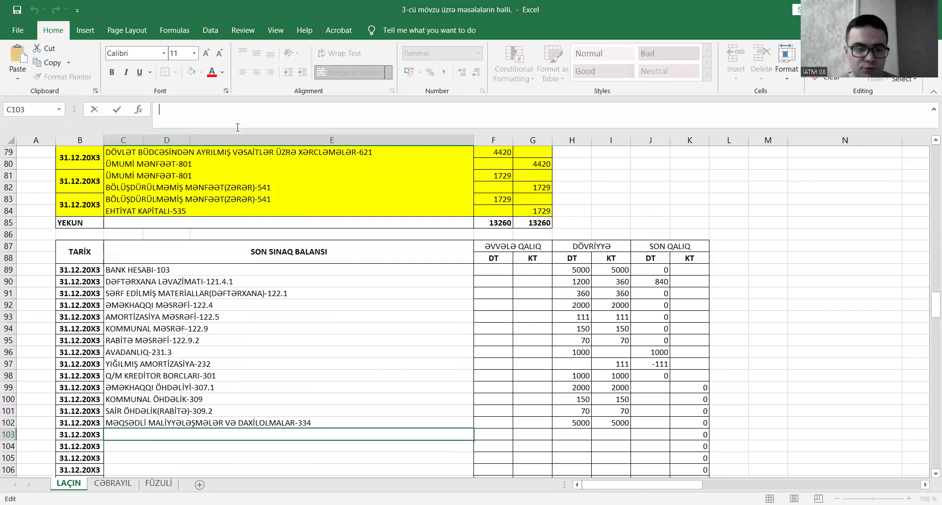
key("ctrl+v")
left_click(386, 402)
Step: Copy the account name EHTİYAT KAPİTALI-535 from C84 into C104 of the SON SINAQ BALANSI table
left_click(214, 212)
left_click_drag(240, 110, 138, 110)
key("ctrl+c")
left_click(181, 456)
left_click(205, 115)
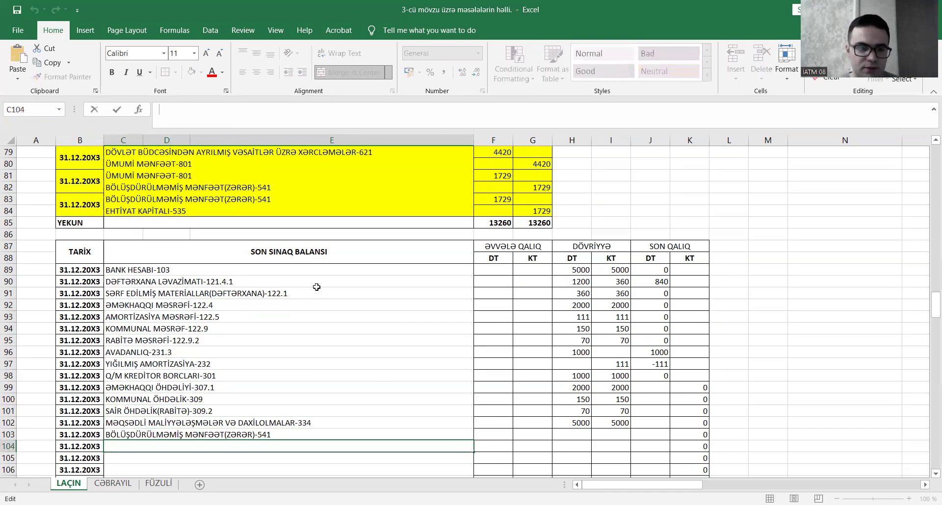
key("ctrl+v")
left_click(387, 388)
Step: Enter debit and credit turnovers of 1729 for account 541 in H103:I103 and credit turnover 1729 for account 535 in I104
left_click(579, 434)
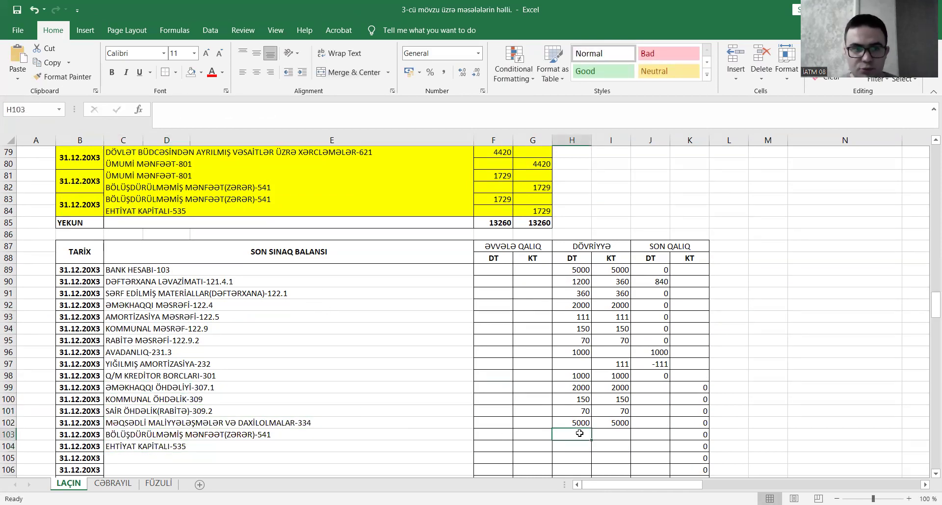
type("1729")
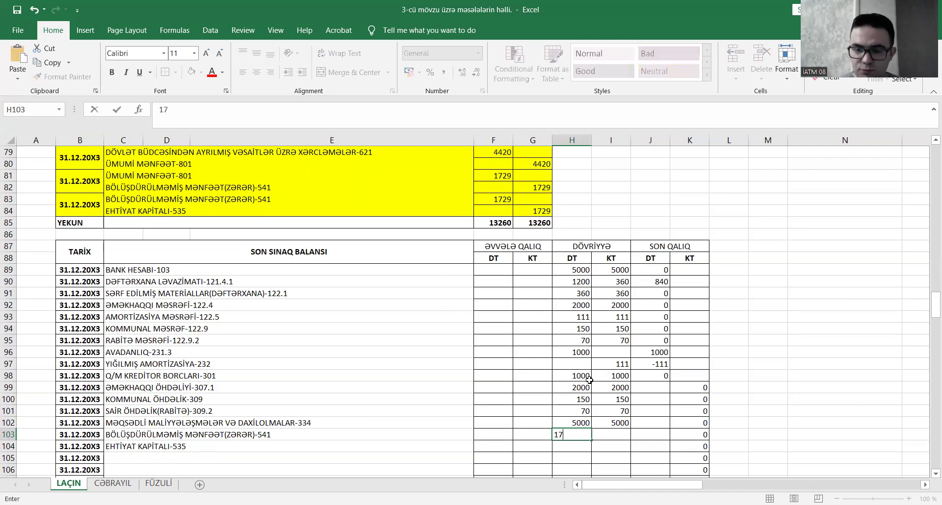
key("Tab")
type("1729")
key("Tab")
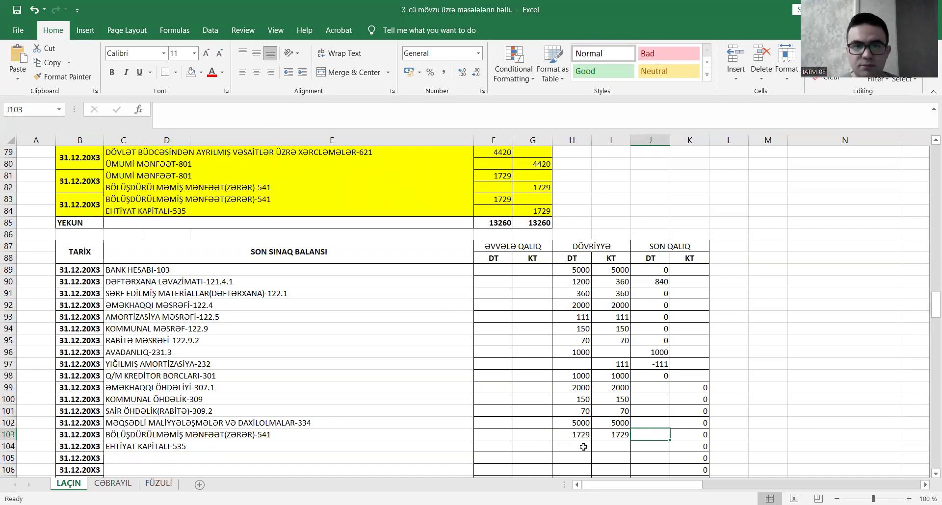
left_click(605, 450)
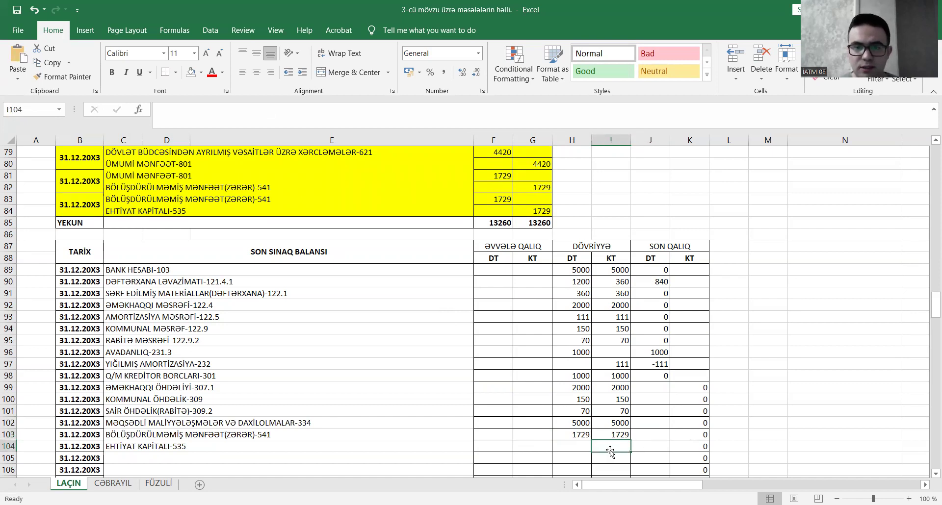
type("1729")
key("Tab")
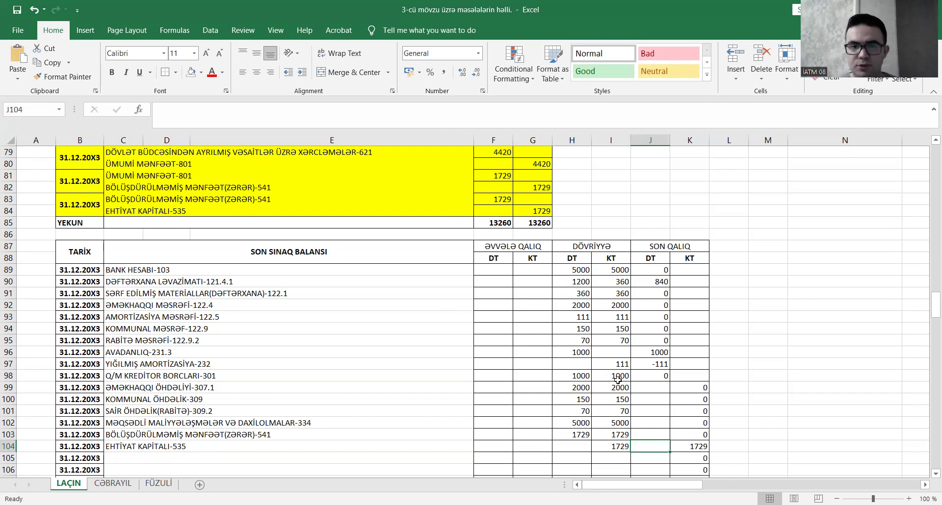
scroll(618, 379, "down", 1)
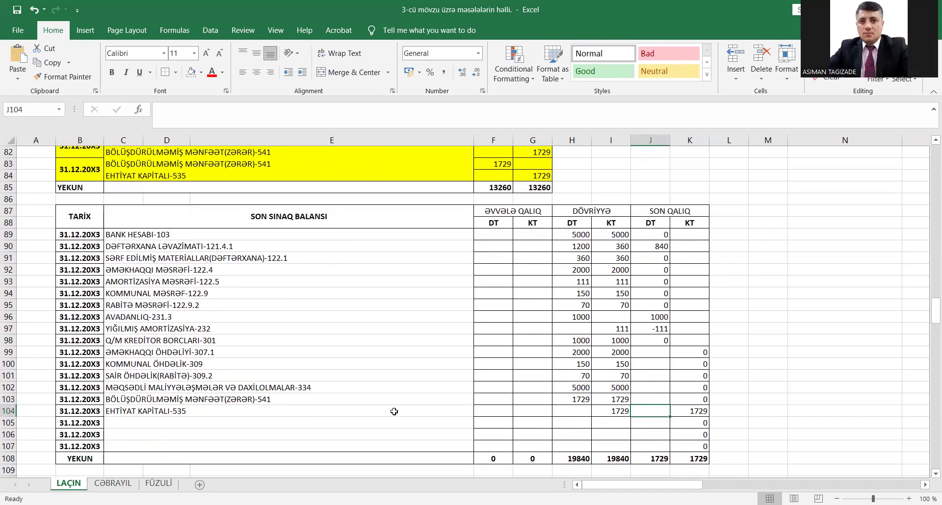
Step: Copy the account name DÖVLƏT BÜDCƏSİNDƏN AYRILMIŞ VƏSAİTLƏR ÜZRƏ XƏRCLƏMƏLƏR-621 from C79 into C105 of the final trial balance
scroll(394, 412, "up", 3)
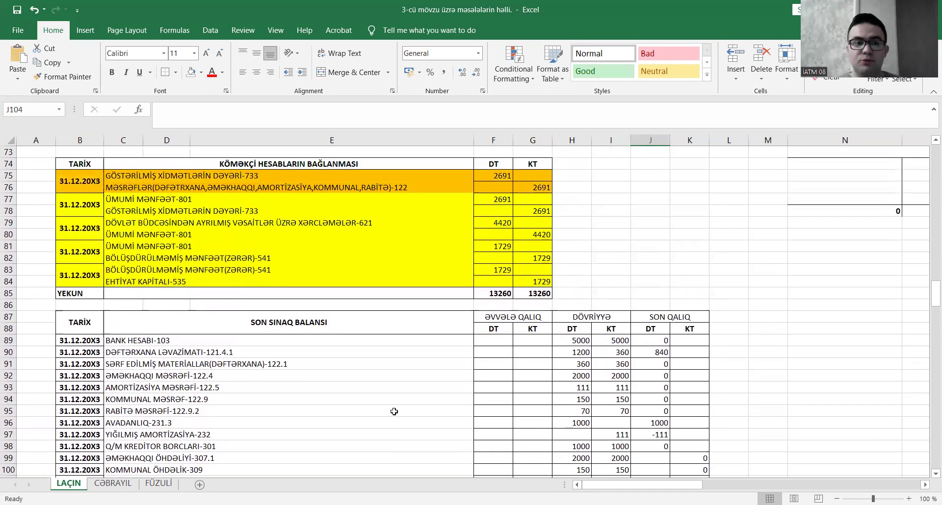
scroll(394, 412, "up", 4)
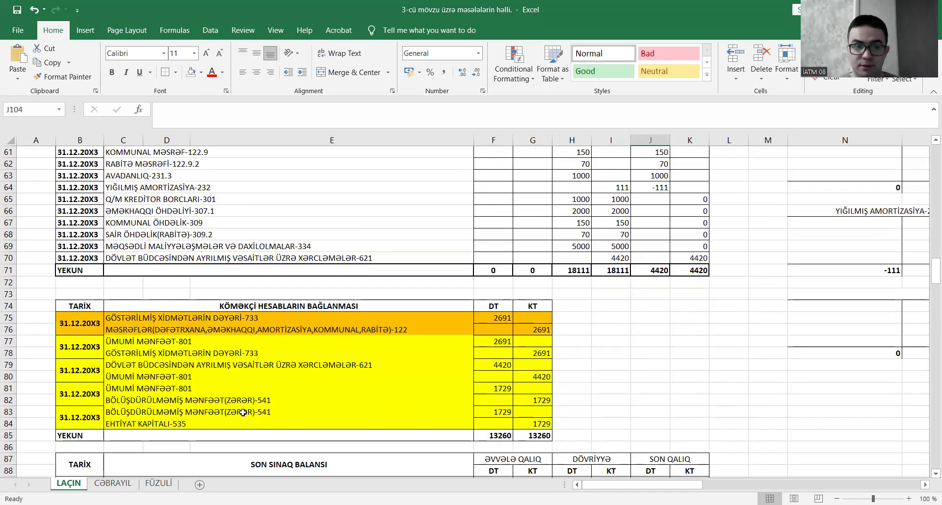
left_click(212, 403)
left_click_drag(211, 403, 210, 419)
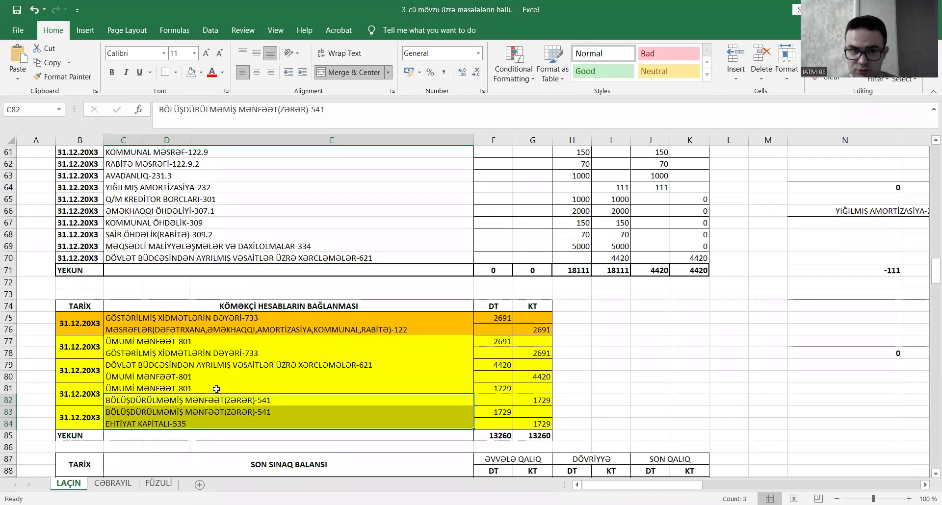
left_click(169, 365)
key("ctrl+c")
left_click(420, 126)
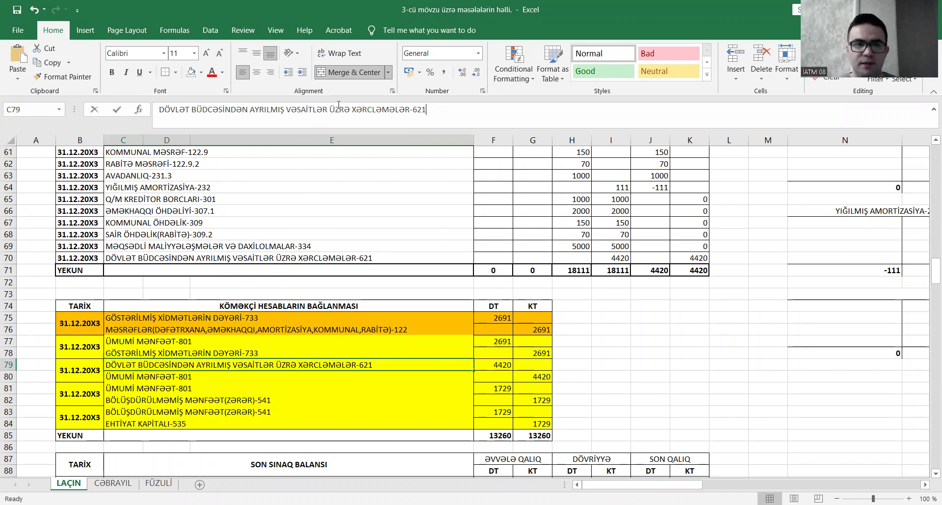
key("shift+Home")
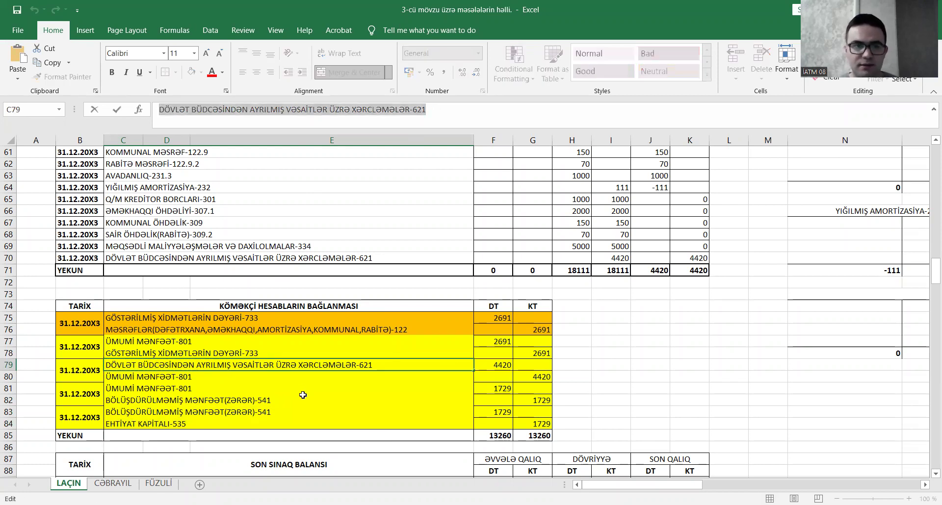
scroll(302, 395, "down", 8)
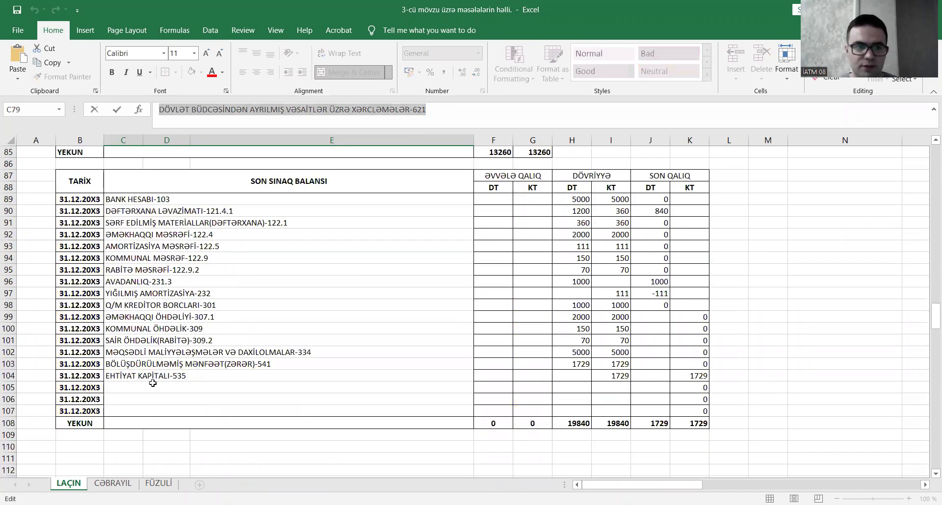
left_click(153, 383)
key("ctrl+v")
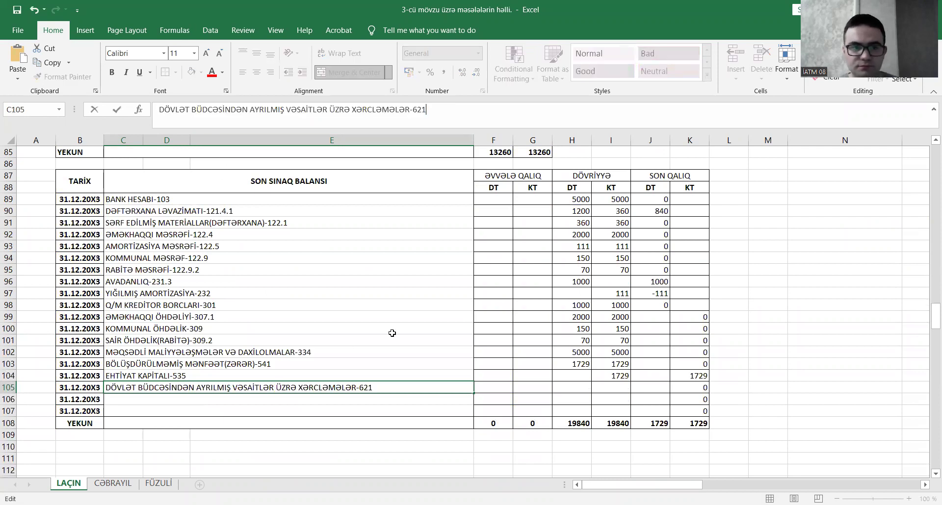
left_click(392, 332)
Step: Check the final trial balance's YEKUN totals and account 621's amounts in the adjusted trial balance and the closing entries
left_click_drag(702, 424, 643, 425)
left_click_drag(571, 423, 613, 424)
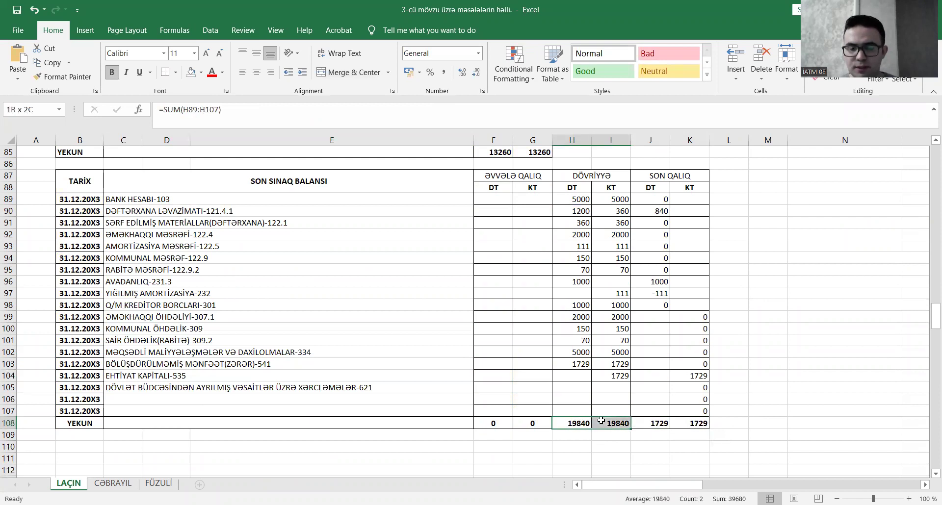
left_click(367, 399)
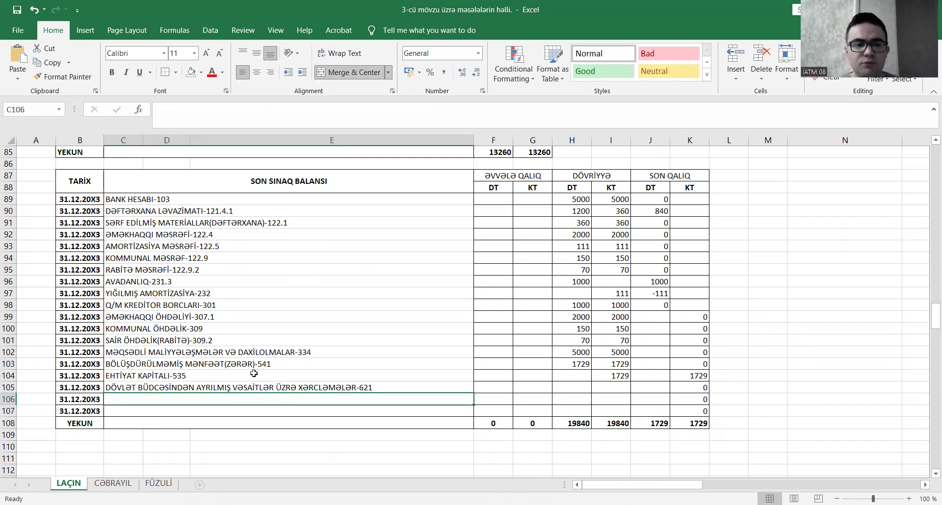
scroll(253, 374, "up", 3)
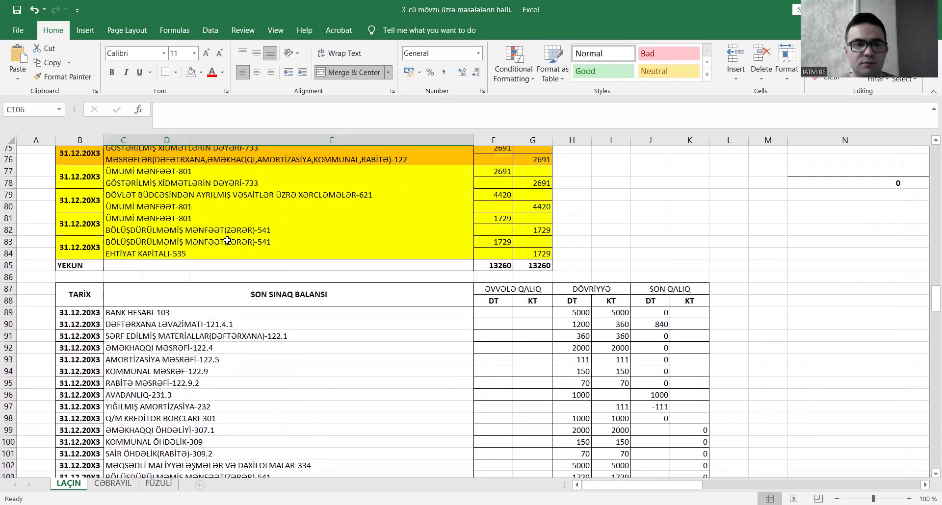
scroll(227, 240, "up", 3)
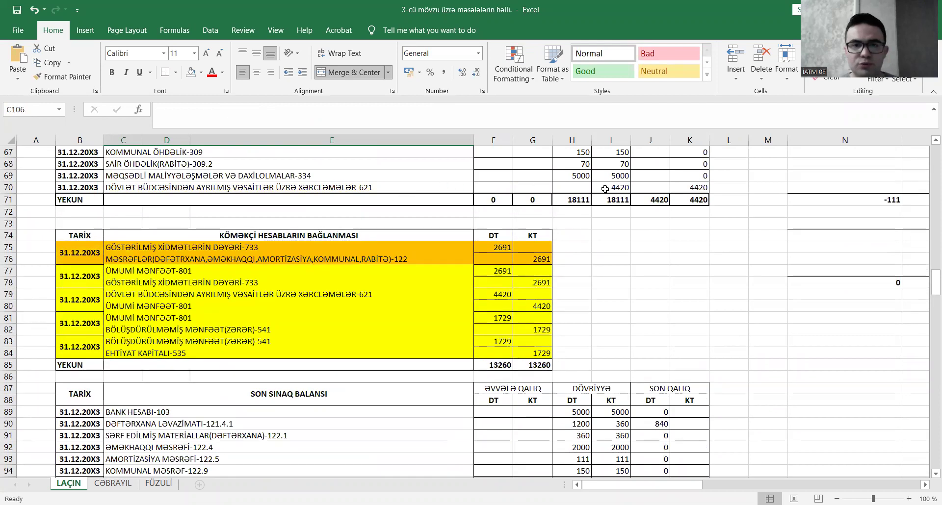
left_click(605, 189)
left_click(572, 188)
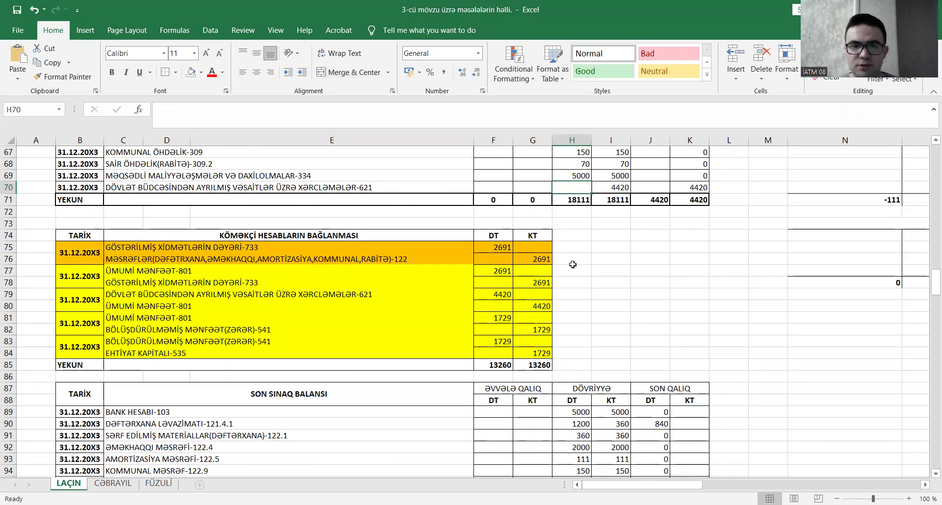
left_click_drag(491, 293, 449, 294)
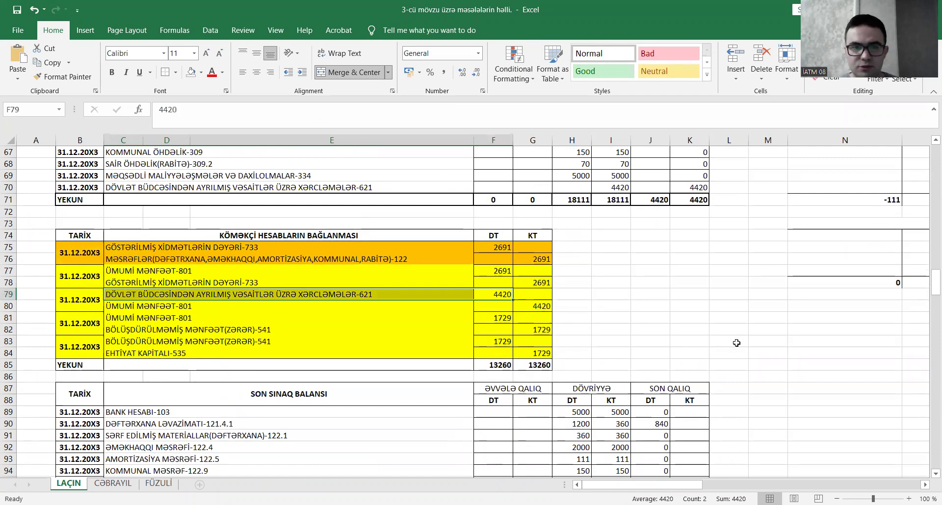
Step: Enter the debit and credit turnovers of 4420 for account 621 in H105 and I105
scroll(736, 343, "down", 6)
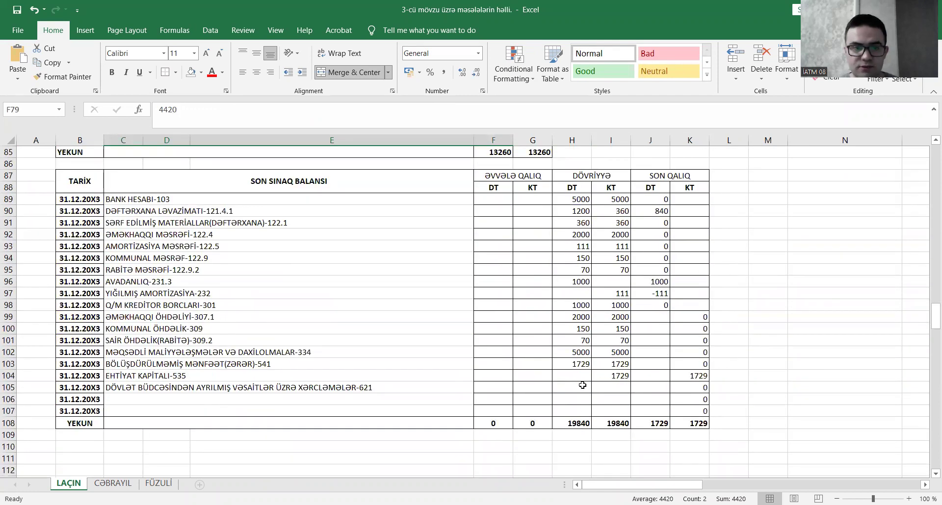
left_click(583, 386)
type("4420")
key("Tab")
type("442")
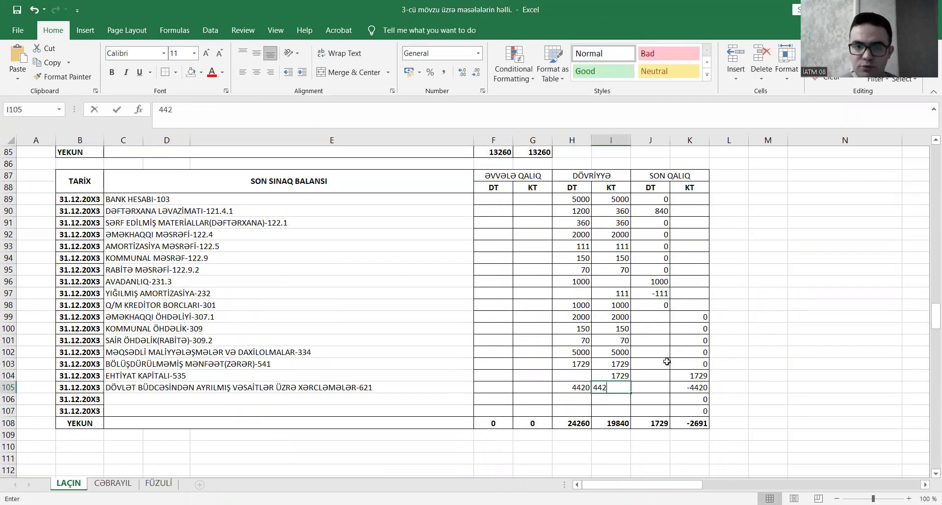
type("0")
key("Tab")
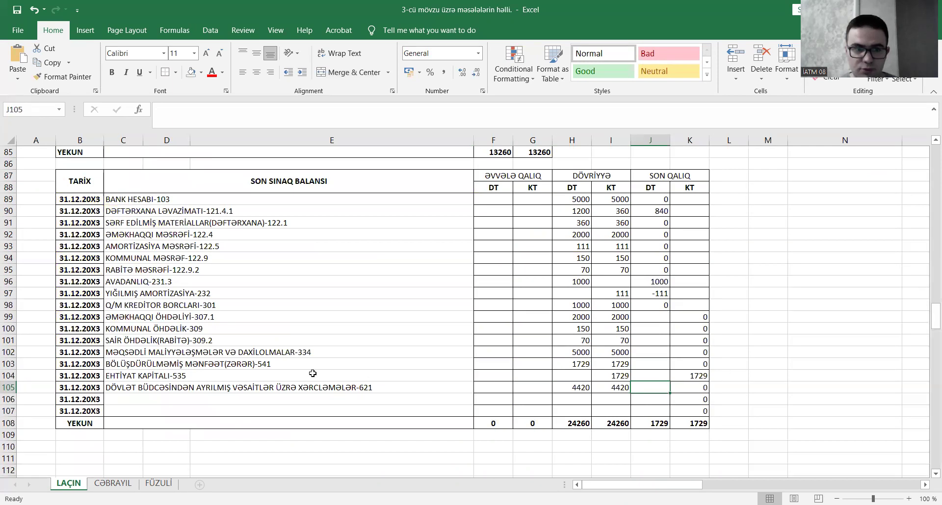
Step: Copy the account name GÖSTƏRİLMİŞ XİDMƏTLƏRİN DƏYƏRİ-733 from C78 into C106 of the SON SINAQ BALANSI table
scroll(312, 374, "up", 7)
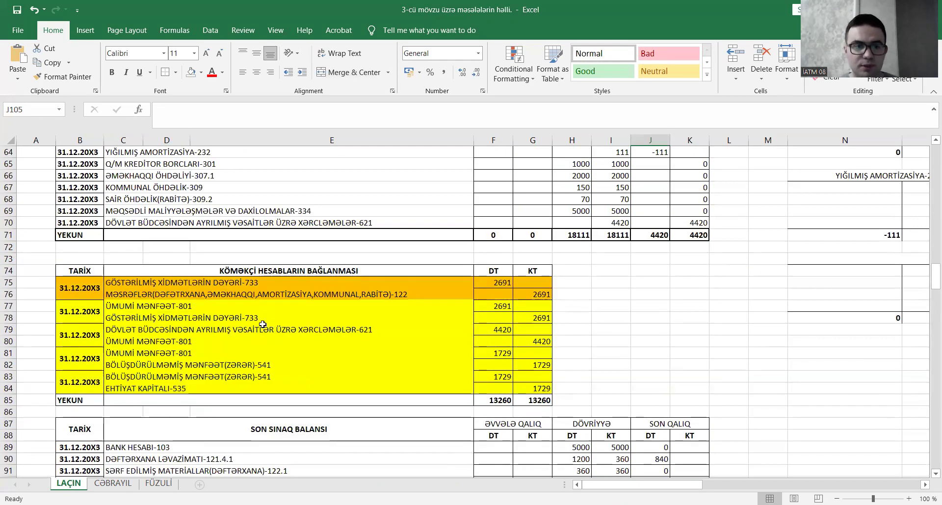
left_click(248, 318)
left_click_drag(311, 109, 139, 108)
key("ctrl+c")
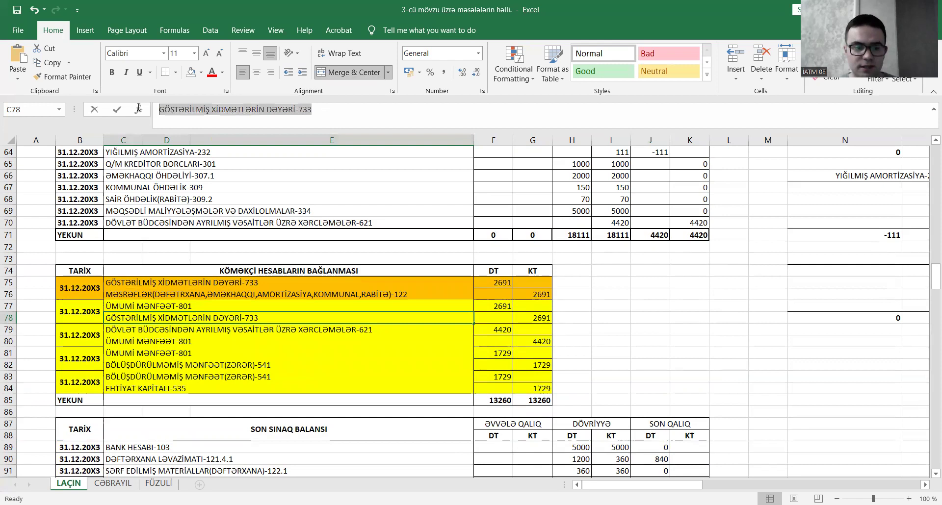
scroll(614, 341, "down", 9)
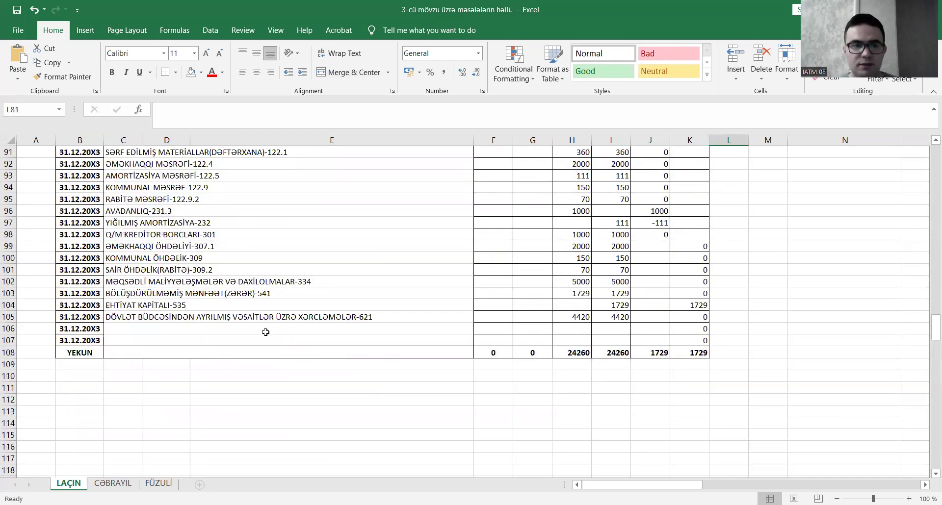
left_click(322, 329)
key("ctrl+v")
left_click(477, 426)
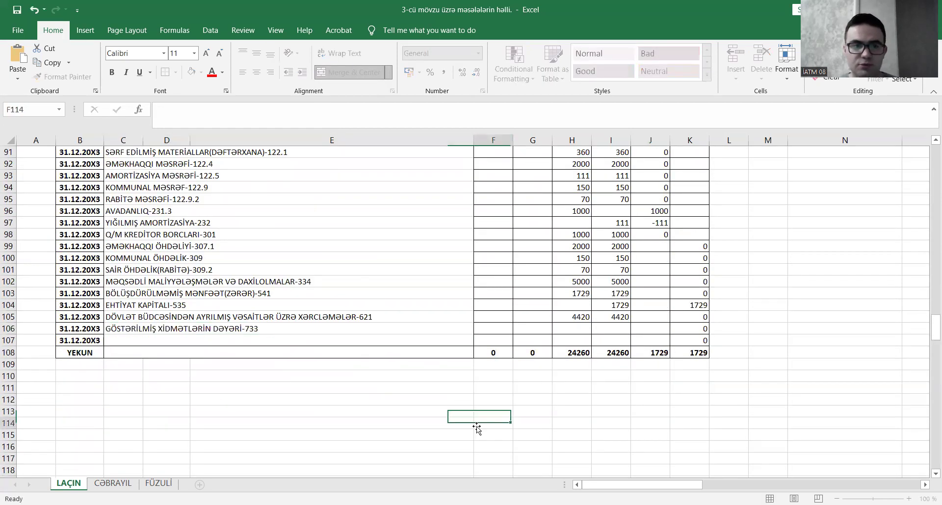
Step: Enter the debit and credit turnovers of 2691 for account 733 in H106 and I106 of the final trial balance
scroll(511, 412, "up", 8)
scroll(511, 412, "up", 1)
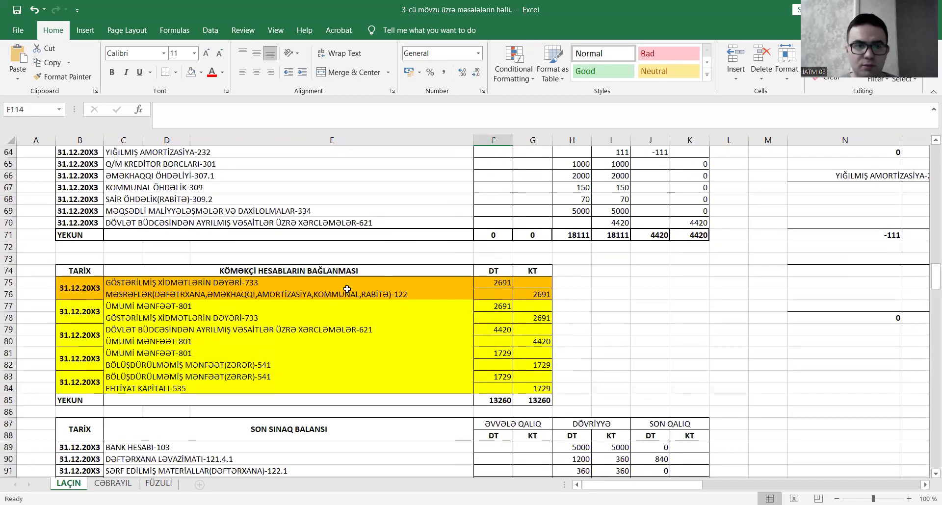
left_click(237, 282)
left_click(193, 317)
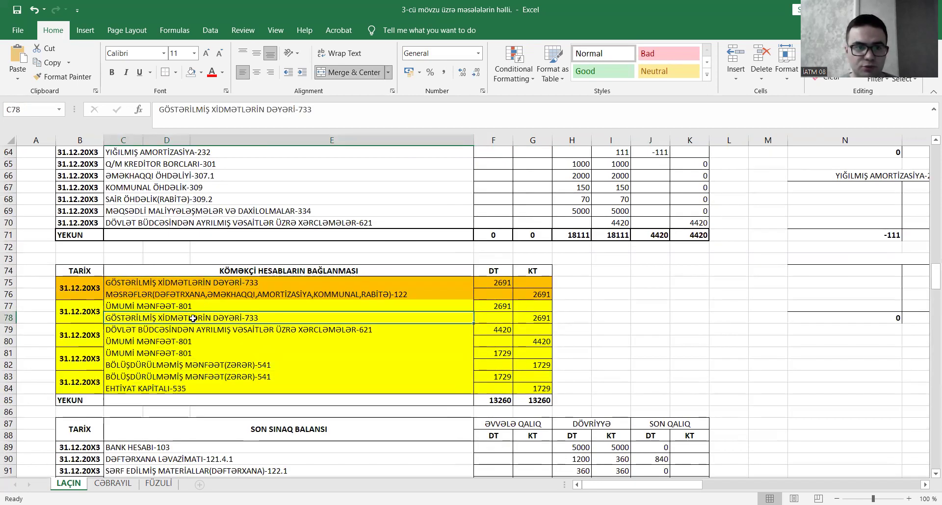
left_click(202, 283, "ctrl")
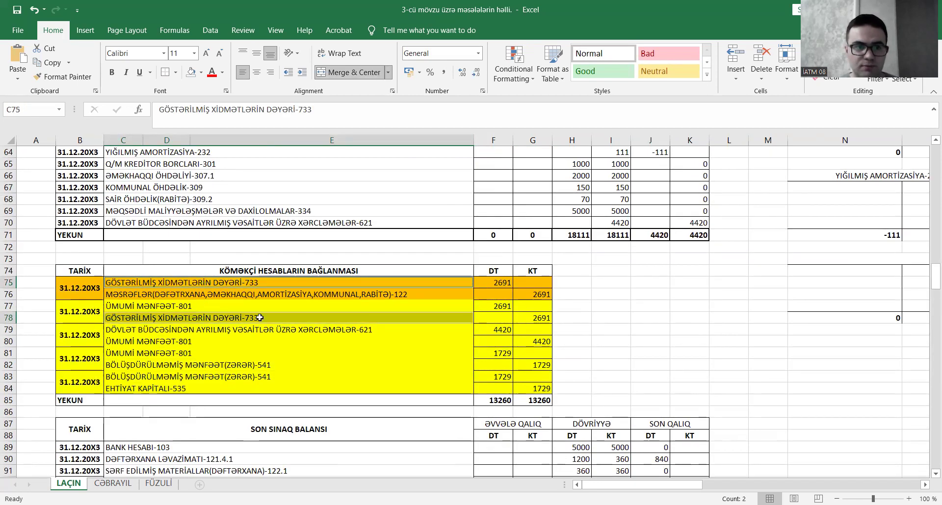
scroll(569, 383, "down", 4)
scroll(584, 386, "down", 2)
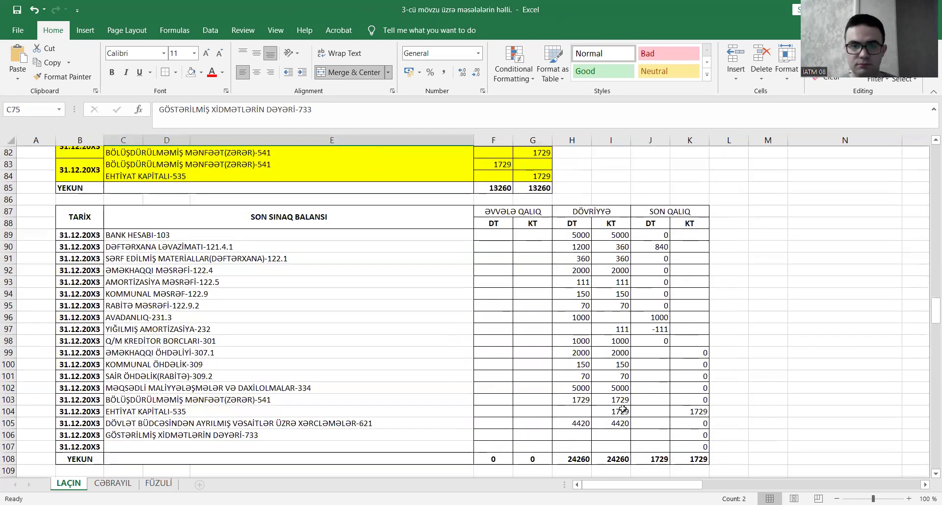
left_click(584, 434)
type("2691")
key("Tab")
type("2691")
key("Tab")
Step: Copy the account name ÜMUMİ MƏNFƏƏT-801 from C80 into C107 of the SON SINAQ BALANSI table
scroll(302, 425, "up", 4)
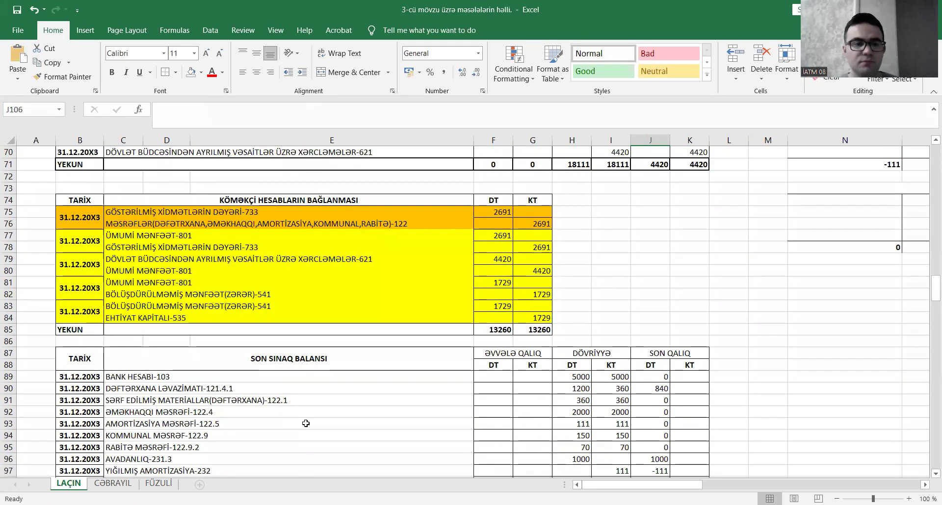
scroll(304, 425, "down", 3)
scroll(310, 426, "up", 1)
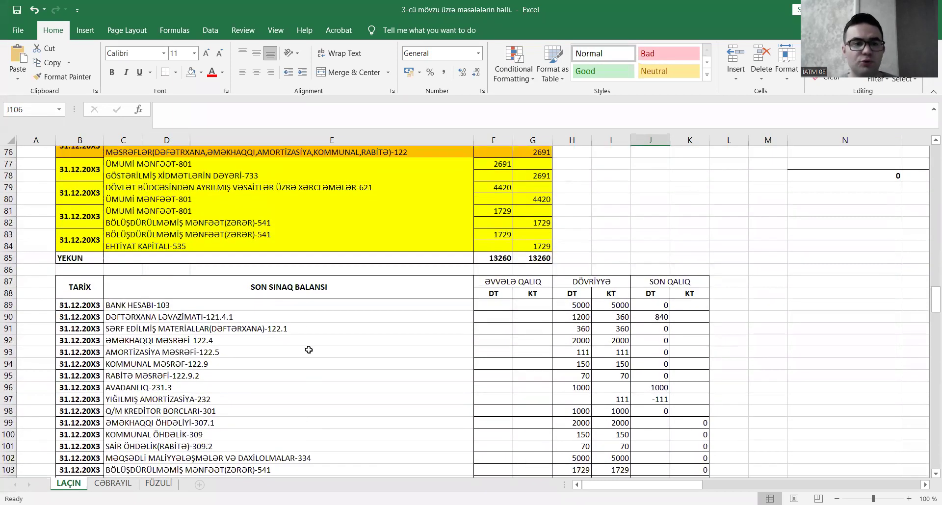
left_click(219, 203)
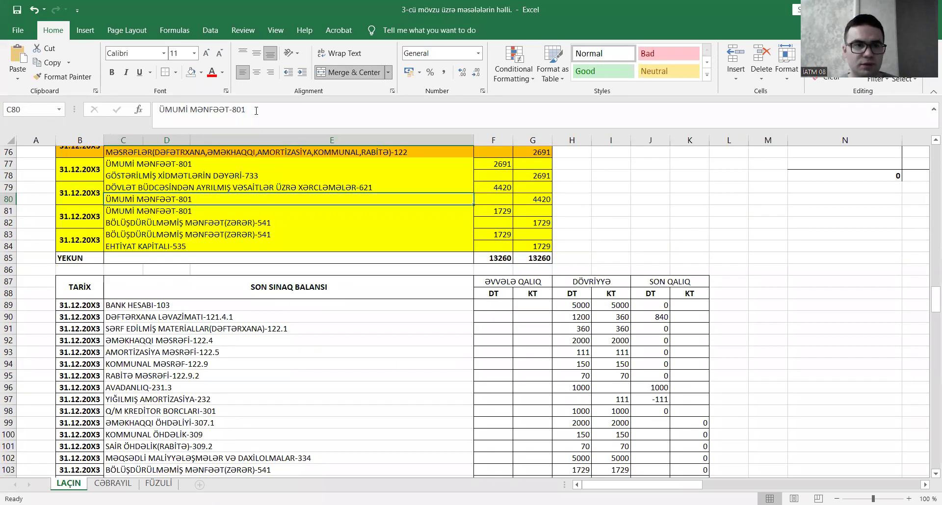
left_click_drag(256, 111, 93, 110)
key("ctrl+c")
scroll(214, 422, "down", 3)
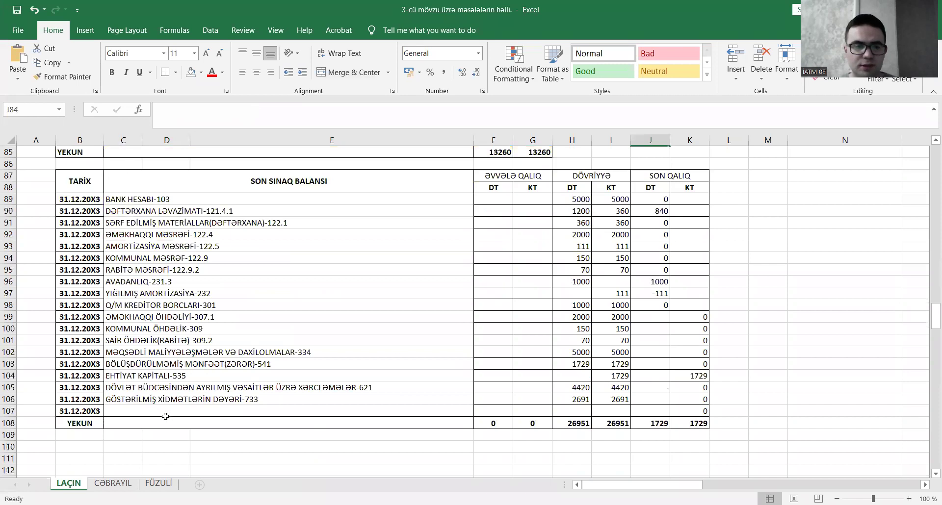
left_click(164, 412)
key("ctrl+v")
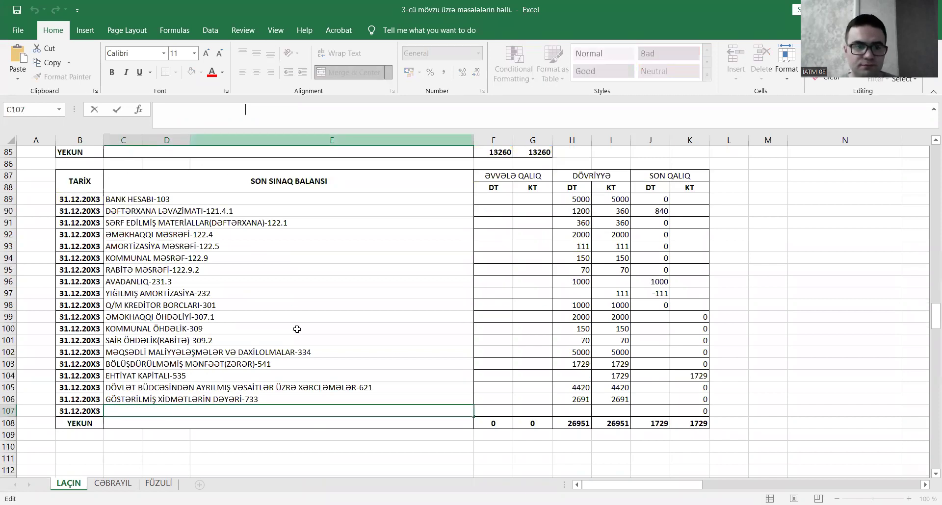
left_click(439, 470)
Step: Enter the debit and credit turnovers of 4420 for account 801 in H107 and I107
scroll(533, 409, "up", 3)
scroll(534, 410, "down", 3)
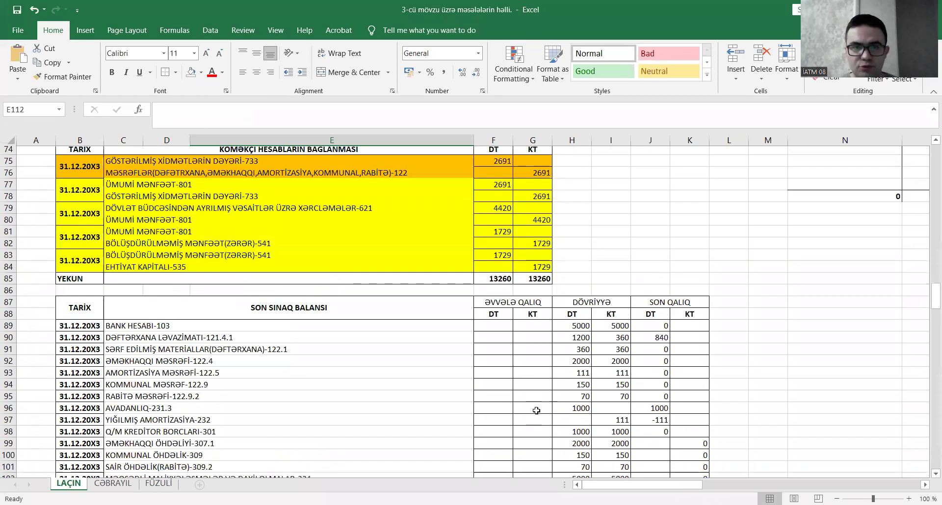
left_click(573, 412)
type("4420")
key("Tab")
type("422")
key("BackSpace")
key("BackSpace")
type("4")
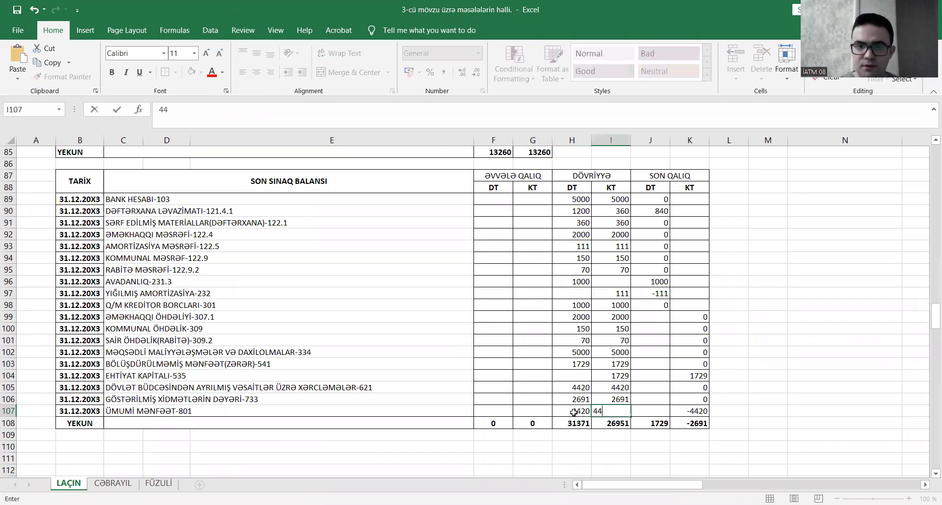
type("20")
key("Tab")
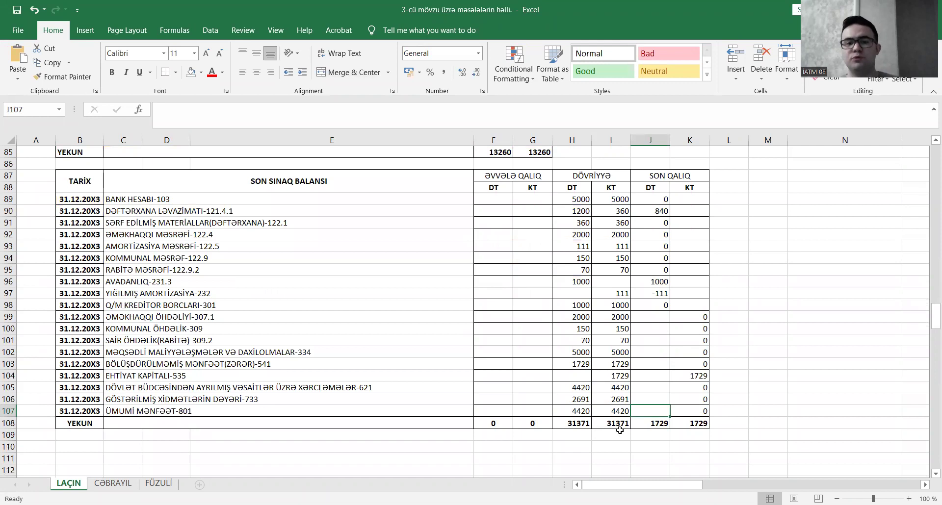
Step: Check the final trial balance's turnovers and closing balances, and the statements required by the assignment PDF in Adobe Acrobat
left_click_drag(576, 199, 619, 414)
left_click_drag(658, 203, 695, 413)
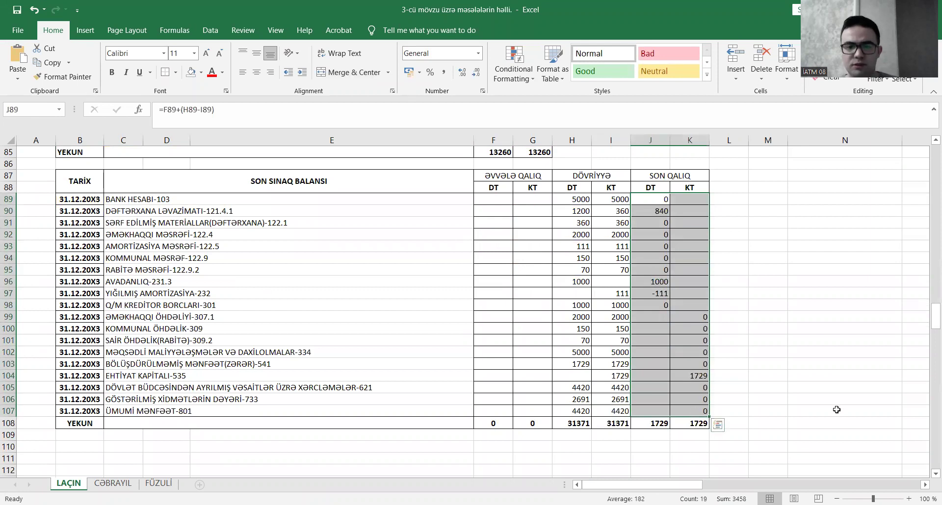
left_click(816, 399)
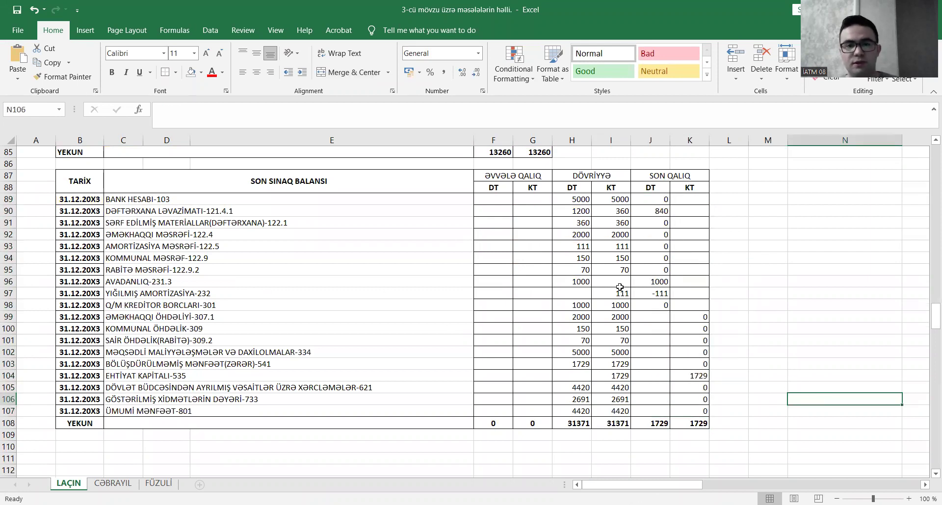
left_click(654, 292)
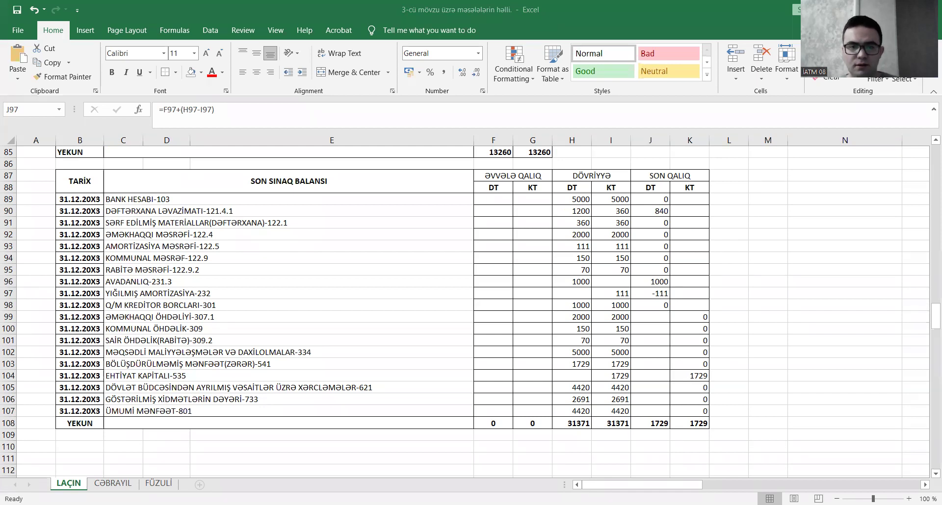
key("alt+Tab")
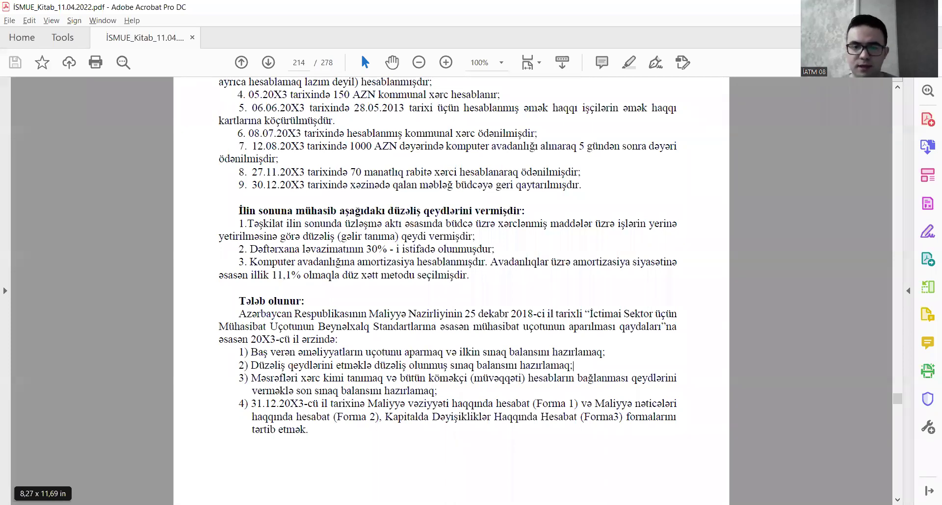
key("alt+Tab")
Step: Look over the Forma №1 financial position statement and review the SON QALIQ columns of the final trial balance for filling it
left_click_drag(687, 485, 877, 472)
scroll(723, 397, "up", 20)
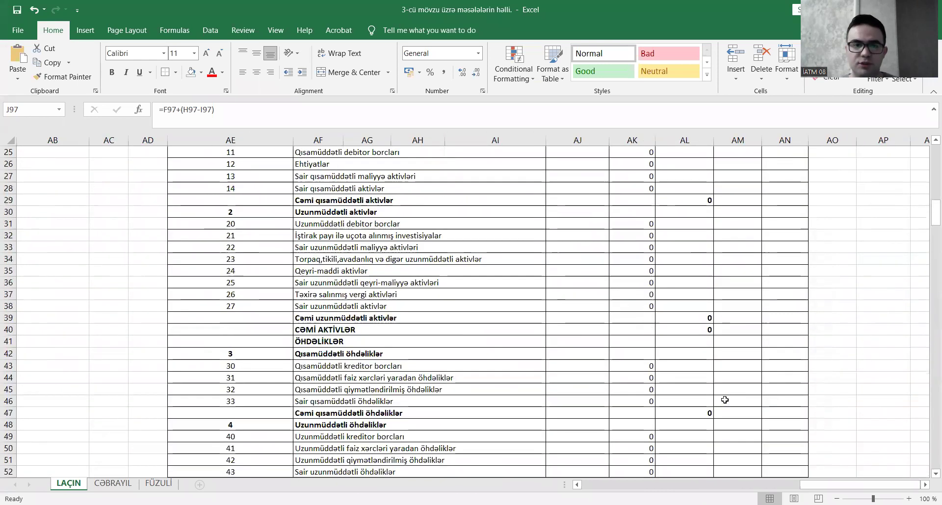
scroll(505, 258, "down", 3)
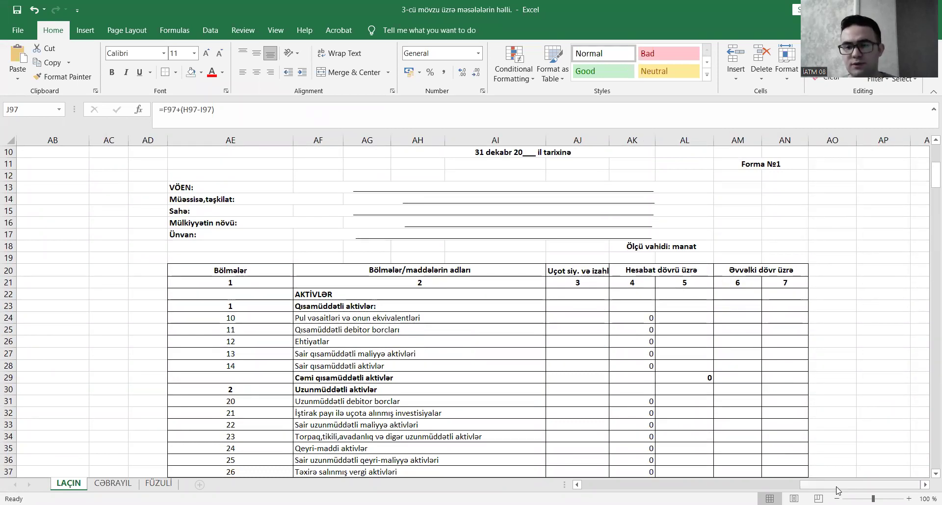
scroll(735, 475, "down", 3)
scroll(694, 467, "left", 10)
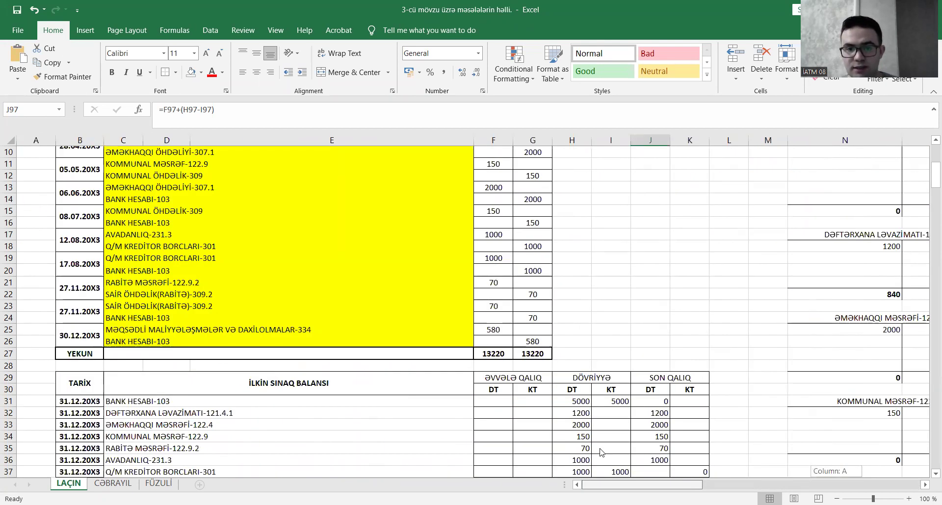
scroll(657, 236, "down", 3)
scroll(657, 236, "down", 20)
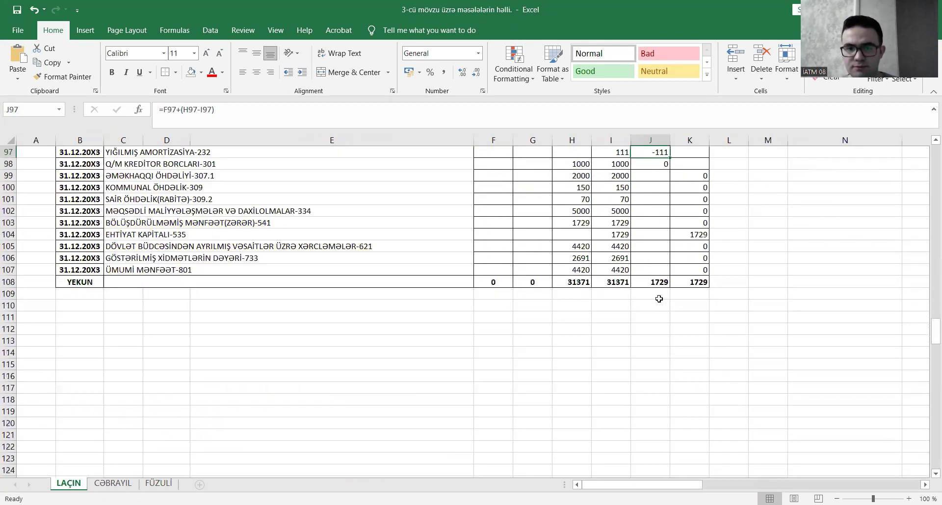
scroll(658, 294, "up", 6)
left_click_drag(657, 235, 689, 447)
left_click(855, 351)
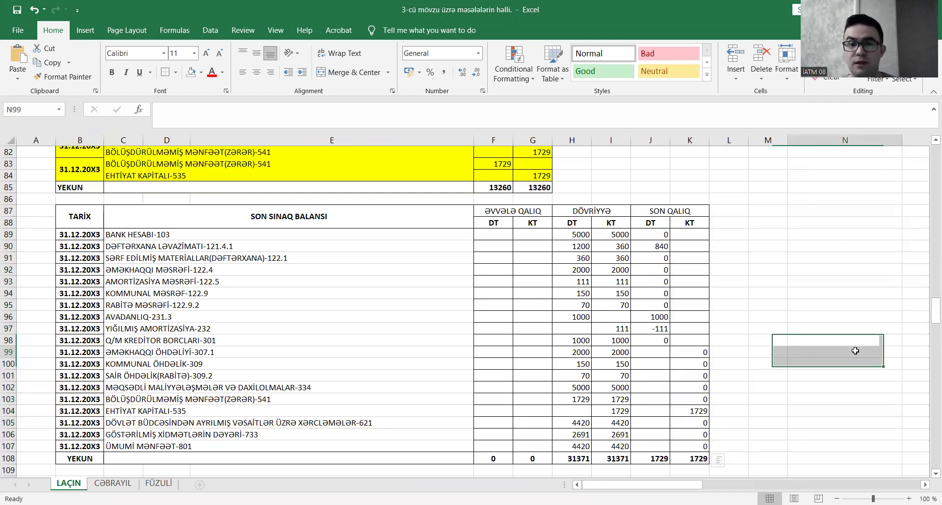
Step: Enter the 840 closing balance of DƏFTƏRXANA LƏVAZİMATI-121.4.1 for line 12 Ehtiyatlar in AK26 of Forma №1
left_click(648, 246)
left_click_drag(648, 244, 267, 245)
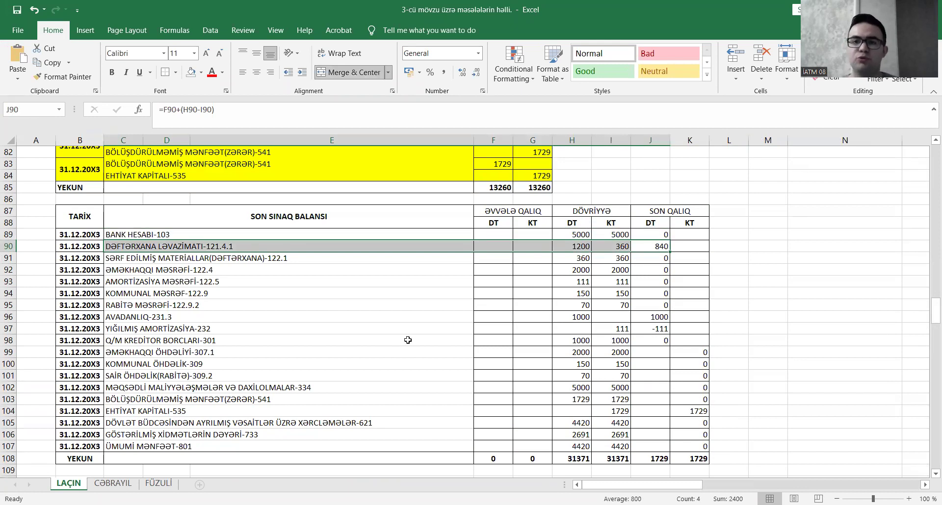
left_click_drag(590, 489, 807, 486)
scroll(555, 359, "up", 5)
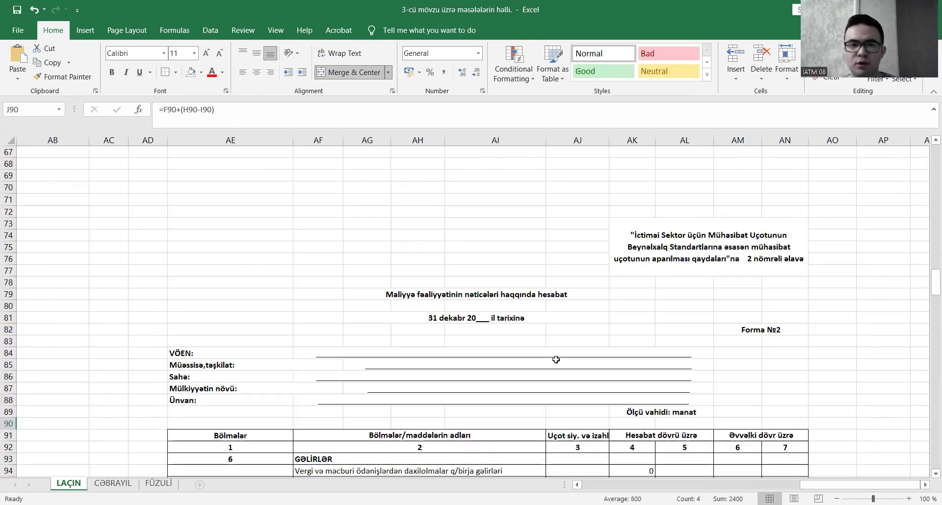
scroll(556, 359, "up", 20)
left_click_drag(260, 373, 490, 376)
left_click(635, 381)
type("840")
key("Return")
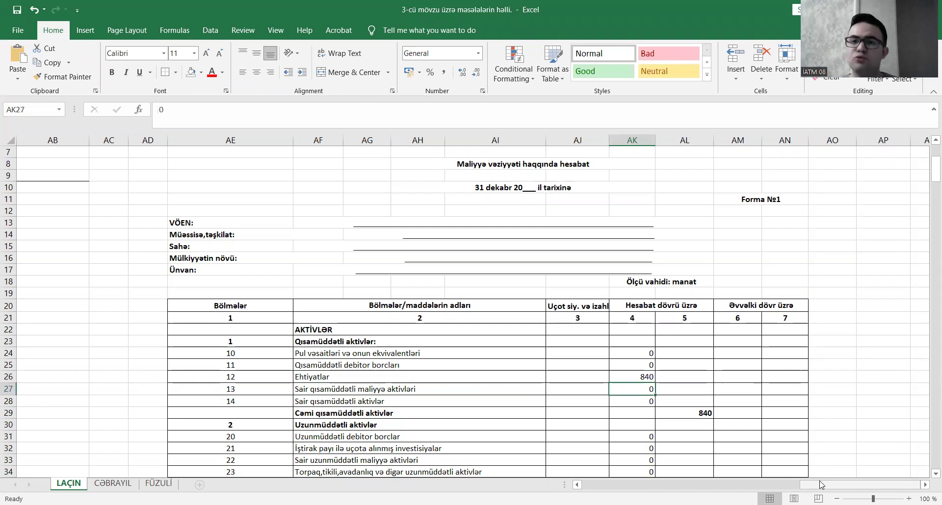
Step: Enter 889 for line 23 Torpaq,tikili,avadanlıq və digər uzunmüddətli aktivlər in AK34 of Forma №1
scroll(727, 409, "down", 2)
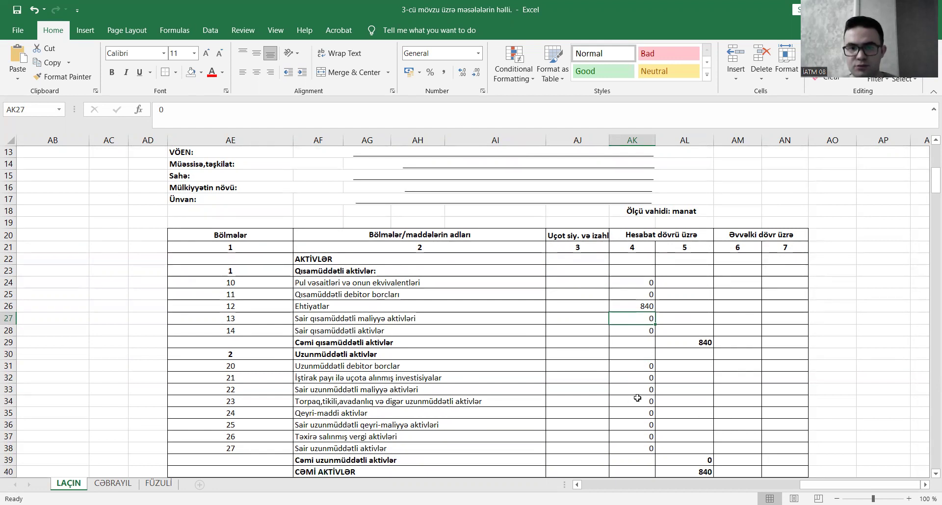
left_click(251, 403)
left_click_drag(252, 403, 626, 400)
left_click(633, 401)
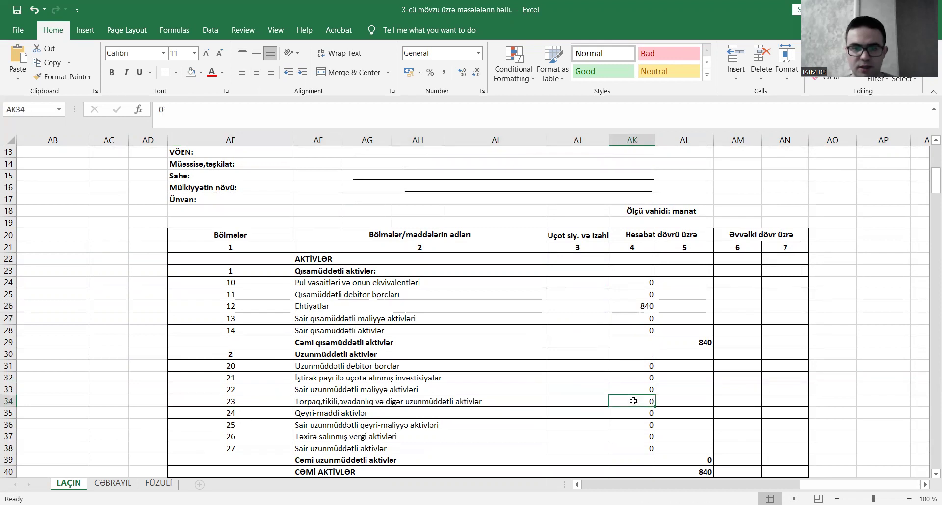
type("889")
key("Return")
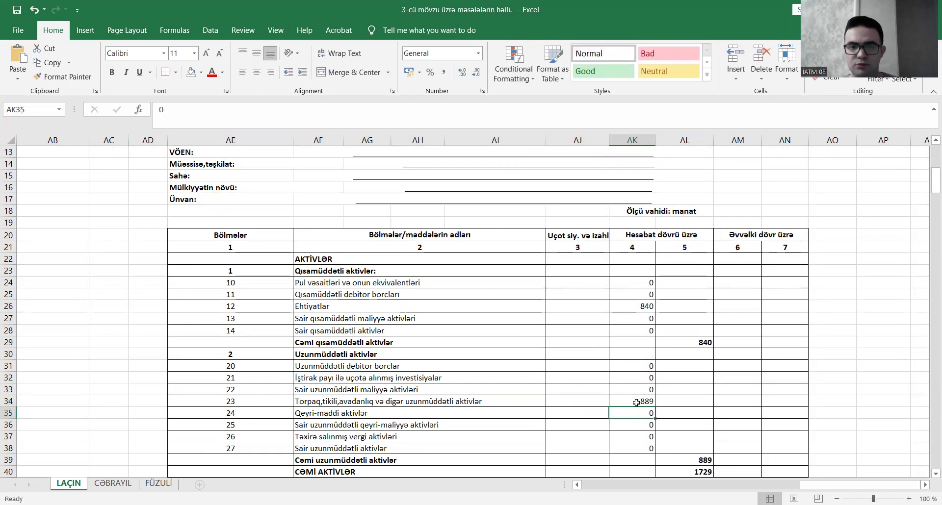
Step: Compare the CƏMİ AKTİVLƏR total of Forma №1 with the closing debit total in the final trial balance's YEKUN row
scroll(682, 419, "down", 2)
left_click_drag(684, 401, 378, 403)
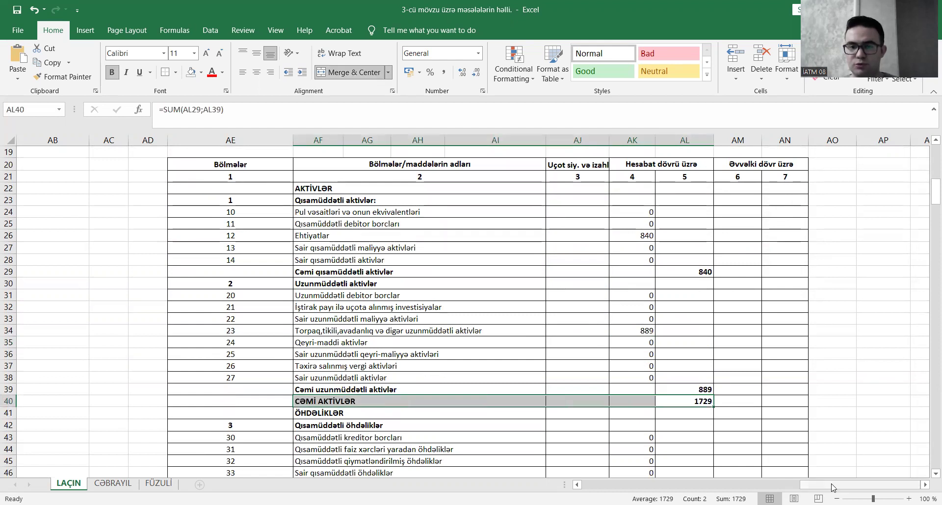
left_click_drag(826, 485, 609, 472)
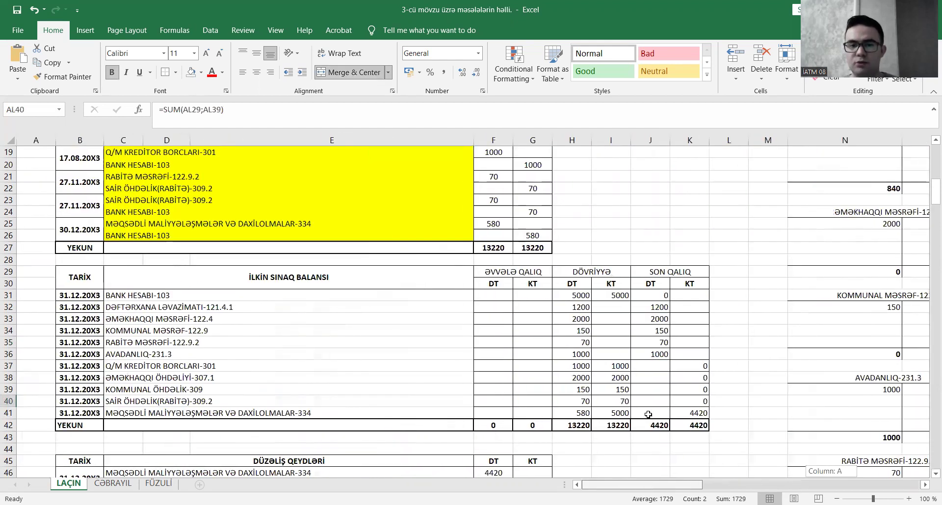
scroll(652, 392, "down", 20)
left_click(660, 352)
left_click_drag(660, 353, 653, 293)
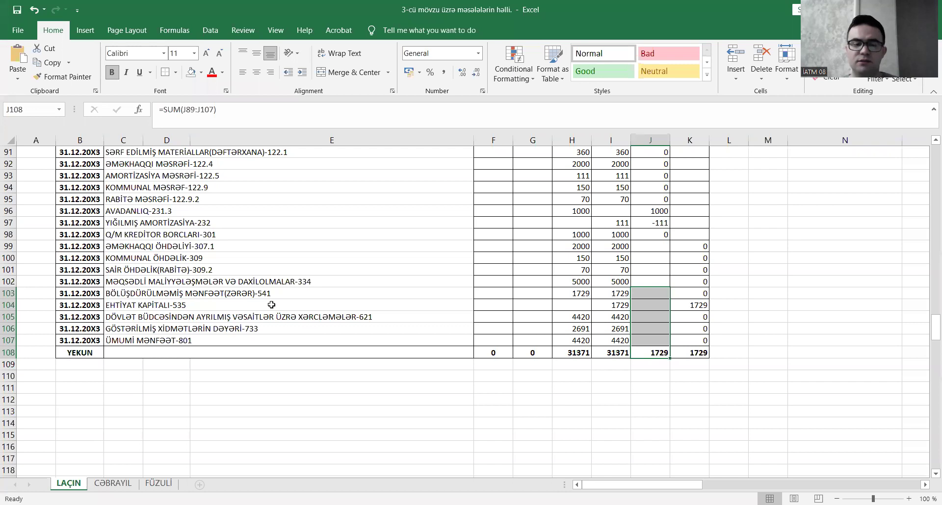
scroll(272, 305, "up", 3)
scroll(474, 320, "down", 1)
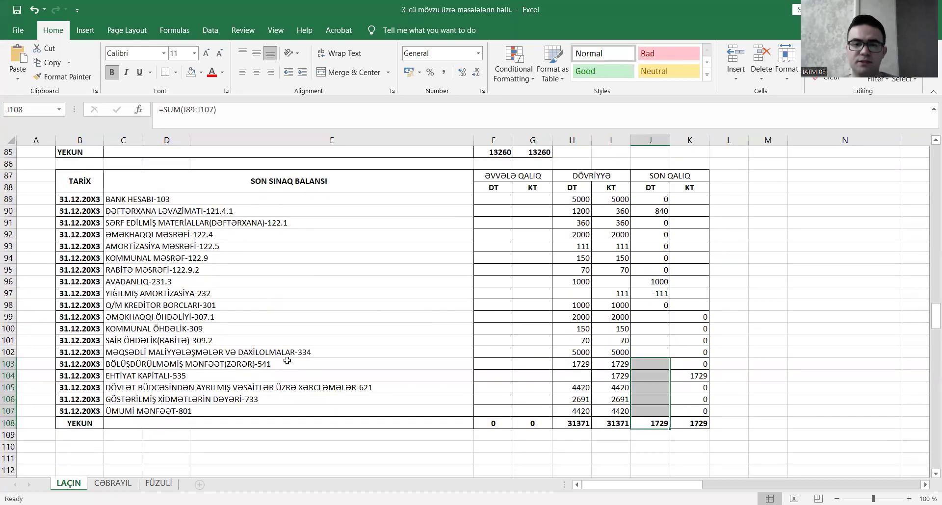
Step: Check the closing balance of EHTİYAT KAPİTALI-535 and select cell AK59 for line 53 Kapital ehtiyatları in Forma №1
left_click(209, 375)
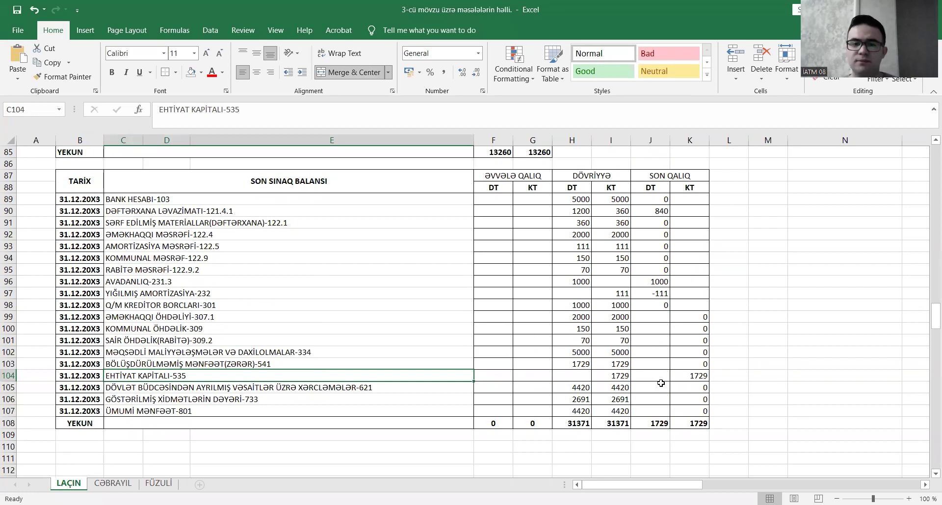
left_click(687, 375)
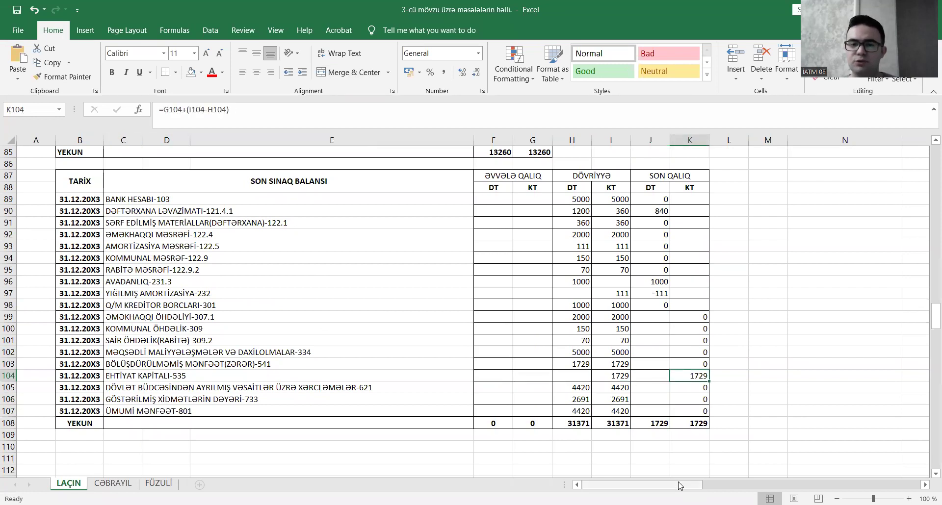
left_click_drag(697, 483, 915, 433)
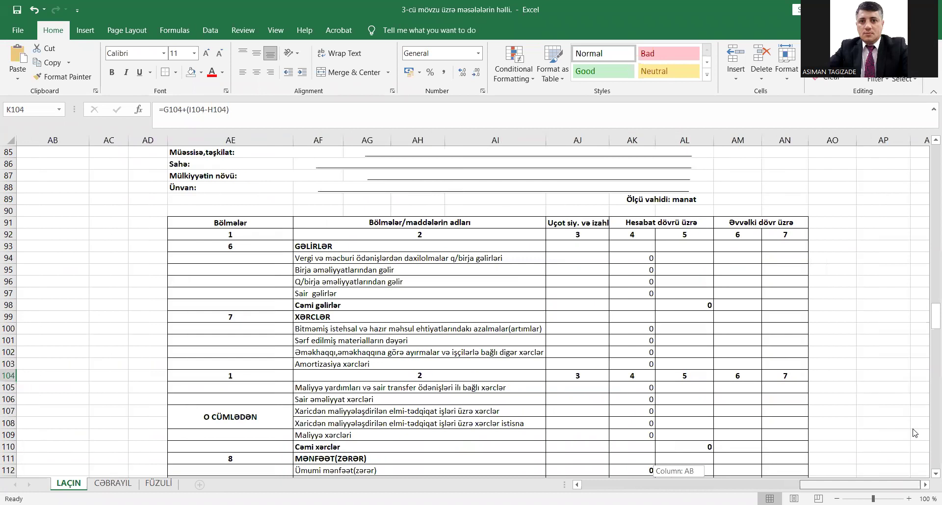
scroll(739, 403, "up", 3)
scroll(733, 373, "down", 4)
scroll(736, 405, "up", 2)
scroll(737, 405, "up", 11)
scroll(736, 404, "up", 4)
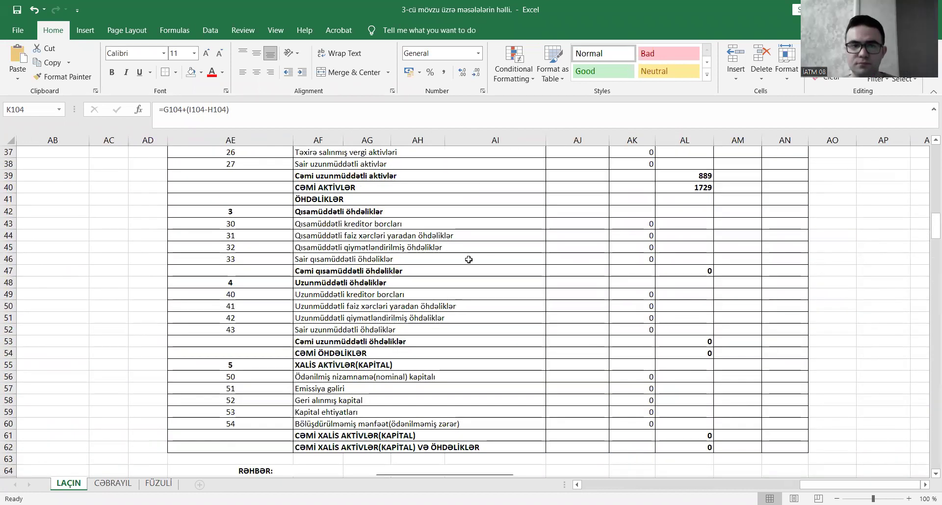
left_click(248, 412)
left_click_drag(294, 413, 560, 412)
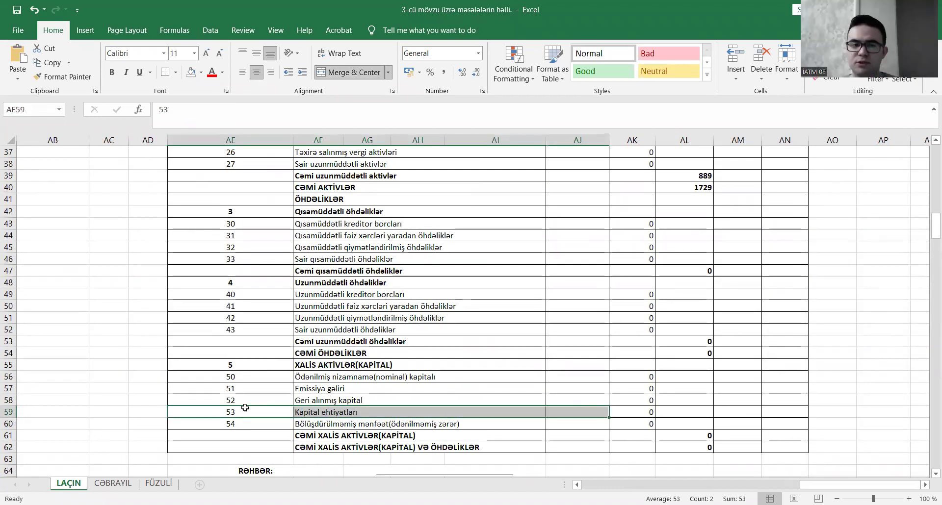
left_click(640, 412)
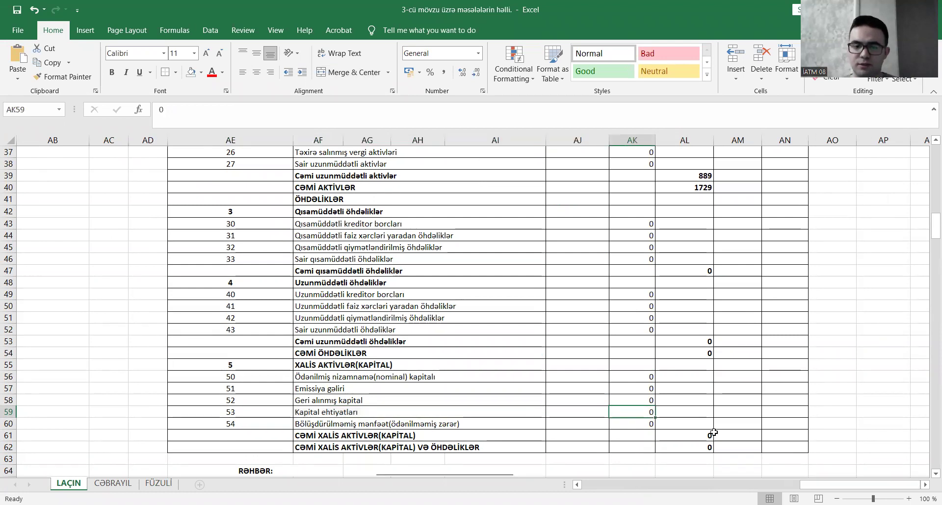
Step: Enter 1729 for Kapital ehtiyatları in the balance sheet and compare the capital and liabilities total with CƏMİ AKTİVLƏR
type("1")
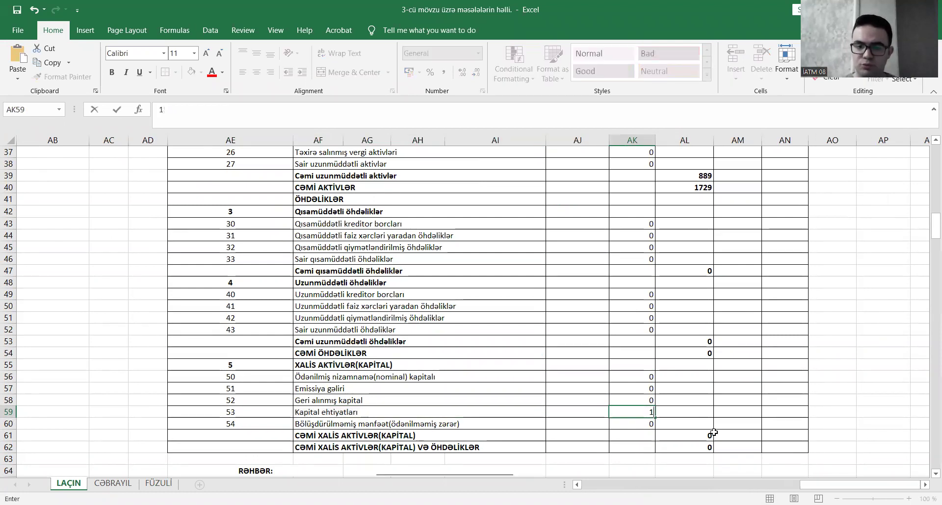
type("729")
key("Return")
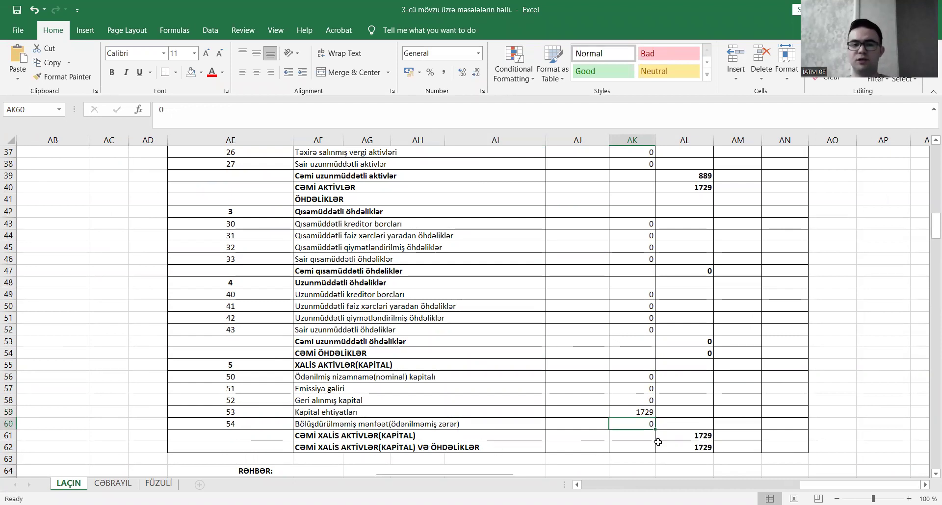
left_click(704, 447)
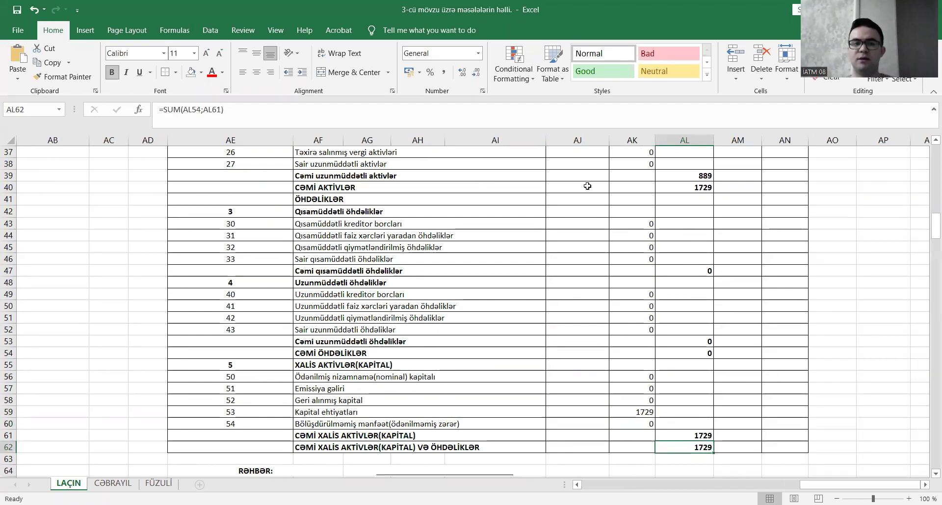
left_click(689, 186)
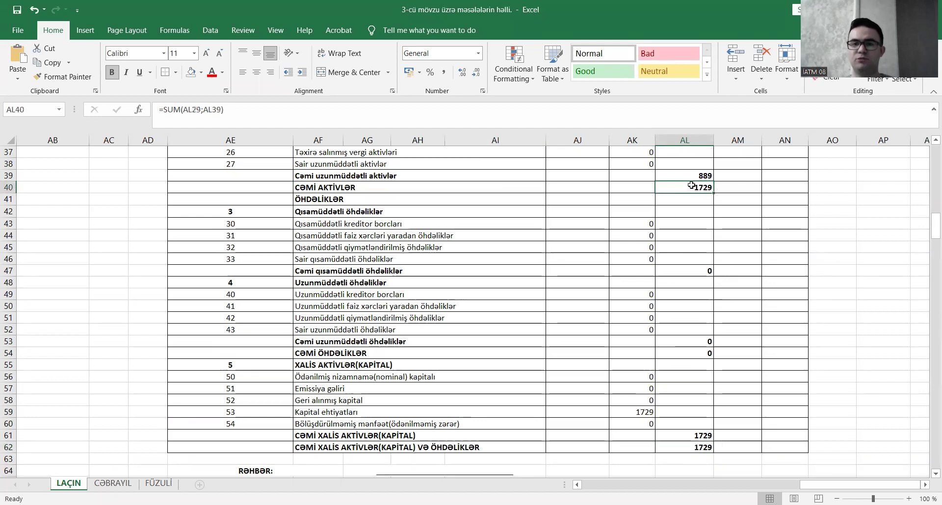
Step: Review the income lines of the Forma №2 financial results report and look up income account 621 in the T-accounts
scroll(531, 409, "down", 6)
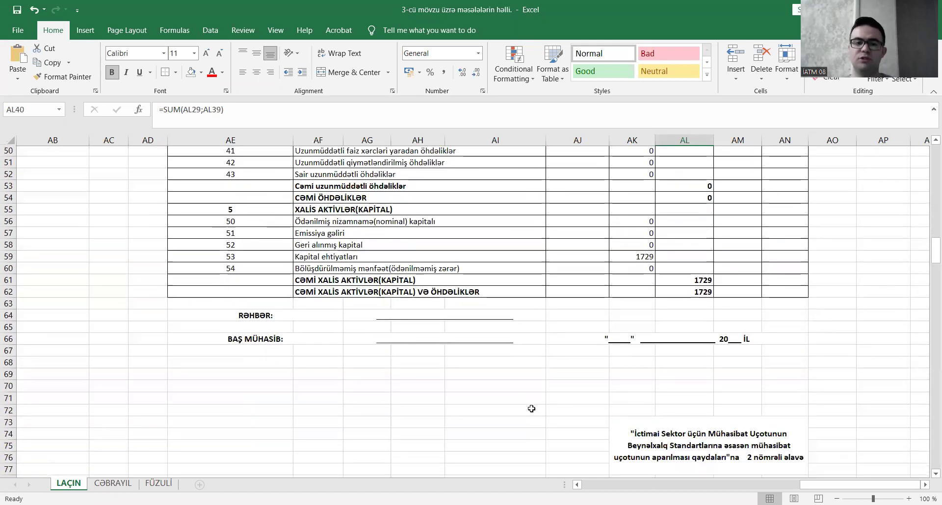
scroll(531, 409, "down", 7)
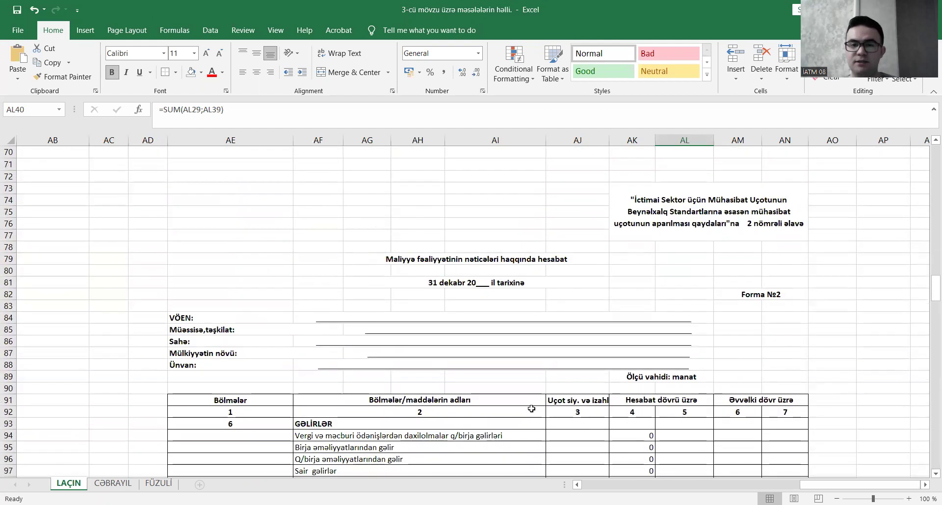
scroll(531, 408, "down", 1)
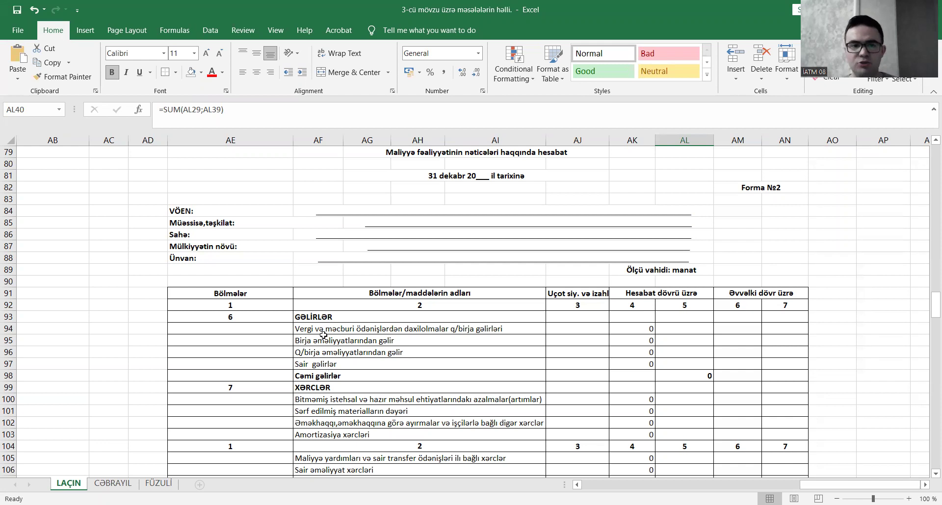
left_click_drag(325, 330, 520, 366)
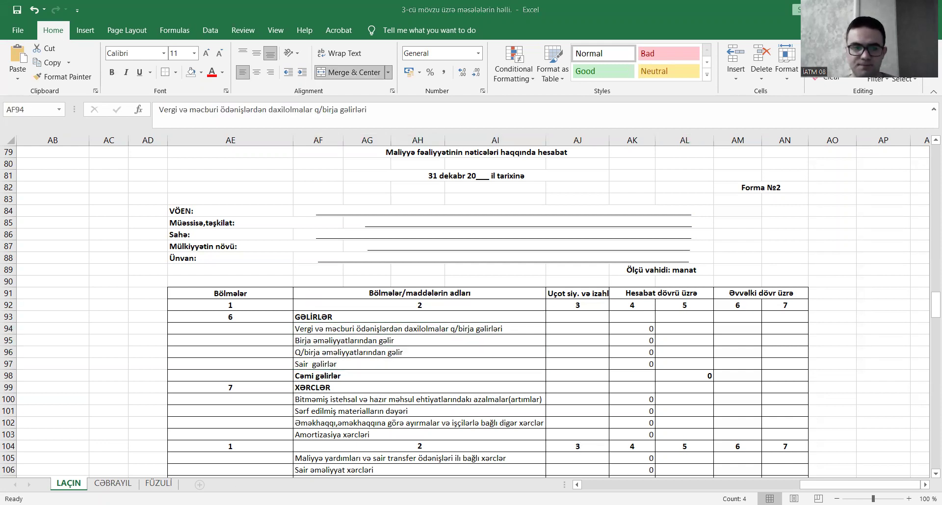
left_click(868, 486)
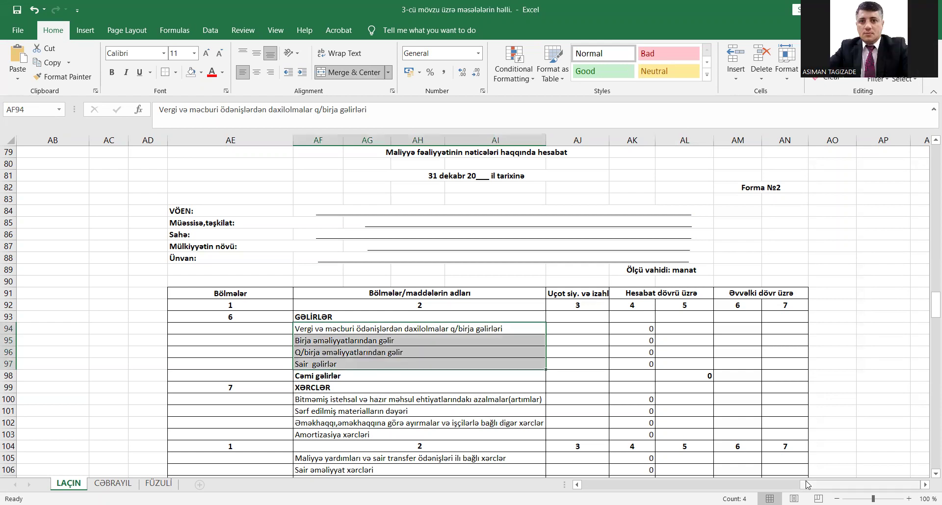
left_click_drag(810, 486, 706, 474)
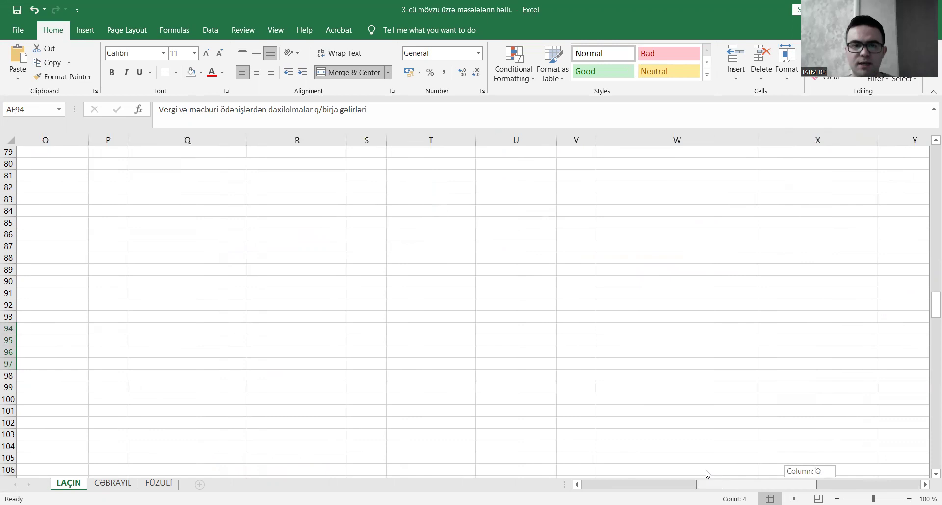
scroll(666, 434, "up", 20)
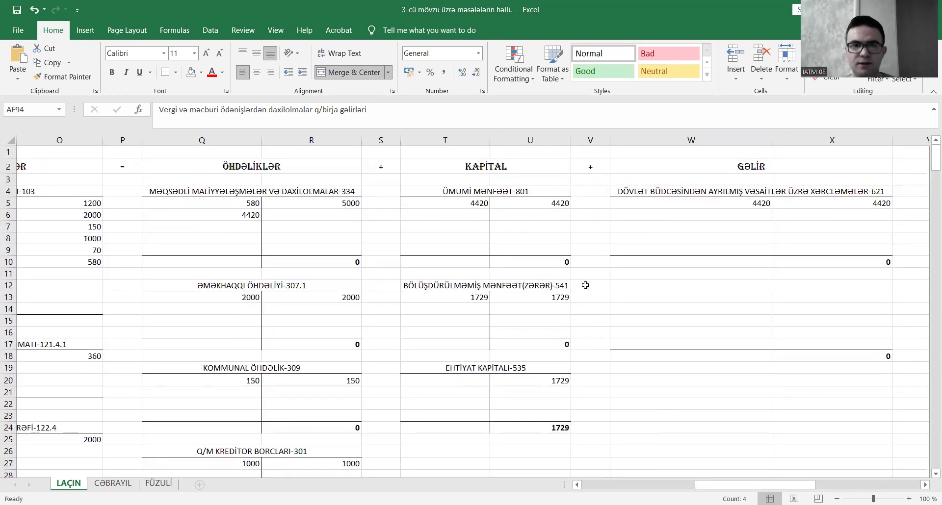
left_click(725, 186)
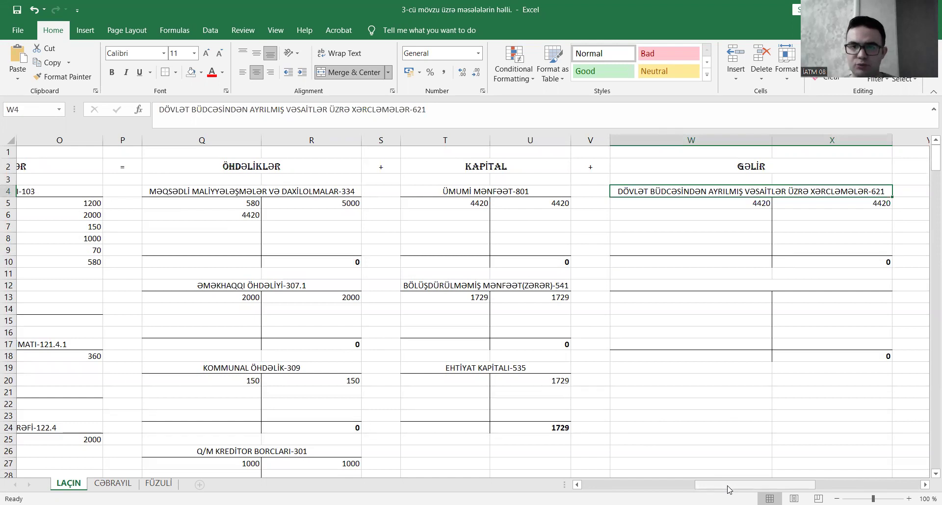
Step: Enter 4420 for Q/birja əməliyyatlarından gəlir in the Forma №2 report and check the income lines and Cəmi gəlirlər
left_click_drag(728, 485, 828, 485)
scroll(766, 472, "down", 14)
scroll(765, 471, "down", 4)
scroll(761, 453, "down", 14)
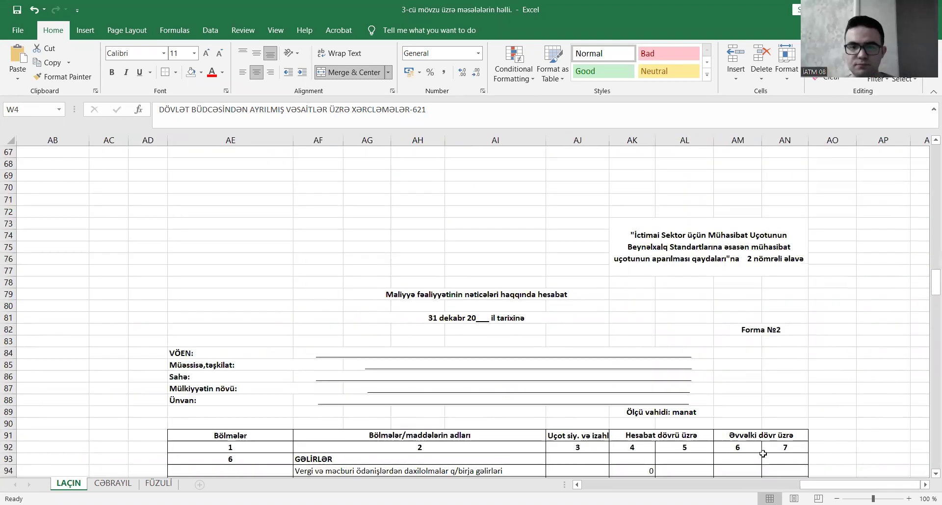
scroll(662, 397, "down", 13)
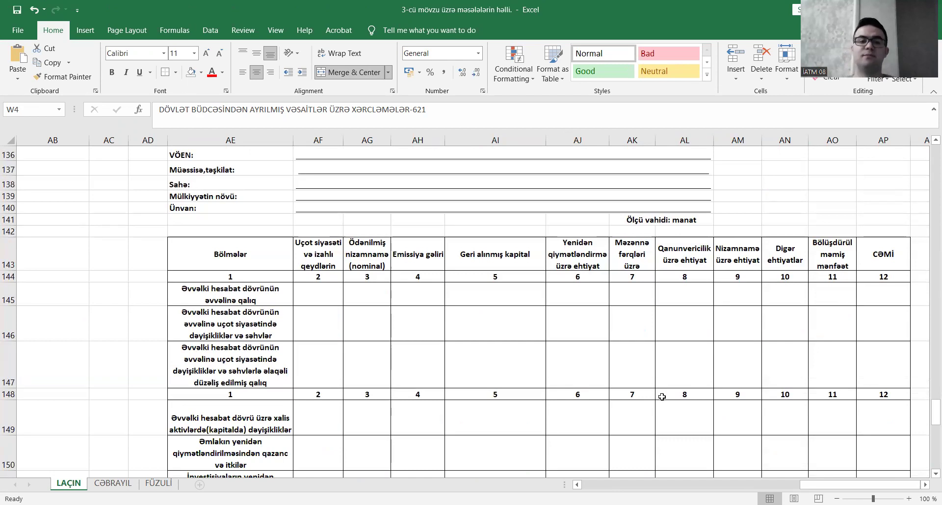
scroll(661, 397, "up", 16)
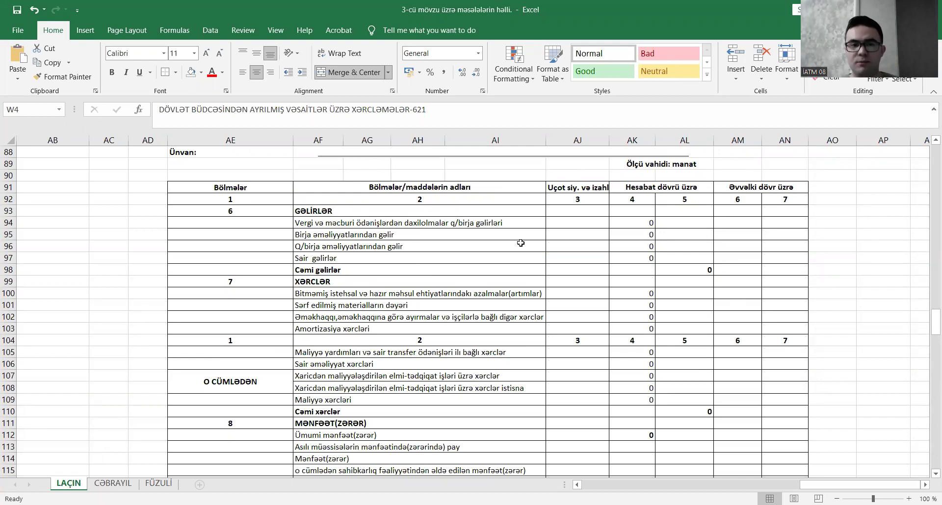
left_click(630, 243)
type("4420")
key("Return")
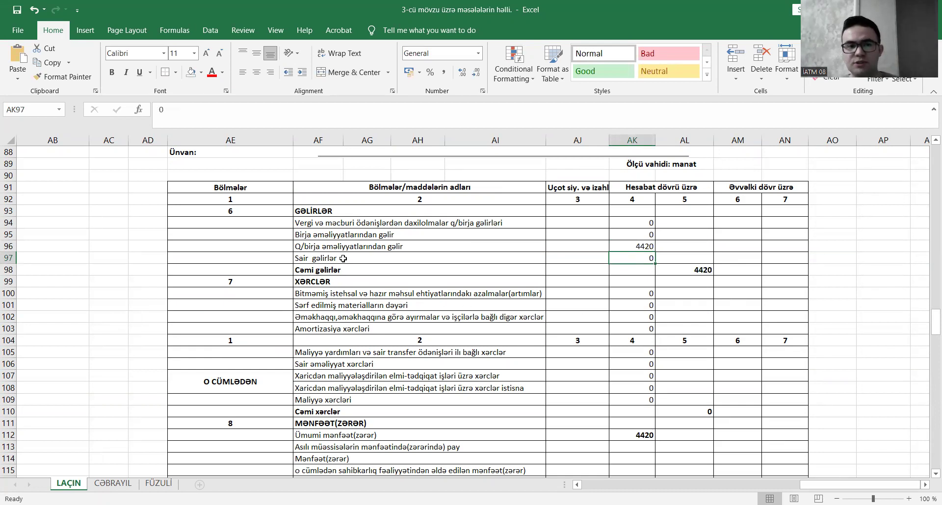
left_click_drag(343, 258, 344, 231)
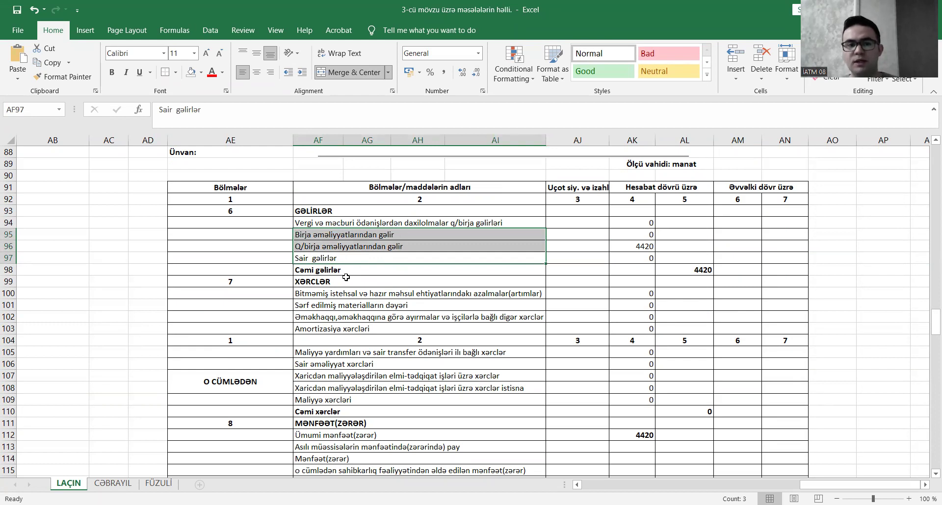
left_click(343, 272)
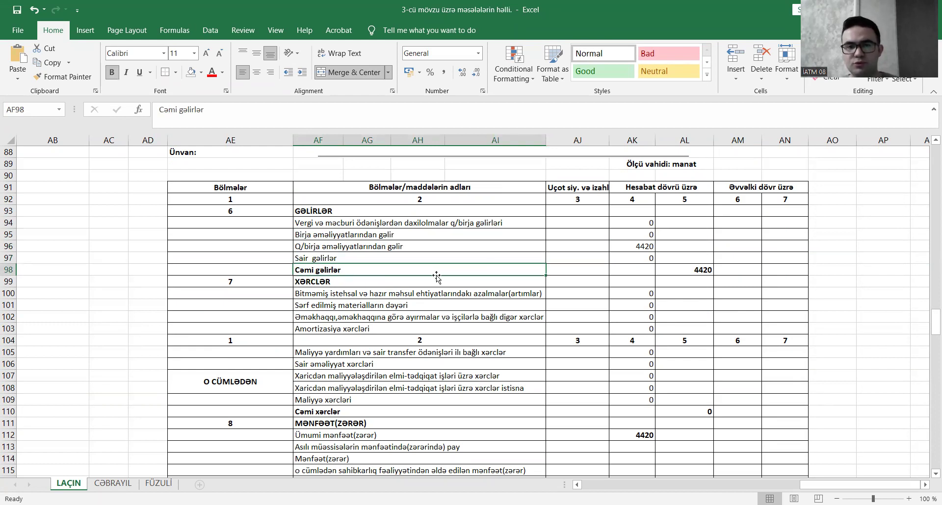
Step: Look up account 122.1 in the closing trial balance and enter 360 for Sərf edilmiş materialların dəyəri in Forma №2
left_click(383, 282)
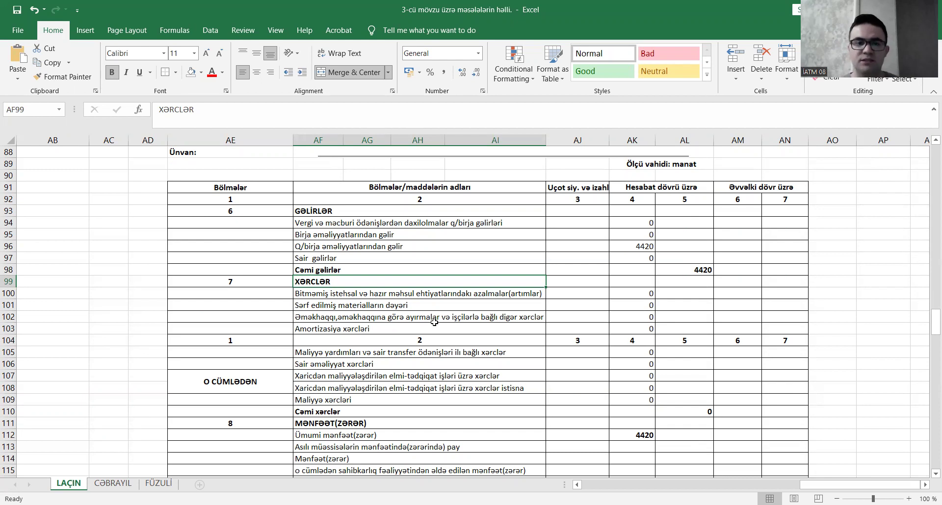
left_click(419, 309)
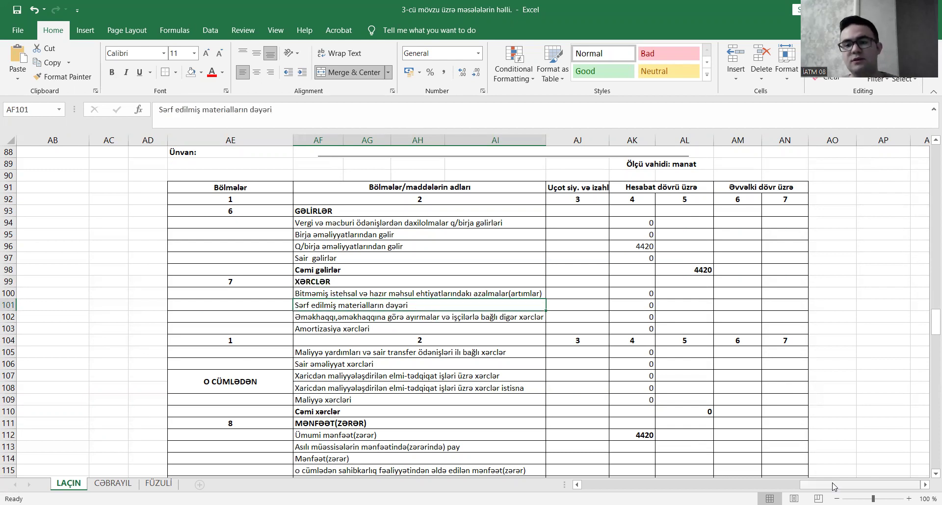
left_click_drag(832, 488, 578, 472)
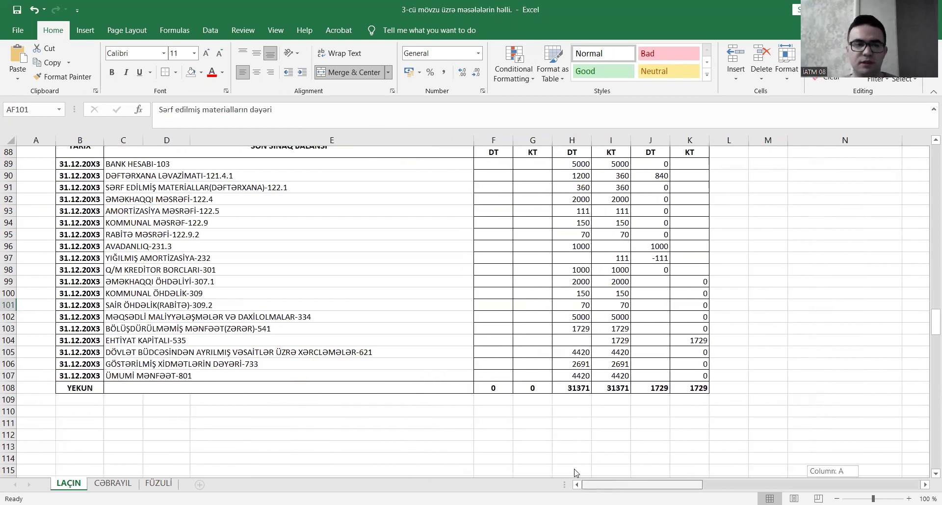
left_click(209, 188)
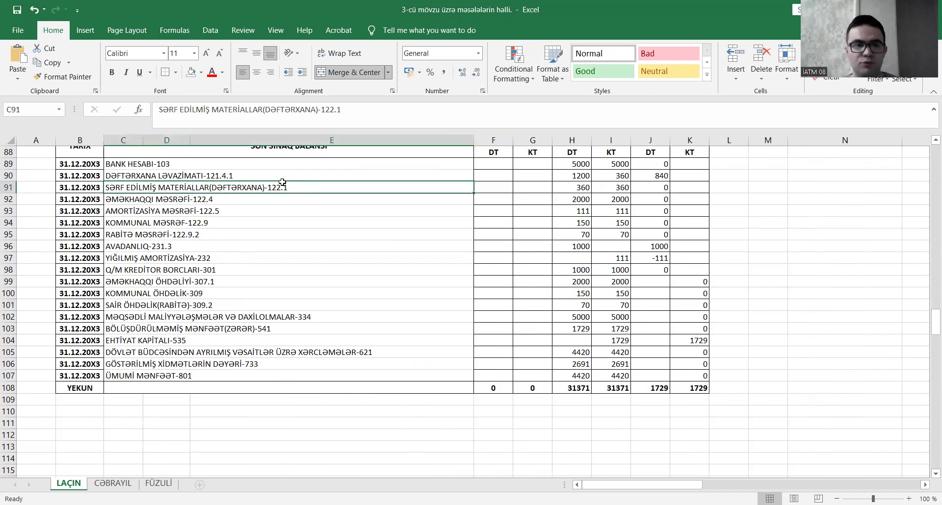
left_click(623, 188)
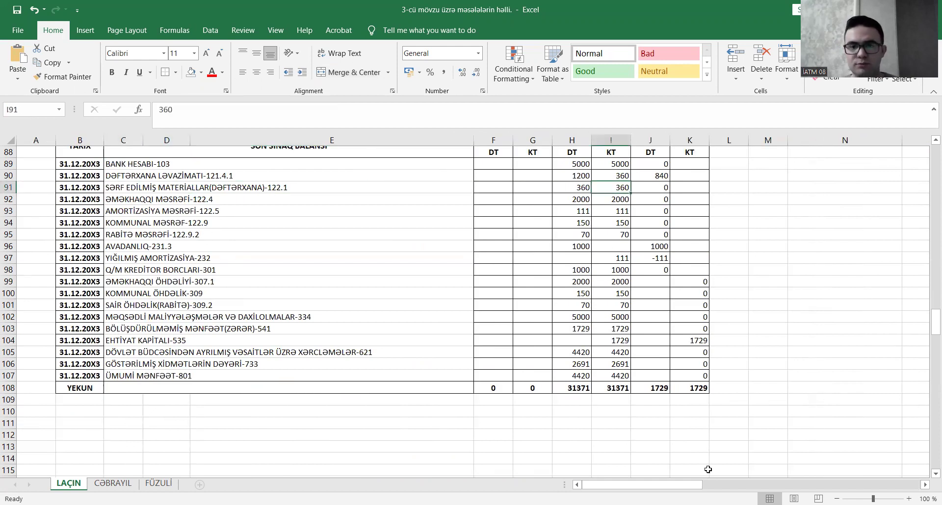
scroll(834, 474, "right", 10)
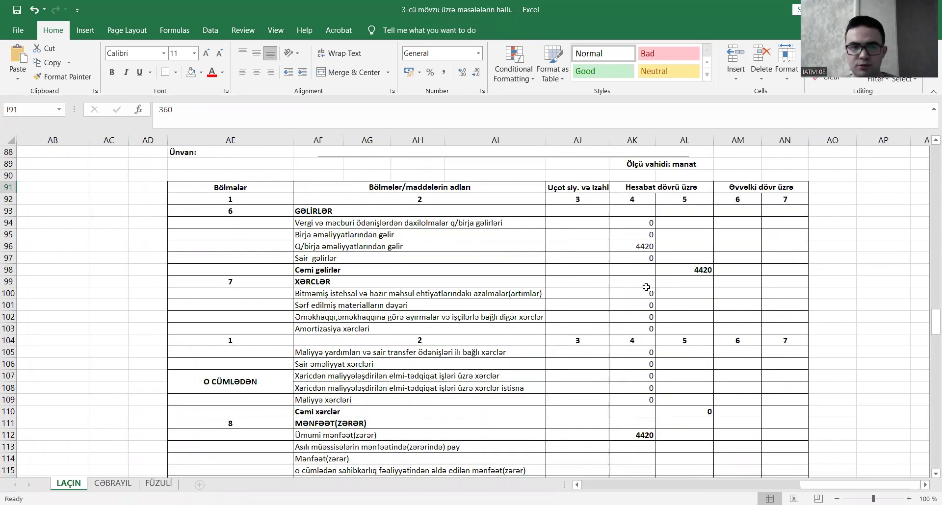
left_click(639, 305)
type("360")
key("Return")
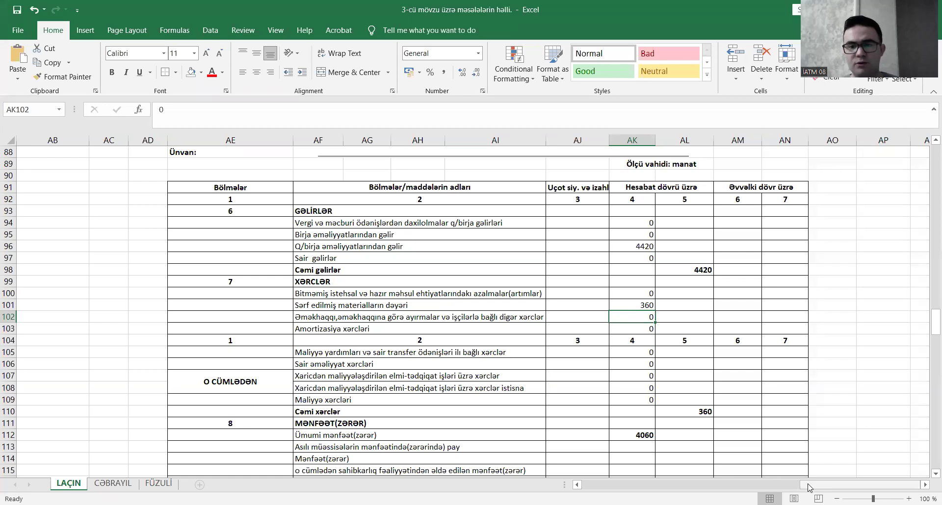
Step: Fill the expense account names 122.1, 122.4, 122.5, 122.9 and 122.9.2 in the closing trial balance with yellow
left_click_drag(818, 485, 562, 458)
scroll(378, 354, "up", 2)
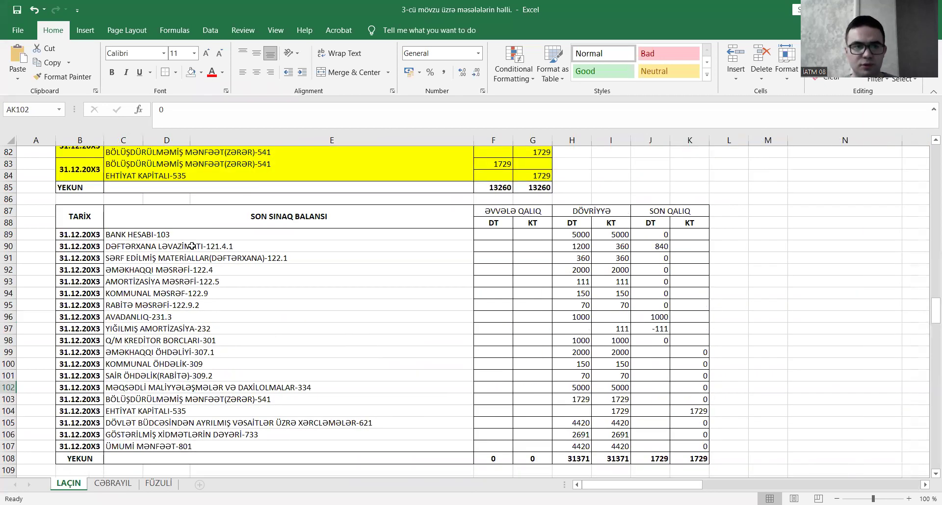
left_click_drag(174, 255, 311, 301)
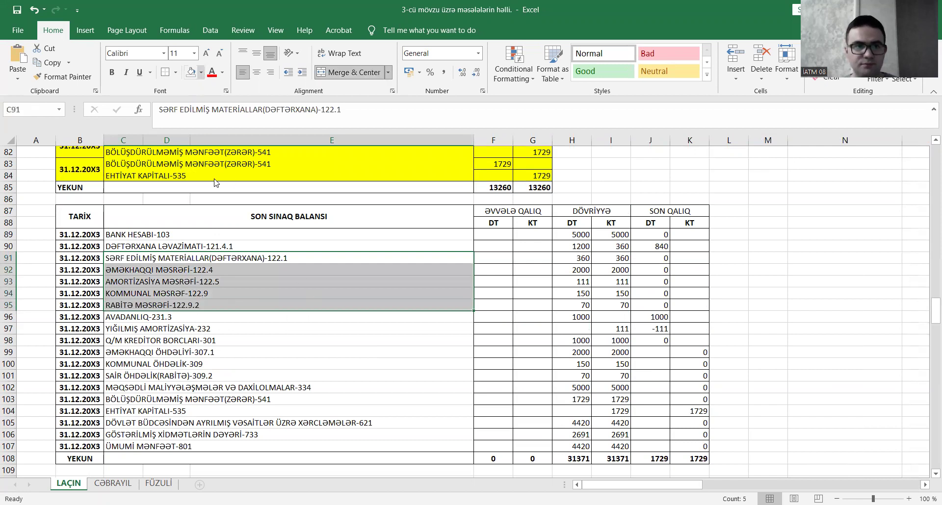
left_click(221, 166)
left_click(290, 364)
Step: Using accounts 122.4 and 122.5, enter 2000 for wage expenses and 111 for Amortizasiya xərcləri in the Forma №2 report
left_click(201, 271)
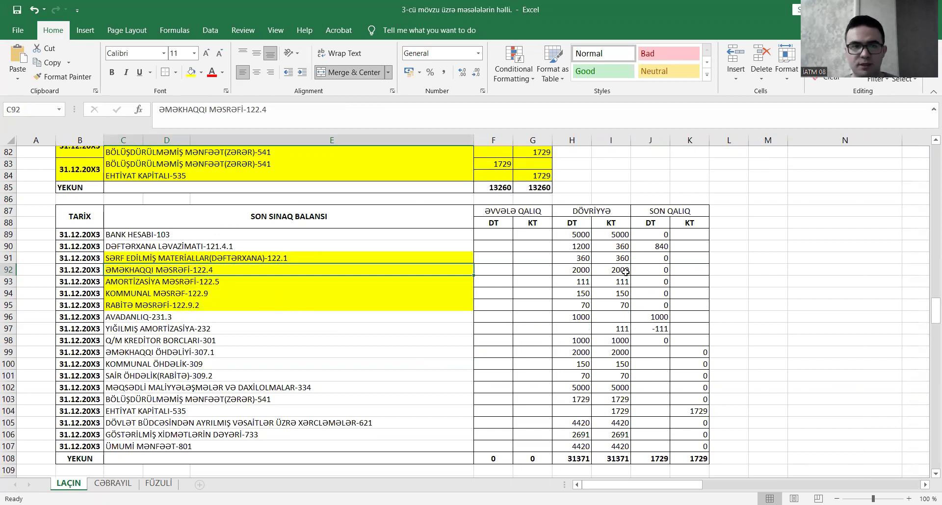
left_click(203, 285)
left_click_drag(646, 485, 858, 477)
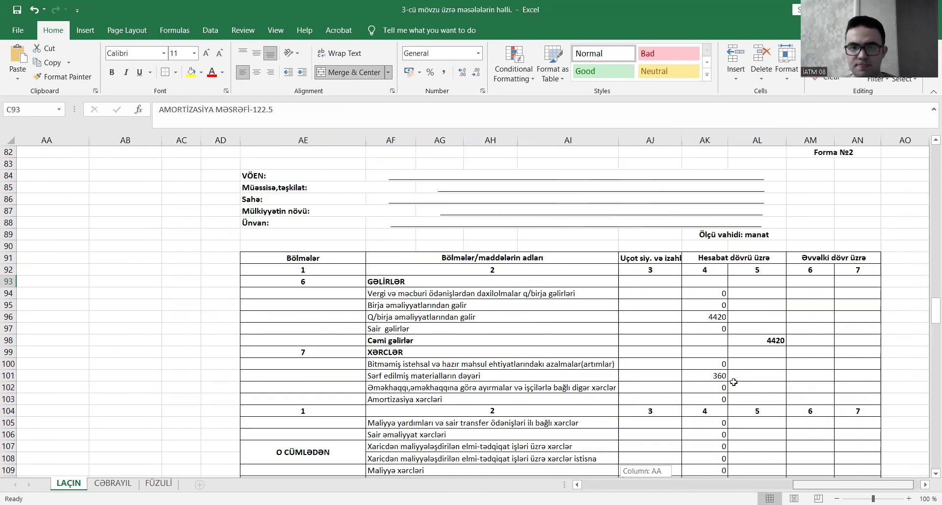
left_click(734, 384)
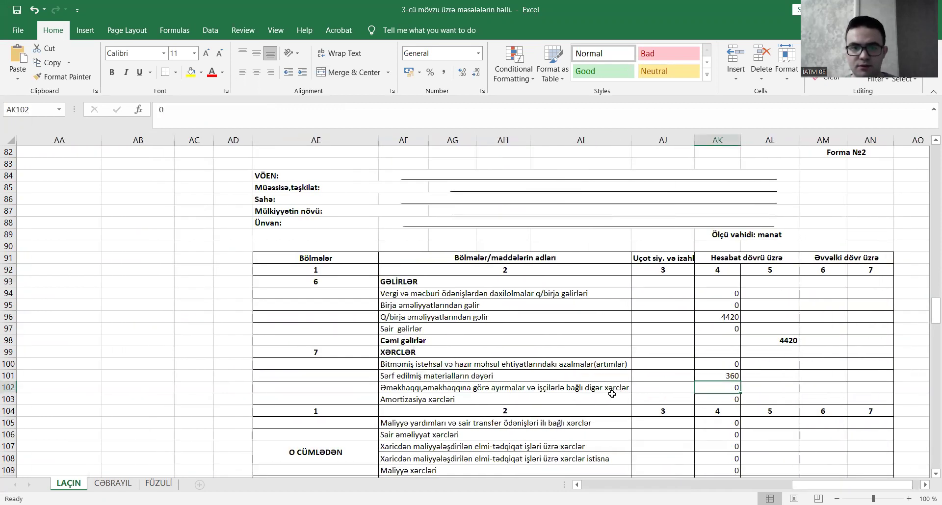
type("2000")
key("Return")
type("111")
key("Return")
left_click_drag(454, 399, 699, 407)
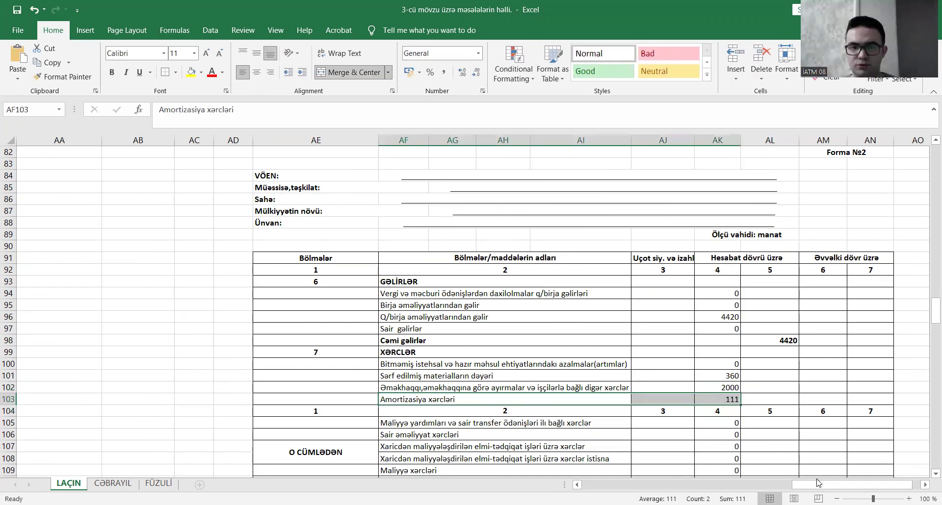
Step: Add up accounts 122.9 and 122.9.2 in the closing trial balance and enter 220 for Sair əməliyyat xərcləri in Forma №2
scroll(817, 483, "down", 1)
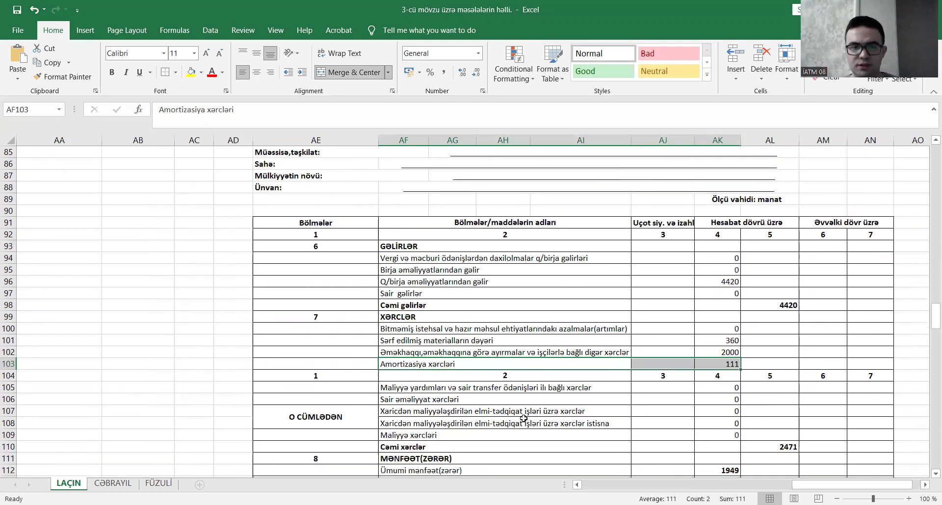
left_click_drag(813, 484, 602, 484)
left_click_drag(187, 271, 188, 257)
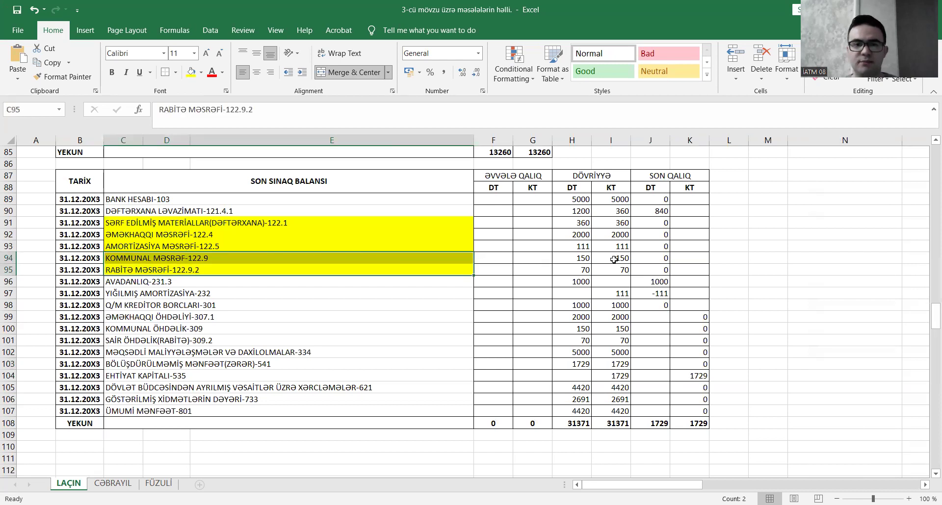
left_click_drag(613, 258, 612, 270)
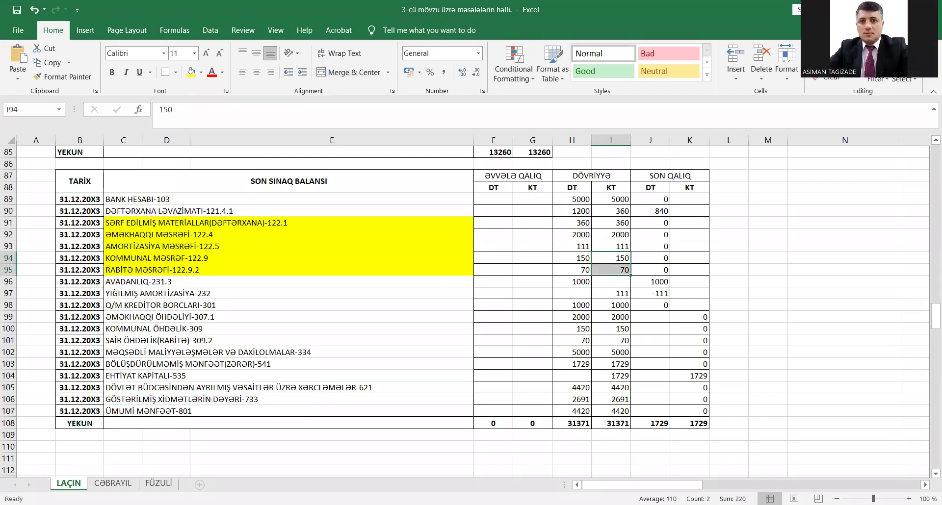
left_click_drag(682, 485, 921, 463)
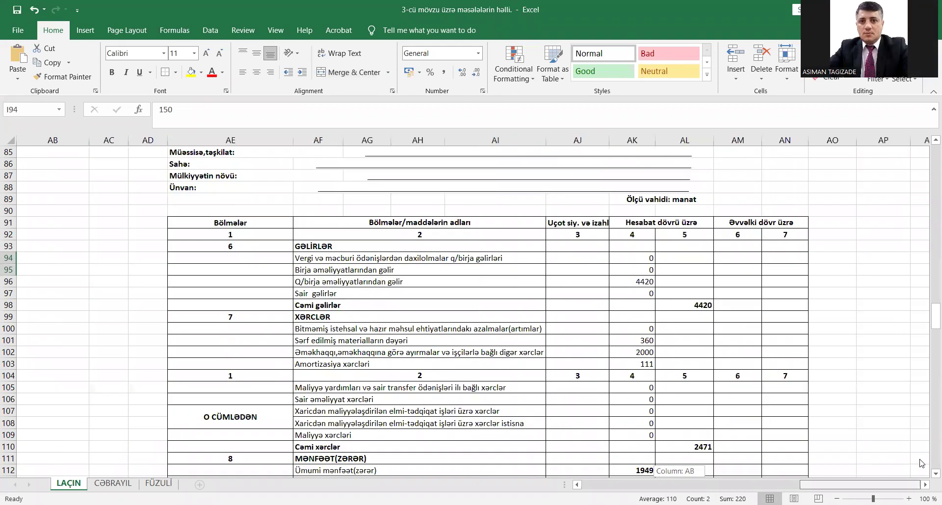
scroll(643, 293, "down", 3)
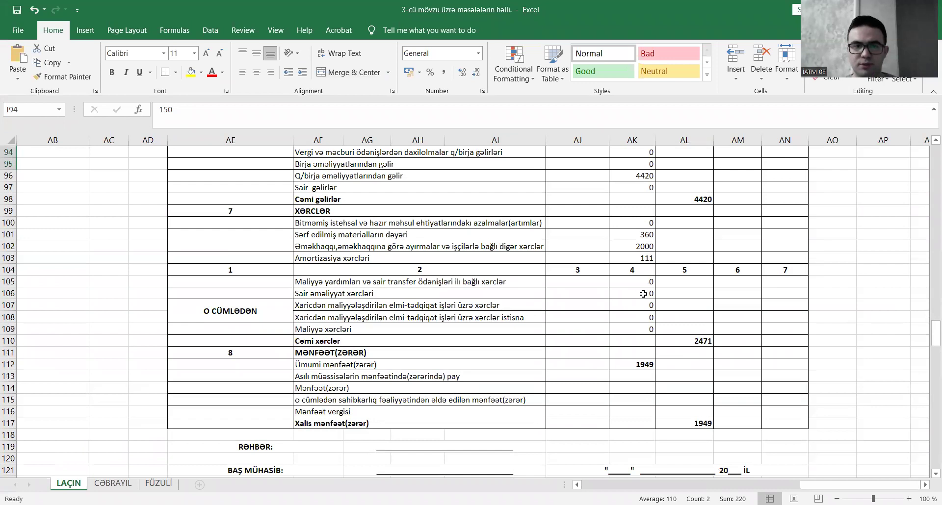
left_click(643, 293)
type("220")
key("Return")
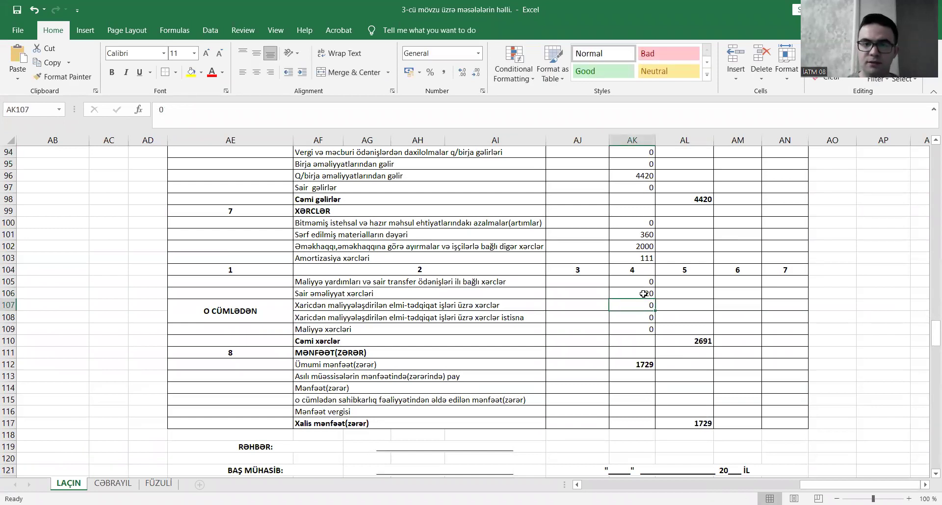
Step: Check the formulas behind Cəmi xərclər, Cəmi gəlirlər and Ümumi mənfəət(zərər) in the Forma №2 report
double_click(698, 341)
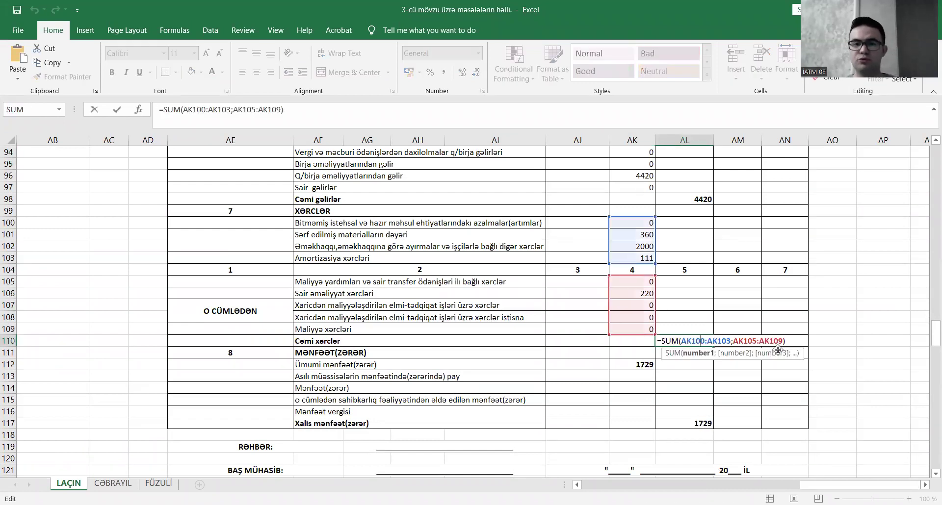
key("Return")
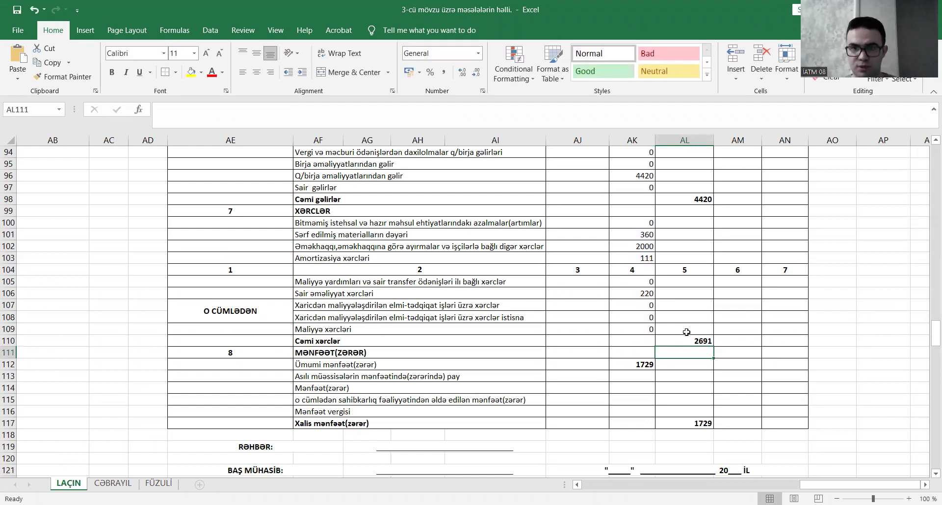
left_click(693, 340)
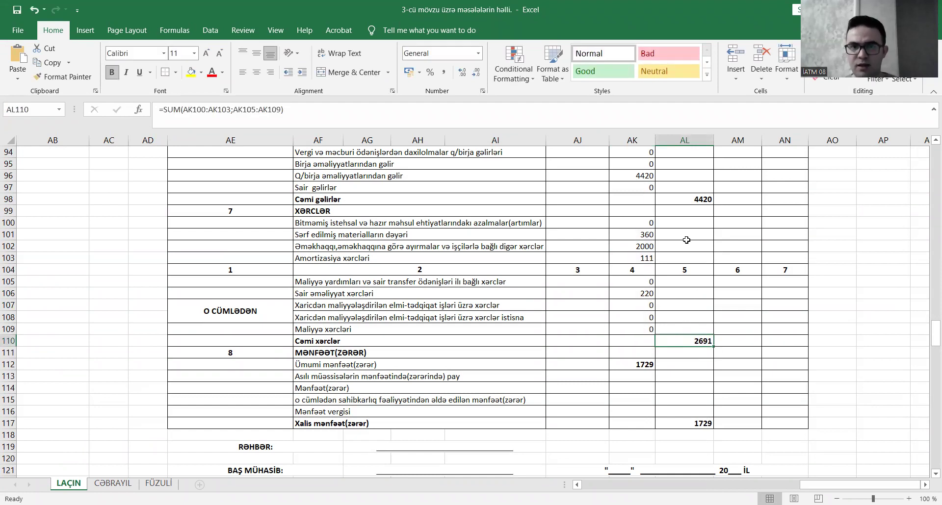
left_click(685, 198)
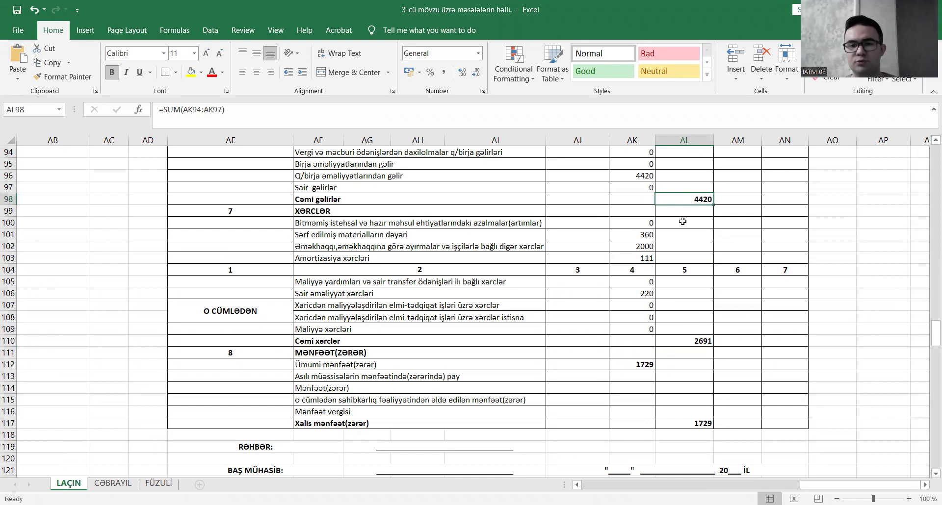
left_click(636, 364)
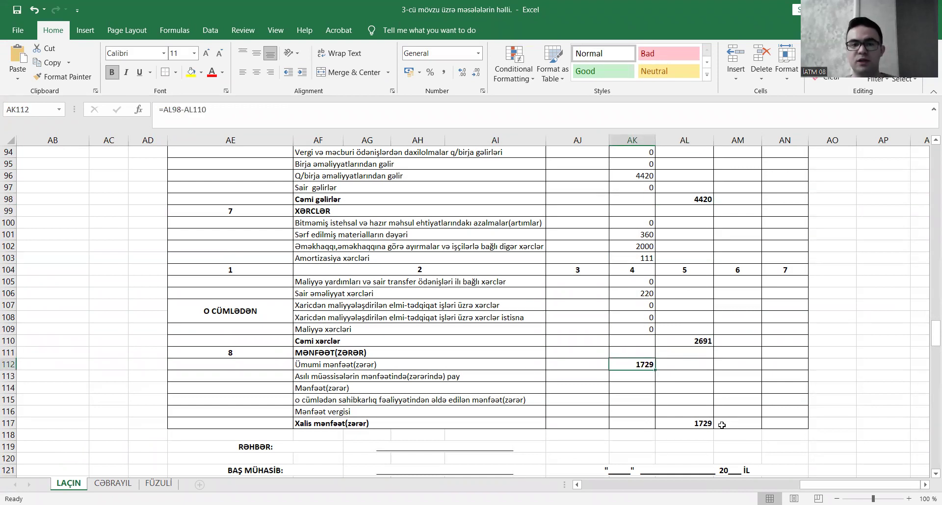
Step: Try to set Mənfəət(zərər) equal to Ümumi mənfəət(zərər) in Forma №2 and undo the entry
left_click(643, 388)
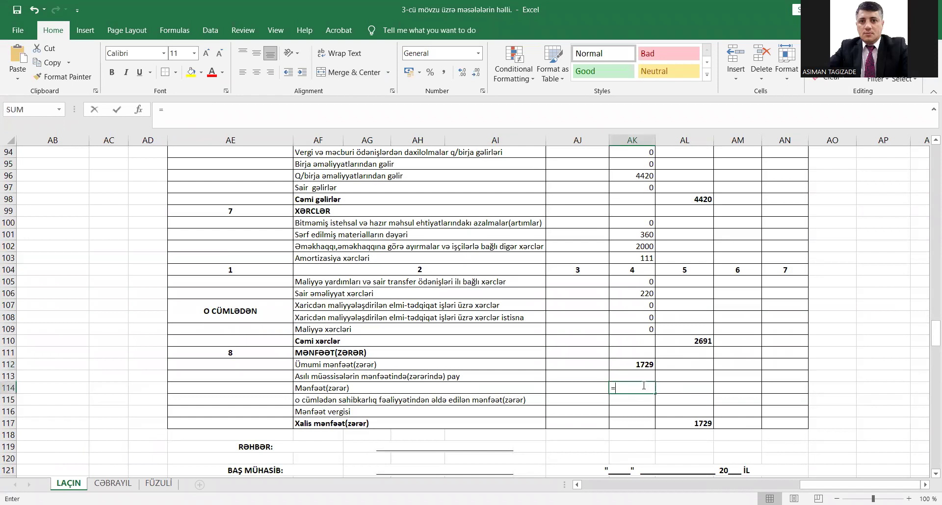
type("=")
left_click(642, 366)
key("Return")
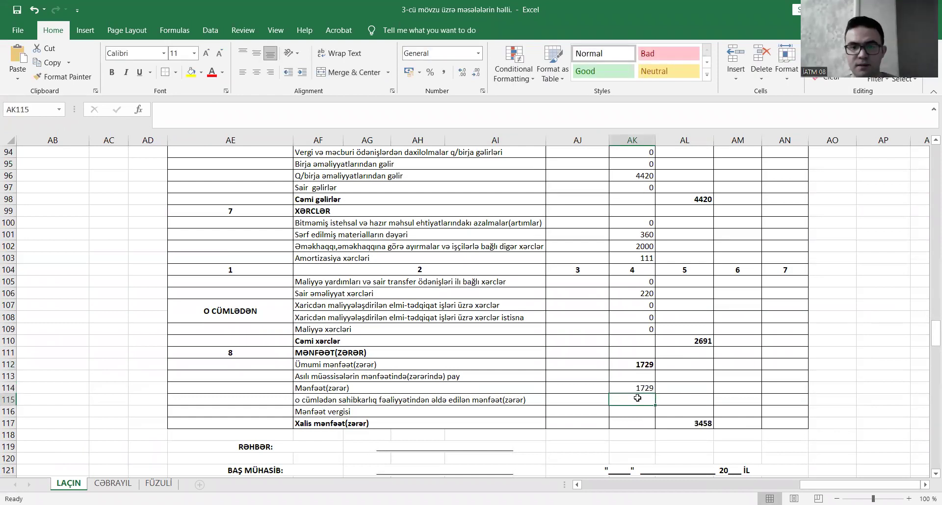
key("ctrl+z")
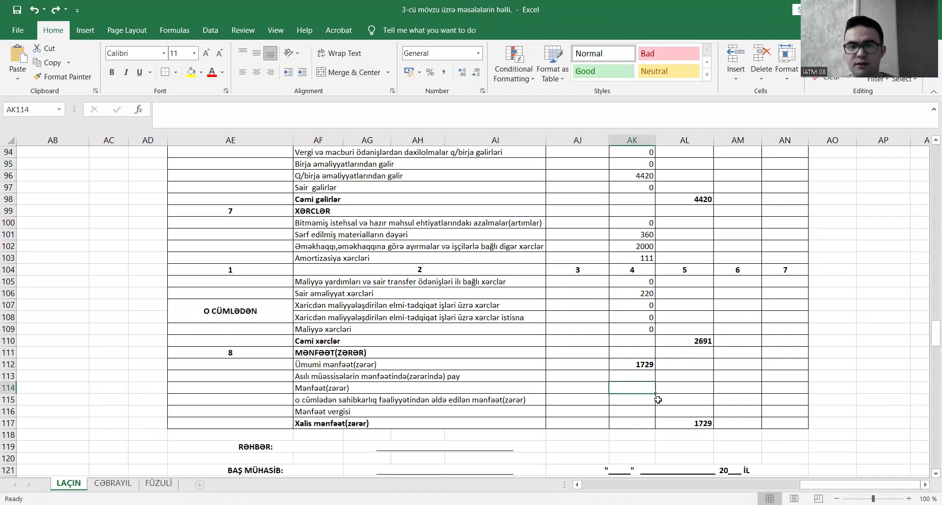
Step: Retry the formula =AK112 for Mənfəət(zərər), check its effect on the Xalis mənfəət(zərər) sum, and undo it
left_click_drag(366, 392, 635, 388)
left_click(634, 388)
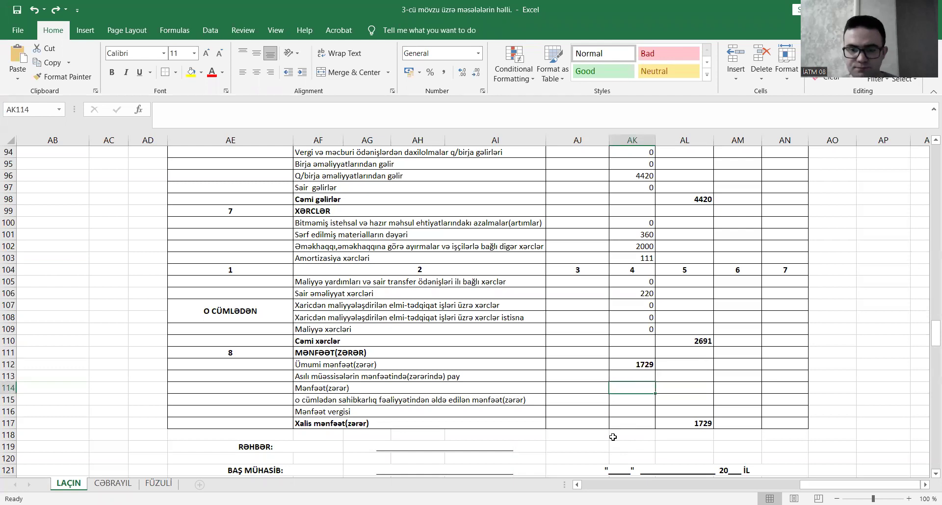
type("=")
left_click(635, 365)
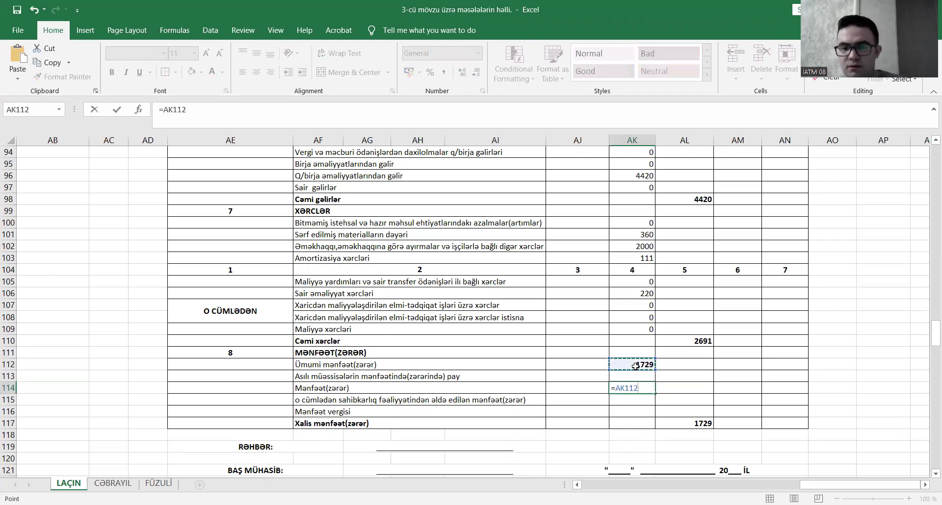
key("Return")
left_click(640, 387)
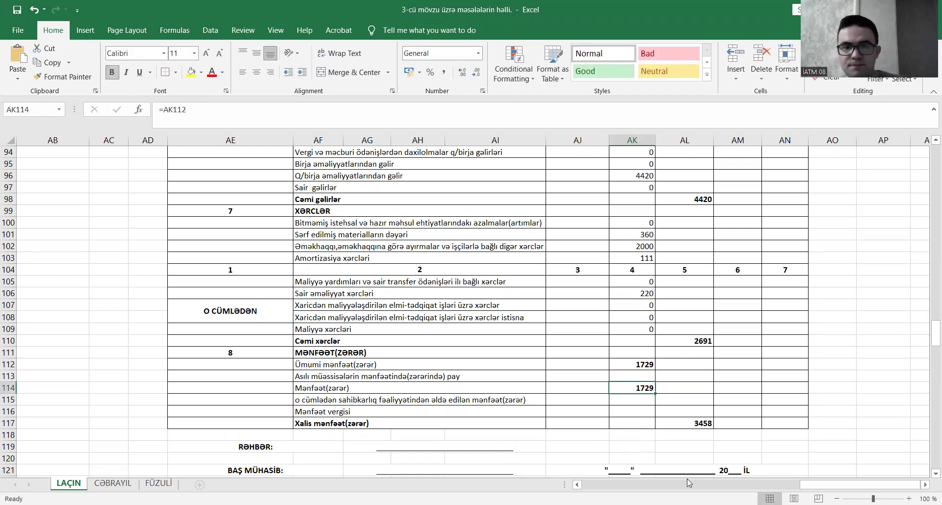
left_click(690, 425)
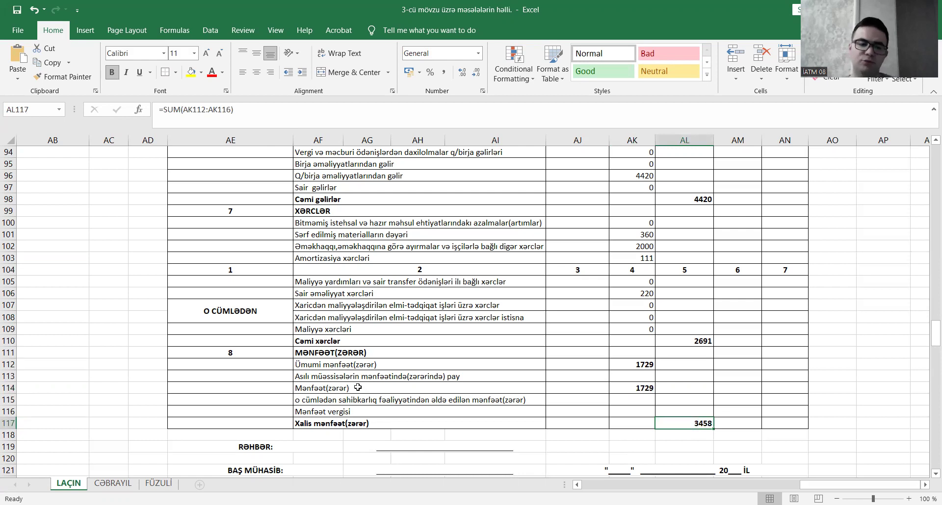
key("ctrl+z")
key("ctrl+z")
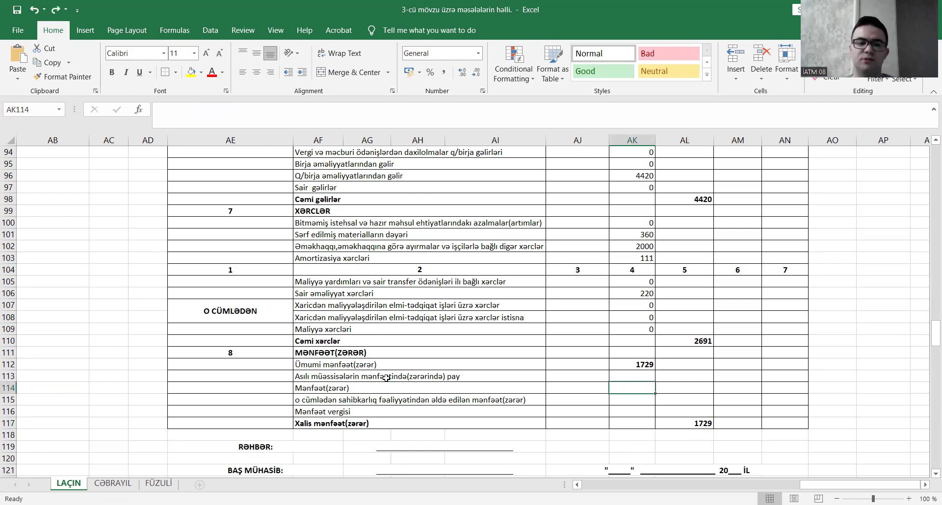
Step: Compare the formulas of Ümumi mənfəət(zərər) and Xalis mənfəət(zərər) in section 8 of Forma №2
left_click(387, 366)
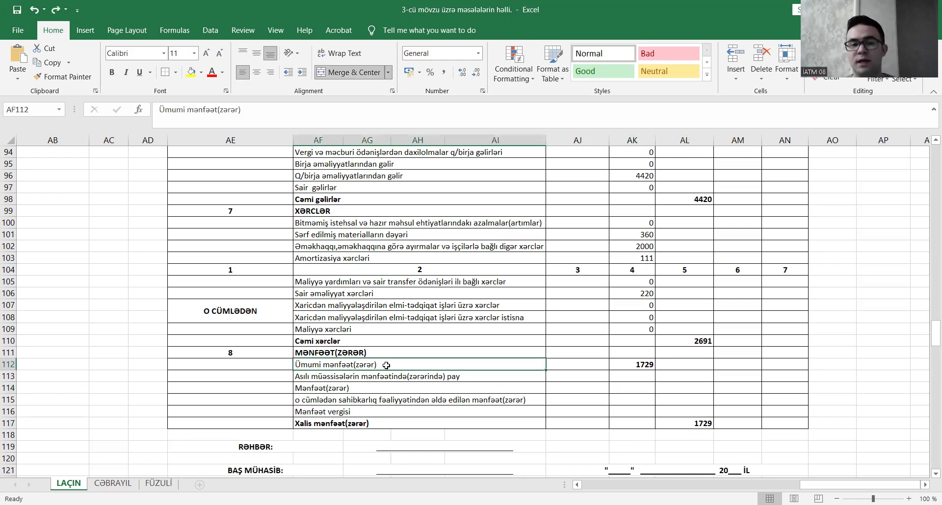
left_click(644, 366)
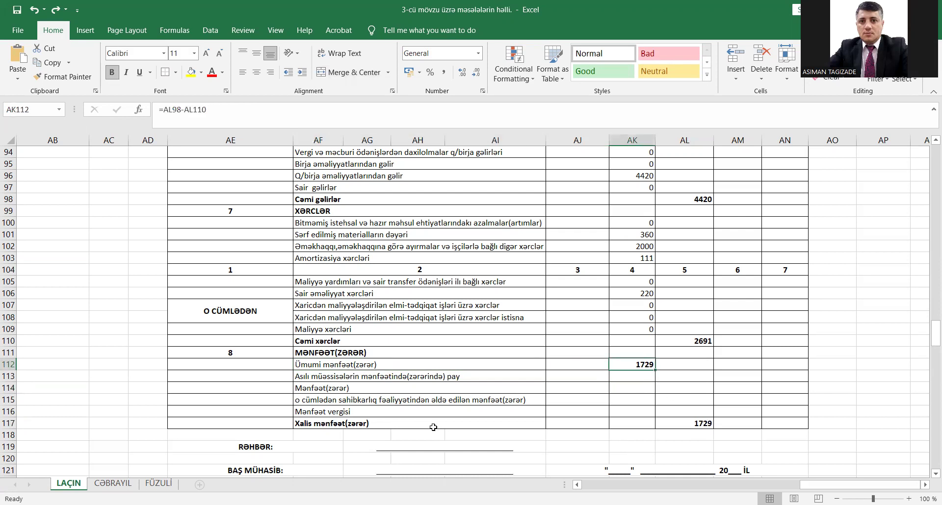
left_click(685, 425)
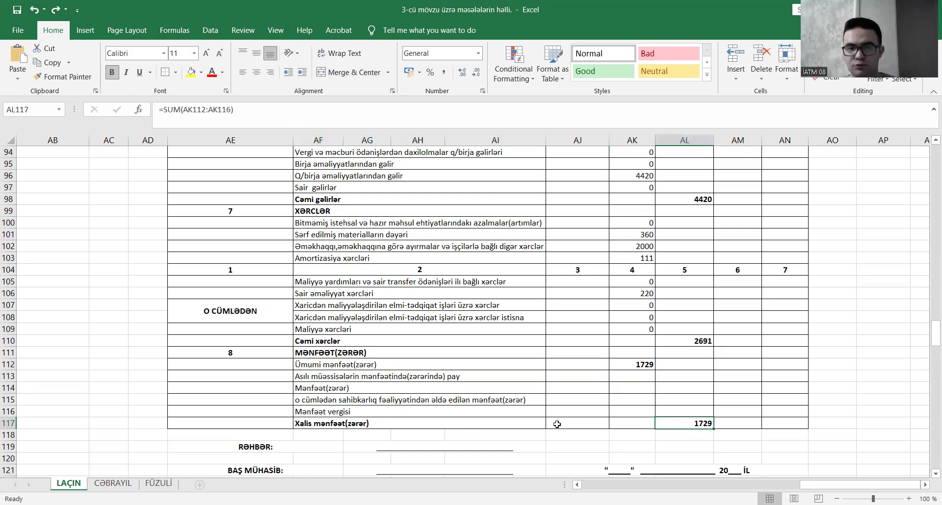
Step: Try the 20% tax formula =AK112*20% in the Mənfəət vergisi label cell and undo it
left_click_drag(305, 412, 645, 415)
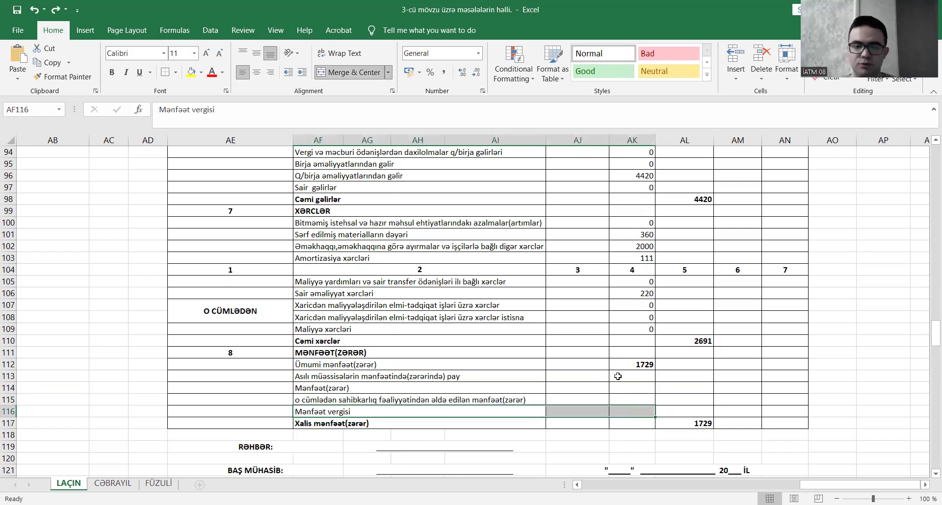
type("=")
left_click(640, 353)
left_click(639, 365)
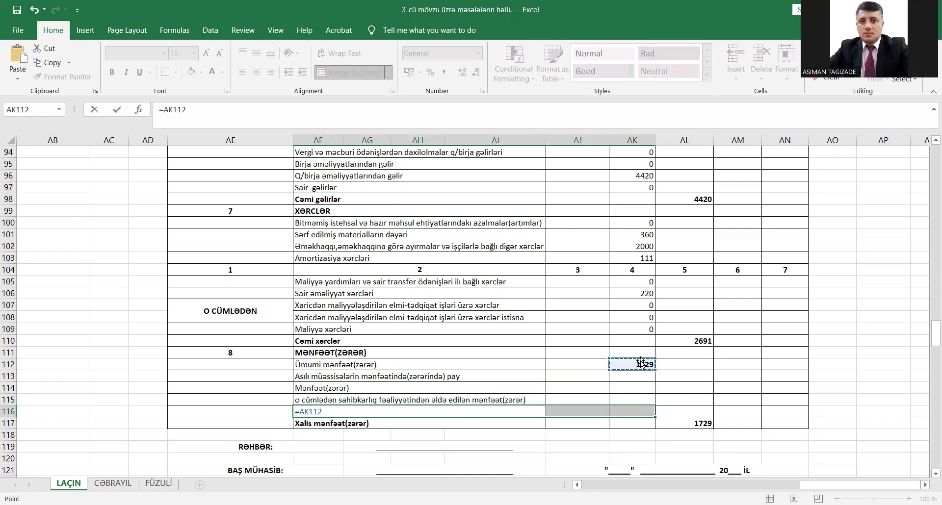
type("*20%")
key("Return")
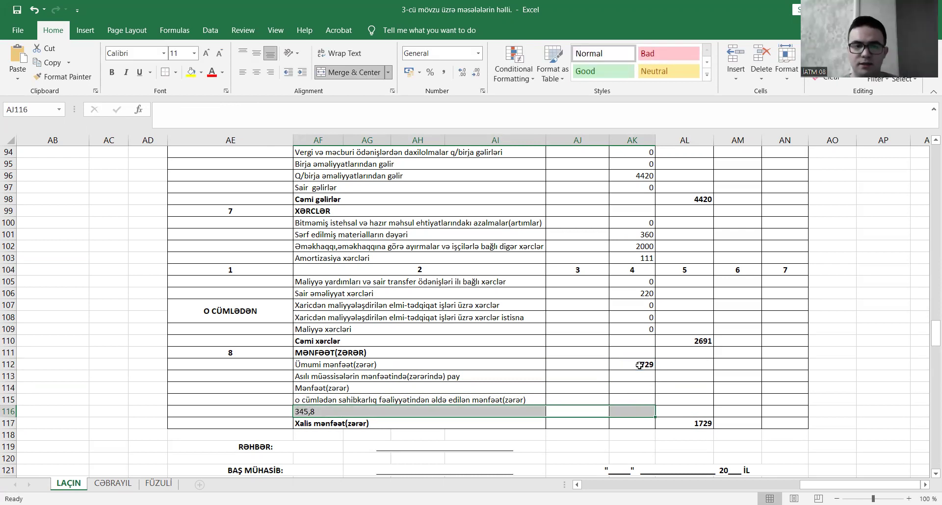
key("ctrl+z")
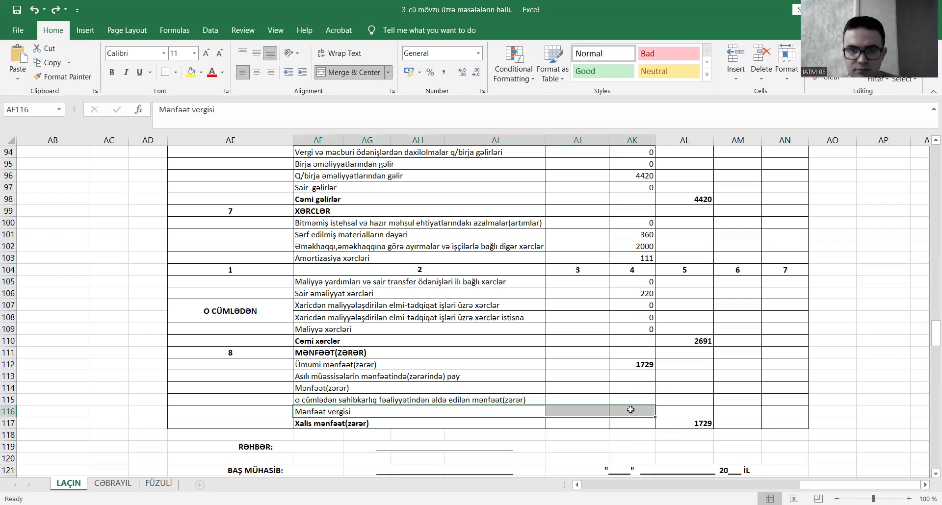
Step: Calculate Mənfəət vergisi in column 4 as 20% of Ümumi mənfəət(zərər) with =AK112*20%
left_click(631, 410)
type("=")
left_click(632, 363)
type("*20%")
key("Return")
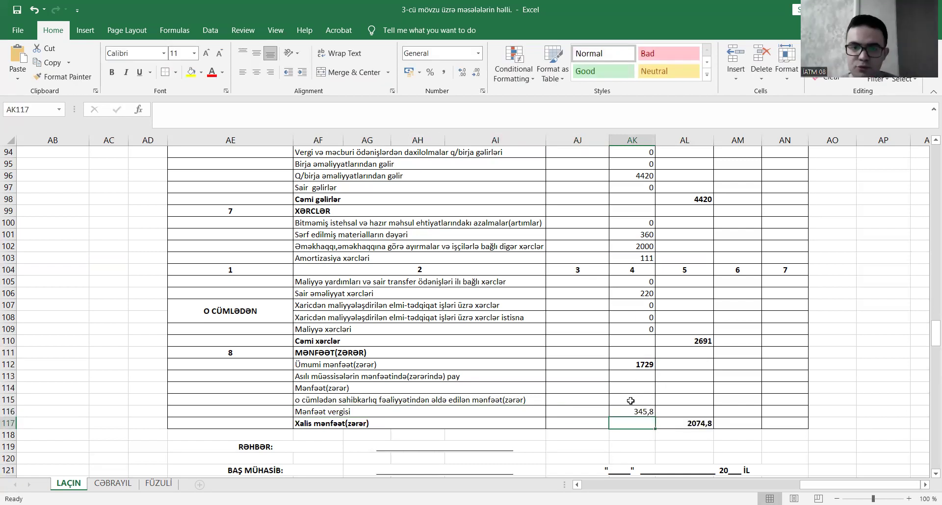
Step: Replace the Xalis mənfəət(zərər) formula with =SUM(AK112-AK116) to subtract the profit tax from the total profit
left_click(686, 421)
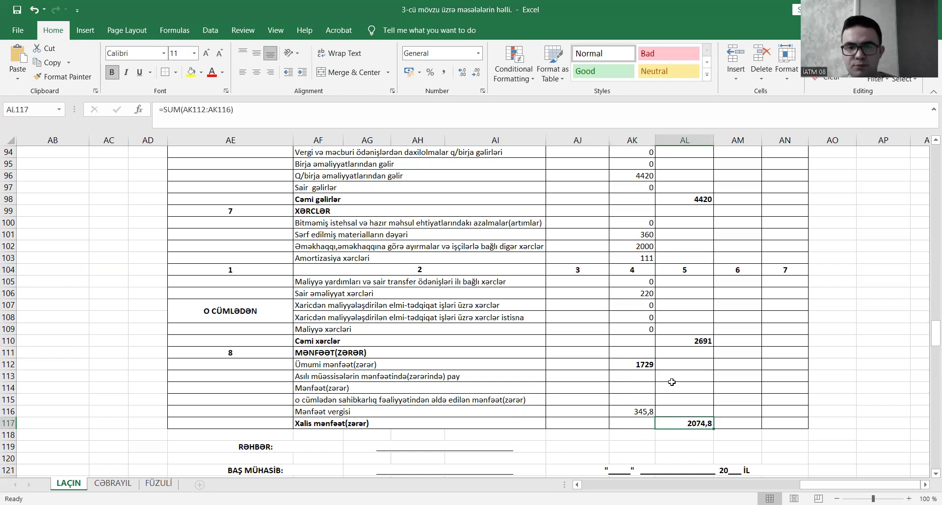
left_click_drag(268, 112, 53, 107)
type("=")
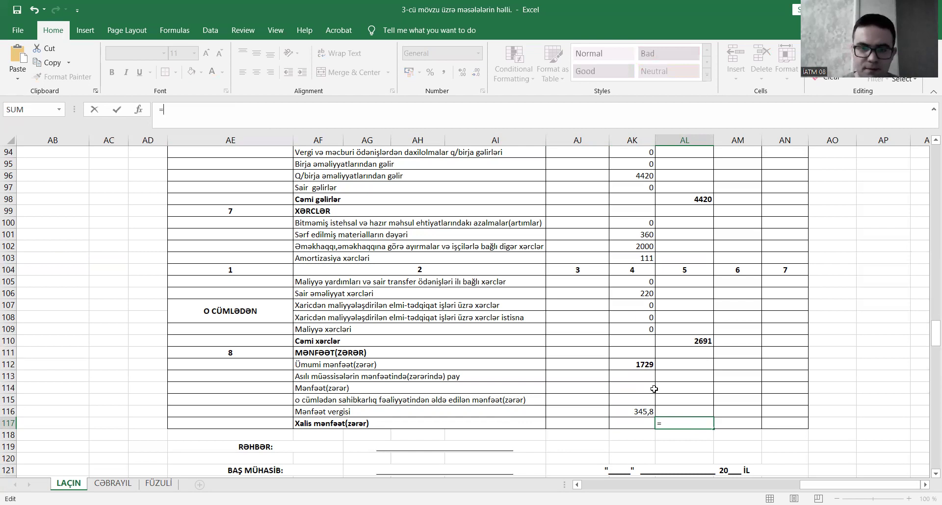
type("SUM")
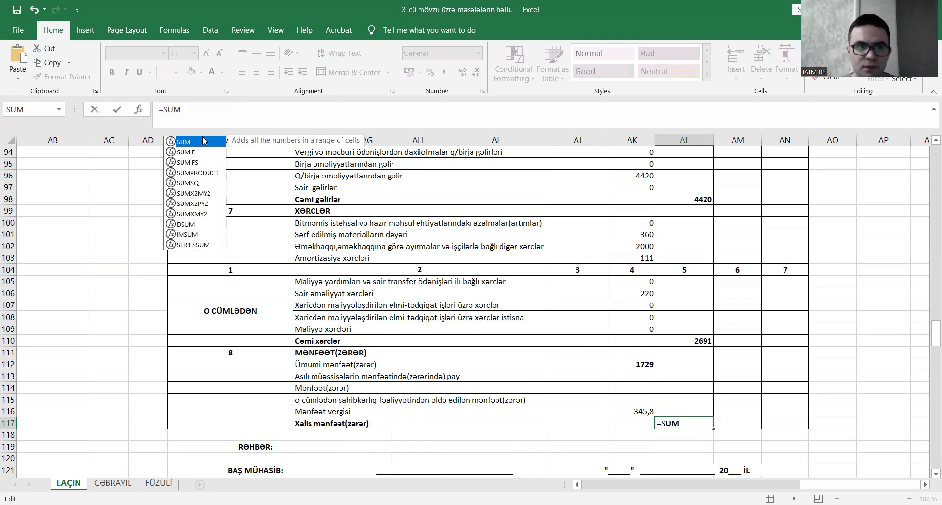
type("(")
left_click(640, 361)
type("-")
left_click(626, 410)
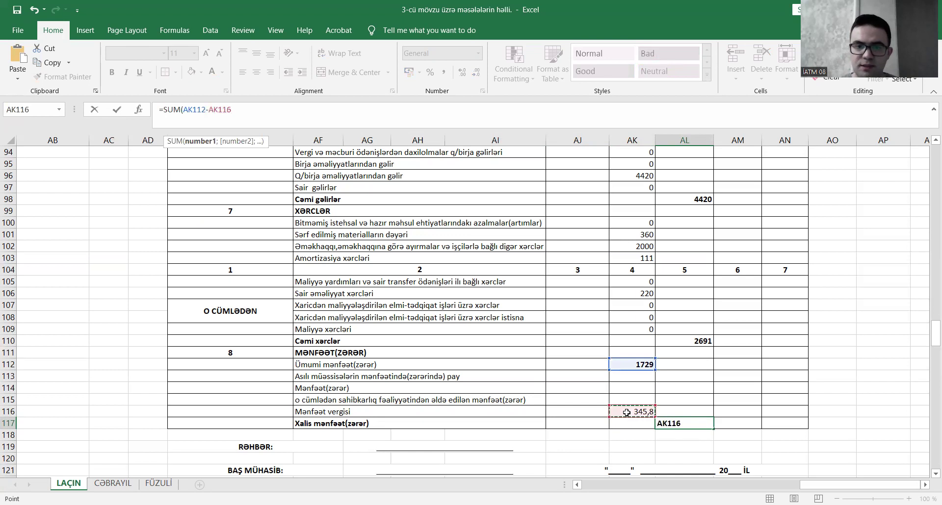
type(")")
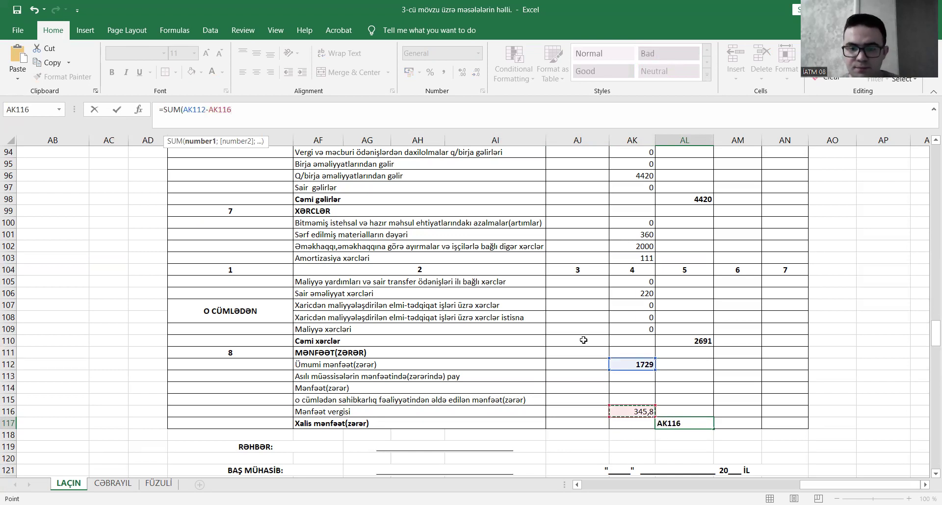
key("Return")
left_click(678, 421)
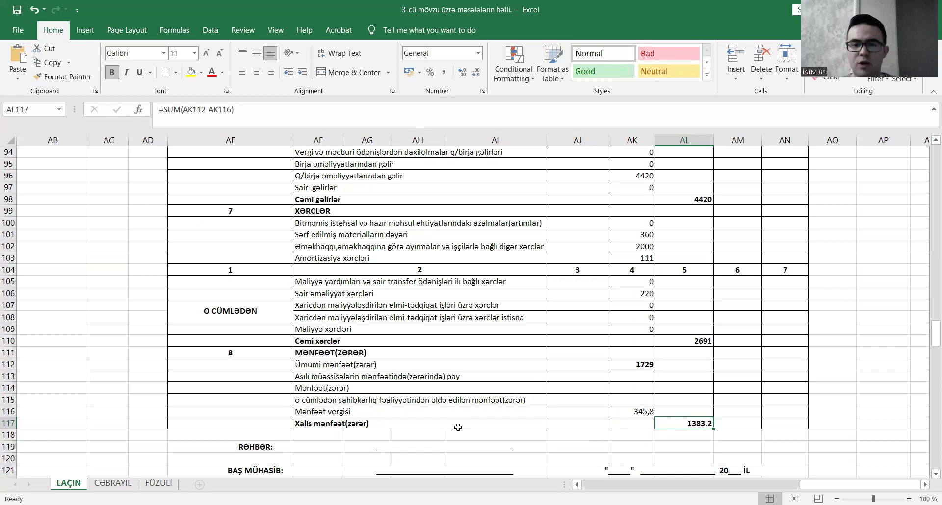
scroll(458, 427, "down", 8)
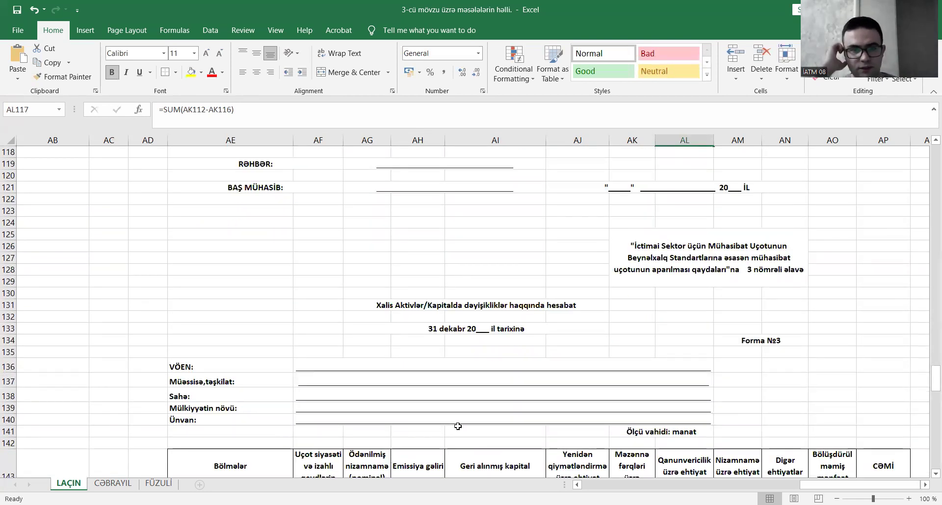
scroll(457, 426, "up", 3)
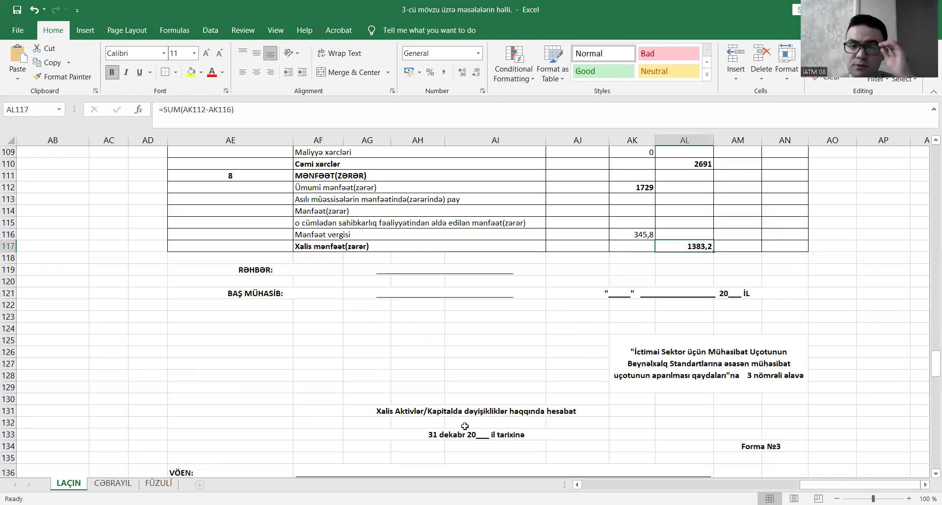
Step: Compare Ümumi mənfəət(zərər) in section 8 of Forma №2 with the Kapital ehtiyatları row of the balance sheet
scroll(571, 264, "up", 3)
left_click_drag(372, 339, 633, 341)
scroll(648, 385, "up", 3)
scroll(647, 386, "down", 1)
left_click(637, 369)
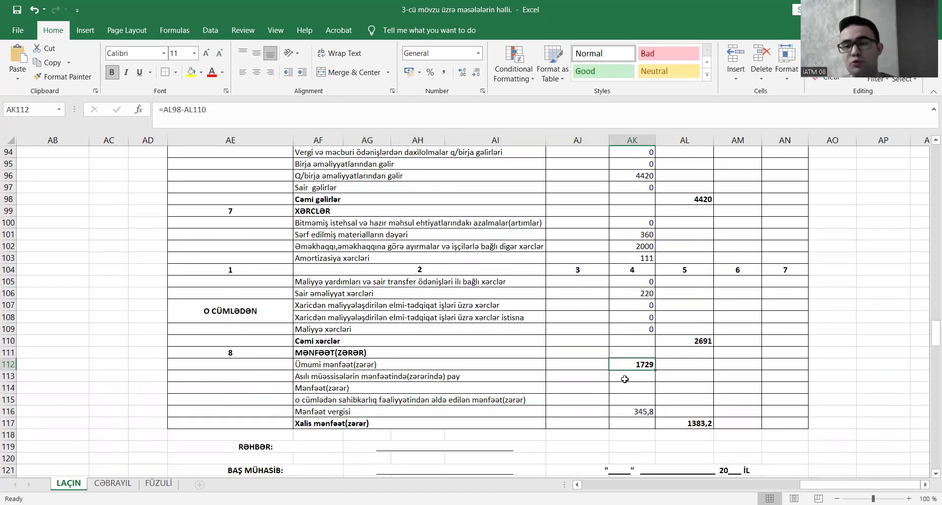
scroll(604, 387, "up", 10)
scroll(604, 391, "up", 9)
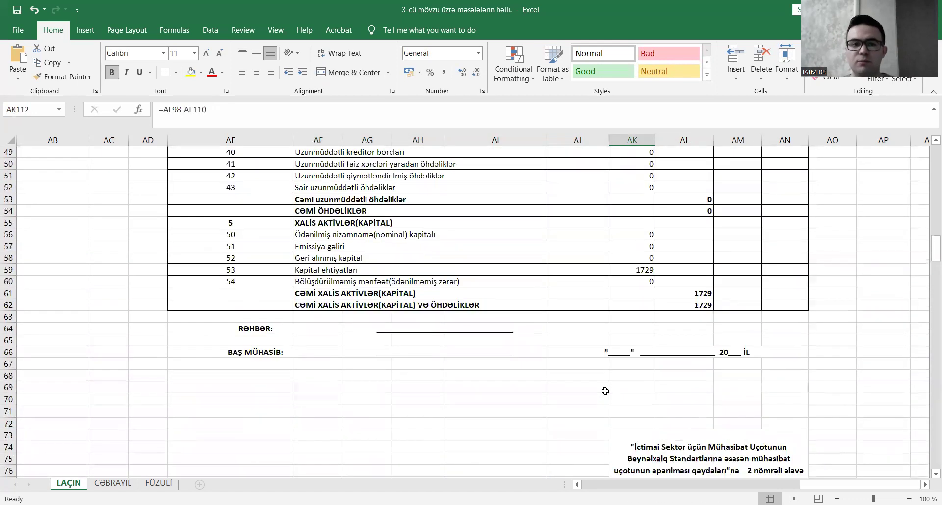
left_click(524, 415)
left_click_drag(523, 415, 633, 413)
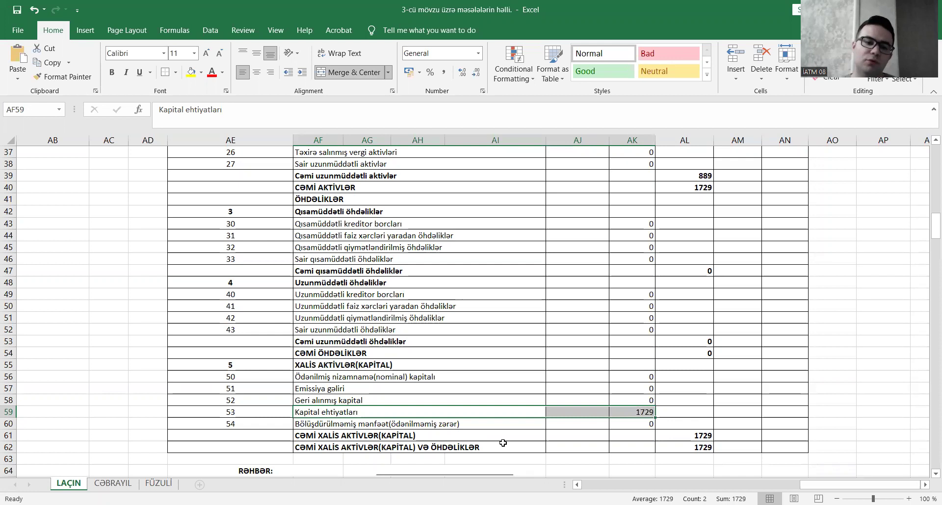
scroll(503, 443, "down", 15)
scroll(654, 436, "down", 5)
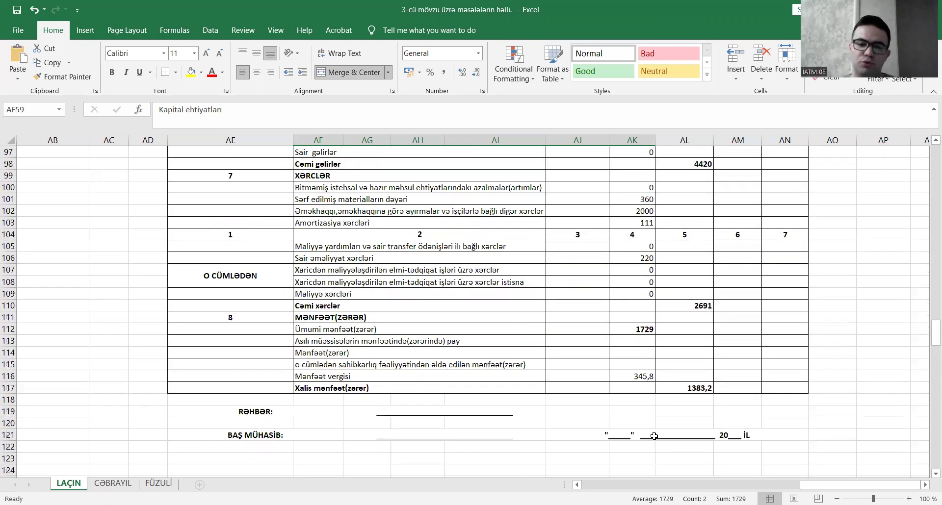
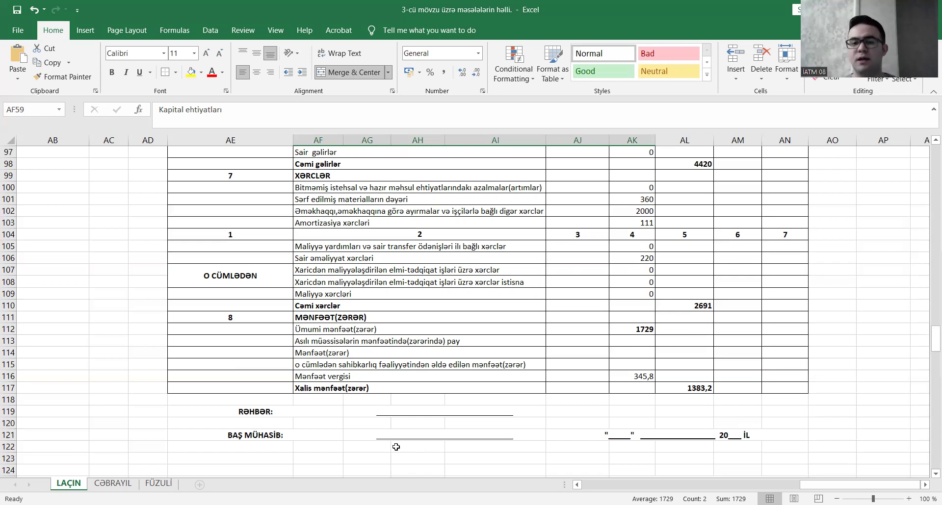
Step: Clear the Mənfəət vergisi amount in column 4 and check the Xalis mənfəət(zərər) cell
left_click(630, 377)
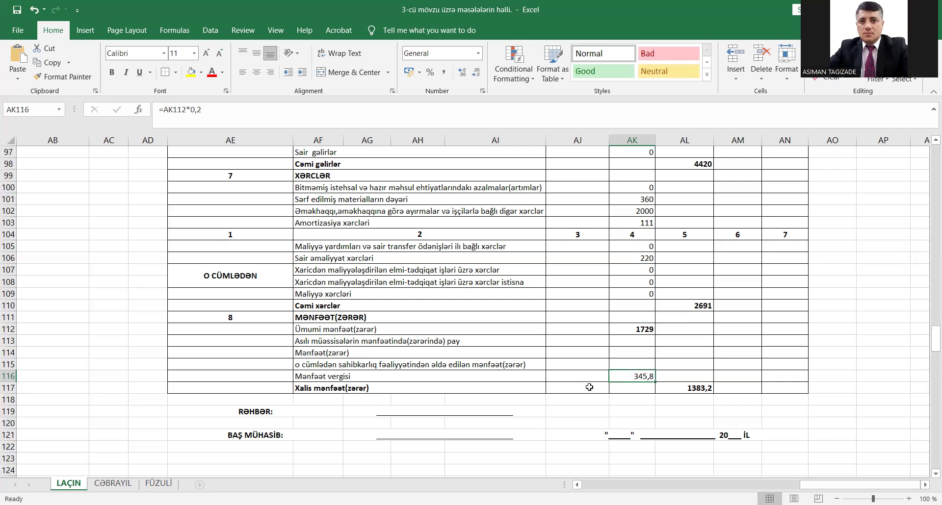
key("Delete")
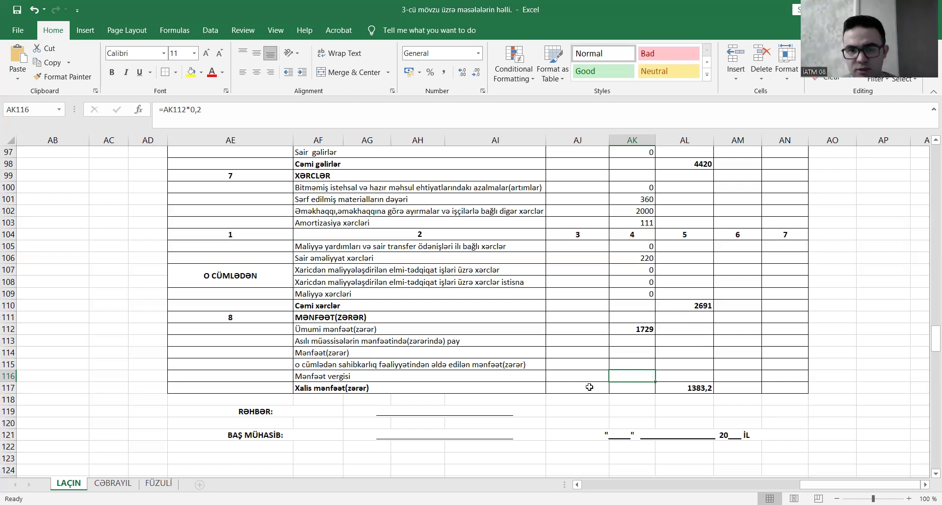
left_click(681, 388)
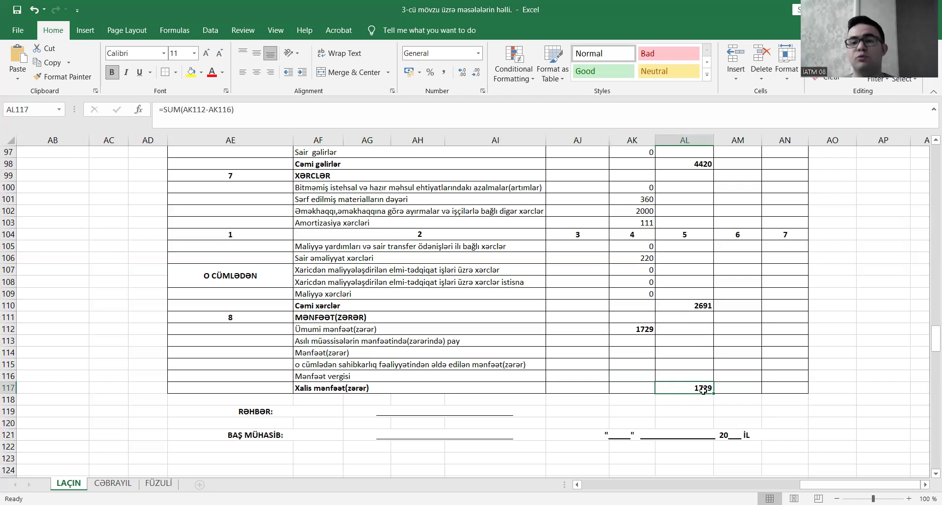
Step: Examine the Kapital ehtiyatları row of the balance sheet and the row structure of the Forma №3 capital changes report
scroll(682, 415, "up", 6)
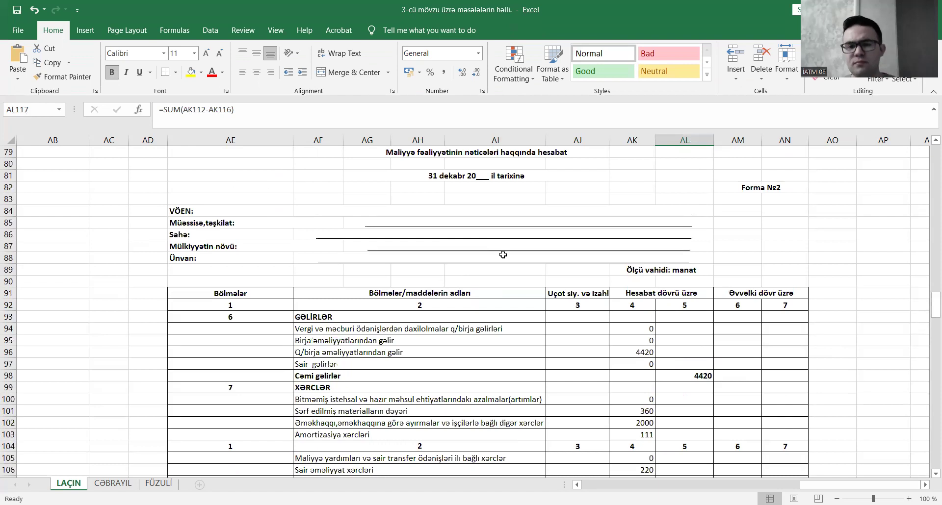
scroll(524, 286, "up", 10)
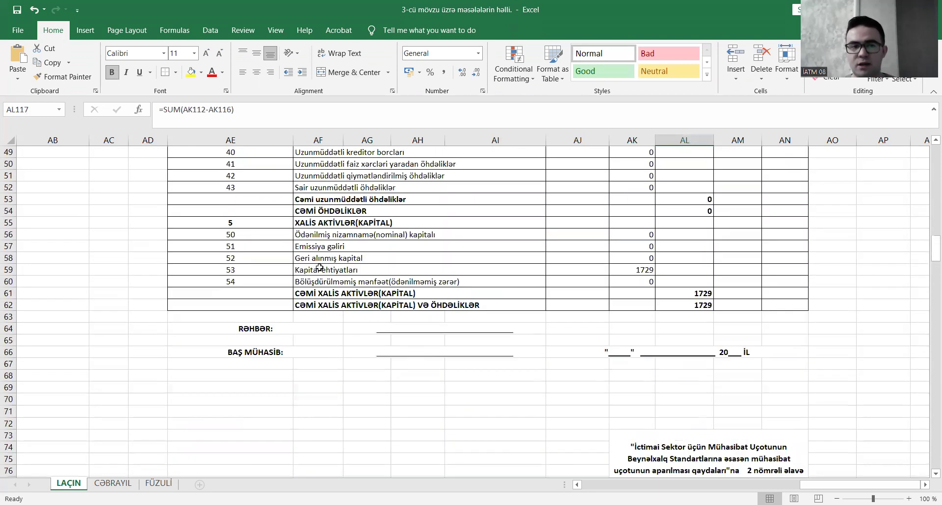
left_click_drag(248, 270, 633, 270)
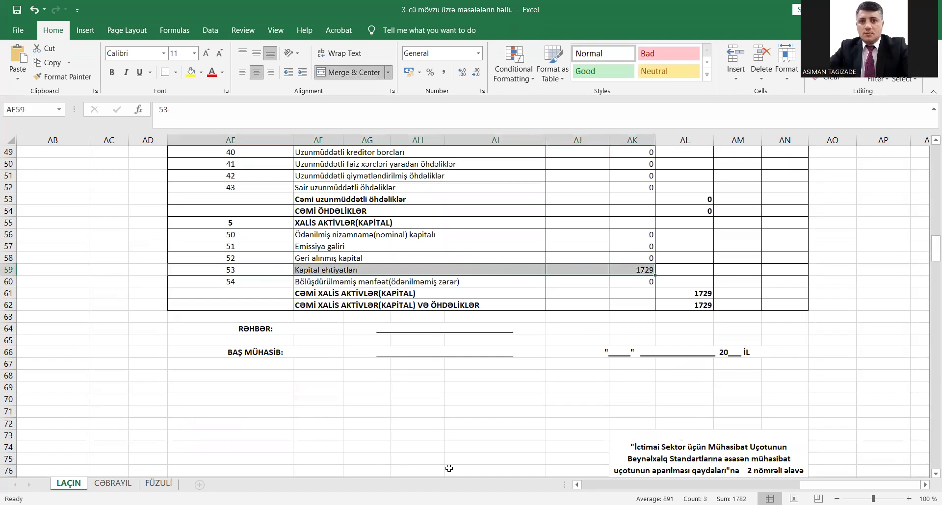
scroll(474, 441, "down", 2)
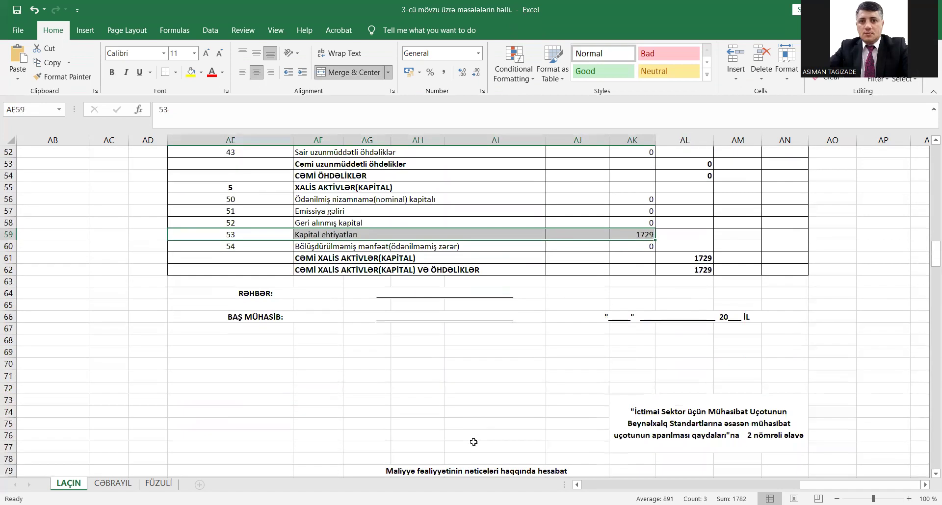
scroll(667, 444, "down", 20)
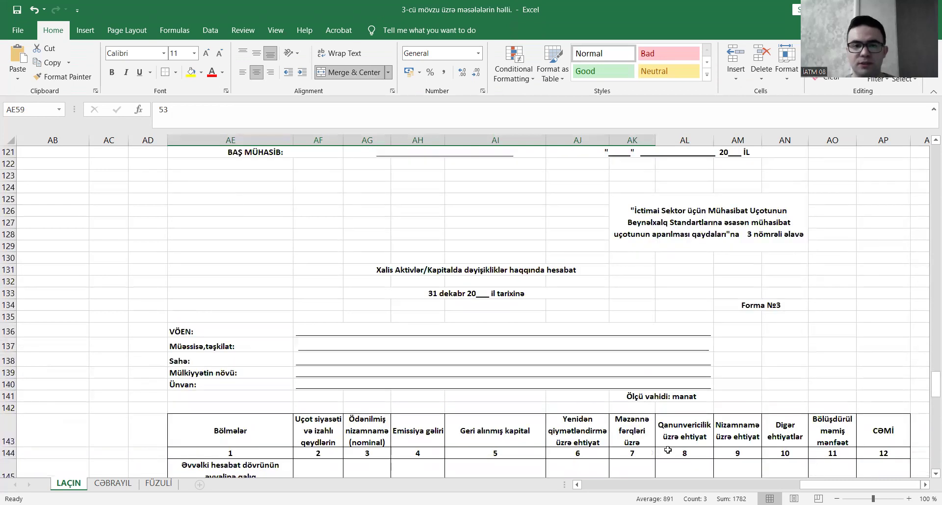
scroll(667, 450, "down", 5)
scroll(647, 443, "down", 1)
scroll(462, 370, "up", 1)
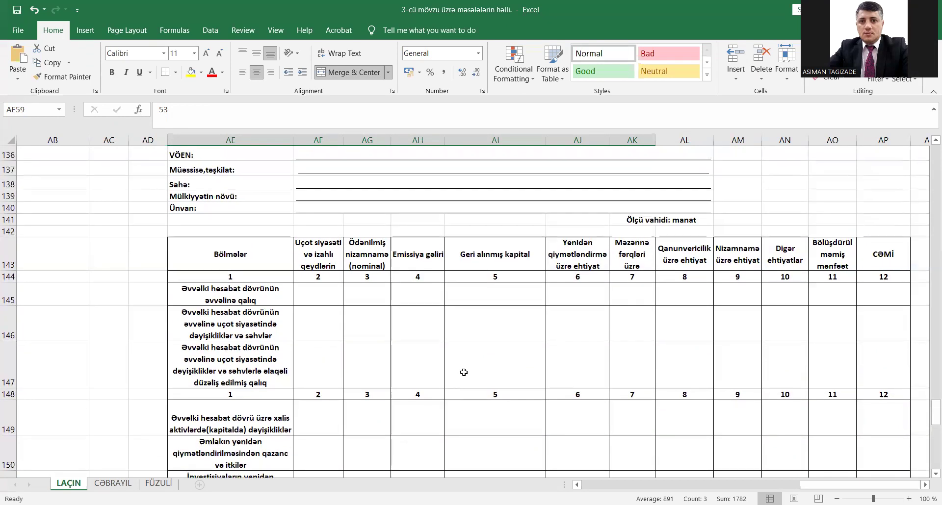
scroll(464, 373, "up", 1)
scroll(464, 372, "up", 2)
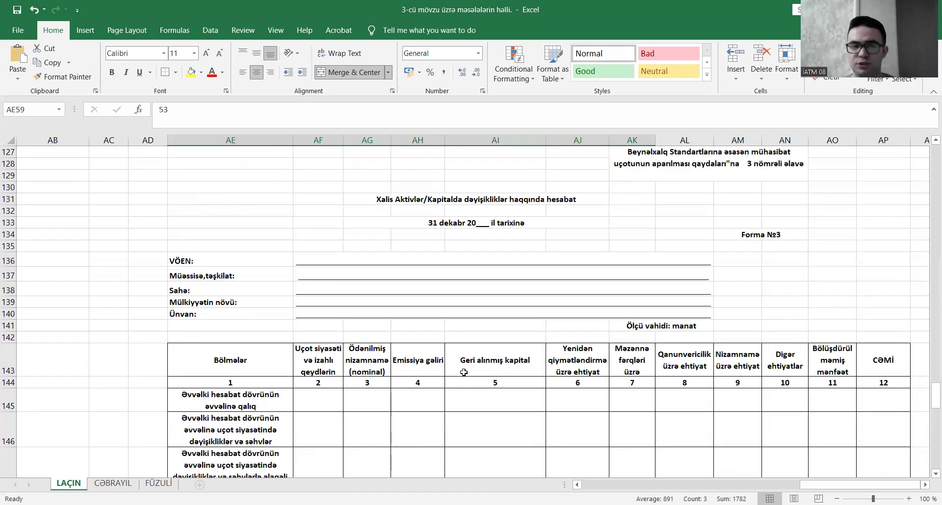
scroll(463, 373, "down", 3)
left_click_drag(234, 295, 629, 419)
scroll(552, 411, "down", 7)
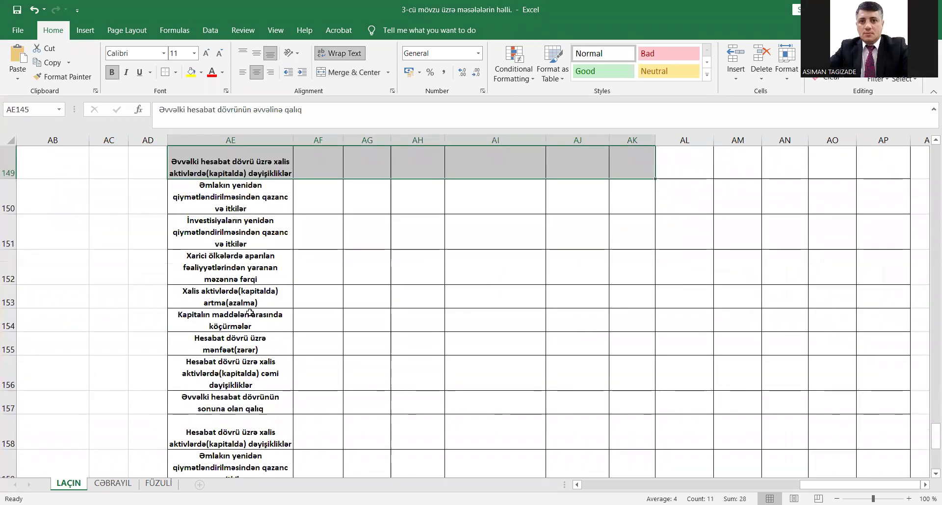
scroll(319, 320, "up", 1)
left_click_drag(248, 362, 878, 431)
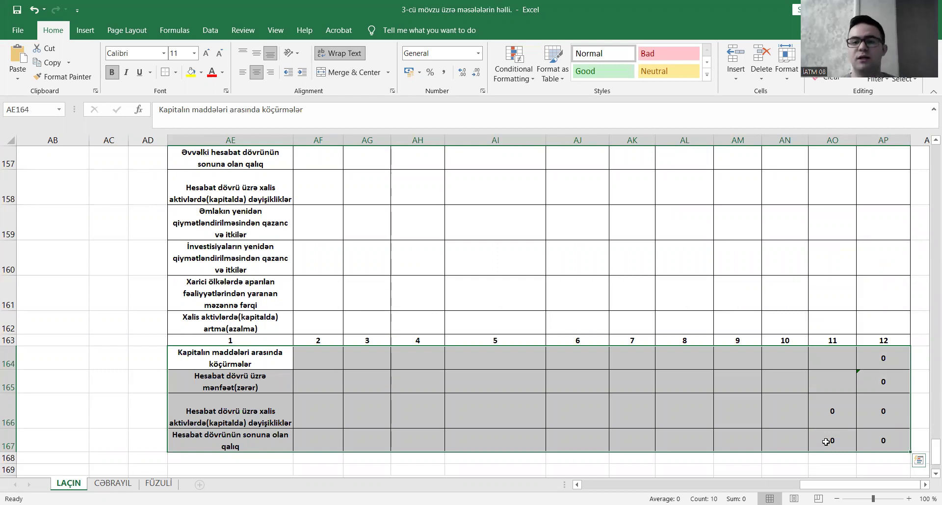
scroll(831, 439, "up", 5)
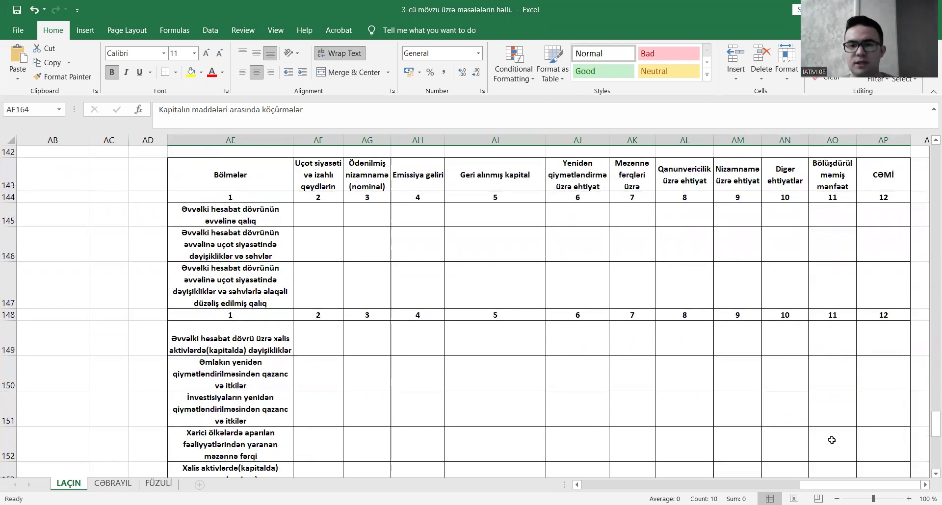
Step: Try to freeze the panes at the Forma №3 heading rows 143 and 144, and test the scrolling
left_click_drag(212, 167, 899, 196)
left_click(275, 30)
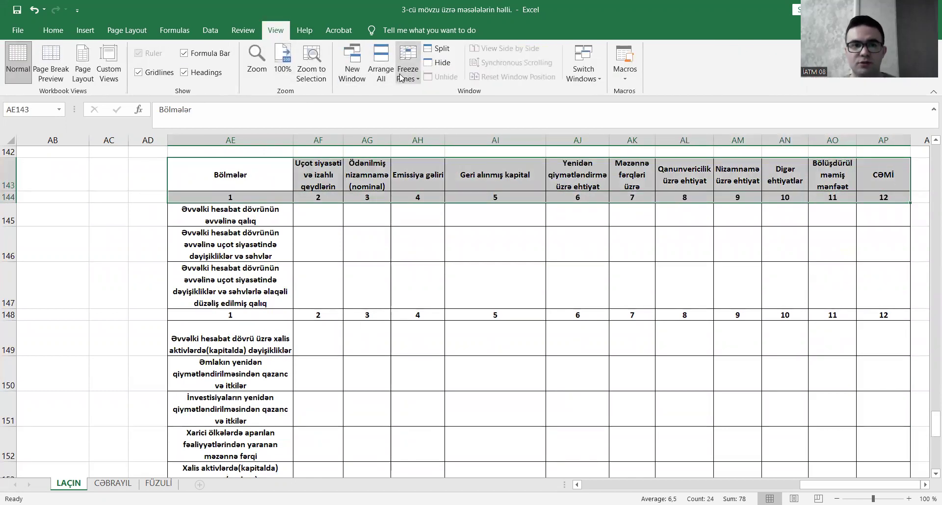
scroll(580, 229, "down", 2)
scroll(580, 231, "up", 2)
scroll(581, 231, "down", 1)
scroll(581, 232, "up", 1)
Step: Undo the clearing of the Mənfəət vergisi amount in Forma №2
key("ctrl+z")
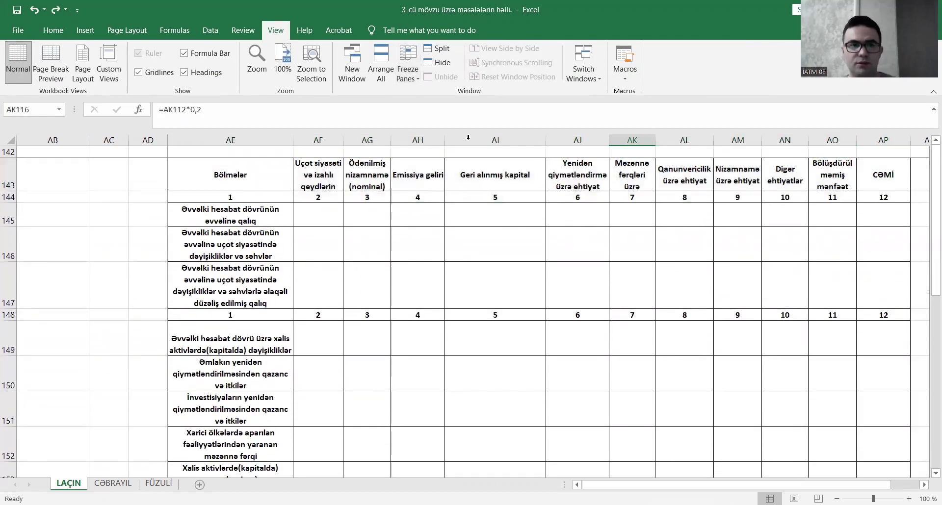
scroll(437, 182, "down", 3)
scroll(452, 195, "up", 3)
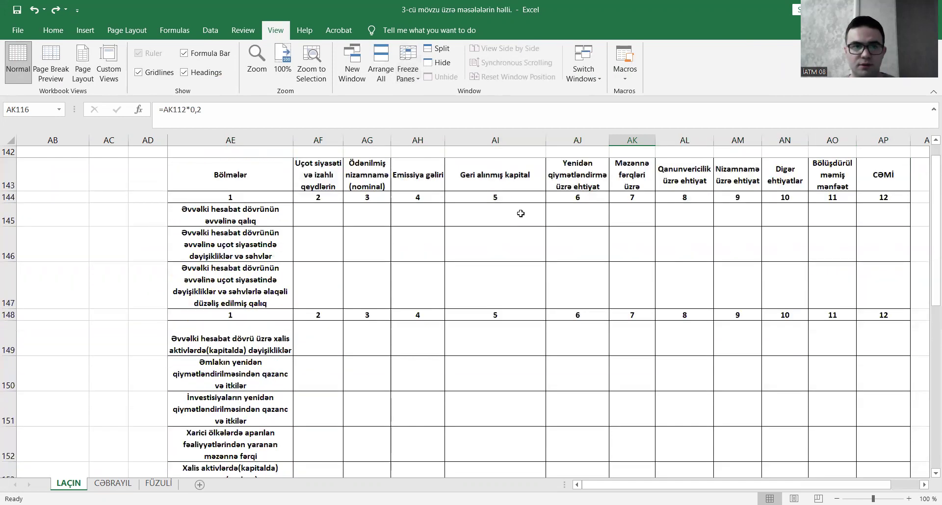
Step: Reset the frozen panes and freeze them above row 144 so the Forma №3 column headings stay in view
left_click_drag(250, 168, 872, 197)
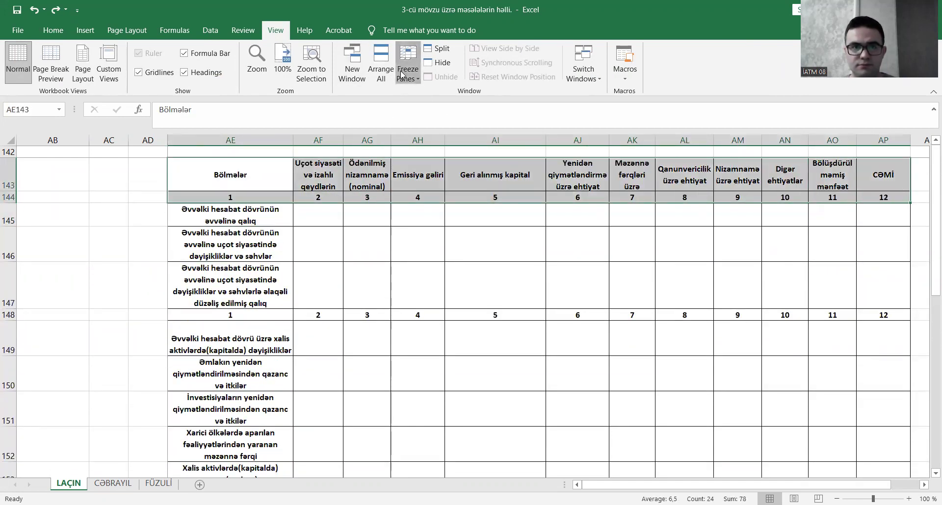
scroll(464, 205, "up", 3)
scroll(481, 230, "down", 2)
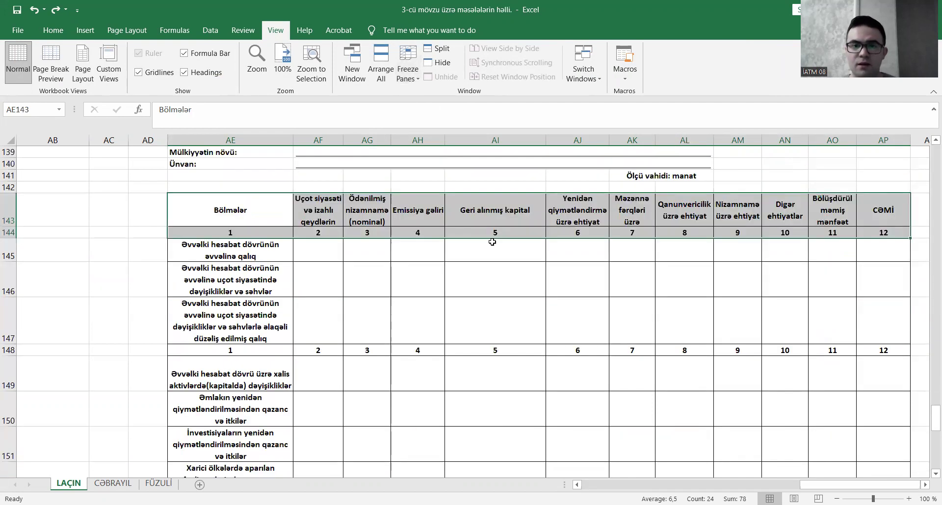
scroll(430, 316, "up", 4)
scroll(430, 319, "down", 3)
scroll(430, 319, "down", 1)
left_click_drag(231, 211, 871, 228)
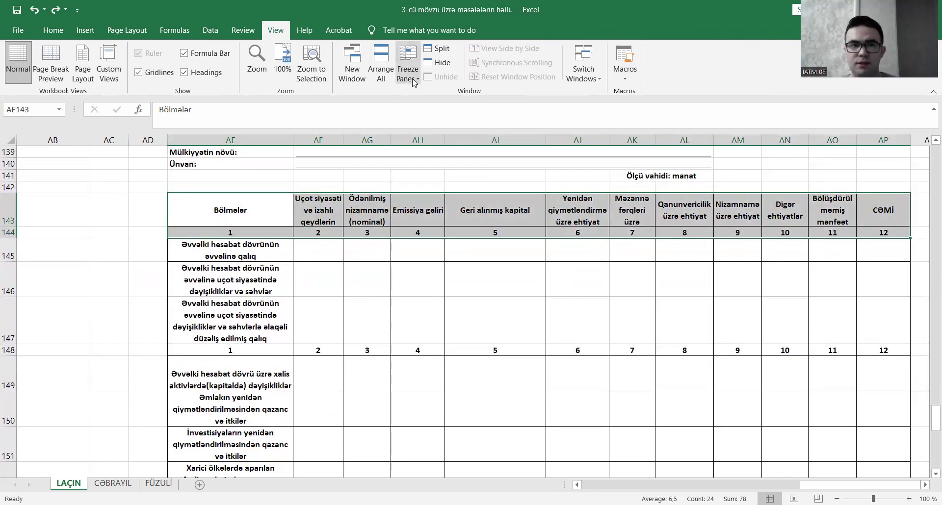
left_click(442, 94)
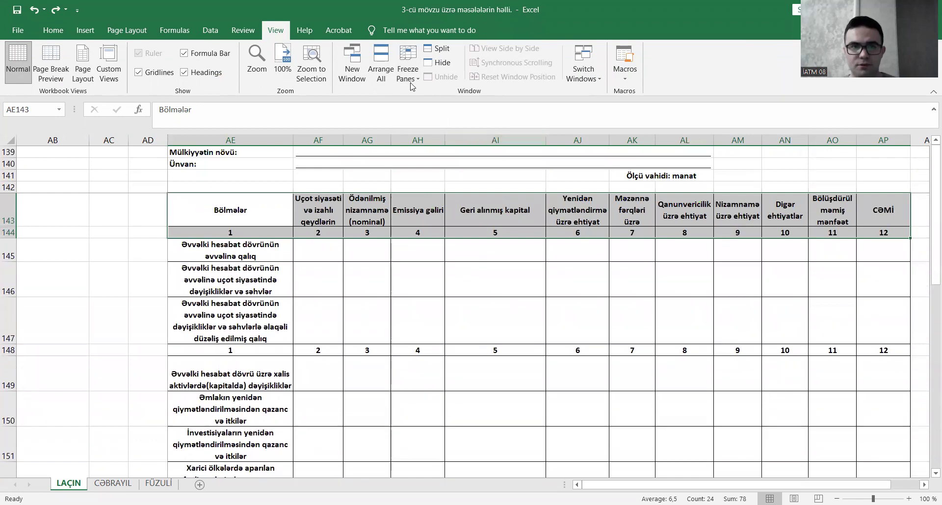
left_click_drag(251, 231, 890, 235)
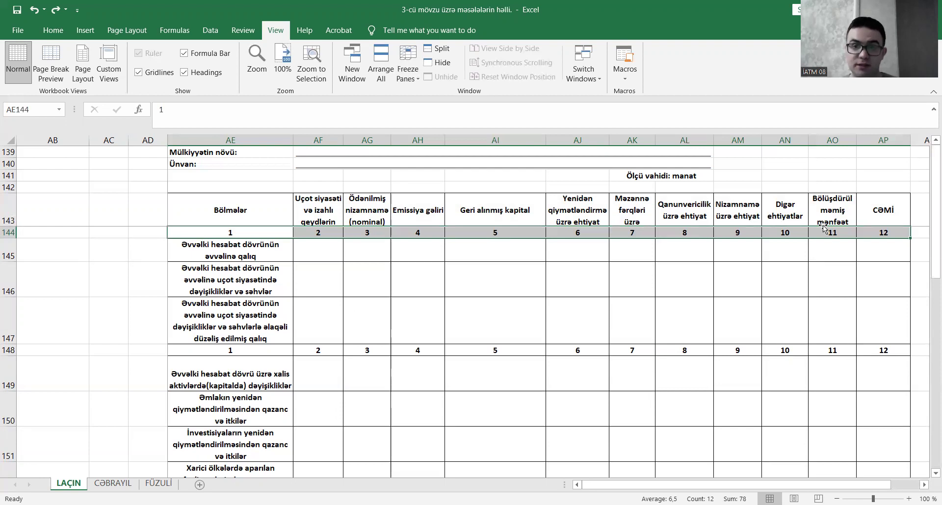
scroll(822, 225, "down", 6)
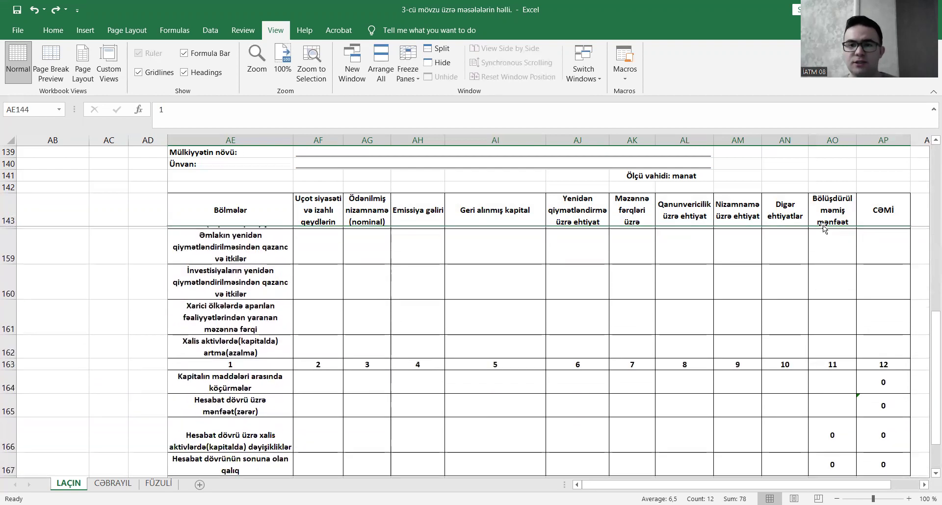
Step: In the Kapitalın maddələri arasında köçürmələr row, enter 1729 under Digər ehtiyatlar and -1729 under Bölüşdürülməmiş mənfəət
left_click_drag(788, 201, 829, 211)
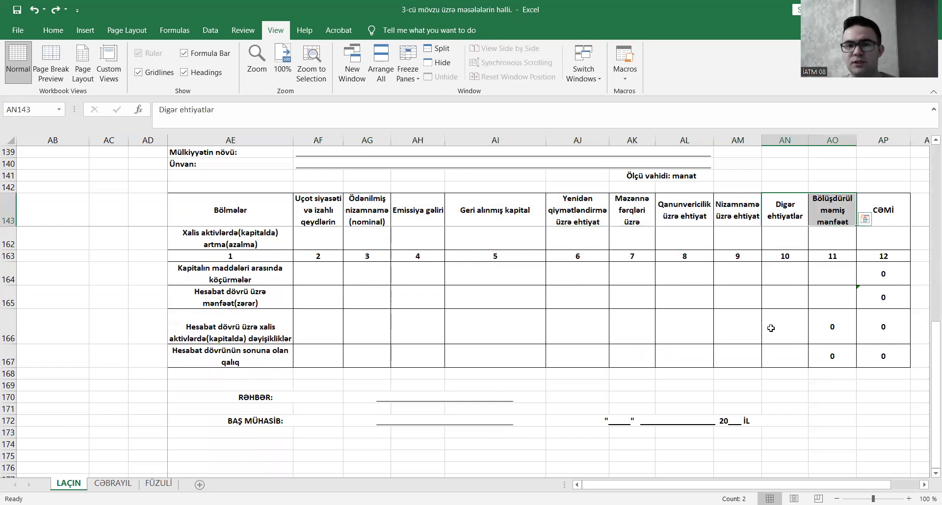
left_click(828, 272)
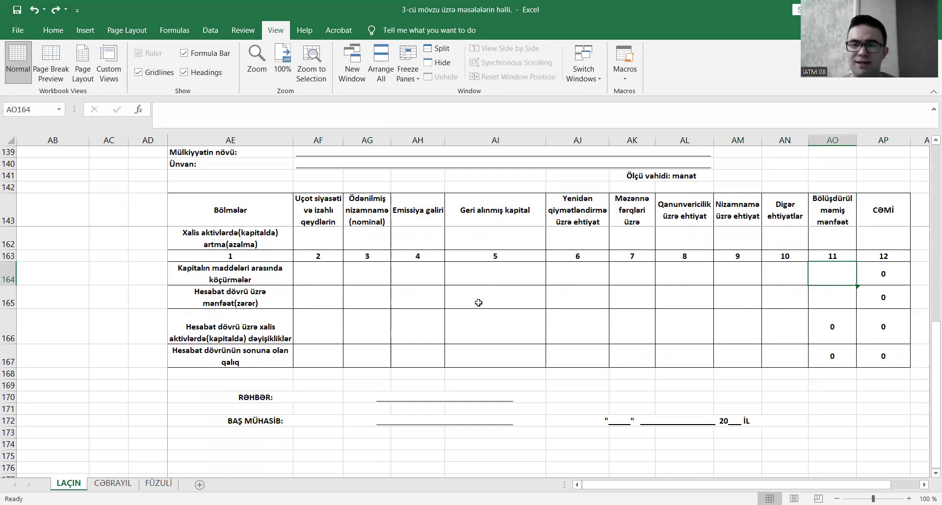
key("Left")
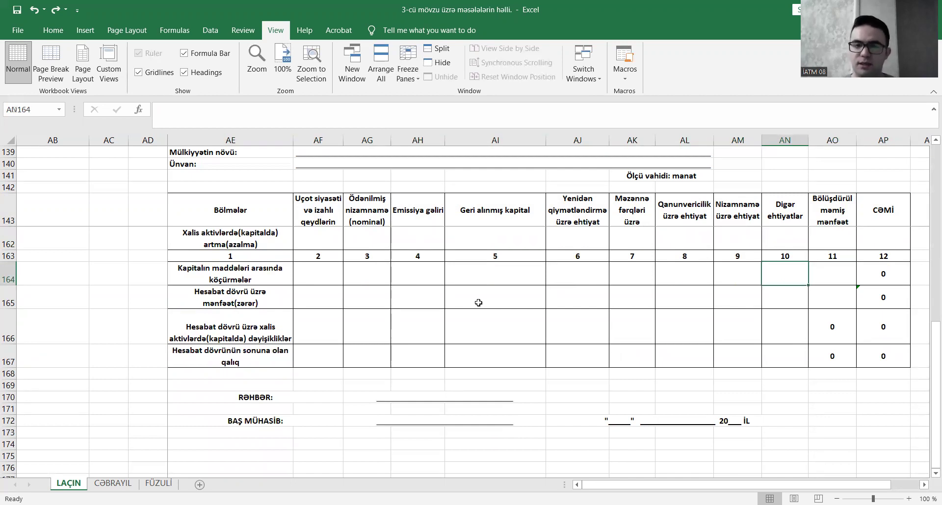
type("172")
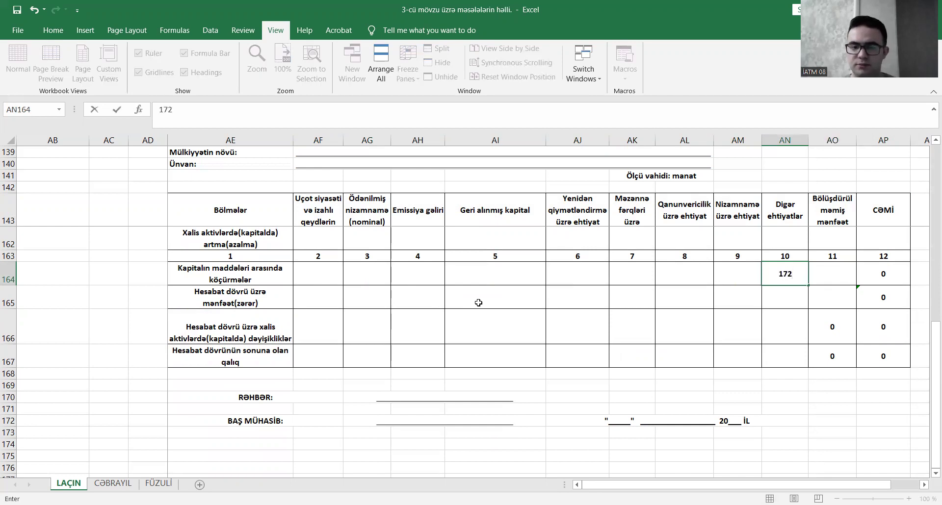
type("9")
key("Tab")
type("-")
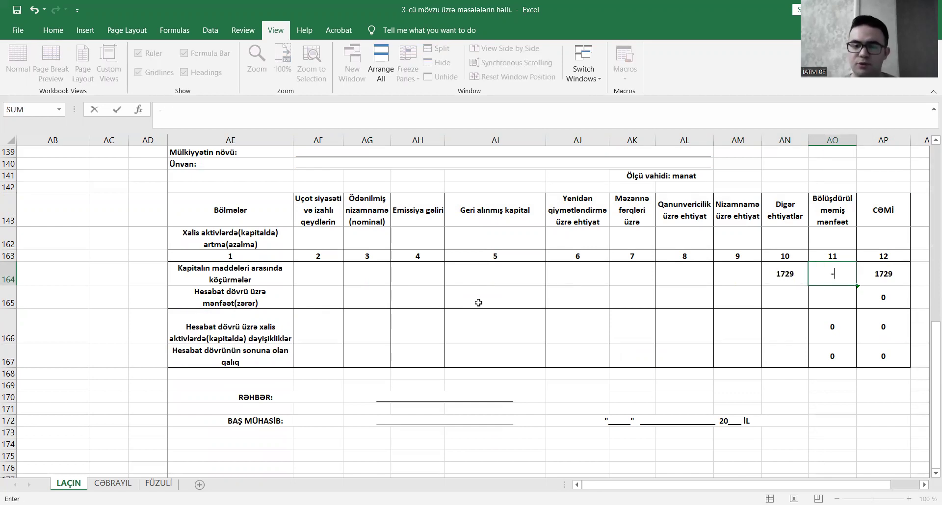
type("1729")
key("Return")
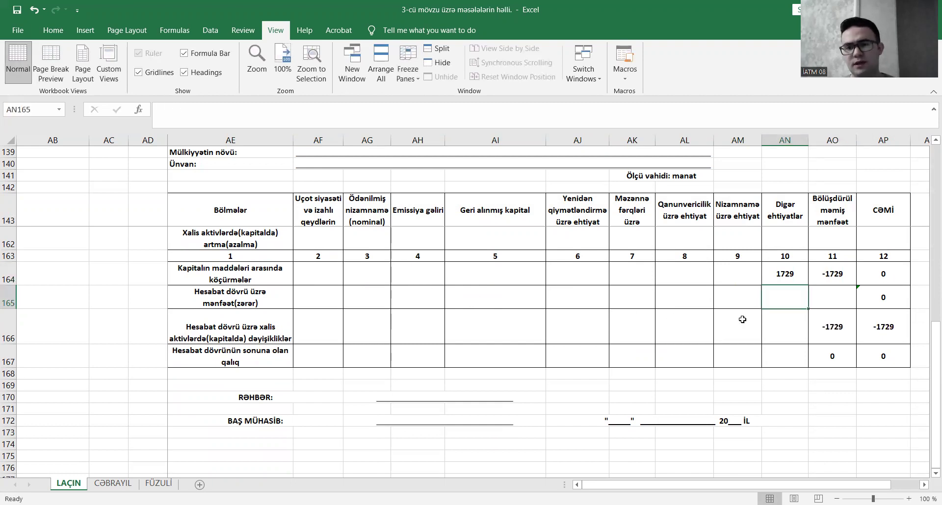
Step: Enter 1729 under Bölüşdürülməmiş mənfəət in the Hesabat dövrü üzrə mənfəət(zərər) row
left_click(830, 301)
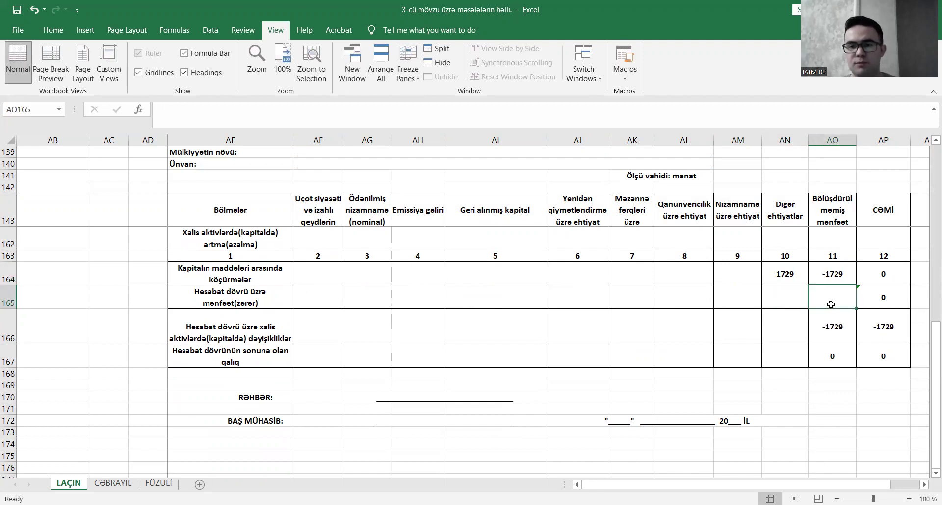
type("1729")
key("Return")
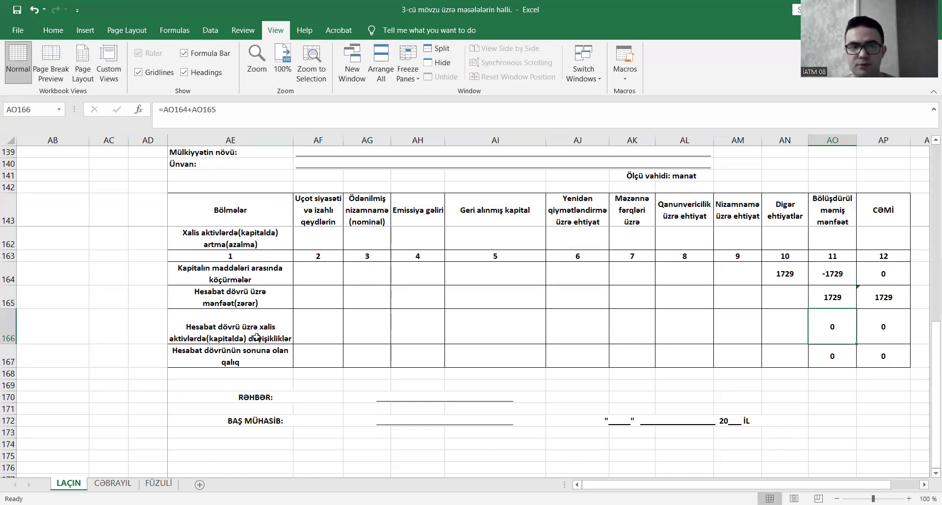
Step: Enter 1729 under Digər ehtiyatlar in the Hesabat dövrü üzrə xalis aktivlərdə(kapitalda) dəyişikliklər row
left_click(789, 330)
type("1729")
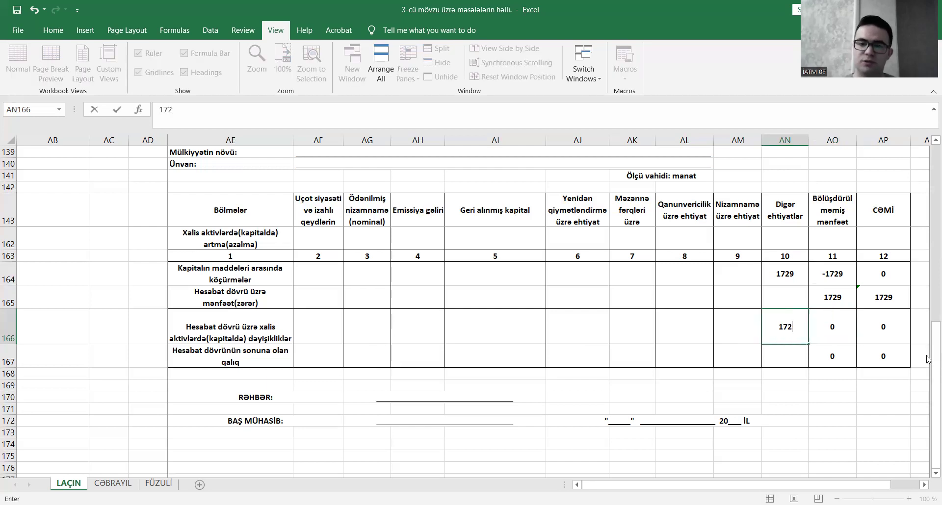
key("Return")
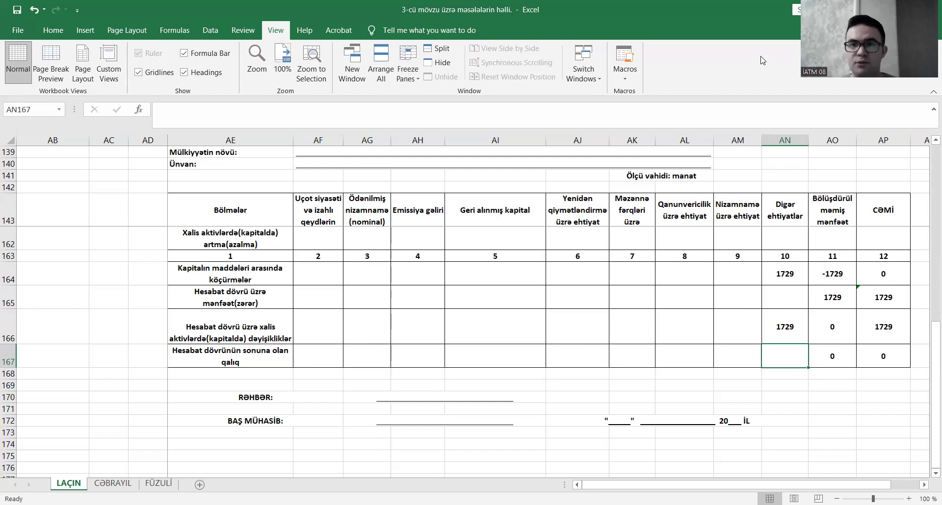
Step: Fill Digər ehtiyatlar in the Hesabat dövrünün sonuna olan qalıq row with a SUM of the two cells above it
left_click(37, 28)
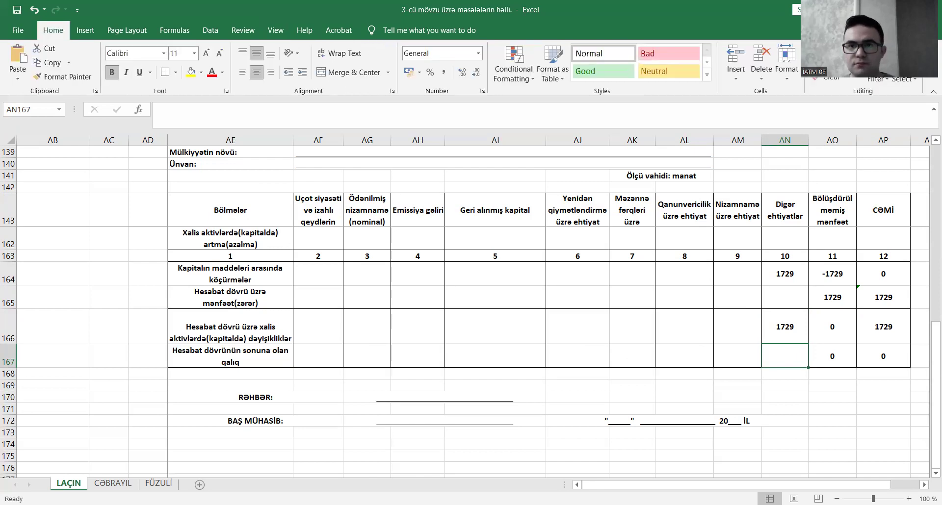
key("alt+equal")
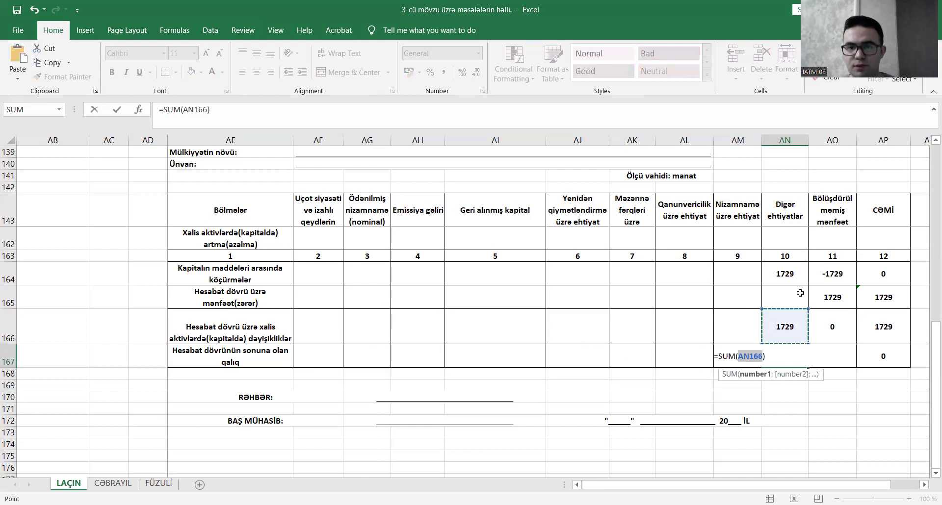
left_click(796, 298)
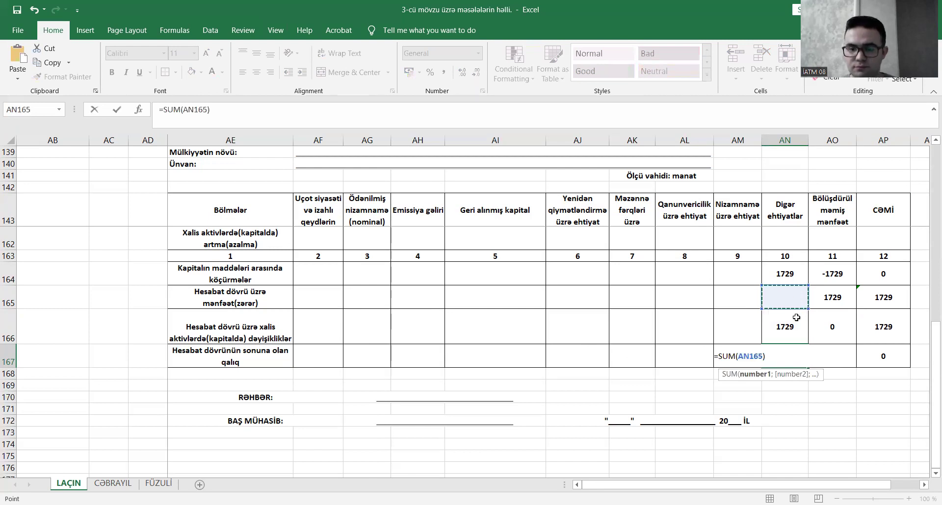
key("Return")
left_click(882, 400)
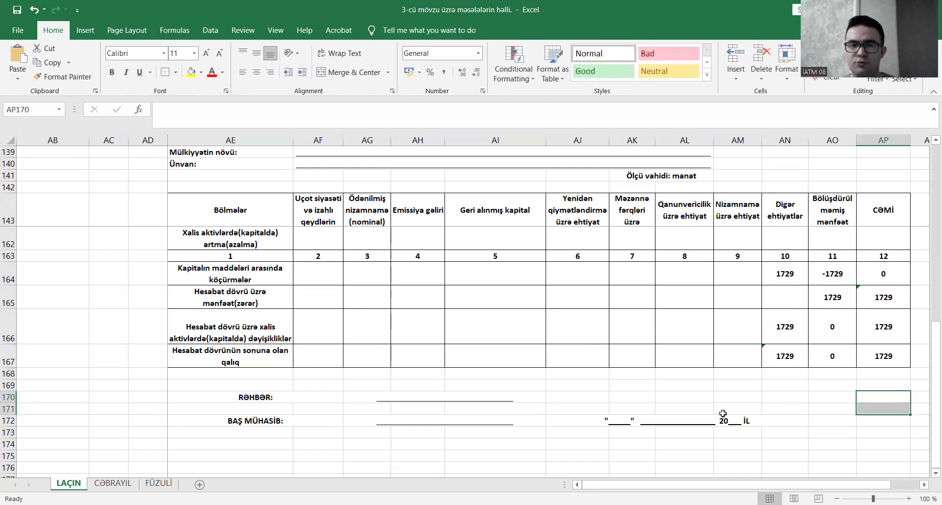
Step: Increase the height of heading row 143 in Forma №3 so the wrapped column titles fit completely
scroll(562, 388, "up", 6)
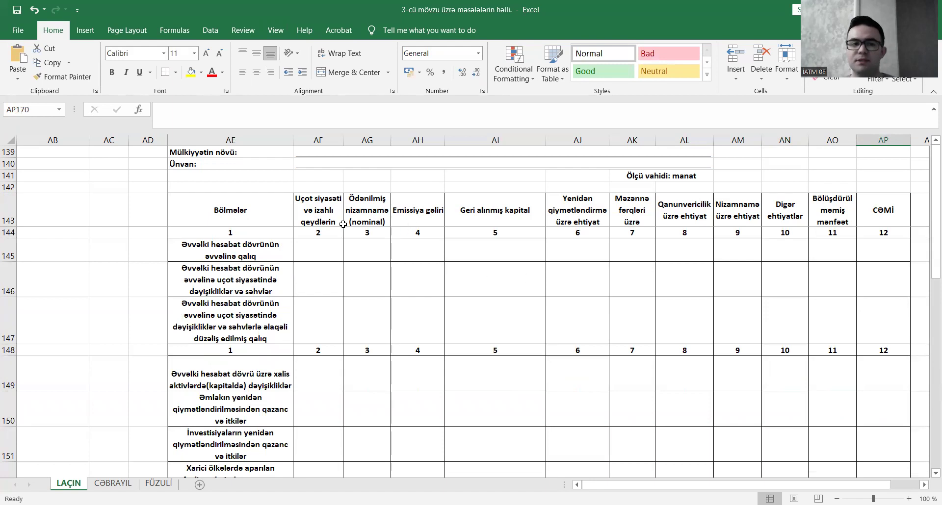
left_click_drag(307, 208, 851, 210)
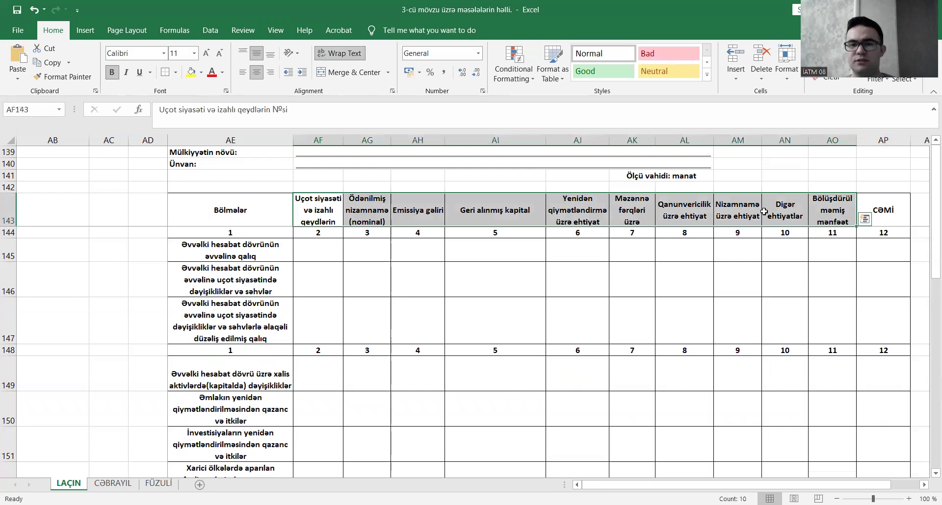
left_click(690, 212)
left_click(627, 215)
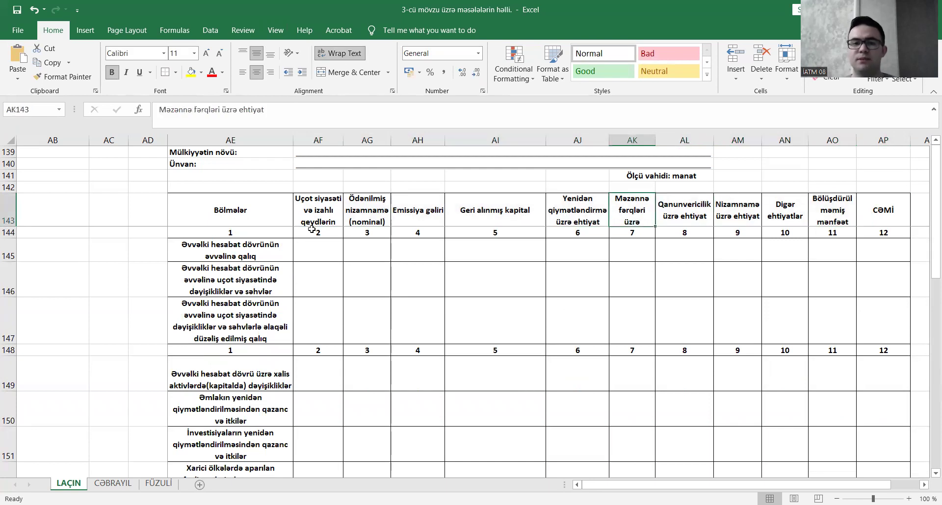
left_click_drag(10, 234, 6, 242)
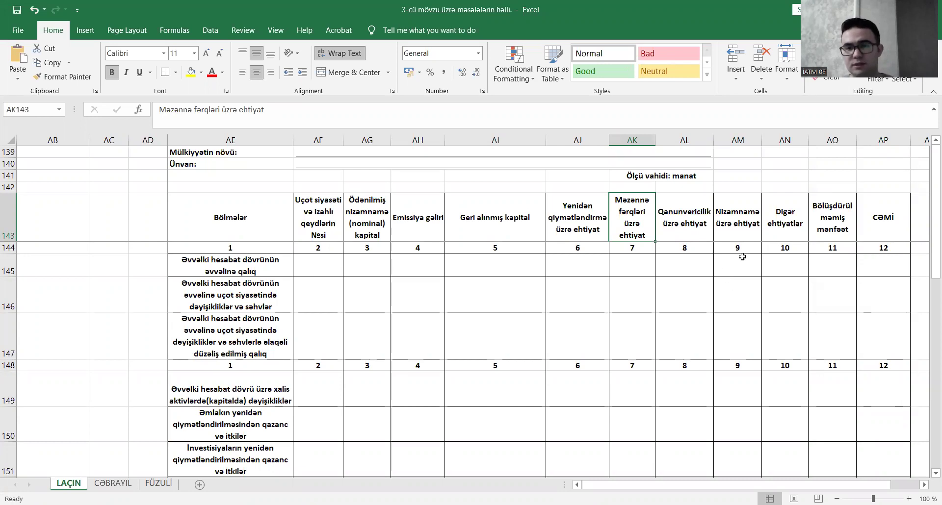
Step: Review the reserve and Bölüşdürülməmiş mənfəət column headings and the full list of Bölmələr row labels in Forma №3
left_click(786, 226)
left_click_drag(786, 226, 814, 227)
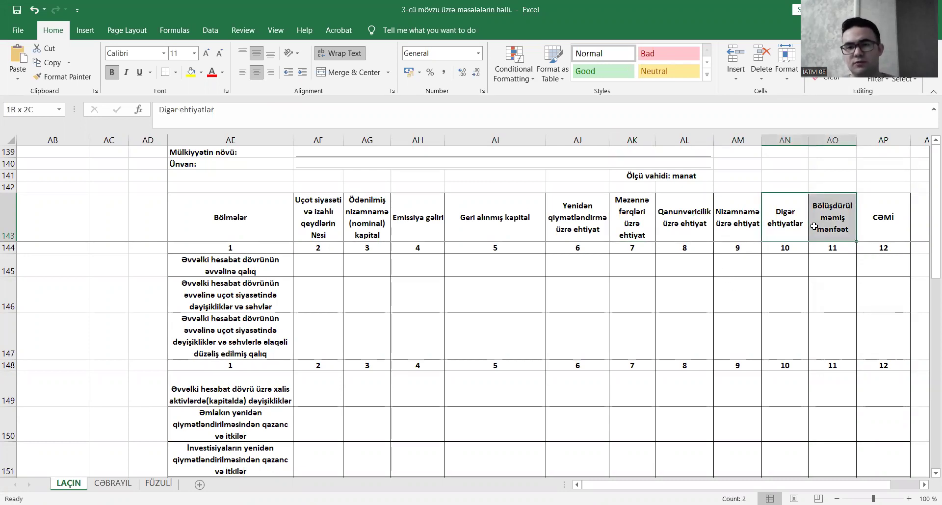
left_click_drag(723, 221, 823, 220)
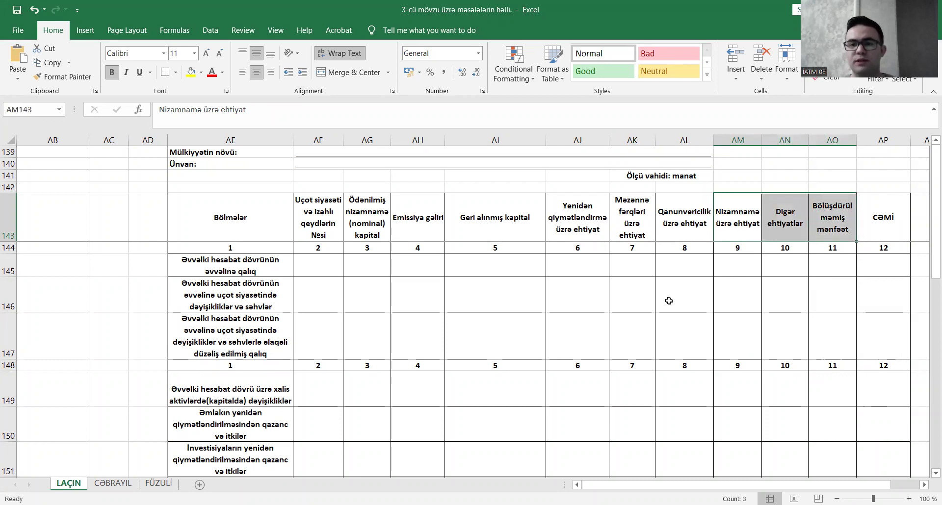
scroll(669, 298, "down", 2)
scroll(669, 299, "up", 2)
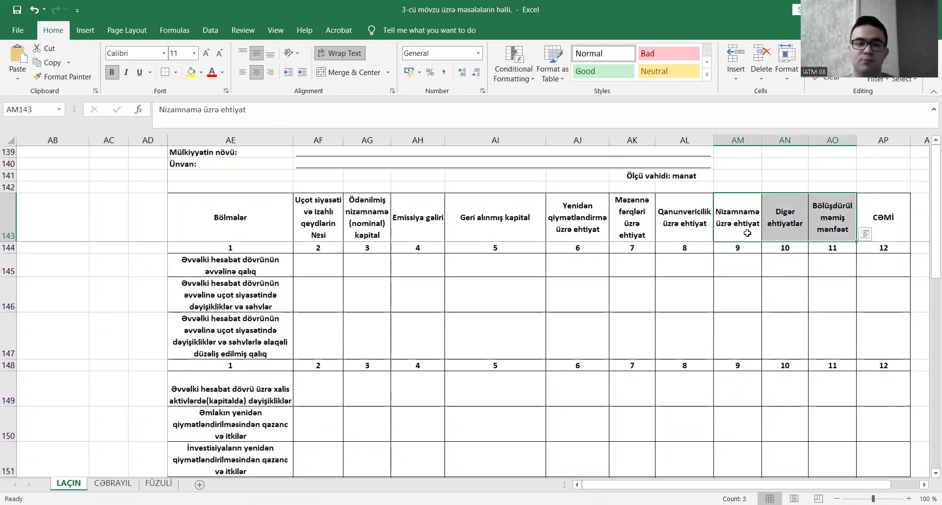
left_click(246, 271)
left_click_drag(246, 272, 252, 471)
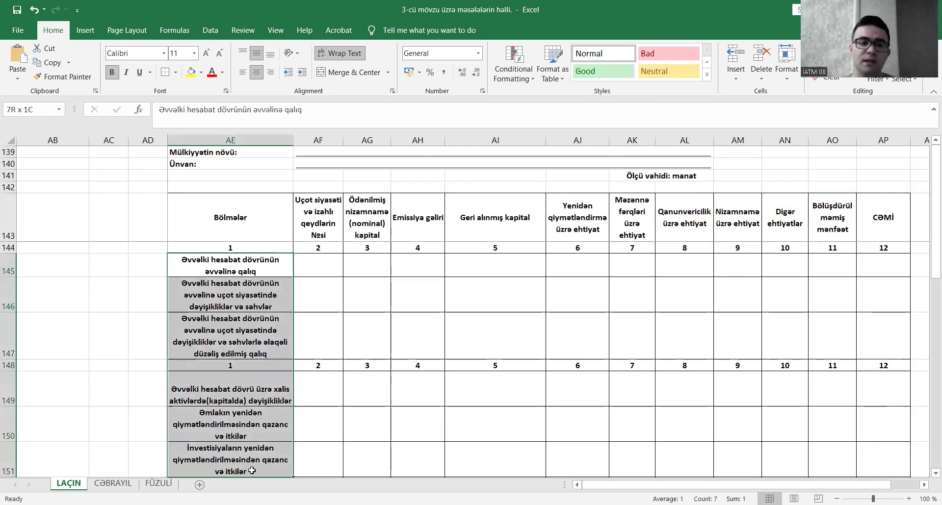
left_click_drag(252, 471, 252, 480)
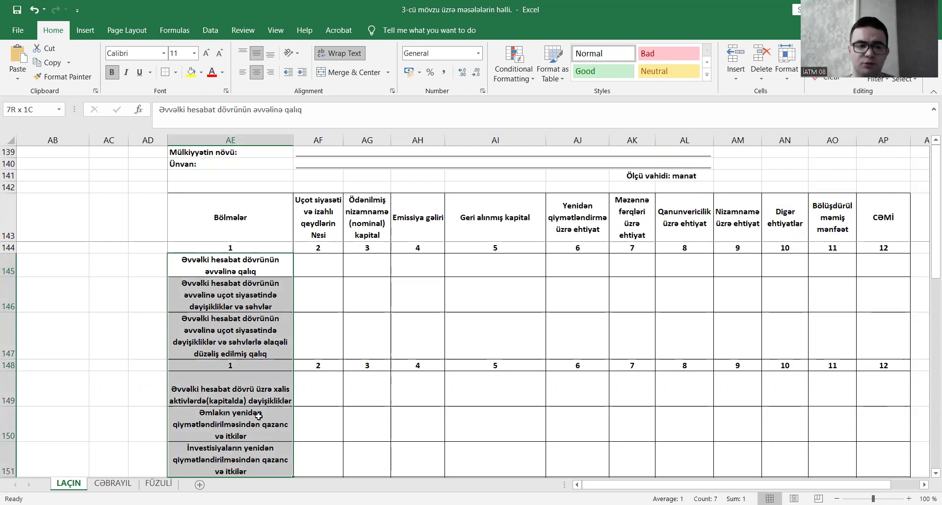
key("ctrl+shift+Down")
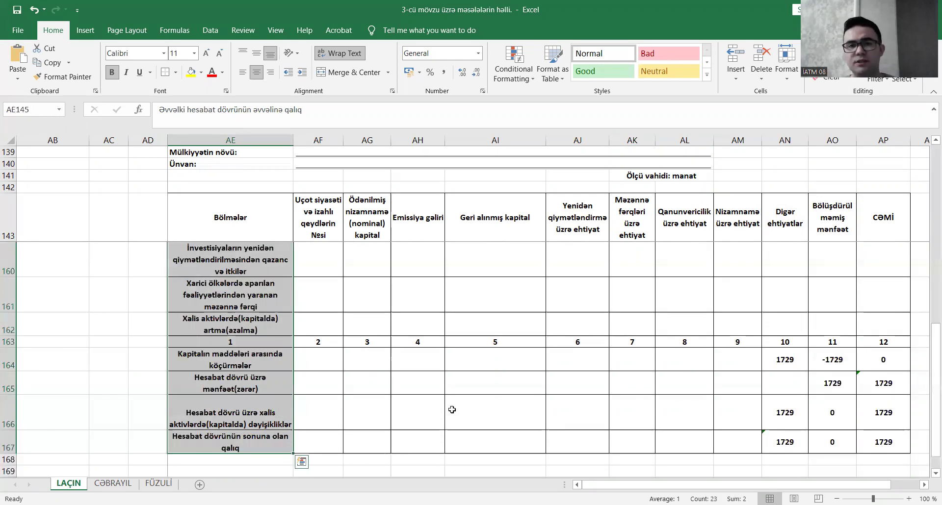
scroll(486, 405, "up", 5)
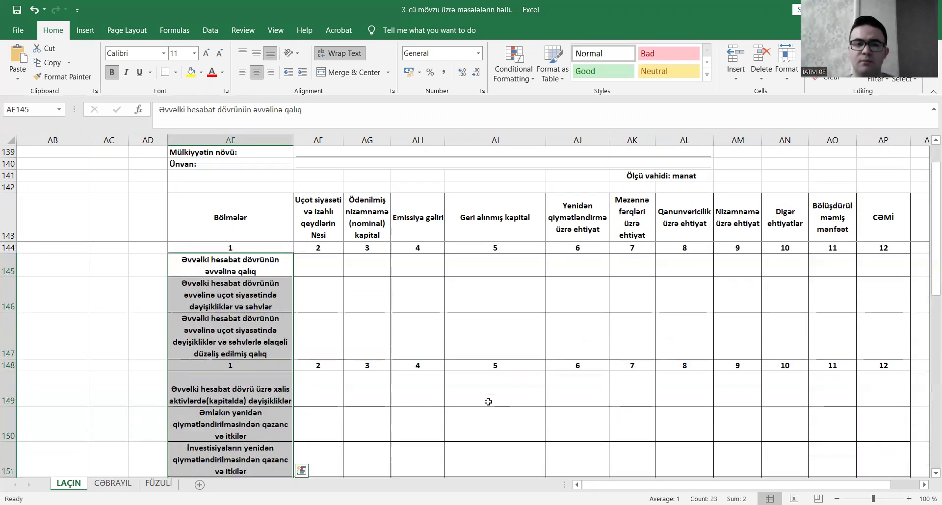
scroll(554, 375, "down", 4)
scroll(581, 385, "up", 3)
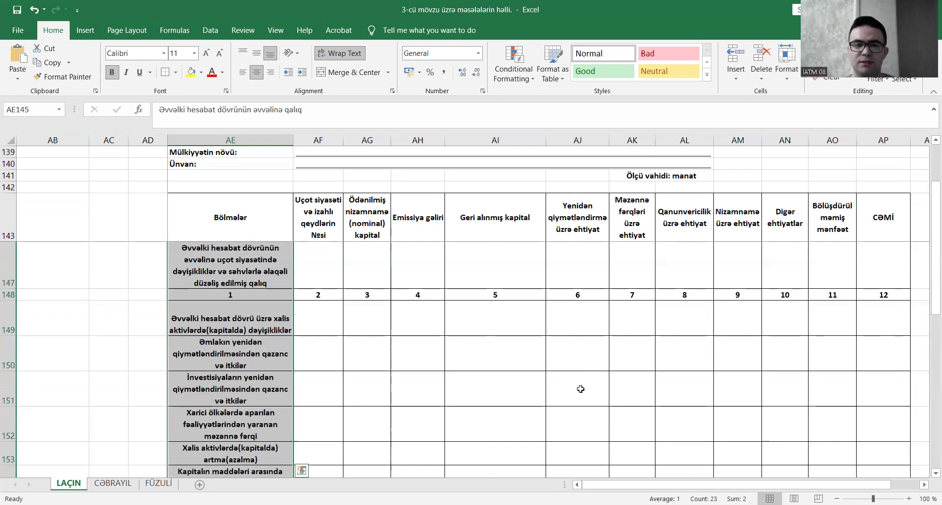
scroll(578, 391, "down", 3)
scroll(274, 290, "down", 2)
Step: Examine the current-period block and the earlier Forma №3 rows, from asset revaluation gains through Hesabat dövrü üzrə mənfəət(zərər)
left_click_drag(244, 270, 878, 380)
scroll(540, 363, "up", 4)
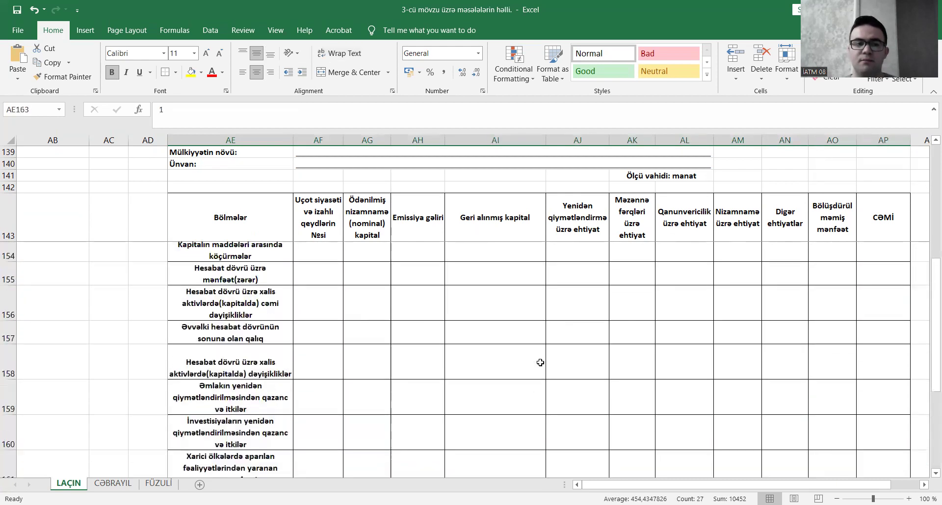
left_click_drag(326, 273, 833, 437)
scroll(535, 410, "up", 2)
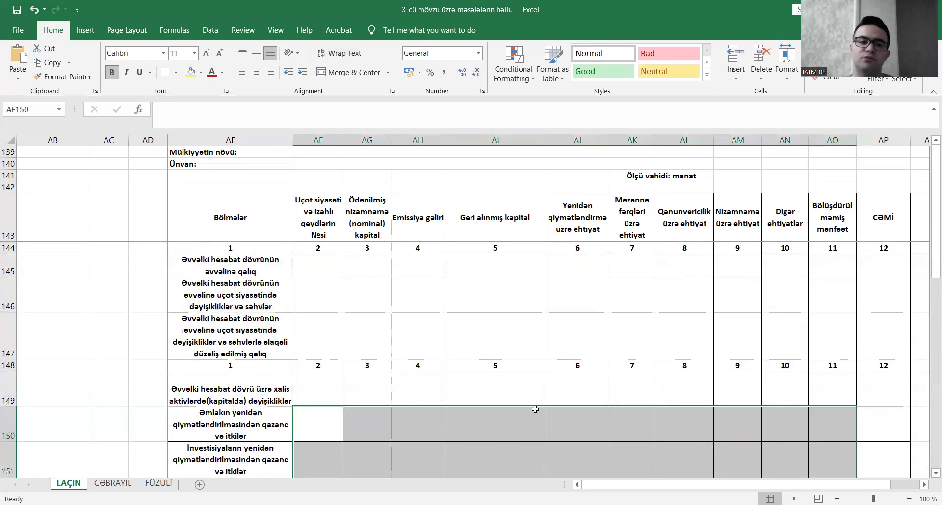
scroll(534, 407, "down", 2)
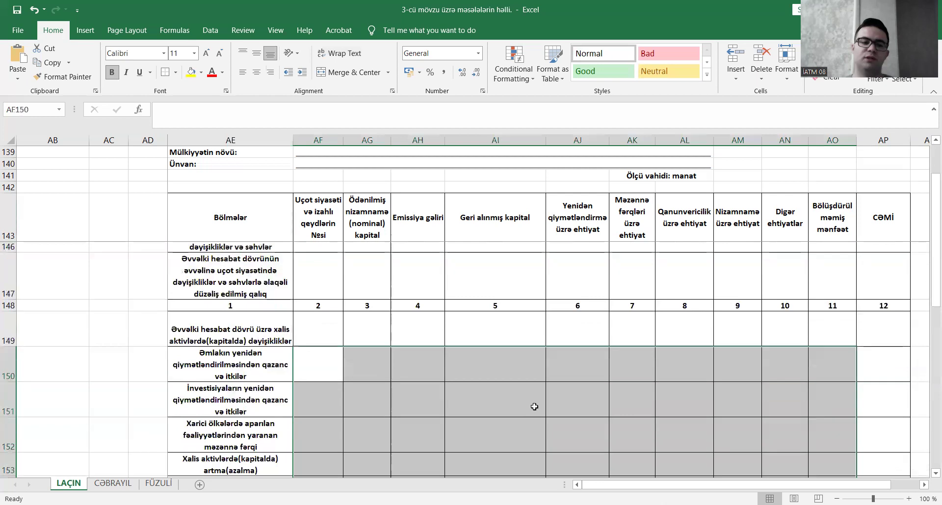
left_click(258, 300)
left_click(252, 325)
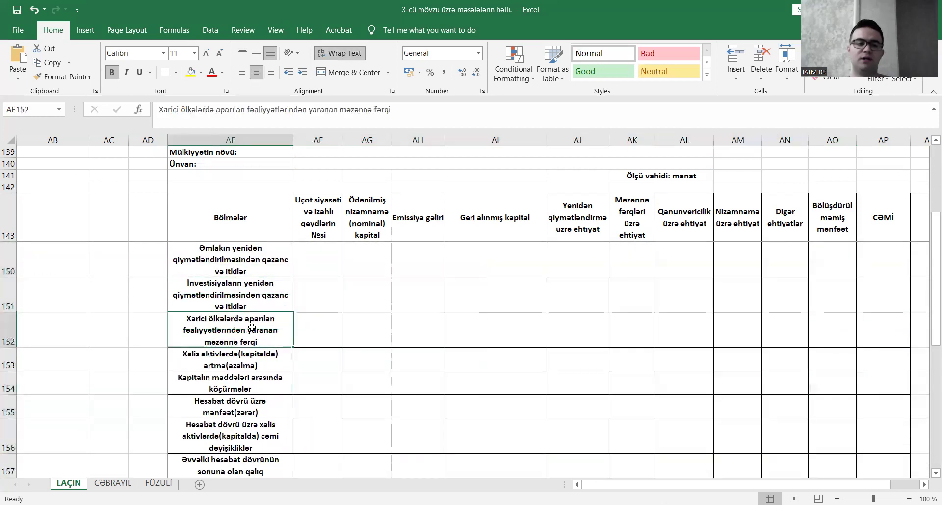
left_click(237, 355)
left_click(232, 375)
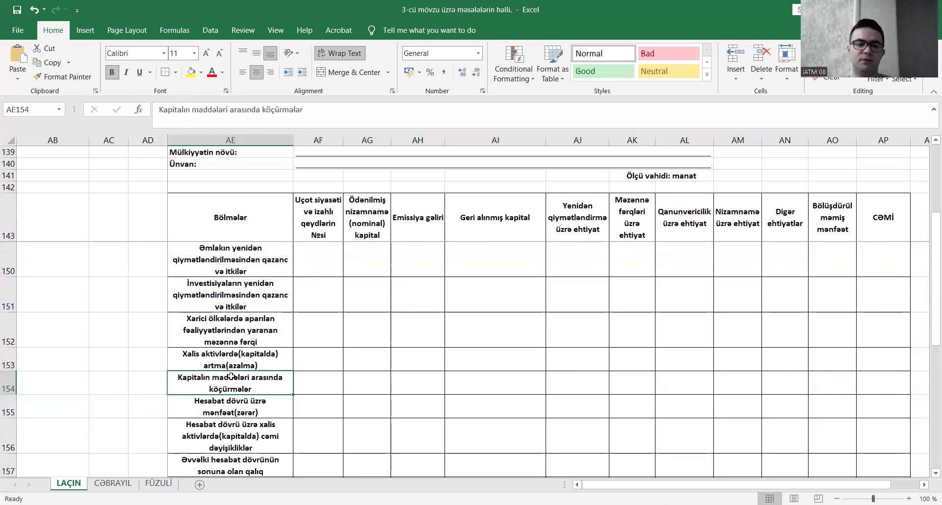
left_click(228, 404)
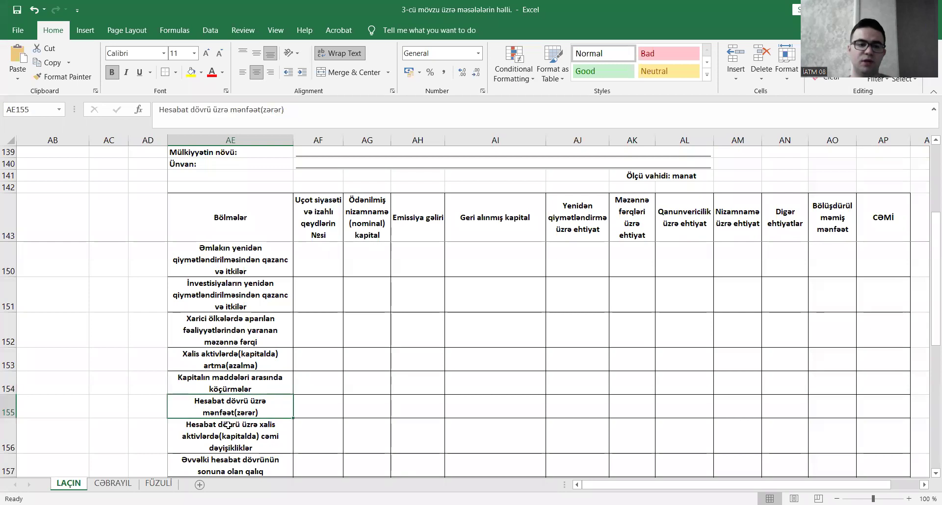
scroll(228, 425, "down", 3)
scroll(571, 416, "up", 3)
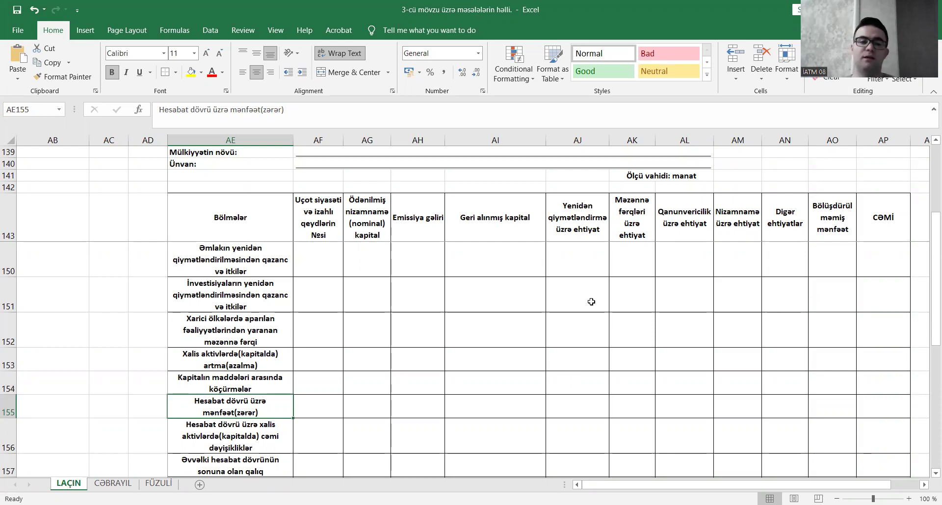
Step: Check the Digər ehtiyatlar, Bölüşdürülməmiş mənfəət and CƏMİ amounts in the last four rows of Forma №3
scroll(748, 357, "down", 5)
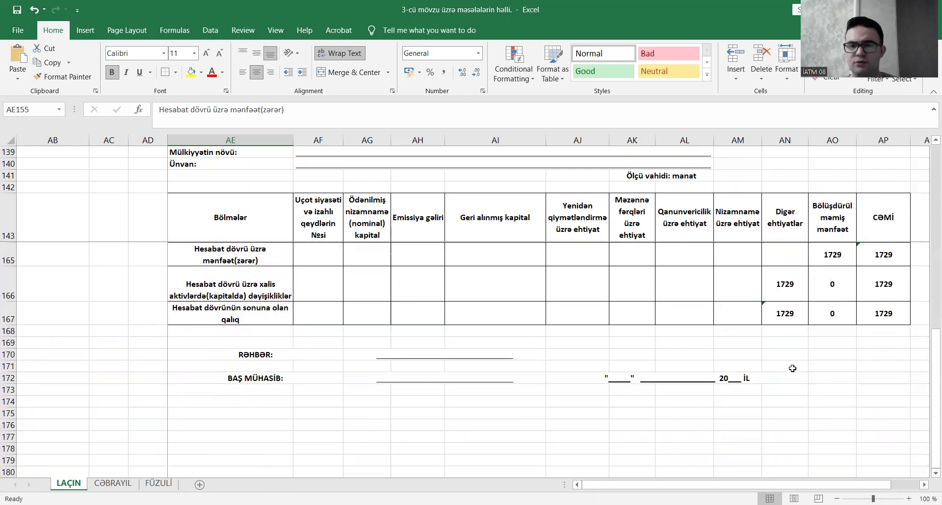
scroll(822, 320, "up", 1)
left_click(836, 281)
left_click(837, 309)
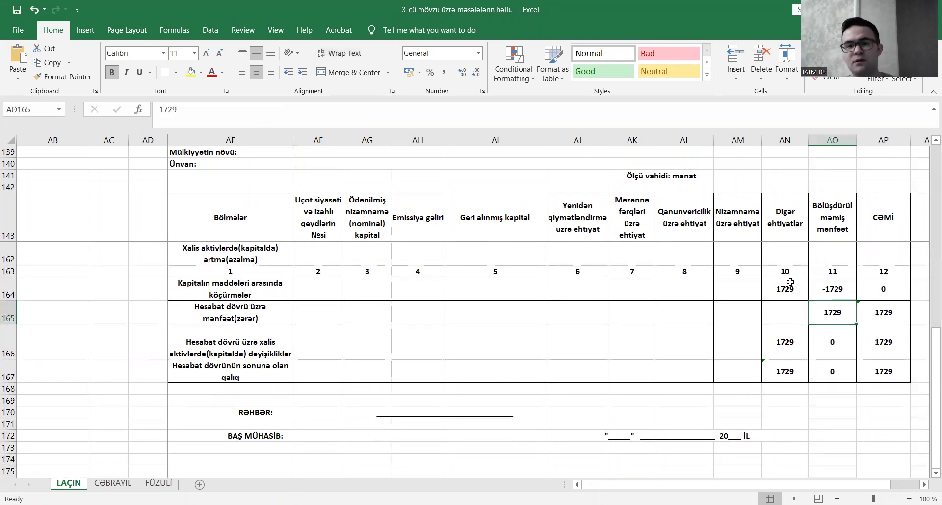
left_click(779, 293)
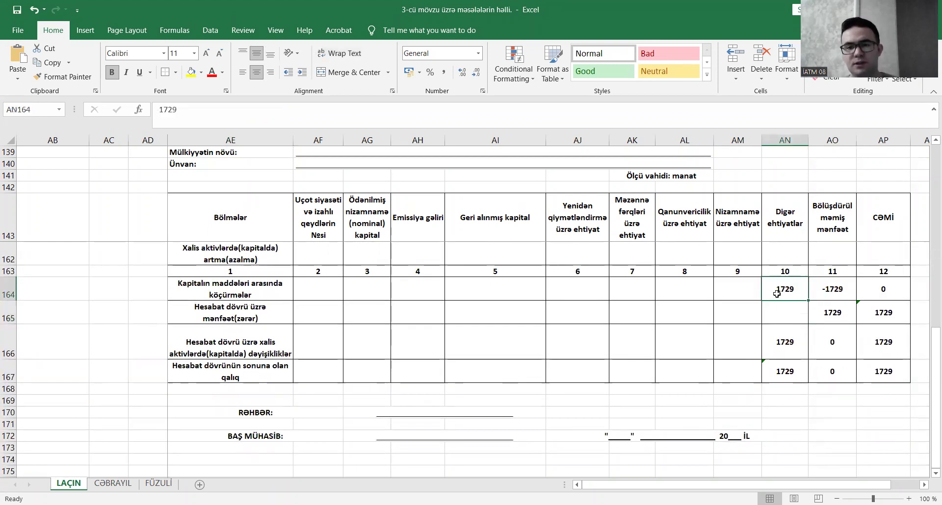
left_click(878, 343)
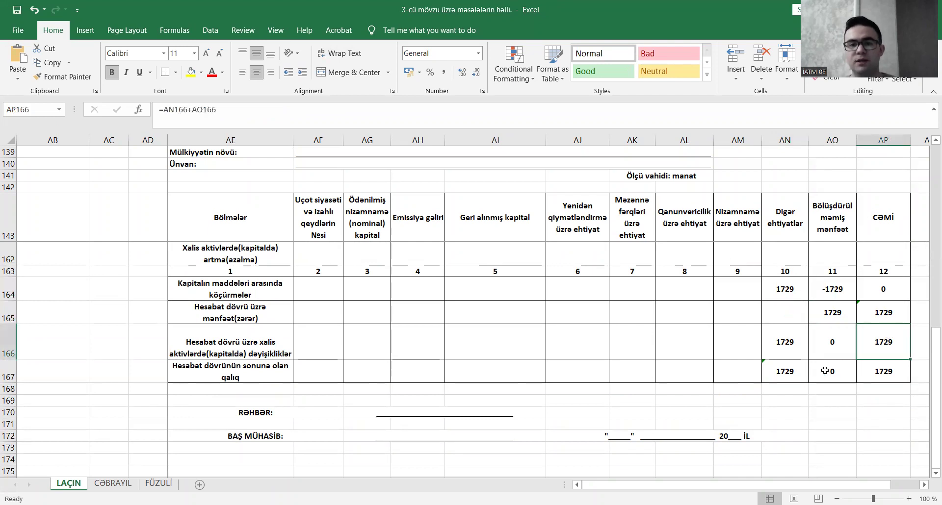
left_click(882, 373)
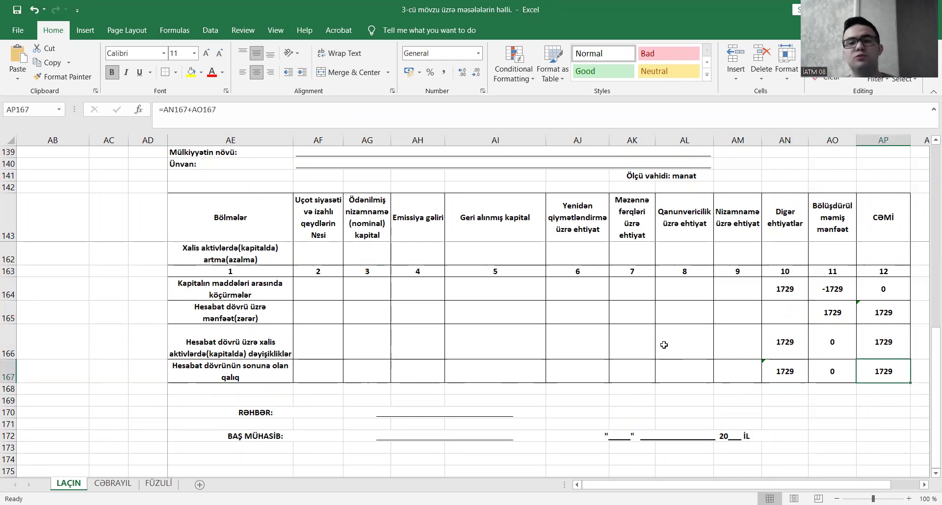
scroll(665, 345, "up", 6)
scroll(665, 345, "up", 1)
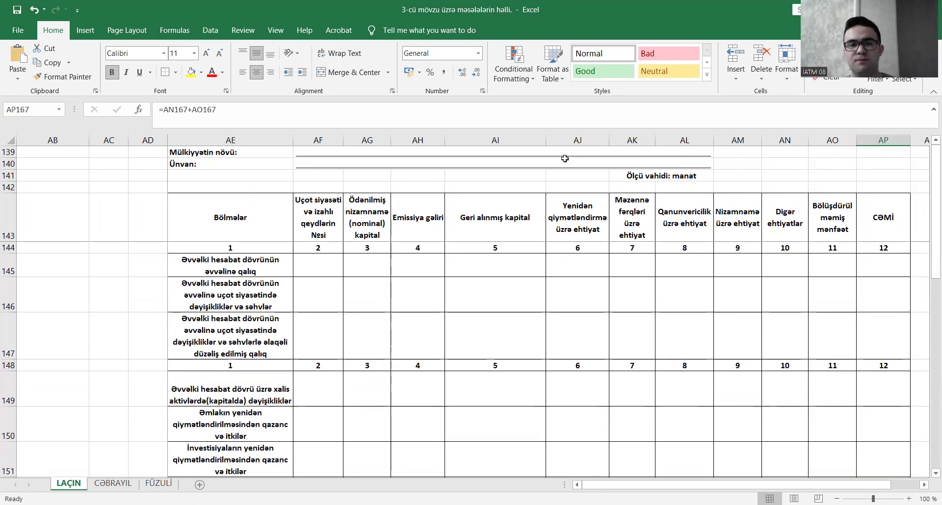
Step: Unfreeze the panes and clear the Mənfəət vergisi amount in Forma №2
left_click(275, 30)
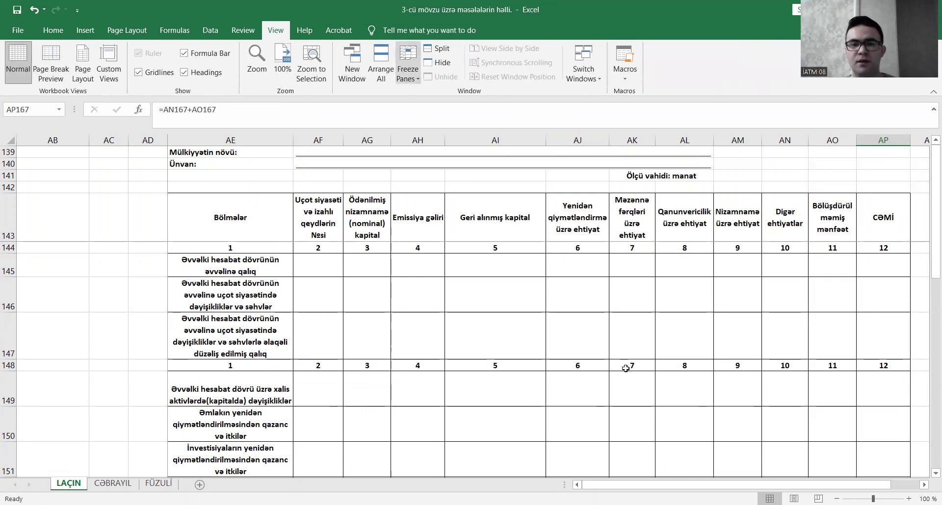
scroll(628, 368, "up", 15)
left_click(641, 411)
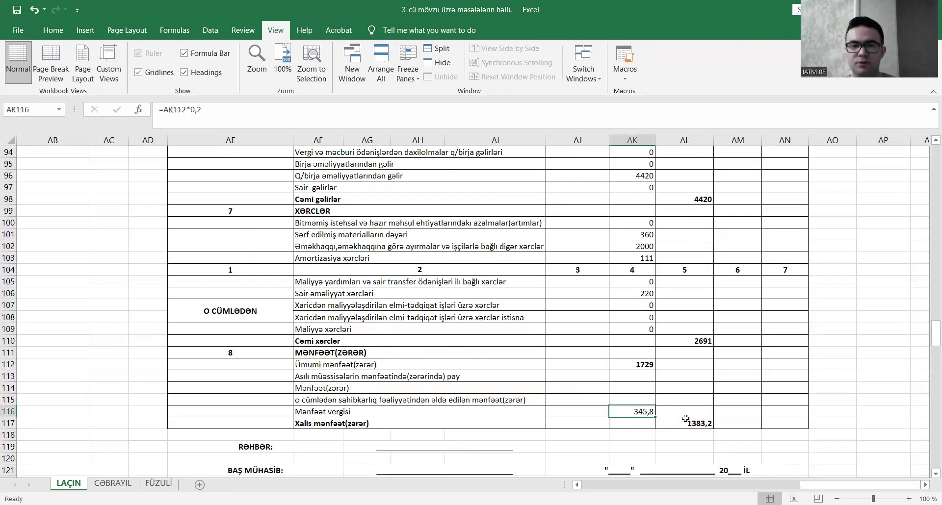
key("Delete")
left_click(691, 397)
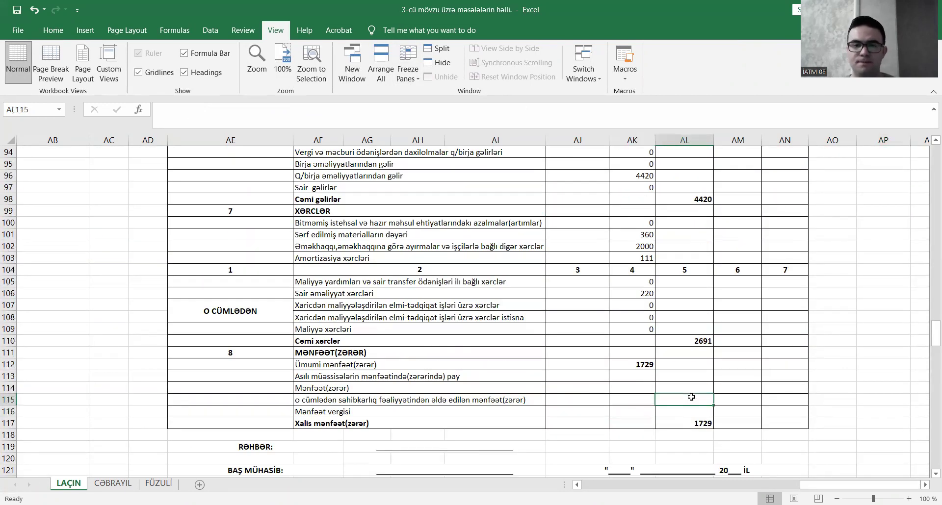
scroll(691, 396, "up", 17)
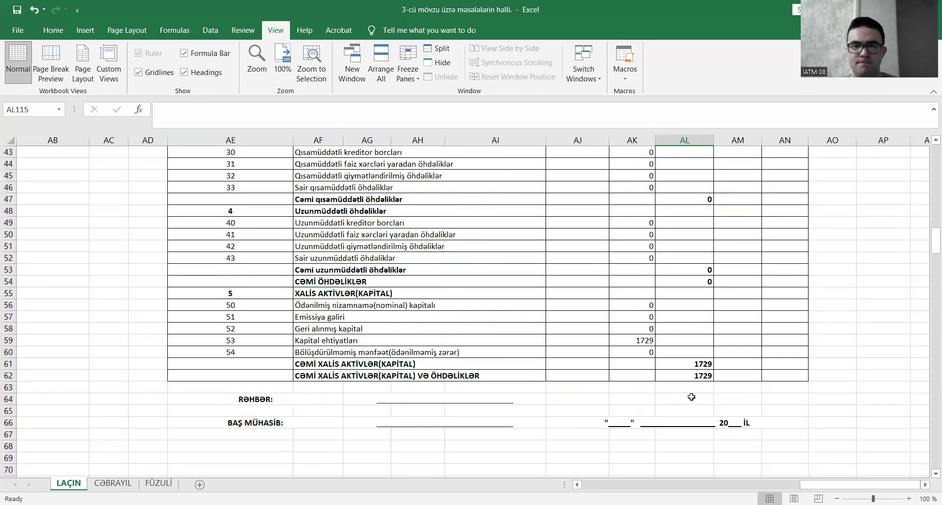
Step: Look over Forma №1 and the income and expense sections of Forma №2 on the LAÇIN sheet
scroll(686, 376, "up", 10)
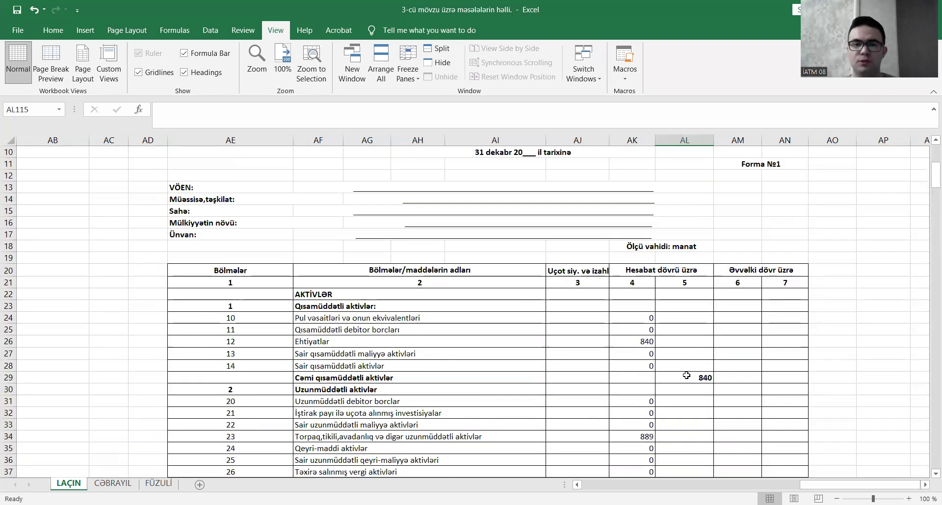
scroll(686, 375, "down", 8)
scroll(686, 376, "down", 12)
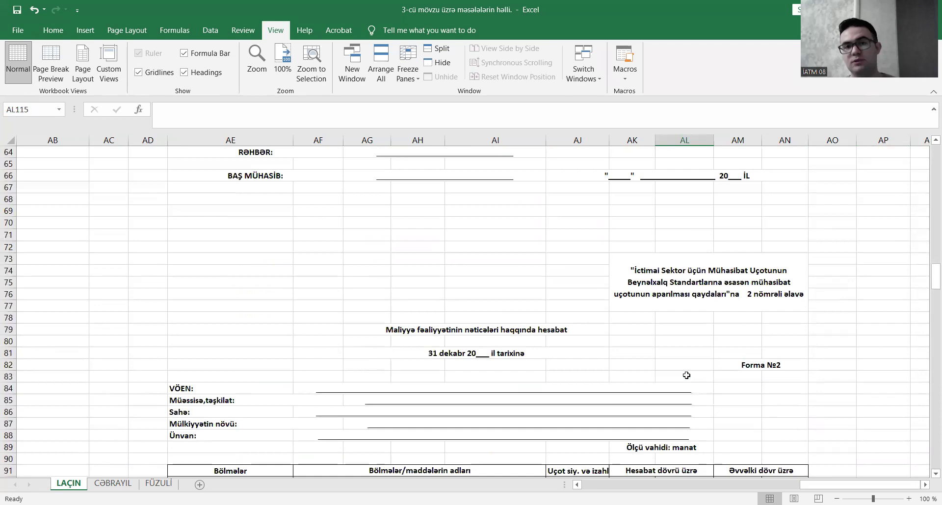
scroll(687, 376, "down", 5)
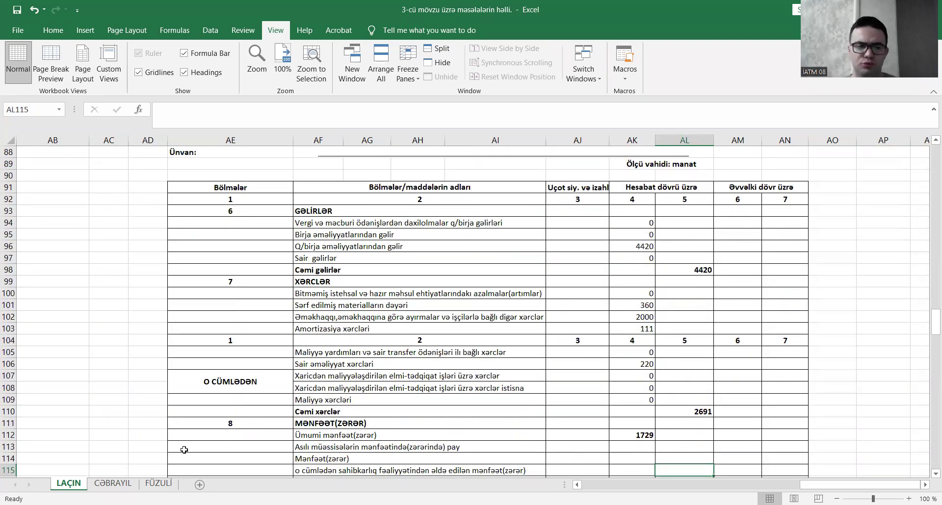
Step: Go to the CƏBRAYIL sheet's operations journal and consult Məsələ 3.2 in the Adobe Acrobat textbook before returning to Excel
left_click(113, 484)
scroll(419, 406, "up", 12)
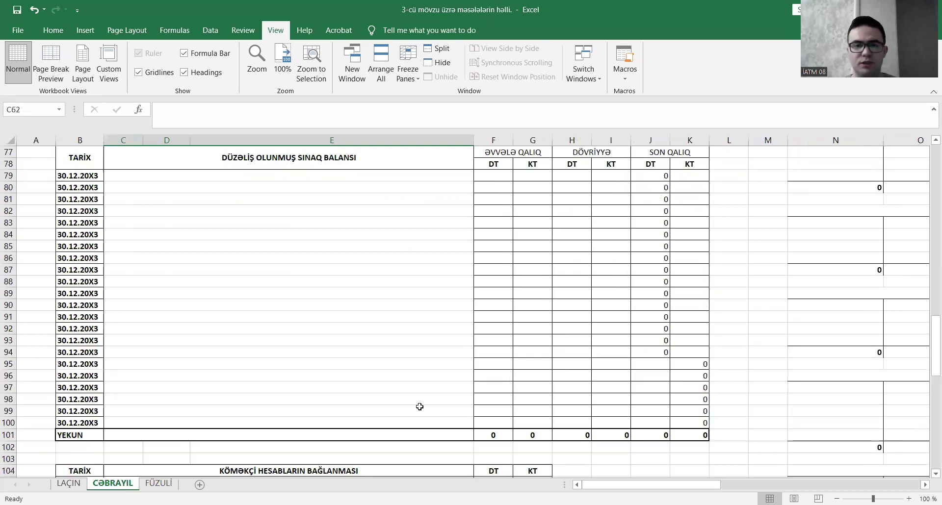
scroll(419, 407, "up", 10)
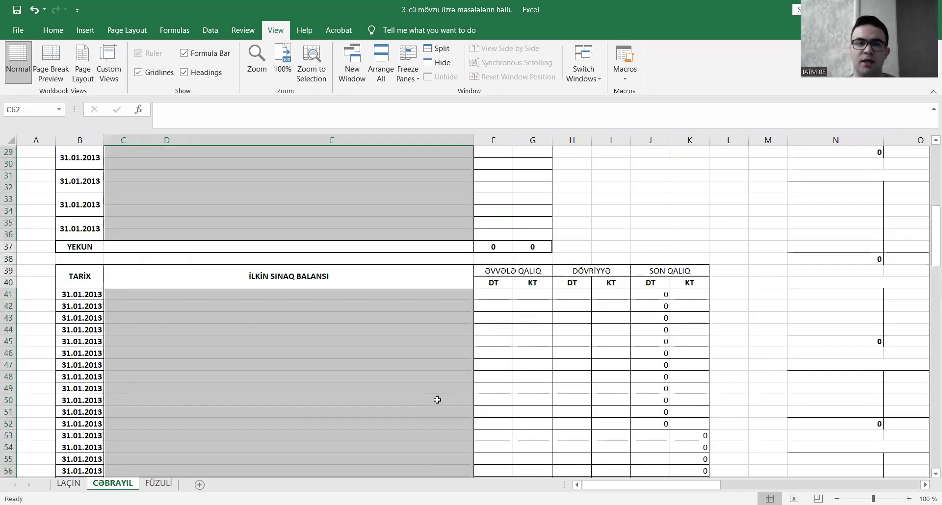
scroll(440, 393, "up", 6)
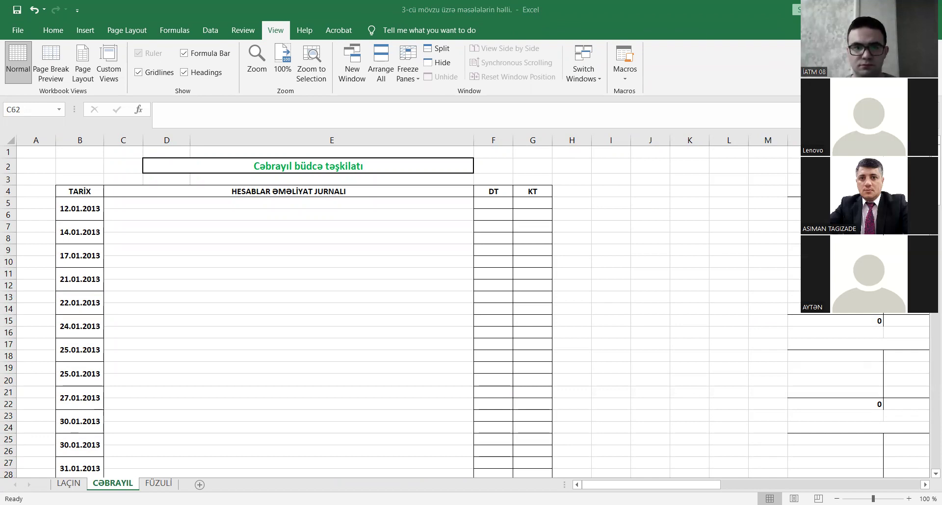
key("alt+Tab")
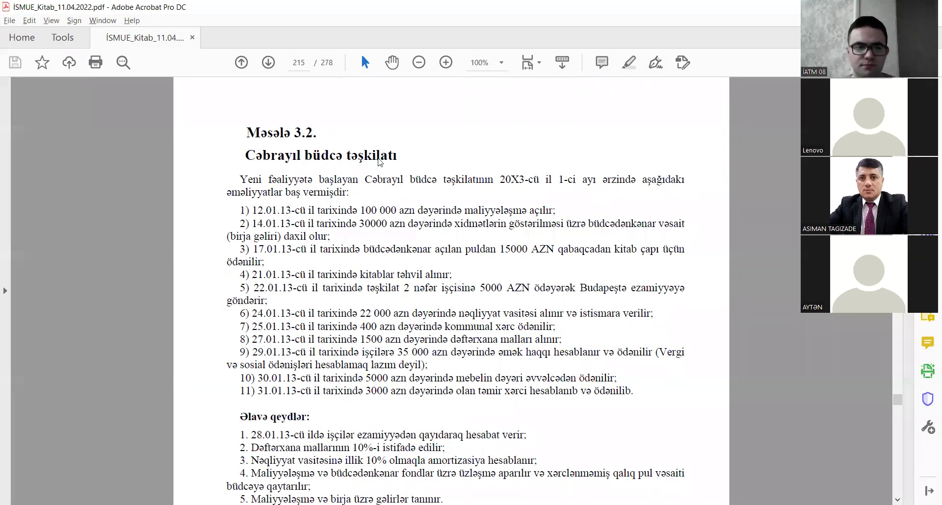
key("alt+Tab")
Step: Record BANK HESABI-103 with a DT amount of 100000 on the first line of the 12.01.2013 journal entry
left_click(174, 202)
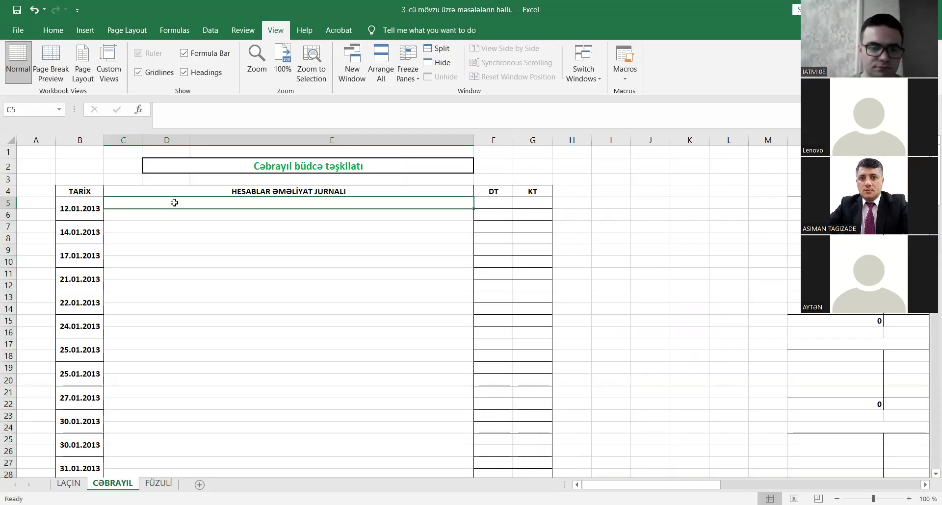
type("BANK H")
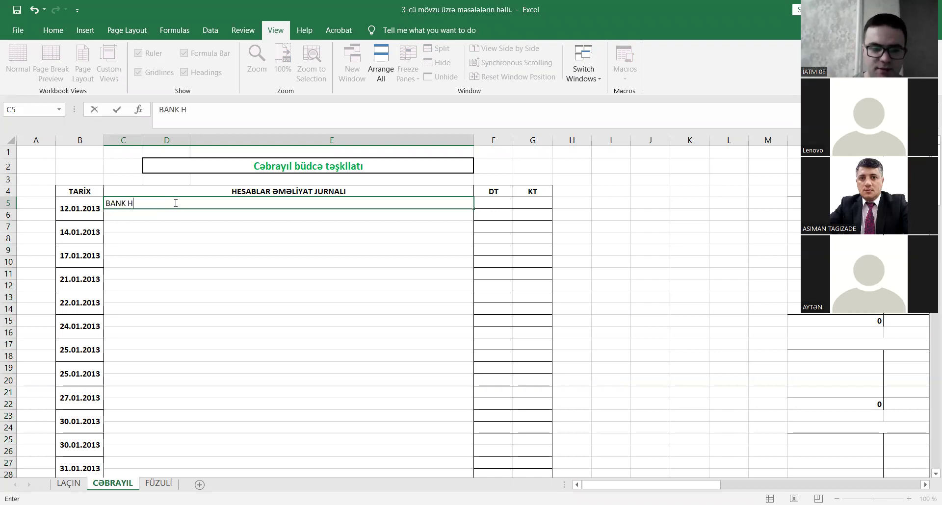
type("ESABI-103")
key("Tab")
type("10000")
key("Return")
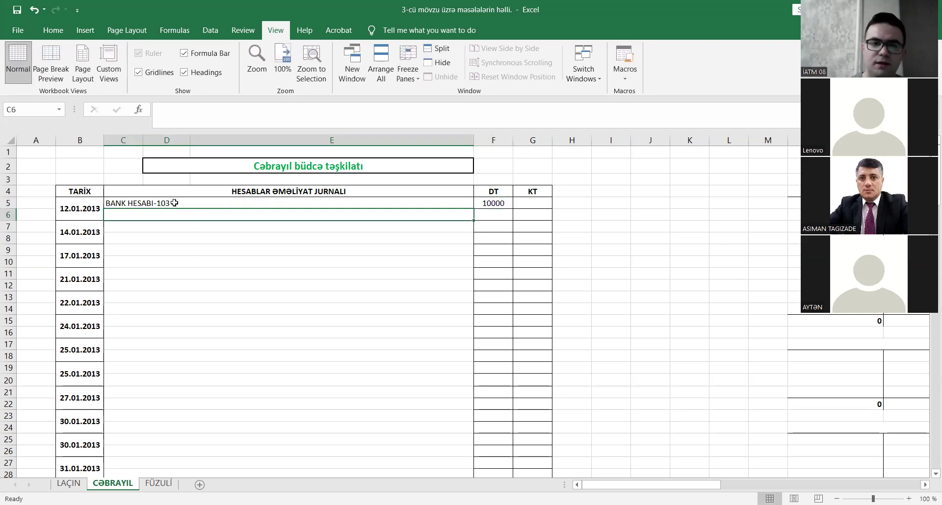
double_click(508, 203)
type("0")
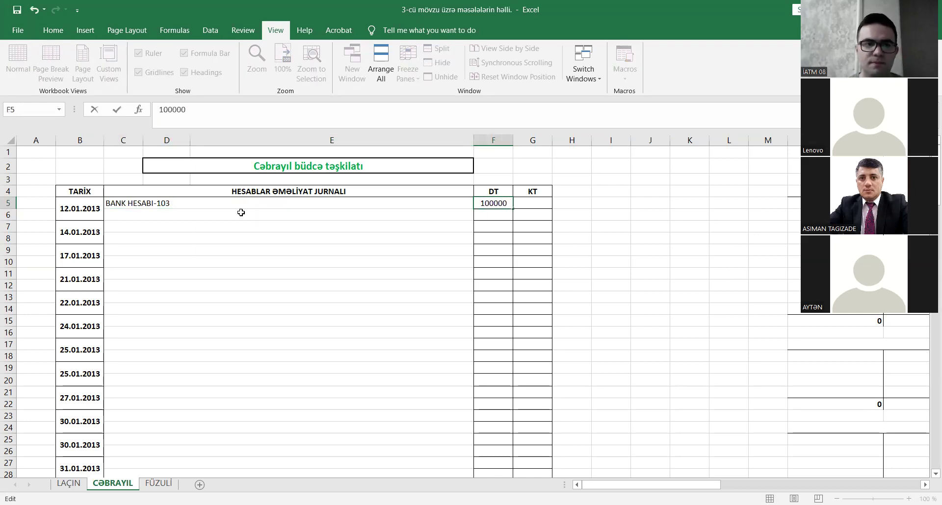
key("Return")
Step: Copy the account name MƏQSƏDLİ MALİYYƏLƏŞMƏLƏR VƏ DAXİLOLMALAR-334 from the first entry in the LAÇIN sheet's journal
left_click(69, 483)
scroll(398, 338, "up", 4)
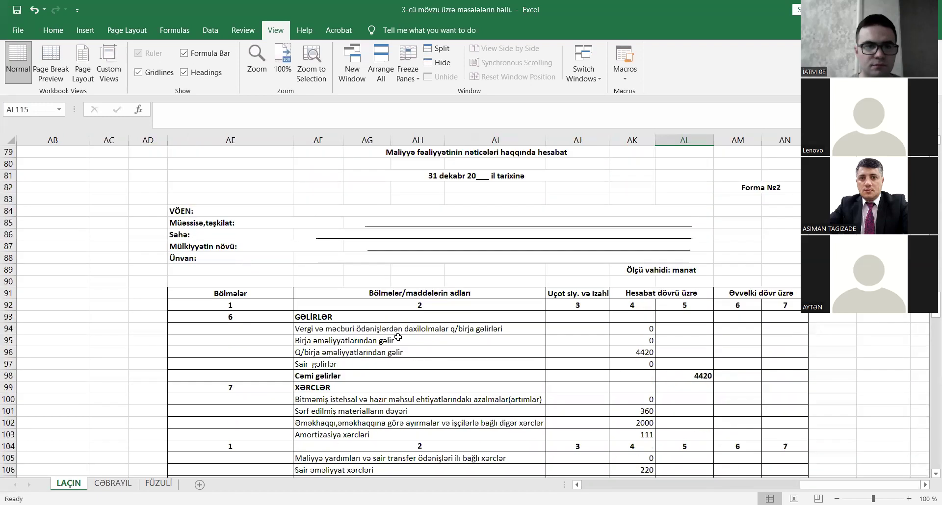
scroll(242, 275, "up", 13)
scroll(242, 275, "left", 9)
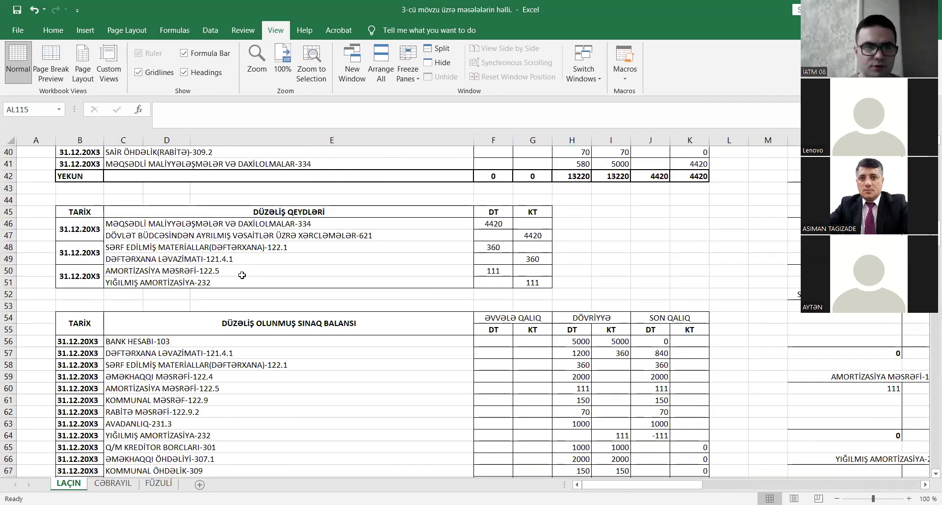
scroll(242, 275, "up", 13)
left_click(210, 218)
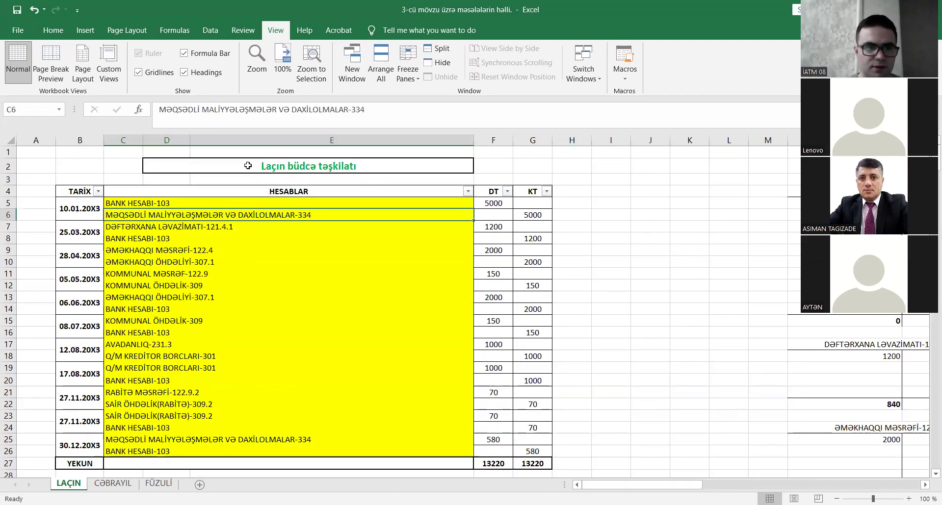
left_click_drag(366, 111, 72, 114)
key("ctrl+c")
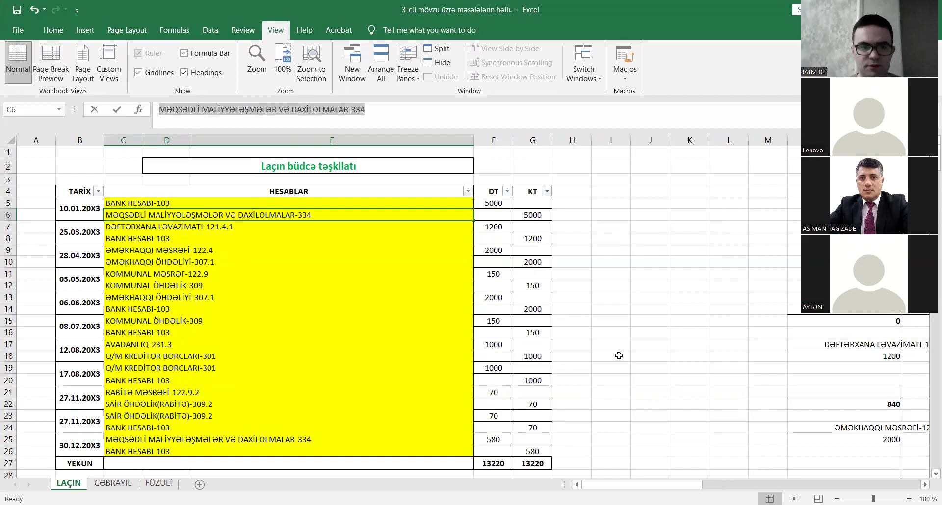
key("Escape")
Step: Complete the 12.01.2013 entry on the CƏBRAYIL sheet with the copied account and a KT amount of 100000
left_click(112, 483)
left_click(218, 115)
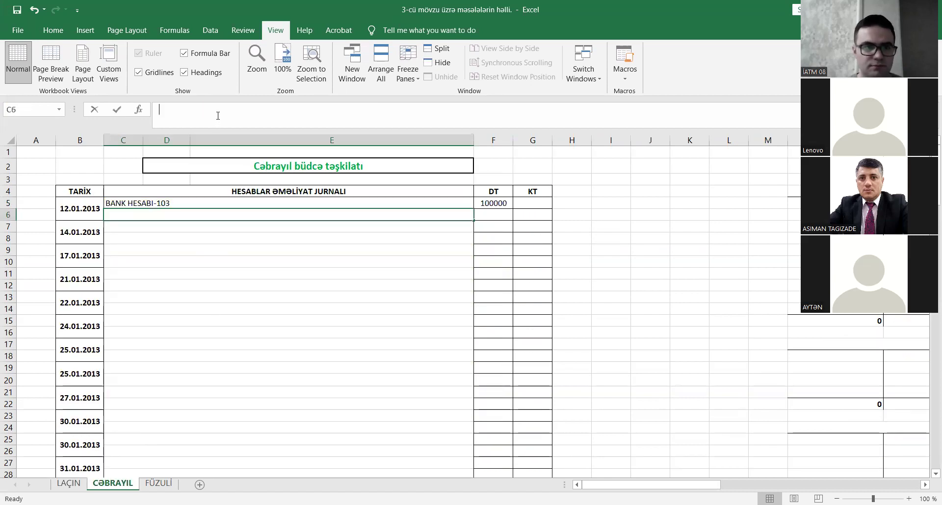
key("ctrl+v")
left_click(541, 217)
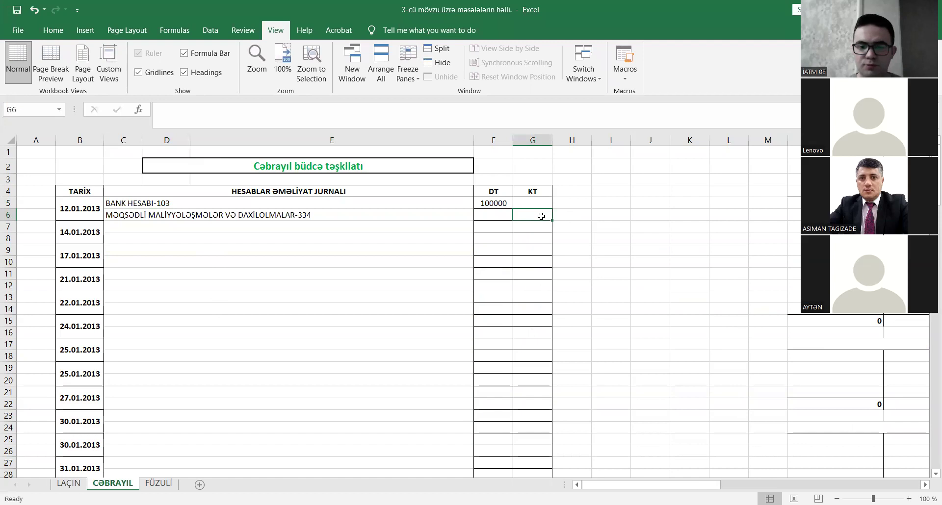
type("100000")
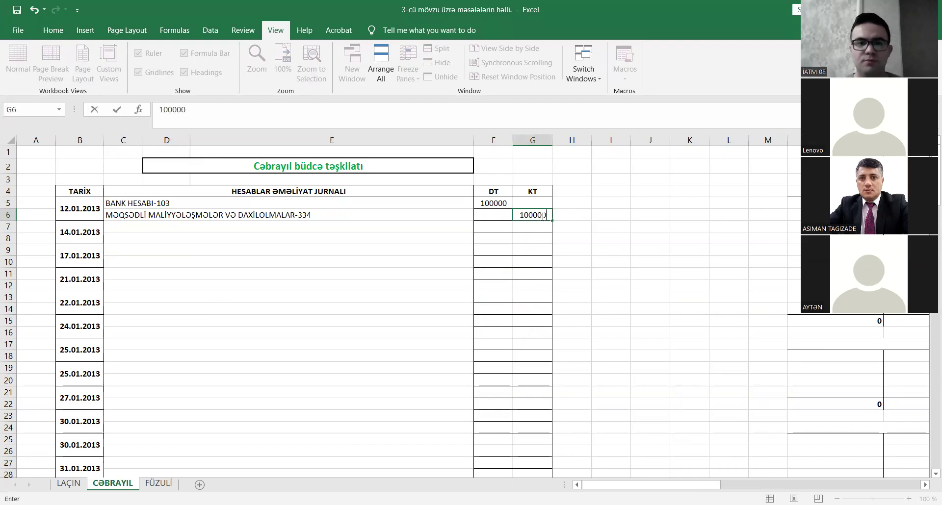
left_click(578, 259)
Step: Title the first T-account under ÖHDƏLİKLƏR with the account name MƏQSƏDLİ MALİYYƏLƏŞMƏLƏR VƏ DAXİLOLMALAR-334
left_click(248, 213)
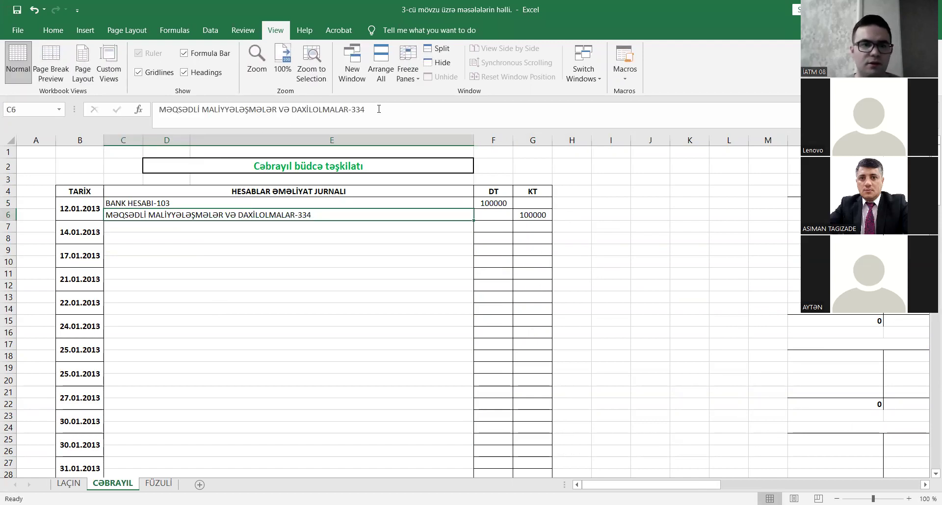
left_click(594, 384)
left_click_drag(621, 486, 708, 488)
left_click(418, 192)
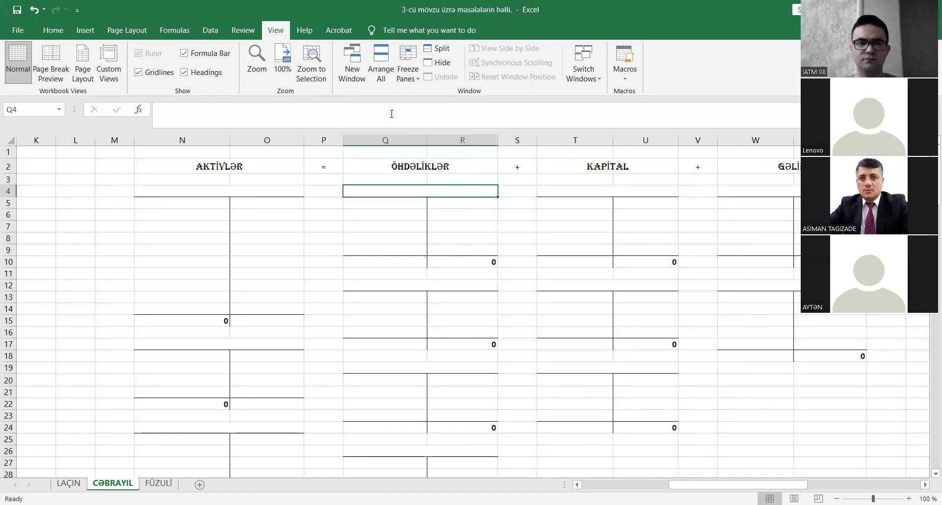
left_click(391, 114)
type("MƏQSƏDLİ MALİYYƏLƏŞMƏLƏR VƏ DAXİLOLMALAR")
left_click(516, 368)
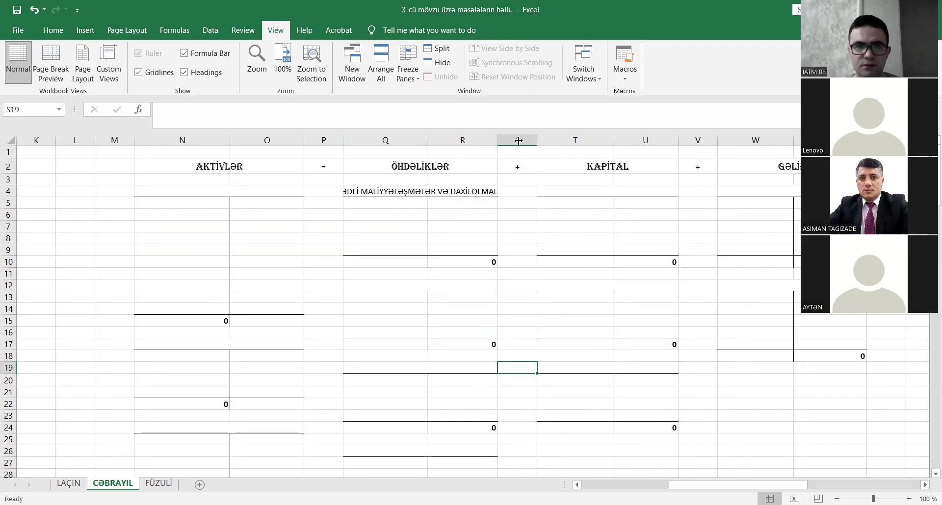
Step: Widen the ÖHDƏLİKLƏR columns to fit the title and post 100000 to the credit side of account 334
left_click_drag(471, 143, 467, 143)
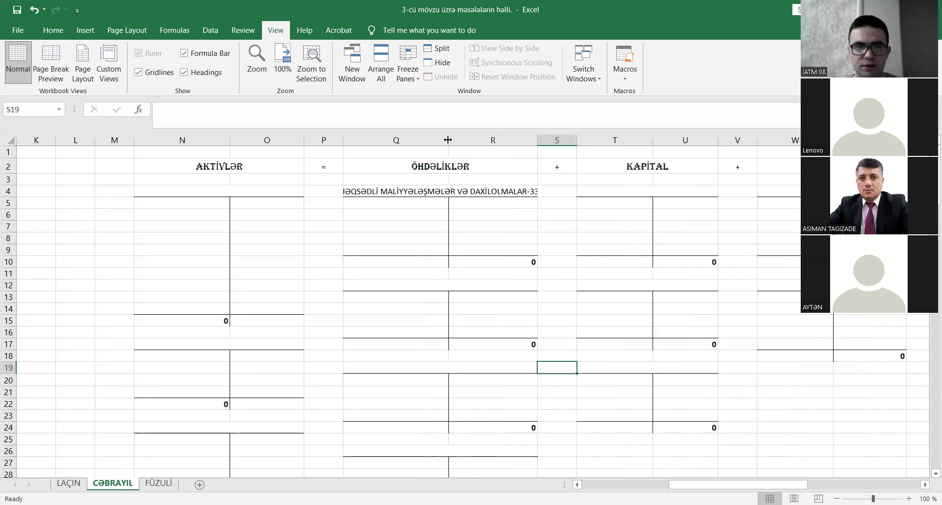
left_click(484, 201)
type("100000")
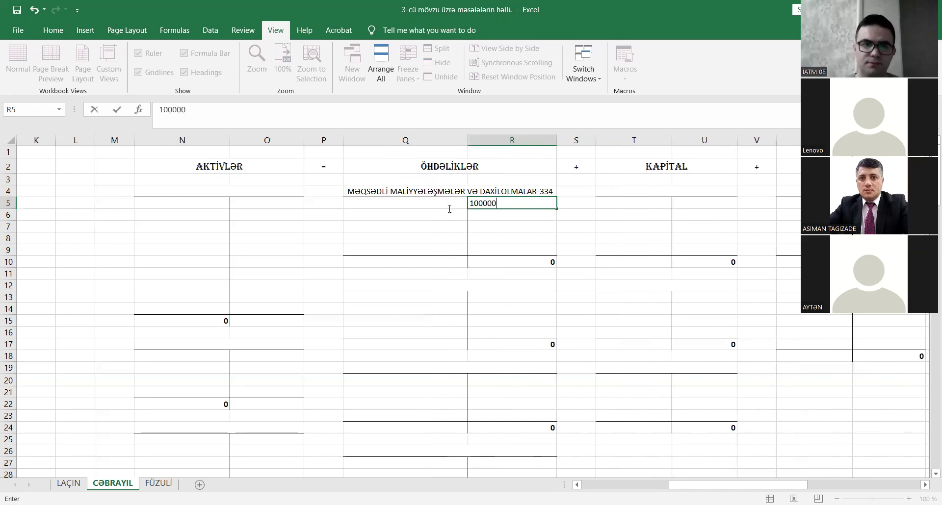
Step: Title the first T-account under AKTİVLƏR with BANK HESABI-103, copied from the journal
left_click(255, 195)
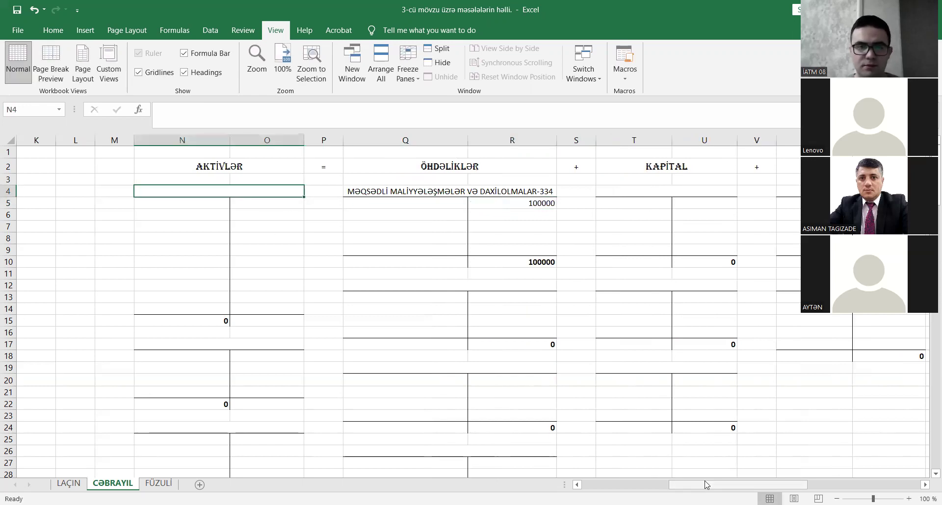
scroll(242, 292, "left", 5)
left_click(127, 203)
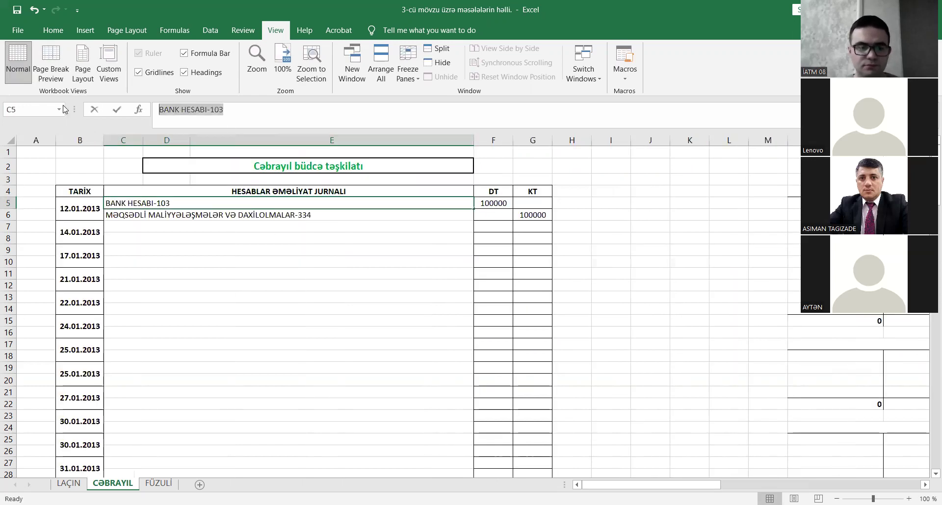
left_click(636, 404)
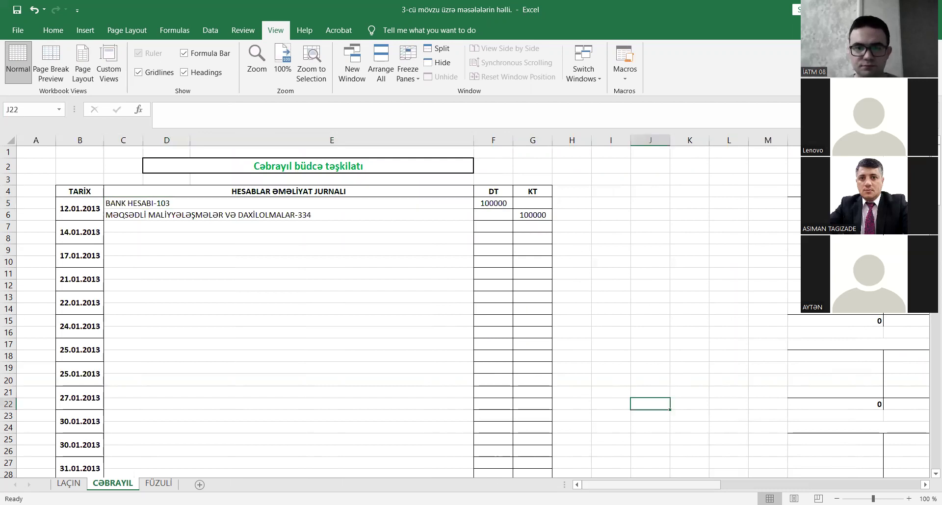
scroll(396, 194, "right", 3)
left_click(396, 194)
type("BANK HESABI-103")
left_click(566, 347)
Step: Post 100000 to the debit side of the BANK HESABI-103 T-account
left_click(395, 195)
left_click(394, 206)
type("100000")
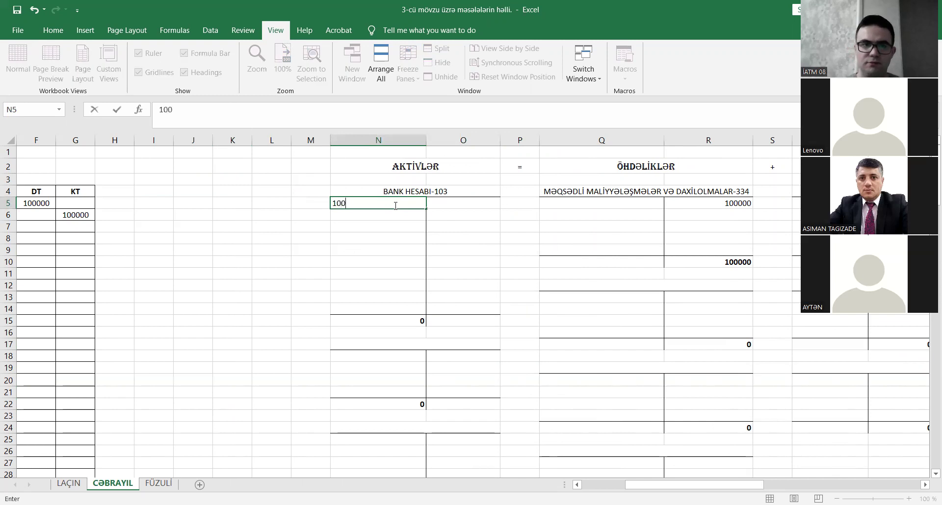
key("Return")
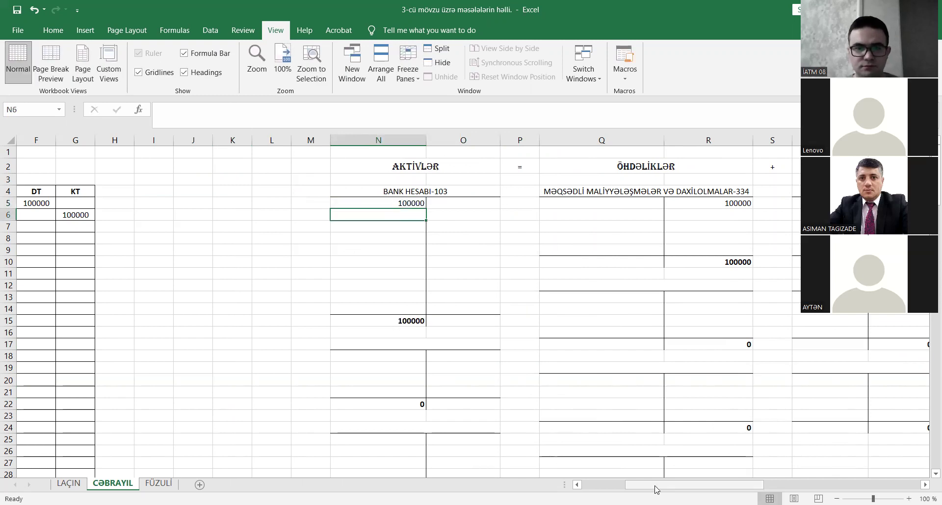
Step: Copy BANK HESABI-103 from the 12.01.2013 entry to the first line of the 14.01.2013 journal entry
left_click_drag(694, 484, 650, 484)
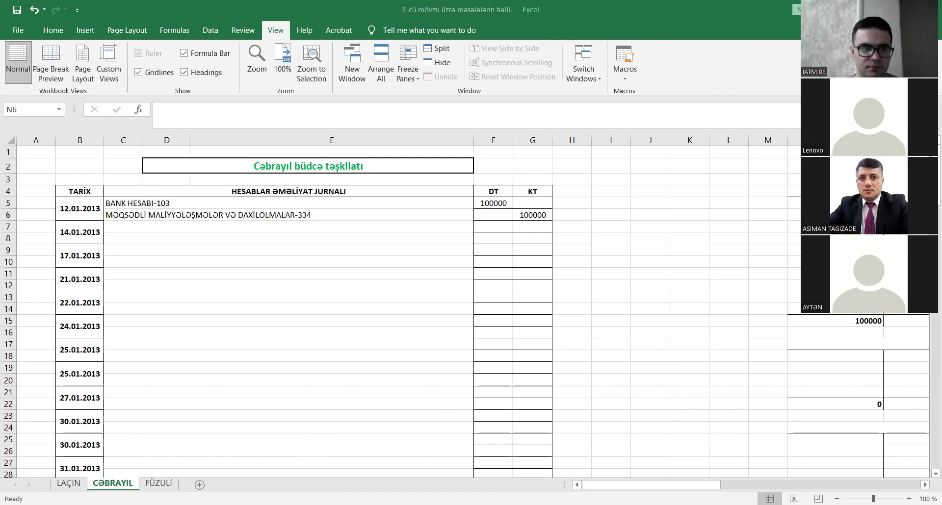
left_click(138, 202)
key("ctrl+c")
left_click(150, 227)
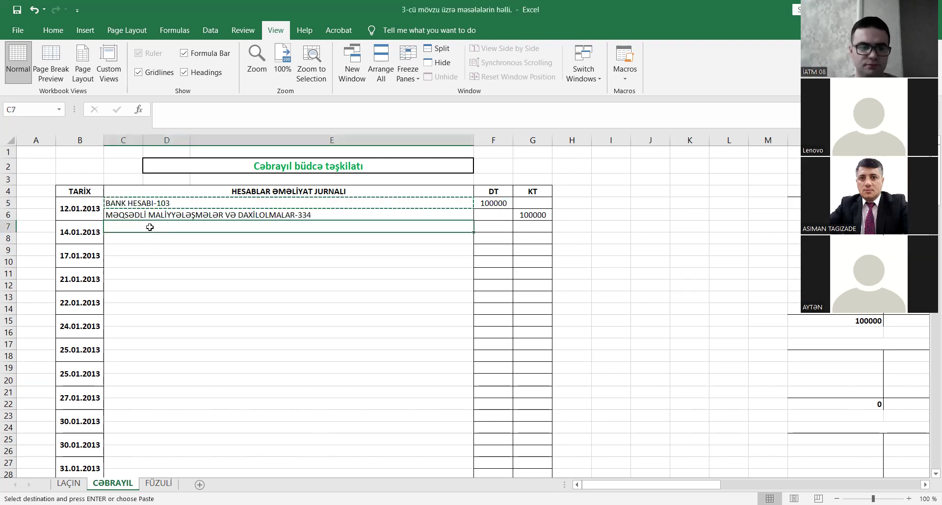
key("ctrl+v")
Step: Enter BİRJA GƏLİRİ-611.2 on the second line of the 14.01.2013 journal entry
left_click(151, 238)
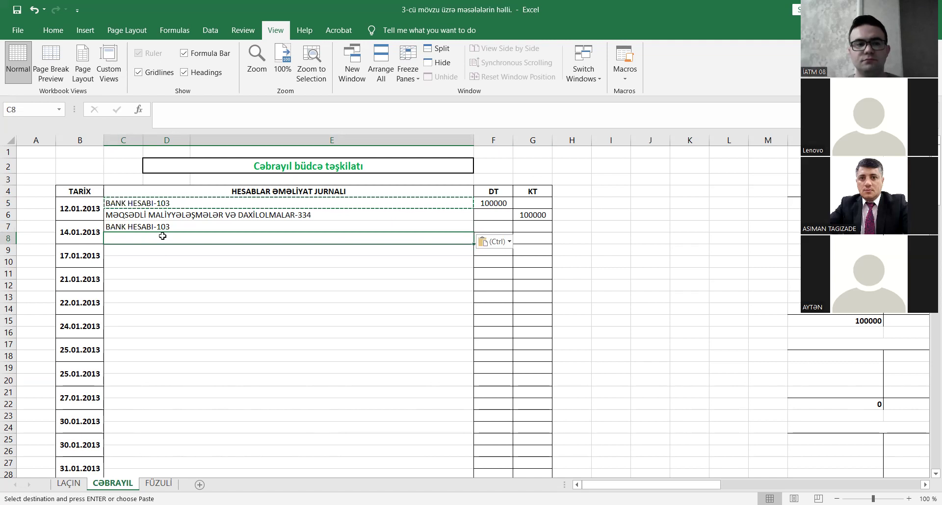
key("Escape")
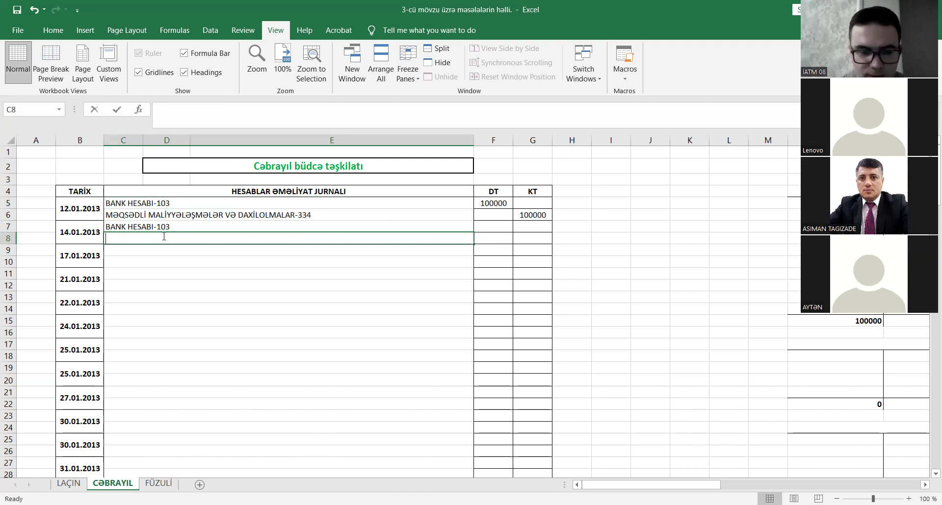
type("BİRJA GƏLİRİ")
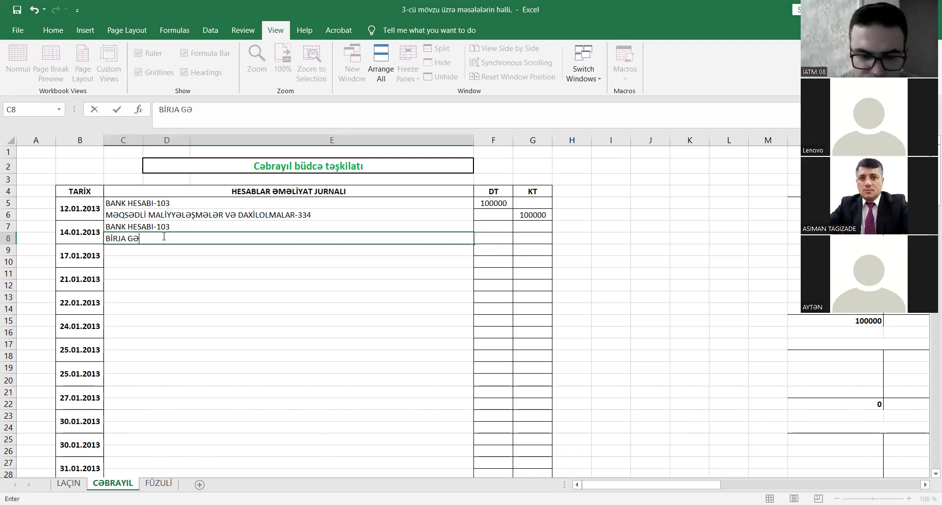
type("6")
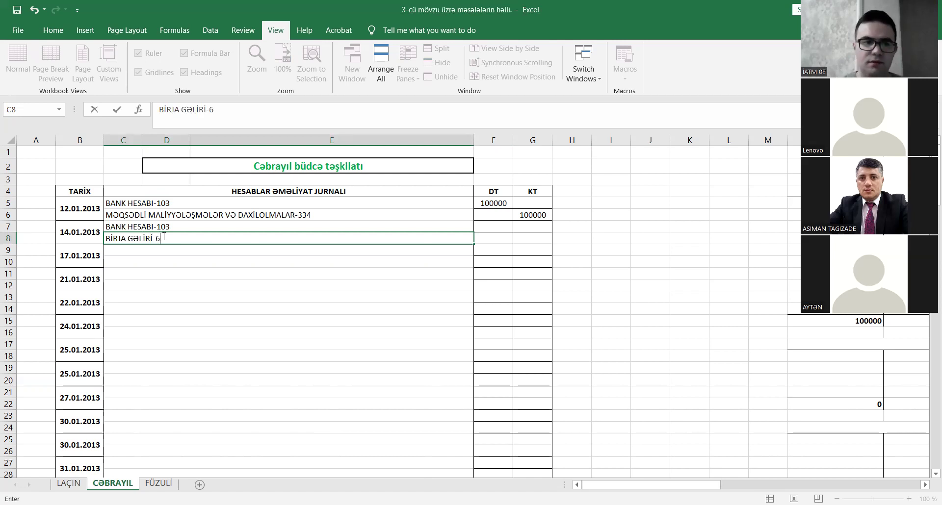
type("11")
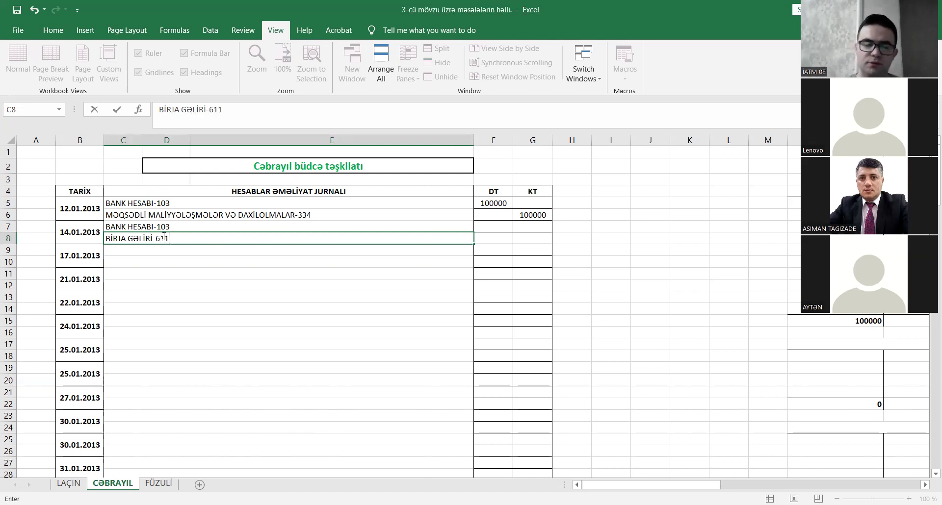
type(".2")
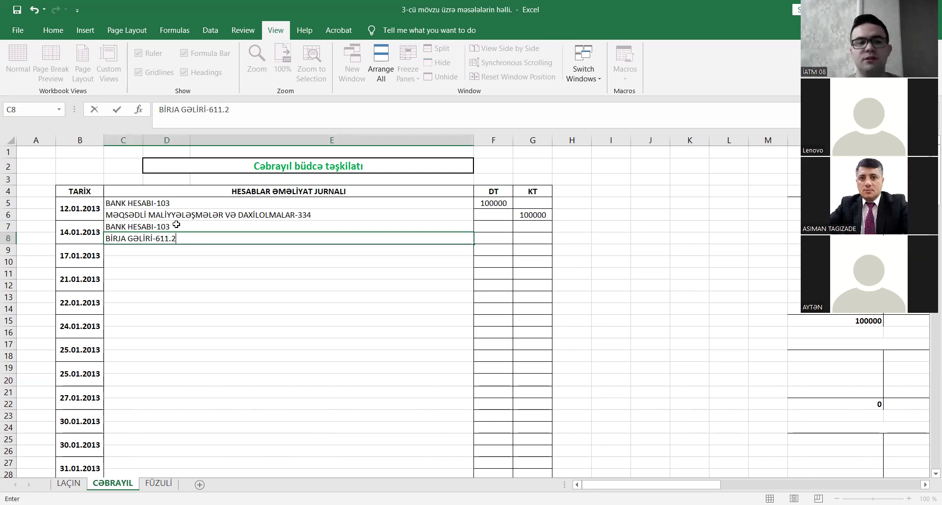
Step: Change the account on the first line of the 14.01.2013 entry to BANK HESABI-103.2
double_click(176, 225)
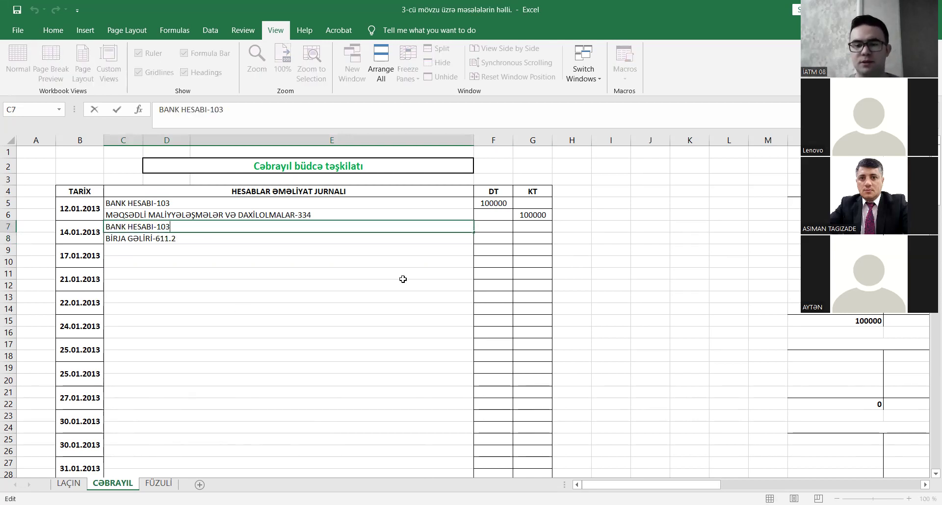
type(".2")
key("Tab")
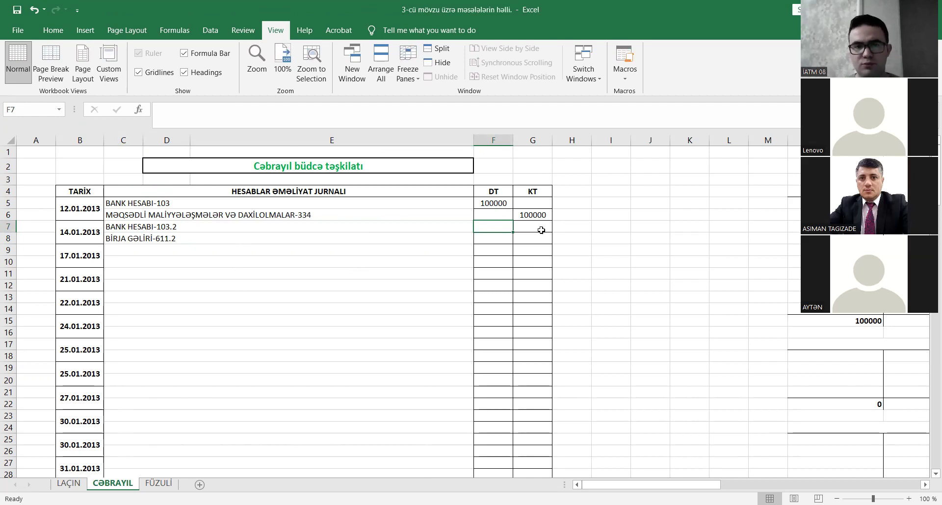
Step: Record 30000 as the debit on the first line and the credit on the second line of the 14.01.2013 entry
type("30000")
key("Return")
key("Right")
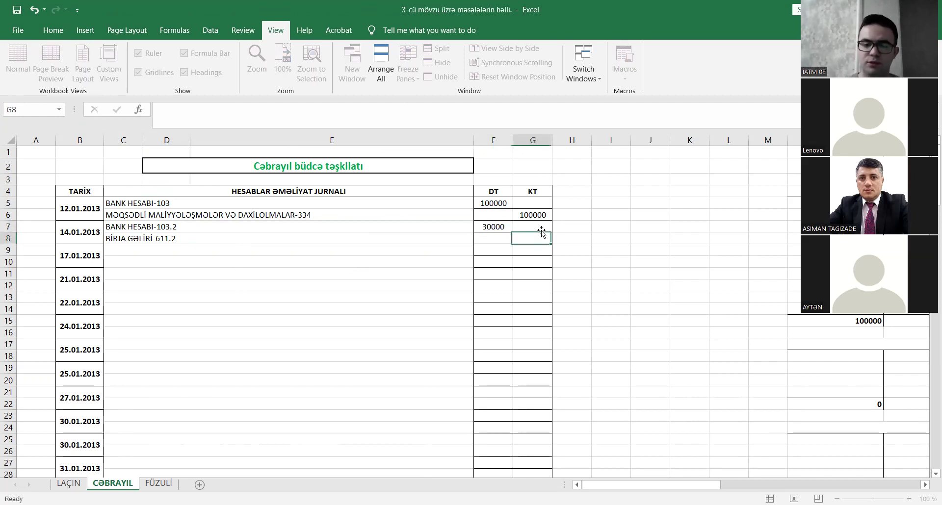
type("30000")
key("Return")
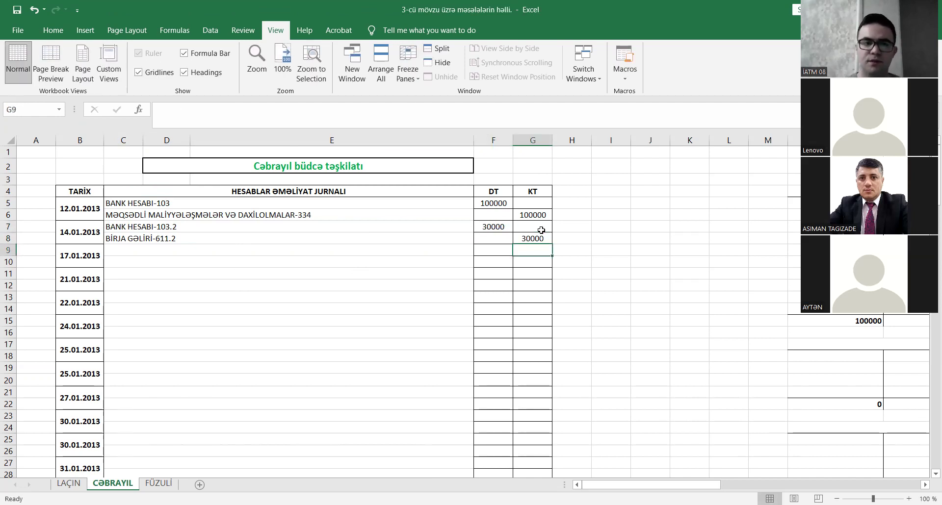
Step: Title the second T-account under AKTİVLƏR with BANK HESABI-103.2, copied from the journal, and post 30000 to its debit side
left_click(206, 226)
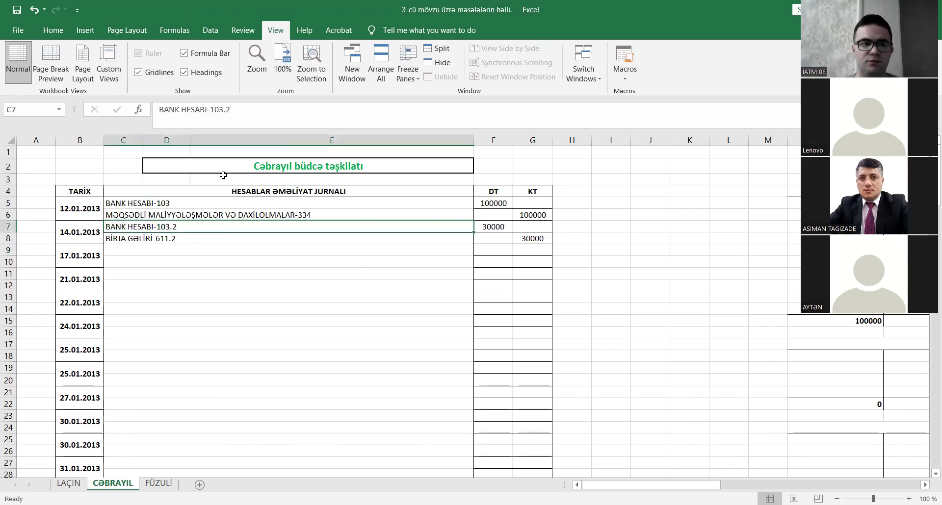
left_click(694, 403)
scroll(602, 425, "right", 2)
left_click(415, 344)
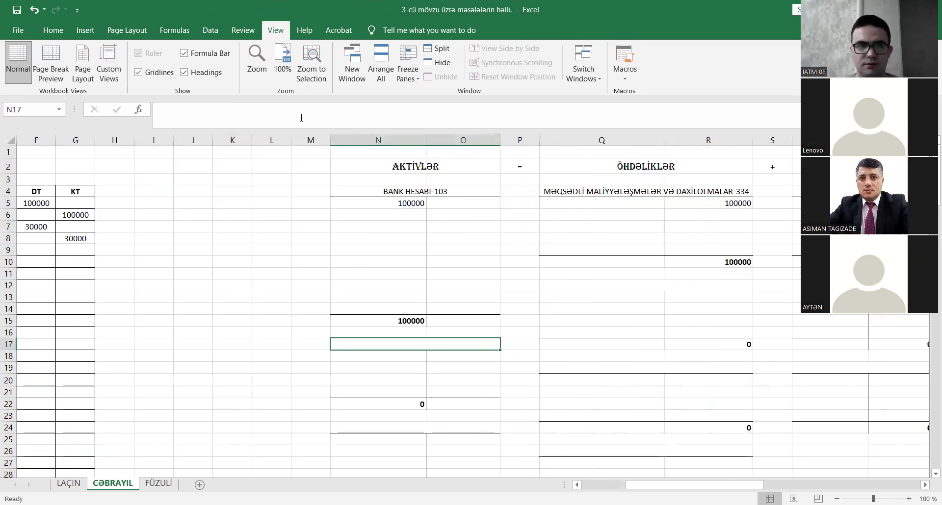
key("F2")
key("ctrl+v")
key("Return")
type("30000")
key("Tab")
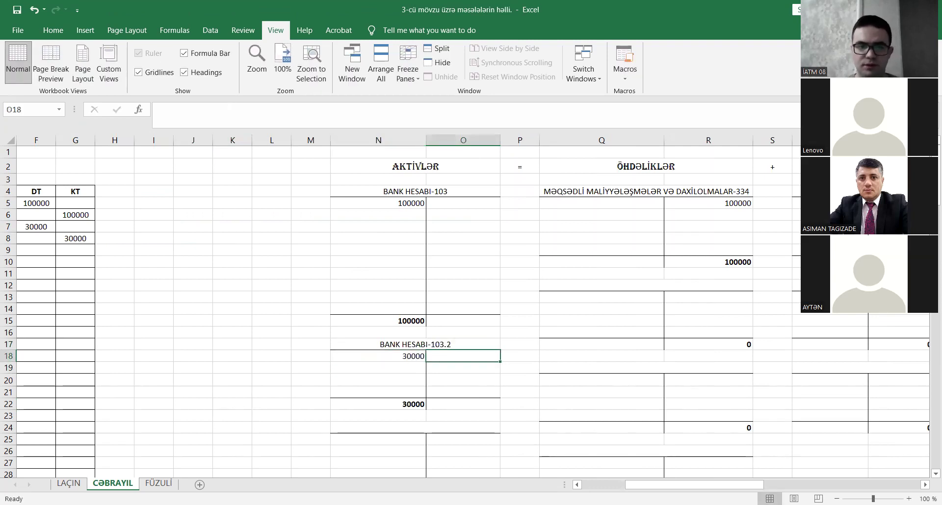
Step: Title the first T-account under GƏLİR with BİRJA GƏLİRİ-611.2, copied from the journal, and post 30000 to its credit side
scroll(163, 242, "left", 2)
left_click(162, 243)
triple_click(256, 116)
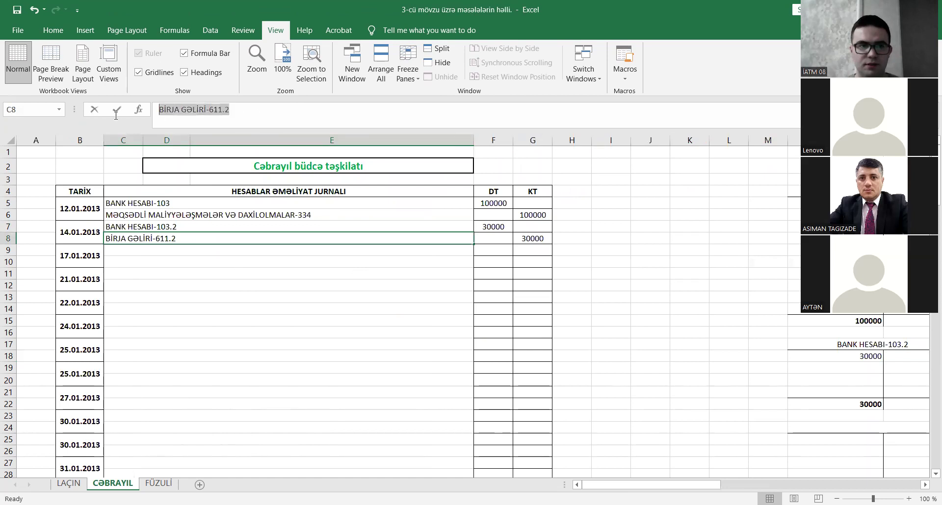
left_click(613, 377)
left_click_drag(607, 485, 728, 476)
left_click(598, 191)
left_click(301, 113)
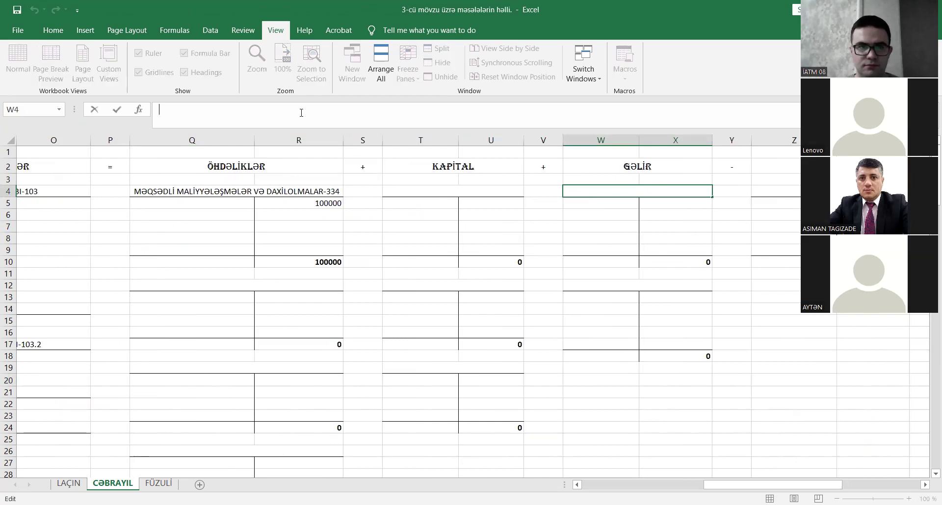
key("ctrl+v")
left_click(679, 204)
type("30000")
key("Return")
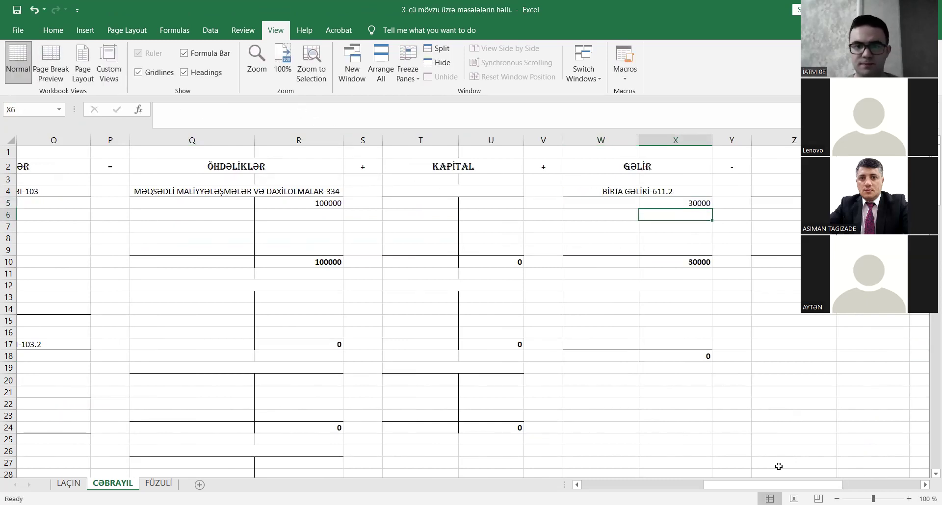
Step: Enter VERİLMİŞ AVANS-143 on the first line of the 17.01.2013 journal entry with a debit of 15000
scroll(231, 327, "left", 5)
left_click(154, 258)
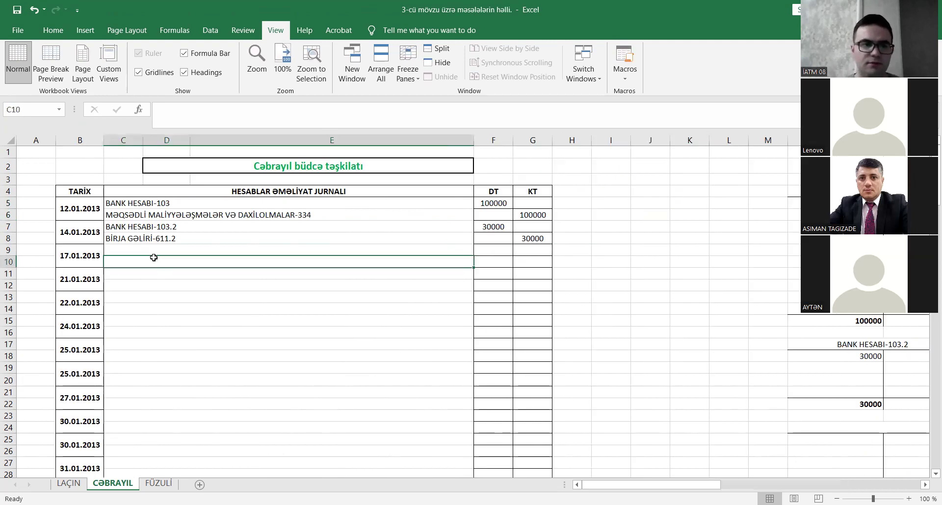
left_click(150, 249)
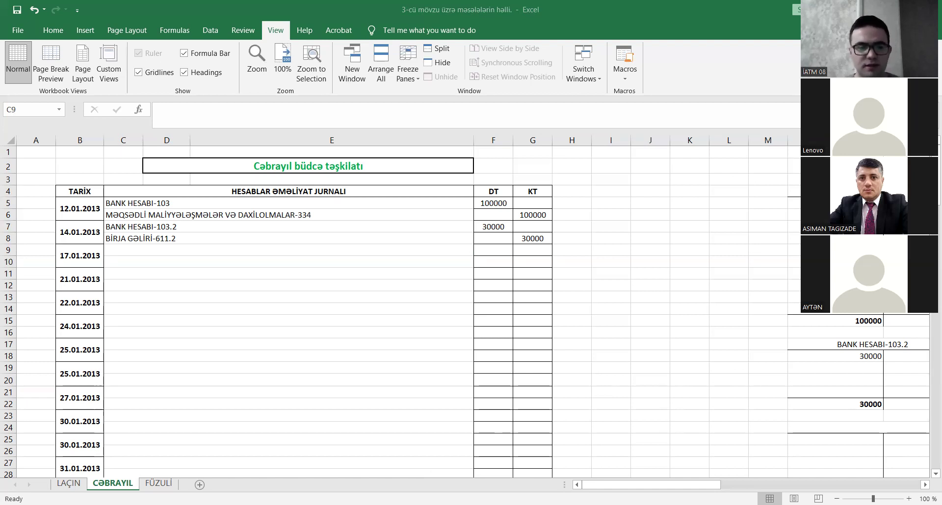
left_click(113, 253)
type("VE")
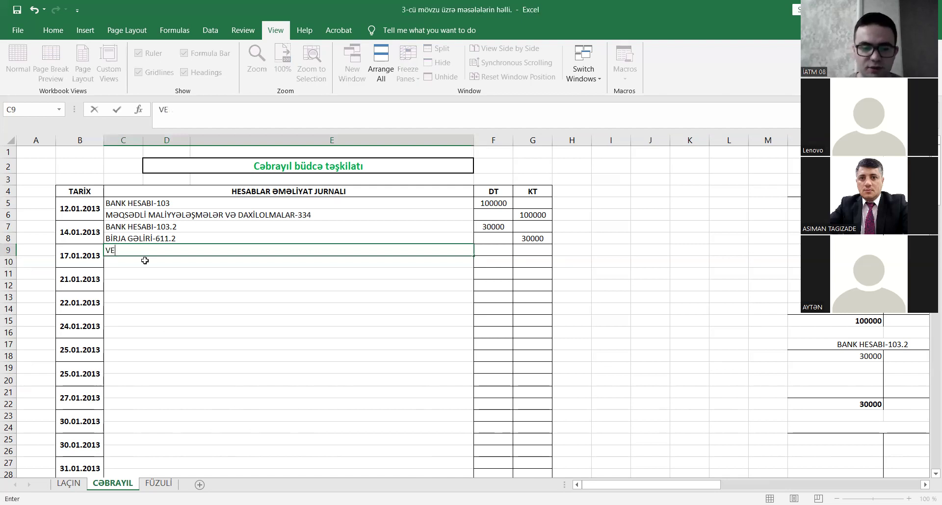
type("RİLMUİŞ AVANS")
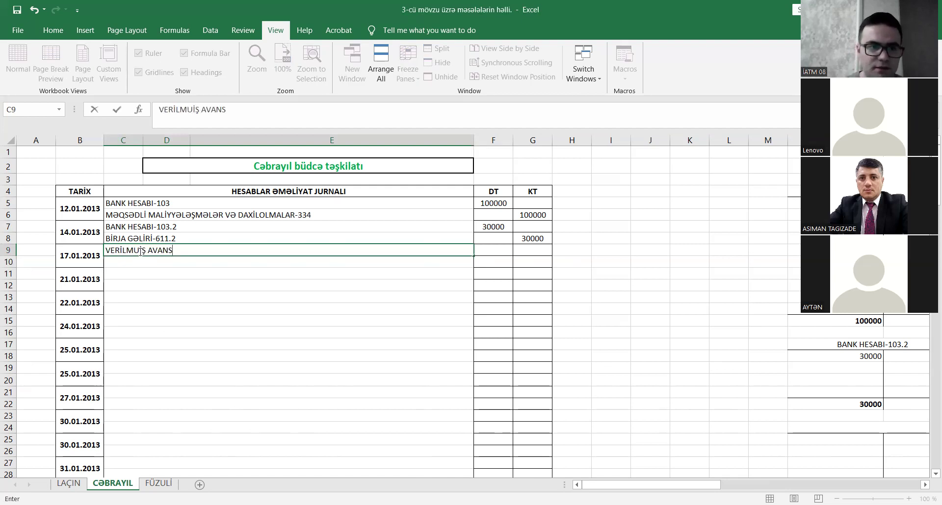
left_click(139, 251)
key("BackSpace")
left_click(177, 250)
type("-133")
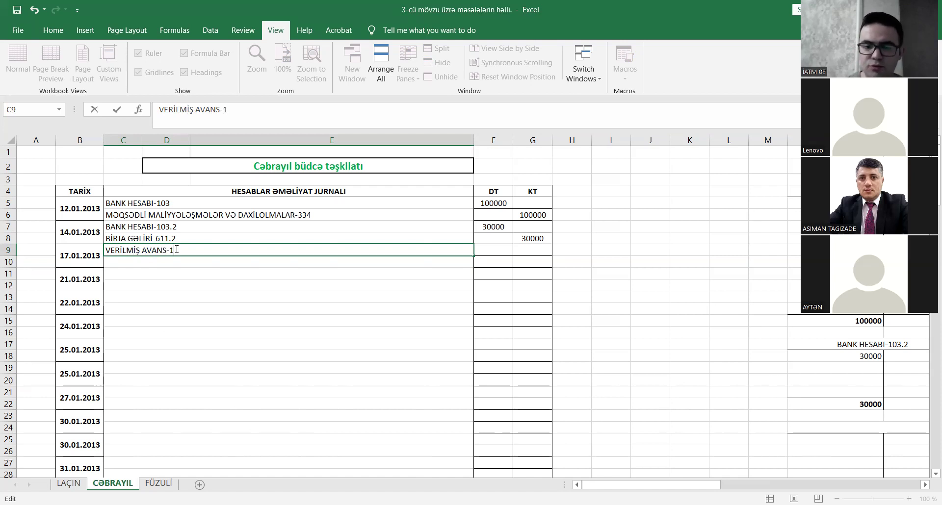
key("Tab")
type("15000")
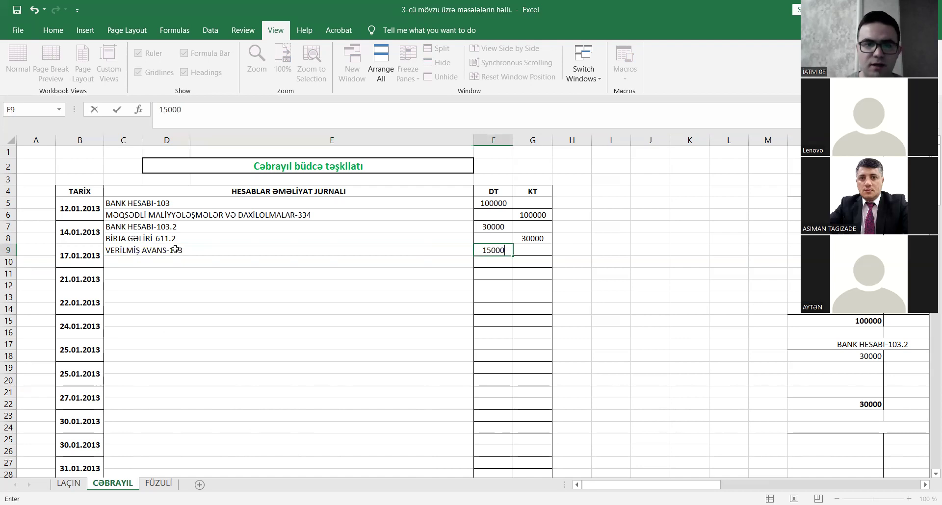
Step: Copy BANK HESABI-103.2 to the second line of the 17.01.2013 journal entry and credit it with 15000
left_click(171, 258)
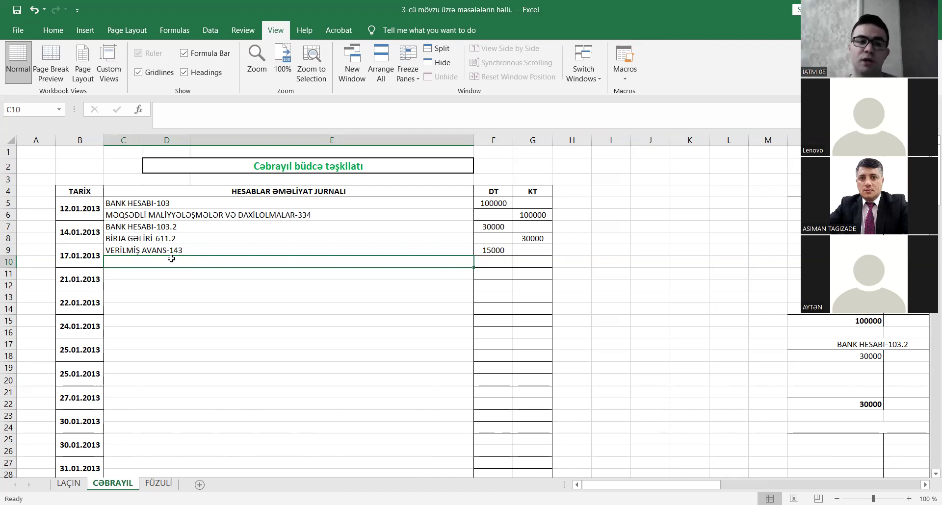
left_click(168, 251)
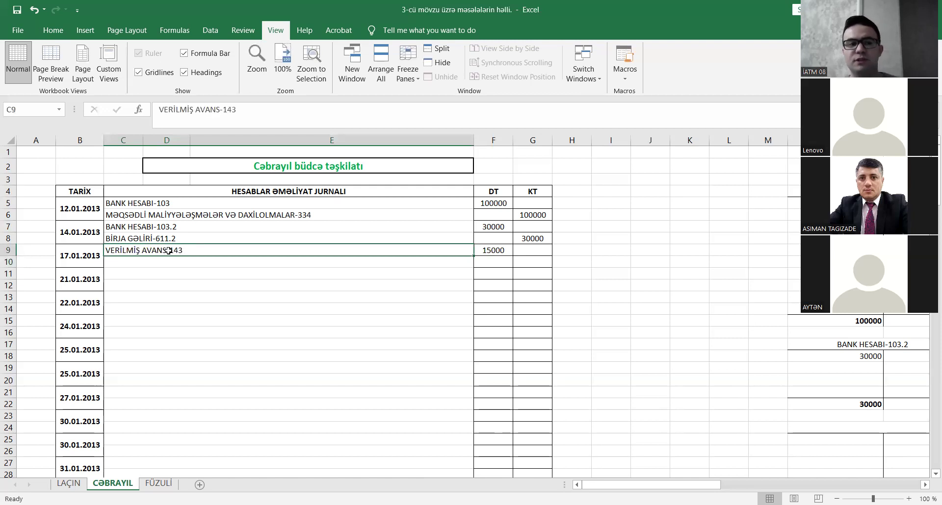
left_click(175, 225)
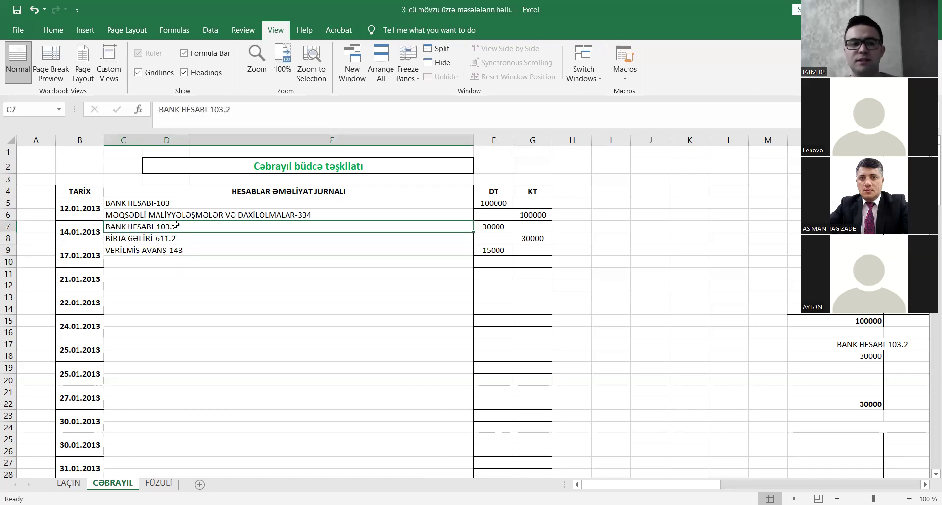
key("ctrl+c")
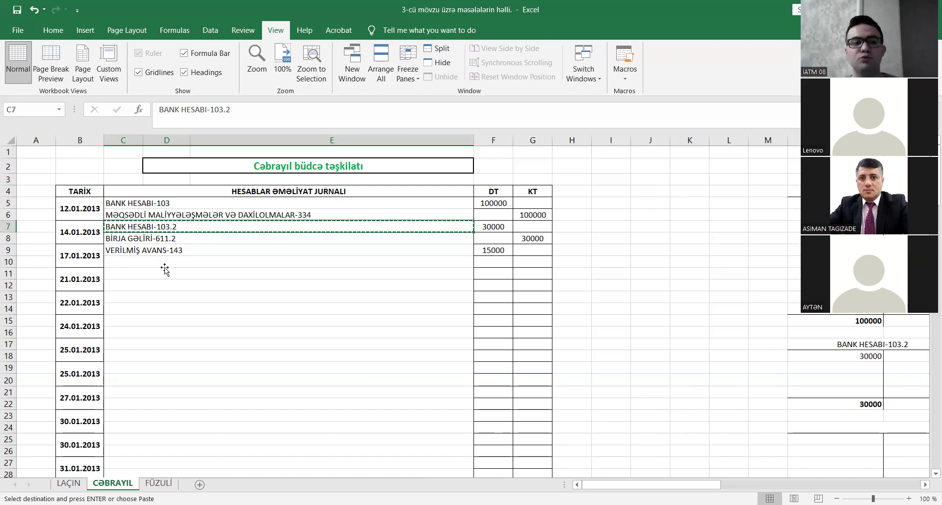
left_click(166, 266)
key("ctrl+v")
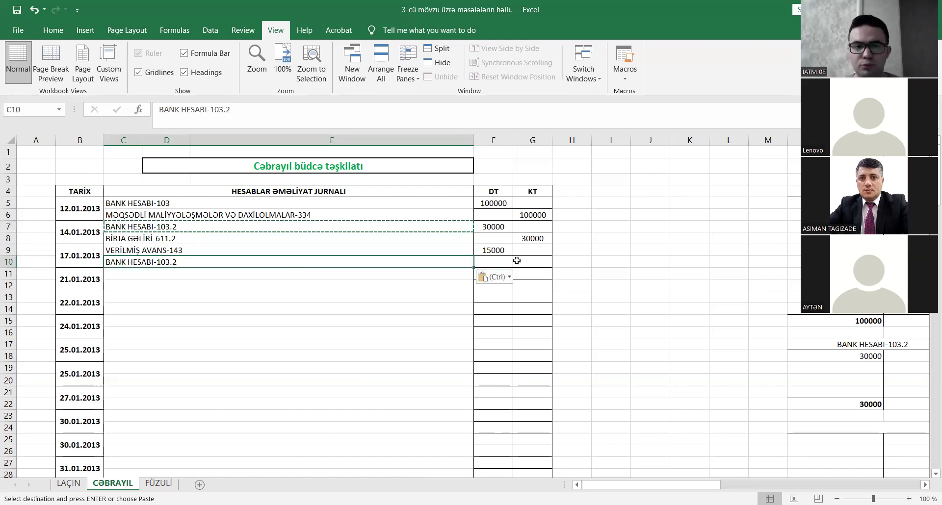
left_click(516, 261)
type("15000")
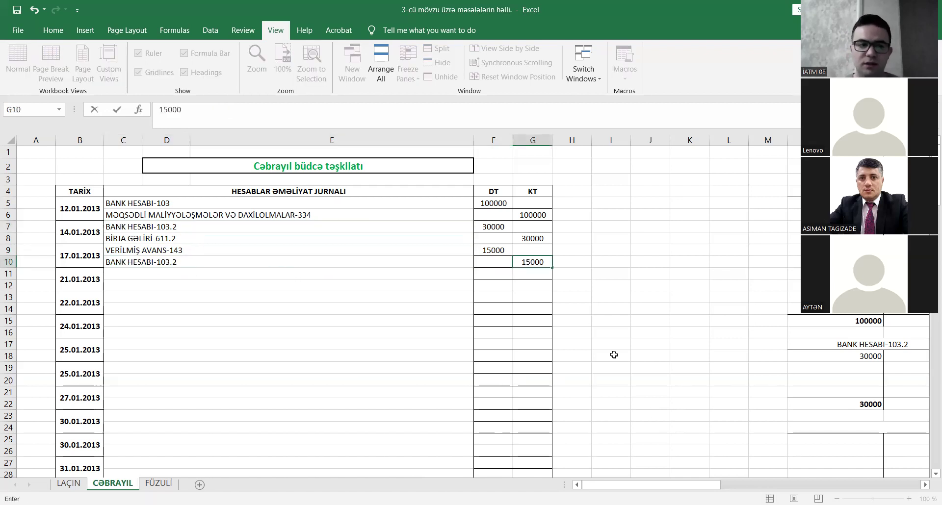
Step: Title the third T-account under AKTİVLƏR with VERİLMİŞ AVANS-143, copied from the journal, and post 15000 to its debit side
left_click(179, 251)
left_click_drag(240, 110, 110, 106)
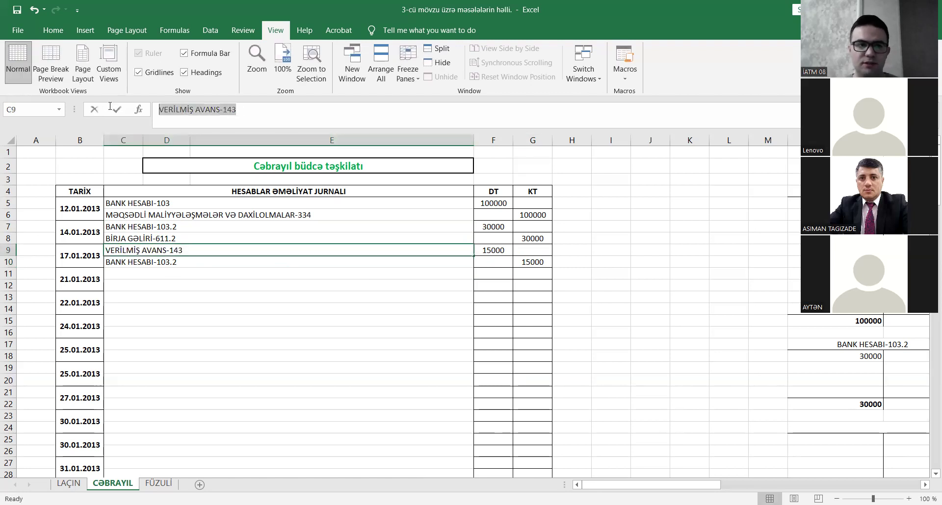
left_click(644, 356)
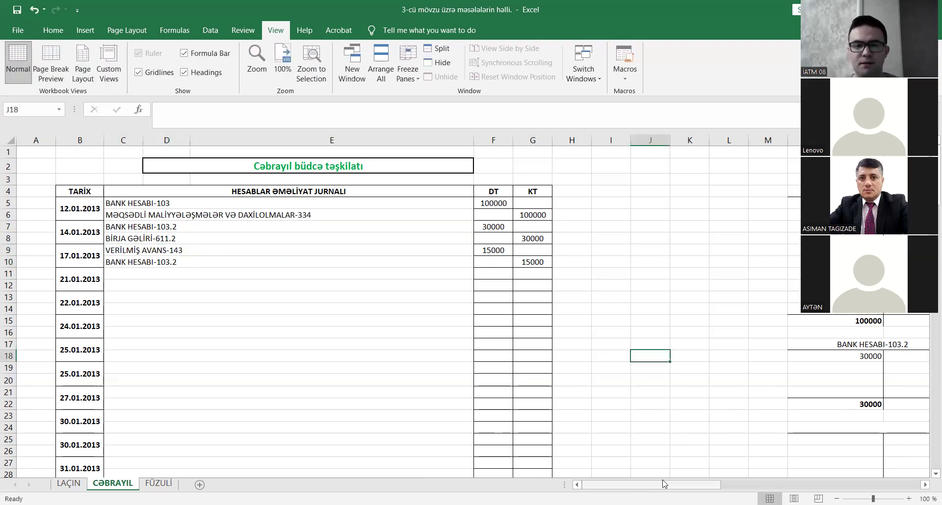
scroll(637, 424, "right", 2)
left_click(637, 425)
key("F2")
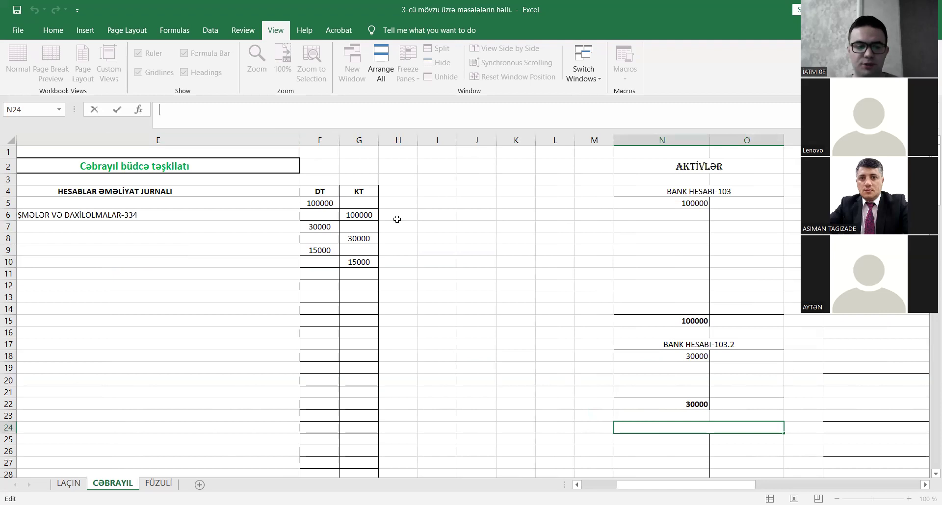
key("ctrl+v")
left_click(680, 444)
type("15000")
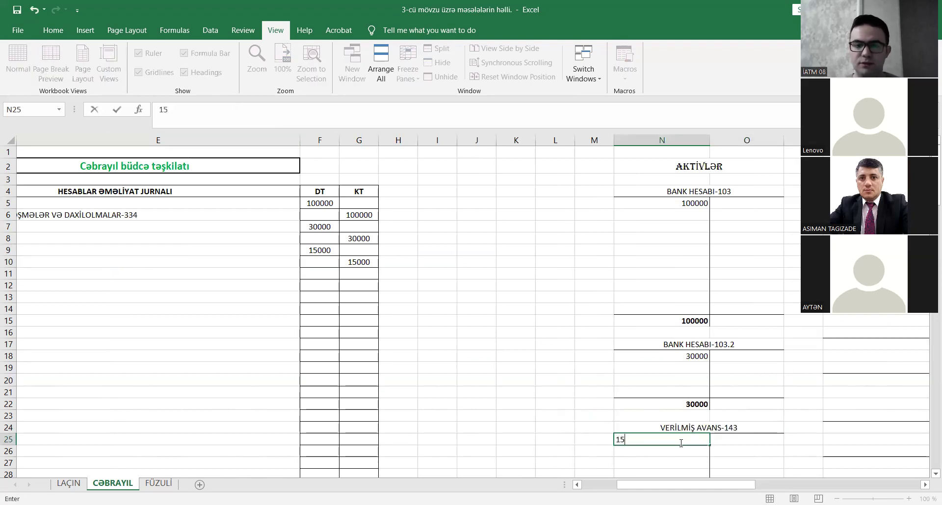
Step: Post 15000 to the credit side of the BANK HESABI-103.2 T-account
left_click(746, 357)
type("15000")
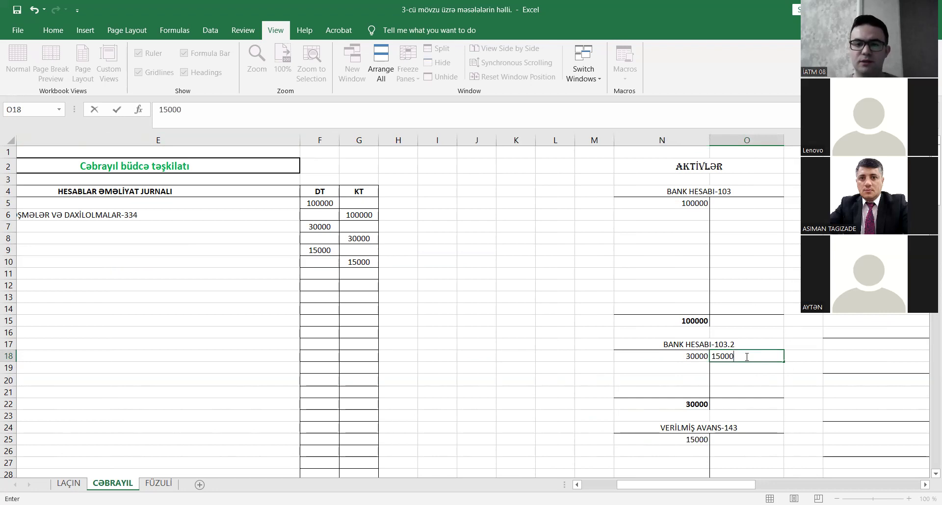
key("Return")
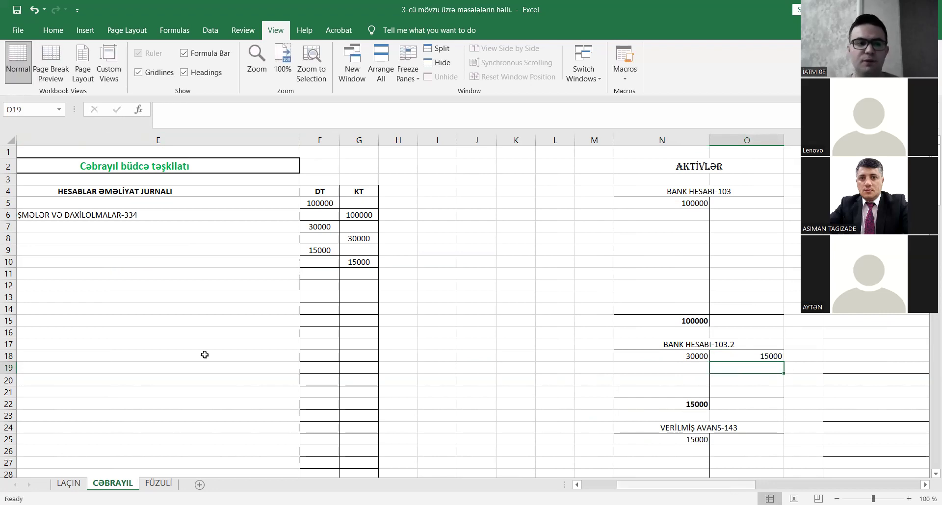
Step: Enter KİTABXANA FONDU-251 on the first line of the 21.01.2013 journal entry with a debit of 15000
scroll(172, 309, "left", 3)
left_click(142, 270)
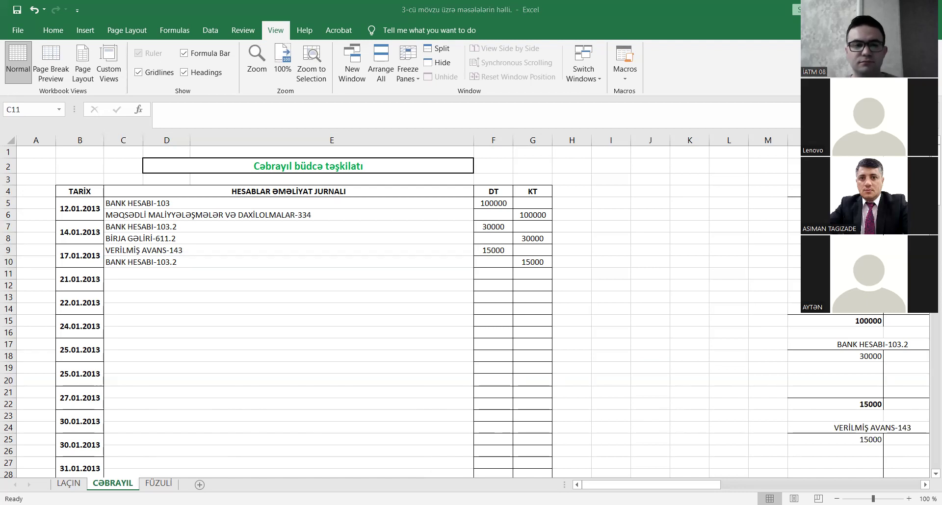
key("alt+Tab")
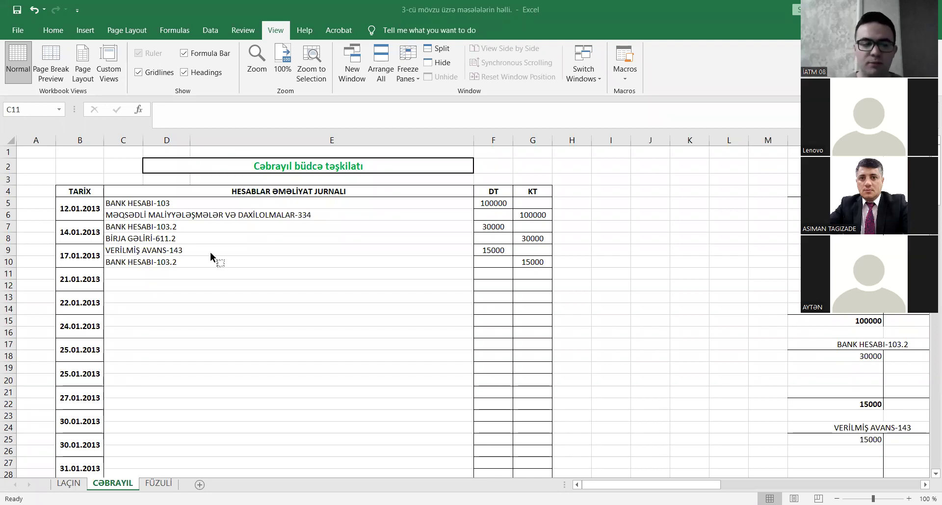
type("Kİ")
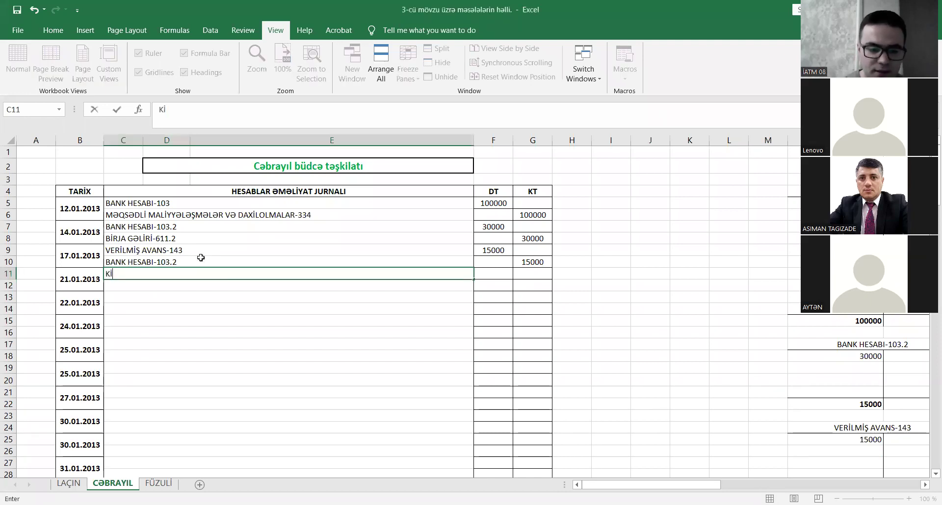
type("TABXAN FONDU-")
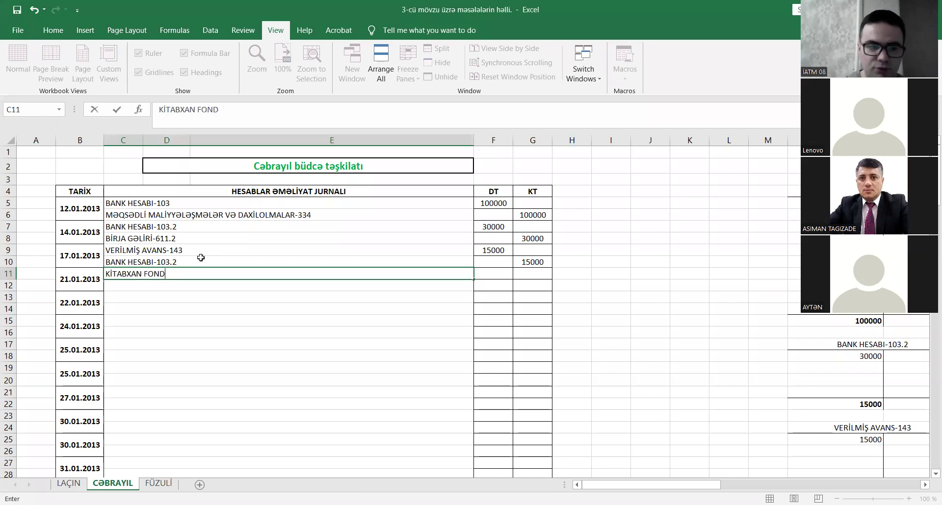
left_click(144, 274)
type("A")
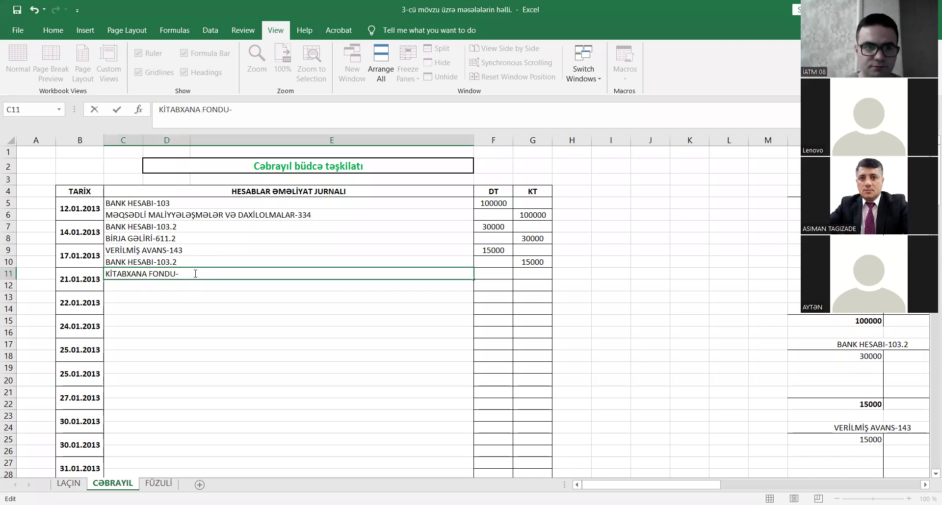
type("251")
key("Tab")
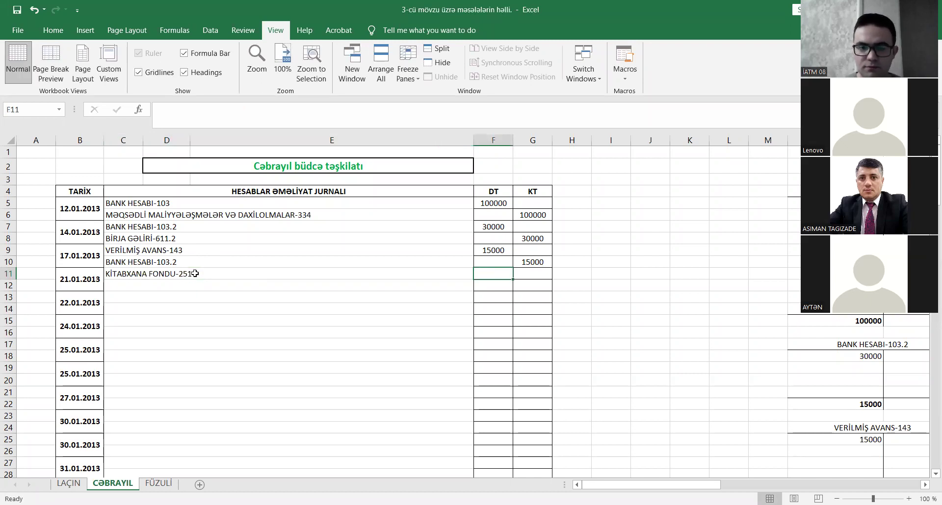
type("15000")
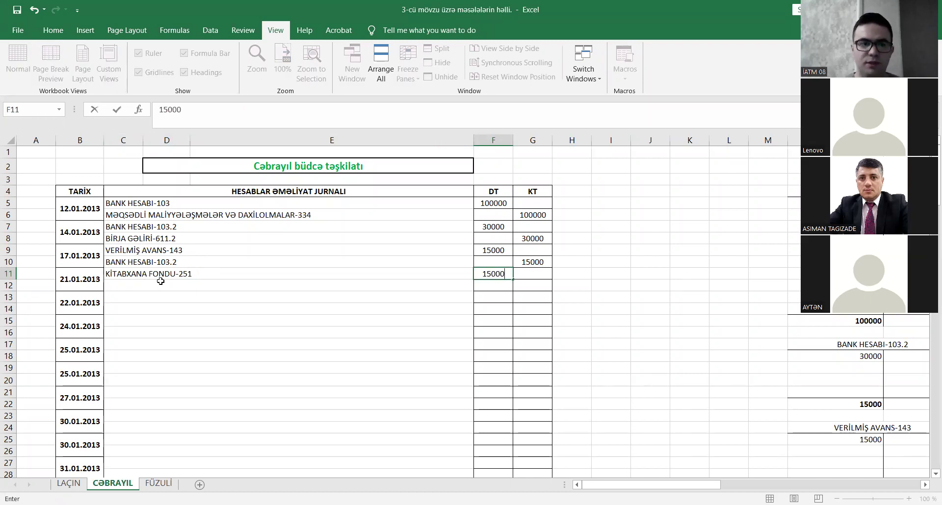
key("Return")
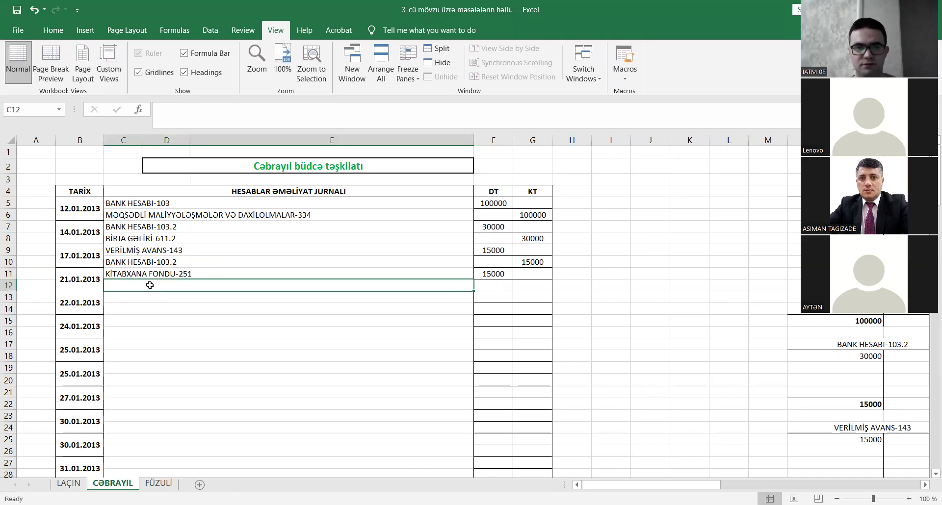
Step: Copy VERİLMİŞ AVANS-143 to the second line of the 21.01.2013 journal entry and credit it with 15000
left_click(151, 251)
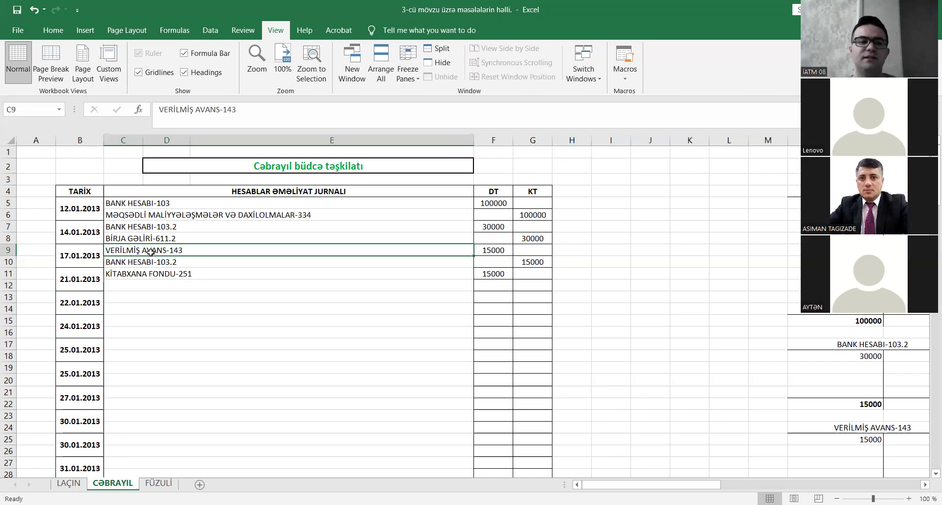
key("ctrl+c")
left_click(158, 285)
key("ctrl+v")
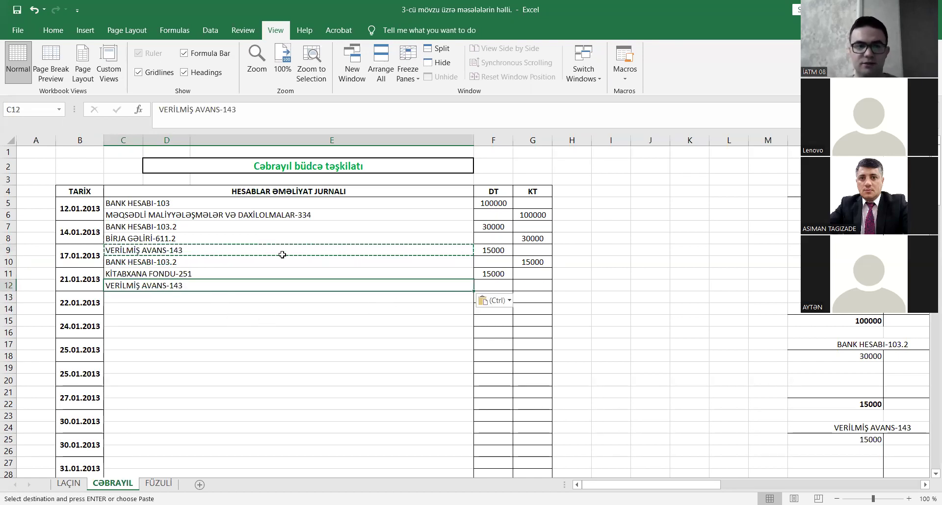
left_click(220, 250)
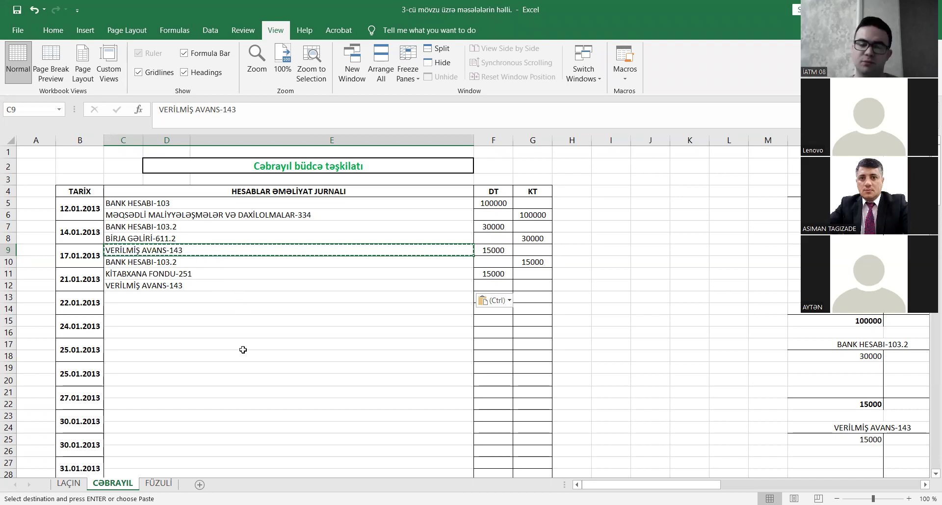
left_click(534, 287)
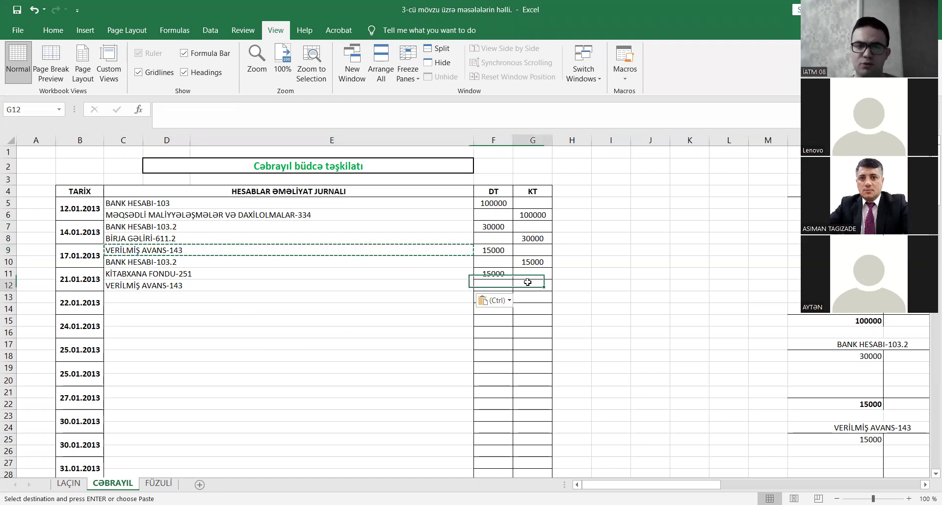
type("15000")
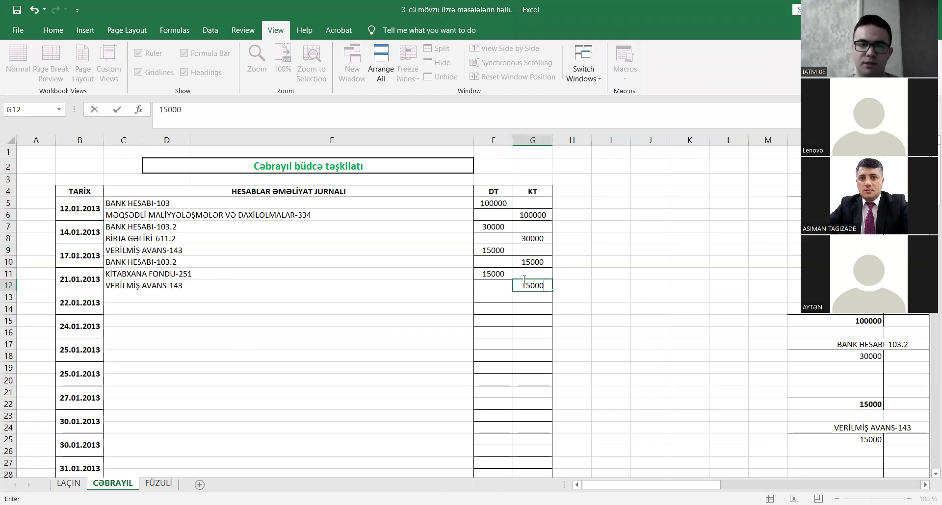
left_click(431, 328)
Step: Title the fourth T-account under AKTİVLƏR with KİTABXANA FONDU-251, copied from the journal, and post 15000 to its debit side
left_click(242, 274)
left_click_drag(254, 123, 158, 111)
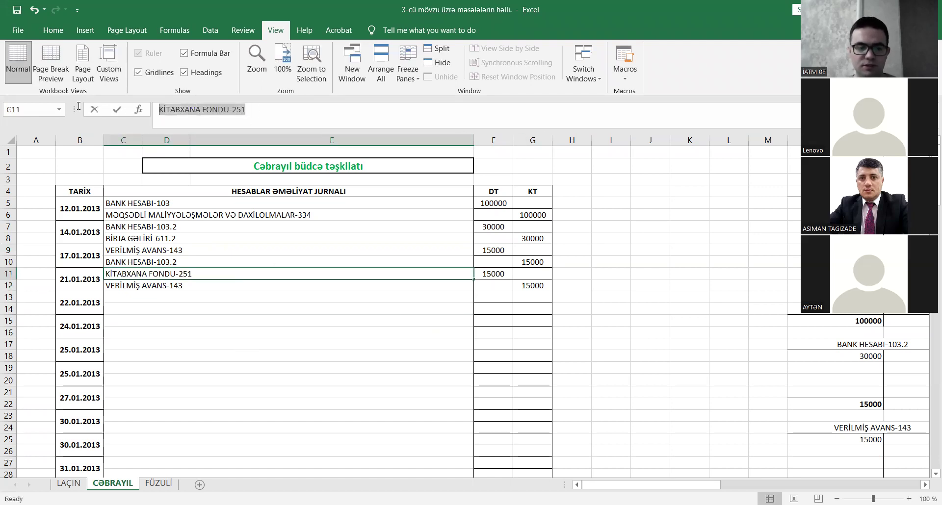
left_click(633, 354)
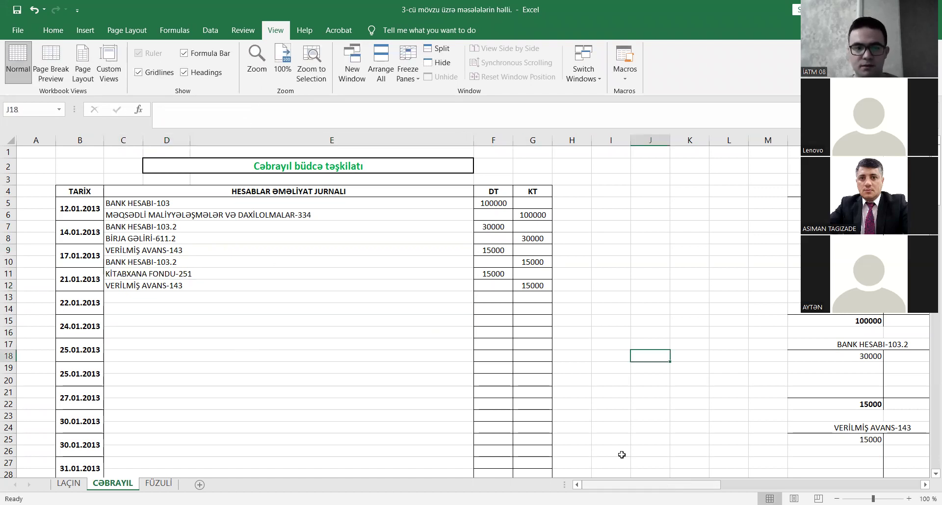
scroll(620, 452, "down", 3)
scroll(620, 452, "right", 4)
left_click(309, 398)
key("ctrl+v")
key("Return")
type("15000")
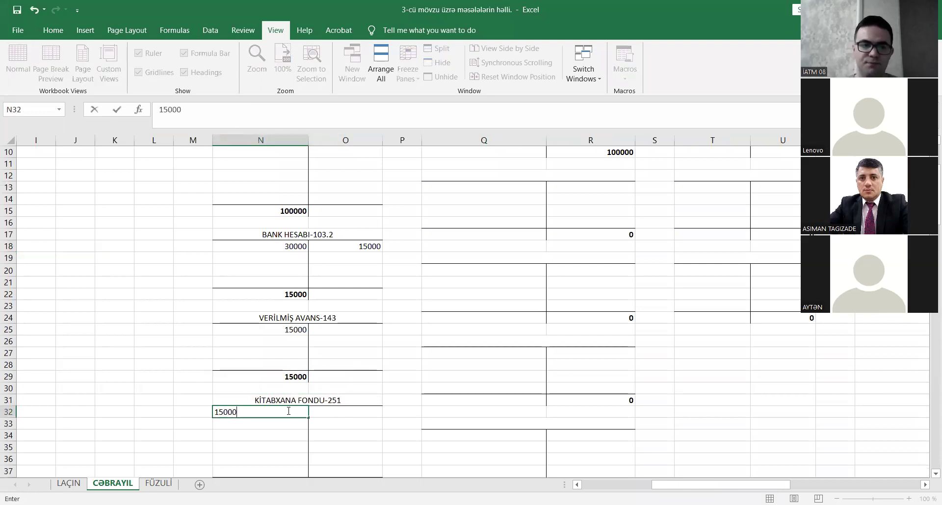
left_click(439, 433)
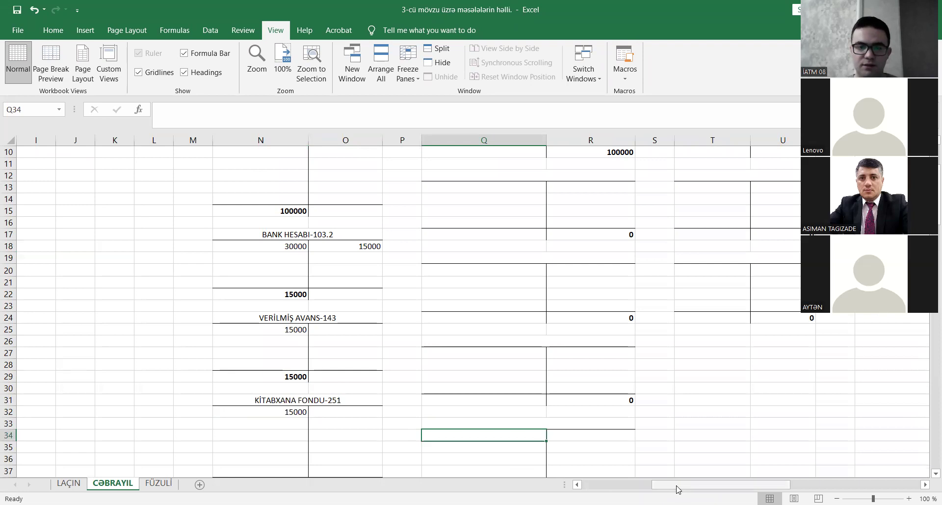
Step: Post 15000 to the credit side of the VERİLMİŞ AVANS-143 T-account
mouse_move(677, 490)
left_mouse_down()
mouse_move(605, 490)
mouse_move(668, 489)
left_mouse_up()
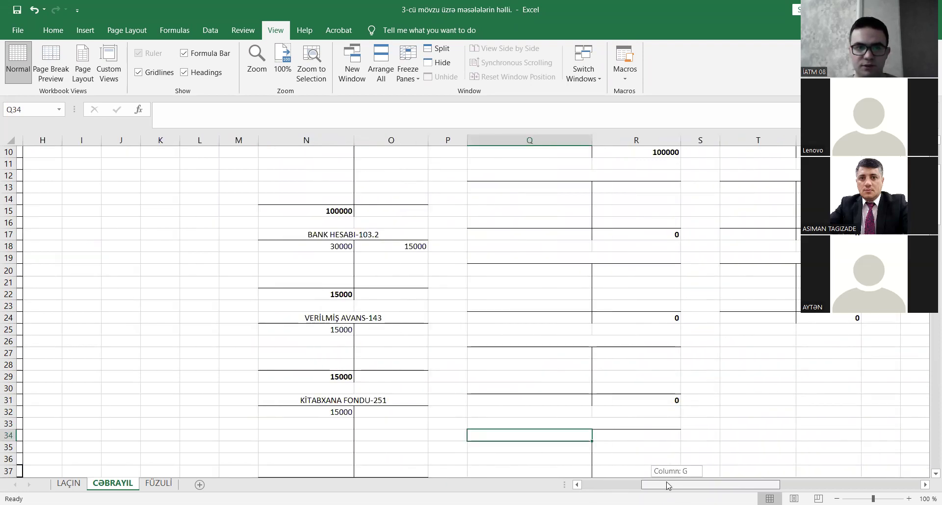
left_click(380, 334)
type("15000")
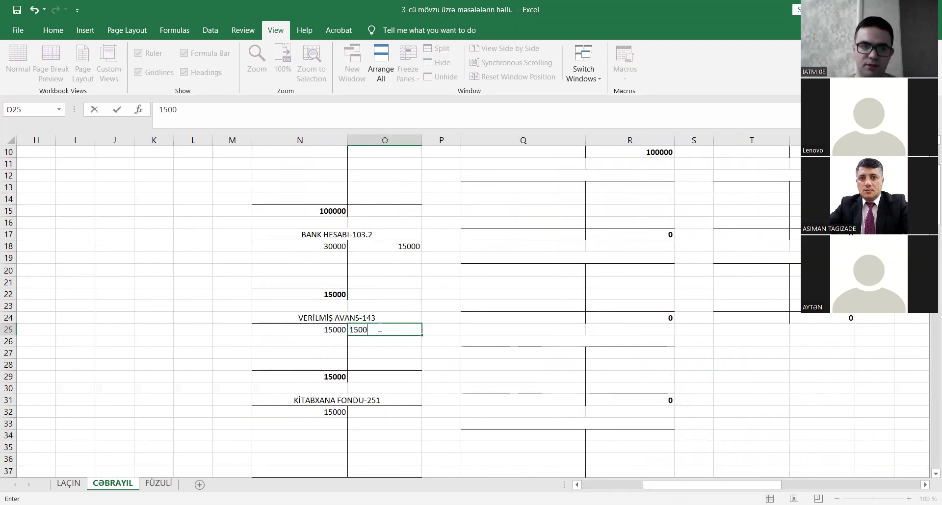
key("Return")
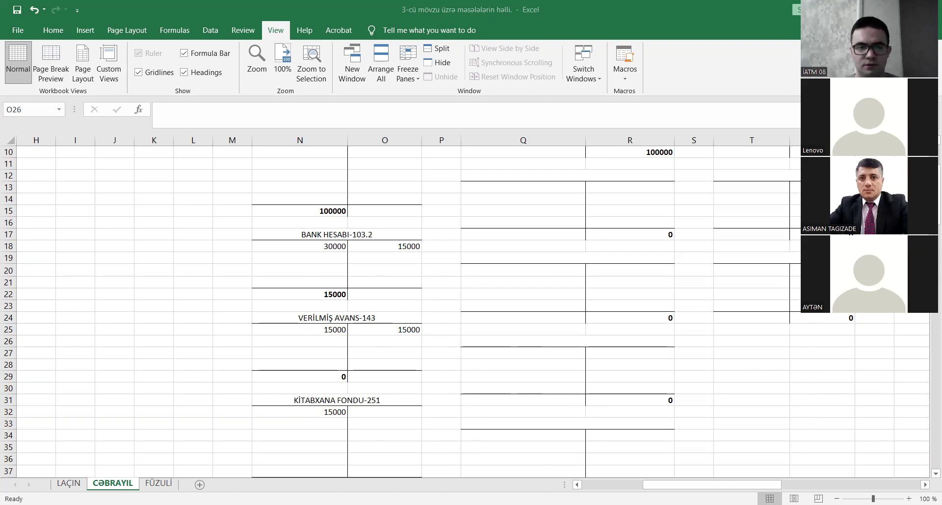
Step: Post 5000 to the credit side of the BANK HESABI-103 T-account
scroll(421, 386, "up", 3)
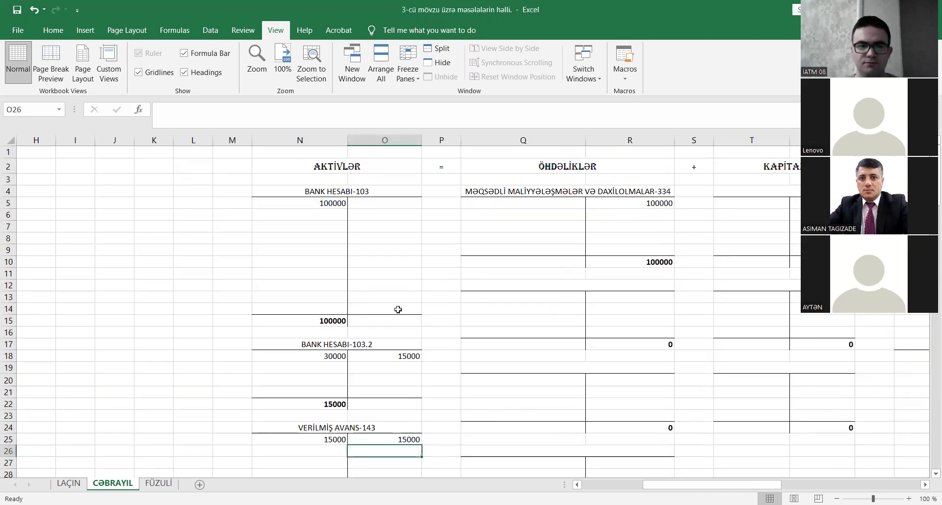
left_click(373, 206)
type("5000")
key("Return")
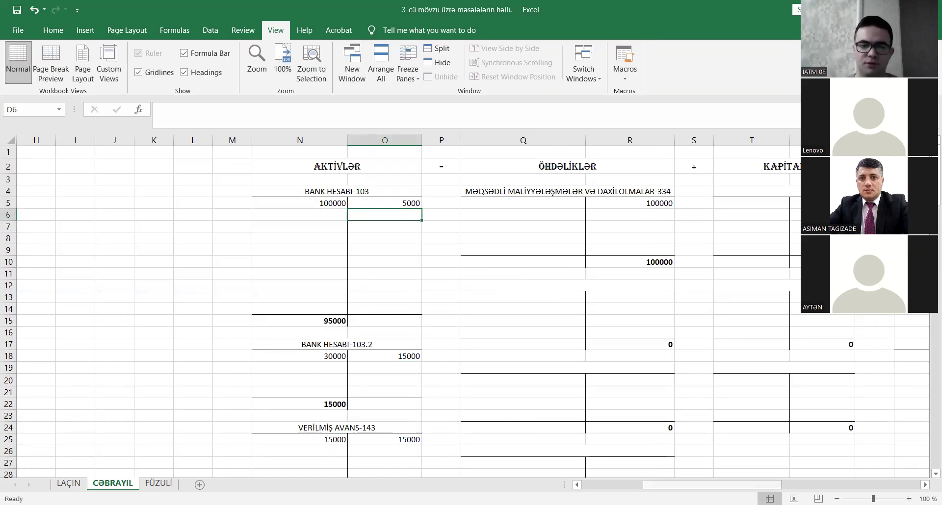
Step: Copy BANK HESABI-103 to the second line of the 22.01.2013 journal entry and credit it with 5000
scroll(326, 417, "left", 3)
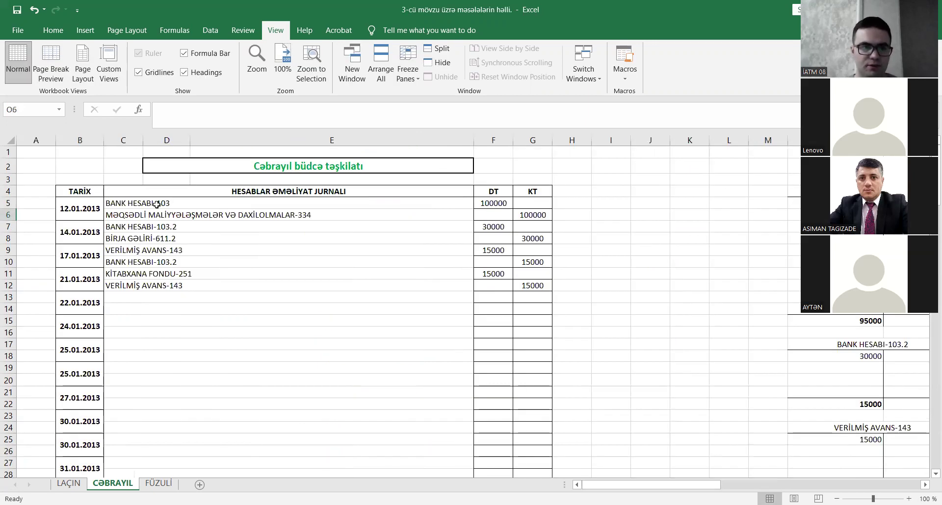
left_click(156, 204)
key("ctrl+c")
left_click(149, 288)
left_click(137, 306)
key("ctrl+v")
key("ctrl")
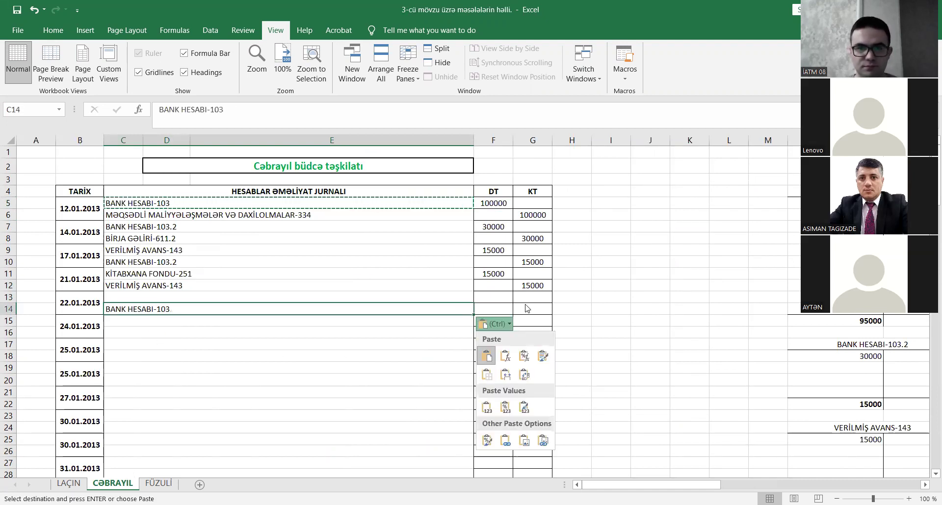
left_click(526, 309)
type("5000")
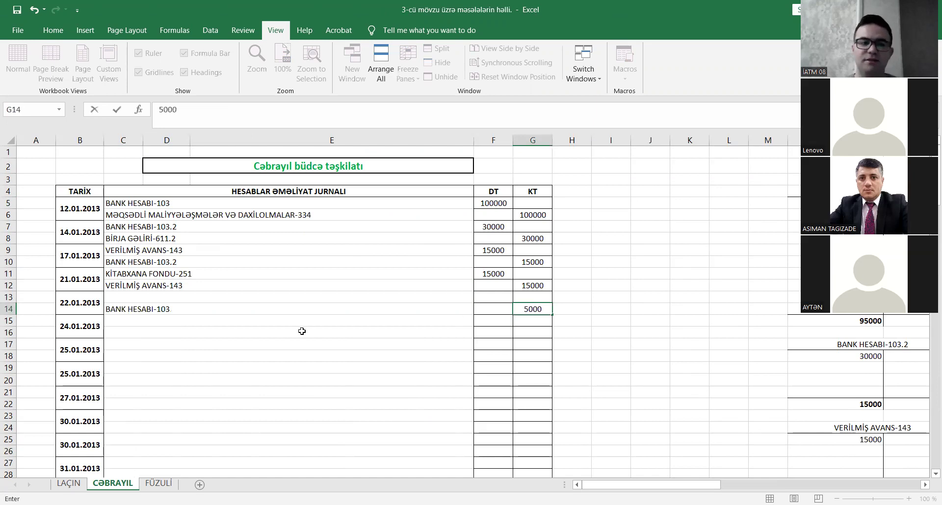
left_click(300, 331)
Step: Enter TƏHTƏLHESAB MƏBLƏĞLƏR-144 on the first line of the 22.01.2013 journal entry with a debit of 5000
left_click(196, 300)
type("TƏHT")
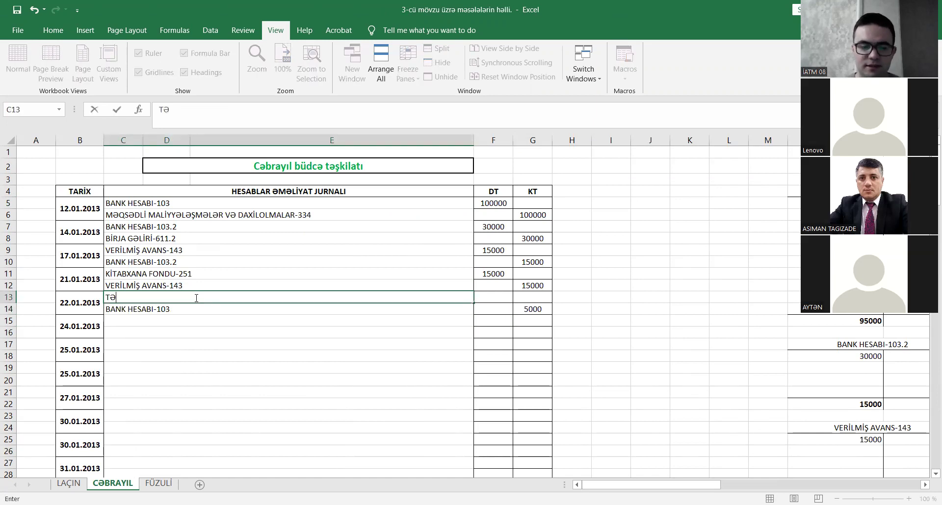
type("ƏLHESAB ")
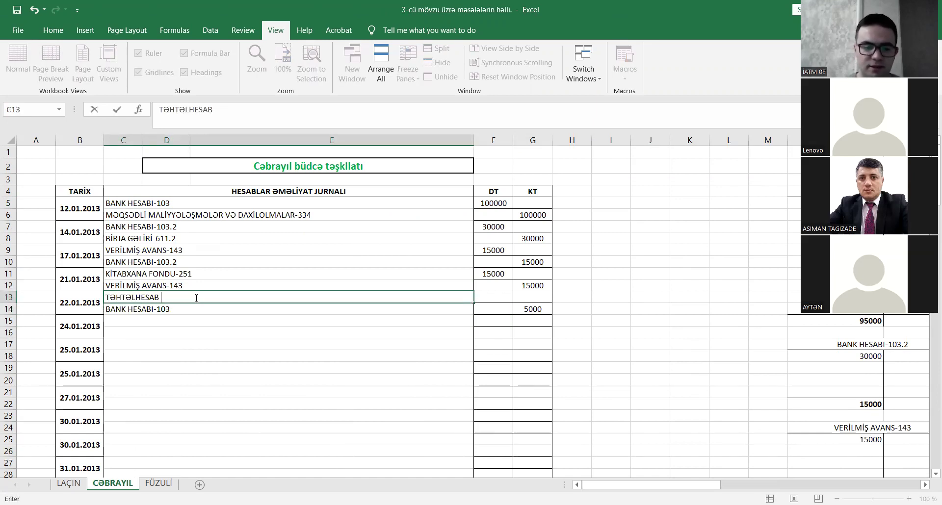
type("MƏBLƏĞLƏR")
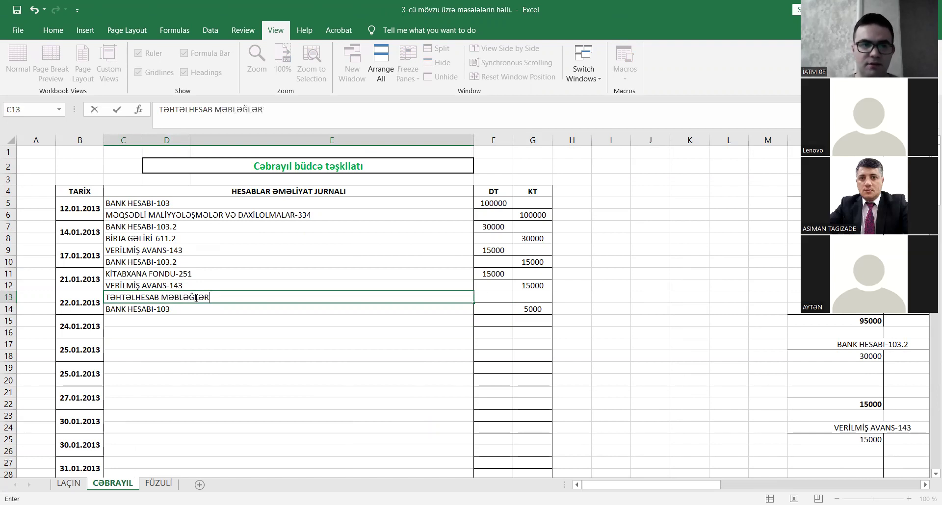
type("-144")
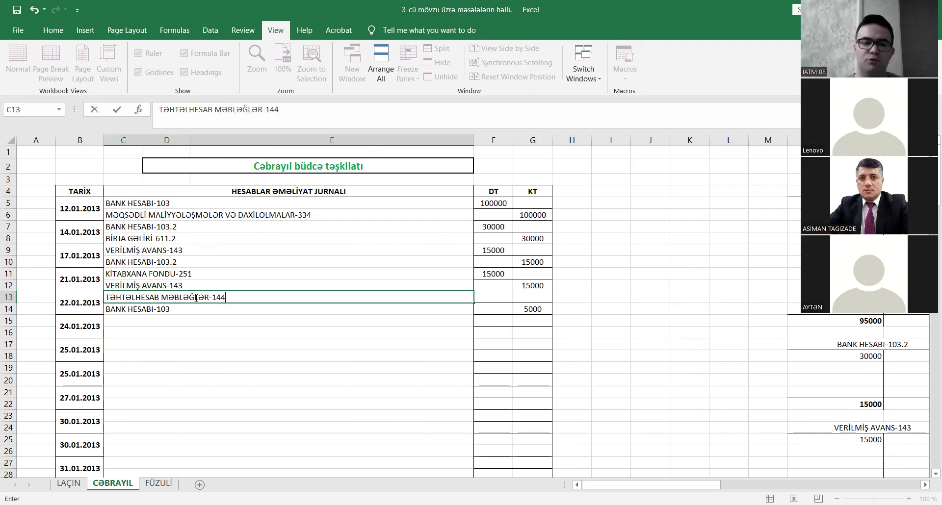
key("Tab")
type("2")
key("BackSpace")
type("5000")
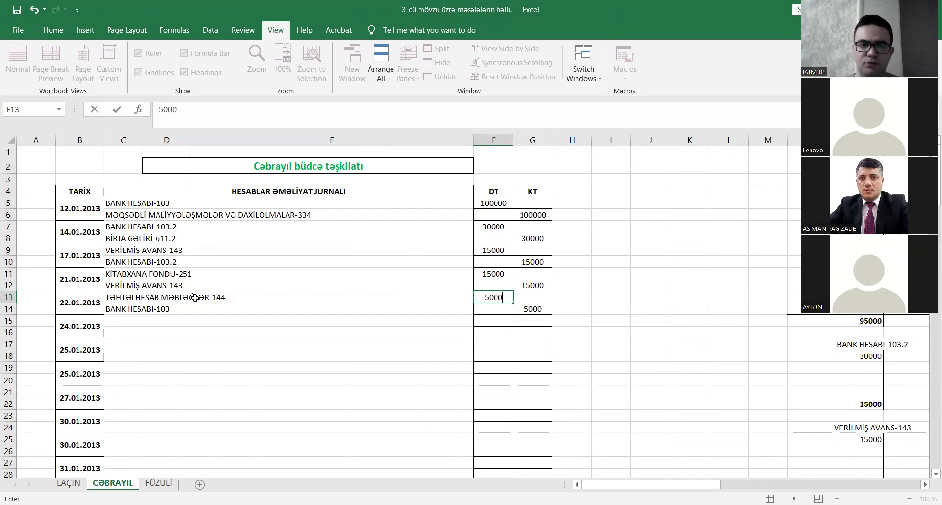
key("Tab")
Step: Title the fifth T-account under AKTİVLƏR with TƏHTƏLHESAB MƏBLƏĞLƏR-144, copied from the journal
left_click(221, 302)
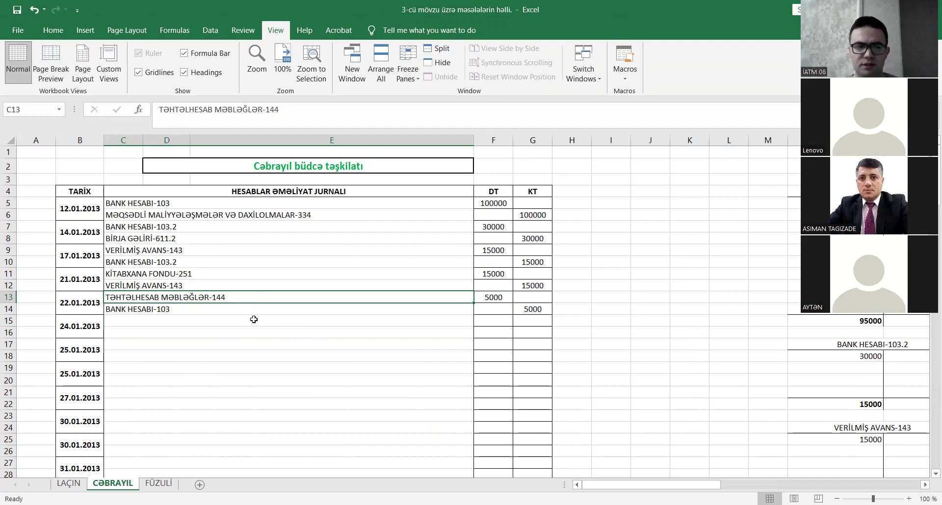
left_click_drag(297, 117, 96, 114)
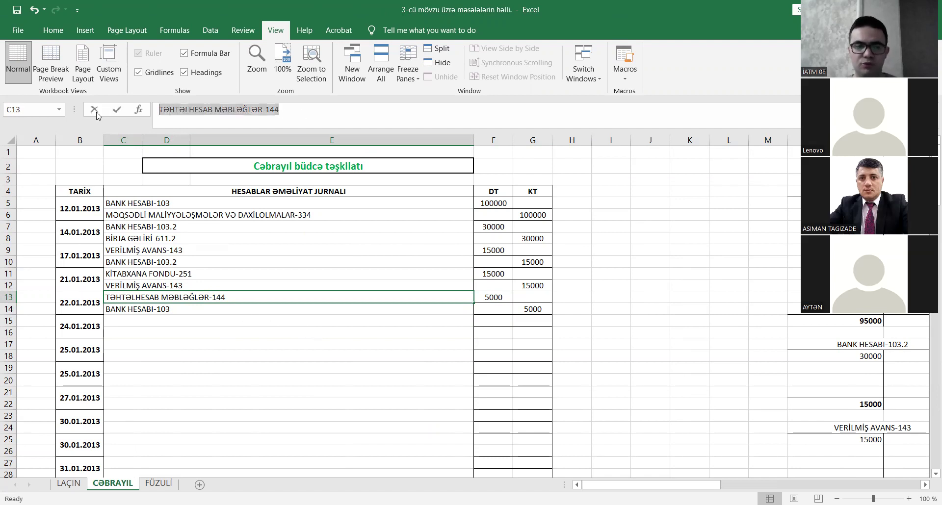
left_click(610, 356)
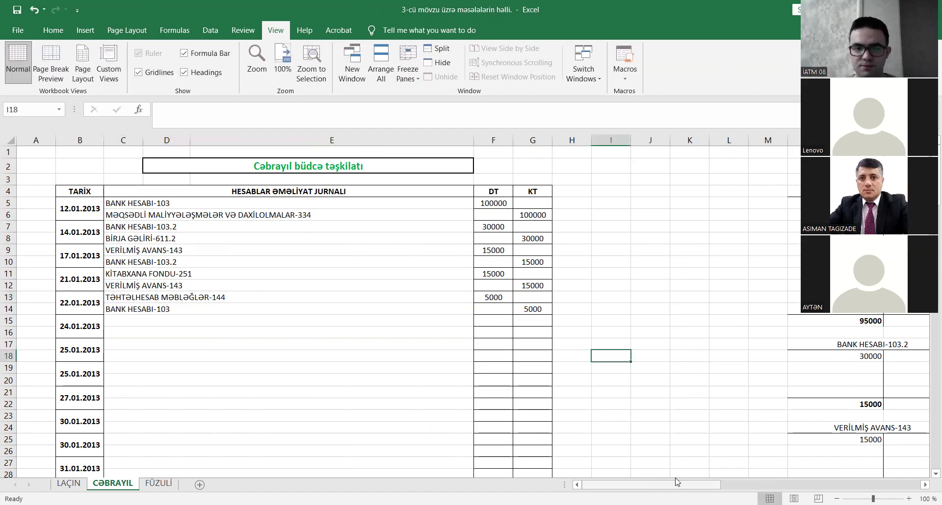
scroll(685, 451, "down", 5)
scroll(685, 452, "right", 3)
left_click(687, 437)
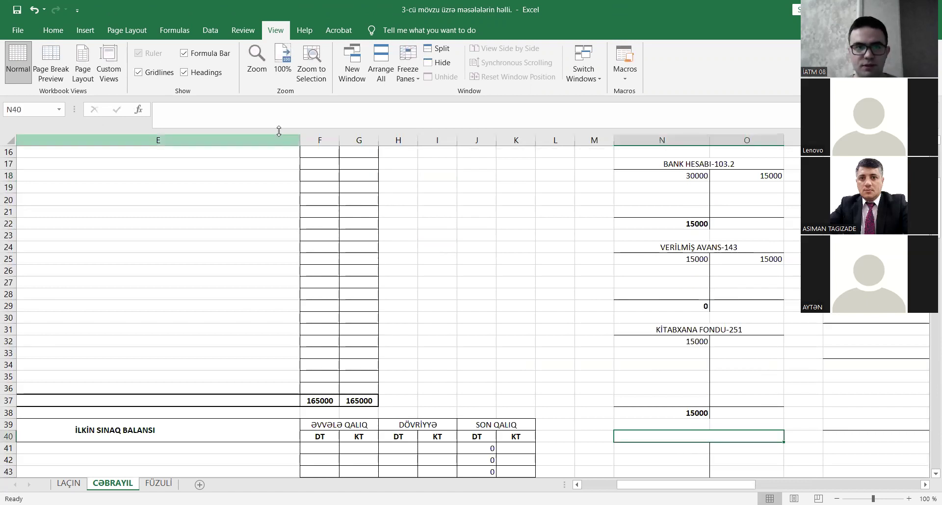
left_click(272, 117)
key("ctrl+v")
key("Return")
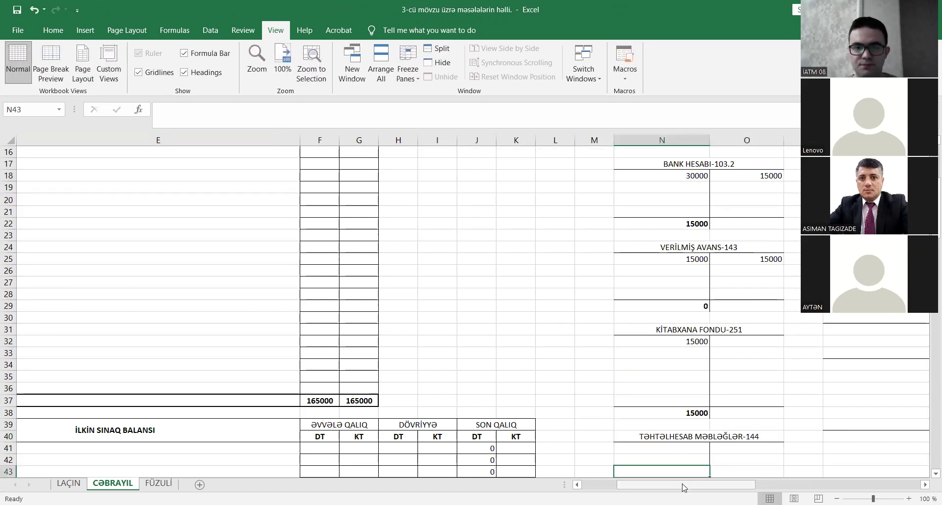
Step: Post 5000 to the debit side of the TƏHTƏLHESAB MƏBLƏĞLƏR-144 T-account
left_click(686, 456)
left_click(687, 447)
type("5000")
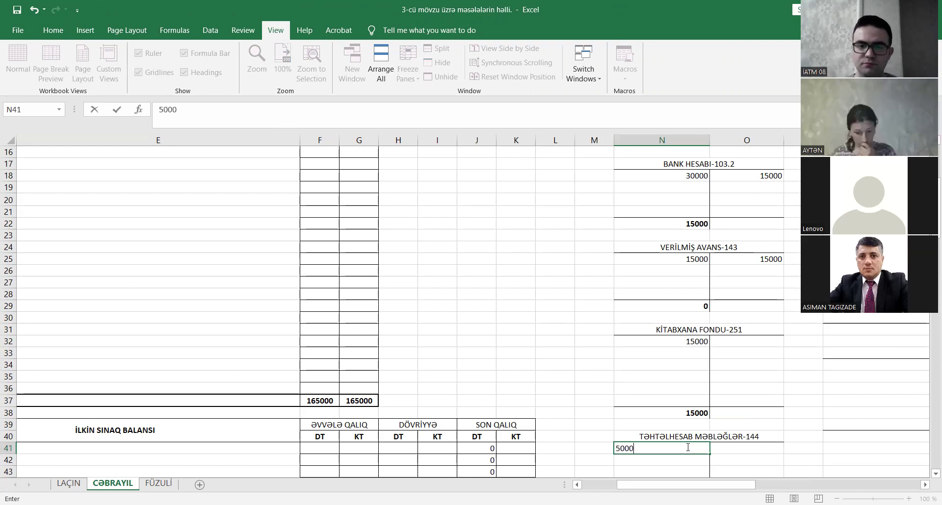
key("Tab")
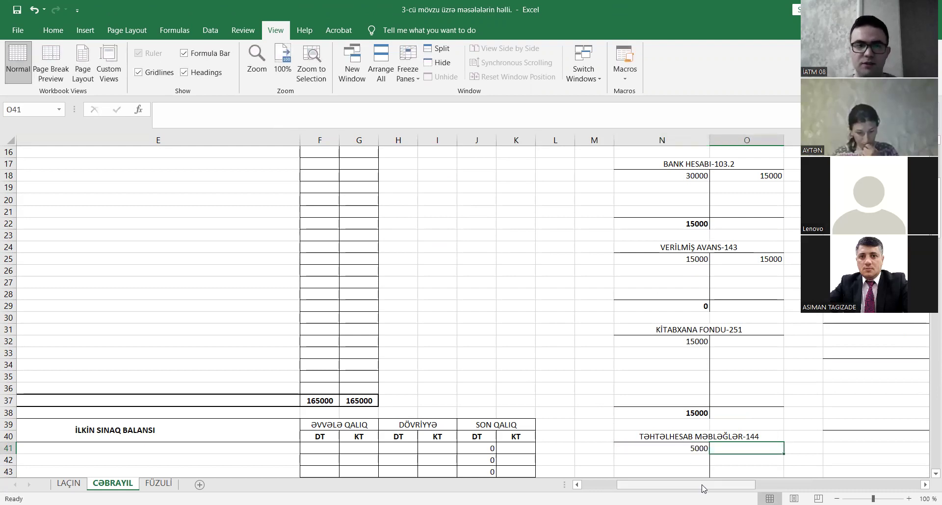
Step: Enter NƏQLİYYAT VASİTƏSİ-231.4 on the first line of the 24.01.2013 journal entry with a debit of 22000
scroll(367, 351, "up", 3)
scroll(368, 352, "left", 4)
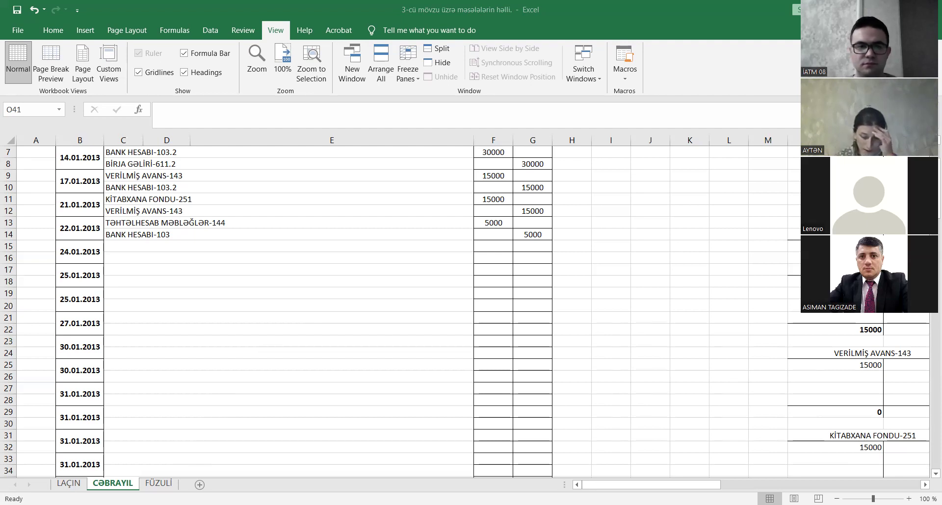
left_click(151, 247)
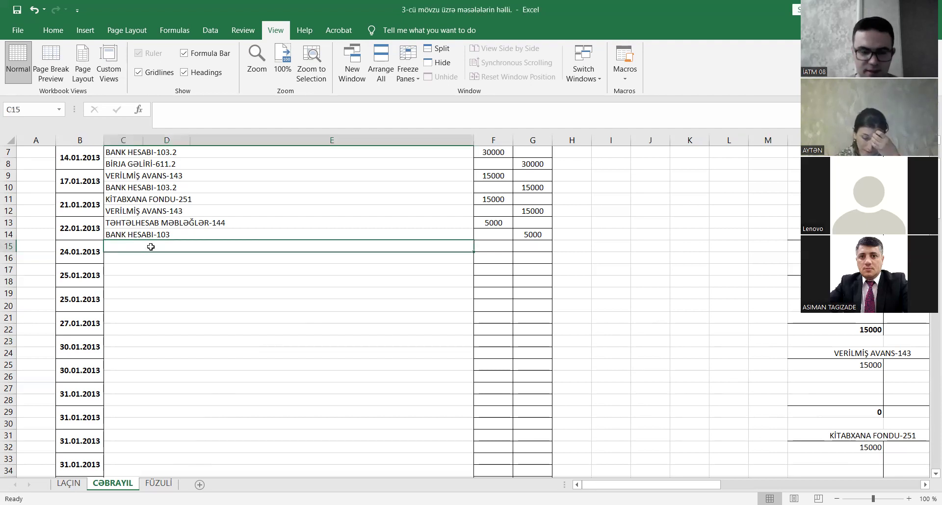
type("NƏQLİYYAT VASİ")
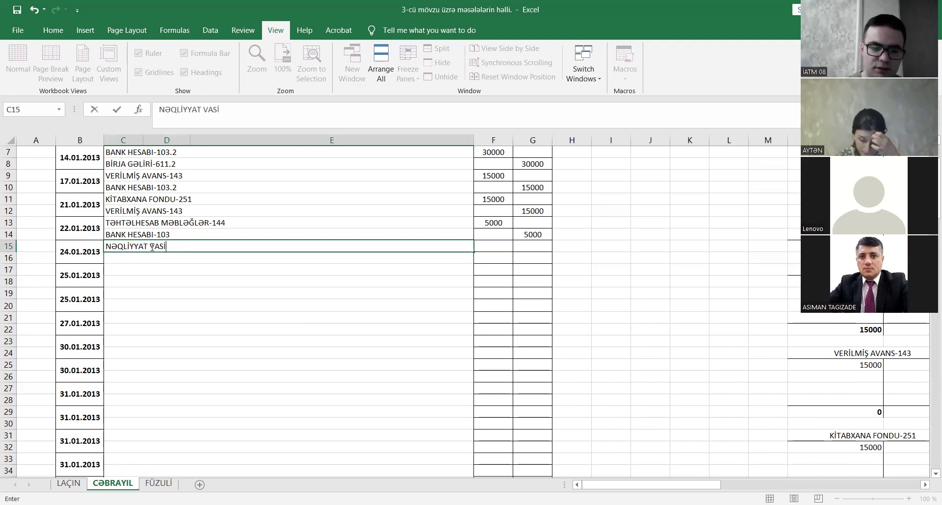
type("TƏSİ-231.4")
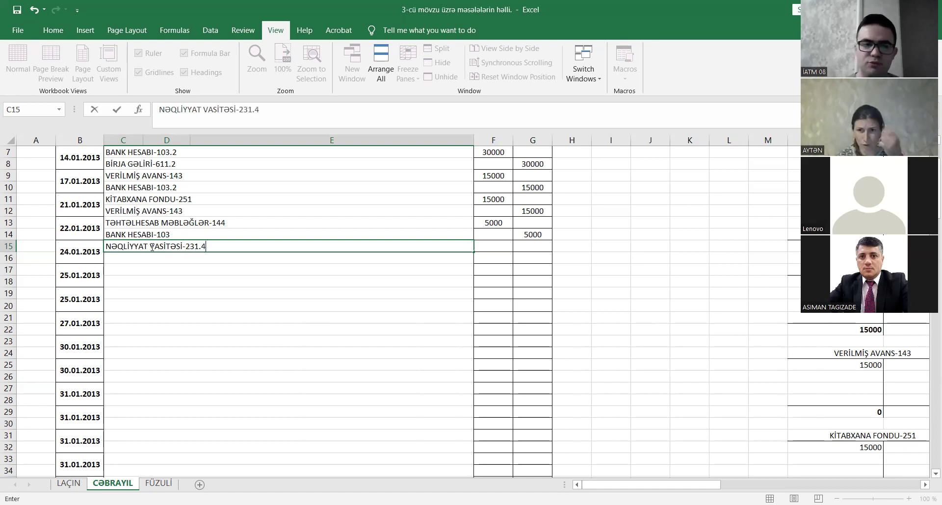
key("Tab")
type("22000")
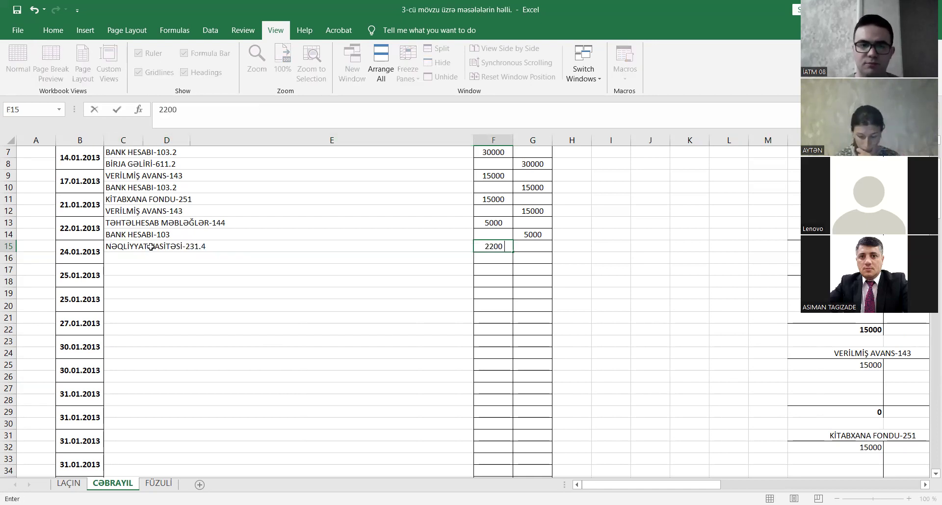
Step: Copy BANK HESABI-103 to the second line of the 24.01.2013 journal entry and credit it with 22000
left_click(148, 248)
left_click(145, 256)
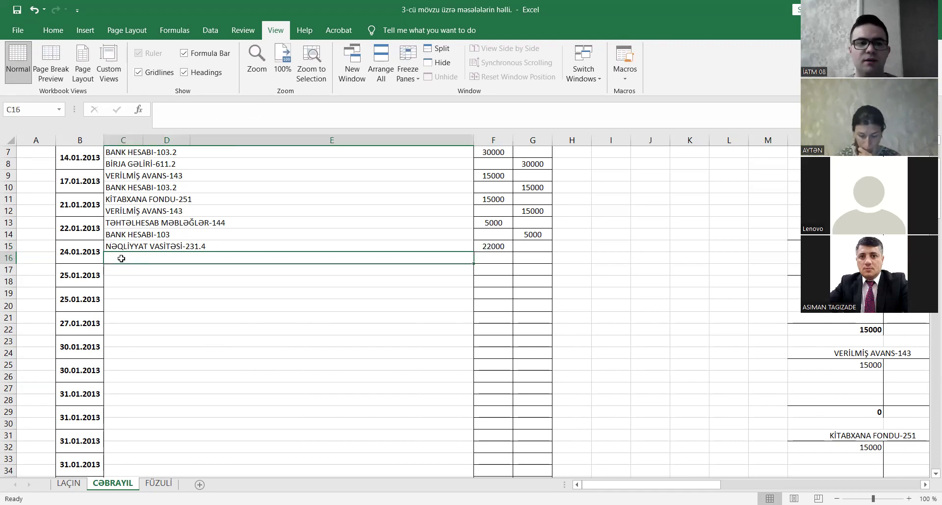
left_click(136, 234)
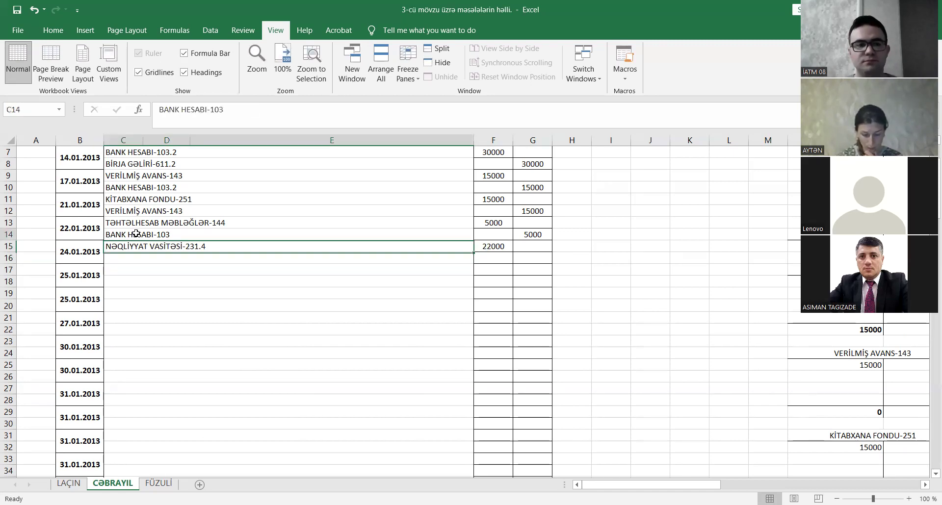
key("ctrl+c")
left_click(137, 257)
key("ctrl+v")
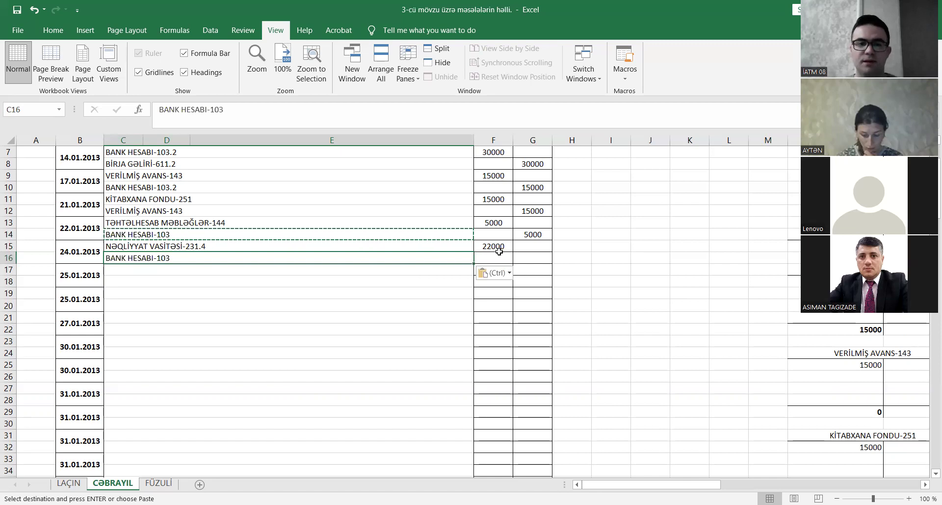
left_click(524, 260)
type("22000")
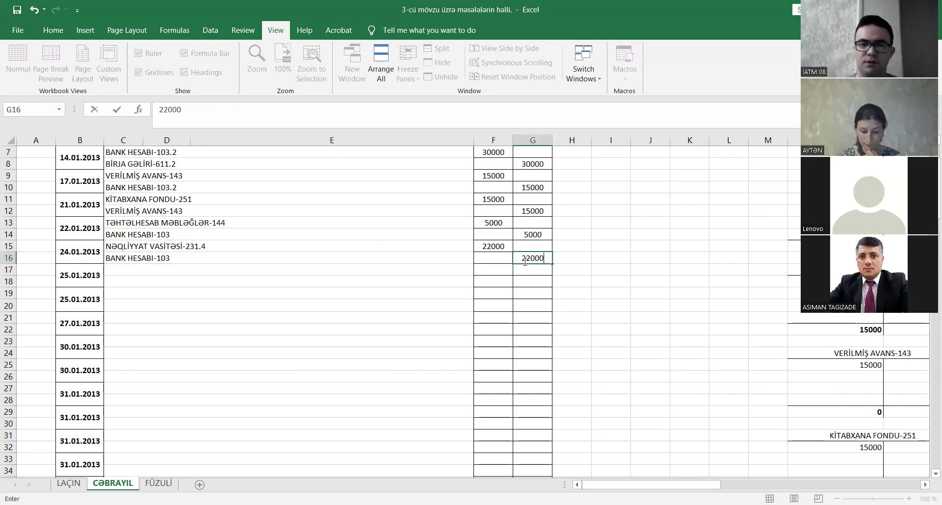
left_click(613, 331)
Step: Title the sixth T-account under AKTİVLƏR with NƏQLİYYAT VASİTƏSİ-231.4, copied from the journal
left_click(170, 245)
left_click_drag(260, 110, 94, 107)
left_click(650, 353)
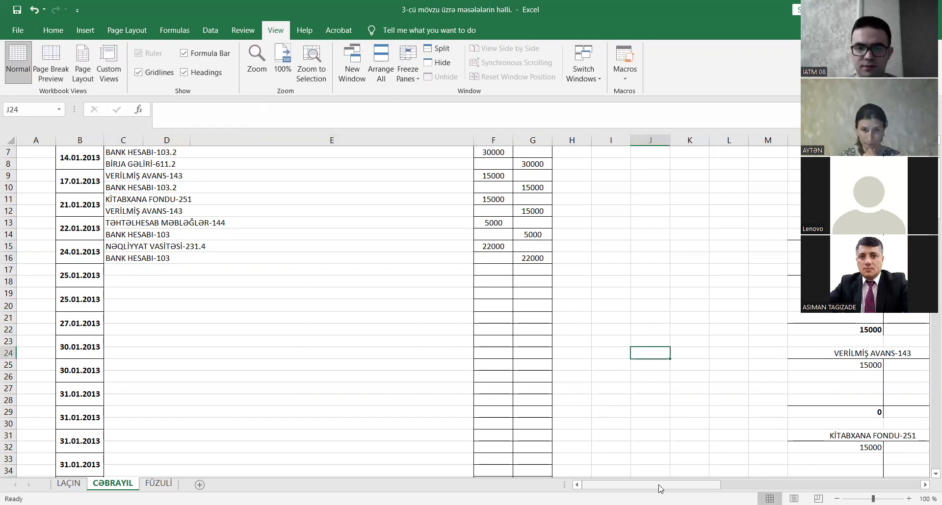
scroll(358, 364, "down", 6)
scroll(357, 363, "right", 6)
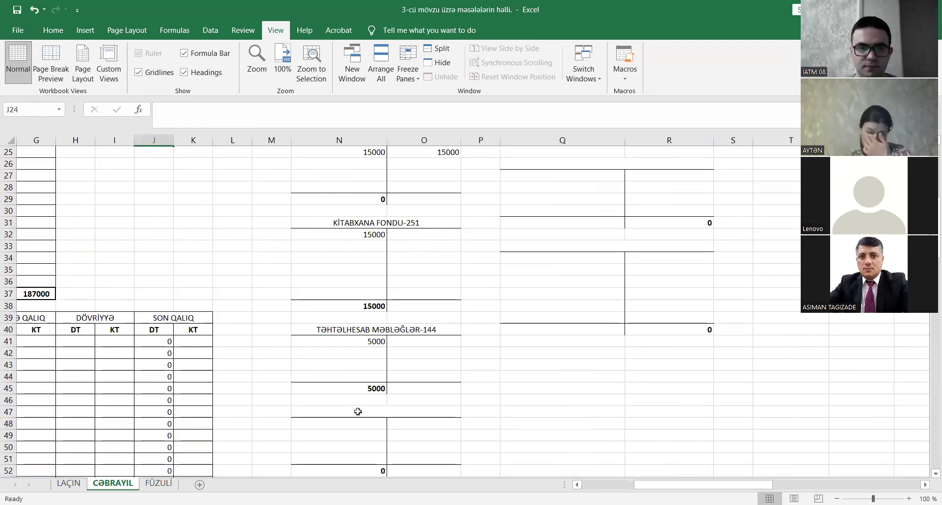
left_click(355, 410)
left_click(208, 113)
key("ctrl+v")
key("Return")
Step: Post 22000 to the debit side of the NƏQLİYYAT VASİTƏSİ-231.4 T-account and to the credit side of BANK HESABI-103
left_click(371, 420)
type("22000")
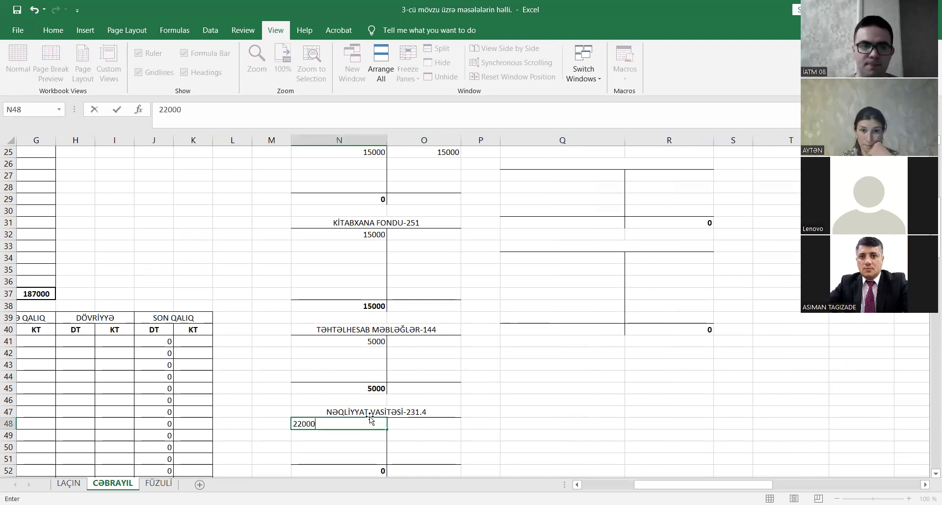
scroll(371, 417, "up", 8)
left_click(430, 216)
type("22000")
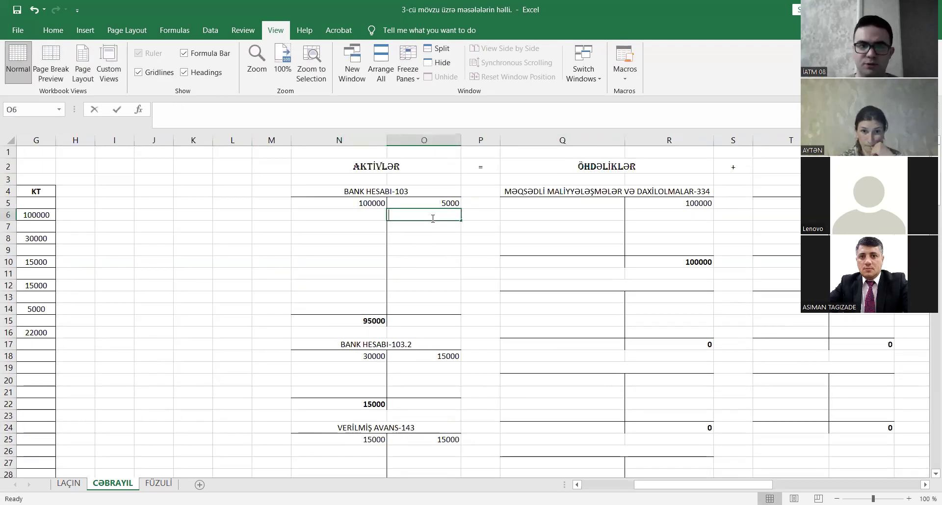
key("Return")
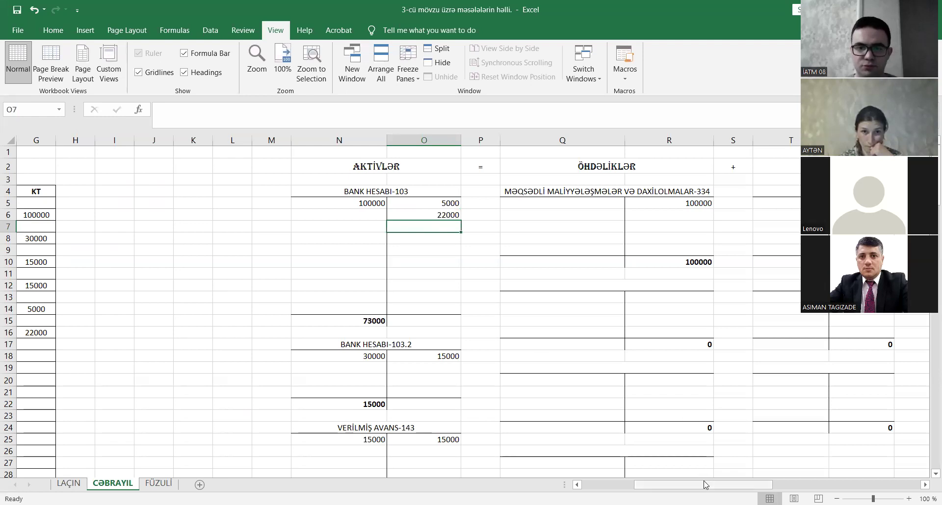
Step: Enter KOMMUNAL MƏSRƏF-122.9 on the first line of the first 25.01.2013 journal entry with a debit of 400
scroll(389, 442, "left", 3)
left_click(196, 343)
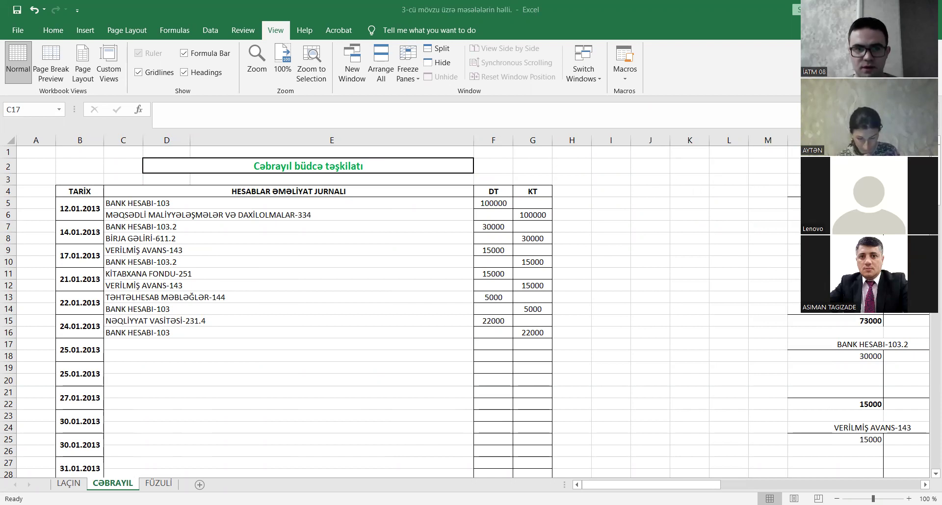
left_click(242, 335)
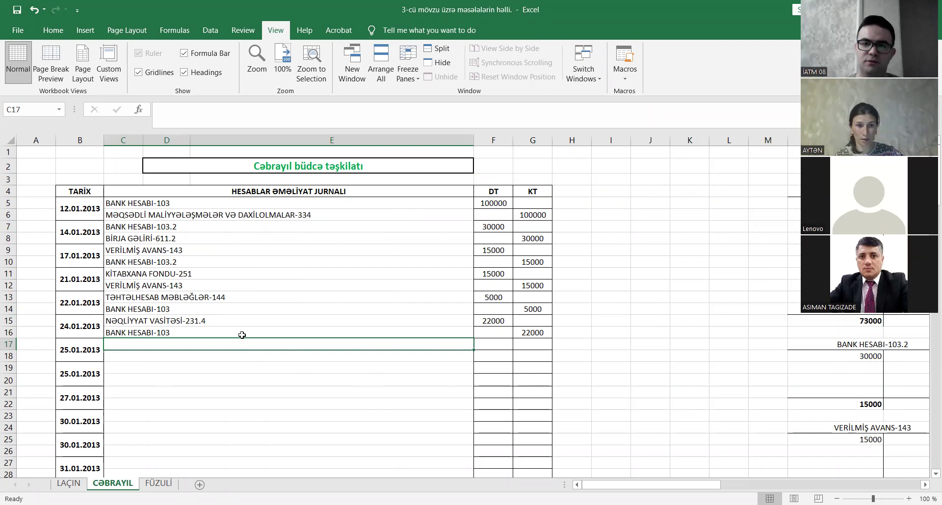
type("KOMMUNAL MSə")
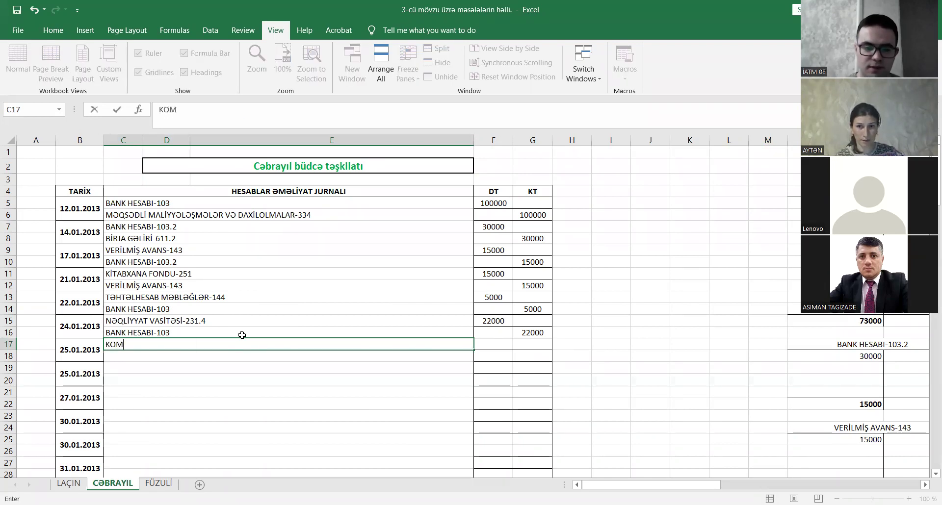
key("BackSpace")
key("BackSpace")
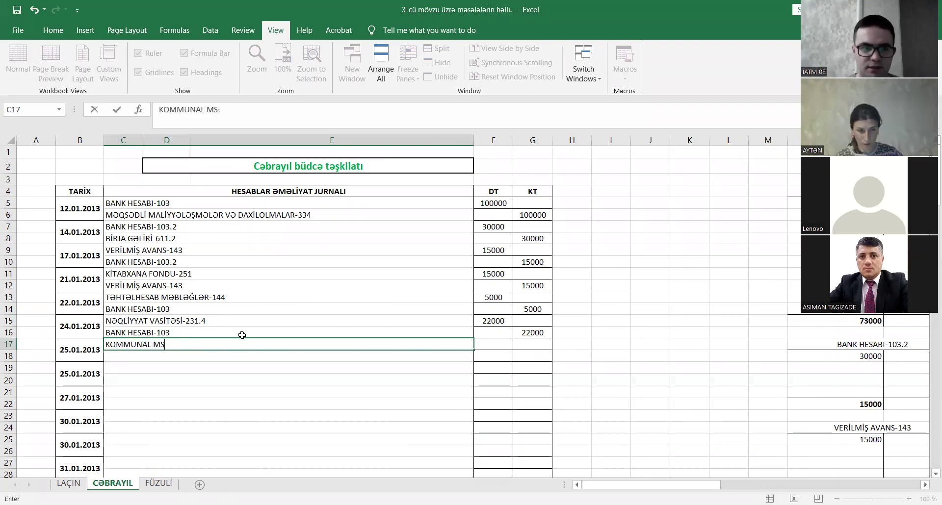
type("ƏSRƏF")
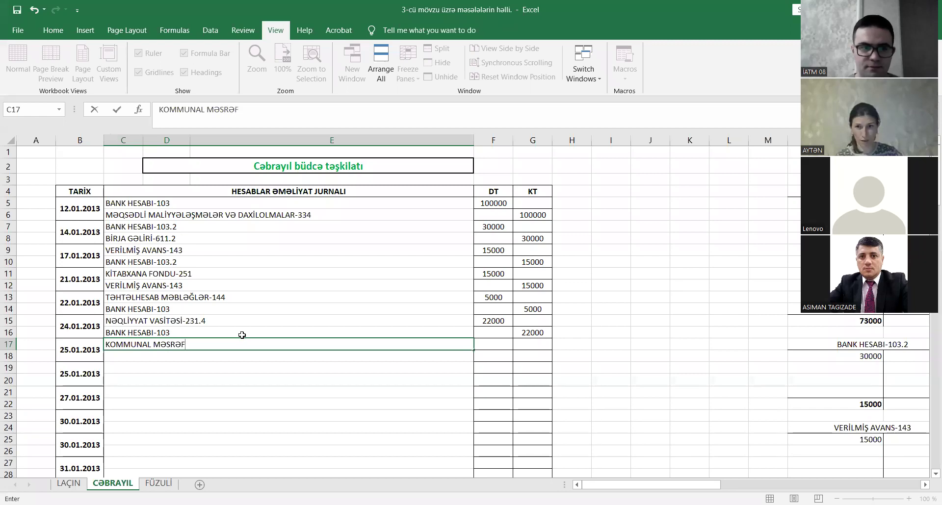
type("-122.9")
key("Tab")
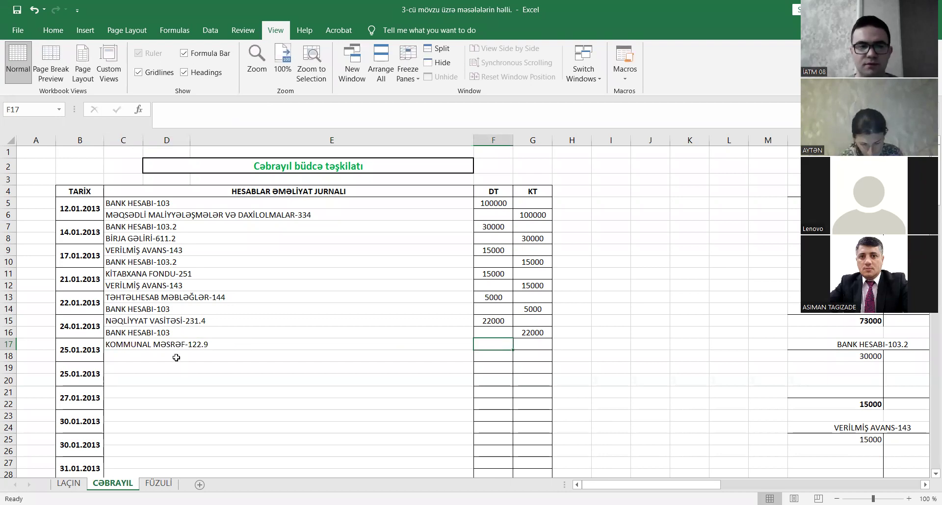
type("400")
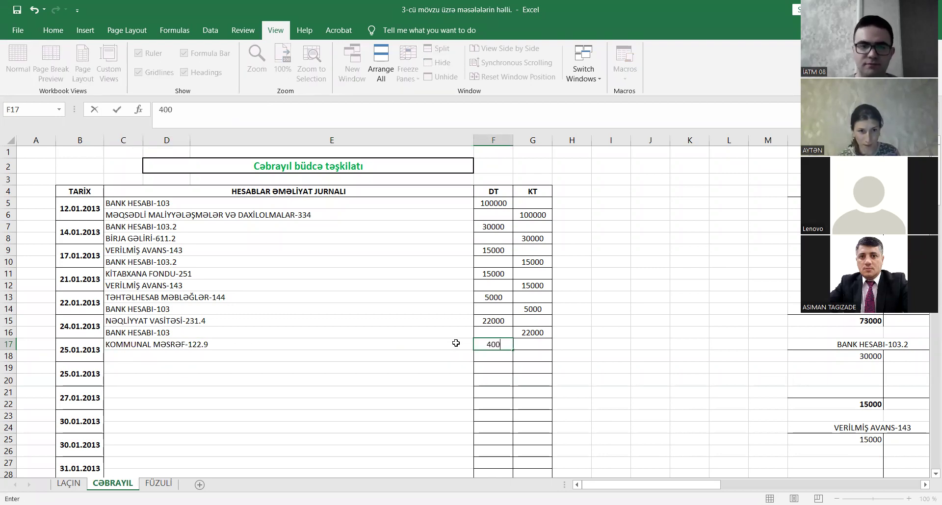
Step: Enter KOMMUNAL ÖHDƏLİK-309 on the second line of the first 25.01.2013 journal entry with a credit of 400
left_click(198, 355)
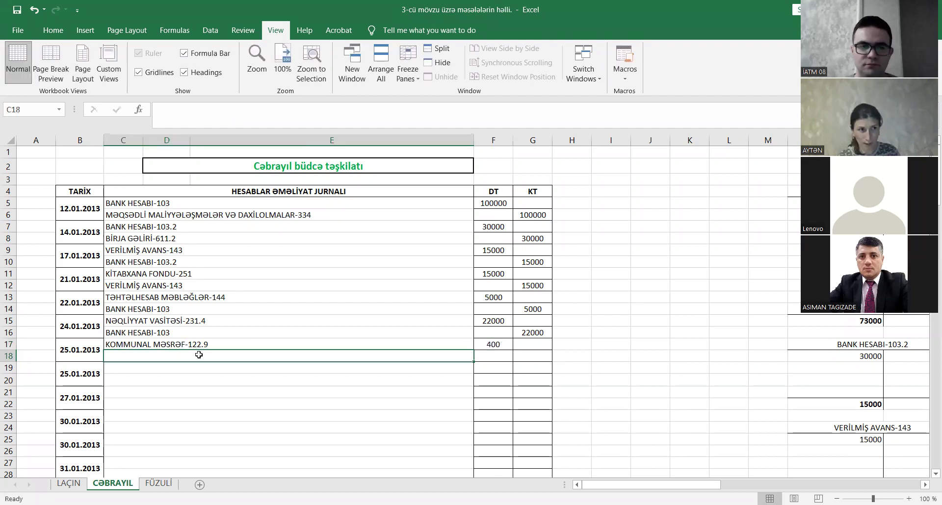
type("KOMMUNAL")
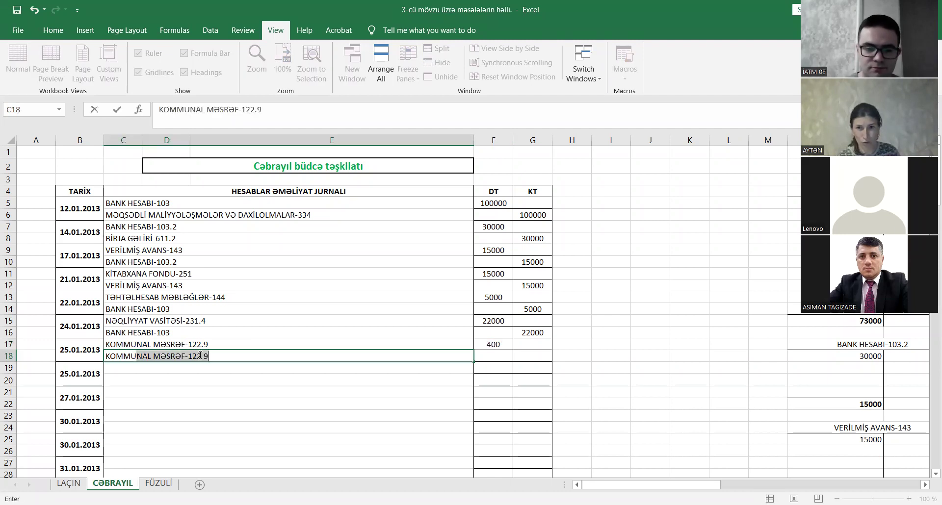
type(" ÖHDƏ")
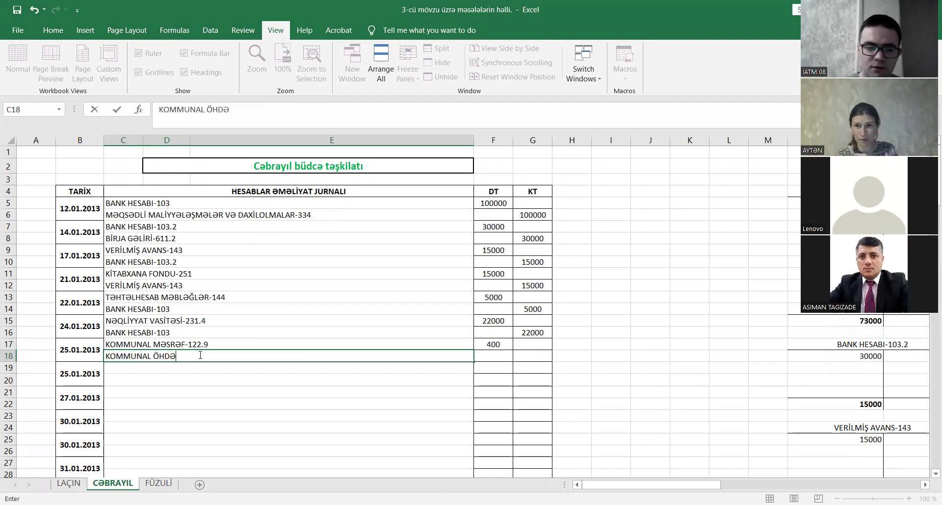
type("LİK-309")
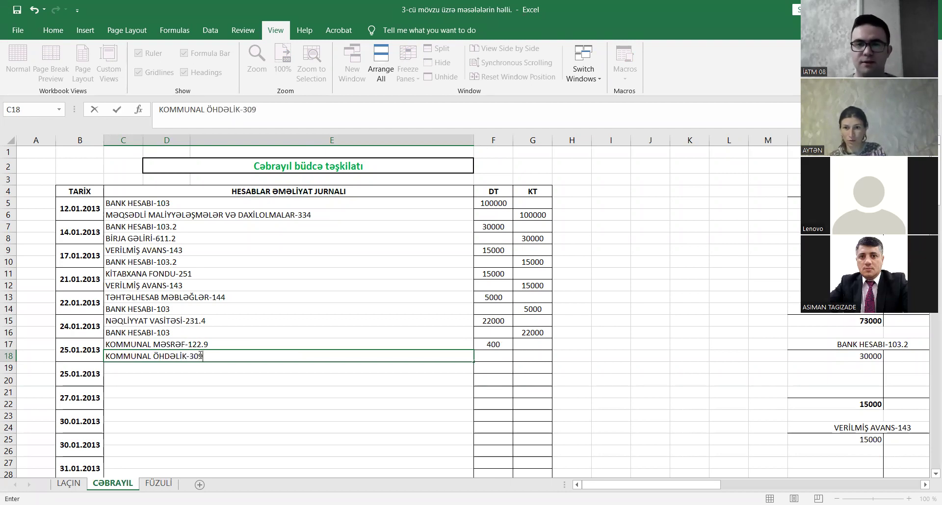
key("Tab")
key("Tab")
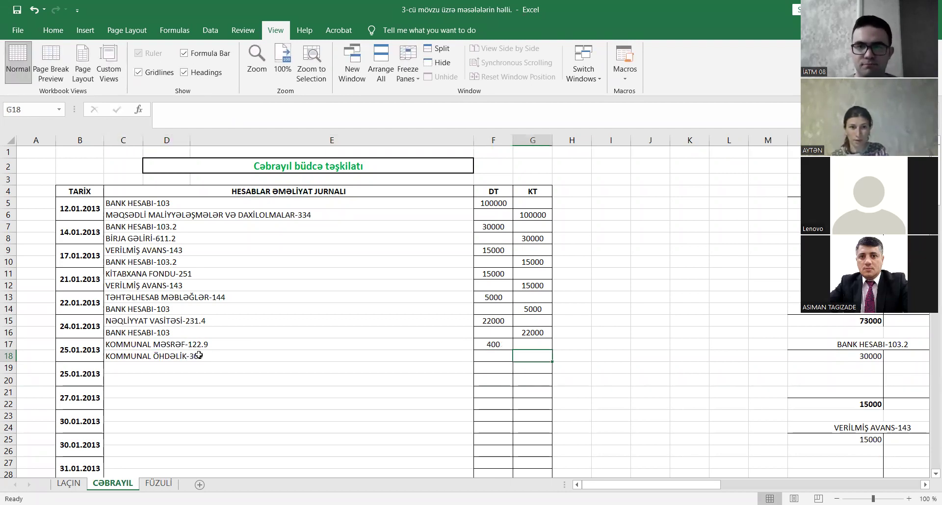
type("400")
key("Tab")
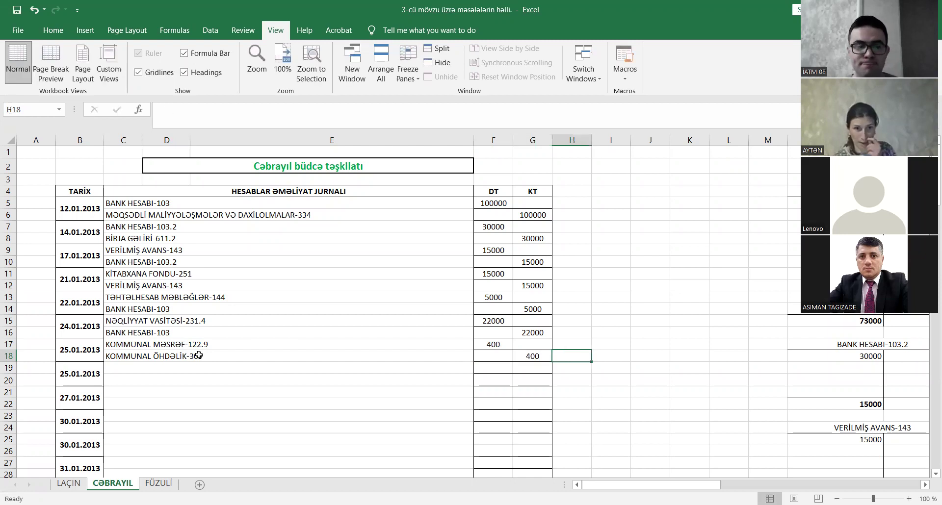
Step: Title the seventh T-account under AKTİVLƏR with KOMMUNAL MƏSRƏF-122.9, copied from the journal
left_click(198, 344)
left_click_drag(159, 109, 262, 109)
key("ctrl+c")
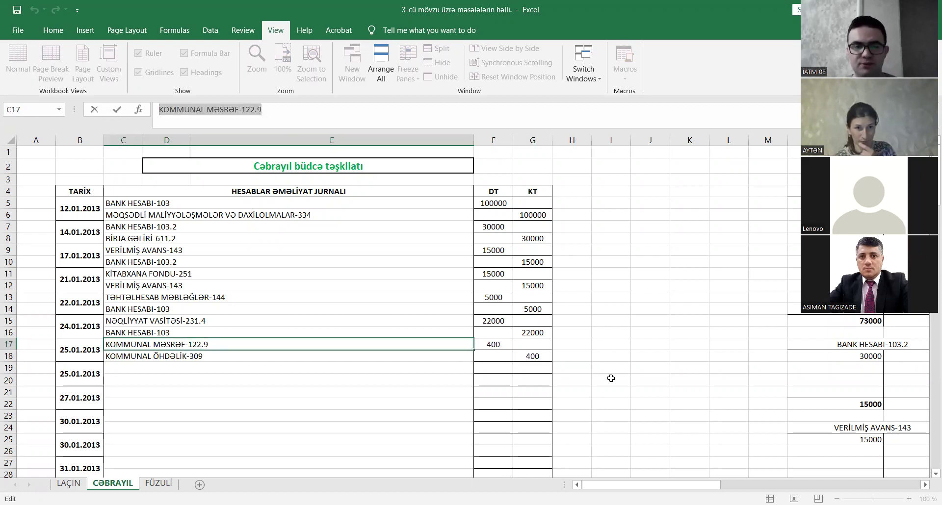
left_click(640, 381)
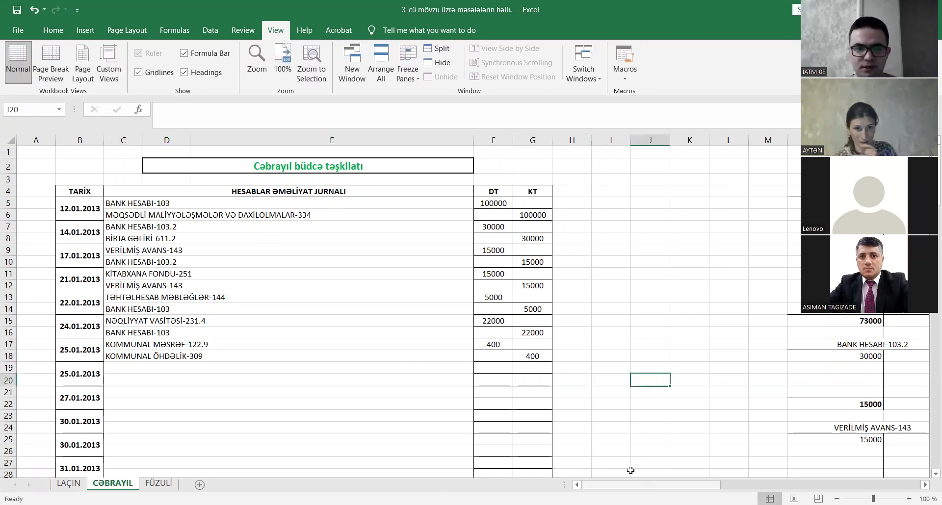
scroll(630, 470, "down", 11)
scroll(630, 470, "right", 3)
left_click(394, 385)
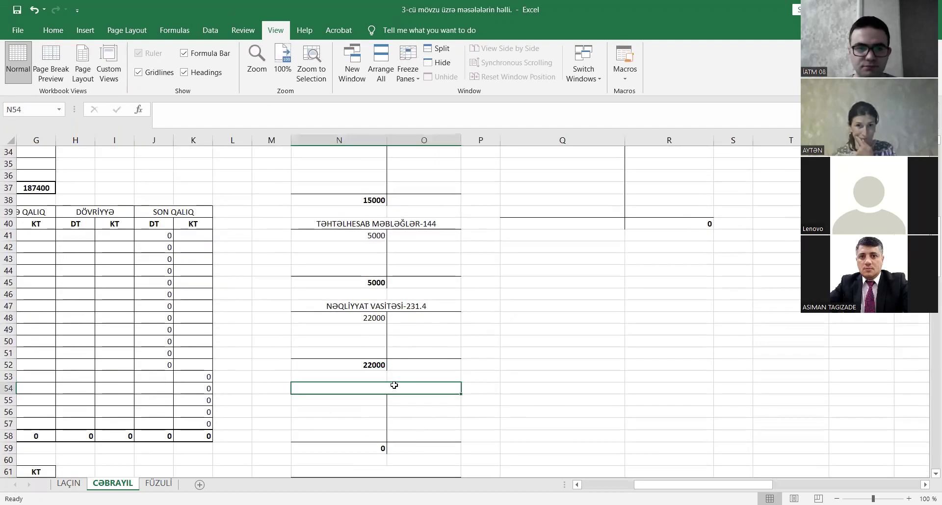
double_click(394, 385)
key("ctrl+v")
left_click(563, 386)
Step: Post 400 to the debit side of the KOMMUNAL MƏSRƏF-122.9 T-account
left_click(375, 402)
type("400")
key("Tab")
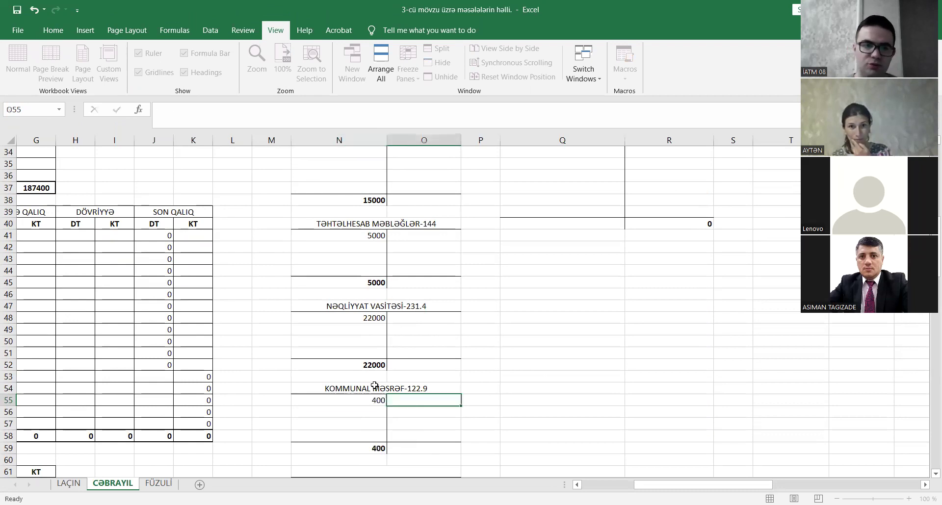
Step: Title the second T-account under ÖHDƏLİKLƏR with KOMMUNAL ÖHDƏLİK-309, copied from the journal
scroll(278, 343, "up", 8)
scroll(278, 344, "left", 3)
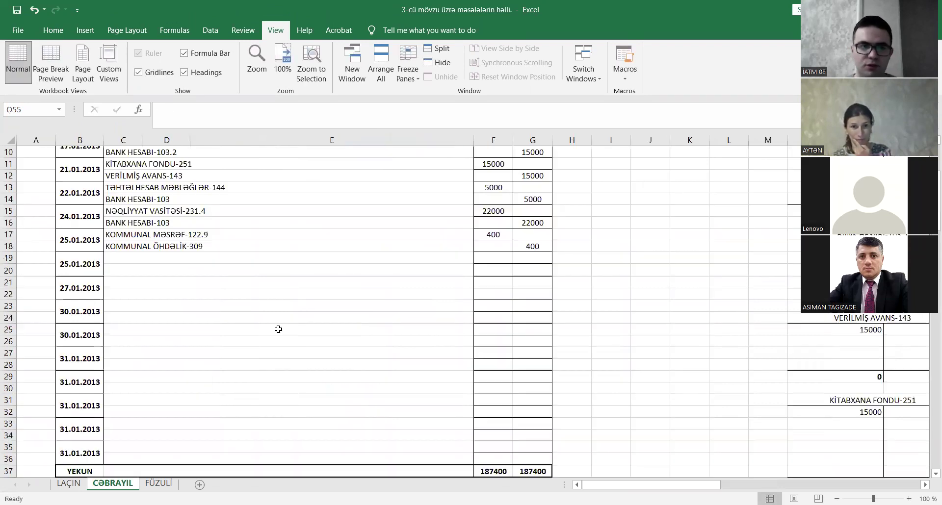
left_click(223, 247)
left_click_drag(282, 110, 118, 96)
key("ctrl+c")
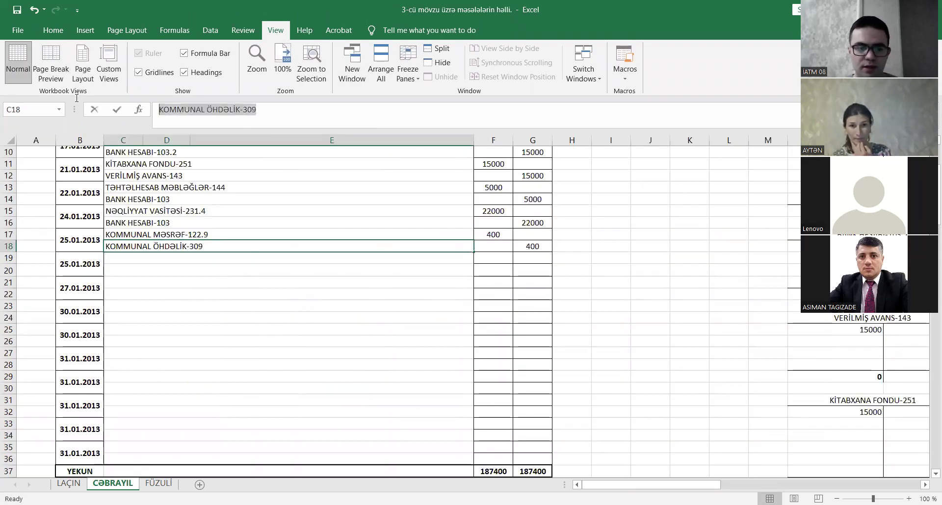
left_click(572, 352)
left_click(689, 388)
left_click_drag(658, 485, 717, 485)
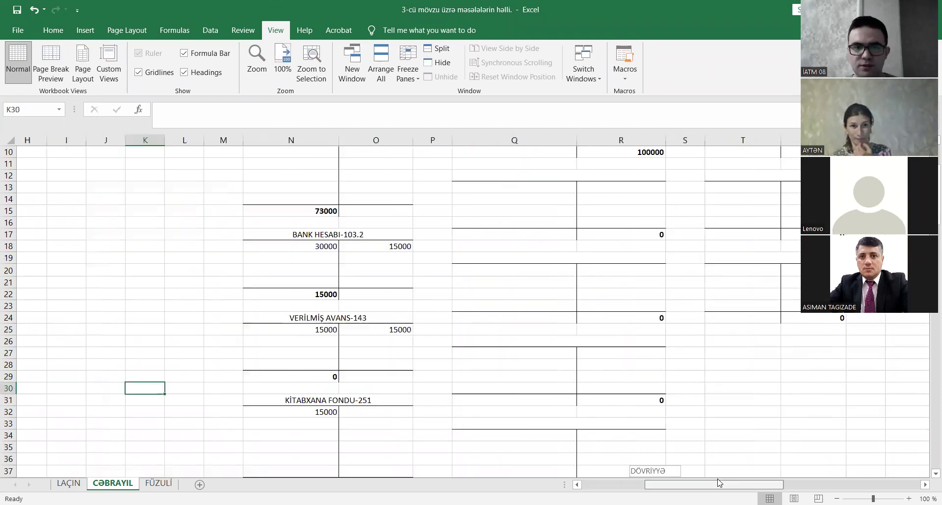
scroll(540, 343, "up", 3)
double_click(493, 285)
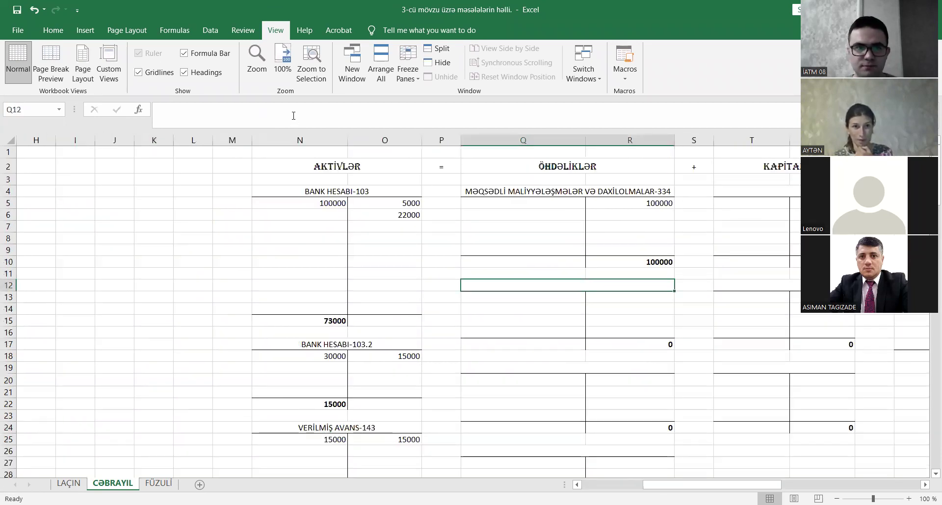
key("ctrl+v")
Step: Post 400 to the credit side and 400 to the debit side of the KOMMUNAL ÖHDƏLİK-309 T-account
left_click(612, 296)
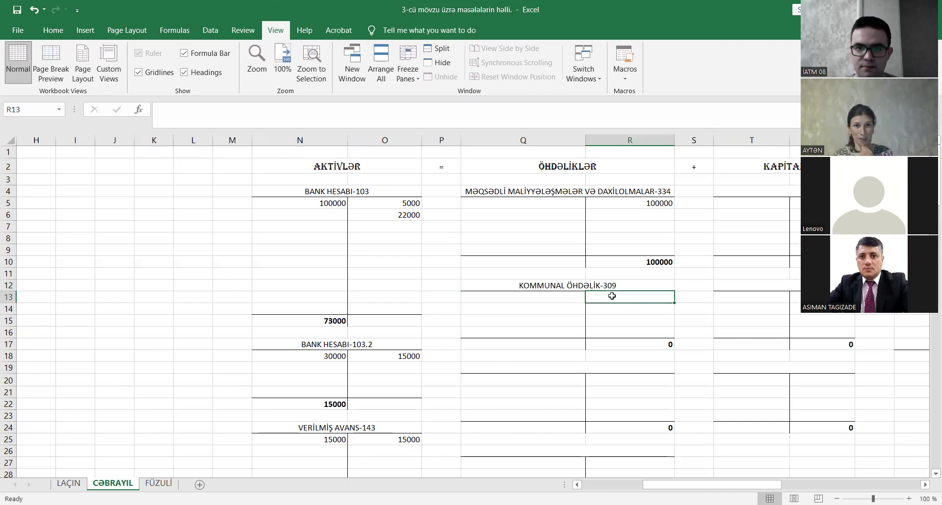
type("400")
key("Tab")
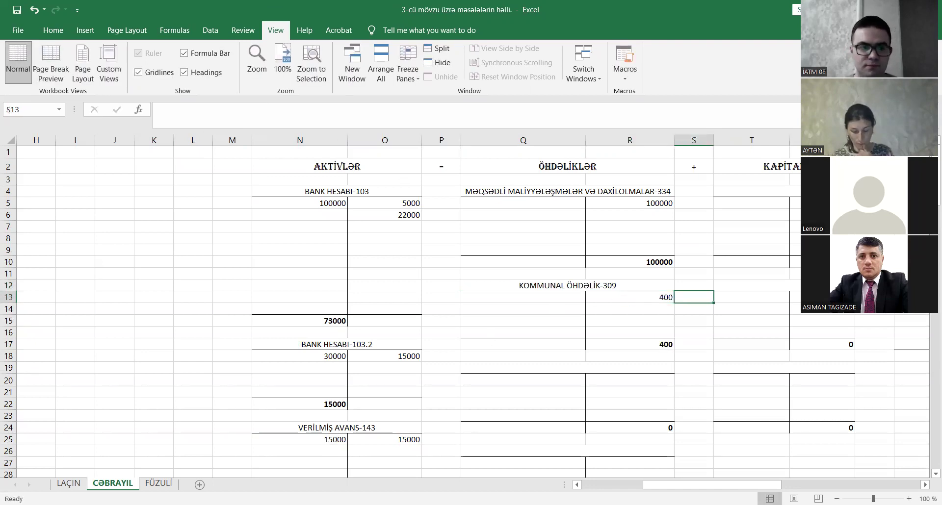
left_click(558, 295)
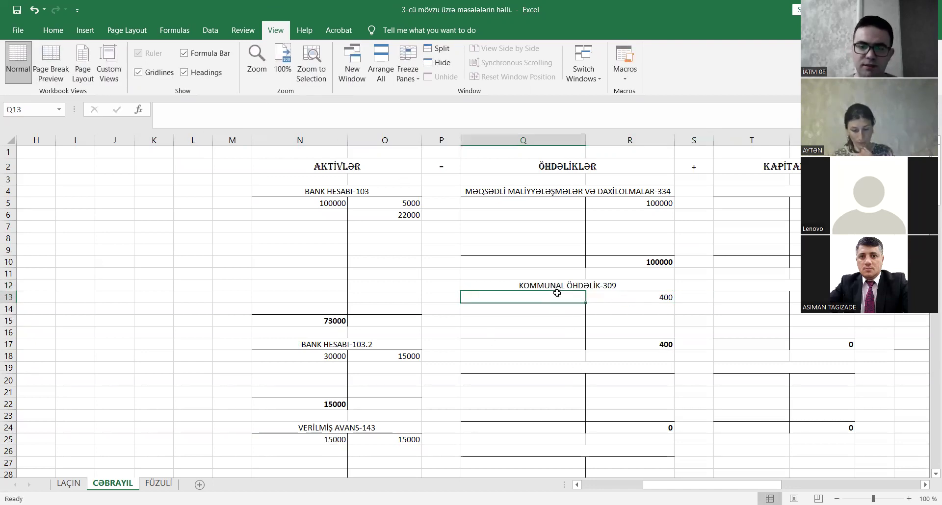
type("400")
key("Return")
Step: Fill the second 25.01.2013 journal entry with KOMMUNAL ÖHDƏLİK-309 and BANK HESABI-103, both copied from earlier journal lines
scroll(410, 393, "down", 13)
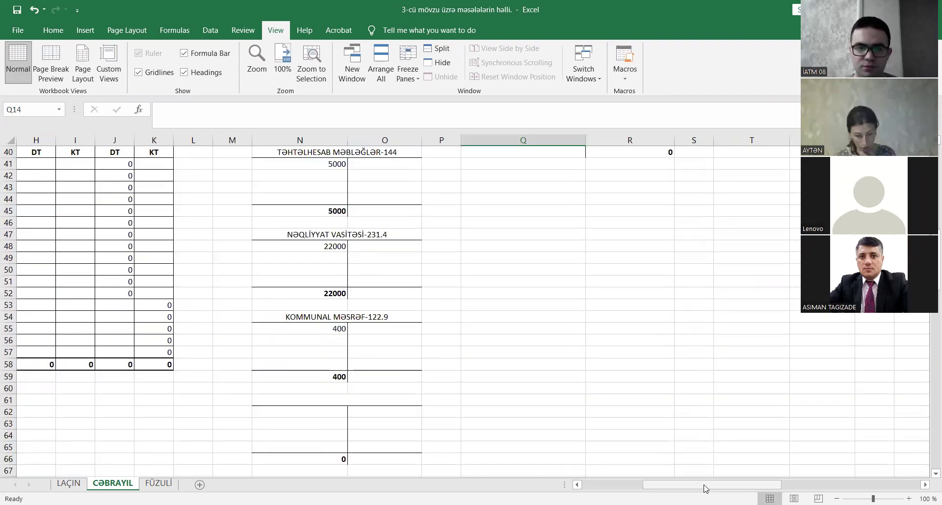
scroll(311, 378, "up", 12)
scroll(311, 378, "left", 3)
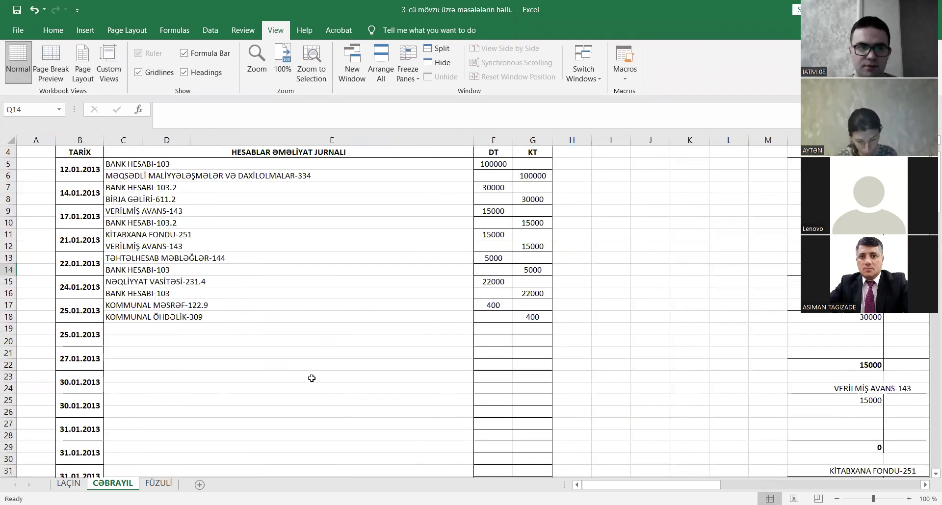
left_click(147, 316)
key("ctrl+c")
left_click(146, 329)
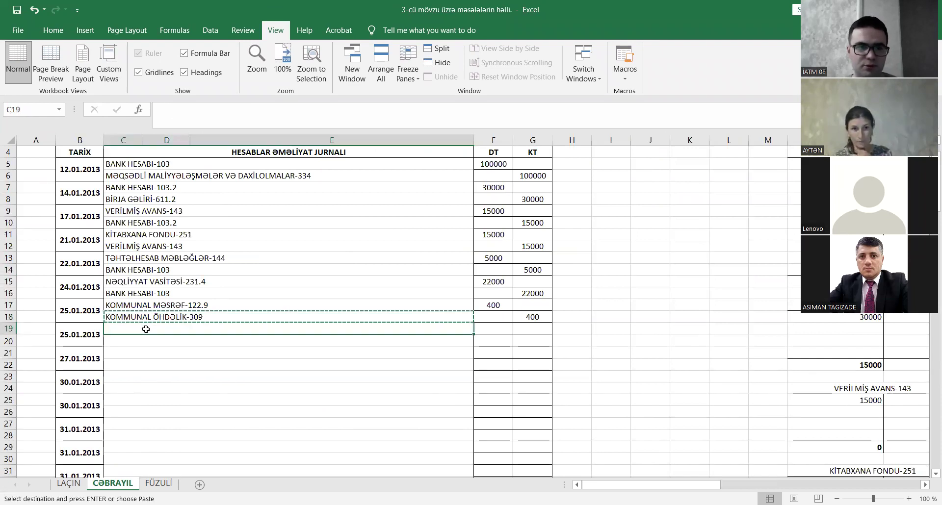
key("ctrl+v")
left_click(136, 293)
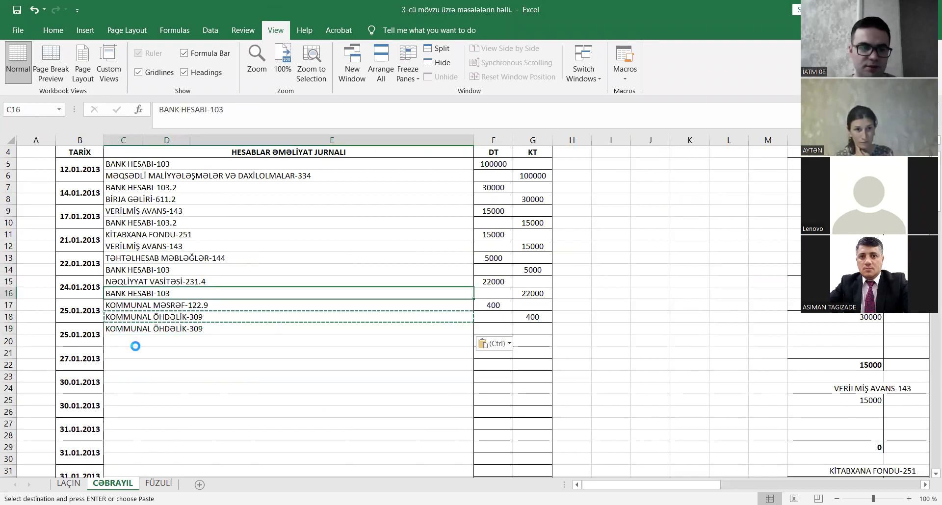
key("ctrl+c")
left_click(169, 342)
key("ctrl+v")
Step: Enter a debit of 400 and a credit of 400 for the second 25.01.2013 journal entry
left_click(498, 331)
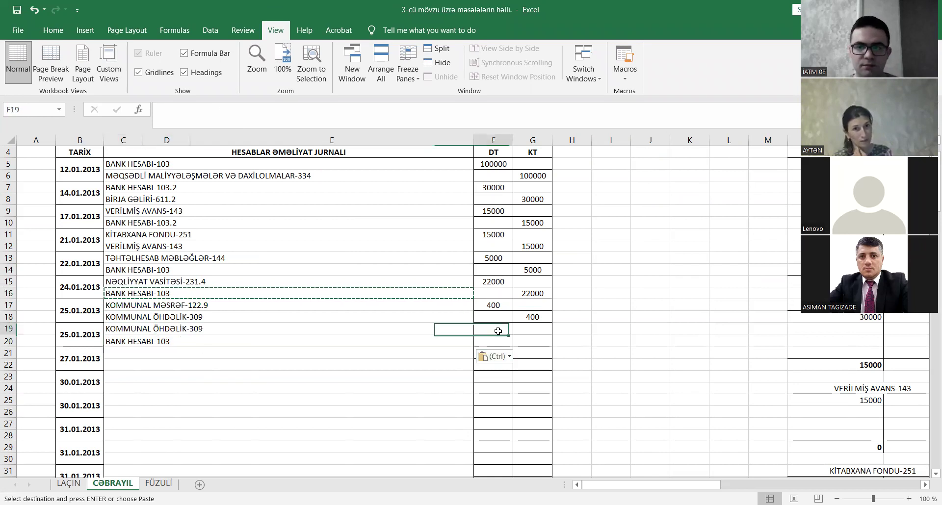
type("400")
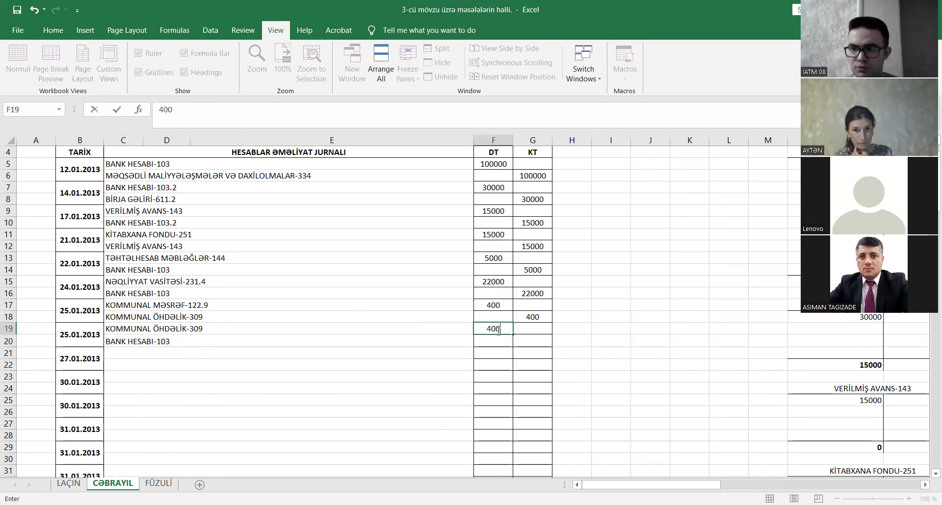
key("Return")
key("Right")
type("400")
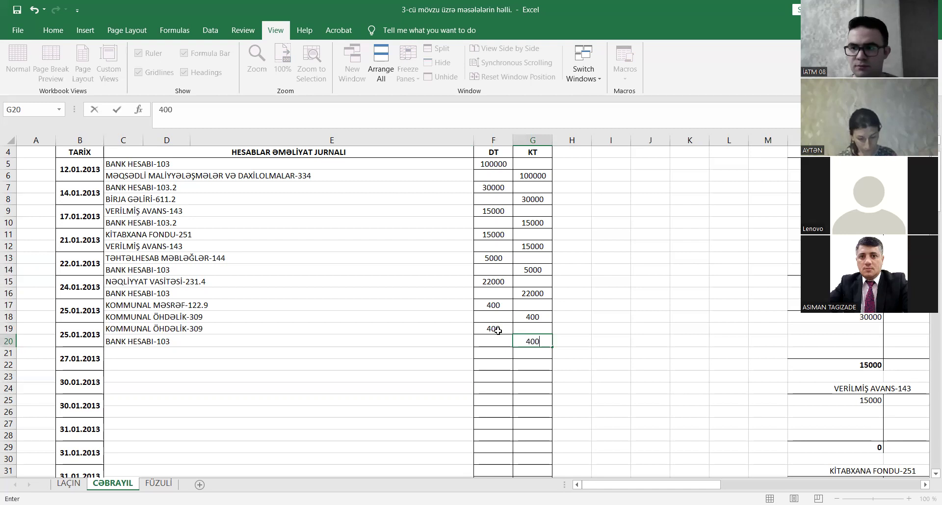
key("Right")
left_click(680, 365)
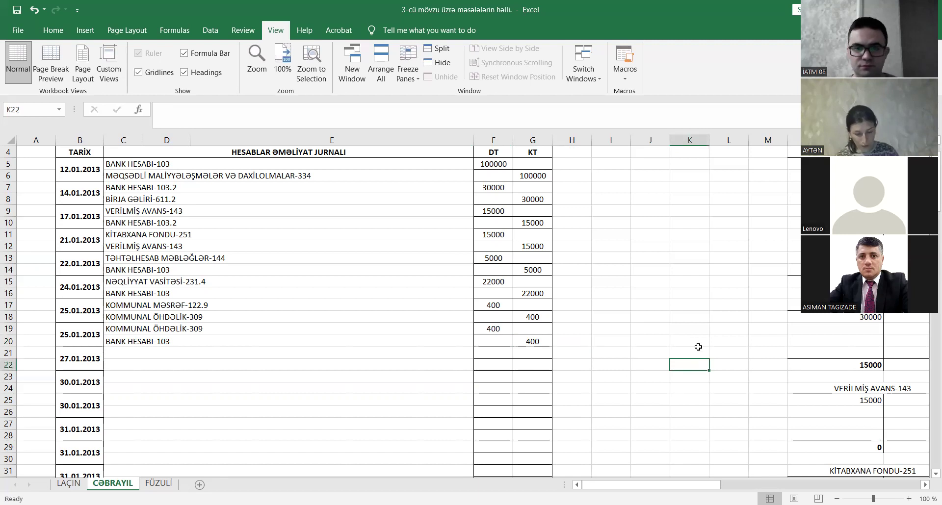
Step: Post 400 to the credit side of the BANK HESABI-103 T-account, below 22000
scroll(675, 429, "up", 1)
scroll(675, 428, "right", 2)
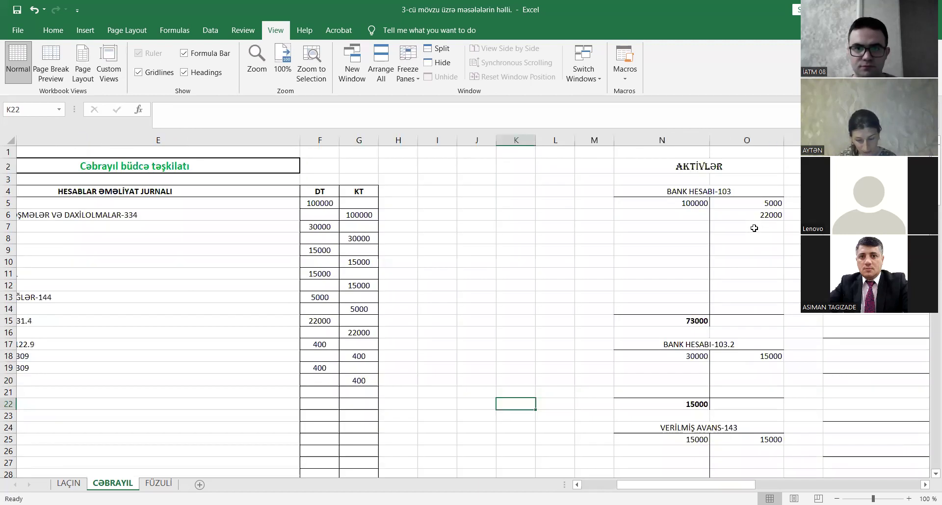
left_click(746, 227)
type("400")
key("Return")
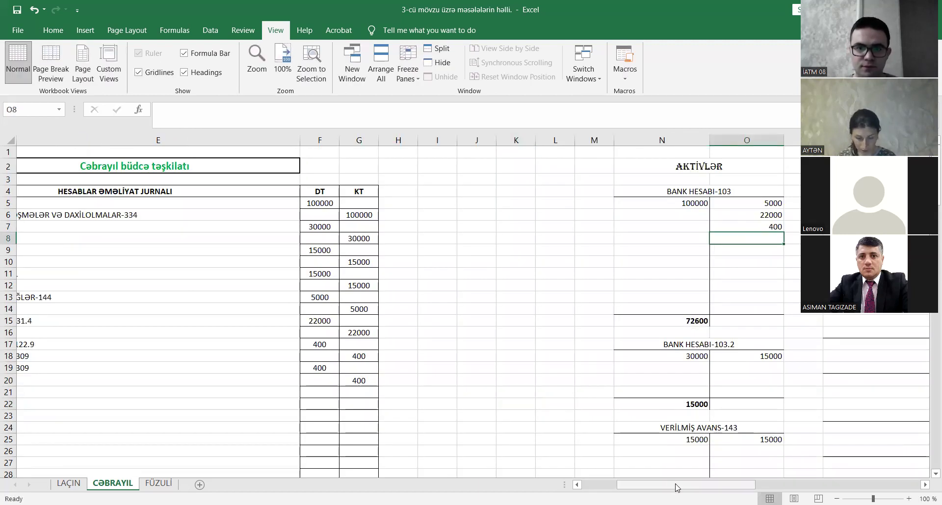
Step: Enter DƏFTƏRXANA LƏVAZİMATI-121.4.1 on the first line of the 27.01.2013 journal entry with a debit of 1500
scroll(252, 399, "left", 2)
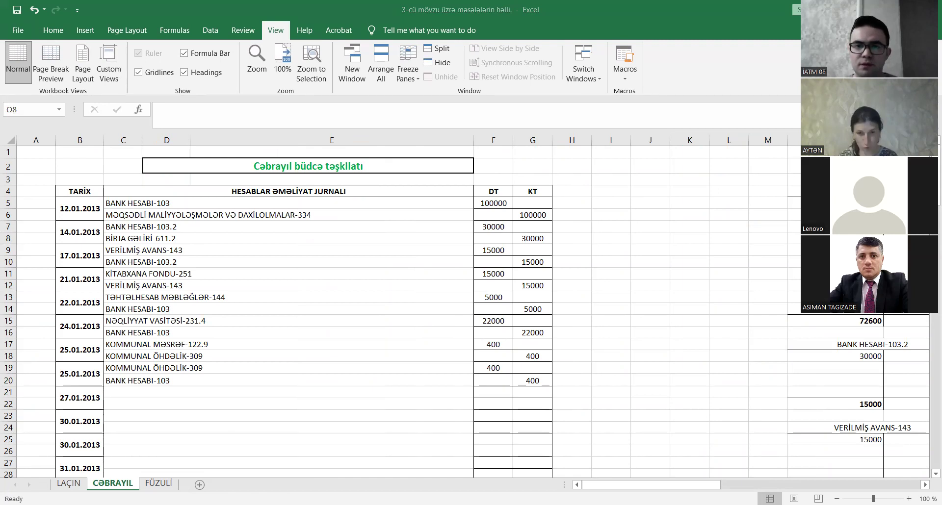
left_click(172, 396)
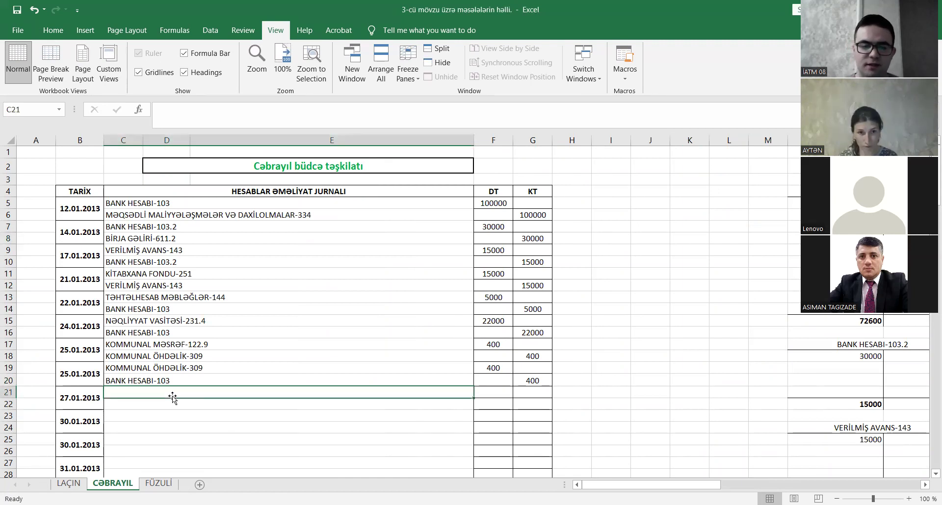
type("DƏFTƏRX")
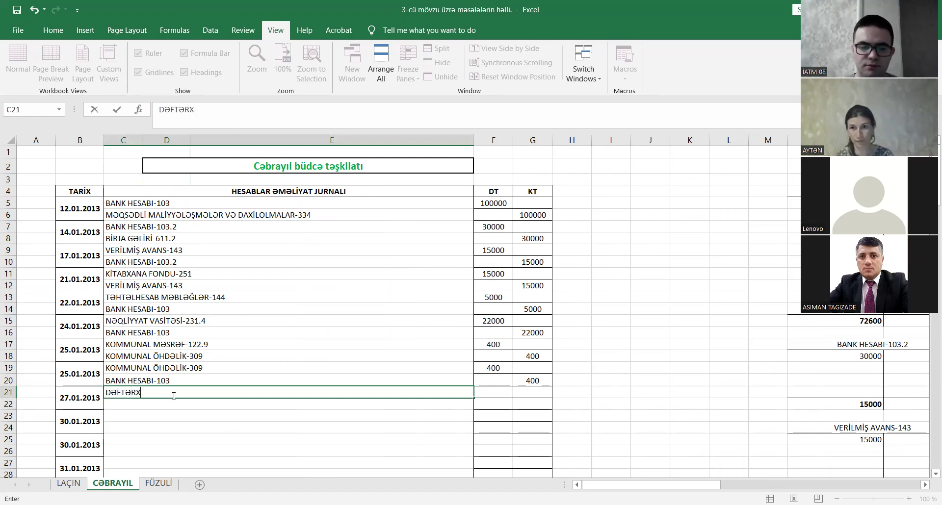
type("ANA LƏVAZİMA")
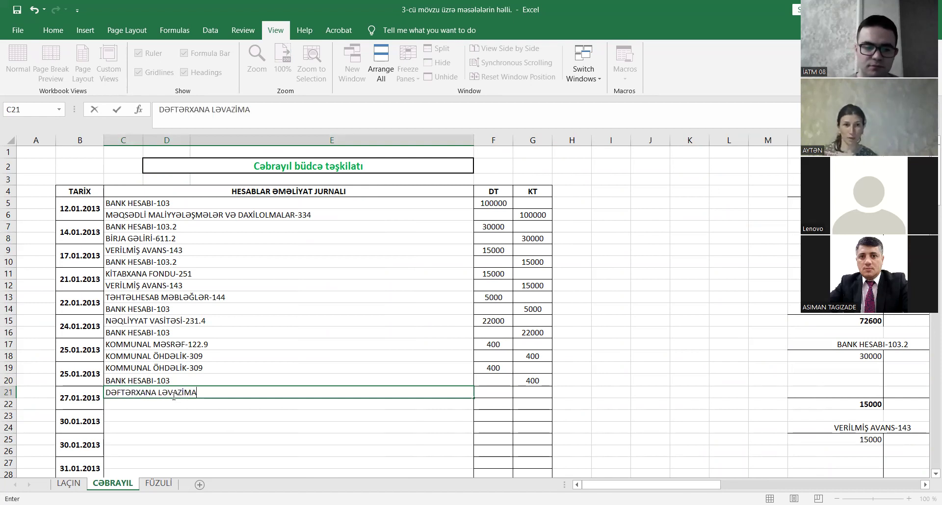
type("TI-121.4.")
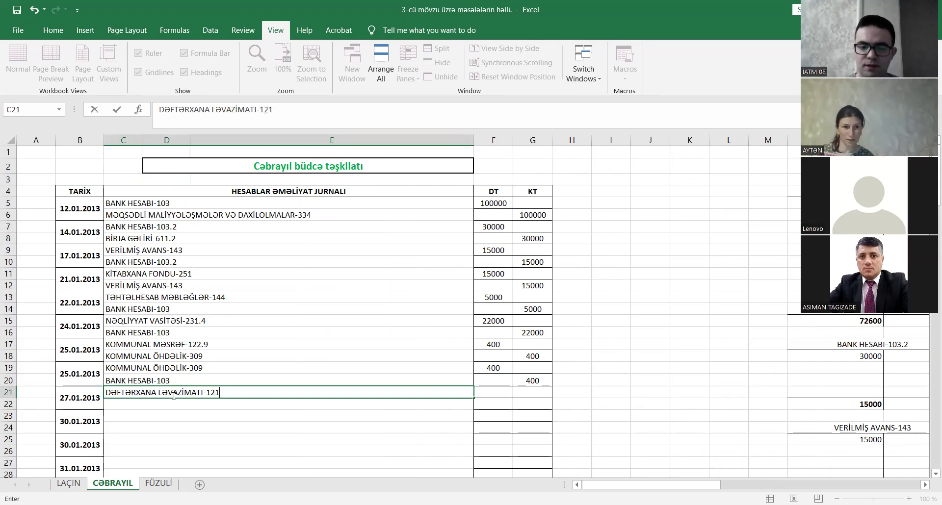
type("1")
left_click(487, 390)
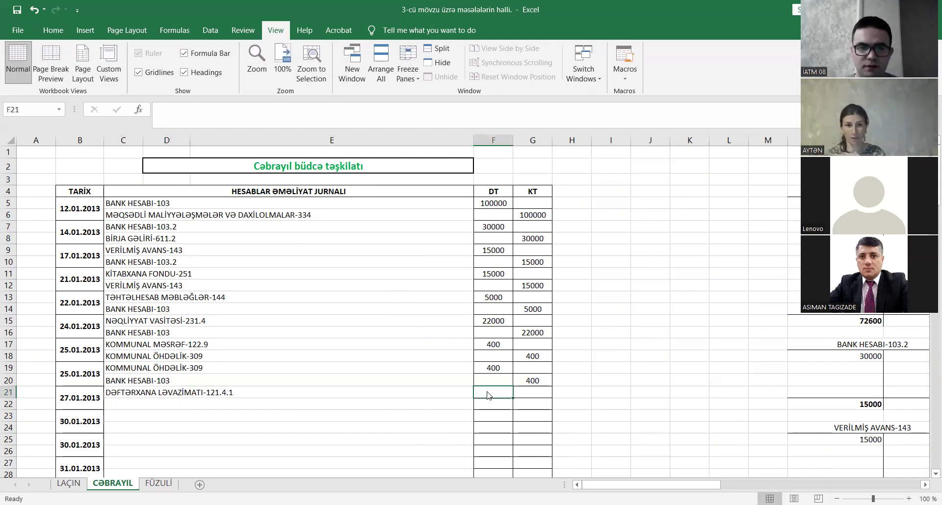
type("1500")
Step: Copy BANK HESABI-103 to the second line of the 27.01.2013 journal entry and enter a credit of 1500
left_click(196, 401)
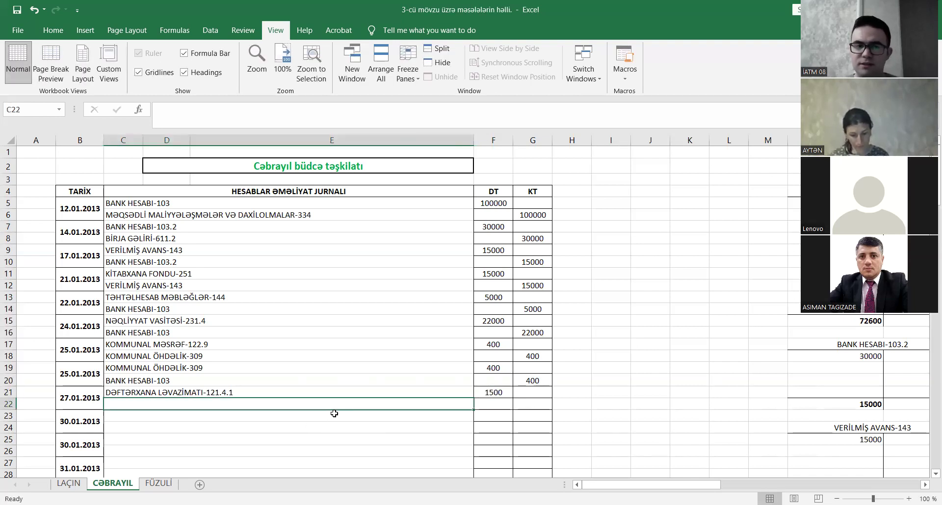
left_click(242, 380)
key("ctrl+c")
left_click(243, 408)
key("ctrl+v")
left_click(526, 403)
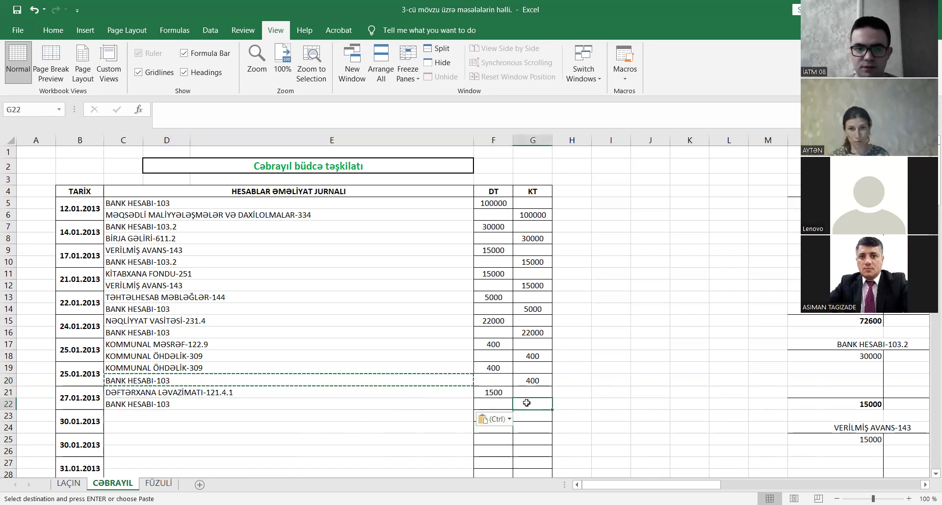
type("1500")
left_click(621, 390)
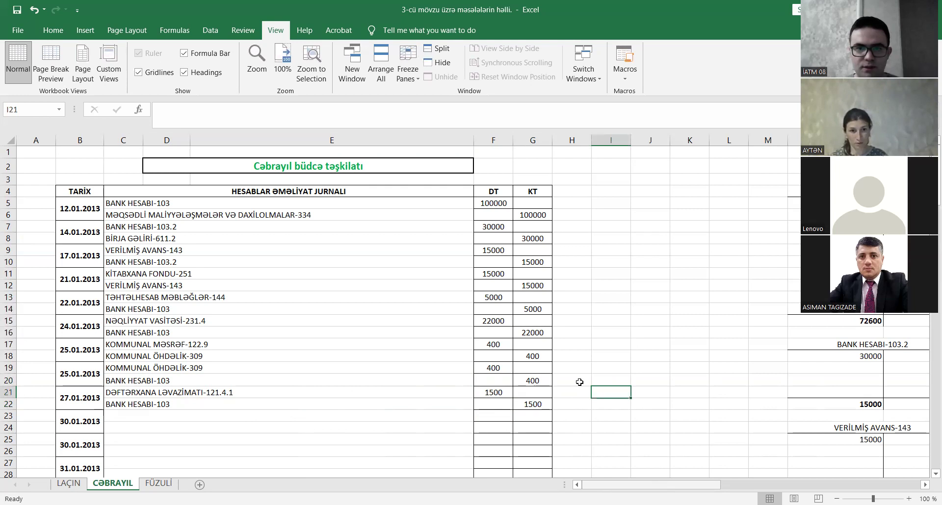
Step: Post 1500 to the credit side of the BANK HESABI-103 T-account, below 400
scroll(579, 382, "right", 2)
left_click(431, 239)
type("1500")
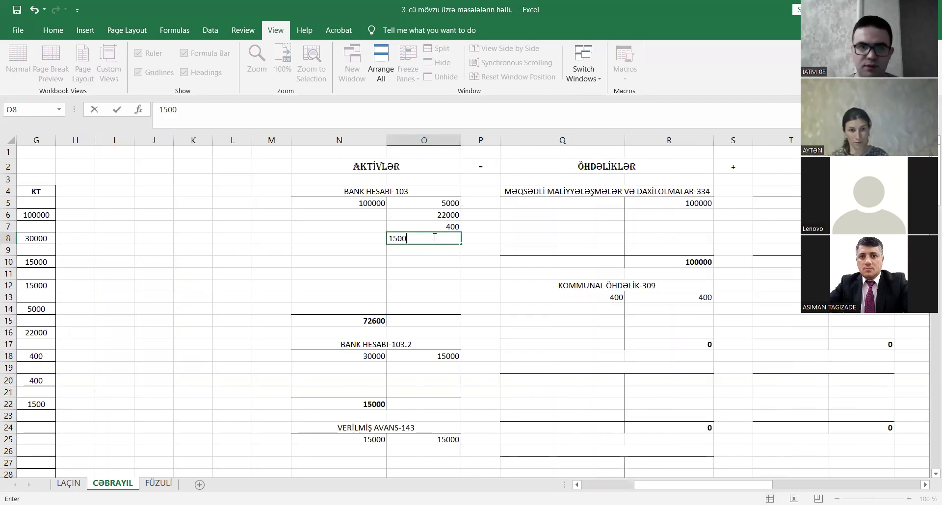
left_click(482, 283)
Step: Title the eighth T-account under AKTİVLƏR with DƏFTƏRXANA LƏVAZİMATI-121.4.1, copied from the journal
scroll(539, 431, "down", 1)
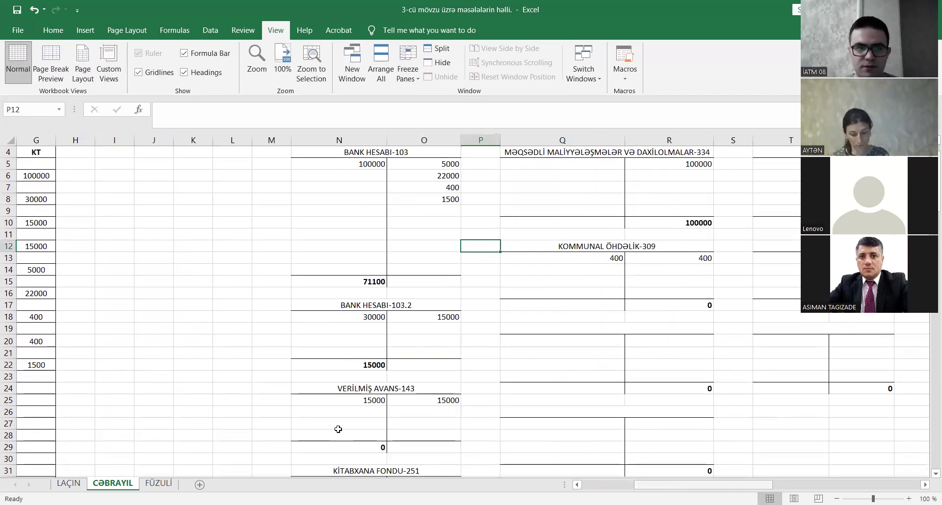
scroll(147, 351, "left", 2)
left_click(147, 352)
left_click_drag(290, 110, 101, 114)
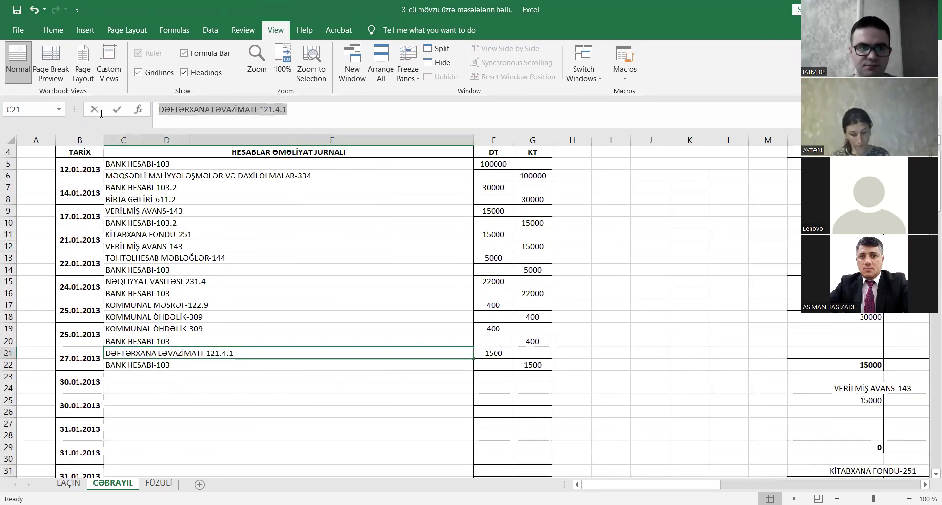
left_click(649, 341)
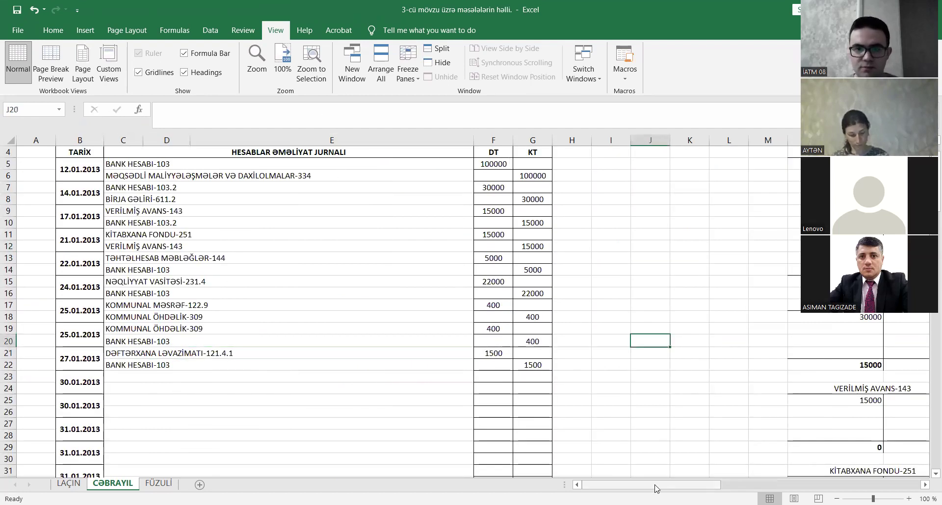
scroll(448, 421, "down", 13)
scroll(448, 420, "right", 3)
left_click(368, 363)
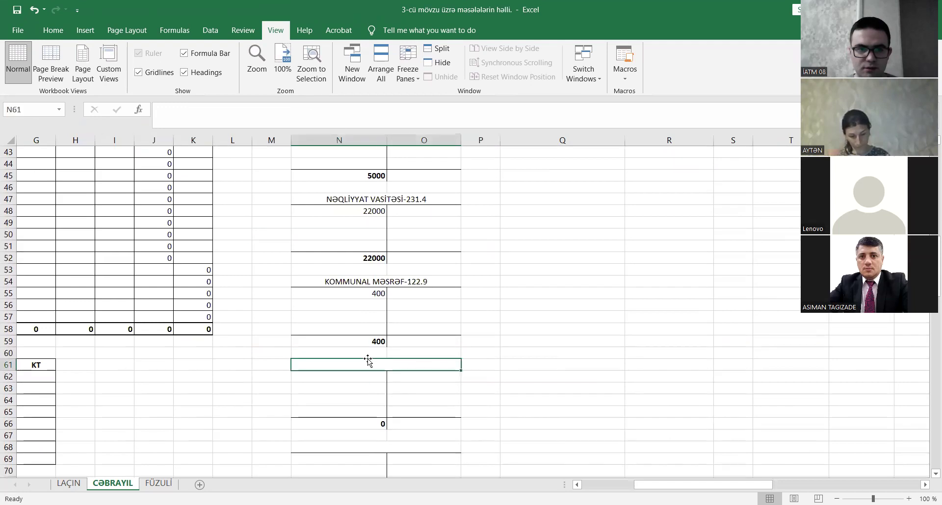
key("F2")
key("ctrl+v")
left_click(669, 376)
Step: Post 1500 to the debit side of the DƏFTƏRXANA LƏVAZİMATI-121.4.1 T-account
left_click(373, 374)
type("1500")
key("Return")
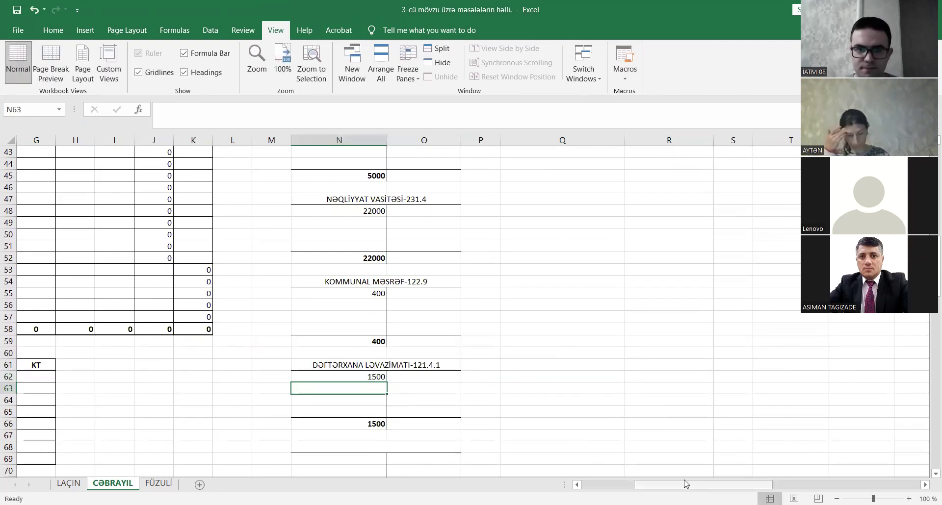
Step: Check the sum of the credit postings in the BANK HESABI-103 T-account and return to the journal
scroll(458, 351, "up", 14)
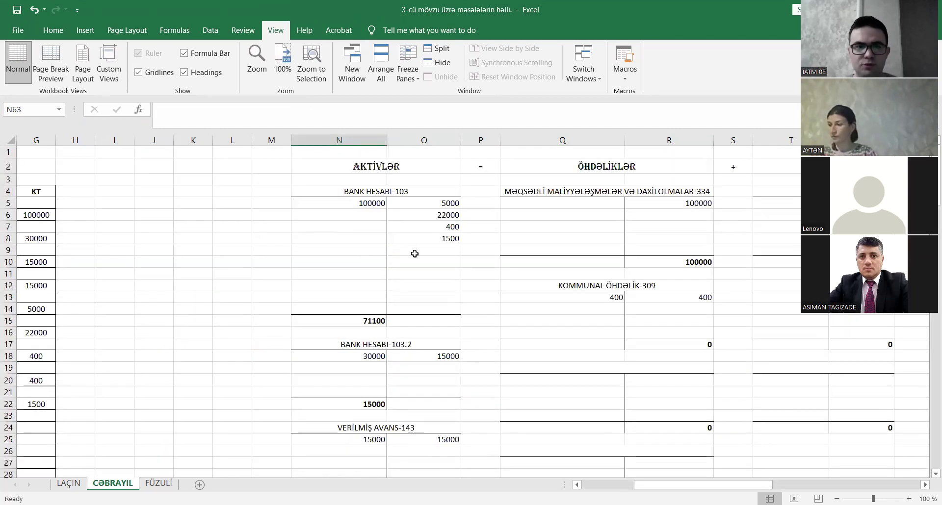
left_click_drag(424, 203, 427, 238)
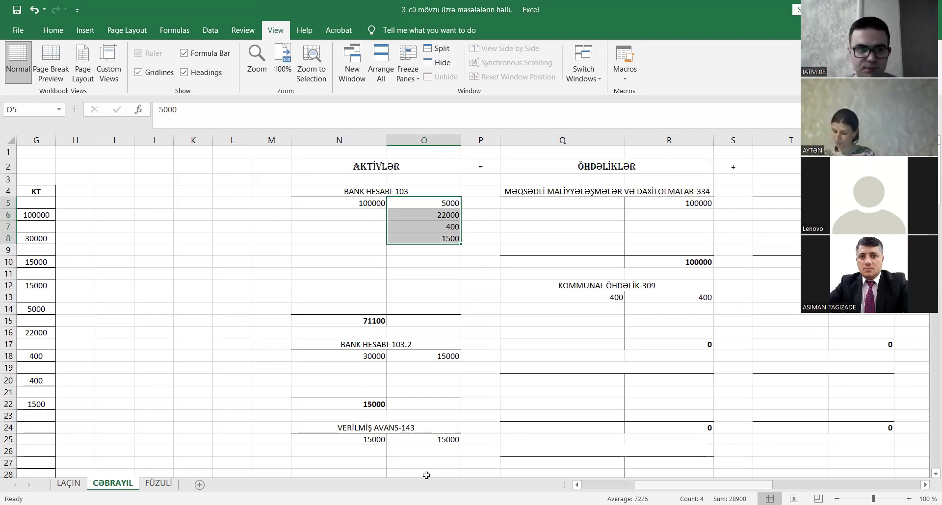
scroll(273, 441, "left", 3)
scroll(273, 441, "down", 1)
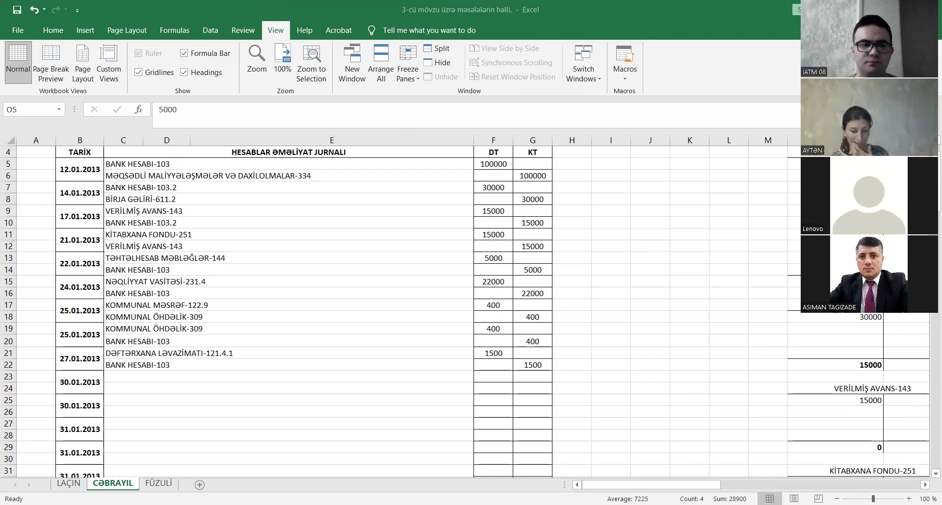
Step: Record ƏMƏKHAQQI MƏSRƏFİ-122.4 with a debit of 35000 on the first line of the first 30.01.2013 journal entry
left_click(170, 379)
type("ƏMƏKHAQQI")
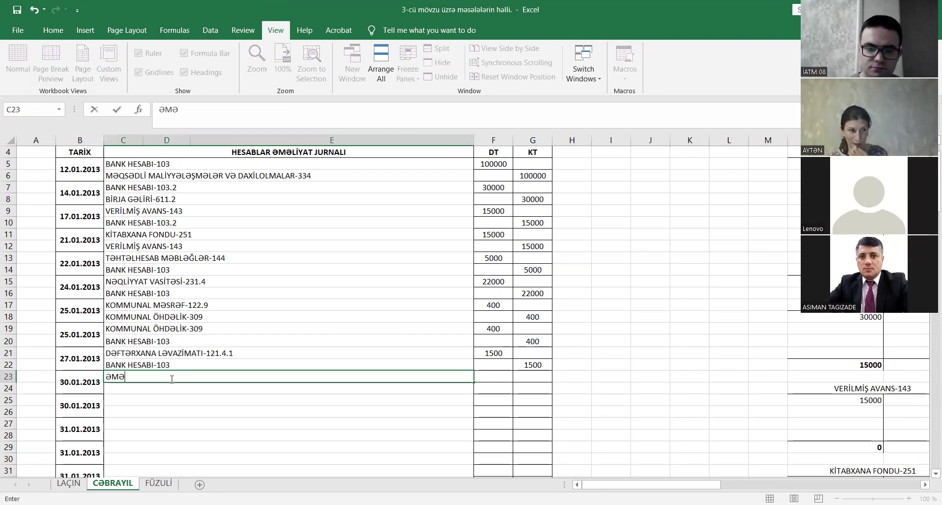
type(" M")
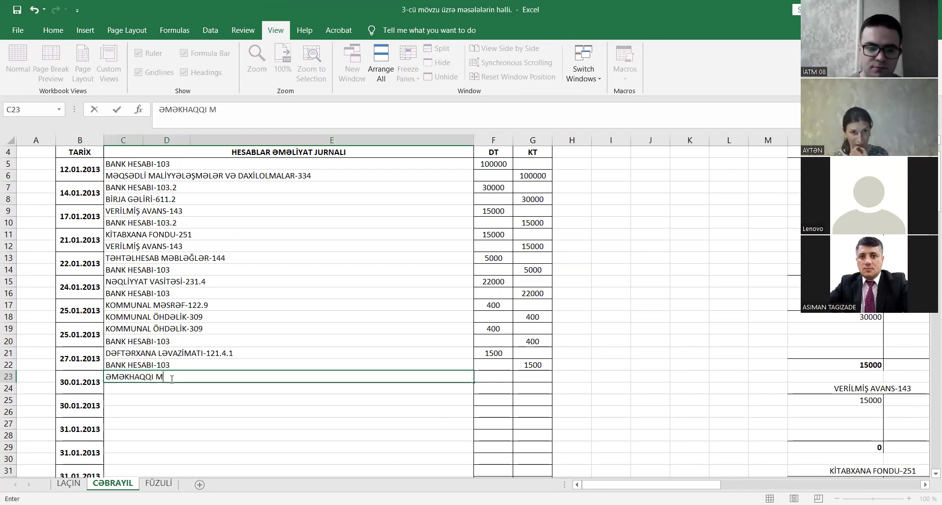
type("ƏSRƏFİ-122.4")
key("Tab")
type("35000")
key("Return")
Step: Record ƏMƏKHAQQI ÖHDƏLİYİ-307.1 with a credit of 35000 on the second line of the first 30.01.2013 entry
left_click(201, 395)
left_click(200, 390)
type("ƏMƏKHAQQI ")
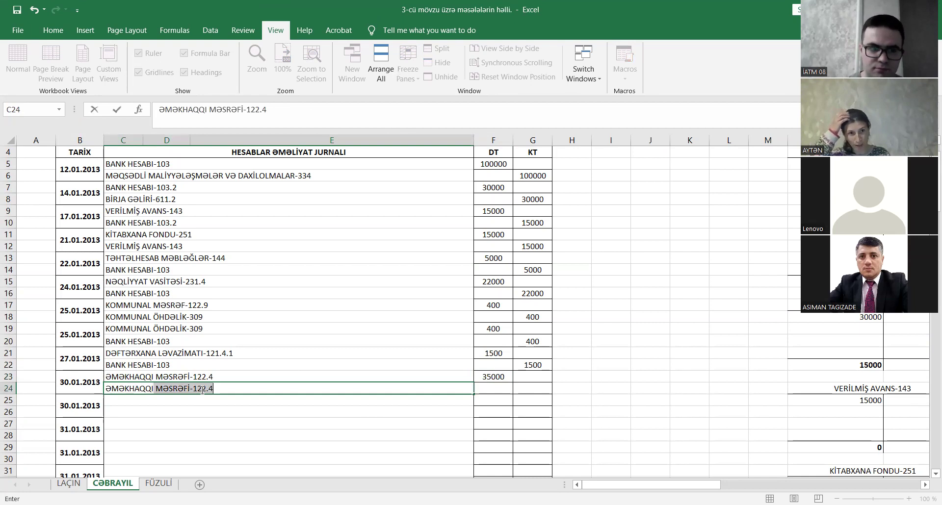
type("ÖHDƏLİ")
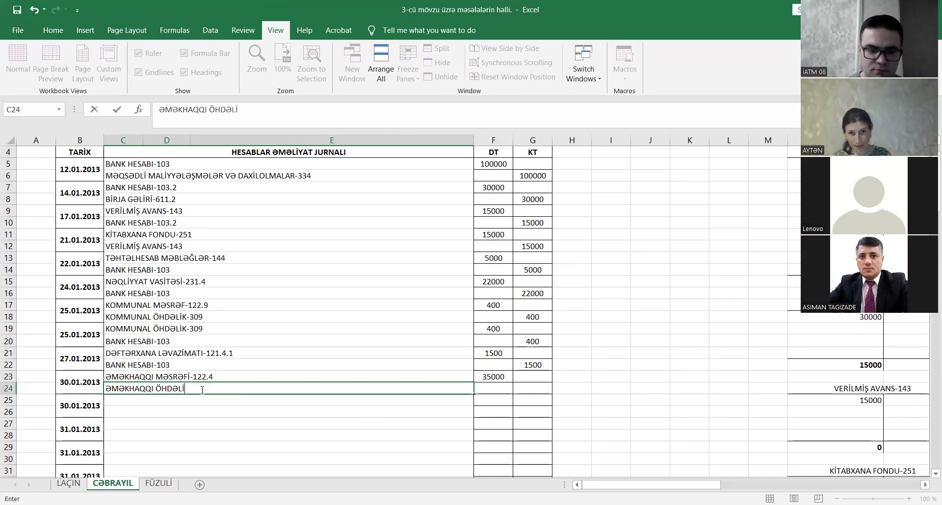
type("Yİ-317.1")
key("Tab")
key("Tab")
type("35000")
Step: Copy ƏMƏKHAQQI ÖHDƏLİYİ-307.1 to the first line of the second 30.01.2013 entry and debit it with 35000
left_click(175, 389)
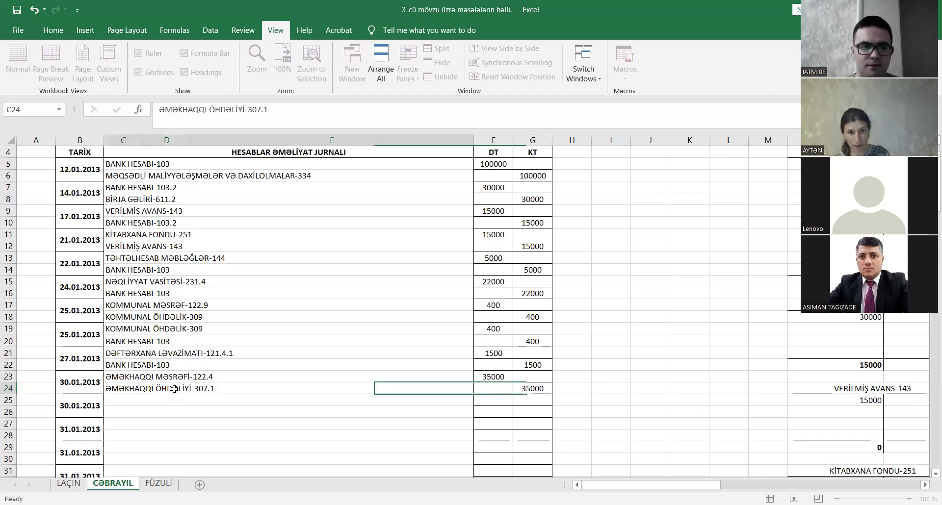
key("ctrl+c")
left_click(172, 403)
key("ctrl+v")
left_click(488, 397)
type("35000")
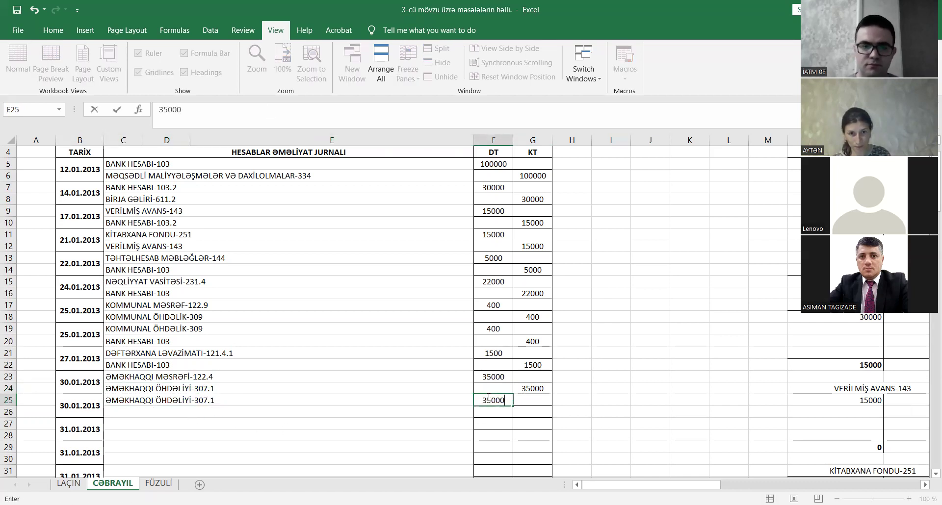
key("Return")
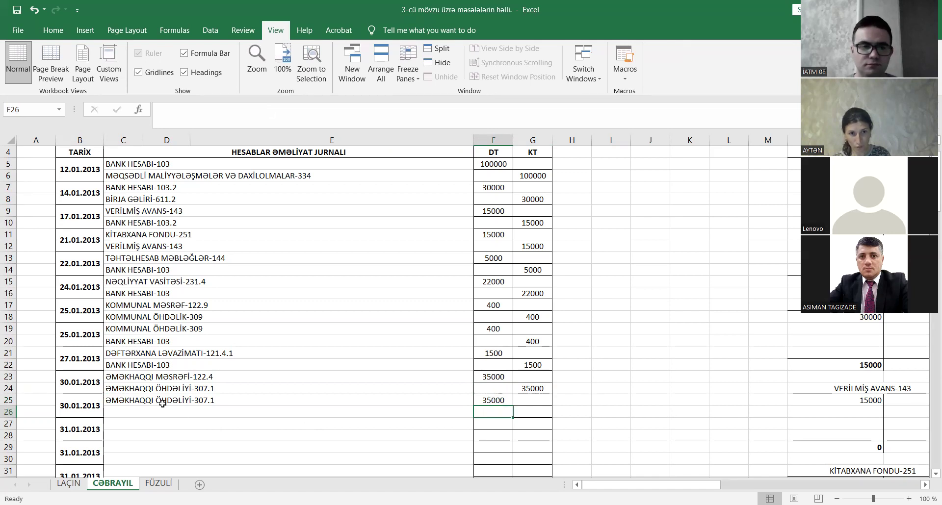
Step: Copy BANK HESABI-103 to the second line of the second 30.01.2013 entry and credit it with 35000
left_click(152, 367)
key("ctrl+c")
left_click(159, 409)
key("ctrl+v")
left_click(526, 409)
type("35000")
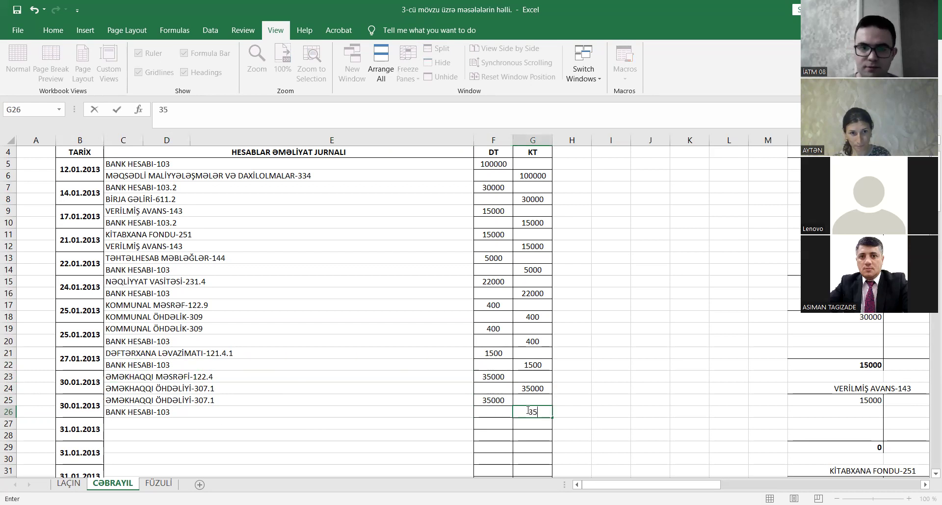
Step: Title the empty T-account below DƏFTƏRXANA LƏVAZİMATI-121.4.1 with ƏMƏKHAQQI MƏSRƏFİ-122.4, copied from the journal
left_click(228, 373)
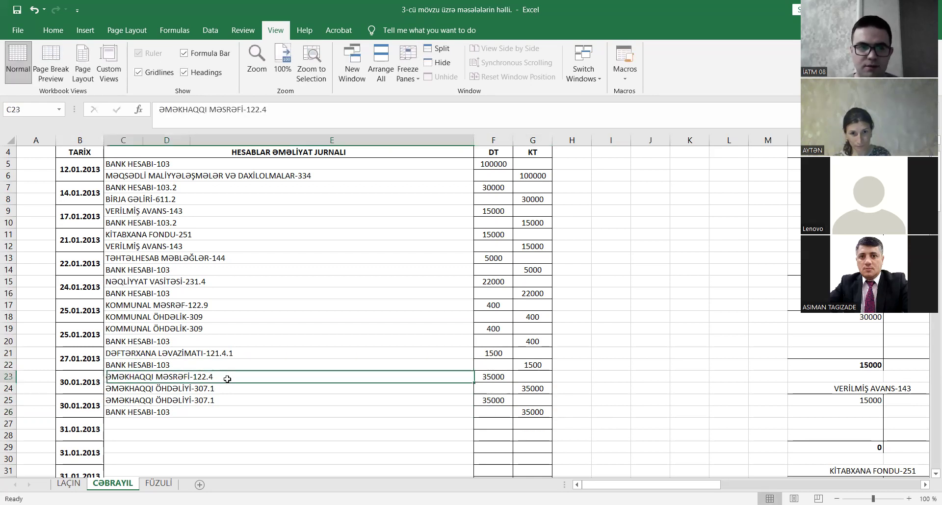
left_click_drag(163, 107, 80, 107)
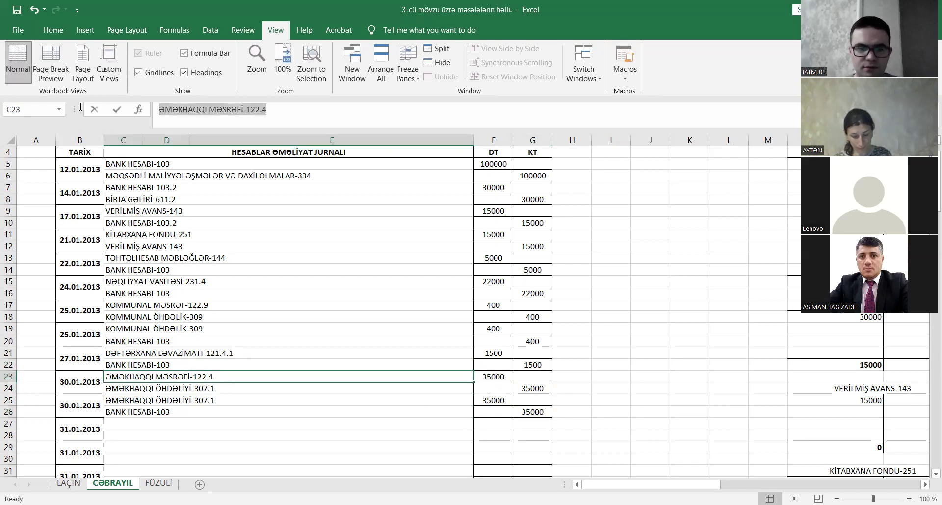
left_click(742, 355)
scroll(737, 456, "down", 4)
scroll(573, 449, "right", 2)
scroll(573, 449, "down", 10)
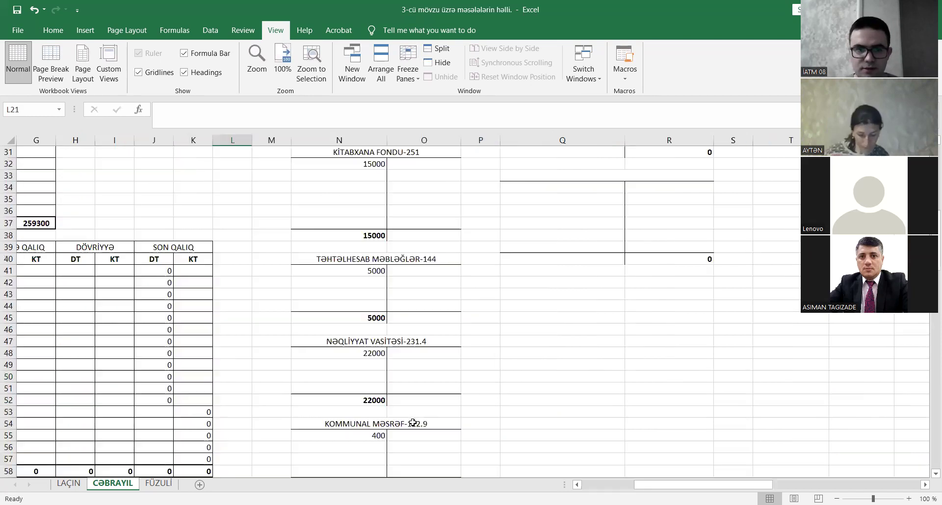
left_click(384, 411)
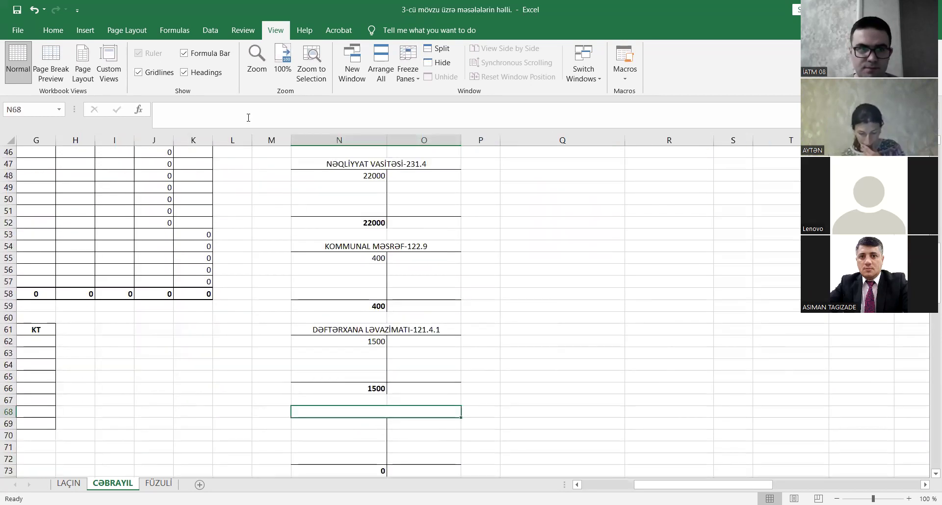
key("ctrl+v")
left_click(540, 293)
Step: Post 35000 to the debit side of the ƏMƏKHAQQI MƏSRƏFİ-122.4 T-account
left_click(374, 421)
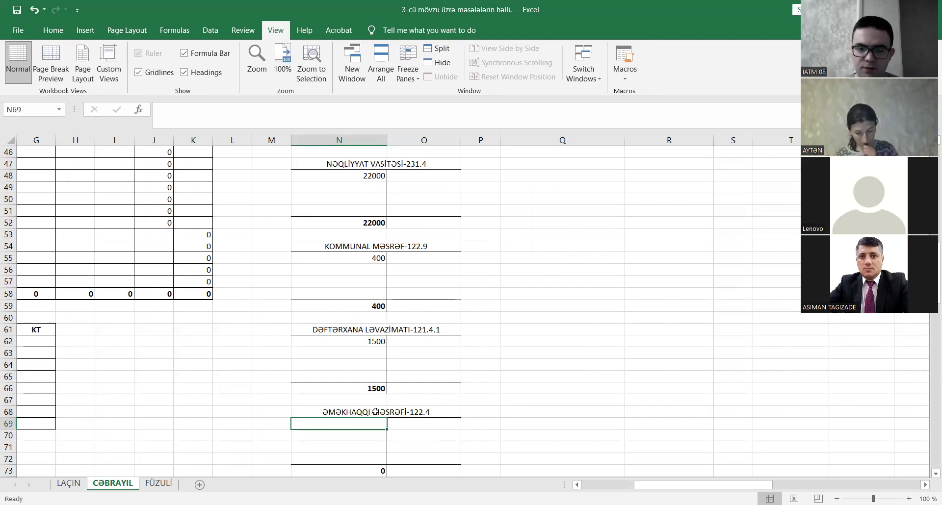
type("35000")
scroll(597, 400, "up", 4)
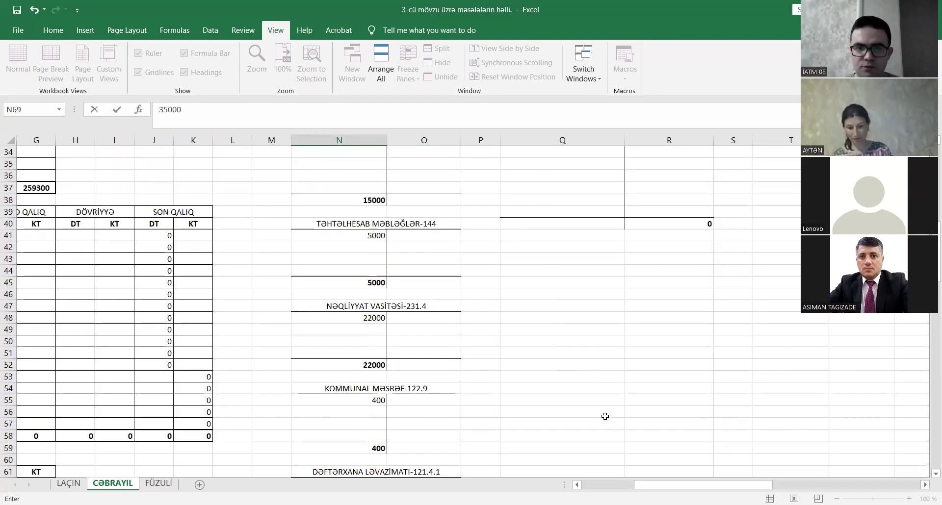
left_click(652, 422)
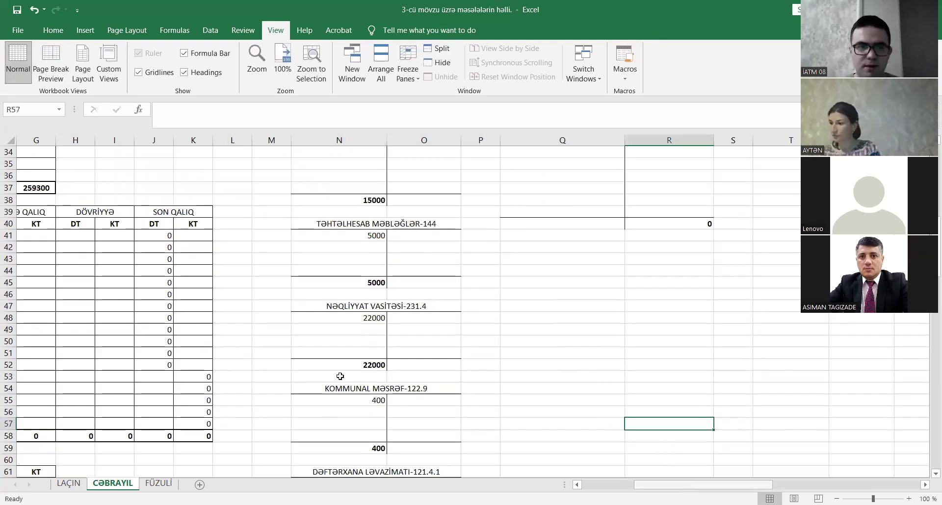
Step: Title the third T-account under ÖHDƏLİKLƏR with ƏMƏKHAQQI ÖHDƏLİYİ-307.1, copied from the journal
scroll(234, 222, "left", 3)
scroll(235, 223, "up", 5)
left_click(234, 222)
left_click(248, 109)
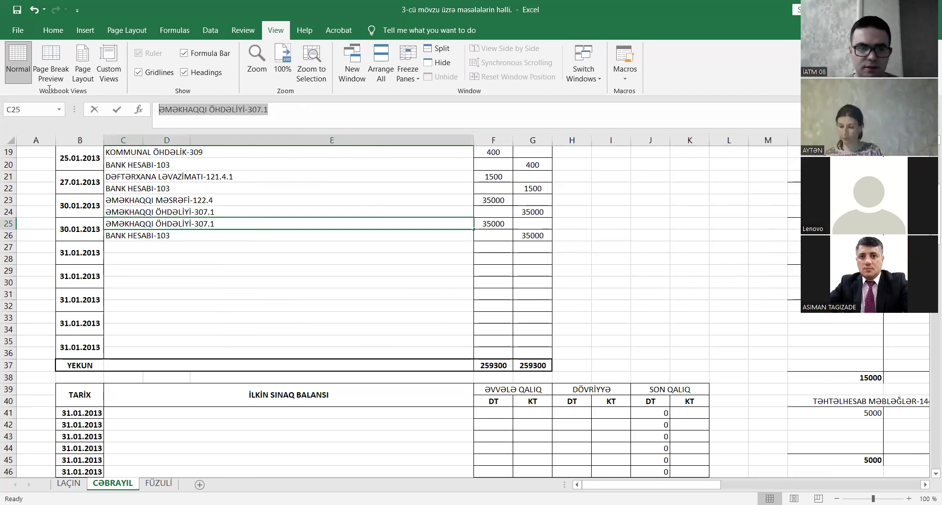
left_click(650, 246)
scroll(600, 321, "right", 3)
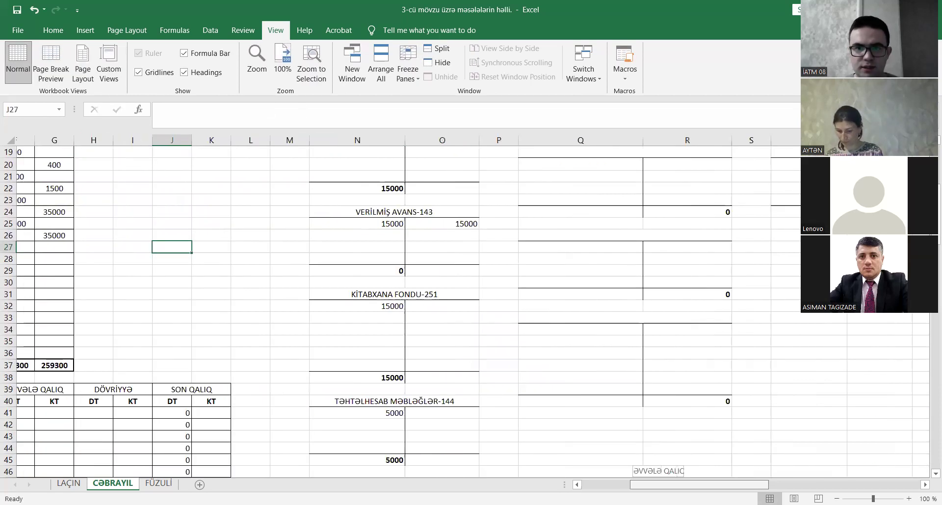
scroll(600, 321, "up", 5)
left_click(599, 328)
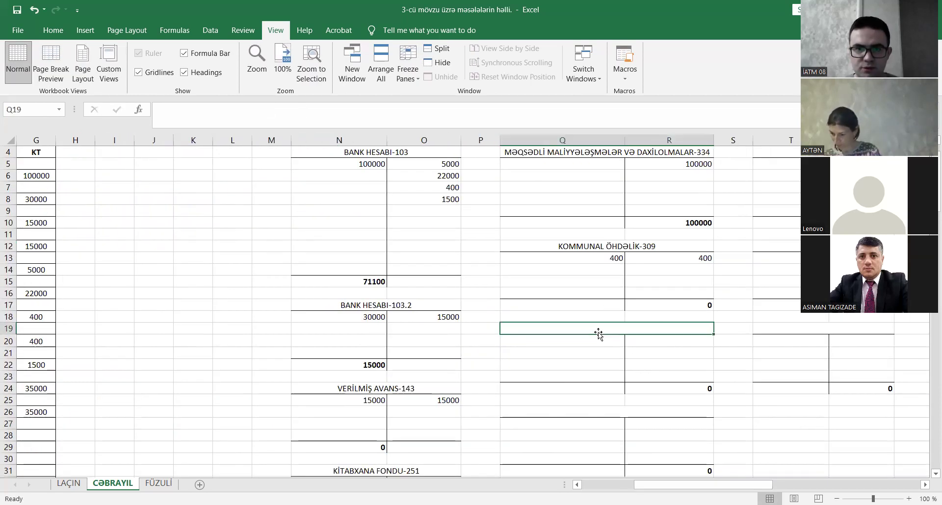
left_click(305, 112)
key("ctrl+v")
left_click(723, 374)
Step: Post 35000 to both the debit and the credit side of the ƏMƏKHAQQI ÖHDƏLİYİ-307.1 T-account
left_click(654, 338)
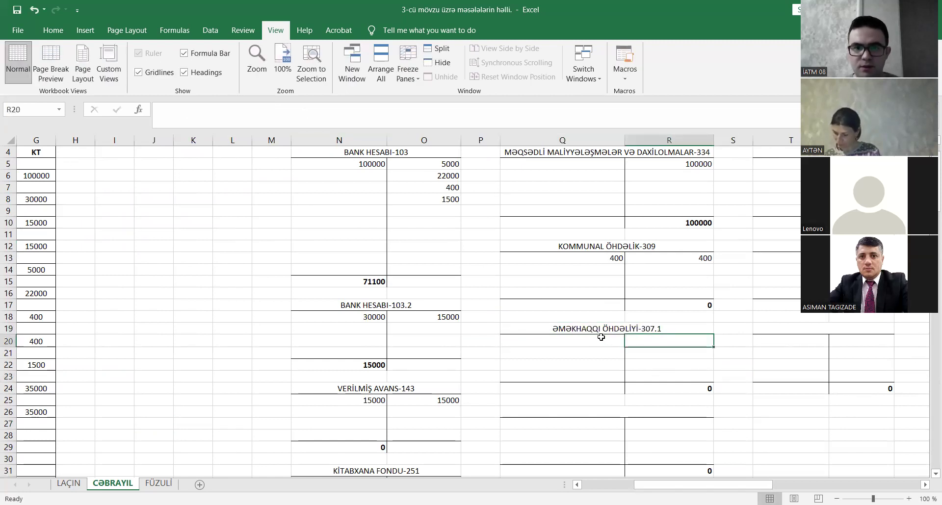
left_click(600, 338)
type("35000")
key("Tab")
type("35000")
left_click(757, 410)
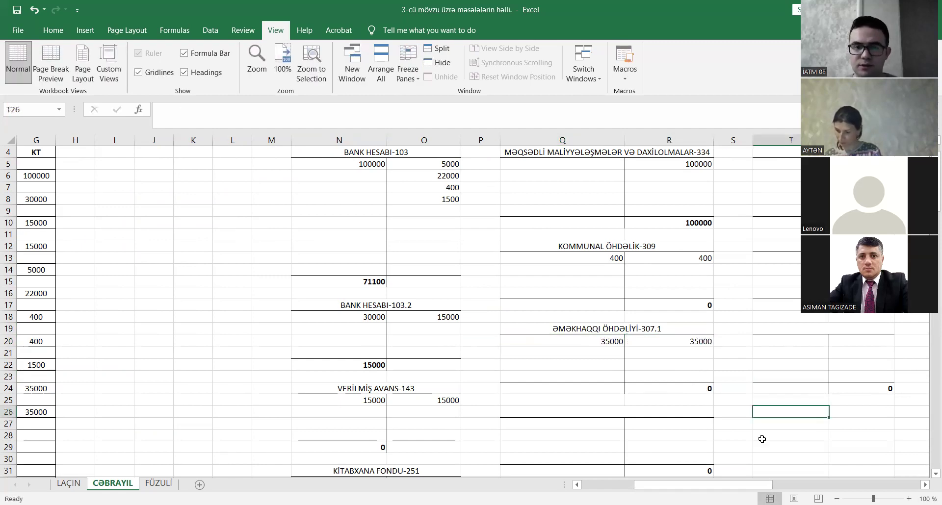
Step: Post 35000 to the credit side of the BANK HESABI-103 T-account, below 1500
left_click(447, 211)
type("35000")
key("Return")
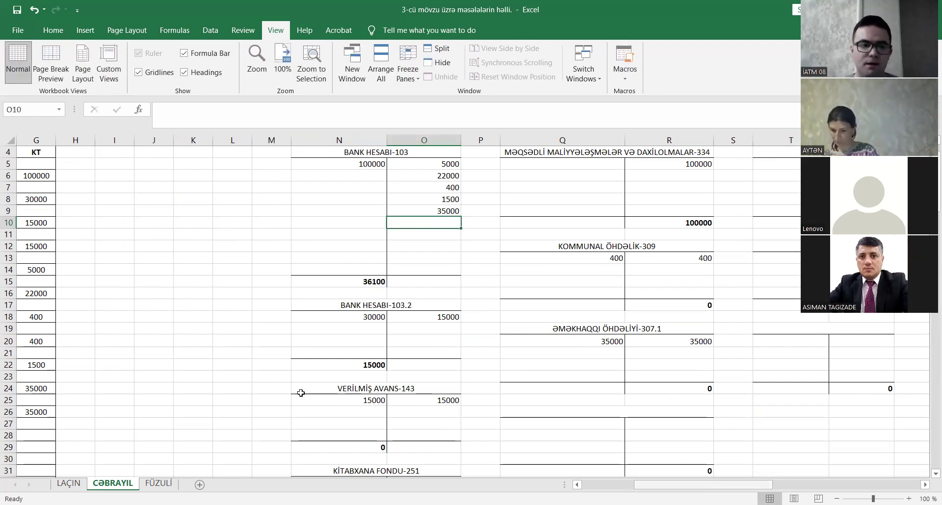
Step: Enter VERİLMİŞ AVANS-143 on the first line of the first 31.01.2013 entry, copied from the 21.01.2013 entry
scroll(265, 403, "left", 3)
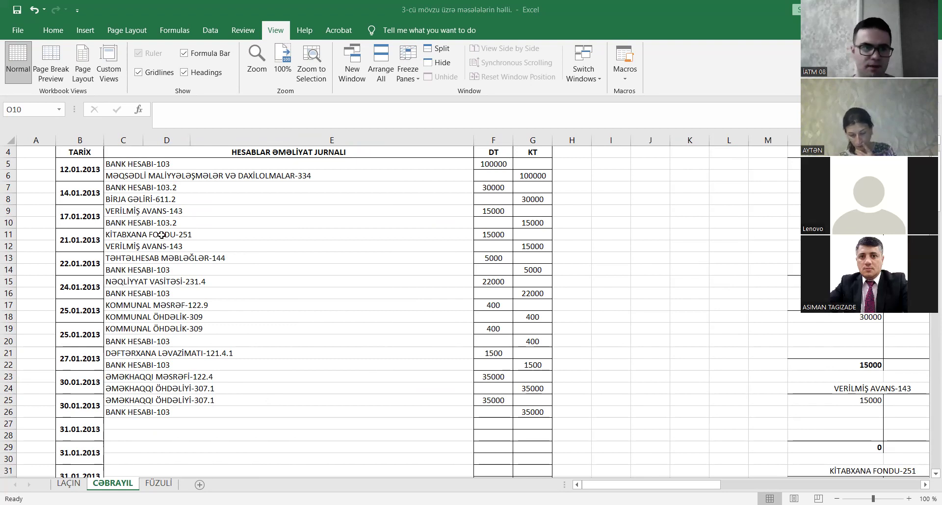
left_click(151, 247)
key("ctrl+c")
left_click(147, 430)
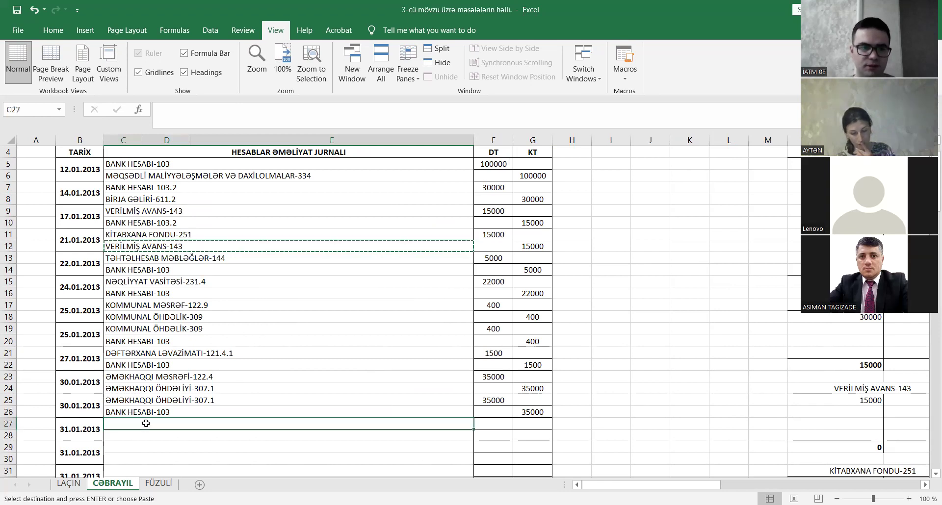
key("ctrl+v")
Step: Enter BANK HESABI-103 on the second line of the first 31.01.2013 entry, copied from the second 30.01.2013 entry
left_click(155, 437)
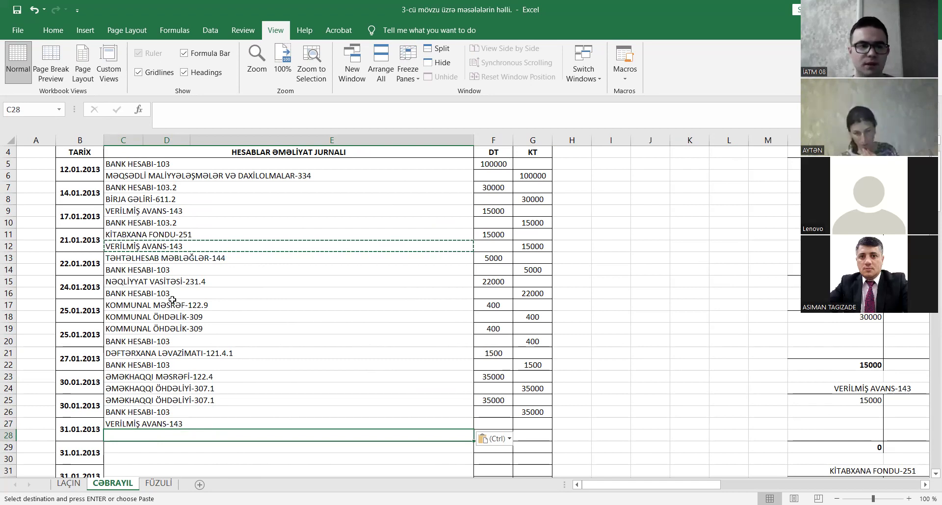
left_click(138, 414)
key("ctrl+c")
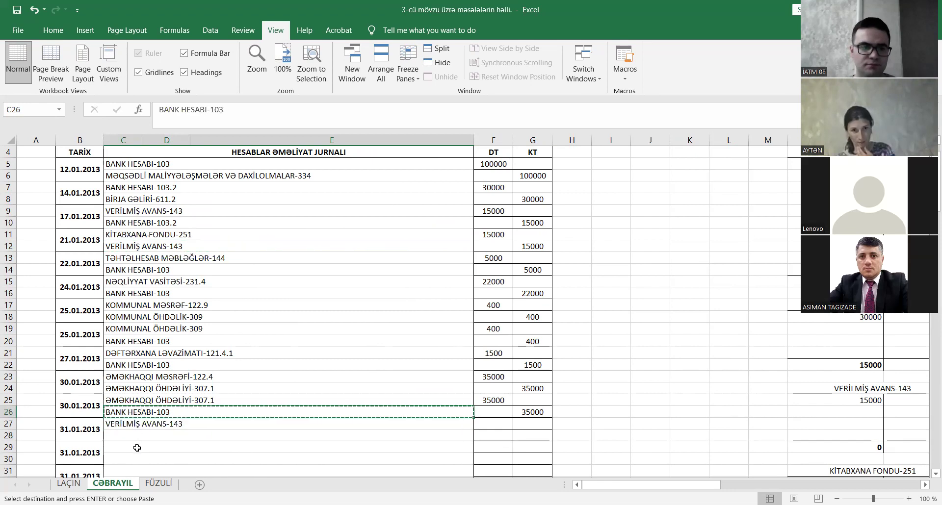
left_click(134, 436)
key("ctrl+v")
key("ctrl")
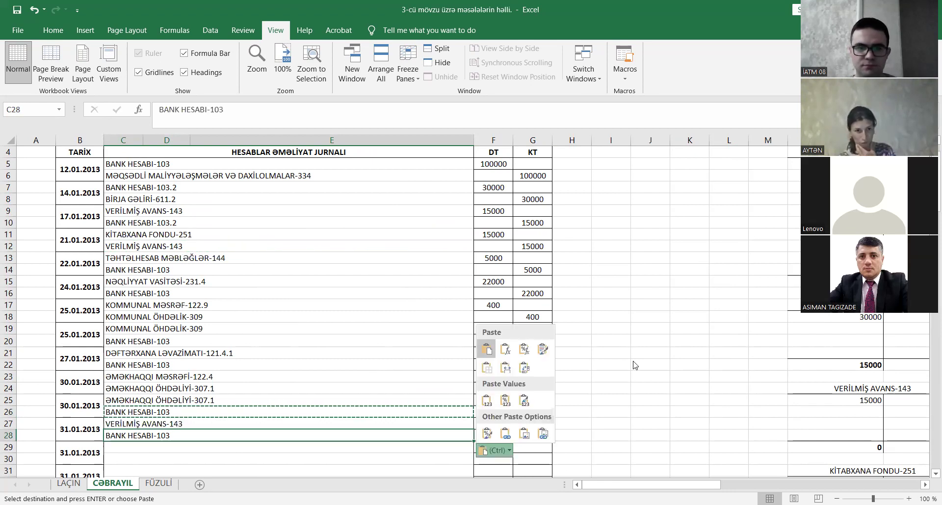
key("Escape")
Step: Debit VERİLMİŞ AVANS-143 and credit BANK HESABI-103 with 5000 in the first 31.01.2013 journal entry
left_click(498, 423)
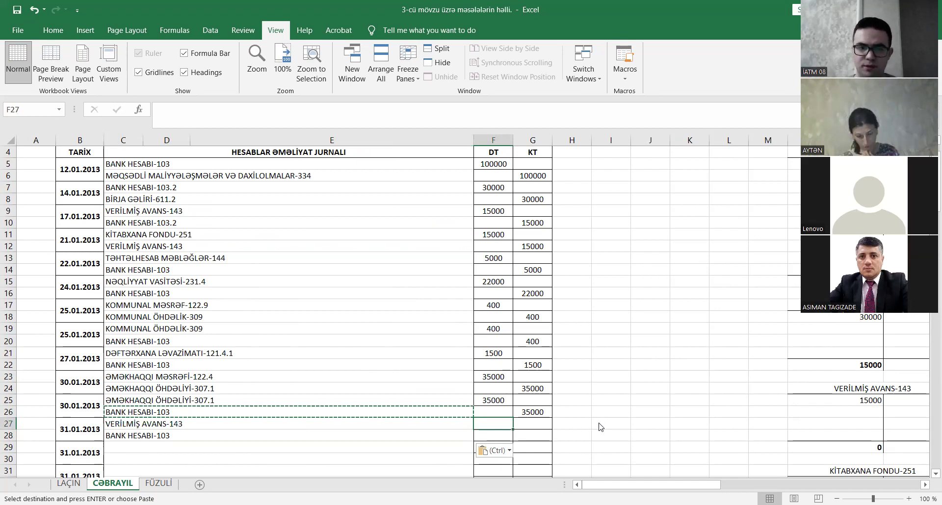
type("5000")
key("Return")
key("Right")
type("5000")
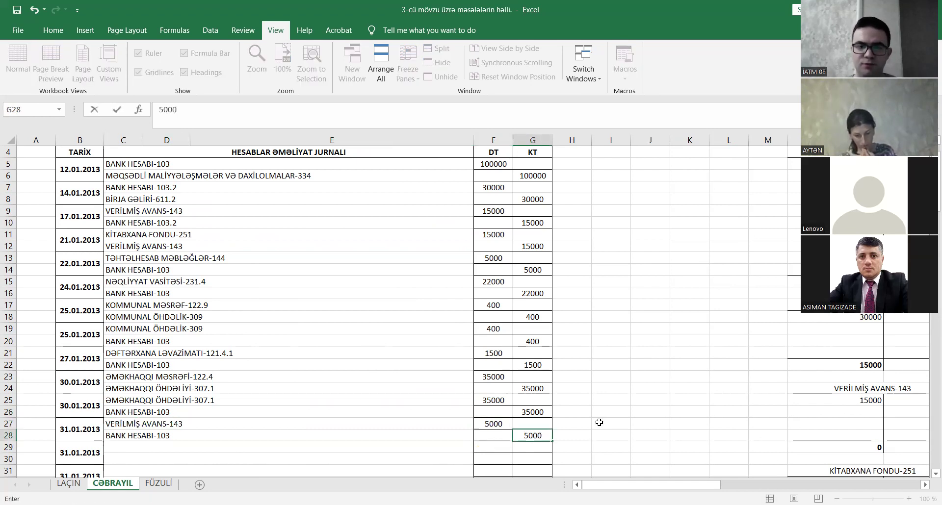
Step: Post 5000 to the credit side of the BANK HESABI-103 T-account, below 35000
scroll(600, 423, "up", 1)
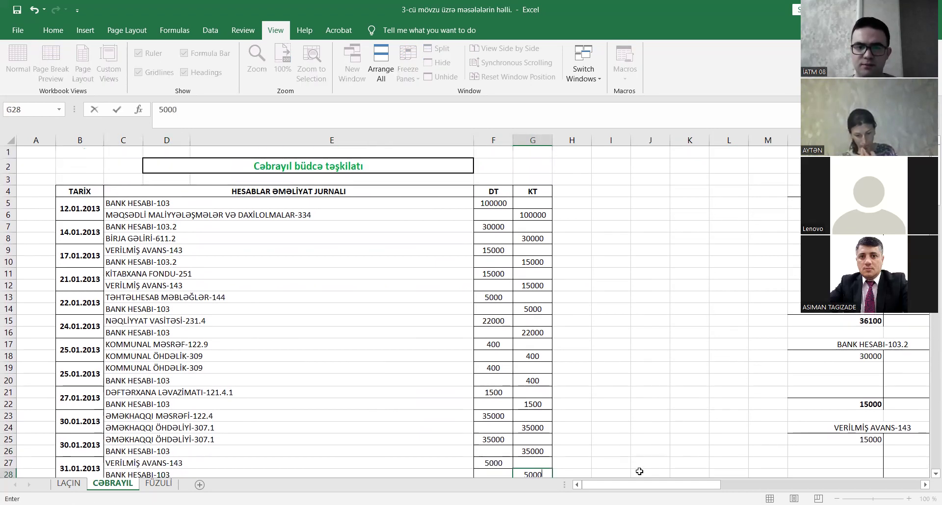
scroll(441, 260, "right", 3)
left_click(441, 260)
type("5000")
key("Return")
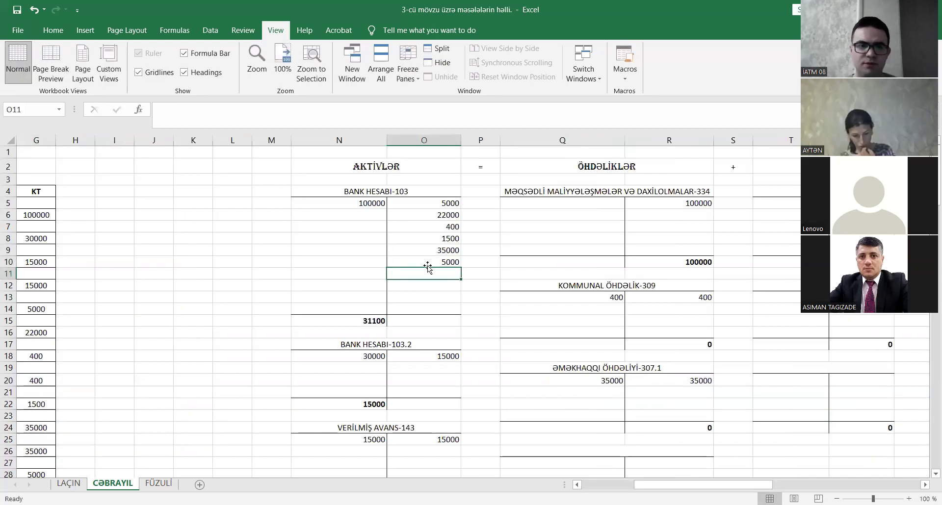
Step: Post 5000 to the debit side of the VERİLMİŞ AVANS-143 T-account, below 15000
scroll(428, 268, "down", 3)
left_click(371, 340)
type("5000")
key("Return")
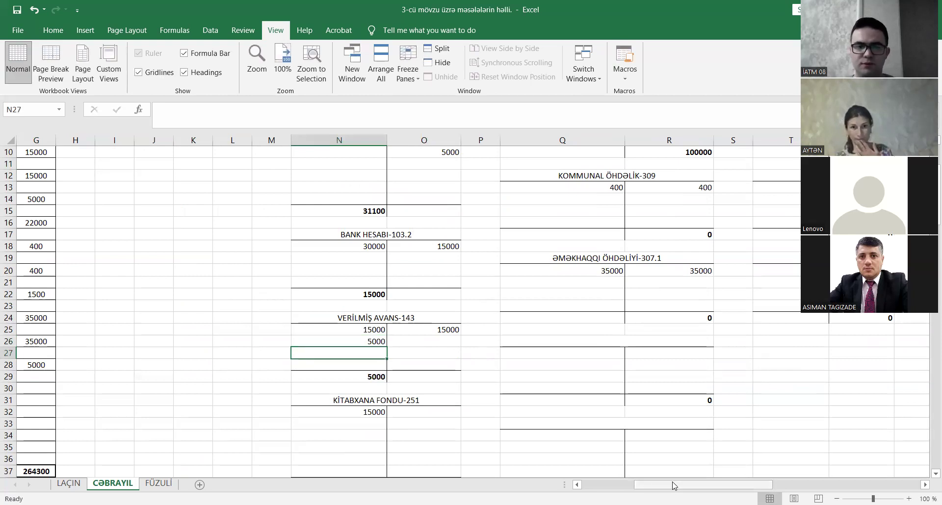
Step: Enter SAİR MƏSRƏF(TƏMİR)-122.9.2 on the first line of the second 31.01.2013 journal entry
scroll(162, 374, "left", 3)
left_click(225, 378)
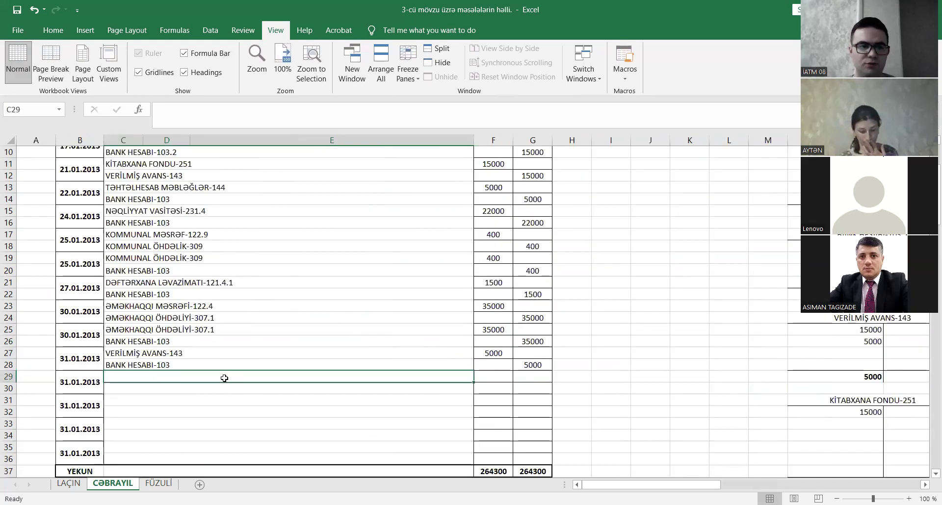
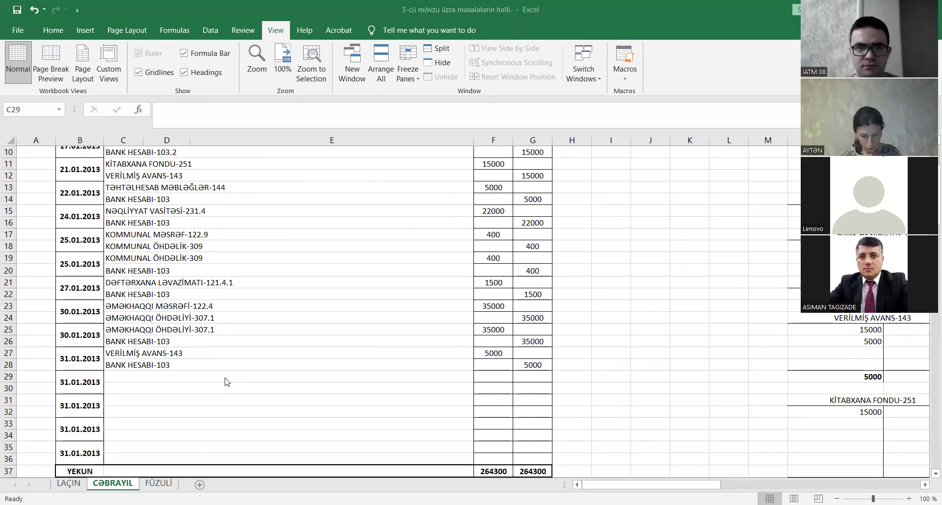
left_click(156, 375)
type("SAİR MƏSRƏF")
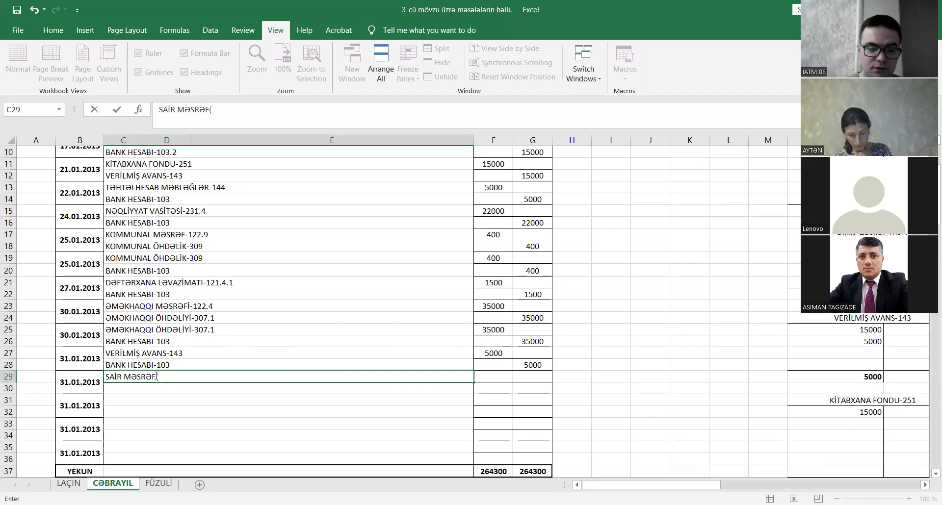
type("(TƏMİR")
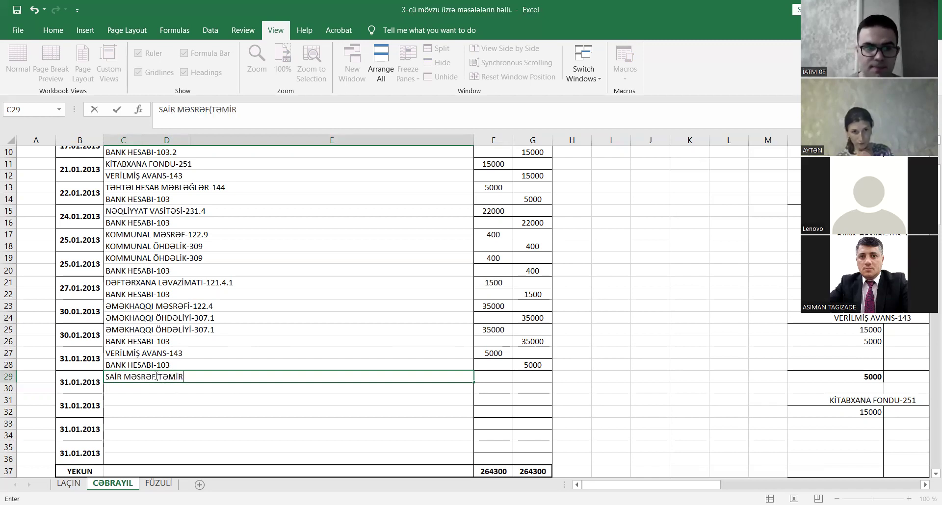
type(")-122.9")
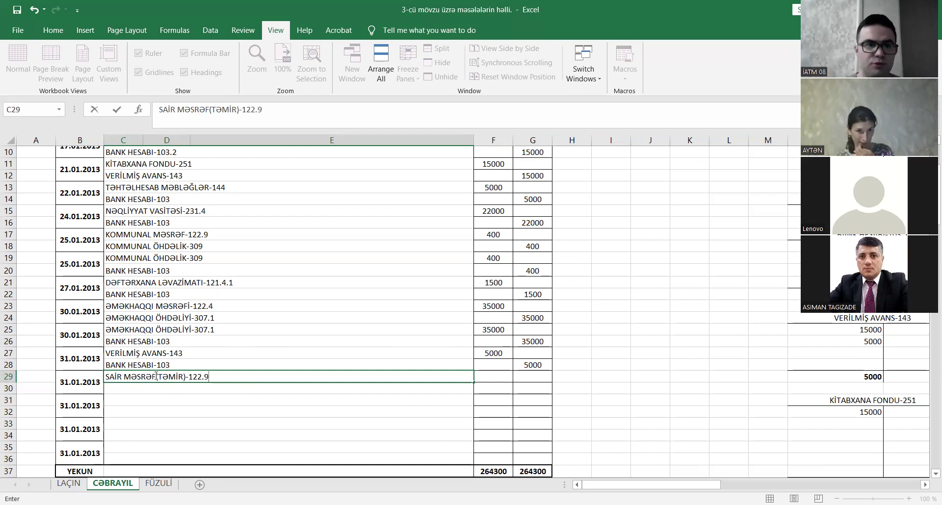
left_click(291, 303)
double_click(212, 375)
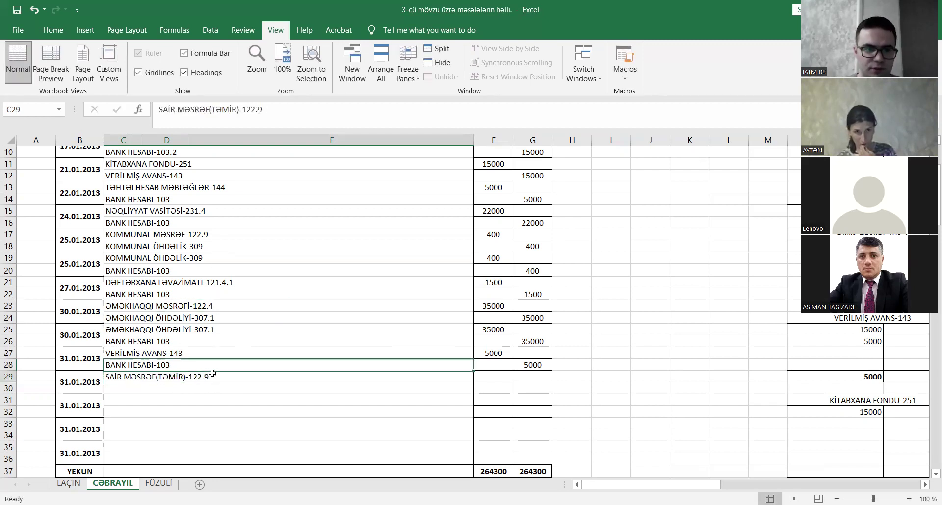
type(".2")
key("Tab")
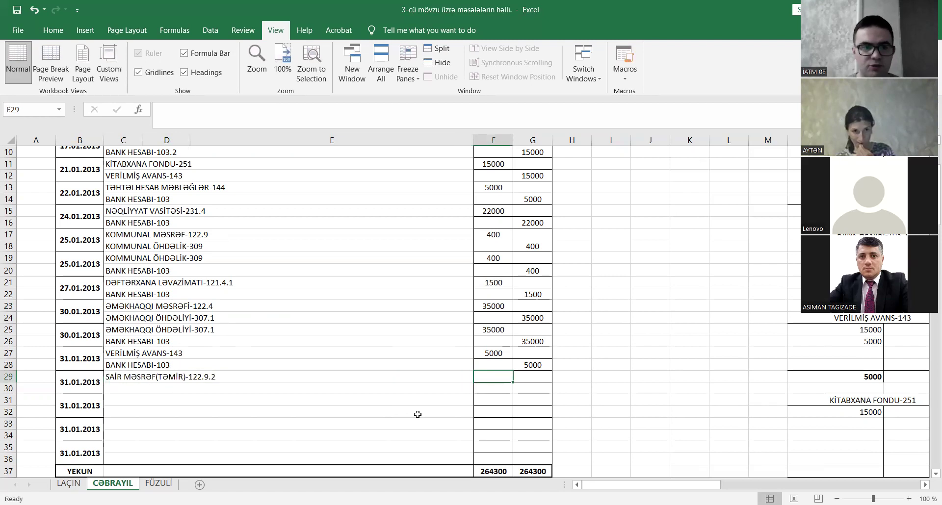
Step: Debit SAİR MƏSRƏF(TƏMİR)-122.9.2 with 3000 in the second 31.01.2013 journal entry
scroll(409, 388, "up", 1)
scroll(410, 388, "up", 2)
scroll(410, 388, "down", 3)
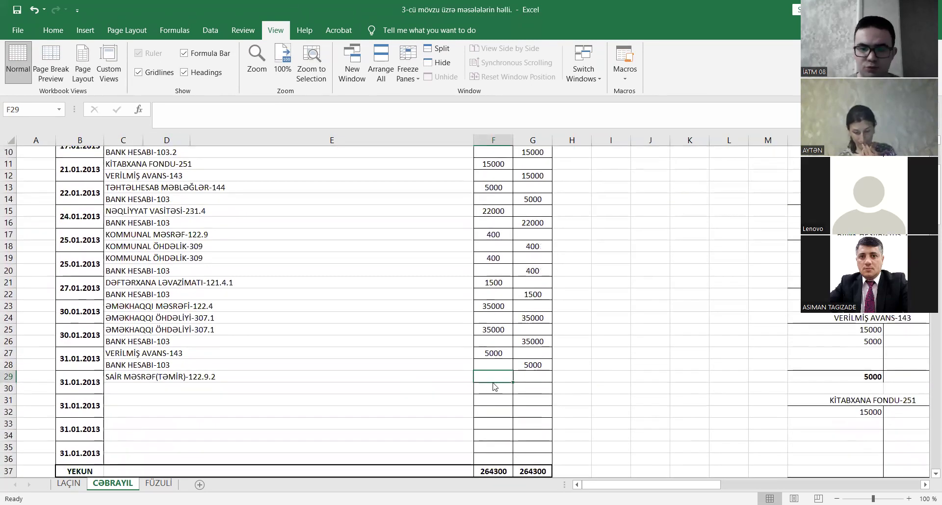
type("3000")
Step: Enter SAİR ÖHDƏLİK(TƏMİR)-309.2 on the second line of the second 31.01.2013 journal entry
left_click(191, 392)
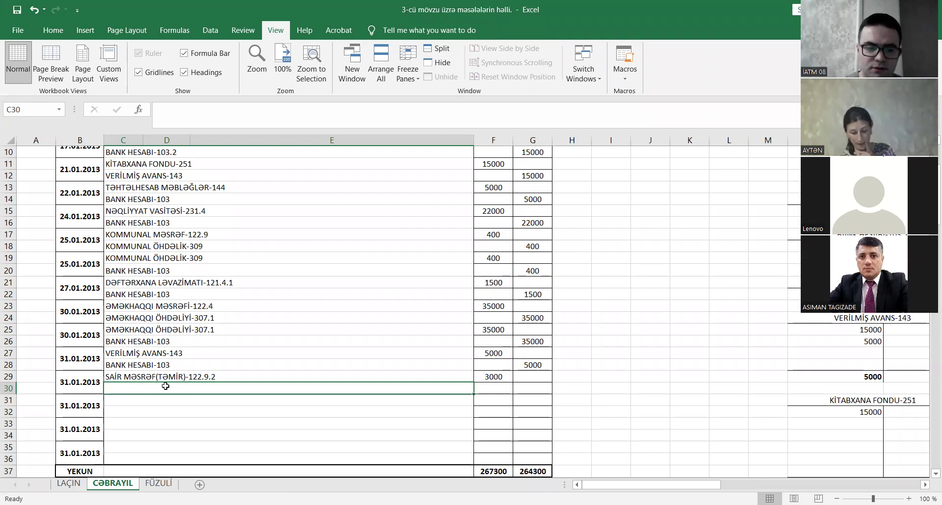
type("SAİR ÖHDƏLİK(")
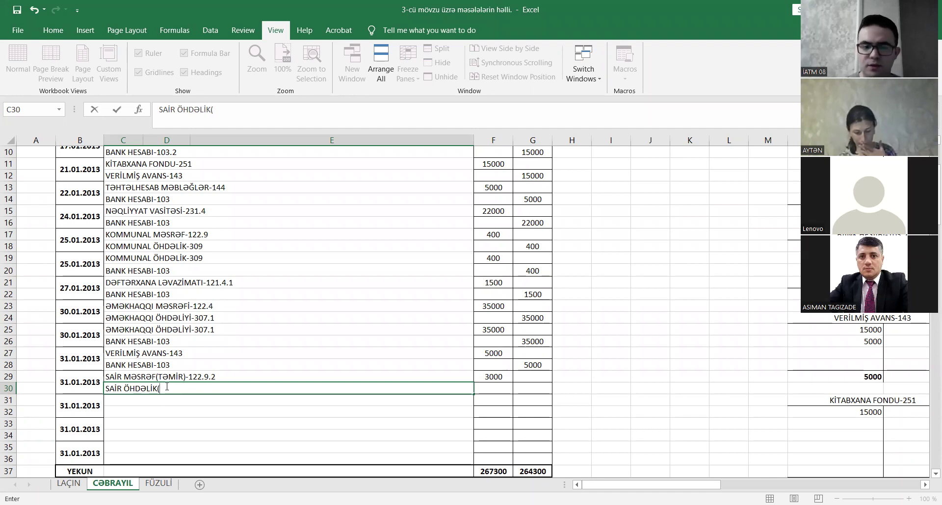
type("TƏMİR")
key("Return")
type("0")
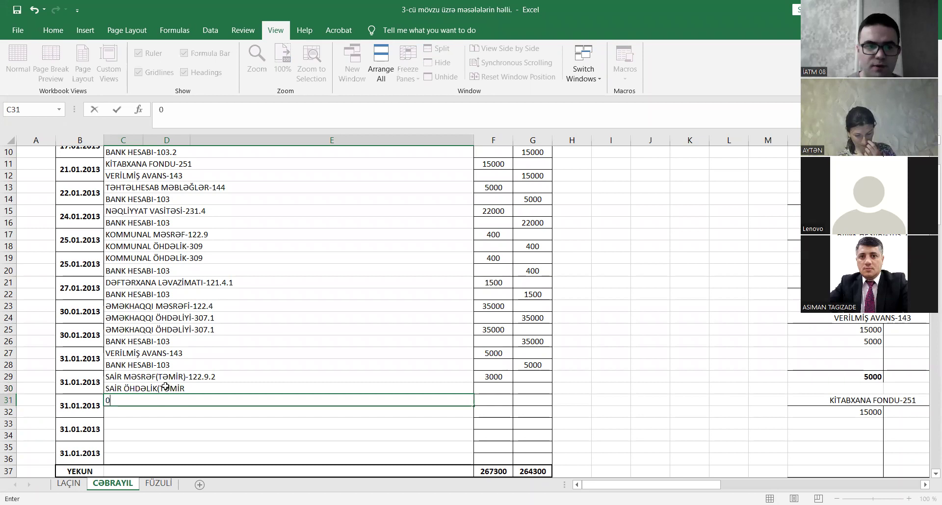
double_click(197, 389)
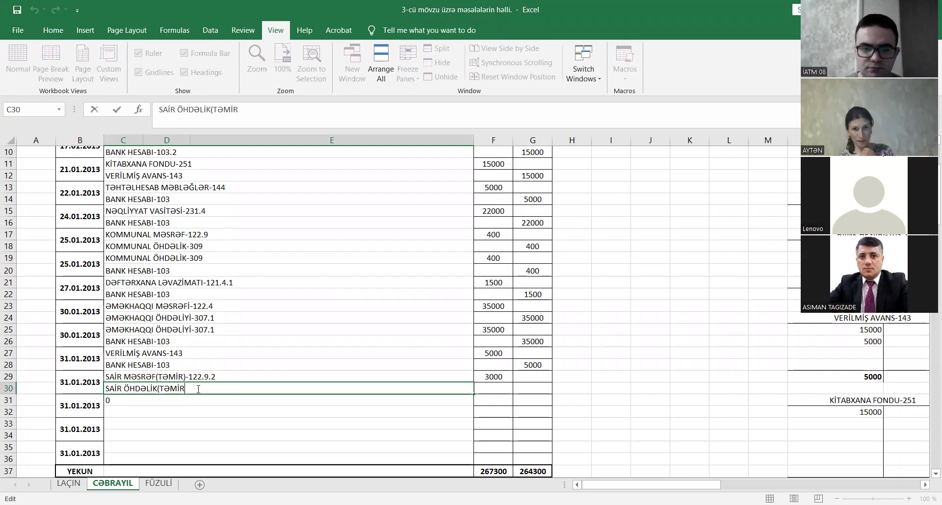
type(")-309")
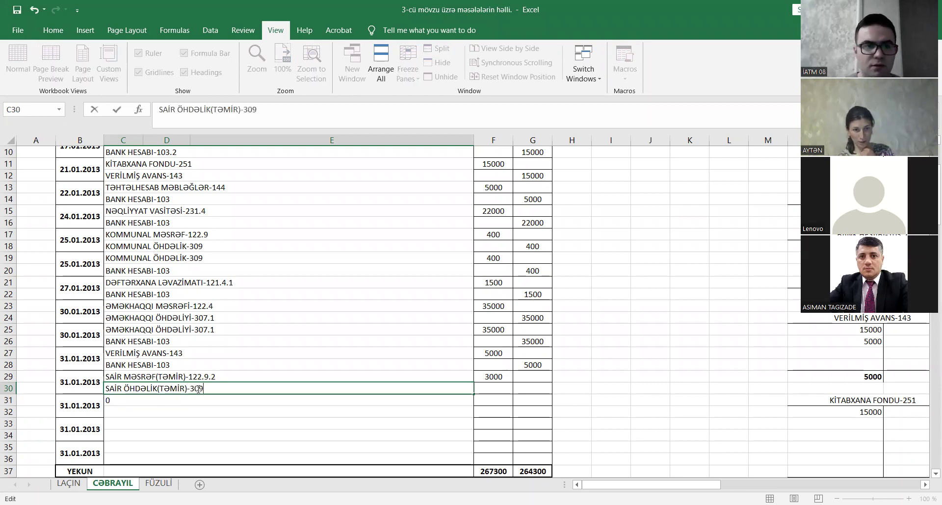
type(".2")
Step: Credit SAİR ÖHDƏLİK(TƏMİR)-309.2 with 3000 in the second 31.01.2013 journal entry
key("Tab")
key("Tab")
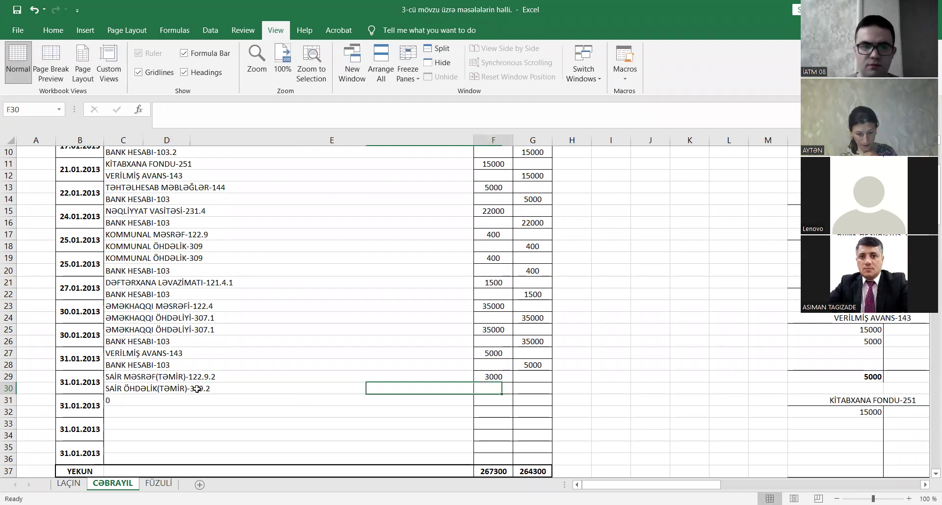
type("3000")
key("Return")
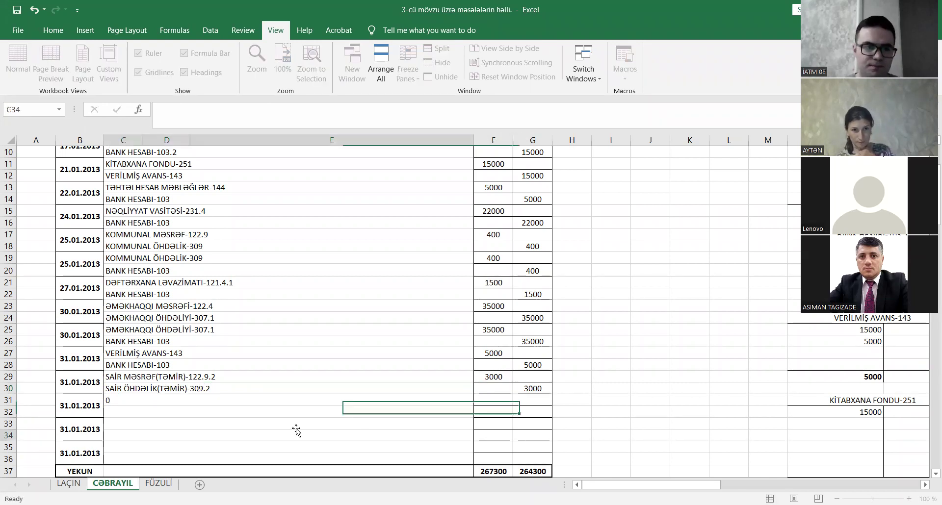
Step: Copy the account name SAİR ÖHDƏLİK(TƏMİR)-309.2 into journal row 31 and enter 3000 as its debit
key("Return")
left_click(145, 390)
key("ctrl+c")
left_click(144, 399)
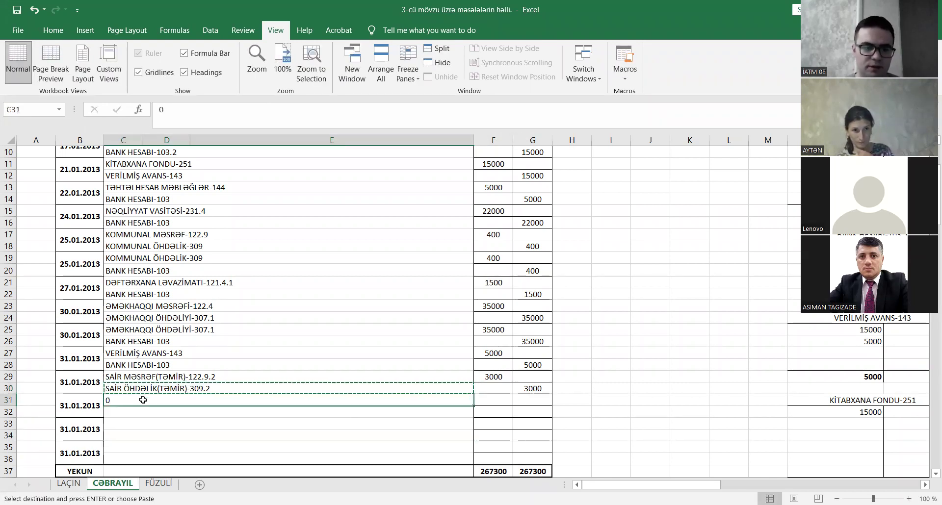
key("ctrl+v")
left_click(496, 402)
type("3000")
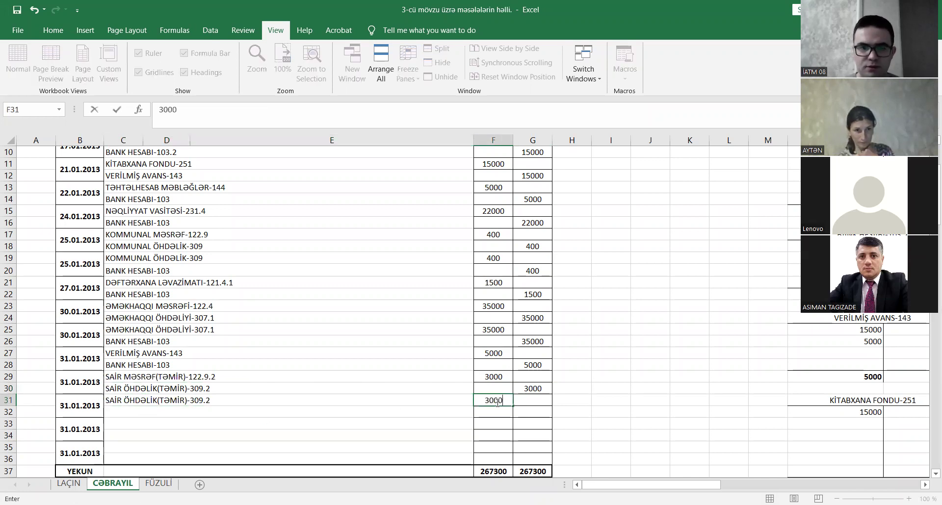
Step: Copy the account name BANK HESABI-103 into journal row 32 and enter 3000 as its credit
left_click(132, 364)
key("ctrl+c")
left_click(135, 411)
key("ctrl+v")
left_click(525, 411)
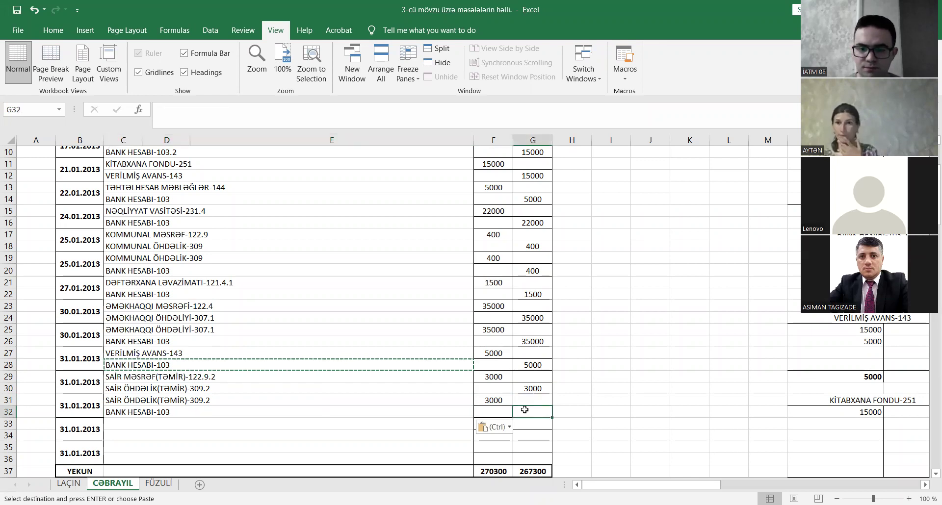
type("3000")
left_click(641, 364)
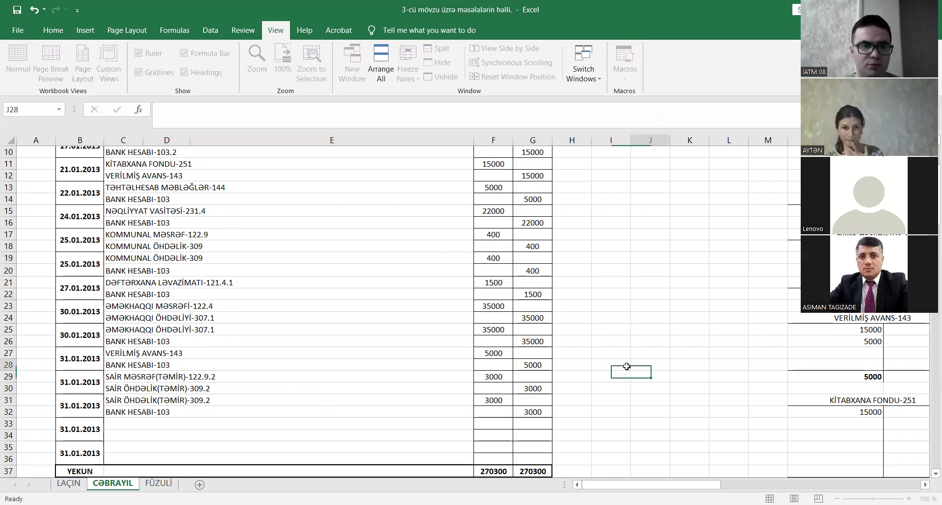
Step: Copy the text SAİR MƏSRƏF(TƏMİR)-122.9.2 from C29 into the empty asset T-account heading in N75
left_click(214, 377)
left_click_drag(272, 109, 85, 106)
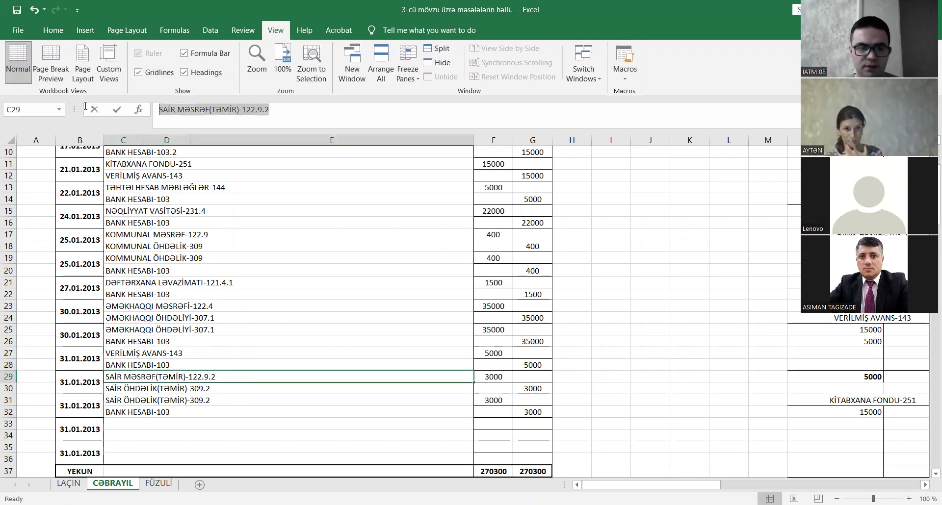
left_click(636, 334)
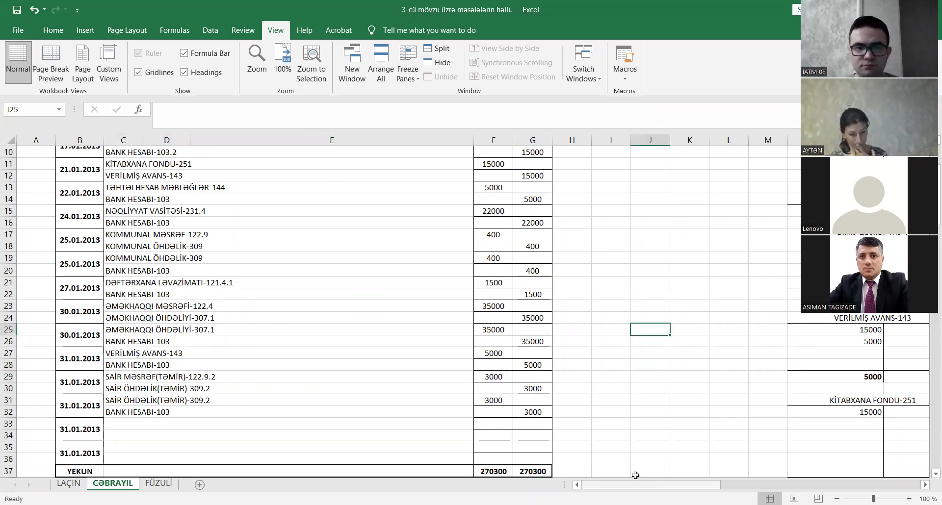
scroll(453, 449, "down", 17)
scroll(453, 448, "right", 3)
left_click(426, 321)
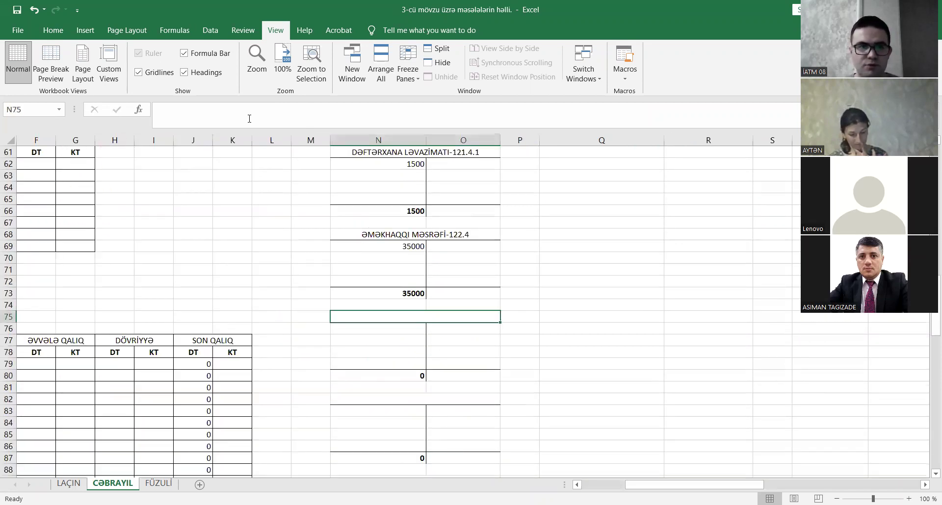
key("F2")
key("ctrl+v")
left_click(551, 324)
Step: Enter 3000 on the debit side of the SAİR MƏSRƏF(TƏMİR)-122.9.2 T-account
left_click(395, 326)
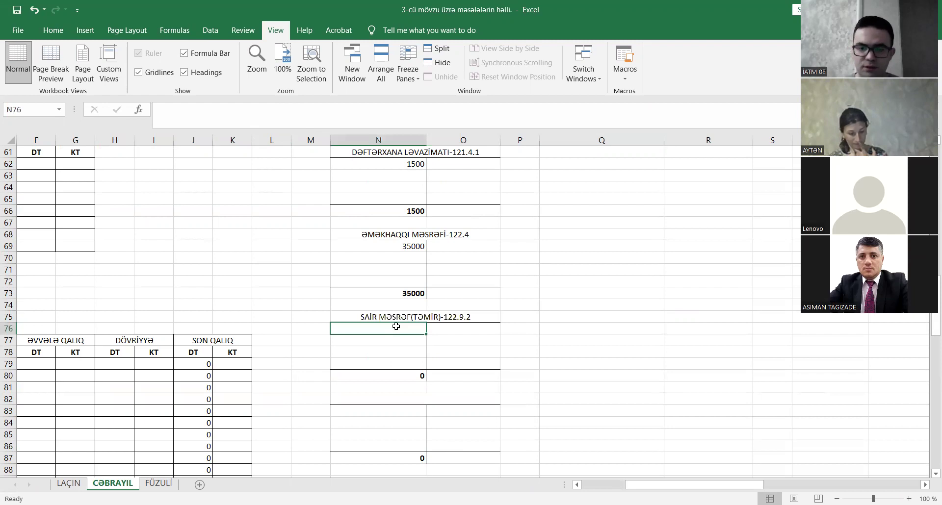
type("3000")
scroll(543, 342, "up", 3)
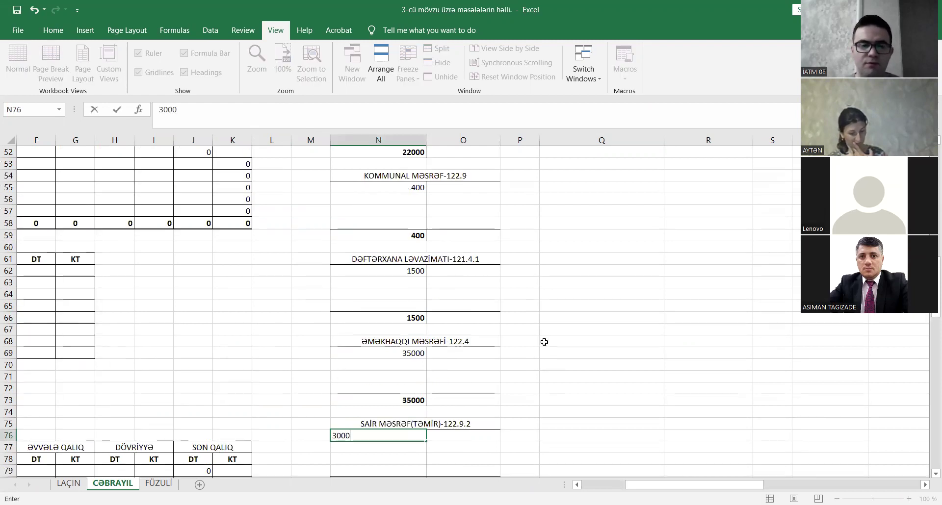
left_click(543, 340)
Step: Enter 3000 in O11 on the credit side of the BANK HESABI-103 T-account
scroll(542, 336, "up", 14)
scroll(462, 231, "up", 3)
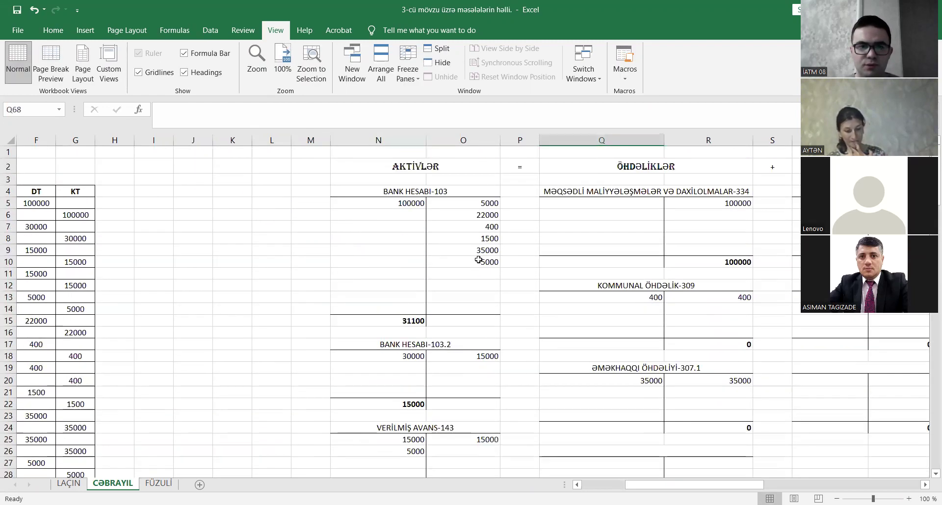
left_click(478, 271)
type("3000")
key("Return")
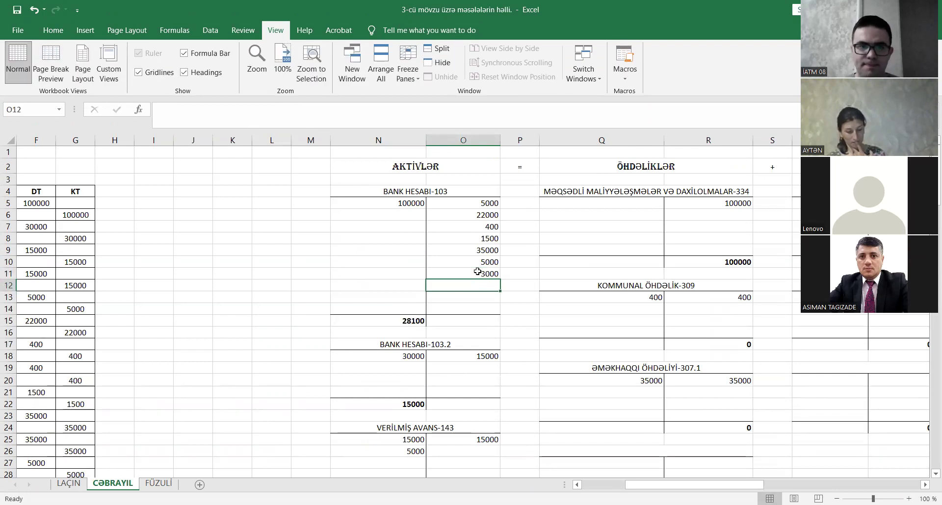
Step: Copy the text SAİR ÖHDƏLİK(TƏMİR)-309.2 from C31 into the empty liability T-account heading in Q26
scroll(415, 436, "left", 5)
scroll(416, 436, "down", 3)
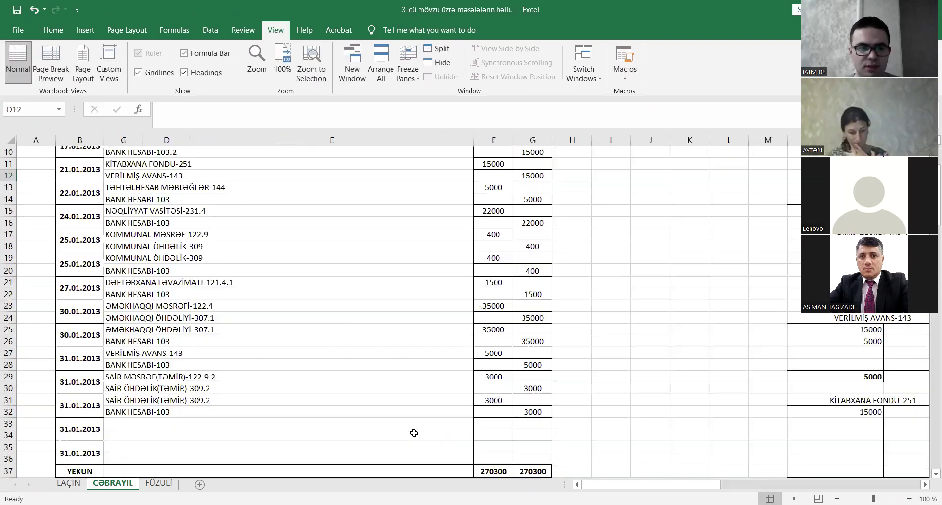
left_click(195, 403)
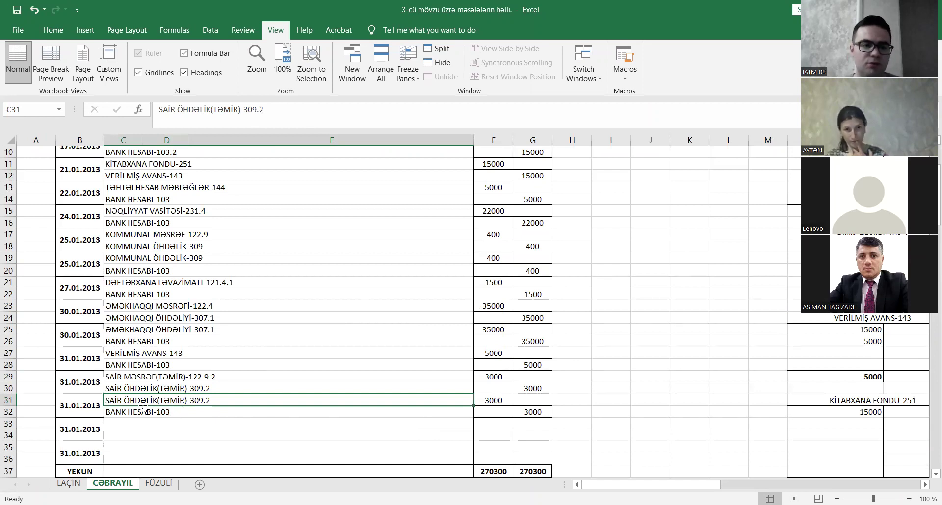
triple_click(272, 112)
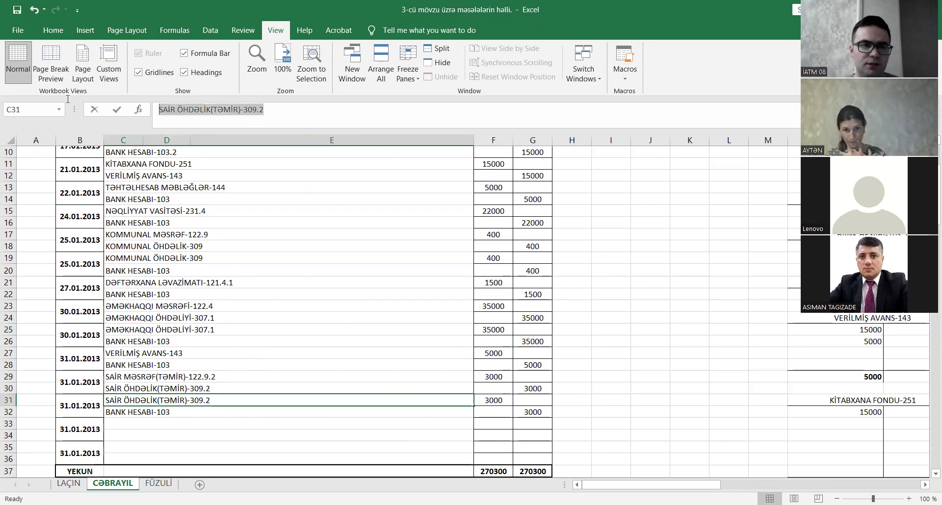
left_click(649, 435)
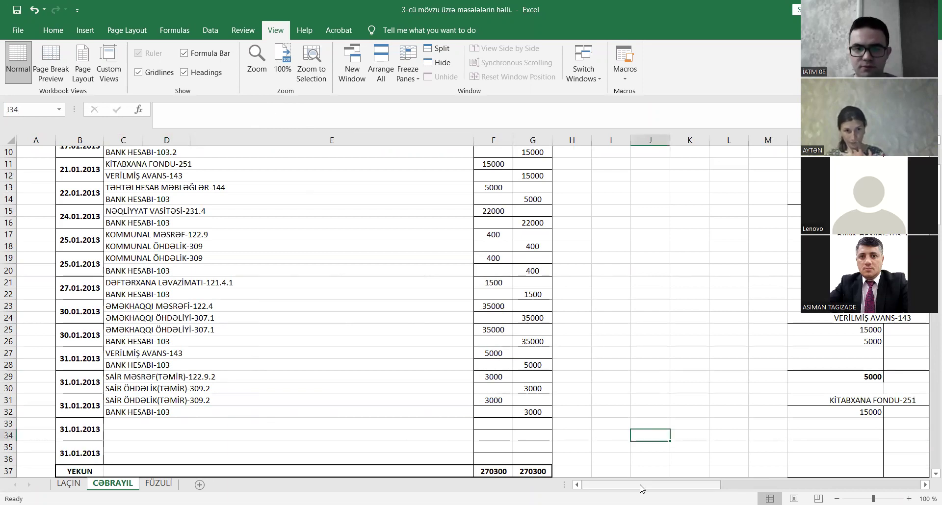
left_click_drag(640, 488, 772, 482)
left_click(164, 344)
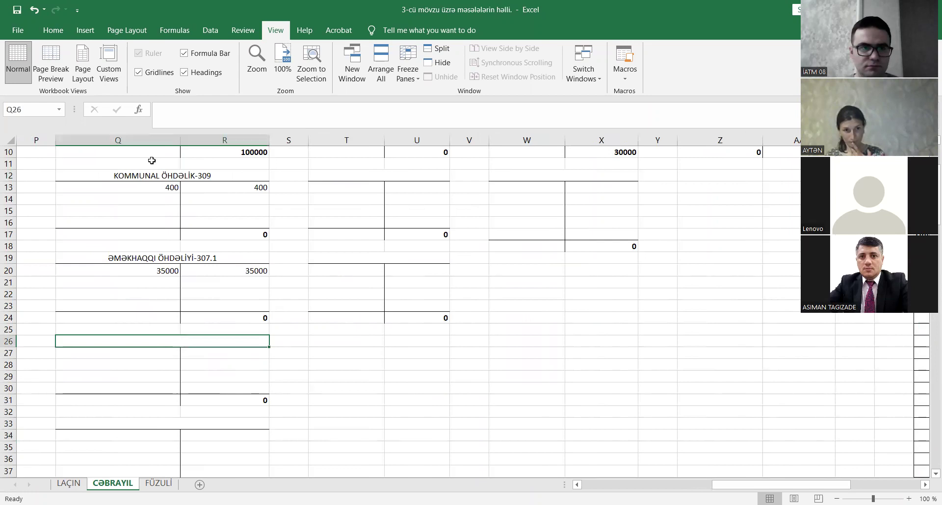
key("ctrl+v")
left_click(417, 412)
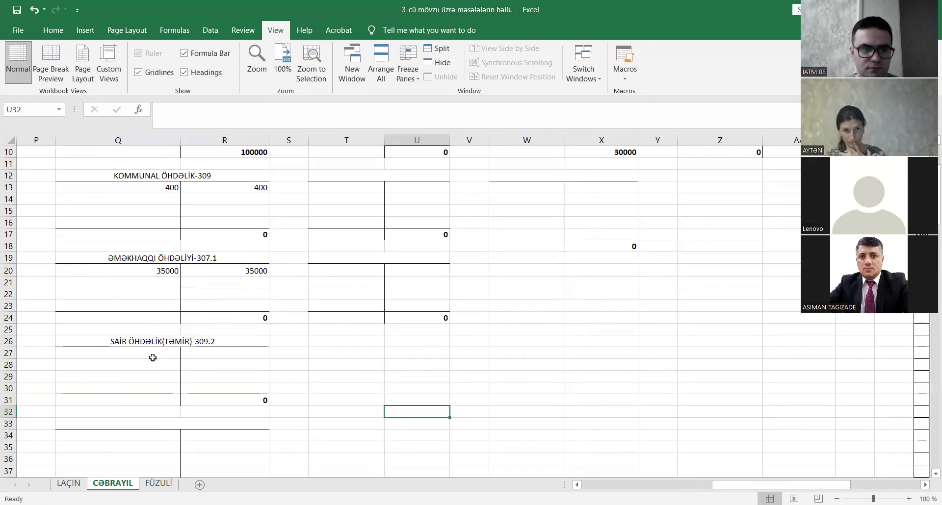
Step: Enter 3000 on both the debit and the credit side of the SAİR ÖHDƏLİK(TƏMİR)-309.2 T-account
left_click(211, 353)
left_click(160, 349)
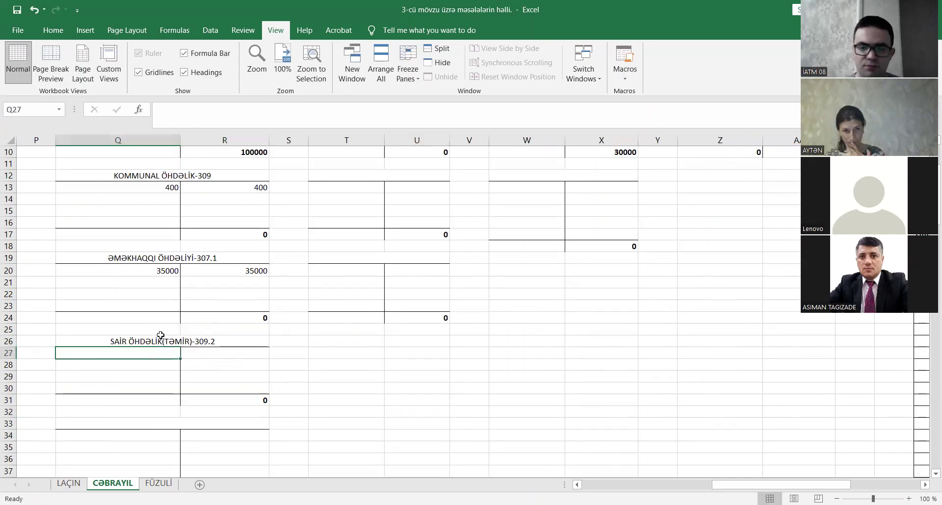
type("3000")
key("Tab")
type("3000")
key("Tab")
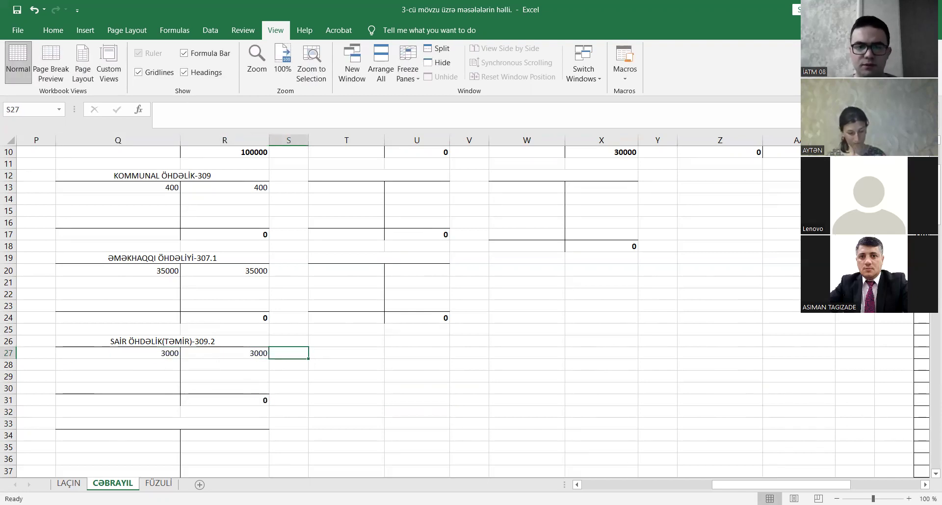
Step: Try to delete the two unused 31.01.2013 entries in B33:G36 of the journal
scroll(289, 427, "left", 5)
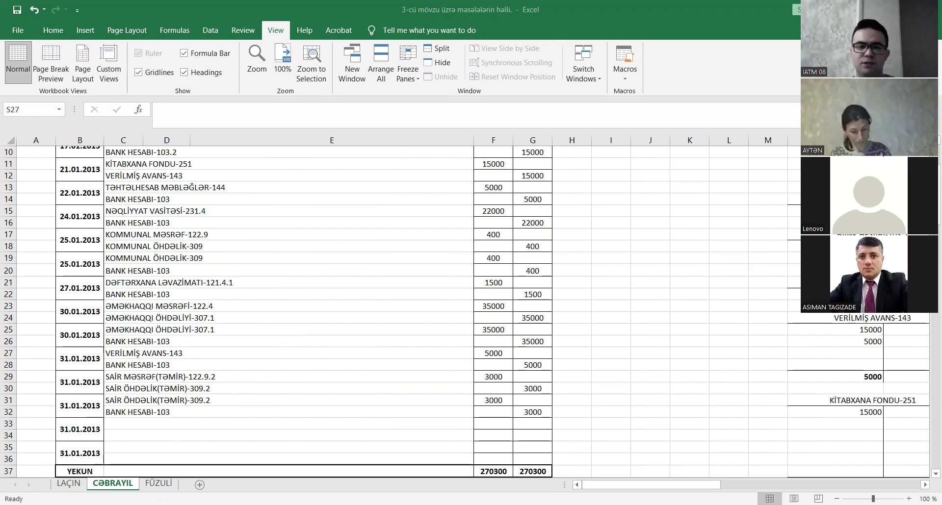
left_click_drag(87, 431, 543, 449)
right_click(543, 449)
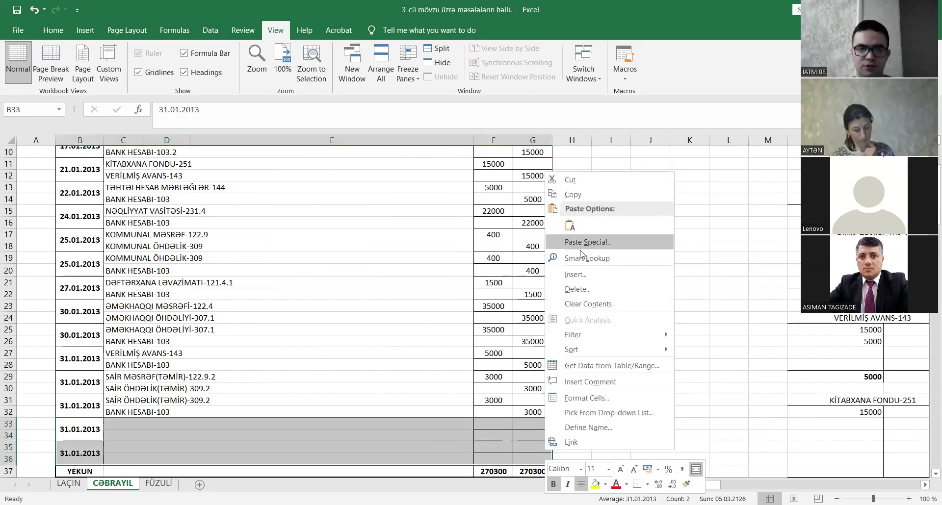
left_click(586, 289)
left_click(558, 322)
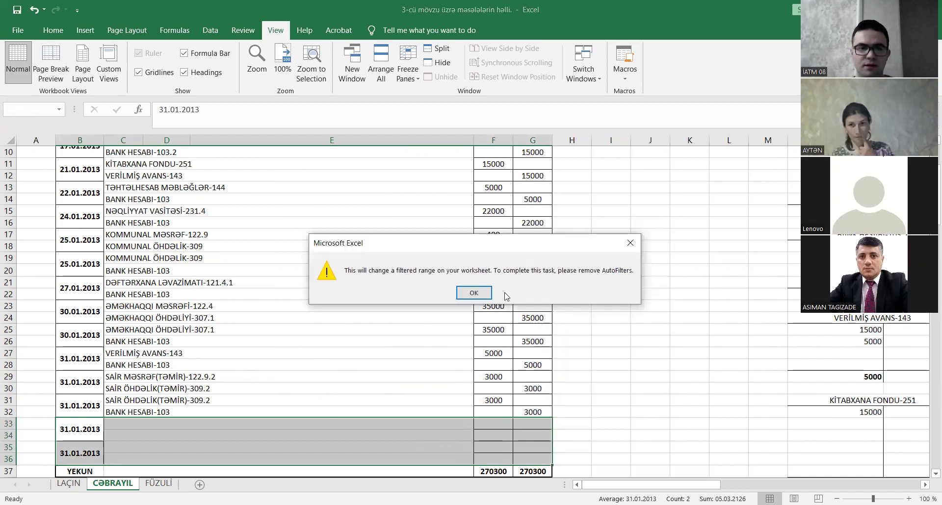
left_click(459, 293)
left_click(645, 306)
Step: Try again to delete the unused journal cells B33:G36, using the Shift cells up option
scroll(613, 321, "down", 3)
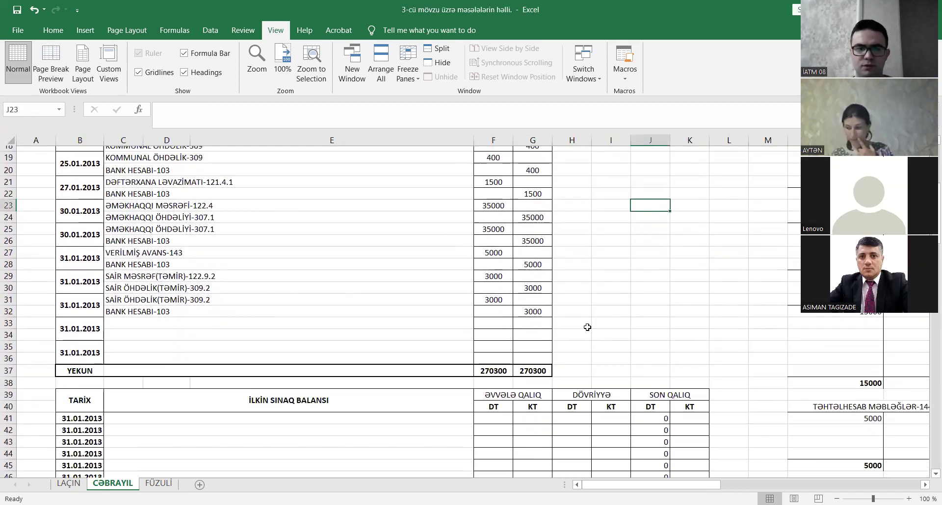
left_click_drag(71, 323, 533, 341)
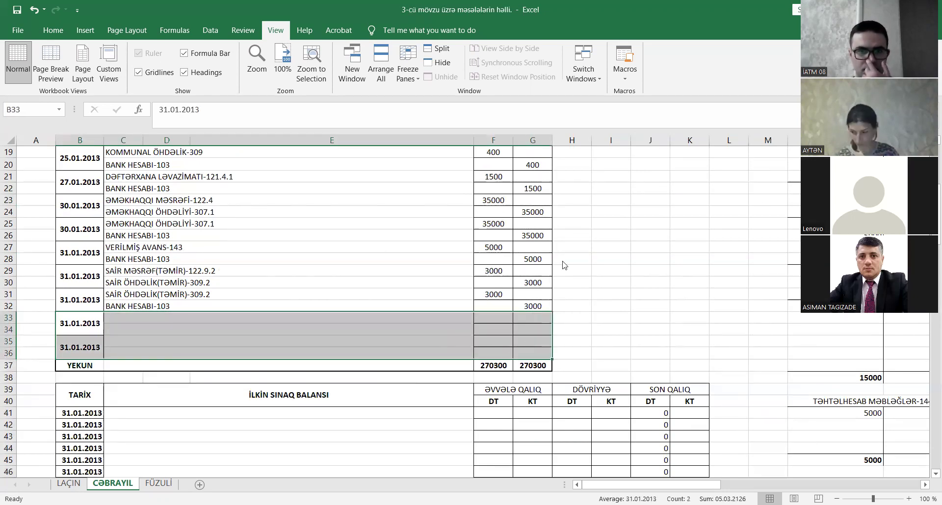
right_click(533, 341)
left_click(564, 181)
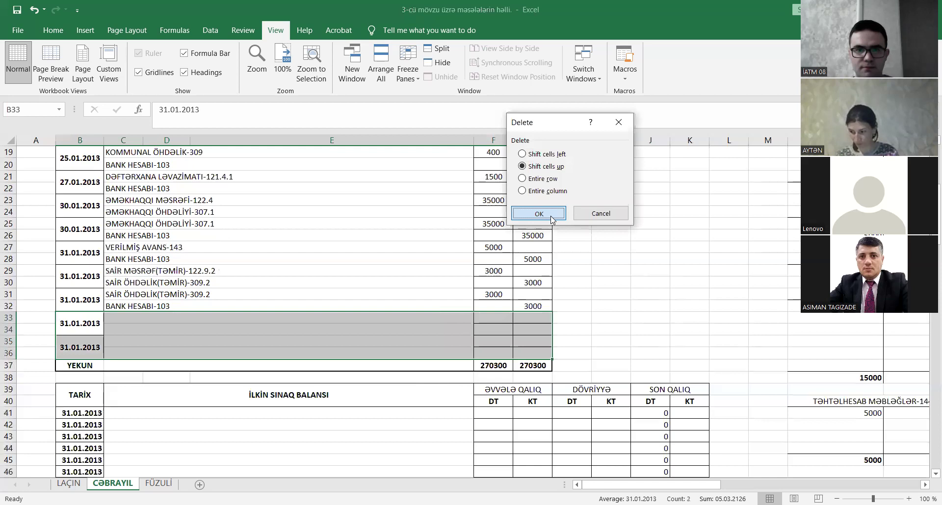
left_click(552, 217)
key("Return")
left_click(634, 244)
Step: Look over the İLKİN SINAQ BALANSI table below the journal and the journal's entries from the start
scroll(557, 292, "down", 1)
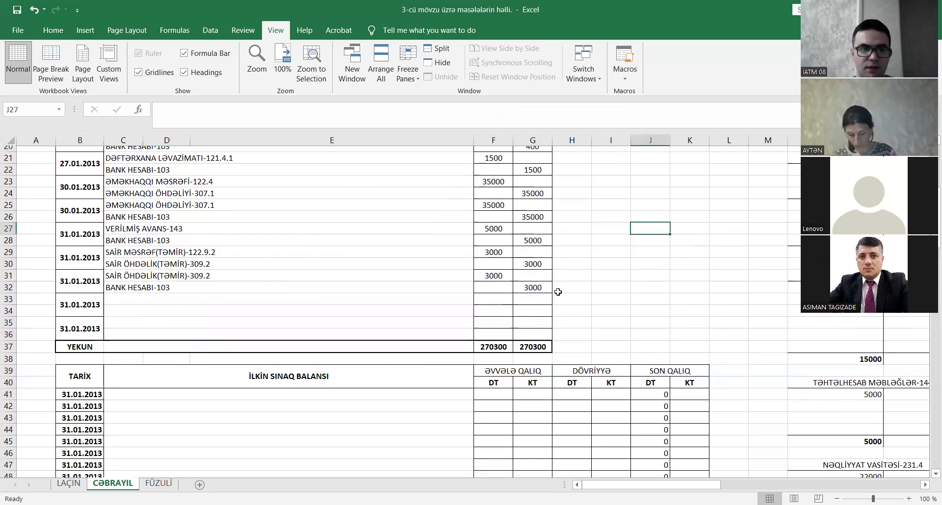
scroll(558, 291, "down", 1)
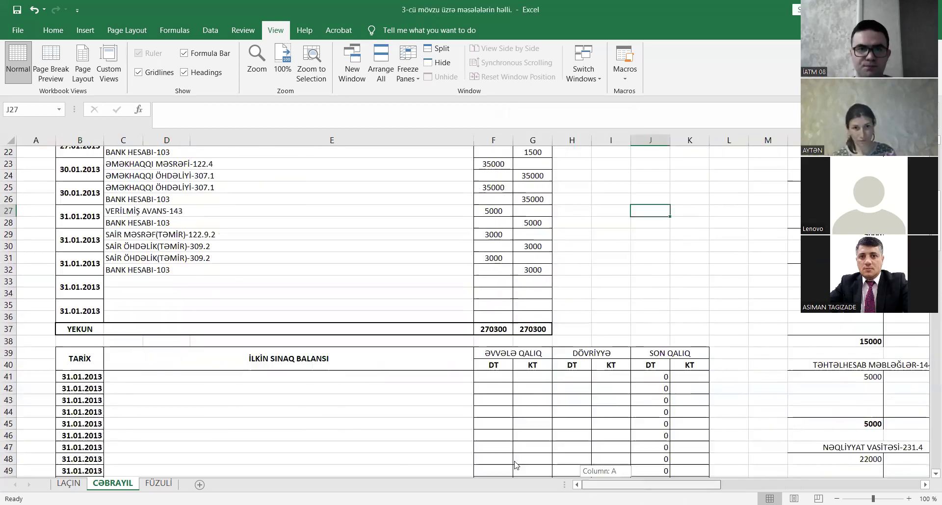
scroll(175, 406, "down", 2)
scroll(194, 330, "up", 2)
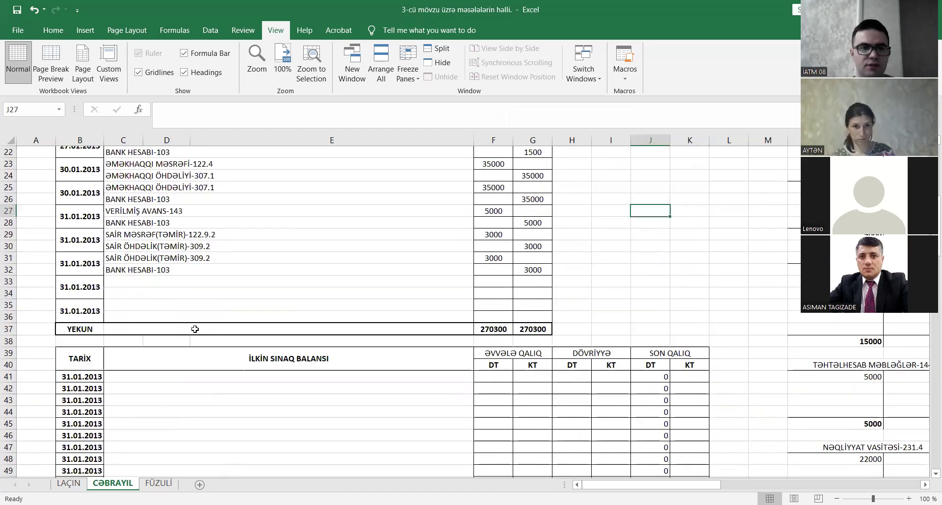
scroll(366, 340, "down", 11)
scroll(366, 340, "up", 5)
left_click(234, 285)
scroll(286, 311, "up", 4)
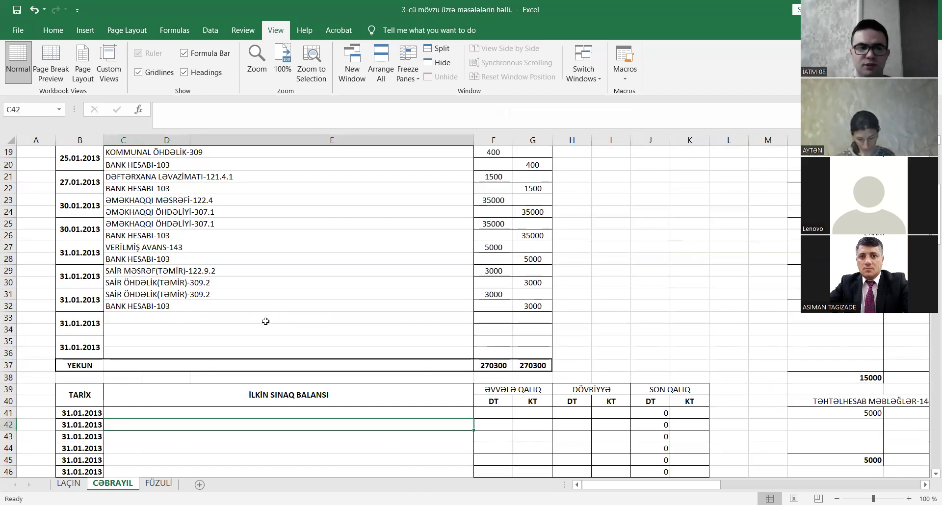
scroll(265, 321, "up", 6)
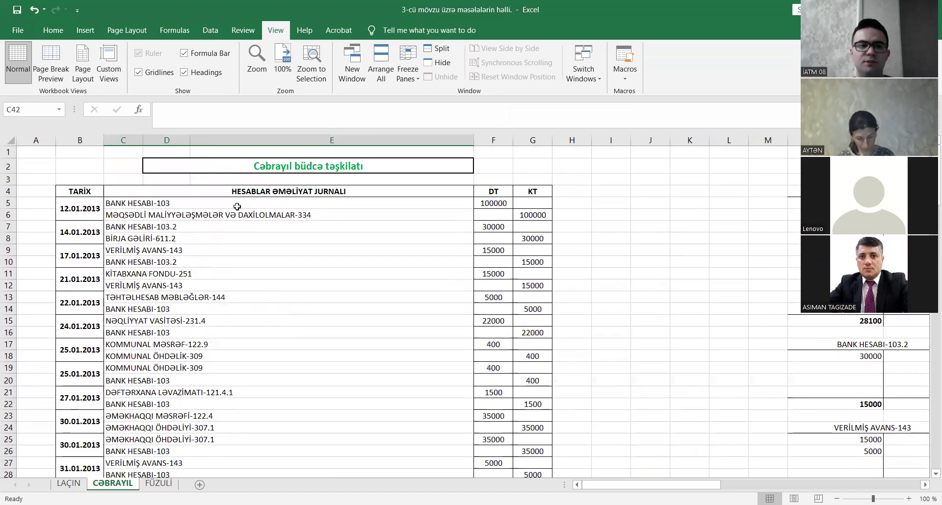
Step: Copy the account name BANK HESABI-103 from C5 into the trial balance's first row, C41
left_click(212, 203)
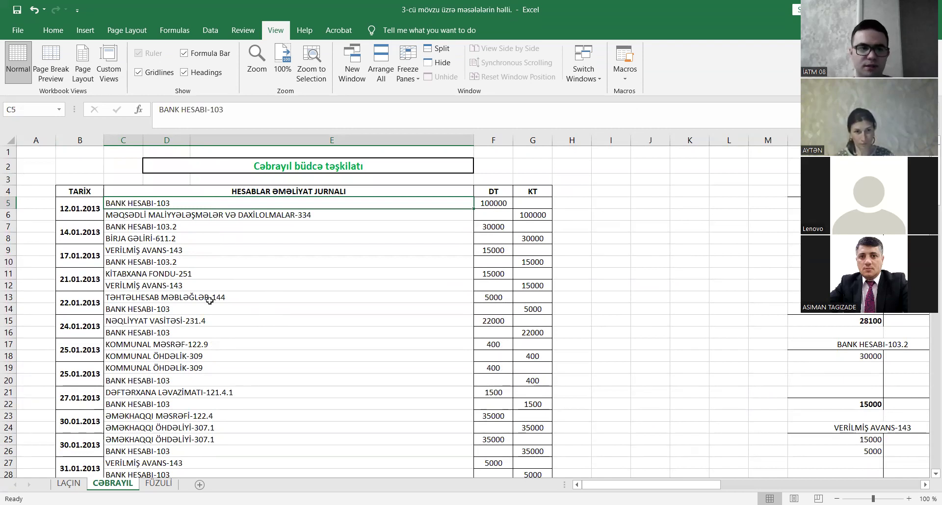
key("ctrl+c")
scroll(196, 319, "down", 7)
left_click(182, 376)
key("ctrl+v")
Step: Copy the account name BANK HESABI-103.2 from journal cell C7 into the trial balance's second row, C42
scroll(193, 242, "up", 7)
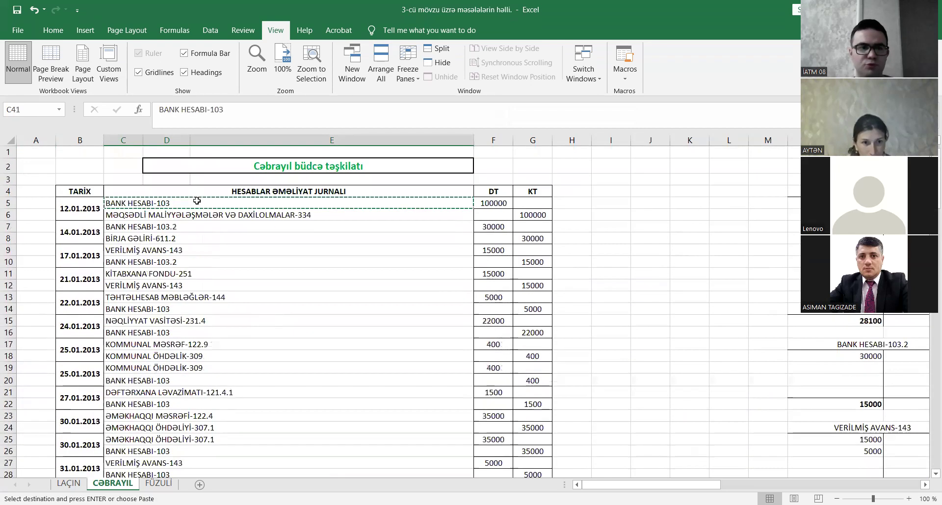
left_click(182, 227)
scroll(221, 319, "down", 6)
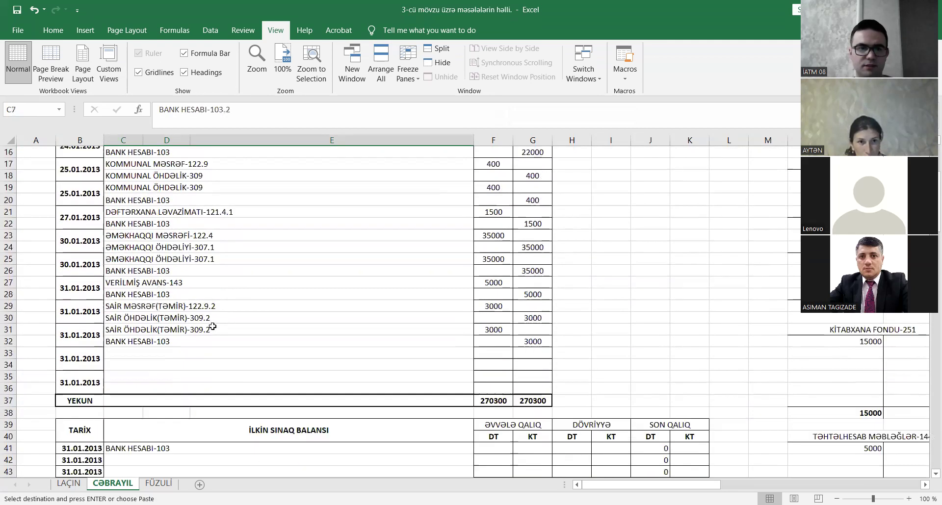
left_click(162, 421)
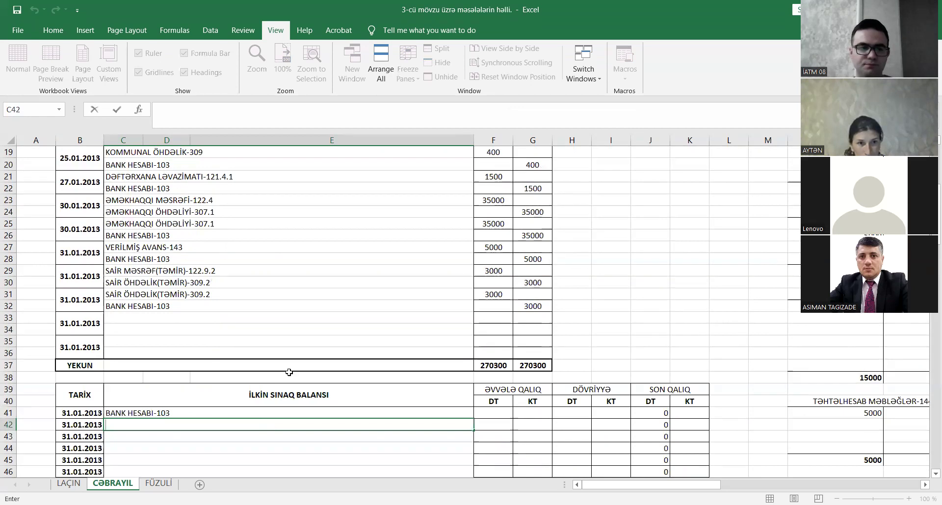
scroll(289, 373, "up", 6)
left_click(171, 226)
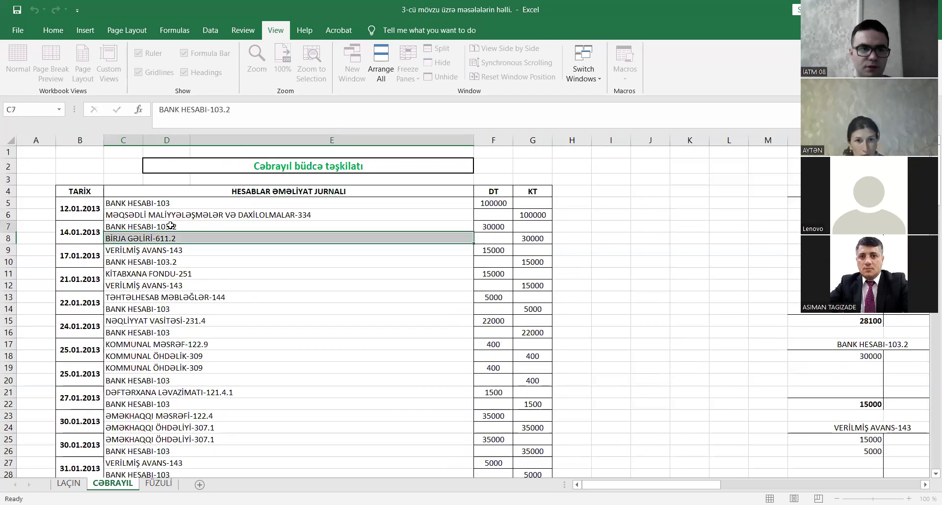
key("ctrl+c")
scroll(165, 295, "down", 9)
left_click(164, 318)
key("ctrl+v")
Step: Add filter controls to the journal's header row B4:G4
scroll(248, 297, "up", 9)
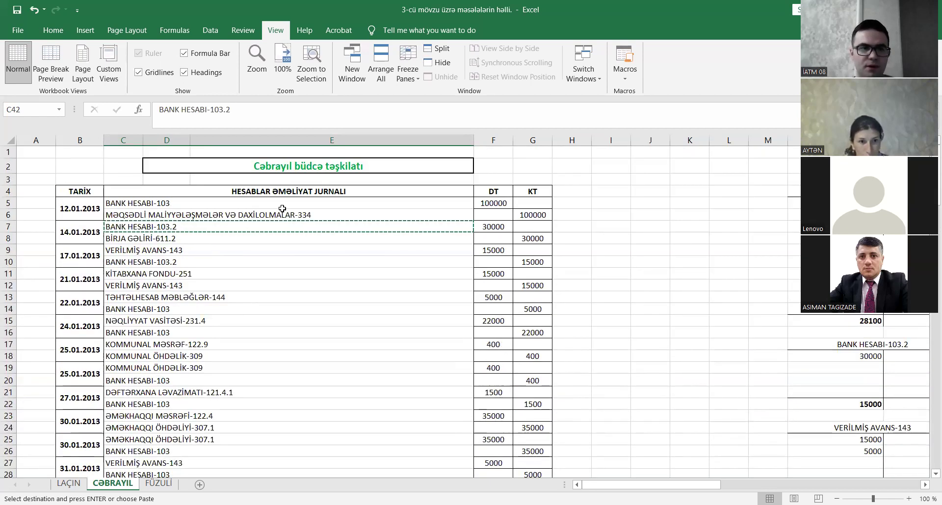
left_click_drag(101, 191, 542, 192)
left_click(53, 30)
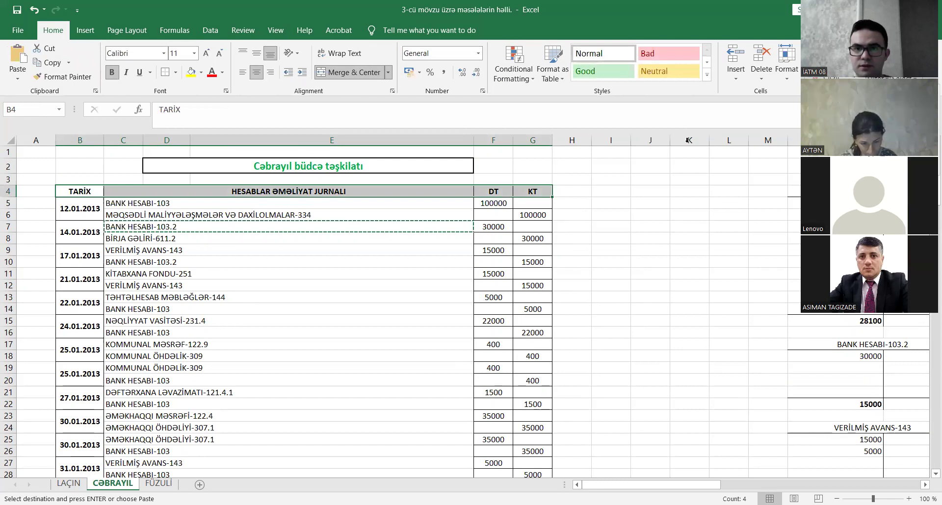
key("Escape")
key("ctrl+shift+l")
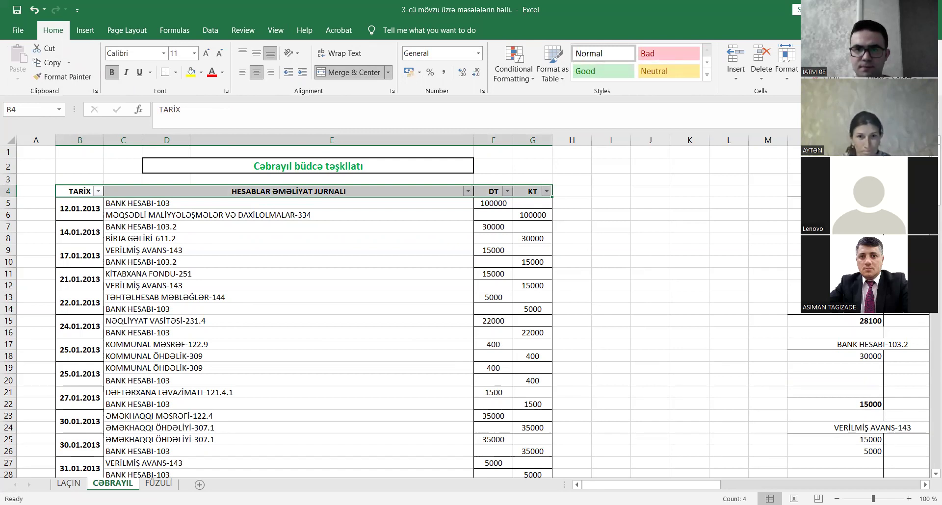
Step: Try to filter the journal's HESABLAR ƏMƏLİYAT JURNALI column to BANK HESABI-103 only
left_click(468, 191)
left_click(352, 326)
left_click(353, 337)
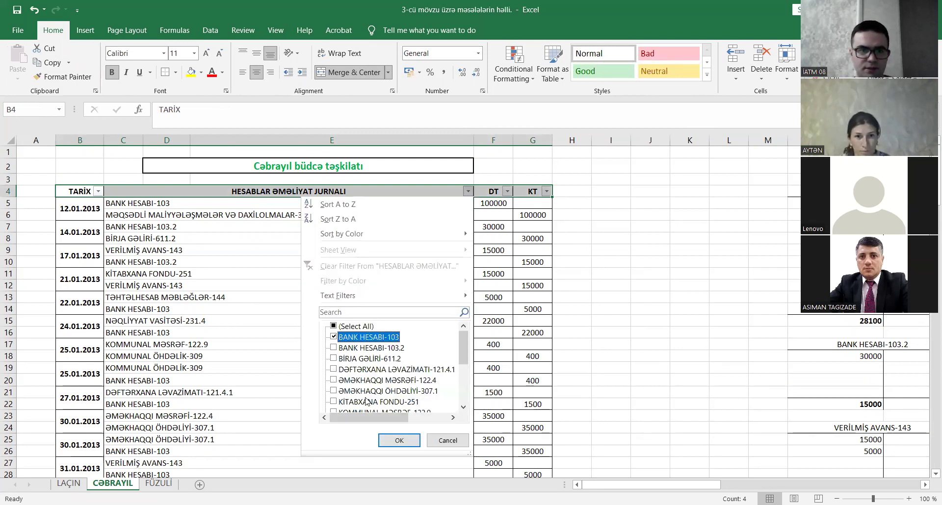
left_click(398, 441)
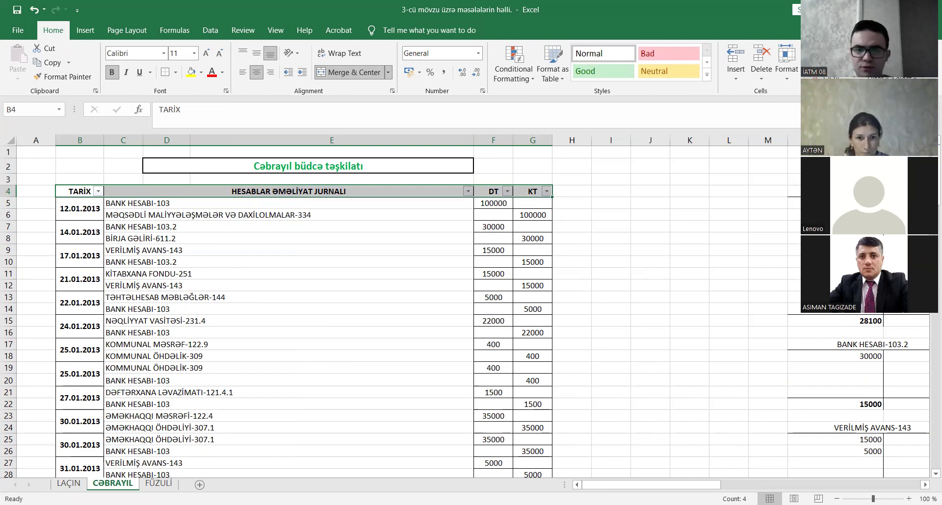
Step: Check the BANK HESABI-103 T-account and enter its debit turnover, 100000, in trial balance cell H41
left_click_drag(672, 485, 726, 485)
left_click_drag(373, 203, 427, 276)
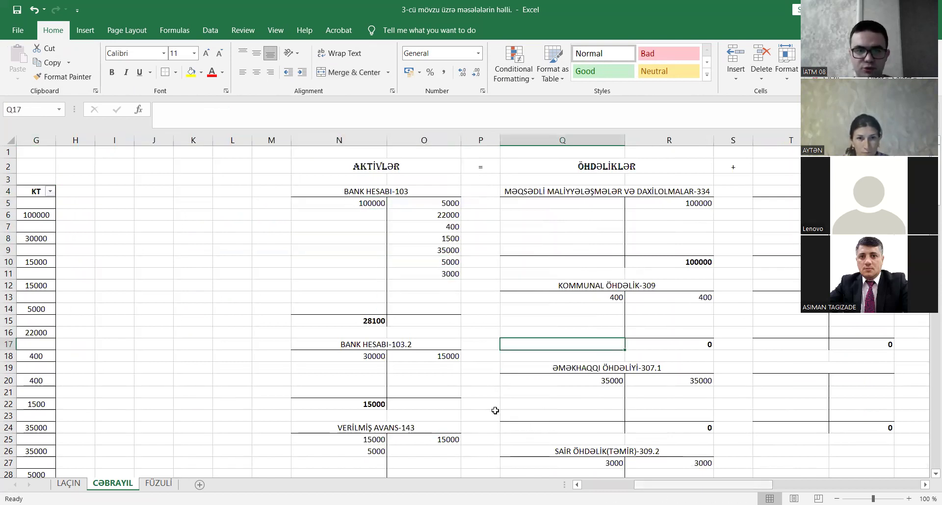
scroll(531, 400, "down", 9)
scroll(531, 400, "left", 3)
left_click(581, 308)
type("100000")
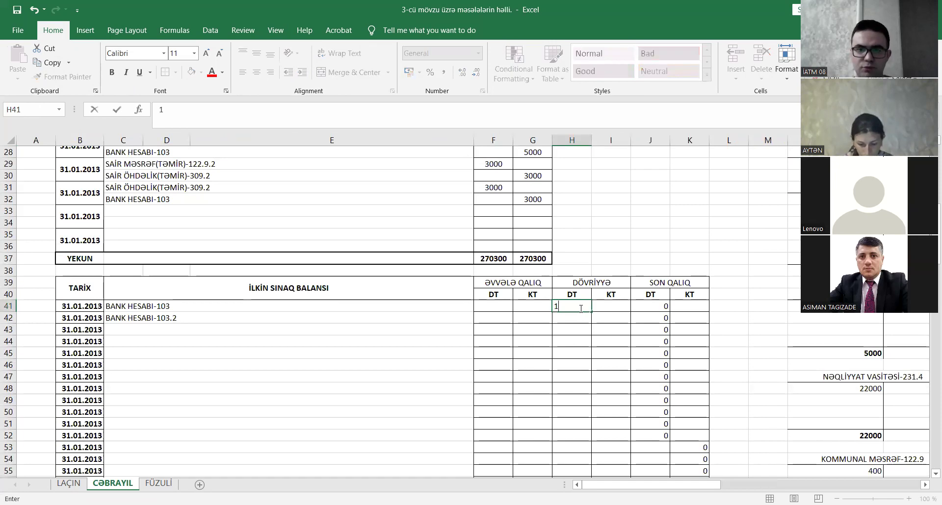
key("Tab")
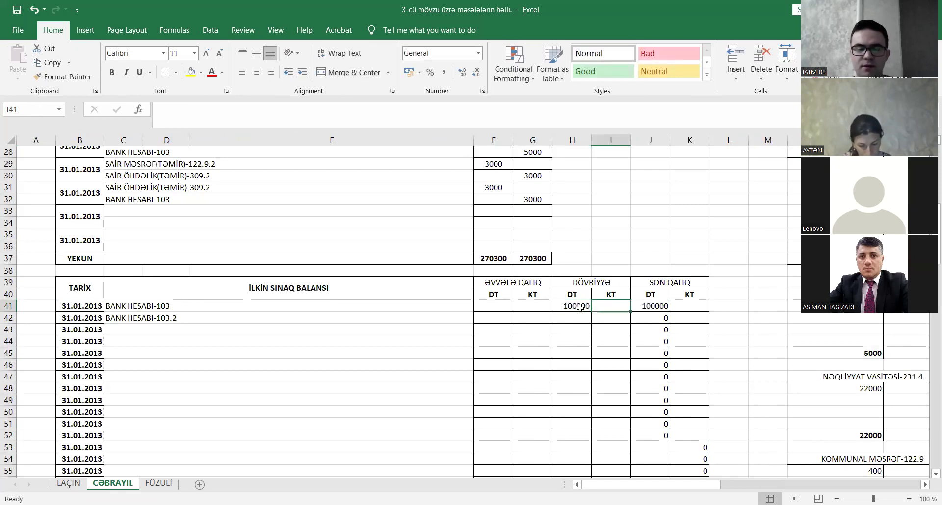
Step: Total the BANK HESABI-103 T-account credits in O5:O11, enter 71900 as credit turnover in I41, and check the closing balance formula in J41
scroll(678, 391, "up", 4)
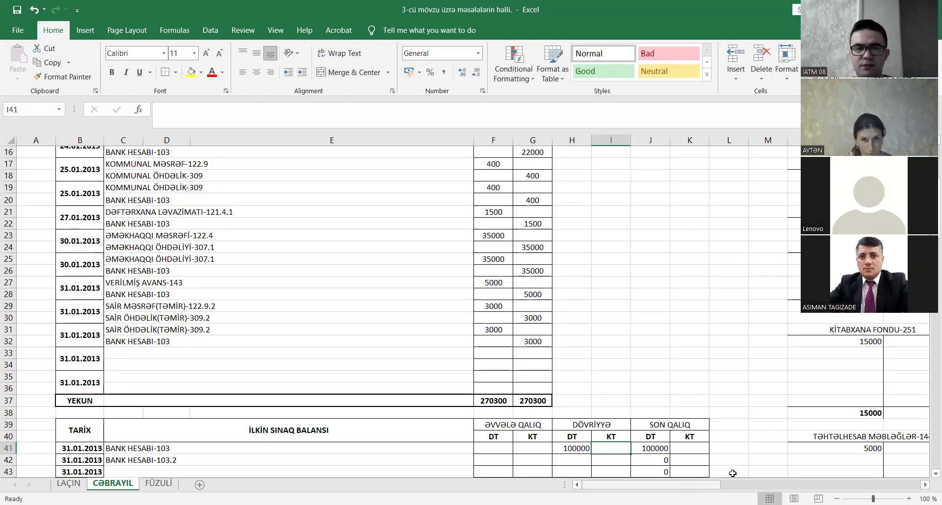
scroll(507, 244, "up", 5)
scroll(507, 244, "right", 3)
left_click_drag(490, 202, 496, 275)
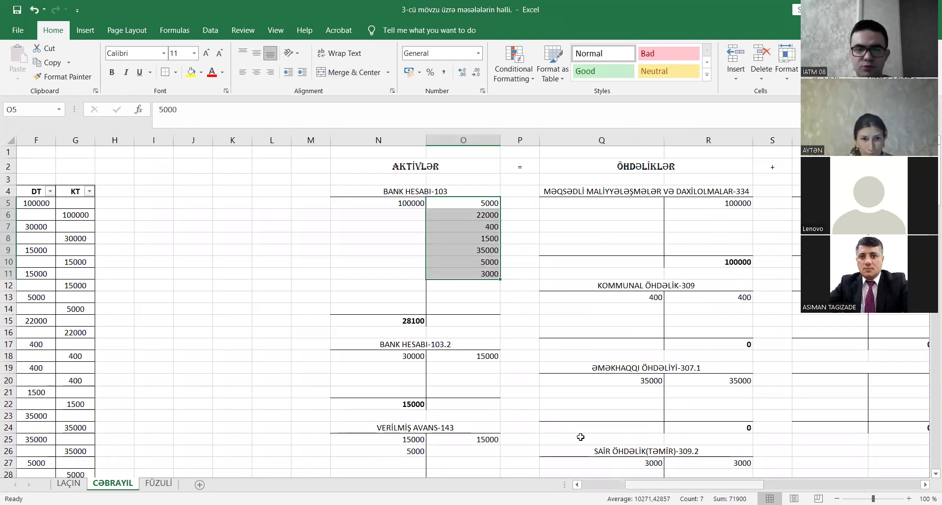
scroll(631, 436, "down", 7)
scroll(631, 436, "left", 3)
left_click(611, 377)
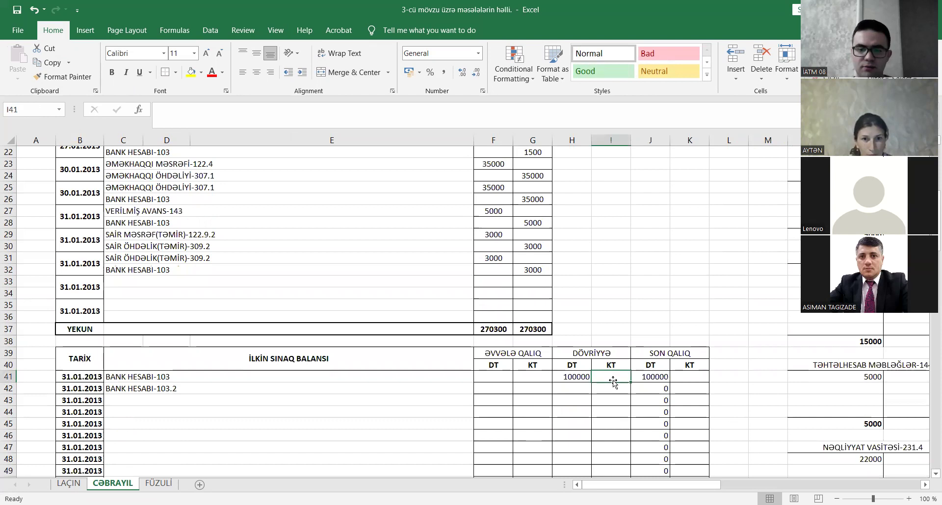
type("71900")
key("Return")
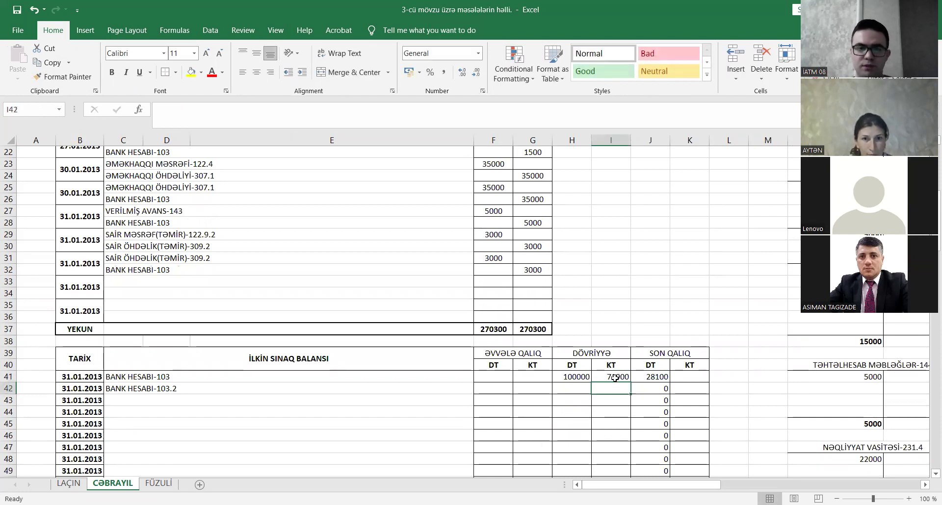
left_click(643, 374)
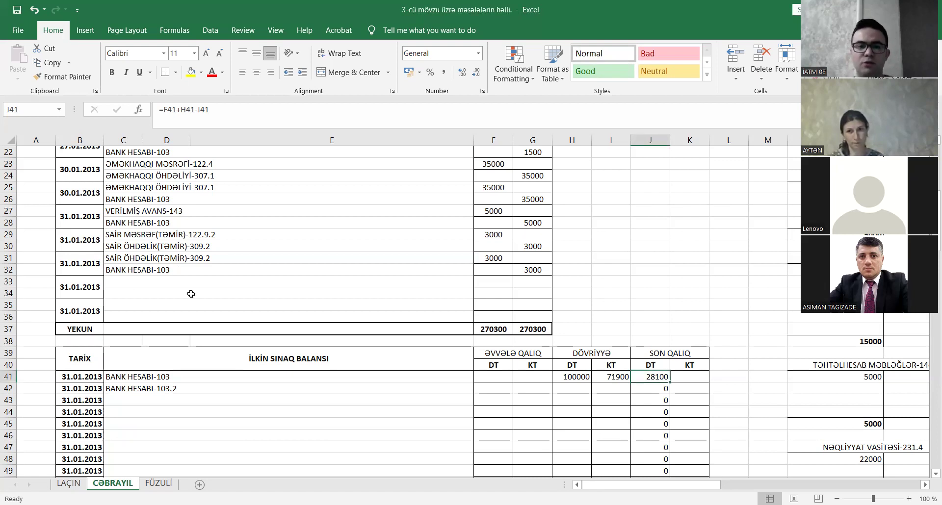
Step: Look over the trial balance down to its YEKUN row and the 30.12.20X3 entry in the LAÇIN sheet's journal
scroll(375, 318, "down", 6)
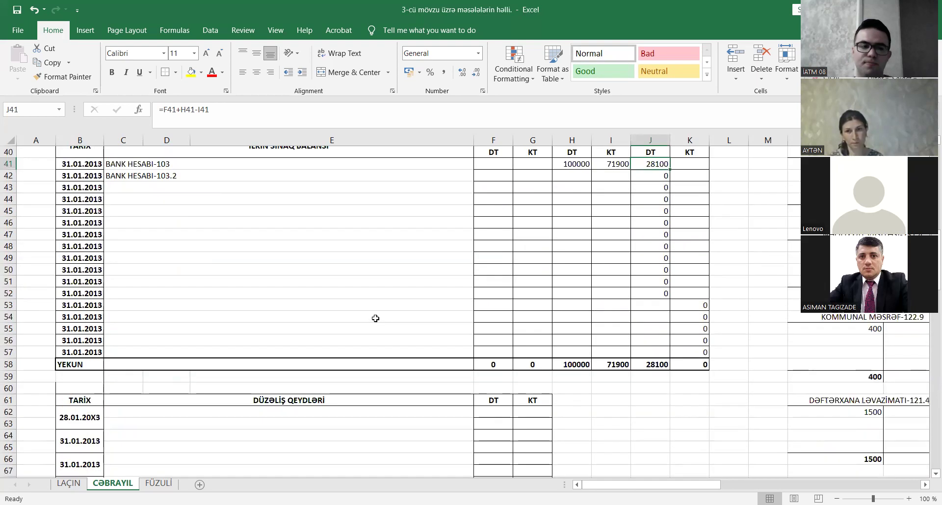
scroll(471, 388, "up", 2)
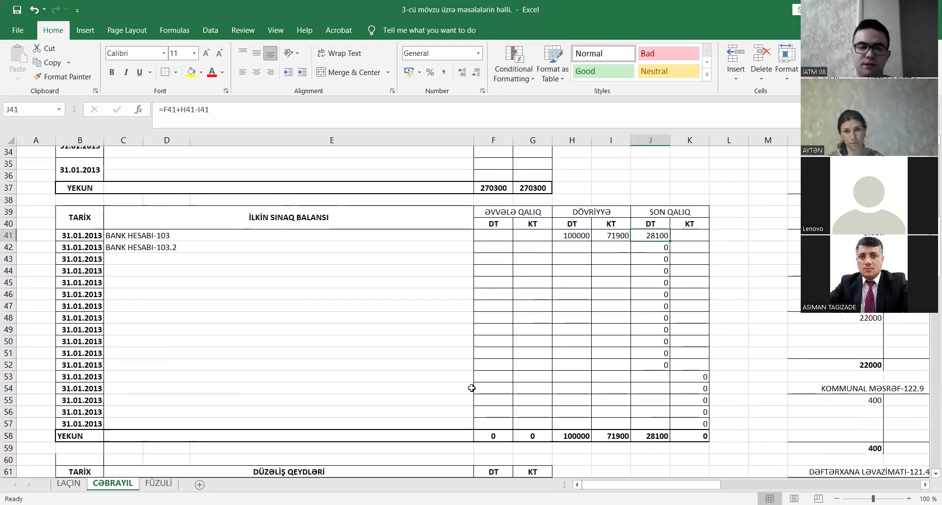
scroll(471, 388, "down", 2)
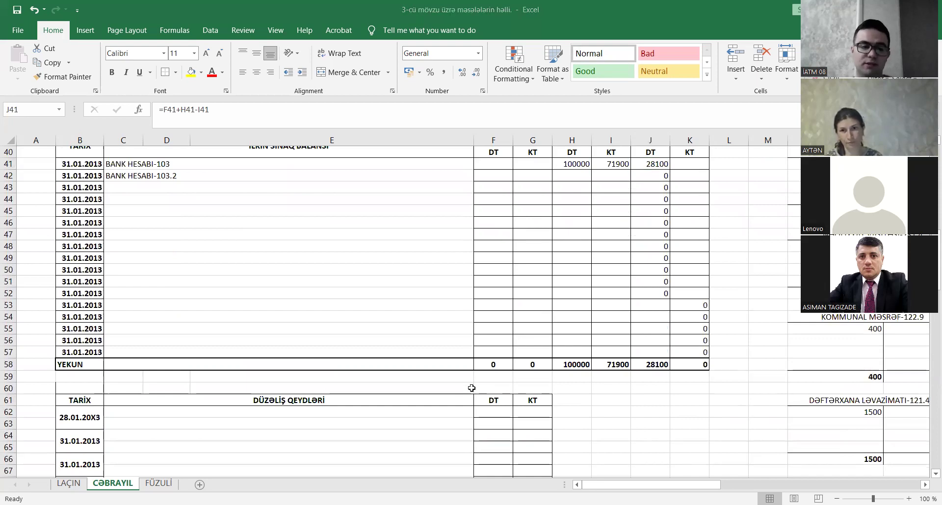
key("ctrl+Page_Up")
scroll(219, 356, "down", 2)
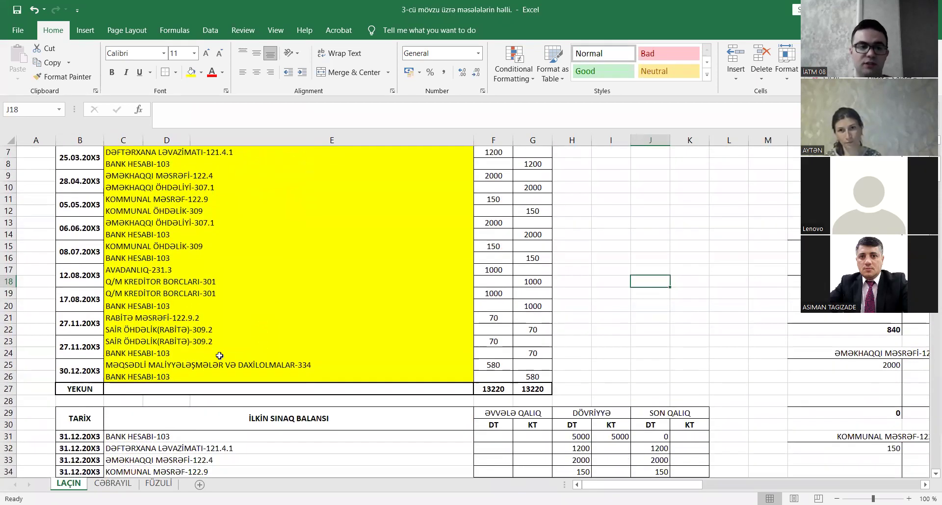
left_click_drag(70, 368, 535, 377)
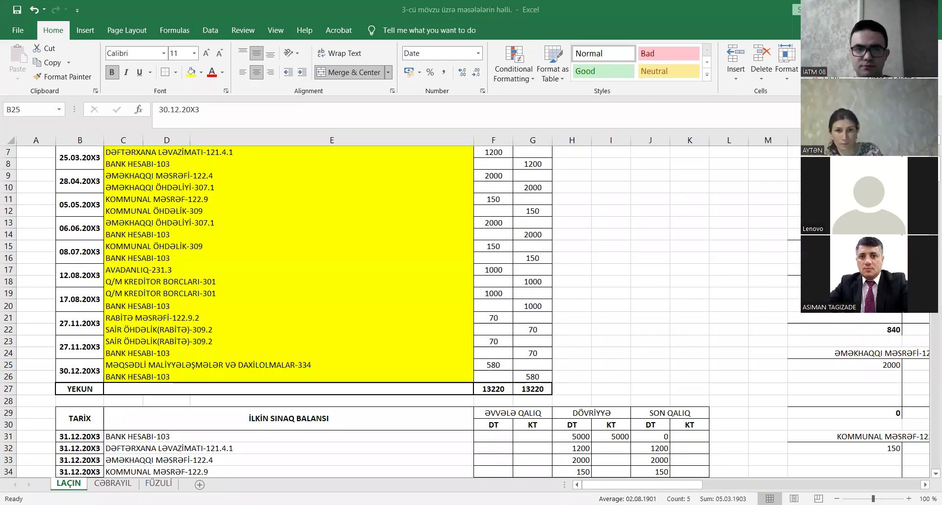
Step: Switch to the İSMUE_Kitab PDF in Acrobat and examine section 6.1 on adjustment entries, selecting the line about recognising financing as non-exchange income
key("alt+Tab")
scroll(451, 289, "down", 10)
scroll(451, 290, "down", 20)
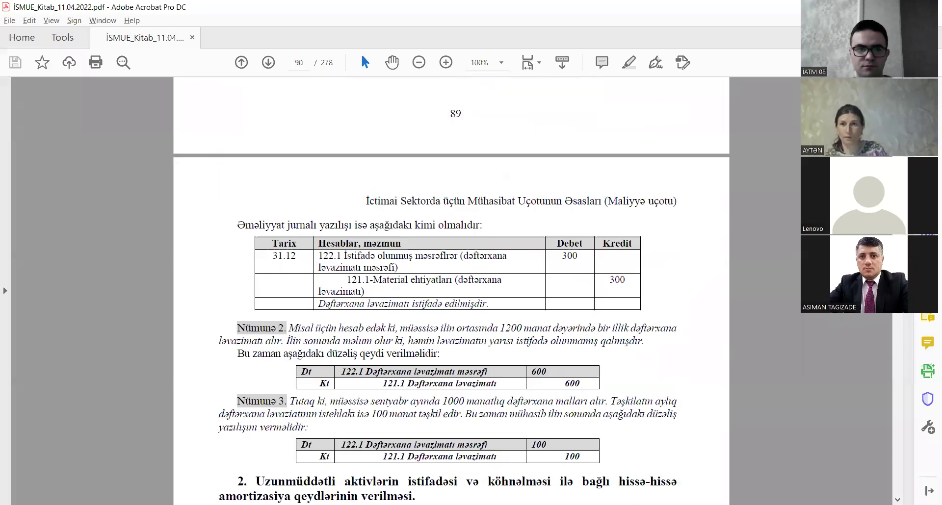
scroll(451, 289, "down", 20)
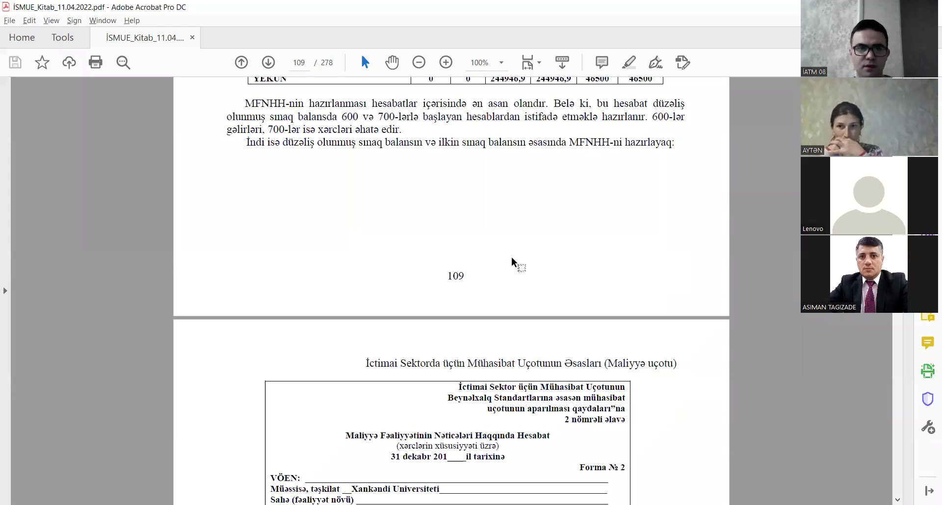
scroll(513, 265, "up", 10)
scroll(511, 279, "up", 10)
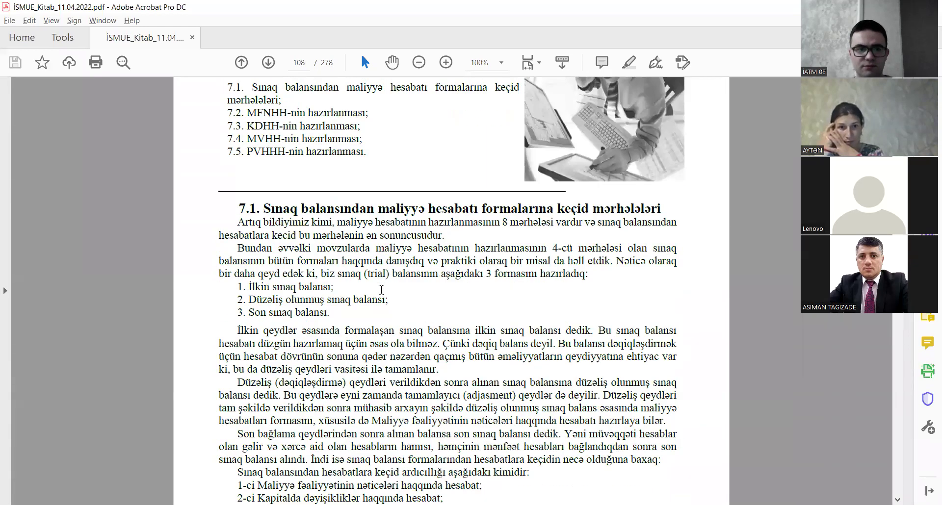
scroll(399, 304, "up", 4)
scroll(402, 302, "up", 10)
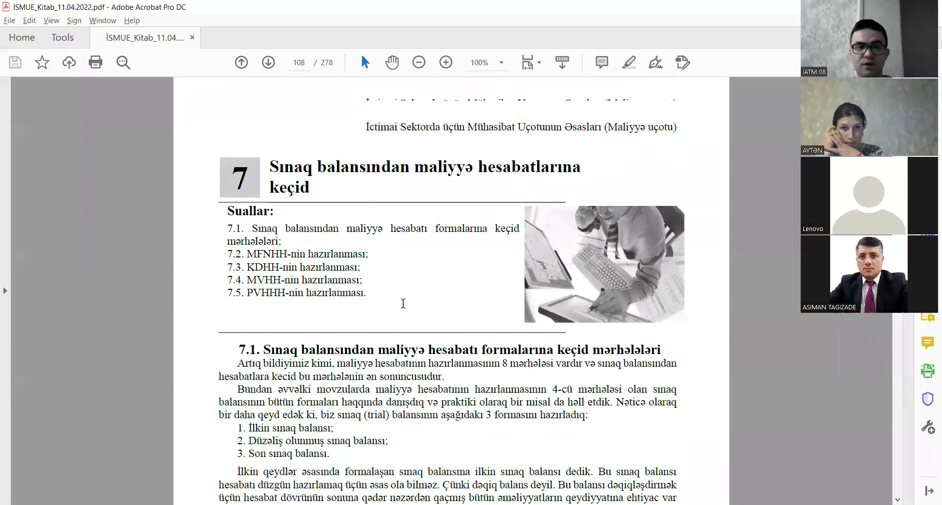
scroll(451, 289, "up", 20)
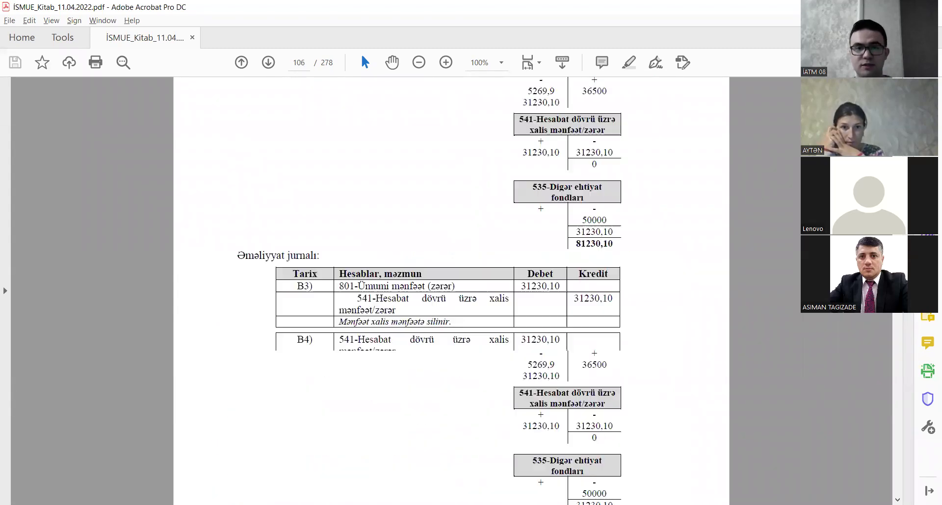
scroll(452, 290, "up", 20)
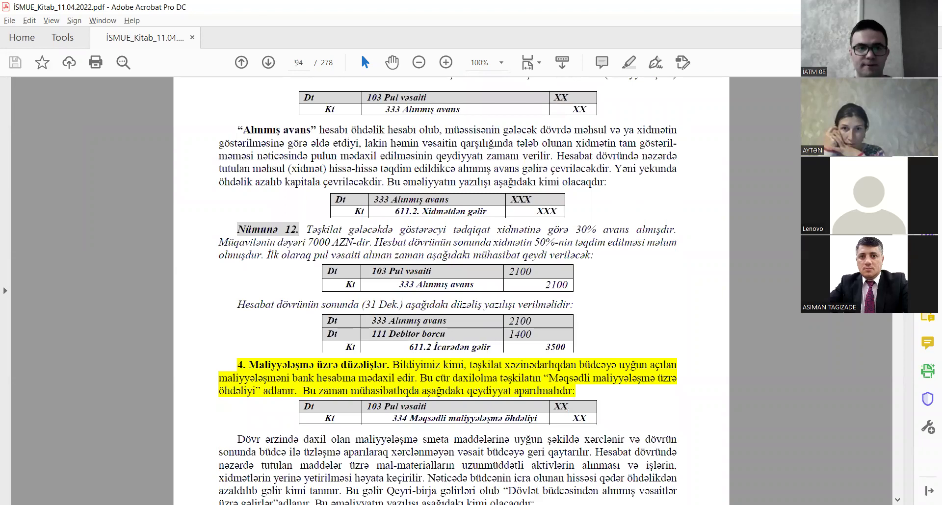
scroll(451, 290, "up", 10)
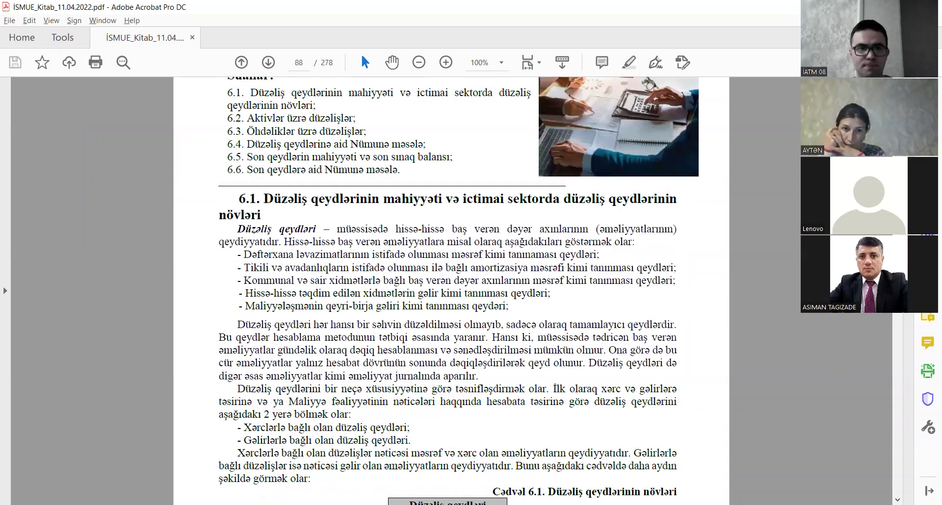
left_click_drag(245, 306, 507, 306)
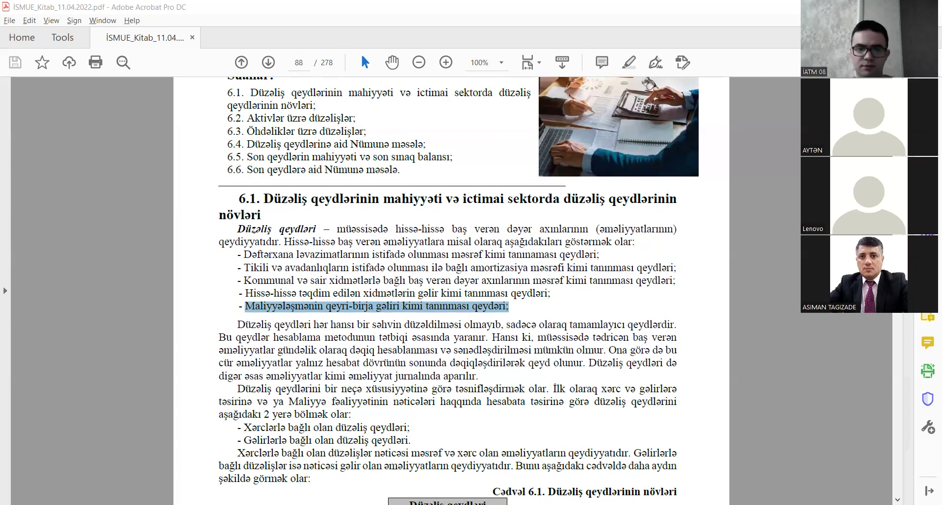
Step: Switch back to Excel and examine the MƏQSƏDLİ MALİYYƏLƏŞMƏLƏR VƏ DAXİLOLMALAR-334 line of 12.01.2013 and the CƏBRAYIL journal's last entries
key("alt+Tab")
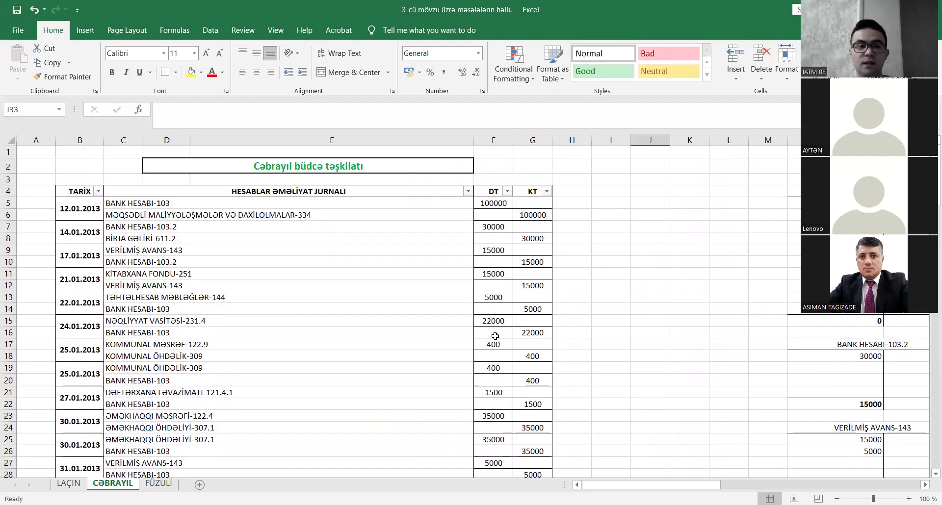
left_click_drag(295, 218, 532, 214)
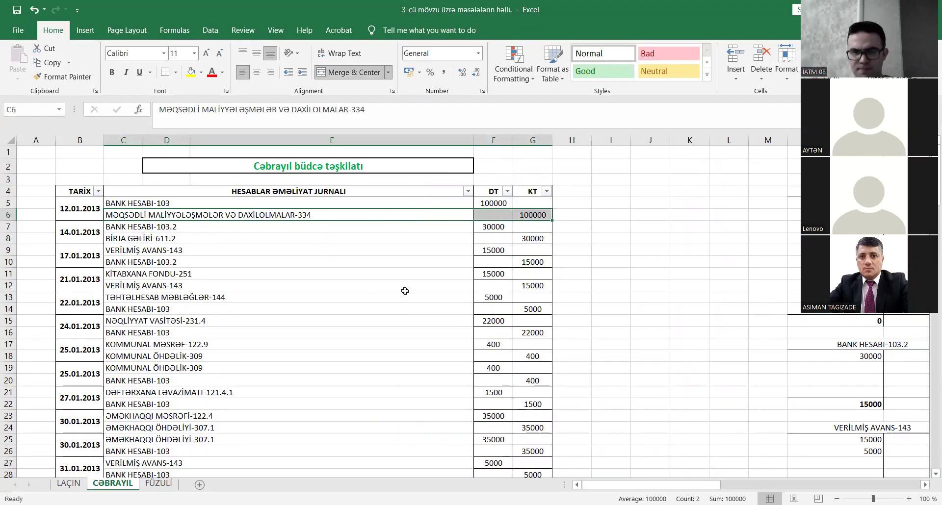
scroll(406, 288, "down", 4)
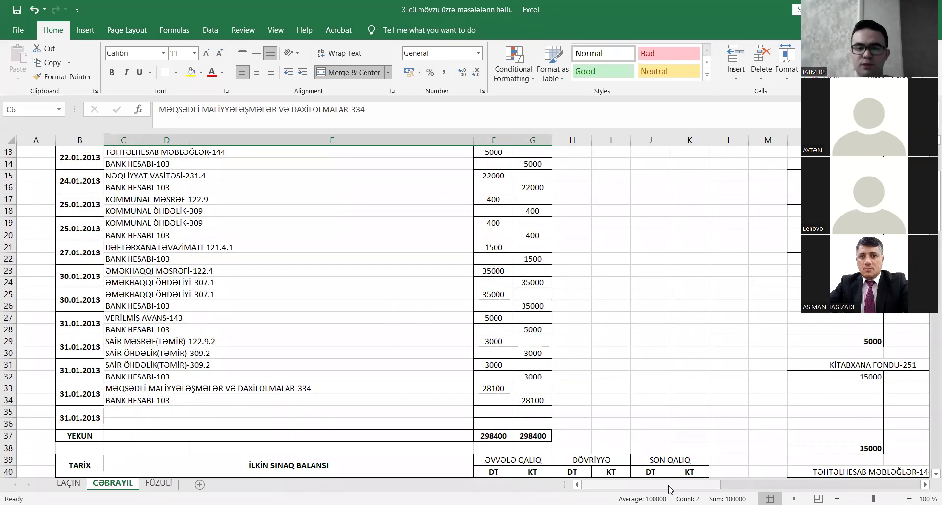
Step: Delete the 28100 credit in O12 of the BANK HESABI-103 T-account
scroll(494, 401, "up", 4)
scroll(495, 402, "right", 3)
left_click(425, 284)
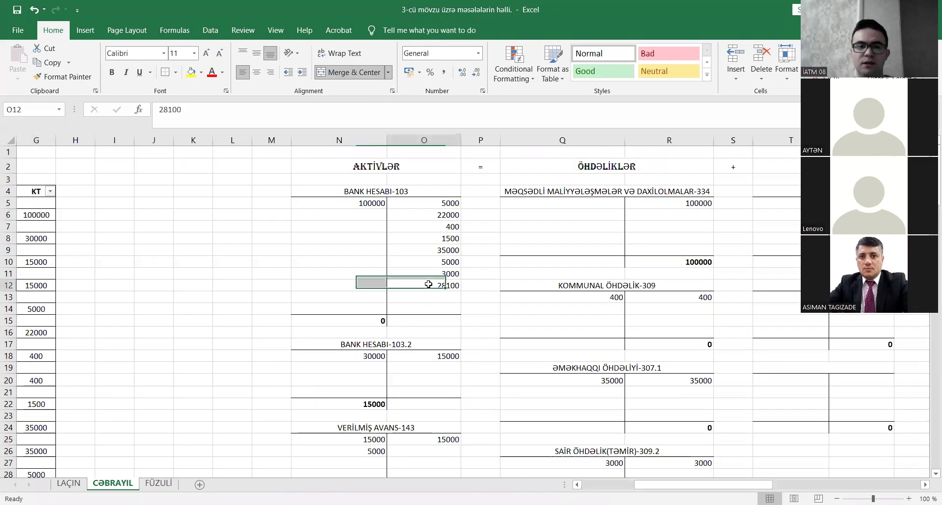
key("Delete")
left_click(537, 353)
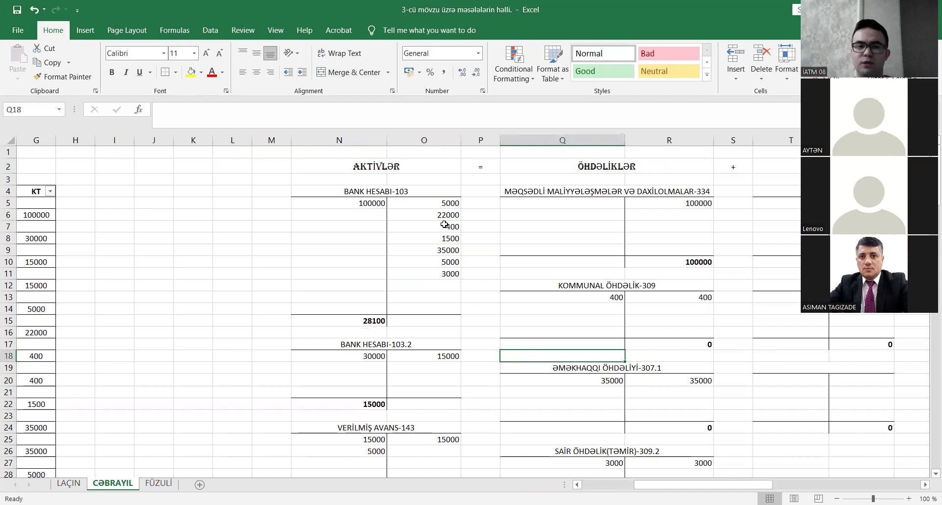
Step: Post 28100 to the credit of BANK HESABI-103 in O12 and to the debit of MƏQSƏDLİ MALİYYƏLƏŞMƏLƏR VƏ DAXİLOLMALAR-334 in Q5
left_click_drag(444, 203, 446, 274)
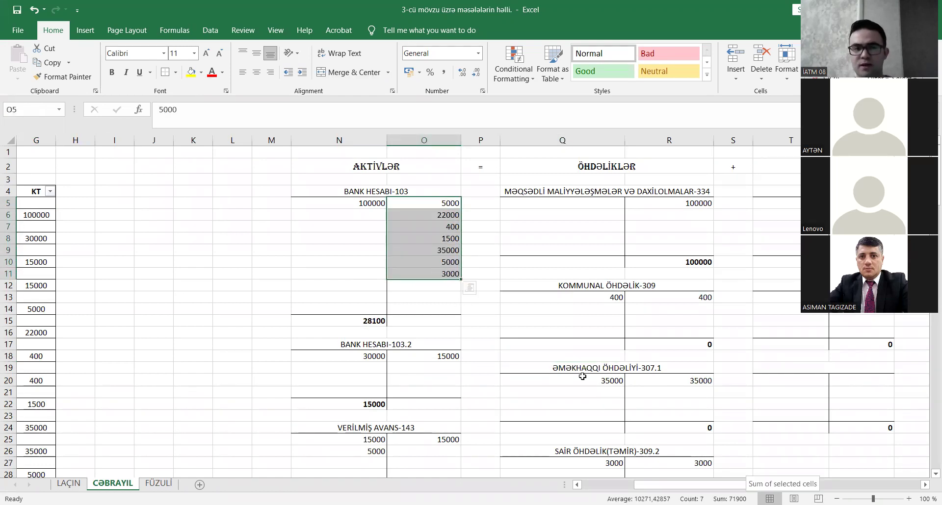
left_click(418, 287)
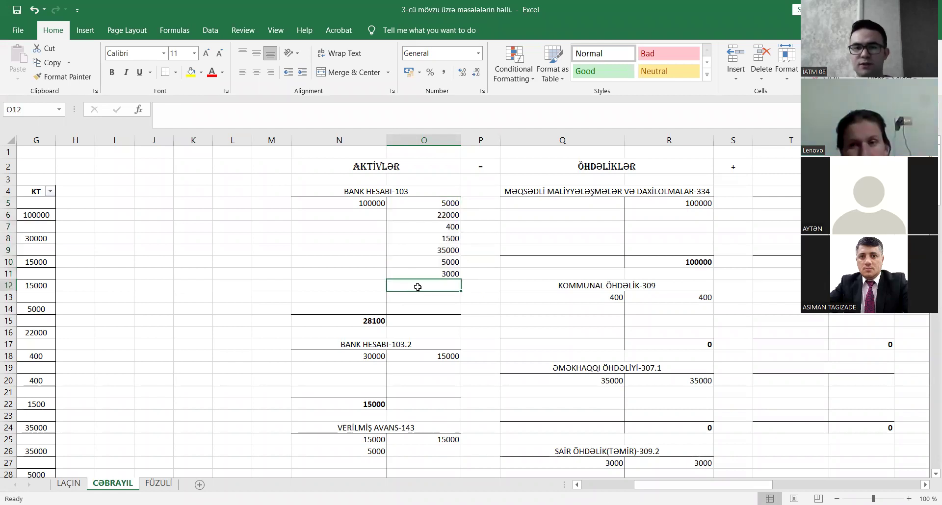
type("28100")
key("Return")
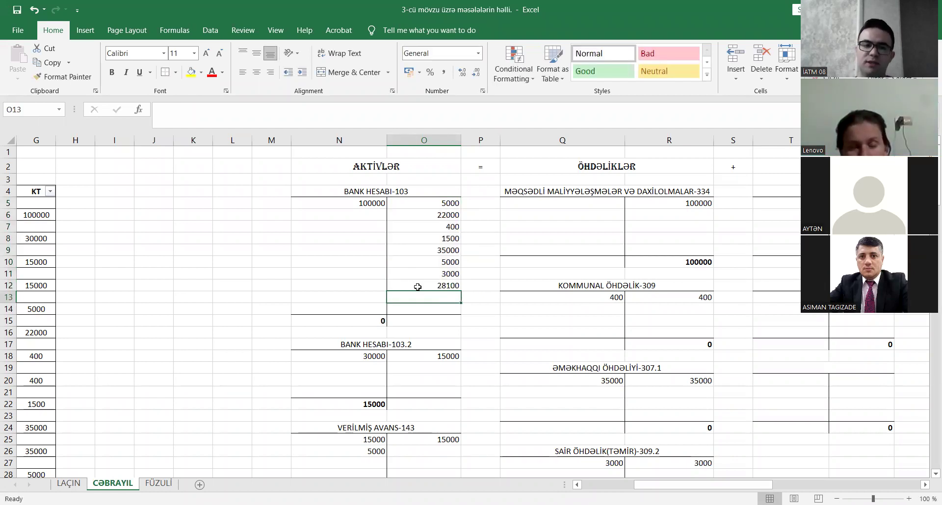
left_click(602, 203)
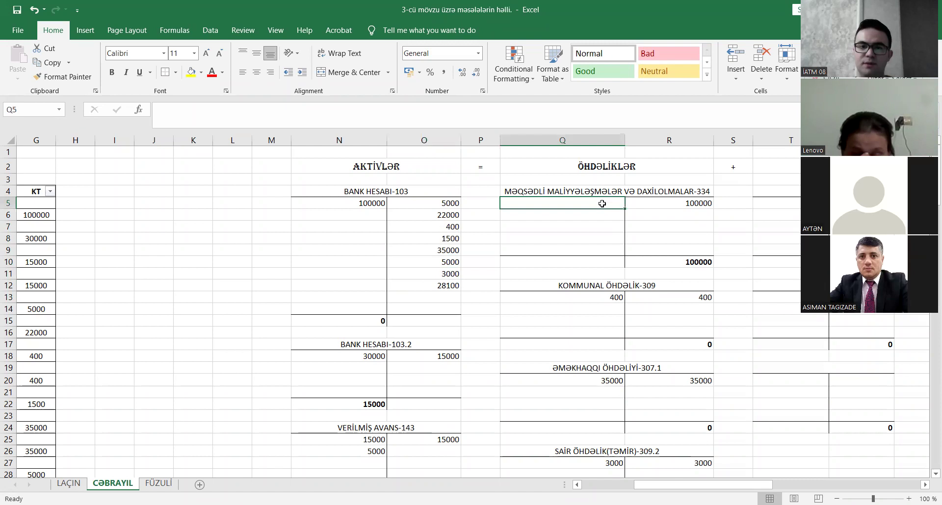
type("28100")
key("Return")
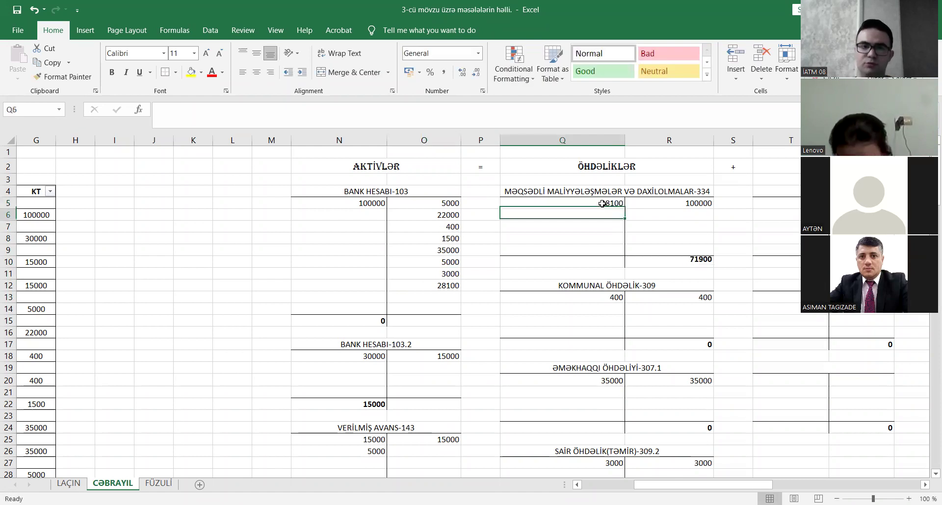
left_click(692, 267)
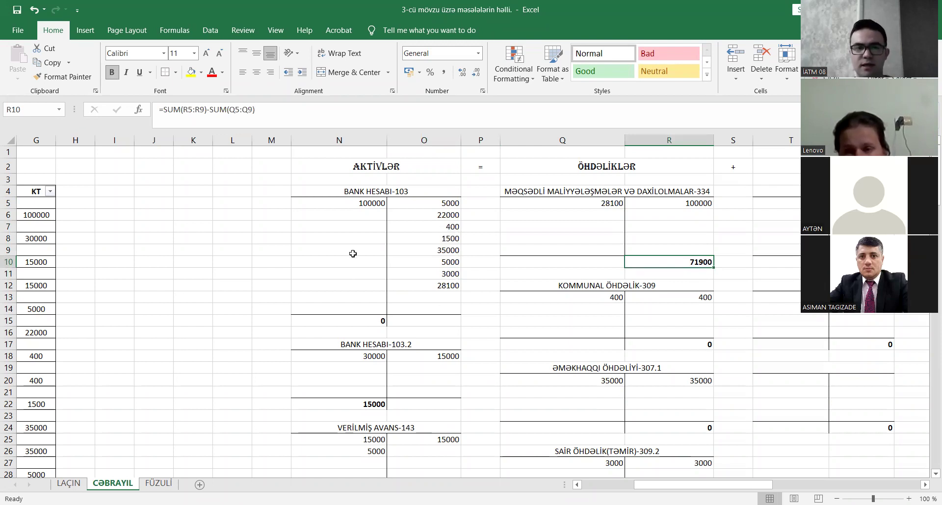
Step: Examine the BANK HESABI-103 and BANK HESABI-103.2 T-accounts, the 14.01.2013 journal entry and the 31.01.2013 entry for 28100
left_click_drag(358, 202, 435, 303)
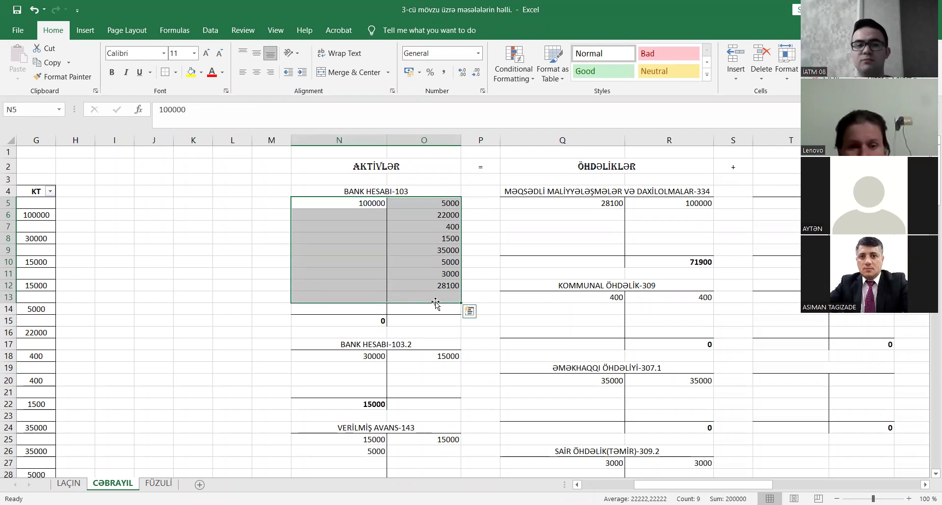
left_click_drag(345, 345, 399, 417)
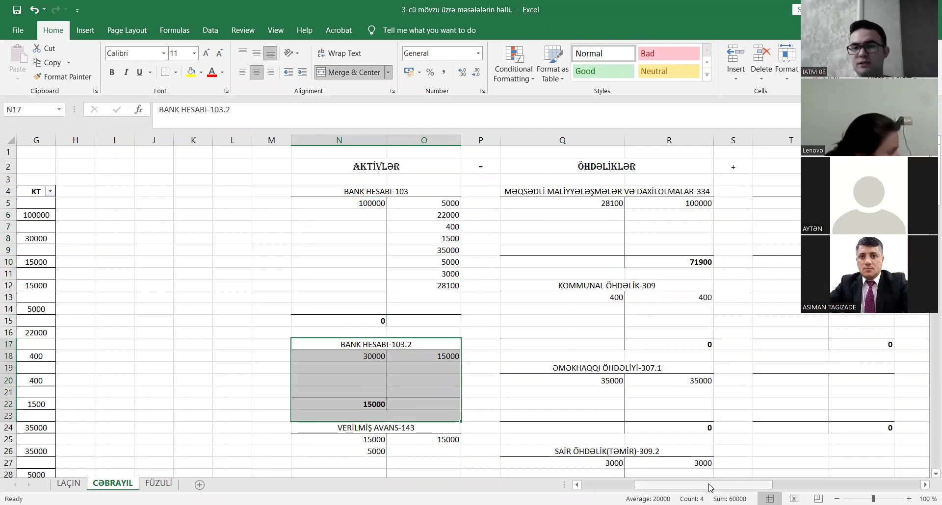
left_click_drag(709, 487, 656, 485)
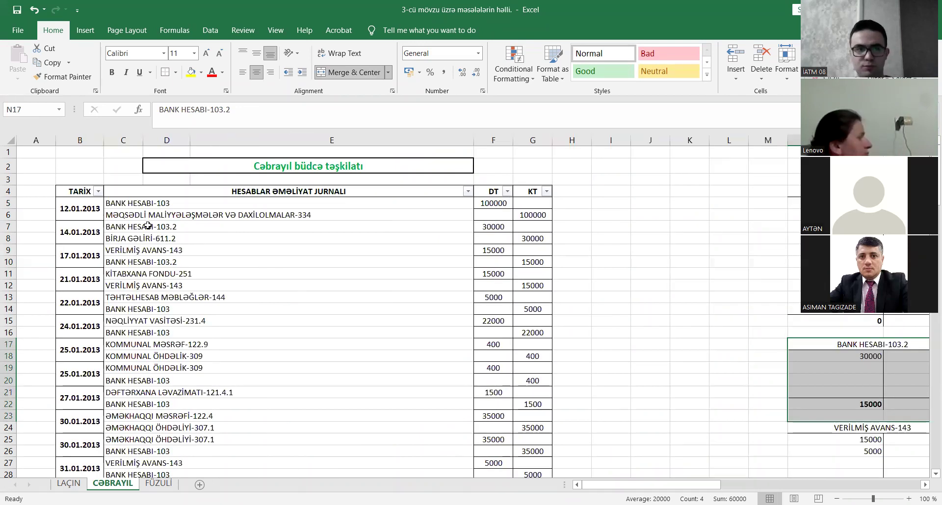
left_click(283, 224)
left_click_drag(283, 224, 532, 239)
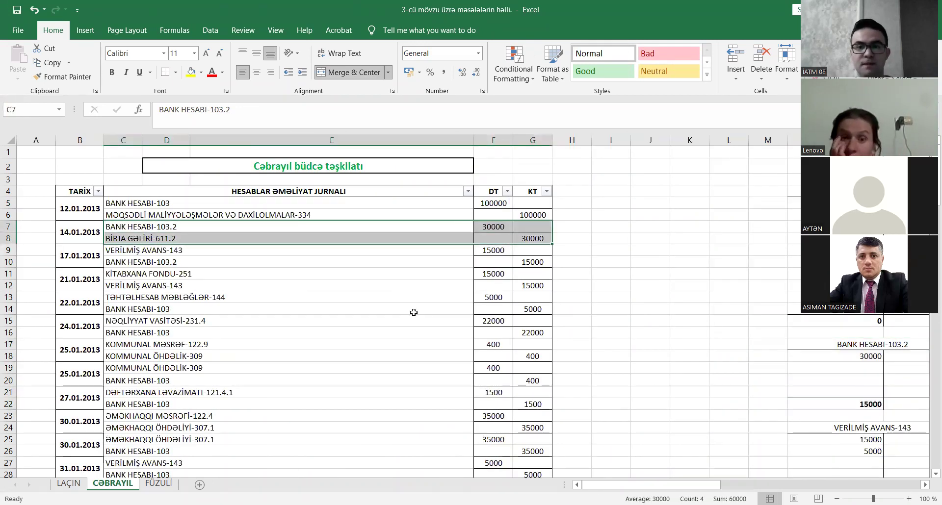
scroll(413, 313, "down", 4)
scroll(414, 313, "down", 3)
scroll(412, 312, "up", 7)
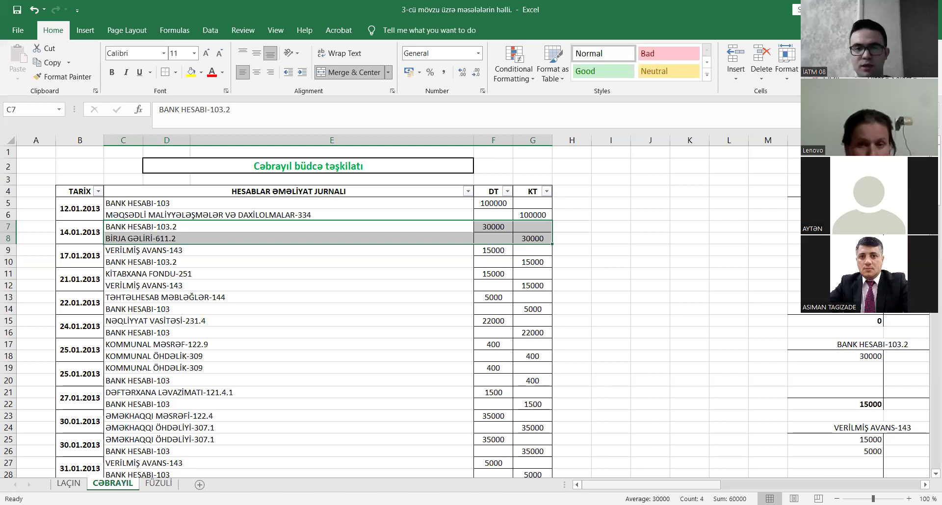
scroll(469, 371, "right", 3)
left_click_drag(363, 344, 385, 402)
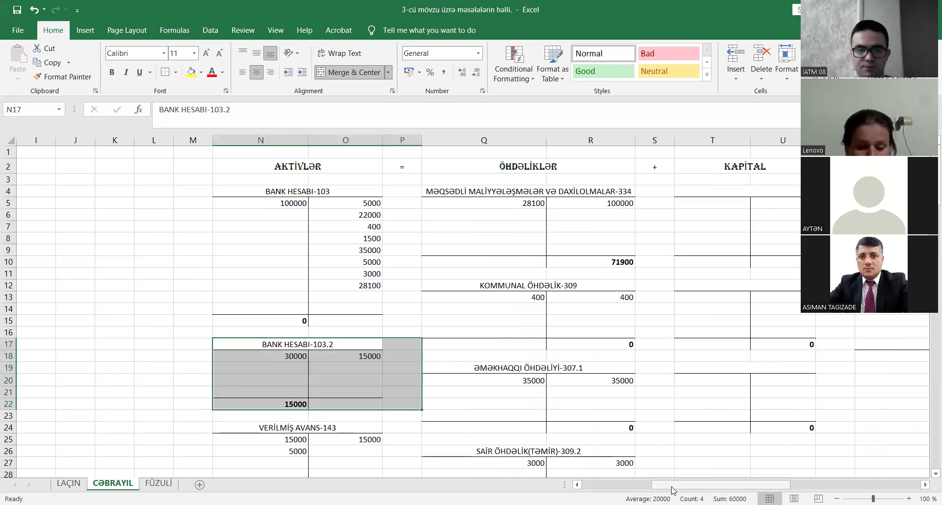
scroll(371, 397, "down", 9)
scroll(371, 397, "left", 3)
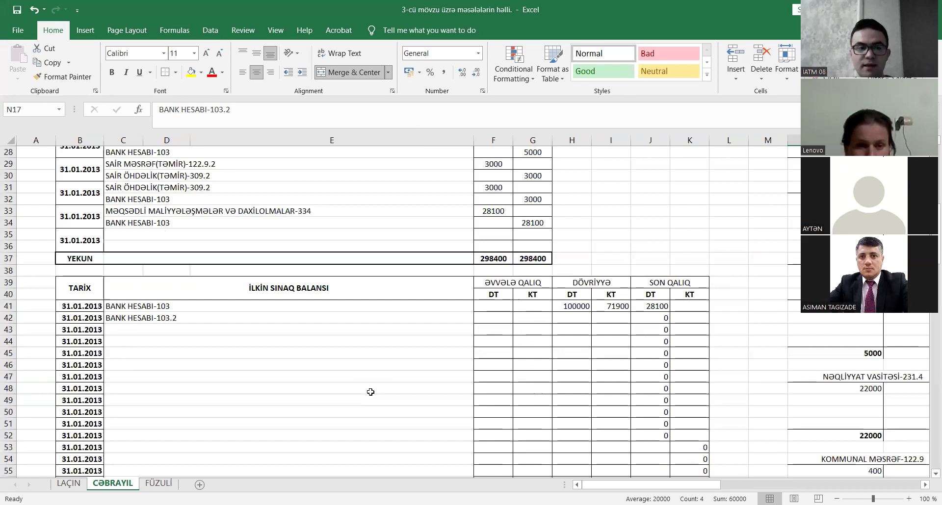
scroll(370, 391, "up", 1)
left_click_drag(431, 247, 510, 261)
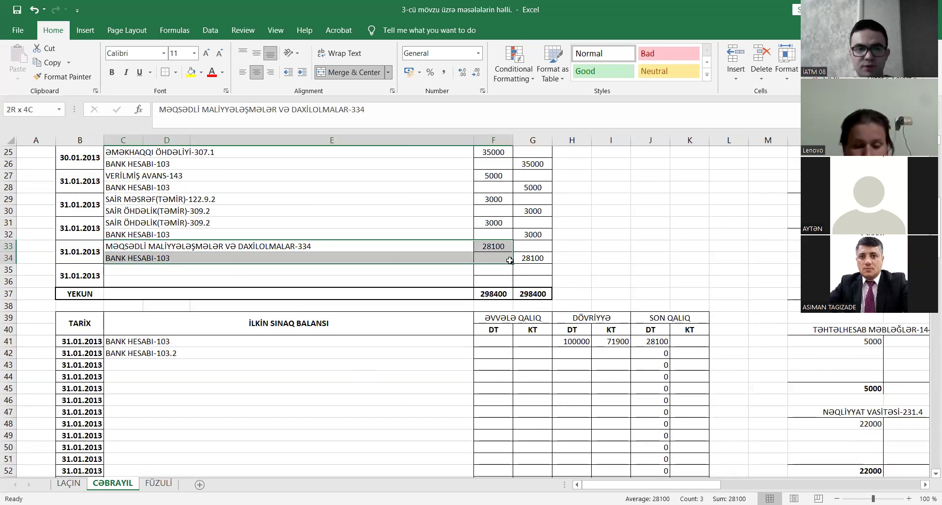
Step: Copy BANK HESABI-103.2 from the 14.01.2013 entry into C36 of the last 31.01.2013 journal entry and credit it with 15000
left_click(260, 270)
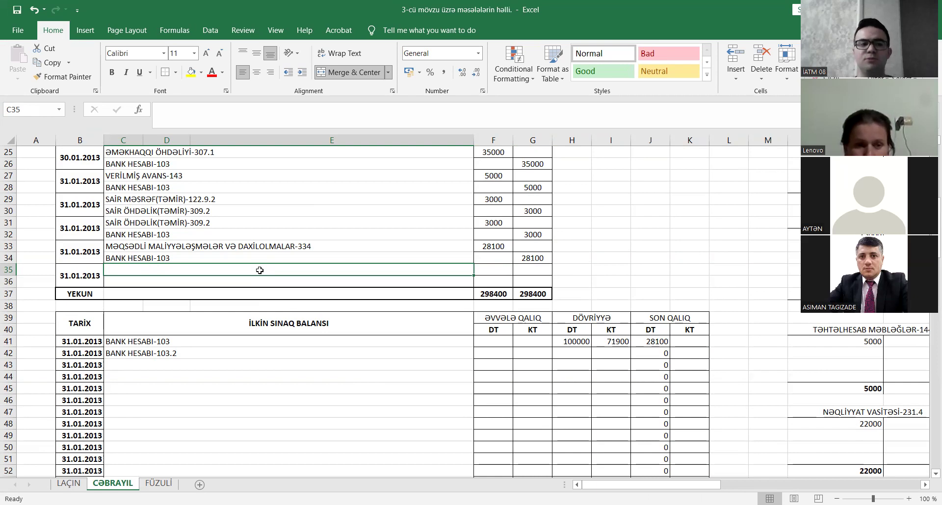
scroll(203, 222, "up", 1)
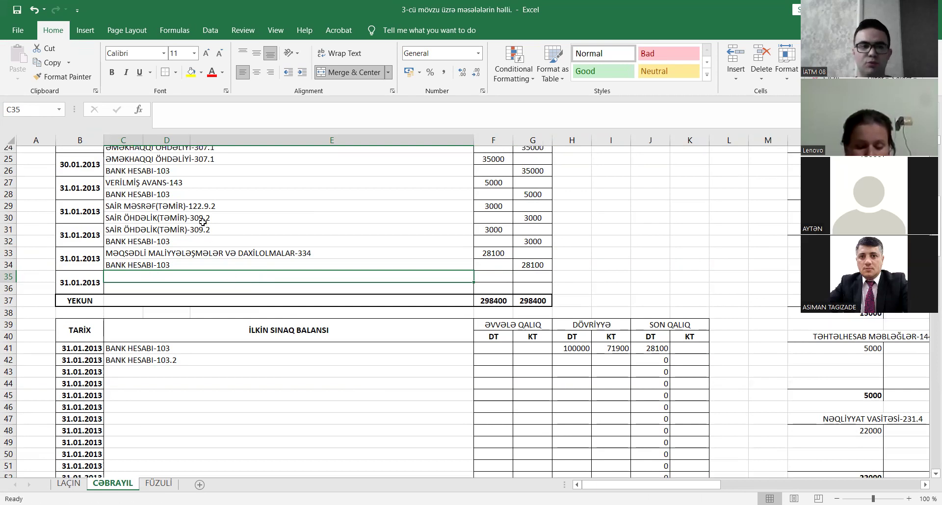
scroll(203, 222, "up", 8)
left_click(194, 230)
key("ctrl+c")
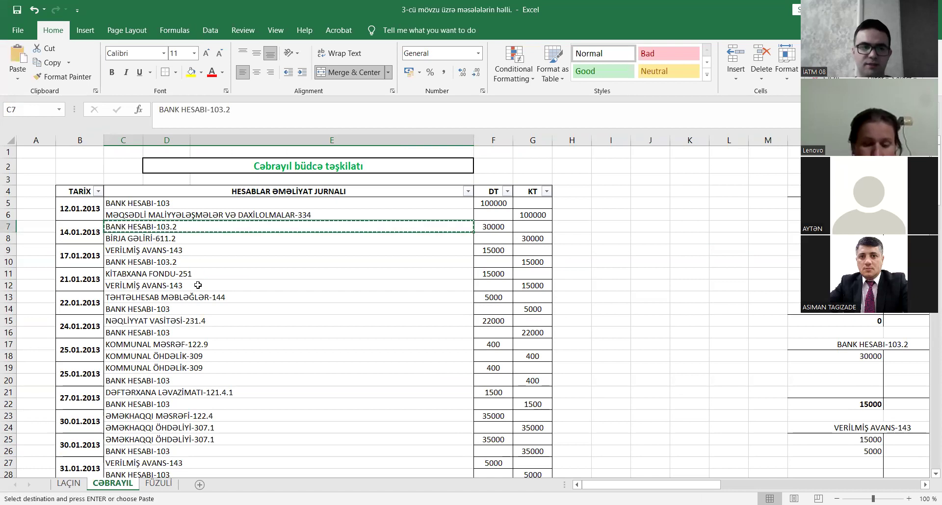
scroll(198, 285, "down", 7)
left_click(173, 319)
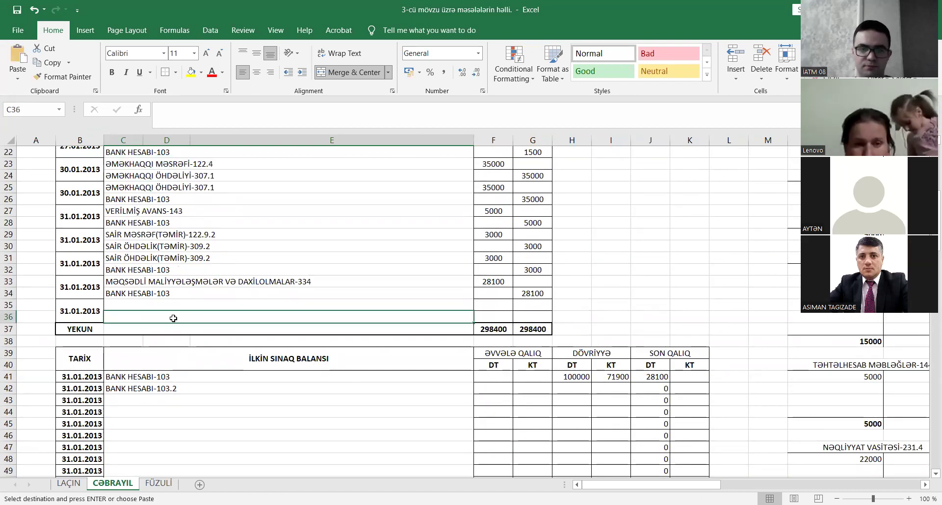
key("ctrl+v")
left_click(534, 319)
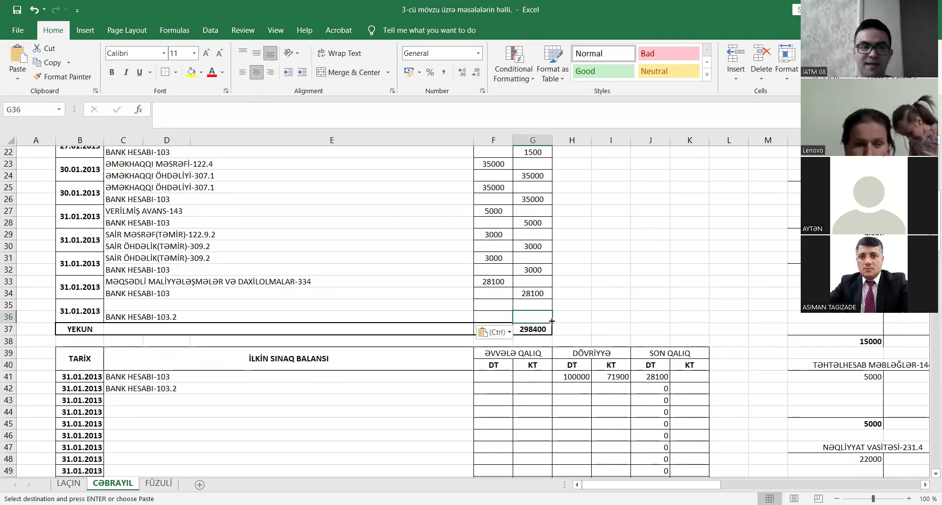
type("15000")
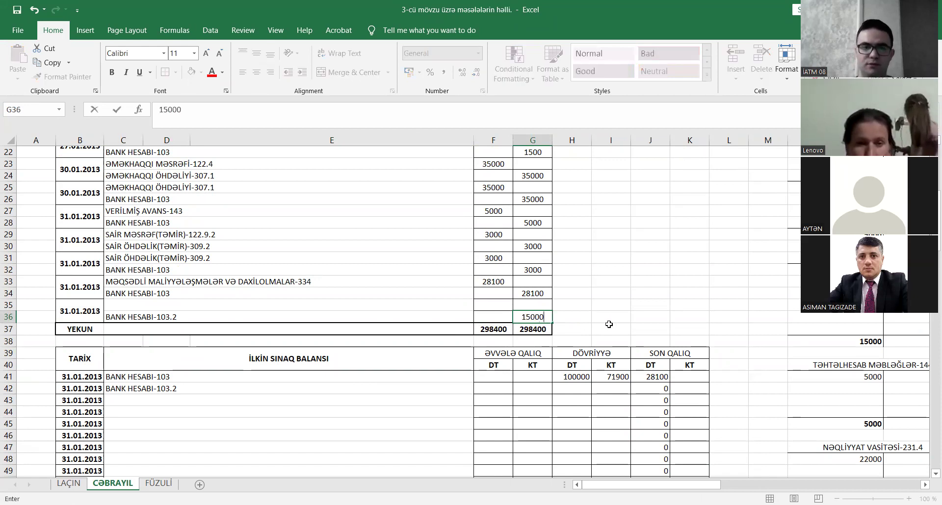
key("Return")
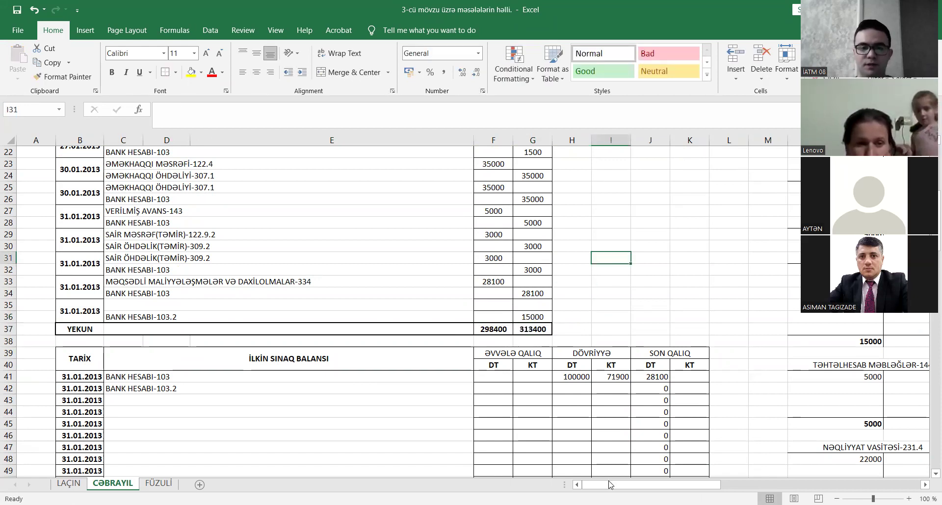
Step: Post 15000 to the credit side of the BANK HESABI-103.2 T-account in O19
scroll(623, 451, "right", 5)
scroll(403, 197, "up", 4)
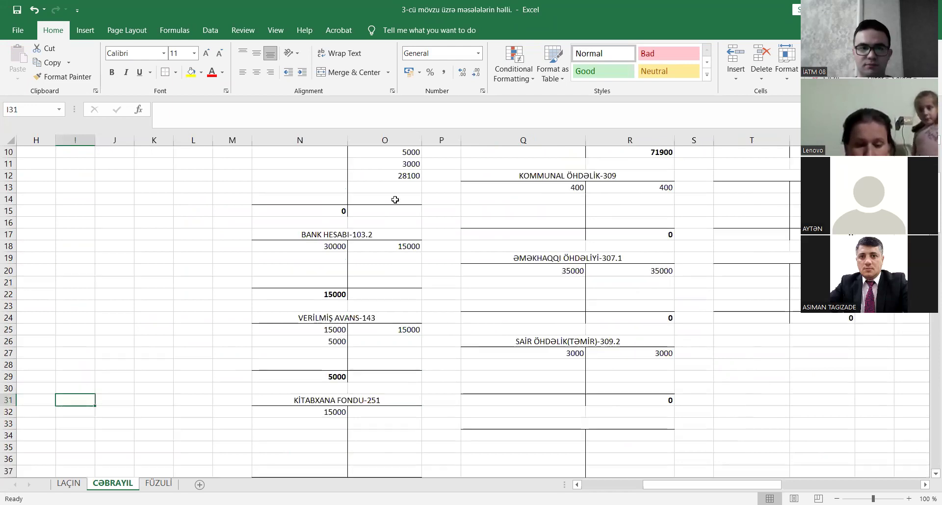
left_click(395, 254)
type("1500")
key("Return")
left_click(411, 258)
double_click(411, 258)
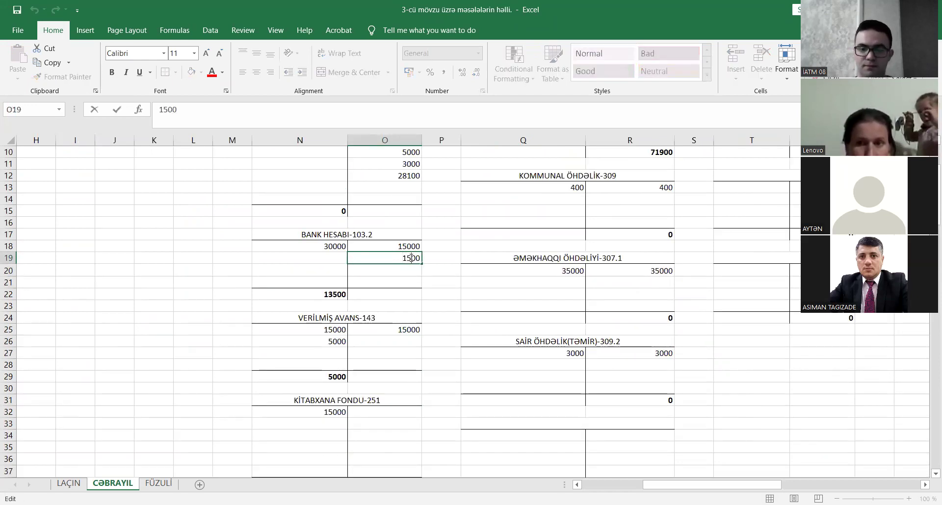
type("0")
key("Return")
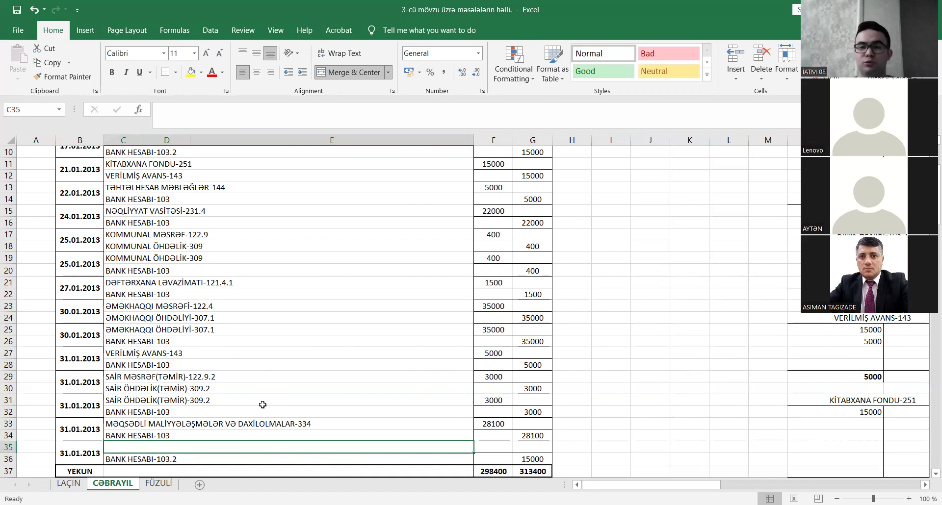
Step: Enter SAİR MƏSRƏF(TƏMİR)-122.9.3 as the debit account of the last 31.01.2013 journal entry in C35
scroll(361, 429, "up", 3)
left_click_drag(206, 214, 527, 212)
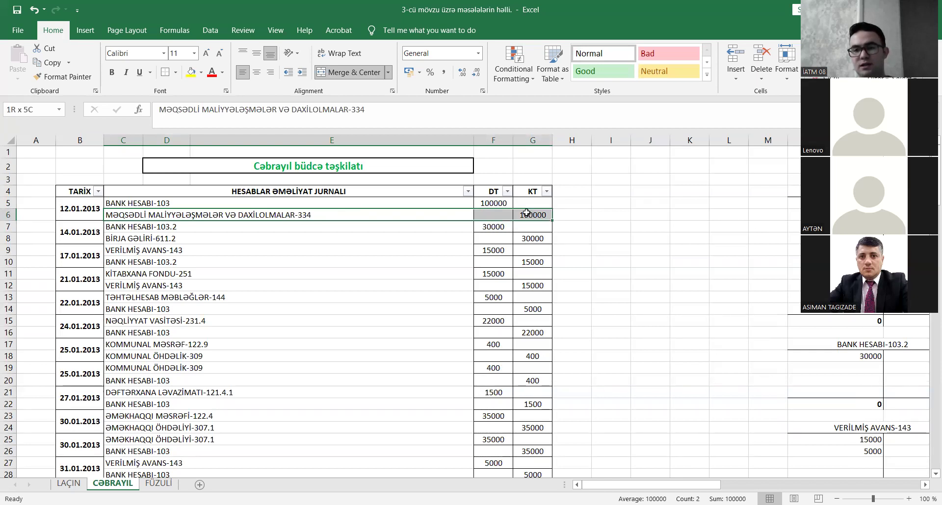
left_click_drag(526, 213, 526, 212)
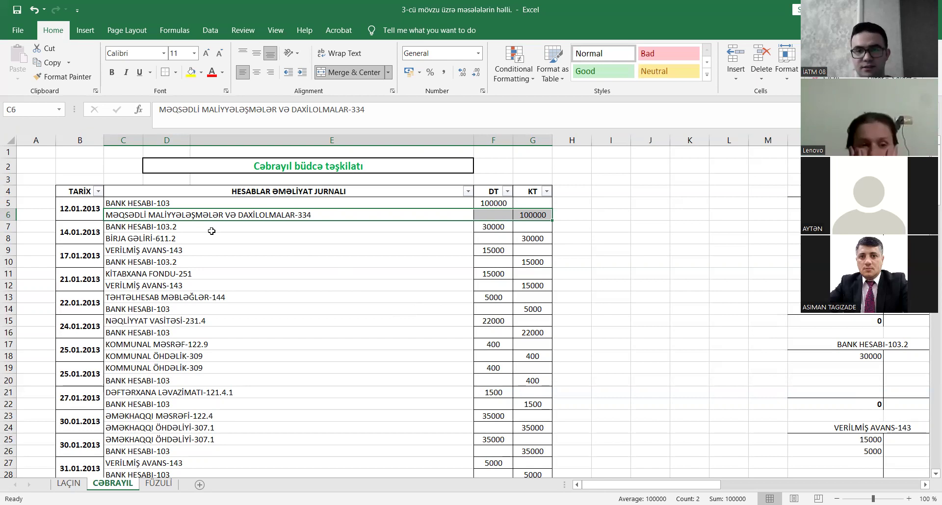
scroll(211, 231, "down", 3)
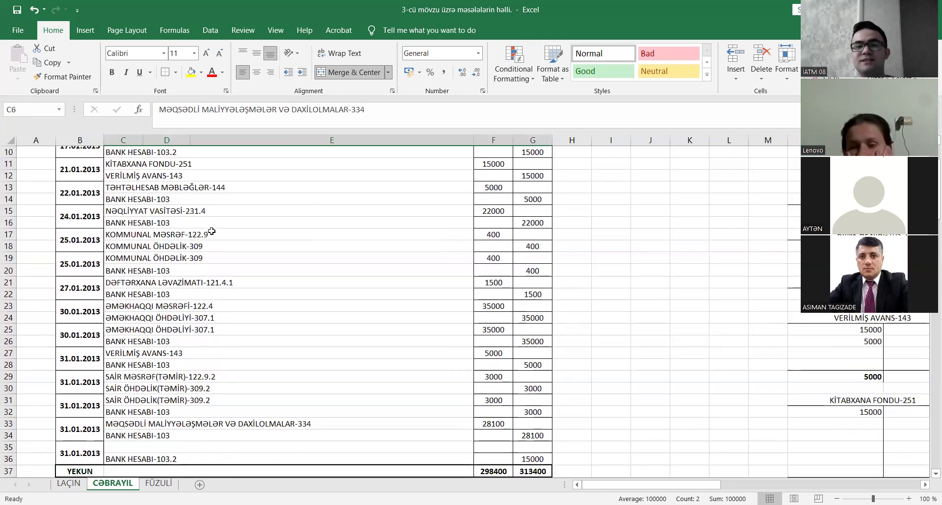
scroll(211, 231, "down", 1)
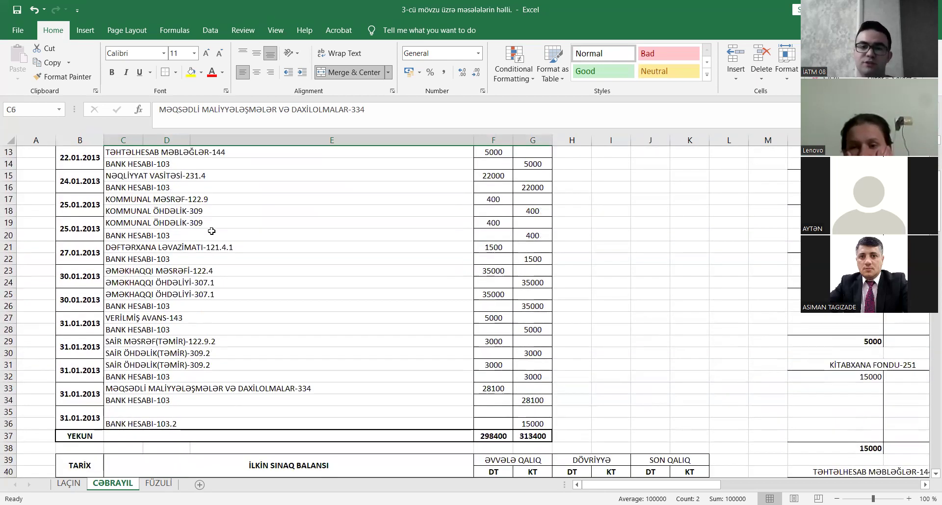
left_click(123, 415)
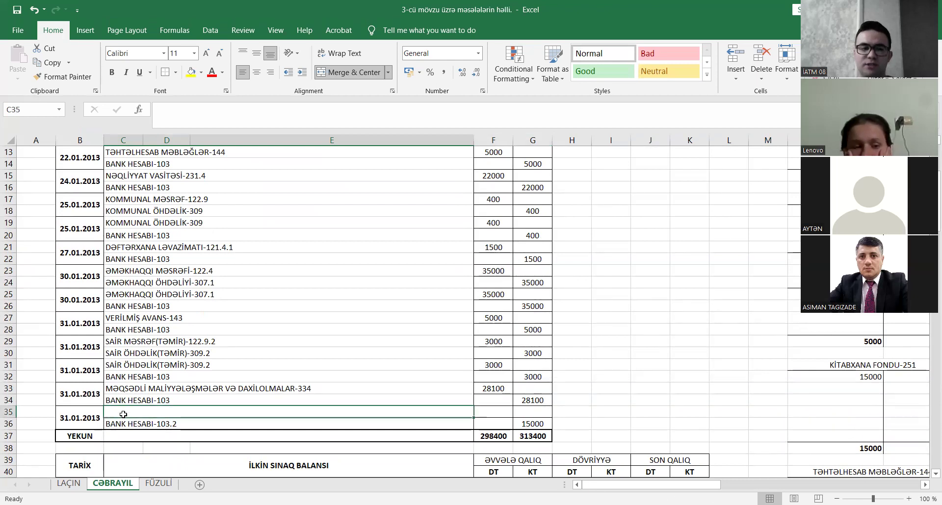
type("SAİR MƏSRƏF")
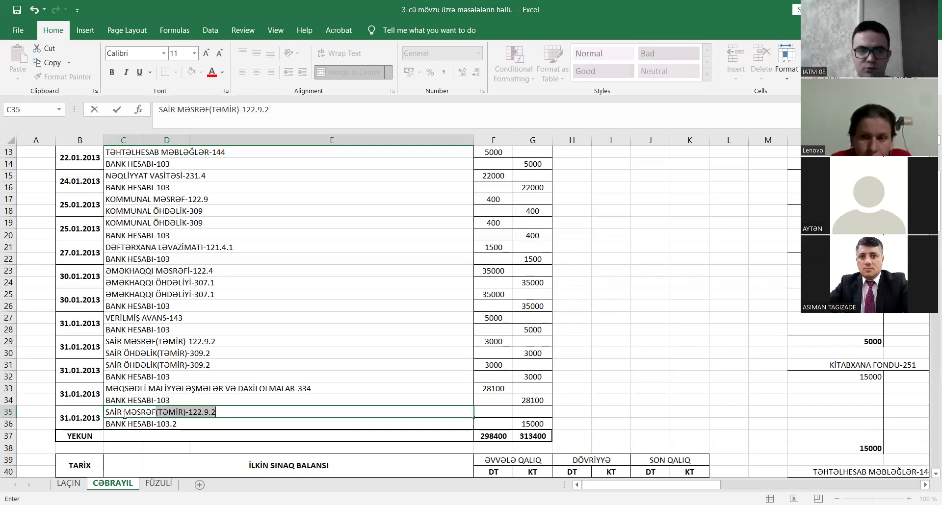
left_click(228, 411)
key("BackSpace")
type("3")
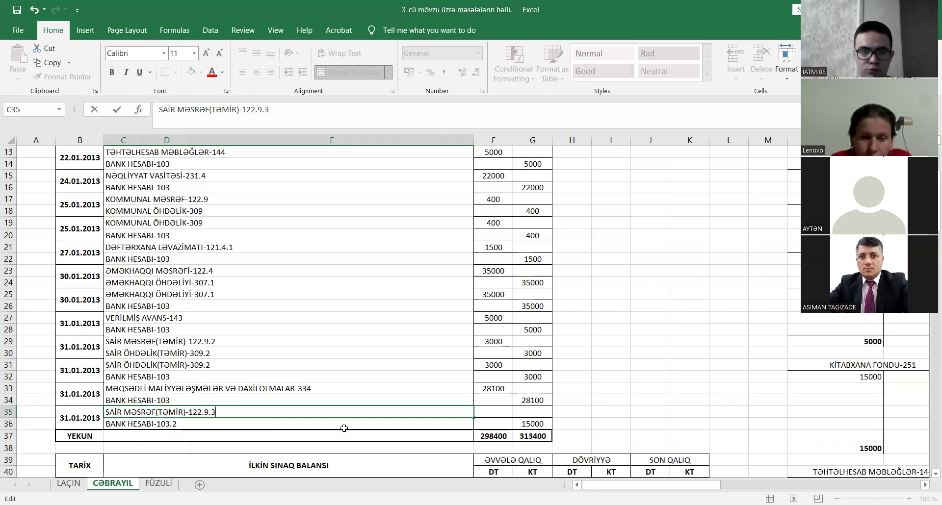
Step: Remove the (TƏMİR) part from the account name in C35, leaving SAİR MƏSRƏF-122.9.3
left_click(193, 411)
key("BackSpace")
key("BackSpace")
key("BackSpace")
key("BackSpace")
key("BackSpace")
key("BackSpace")
key("BackSpace")
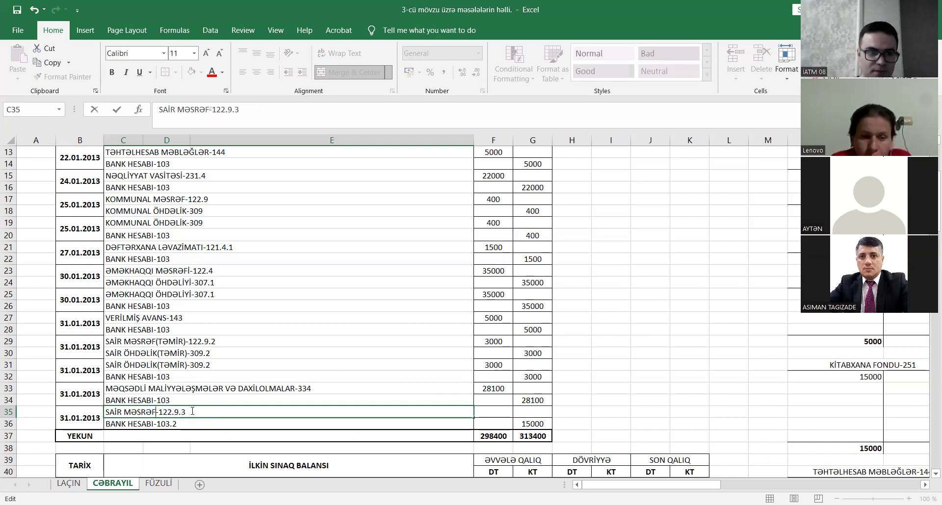
left_click(411, 363)
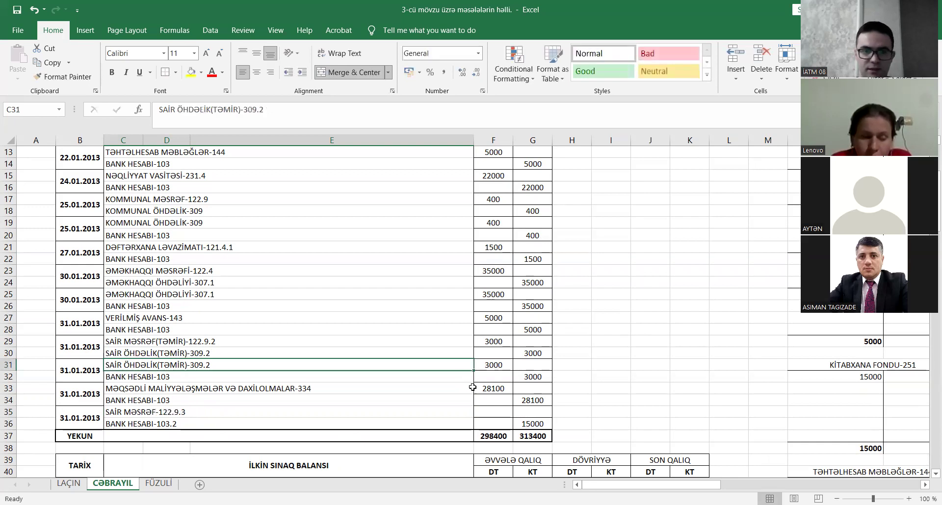
Step: Enter 15000 as the debit amount of SAİR MƏSRƏF-122.9.3 in F35 of the journal
left_click_drag(486, 404, 489, 410)
left_click(489, 411)
type("15000")
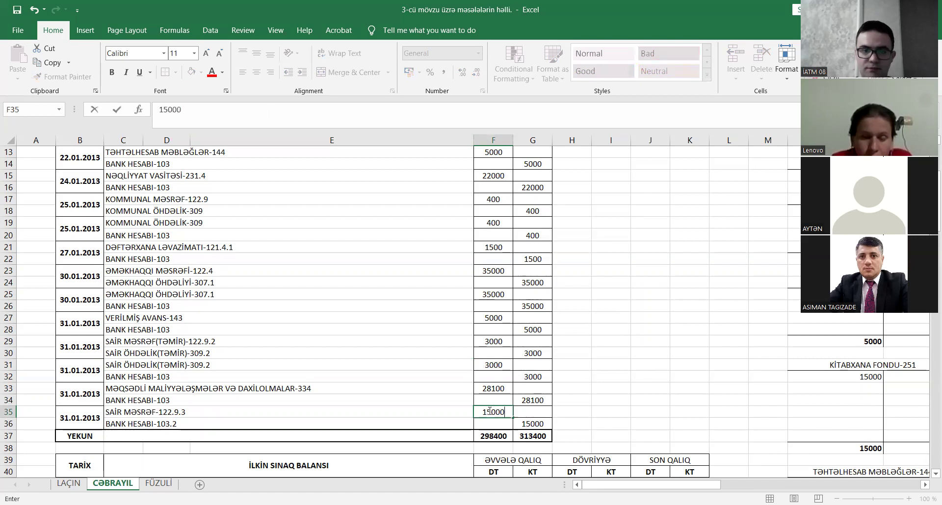
key("Return")
left_click(611, 400)
mouse_move(647, 484)
left_mouse_down()
mouse_move(694, 485)
mouse_move(648, 484)
left_mouse_up()
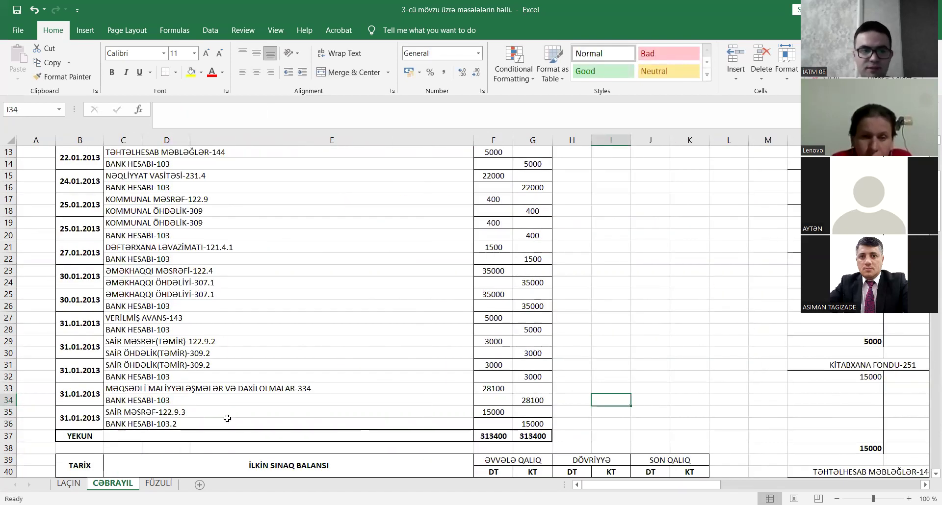
Step: Title the empty T-account in N82 SAİR MƏSRƏF-122.9.3, copying the account name from journal cell C35
left_click(213, 412)
left_click_drag(243, 110, 71, 114)
key("ctrl+c")
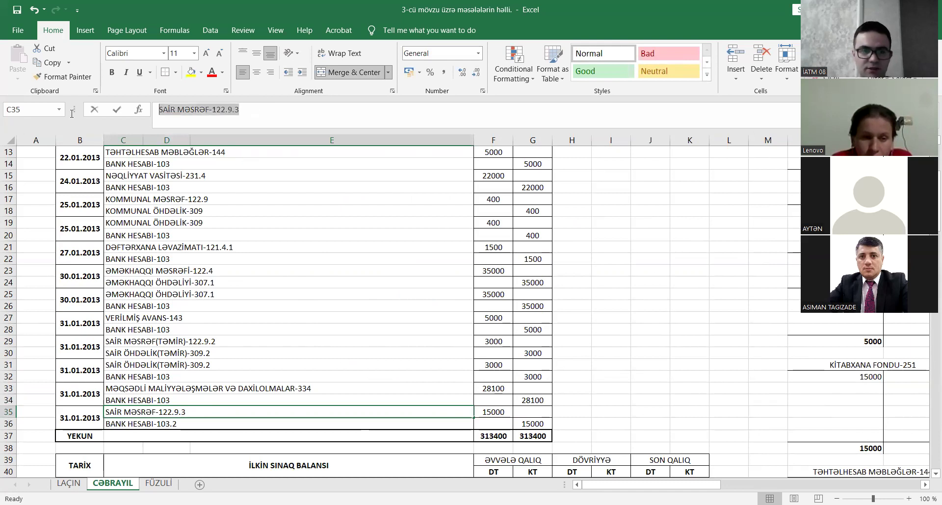
left_click(689, 283)
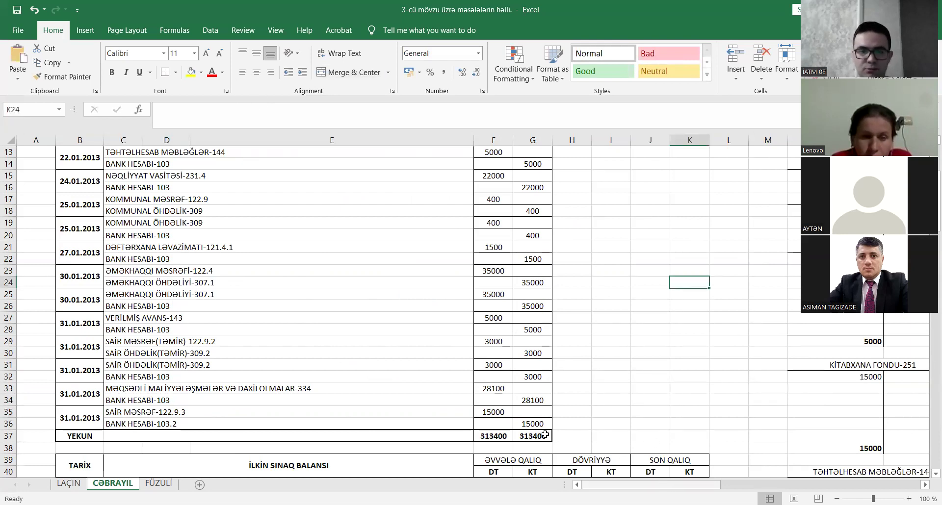
scroll(545, 435, "down", 16)
scroll(545, 434, "right", 4)
left_click(315, 399)
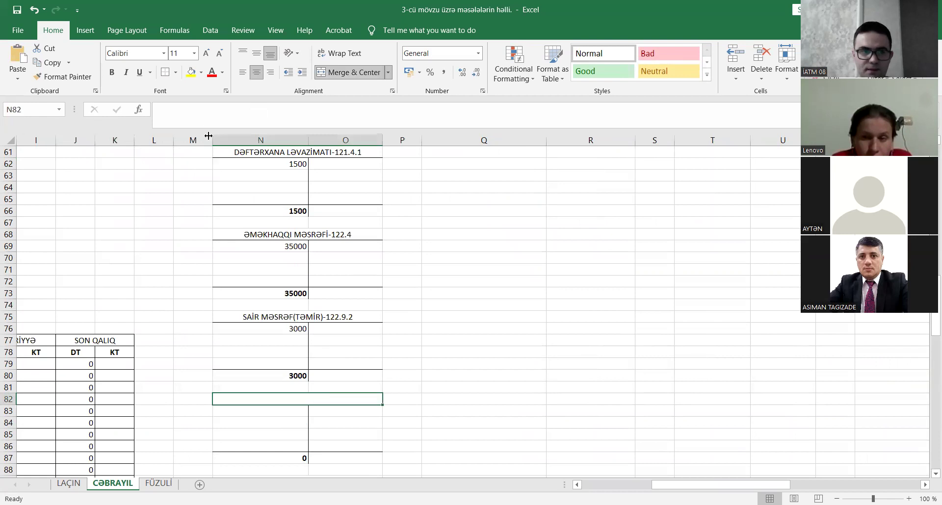
left_click(195, 122)
key("ctrl+v")
key("Return")
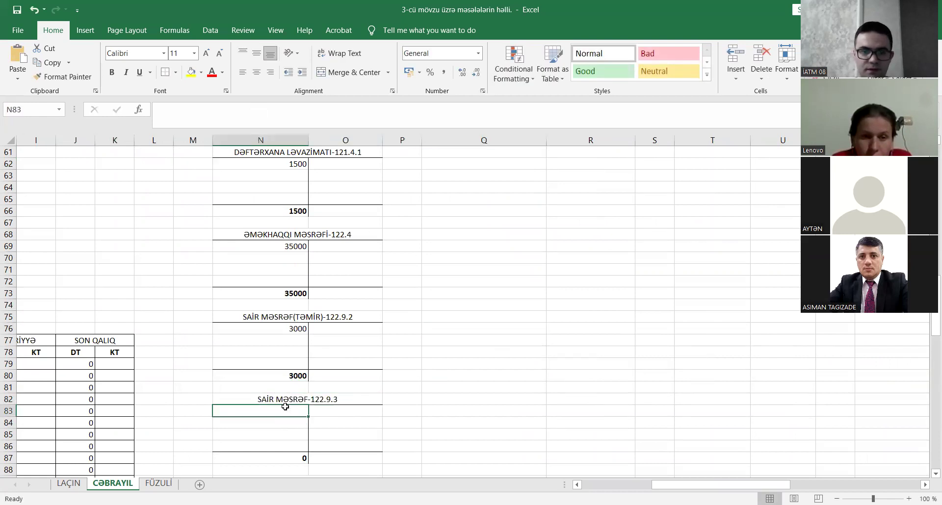
Step: Post 15000 to the debit side of the SAİR MƏSRƏF-122.9.3 T-account in N83
type("1500")
key("Return")
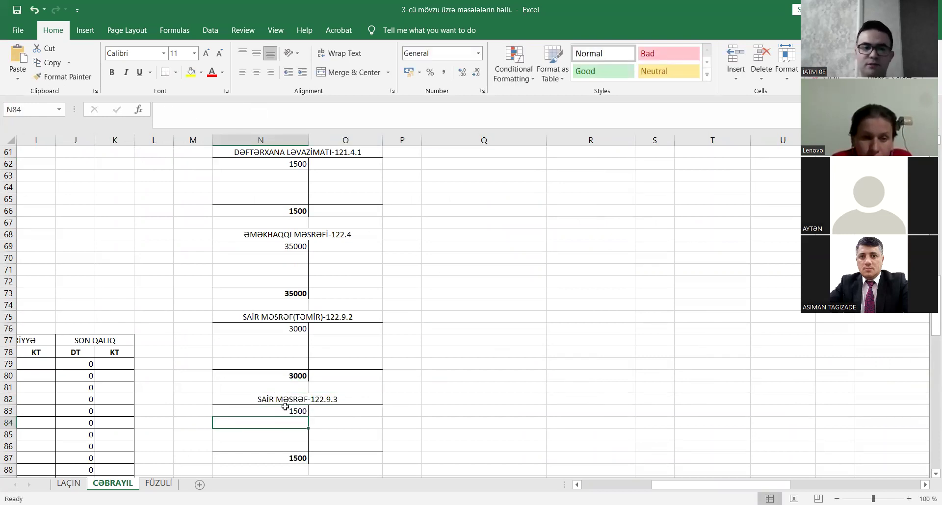
left_click(307, 410)
key("ctrl+Right")
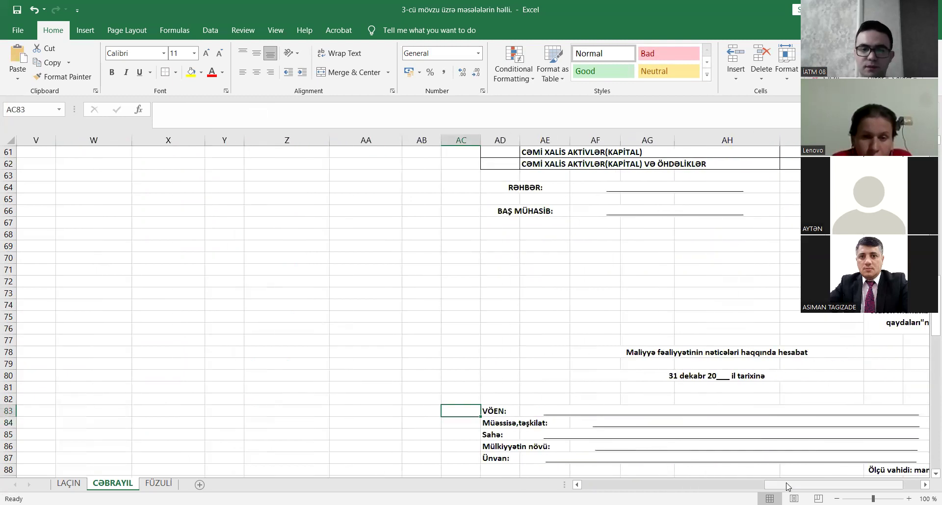
left_click_drag(787, 487, 672, 486)
scroll(536, 368, "up", 12)
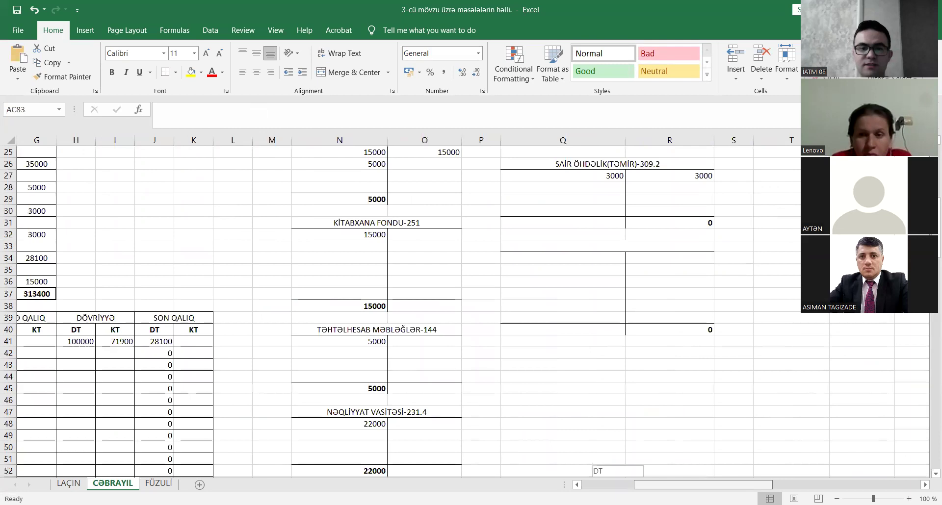
scroll(410, 417, "down", 14)
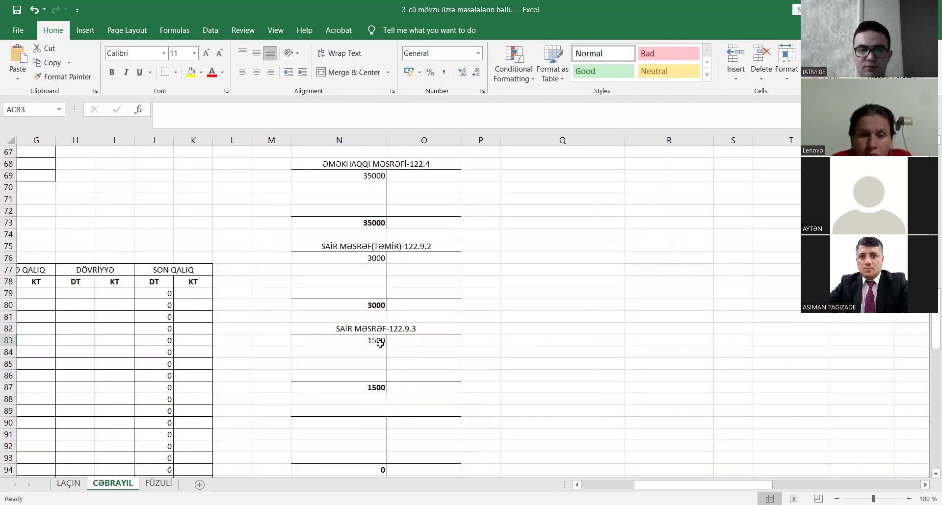
left_click(382, 340)
double_click(382, 340)
type("0")
key("Return")
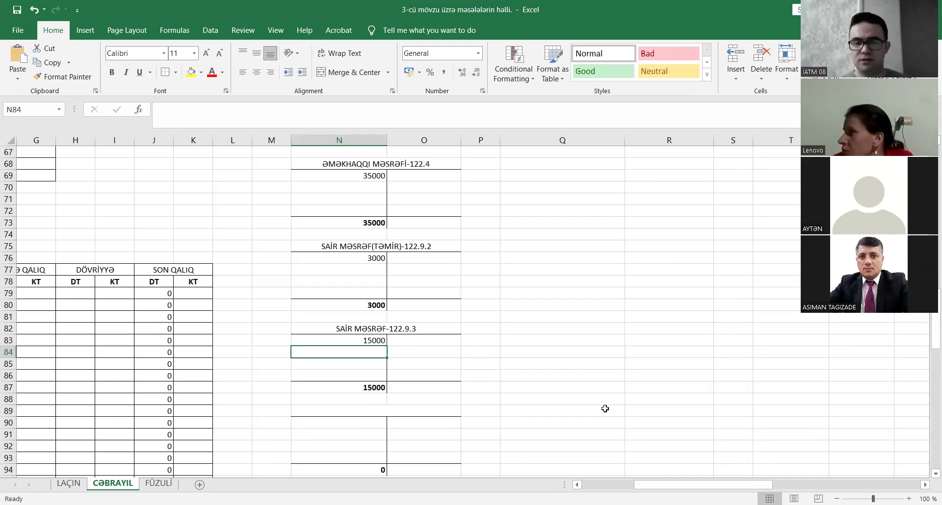
Step: Compare the BANK HESABI-103 turnover in the initial trial balance with its T-account postings and the closing journal entry against account 334
scroll(343, 349, "up", 12)
scroll(343, 350, "left", 3)
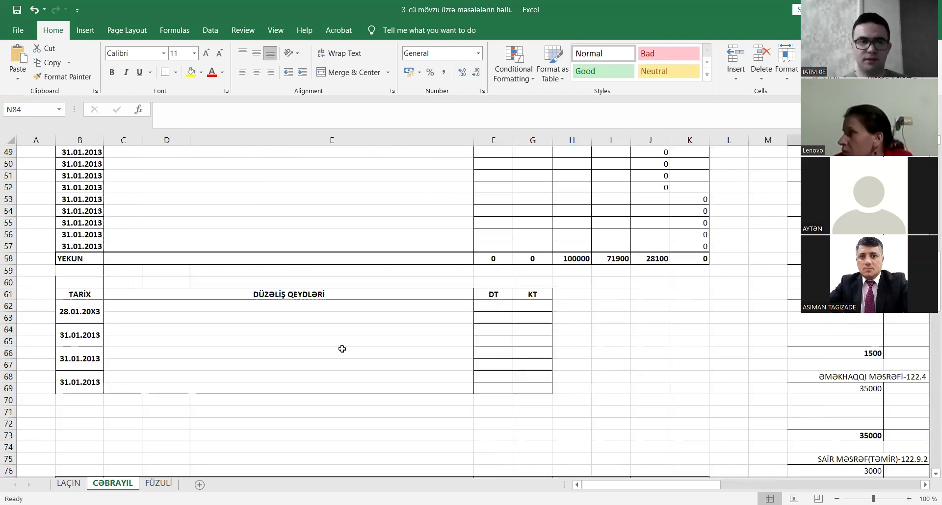
scroll(251, 324, "up", 2)
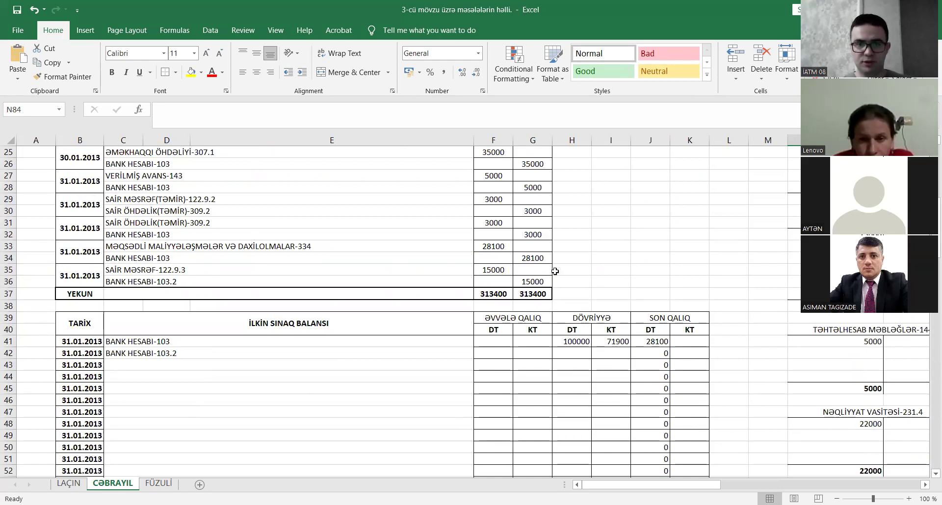
left_click(621, 342)
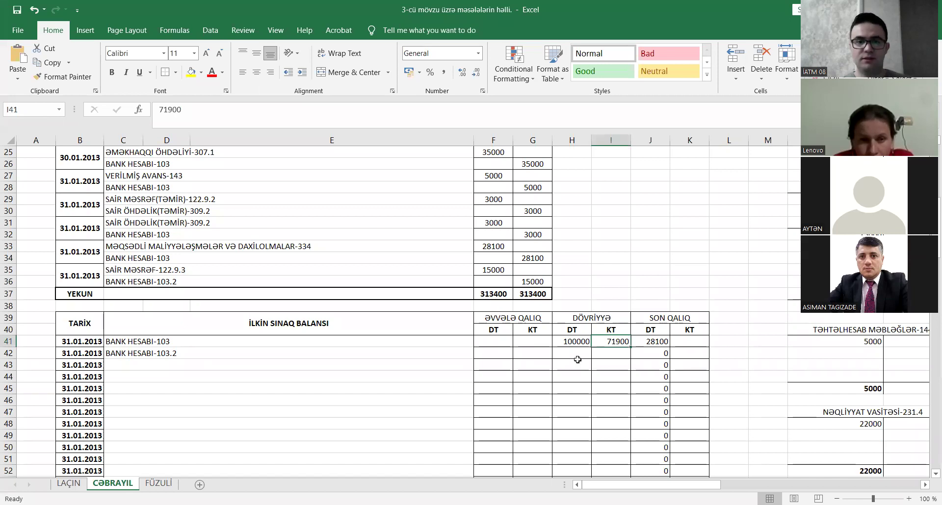
scroll(577, 360, "up", 3)
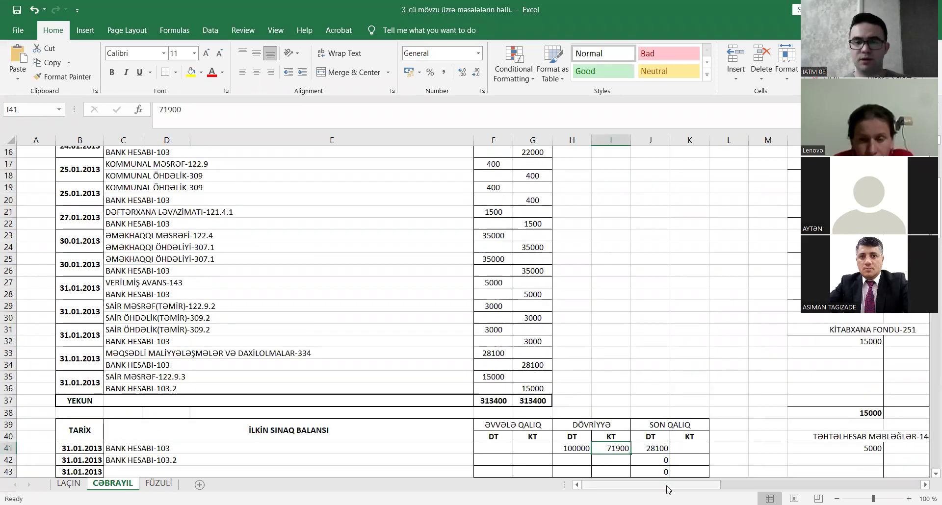
left_click_drag(670, 486, 713, 484)
scroll(564, 370, "up", 5)
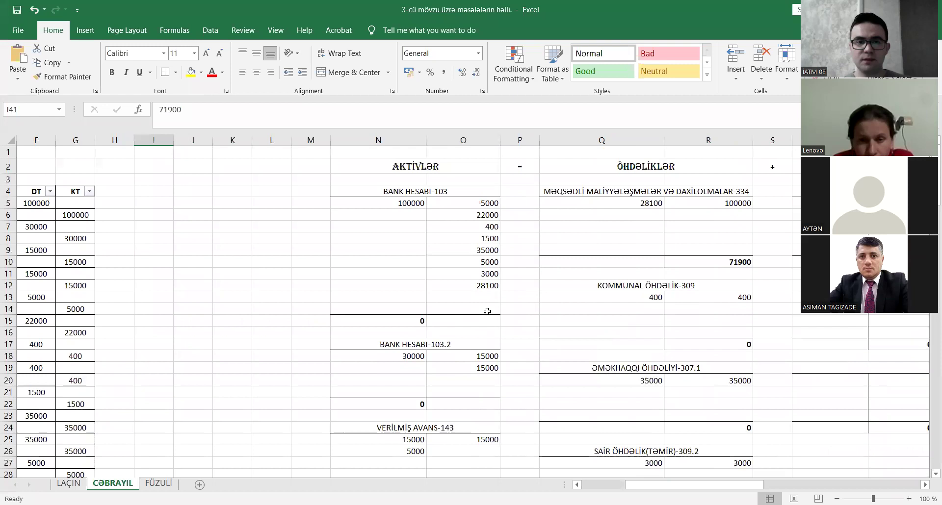
left_click_drag(694, 482, 624, 426)
scroll(653, 429, "up", 4)
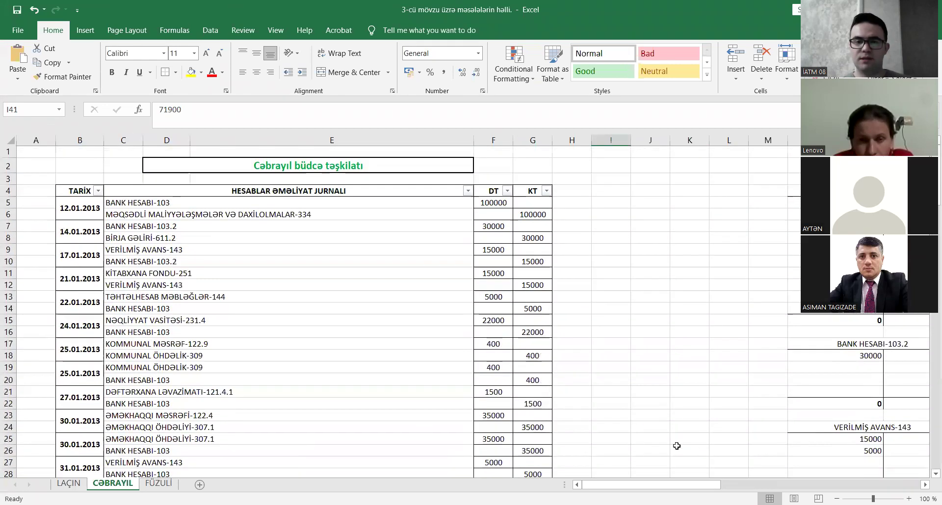
scroll(677, 446, "down", 3)
left_click_drag(213, 422, 512, 432)
scroll(567, 426, "down", 4)
scroll(580, 429, "down", 1)
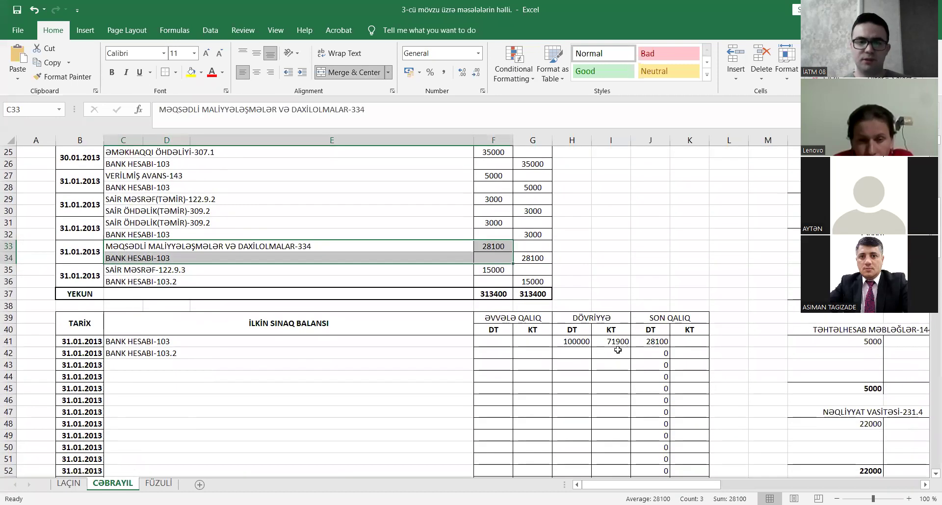
Step: Set the credit turnover of BANK HESABI-103 in trial balance cell I41 to 100000
left_click(614, 341)
type("1000")
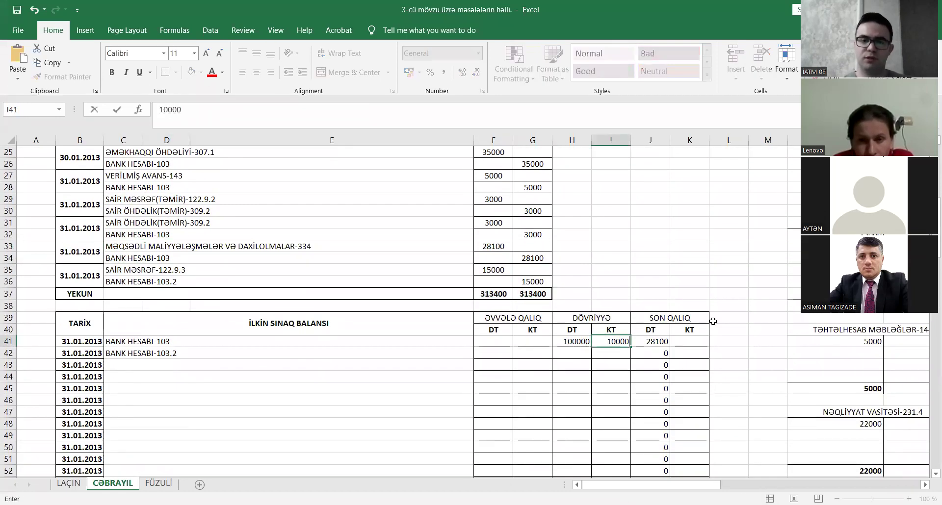
type("0")
key("Tab")
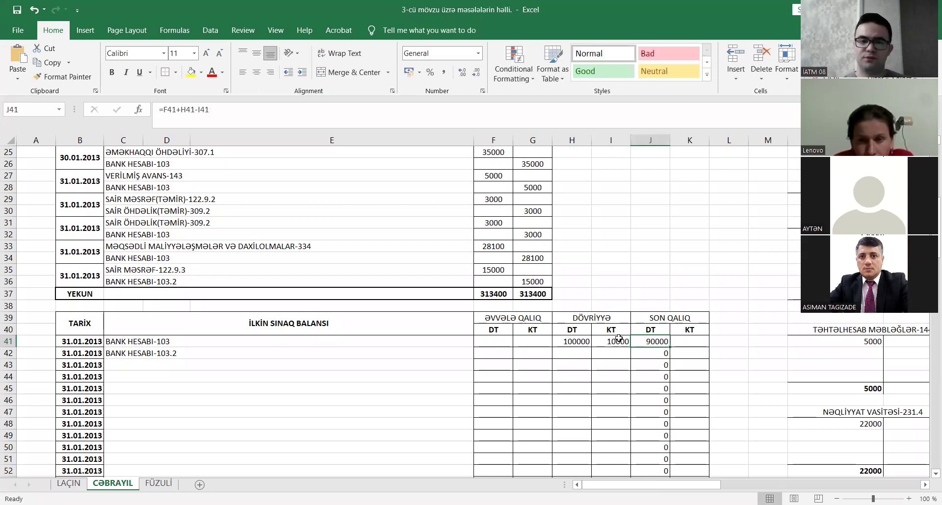
left_click(621, 342)
type("100000")
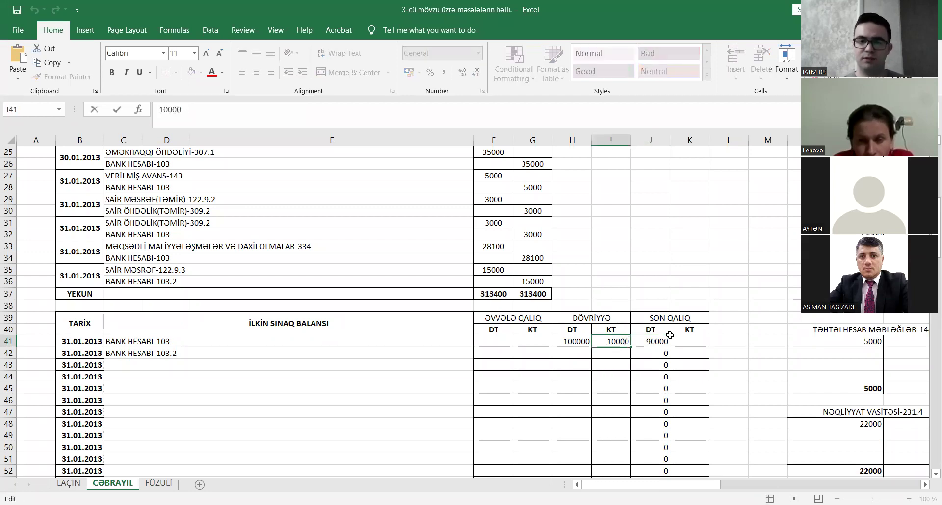
key("Tab")
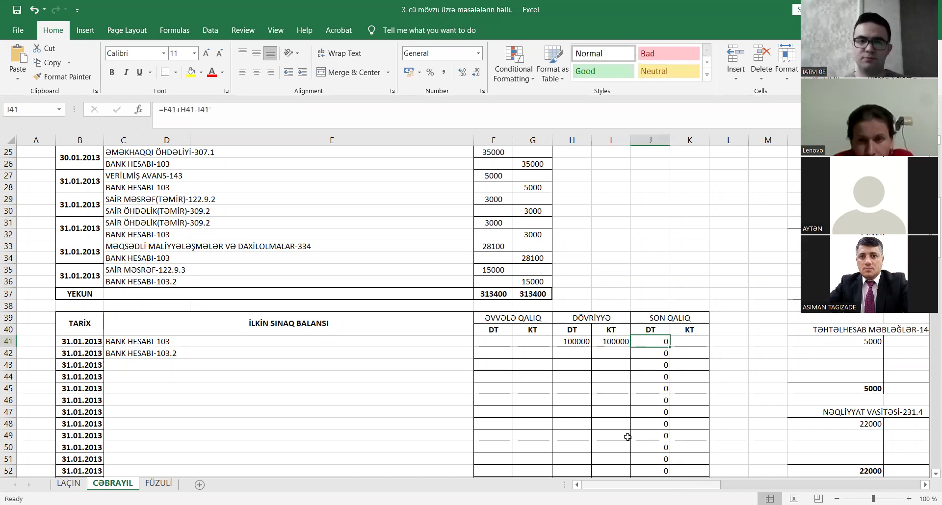
Step: Check the bank T-accounts and enter 30000 as both debit and credit turnover of BANK HESABI-103.2 in H42 and I42
scroll(627, 437, "up", 4)
scroll(628, 437, "right", 3)
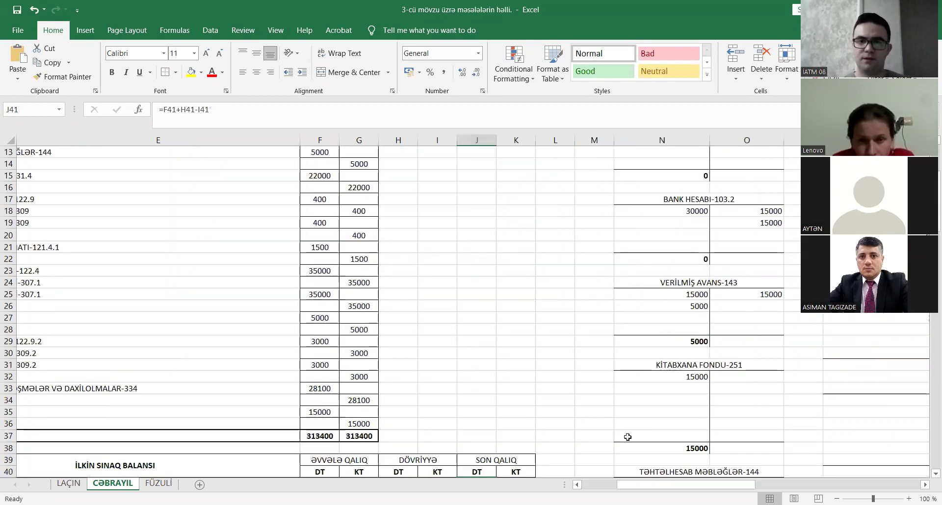
scroll(703, 305, "up", 4)
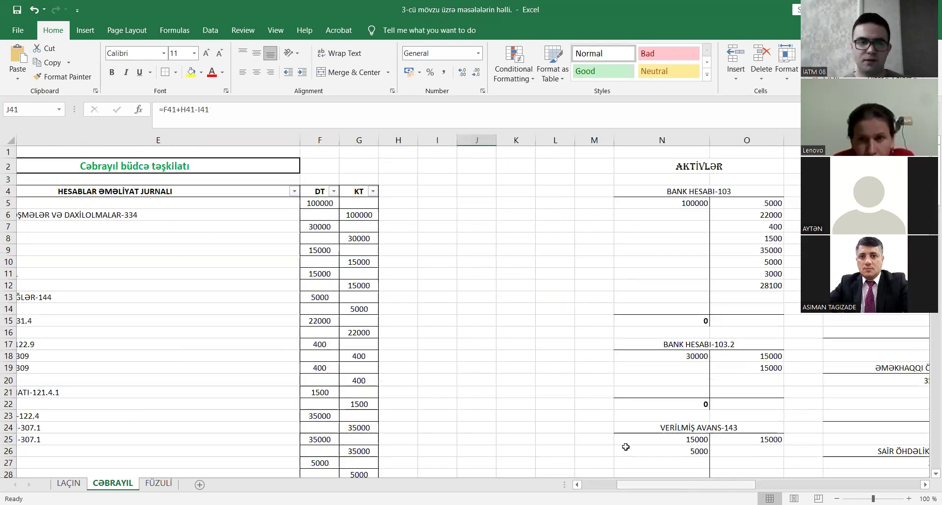
scroll(625, 447, "right", 3)
left_click(324, 320)
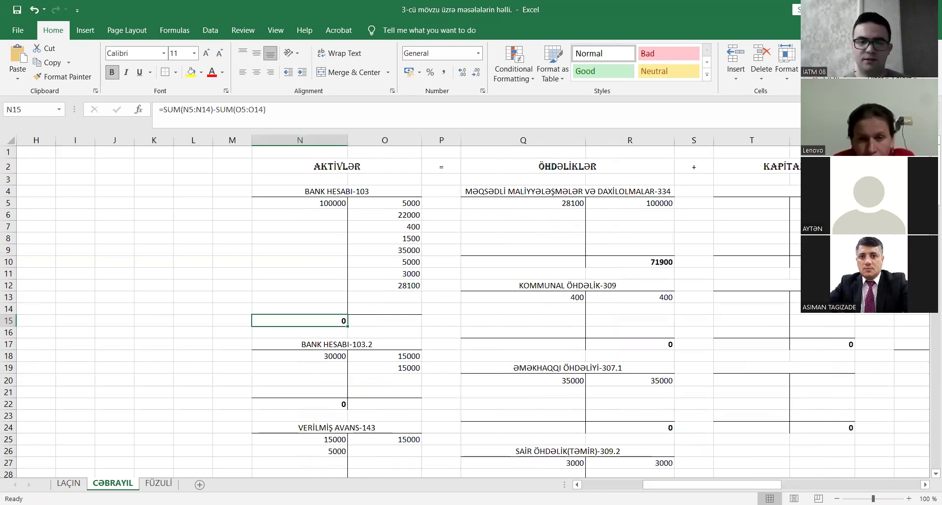
scroll(545, 416, "left", 3)
scroll(545, 416, "down", 11)
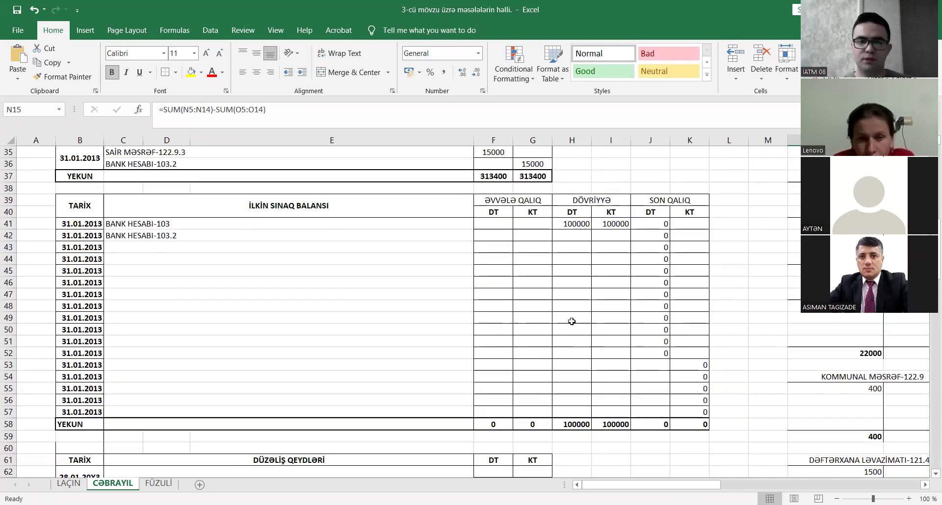
left_click(571, 248)
type("30000")
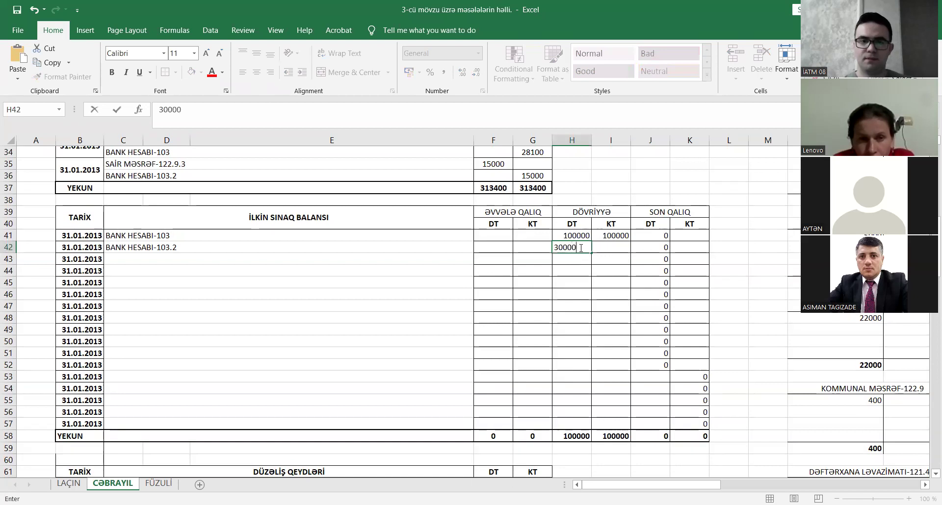
key("Tab")
type("3000")
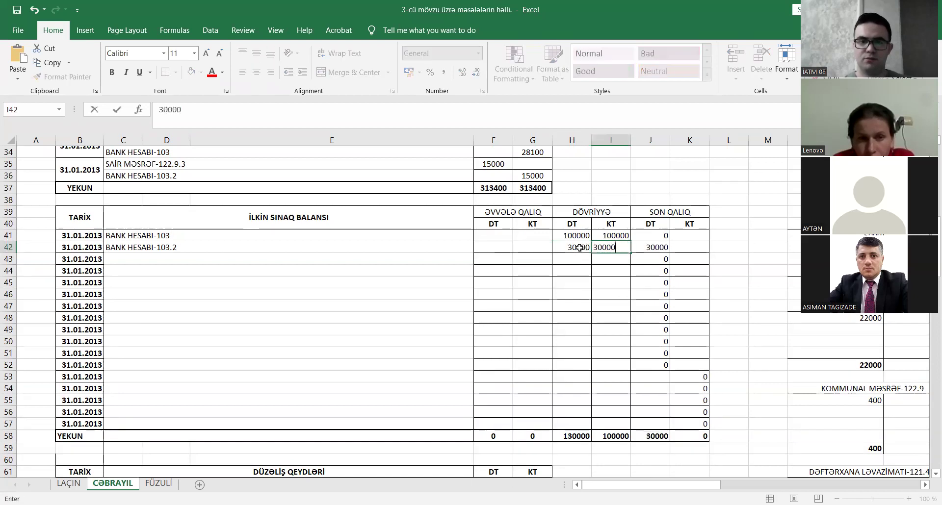
key("Tab")
Step: Filter the journal's account column to show only BANK HESABI-103 and BANK HESABI-103.2
left_click(257, 284)
scroll(211, 311, "up", 11)
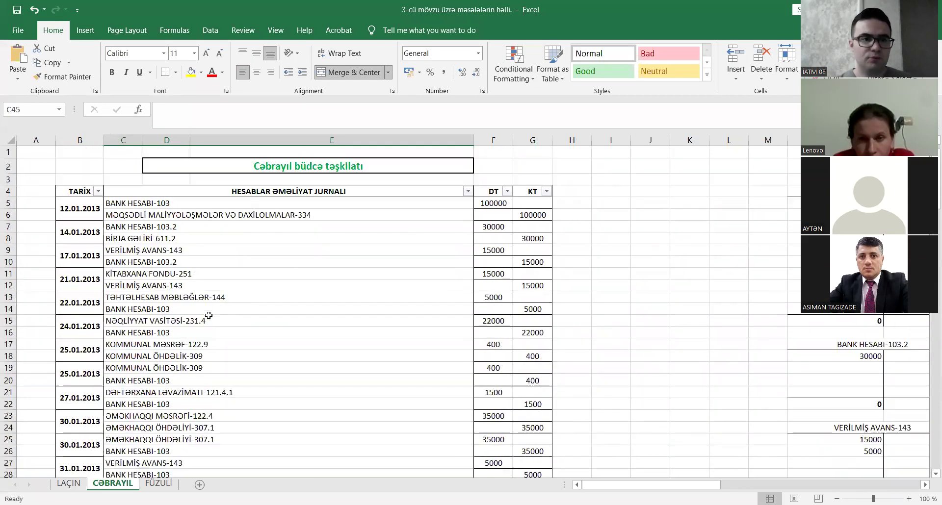
left_click(467, 191)
left_click(353, 326)
left_click(354, 337)
left_click(353, 348)
left_click(395, 438)
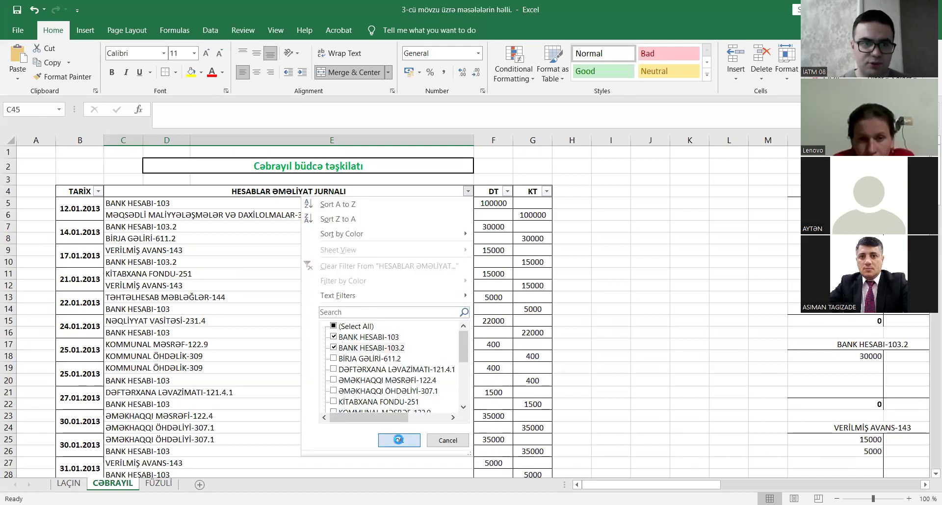
Step: Fill the filtered bank account names in the journal with yellow and clear the account filter
left_click_drag(158, 203, 161, 334)
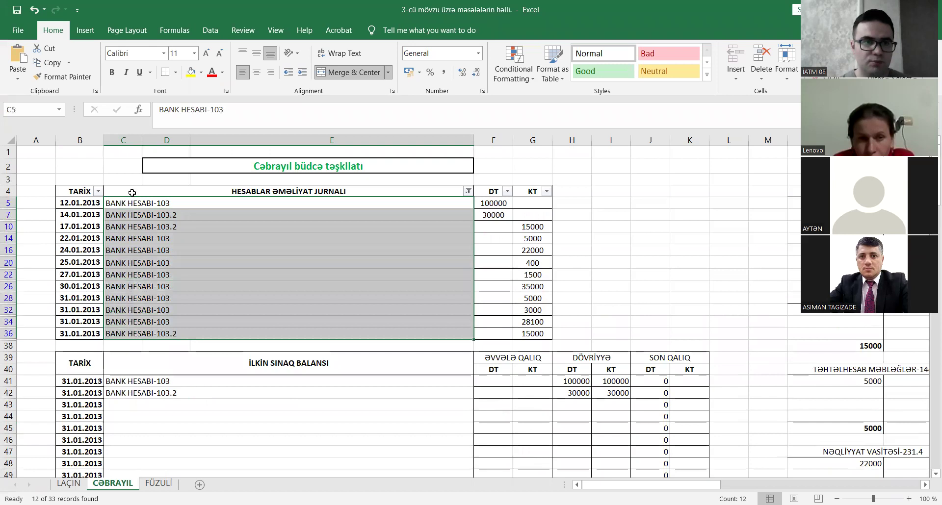
left_click(191, 72)
left_click(685, 251)
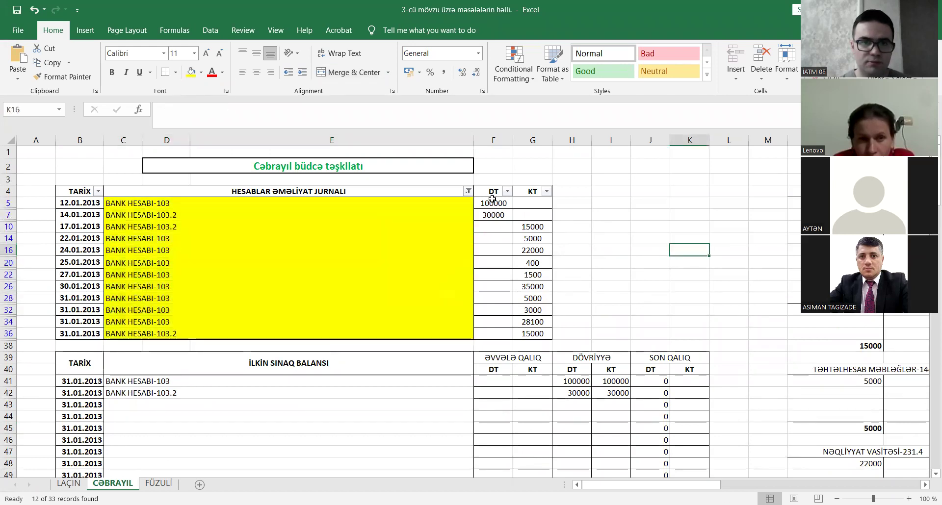
left_click(463, 192)
left_click(353, 265)
left_click(353, 263)
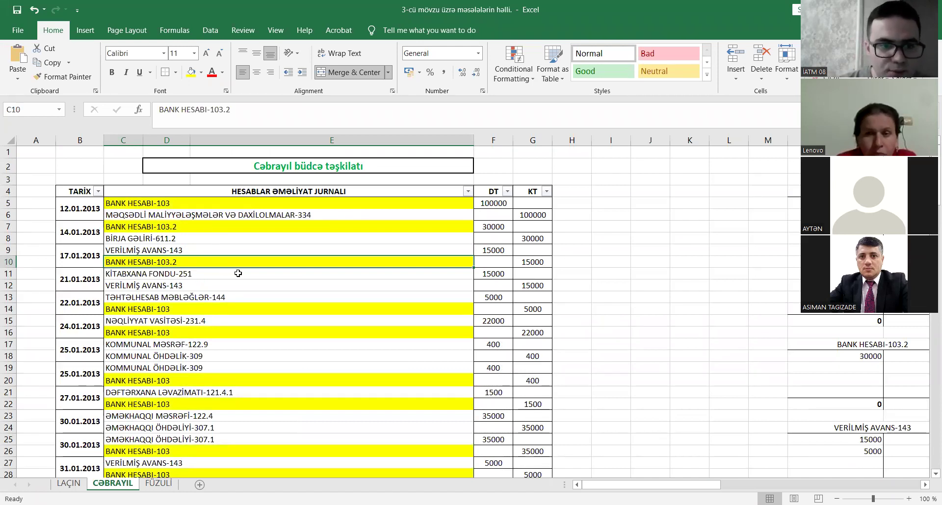
Step: Copy the account DƏFTƏRXANA LƏVAZİMATI-121.4.1 from journal cell C21 into the first empty account row of the initial trial balance
scroll(415, 316, "down", 4)
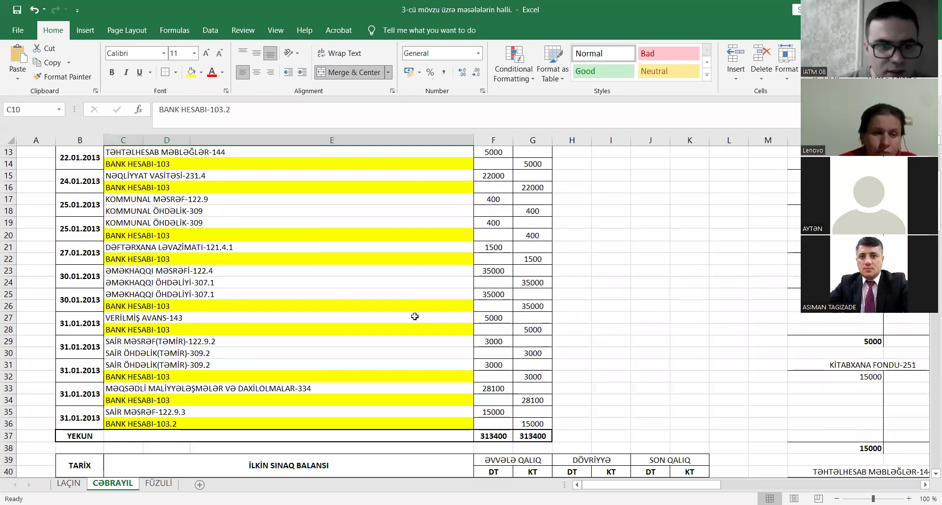
scroll(415, 316, "up", 4)
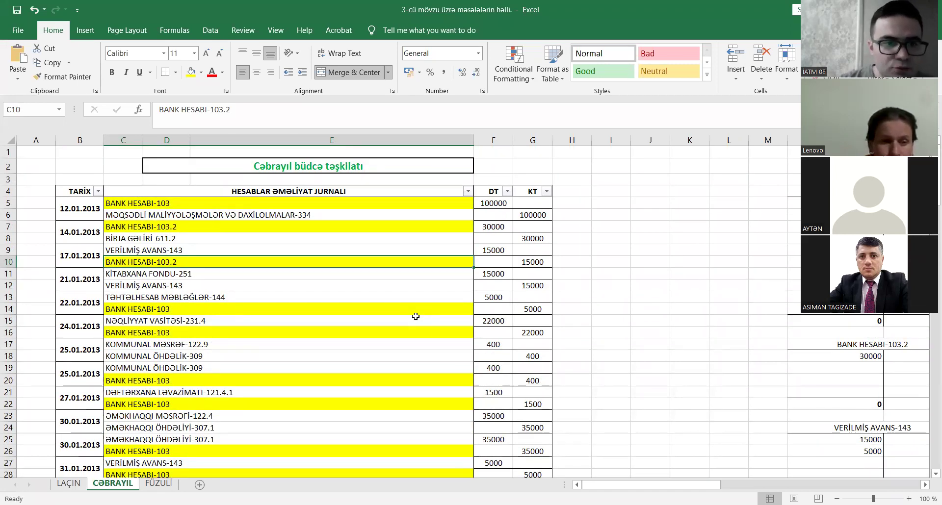
left_click(230, 389)
key("ctrl+c")
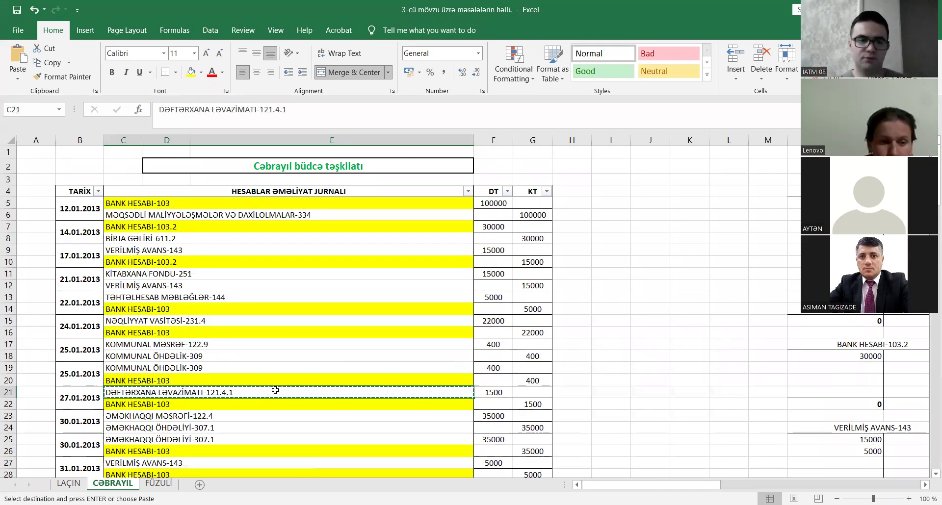
scroll(275, 390, "down", 8)
left_click(158, 367)
key("ctrl+v")
scroll(252, 373, "up", 5)
left_click(223, 284)
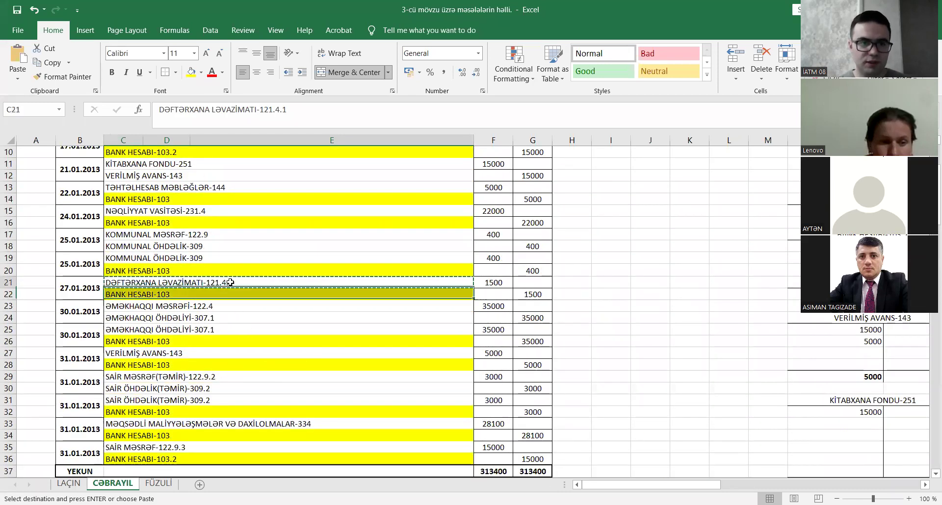
Step: Highlight DƏFTƏRXANA LƏVAZİMATI-121.4.1 in journal cell C21 yellow and copy ƏMƏKHAQQI MƏSRƏFİ-122.4 from C23 into trial balance cell C44
key("Escape")
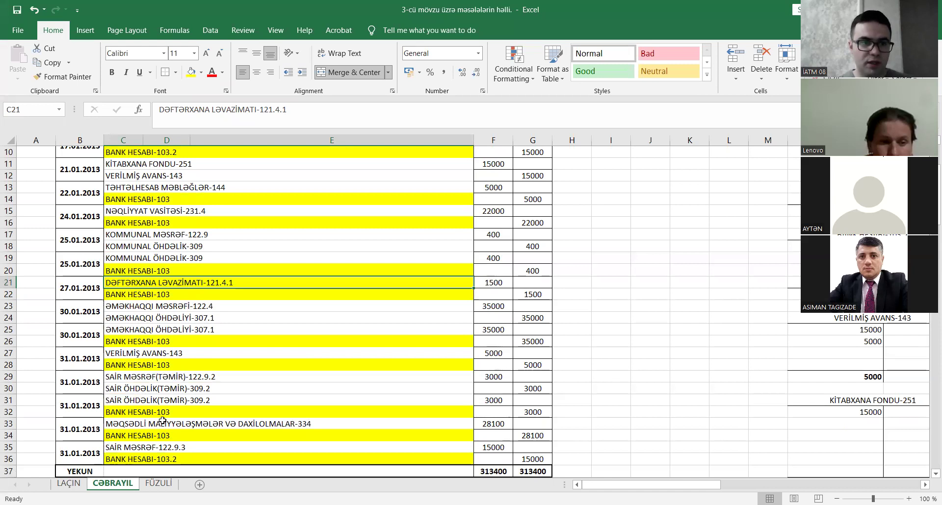
scroll(163, 420, "up", 2)
scroll(163, 420, "up", 1)
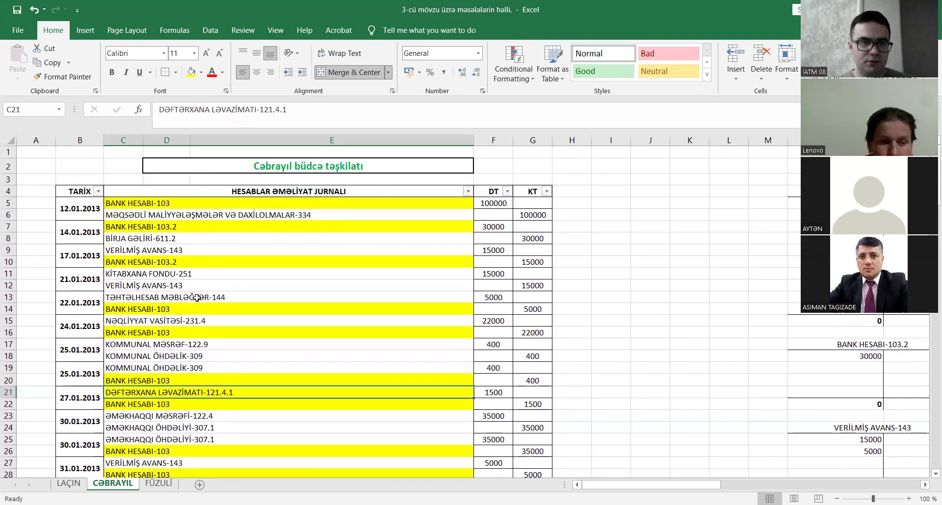
left_click(221, 412)
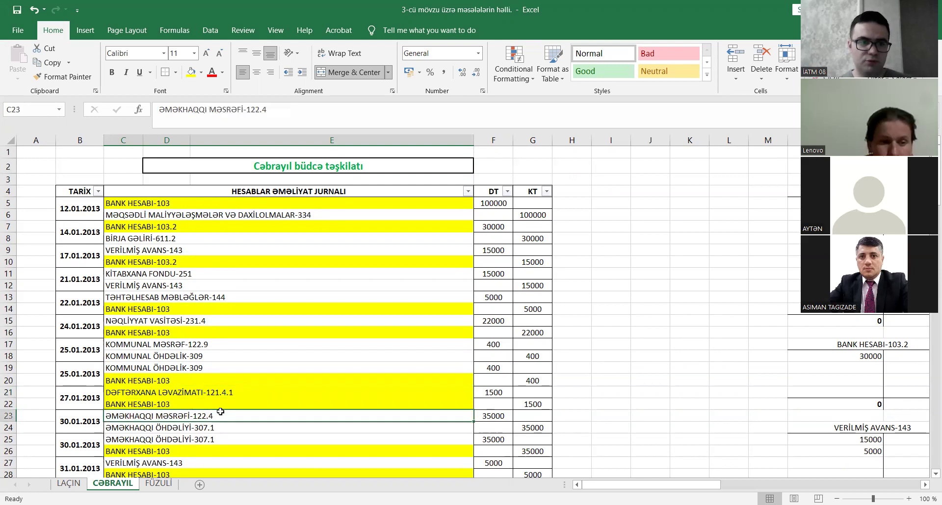
key("ctrl+c")
scroll(221, 412, "down", 7)
left_click(214, 412)
key("ctrl+v")
Step: Copy KOMMUNAL MƏSRƏF-122.9 from journal cell C17 into C45 of the initial trial balance
scroll(215, 412, "up", 6)
left_click(201, 306)
scroll(227, 352, "down", 8)
left_click(167, 353)
key("ctrl+v")
Step: Copy SAİR MƏSRƏF(TƏMİR)-122.9.2 from journal cell C29 into C46 of the initial trial balance
scroll(254, 383, "up", 4)
key("ctrl")
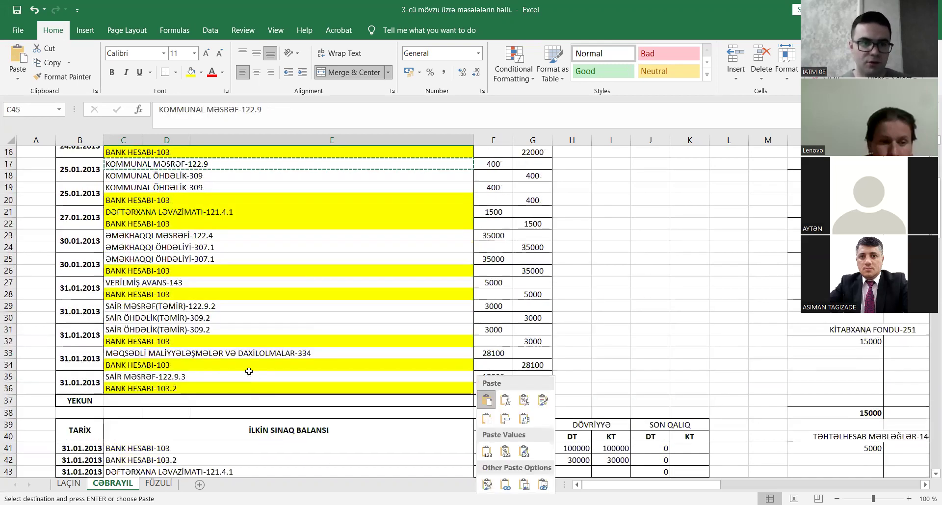
left_click(210, 307)
key("ctrl+c")
scroll(228, 385, "down", 4)
left_click(207, 366)
key("ctrl+v")
Step: Copy SAİR MƏSRƏF-122.9.3 from journal cell C35 into C47 of the initial trial balance
left_click(196, 236)
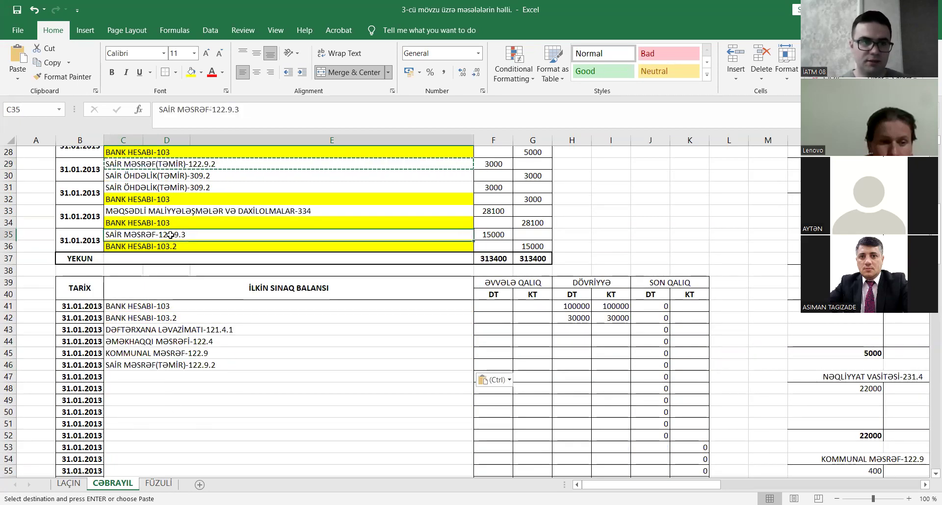
key("ctrl+c")
left_click(184, 376)
key("ctrl+v")
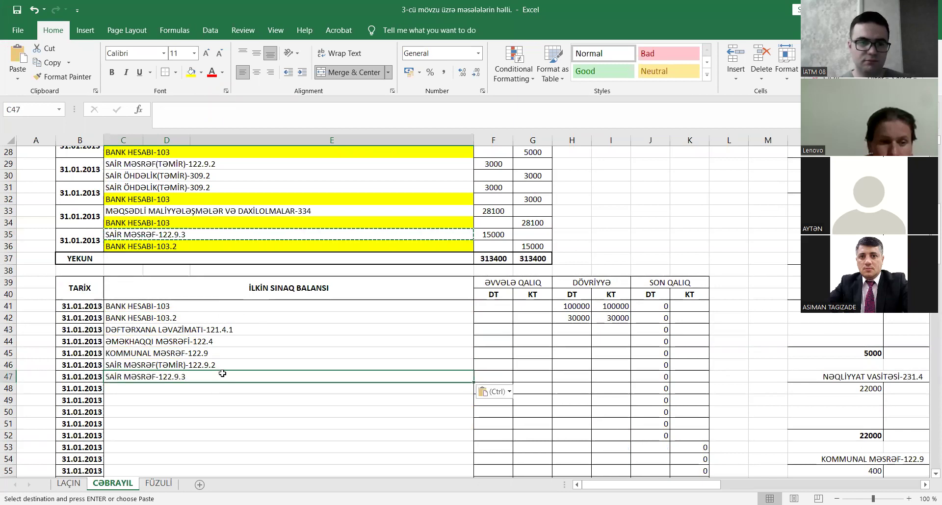
Step: Copy VERİLMİŞ AVANS-143 from journal cell C12 into C48 of the initial trial balance
scroll(232, 379, "up", 1)
scroll(232, 380, "up", 8)
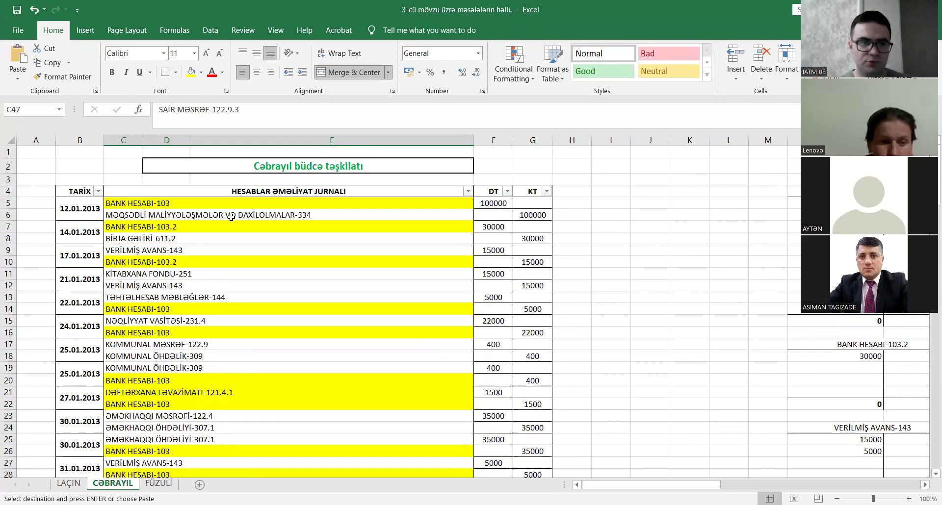
left_click(191, 285)
scroll(201, 314, "down", 4)
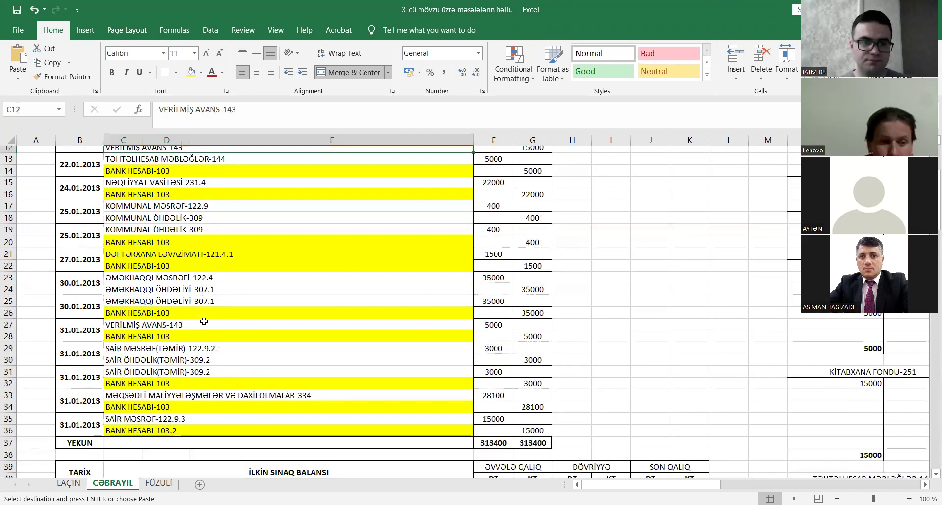
scroll(204, 322, "down", 2)
scroll(184, 361, "down", 2)
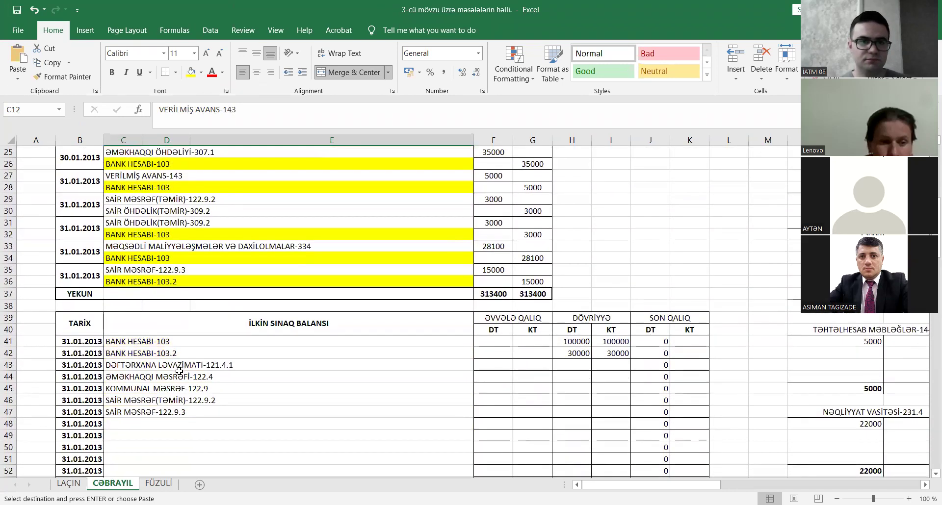
scroll(179, 371, "down", 1)
left_click(162, 386)
key("ctrl+v")
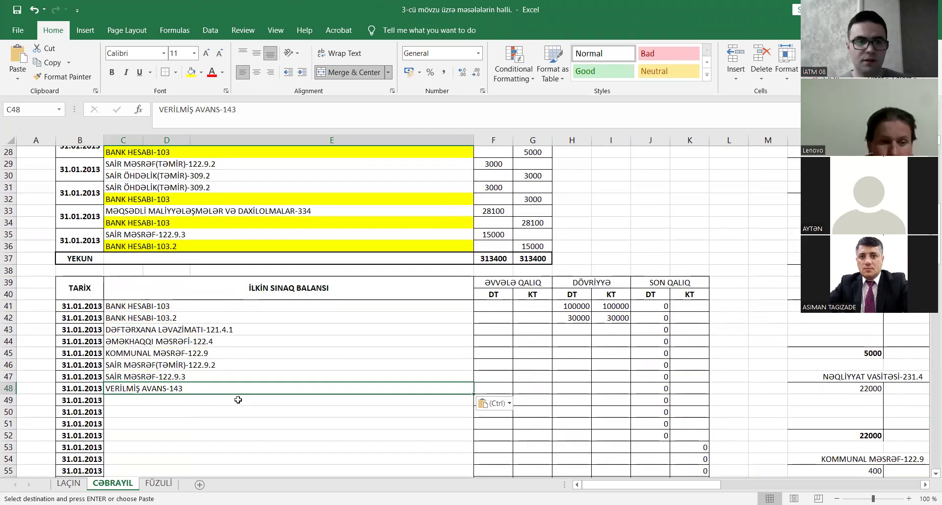
Step: Copy TƏHTƏLHESAB MƏBLƏĞLƏR-144 from journal cell C13 into C49 of the initial trial balance
scroll(238, 398, "up", 4)
scroll(218, 302, "up", 5)
left_click(216, 296)
key("ctrl+c")
scroll(245, 392, "down", 8)
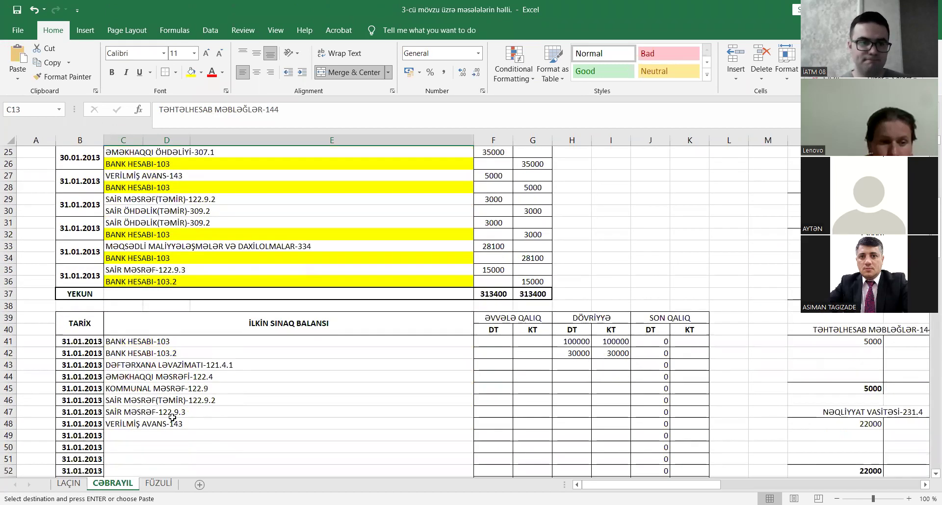
left_click(162, 437)
key("ctrl+v")
Step: Fill VERİLMİŞ AVANS-143 in journal cells C9 and C12 and TƏHTƏLHESAB MƏBLƏĞLƏR-144 in C13 with yellow
left_click(280, 389)
scroll(274, 385, "up", 7)
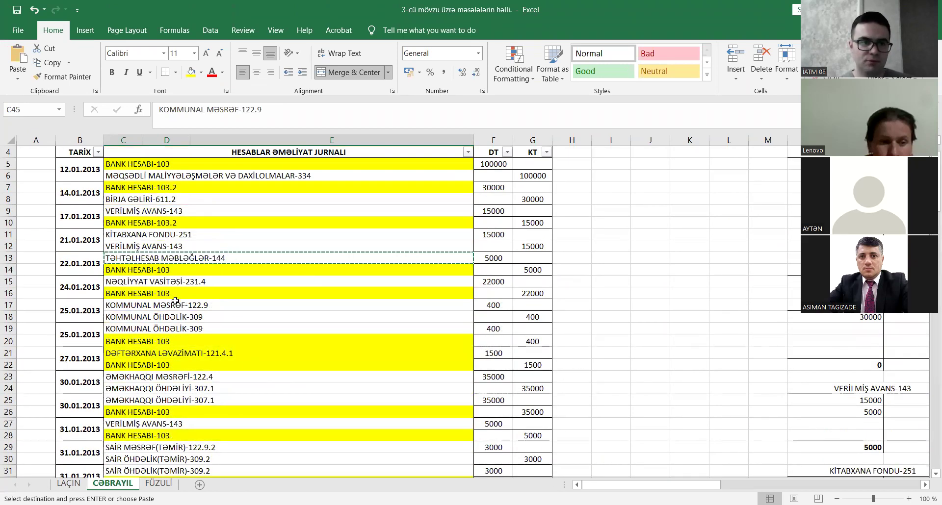
scroll(207, 342, "down", 1)
scroll(207, 342, "down", 3)
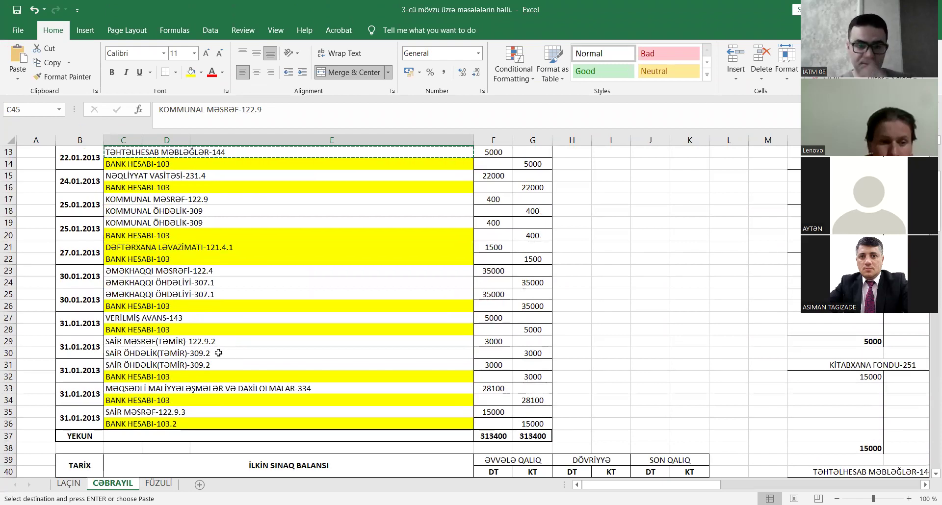
scroll(240, 355, "down", 6)
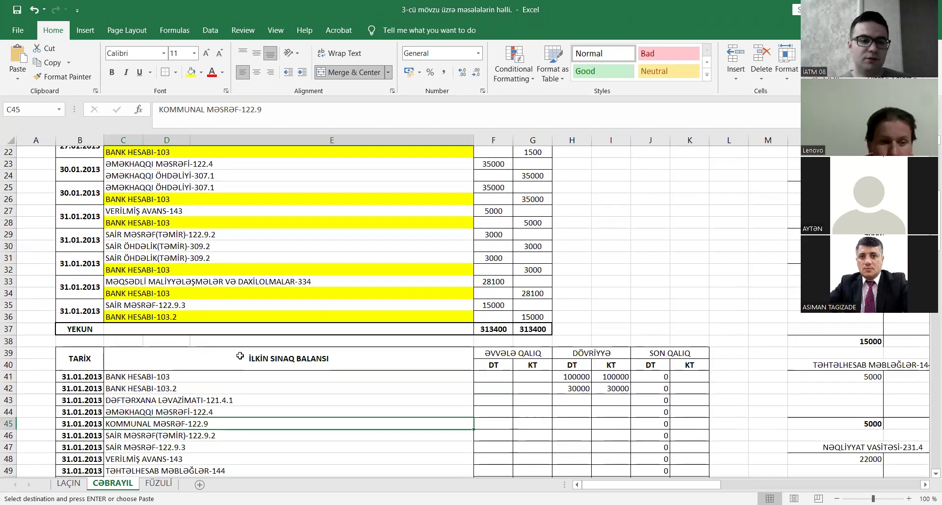
scroll(218, 369, "up", 8)
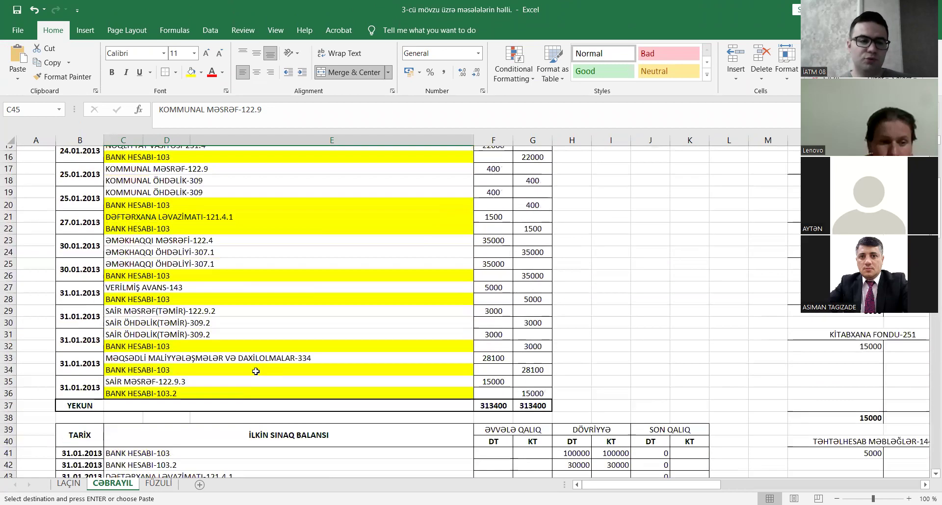
scroll(249, 369, "up", 2)
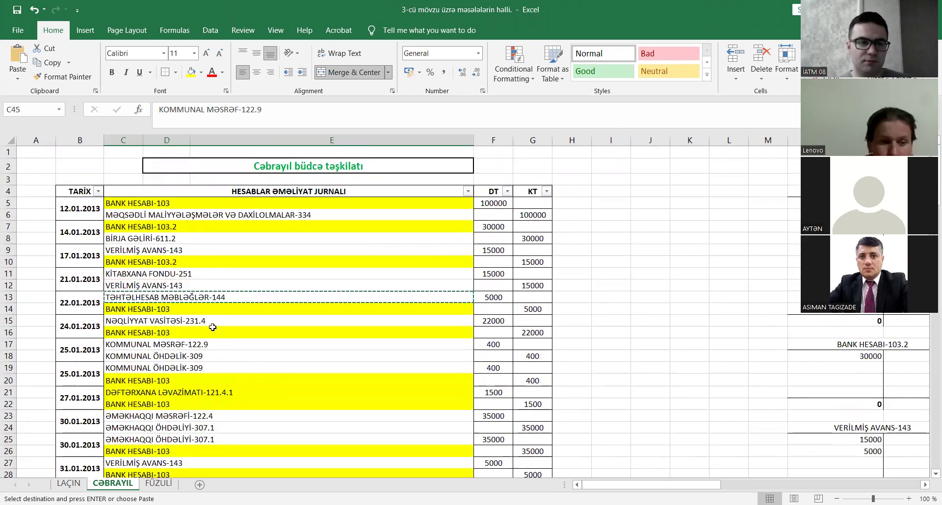
left_click(189, 251)
left_click(188, 286, "ctrl")
left_click(188, 297, "ctrl")
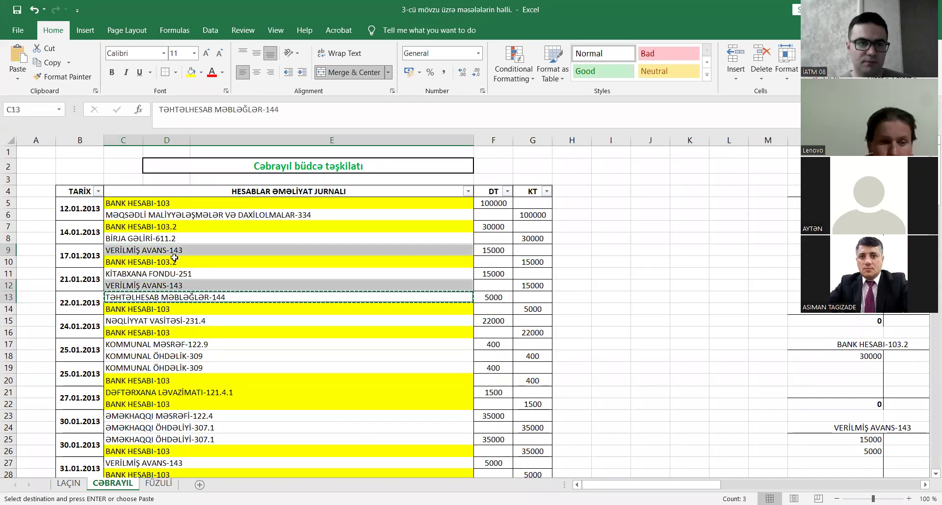
left_click(191, 72)
left_click(252, 262)
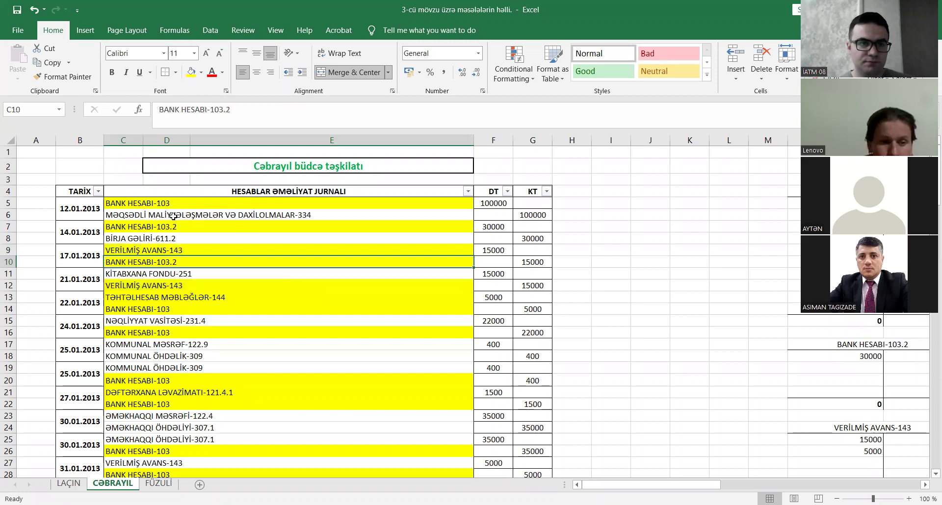
Step: Fill the journal entries KOMMUNAL MƏSRƏF-122.9 in C17, ƏMƏKHAQQI MƏSRƏFİ-122.4 in C23 and SAİR MƏSRƏF(TƏMİR)-122.9.2 in C29 with yellow
scroll(177, 318, "down", 1)
left_click(182, 306)
left_click(191, 73)
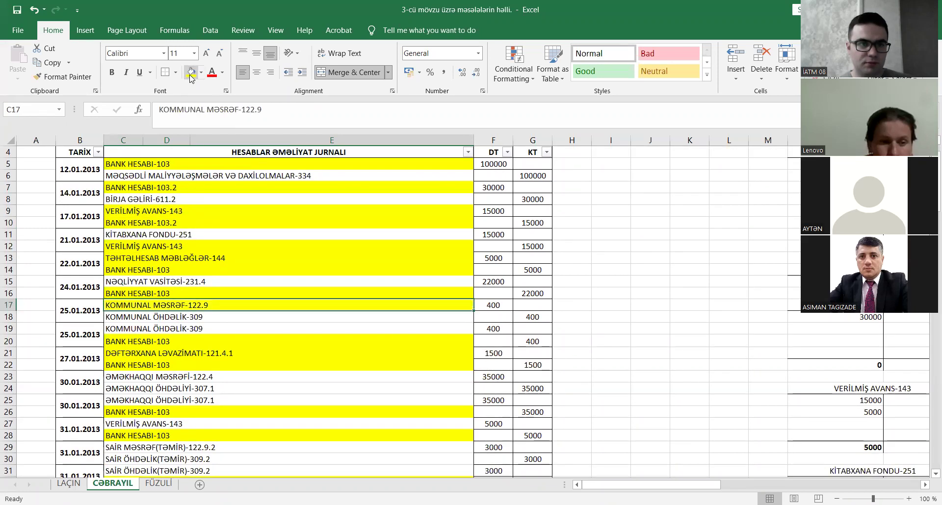
left_click(169, 377, "ctrl")
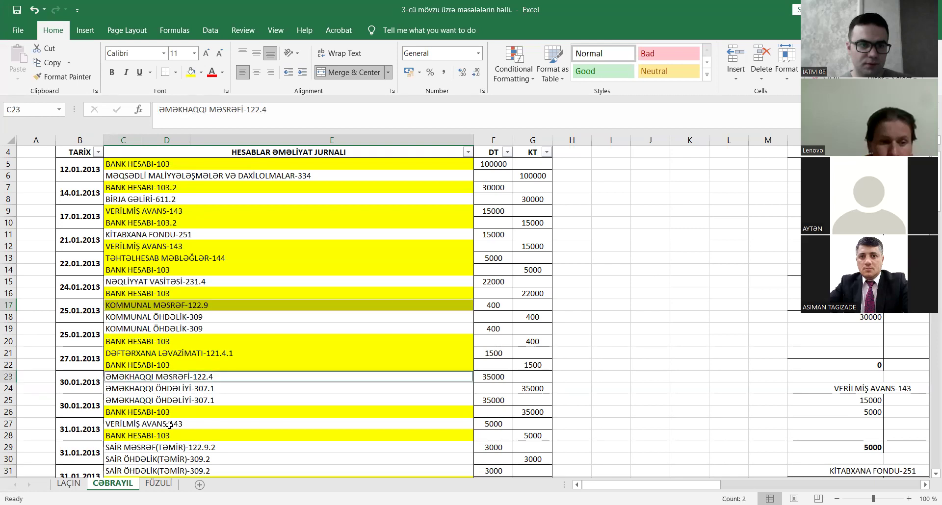
left_click(169, 448, "ctrl")
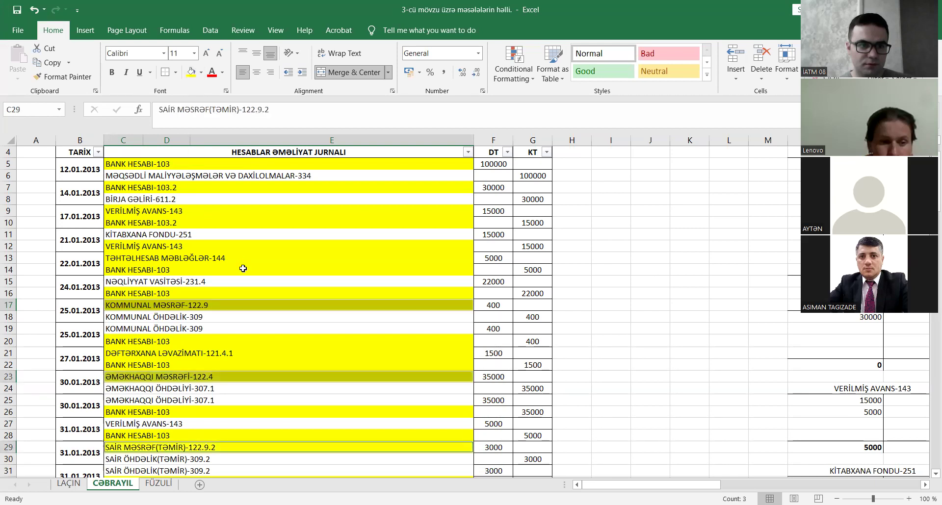
scroll(243, 268, "down", 2)
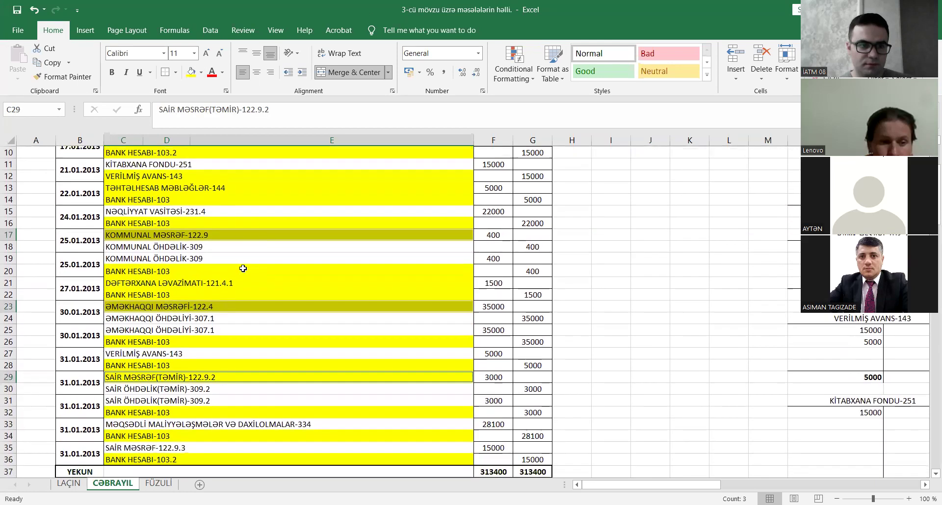
Step: Fill SAİR MƏSRƏF-122.9.3 in journal cell C35 with yellow
left_click(200, 443)
scroll(278, 423, "down", 3)
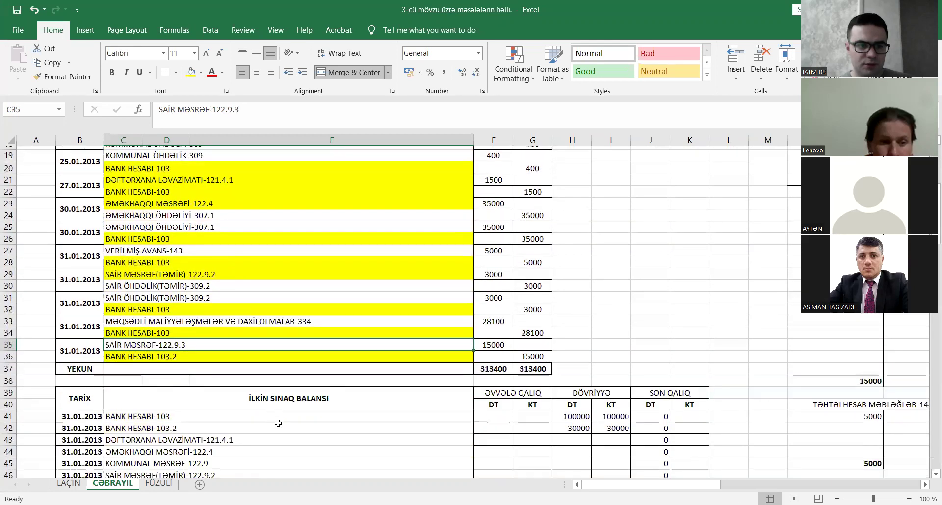
scroll(278, 423, "down", 1)
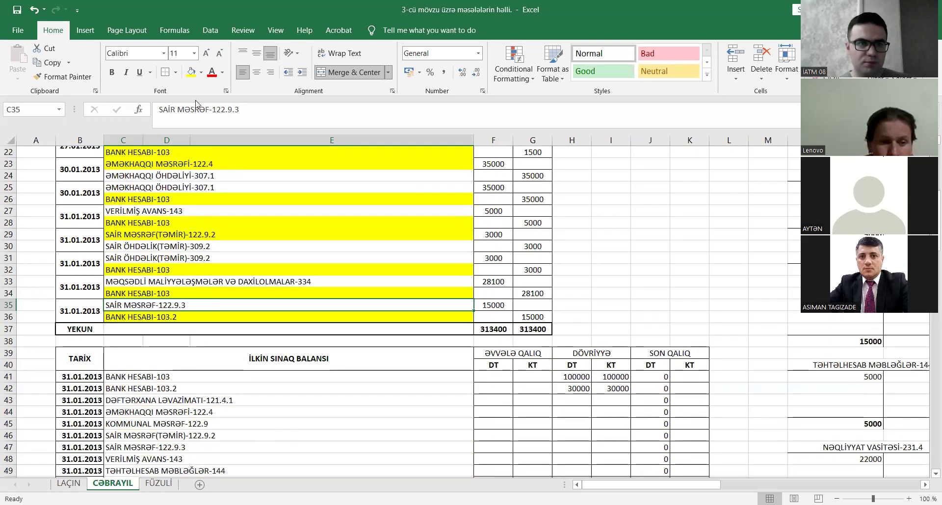
left_click(191, 73)
left_click(304, 258)
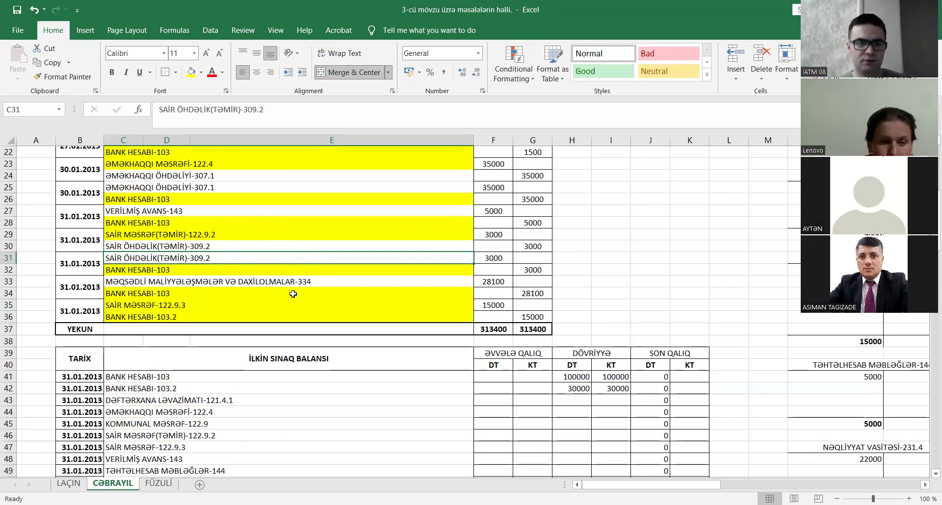
Step: Copy NƏQLİYYAT VASİTƏSİ-231.4 from journal cell C15 into C50 of the initial trial balance
key("ctrl+c")
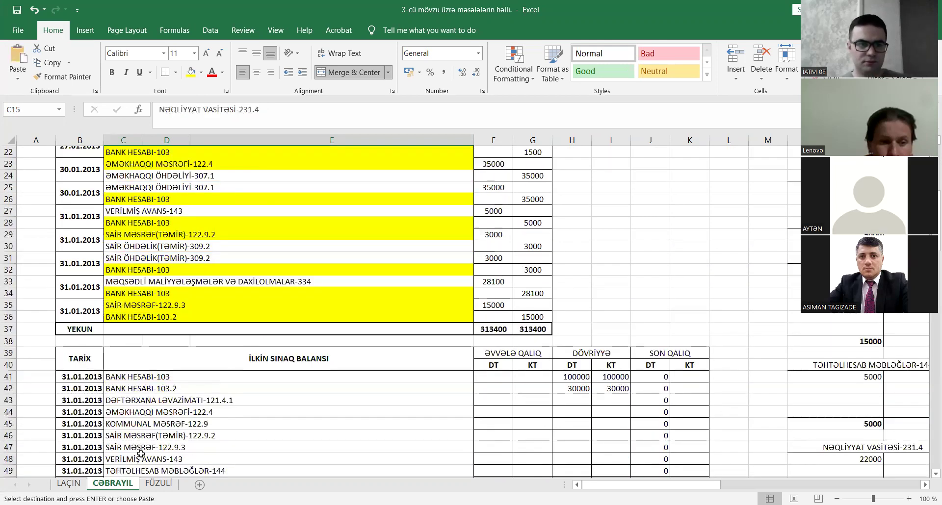
scroll(140, 453, "down", 2)
left_click(132, 412)
key("ctrl+v")
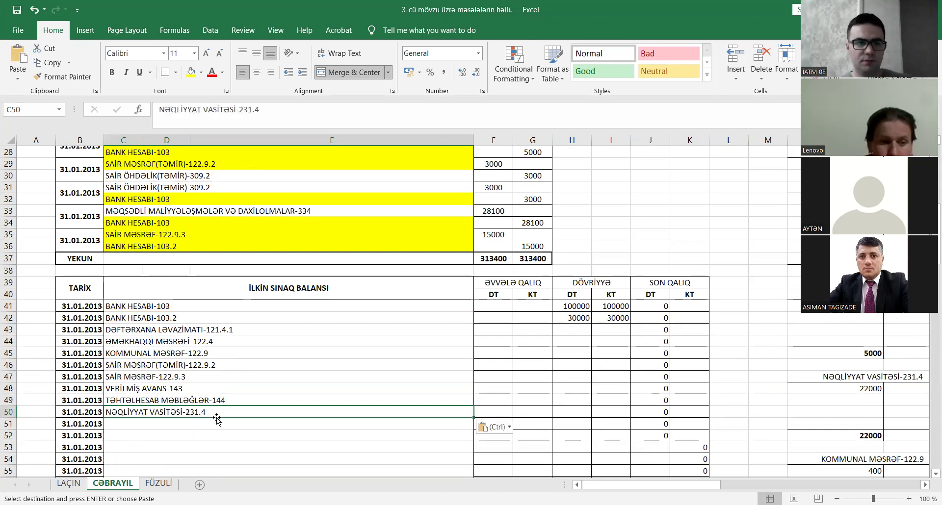
Step: Copy KİTABXANA FONDU-251 from journal cell C11 into C51 of the initial trial balance
scroll(217, 418, "up", 8)
left_click(218, 235)
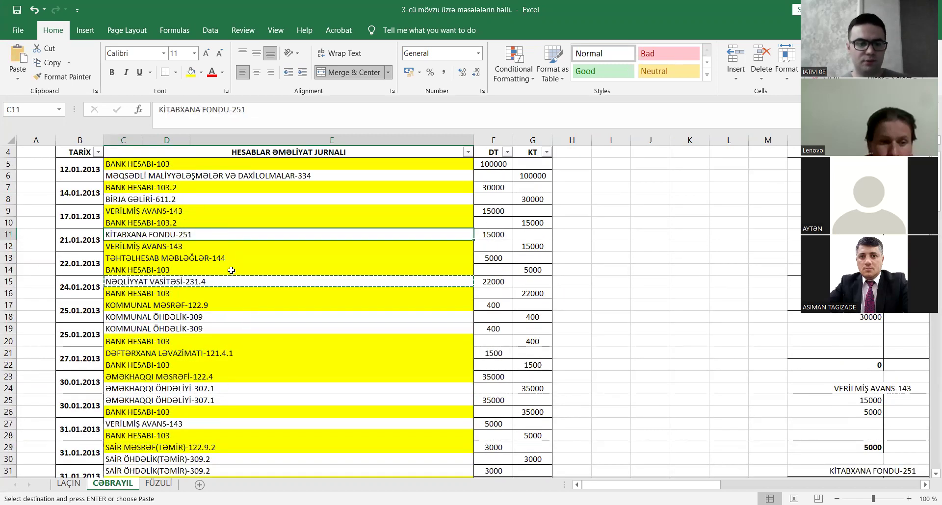
scroll(242, 368, "down", 9)
left_click(219, 389)
key("ctrl+v")
Step: Fill NƏQLİYYAT VASİTƏSİ-231.4 in journal cell C15 and KİTABXANA FONDU-251 in trial balance cell C51 with yellow
scroll(218, 390, "up", 10)
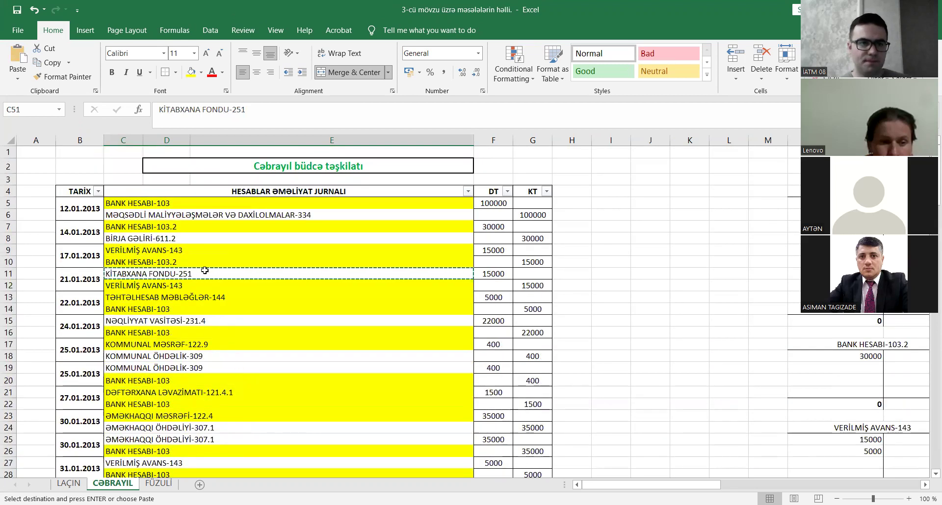
left_click(187, 324)
left_click(191, 72)
left_click(313, 309)
Step: Copy ƏMƏKHAQQI ÖHDƏLİYİ-307.1 from journal cell C24 into C52 of the initial trial balance
scroll(248, 343, "down", 3)
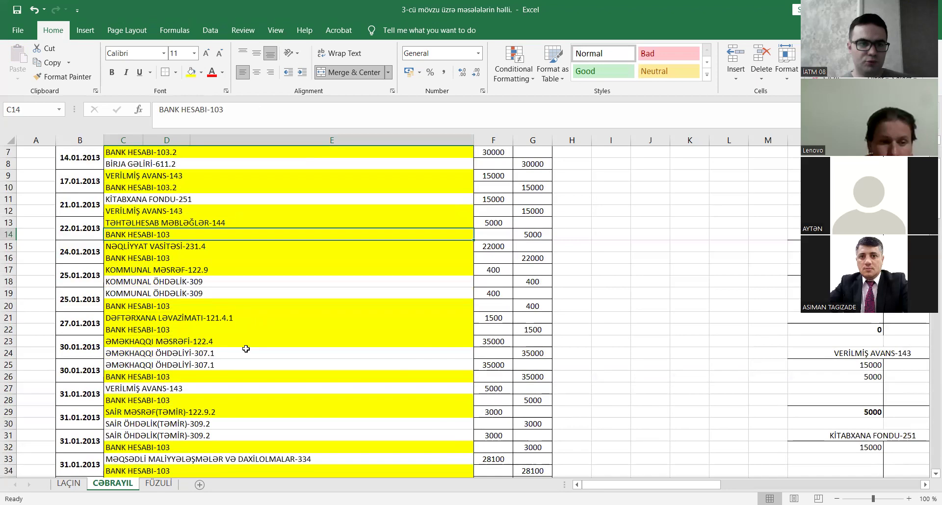
left_click(238, 319)
key("ctrl+c")
scroll(224, 355, "down", 8)
left_click(196, 366)
key("ctrl+v")
Step: Copy KOMMUNAL ÖHDƏLİK-309 from journal cell C18 into C53 of the initial trial balance
scroll(200, 376, "up", 7)
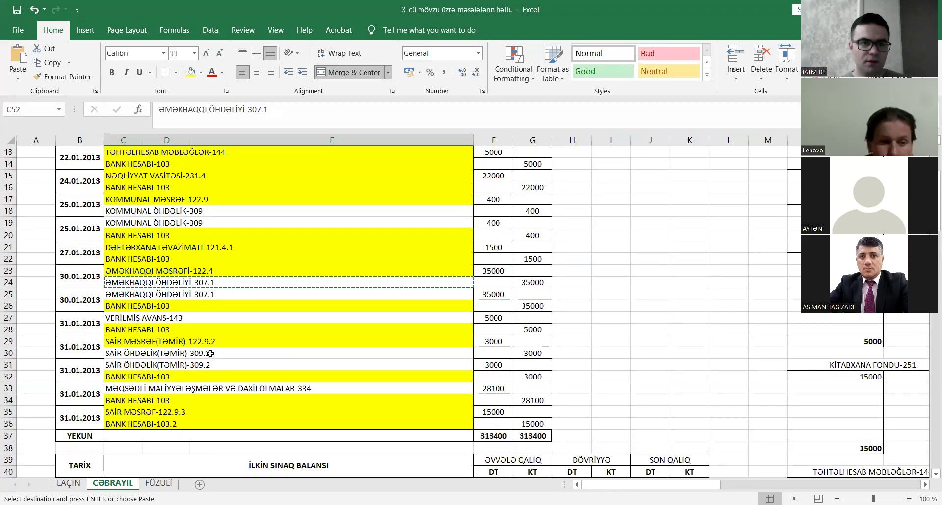
left_click(205, 212)
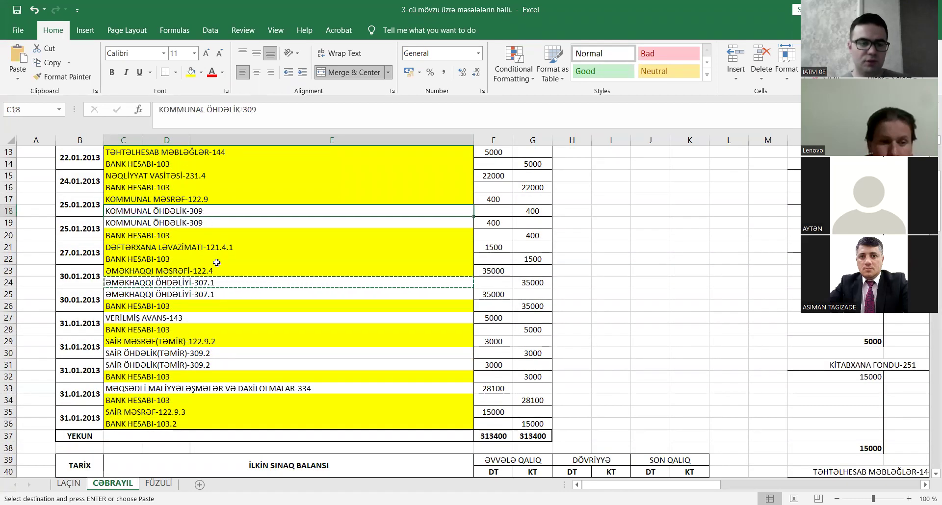
scroll(176, 357, "down", 6)
left_click(172, 412)
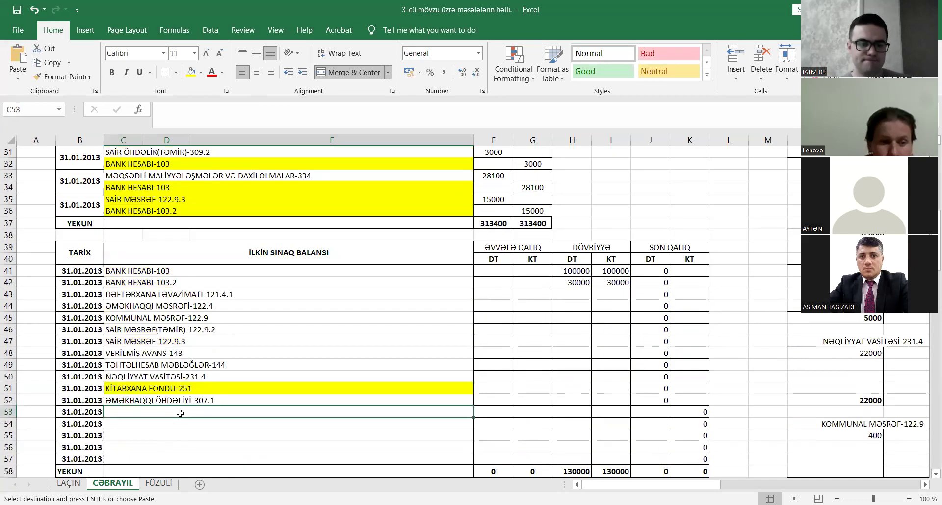
key("ctrl+v")
Step: Copy SAİR ÖHDƏLİK(TƏMİR)-309.2 from journal cell C30 into C54 of the initial trial balance
scroll(252, 403, "up", 7)
scroll(254, 405, "up", 1)
left_click(216, 424)
key("ctrl+c")
scroll(270, 423, "down", 5)
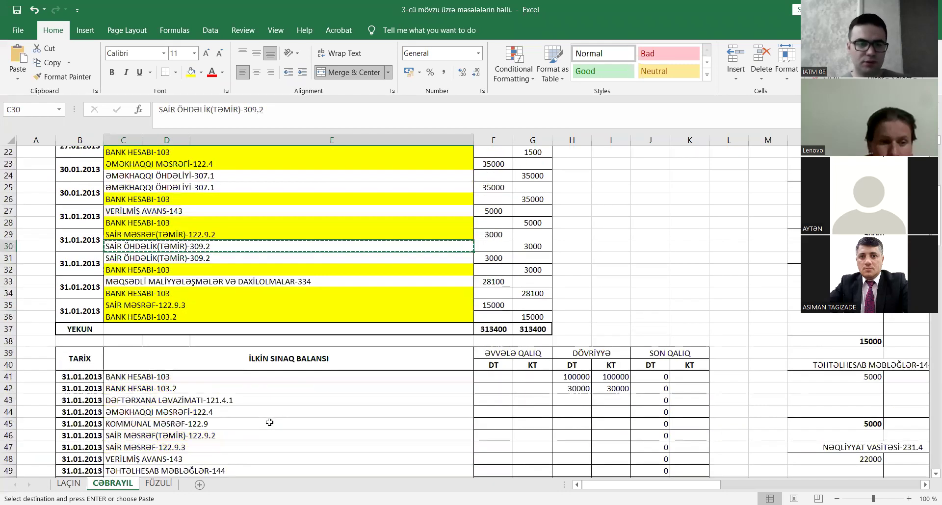
scroll(269, 423, "down", 3)
left_click(192, 423)
key("ctrl+v")
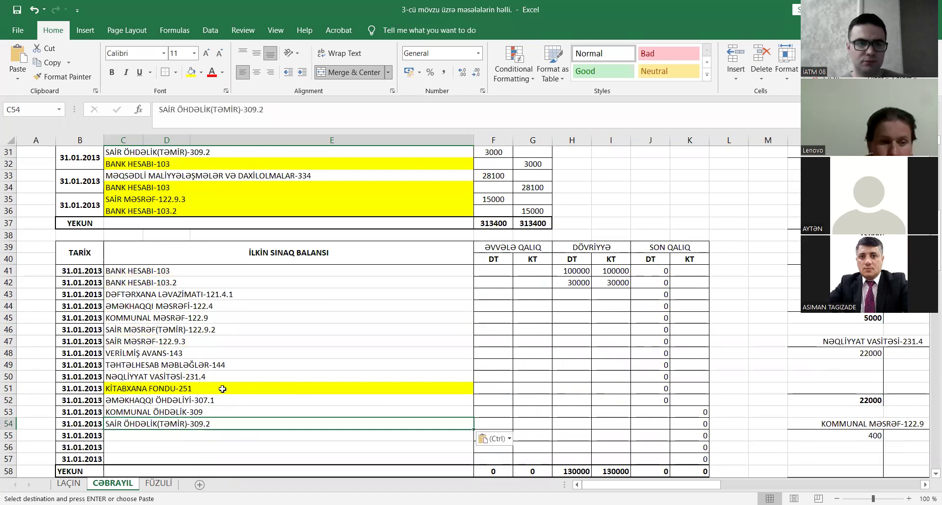
Step: Copy MƏQSƏDLİ MALİYYƏLƏŞMƏLƏR VƏ DAXİLOLMALAR-334 from journal cell C33 into C55 and BİRJA GƏLİRİ-611.2 from C8 into C56 of the initial trial balance
scroll(223, 389, "up", 4)
left_click(222, 317)
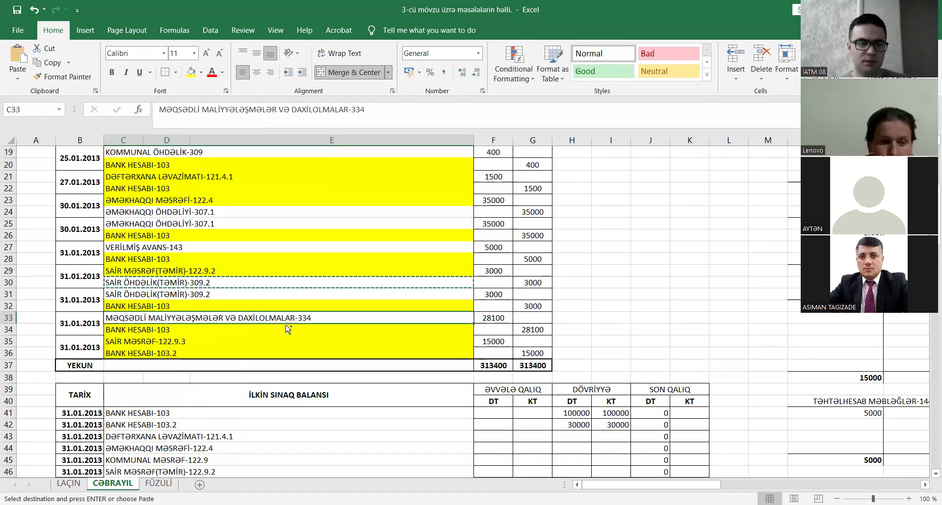
scroll(317, 334, "up", 5)
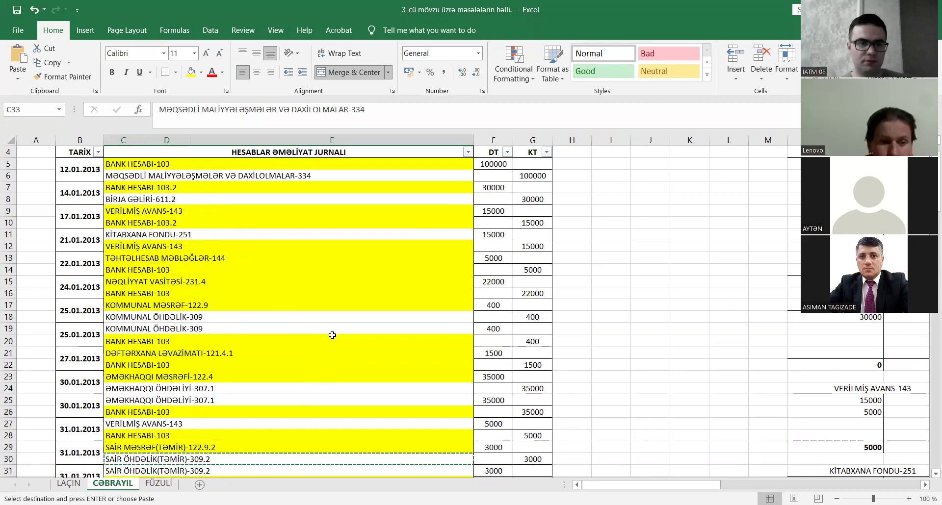
key("ctrl+c")
scroll(333, 335, "down", 3)
scroll(333, 335, "down", 7)
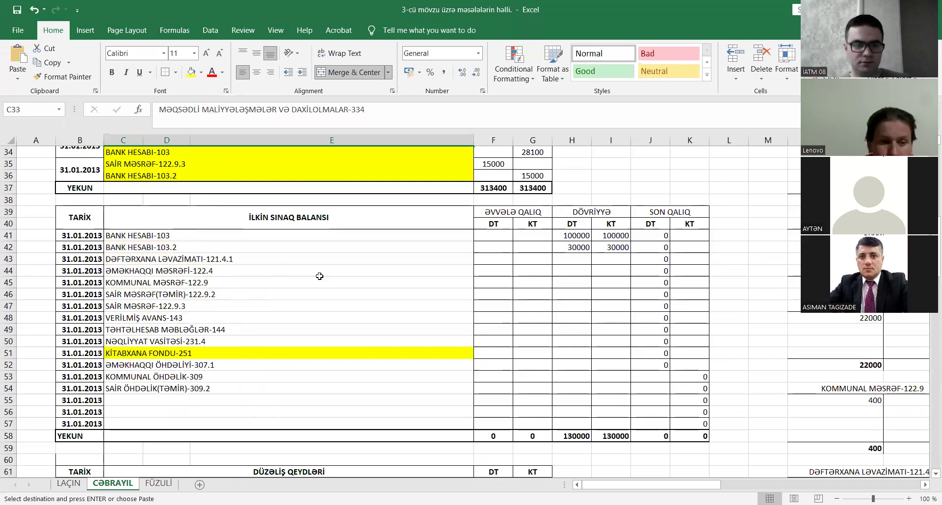
scroll(194, 410, "up", 3)
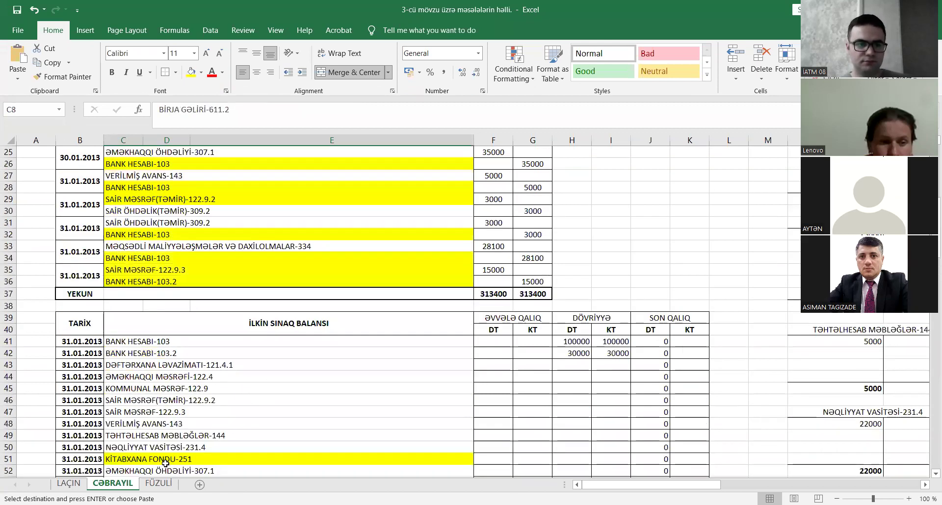
scroll(194, 411, "down", 4)
left_click(168, 365)
key("Return")
key("ctrl+v")
Step: Remove the fill from KİTABXANA FONDU-251 in trial balance cell C51 and fill journal accounts C6:C34 with yellow
left_click(188, 319)
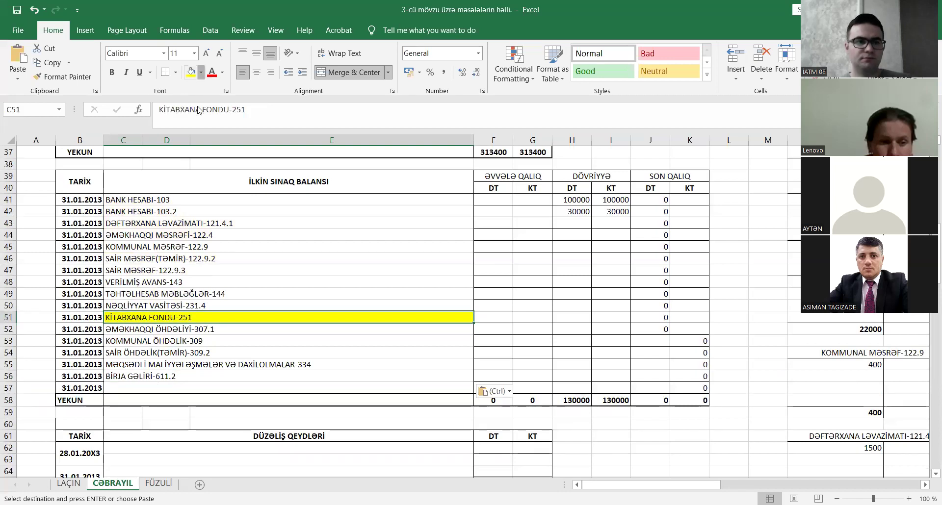
scroll(296, 309, "up", 8)
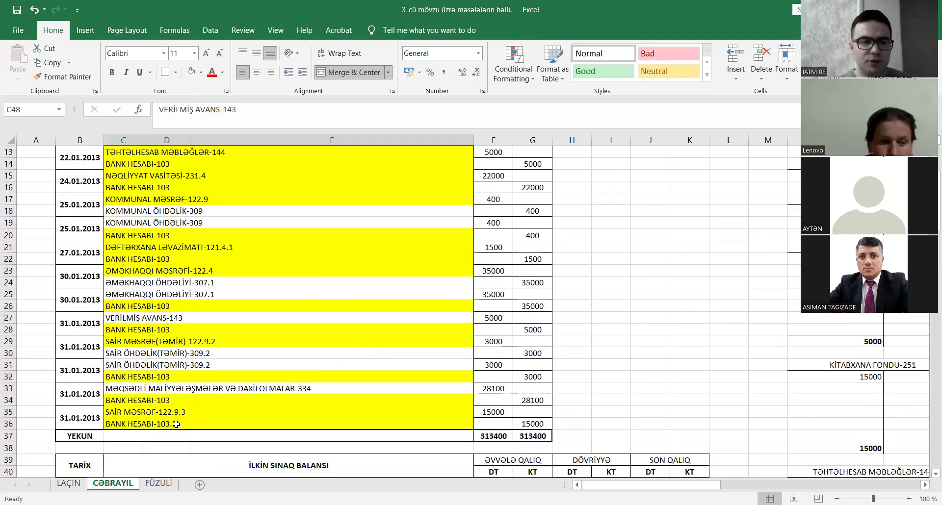
mouse_move(184, 401)
left_mouse_down()
mouse_move(214, 142)
mouse_move(208, 174)
left_mouse_up()
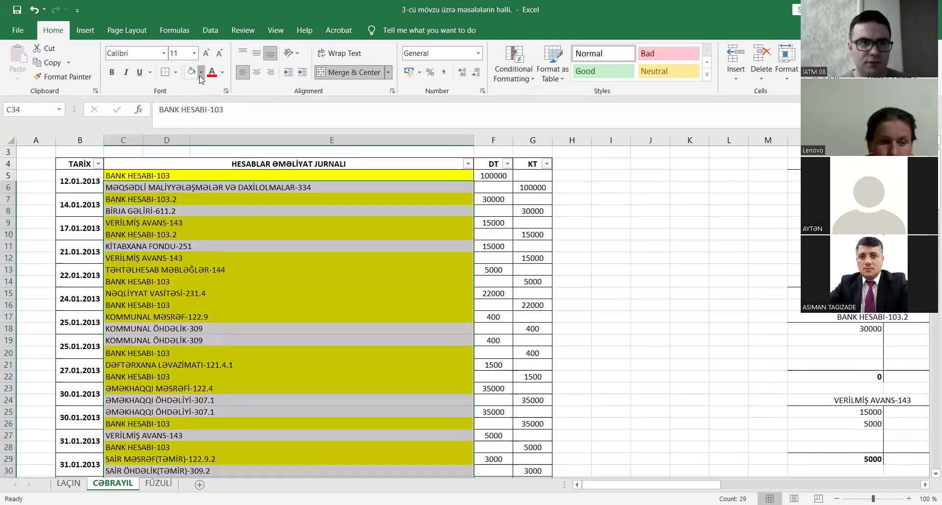
left_click(200, 72)
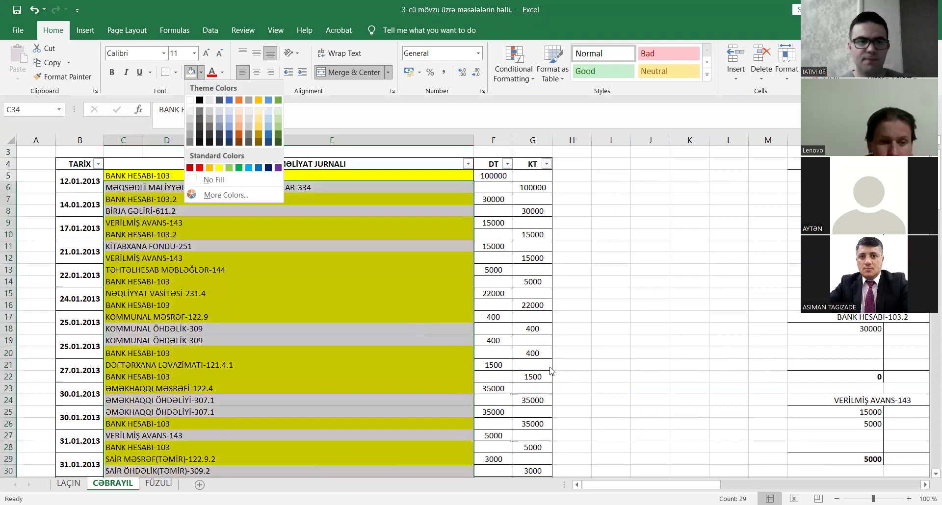
left_click(219, 168)
scroll(606, 234, "down", 6)
left_click(606, 235)
Step: Enter 1500 as the debit turnover of DƏFTƏRXANA LƏVAZİMATI-121.4.1 in cell H43 of the initial trial balance
scroll(606, 236, "down", 1)
scroll(606, 235, "down", 2)
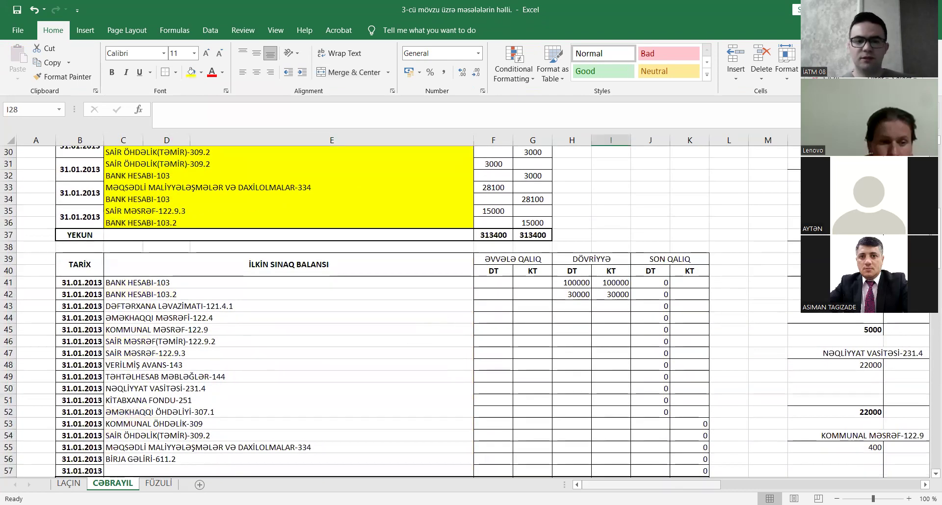
left_click_drag(672, 485, 706, 481)
scroll(713, 436, "down", 3)
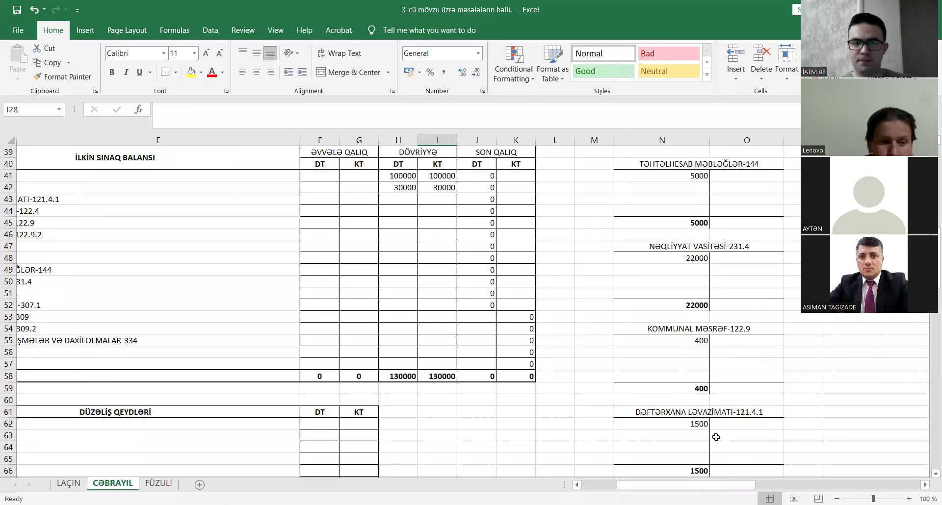
left_click(401, 198)
type("1500")
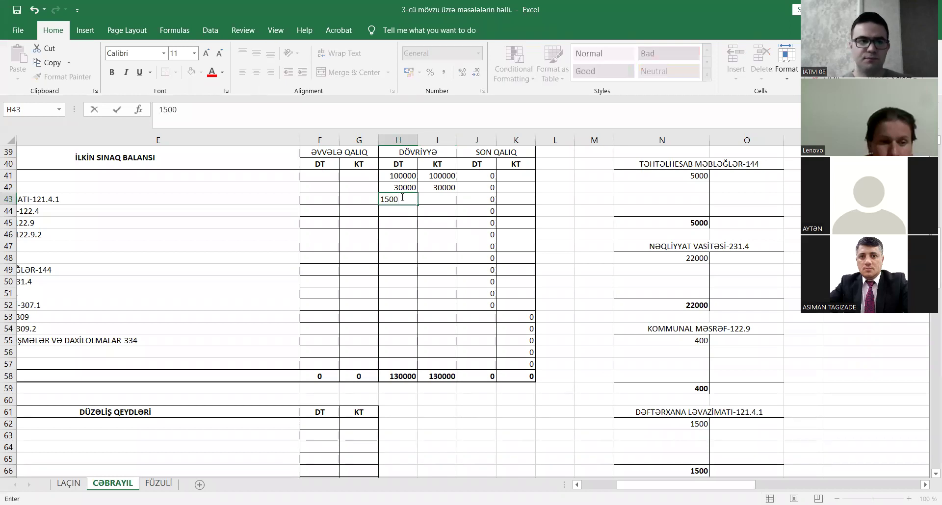
key("Tab")
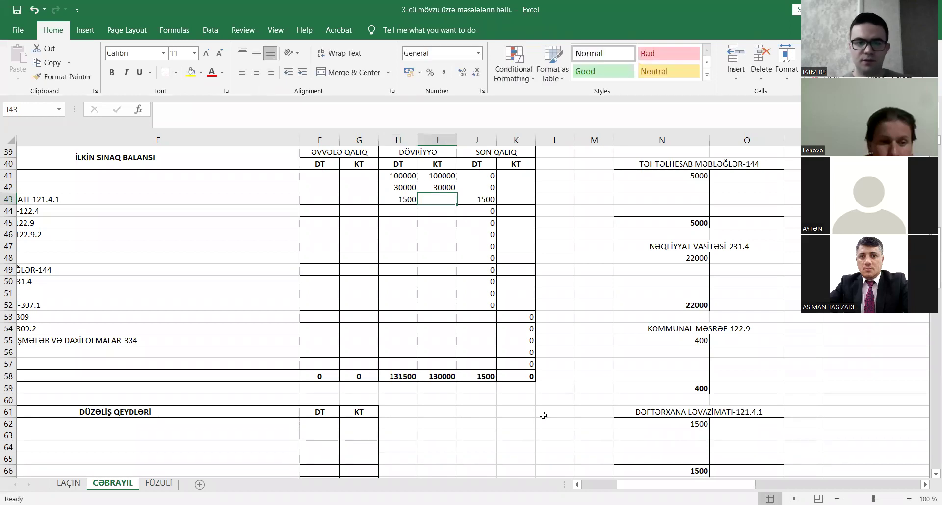
Step: Look up the ƏMƏKHAQQI MƏSRƏFİ-122.4 ledger account and enter its debit turnover of 35000 in cell H44
scroll(425, 312, "left", 3)
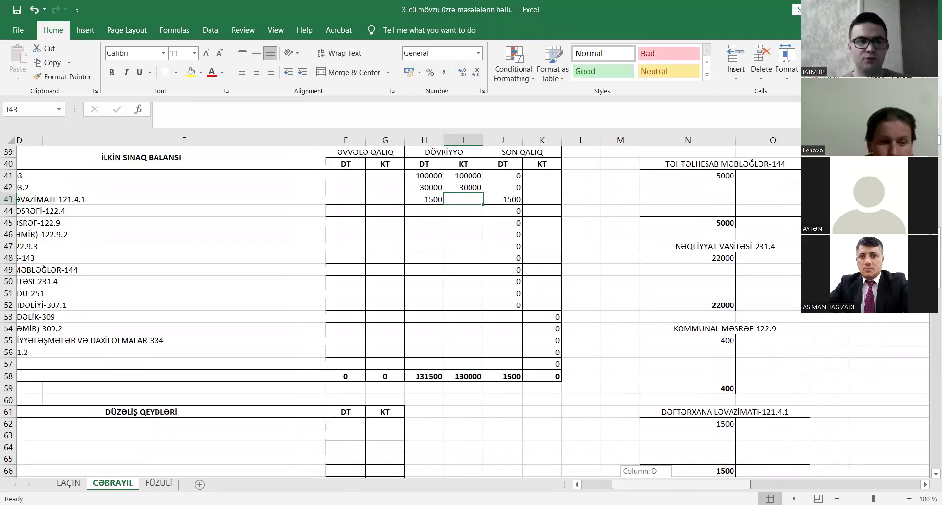
scroll(466, 312, "right", 3)
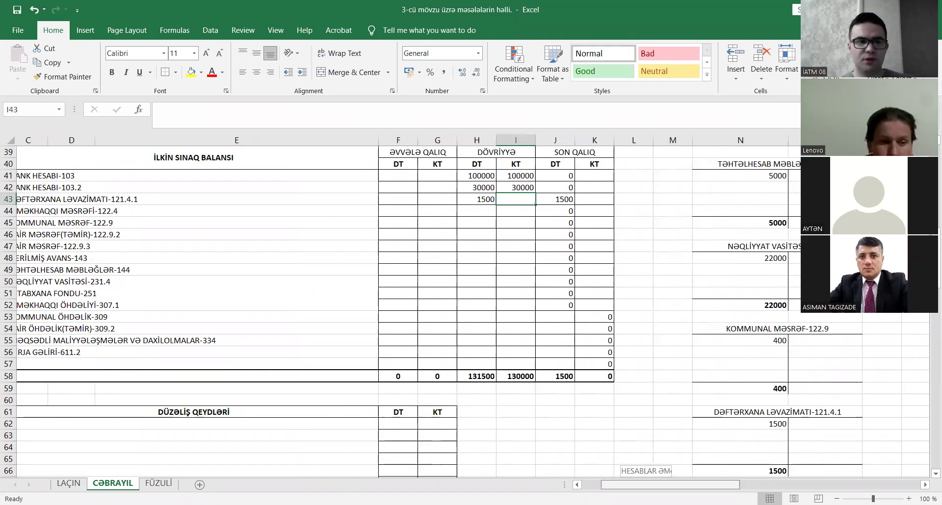
scroll(465, 312, "right", 2)
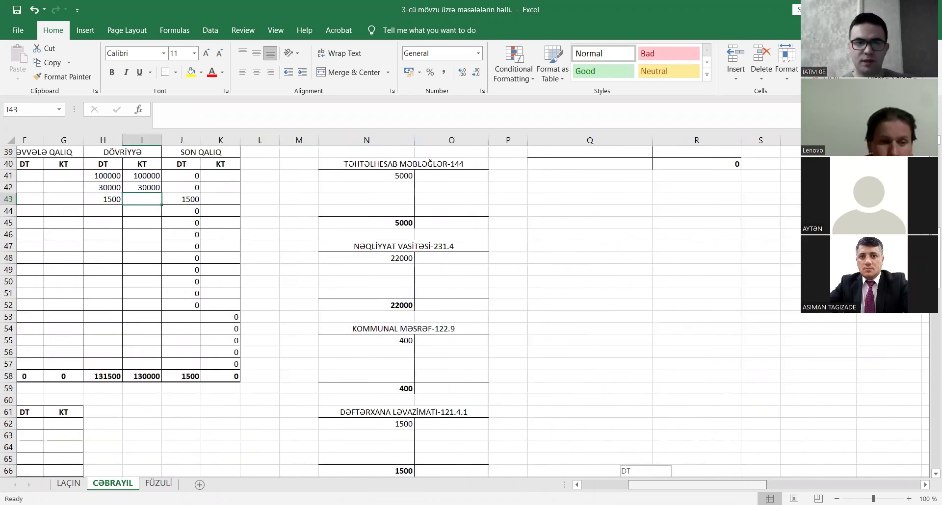
scroll(408, 384, "left", 1)
scroll(407, 383, "down", 3)
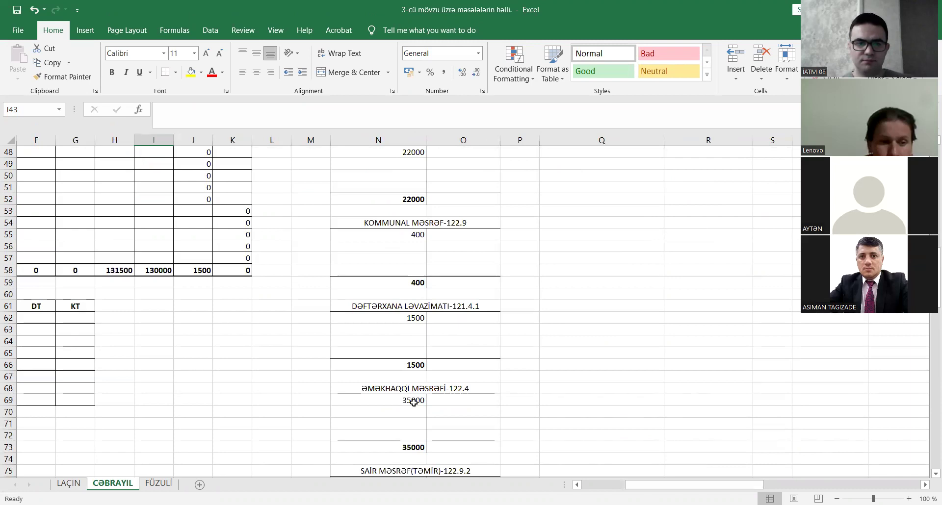
left_click_drag(682, 488, 675, 488)
scroll(403, 275, "up", 4)
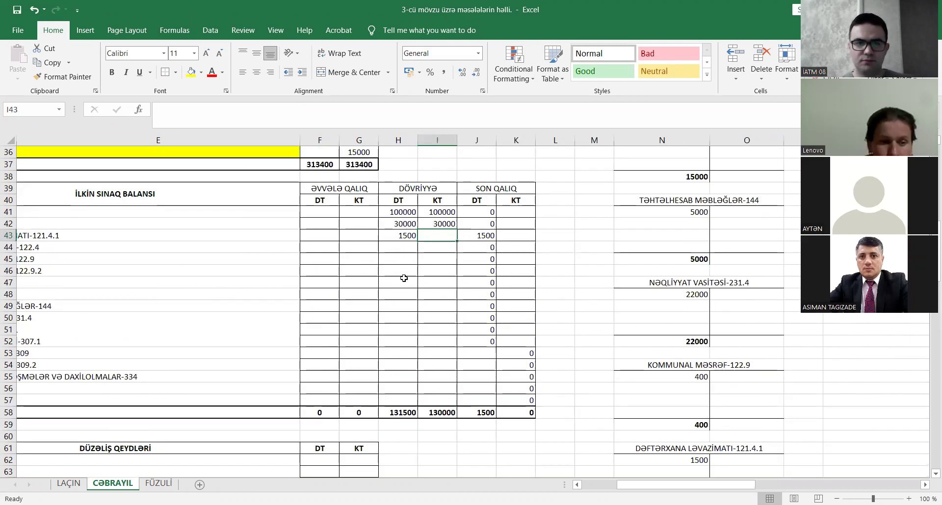
left_click(403, 248)
type("35000")
key("Tab")
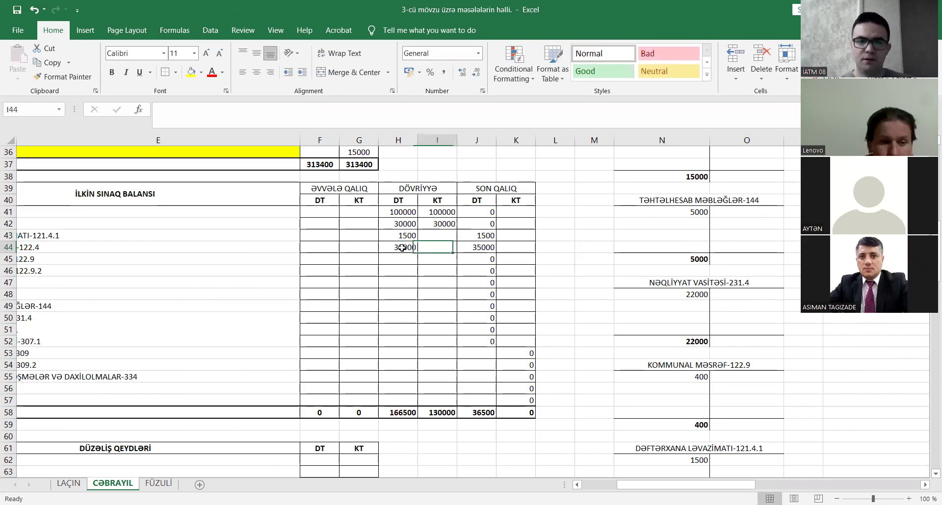
Step: Enter 400 as the debit turnover of KOMMUNAL MƏSRƏF-122.9 in cell H45
left_click(401, 260)
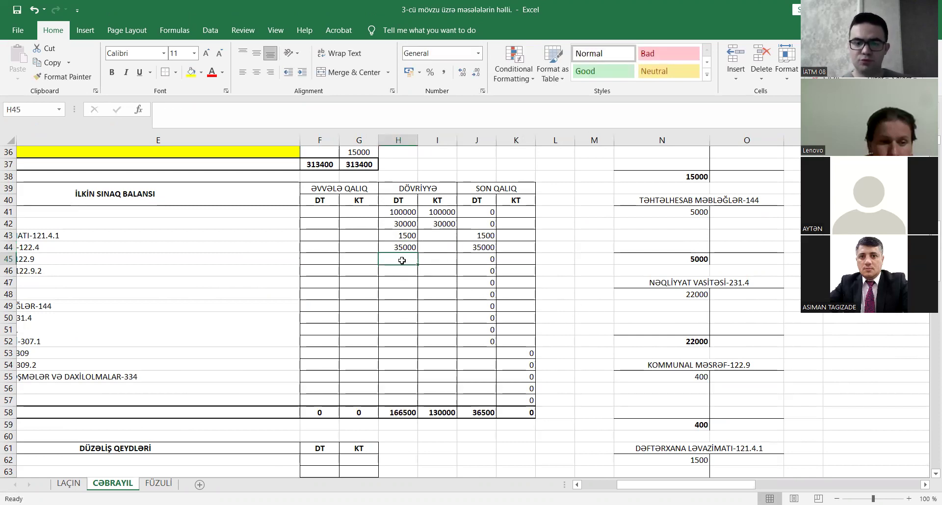
type("400")
key("Return")
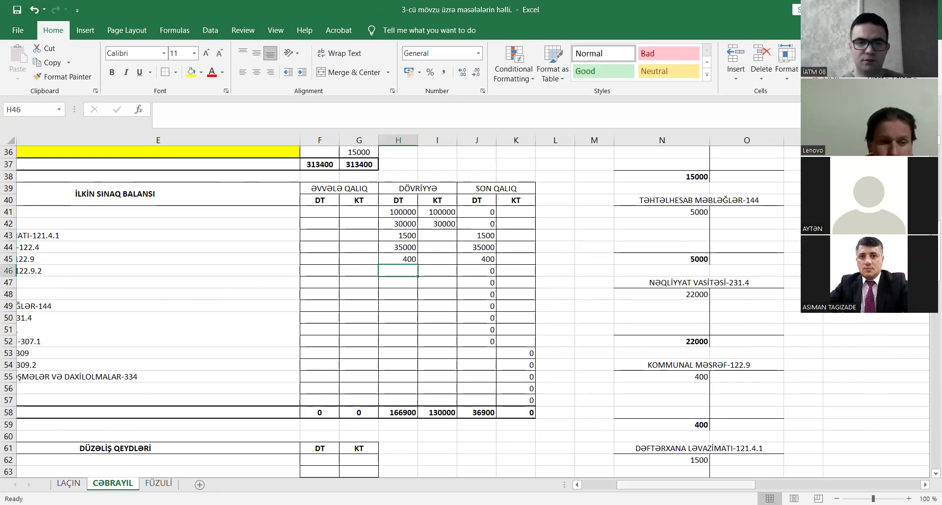
Step: Enter the debit turnovers from the ledger accounts: 3000 for SAİR MƏSRƏF(TƏMİR)-122.9.2 in H46 and 15000 for SAİR MƏSRƏF-122.9.3 in H47
mouse_move(627, 486)
left_mouse_down()
mouse_move(607, 486)
mouse_move(637, 485)
left_mouse_up()
scroll(473, 363, "up", 8)
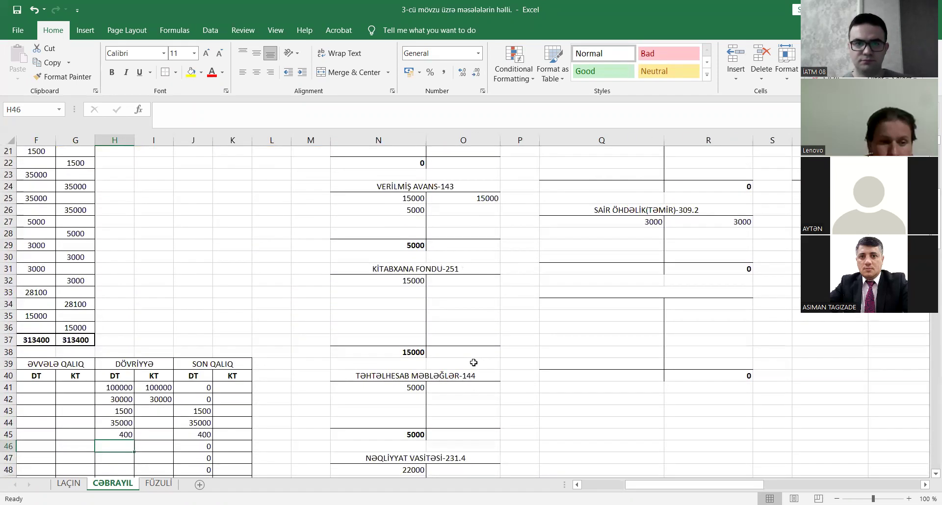
scroll(473, 363, "up", 2)
scroll(473, 363, "down", 16)
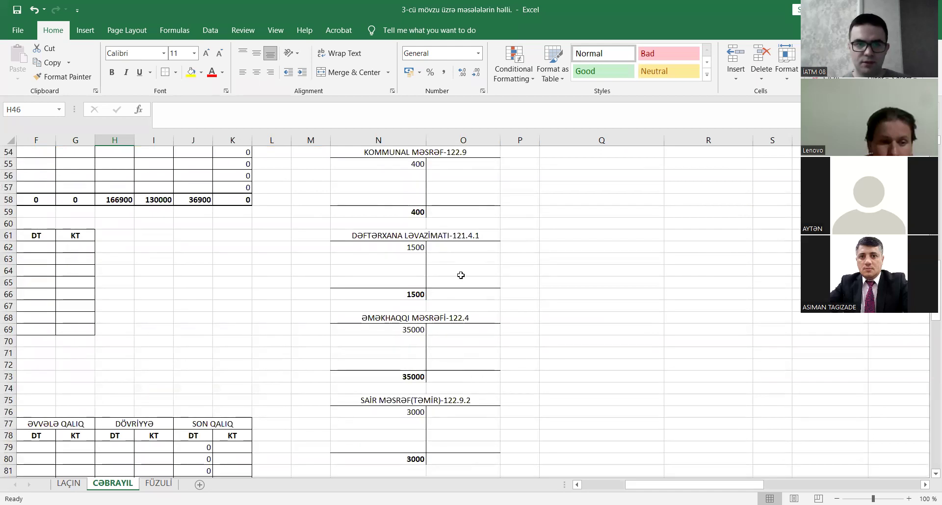
scroll(466, 319, "up", 2)
scroll(466, 322, "down", 2)
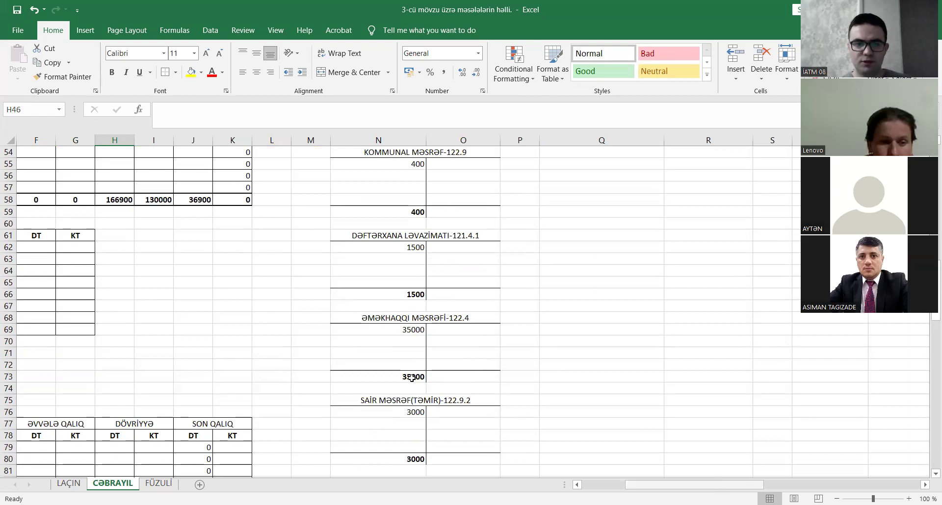
scroll(412, 377, "down", 3)
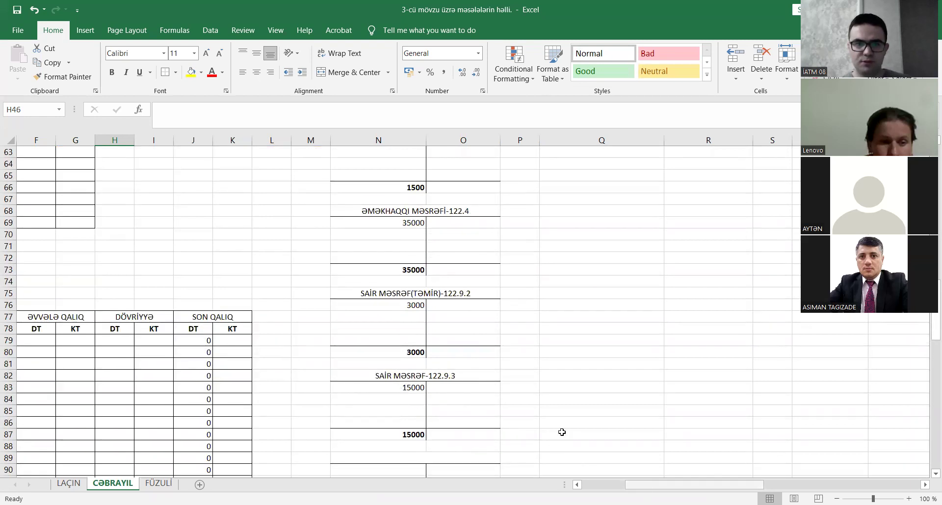
key("ctrl+BackSpace")
scroll(579, 294, "up", 1)
type("3000")
key("Return")
type("15000")
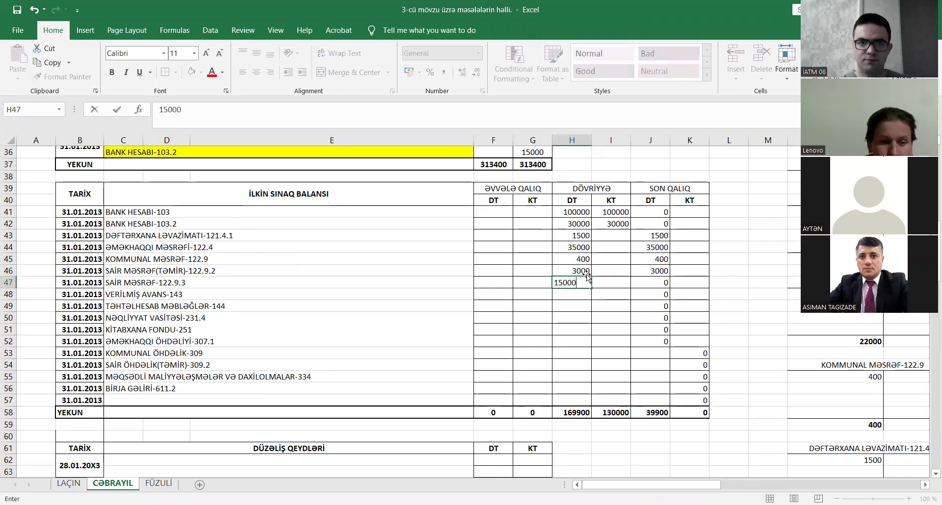
key("Return")
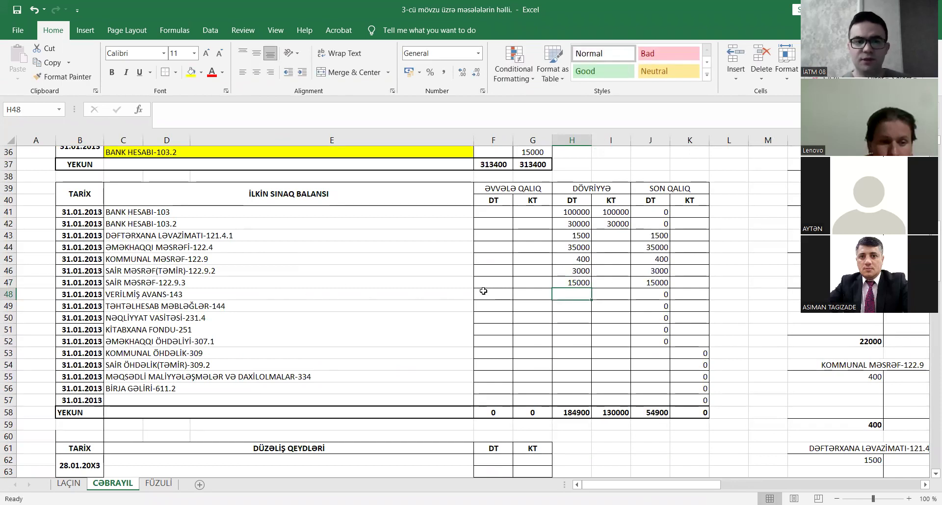
Step: Enter the VERİLMİŞ AVANS-143 turnovers from its ledger account: debit 20000 in H48 and credit 15000 in I48
left_click_drag(671, 485, 735, 475)
scroll(347, 319, "up", 8)
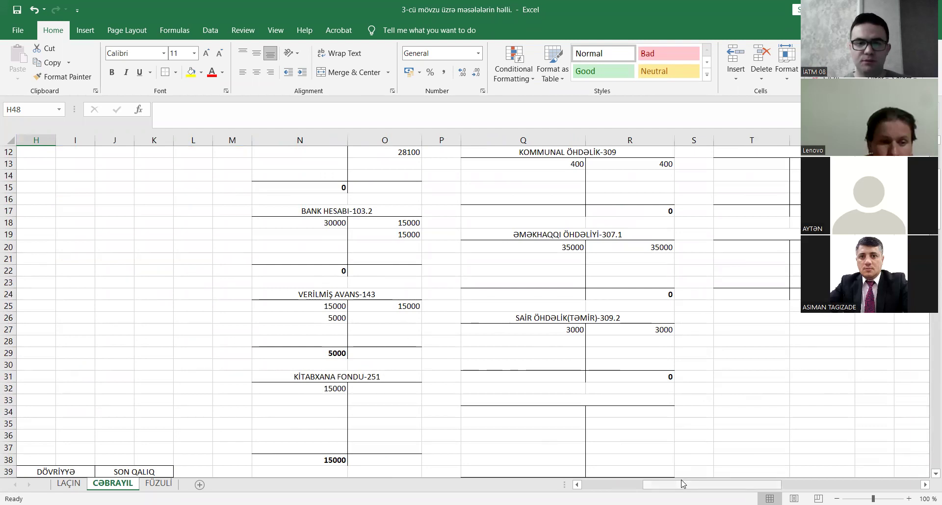
key("ctrl+BackSpace")
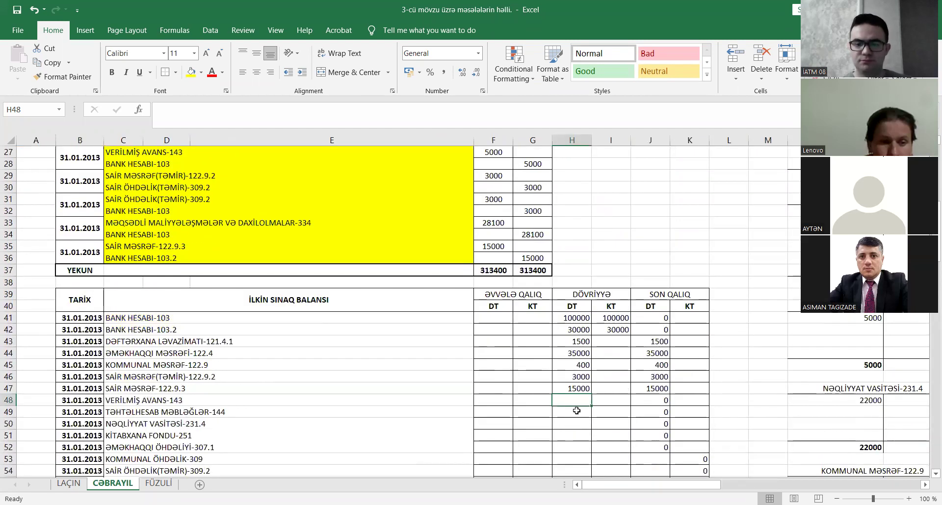
type("5000")
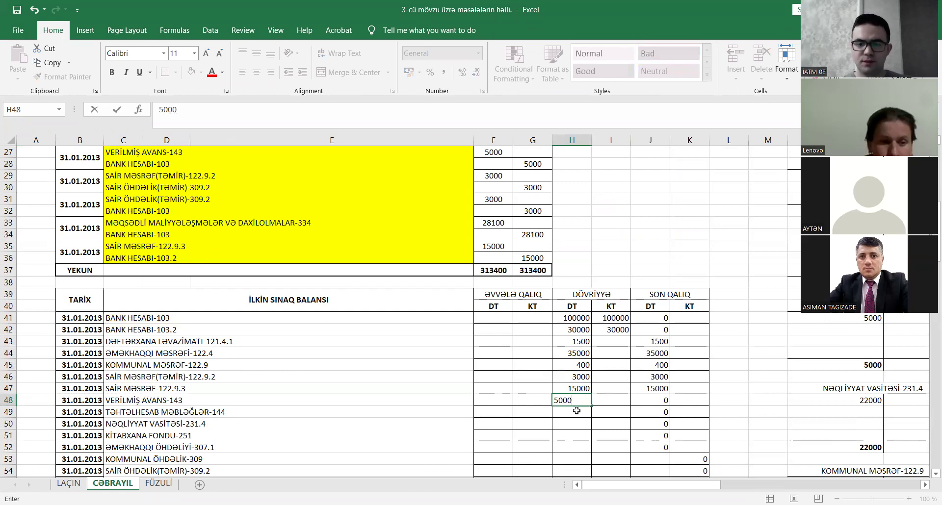
type("200")
key("Tab")
type("15000")
key("ctrl+Return")
key("Right")
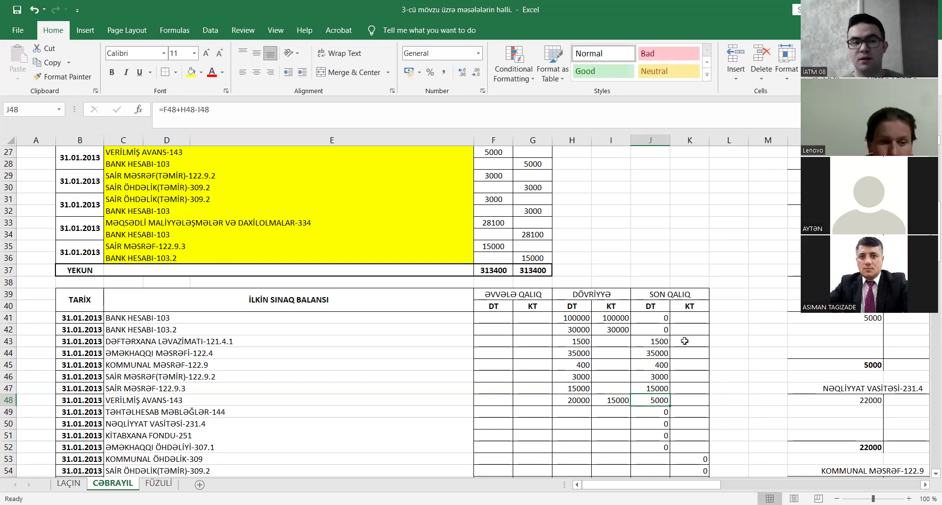
Step: Look up the TƏHTƏLHESAB MƏBLƏĞLƏR-144 ledger account and enter its debit turnover of 5000 in cell H49
scroll(687, 339, "down", 2)
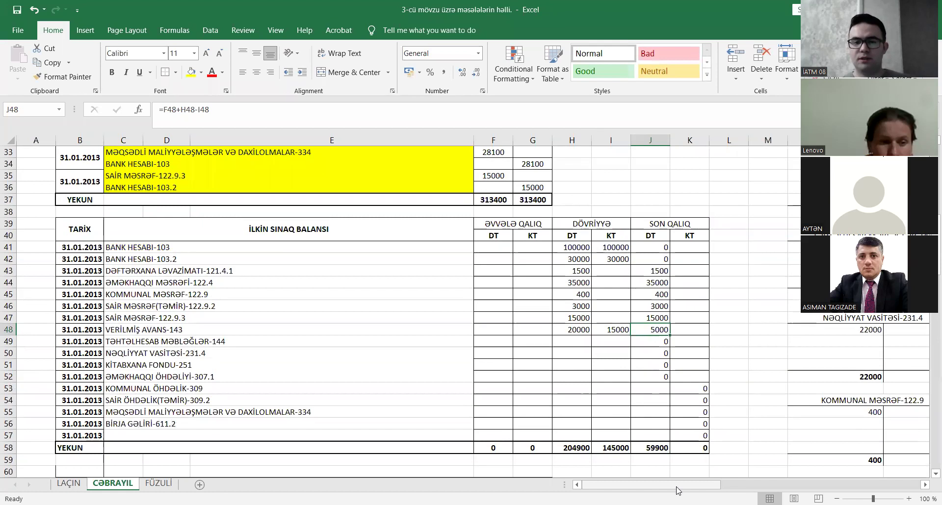
left_click_drag(677, 490, 739, 490)
scroll(491, 392, "up", 6)
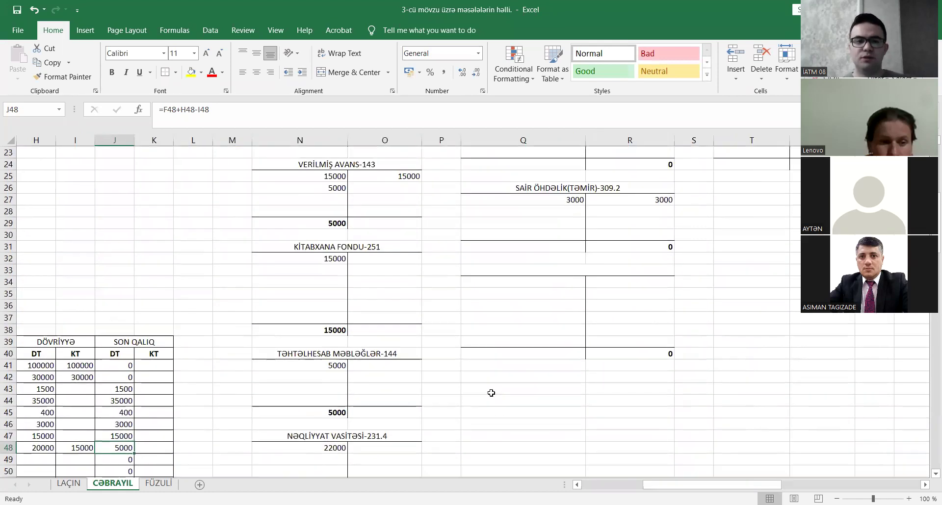
scroll(496, 393, "up", 4)
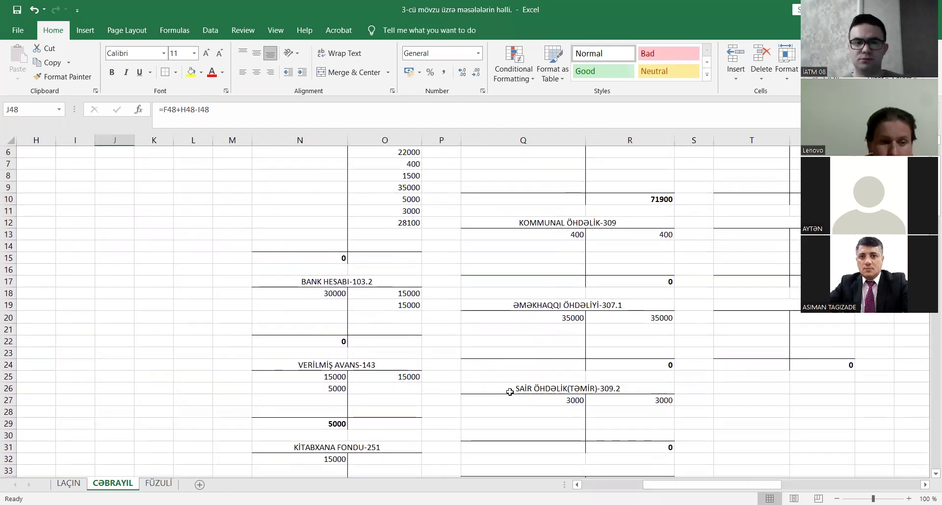
scroll(510, 392, "up", 1)
scroll(484, 389, "down", 4)
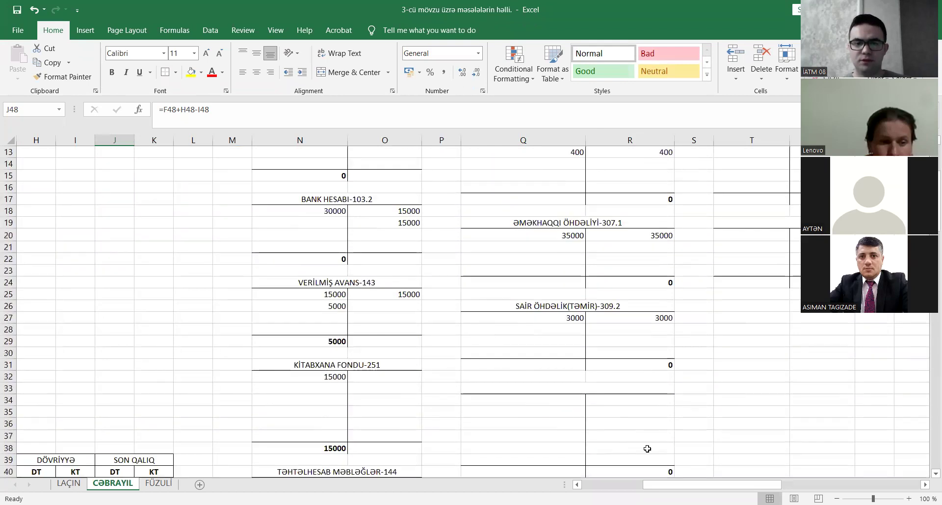
key("ctrl+BackSpace")
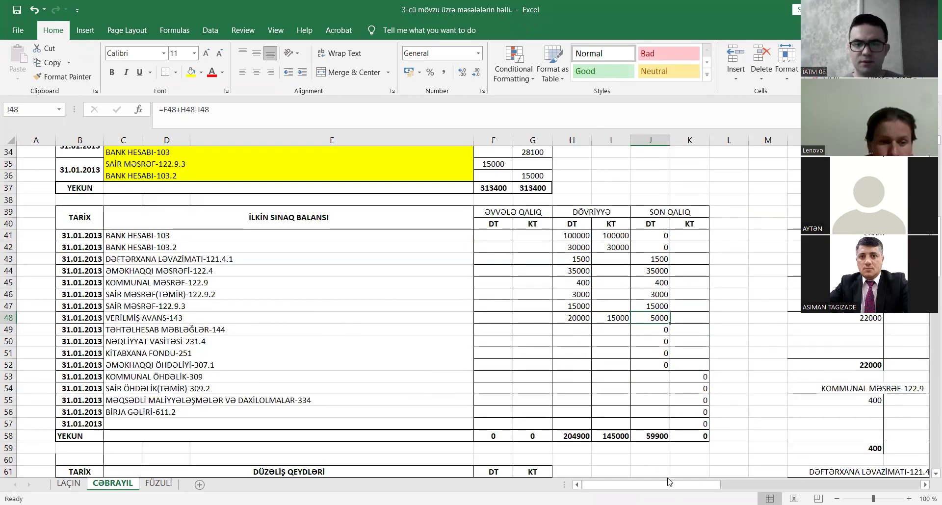
scroll(672, 487, "right", 5)
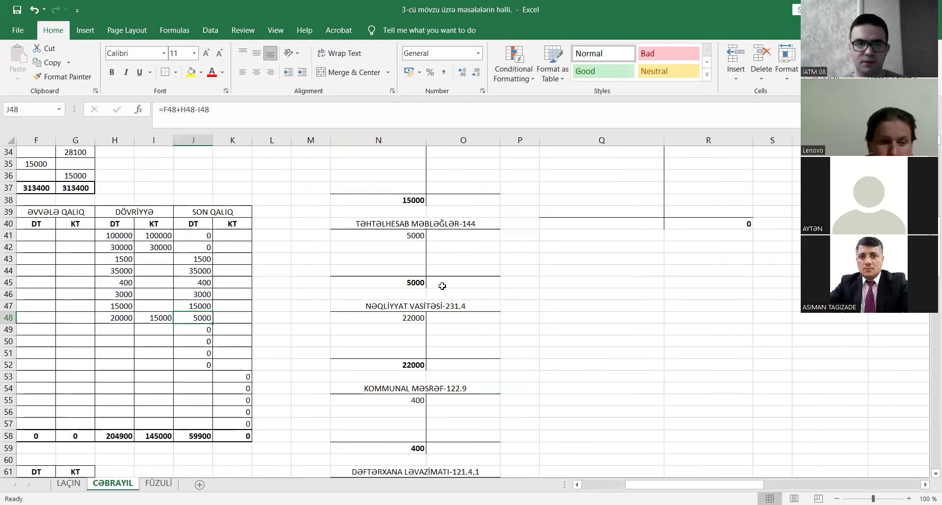
left_click(123, 325)
type("5000")
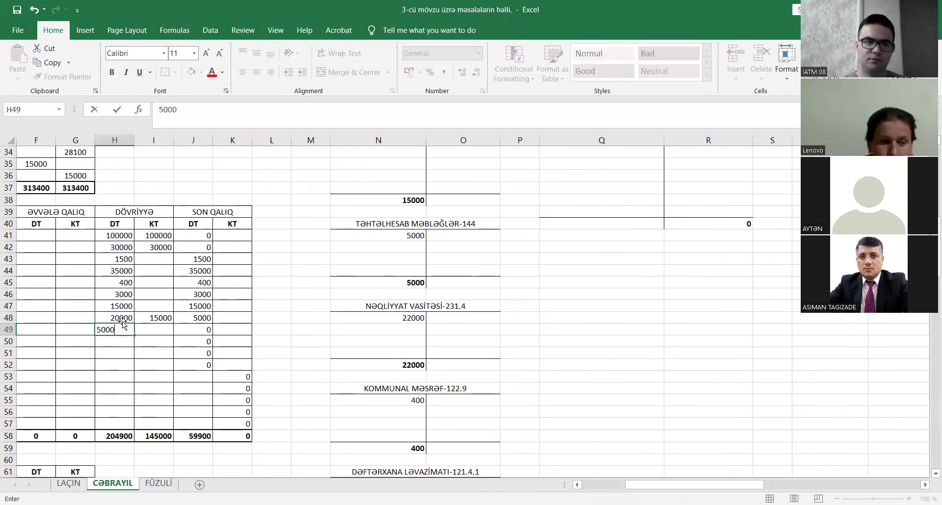
key("Return")
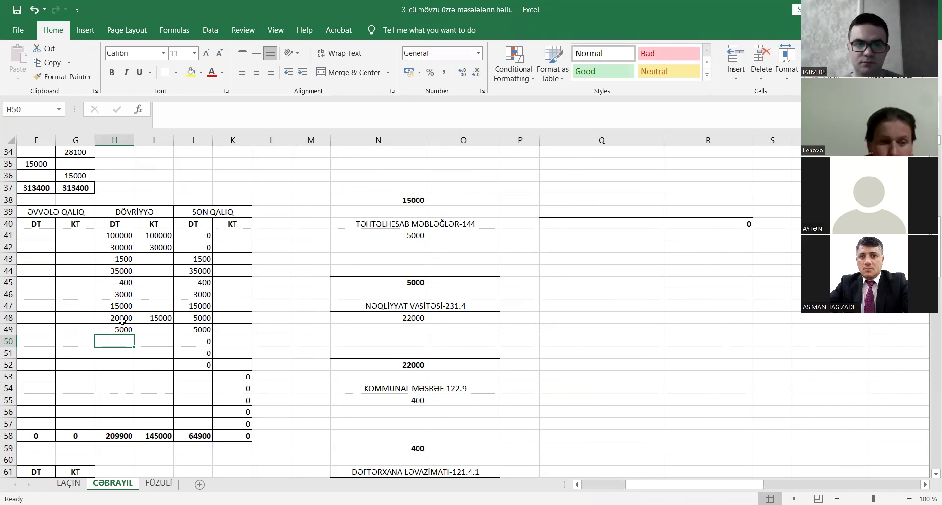
Step: Enter 22000 as the debit turnover of NƏQLİYYAT VASİTƏSİ-231.4 in cell H50
mouse_move(640, 487)
left_mouse_down()
mouse_move(601, 486)
mouse_move(668, 481)
mouse_move(650, 482)
left_mouse_up()
type("22000")
key("Return")
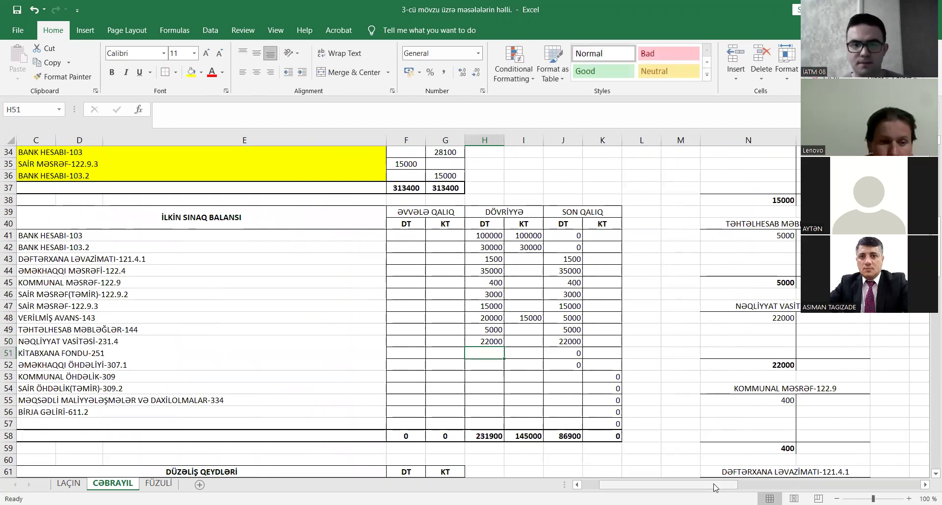
Step: Find the KİTABXANA FONDU-251 ledger account and enter its debit turnover of 15000 in cell H51
left_click_drag(723, 487, 732, 487)
scroll(641, 444, "down", 11)
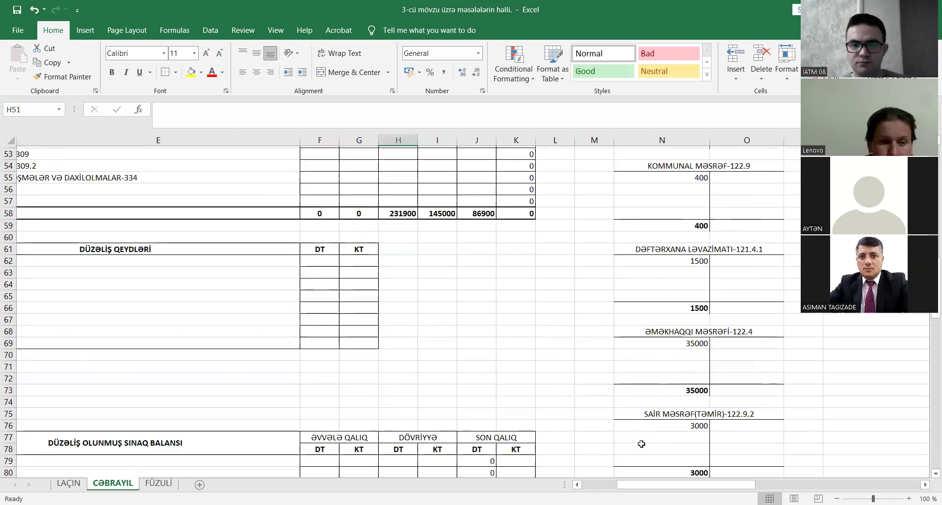
scroll(641, 444, "up", 16)
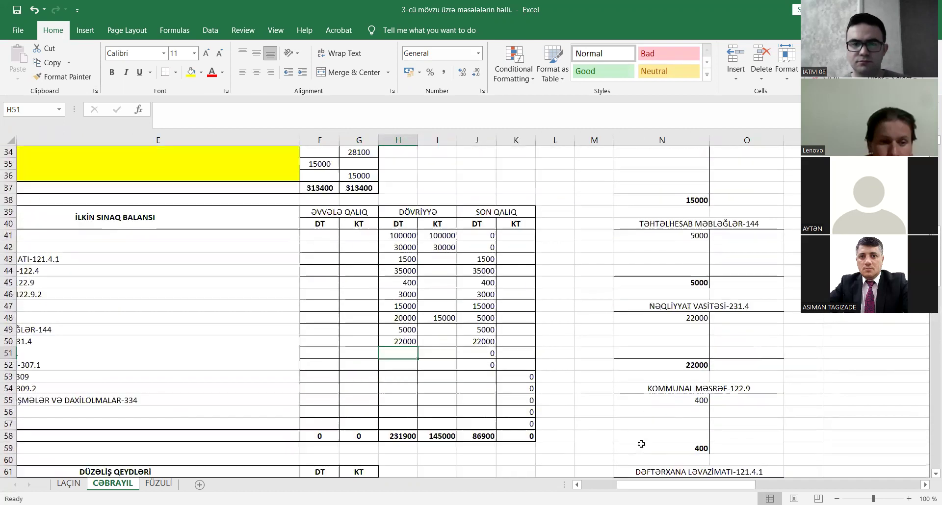
scroll(641, 444, "down", 3)
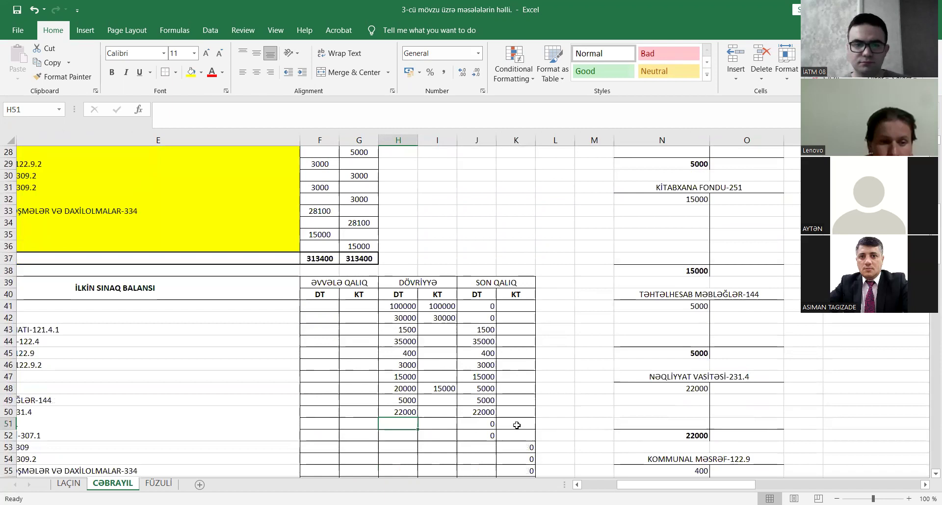
type("15000")
key("Return")
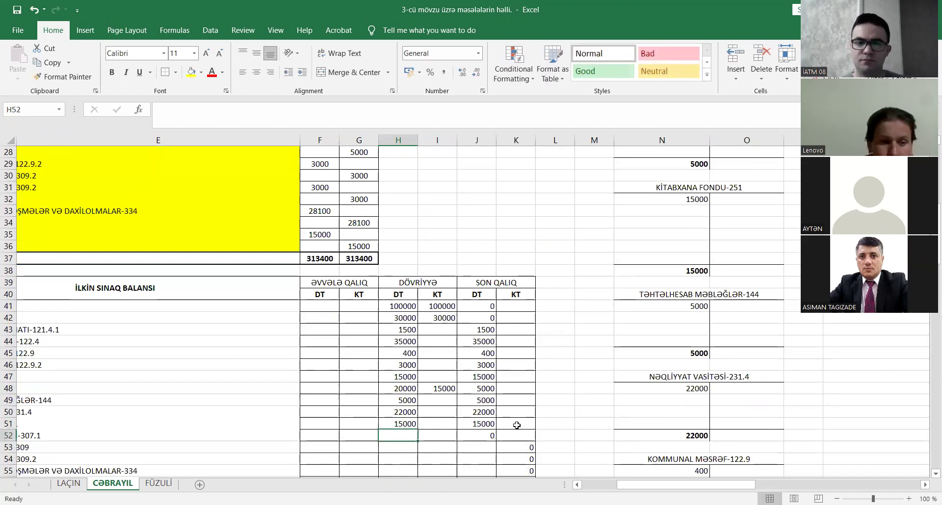
Step: Enter the ƏMƏKHAQQI ÖHDƏLİYİ-307.1 turnovers from its ledger account: debit 35000 in H52 and credit 35000 in I52
left_click_drag(722, 487, 756, 489)
scroll(523, 363, "up", 9)
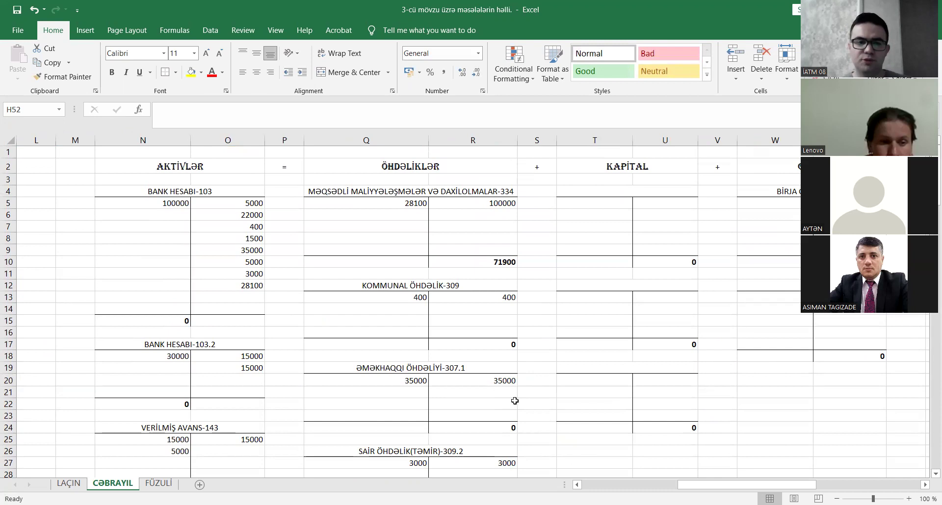
scroll(608, 426, "down", 4)
scroll(652, 439, "up", 2)
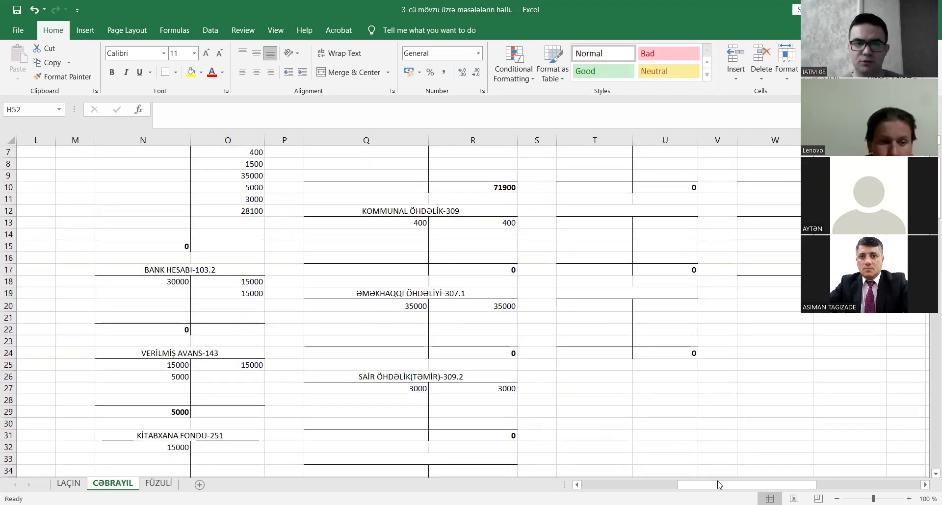
key("ctrl+BackSpace")
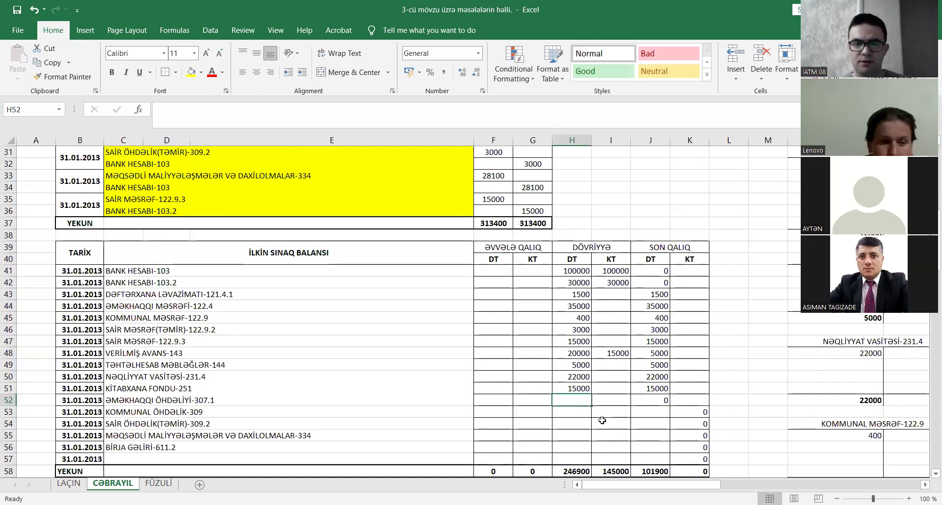
type("35000")
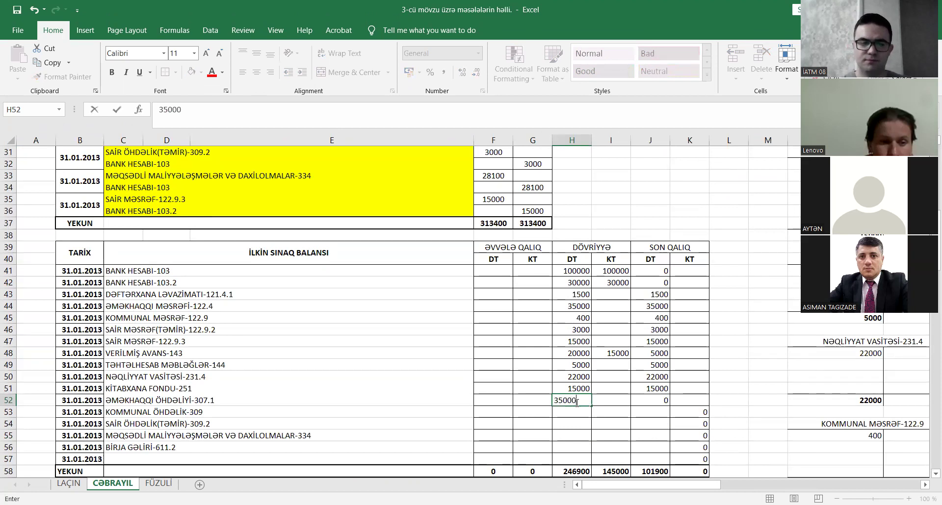
key("Tab")
type("35000")
key("Tab")
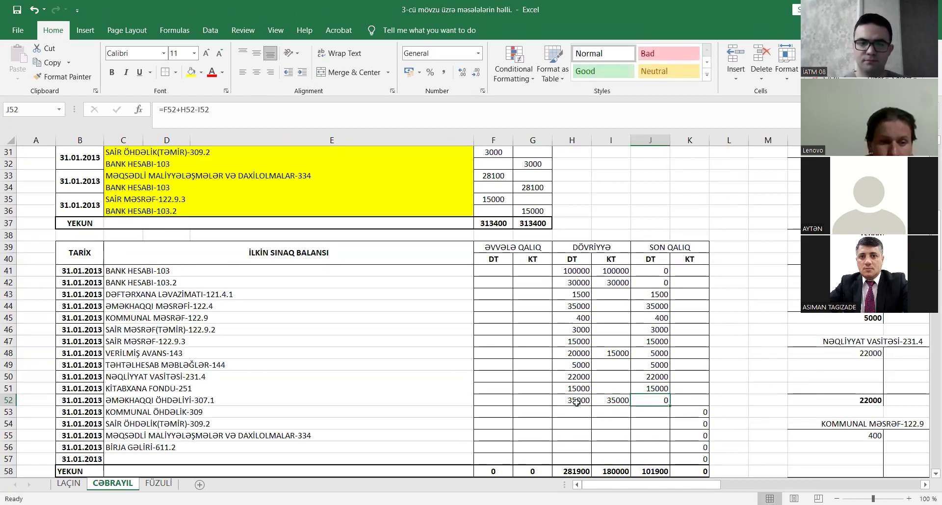
Step: Clear the debit closing balance formula in J52 and fill the credit closing balance formula from K53 up into K52
key("Delete")
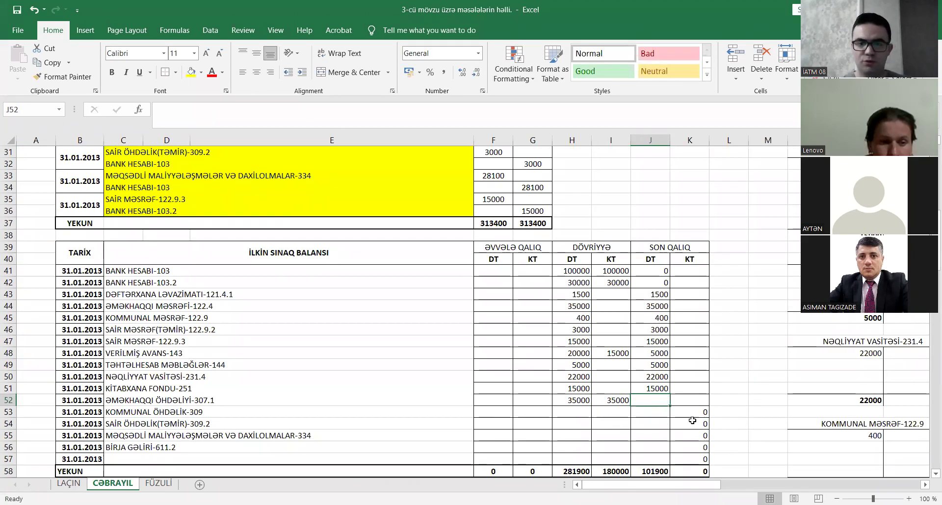
left_click(705, 413)
left_click_drag(707, 416, 706, 402)
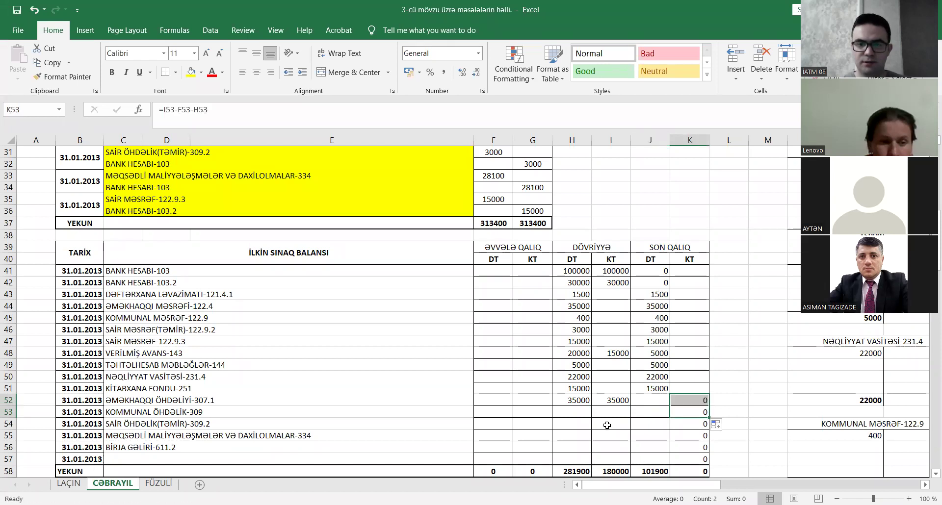
Step: Enter 400 as both the debit and credit turnover of KOMMUNAL ÖHDƏLİK-309 in cells H53 and I53
left_click(570, 412)
type("400")
key("Tab")
type("400")
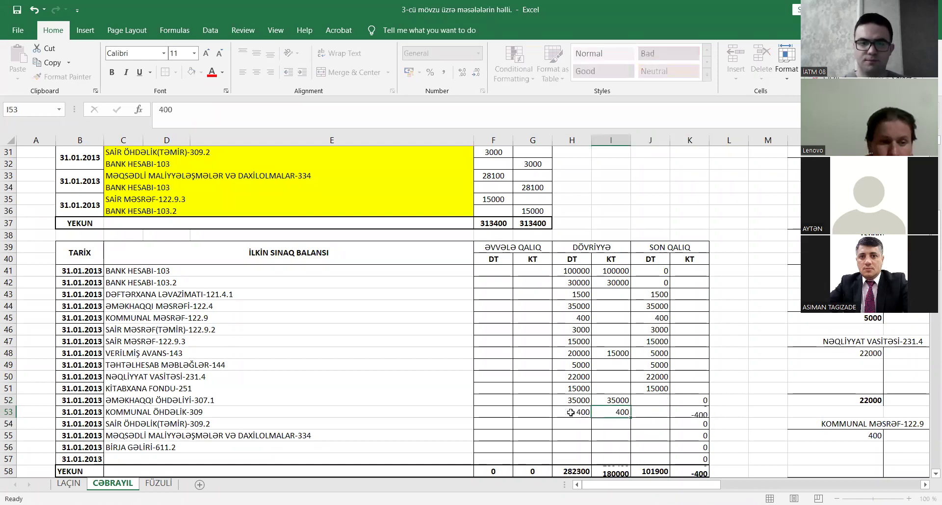
key("Tab")
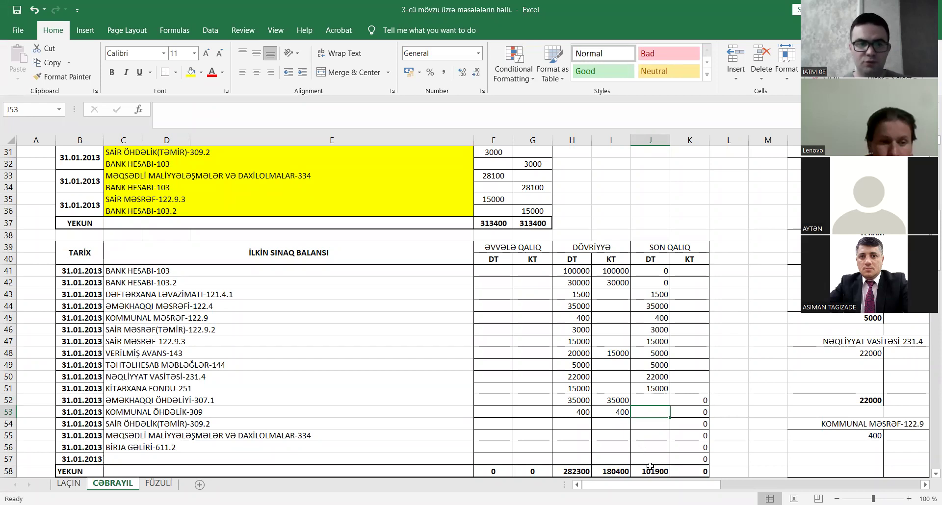
Step: Enter the SAİR ÖHDƏLİK(TƏMİR)-309.2 turnovers from its ledger account: debit 3000 in H54 and credit 3000 in I54
left_click_drag(683, 488, 728, 488)
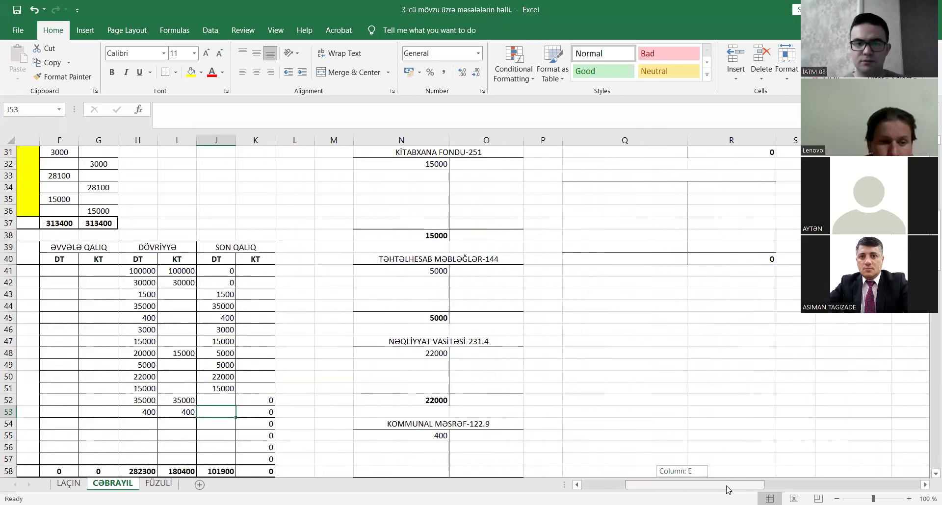
scroll(712, 468, "up", 4)
scroll(713, 468, "up", 1)
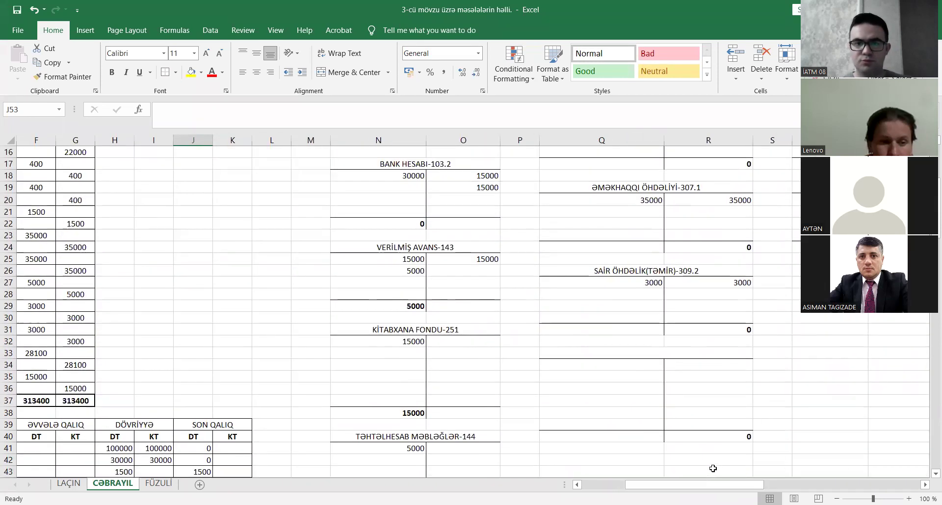
scroll(713, 468, "down", 2)
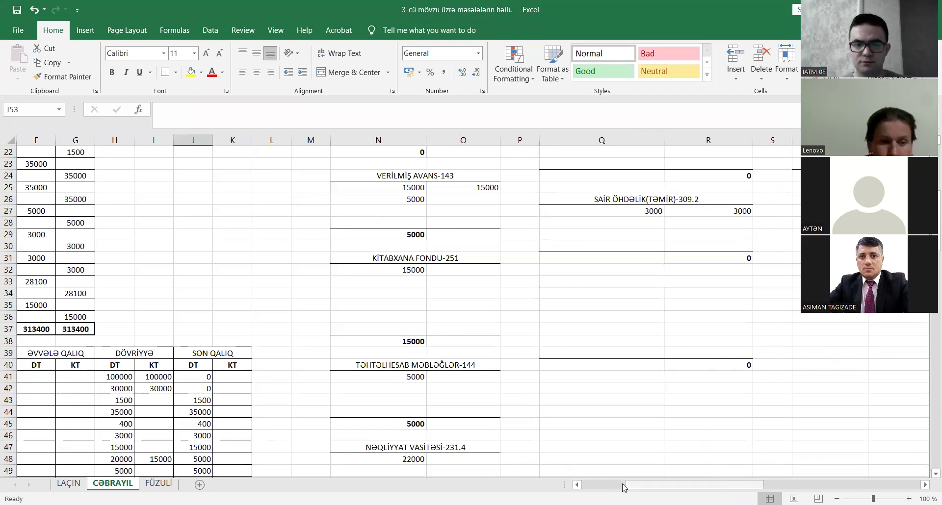
left_click_drag(623, 488, 581, 488)
scroll(591, 414, "down", 4)
left_click(579, 388)
type("3000")
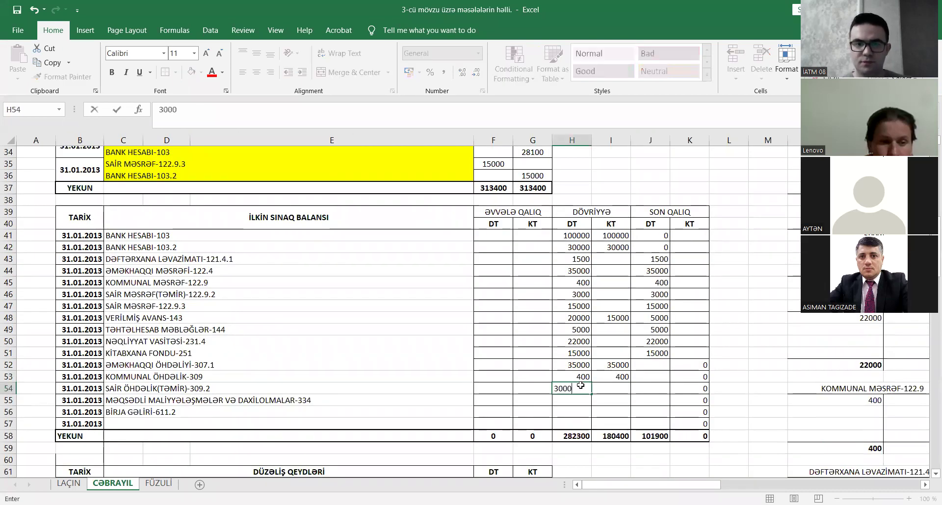
key("Tab")
type("3000")
key("Tab")
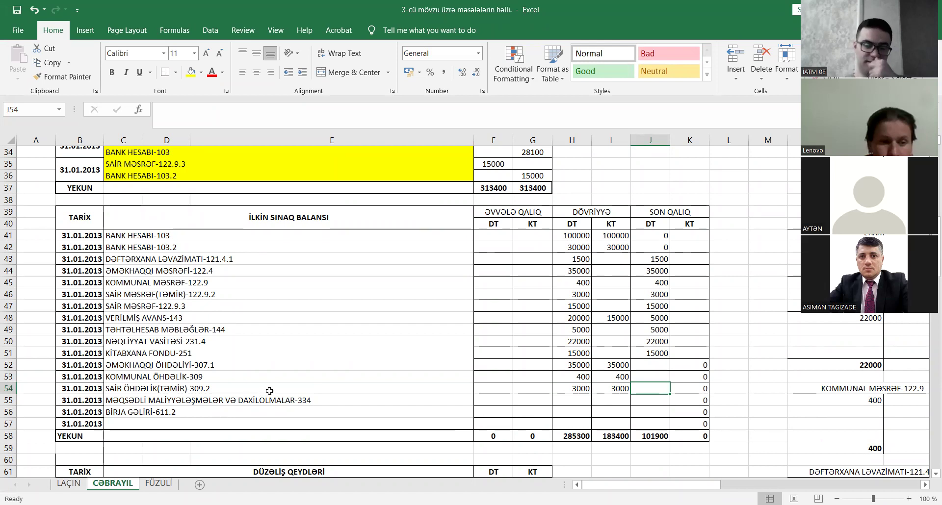
Step: Review the MƏQSƏDLİ MALİYYƏLƏŞMƏLƏR VƏ DAXİLOLMALAR-334 journal entry in rows 33–34 and the second debit entry in the VERİLMİŞ AVANS-143 ledger account
scroll(335, 409, "up", 3)
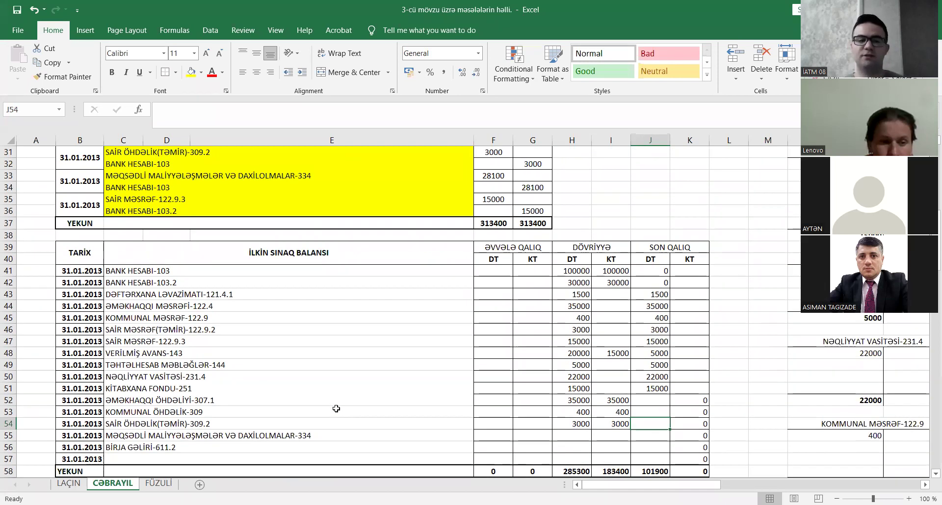
scroll(433, 387, "up", 1)
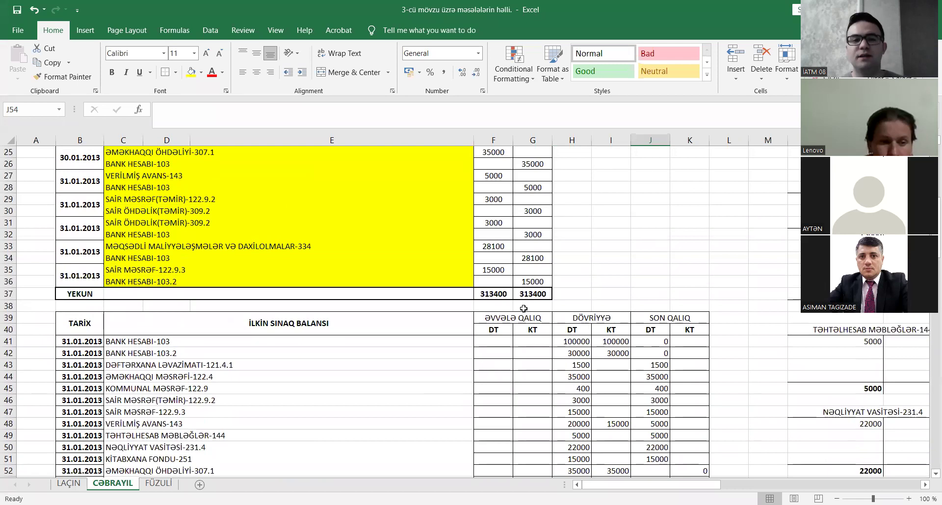
left_click_drag(491, 245, 526, 257)
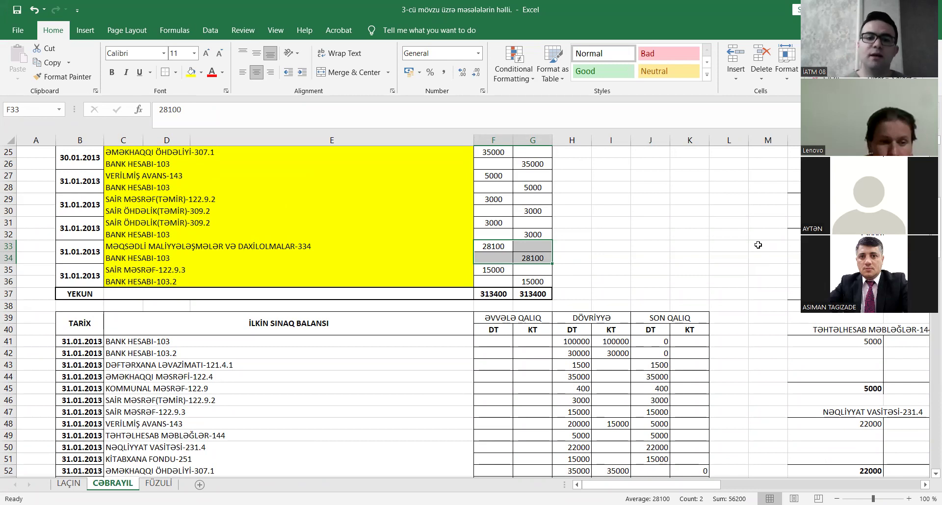
left_click_drag(710, 488, 744, 488)
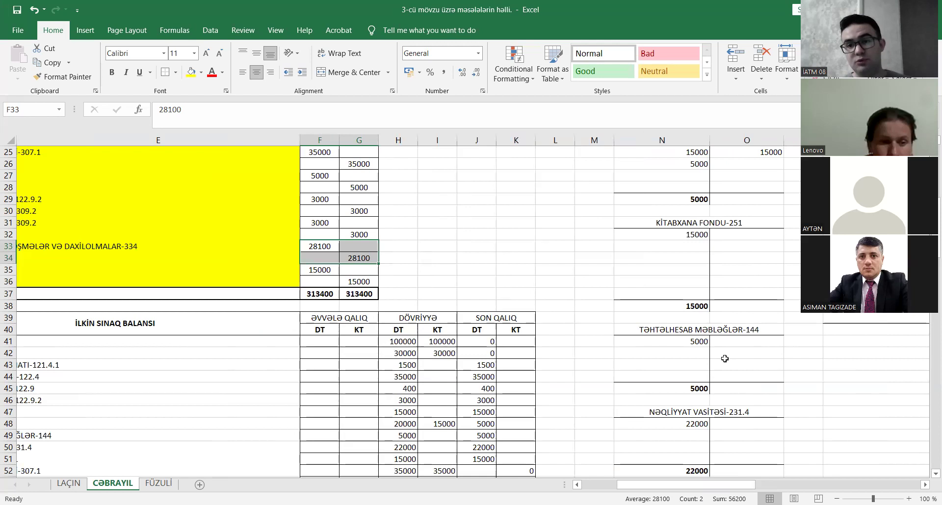
scroll(725, 358, "up", 1)
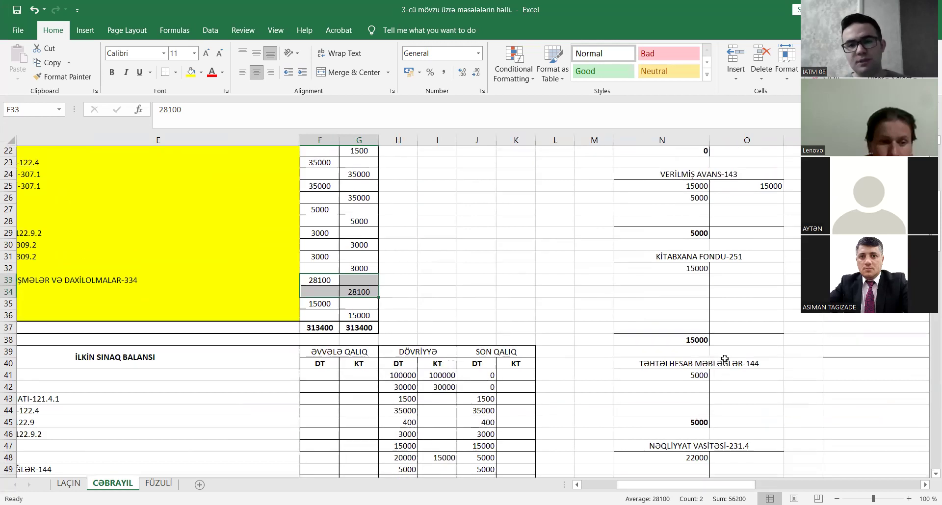
scroll(725, 358, "up", 4)
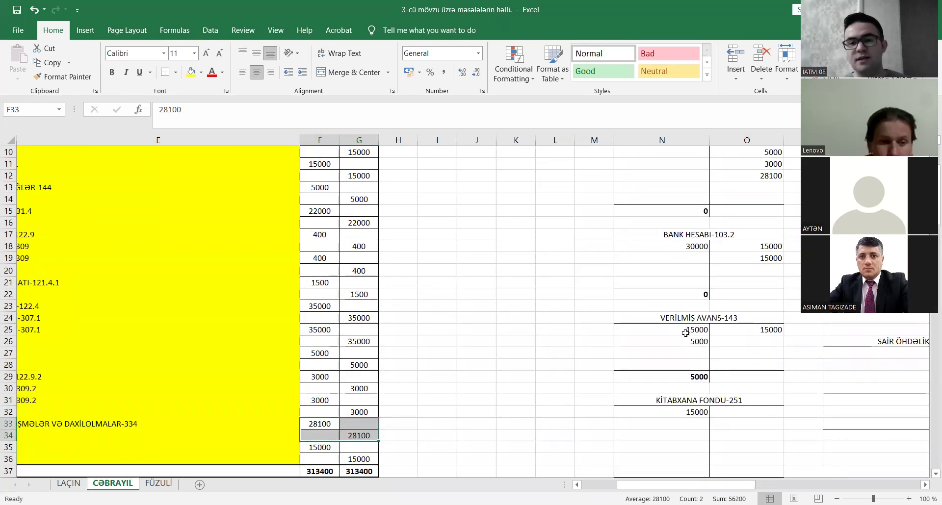
left_click_drag(686, 341, 725, 343)
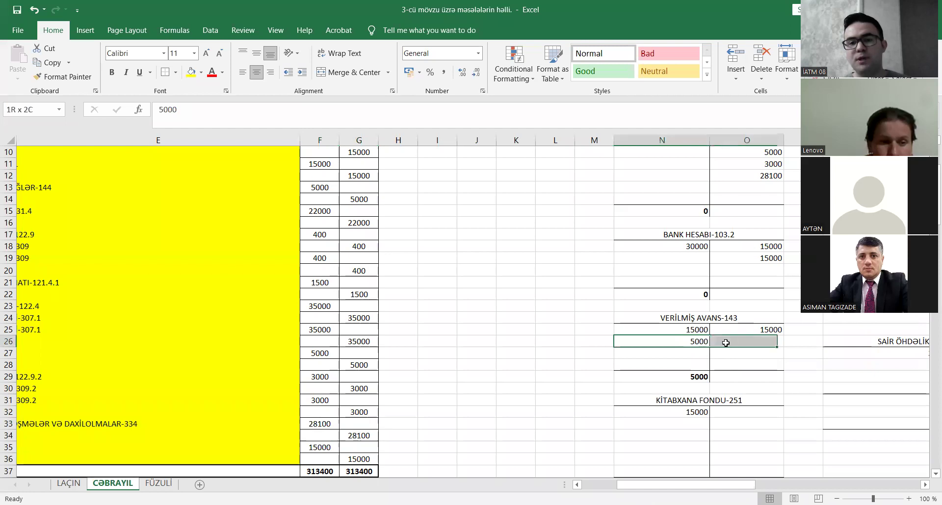
left_click(588, 411)
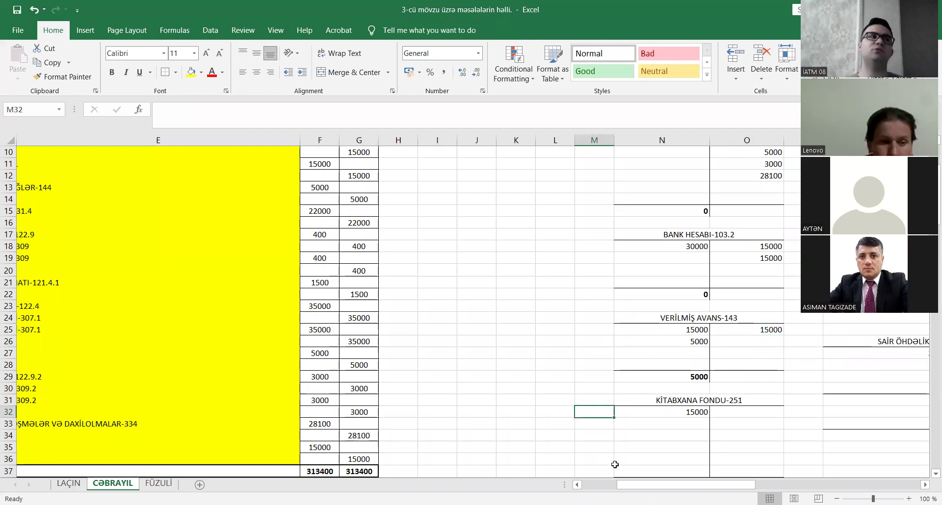
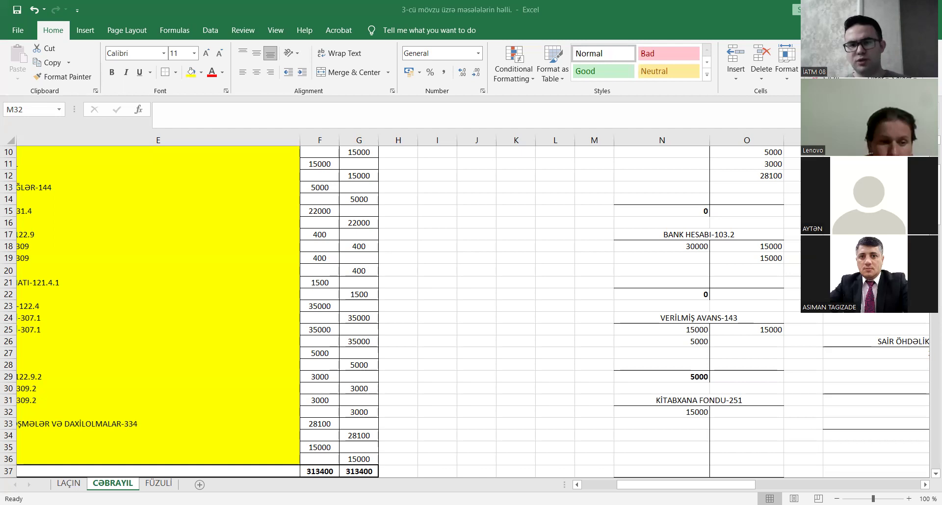
Step: Check the MƏQSƏDLİ MALİYYƏLƏŞMƏLƏR VƏ DAXİLOLMALAR-334 journal entry amounts in F33:G34 alongside the initial trial balance
left_click(622, 485)
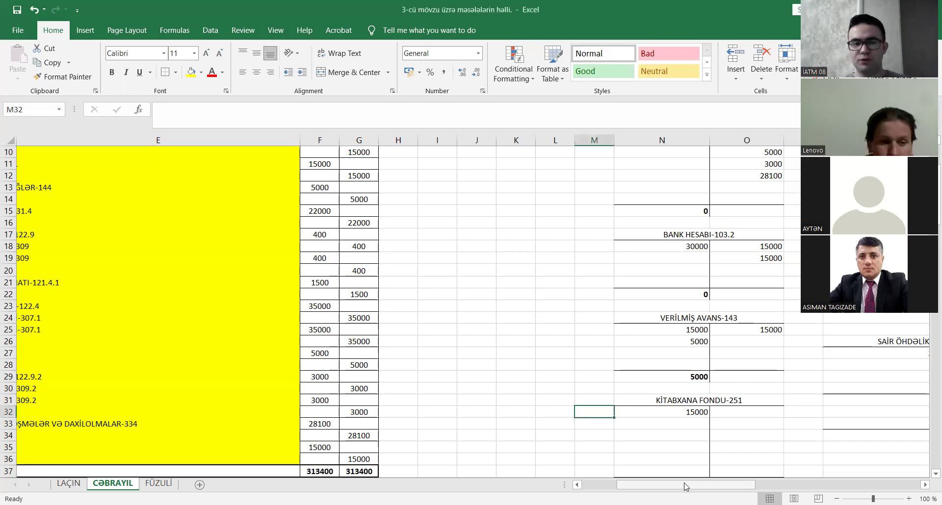
left_click_drag(621, 486, 279, 323)
scroll(280, 322, "up", 3)
scroll(340, 324, "down", 11)
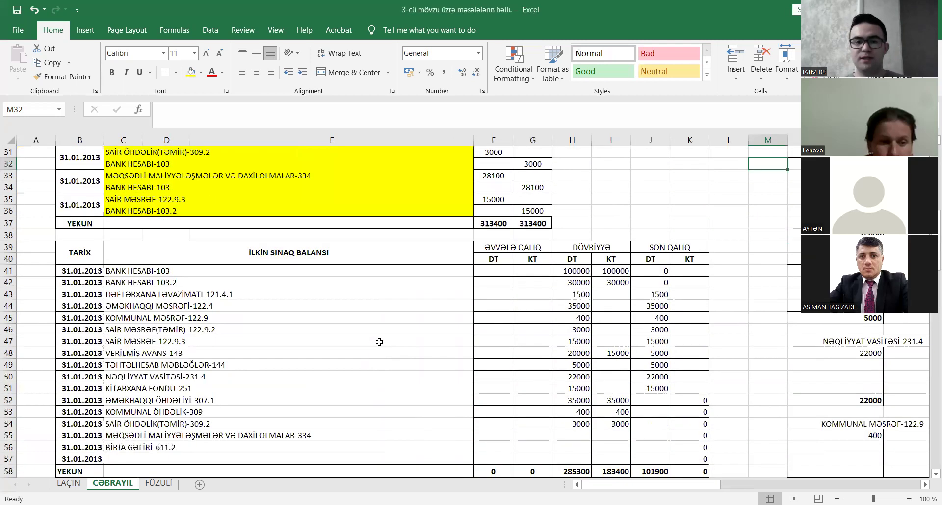
scroll(476, 287, "up", 3)
left_click_drag(493, 246, 523, 256)
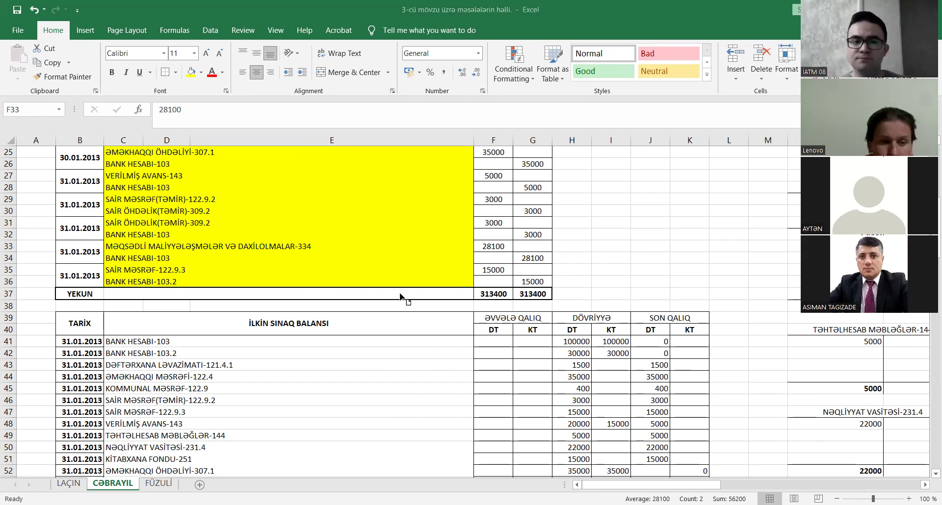
left_click_drag(492, 246, 532, 258)
scroll(641, 322, "down", 5)
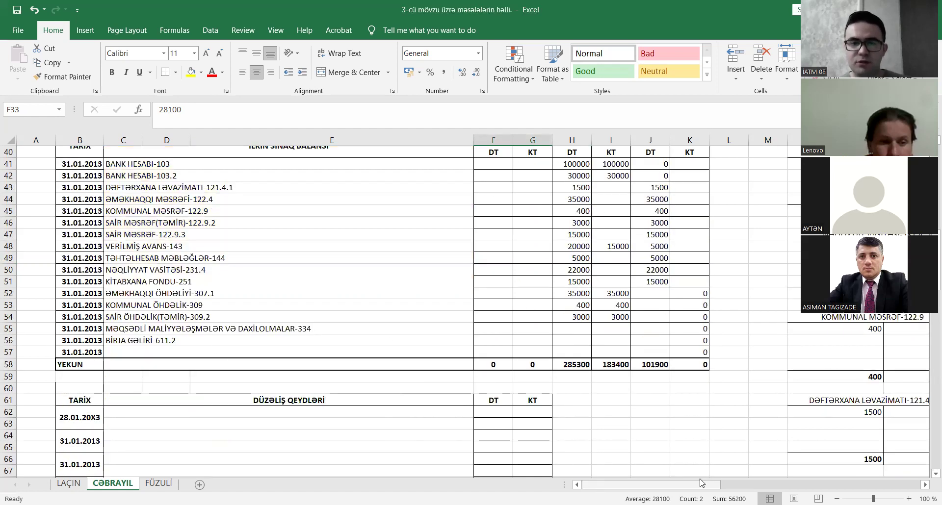
Step: Enter the MƏQSƏDLİ MALİYYƏLƏŞMƏLƏR VƏ DAXİLOLMALAR-334 turnovers from its ledger account: debit 28100 in H55 and credit 100000 in I55
left_click_drag(701, 485, 805, 485)
scroll(546, 345, "up", 13)
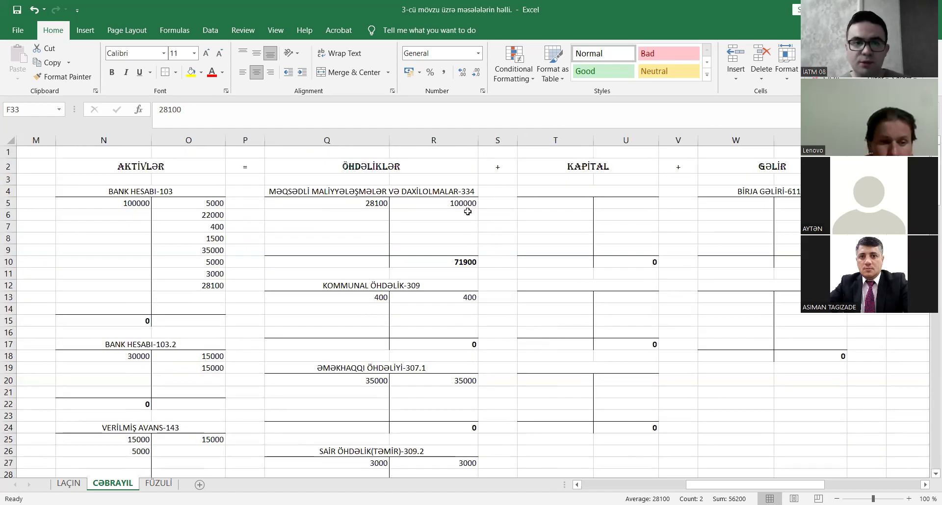
left_click_drag(697, 484, 650, 416)
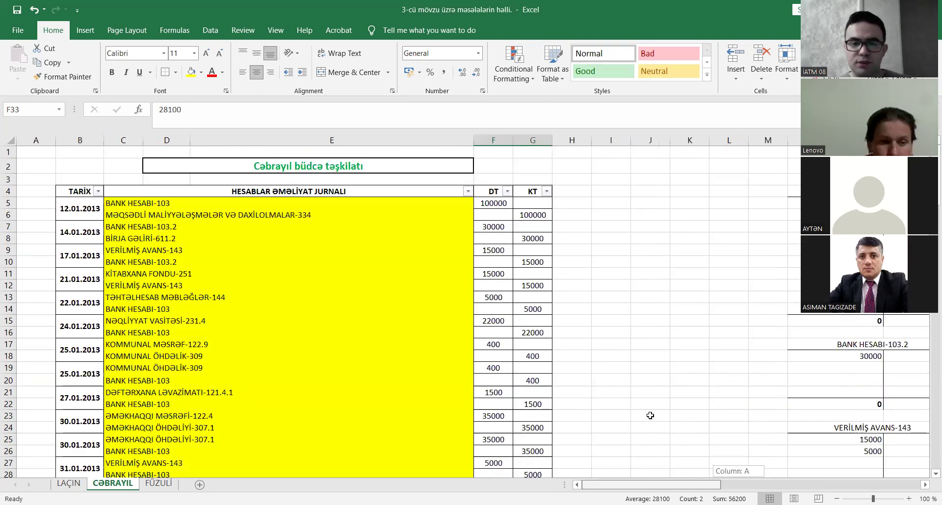
scroll(650, 415, "down", 11)
left_click(574, 400)
type("2810")
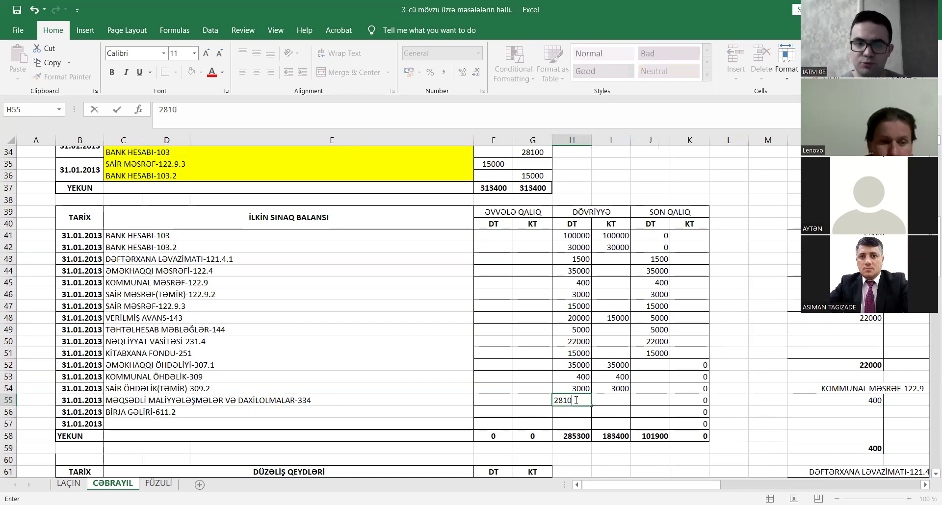
type("0")
key("Tab")
type("10000")
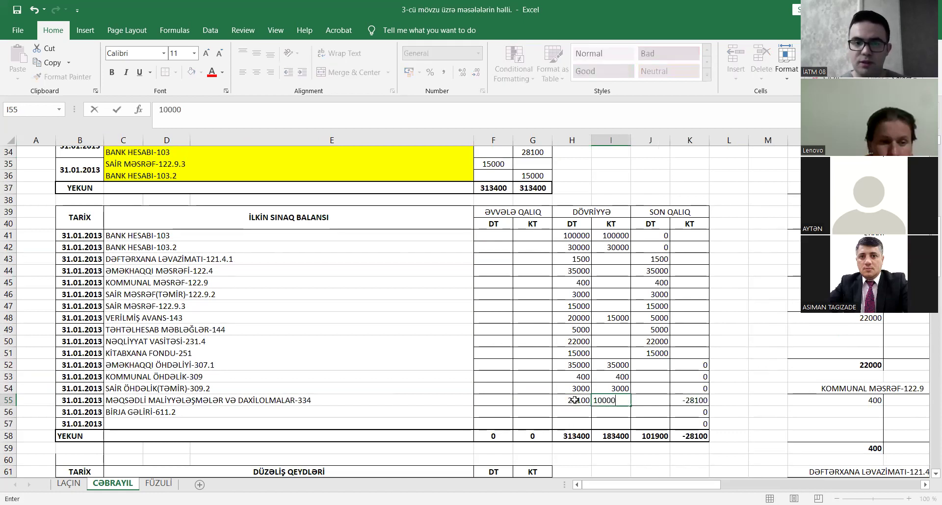
type("0")
key("Tab")
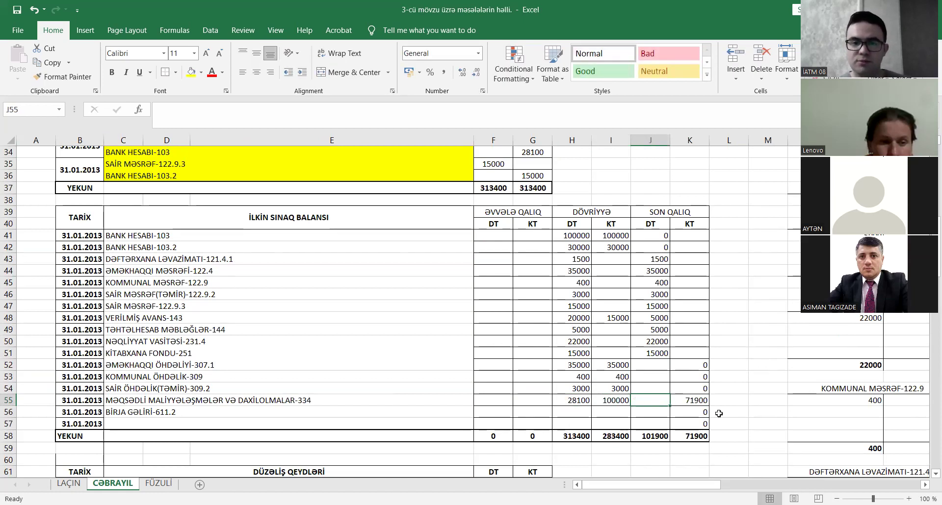
Step: Enter 30000 as the credit turnover of BİRJA GƏLİRİ-611.2 in cell I56, based on the journal entries
scroll(325, 375, "up", 2)
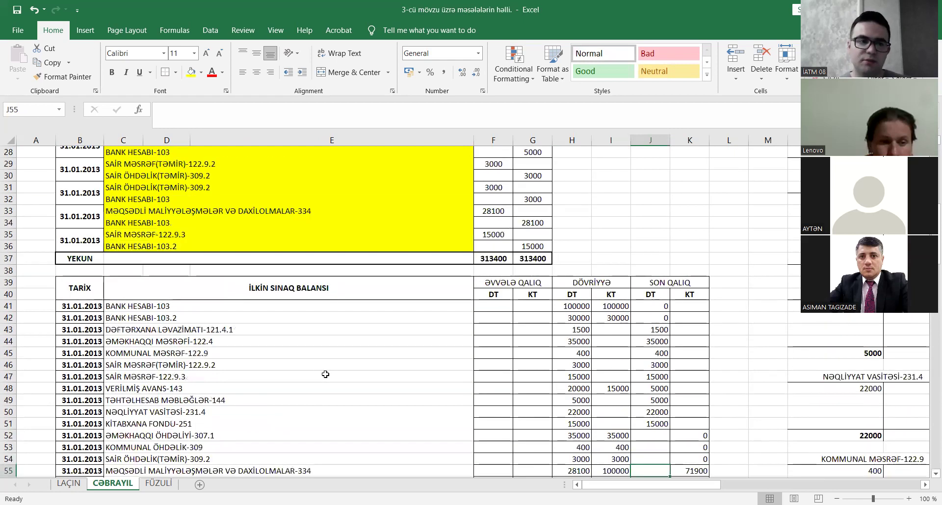
scroll(248, 344, "up", 9)
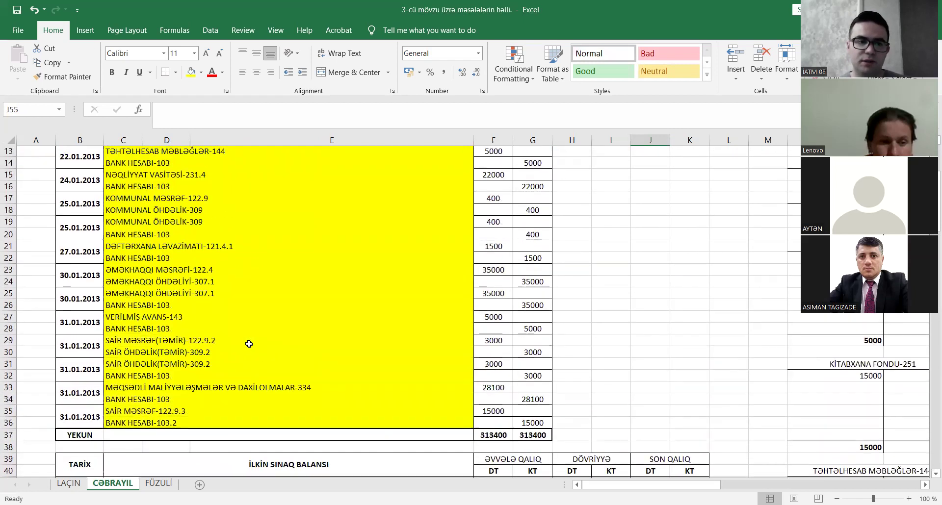
scroll(248, 344, "down", 7)
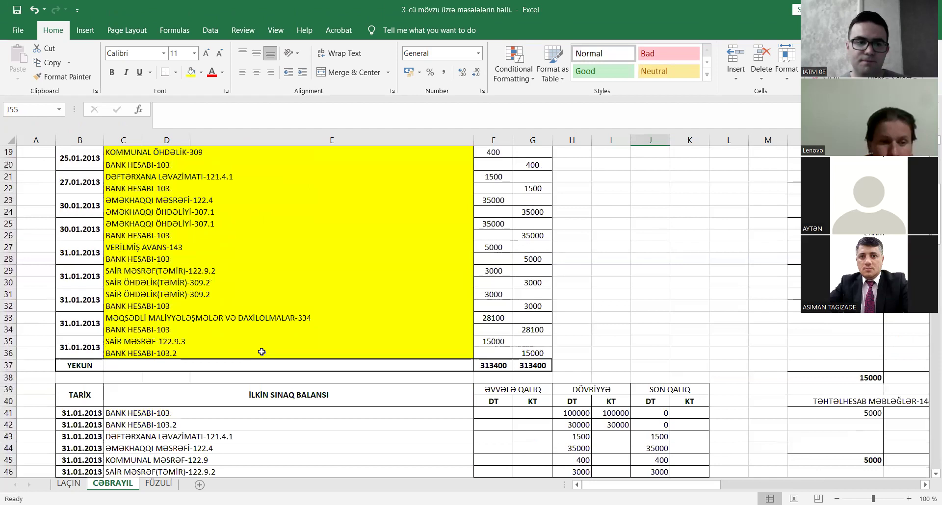
scroll(253, 376, "up", 7)
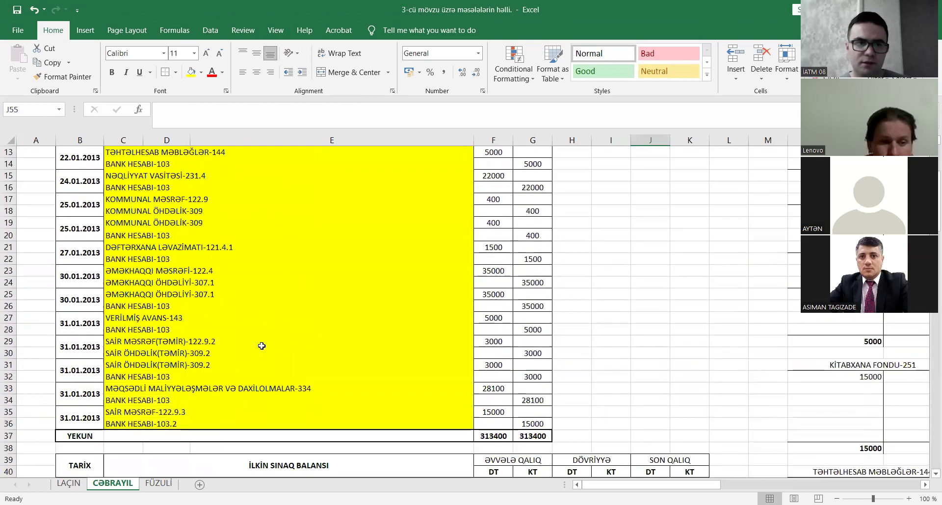
scroll(667, 383, "down", 10)
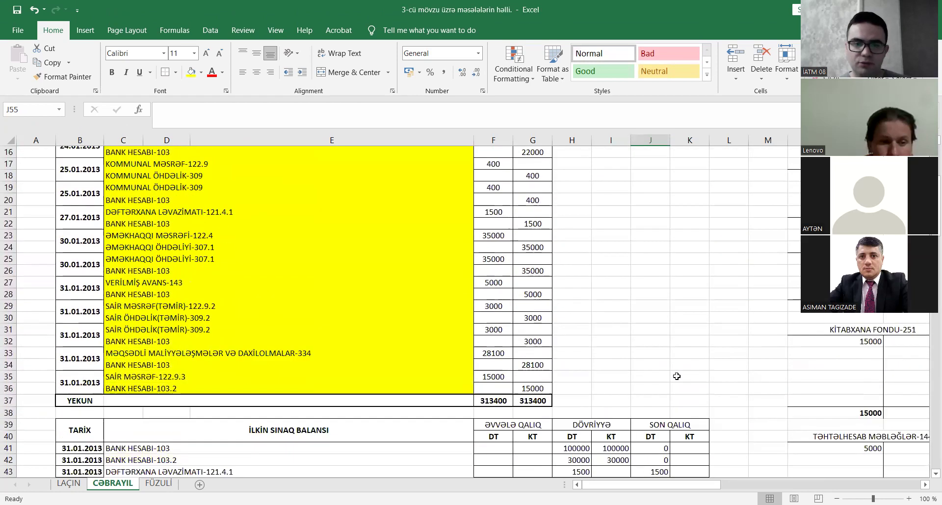
scroll(675, 414, "down", 2)
left_click(611, 376)
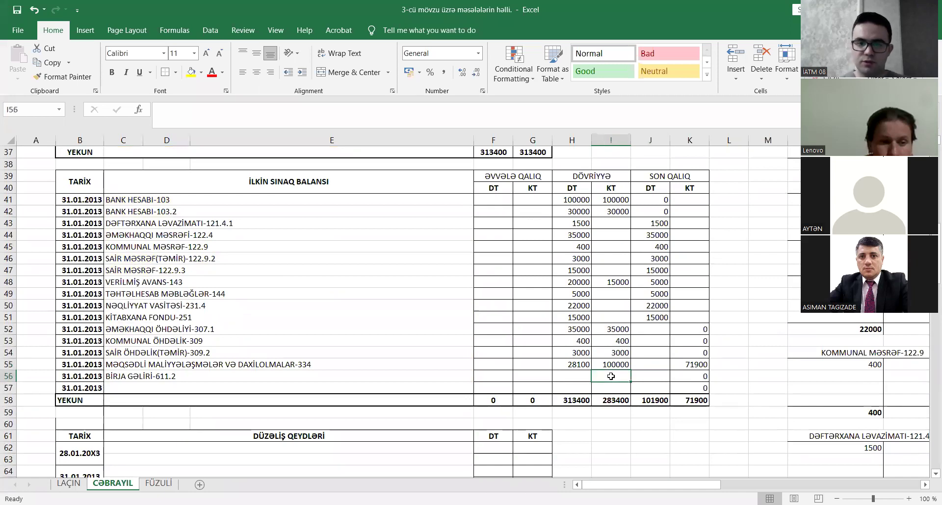
type("30000")
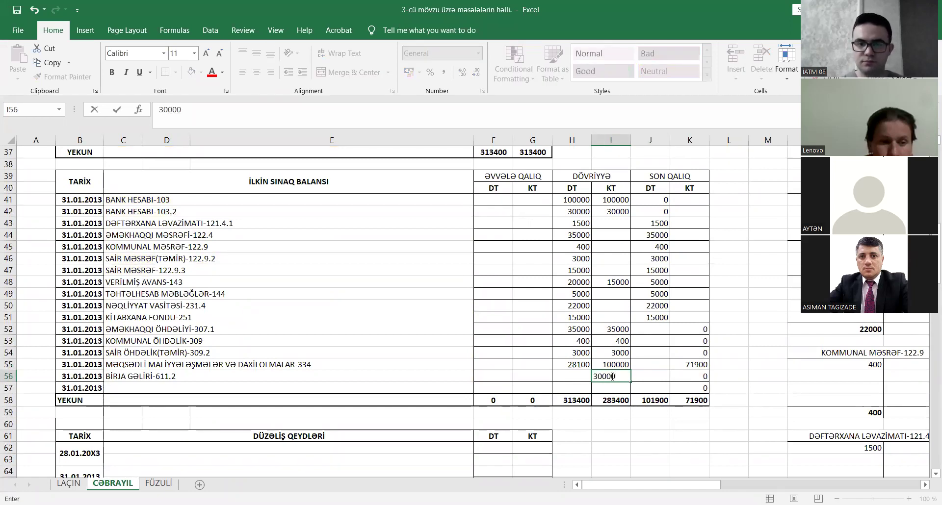
key("Tab")
Step: Compare the journal totals in F37:G37 with the trial balance turnover totals in H58:I58 and the closing balance totals in J58:K58
left_click_drag(493, 152, 532, 152)
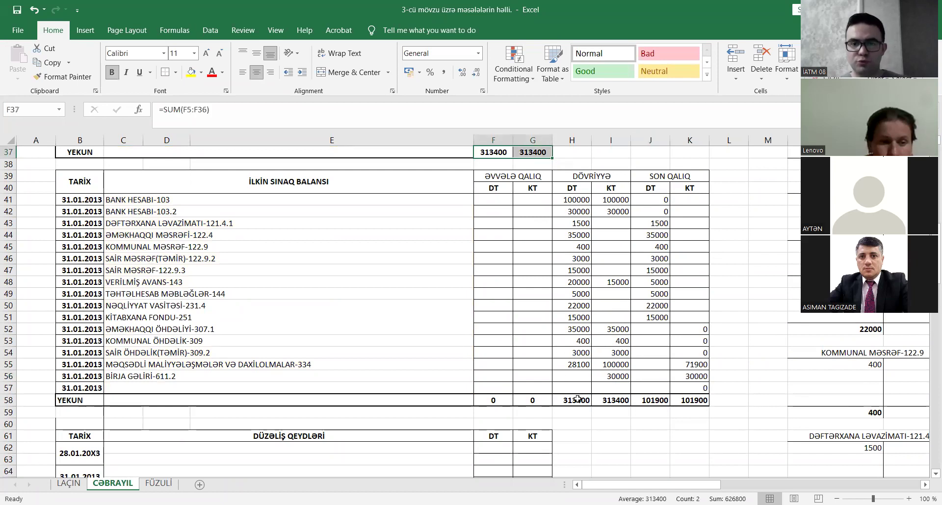
left_click_drag(575, 399, 616, 402)
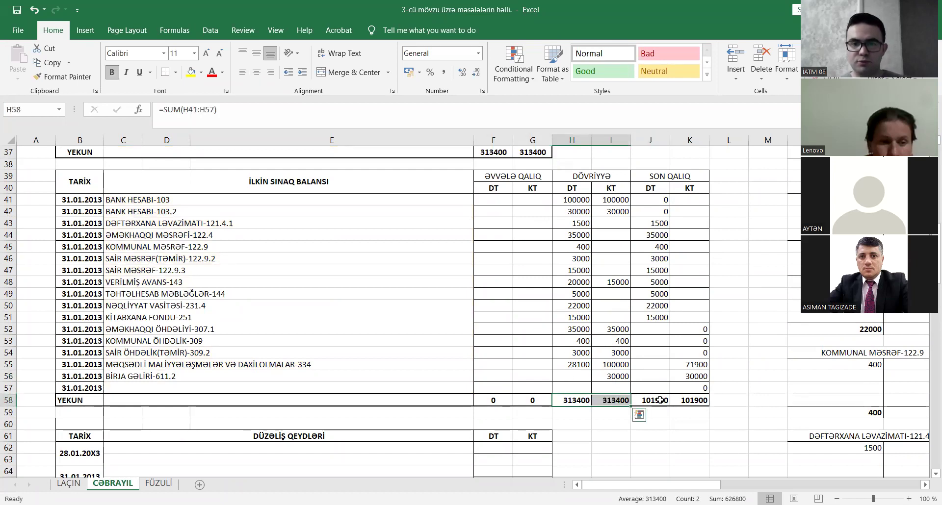
left_click(689, 400)
Step: Enter EZAMİYYƏ MƏSRƏFİ-122.9.4 as the debit account of the first DÜZƏLİŞ QEYDLƏRİ entry in C62
scroll(275, 346, "down", 3)
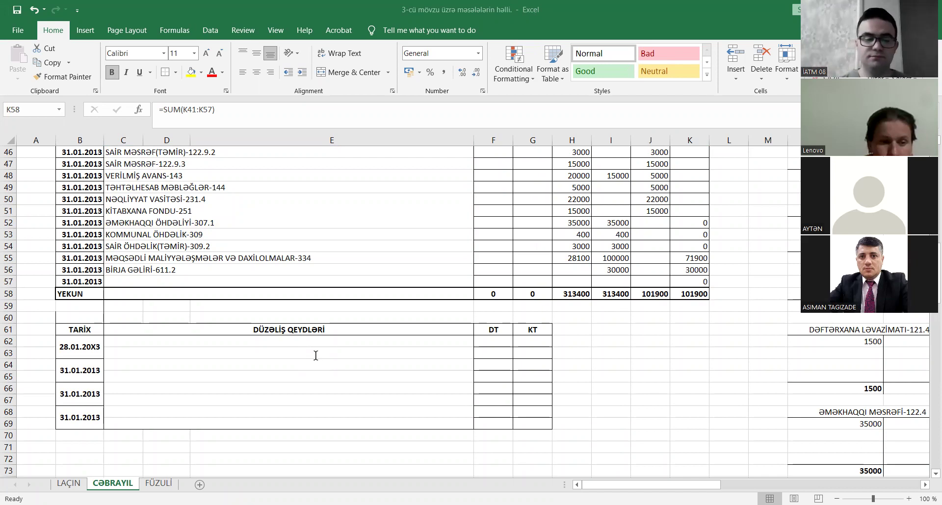
left_click(147, 347)
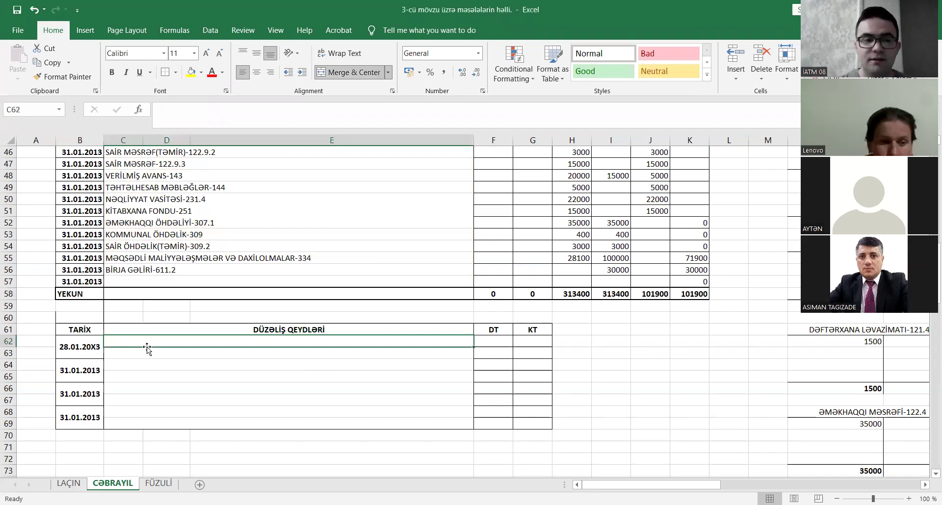
type("E")
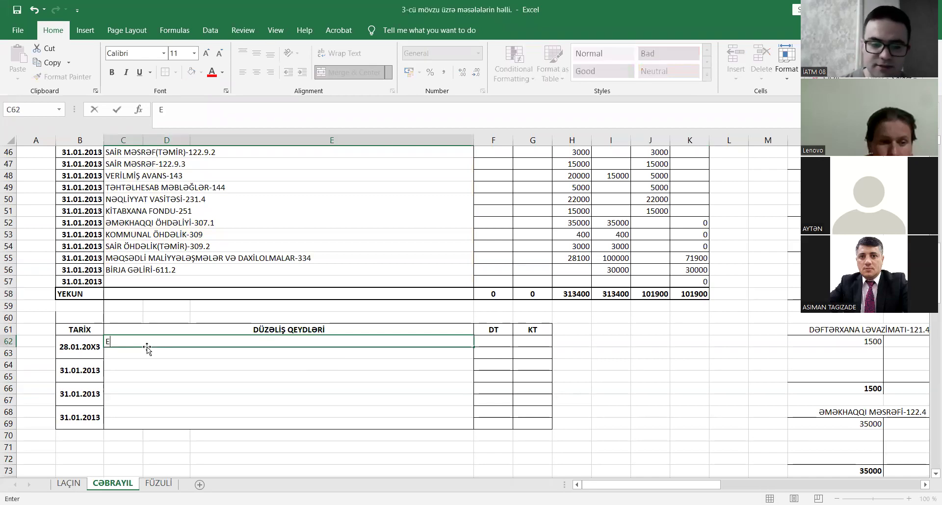
type("ZAMİYYƏ MƏSRƏFİ")
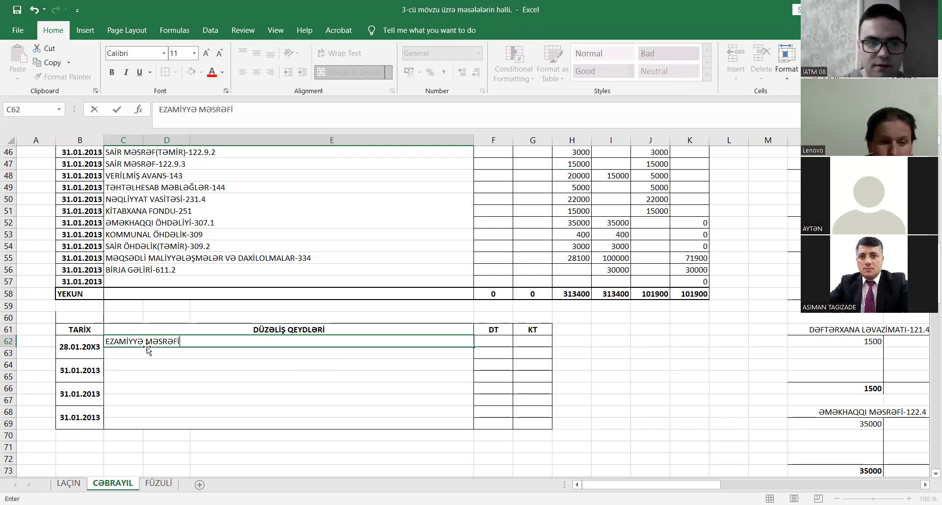
type("-122.")
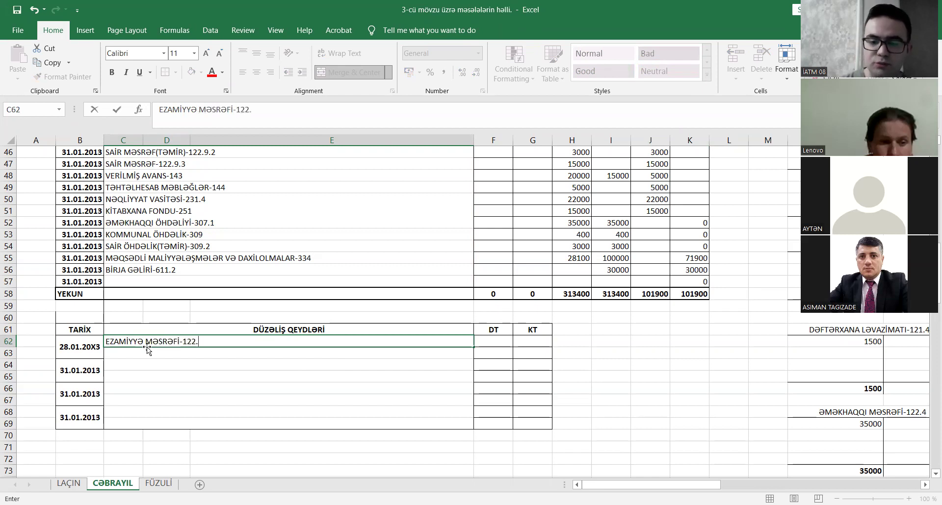
type("9.3")
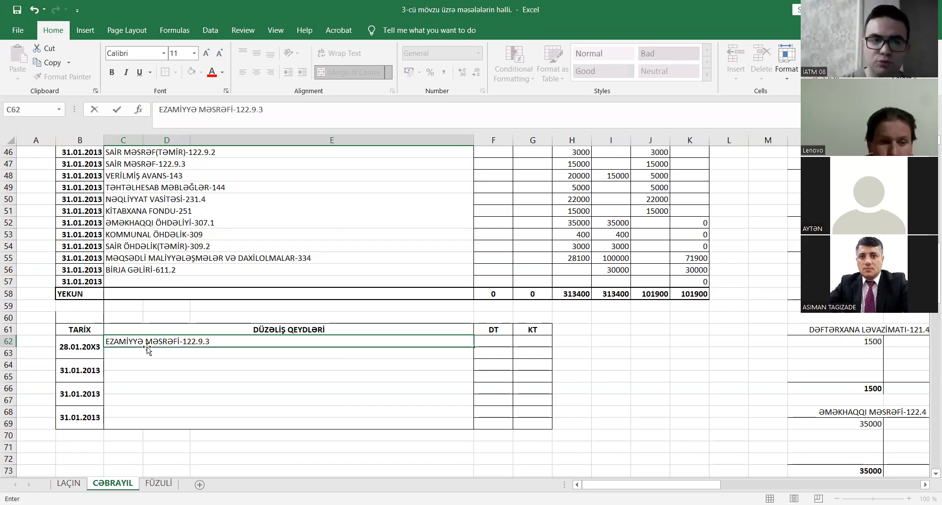
key("BackSpace")
type("4")
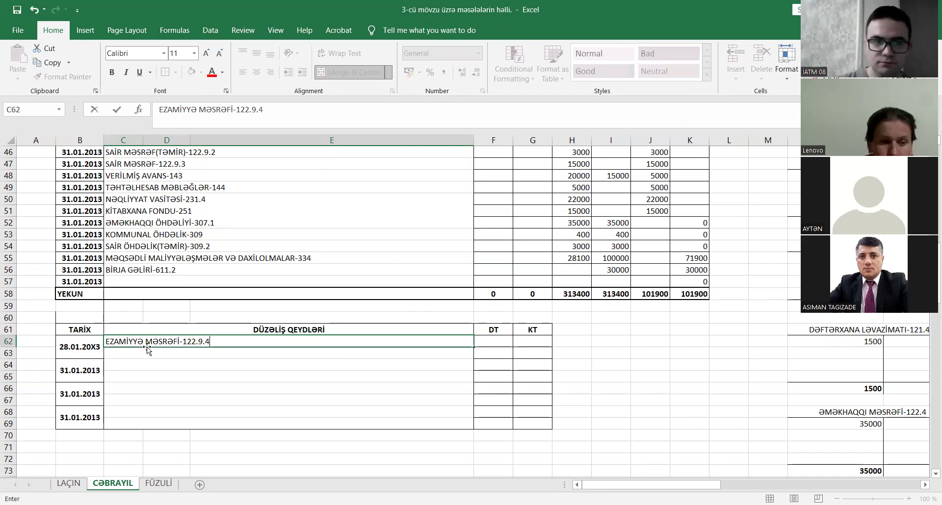
Step: Enter TƏHTƏLHESAB MƏBLƏĞLƏR as the credit account of the first adjusting entry in C63
left_click(138, 351)
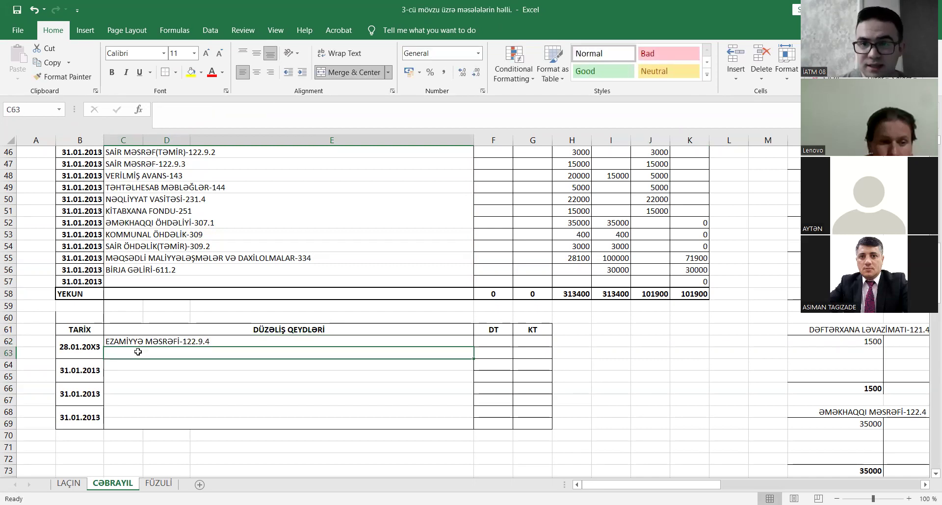
type("TƏHTƏLHESAB MƏBLƏ")
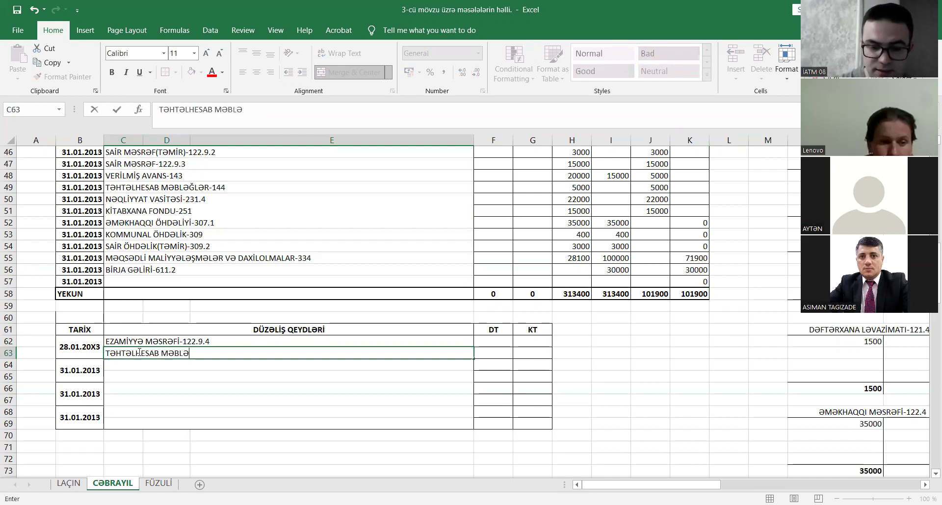
type("ĞLƏR")
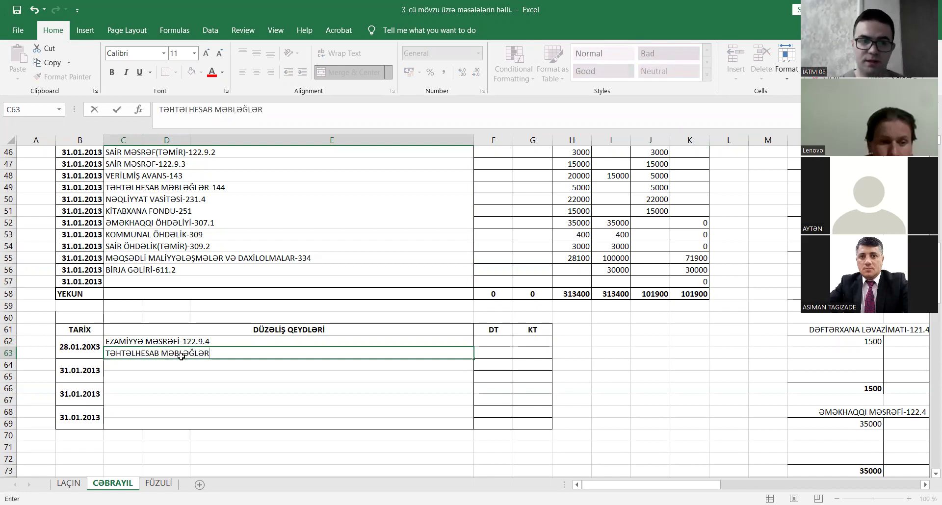
key("Tab")
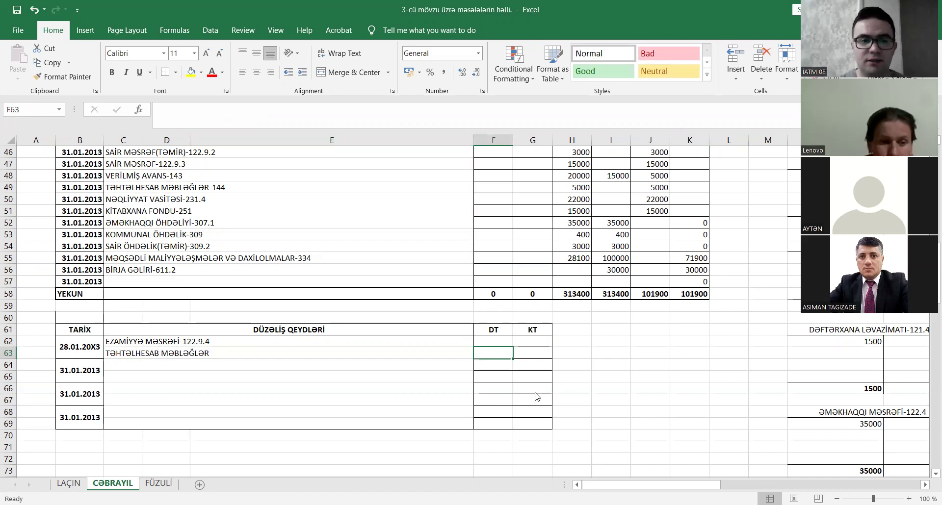
Step: Enter the first adjusting entry's amounts from the TƏHTƏLHESAB MƏBLƏĞLƏR-144 balance: debit 5000 in F62 and credit 5000 in G63
scroll(496, 368, "up", 2)
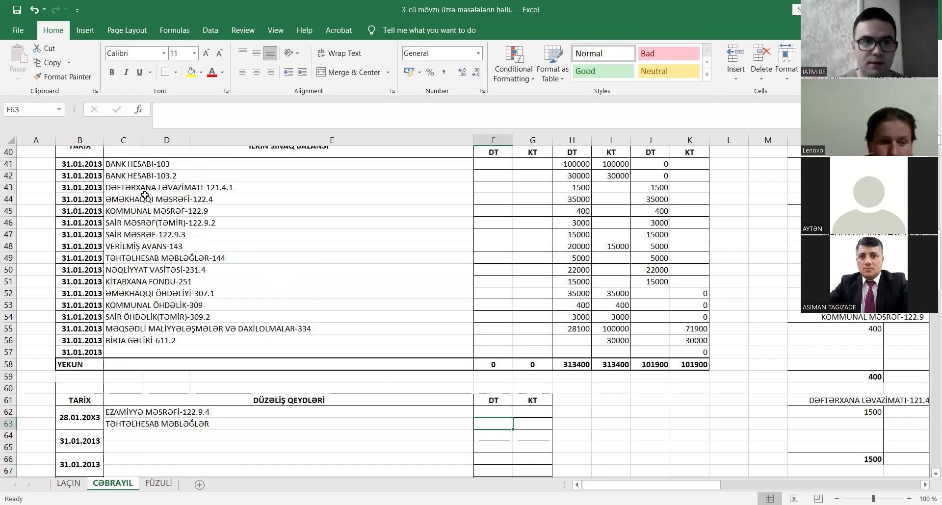
left_click_drag(145, 259, 571, 284)
left_click(501, 408)
type("5000")
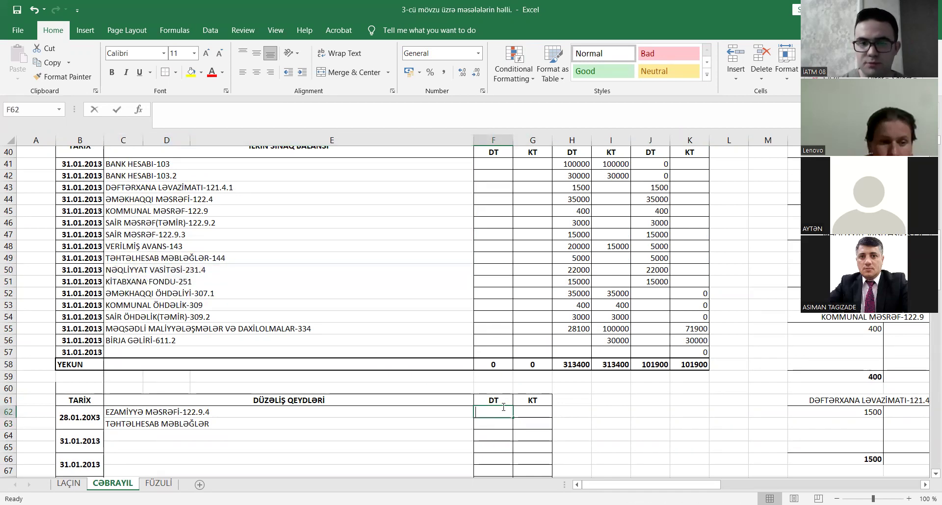
key("Return")
key("Right")
type("5000")
key("Return")
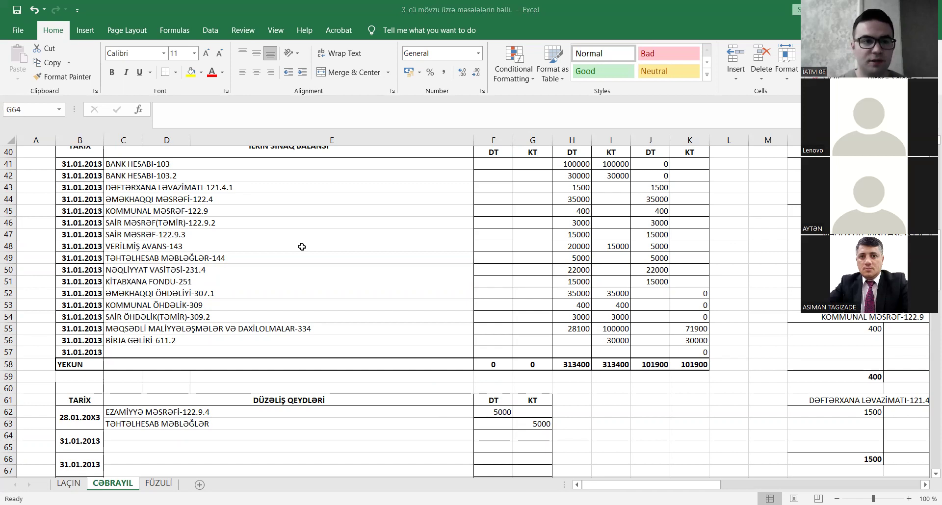
left_click(240, 189)
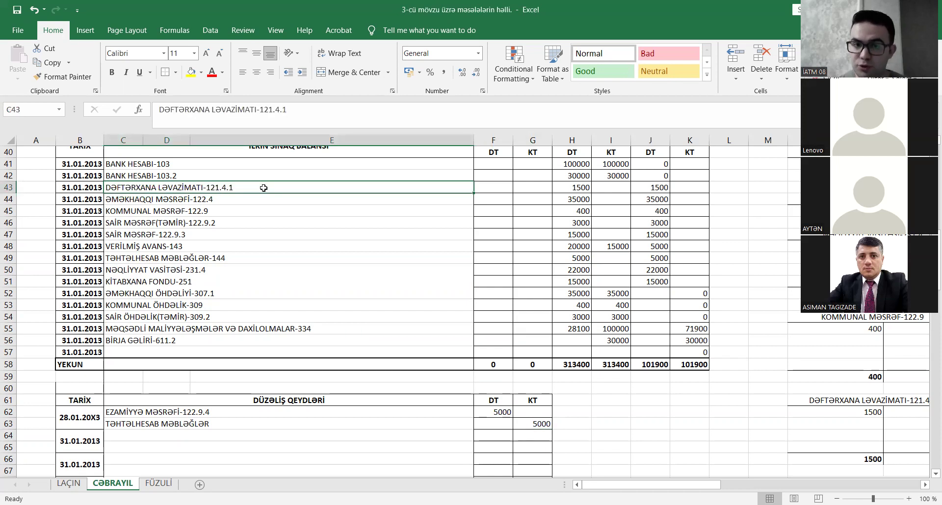
left_click(169, 437)
type("DƏFTƏRXANA M")
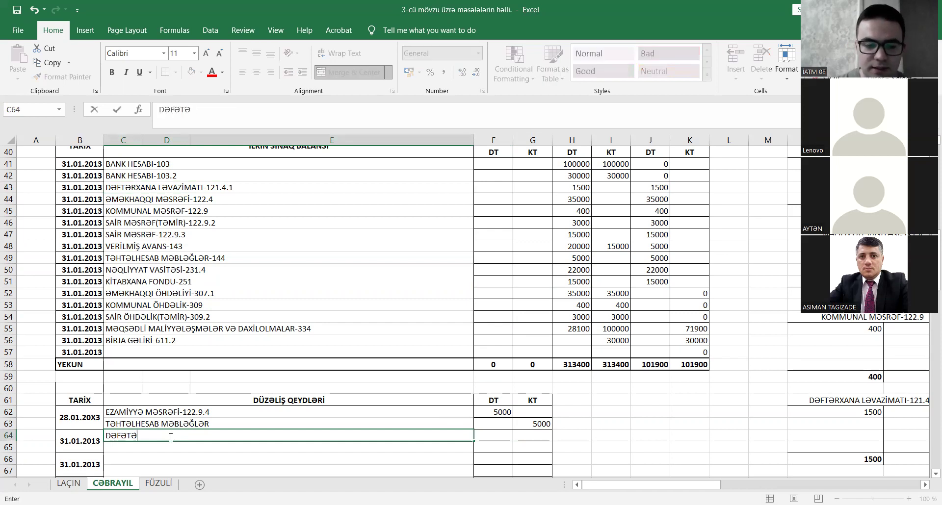
type("ƏSRƏFİ")
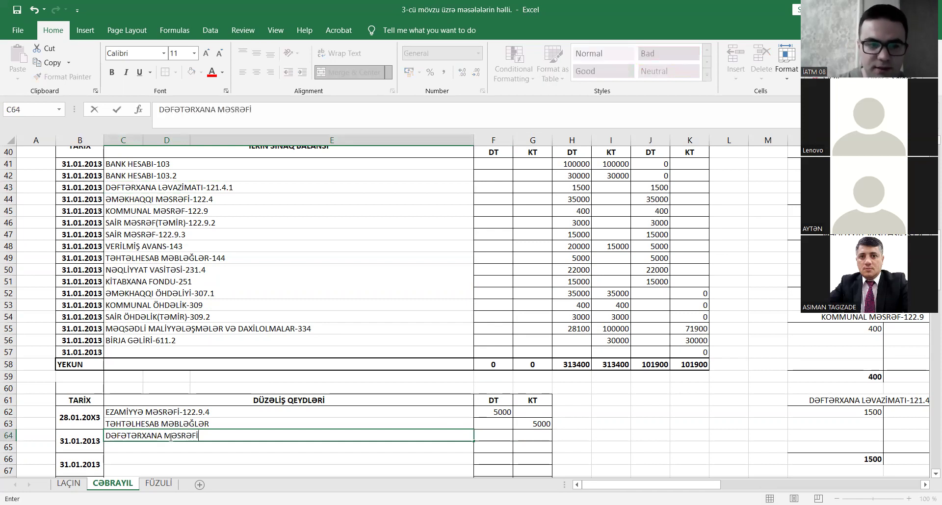
key("Return")
left_click(169, 437)
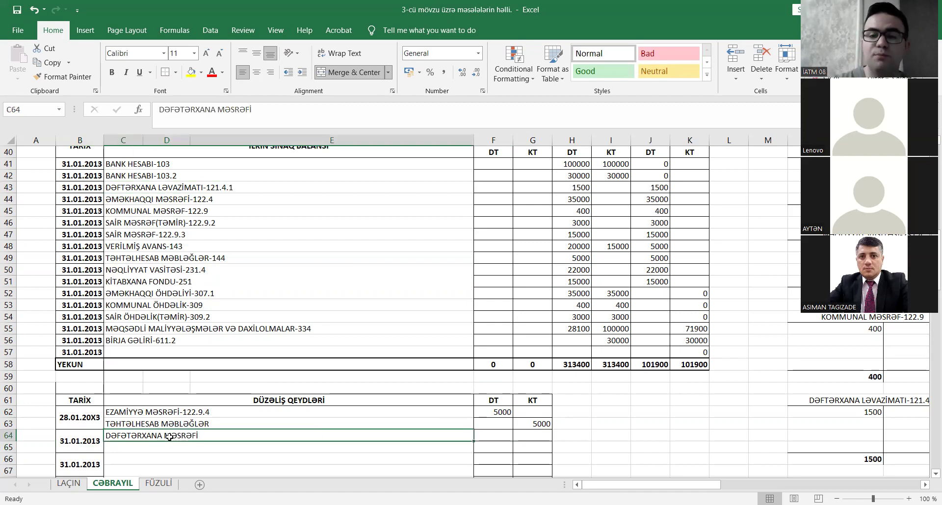
key("Delete")
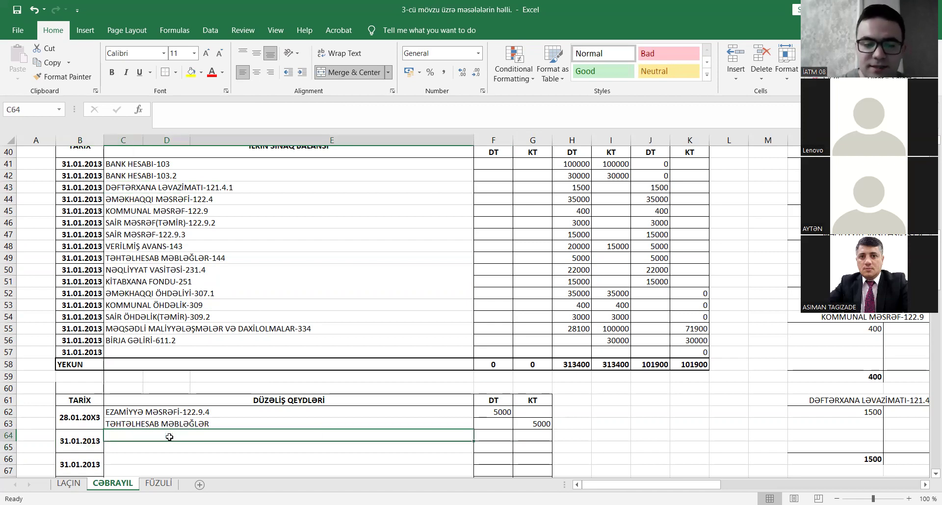
Step: Enter SƏRF EDİLMİŞ MATERİALLAR-122.1 in C64 as the second adjusting entry's debit account, with a debit of 150 in F64
type("SƏRF EDİLMİ")
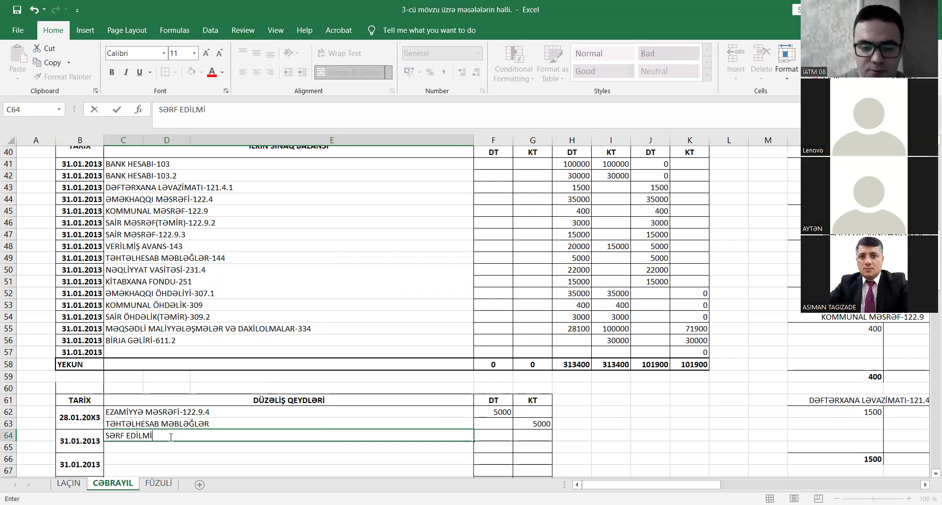
type("Ş MATERİALLAR")
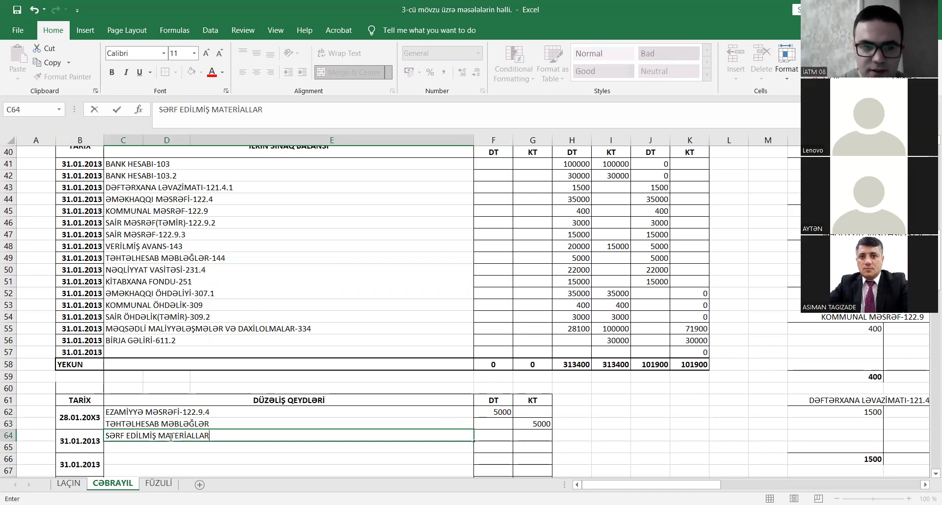
type("-122")
key("Tab")
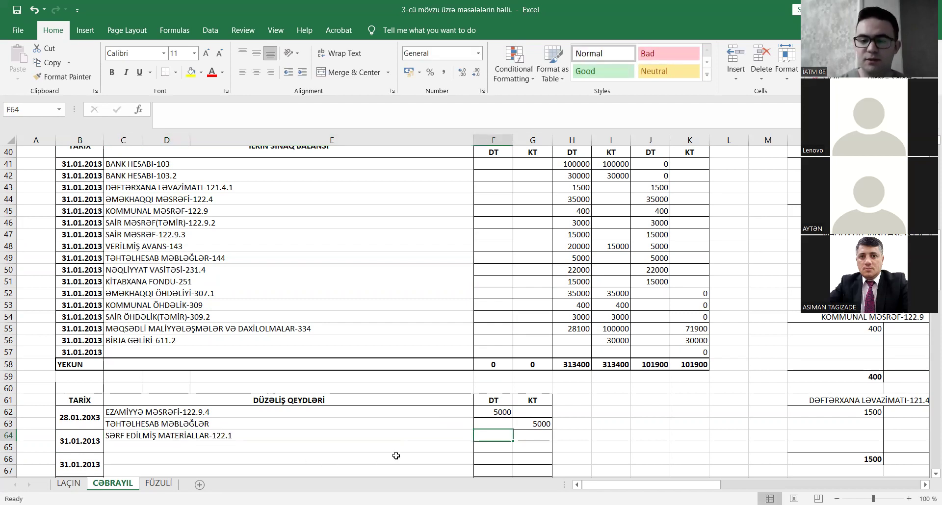
type("150")
Step: Copy DƏFTƏRXANA LƏVAZİMATI-121.4.1 from the trial balance into C65 as the credit account and enter a credit of 150 in G65
left_click(229, 446)
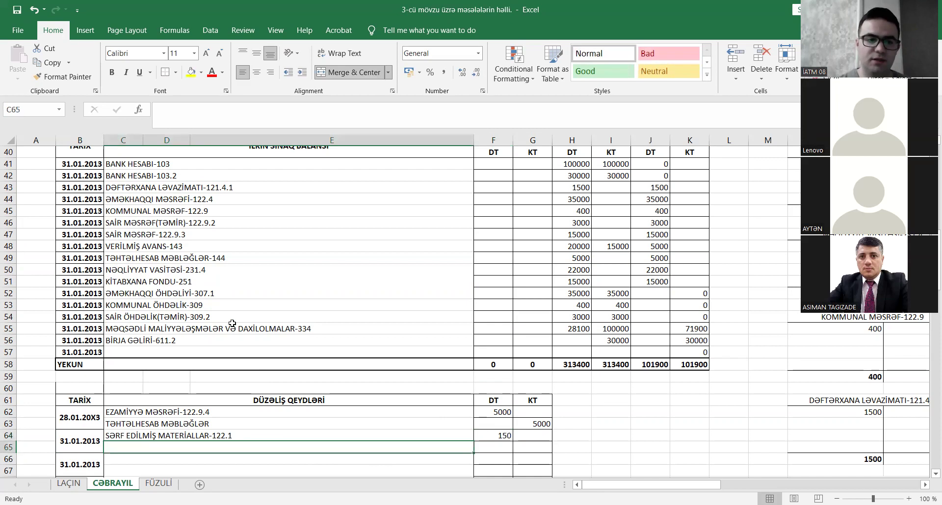
left_click(173, 189)
key("ctrl+c")
left_click(169, 444)
key("ctrl+v")
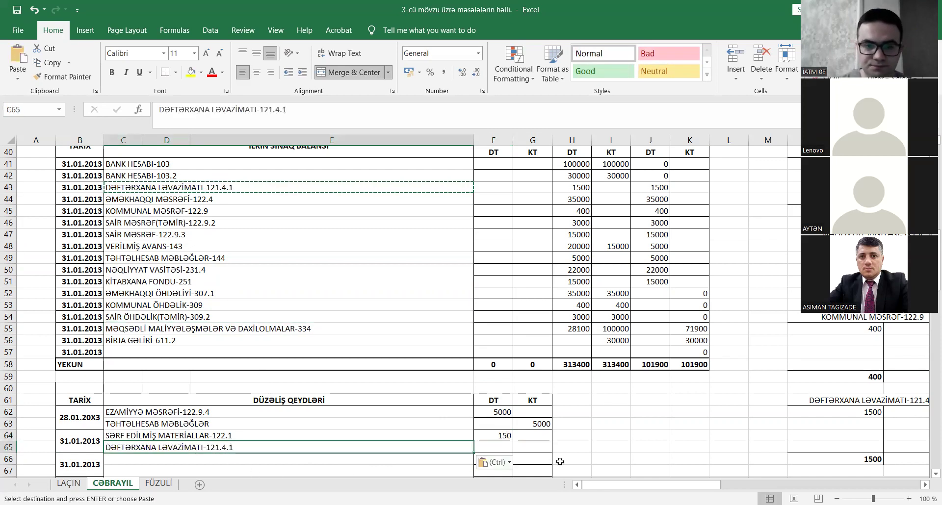
left_click(520, 447)
type("150")
left_click(582, 450)
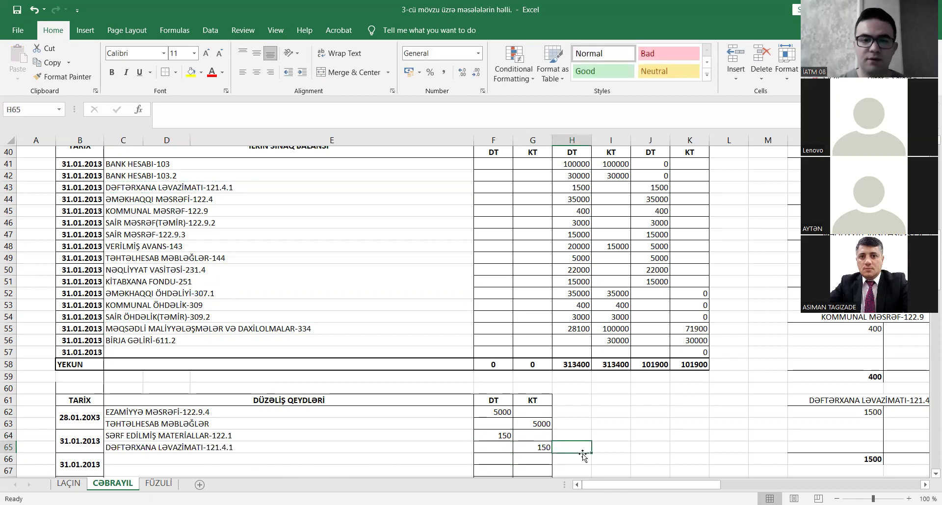
Step: Copy the account name EZAMİYYƏ MƏSRƏFİ-122.9.4 from C62 into N89 as the title of the empty T-account
left_click(236, 413)
left_click_drag(281, 117, 105, 121)
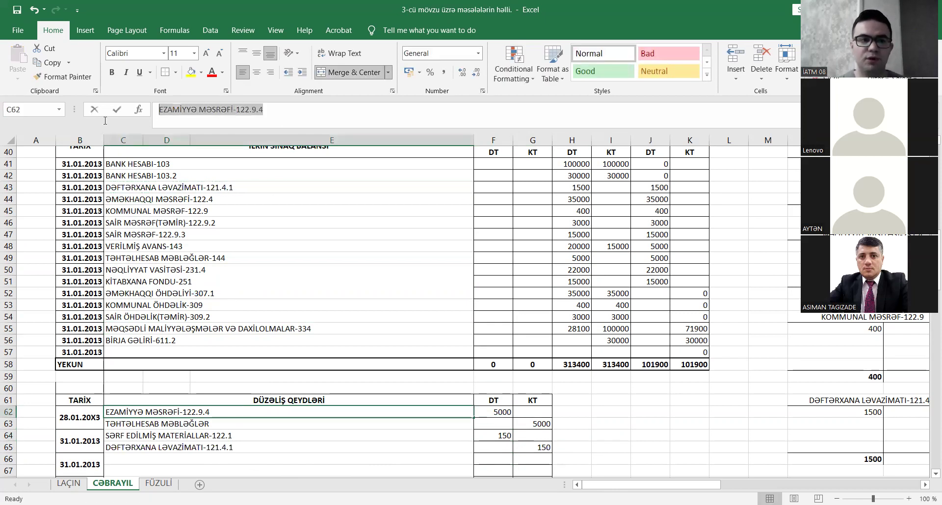
left_click(683, 446)
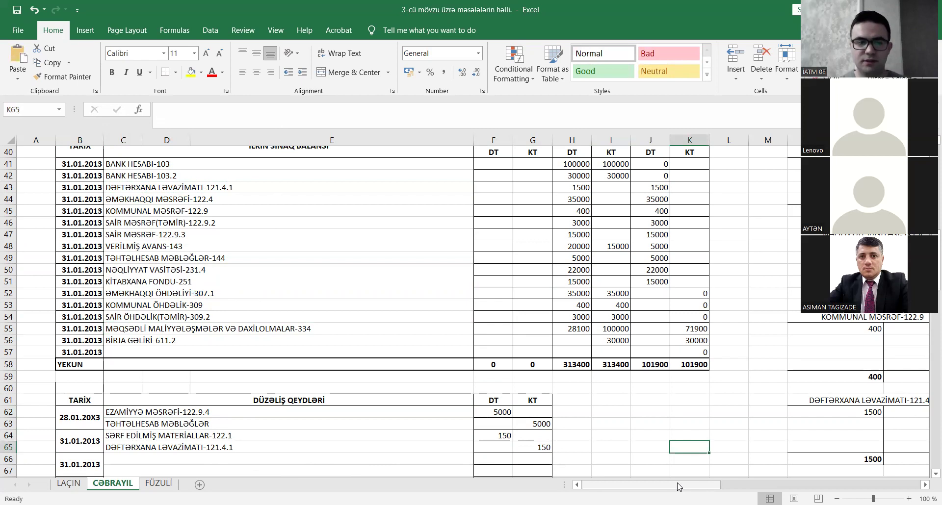
left_click_drag(677, 486, 764, 486)
scroll(224, 404, "down", 9)
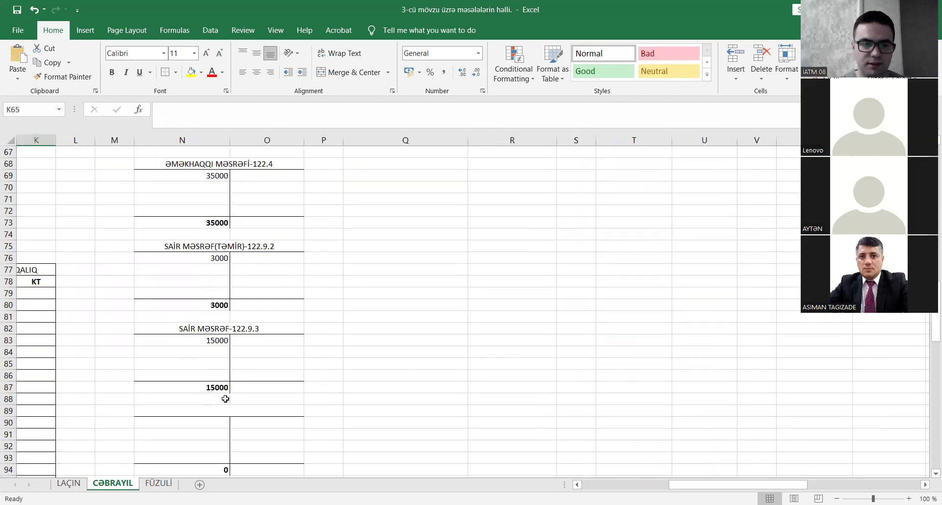
left_click(224, 406)
type("EZAMİYYƏ MƏSRƏFİ-122.9.4")
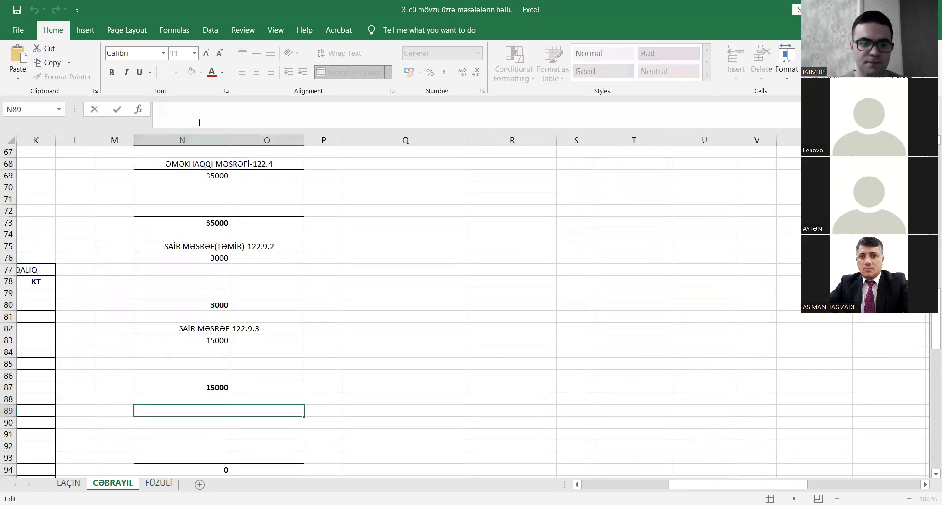
key("Return")
Step: Post 5000 to the debit side of the EZAMİYYƏ MƏSRƏFİ-122.9.4 T-account in N90
left_click_drag(685, 486, 543, 481)
scroll(543, 479, "up", 9)
scroll(588, 468, "down", 4)
left_click_drag(607, 487, 668, 486)
scroll(361, 414, "down", 7)
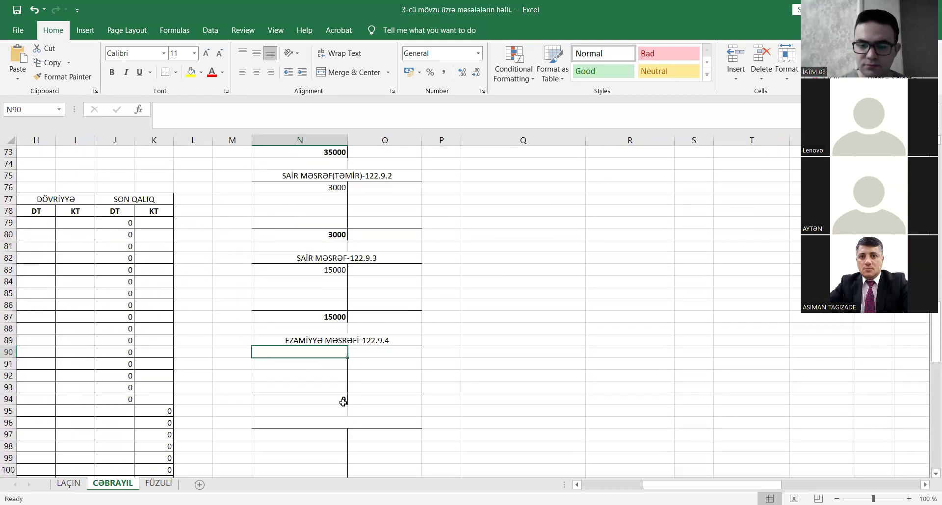
type("5000")
key("Tab")
Step: Post 5000 to the credit side of the TƏHTƏLHESAB MƏBLƏĞLƏR-144 T-account in O41
left_click_drag(668, 486, 607, 486)
scroll(505, 439, "up", 4)
scroll(505, 439, "up", 3)
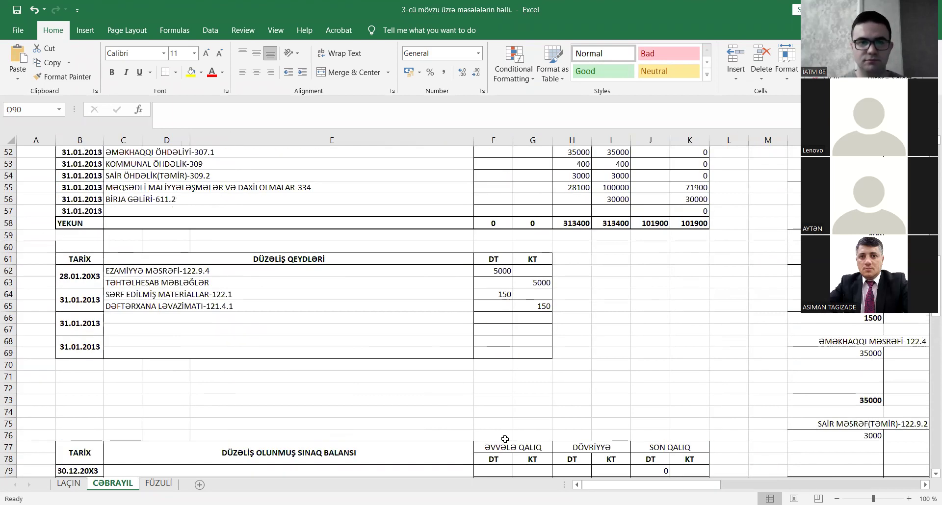
left_click_drag(661, 485, 712, 481)
scroll(558, 393, "up", 13)
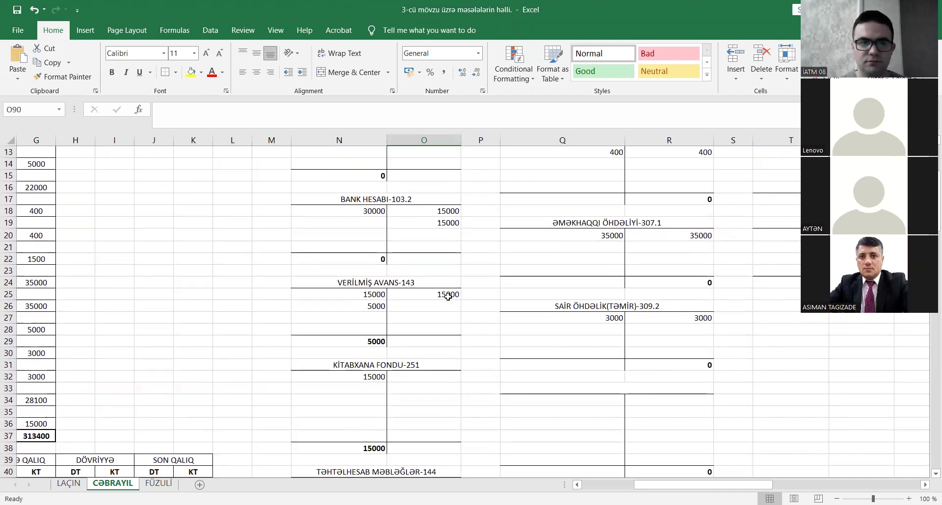
scroll(446, 296, "down", 5)
left_click(433, 305)
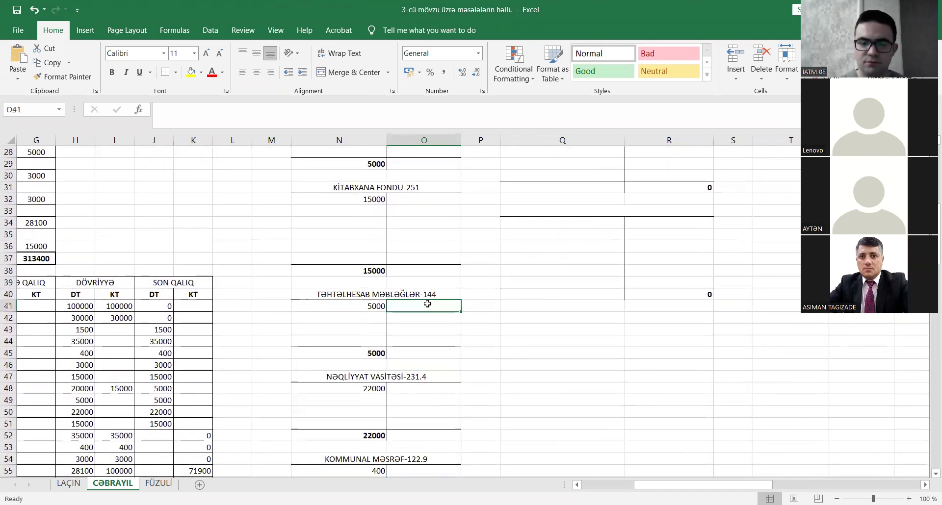
type("5000")
key("Return")
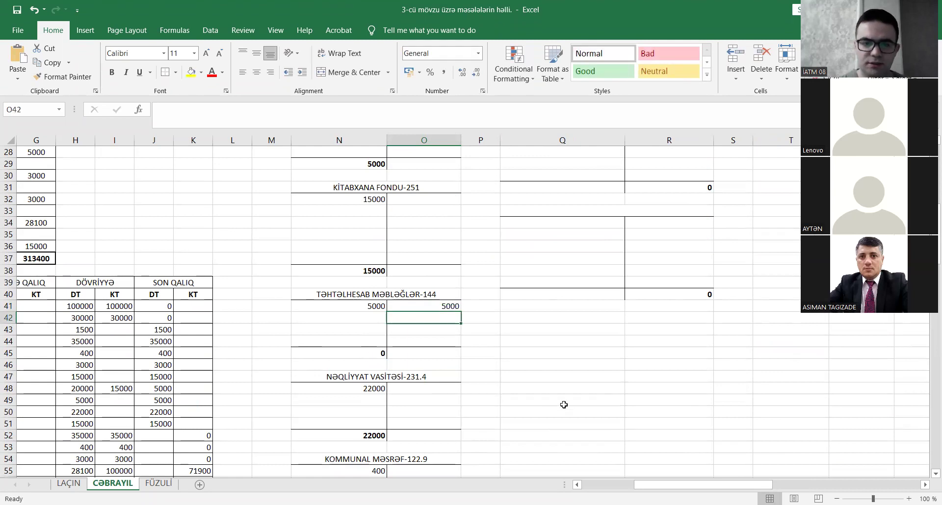
Step: Merge and center N96:O96 and title this T-account SƏRF EDİLMİŞ MATERİALLAR-122.1, copying the account name from C64
scroll(353, 374, "down", 8)
scroll(353, 374, "left", 3)
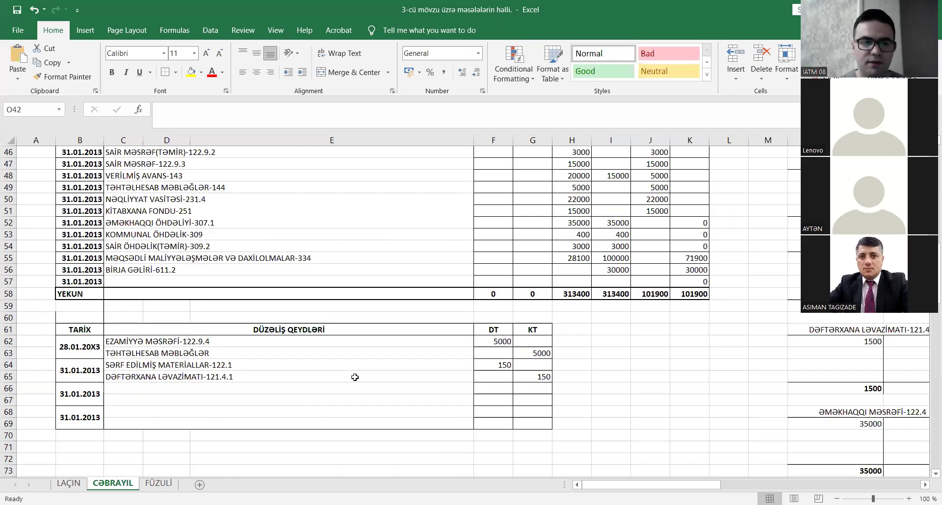
left_click(207, 294)
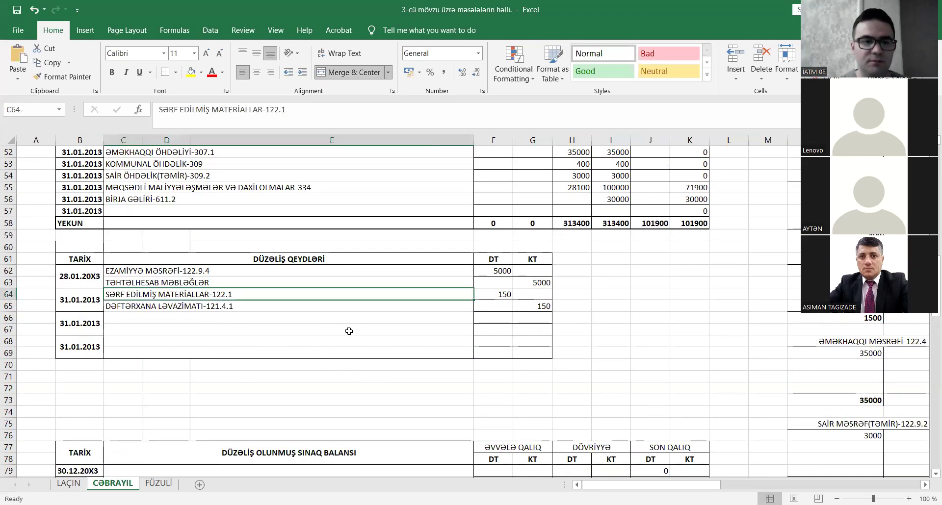
left_click_drag(300, 109, 99, 108)
left_click(650, 330)
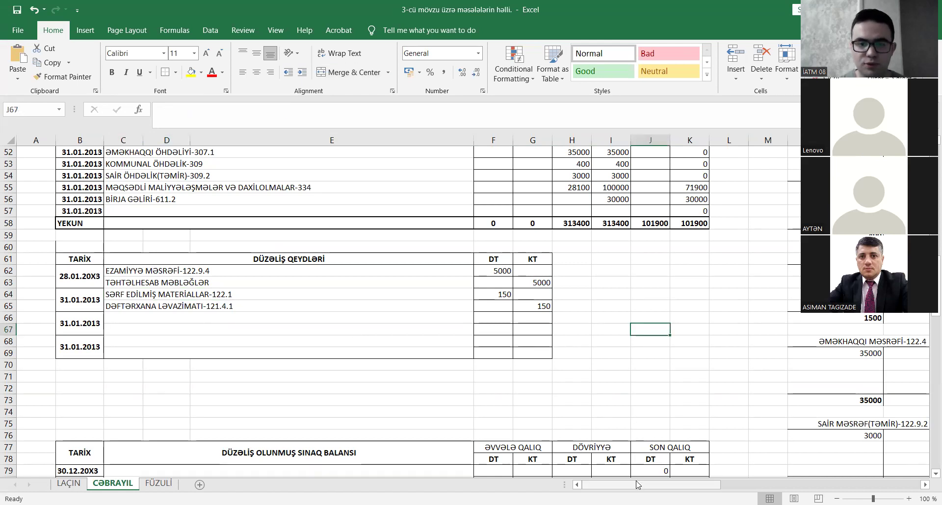
scroll(265, 362, "down", 9)
scroll(265, 362, "right", 3)
scroll(265, 358, "down", 2)
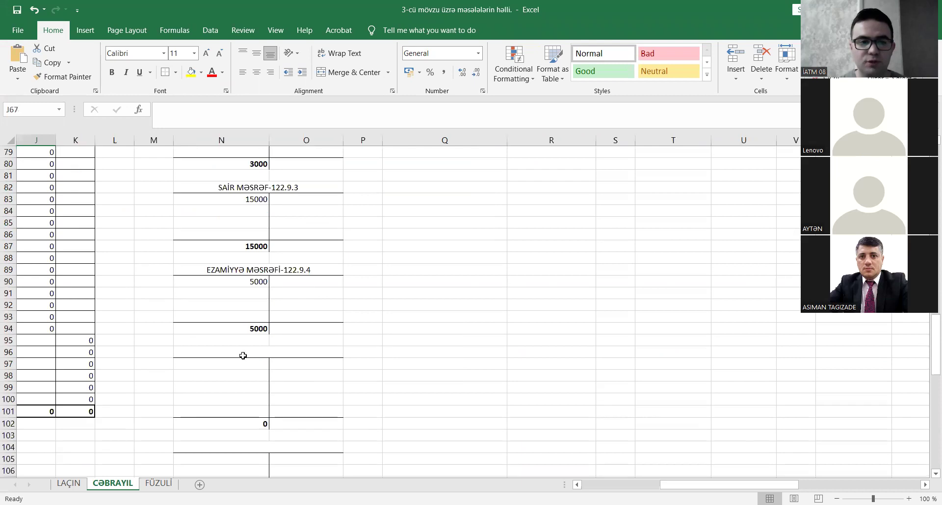
left_click(247, 343)
left_click_drag(246, 351, 305, 352)
left_click(352, 73)
key("F2")
key("ctrl+v")
left_click(481, 287)
Step: Post 150 to the debit side of the SƏRF EDİLMİŞ MATERİALLAR-122.1 T-account in N97
left_click(252, 364)
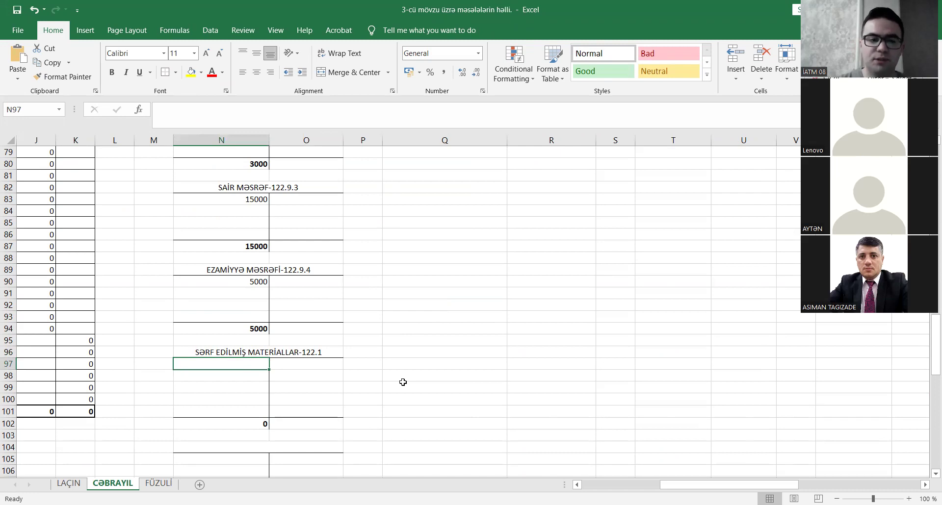
type("1500")
key("Tab")
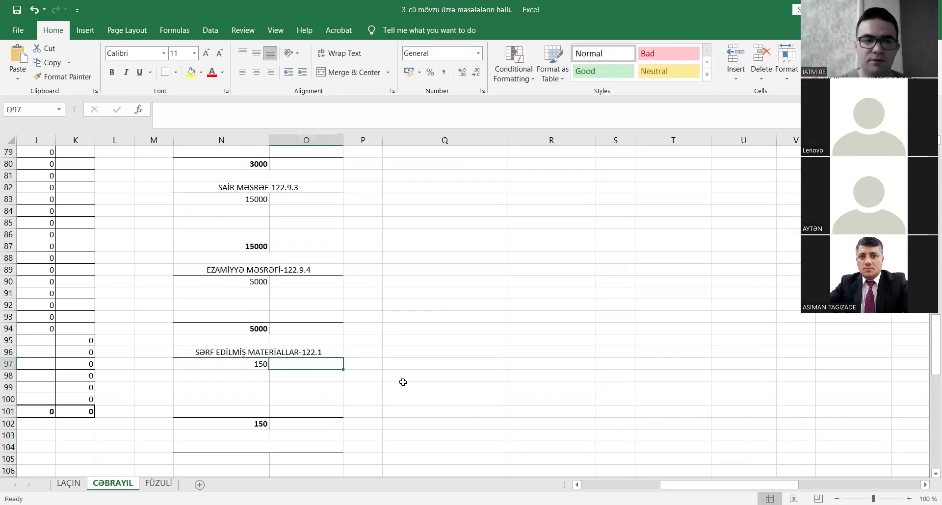
Step: Post 150 to the credit side of the DƏFTƏRXANA LƏVAZİMATI-121.4.1 T-account in O62
scroll(354, 359, "up", 4)
scroll(354, 359, "up", 6)
left_click(304, 310)
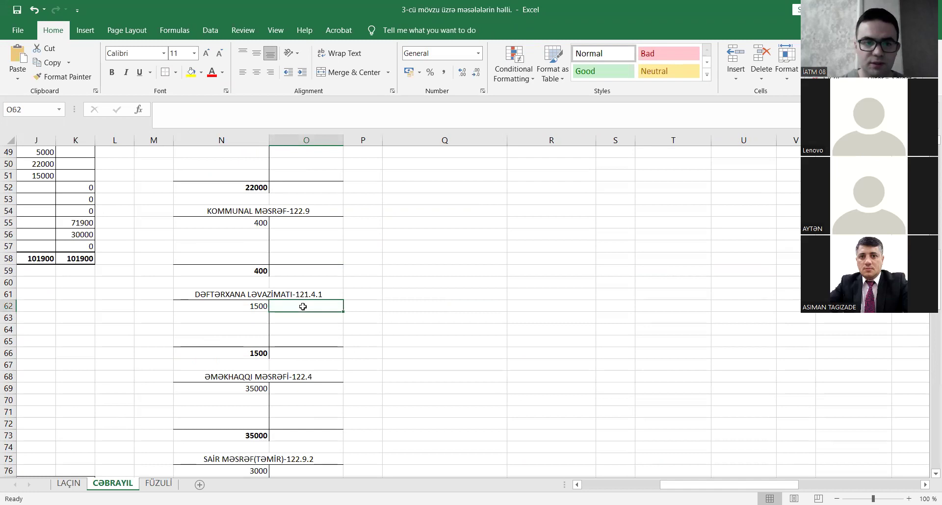
type("15")
key("BackSpace")
type("50")
key("Return")
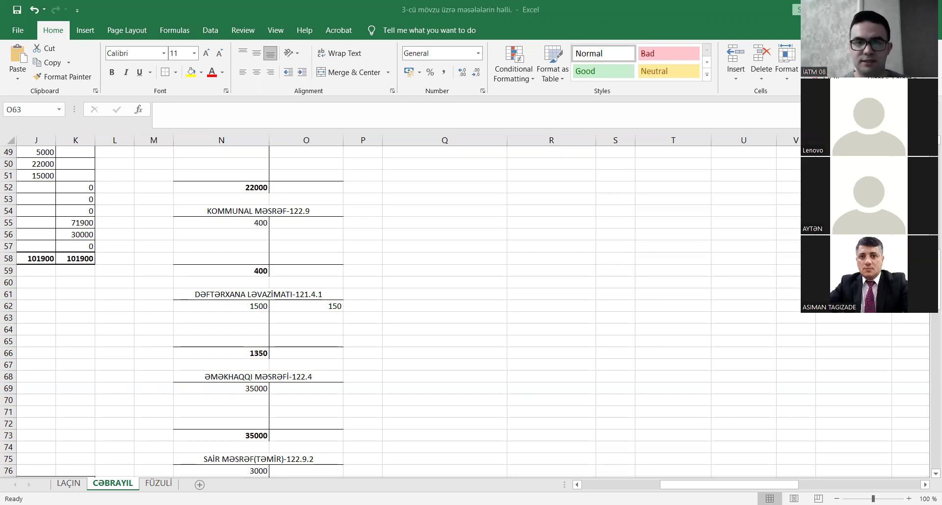
Step: Enter the third adjusting entry's amounts in the DÜZƏLİŞ QEYDLƏRİ table: debit 2200 in F66 and credit 2200 in G67
scroll(326, 326, "up", 4)
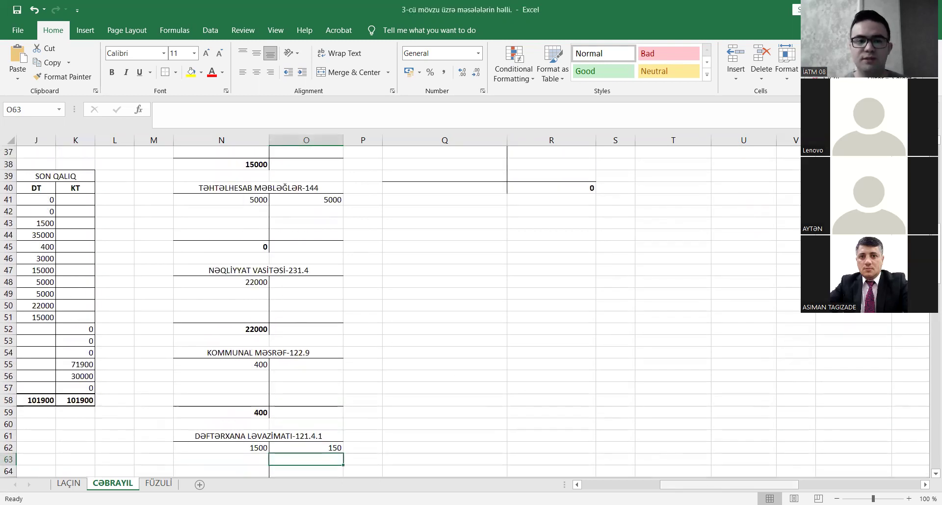
left_click_drag(706, 489, 603, 489)
scroll(558, 362, "down", 6)
scroll(557, 363, "down", 4)
scroll(553, 362, "up", 4)
left_click(503, 280)
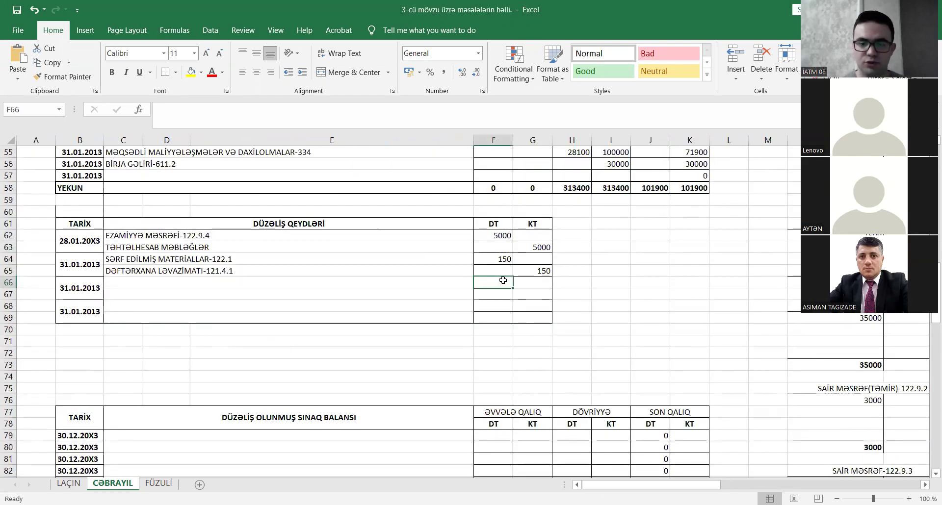
type("2200")
key("Return")
key("Right")
type("2200")
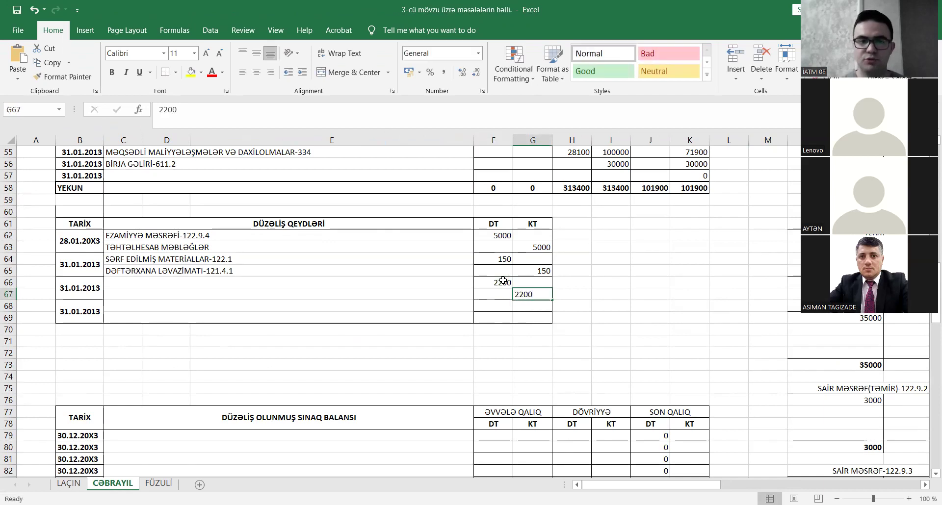
key("Return")
Step: Enter AMORTİZASİYA MƏSRƏFİ-122.5 as the debit account of the third adjusting entry in C66
left_click(141, 281)
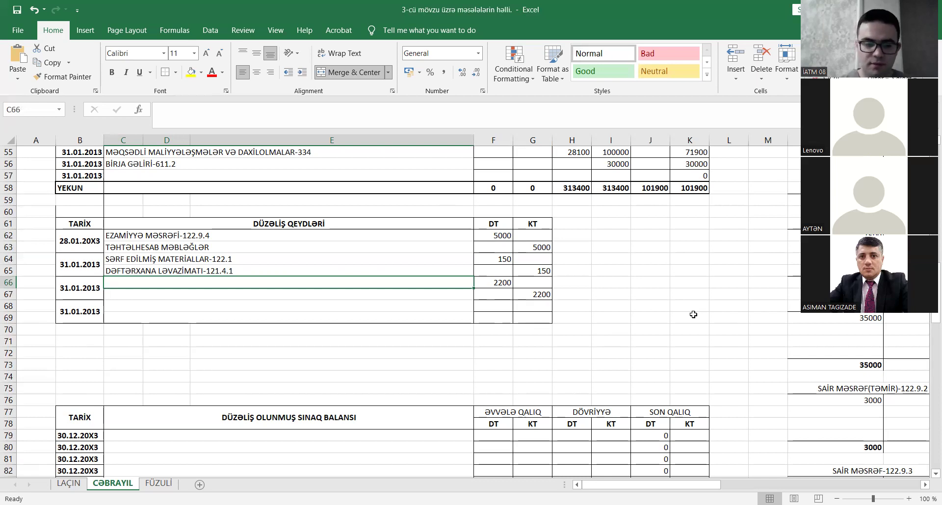
type("AMORTİZASİYA")
type(" MSƏR")
key("BackSpace")
key("BackSpace")
key("BackSpace")
type("ƏSRƏFİ")
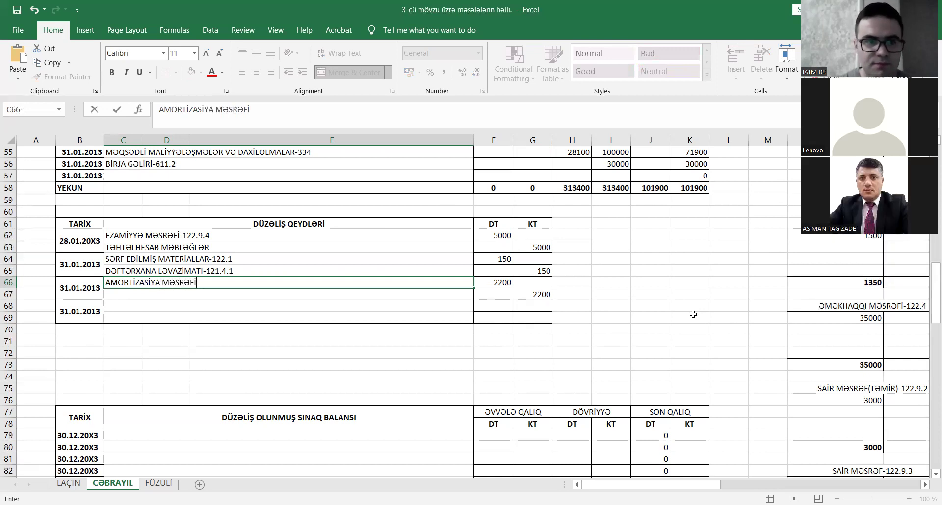
type("-122.5")
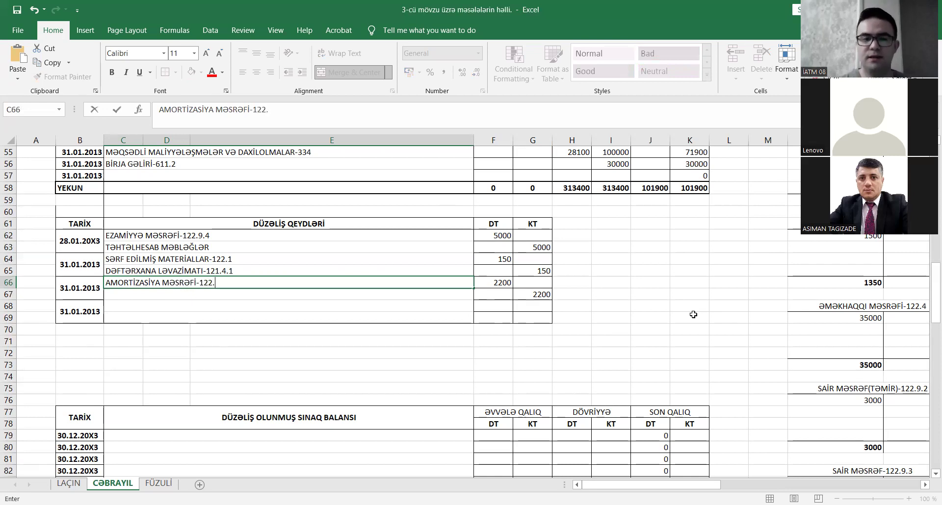
key("Tab")
Step: Enter YIĞILMIŞ AMORTİZASİYA-232 as the credit account of the third adjusting entry in C67
left_click(183, 295)
type("YIĞIL")
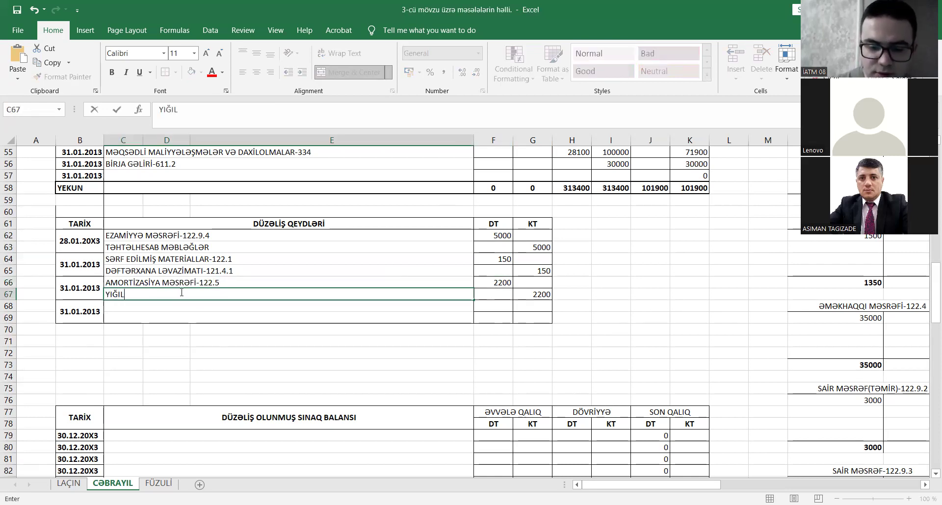
type("MIŞ AMORTİZASİU")
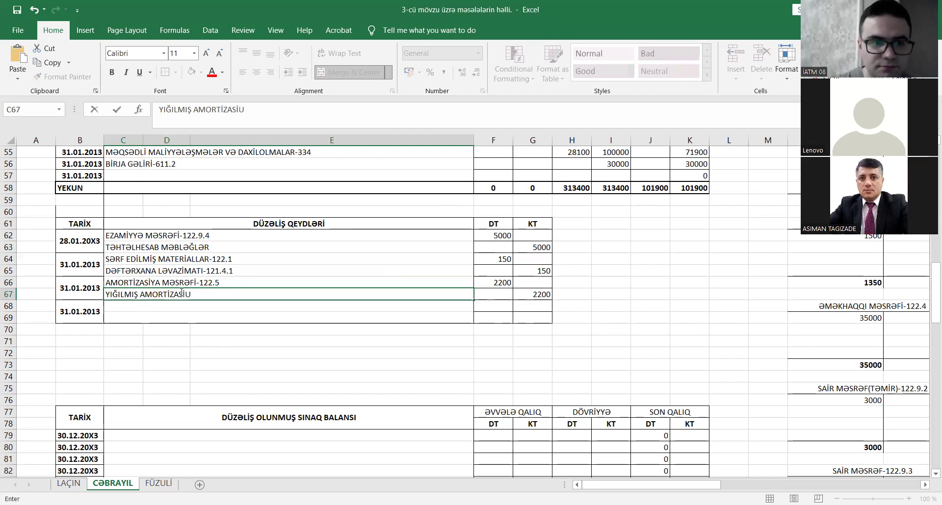
key("BackSpace")
type("YA")
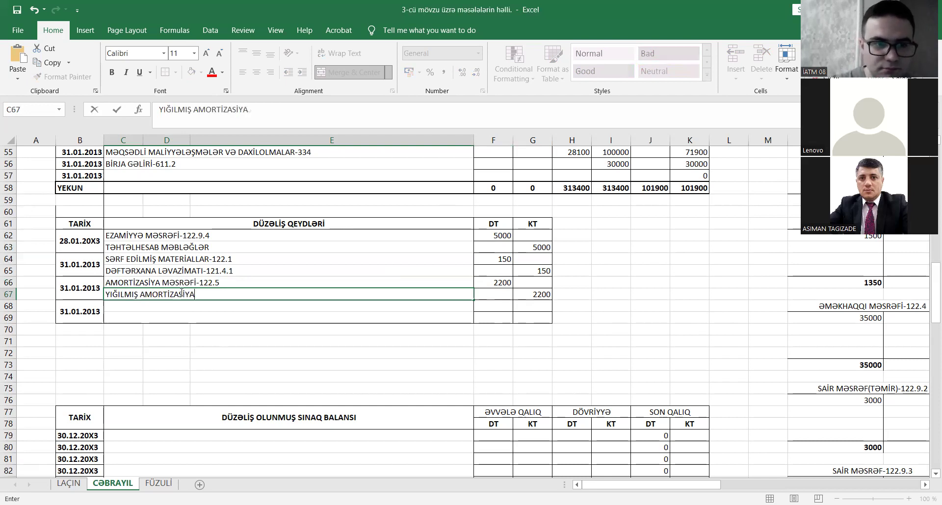
type("-232")
key("Tab")
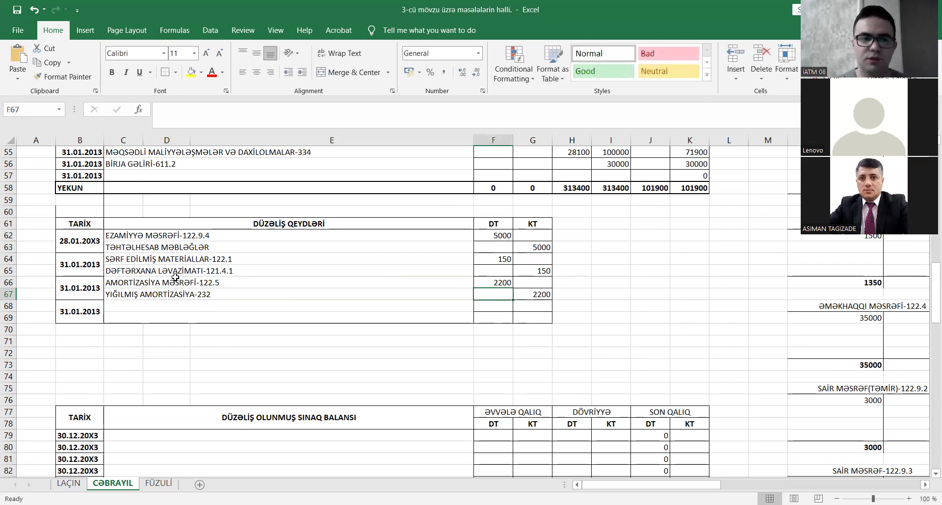
Step: Copy the account name AMORTİZASİYA MƏSRƏFİ-122.5 from C66 into N104 as the title of the empty T-account
left_click(229, 282)
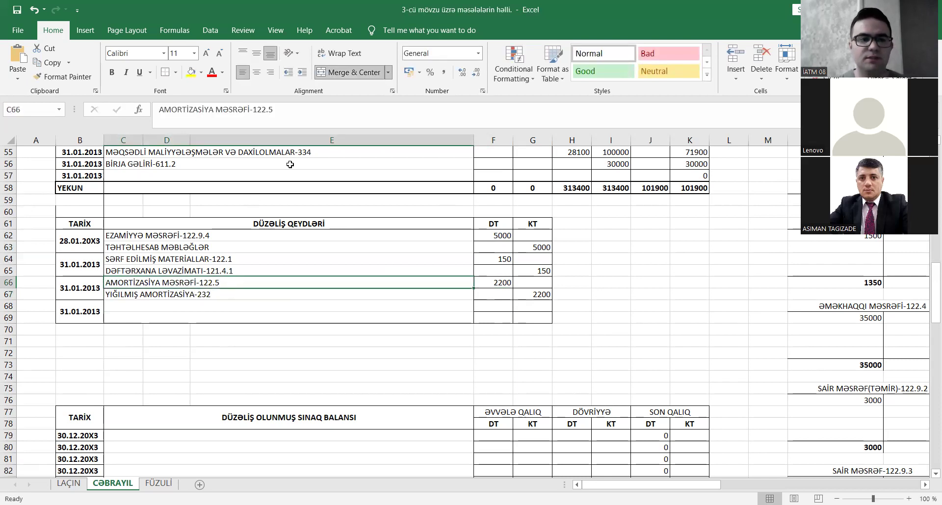
left_click_drag(309, 109, 159, 109)
key("ctrl+c")
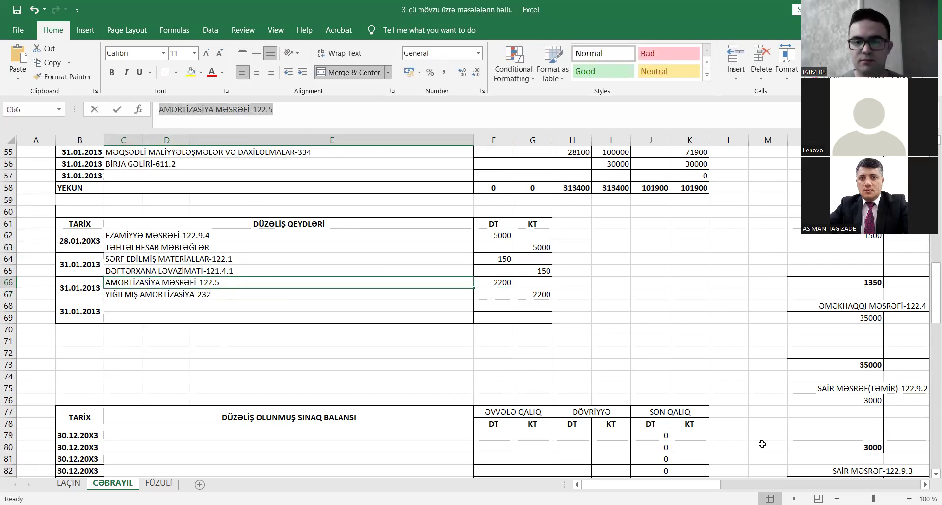
left_click(650, 365)
scroll(650, 365, "down", 7)
scroll(810, 452, "down", 2)
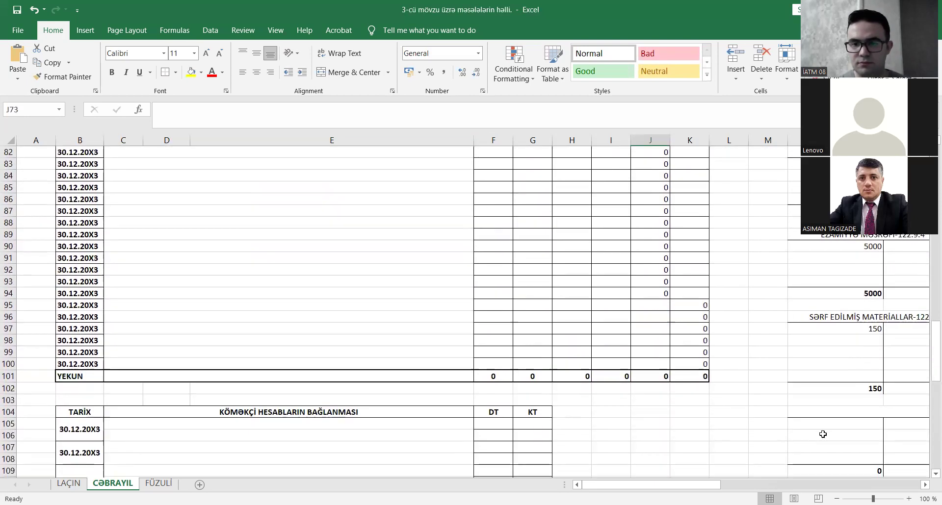
left_click(841, 412)
left_click(257, 113)
key("ctrl+v")
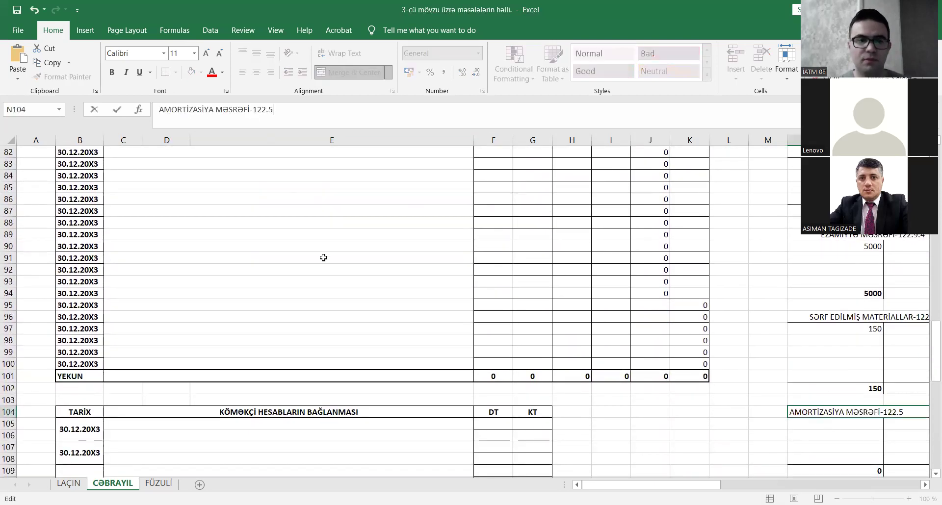
Step: Post 2200 to the debit side of the AMORTİZASİYA MƏSRƏFİ-122.5 T-account in N105
left_click(844, 423)
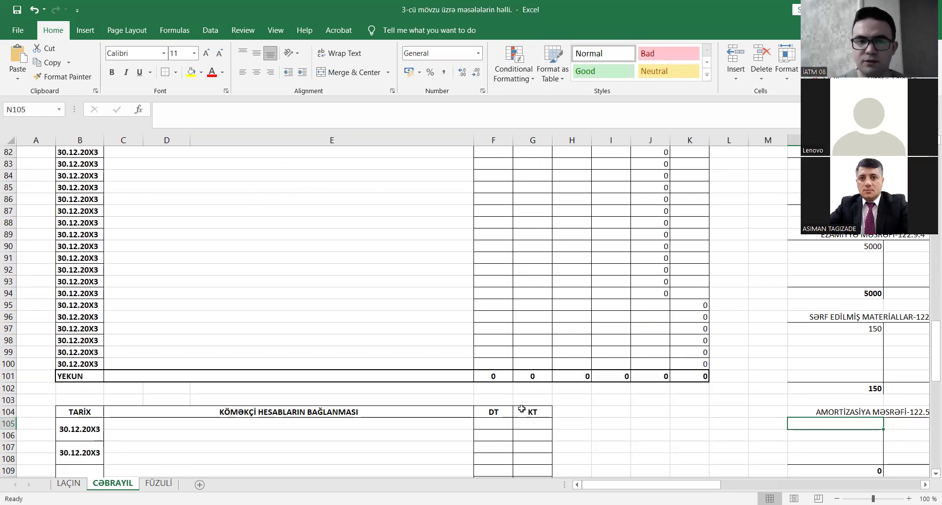
scroll(519, 406, "up", 8)
type("2200")
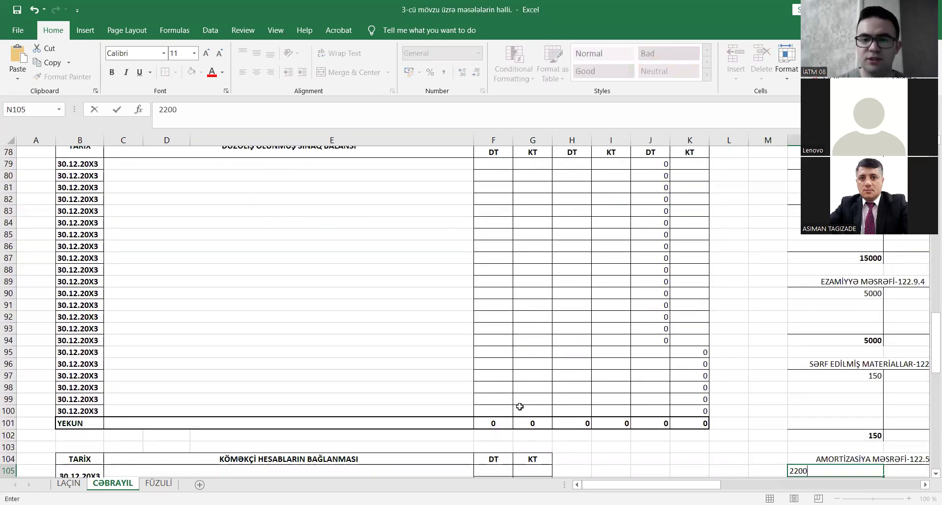
key("Tab")
Step: Copy the account name YIĞILMIŞ AMORTİZASİYA-232 from C67 into N111 as the title of the next empty T-account
scroll(328, 407, "up", 3)
scroll(328, 406, "up", 3)
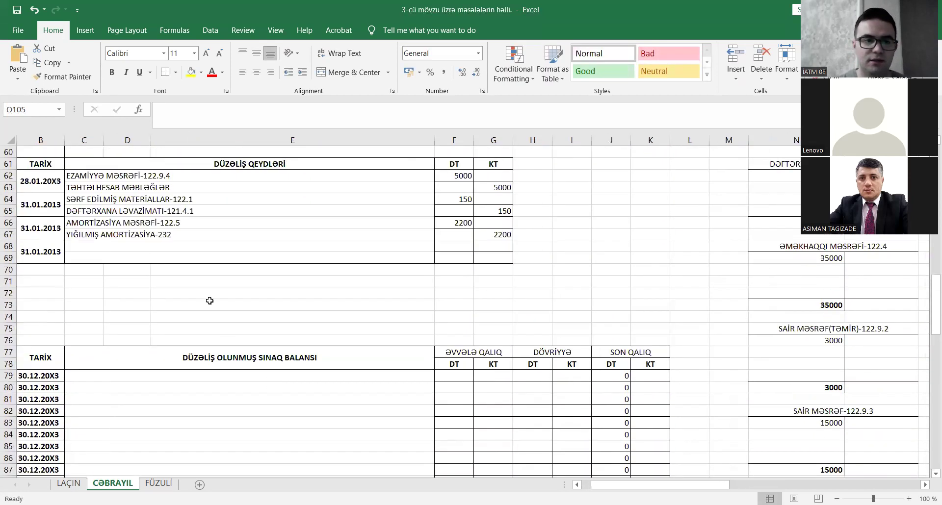
left_click(164, 235)
left_click_drag(283, 109, 115, 112)
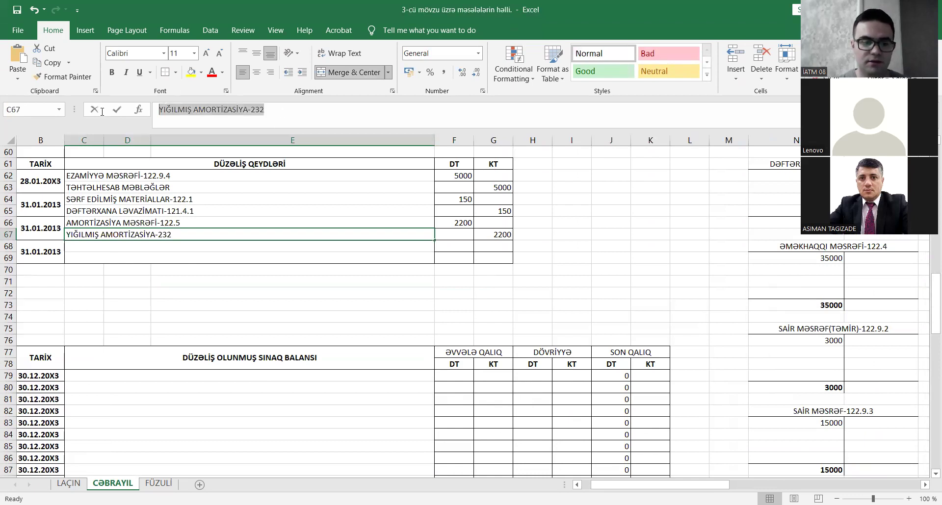
left_click(665, 296)
scroll(665, 382, "down", 4)
scroll(665, 381, "down", 2)
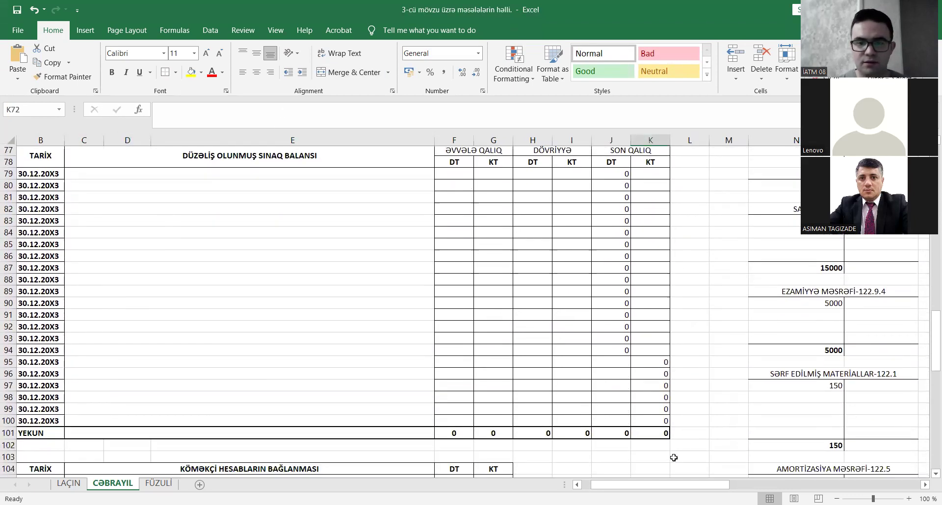
scroll(406, 397, "down", 5)
scroll(373, 378, "right", 3)
double_click(343, 365)
type("YIĞILMIŞ AMORTİZASİYA-232")
left_click(571, 288)
Step: Post 2200 to the credit side of the YIĞILMIŞ AMORTİZASİYA-232 T-account in O112
left_click(425, 377)
type("2200")
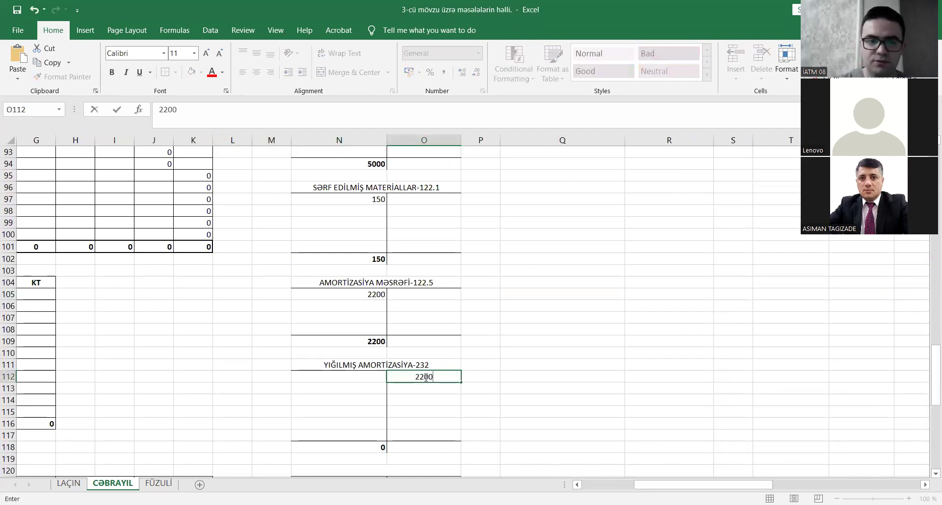
key("Return")
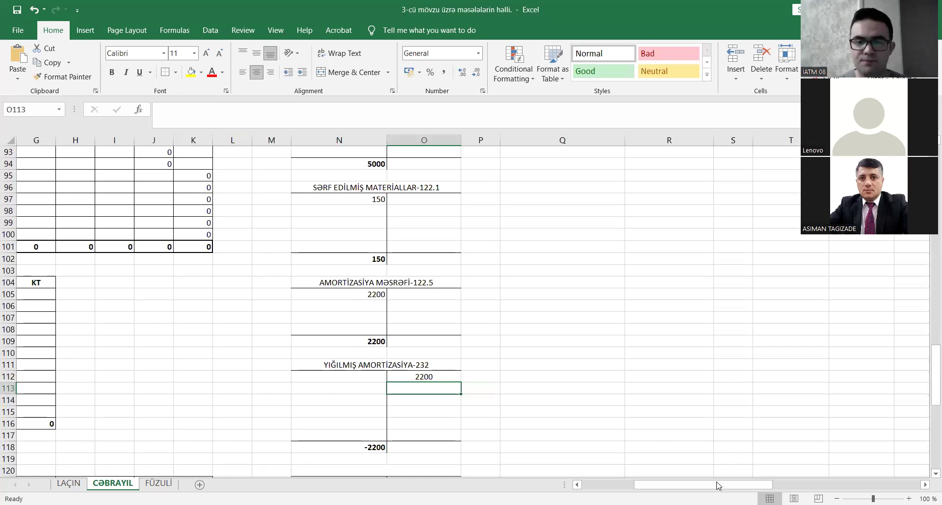
Step: Review the journal entries in rows 33–36 and check additional note 4 of the exercise in the Acrobat PDF
scroll(384, 423, "up", 12)
scroll(384, 422, "left", 3)
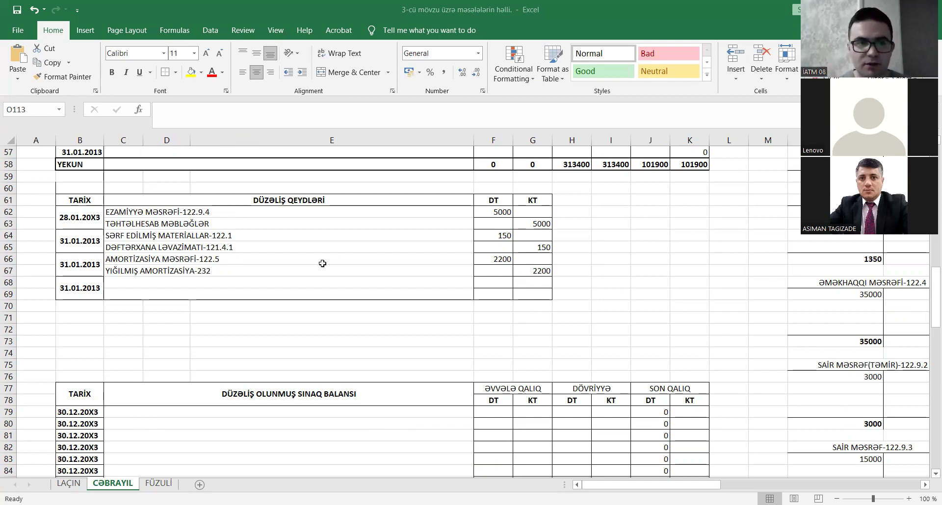
scroll(323, 264, "up", 11)
left_click_drag(129, 258, 535, 295)
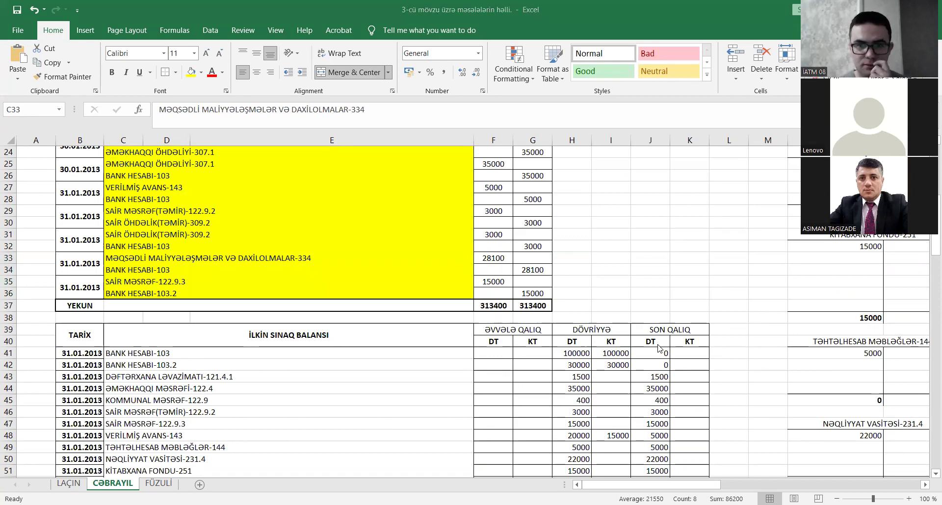
key("alt+Tab")
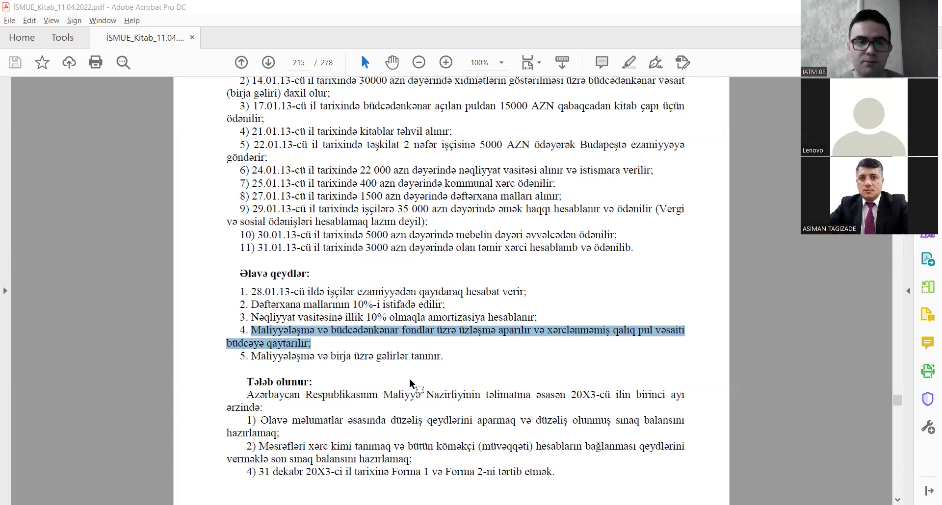
key("alt+Tab")
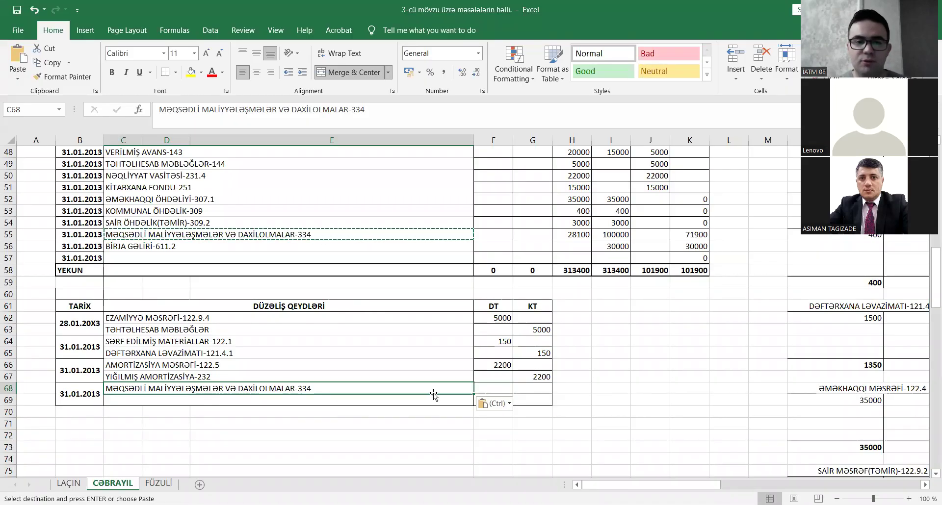
Step: Enter DÖVLƏT BÜDCƏSİNDƏN ALINMIŞ VƏSAİTLƏR ÜZRƏ XƏRCLƏMƏLƏR-621 as the credit account of the fourth adjusting entry in C69
left_click(284, 399)
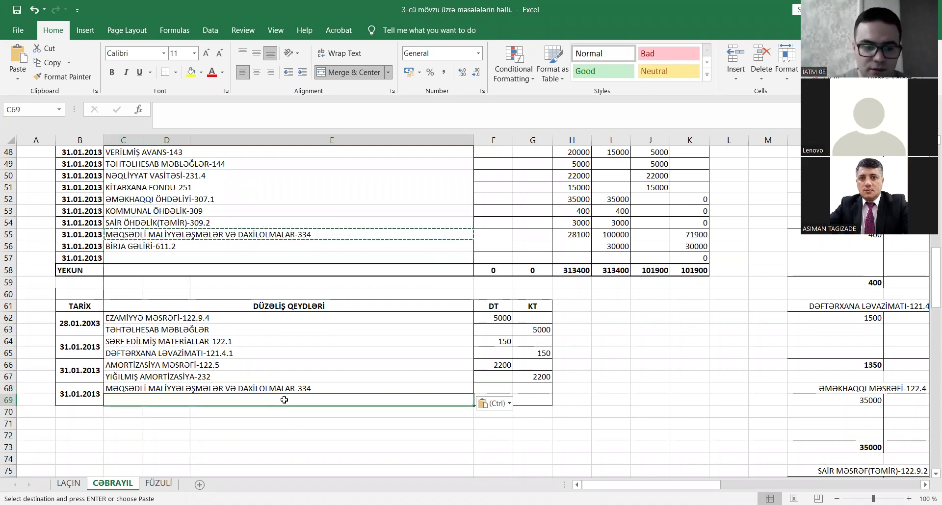
type("DÖVLƏT BÜDCƏSİNDƏN ALINMIŞ VƏSAİT")
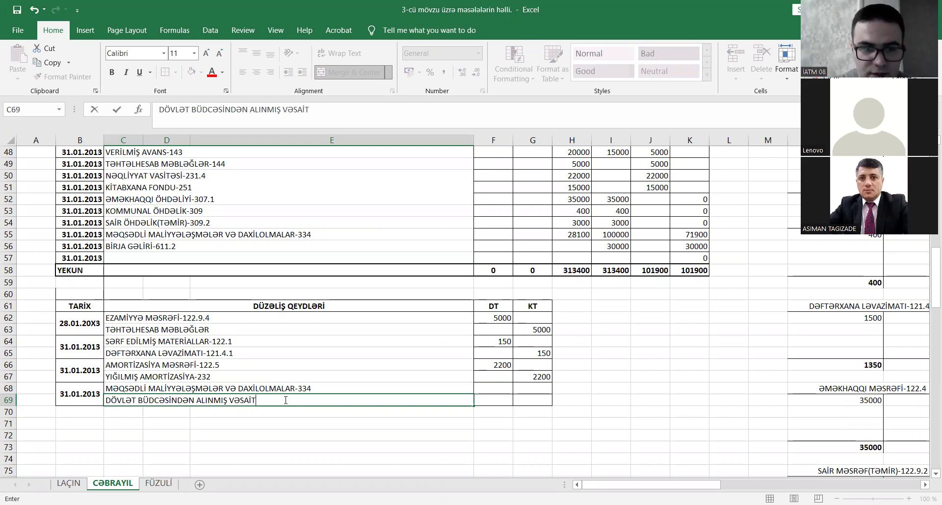
type("LƏR ")
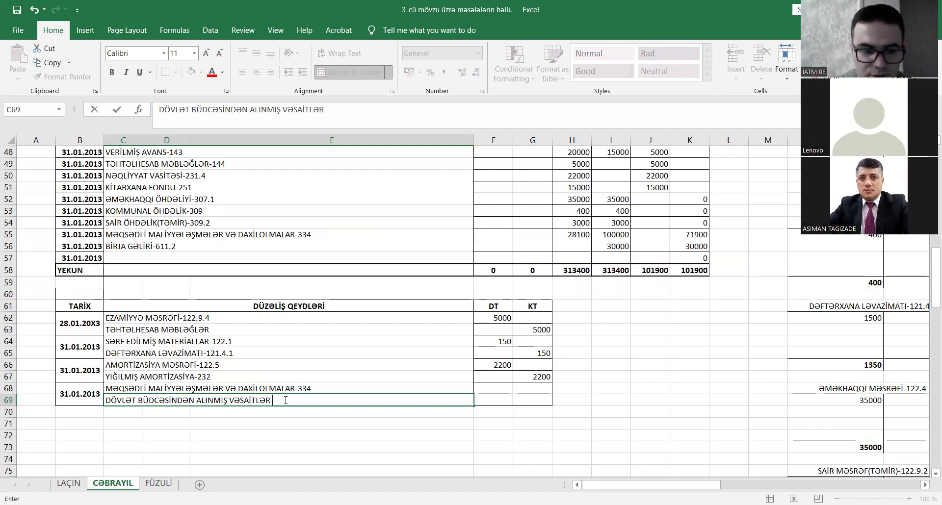
type("ÜZRƏ XƏ")
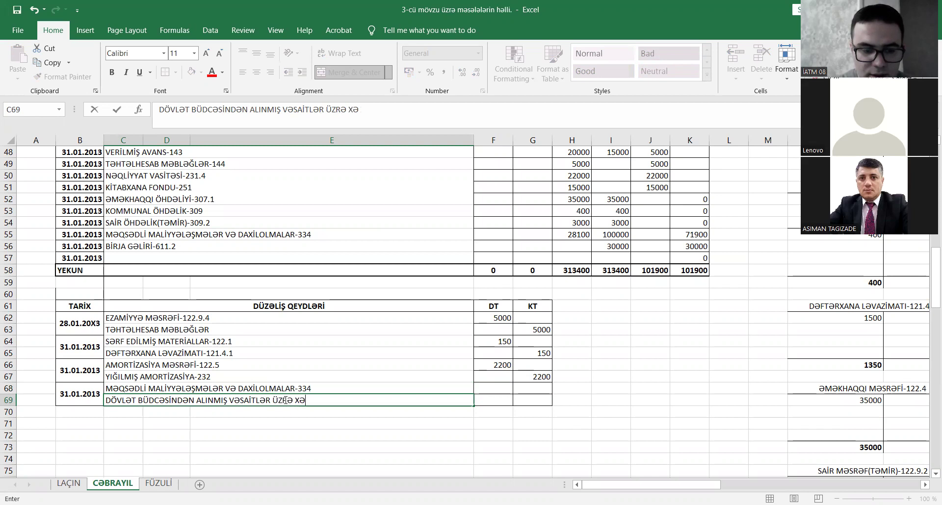
type("RCLƏMƏLƏR")
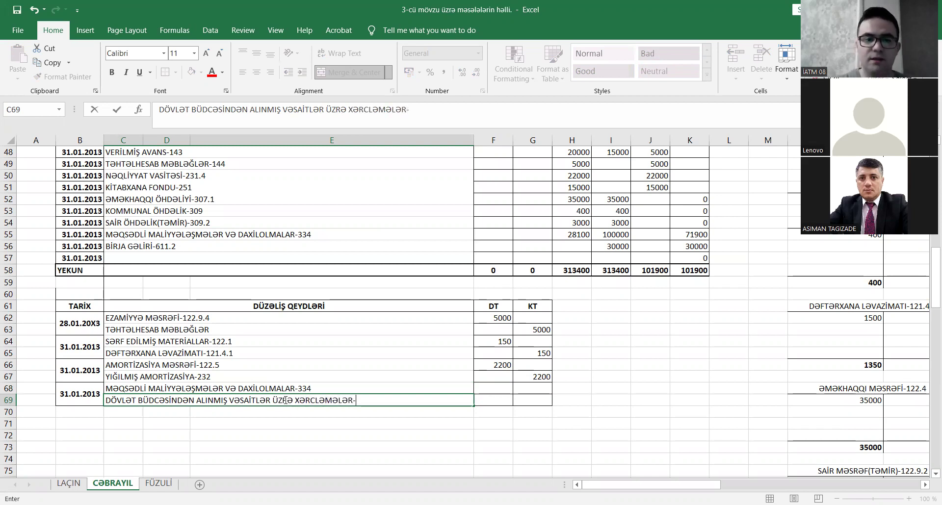
type("-621")
key("Tab")
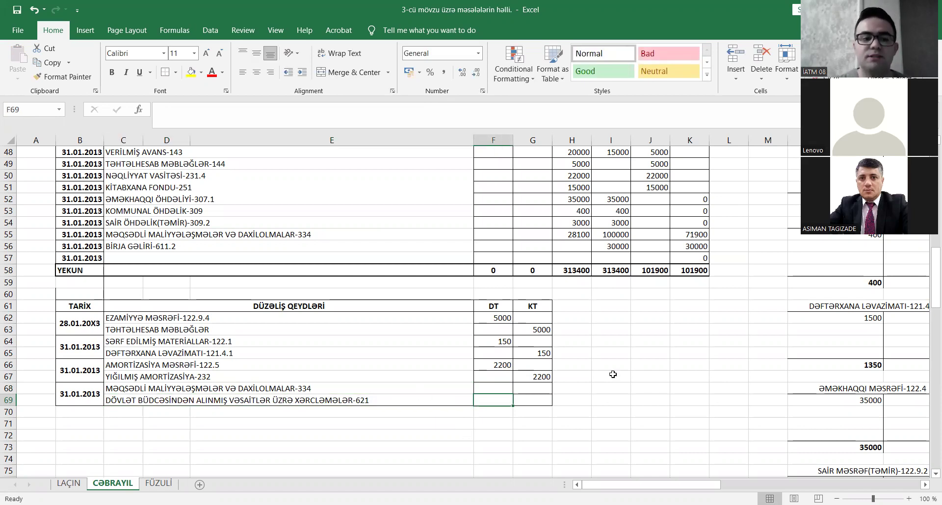
Step: Enter the account 334 T-account's closing balance as the fourth adjusting entry's amounts: debit 71900 in F68 and credit 71900 in G69
scroll(612, 375, "up", 4)
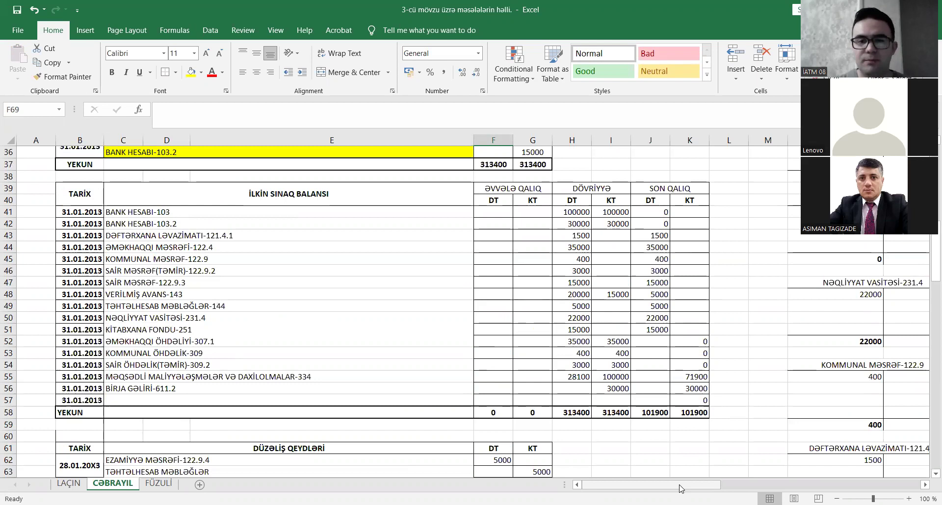
scroll(646, 432, "up", 12)
scroll(645, 431, "right", 6)
left_click(428, 263)
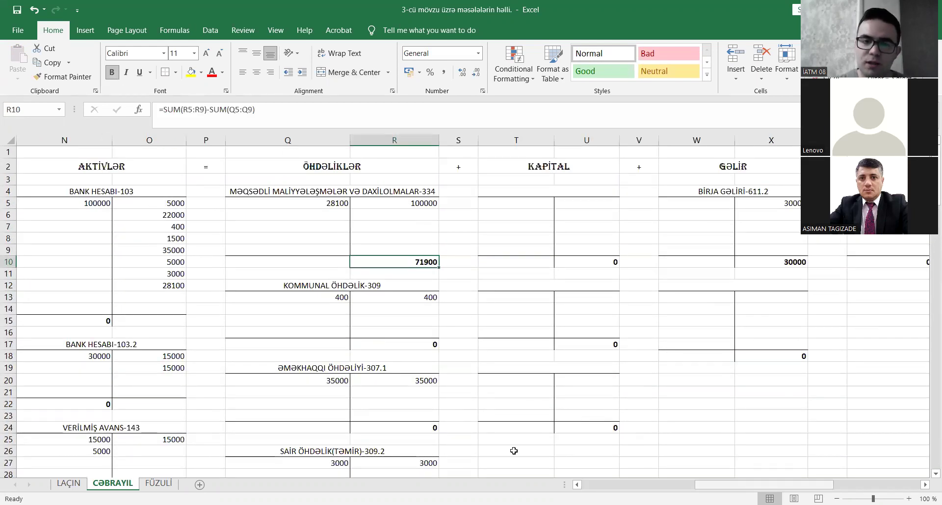
scroll(513, 446, "left", 6)
scroll(515, 417, "down", 18)
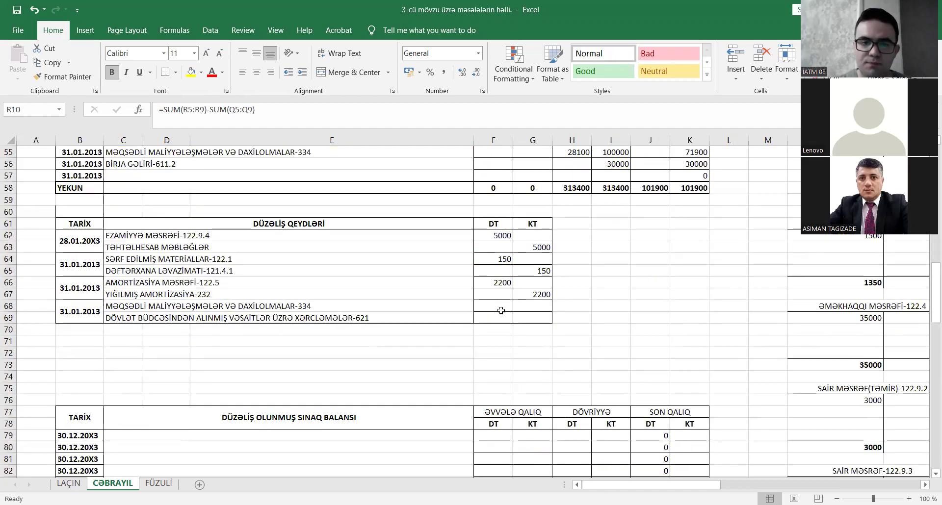
left_click(497, 308)
type("71900")
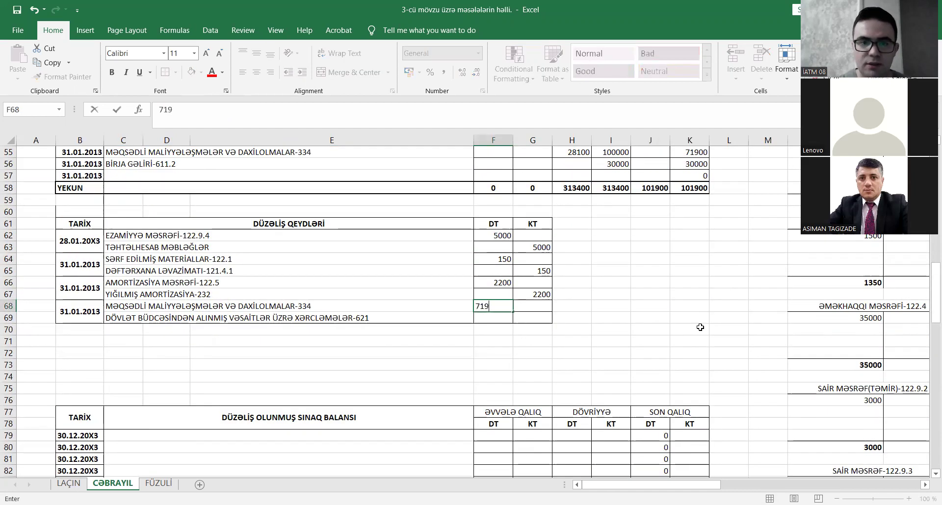
key("Return")
key("Right")
type("71900")
key("Return")
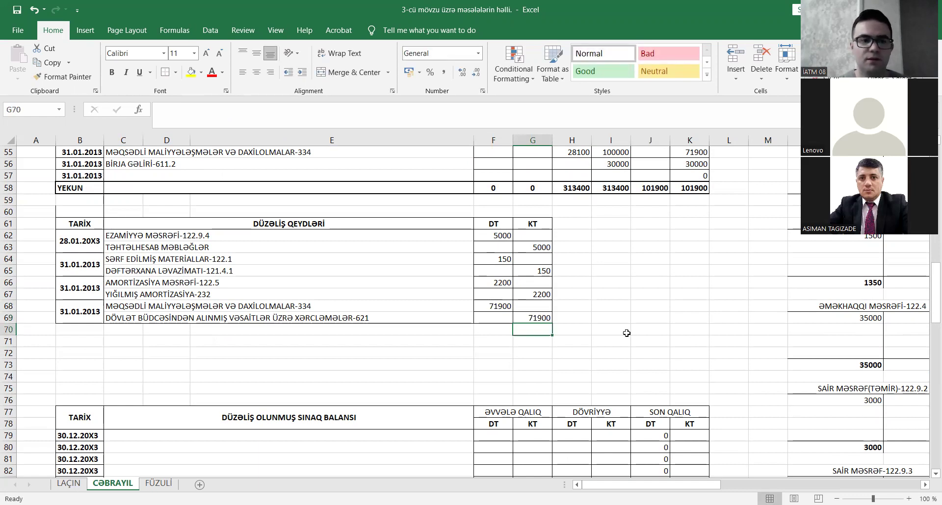
Step: Copy BANK HESABI-103, BANK HESABI-103.2 and DƏFTƏRXANA LƏVAZİMATI-121.4.1 from the initial trial balance into C79:C81 of the adjusted trial balance
scroll(627, 333, "down", 1)
scroll(626, 333, "down", 1)
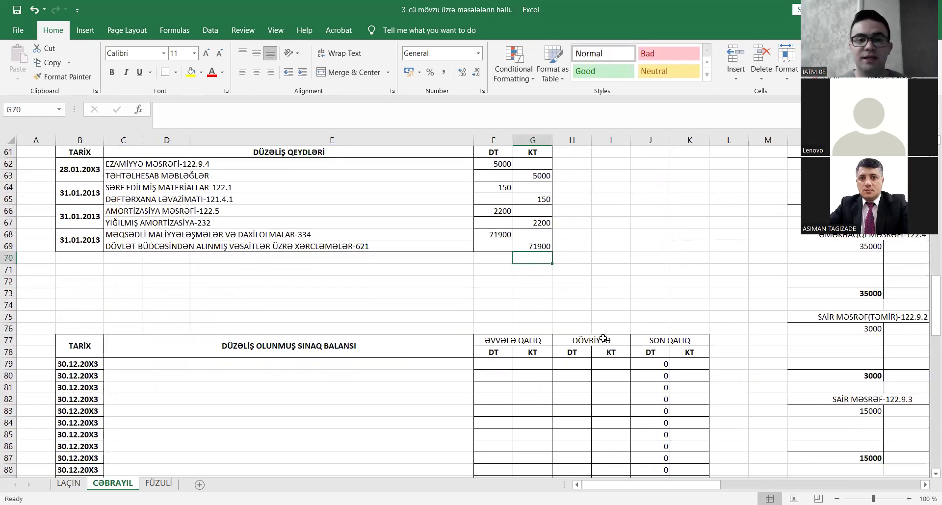
scroll(471, 335, "up", 3)
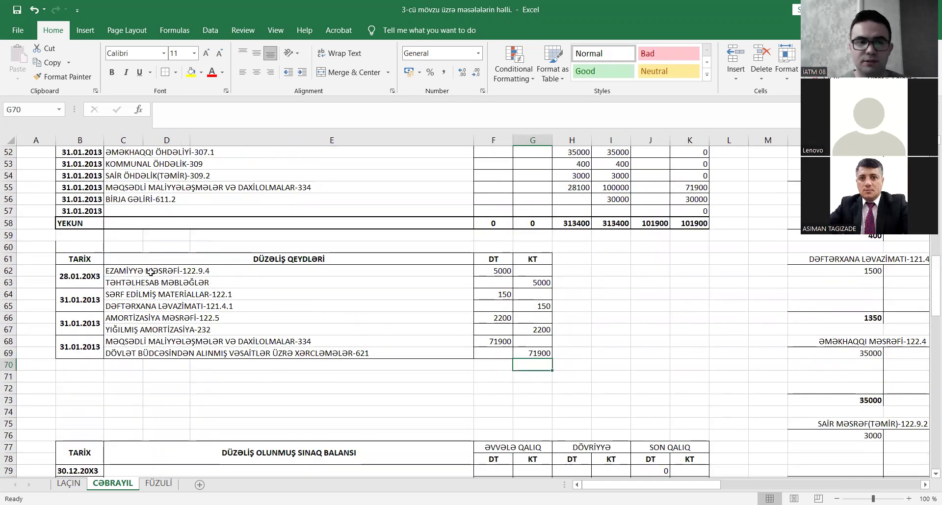
scroll(238, 298, "up", 4)
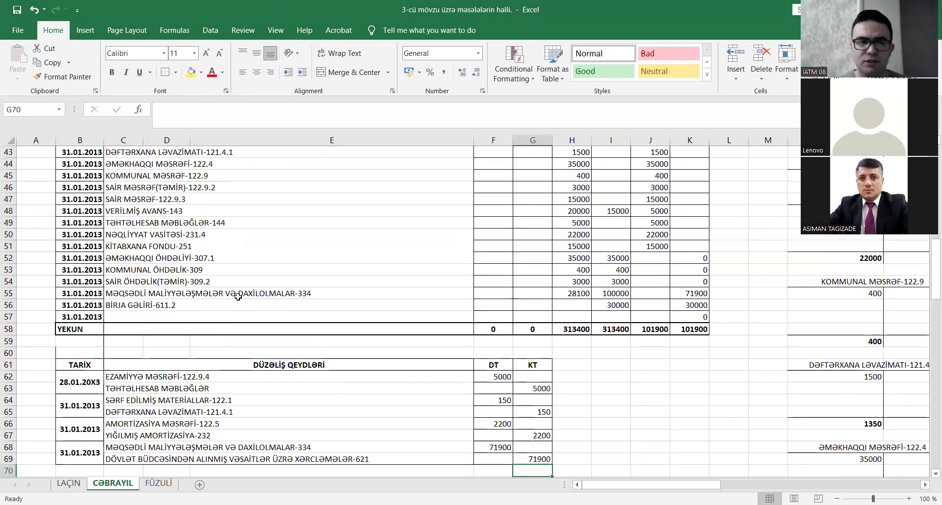
left_click_drag(207, 169, 206, 189)
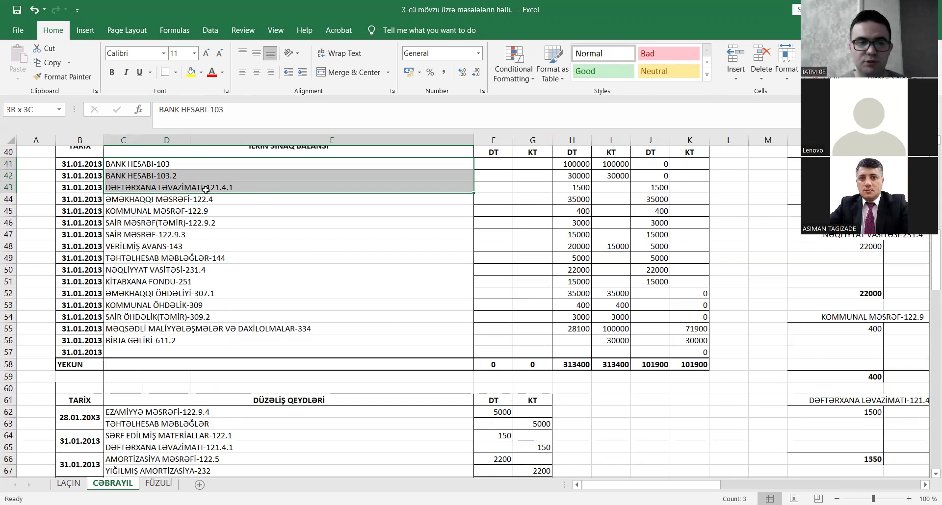
left_click_drag(206, 190, 206, 189)
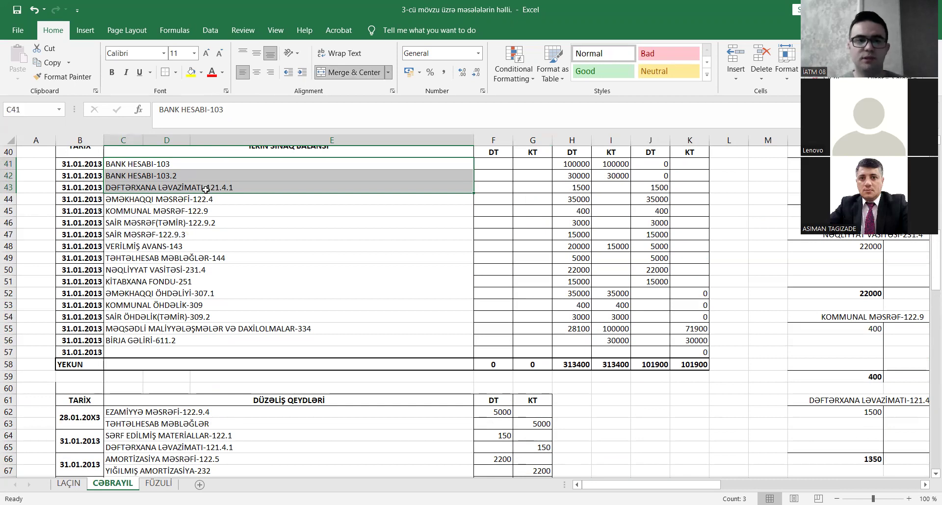
key("ctrl+c")
scroll(206, 351, "down", 8)
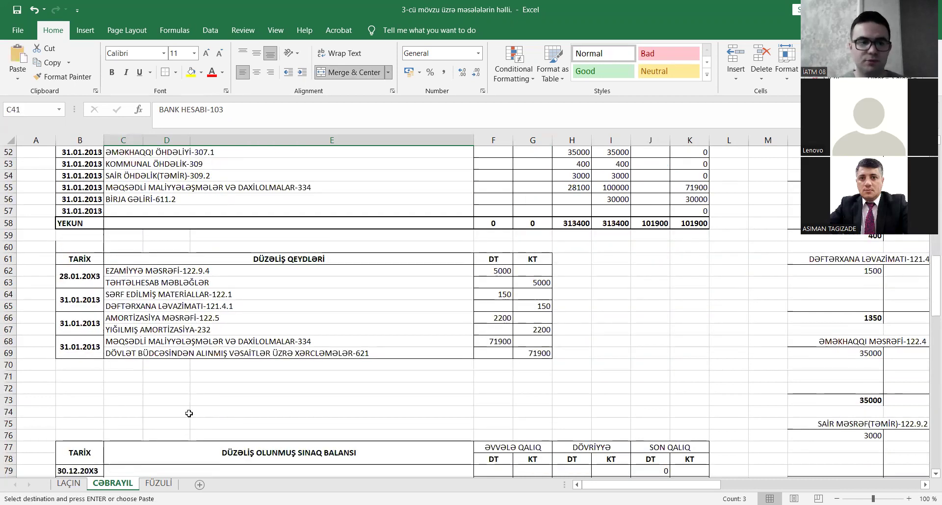
left_click(150, 330)
key("ctrl+v")
Step: Copy the SƏRF EDİLMİŞ MATERİALLAR-122.1 account from the adjusting entry in C64 into C82 of the adjusted trial balance
scroll(255, 339, "up", 7)
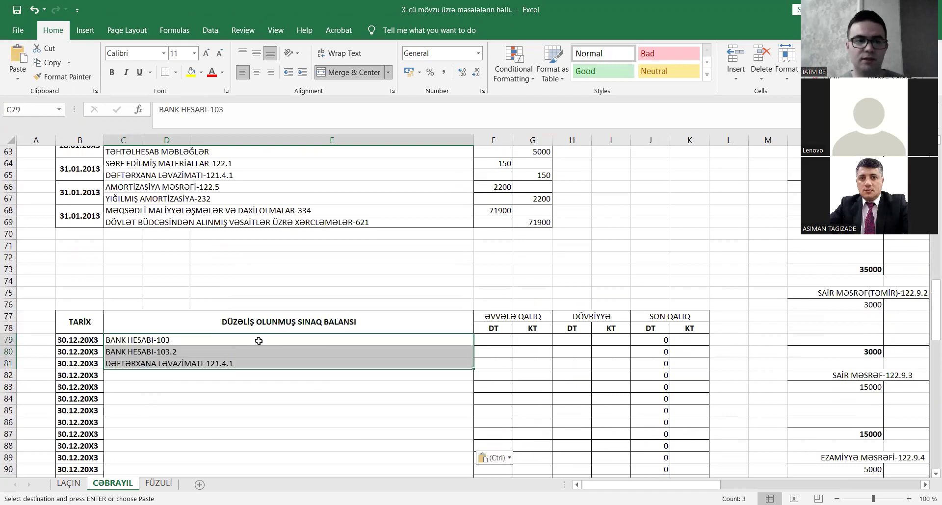
left_click(231, 401)
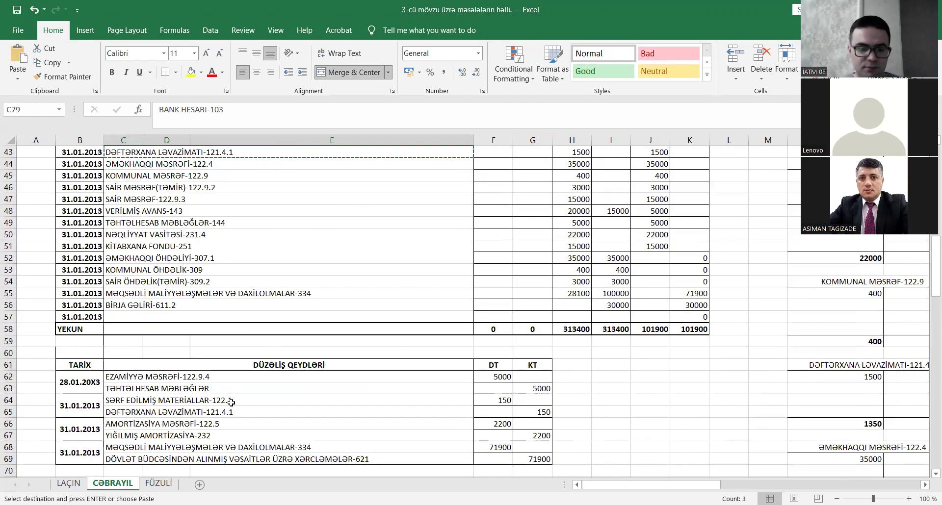
scroll(217, 428, "down", 4)
key("ctrl+c")
left_click(169, 469)
key("ctrl+v")
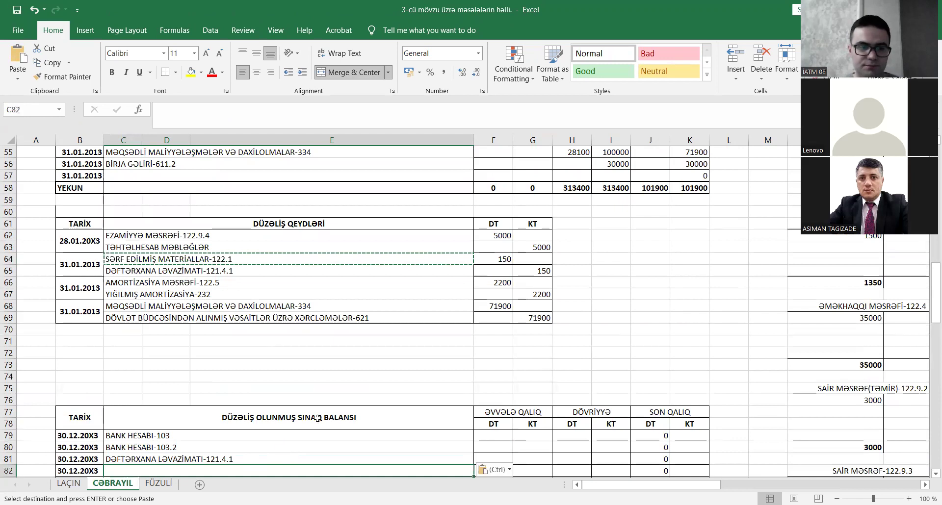
Step: Append the account number -144 to TƏHTƏLHESAB MƏBLƏĞLƏR in C63 of the adjusting entries
scroll(342, 365, "up", 4)
scroll(342, 366, "up", 3)
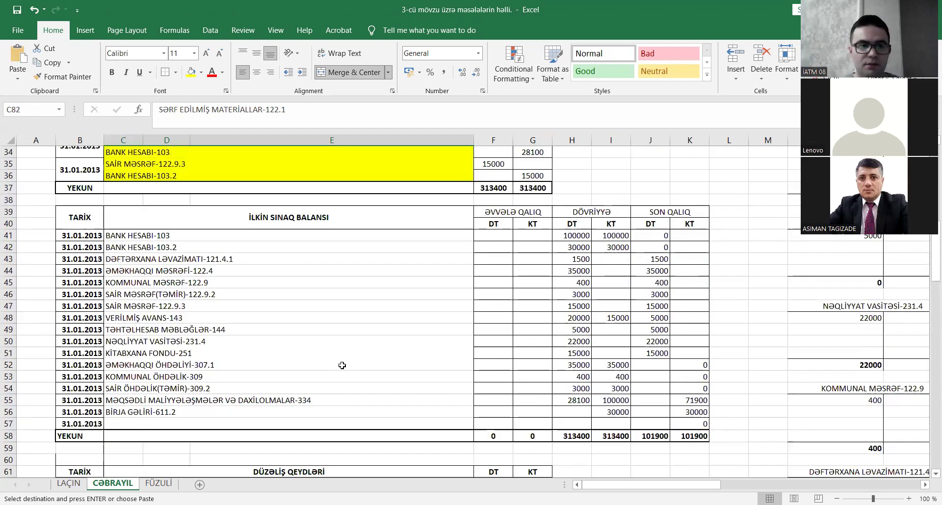
left_click(221, 269)
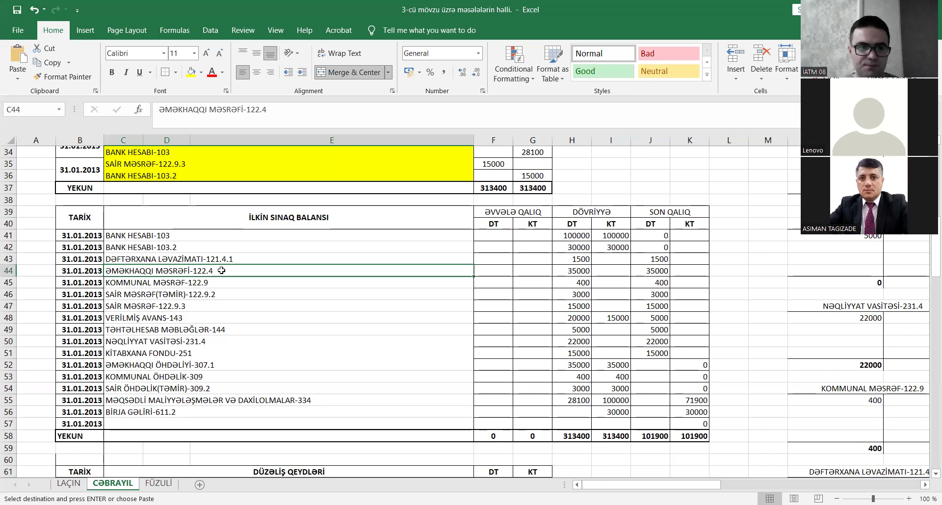
scroll(221, 271, "down", 2)
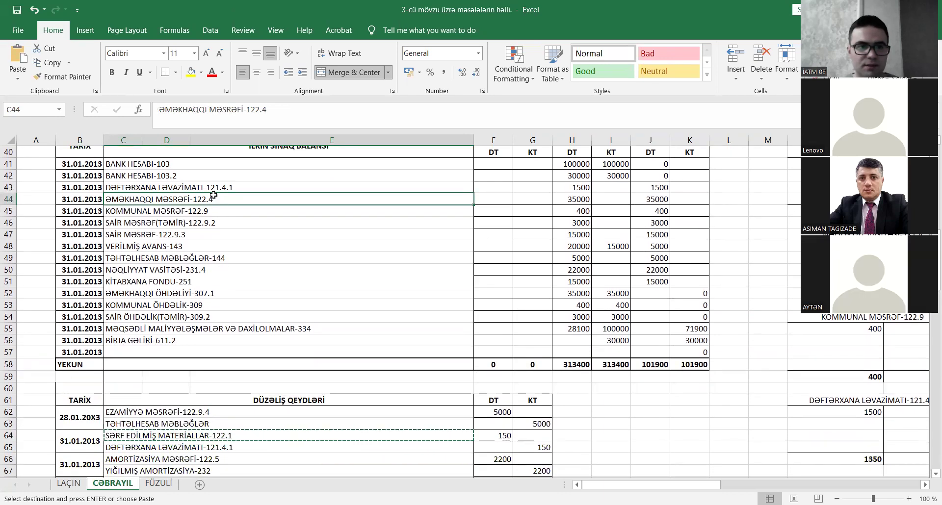
left_click_drag(215, 200, 218, 233)
left_click_drag(217, 233, 217, 234)
double_click(216, 421)
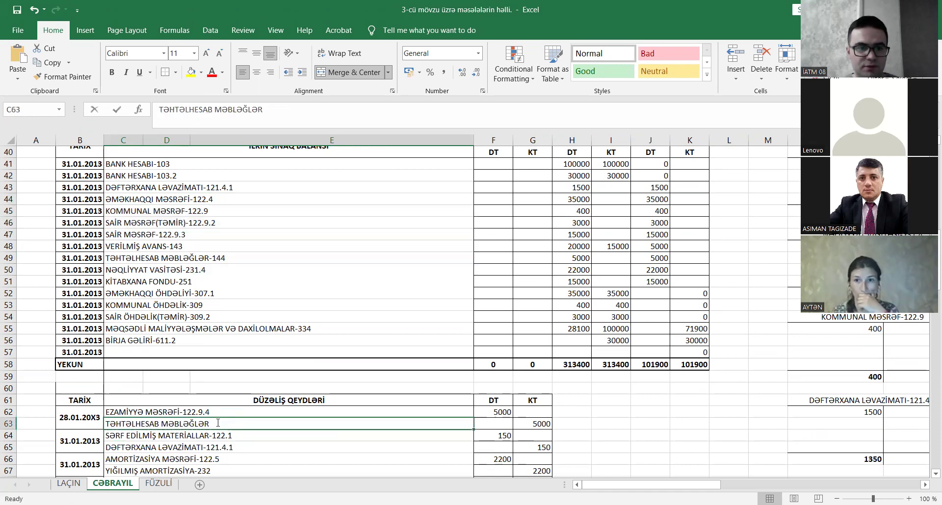
type("-144")
key("Return")
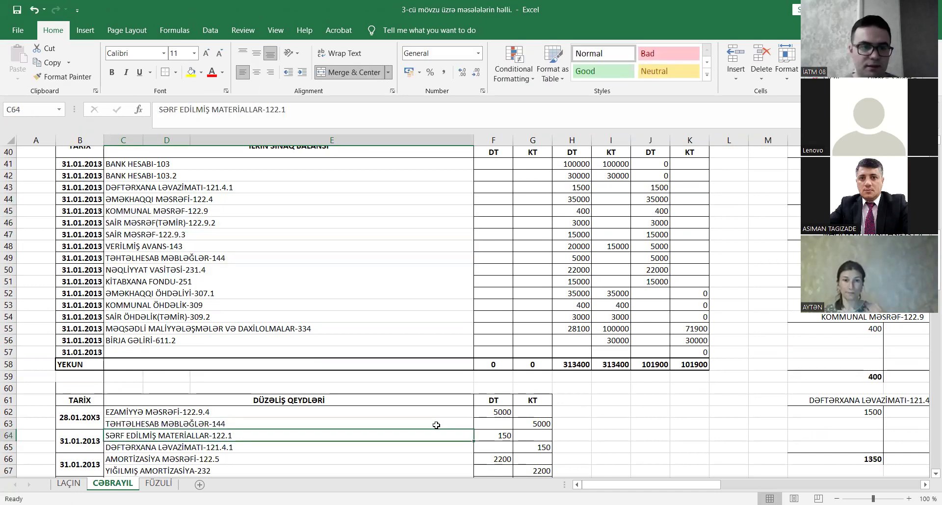
Step: Select the ƏMƏKHAQQI MƏSRƏFİ-122.4 account in C44 of the initial trial balance
scroll(436, 426, "down", 1)
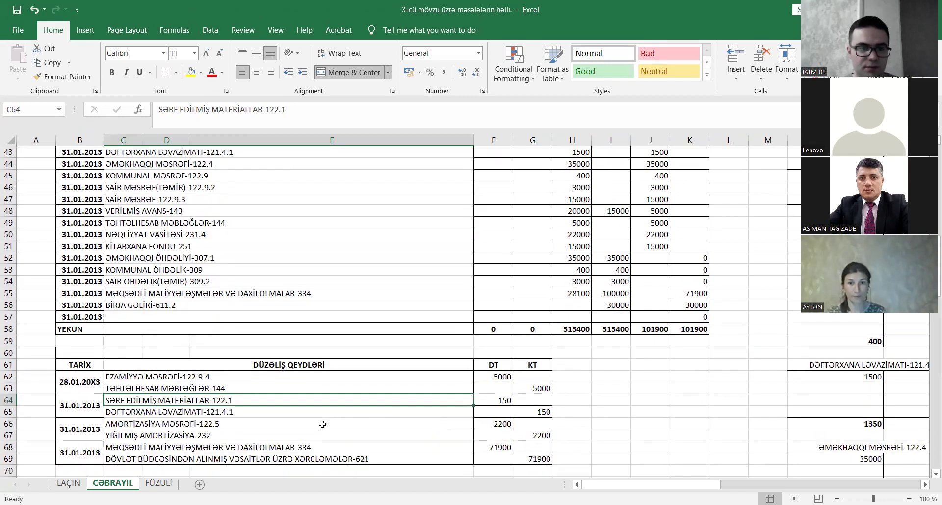
scroll(232, 422, "up", 1)
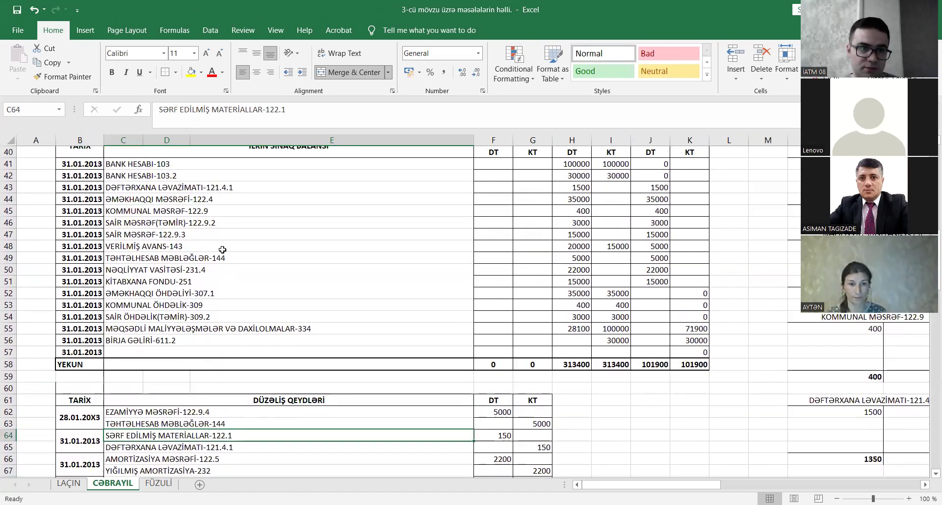
left_click(207, 199)
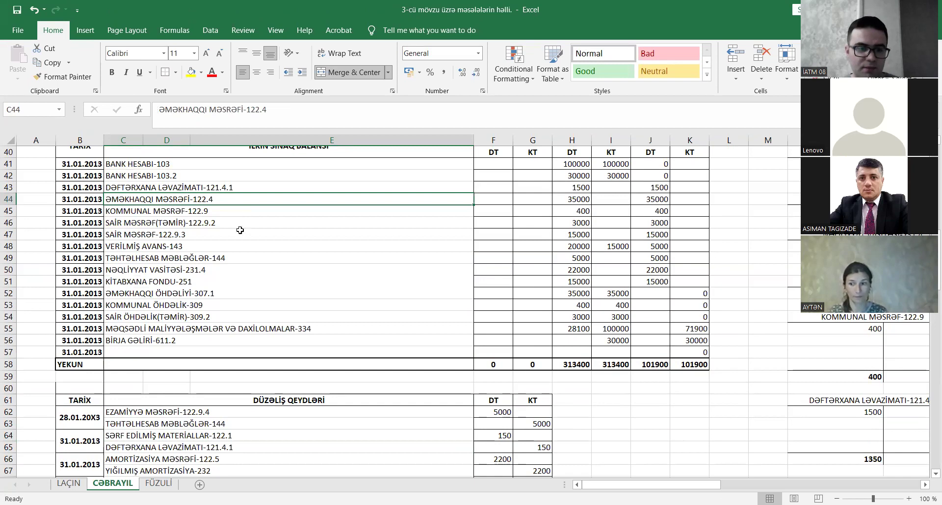
Step: Copy the account names ƏMƏKHAQQI MƏSRƏFİ-122.4 and AMORTİZASİYA MƏSRƏFİ-122.5 into C83 and C84 of the adjusted trial balance
key("ctrl+c")
scroll(240, 230, "down", 6)
left_click(186, 445)
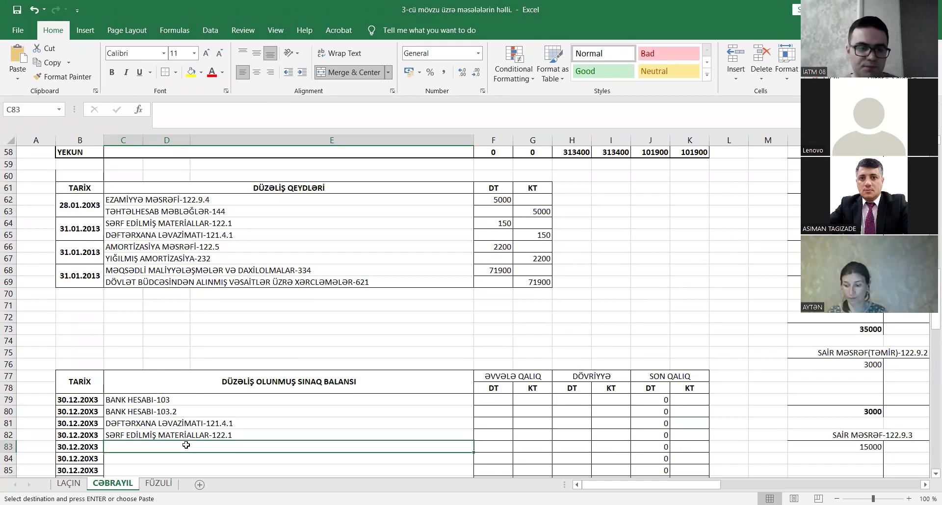
key("ctrl+v")
left_click(205, 246)
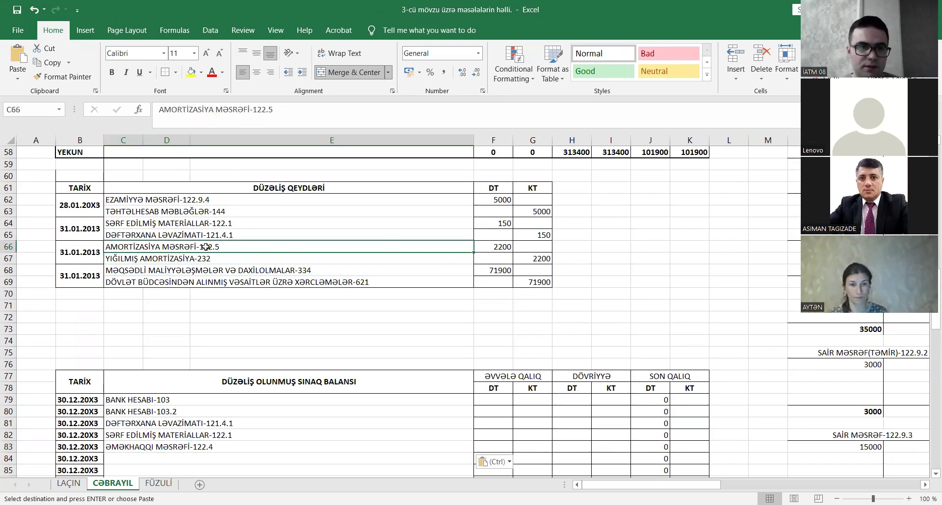
key("ctrl+c")
left_click(184, 459)
key("ctrl+v")
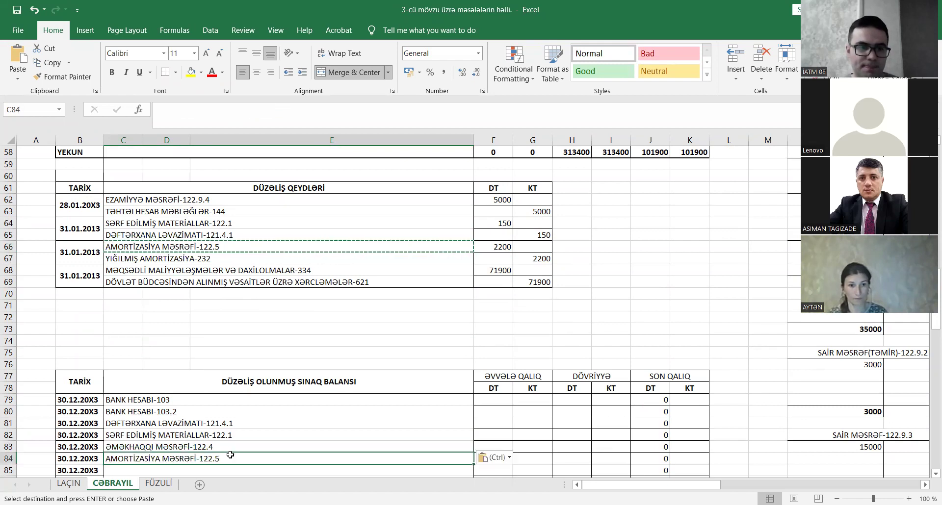
Step: Highlight the transferred adjusting-entry accounts in C64:C66 with a yellow fill
left_click(203, 235)
left_click_drag(203, 223, 199, 247)
left_click(190, 72)
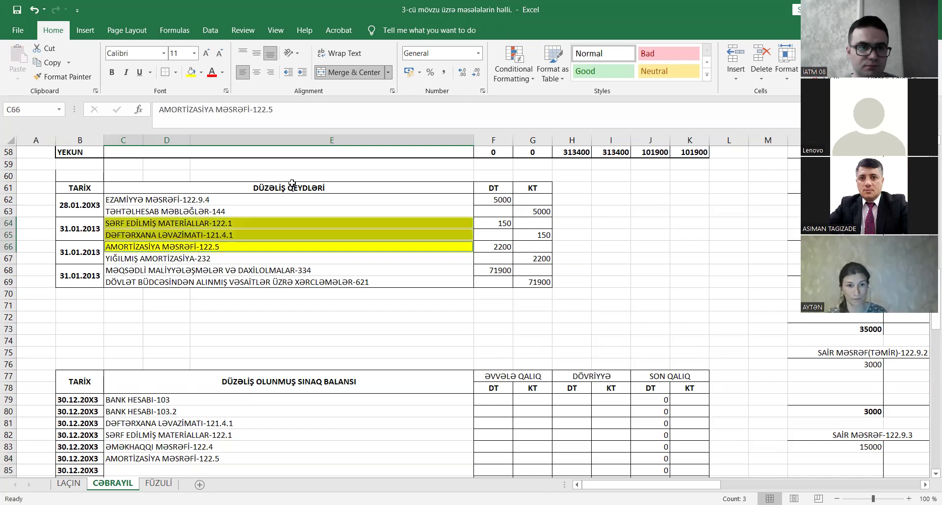
left_click(287, 200)
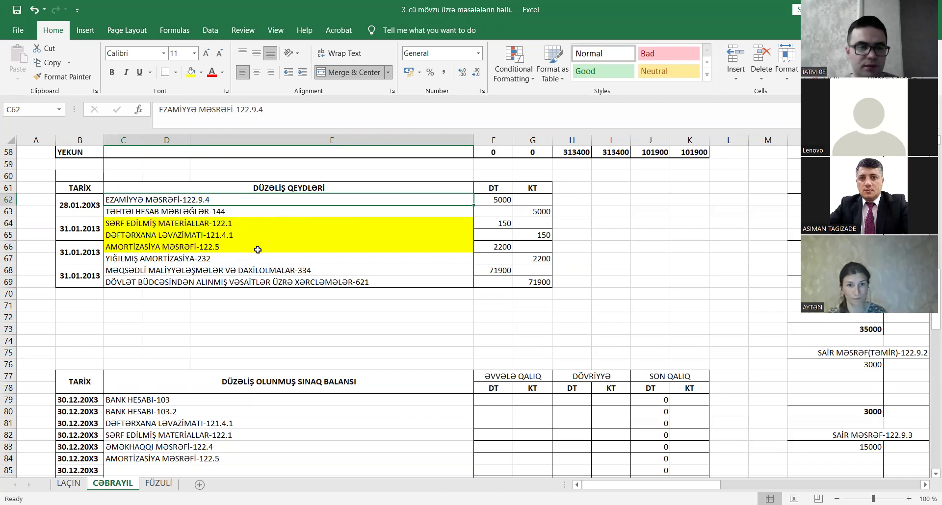
Step: Copy the accounts from KOMMUNAL MƏSRƏF-122.9 through SAİR MƏSRƏF-122.9.3 in the initial trial balance into C85:C87
scroll(258, 249, "up", 6)
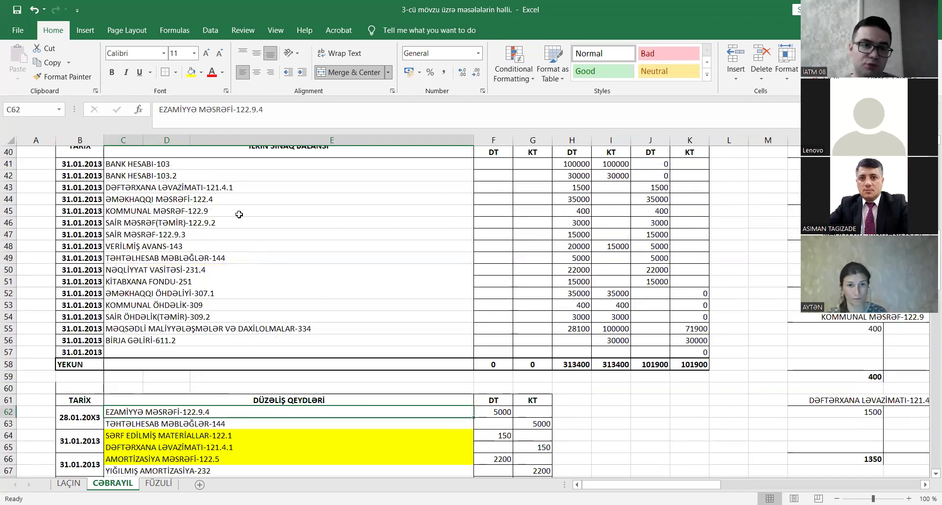
left_click_drag(215, 208, 212, 236)
key("ctrl+c")
scroll(216, 271, "down", 8)
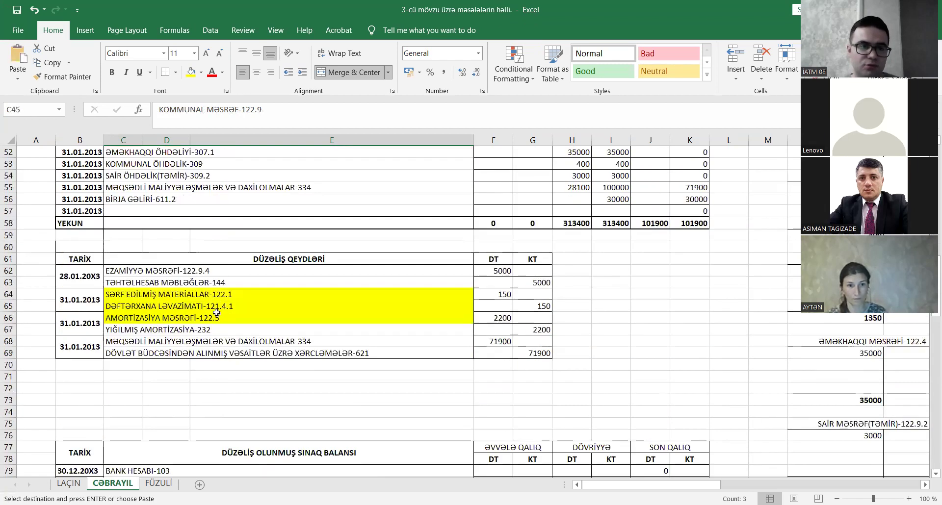
left_click(170, 400)
key("ctrl+v")
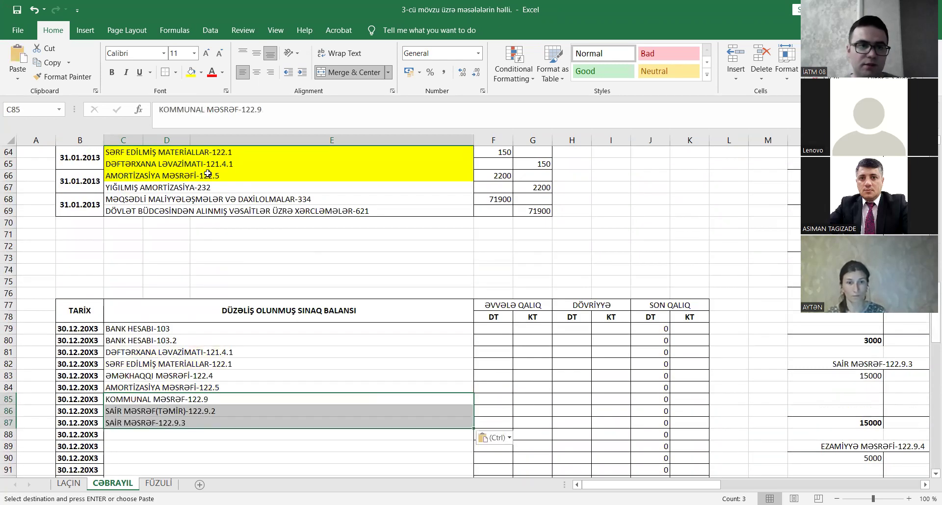
Step: Copy EZAMİYYƏ MƏSRƏFİ-122.9.4 from the adjusting entries into C88 and highlight its source cell yellow
scroll(193, 189, "up", 1)
left_click(193, 166)
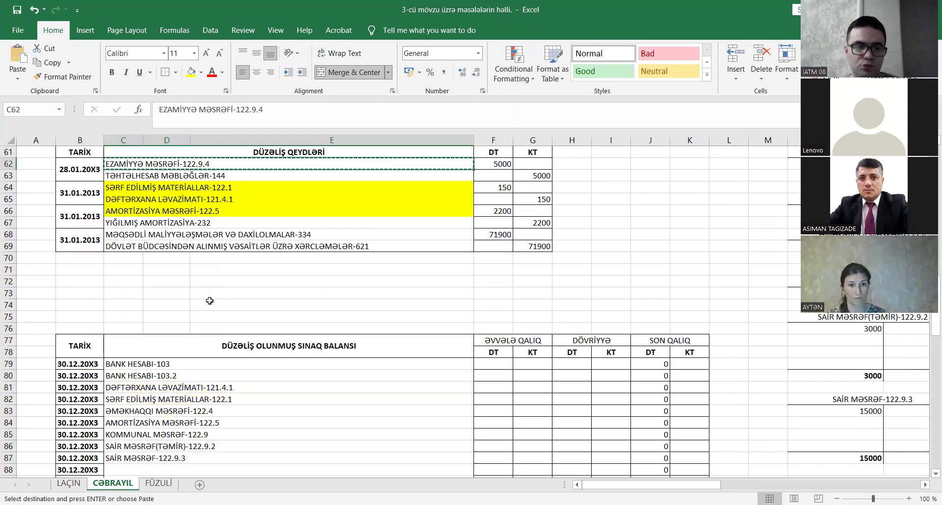
scroll(211, 299, "down", 3)
left_click(169, 363)
key("ctrl+v")
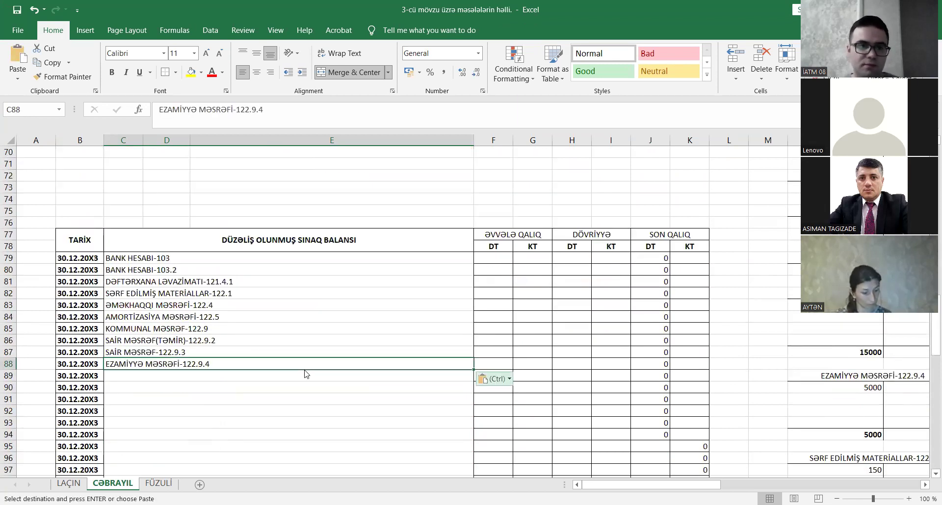
scroll(275, 305, "up", 5)
key("ctrl")
left_click(246, 241)
left_click(191, 72)
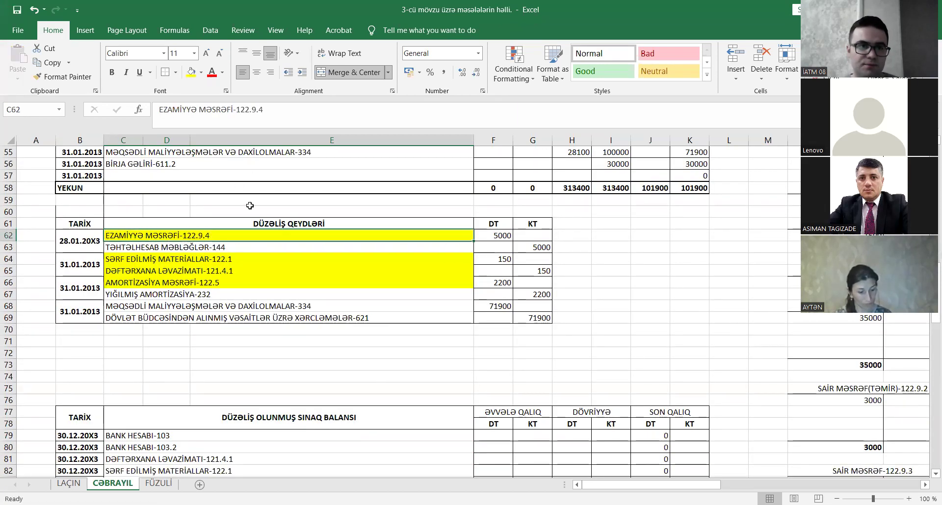
Step: Copy VERİLMİŞ AVANS-143 and TƏHTƏLHESAB MƏBLƏĞLƏR-144 from the initial trial balance into C89:C90
scroll(250, 246, "up", 6)
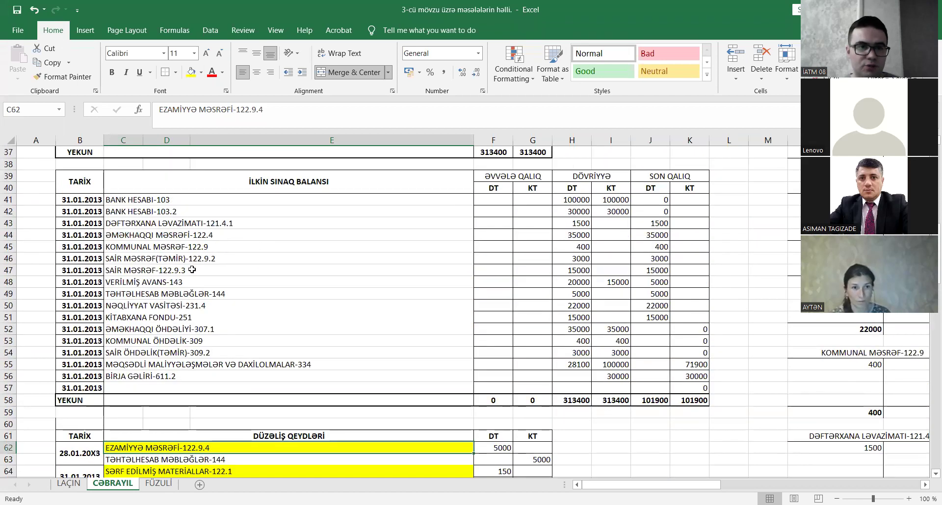
left_click(189, 281)
left_click_drag(190, 280, 192, 294)
key("ctrl+c")
scroll(250, 316, "down", 2)
scroll(251, 316, "down", 1)
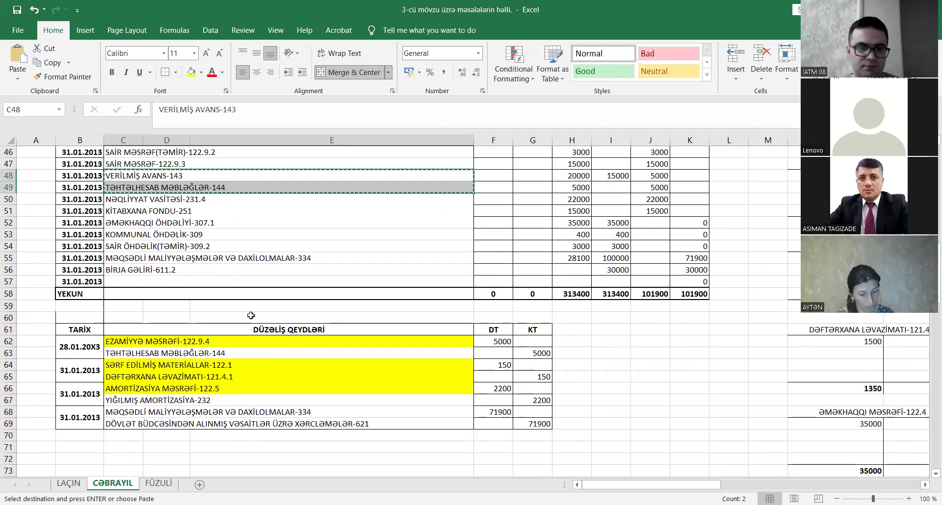
scroll(250, 315, "down", 1)
scroll(250, 315, "down", 5)
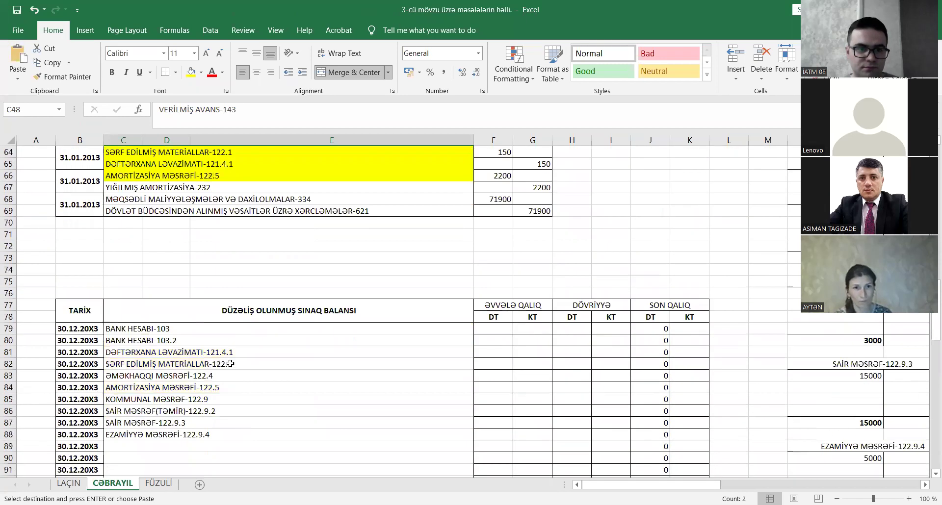
left_click(191, 445)
key("ctrl+v")
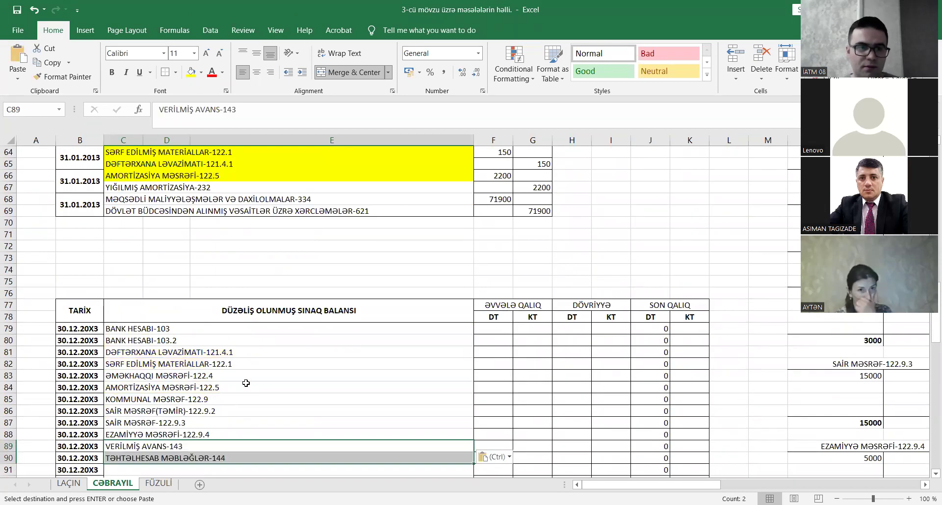
Step: Copy NƏQLİYYAT VASİTƏSİ-231.4 from the initial trial balance into C91 of the adjusted trial balance
scroll(246, 383, "up", 10)
scroll(243, 247, "down", 3)
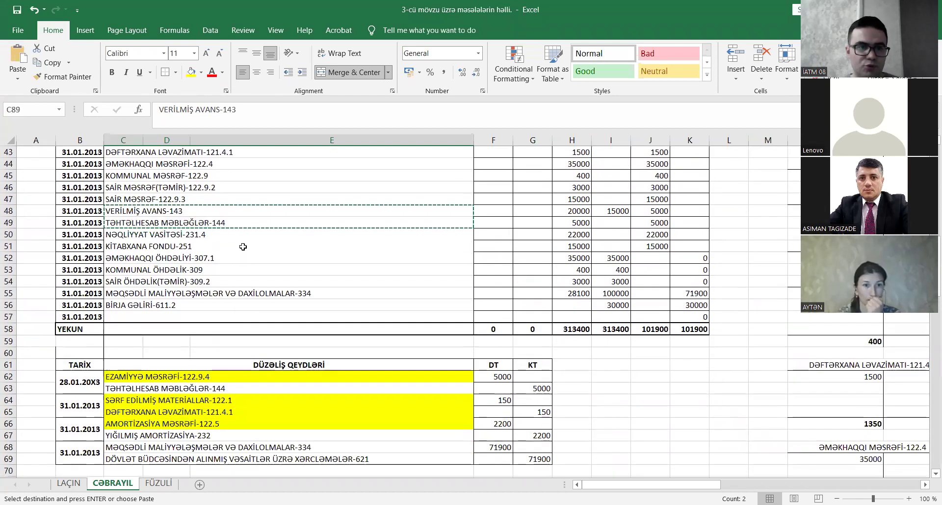
left_click(240, 233)
key("ctrl+c")
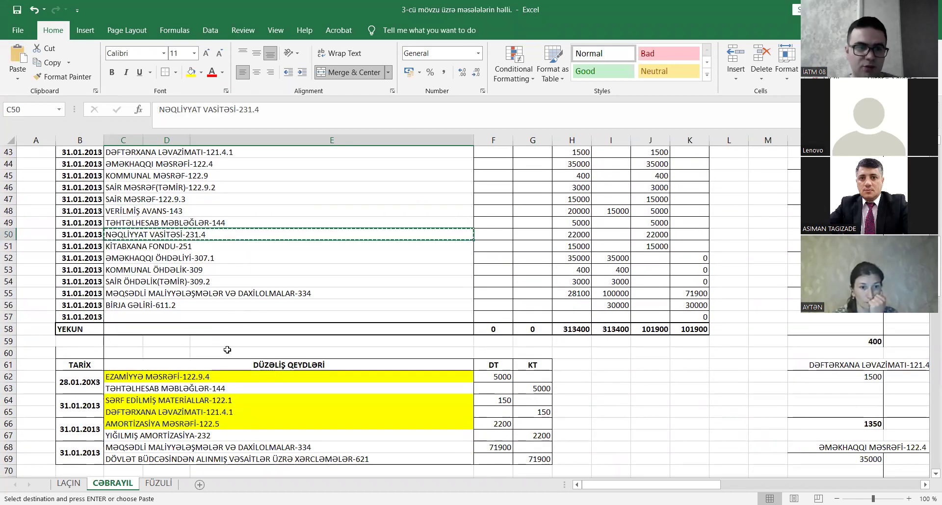
scroll(227, 349, "down", 9)
left_click(162, 399)
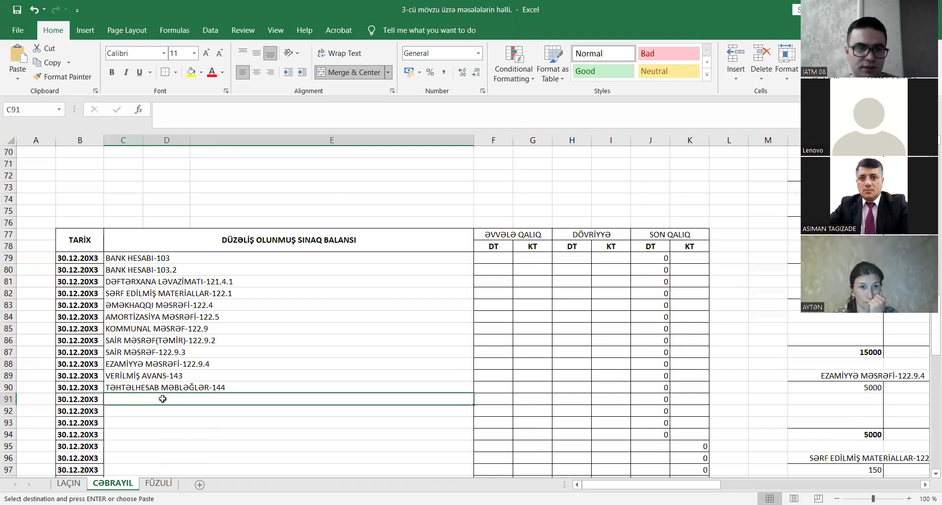
key("ctrl+v")
Step: Copy YIĞILMIŞ AMORTİZASİYA-232 from the adjusting entries into C92 of the adjusted trial balance
scroll(189, 397, "up", 6)
left_click(207, 330)
key("ctrl+c")
scroll(207, 382, "down", 6)
left_click(162, 411)
key("ctrl+v")
Step: Highlight TƏHTƏLHESAB MƏBLƏĞLƏR-144 and YIĞILMIŞ AMORTİZASİYA-232 in the adjusting entries with a yellow fill
scroll(193, 398, "up", 3)
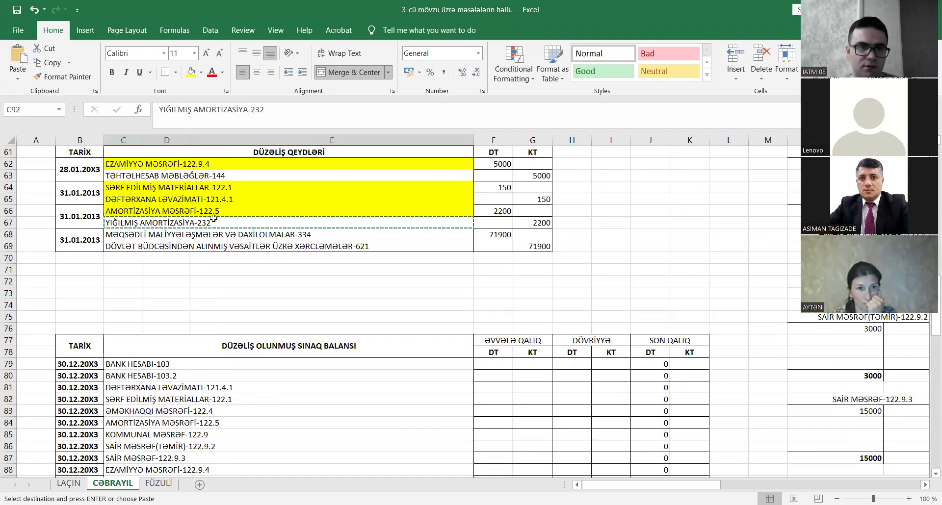
left_click(206, 175)
left_click(206, 223, "ctrl")
left_click(191, 72)
Step: Copy the accounts from KİTABXANA FONDU-251 through MƏQSƏDLİ MALİYYƏLƏŞMƏLƏR VƏ DAXİLOLMALAR-334 in the initial trial balance into C93:C97
scroll(338, 265, "up", 8)
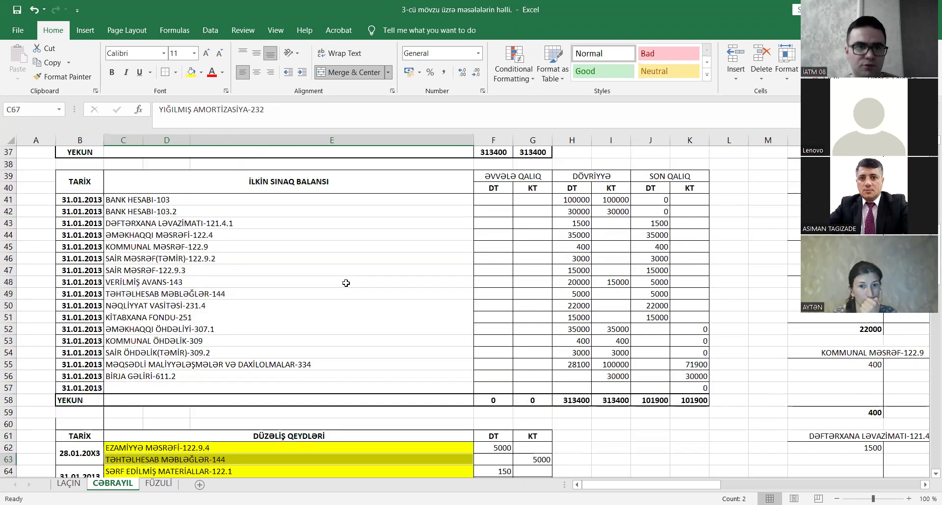
left_click(220, 315)
left_click_drag(220, 318, 274, 366)
key("ctrl+c")
scroll(289, 376, "down", 13)
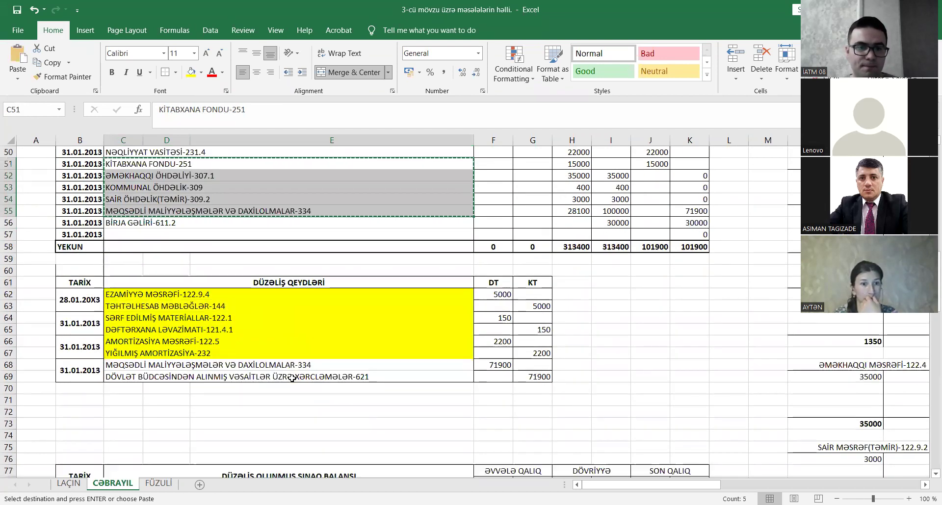
left_click(159, 354)
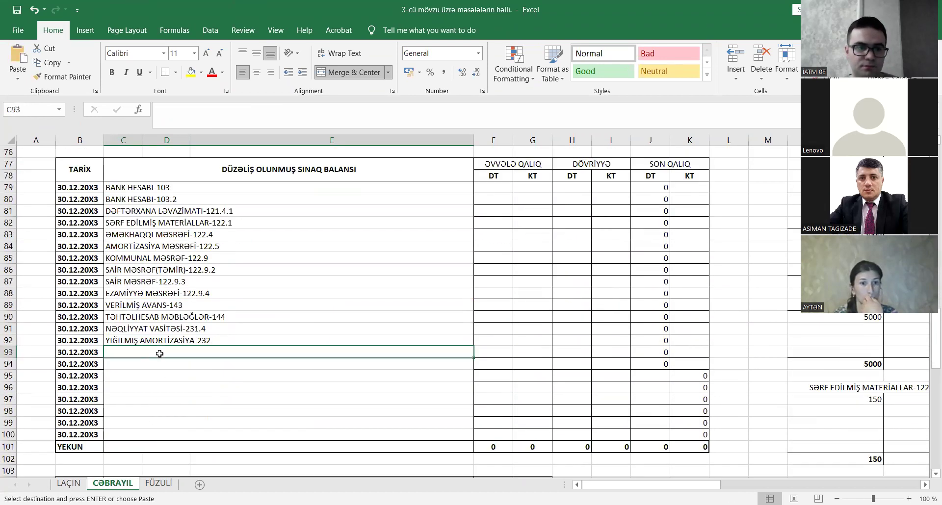
key("ctrl+v")
Step: Copy BİRJA GƏLİRİ-611.2 from the initial trial balance into C98 of the adjusted trial balance
scroll(312, 387, "up", 12)
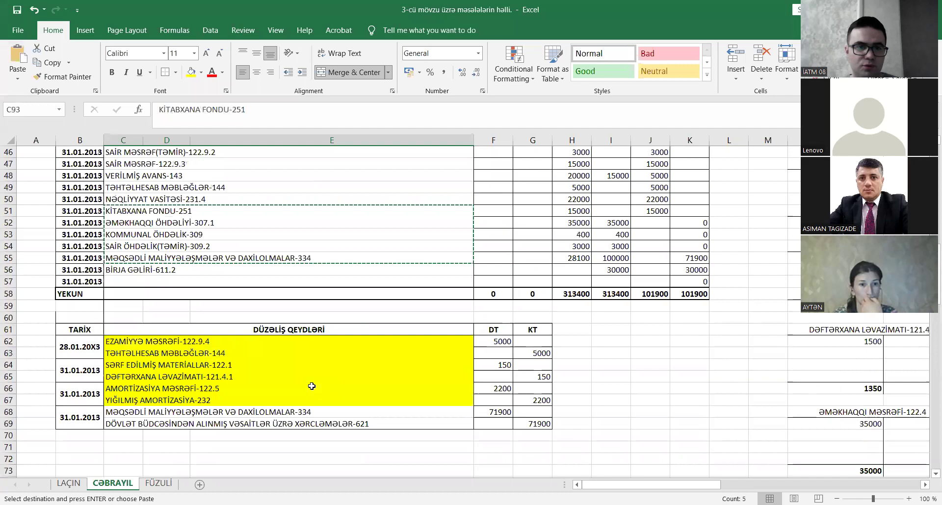
scroll(313, 386, "down", 3)
left_click(206, 237)
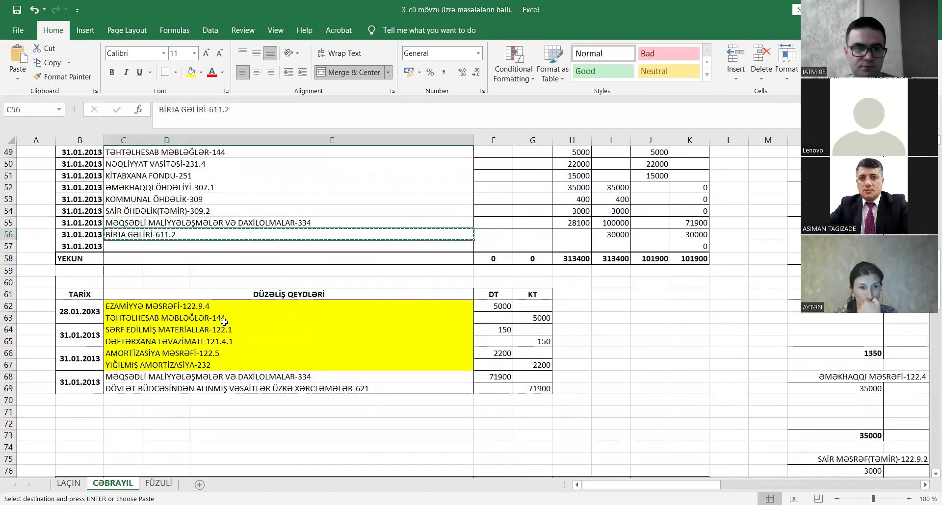
scroll(224, 332, "down", 5)
scroll(225, 333, "down", 5)
left_click(259, 377)
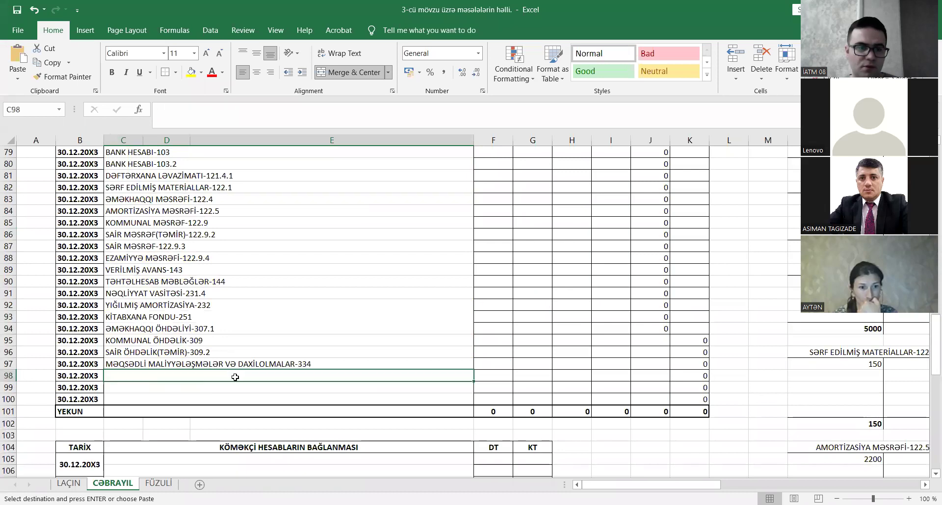
key("ctrl+v")
Step: Copy DÖVLƏT BÜDCƏSİNDƏN ALINMIŞ VƏSAİTLƏR ÜZRƏ XƏRCLƏMƏLƏR-621 from the adjusting entries into C99
scroll(259, 378, "up", 7)
left_click(323, 285)
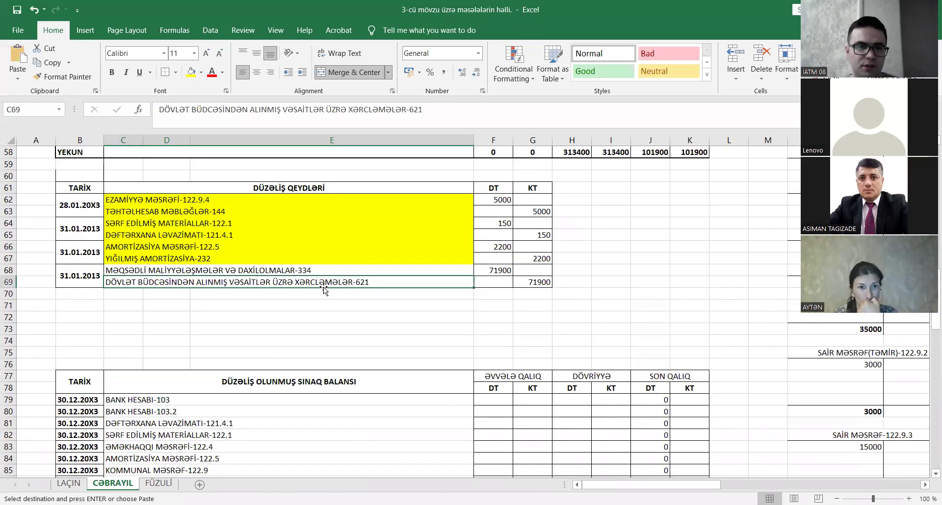
scroll(192, 358, "down", 9)
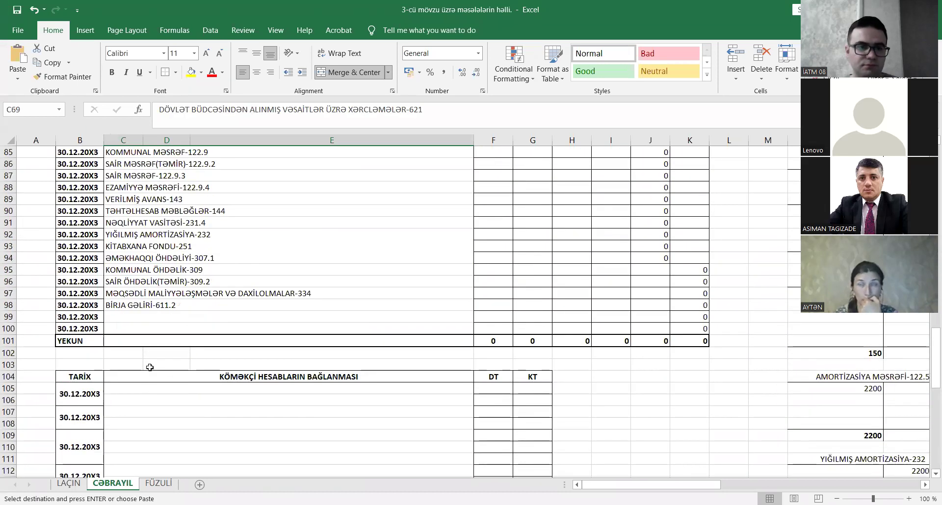
left_click(141, 316)
key("ctrl+v")
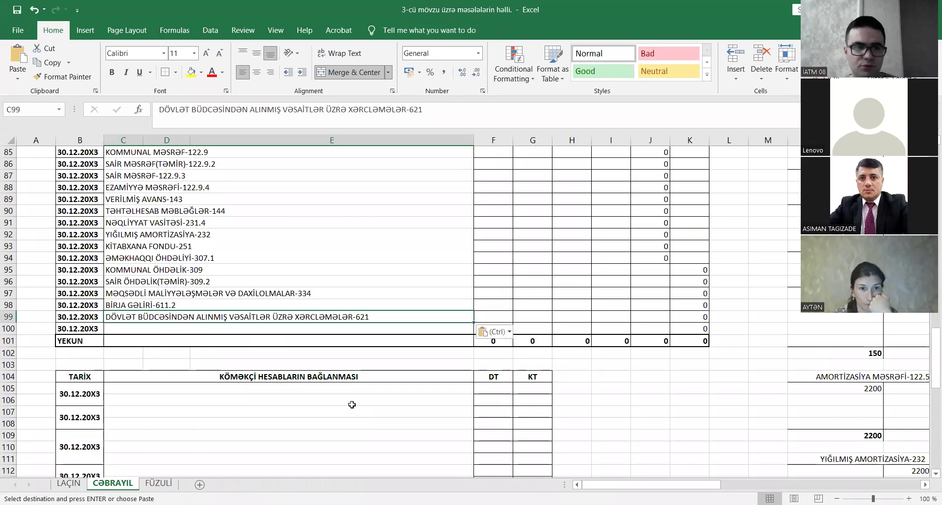
left_click(439, 448)
Step: Copy the debit and credit turnovers of both bank accounts from H41:I42 into H79:I80 of the adjusted trial balance
scroll(439, 444, "up", 10)
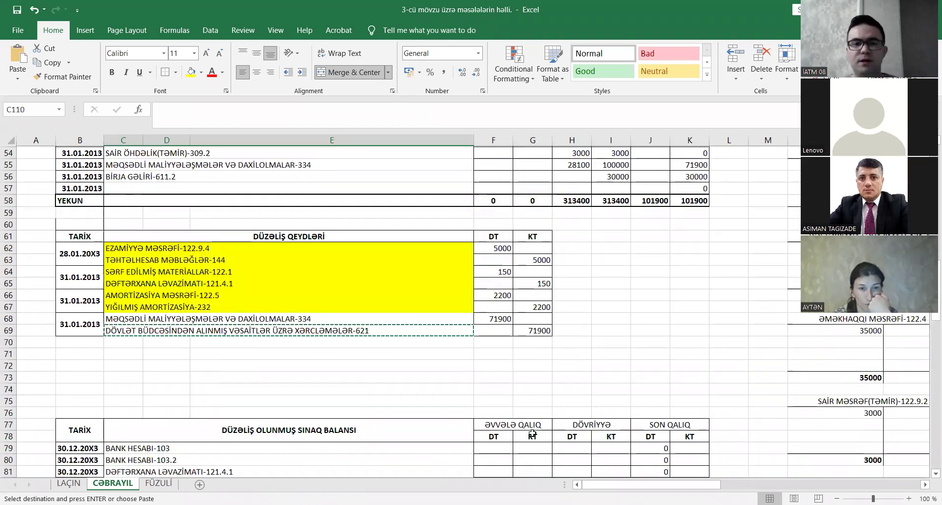
scroll(532, 434, "up", 7)
left_click_drag(579, 236, 607, 240)
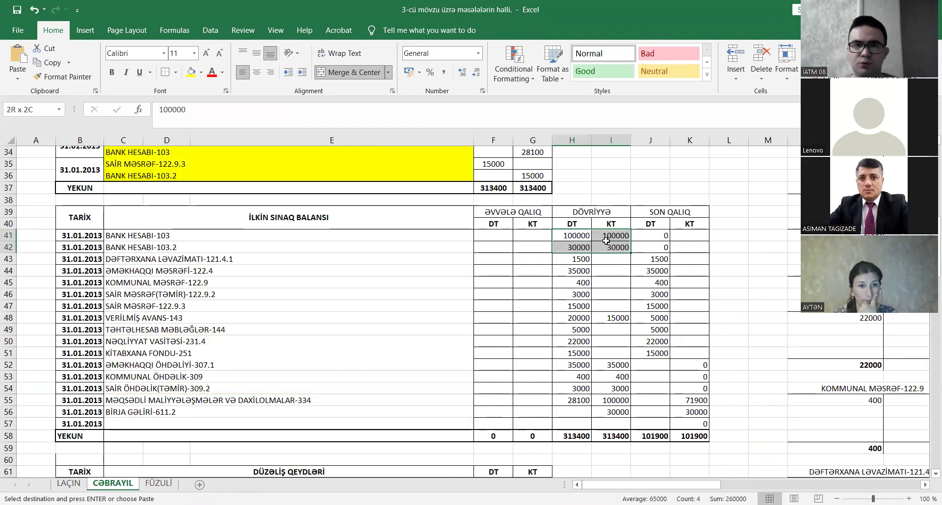
key("ctrl+c")
key("ctrl+v")
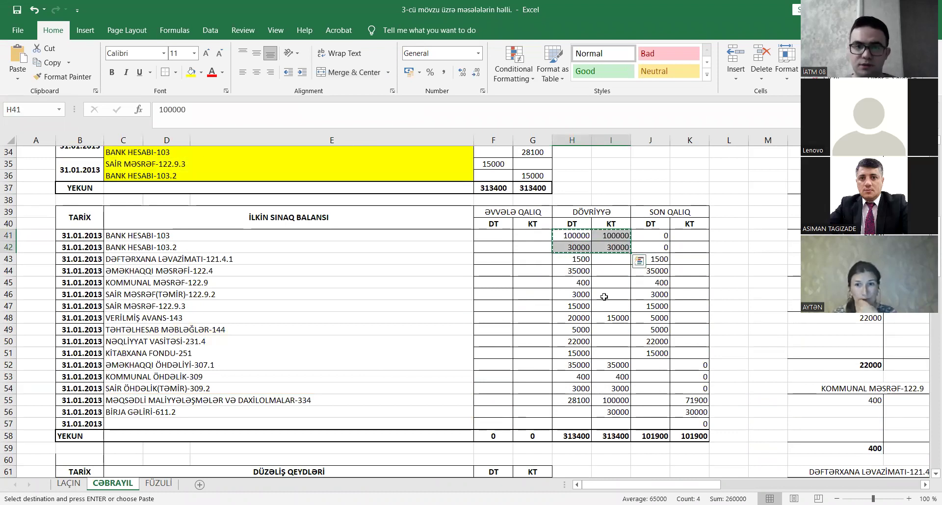
scroll(604, 296, "down", 10)
left_click_drag(573, 329, 599, 340)
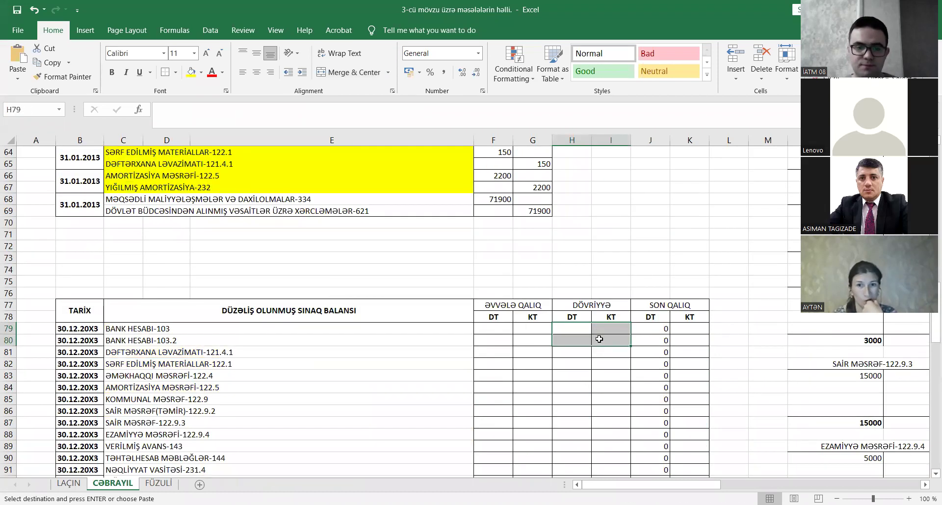
key("ctrl+v")
scroll(522, 358, "up", 8)
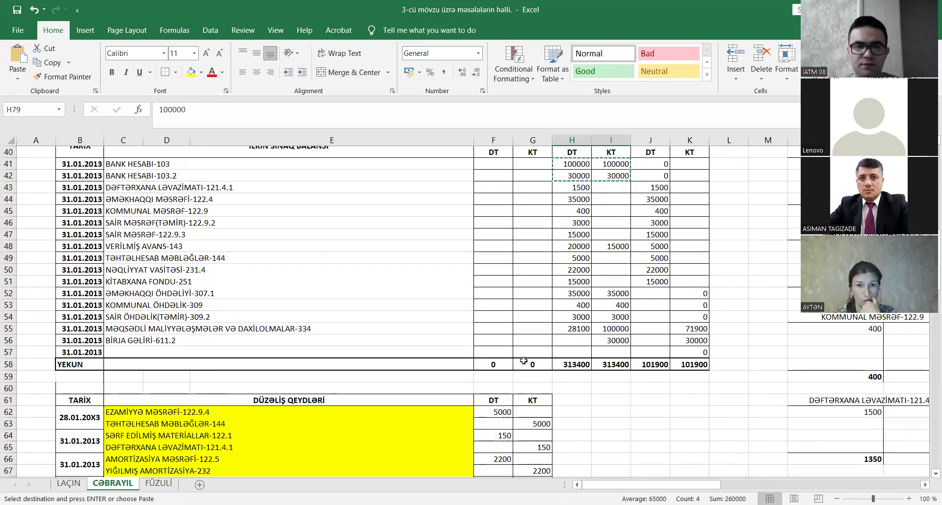
scroll(551, 343, "up", 2)
scroll(506, 338, "down", 5)
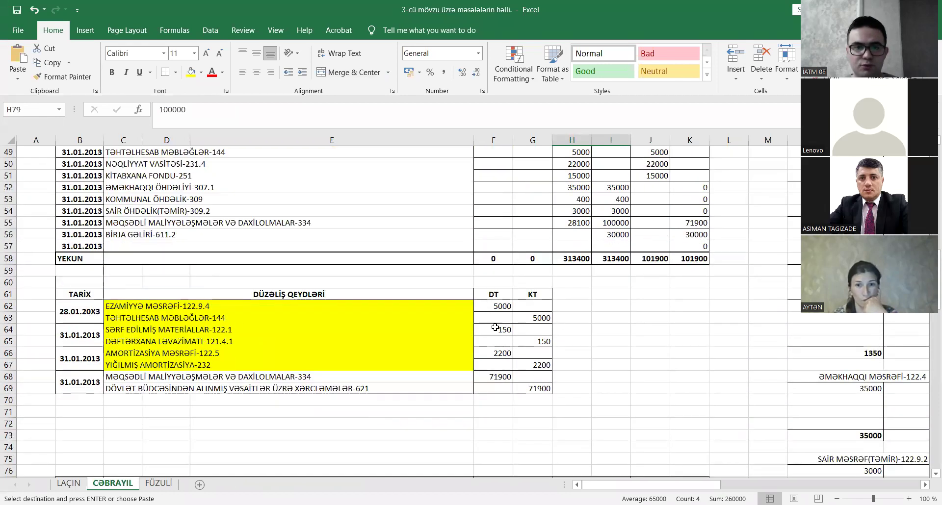
scroll(530, 351, "down", 5)
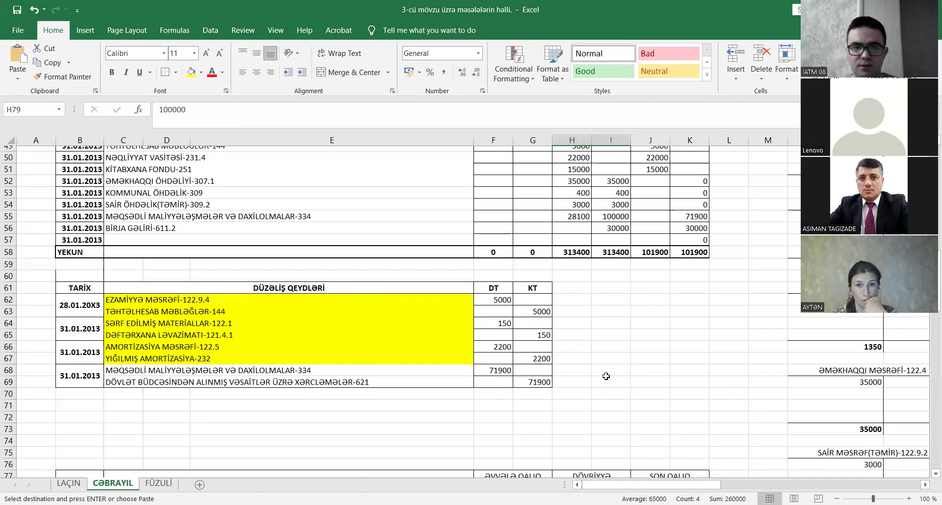
Step: Enter turnovers for DƏFTƏRXANA LƏVAZİMATI-121.4.1 in the adjusted trial balance: debit 1500 in H81 and credit 150 in I81
left_click(571, 349)
key("Escape")
type("1500")
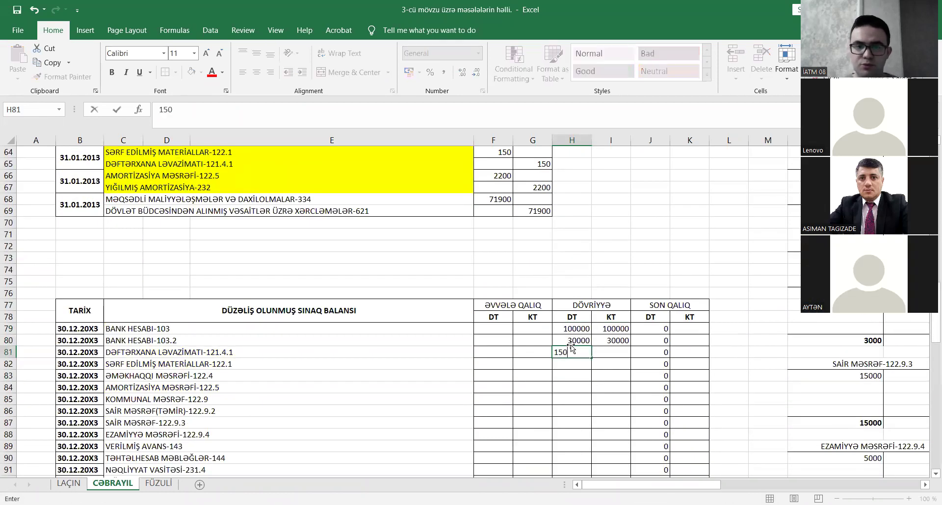
key("Tab")
type("150")
key("Tab")
Step: Enter 150 from the adjusting entries as the debit turnover of SƏRF EDİLMİŞ MATERİALLAR-122.1 in H82
scroll(570, 345, "up", 10)
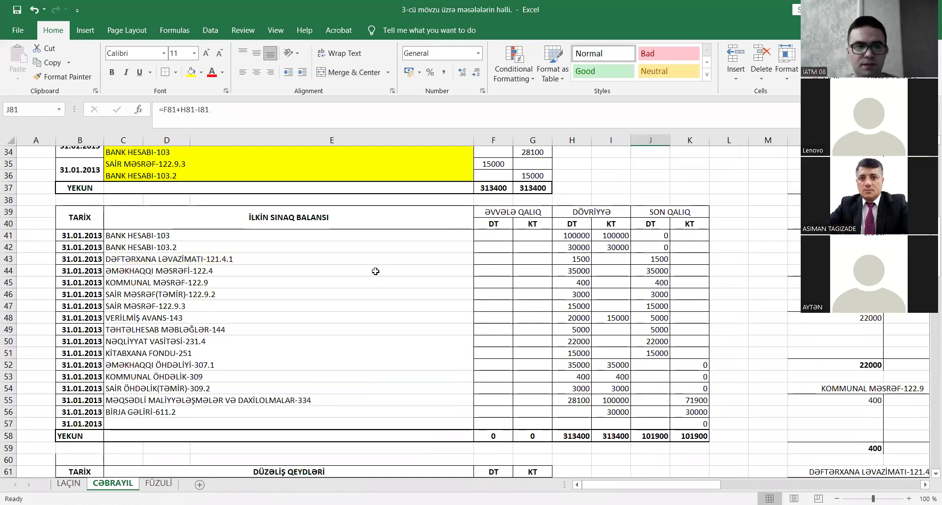
scroll(363, 273, "down", 1)
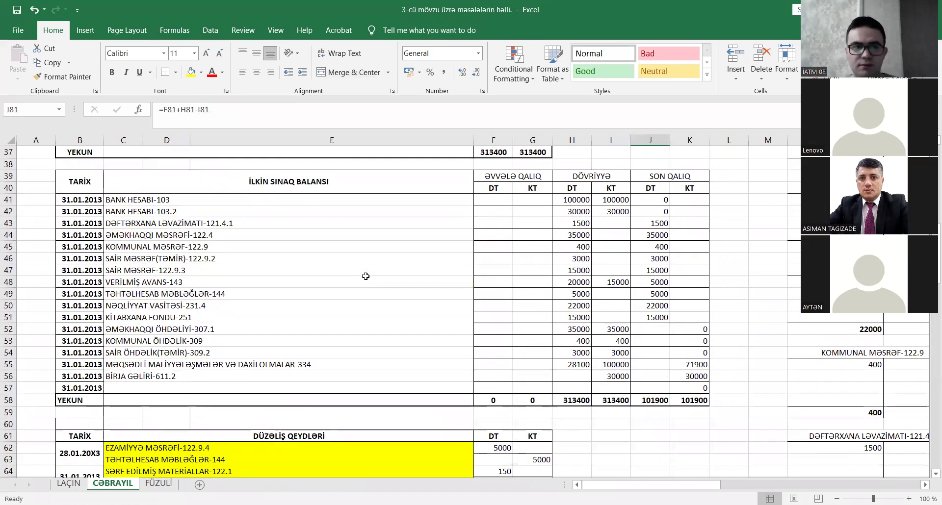
scroll(393, 265, "down", 1)
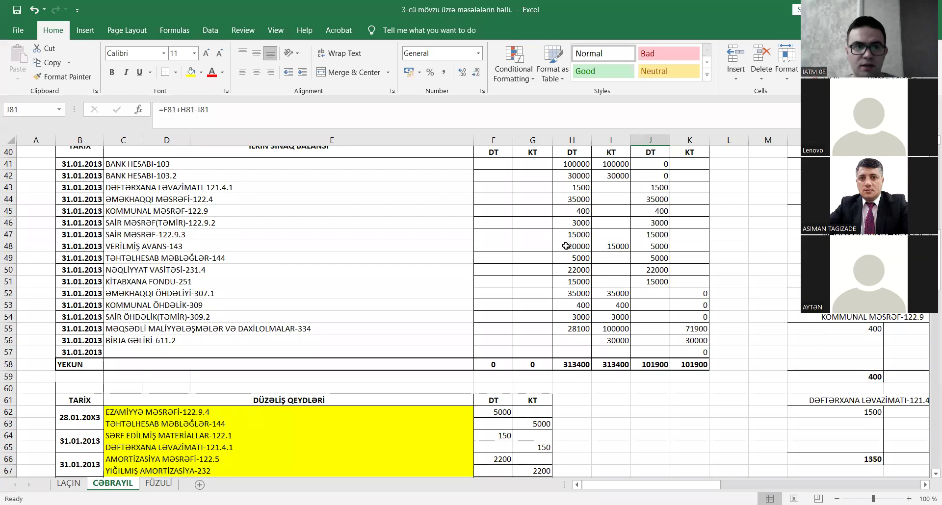
scroll(568, 257, "down", 2)
scroll(569, 262, "down", 1)
scroll(304, 320, "down", 1)
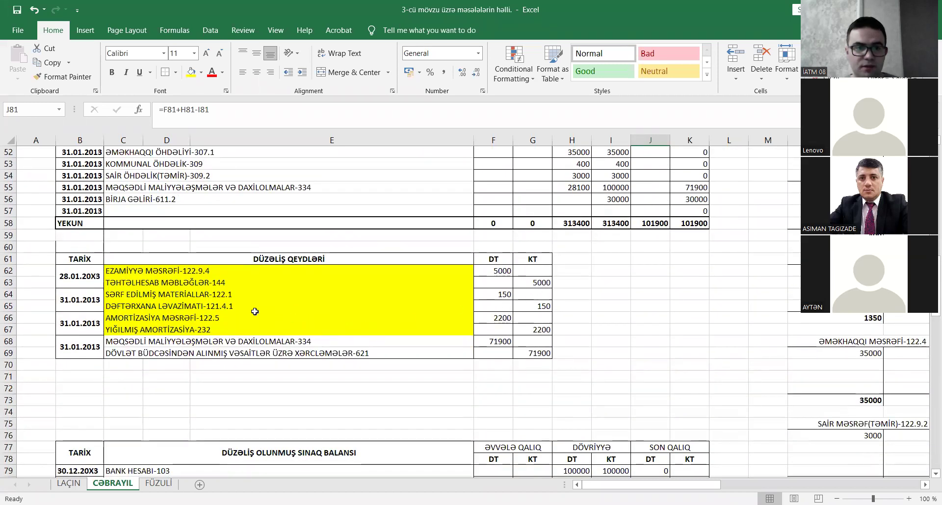
scroll(551, 380, "down", 5)
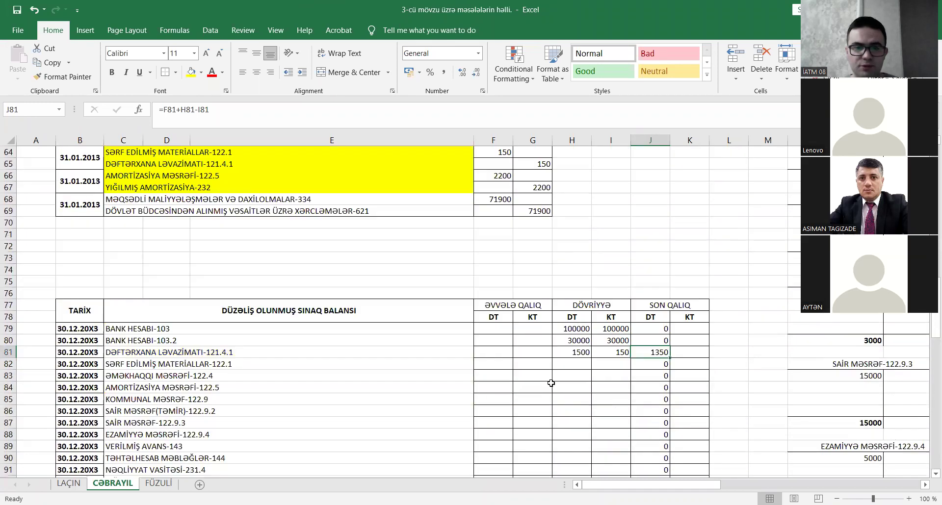
scroll(575, 332, "up", 2)
scroll(571, 343, "down", 1)
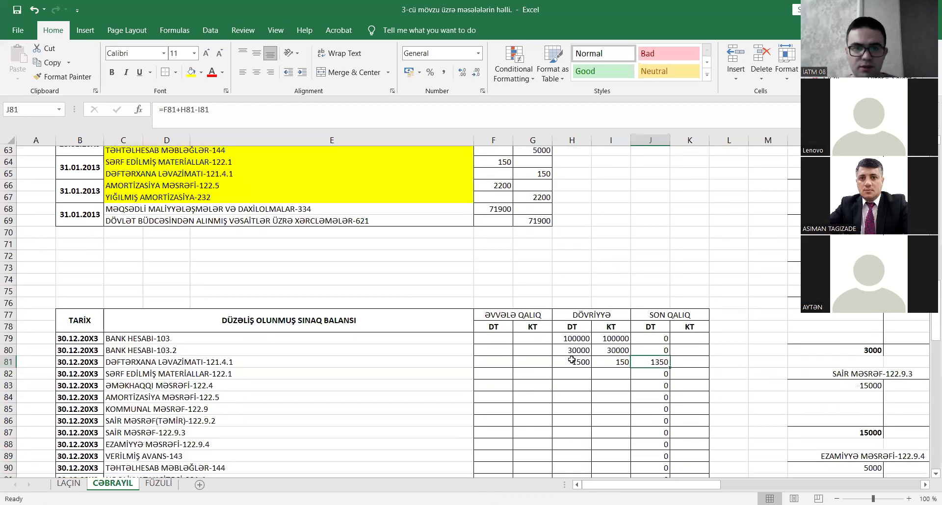
left_click(574, 365)
type("15")
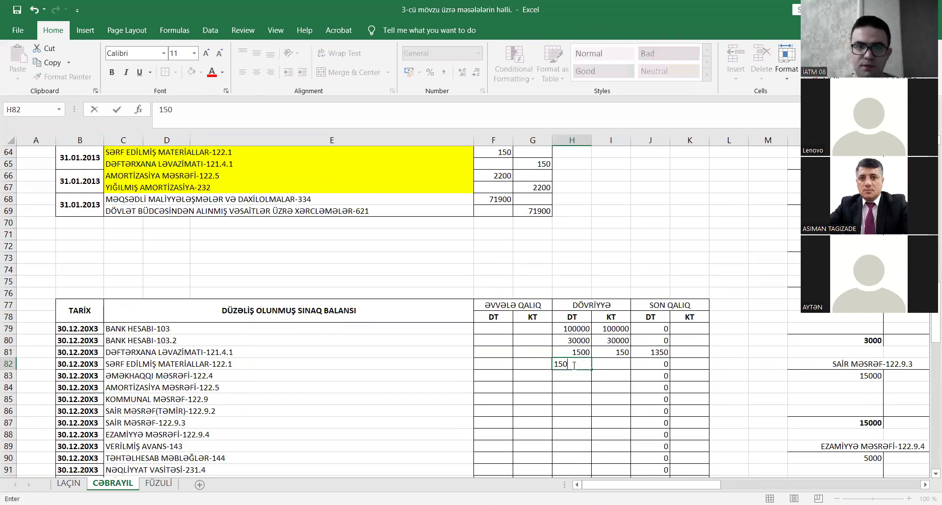
type("0")
scroll(573, 365, "up", 4)
left_click(611, 342)
Step: Enter 35000 from the initial trial balance as the debit turnover of ƏMƏKHAQQI MƏSRƏFİ-122.4 in H83
scroll(610, 342, "up", 5)
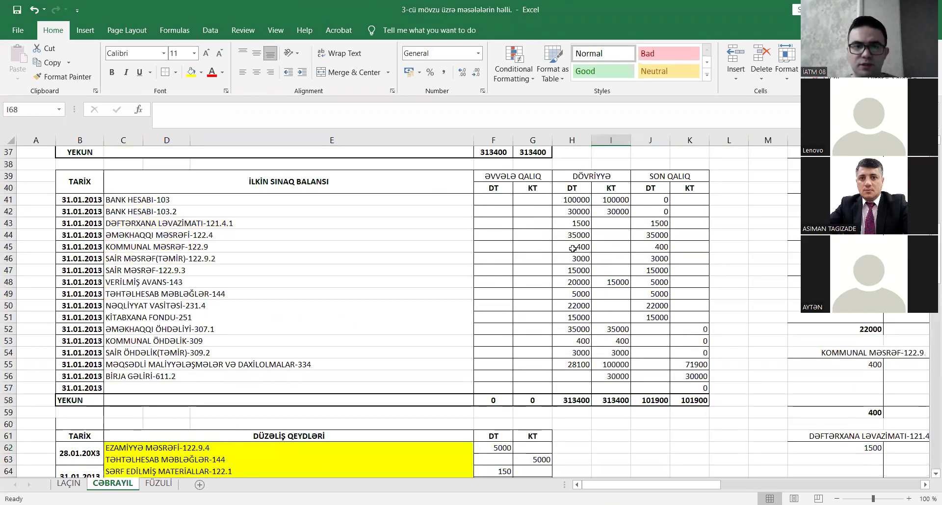
scroll(569, 263, "down", 8)
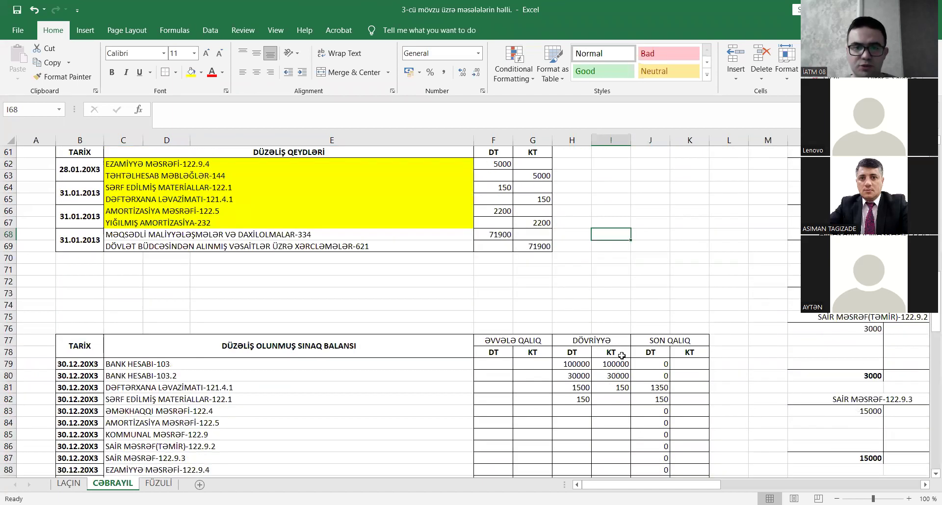
left_click(584, 408)
type("3500")
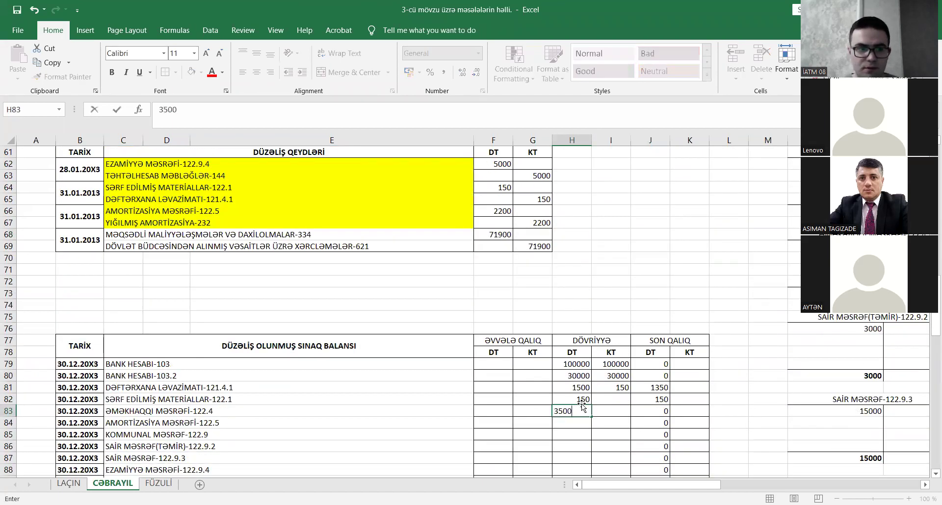
type("0")
key("Return")
Step: Enter 2200 from the adjusting entries as the debit turnover of AMORTİZASİYA MƏSRƏFİ-122.5 in H84
scroll(581, 404, "up", 4)
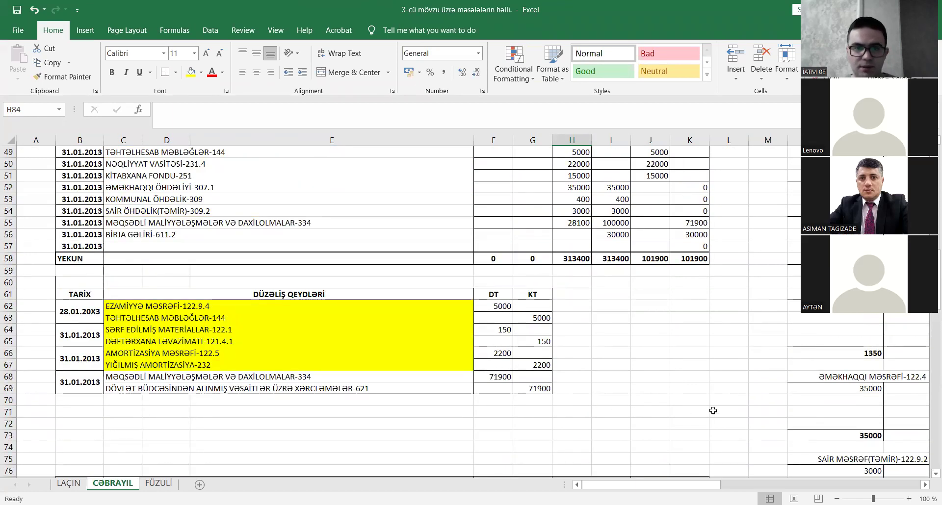
scroll(713, 410, "down", 5)
type("2200")
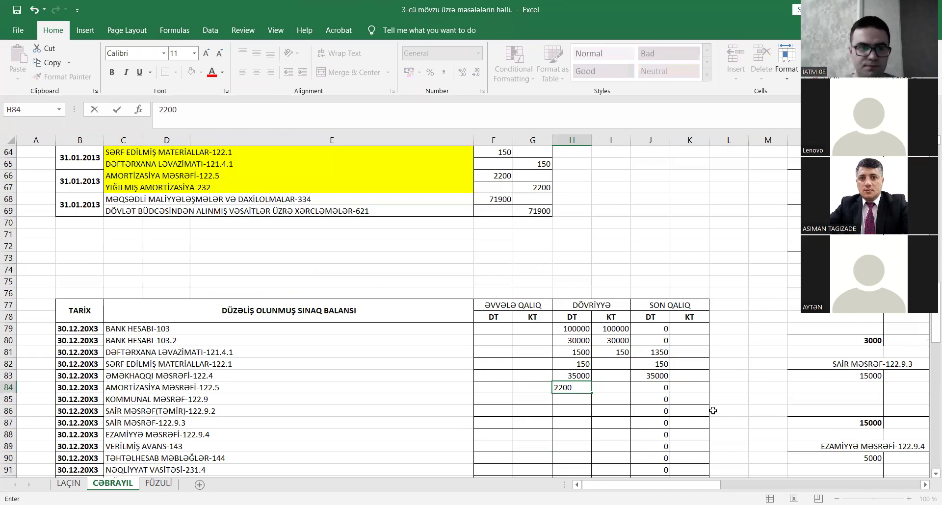
key("Return")
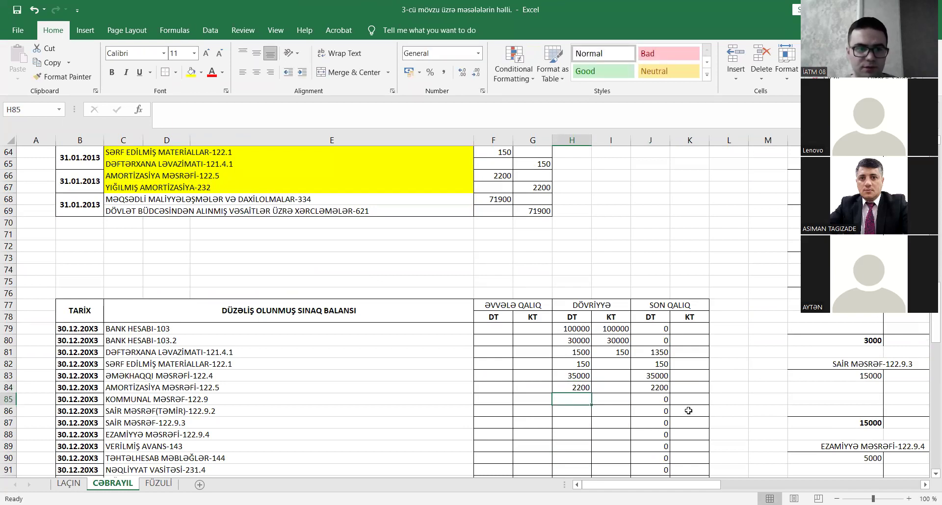
Step: Copy the debit turnovers of the utility, repair and other expense accounts from H45:H47 into H85:H87 of the adjusted trial balance
scroll(689, 410, "up", 8)
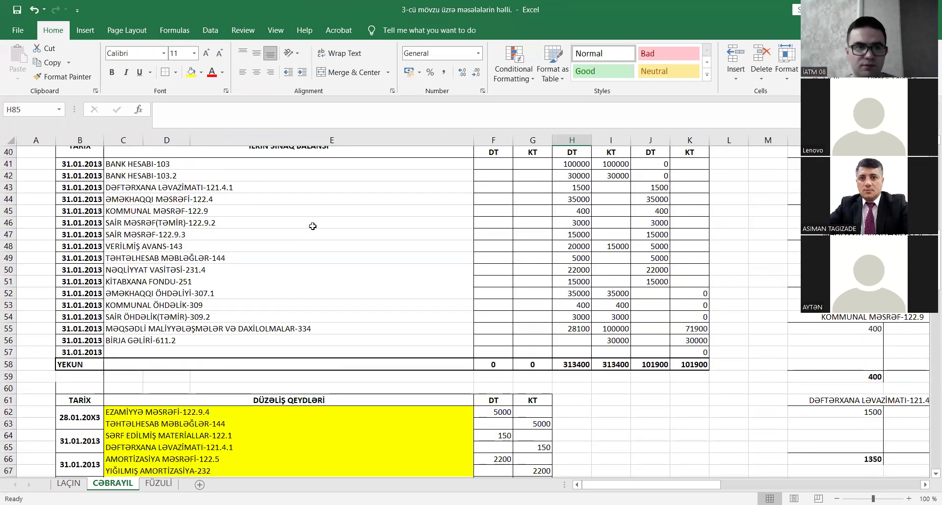
left_click(573, 209)
left_click_drag(575, 214, 575, 231)
key("ctrl+c")
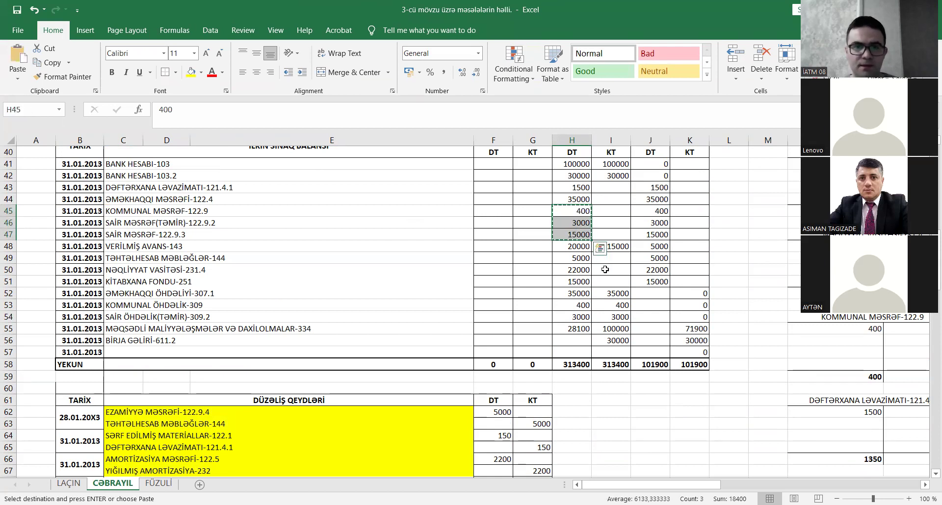
scroll(593, 302, "down", 9)
left_click(580, 363)
key("ctrl+v")
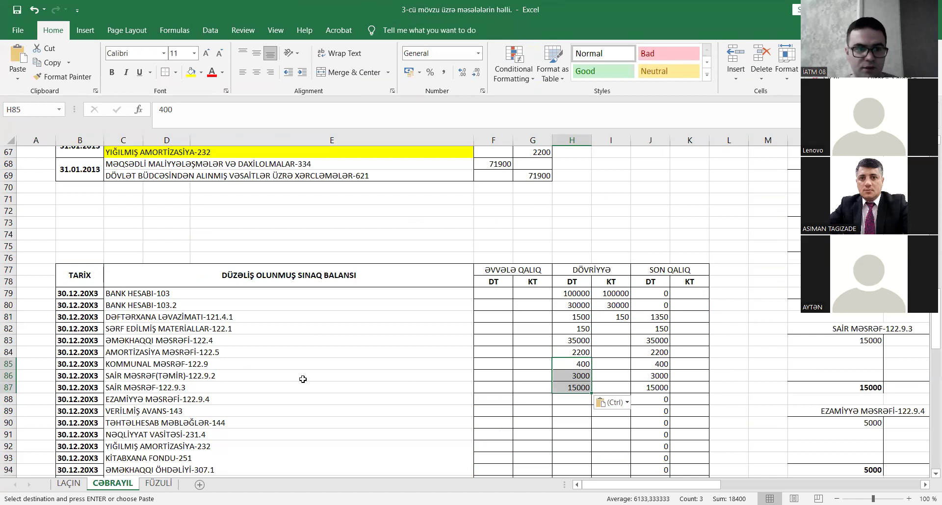
Step: Enter 5000 from the adjusting entries as the debit turnover of EZAMİYYƏ MƏSRƏFİ-122.9.4 in H88
scroll(381, 341, "up", 3)
left_click(503, 200)
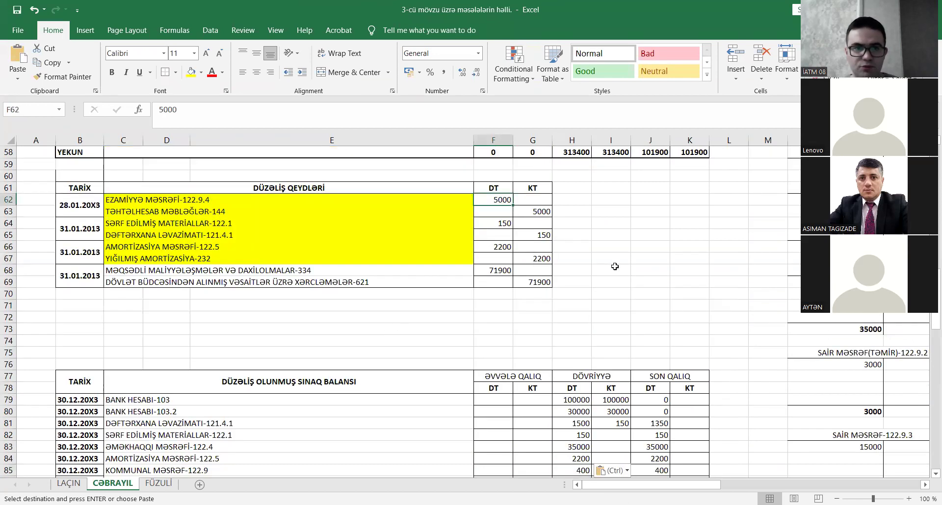
scroll(615, 266, "down", 4)
left_click(567, 363)
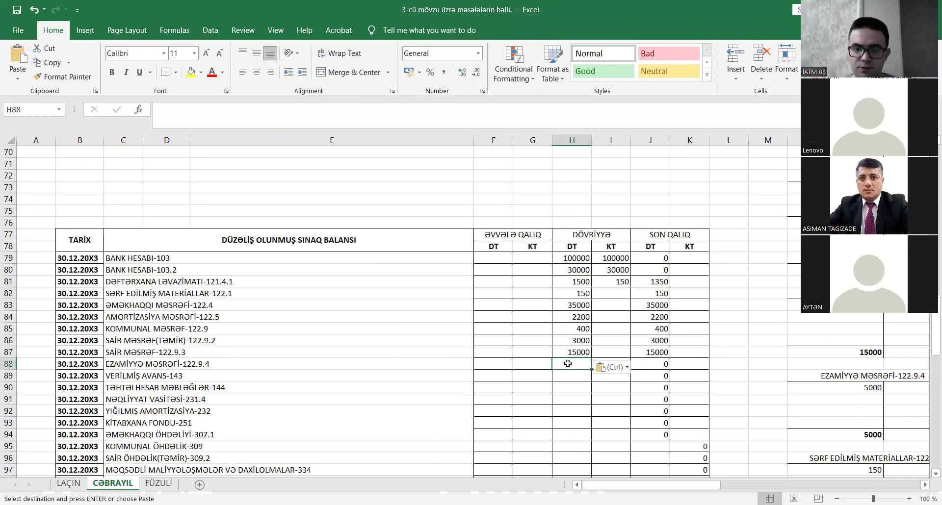
type("5000")
key("Return")
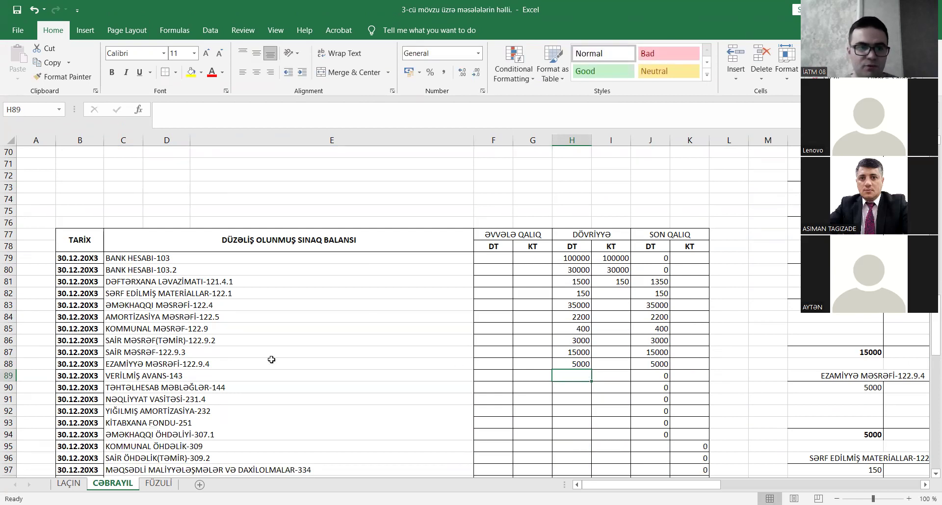
Step: Copy the turnovers of VERİLMİŞ AVANS-143 and TƏHTƏLHESAB MƏBLƏĞLƏR-144 from H48:I49 into H89:I90 of the adjusted trial balance
scroll(372, 342, "up", 9)
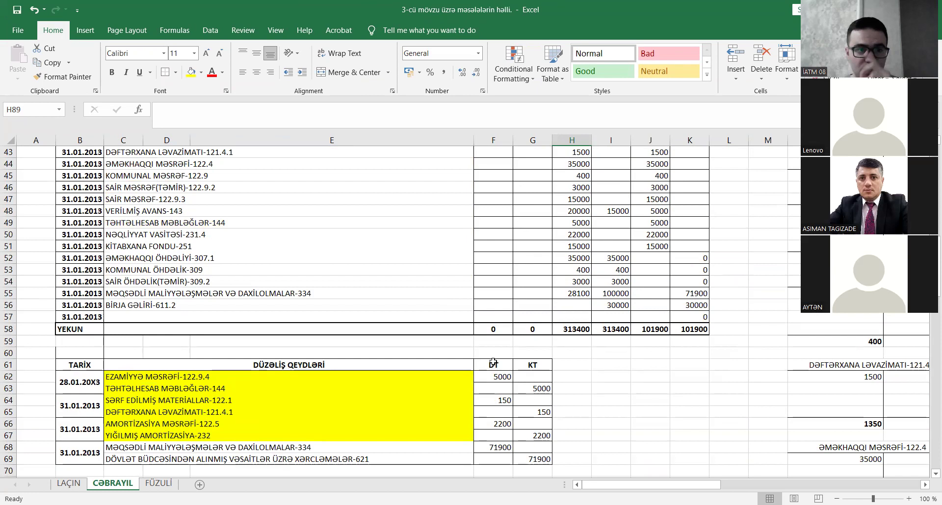
scroll(491, 355, "up", 4)
scroll(570, 307, "down", 2)
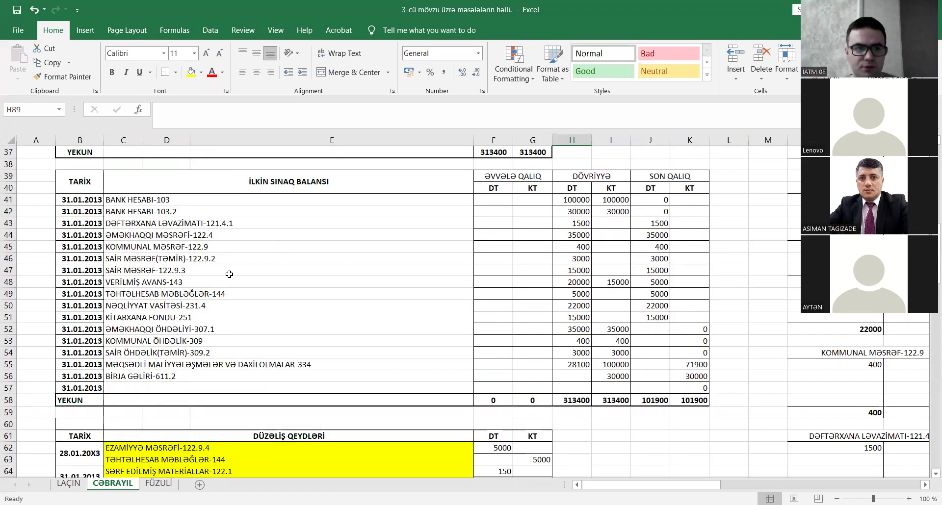
left_click(574, 284)
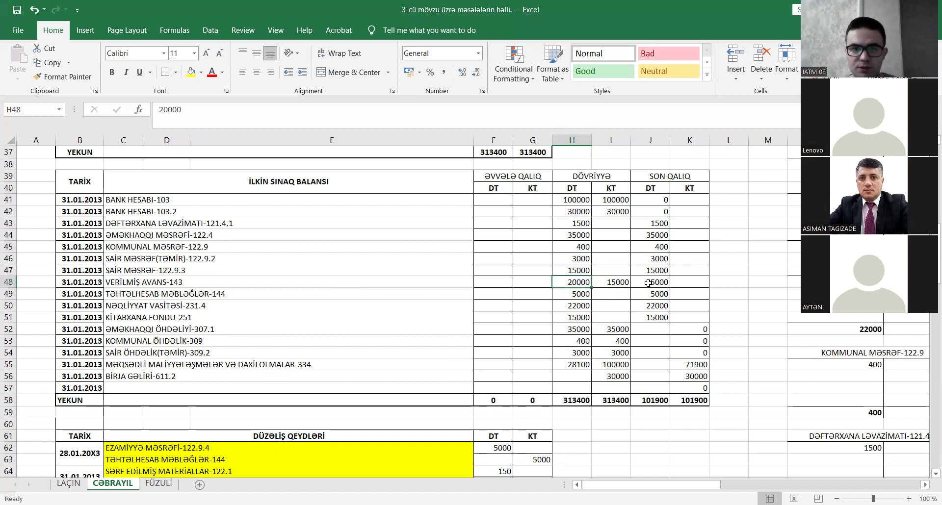
left_click_drag(579, 289, 612, 289)
key("ctrl+c")
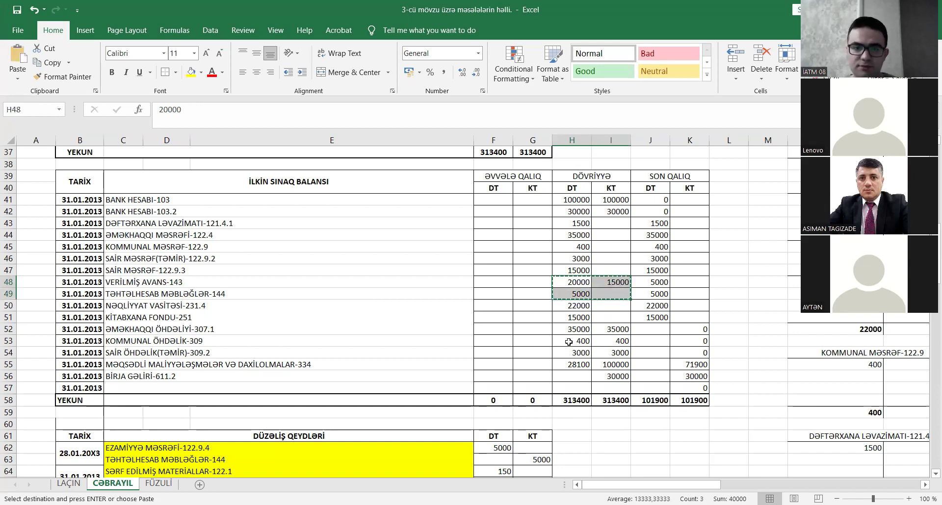
scroll(569, 338, "down", 13)
left_click(579, 306)
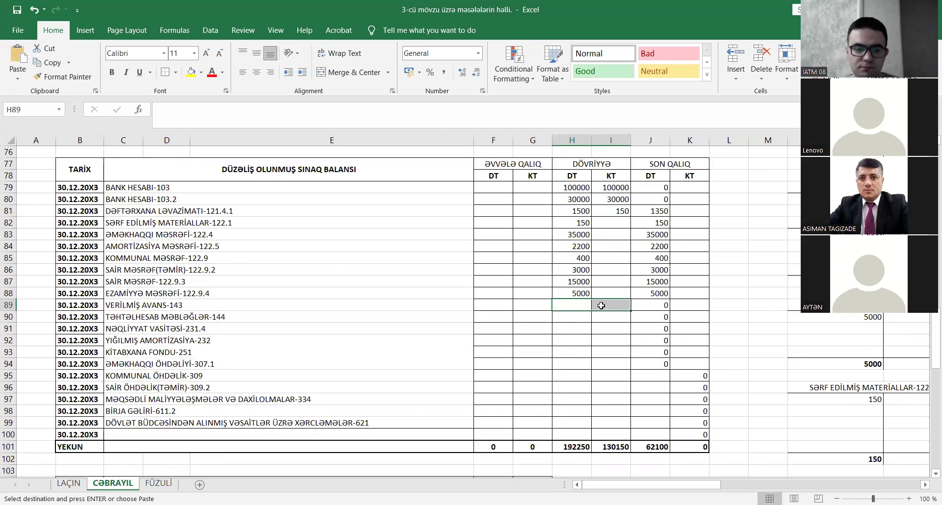
key("ctrl+v")
Step: Enter 5000 as the credit turnover of TƏHTƏLHESAB MƏBLƏĞLƏR-144 in I90
left_click(628, 318)
type("5000")
key("Return")
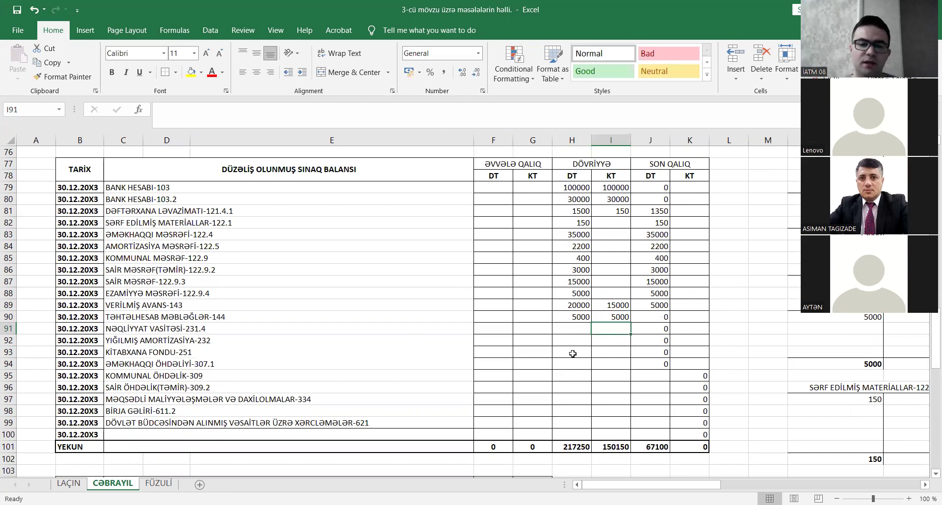
Step: Enter 2200 from the adjusting entries as the credit turnover of YIĞILMIŞ AMORTİZASİYA-232 in I92
scroll(573, 353, "up", 2)
scroll(454, 360, "up", 4)
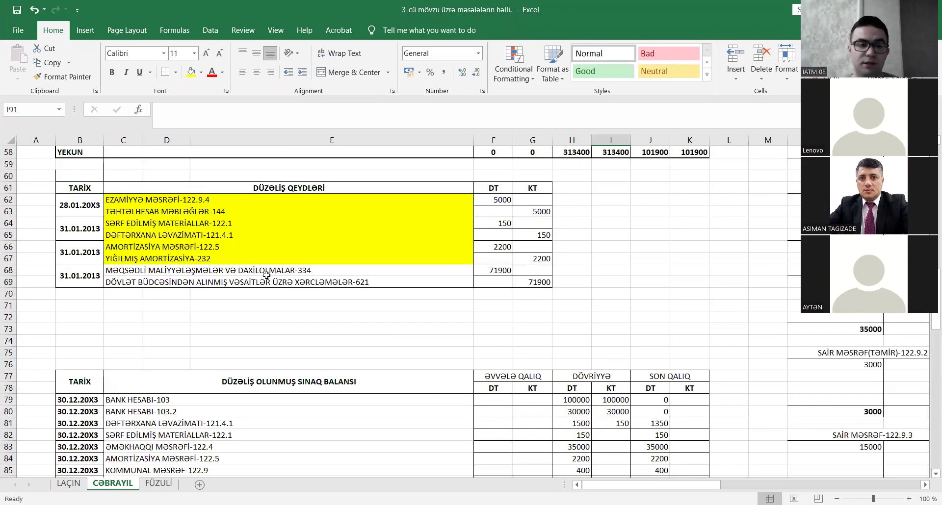
left_click(209, 199)
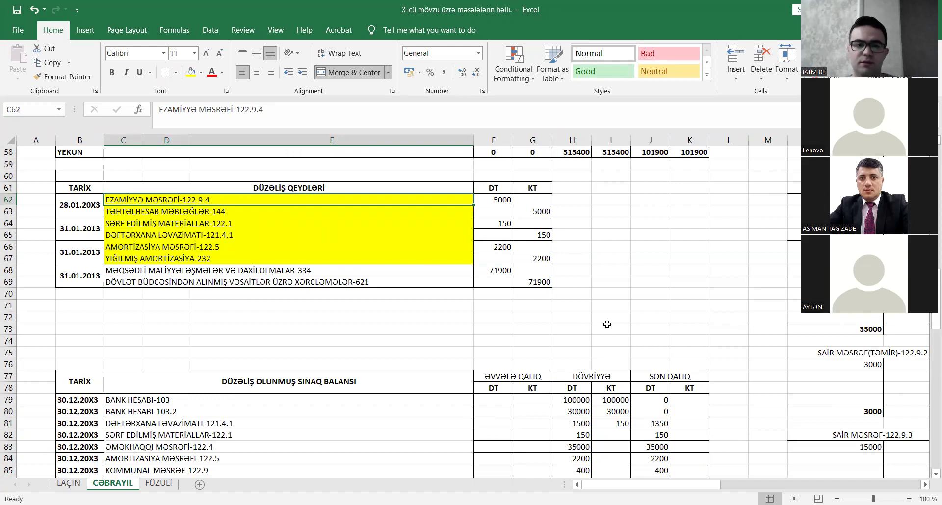
scroll(607, 324, "down", 6)
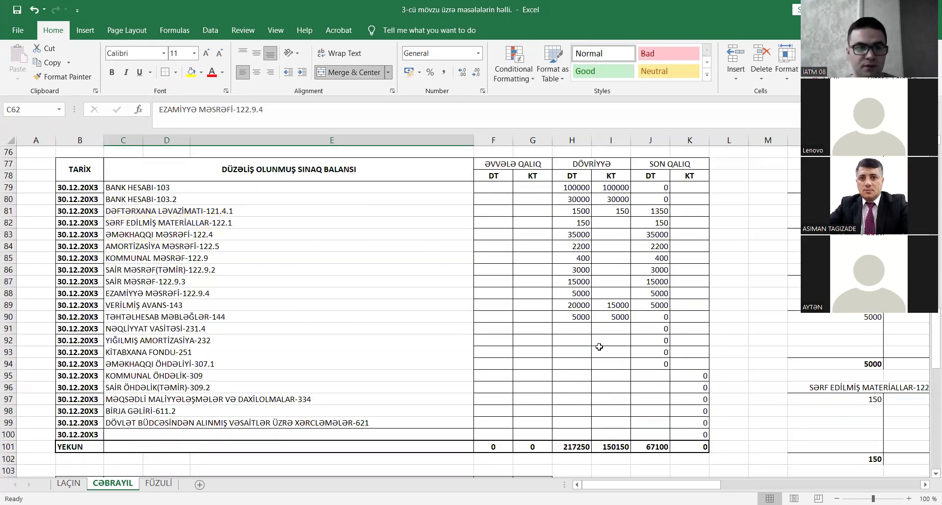
scroll(538, 360, "up", 6)
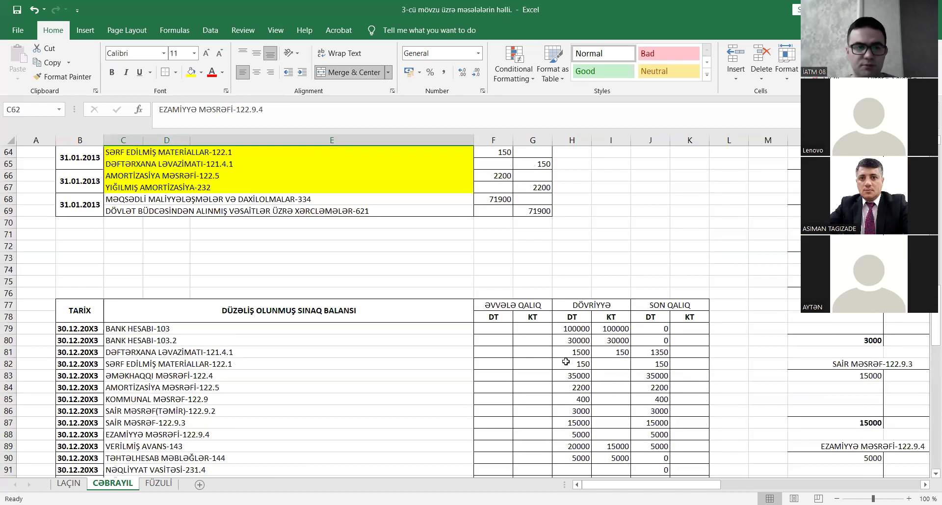
scroll(599, 350, "down", 7)
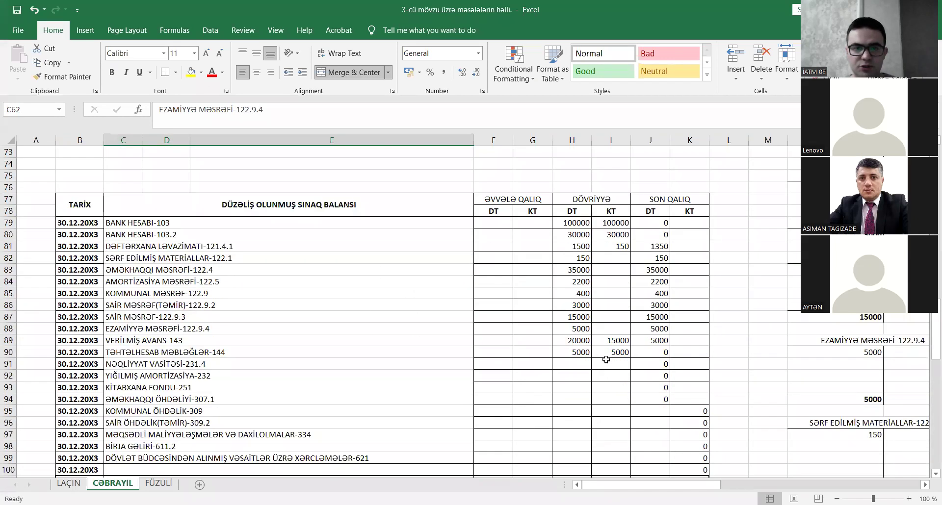
left_click(618, 291)
type("22")
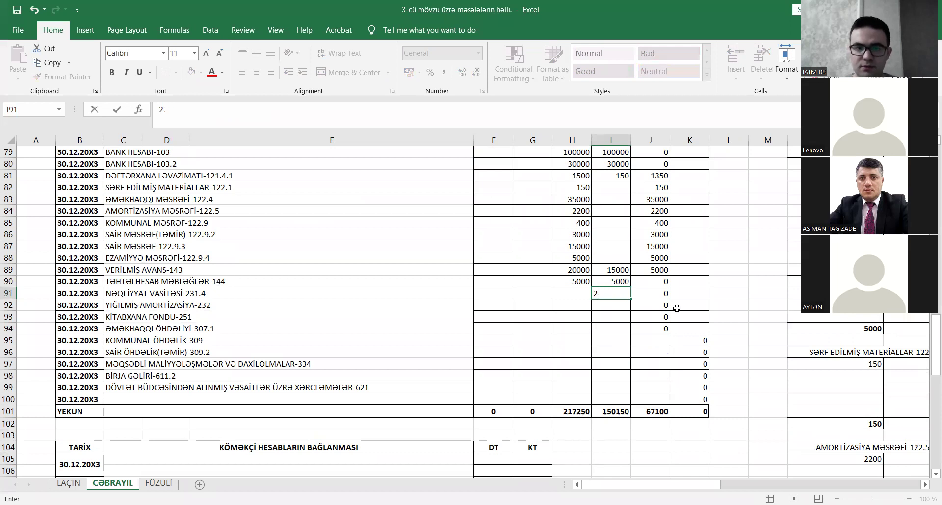
key("Return")
type("2200")
key("Return")
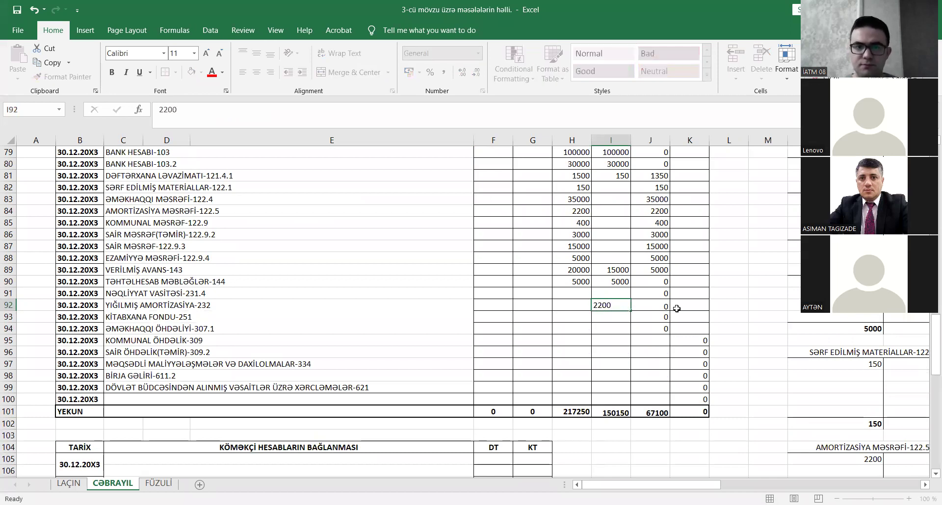
Step: Enter 22000 from the initial trial balance as the debit turnover of NƏQLİYYAT VASİTƏSİ-231.4 in H91
scroll(531, 305, "up", 10)
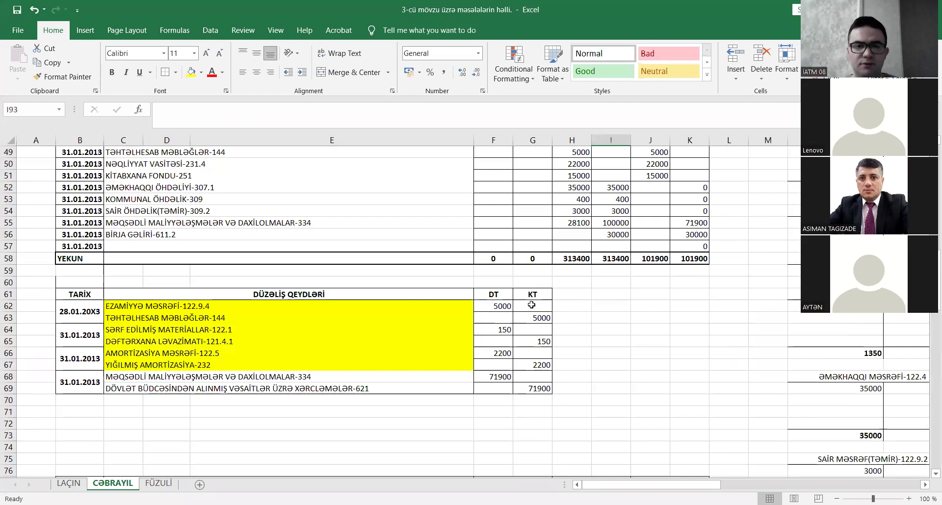
scroll(531, 305, "up", 4)
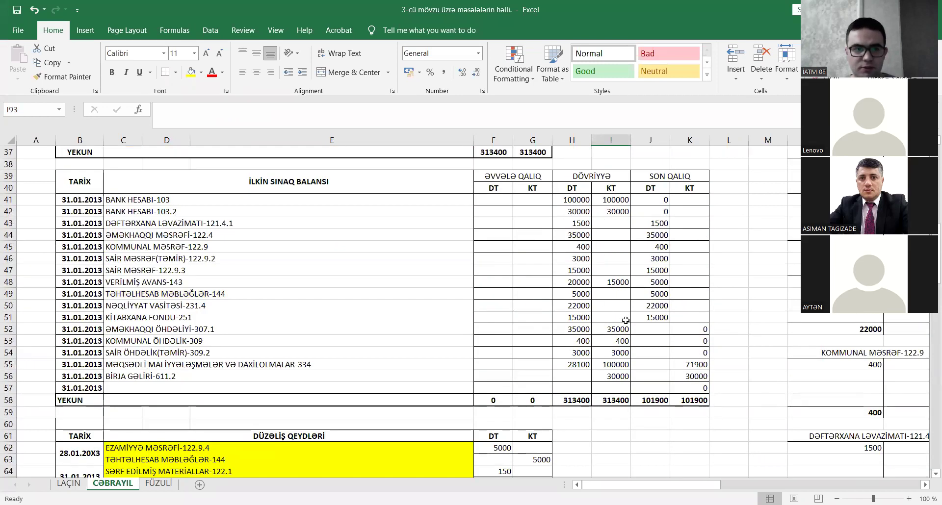
scroll(588, 305, "down", 14)
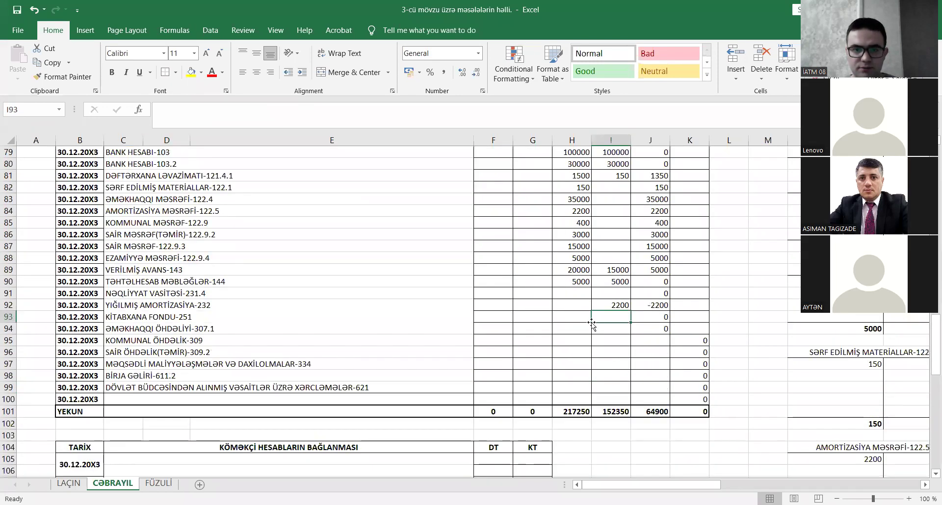
left_click(579, 293)
type("22000")
key("Return")
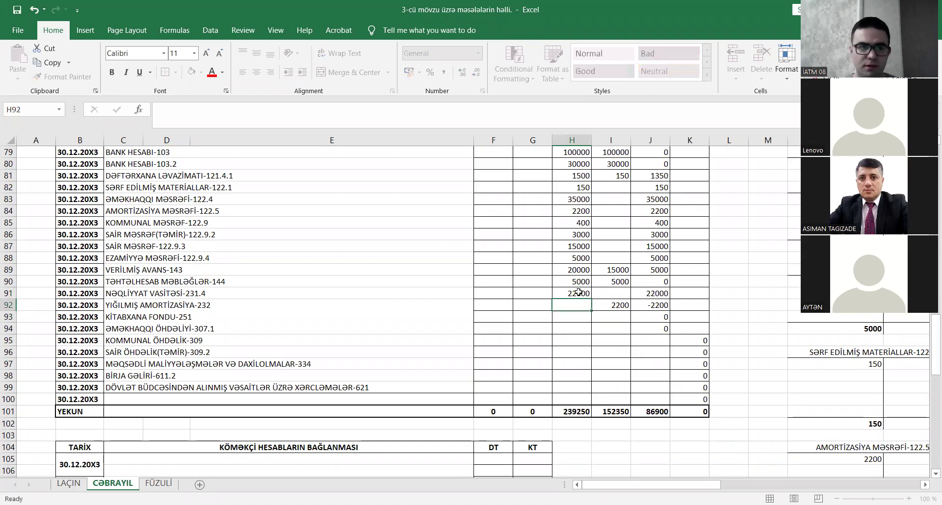
key("Return")
Step: Copy the turnovers of KİTABXANA FONDU-251 through SAİR ÖHDƏLİK(TƏMİR)-309.2 from H51:I54 into H93:I96 of the adjusted trial balance
scroll(578, 293, "up", 4)
scroll(578, 292, "up", 10)
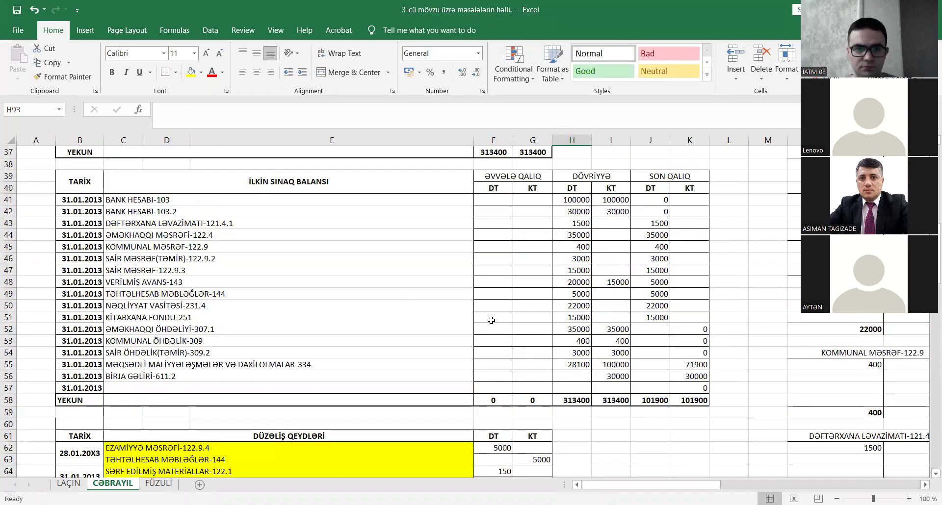
left_click(567, 331)
left_click_drag(571, 317, 620, 349)
key("ctrl+c")
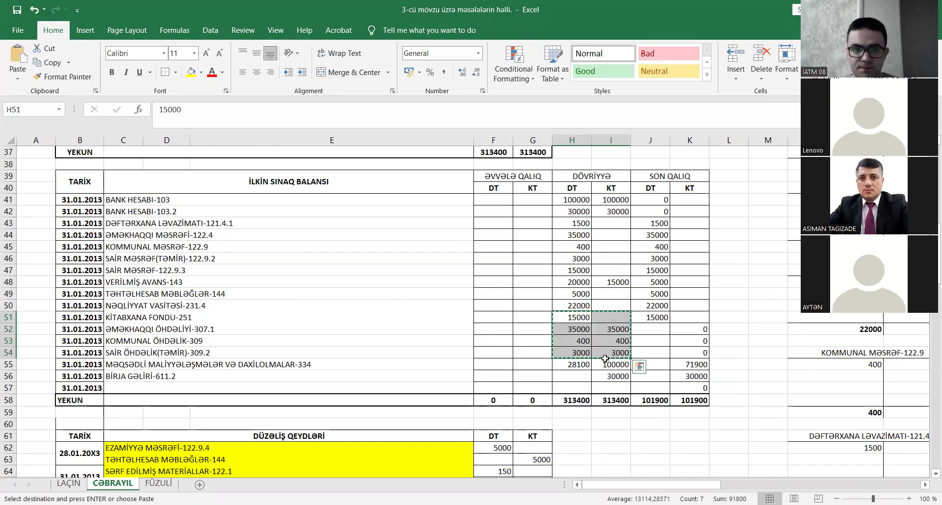
scroll(605, 358, "down", 14)
left_click(584, 317)
key("ctrl+v")
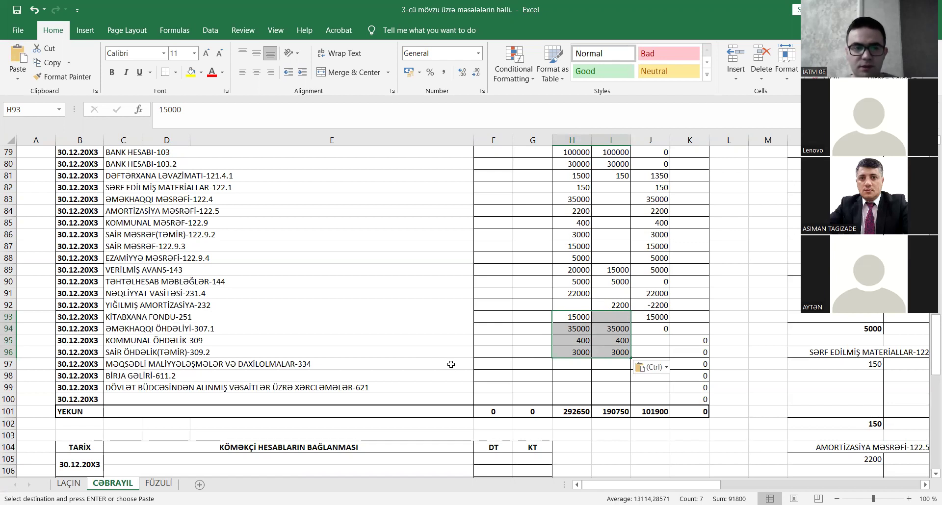
Step: Highlight MƏQSƏDLİ MALİYYƏLƏŞMƏLƏR VƏ DAXİLOLMALAR-334 in C68 of the adjusting entries with yellow fill
scroll(515, 371, "up", 7)
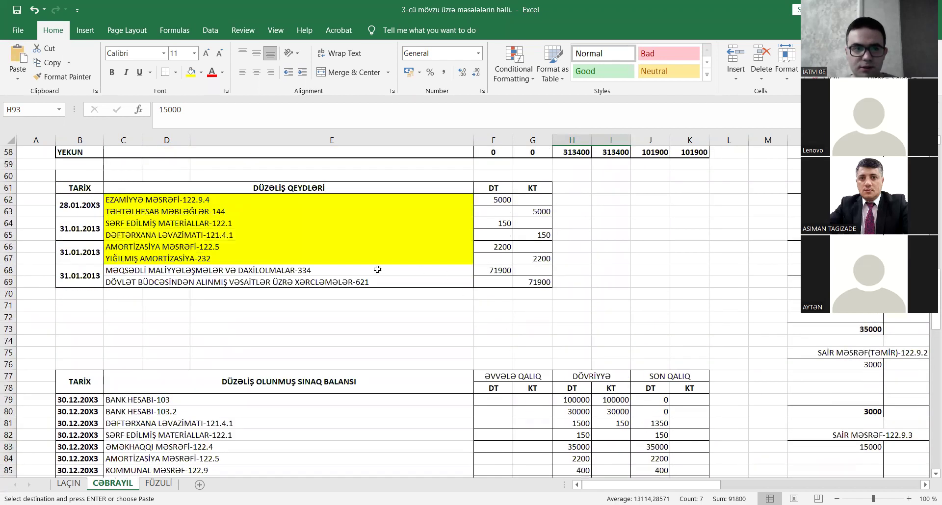
left_click(436, 270)
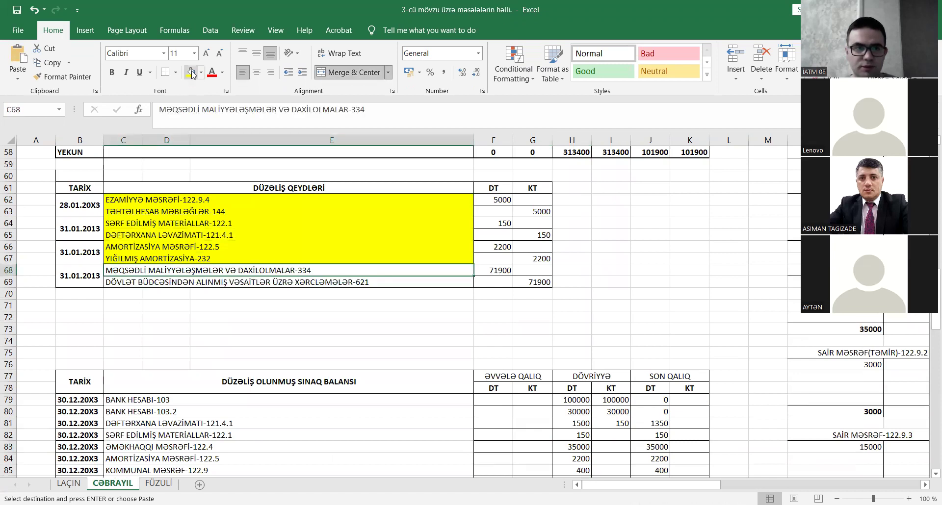
key("Return")
left_click(639, 281)
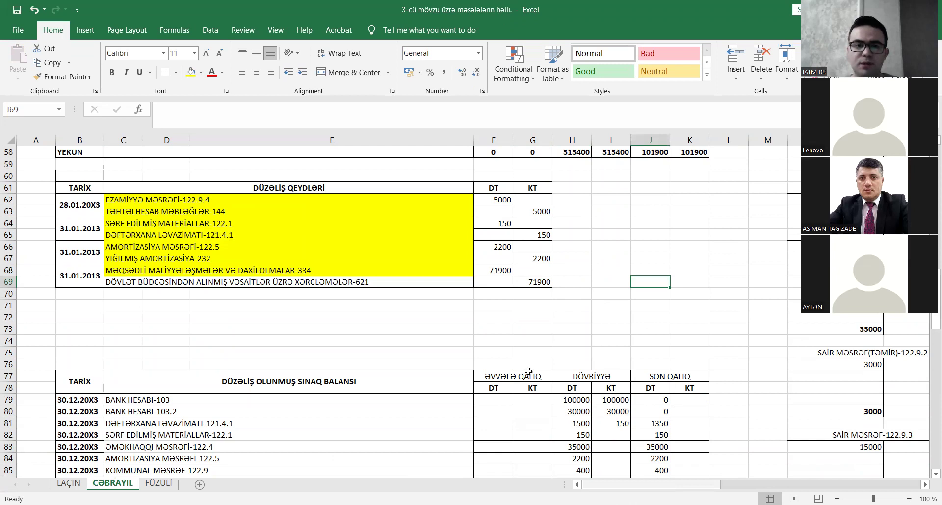
Step: Post 71900 to the debit side of the MƏQSƏDLİ MALİYYƏLƏŞMƏLƏR VƏ DAXİLOLMALAR-334 T-account in Q6
scroll(528, 371, "right", 3)
scroll(565, 375, "up", 19)
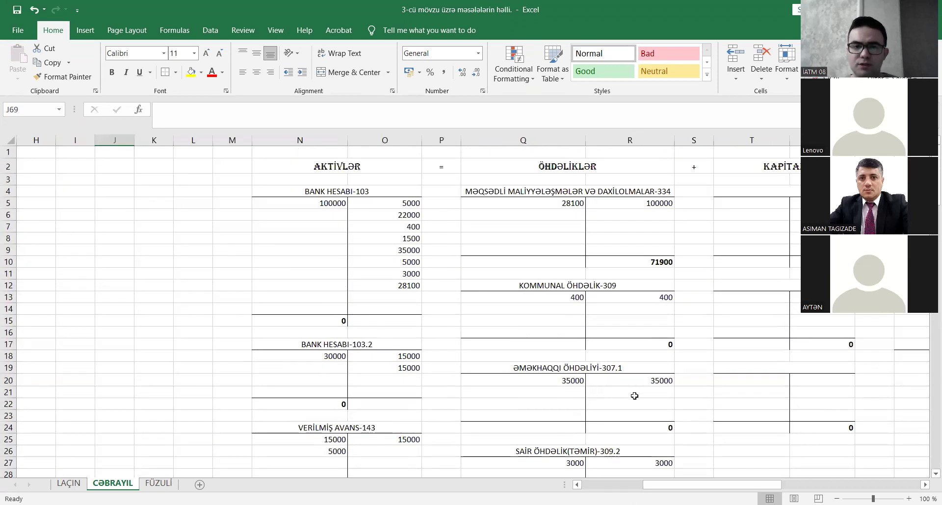
left_click(573, 215)
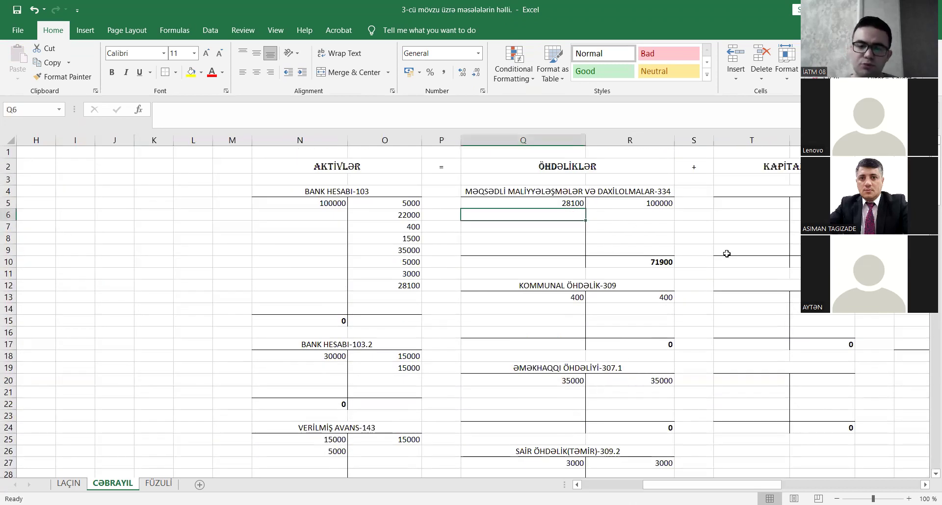
type("71900")
key("Return")
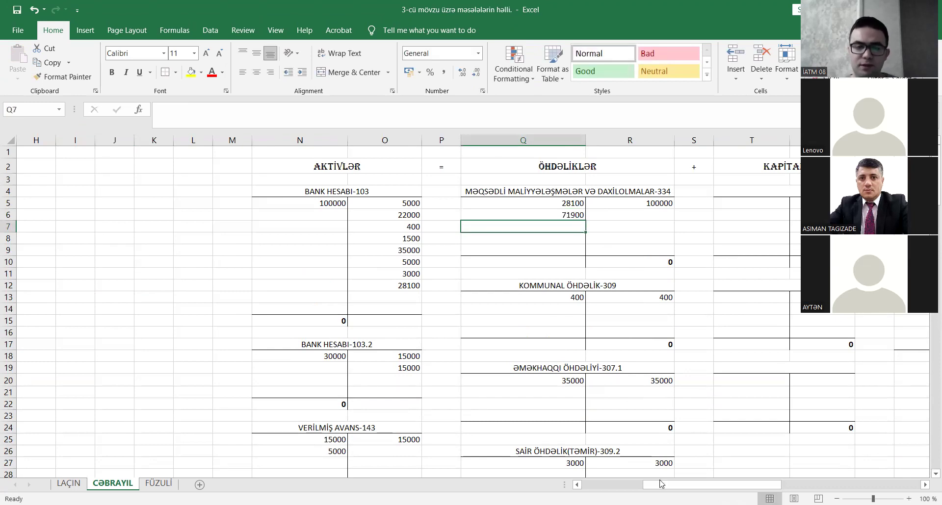
Step: Copy the account name text DÖVLƏT BÜDCƏSİNDƏN ALINMIŞ VƏSAİTLƏR ÜZRƏ XƏRCLƏMƏLƏR-621 from C69 of the adjusting entries
left_click_drag(661, 484, 599, 484)
scroll(454, 414, "down", 15)
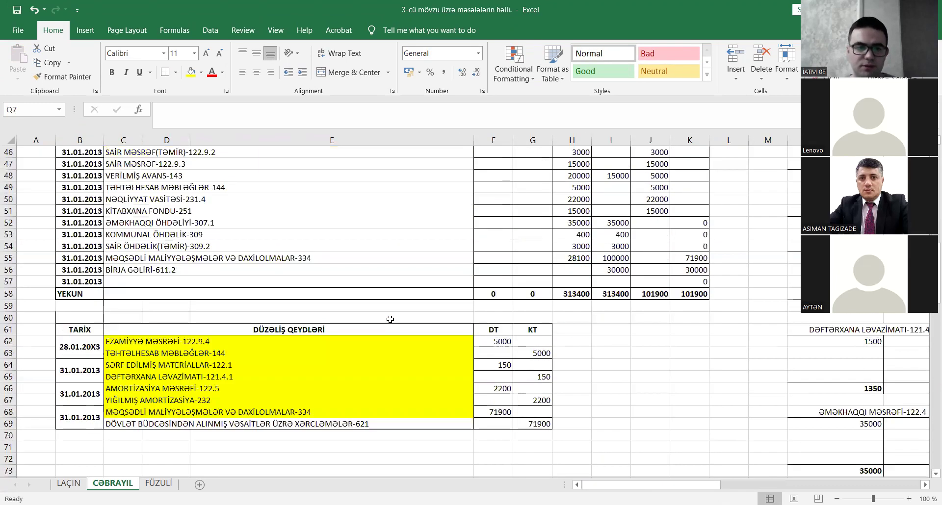
scroll(390, 319, "down", 3)
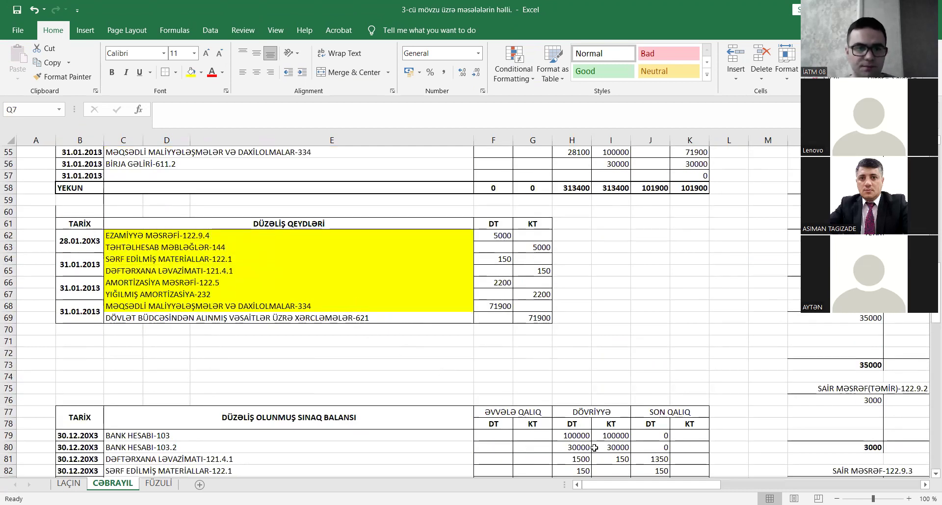
left_click_drag(645, 487, 688, 487)
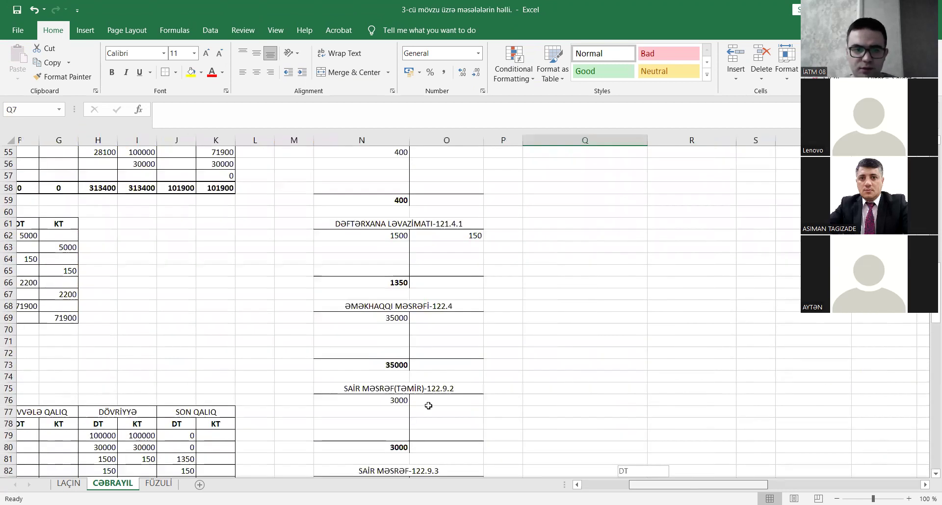
scroll(427, 405, "down", 12)
scroll(436, 406, "up", 14)
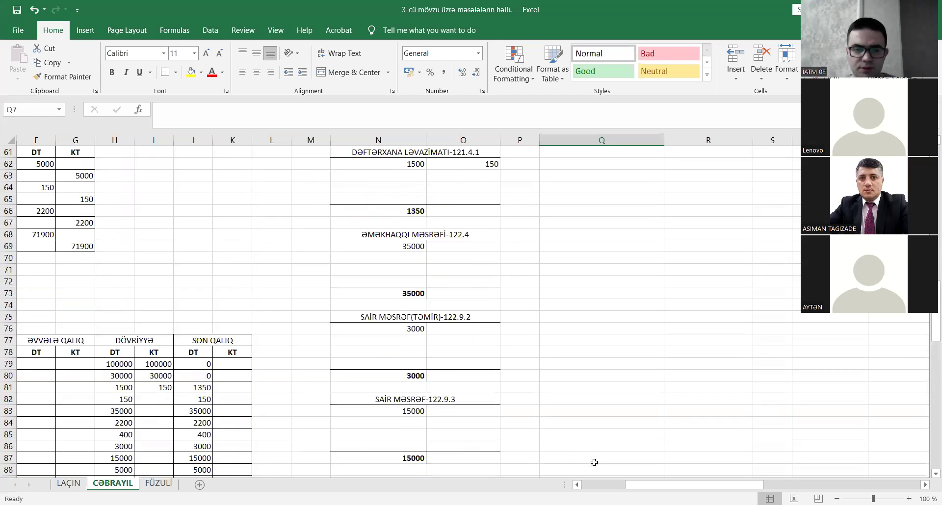
scroll(244, 374, "left", 3)
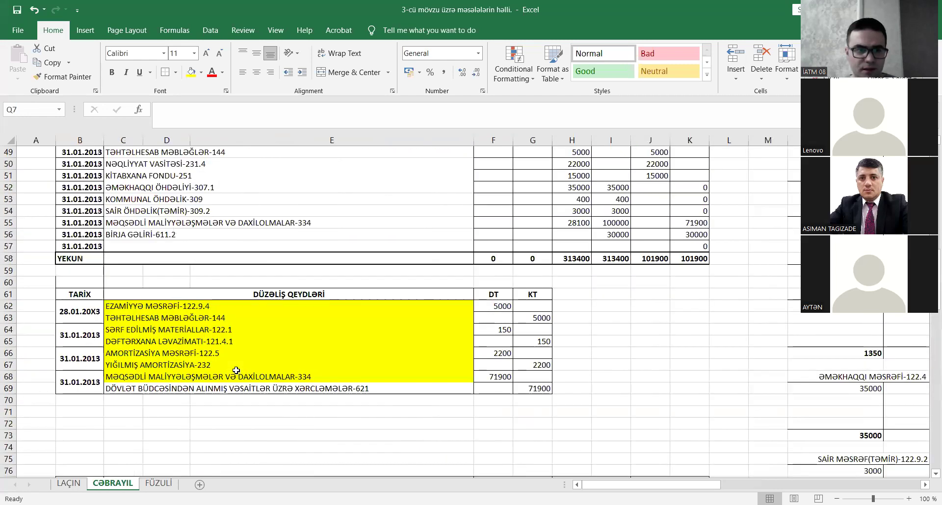
left_click(242, 389)
left_click_drag(425, 109, 110, 81)
key("ctrl+c")
left_click(650, 389)
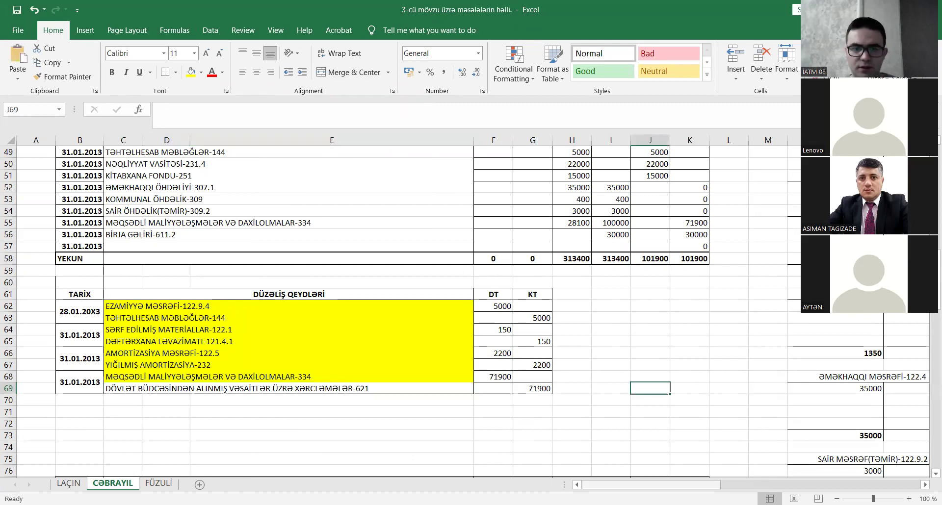
Step: Paste the copied account name as the title of the empty GƏLİR T-account in W12
left_click_drag(609, 486, 773, 486)
scroll(255, 275, "up", 16)
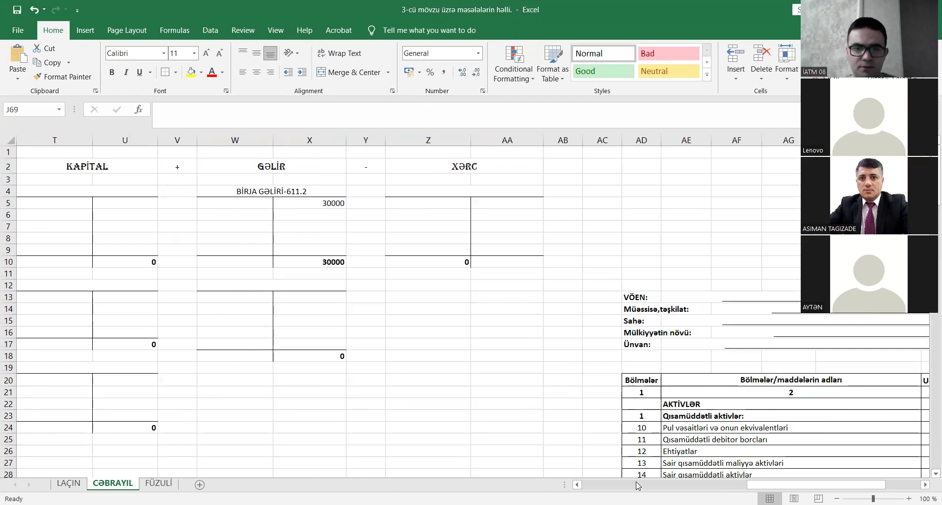
left_click_drag(777, 486, 751, 487)
left_click(520, 286)
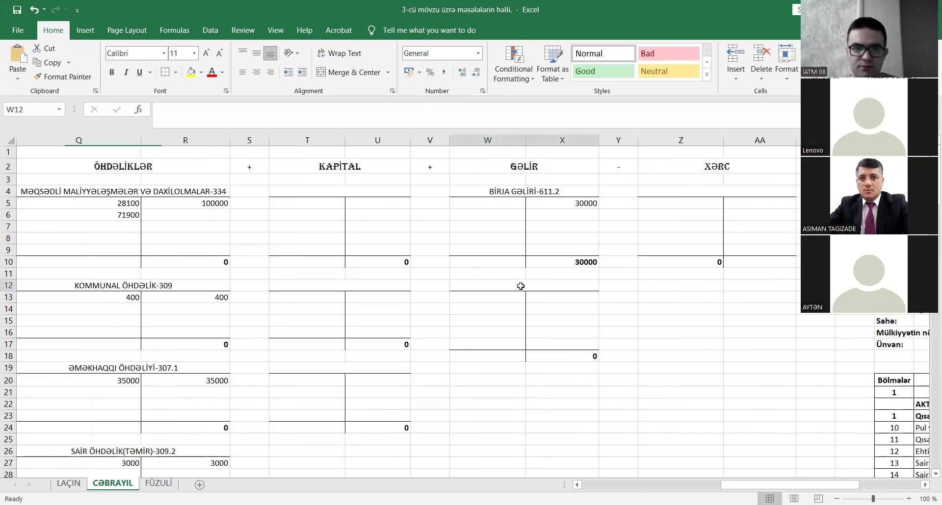
key("F2")
key("ctrl+v")
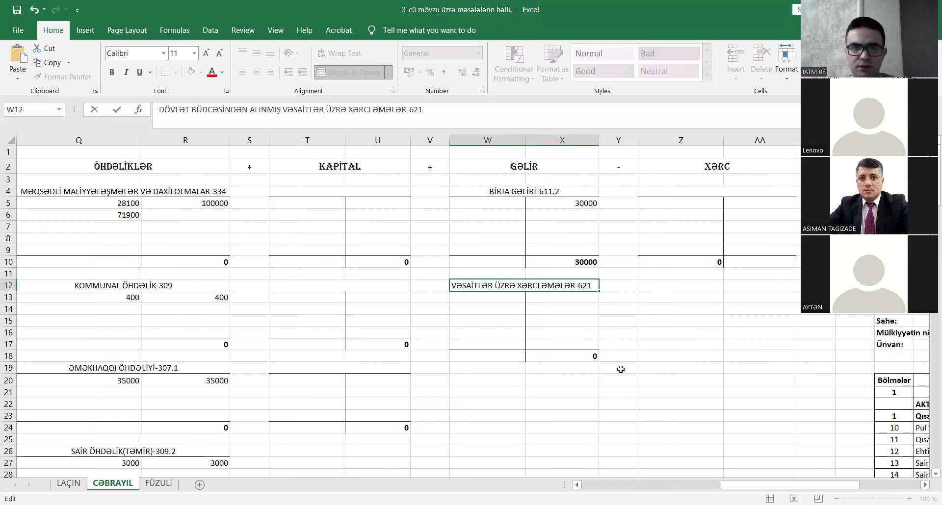
left_click(592, 271)
Step: Widen columns W and X until the full account title in W12 fits
left_click_drag(528, 140, 559, 135)
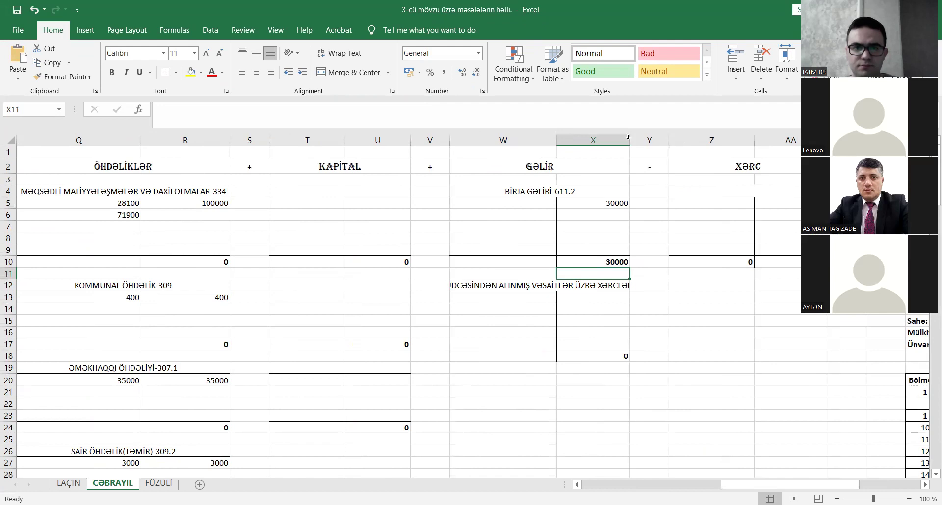
left_click_drag(629, 140, 679, 140)
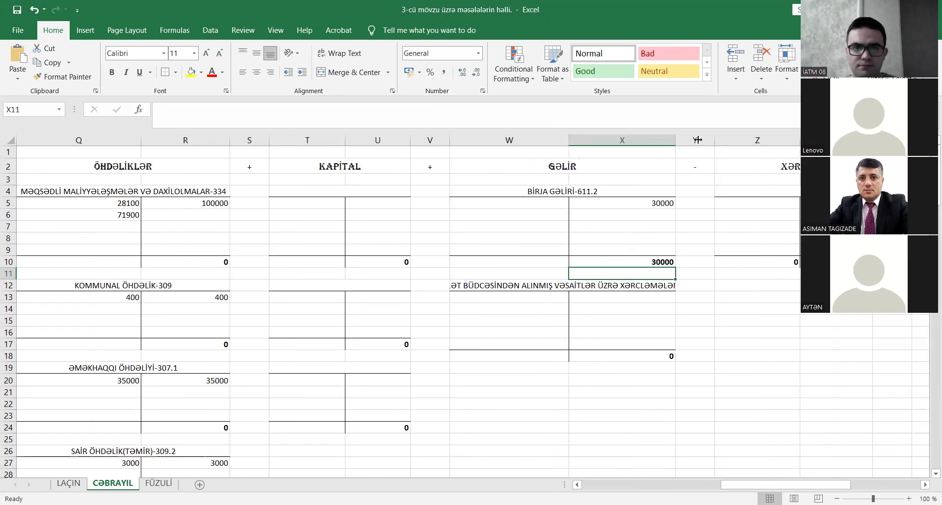
left_click_drag(569, 140, 602, 141)
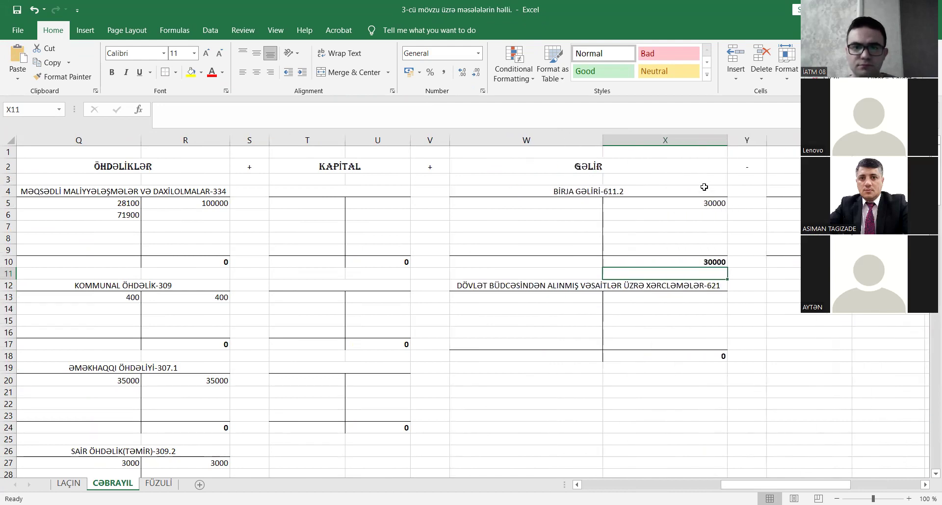
left_click(542, 450)
Step: Post 71900 to the credit side of the DÖVLƏT BÜDCƏSİNDƏN ALINMIŞ VƏSAİTLƏR ÜZRƏ XƏRCLƏMƏLƏR-621 T-account in X13
left_click(681, 300)
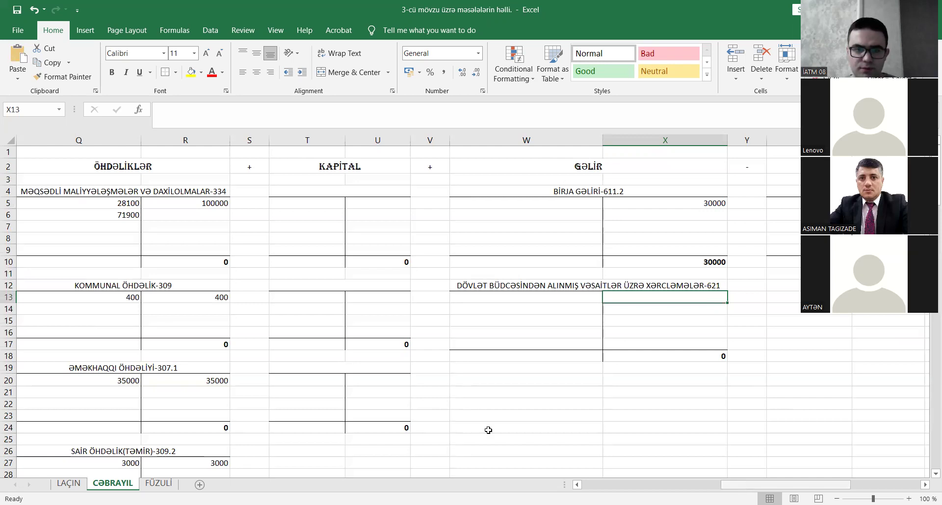
scroll(492, 427, "down", 14)
scroll(492, 428, "left", 5)
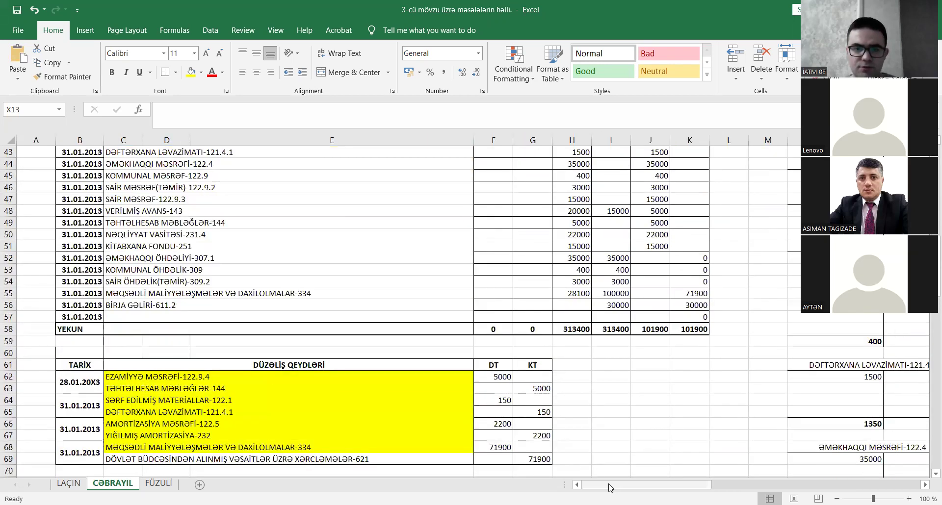
key("ctrl+BackSpace")
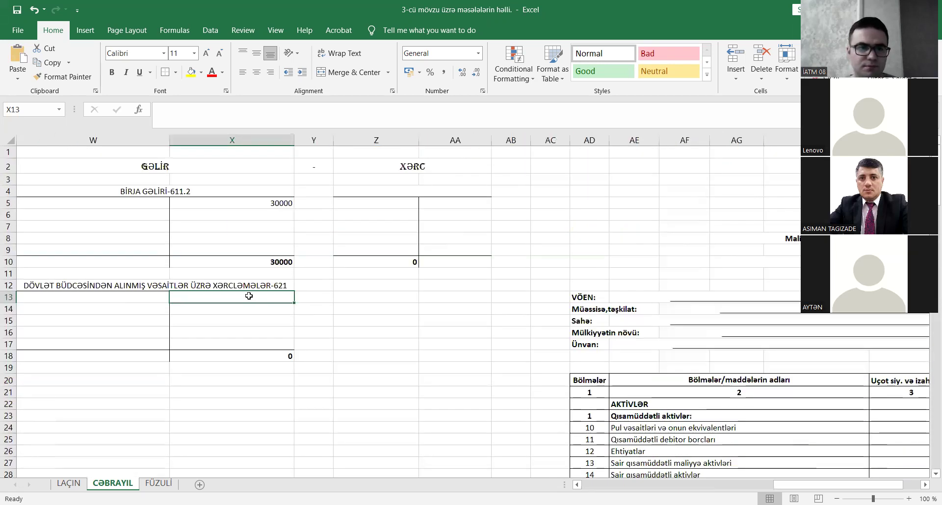
type("7")
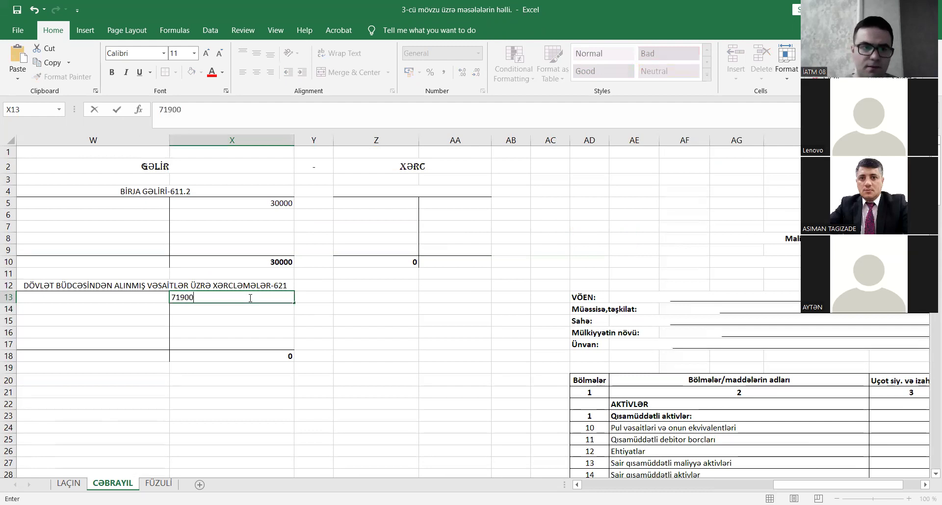
type("1900")
key("Return")
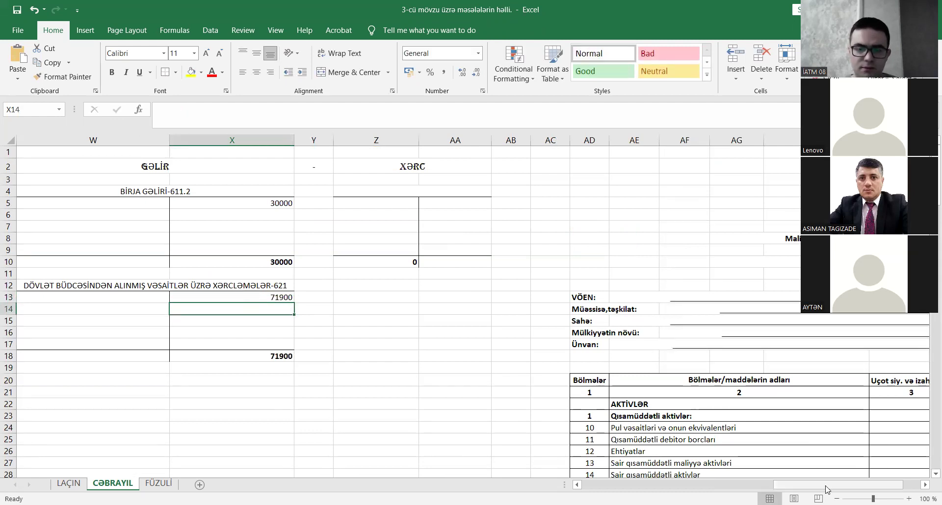
Step: Highlight DÖVLƏT BÜDCƏSİNDƏN ALINMIŞ VƏSAİTLƏR ÜZRƏ XƏRCLƏMƏLƏR-621 in C69 of the adjusting entries with yellow fill
scroll(445, 436, "left", 5)
scroll(445, 436, "down", 17)
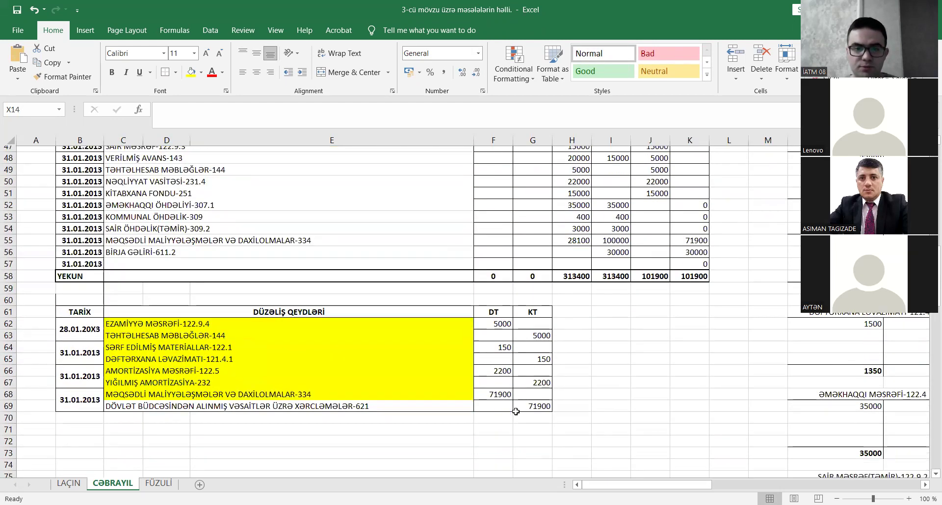
left_click(399, 352)
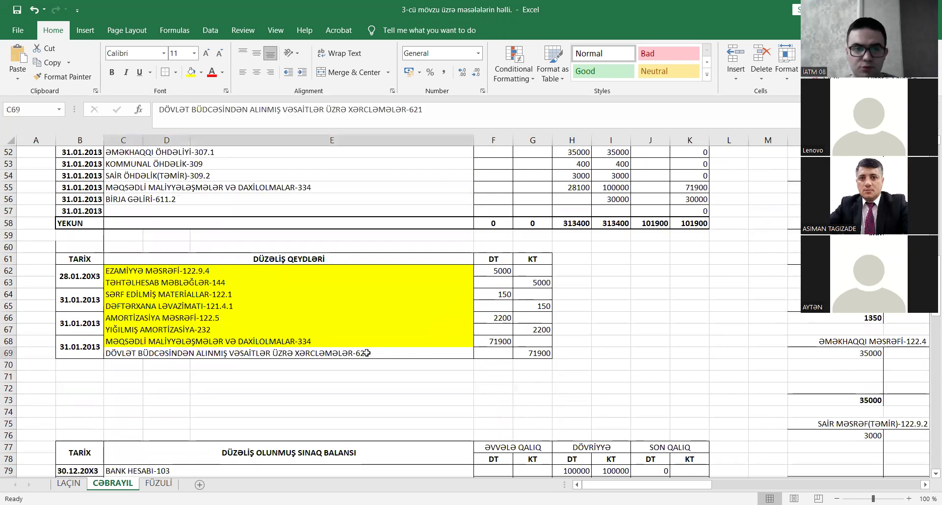
left_click(191, 72)
left_click(650, 283)
Step: Enter 100000 as both the debit and credit turnover of MƏQSƏDLİ MALİYYƏLƏŞMƏLƏR VƏ DAXİLOLMALAR-334 in H97 and I97 of the adjusted trial balance
scroll(610, 323, "down", 6)
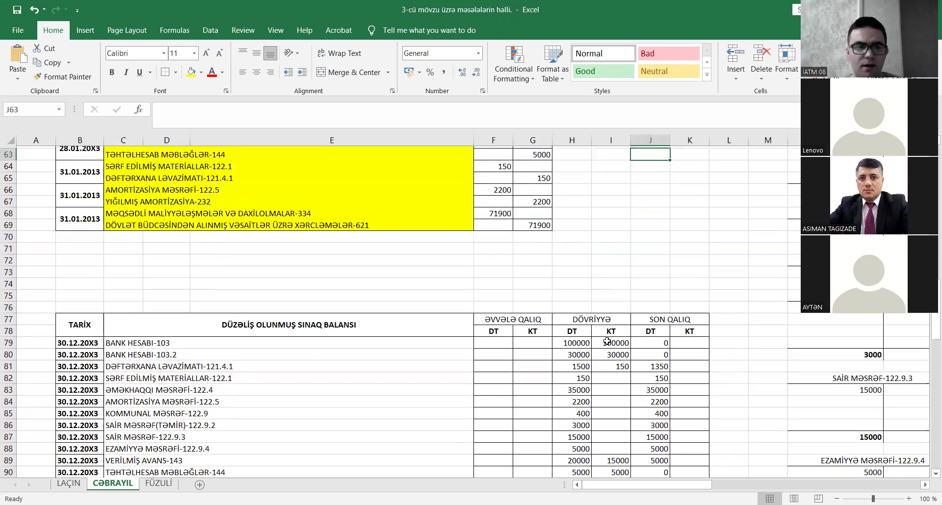
scroll(607, 342, "down", 2)
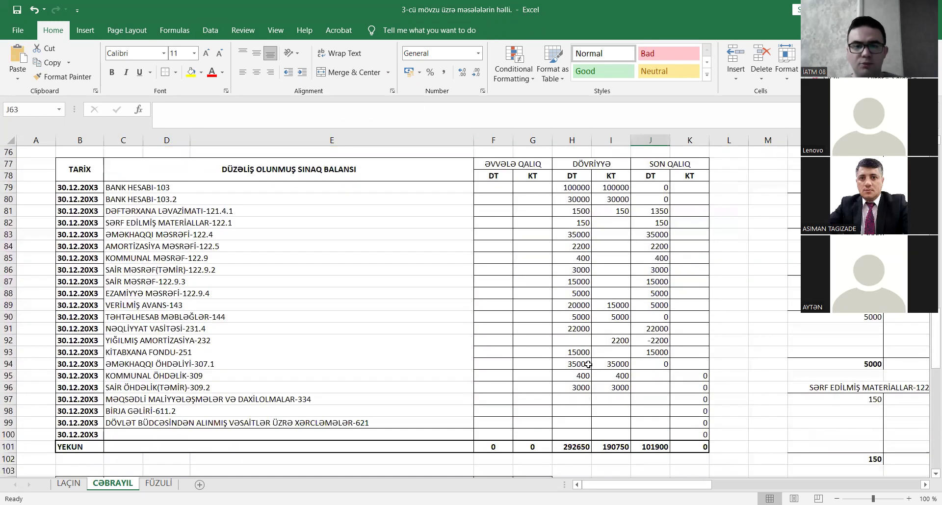
left_click(570, 401)
type("100000")
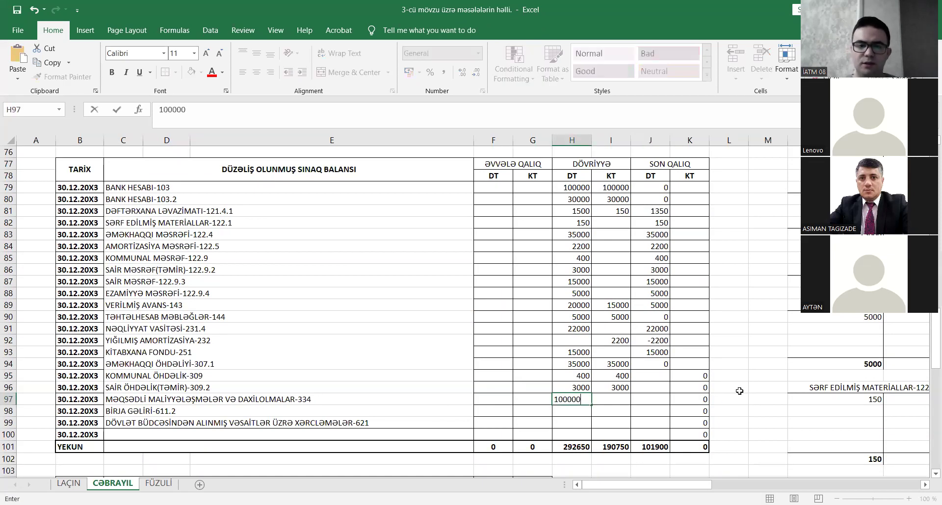
key("Tab")
type("100000")
key("Tab")
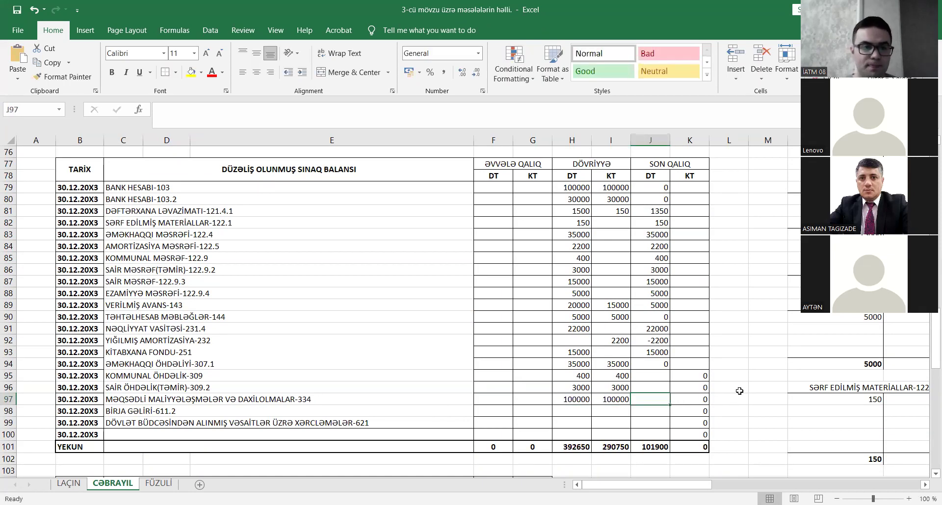
Step: Enter 30000 as both the debit and credit turnover of BİRJA GƏLİRİ-611.2 in H98 and I98
left_click(558, 411)
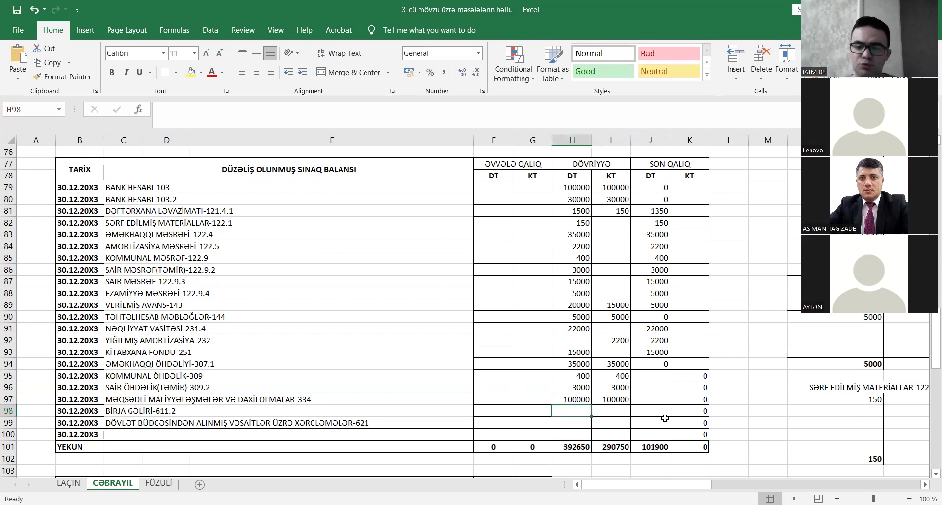
type("30000")
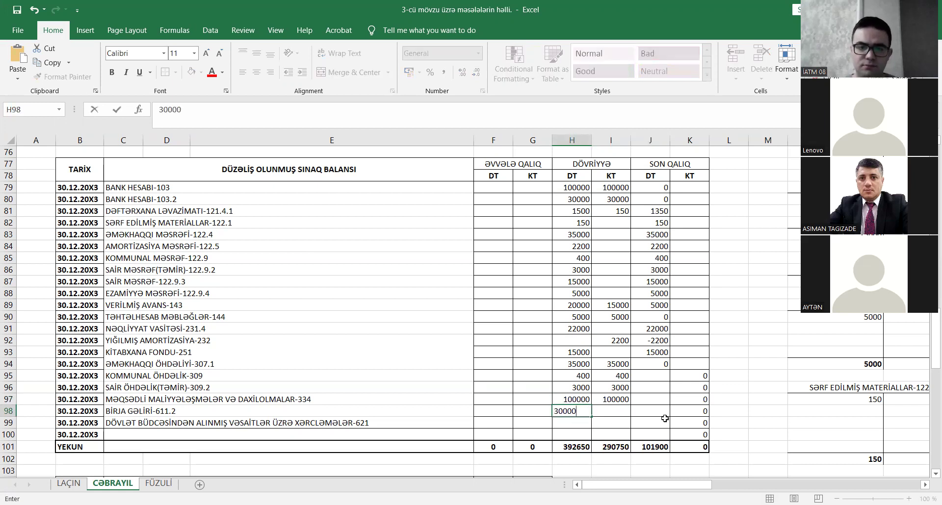
key("Tab")
type("300")
key("Tab")
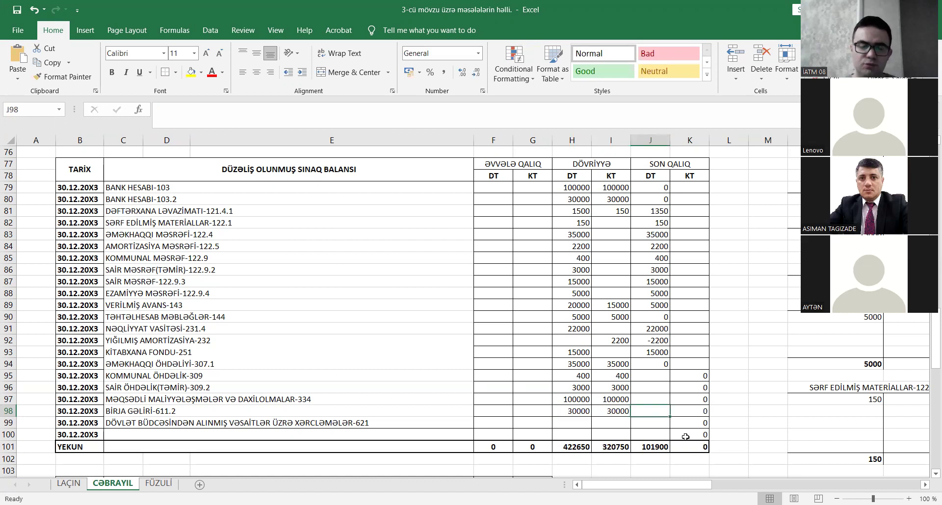
Step: Clear the debit turnover of BİRJA GƏLİRİ-611.2 in H98
scroll(594, 365, "up", 10)
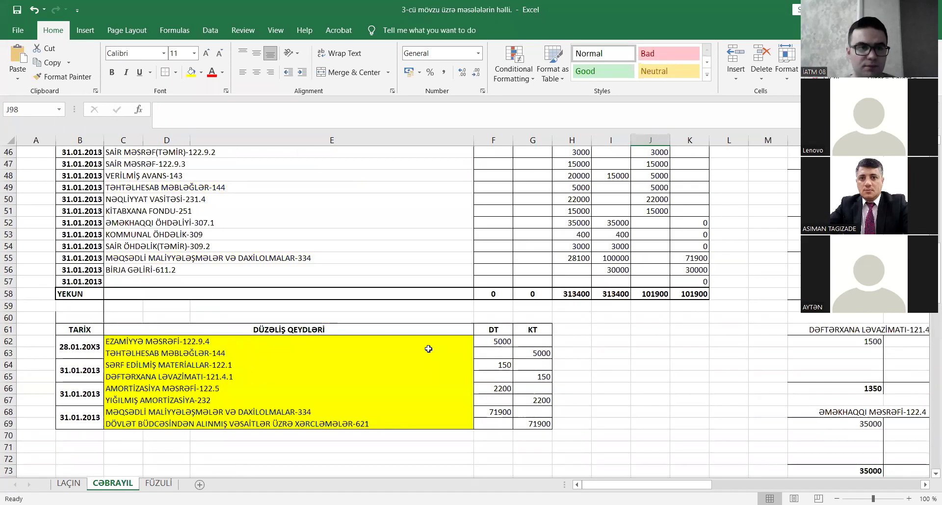
scroll(630, 324, "down", 11)
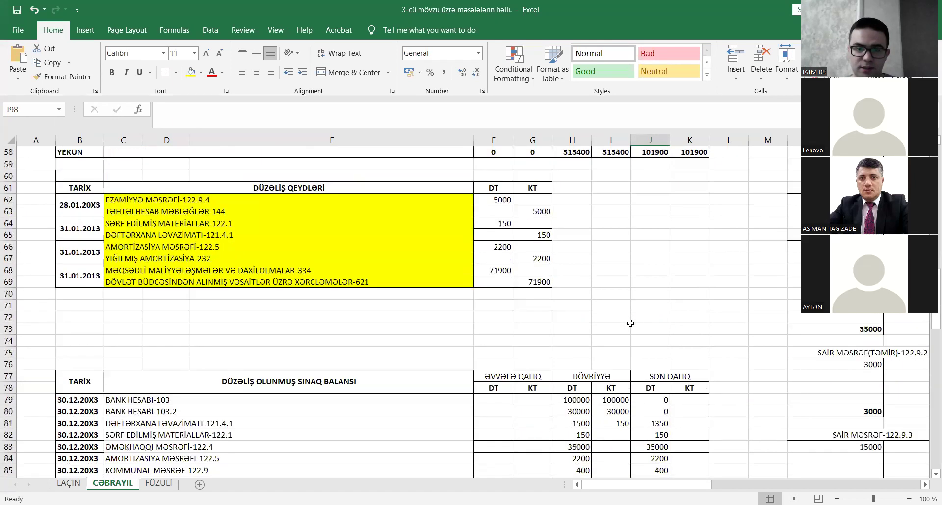
left_click(580, 375)
key("Delete")
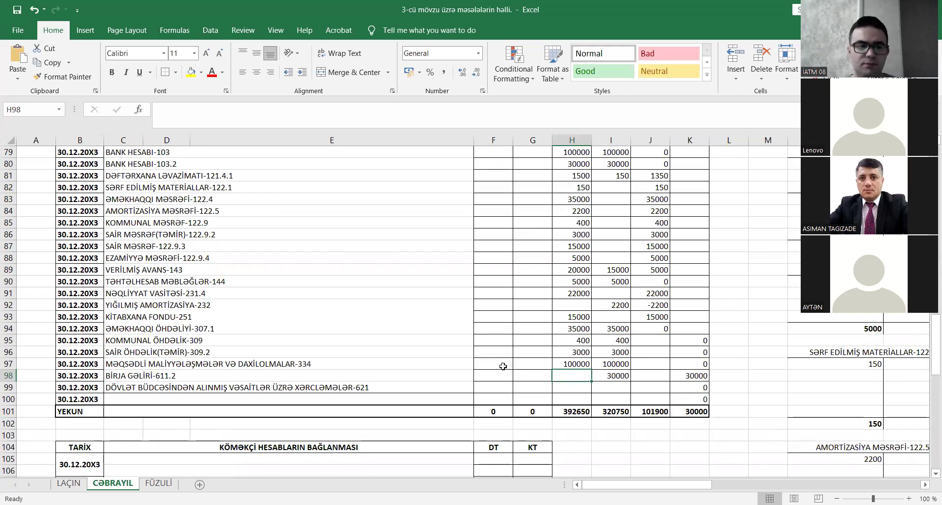
Step: Review the adjusting entries and the initial trial balance against the adjusted trial balance rows
scroll(506, 362, "up", 8)
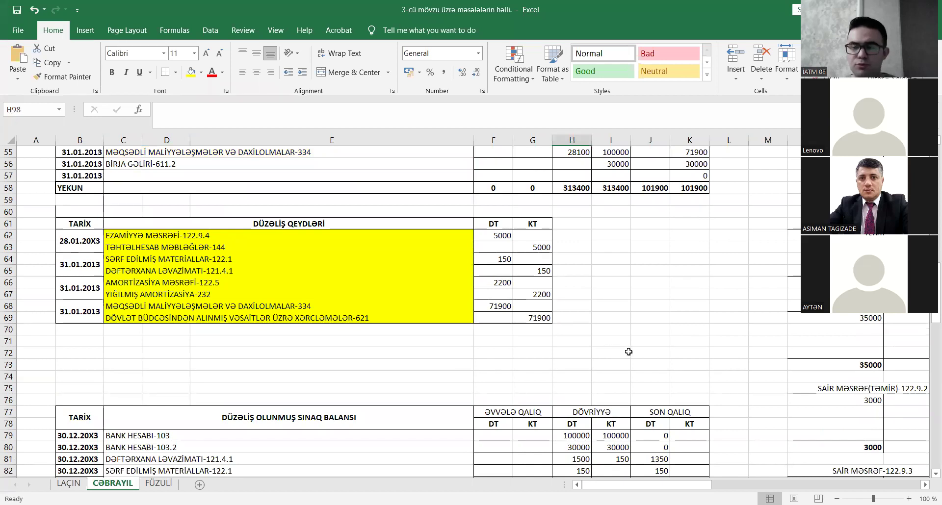
scroll(628, 351, "up", 2)
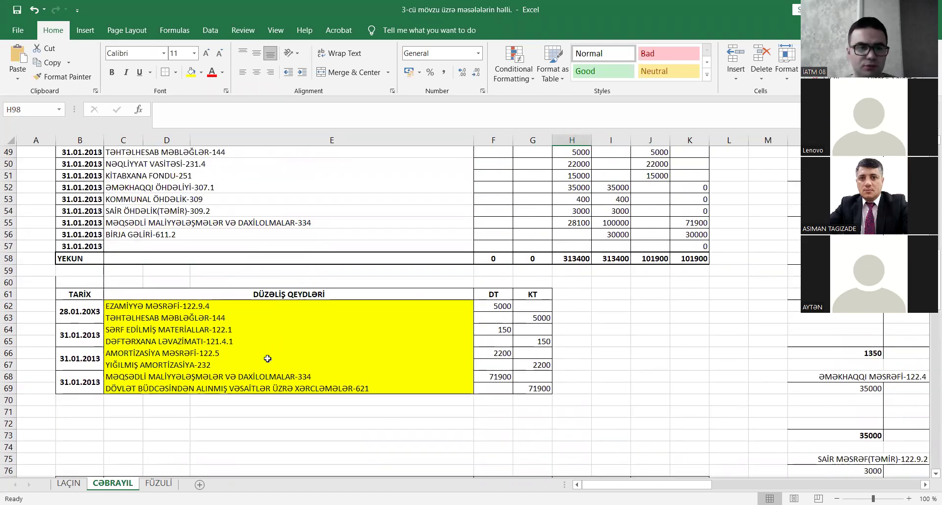
scroll(324, 393, "down", 1)
scroll(323, 392, "down", 8)
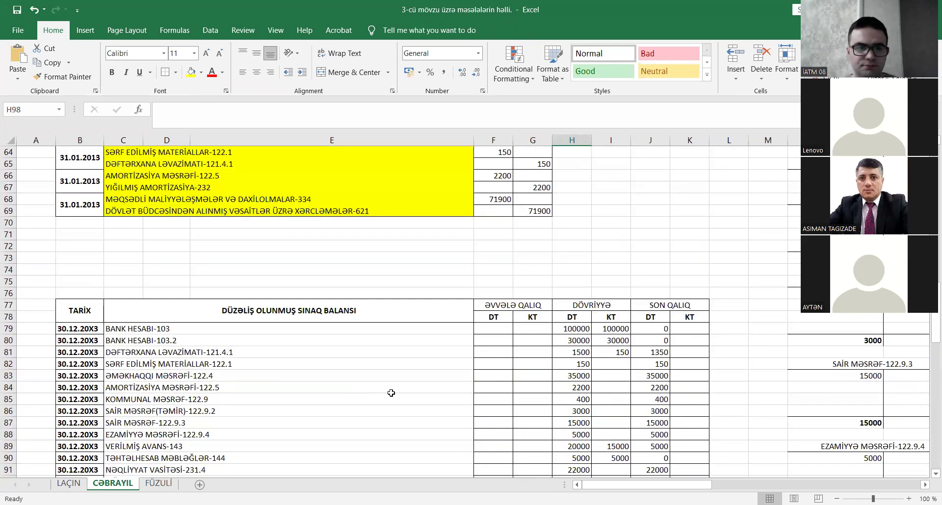
scroll(378, 386, "up", 9)
scroll(378, 387, "up", 7)
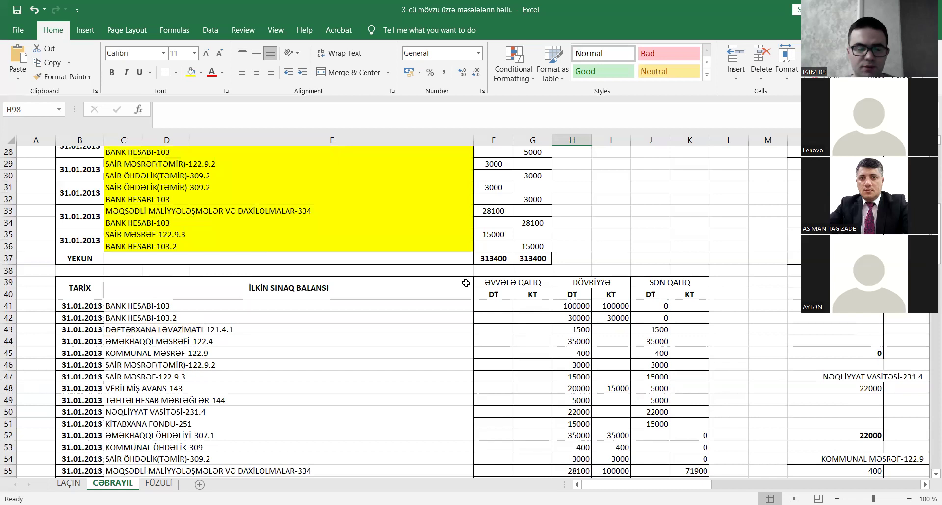
scroll(485, 301, "down", 5)
scroll(485, 302, "down", 11)
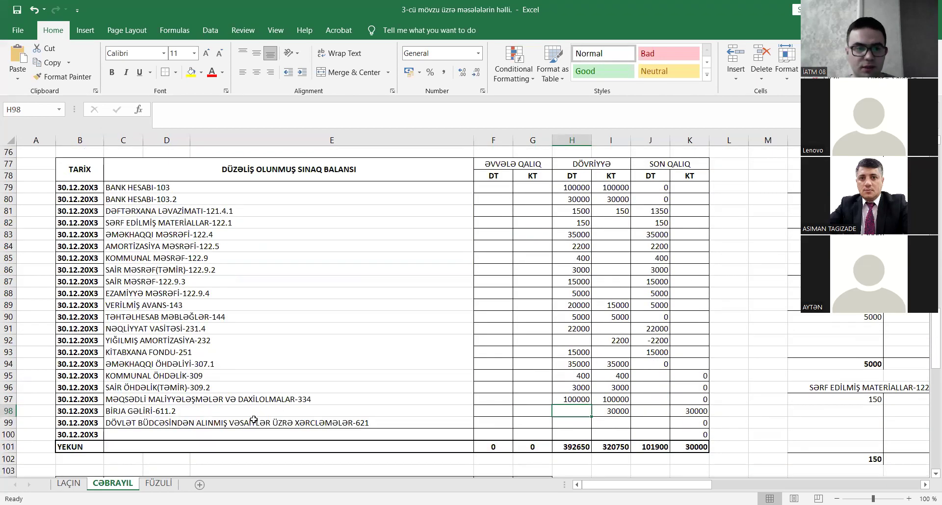
Step: Enter 71900 as the credit turnover of DÖVLƏT BÜDCƏSİNDƏN ALINMIŞ VƏSAİTLƏR ÜZRƏ XƏRCLƏMƏLƏR-621 in I99
left_click(575, 423)
scroll(540, 403, "up", 6)
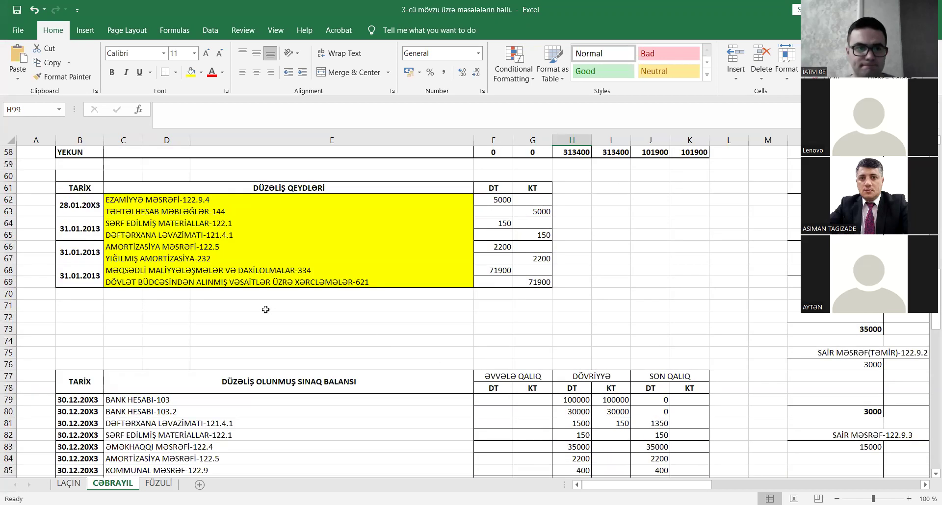
scroll(605, 349, "down", 5)
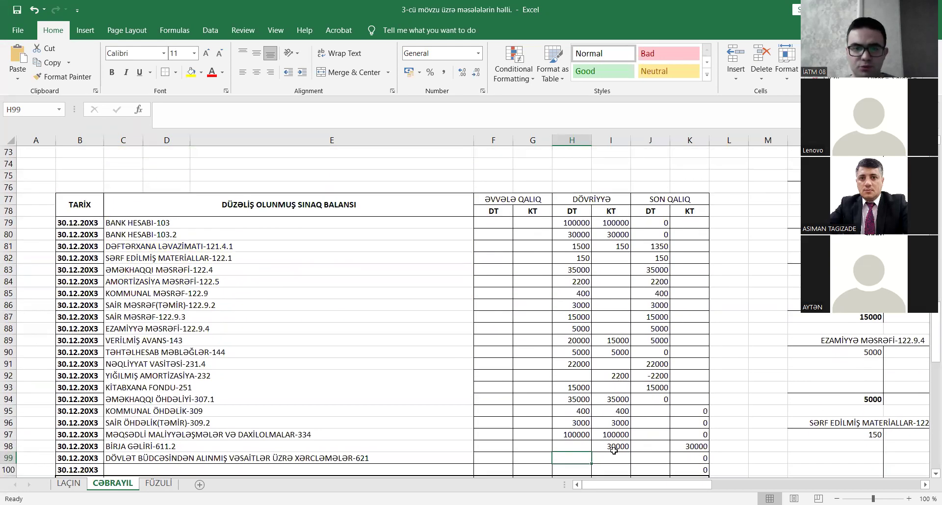
key("Right")
type("719")
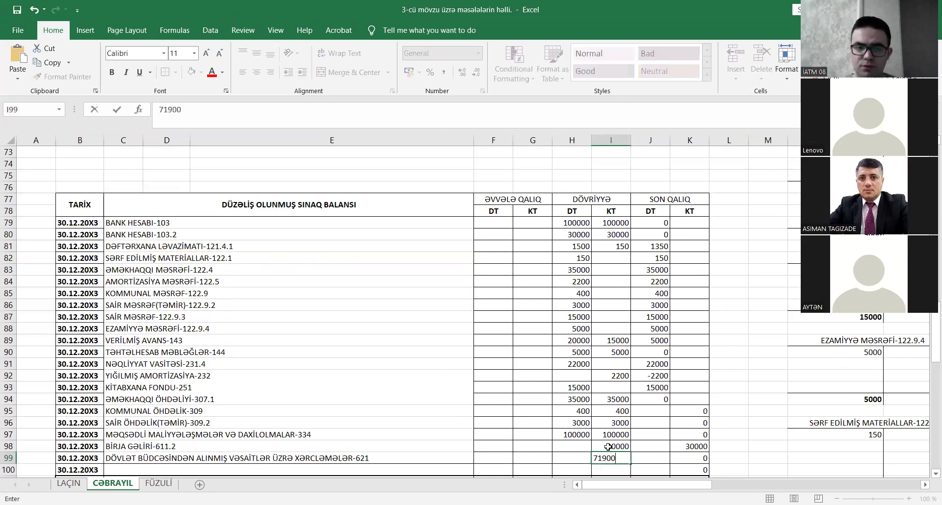
type("00")
key("Right")
Step: Compare the debit and credit totals of the turnovers and closing balances in row 101, and look over the adjusting entries
scroll(608, 447, "down", 2)
left_click_drag(666, 414, 683, 412)
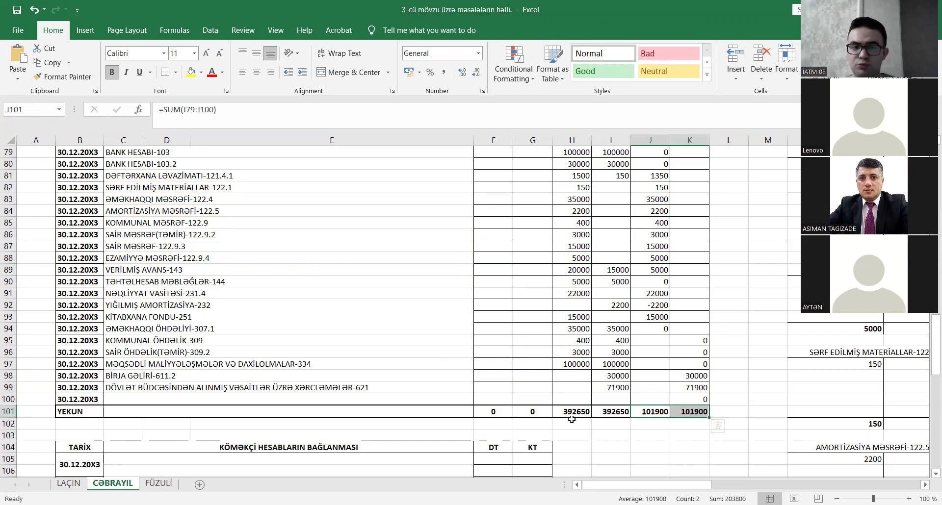
left_click_drag(576, 410, 602, 411)
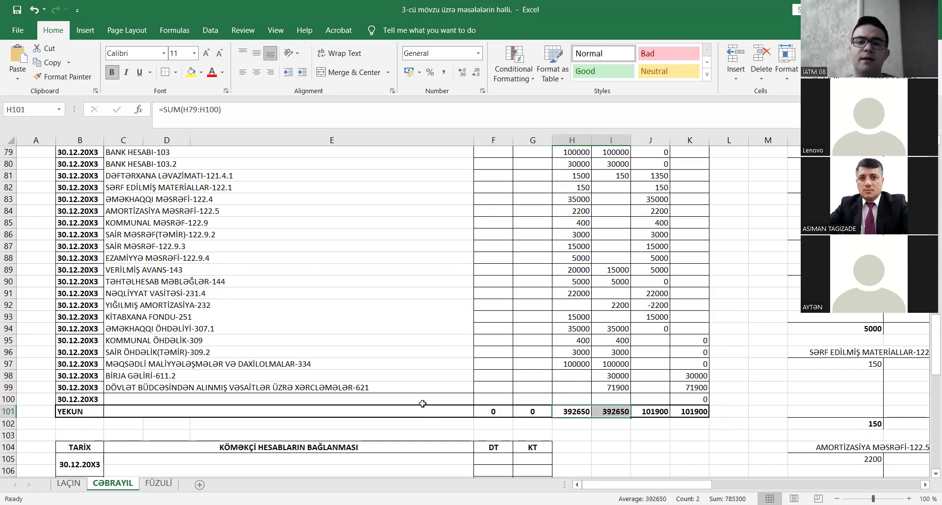
scroll(470, 416, "up", 4)
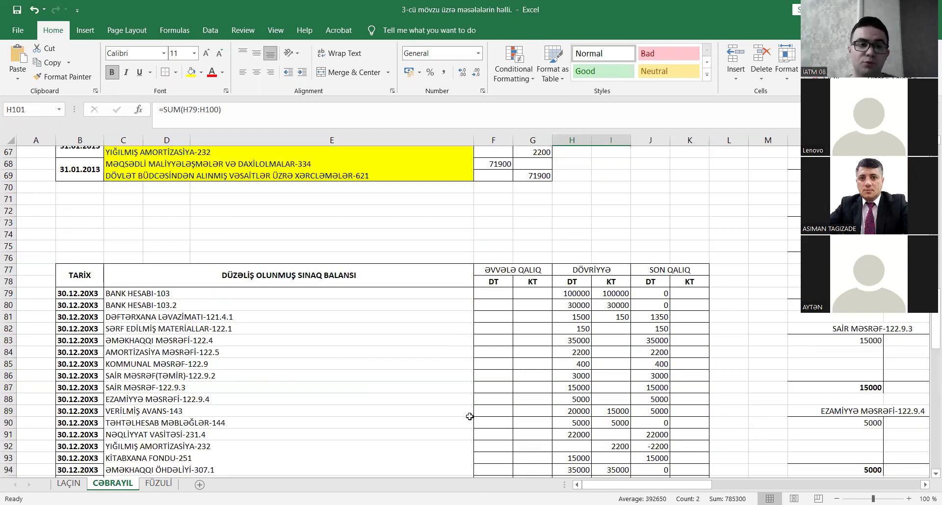
scroll(470, 416, "up", 5)
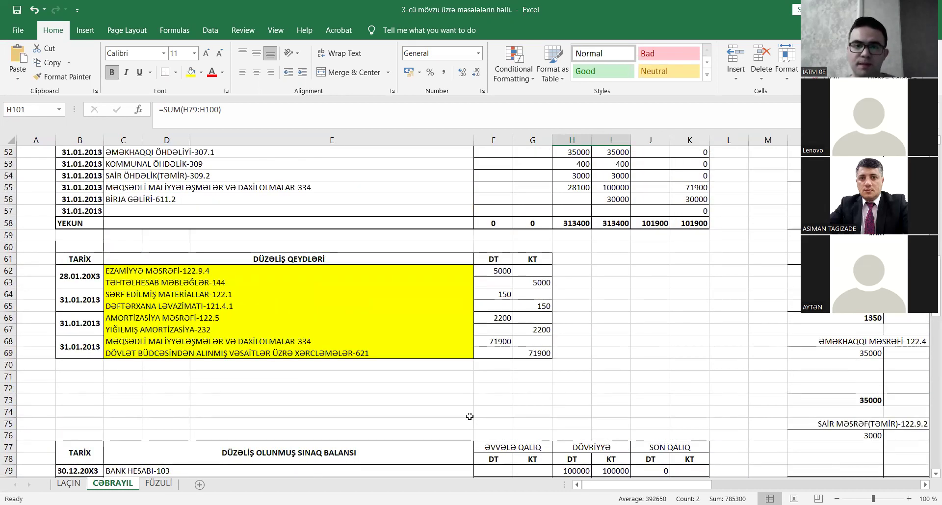
scroll(470, 416, "down", 5)
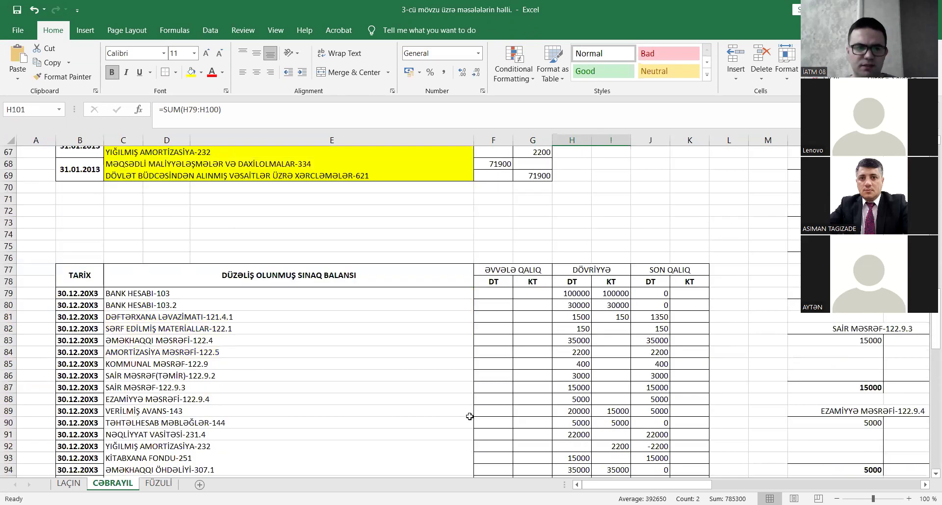
Step: Enter MƏSRƏFLƏR-122 in C106 as the second account of the first KÖMƏKÇİ HESABLARIN BAĞLANMASI entry
scroll(469, 416, "down", 10)
scroll(411, 395, "up", 1)
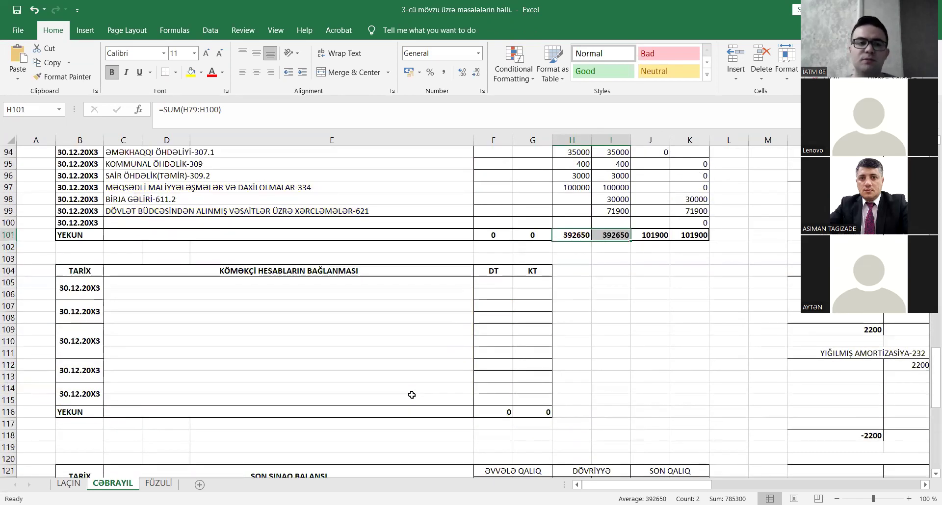
scroll(412, 395, "up", 1)
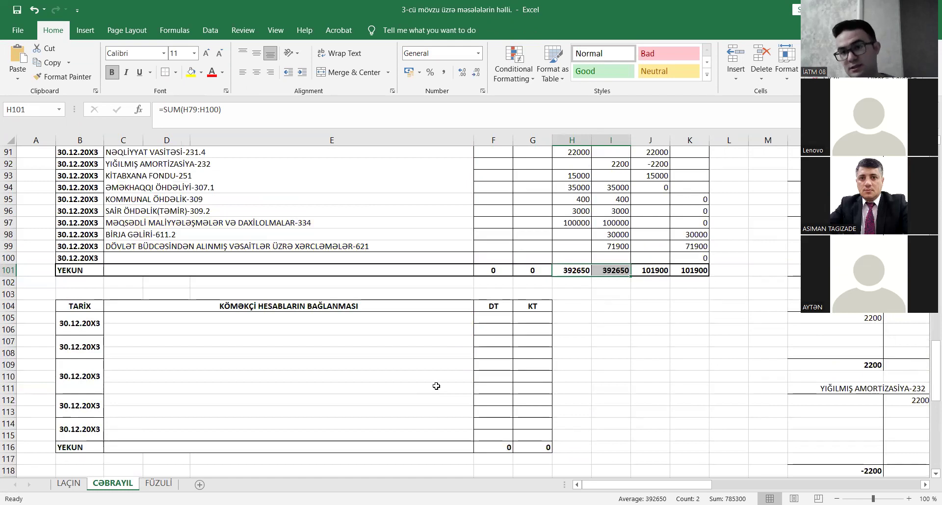
scroll(313, 361, "up", 1)
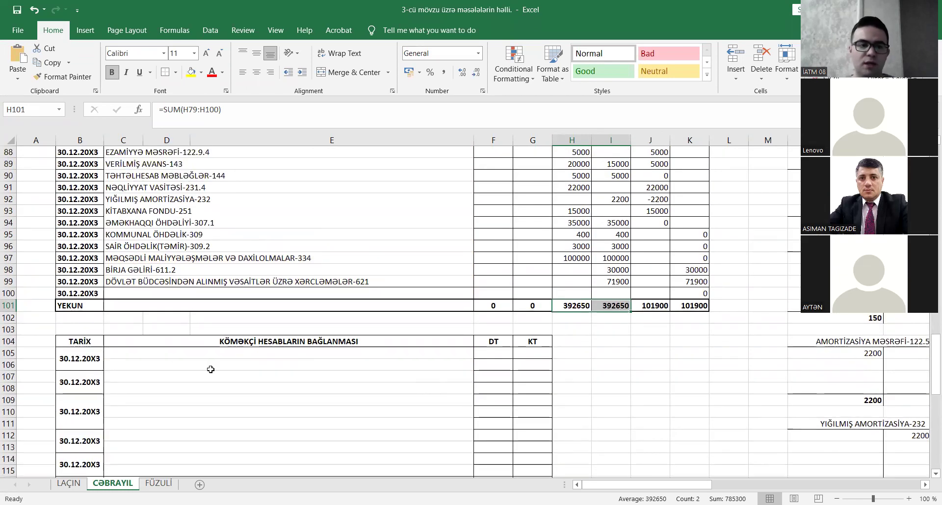
left_click(143, 366)
type("Məsrəfləri")
key("BackSpace")
key("BackSpace")
key("BackSpace")
key("BackSpace")
key("BackSpace")
key("BackSpace")
key("BackSpace")
type("RƏFLƏR-122")
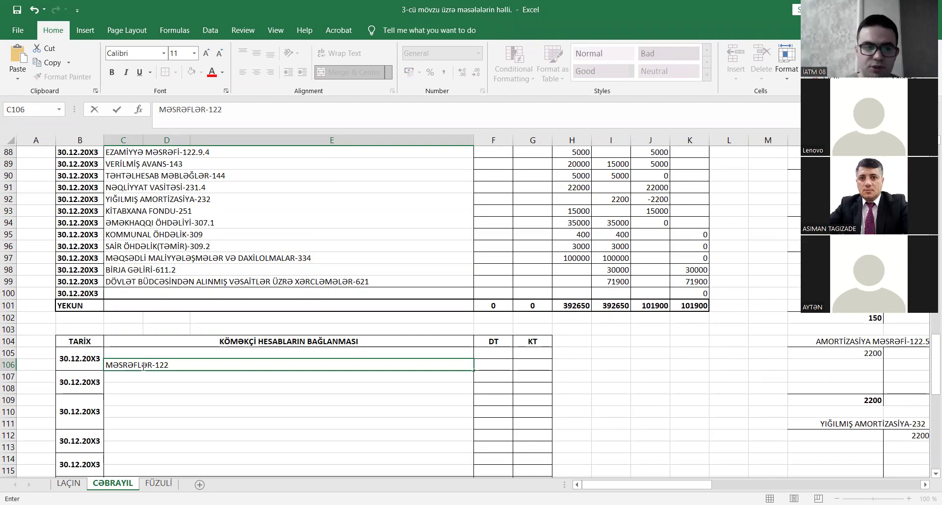
Step: Enter GÖSTƏRİLMİŞ XİDMƏTLƏRİN DƏYƏRİ-733 in C105 as the first account of the same closing entry
left_click(155, 351)
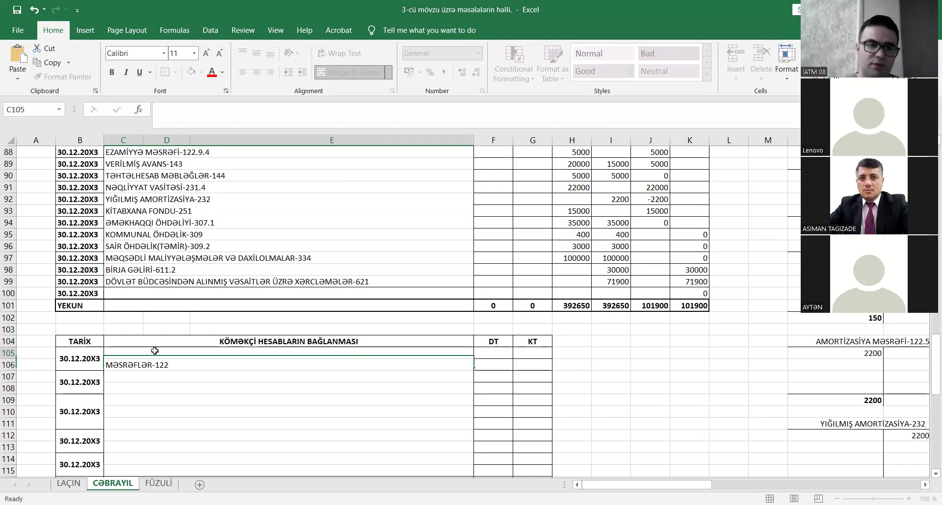
type("GÖS")
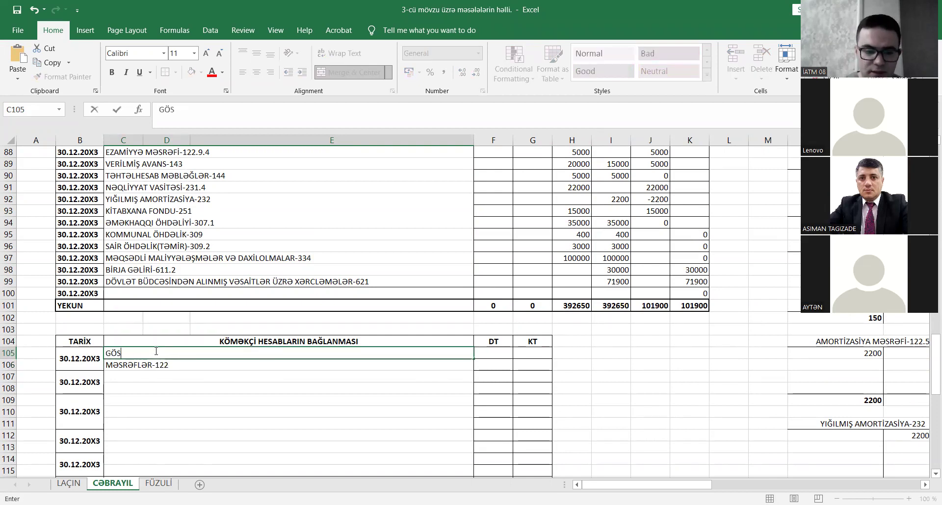
type("TƏRİLMİŞ XİDMƏTLƏRİN")
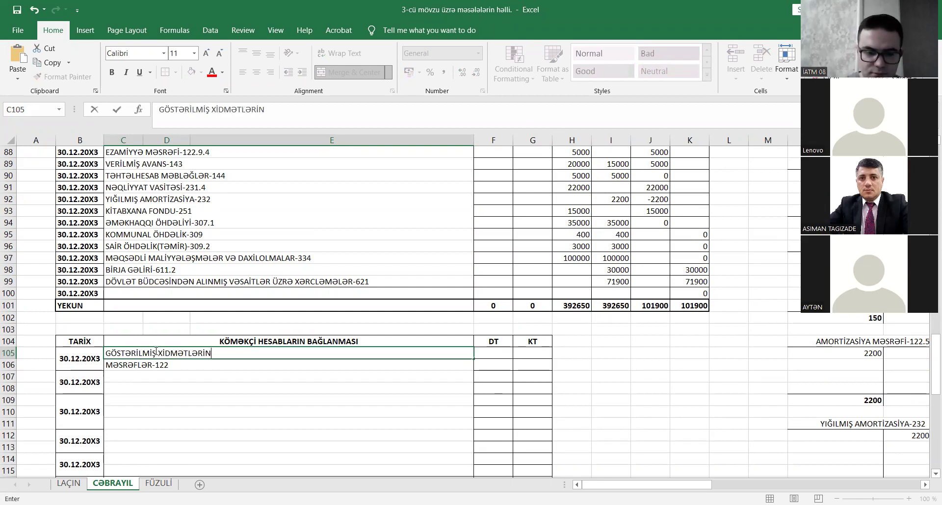
type(" DƏYƏRİ")
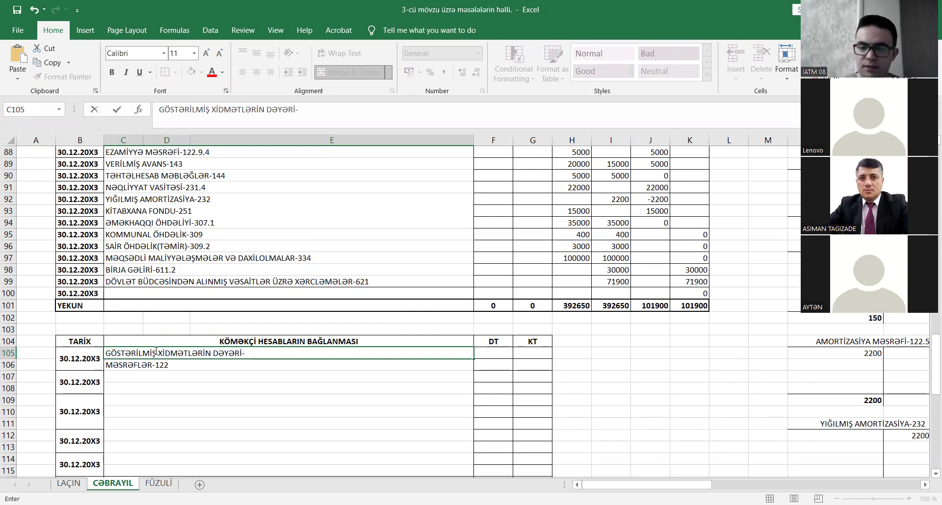
type("-733")
key("Tab")
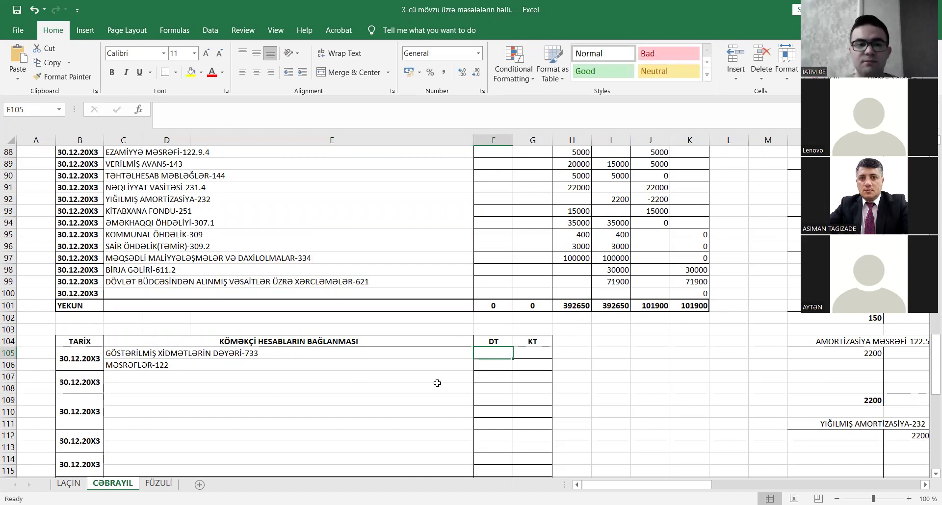
Step: Highlight the 122 expense accounts from SƏRF EDİLMİŞ MATERİALLAR-122.1 to EZAMİYYƏ MƏSRƏFİ-122.9.4 in C82:H88 with yellow fill
scroll(547, 437, "up", 5)
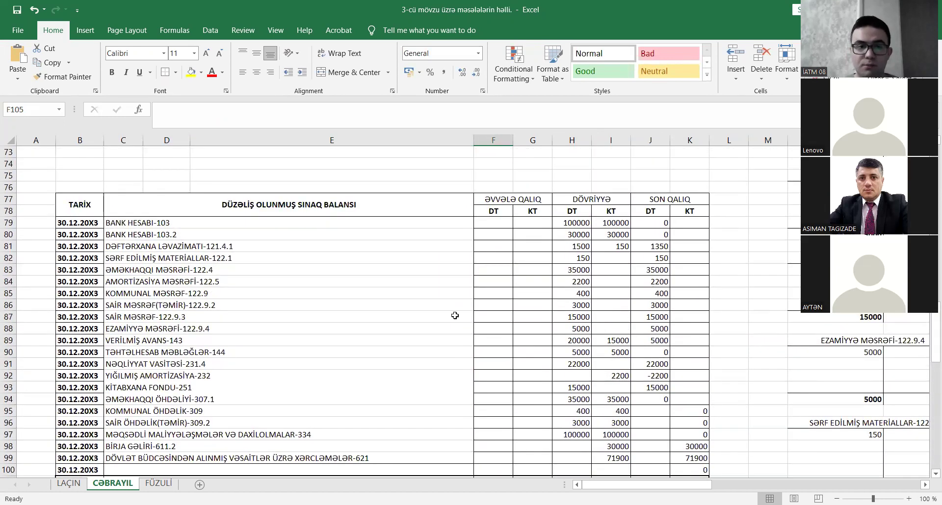
left_click_drag(164, 254, 579, 328)
left_click(191, 72)
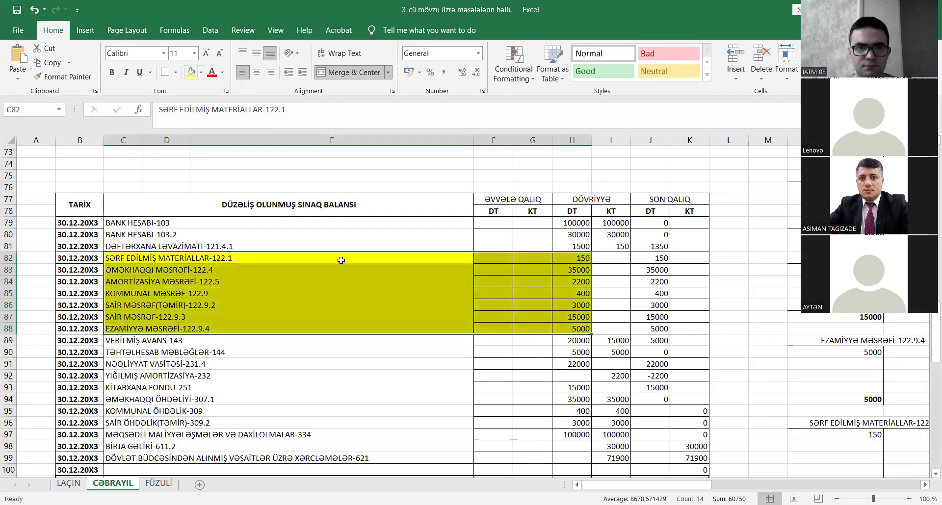
left_click(489, 362)
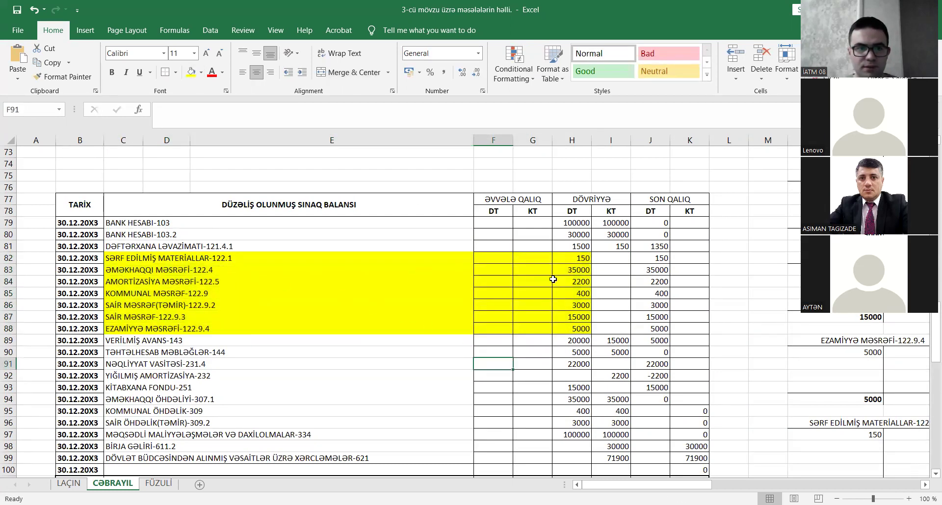
Step: Total the 122 expense amounts in H82:H88 and enter 60750 as the debit in F105 and the credit in G106
left_click_drag(583, 257, 579, 329)
scroll(533, 365, "down", 1)
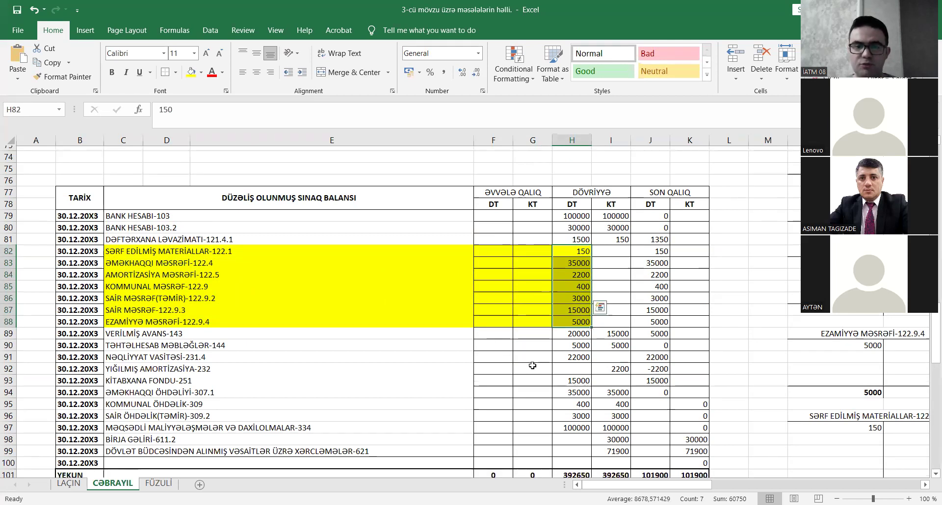
scroll(533, 365, "down", 6)
left_click(496, 318)
type("60750")
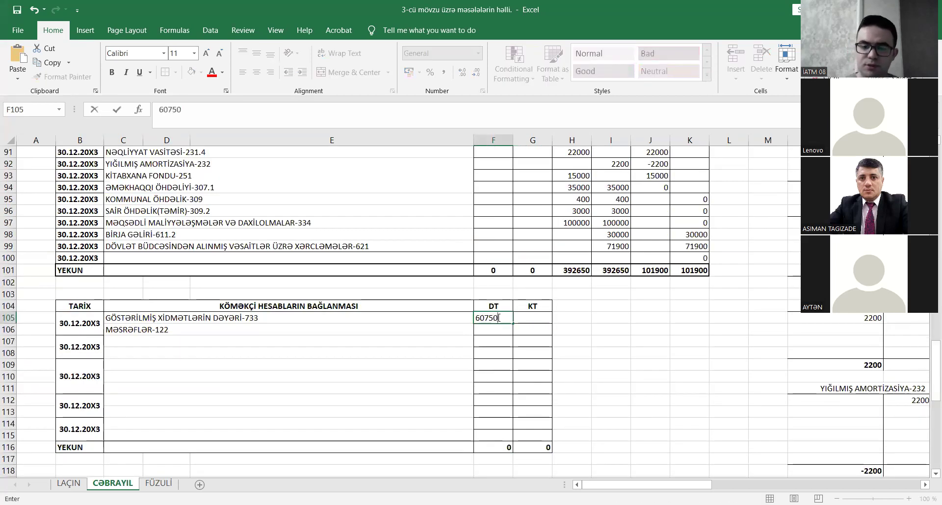
key("Return")
key("Right")
type("60750")
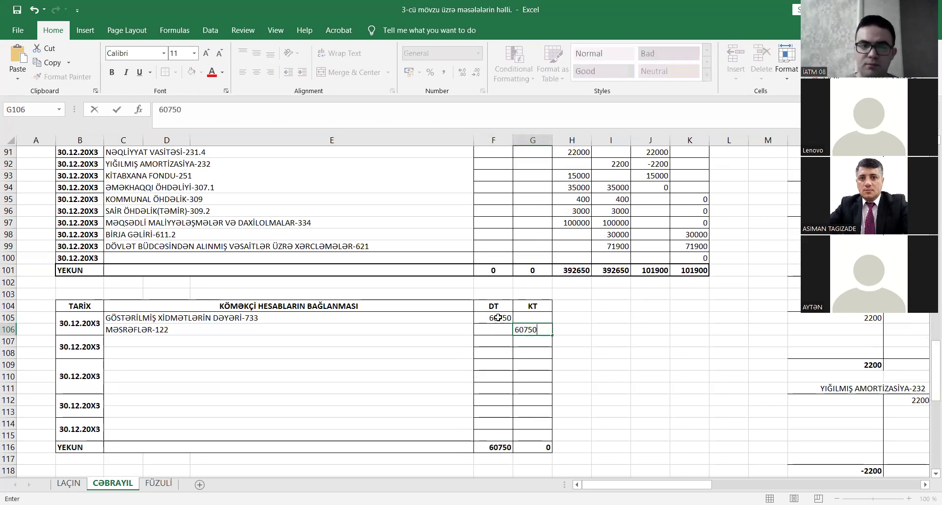
key("Return")
Step: Set up the second closing entry's accounts: ÜMUMİ MƏNFƏƏT-801 in C107 and a copy of GÖSTƏRİLMİŞ XİDMƏTLƏRİN DƏYƏRİ-733 in C108
scroll(510, 324, "up", 6)
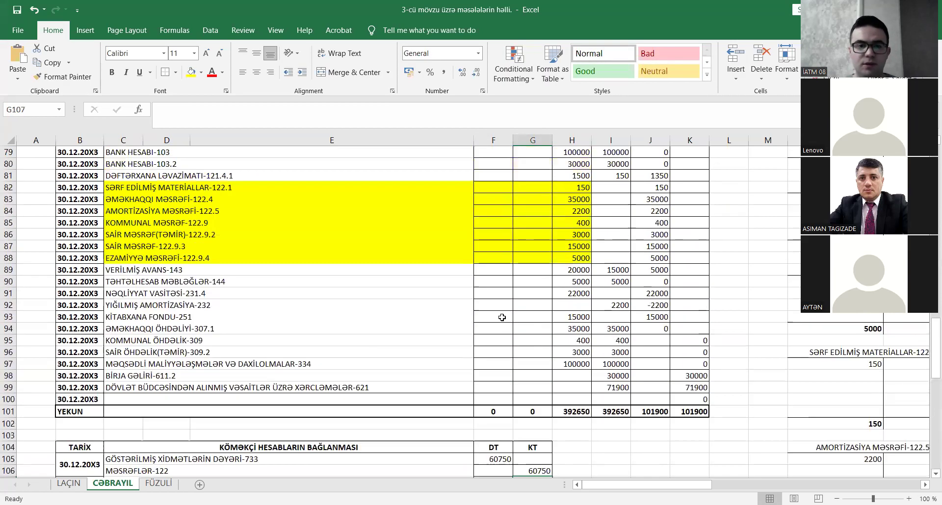
scroll(514, 326, "up", 1)
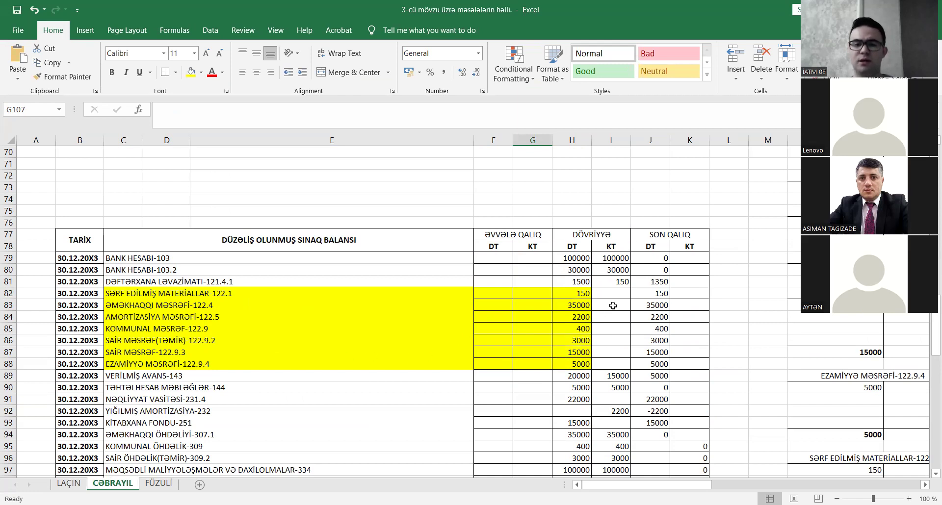
scroll(614, 311, "down", 8)
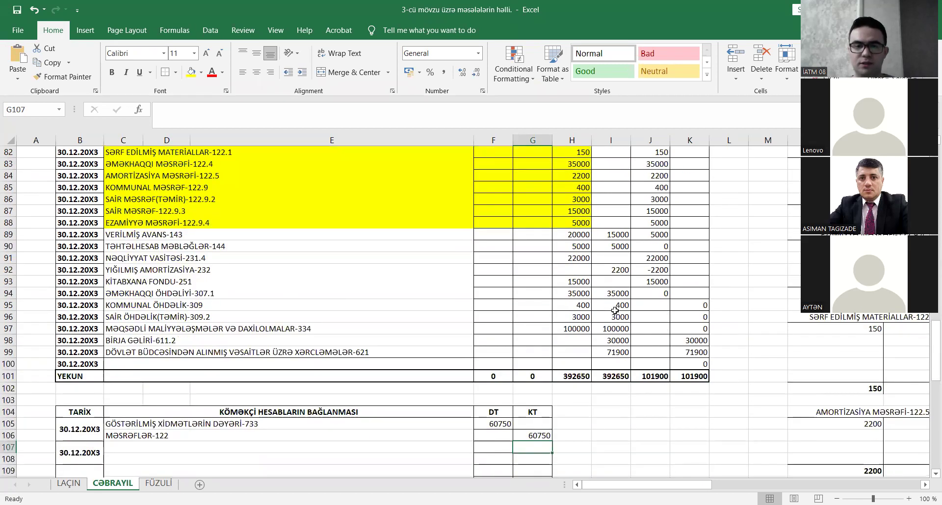
left_click(129, 306)
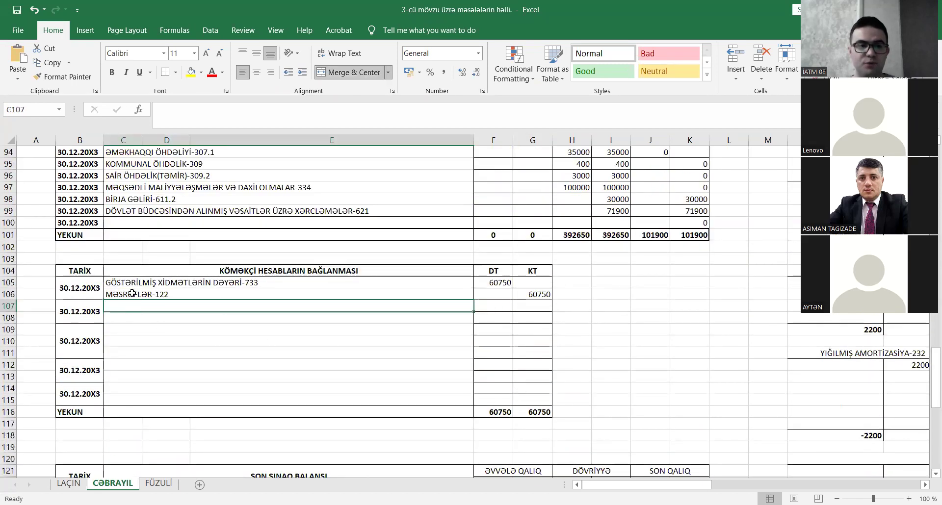
left_click(137, 284)
key("ctrl+c")
left_click(129, 319)
key("ctrl+v")
left_click(126, 304)
type("ÜM")
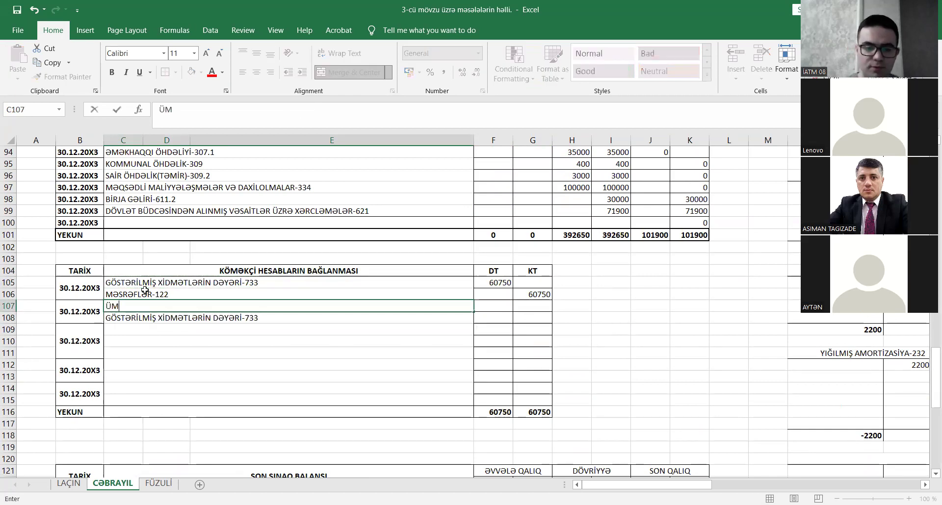
type("UMİ MƏNFƏ")
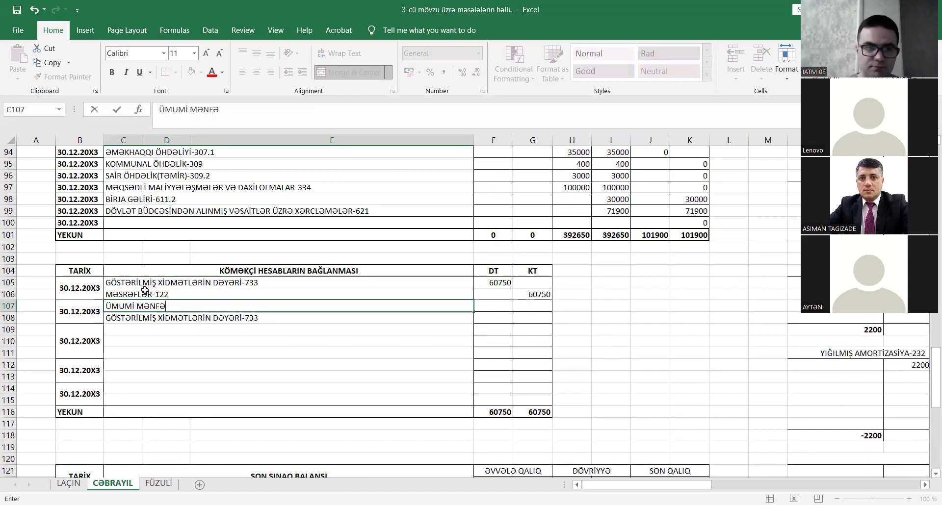
type("ƏT-801")
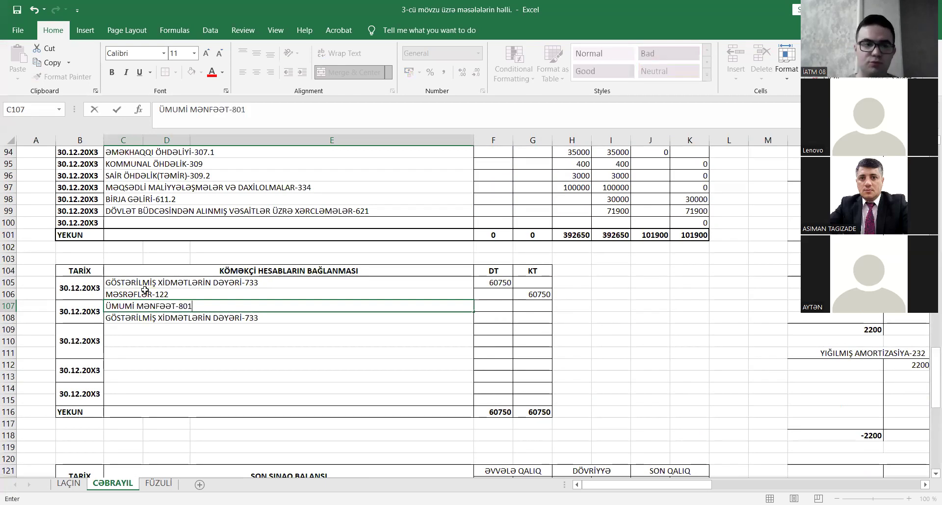
left_click(155, 338)
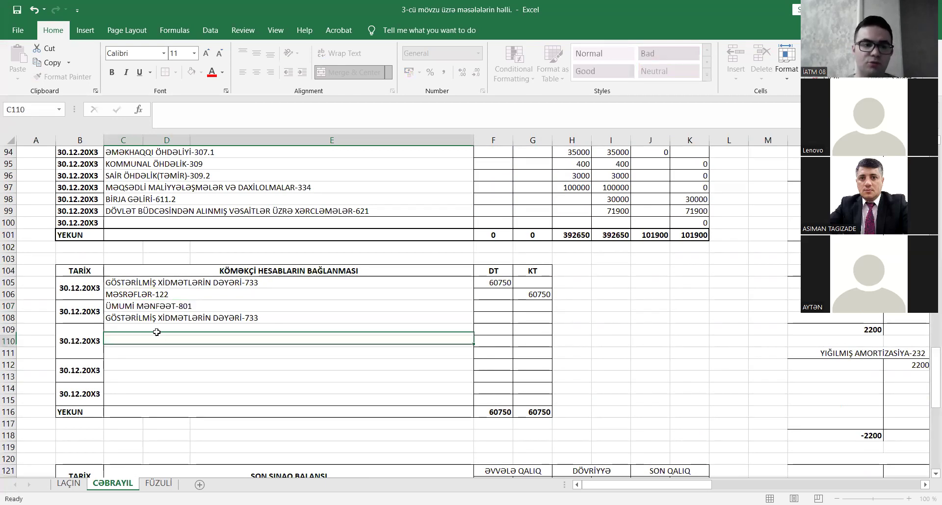
Step: Enter 60750 as the debit of ÜMUMİ MƏNFƏƏT-801 in F107 and as the credit of account 733 in G108
left_click(155, 307)
key("ctrl+c")
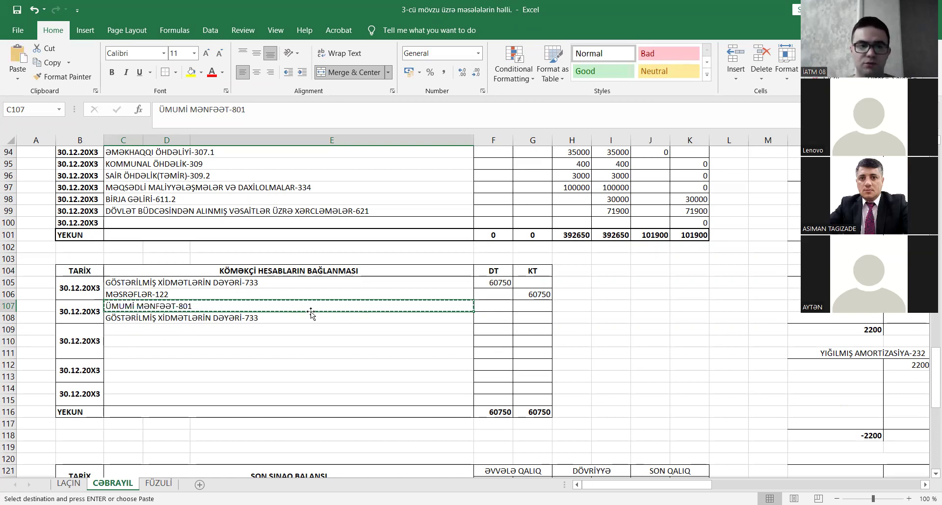
left_click(498, 306)
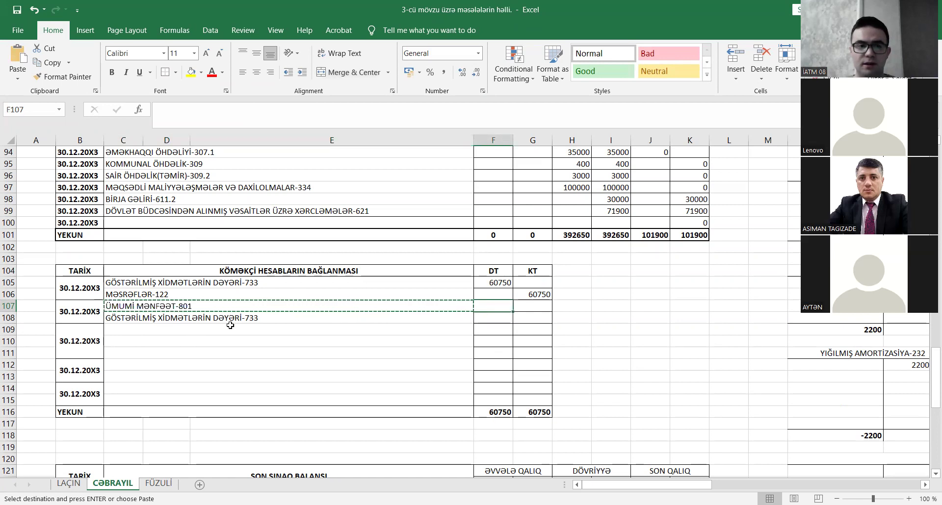
type("607")
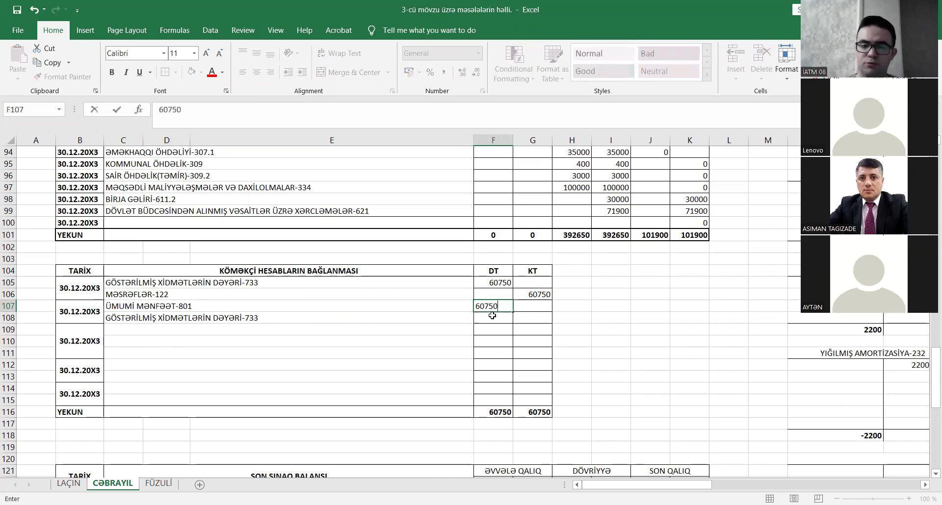
type("50")
key("Return")
key("Right")
type("60750")
key("Return")
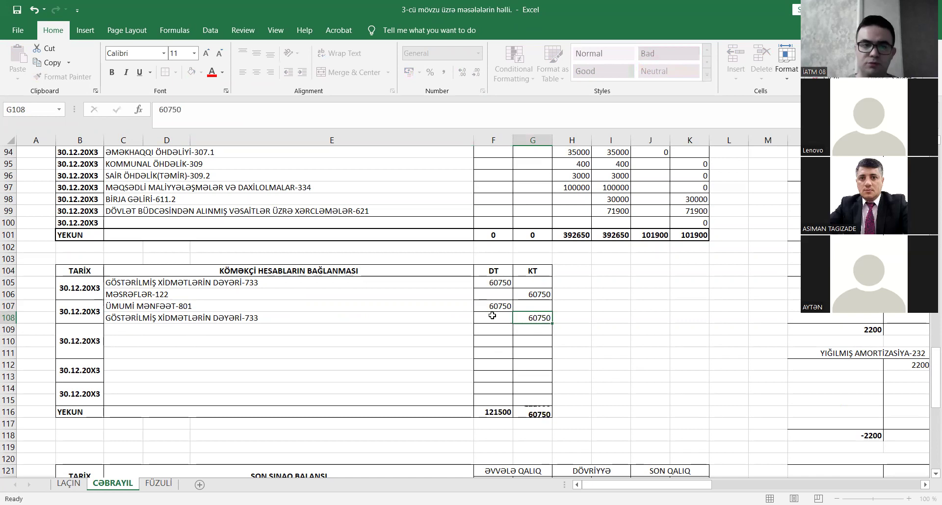
Step: Copy ÜMUMİ MƏNFƏƏT-801 from C107 into C111 as the credit account of the third closing entry
left_click(180, 316)
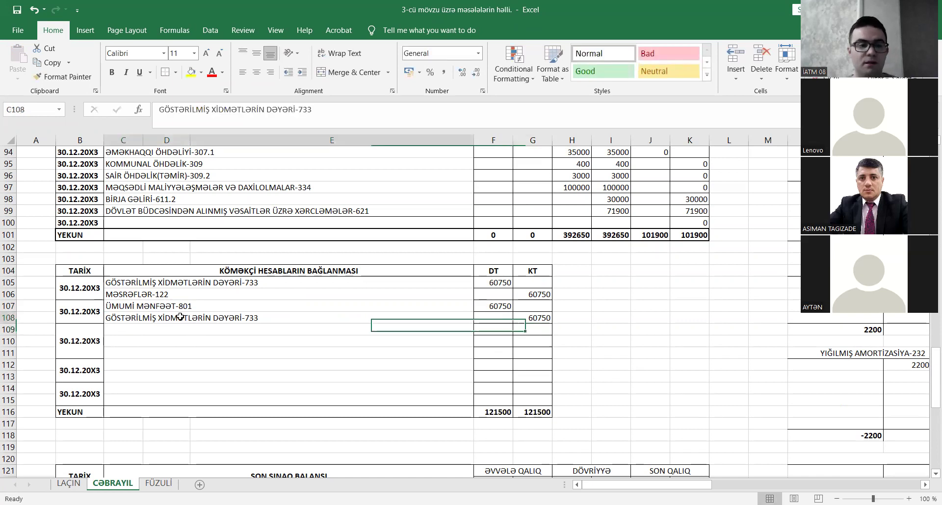
left_click(138, 303)
key("ctrl+c")
left_click(120, 354)
key("ctrl+v")
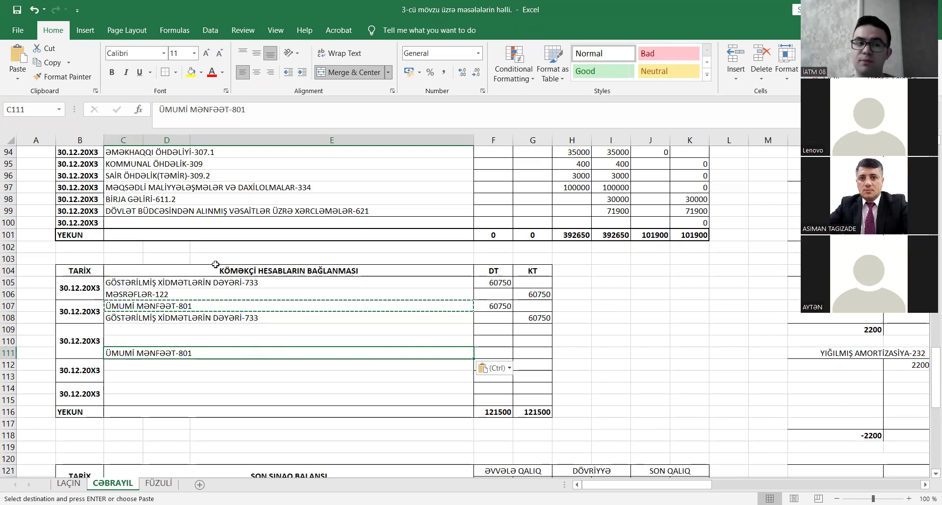
Step: Copy BİRJA GƏLİRİ-611.2 and DÖVLƏT BÜDCƏSİNDƏN ALINMIŞ VƏSAİTLƏR ÜZRƏ XƏRCLƏMƏLƏR-621 from C98:C99 into C109:C110
left_click_drag(172, 200, 172, 212)
key("ctrl+c")
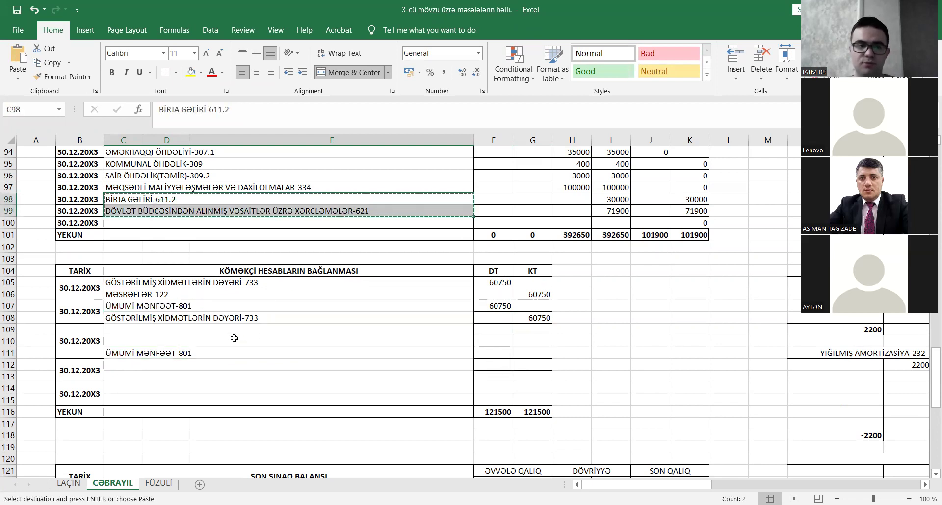
left_click_drag(133, 330, 135, 343)
key("ctrl+v")
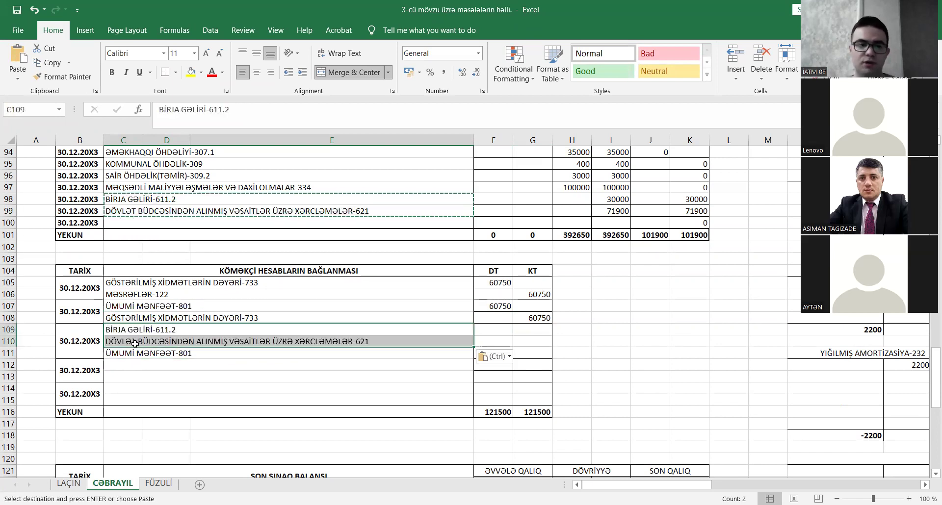
left_click(362, 396)
Step: Apply cell borders to the third closing entry in rows 109 to 111
left_click(354, 343)
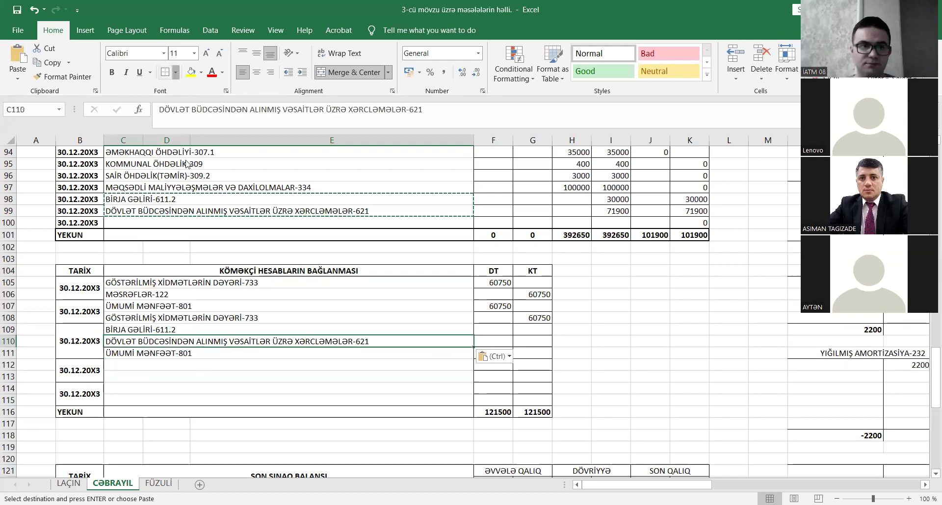
left_click(175, 72)
left_click(331, 350)
left_click(84, 337)
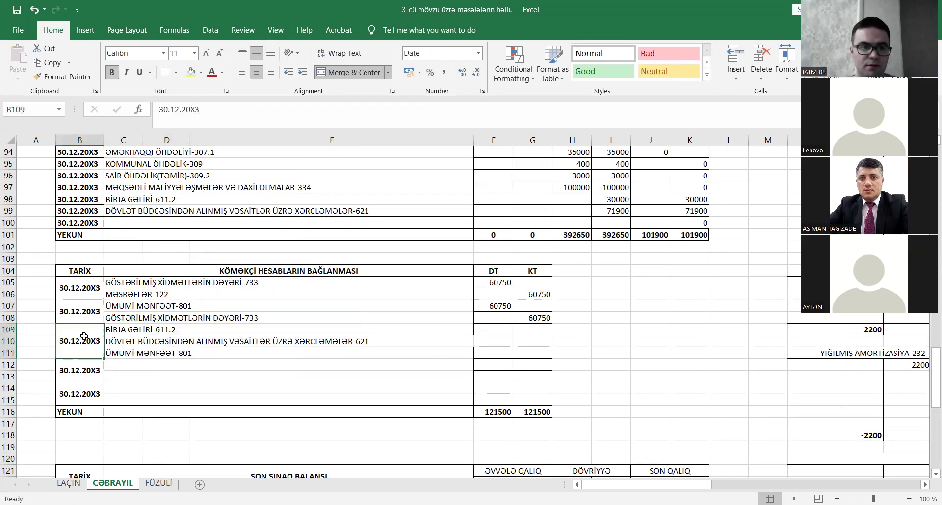
left_click(175, 72)
left_click(493, 341)
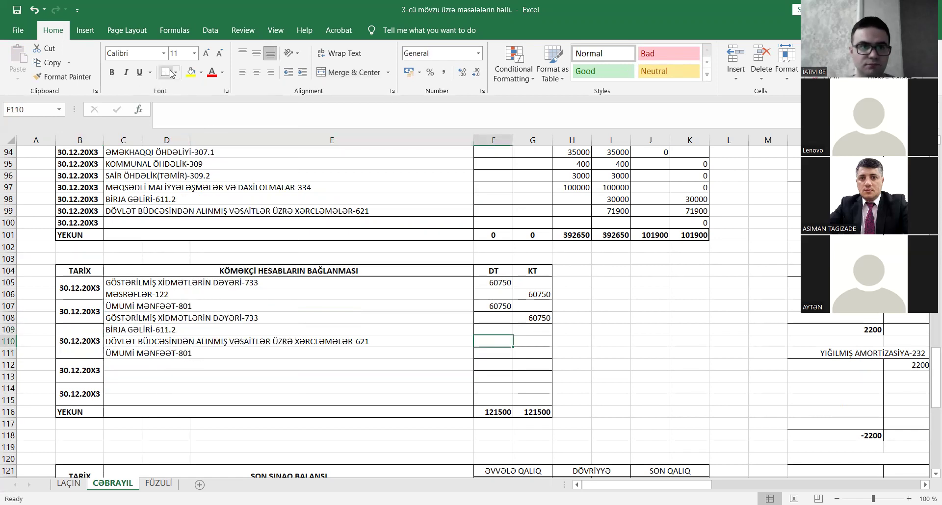
left_click(420, 365)
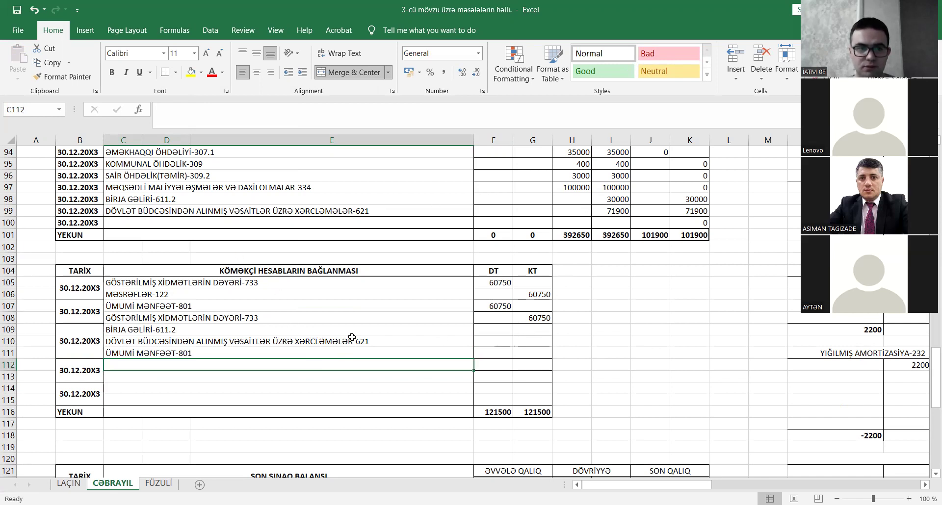
Step: Enter the third closing entry's amounts: debits of 30000 in F109 and 71900 in F110, and their sum 101900 as the credit in G111
left_click(491, 329)
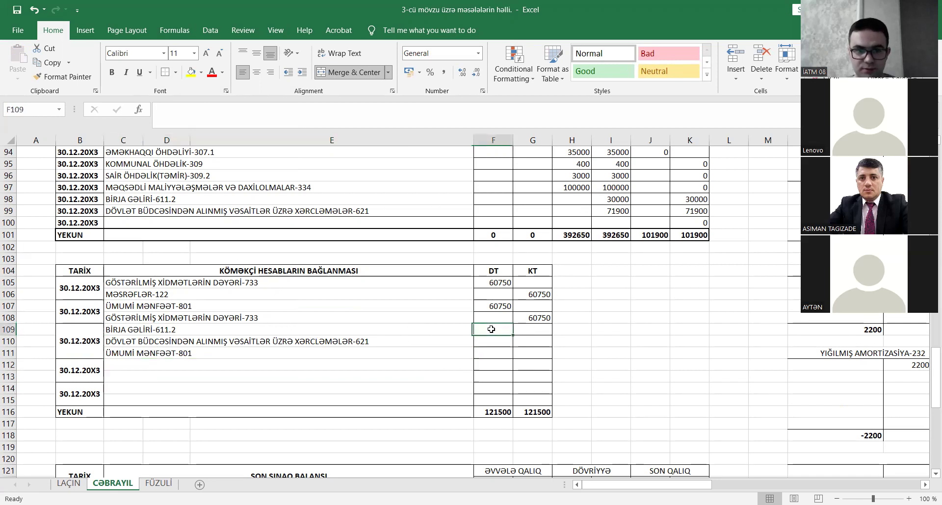
type("30000")
key("Return")
type("719")
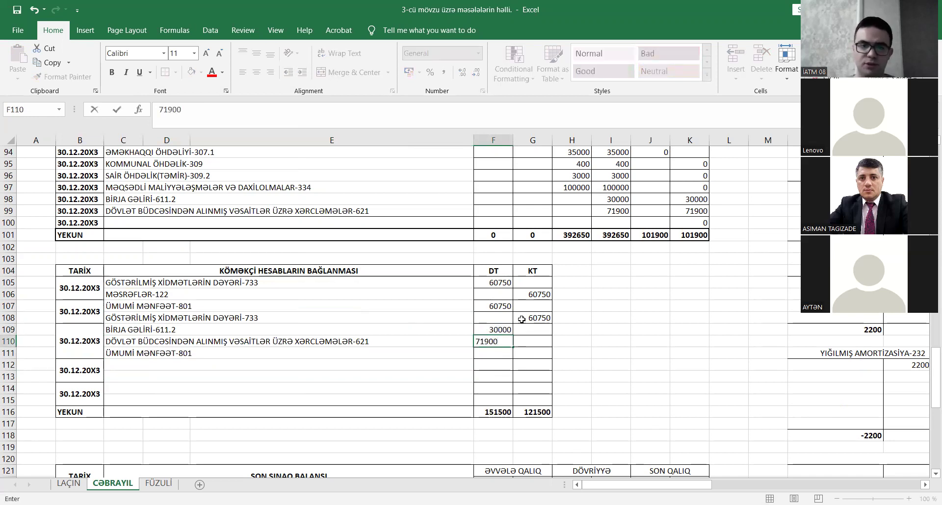
type("00")
key("Return")
key("Right")
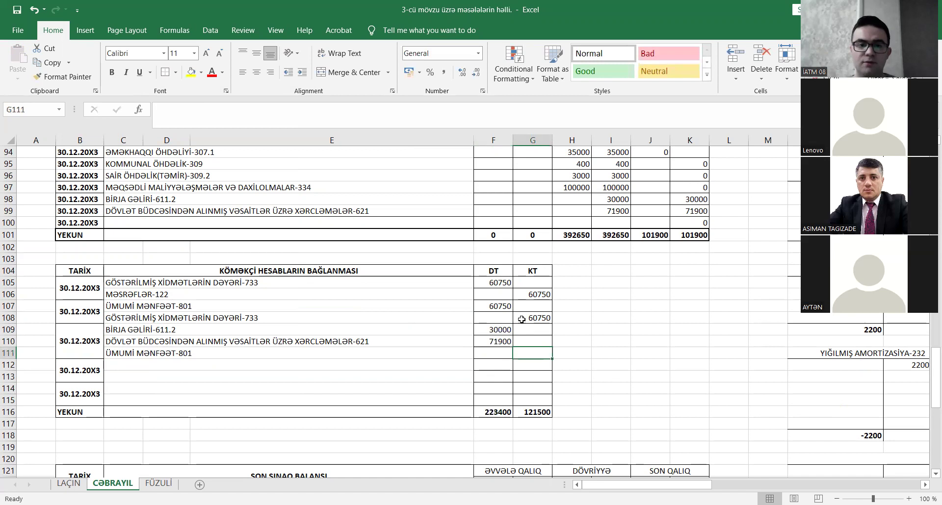
left_click_drag(502, 328, 505, 342)
left_click(543, 352)
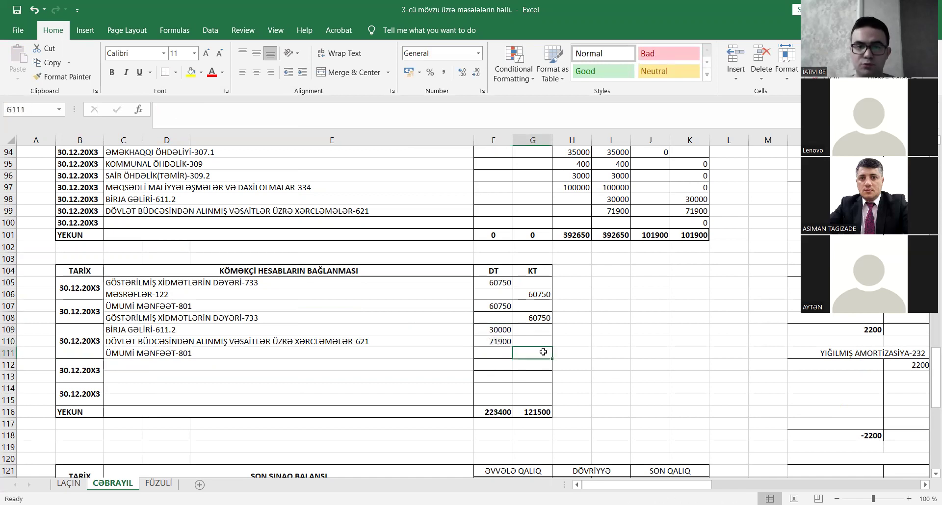
type("101900")
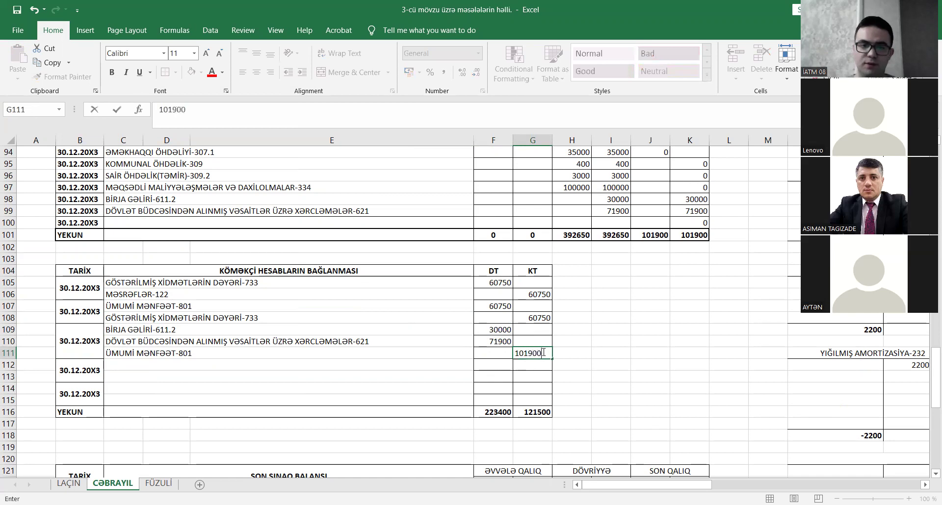
key("Return")
Step: Copy ÜMUMİ MƏNFƏƏT-801 from C111 into C112 as the first account of the fourth closing entry
left_click(133, 363)
left_click(143, 349)
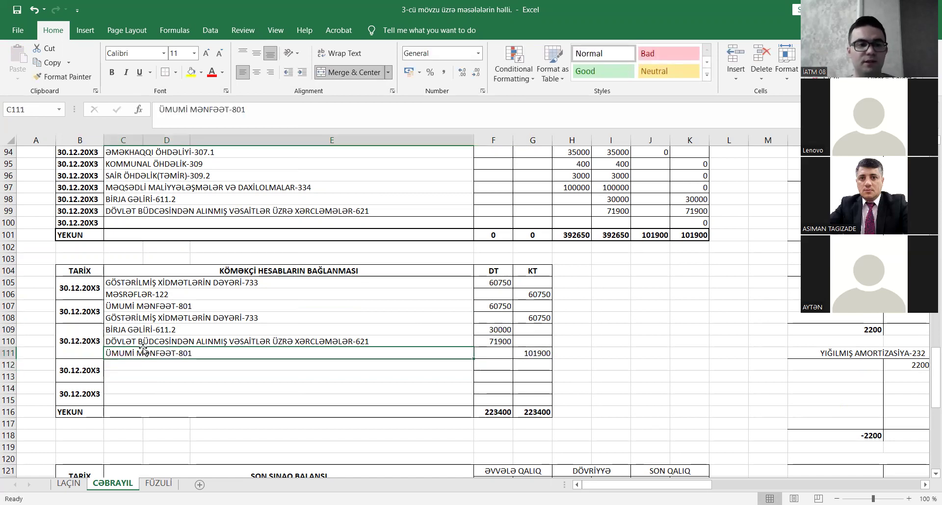
key("ctrl+c")
left_click(126, 373)
key("ctrl+v")
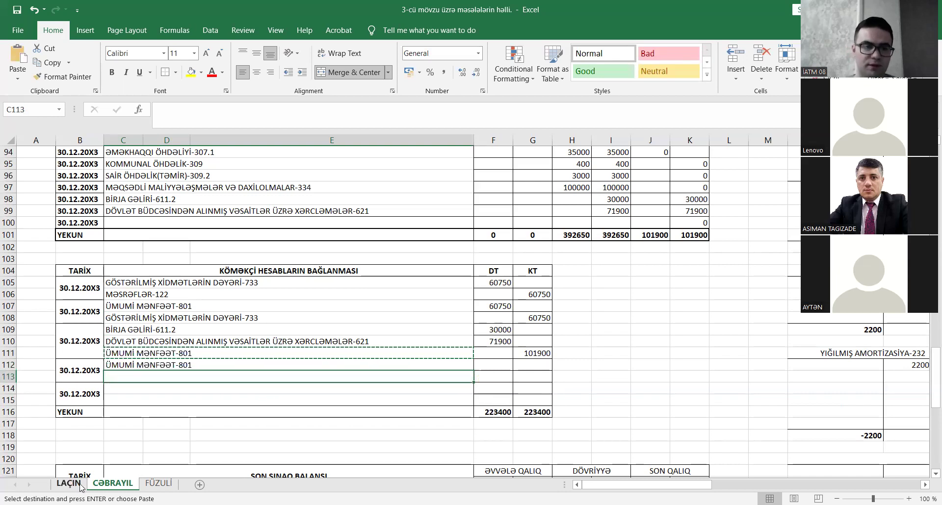
Step: Copy the account name BÖLÜŞDÜRÜLMƏMİŞ MƏNFƏƏT(ZƏRƏR)-541 from C82 of the LAÇIN sheet into C113 of the CƏBRAYIL sheet
left_click(69, 483)
scroll(197, 406, "down", 12)
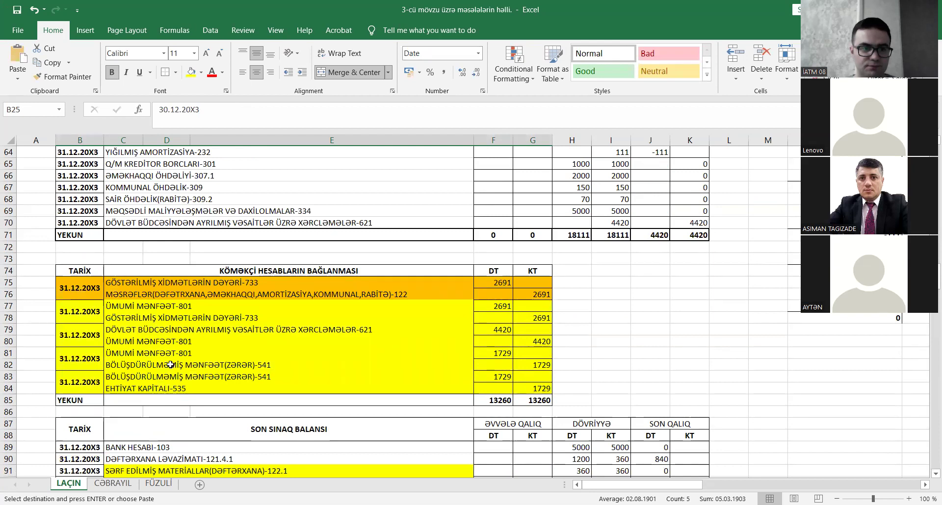
left_click(170, 367)
left_click(327, 109)
left_click_drag(299, 114, 104, 113)
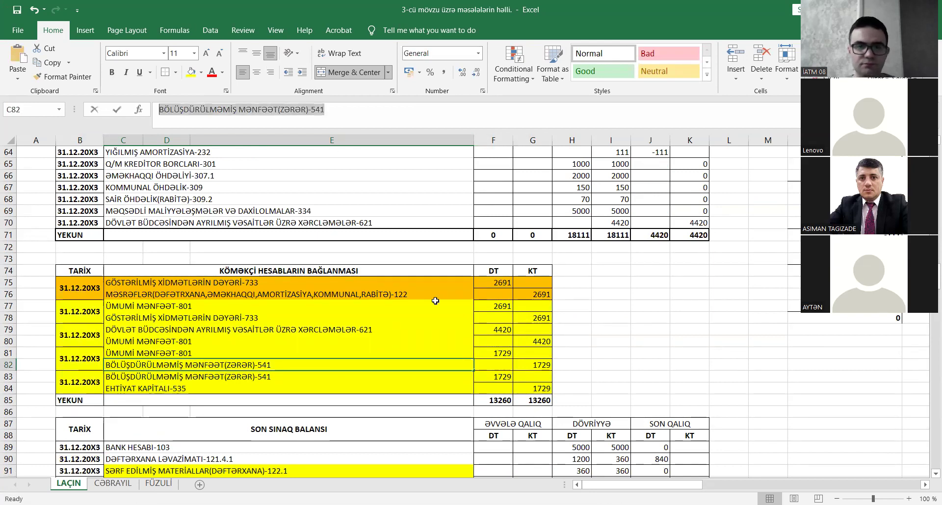
key("Escape")
left_click(113, 483)
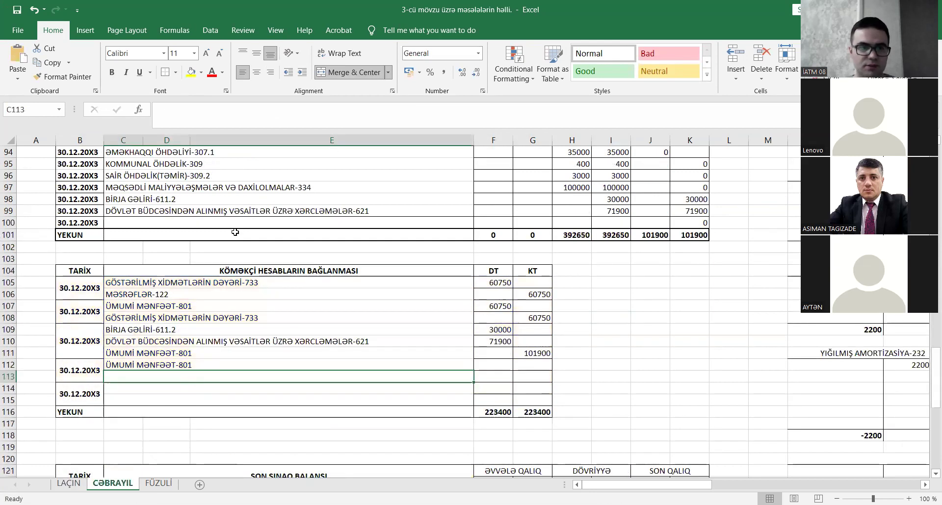
left_click(237, 109)
key("ctrl+v")
left_click(596, 331)
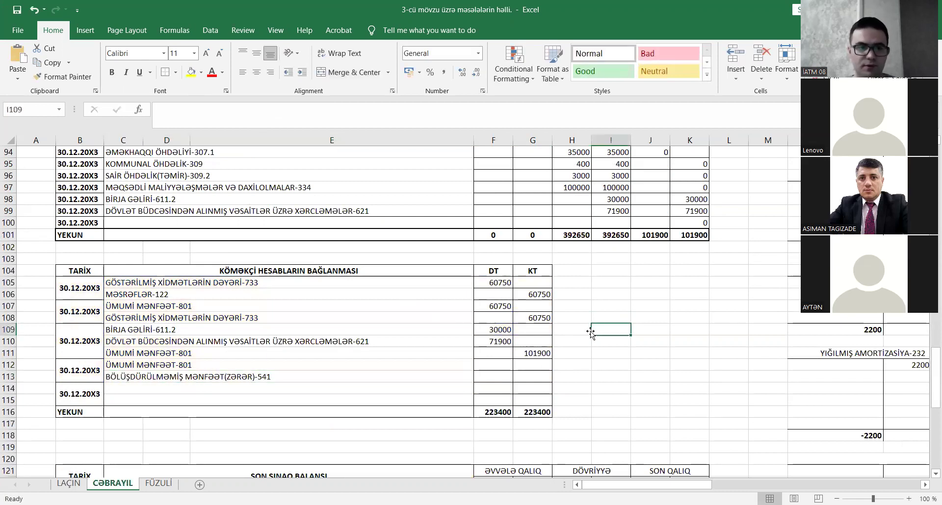
Step: Copy BÖLÜŞDÜRÜLMƏMİŞ MƏNFƏƏT(ZƏRƏR)-541 from C113 into C114 and enter EHTİYAT KAPİTALI-535 in C115 as the fifth closing entry
left_click(231, 377)
key("ctrl+c")
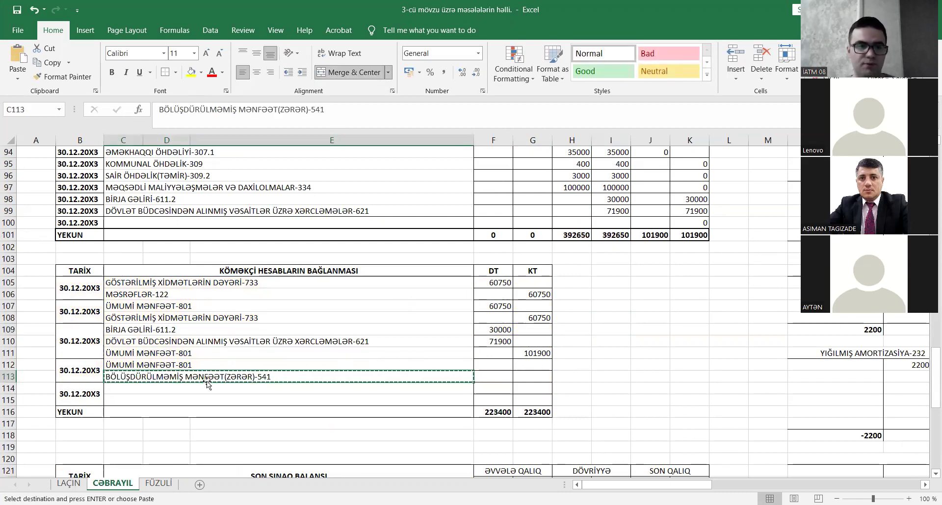
left_click(182, 387)
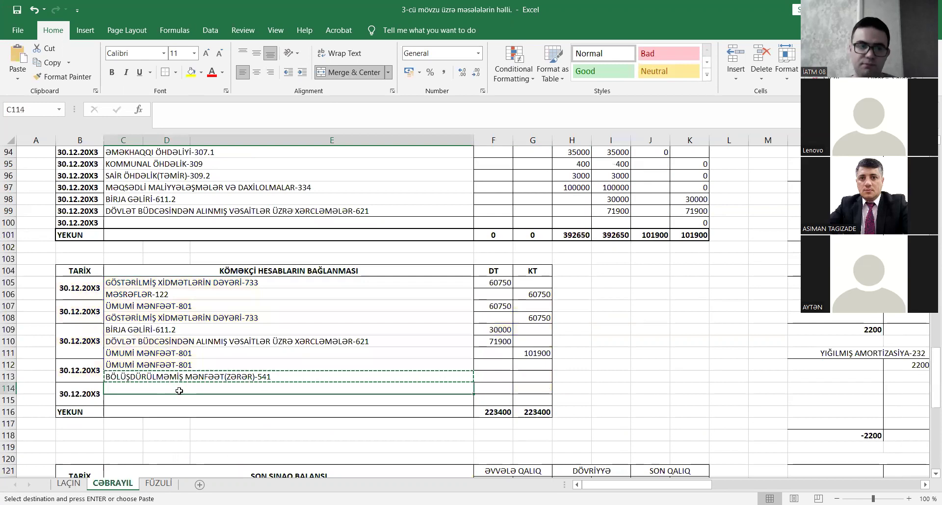
key("ctrl+v")
left_click(305, 404)
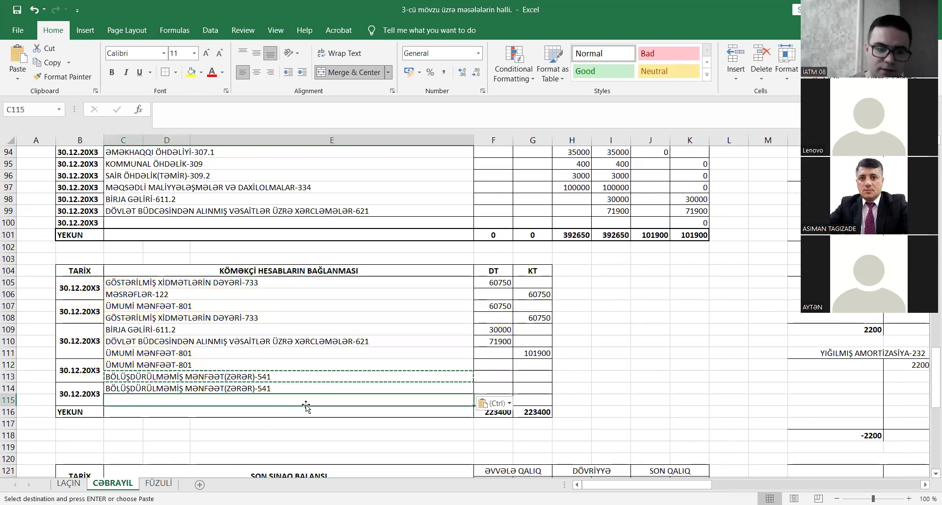
type("EHTİYAT KAPİTALI-535")
key("Tab")
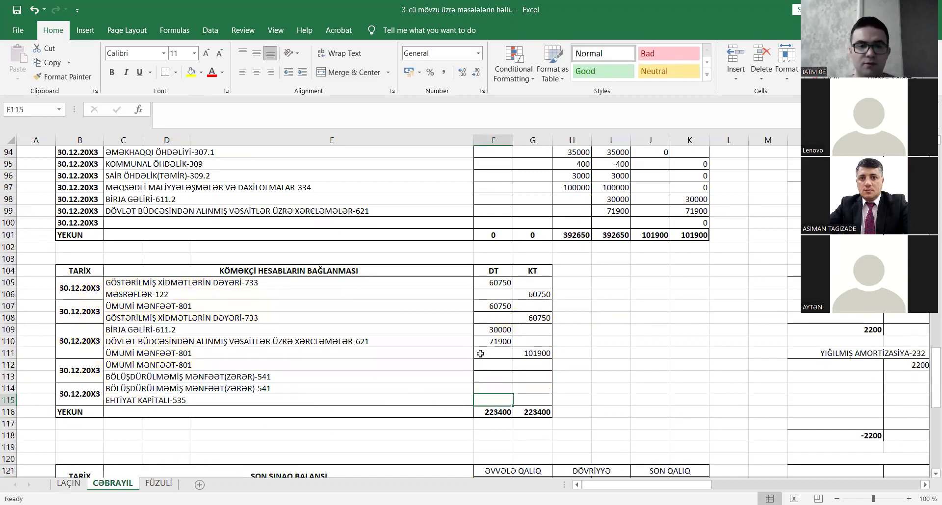
Step: Enter the fourth closing entry's amounts: 41150 as the debit in F112 and 41150 as the credit in G113
left_click(523, 353)
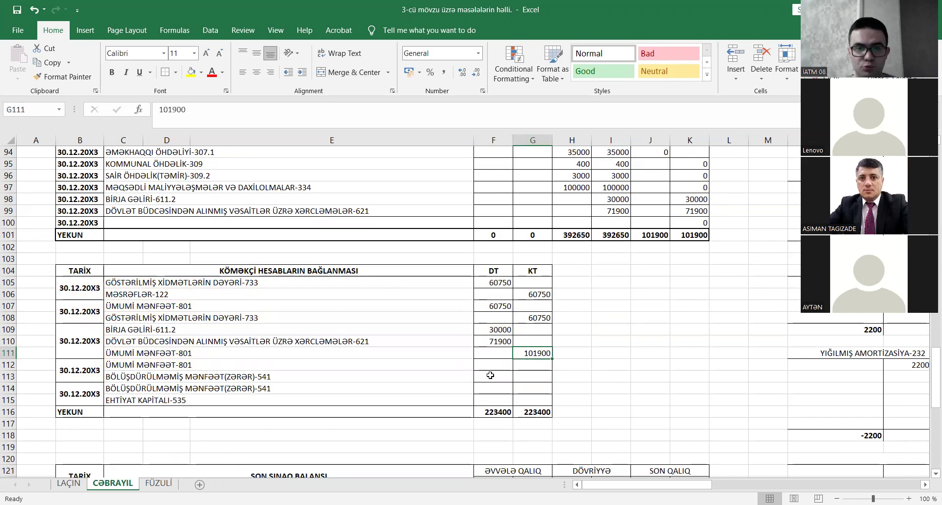
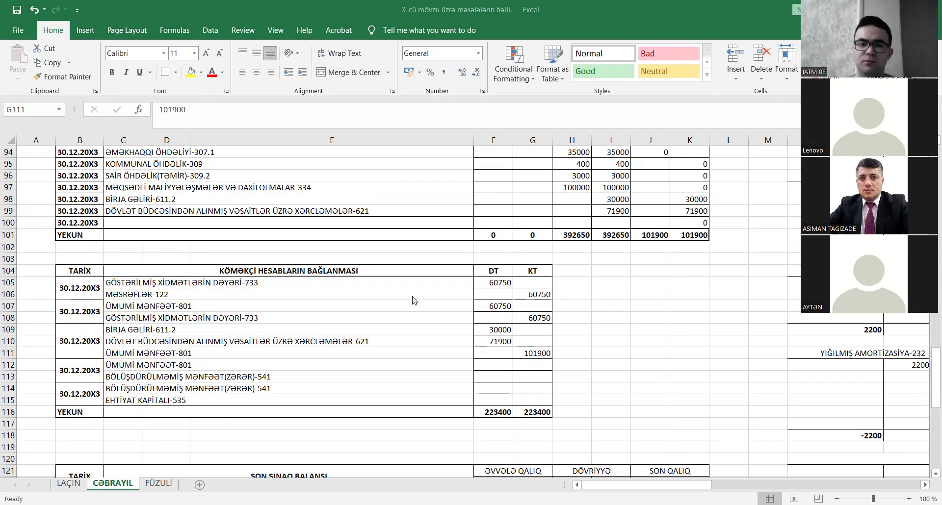
left_click(503, 367)
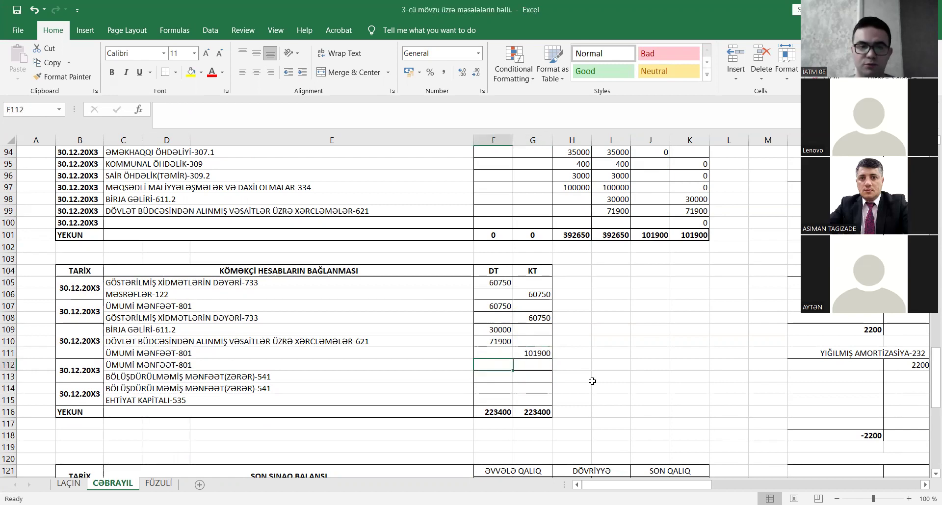
type("41")
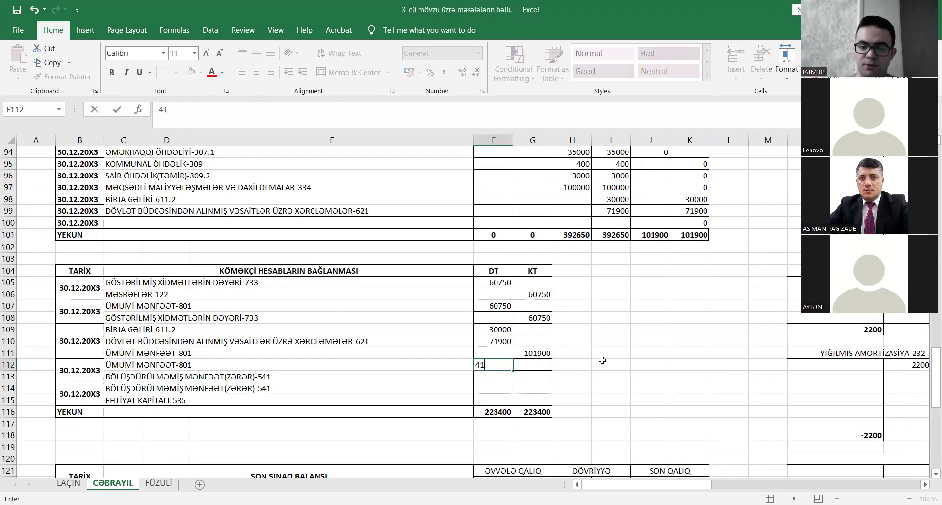
type("150")
key("Return")
key("Right")
type("41150")
key("Return")
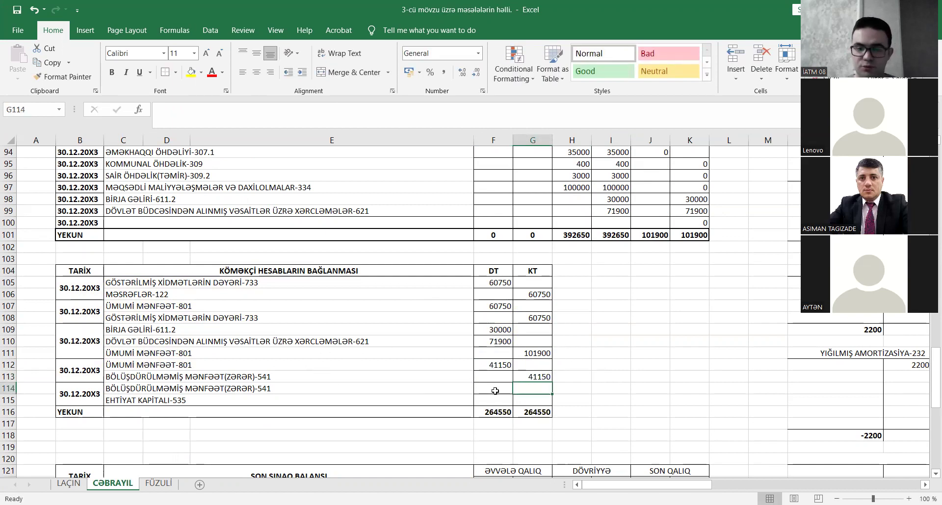
Step: Enter the fifth closing entry's amounts: 41510 as the debit in F114 and 41150 as the credit in G115
key("BackSpace")
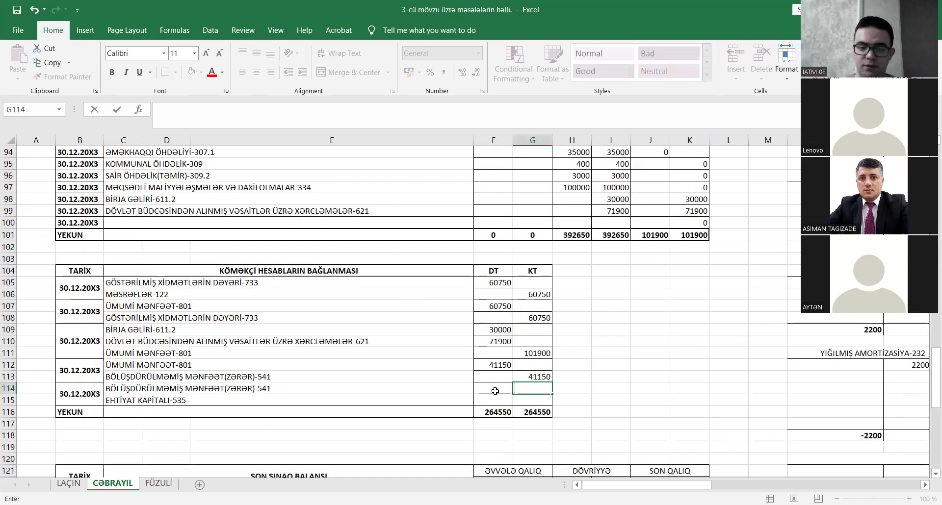
left_click(495, 391)
type("41510")
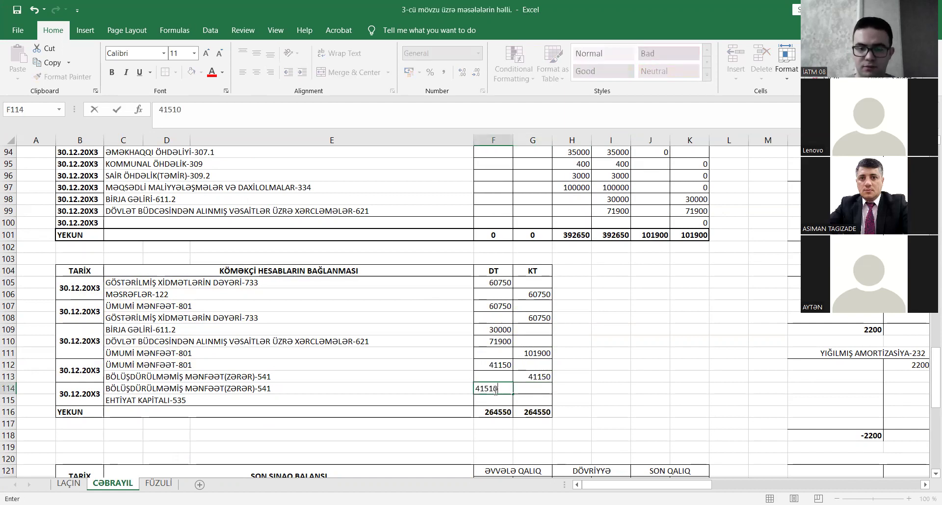
key("Return")
key("Tab")
type("41150")
key("Return")
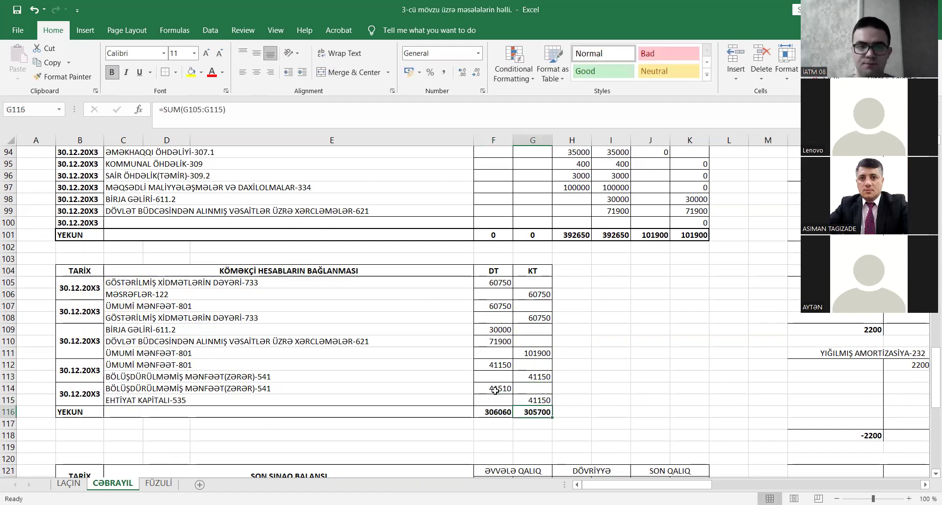
Step: Correct the fifth closing entry's debit in F114 to 41150 and check the total in G116
left_click(662, 386)
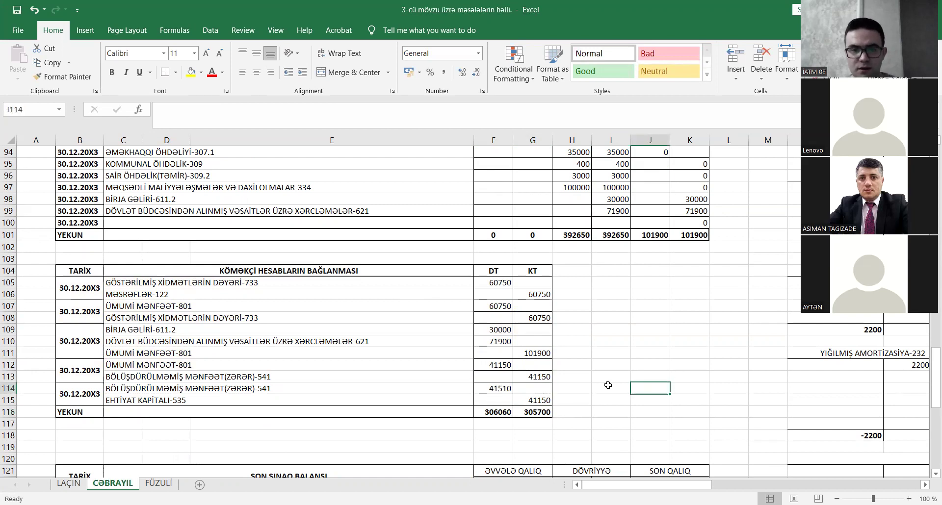
double_click(503, 388)
key("BackSpace")
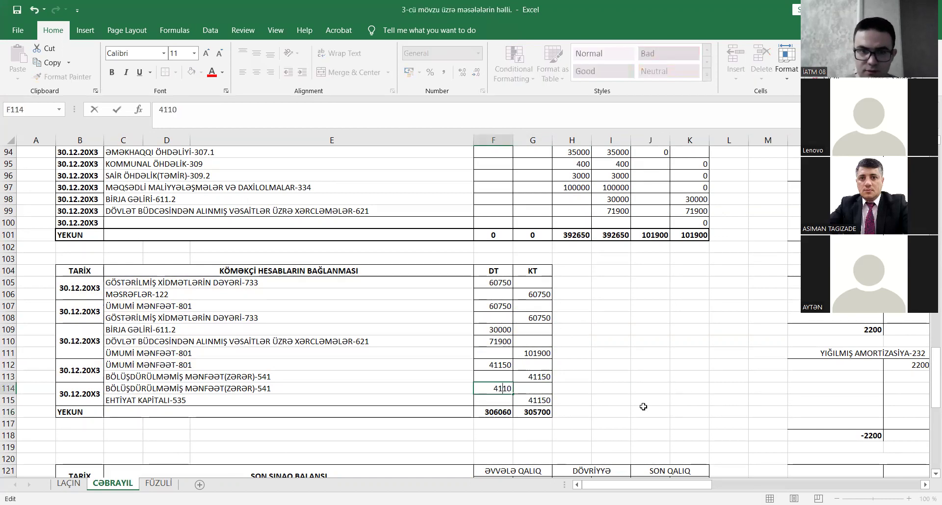
left_click(643, 407)
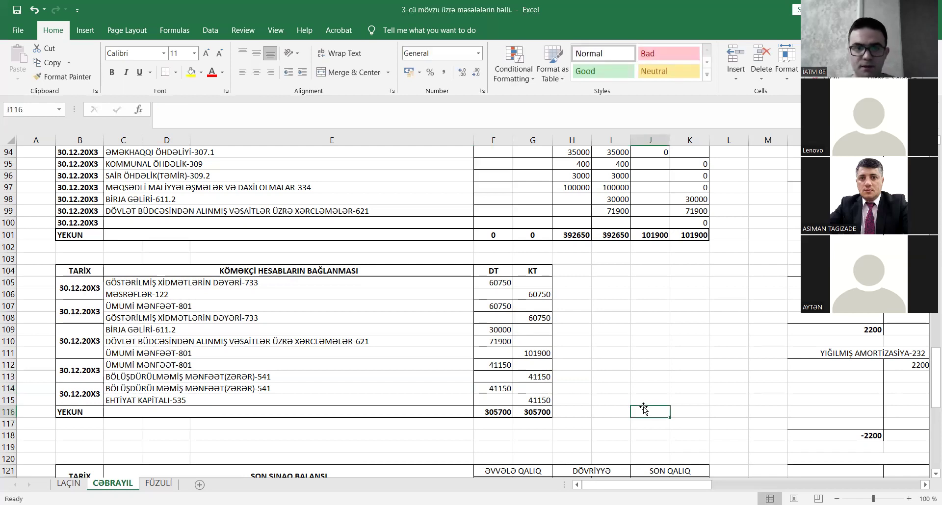
left_click(538, 409)
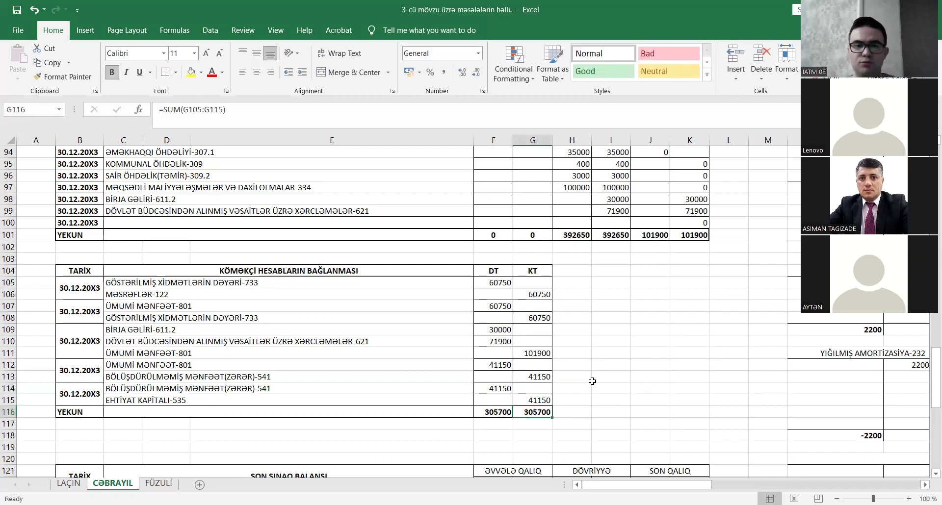
Step: Copy the account names and turnovers in C79:I97 into the SON SINAQ BALANSI table starting at C123
scroll(403, 330, "down", 4)
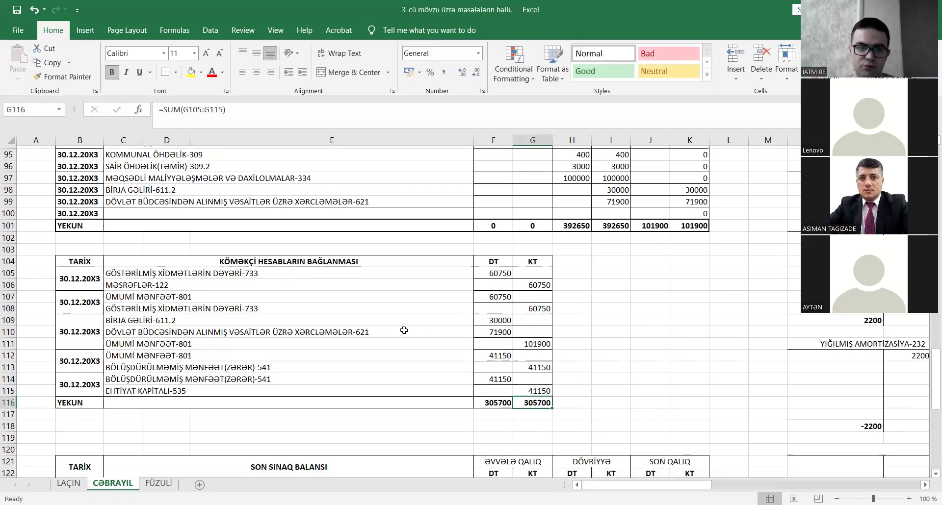
scroll(404, 330, "up", 3)
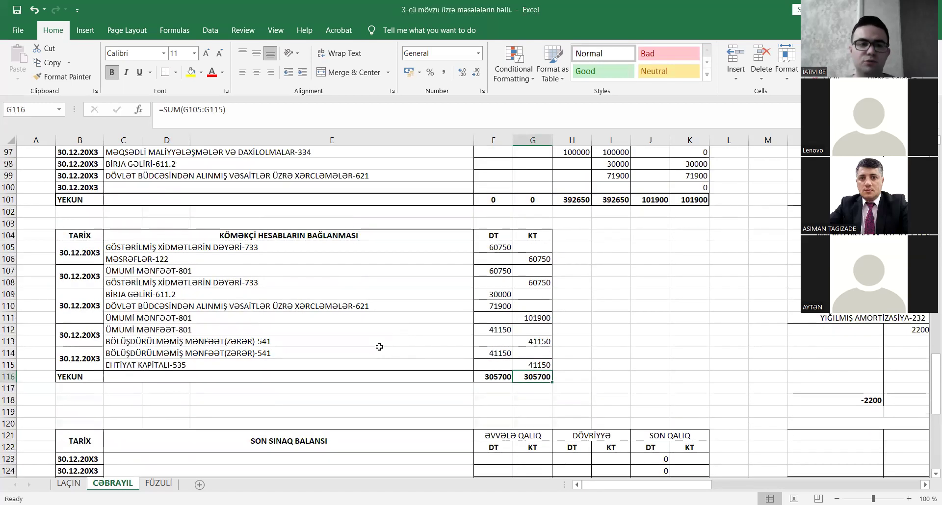
scroll(372, 347, "up", 8)
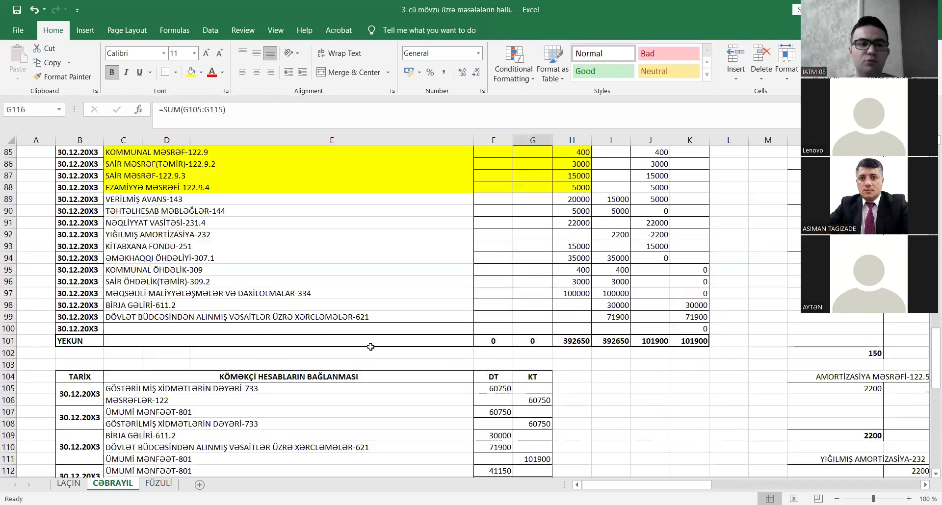
left_click_drag(208, 259, 564, 326)
left_click_drag(188, 224, 617, 435)
key("ctrl+c")
scroll(432, 418, "down", 10)
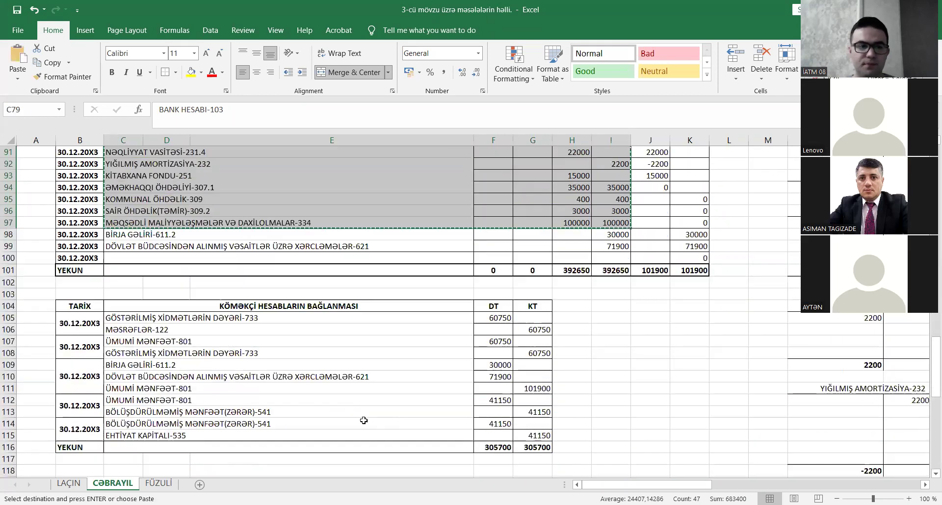
left_click(383, 390)
left_click_drag(383, 389, 618, 394)
key("ctrl+v")
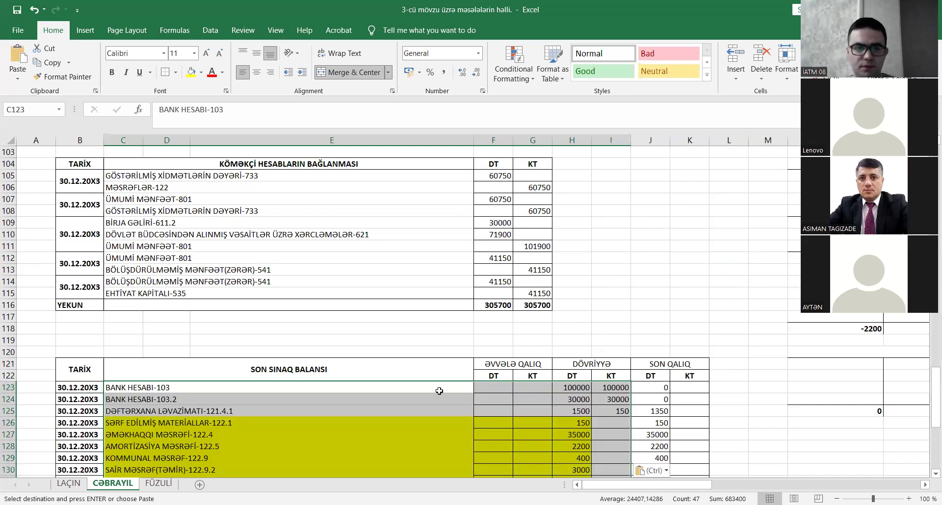
Step: Copy the debit turnovers of the yellow expense accounts in H126:H132 into their credit cells I126:I132
scroll(425, 391, "down", 4)
left_click(612, 284)
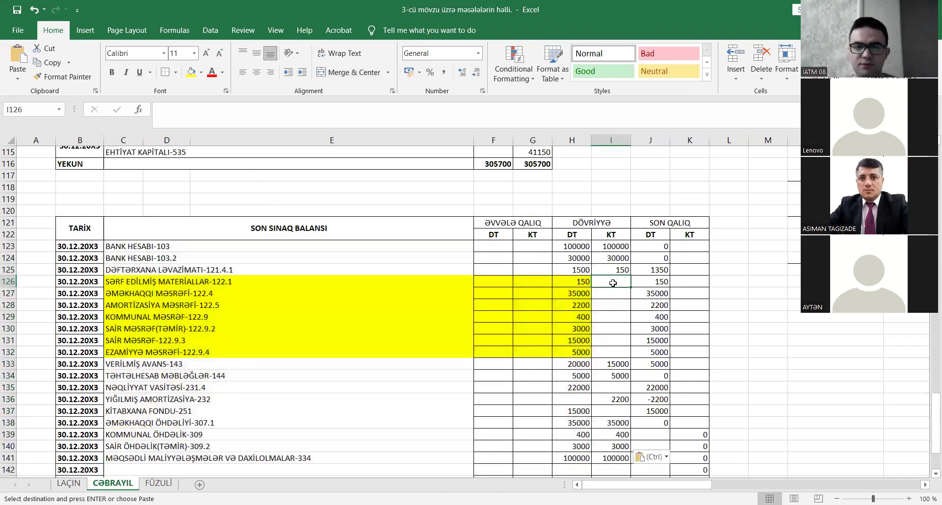
left_click_drag(583, 281, 582, 352)
key("ctrl+c")
key("ctrl+q")
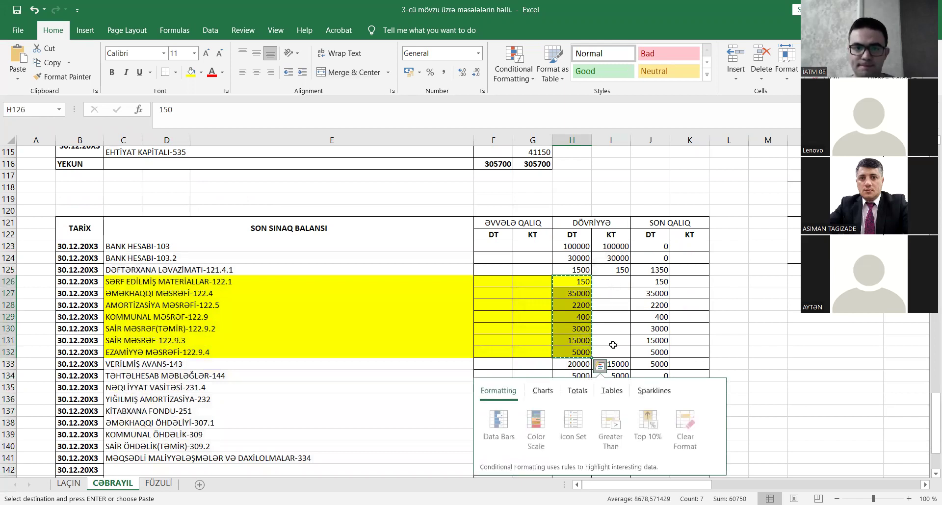
left_click_drag(610, 281, 610, 349)
key("ctrl+v")
left_click(471, 387)
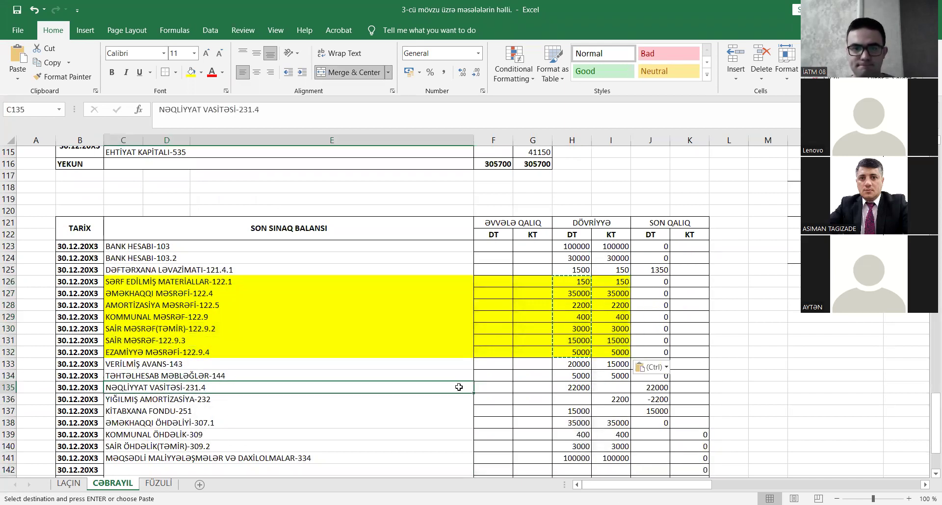
Step: Copy BÖLÜŞDÜRÜLMƏMİŞ MƏNFƏƏT(ZƏRƏR)-541 from C113 into C142 of the final trial balance
scroll(397, 323, "down", 2)
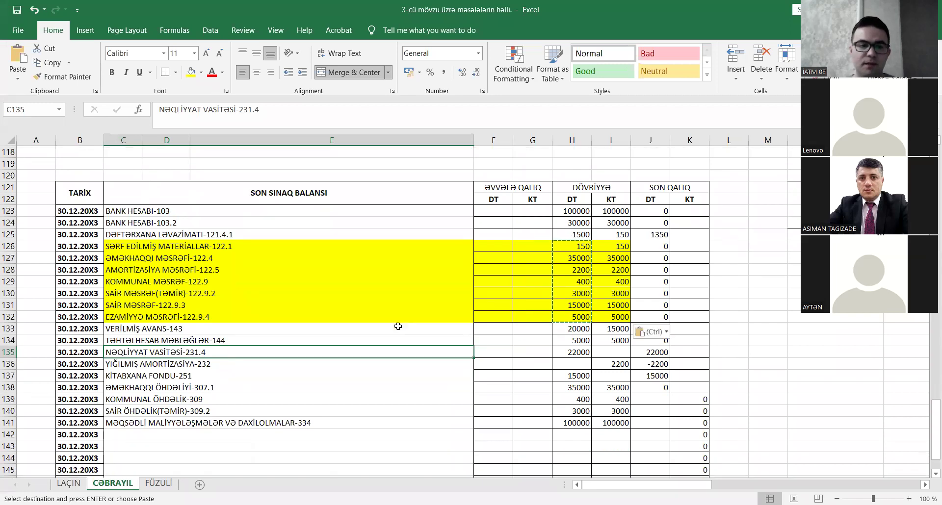
scroll(398, 325, "up", 6)
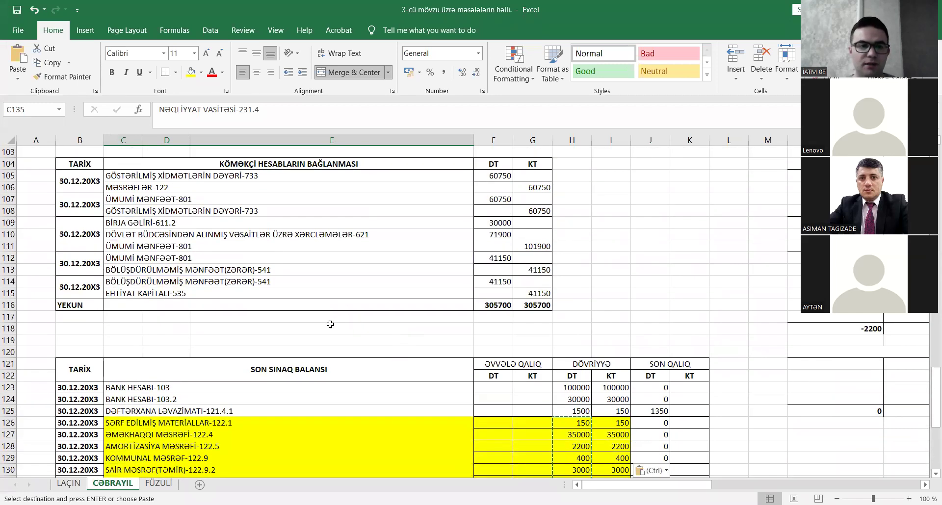
scroll(296, 340, "down", 3)
scroll(295, 339, "down", 2)
scroll(296, 338, "up", 7)
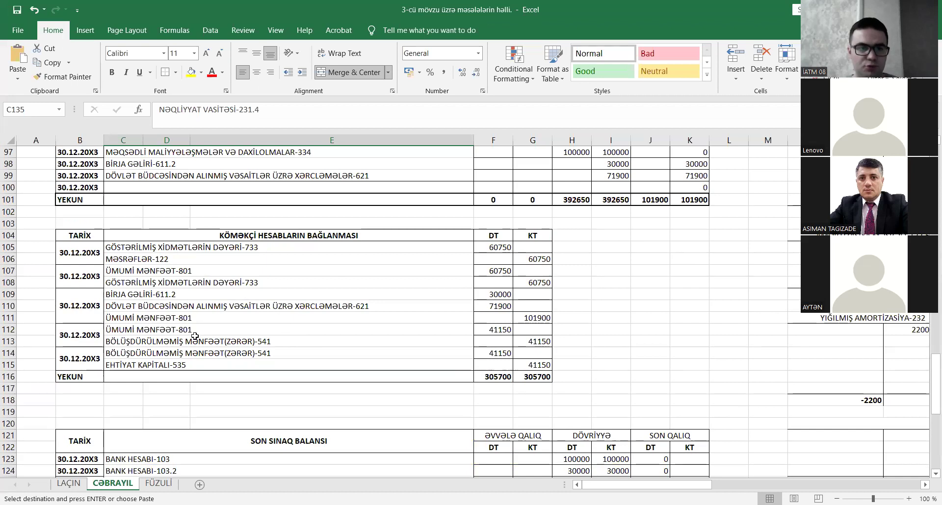
left_click(196, 340)
scroll(195, 338, "down", 9)
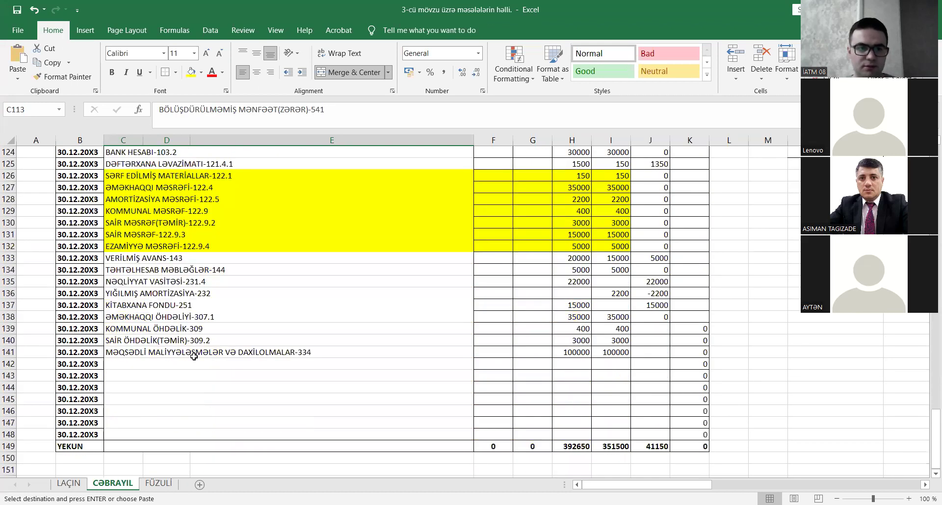
left_click(184, 362)
key("ctrl+v")
Step: Copy EHTİYAT KAPİTALI-535 from C115 into C144 of the final trial balance
scroll(196, 344, "up", 8)
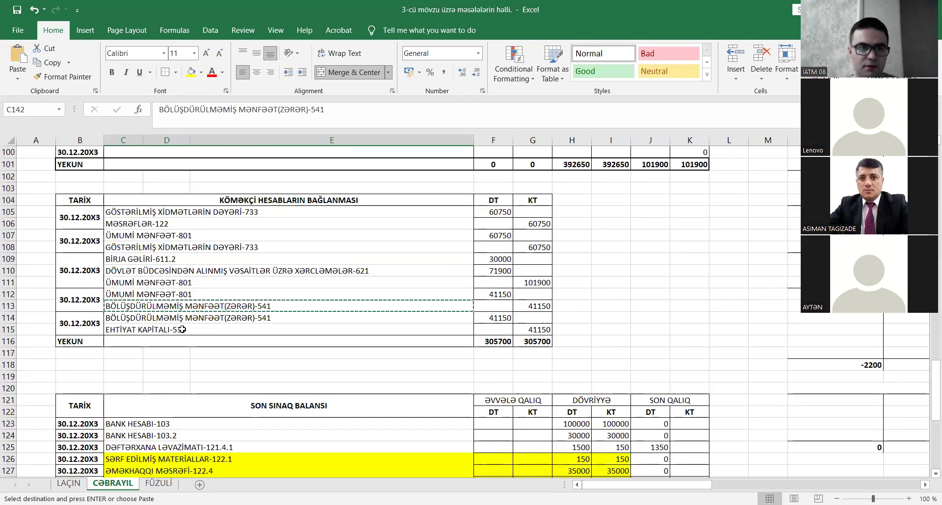
left_click(181, 330)
scroll(235, 359, "down", 5)
scroll(228, 363, "up", 3)
scroll(228, 363, "down", 7)
left_click(218, 354)
key("ctrl+v")
Step: Reorder the capital accounts by copying account 541 into C143 and account 535 into C142, and clear C144
left_click(222, 328)
key("ctrl+c")
left_click(197, 340)
key("ctrl+v")
left_click(166, 353)
key("ctrl+c")
left_click(225, 329)
key("ctrl+v")
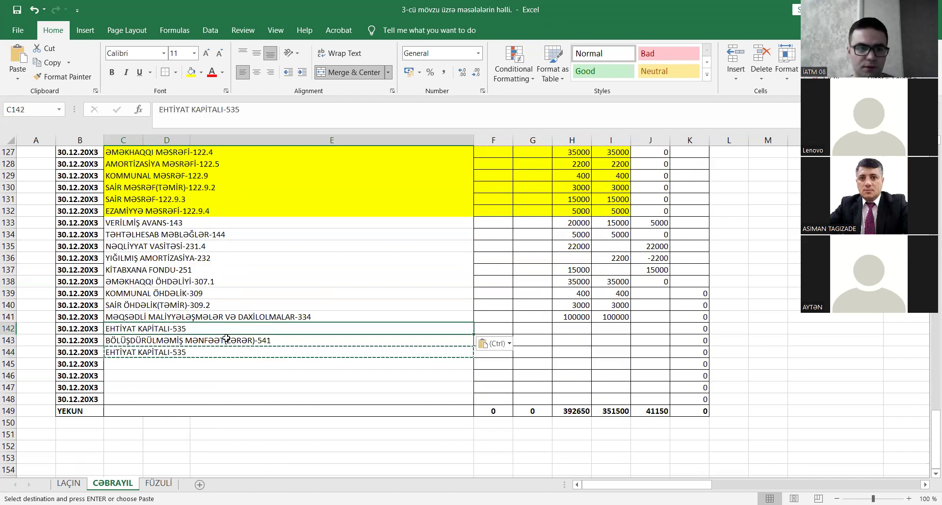
left_click(196, 351)
key("Delete")
left_click(328, 374)
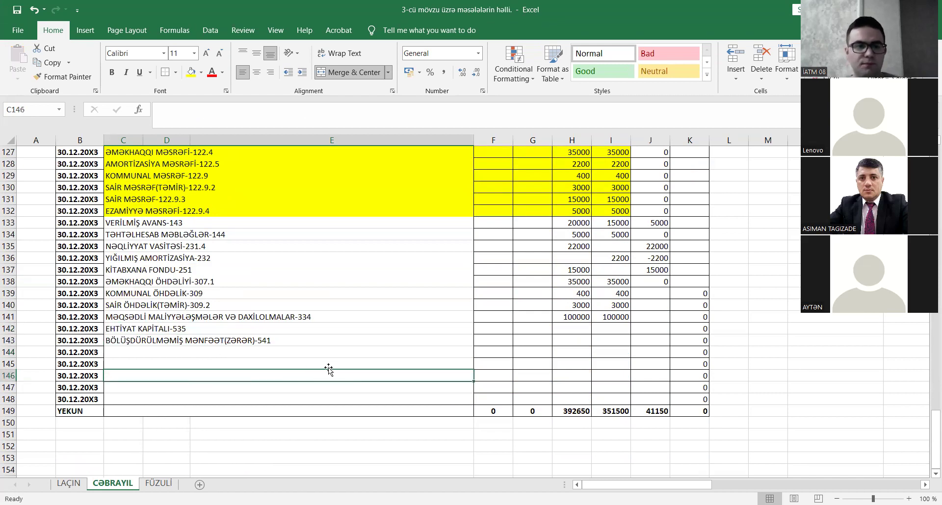
Step: Copy the income accounts BİRJA GƏLİRİ-611.2 and DÖVLƏT BÜDCƏSİNDƏN ALINMIŞ VƏSAİTLƏR ÜZRƏ XƏRCLƏMƏLƏR-621 from C109:C110 into C144:C145
scroll(383, 356, "up", 9)
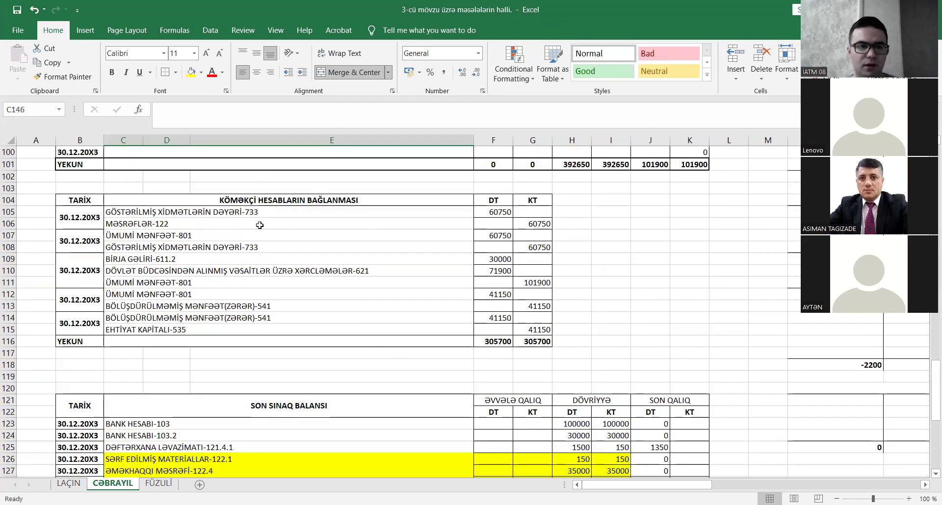
left_click(189, 258)
left_click_drag(189, 264, 191, 271)
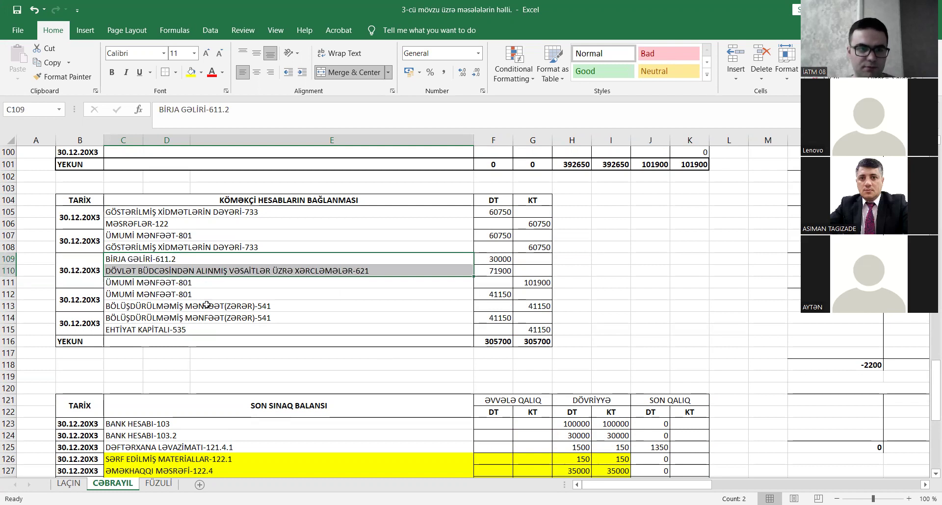
key("ctrl+c")
scroll(204, 301, "down", 9)
left_click(198, 351)
key("ctrl+v")
Step: Copy GÖSTƏRİLMİŞ XİDMƏTLƏRİN DƏYƏRİ-733 from C105 into C146 of the final trial balance
scroll(294, 353, "up", 9)
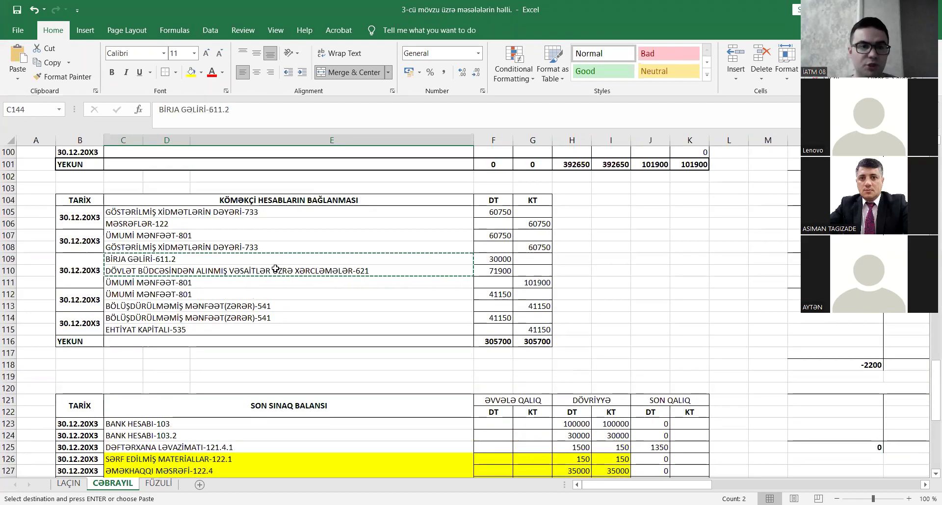
left_click(310, 211)
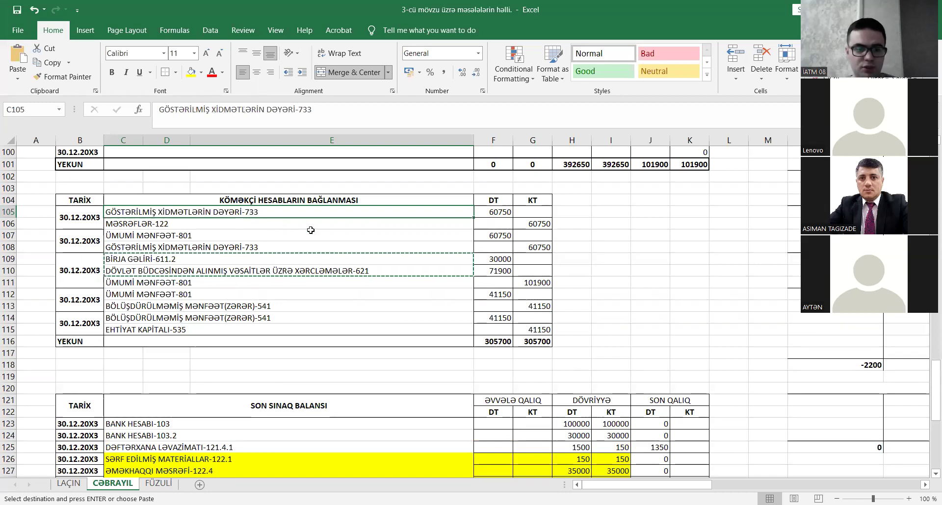
scroll(245, 353, "down", 10)
left_click(213, 340)
key("ctrl+v")
Step: Copy ÜMUMİ MƏNFƏƏT-801 from C107 into C147 of the final trial balance
scroll(208, 299, "up", 7)
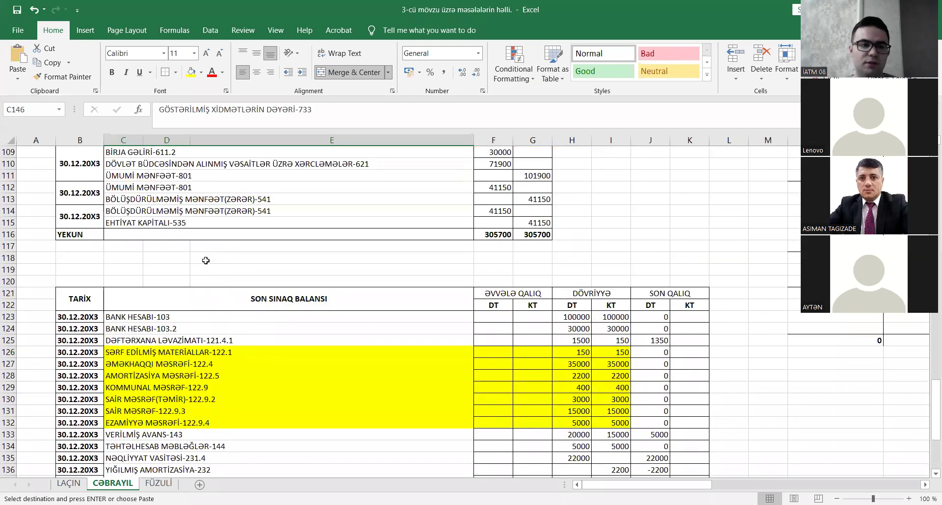
scroll(205, 260, "up", 2)
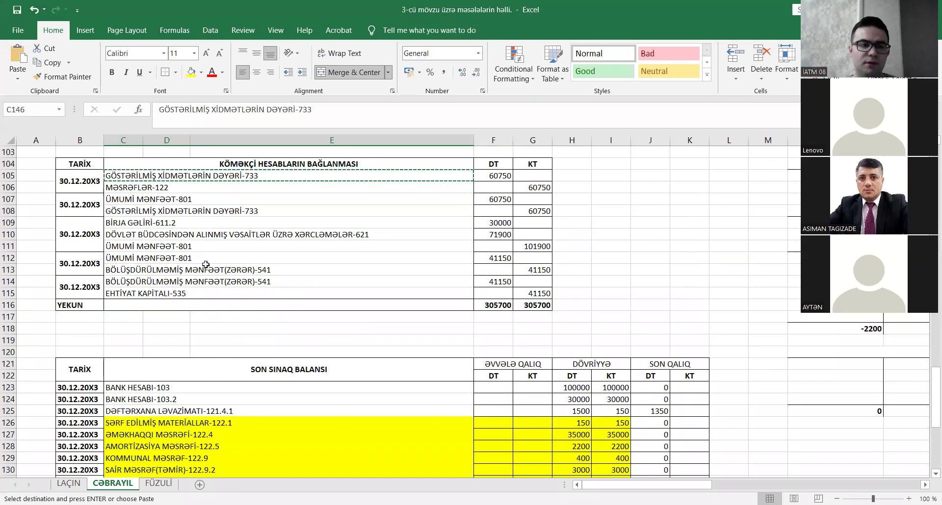
left_click(192, 201)
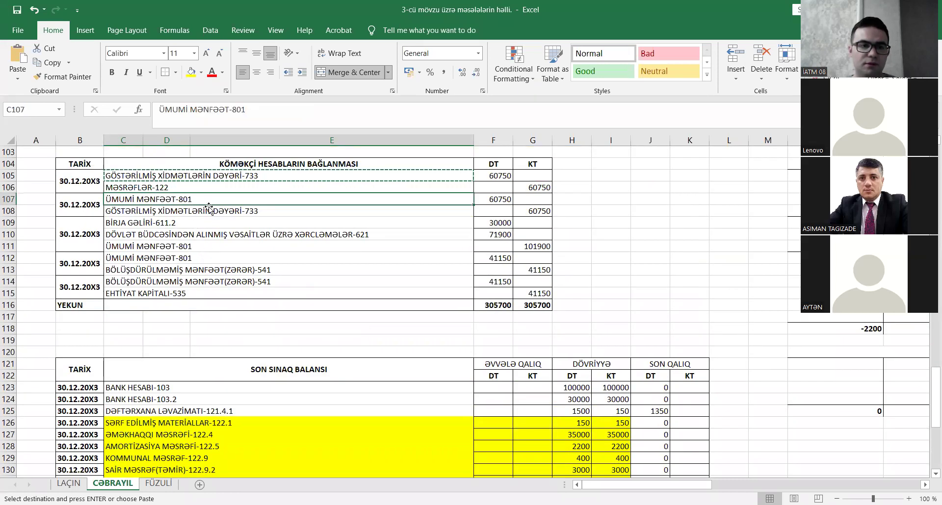
key("ctrl+c")
scroll(231, 274, "down", 10)
left_click(202, 317)
key("ctrl+v")
left_click(292, 352)
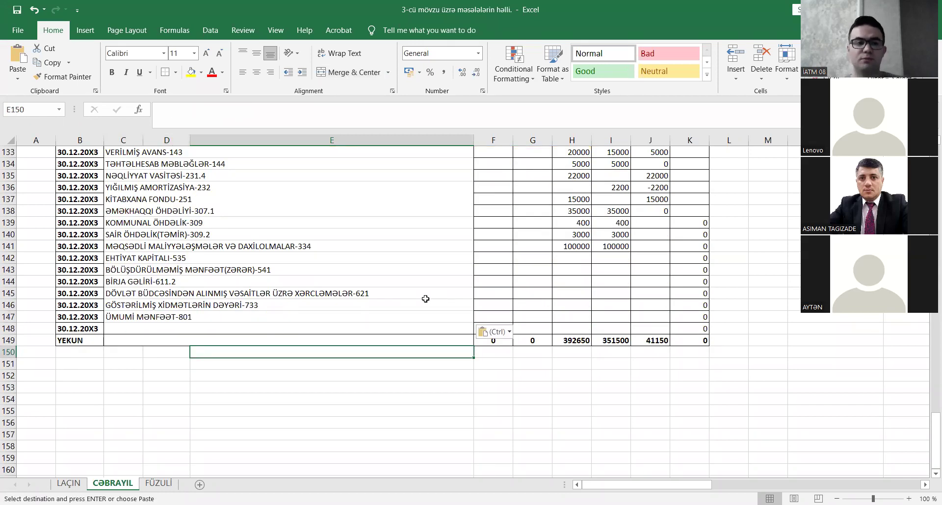
Step: Enter 41150 as the credit turnover of EHTİYAT KAPİTALI-535 in I142
scroll(426, 298, "up", 3)
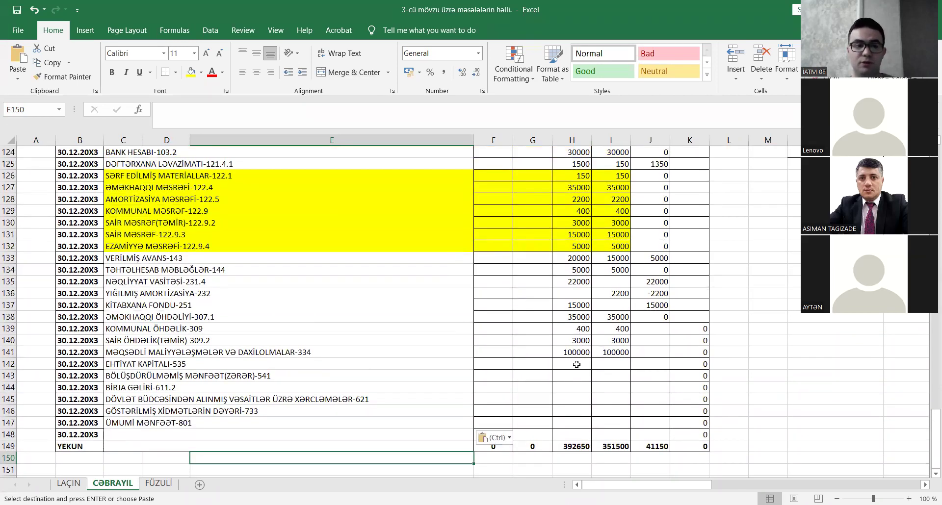
left_click(576, 365)
left_click(610, 364)
scroll(609, 363, "up", 3)
scroll(609, 363, "down", 1)
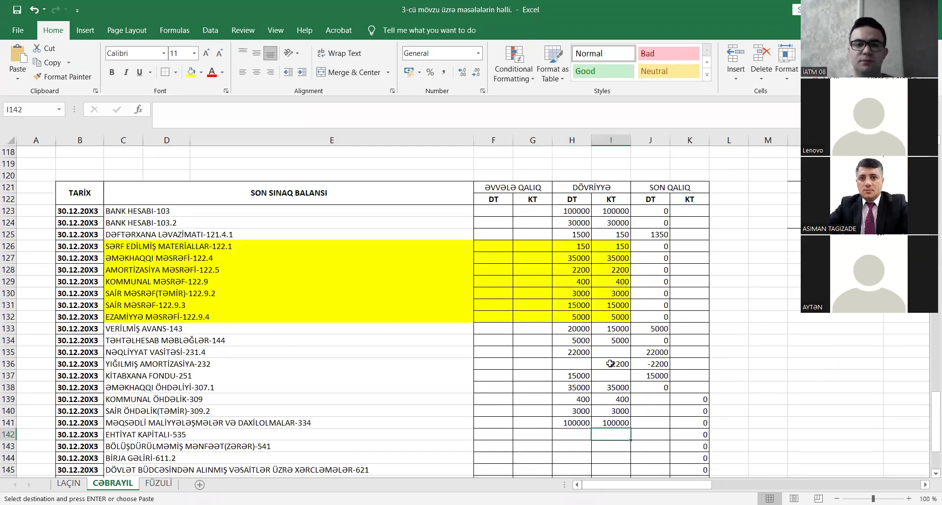
scroll(609, 364, "down", 1)
type("4150")
key("Return")
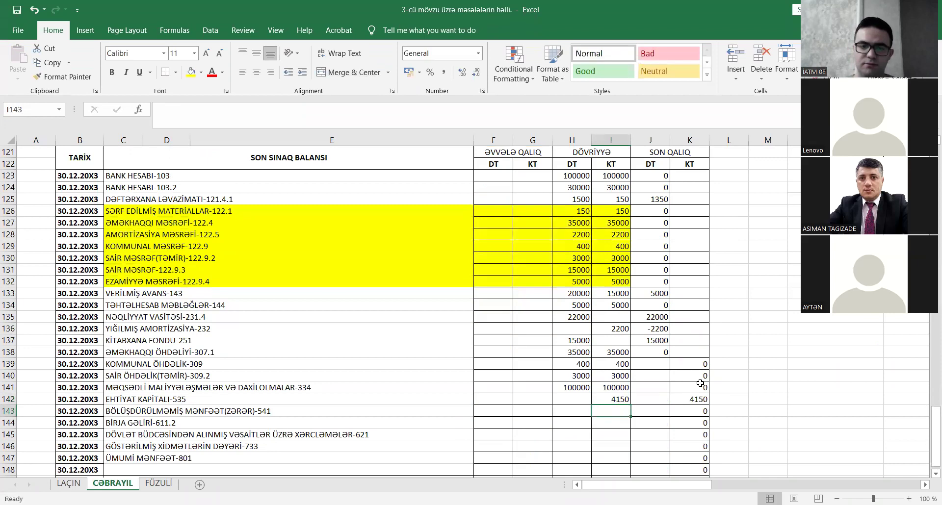
left_click(613, 398)
type("41150")
key("Return")
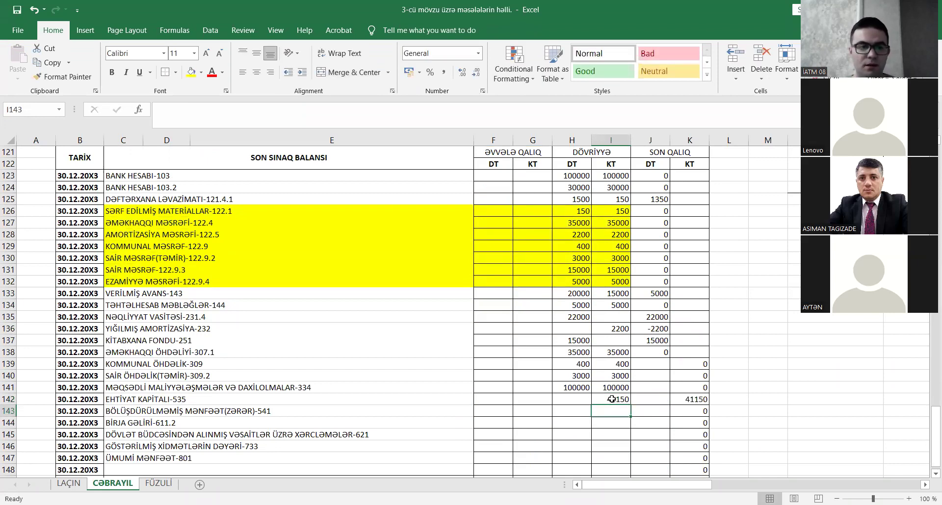
Step: Enter 41150 as both the debit and credit turnover of BÖLÜŞDÜRÜLMƏMİŞ MƏNFƏƏT(ZƏRƏR)-541 in H143:I143
left_click(570, 413)
type("41")
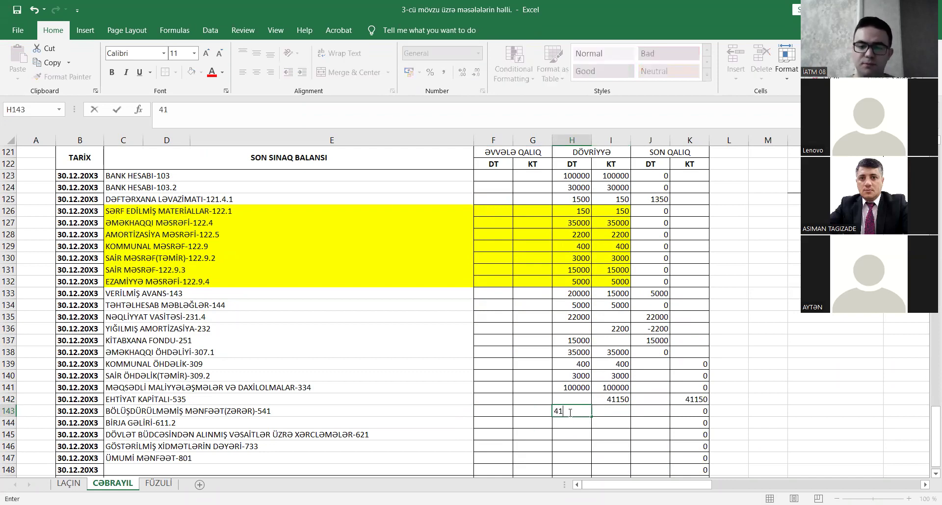
type("150")
key("Tab")
type("41150")
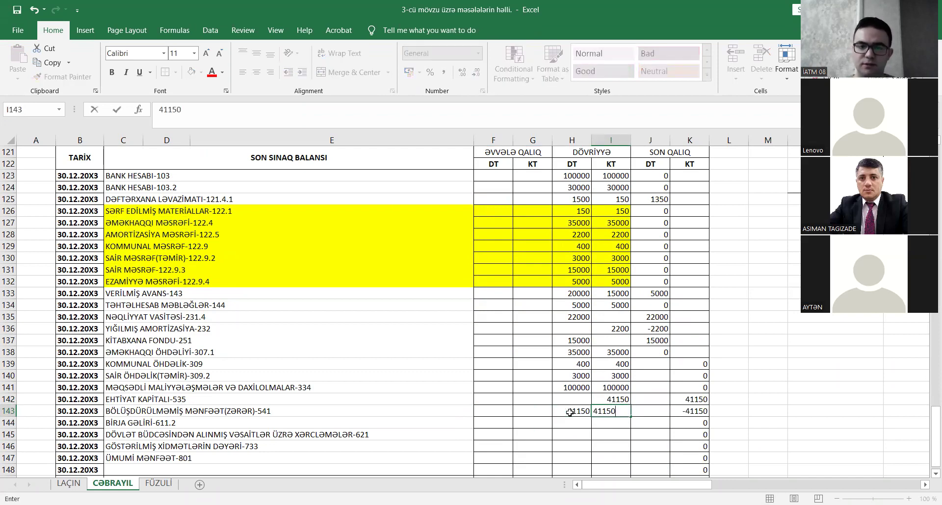
key("Return")
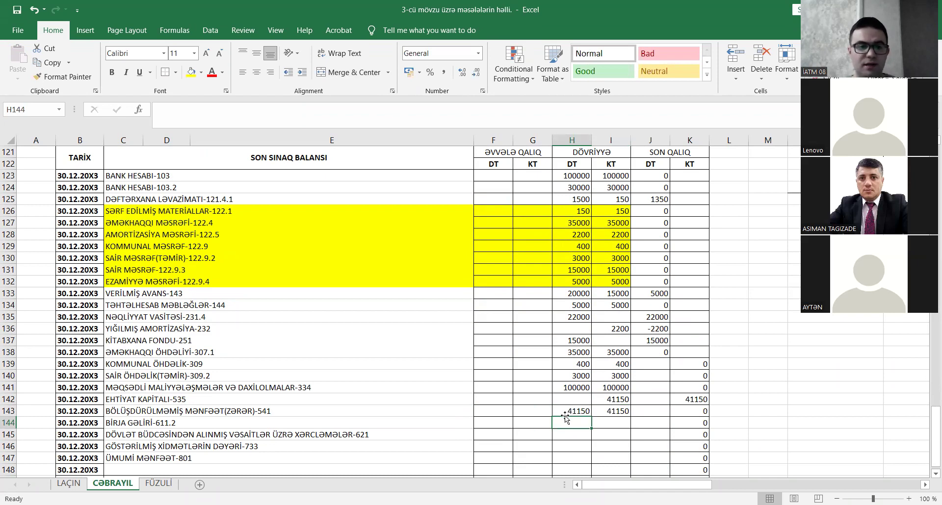
Step: Check the income accounts' closing amounts in F109:F110 and enter 30000 as debit and credit turnover of BİRJA GƏLİRİ-611.2 in H144:I144
scroll(566, 417, "up", 12)
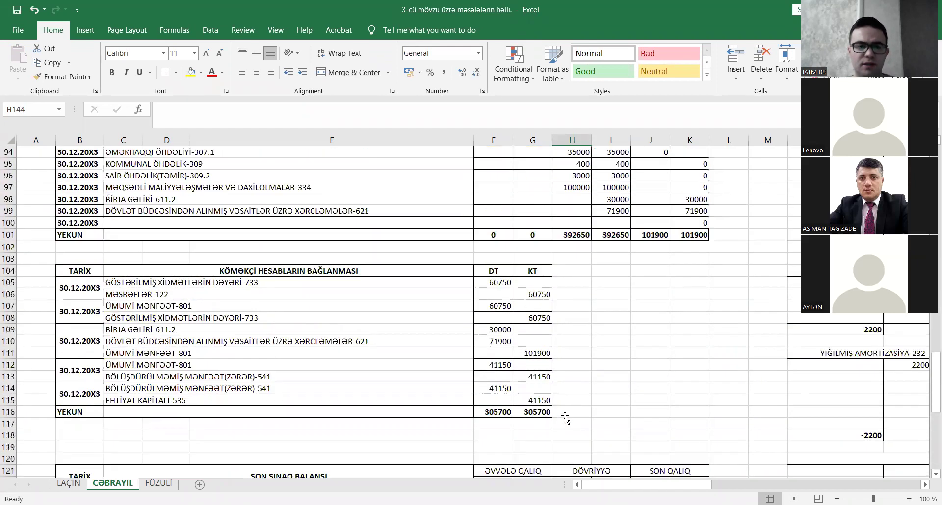
left_click_drag(620, 304, 619, 317)
scroll(495, 366, "down", 2)
left_click_drag(493, 365, 493, 376)
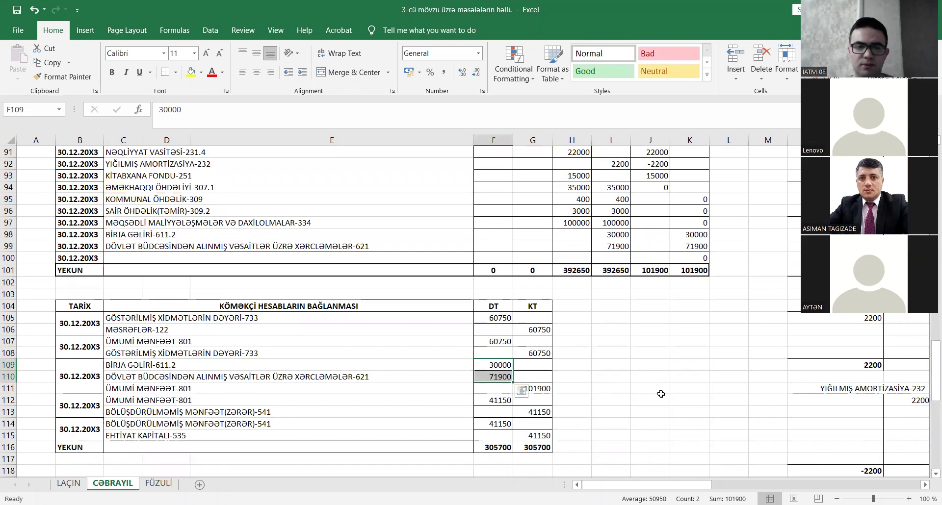
scroll(661, 394, "down", 10)
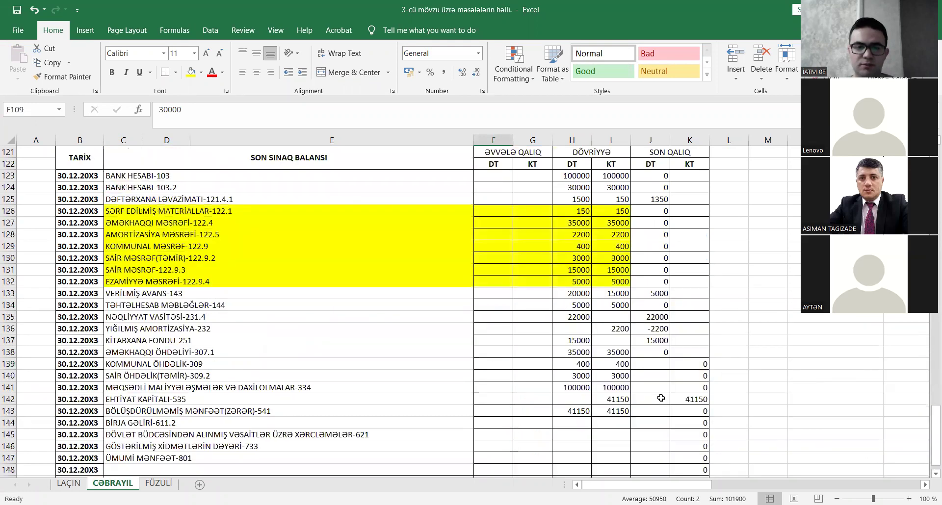
left_click(570, 418)
type("30000")
key("Tab")
type("3000")
key("Return")
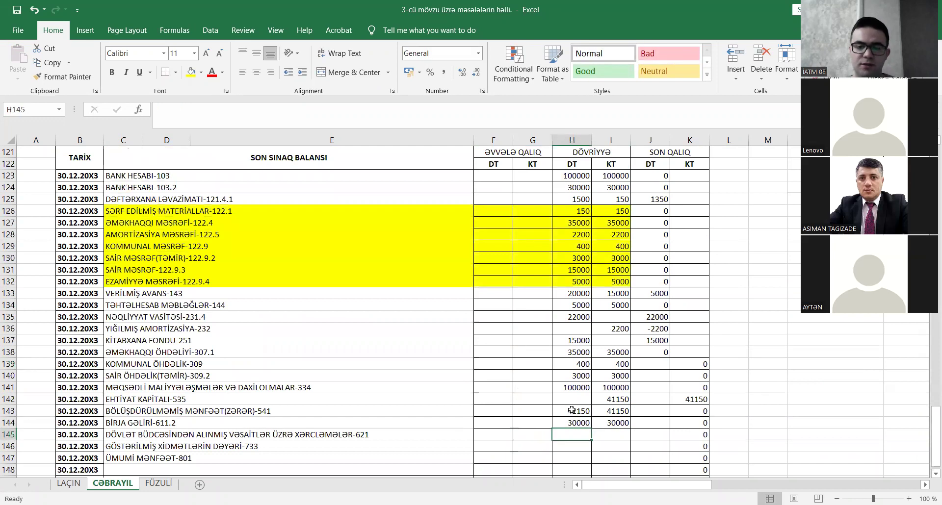
Step: Enter 71900 as both the debit and credit turnover of account 621 in H145:I145
type("71900")
key("Tab")
type("71900")
key("Tab")
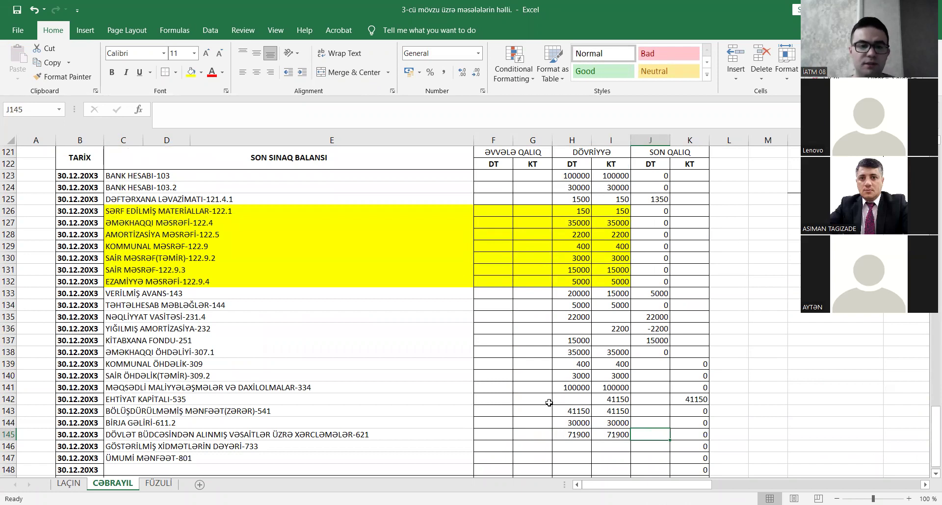
Step: Enter 60750 as both the debit and credit turnover of GÖSTƏRİLMİŞ XİDMƏTLƏRİN DƏYƏRİ-733 in H146:I146
scroll(549, 403, "up", 7)
scroll(549, 402, "down", 8)
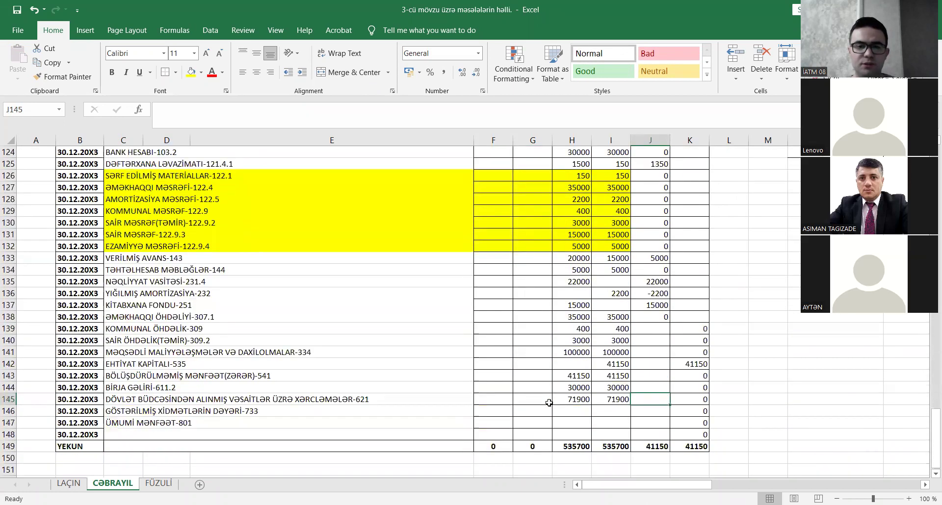
left_click(563, 410)
type("60750")
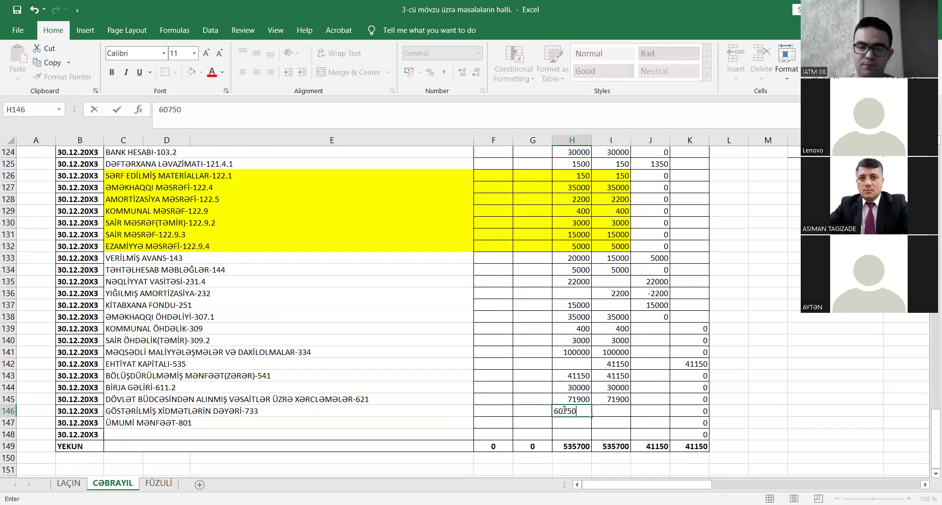
key("Tab")
type("6075")
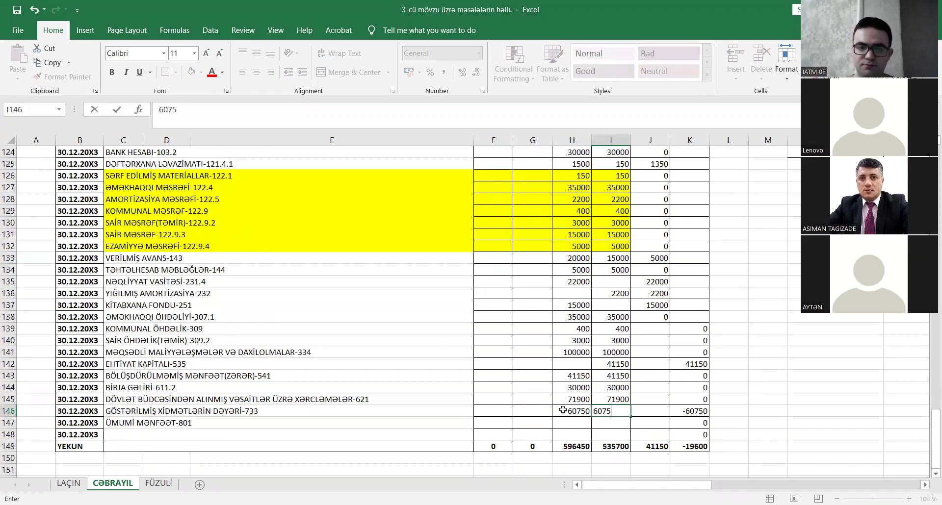
type("0")
key("Tab")
Step: Enter 41150 as debit and credit turnover of ÜMUMİ MƏNFƏƏT-801 in H147:I147 and check the closing balance totals in J149:K149
left_click(563, 421)
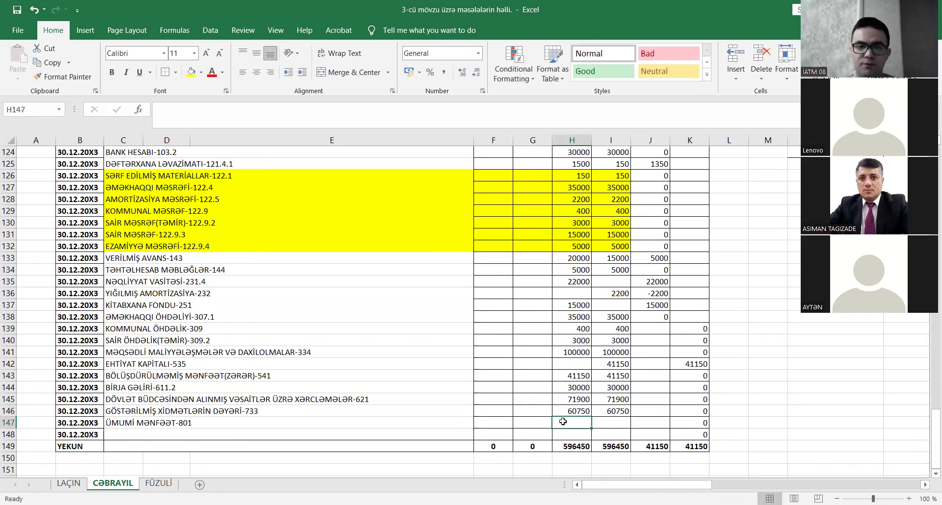
scroll(562, 422, "up", 5)
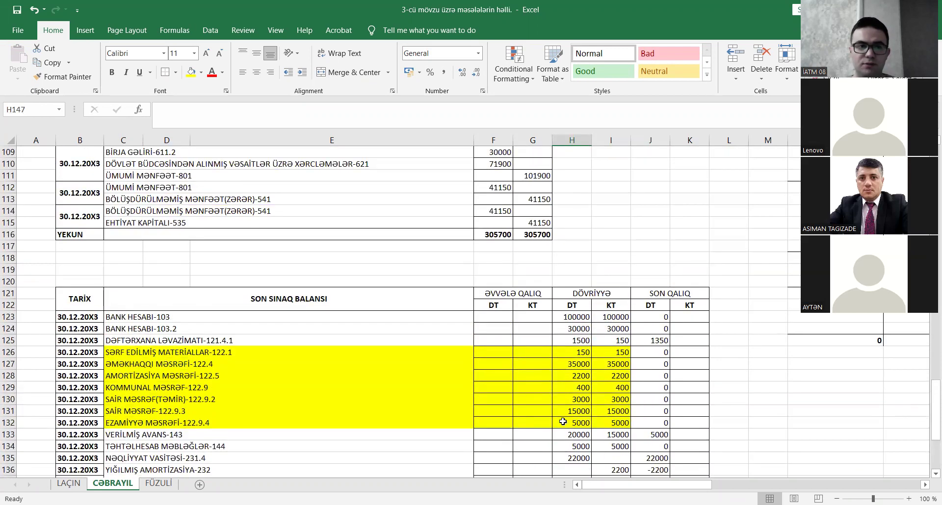
scroll(563, 422, "down", 5)
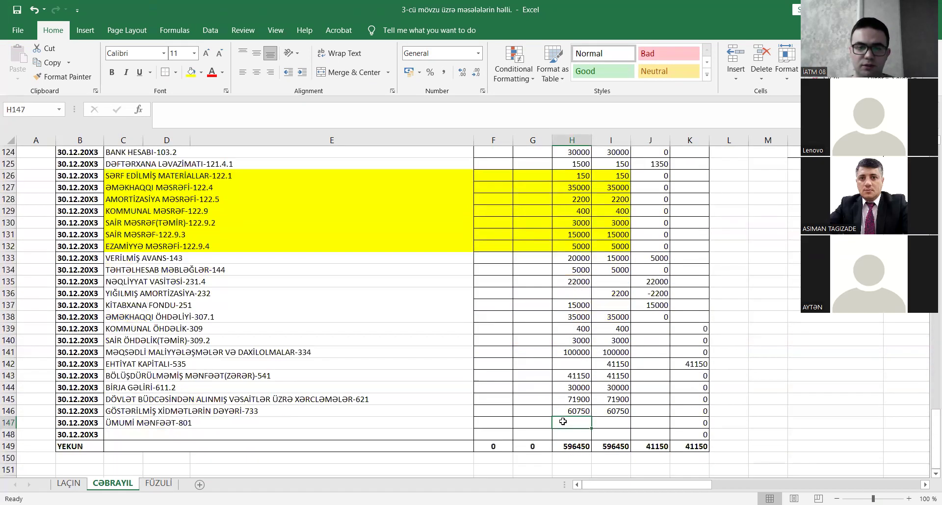
type("41150")
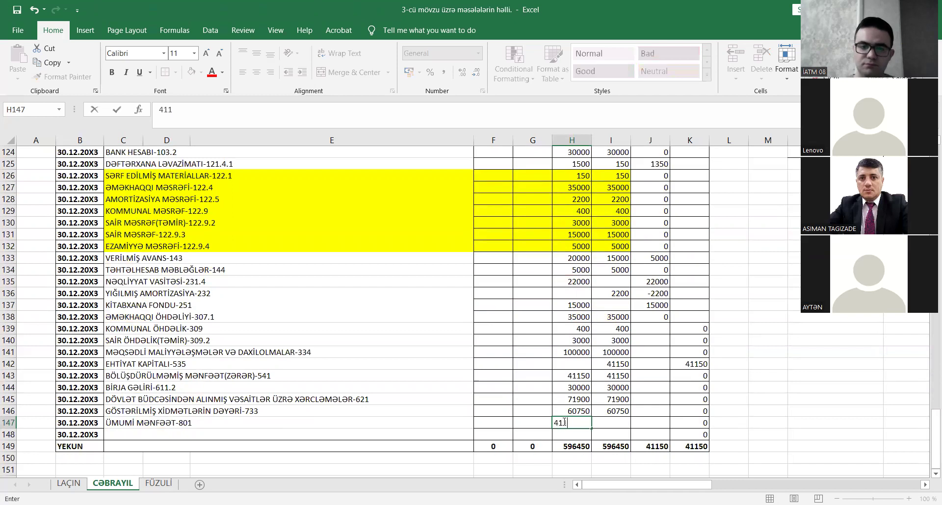
key("Tab")
type("411")
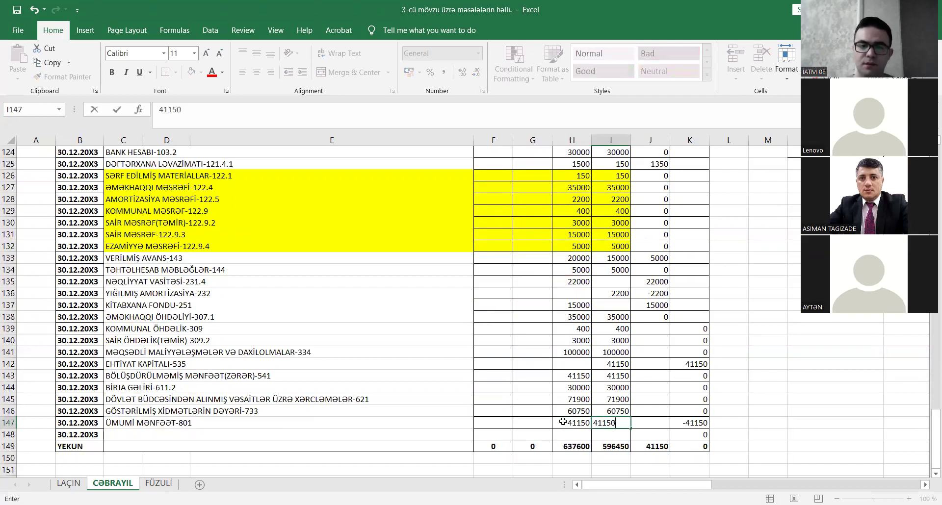
key("Tab")
left_click_drag(652, 447, 691, 447)
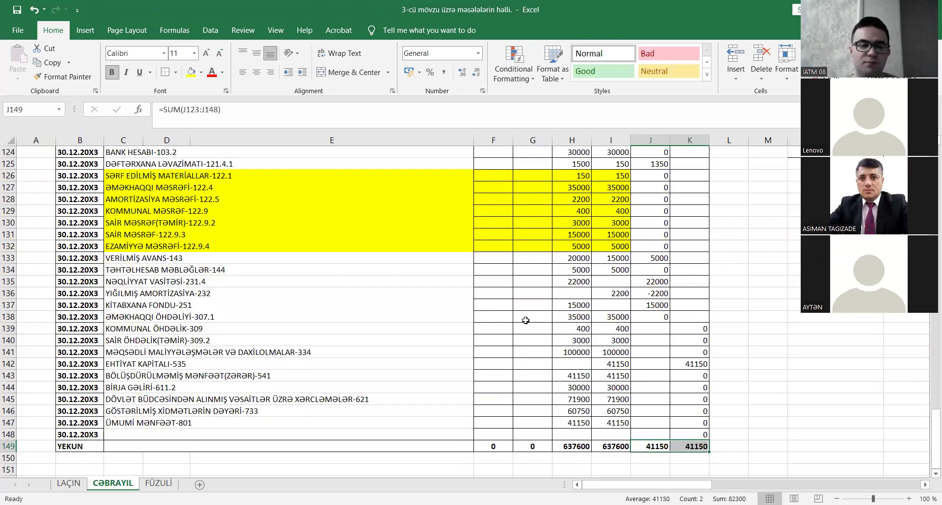
Step: Remove the yellow fill from the 122 expense account rows in the final trial balance, C126:I133
left_click_drag(184, 176, 615, 258)
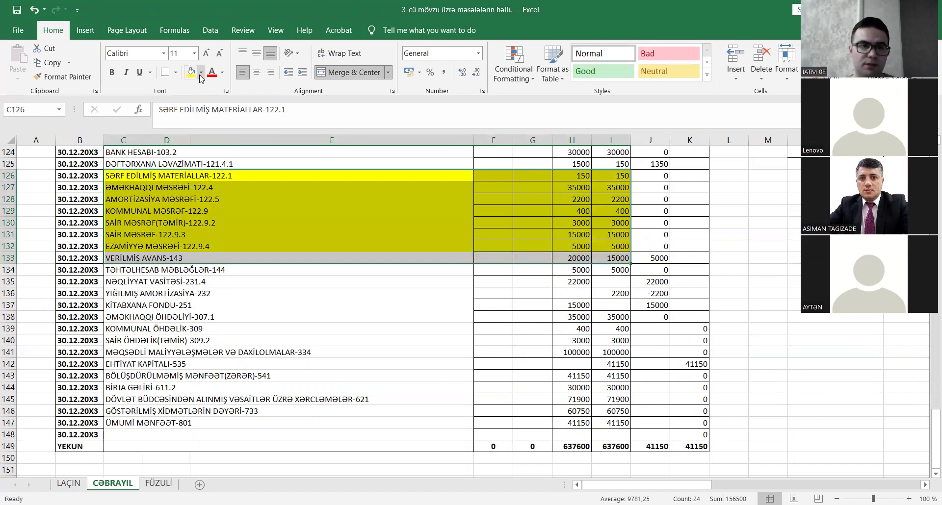
left_click(455, 320)
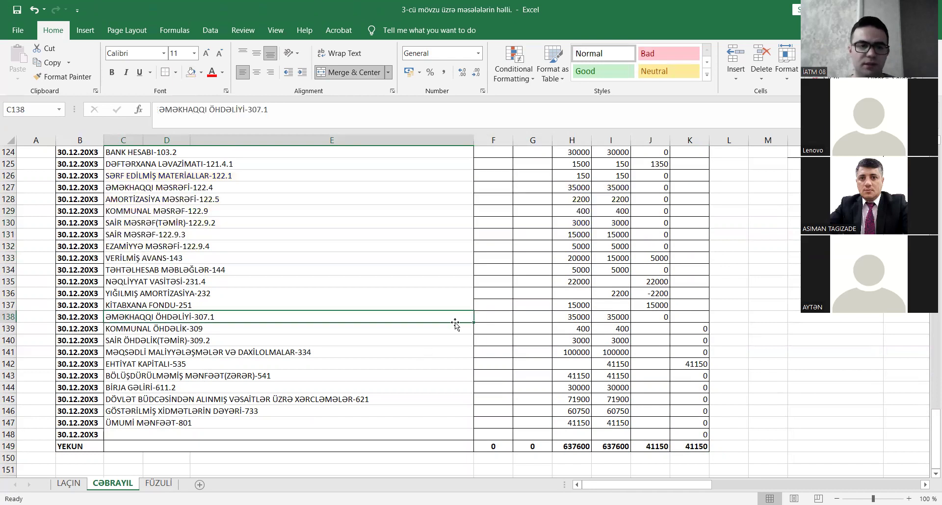
Step: Copy the account name GÖSTƏRİLMİŞ XİDMƏTLƏRİN DƏYƏRİ-733 from C105 into the empty T-account heading Z4 under XƏRC
scroll(454, 322, "up", 9)
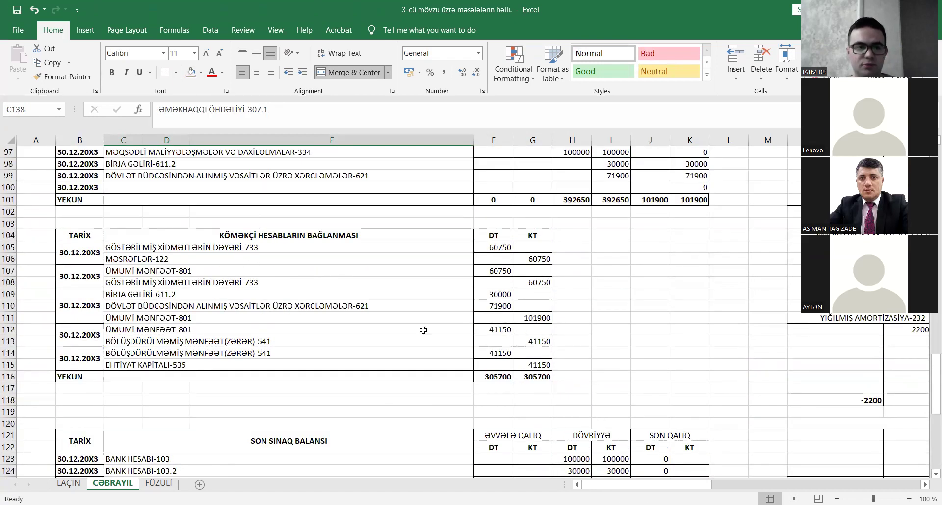
left_click(324, 247)
left_click_drag(312, 109, 123, 103)
key("ctrl+c")
left_click(650, 388)
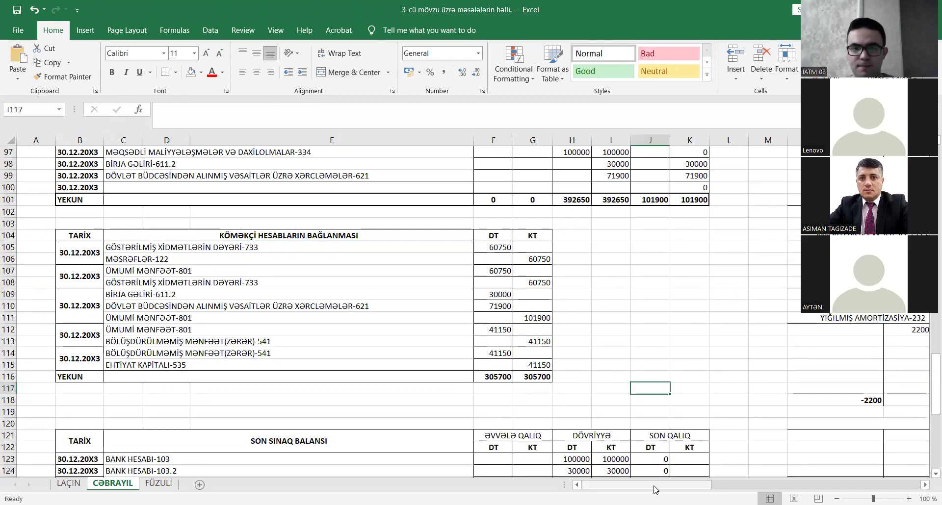
left_click_drag(646, 484, 849, 485)
scroll(135, 256, "up", 5)
scroll(135, 255, "up", 20)
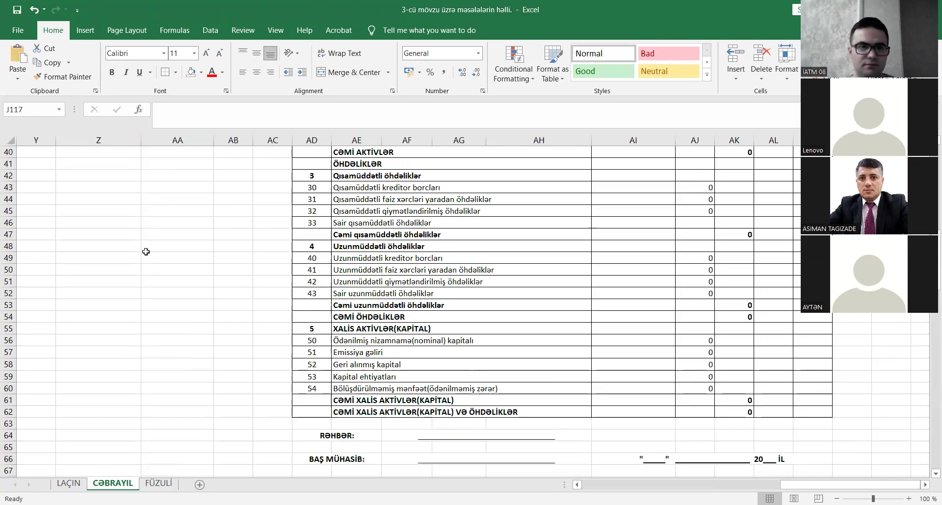
left_click(130, 189)
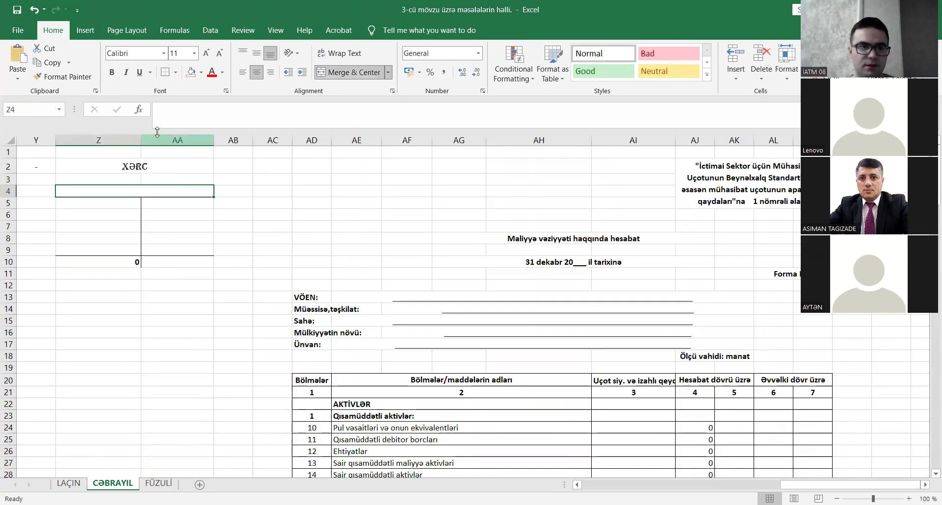
left_click(186, 118)
key("ctrl+v")
left_click(356, 215)
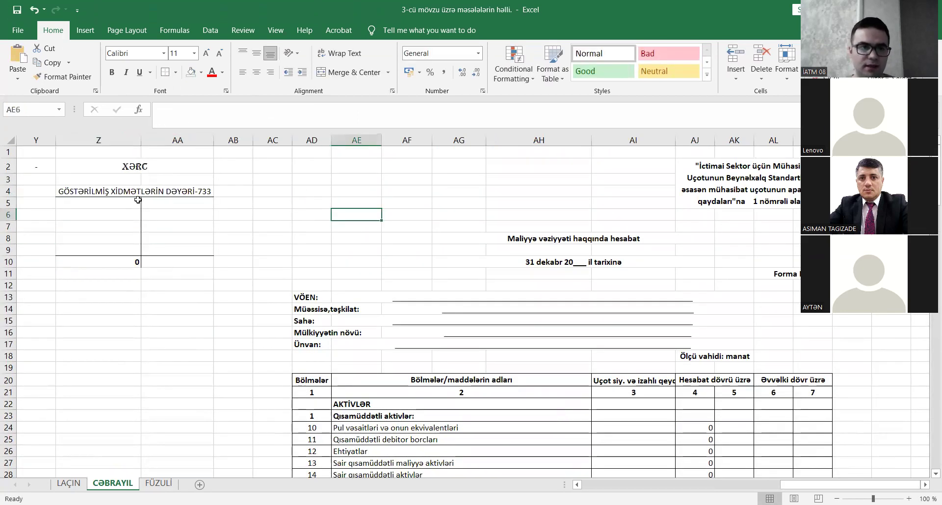
Step: Enter 60750 on both the debit and credit sides of the GÖSTƏRİLMİŞ XİDMƏTLƏRİN DƏYƏRİ-733 T-account, in Z5:AA5
left_click(138, 200)
left_click(161, 201)
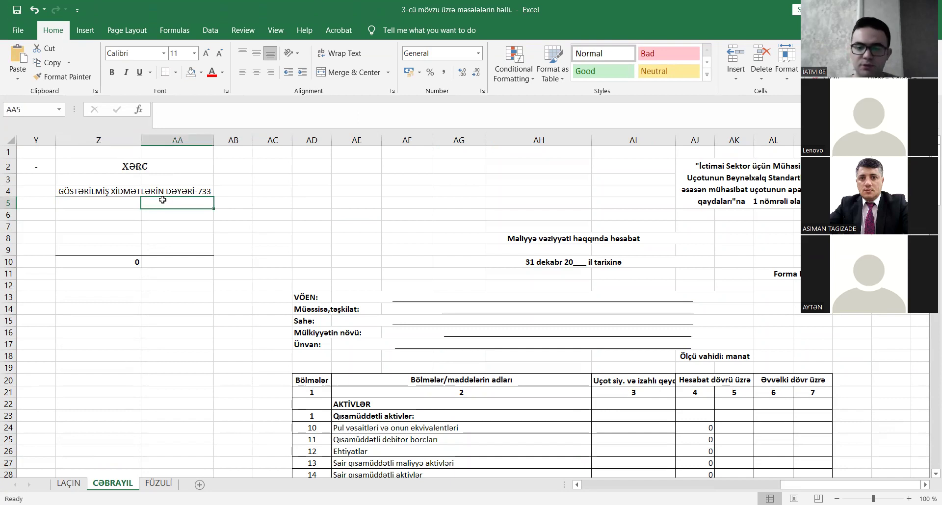
type("60750")
key("Left")
type("60750")
key("Return")
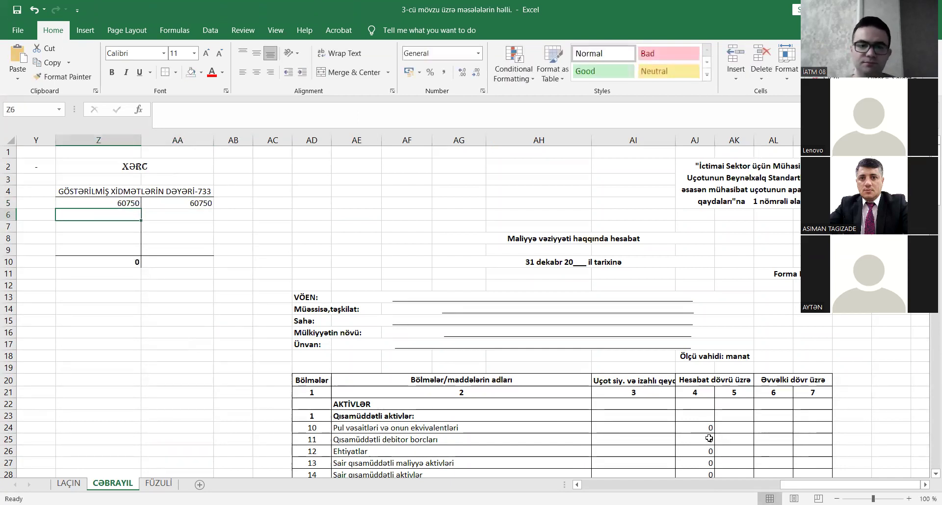
Step: Close the income T-accounts by debiting 71900 to account 621 in W13 and 30000 to BİRJA GƏLİRİ-611.2 in W5
left_click_drag(802, 485, 755, 485)
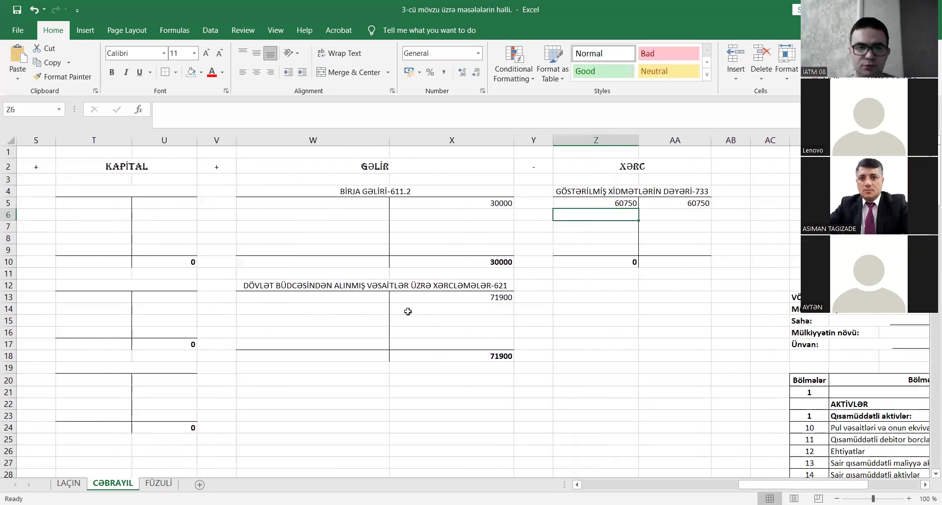
left_click(370, 297)
type("71900")
key("Tab")
left_click(342, 201)
type("3")
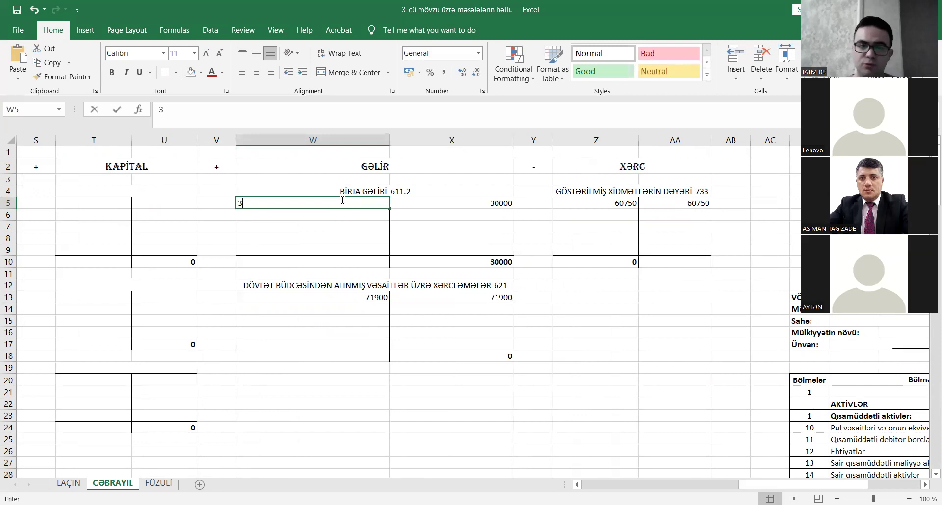
type("0000")
key("Return")
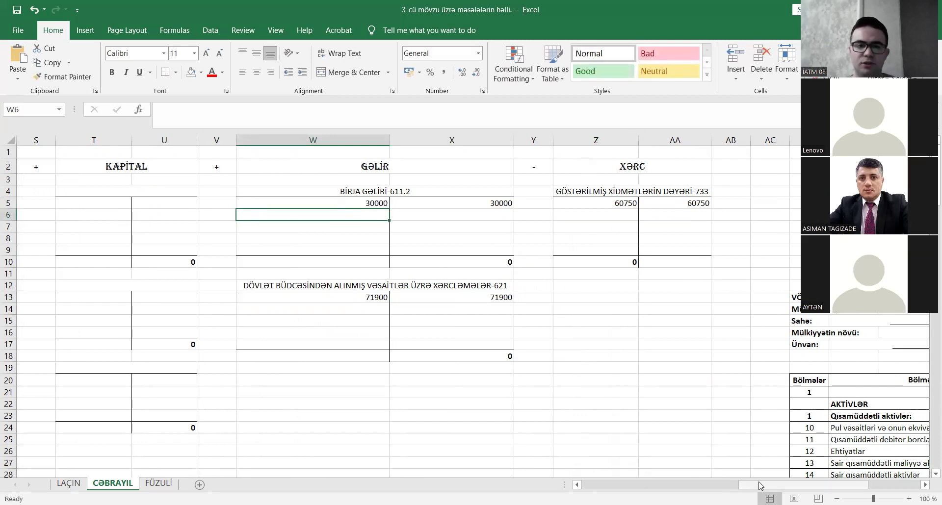
Step: Review the closing entries and credit 400 to the KOMMUNAL MƏSRƏF-122.9 T-account in O55
scroll(423, 417, "left", 6)
scroll(423, 417, "down", 17)
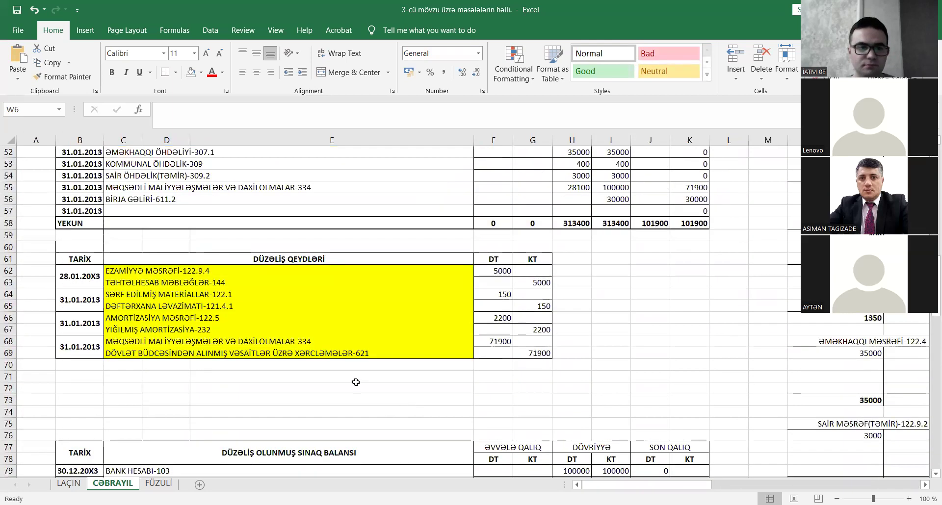
scroll(284, 328, "down", 4)
scroll(284, 328, "down", 9)
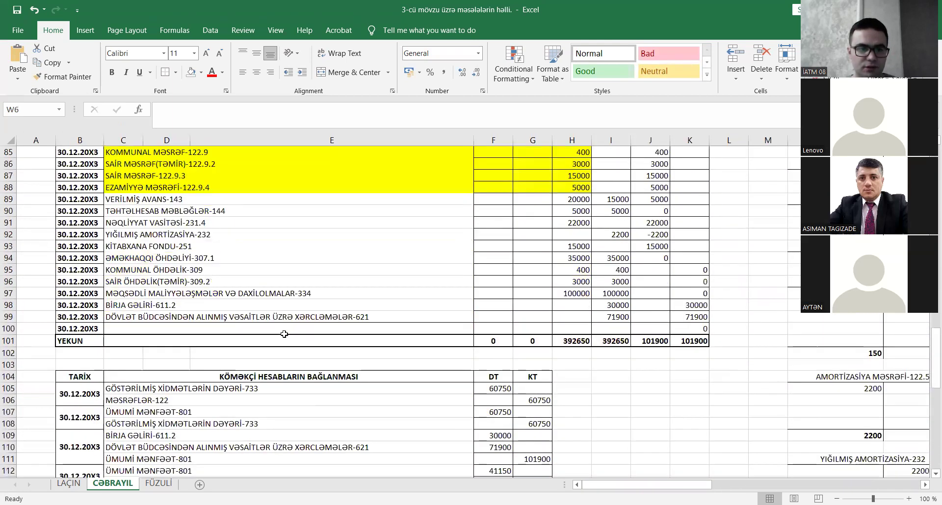
scroll(236, 338, "down", 1)
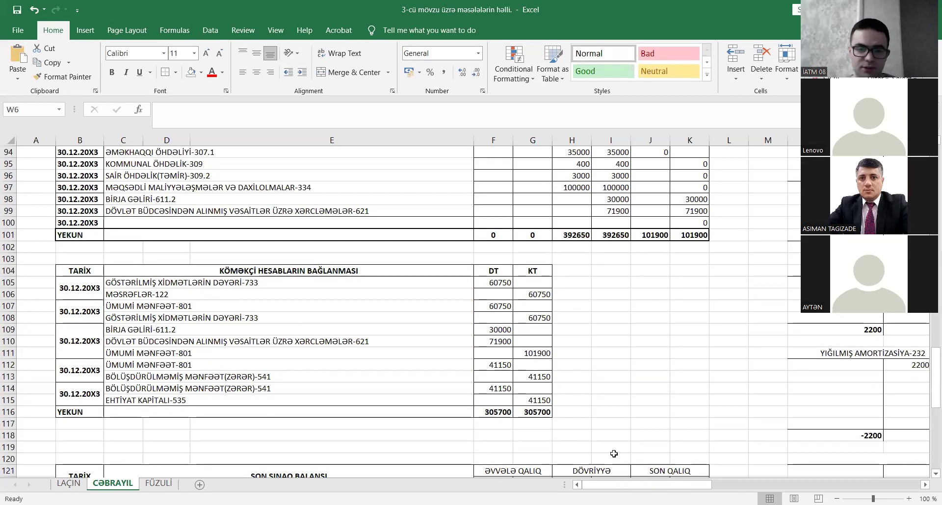
left_click_drag(699, 485, 751, 485)
scroll(413, 277, "up", 3)
scroll(412, 276, "up", 17)
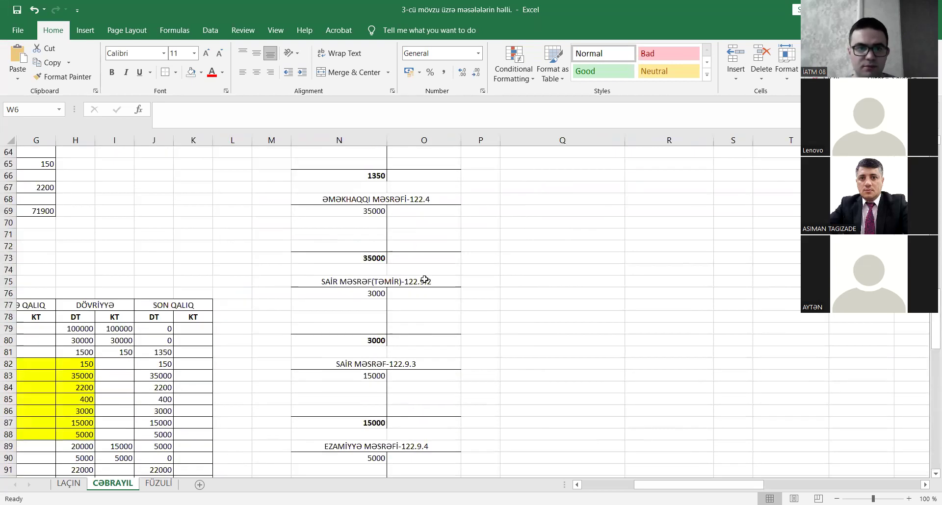
scroll(426, 279, "up", 10)
scroll(426, 279, "down", 7)
scroll(426, 279, "down", 6)
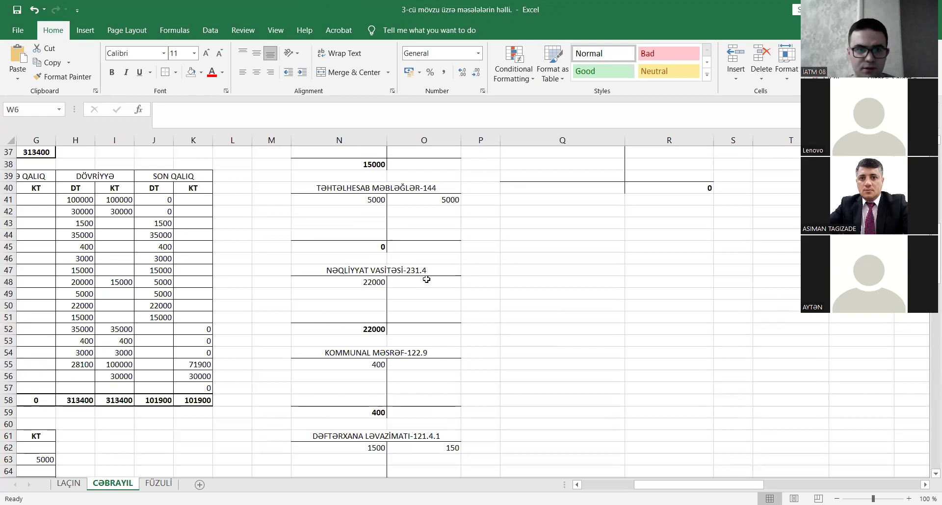
left_click(419, 291)
type("=N55")
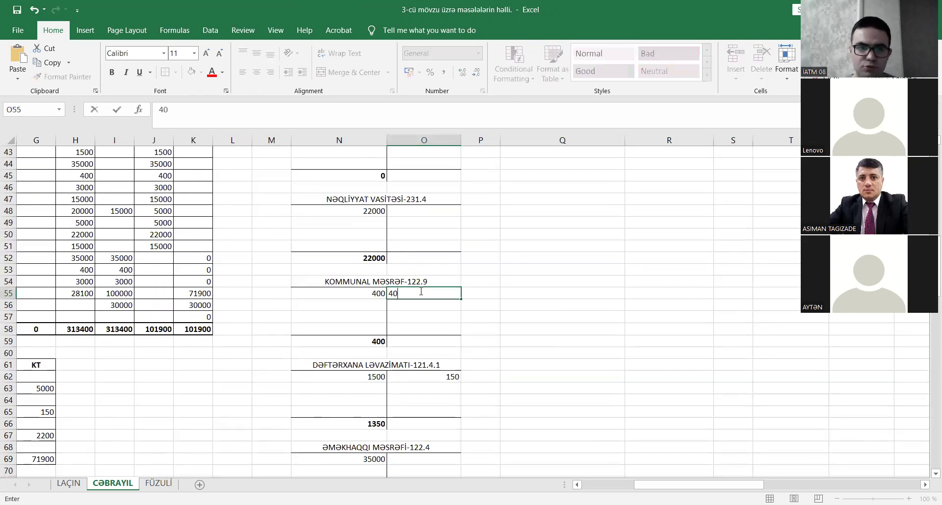
key("Return")
key("Return")
key("Return")
key("Return")
Step: Credit 35000 to ƏMƏKHAQQI MƏSRƏFİ-122.4 in O69 and 3000 to SAİR MƏSRƏF(TƏMİR)-122.9.2 in O76
scroll(419, 292, "down", 3)
left_click(418, 354)
type("=N69")
key("Return")
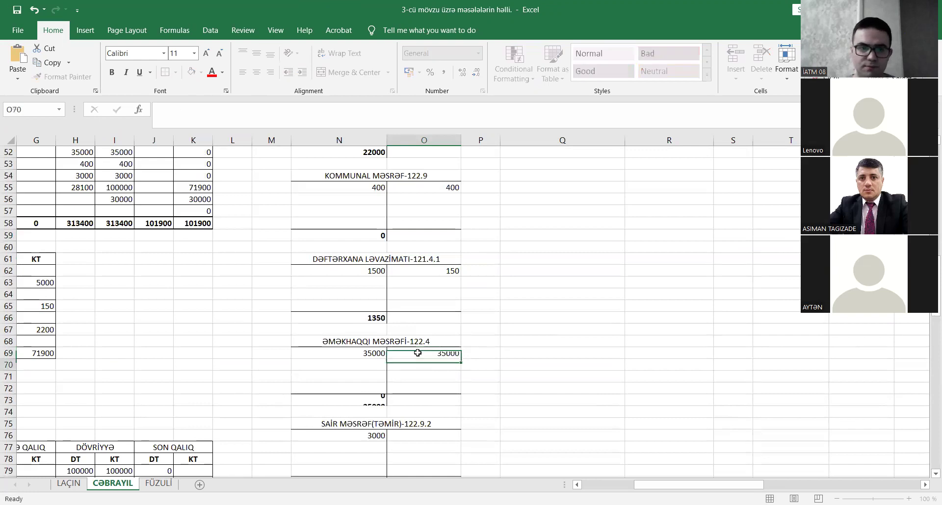
scroll(417, 353, "down", 3)
left_click(413, 328)
type("=N76")
key("Return")
Step: Credit 15000 to SAİR MƏSRƏF-122.9.3 in O83 and 5000 to EZAMİYYƏ MƏSRƏFİ-122.9.4 in O90
left_click(413, 410)
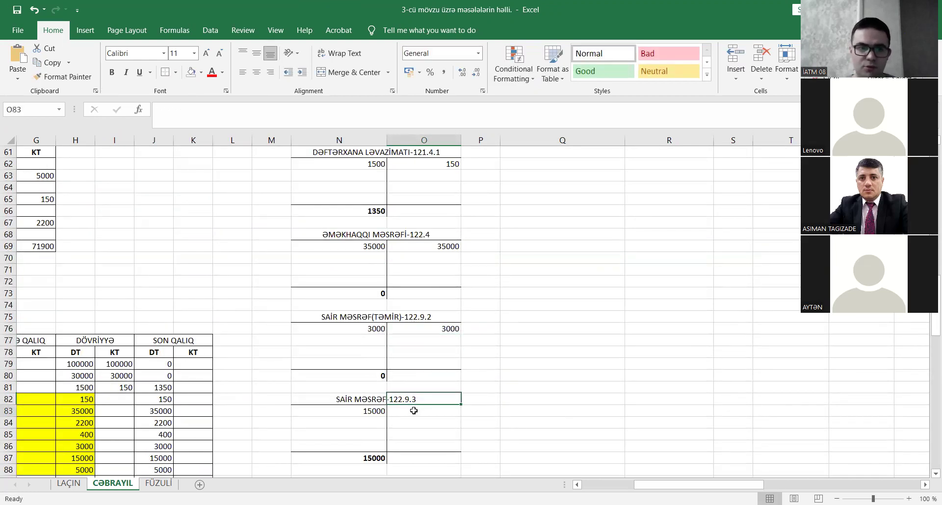
type("=N83")
key("Return")
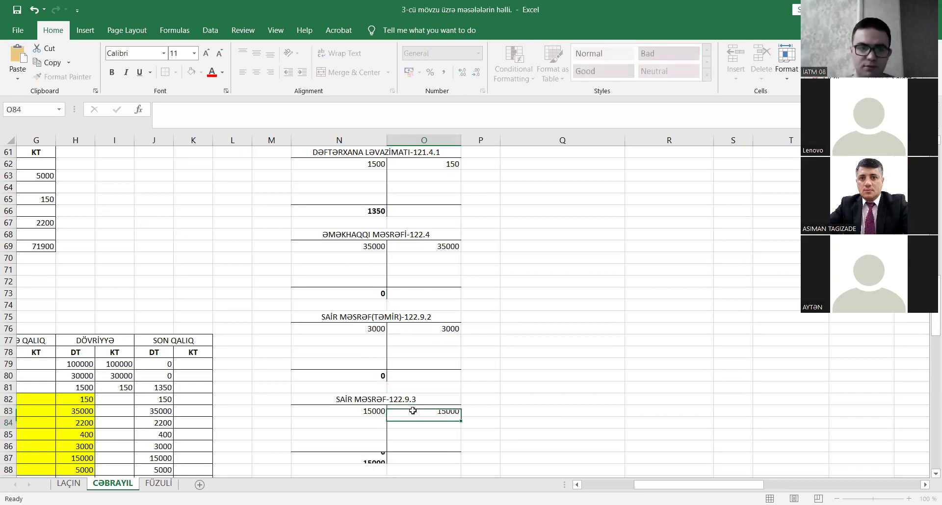
scroll(413, 411, "down", 4)
left_click(413, 352)
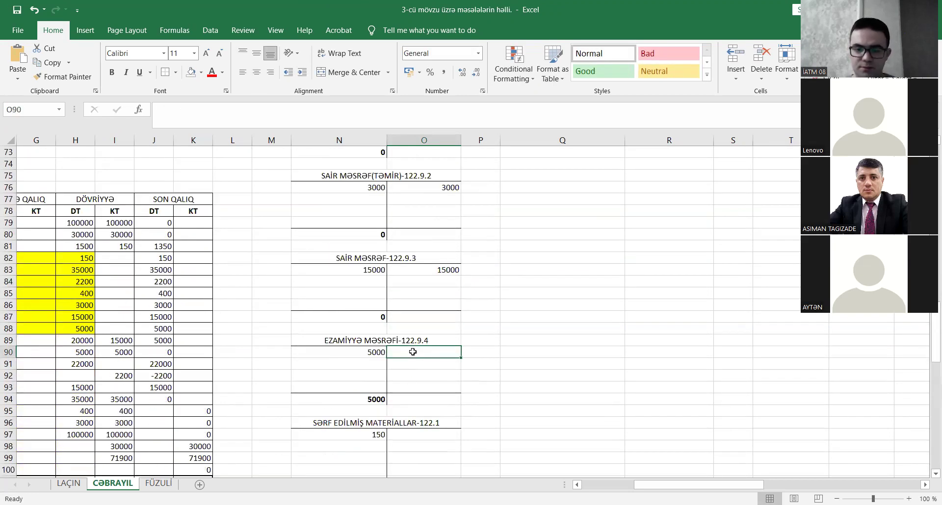
type("5000")
key("Return")
Step: Credit 150 to SƏRF EDİLMİŞ MATERİALLAR-122.1 in O97 and 2200 to AMORTİZASİYA MƏSRƏFİ-122.5 in O105
scroll(411, 375, "down", 2)
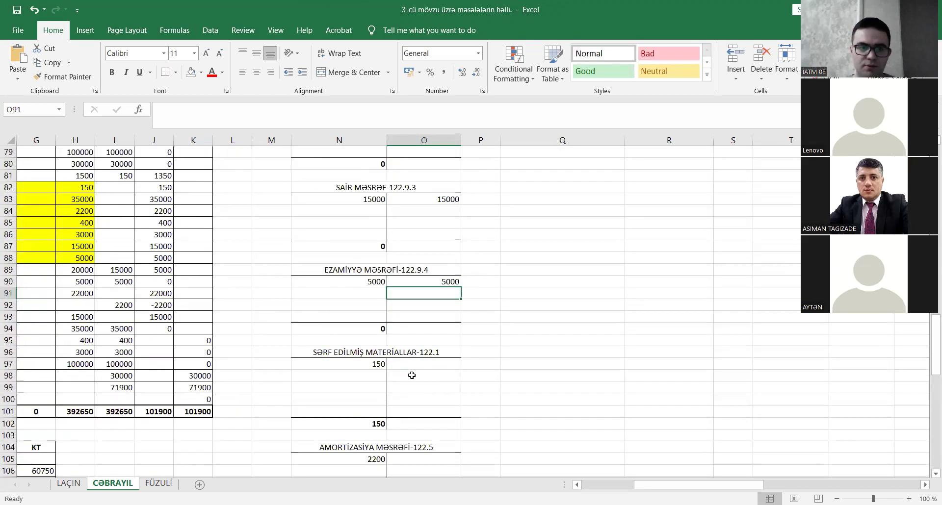
left_click(403, 361)
type("1500")
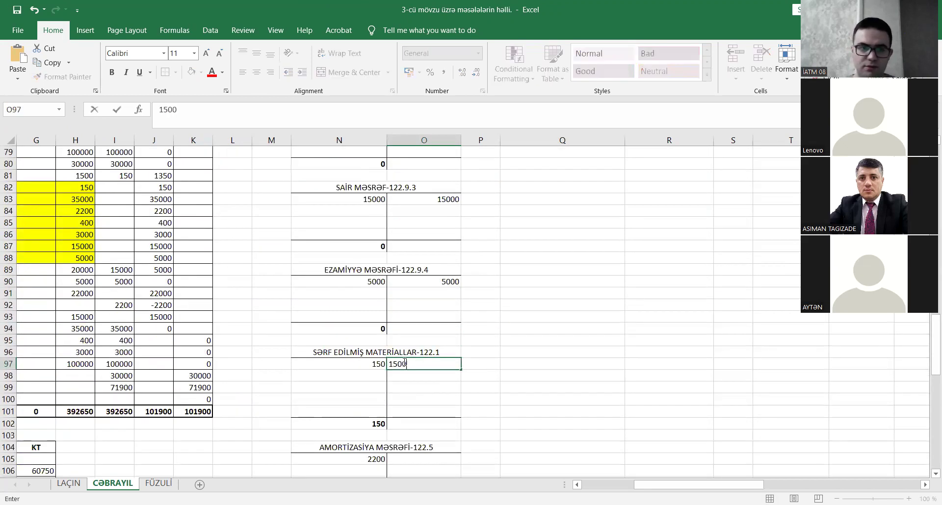
key("BackSpace")
key("Return")
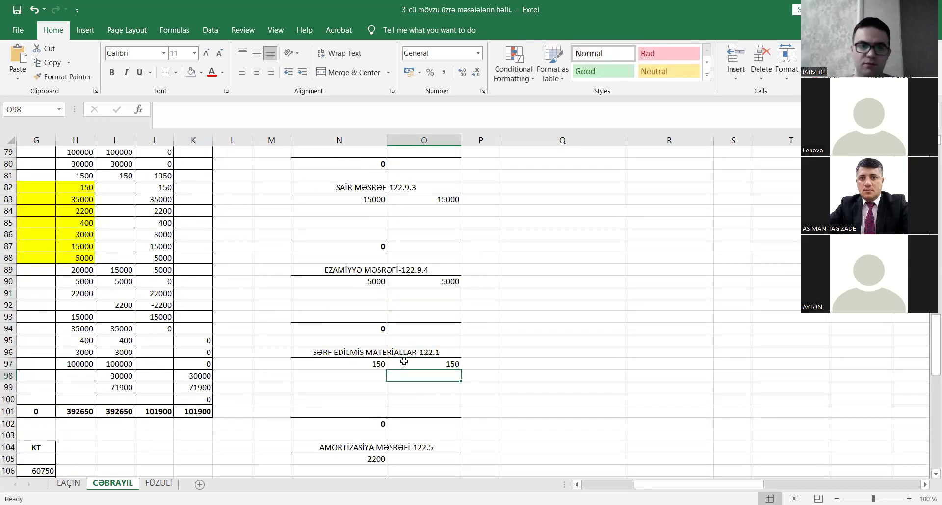
scroll(406, 387, "down", 2)
left_click(415, 387)
type("2200")
key("Return")
scroll(413, 391, "down", 3)
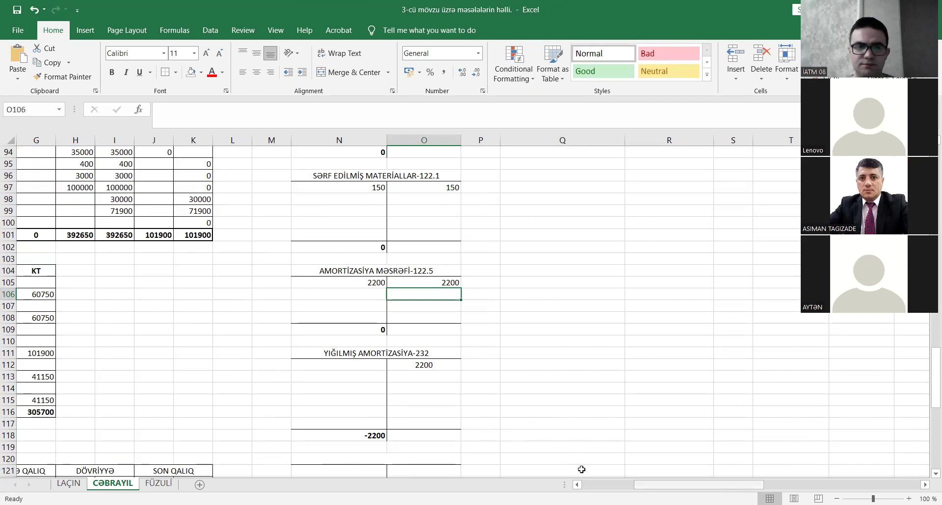
scroll(535, 446, "up", 7)
scroll(492, 426, "left", 2)
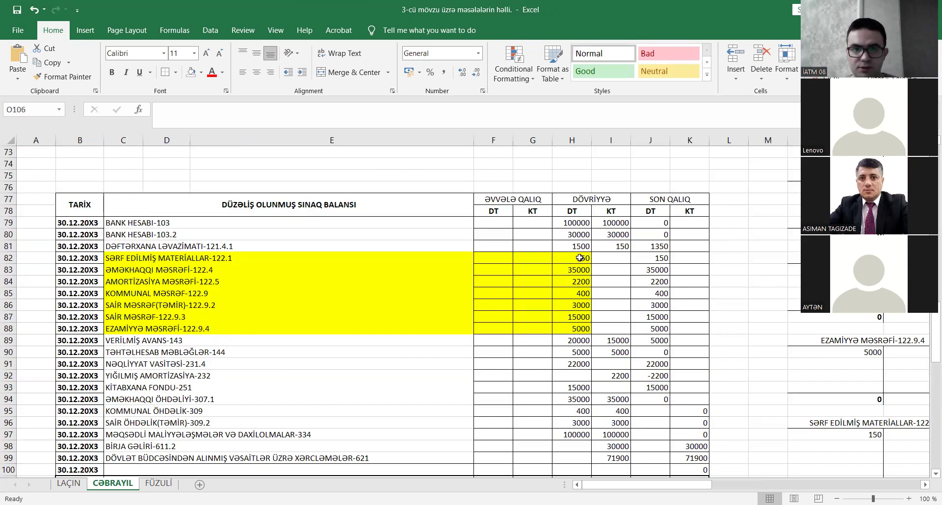
left_click_drag(580, 258, 580, 270)
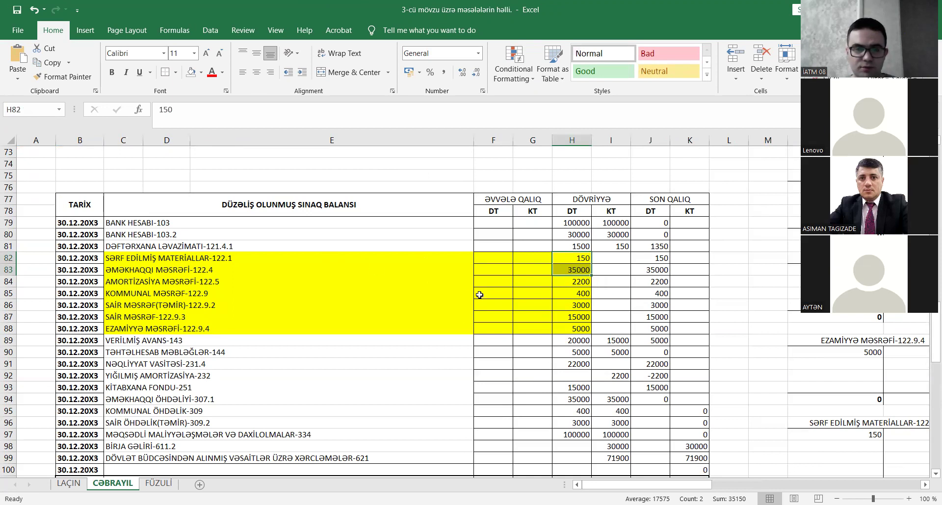
scroll(479, 295, "down", 13)
scroll(447, 337, "up", 4)
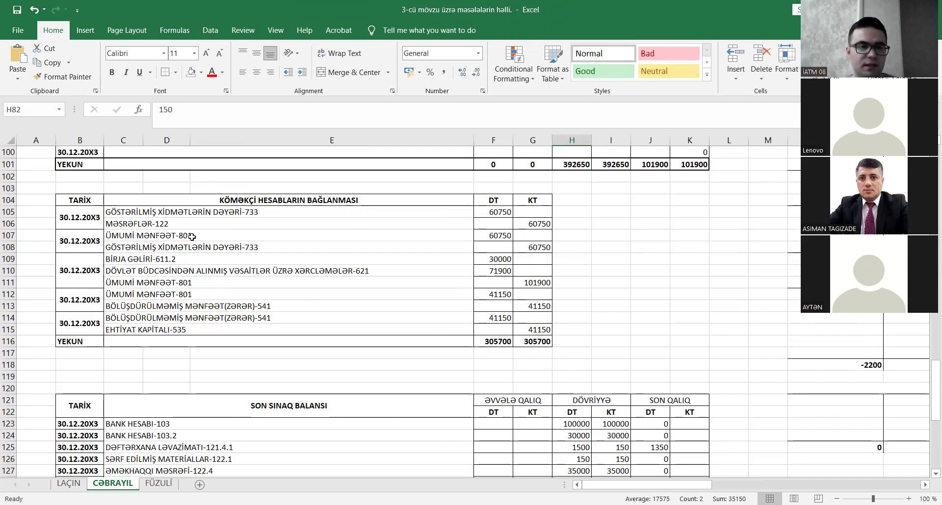
left_click(152, 259)
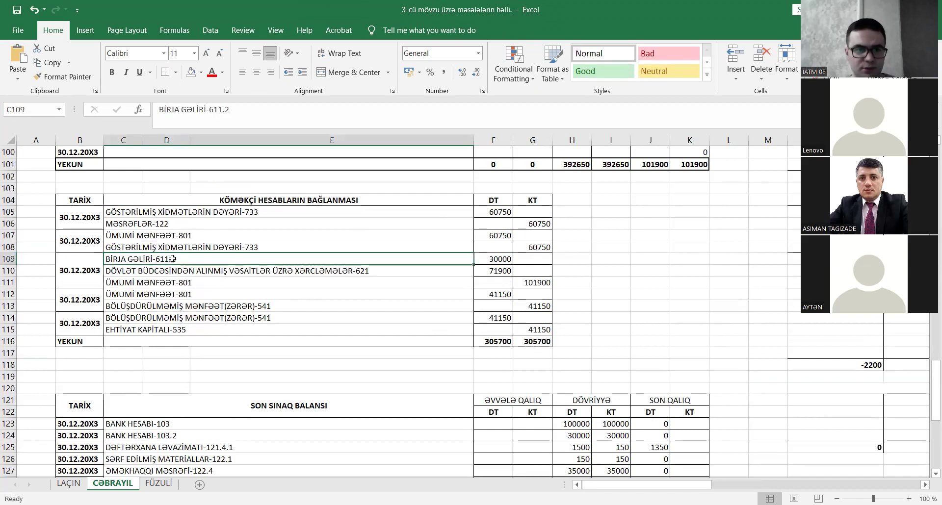
left_click(172, 330)
key("ctrl+c")
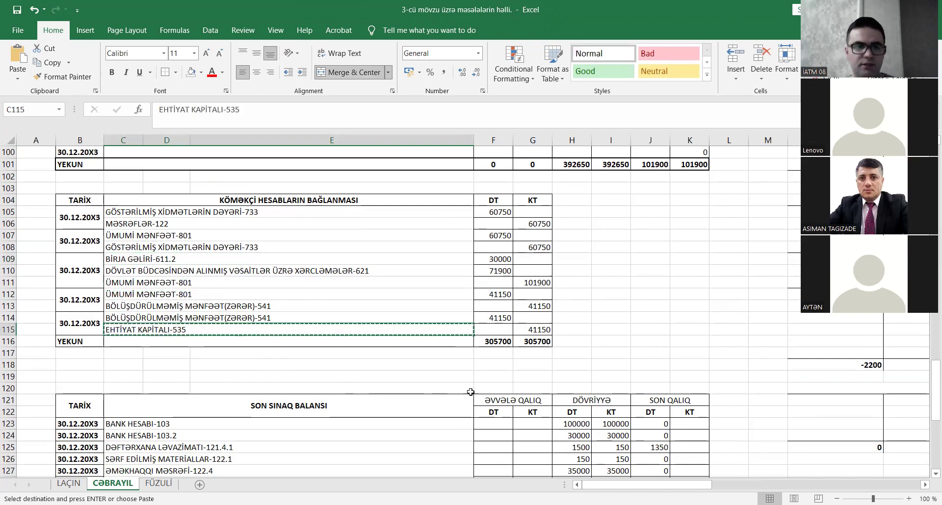
left_click(610, 306)
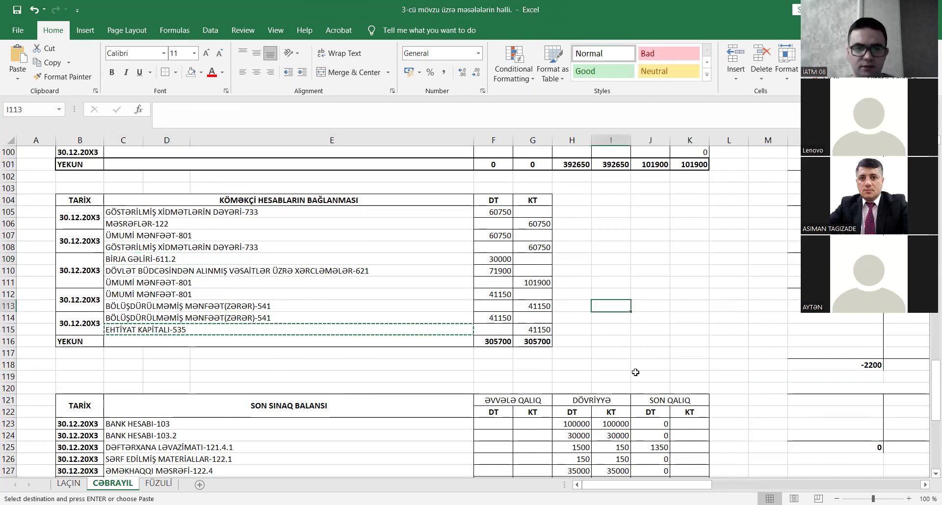
left_click(723, 485)
scroll(630, 439, "up", 20)
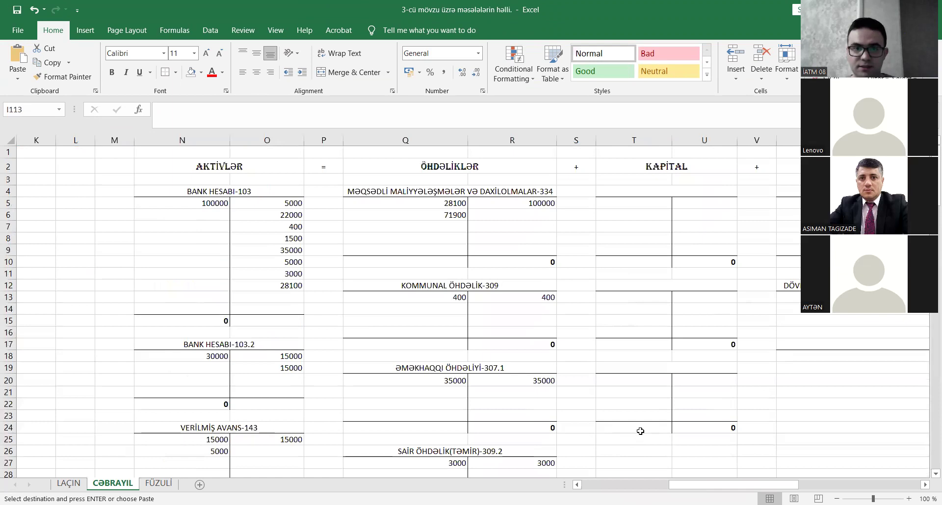
left_click(662, 192)
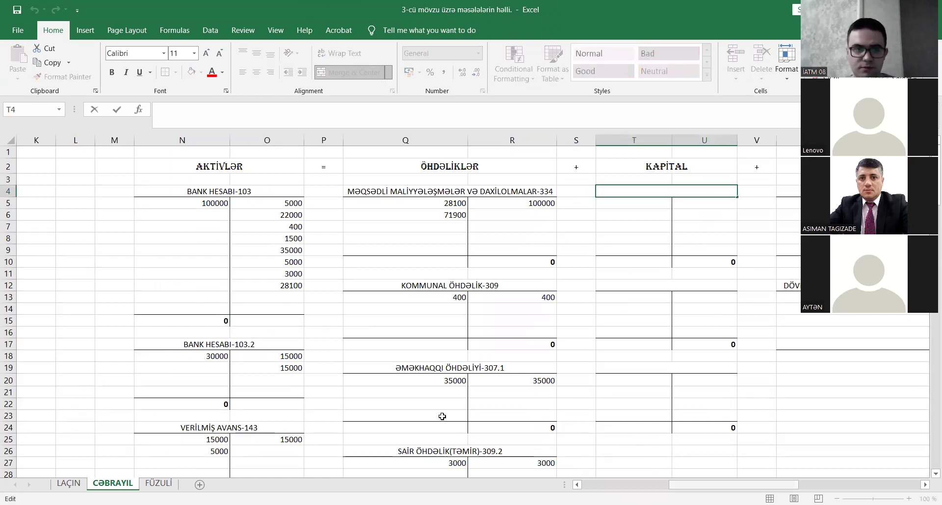
Step: Copy the account name EHTİYAT KAPİTALI-535 from C115 into the empty T-account heading T4 under KAPİTAL
scroll(442, 416, "left", 5)
scroll(422, 415, "down", 20)
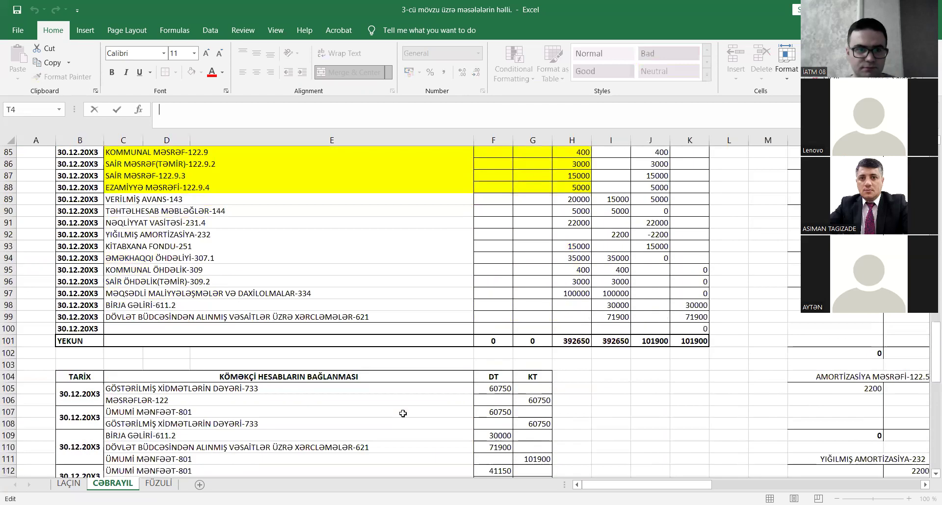
scroll(403, 413, "down", 3)
left_click(255, 400)
left_click_drag(289, 114, 127, 93)
left_click(650, 329)
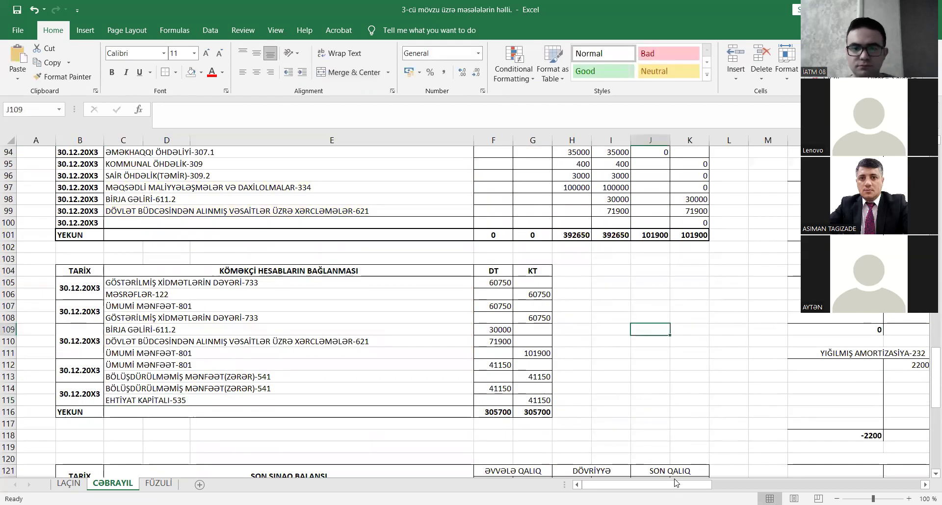
scroll(311, 273, "right", 5)
scroll(311, 274, "up", 20)
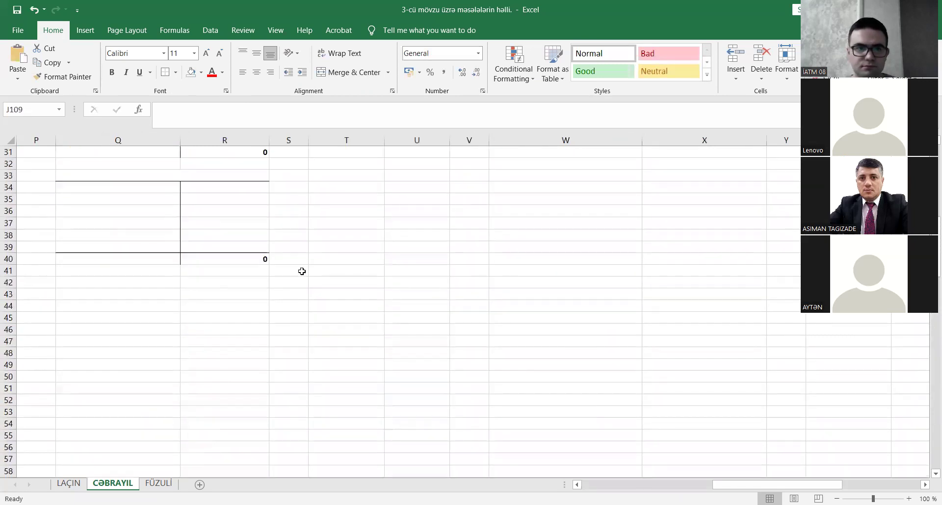
left_click(347, 192)
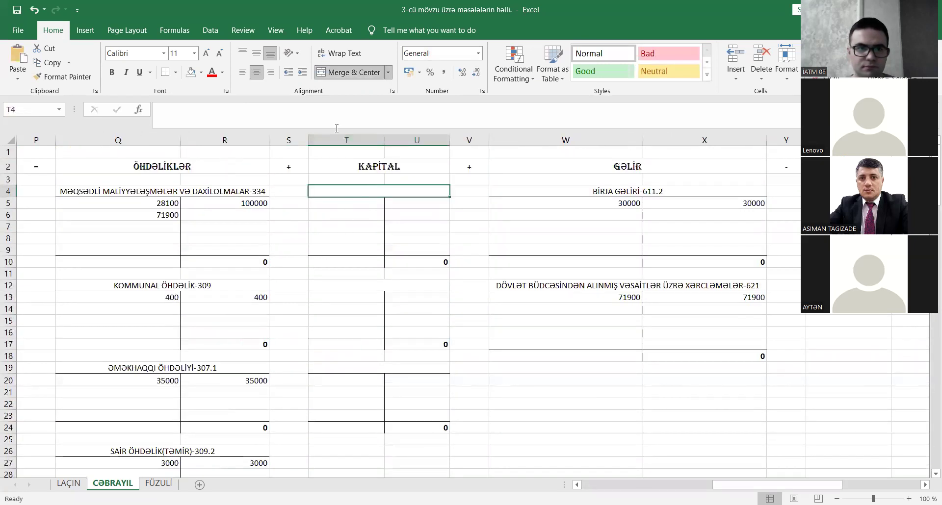
left_click(317, 109)
key("ctrl+v")
key("Return")
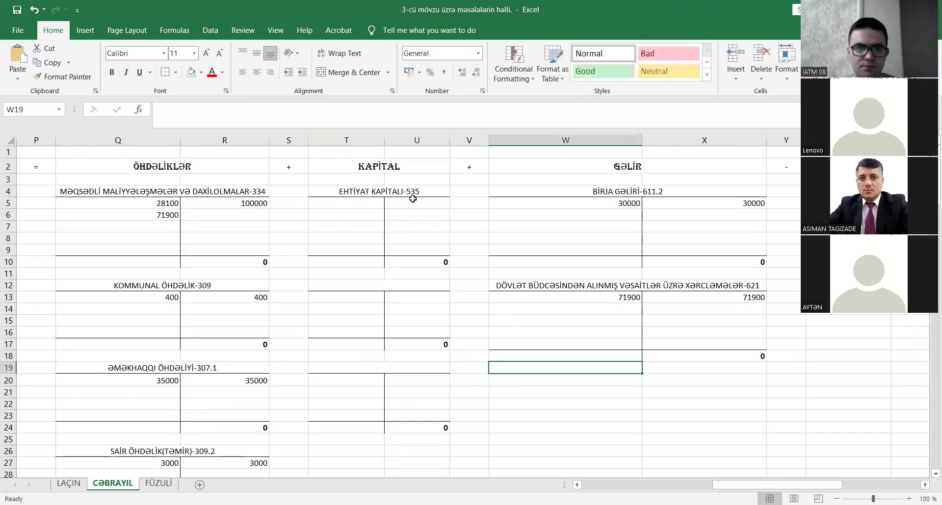
Step: Enter 41150 on the credit side of the EHTİYAT KAPİTALI-535 T-account, in U5
left_click(413, 199)
type("41150")
key("Return")
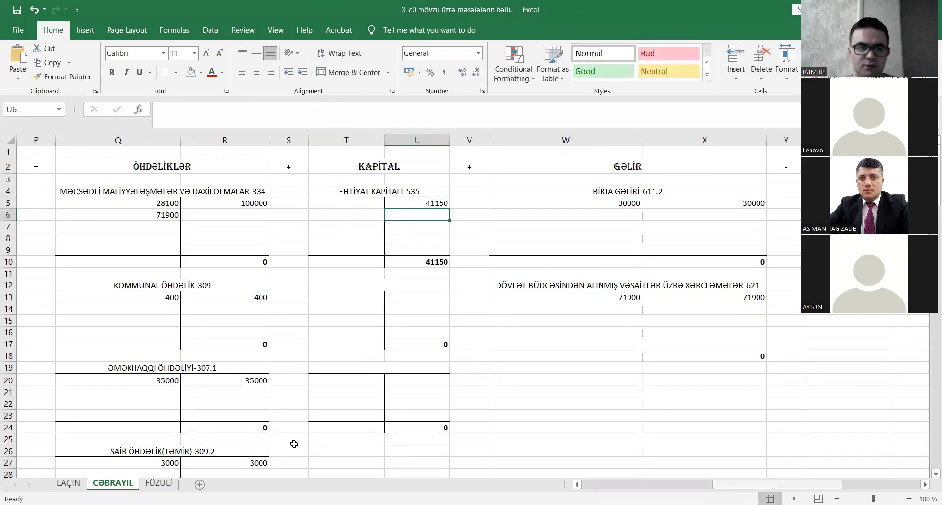
Step: Copy the account name BÖLÜŞDÜRÜLMƏMİŞ MƏNFƏƏT(ZƏRƏR)-541 from C114 into the empty T-account heading T12 under KAPİTAL
scroll(294, 444, "left", 5)
scroll(294, 443, "down", 20)
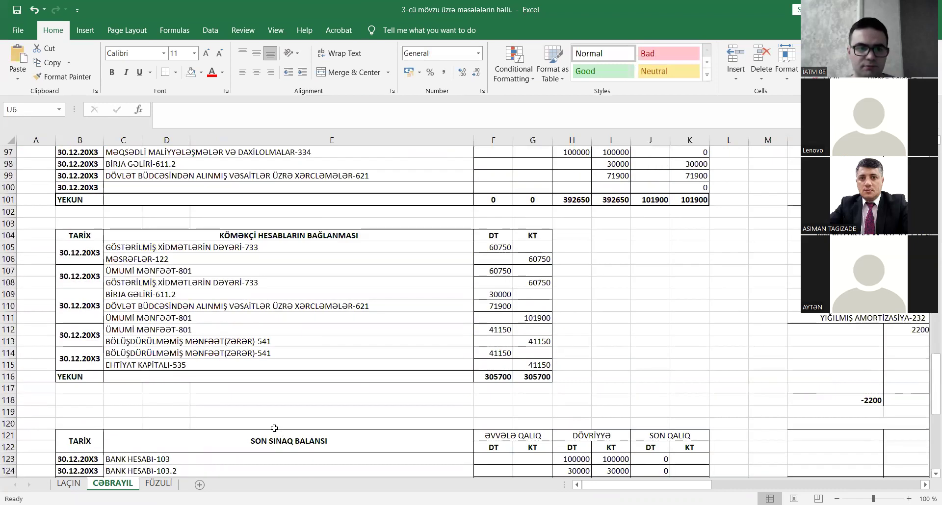
left_click(238, 353)
left_click_drag(334, 109, 97, 93)
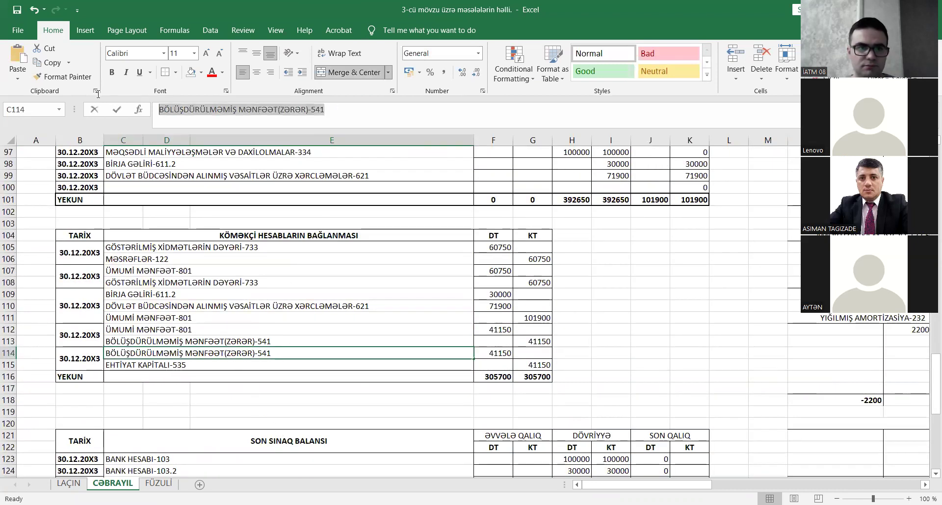
left_click(636, 367)
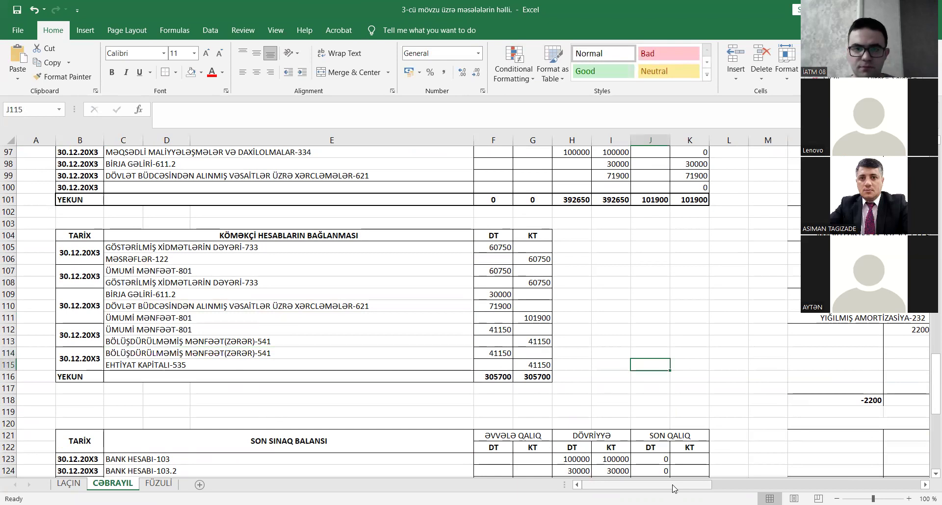
left_click_drag(674, 488, 762, 478)
scroll(561, 356, "up", 20)
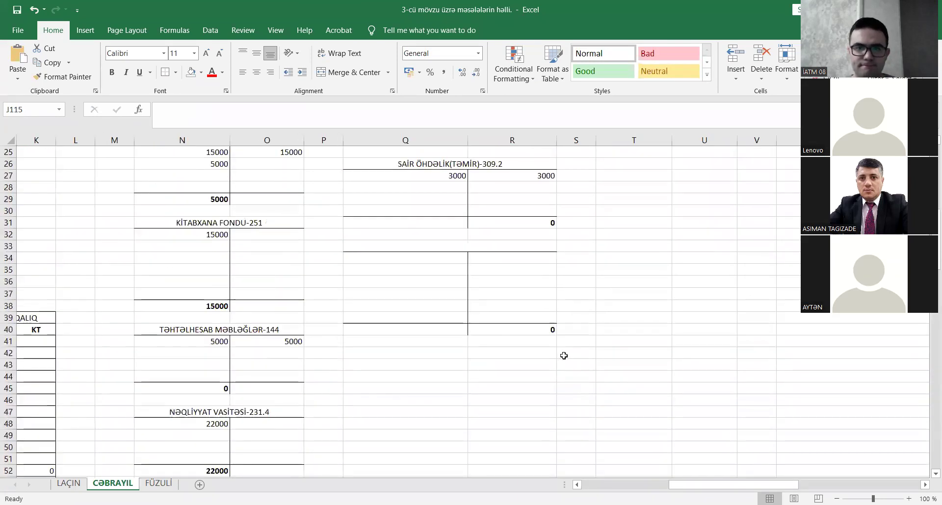
left_click(649, 286)
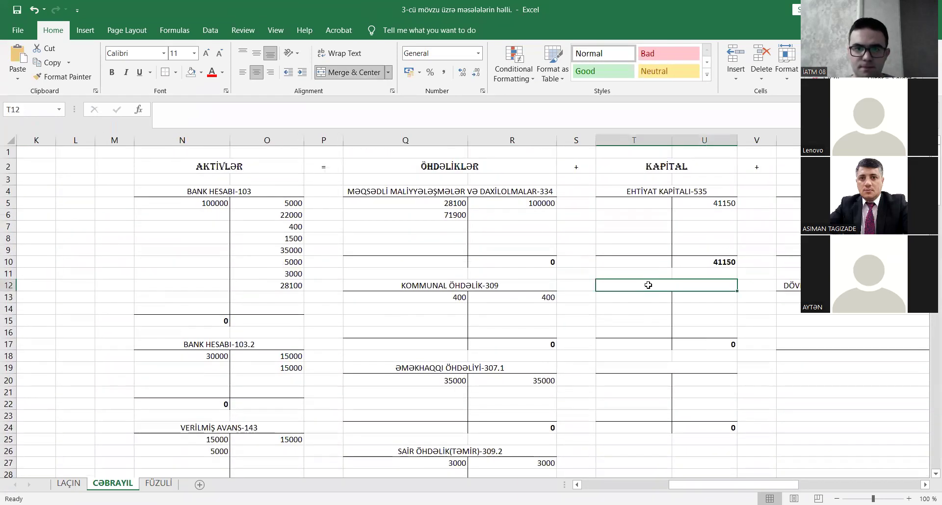
left_click(356, 105)
key("ctrl+v")
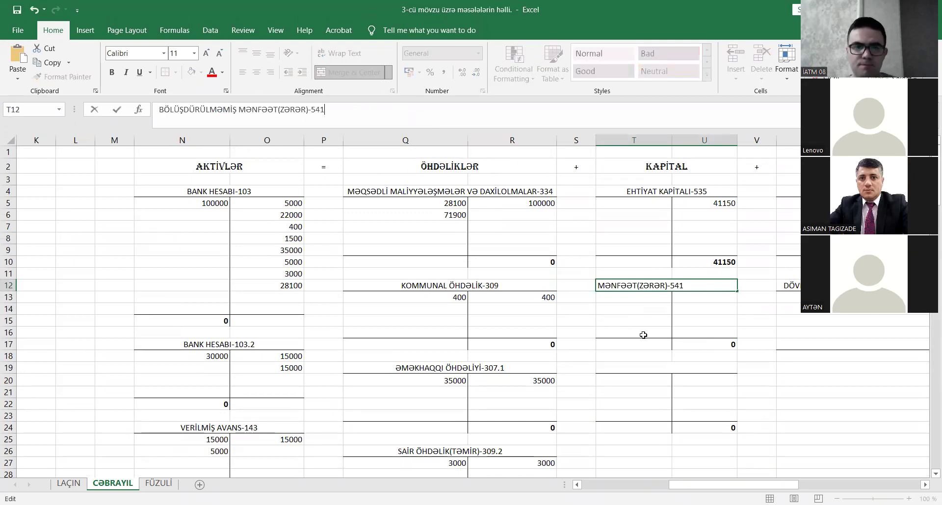
key("Return")
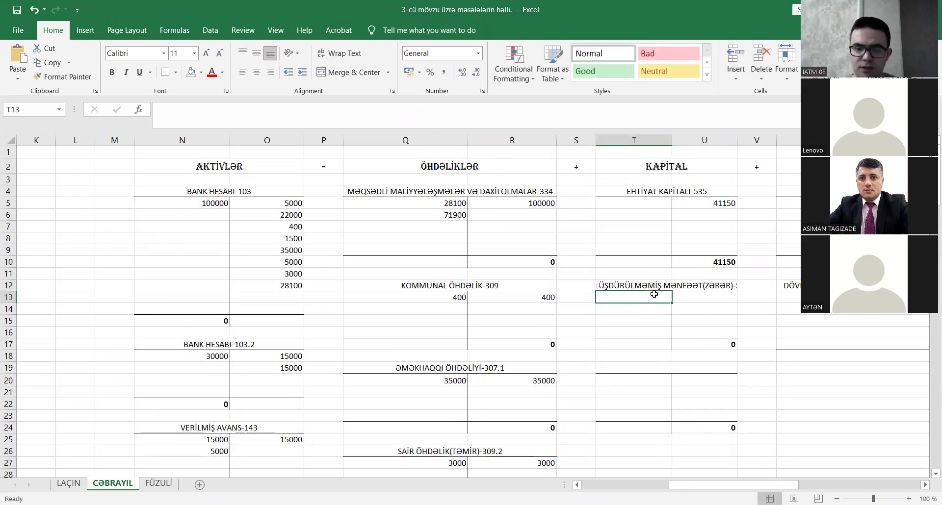
Step: Enter 41150 on both the debit and credit sides of the 541 T-account, in T13 and U13
type("41150")
key("Tab")
type("41150")
key("Tab")
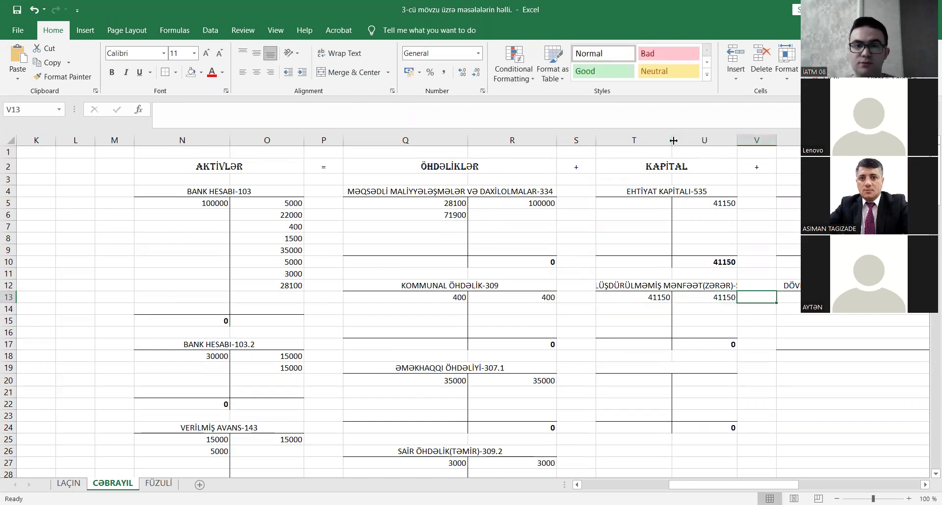
Step: Widen columns T and U until the full BÖLÜŞDÜRÜLMƏMİŞ MƏNFƏƏT(ZƏRƏR)-541 heading fits
left_click_drag(693, 141, 691, 140)
left_click_drag(750, 486, 777, 486)
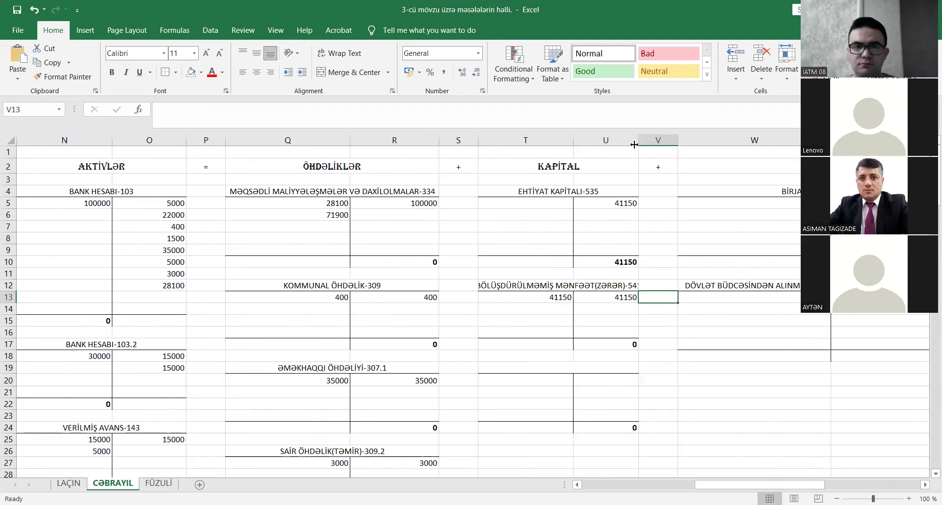
left_click_drag(658, 138, 658, 140)
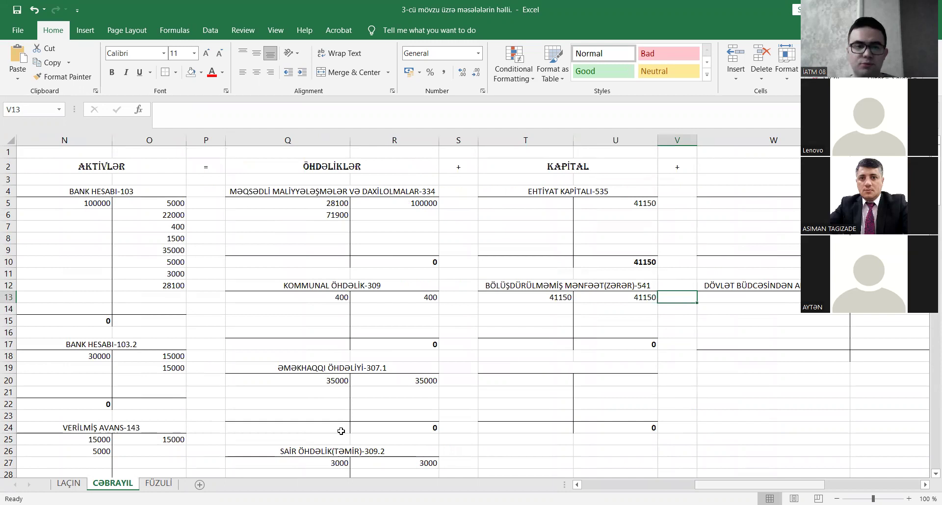
Step: Copy the account name ÜMUMİ MƏNFƏƏT-801 from C112 into the empty T-account heading T19 under KAPİTAL
scroll(333, 420, "down", 16)
scroll(333, 420, "left", 4)
scroll(333, 420, "down", 10)
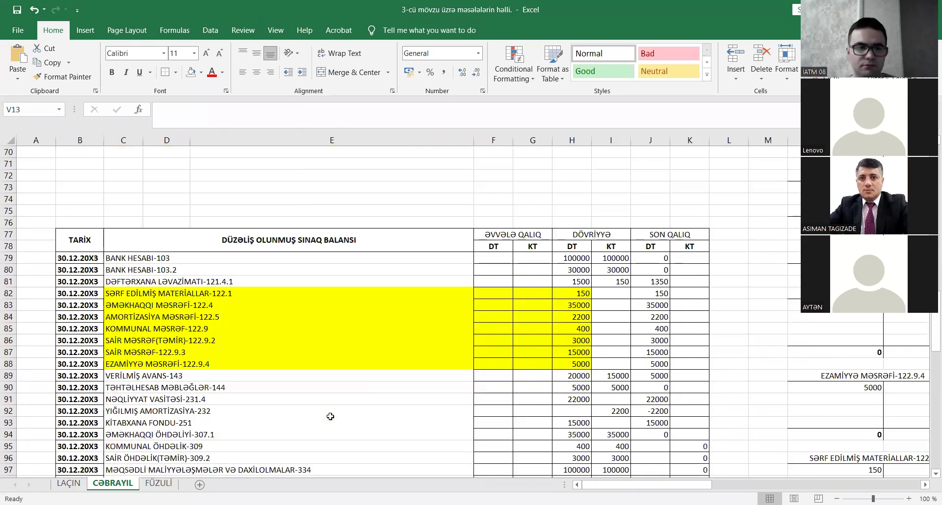
scroll(254, 396, "down", 7)
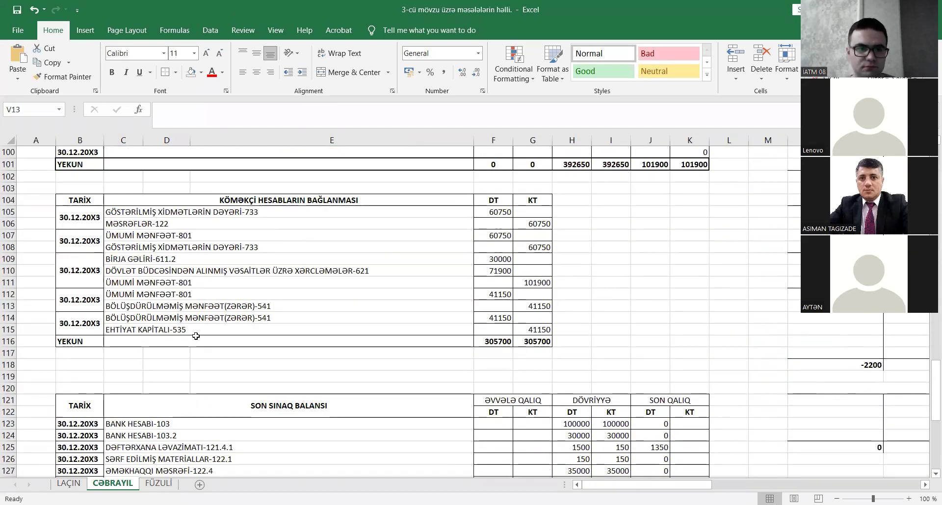
left_click(201, 294)
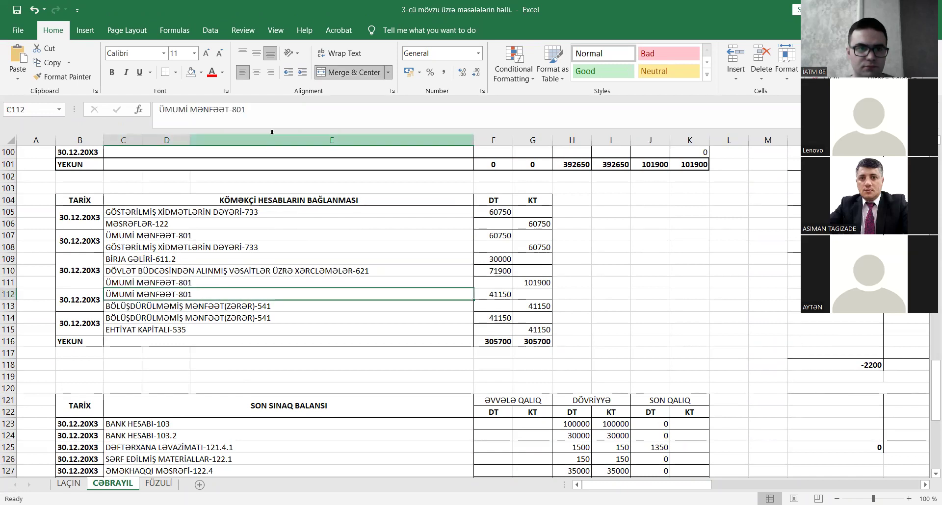
left_click_drag(244, 110, 178, 109)
left_click_drag(123, 96, 116, 97)
left_click(650, 306)
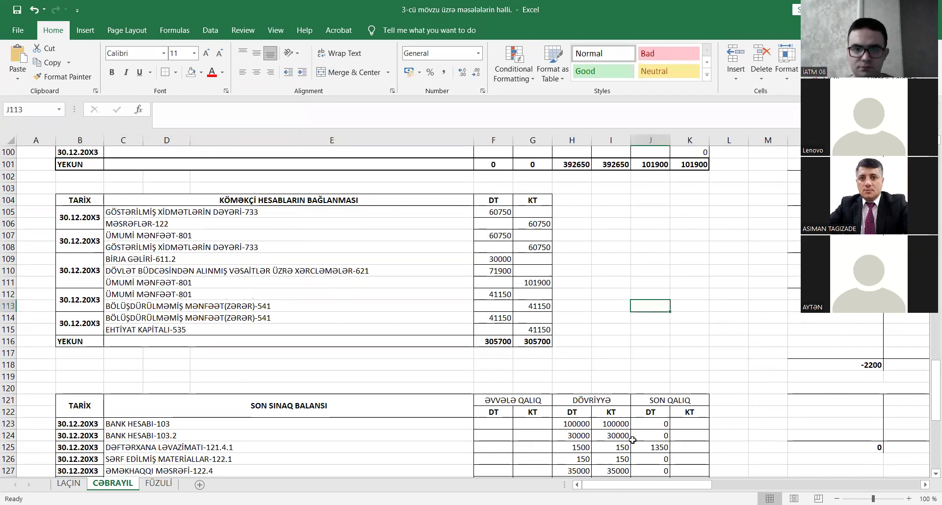
left_click_drag(631, 486, 708, 486)
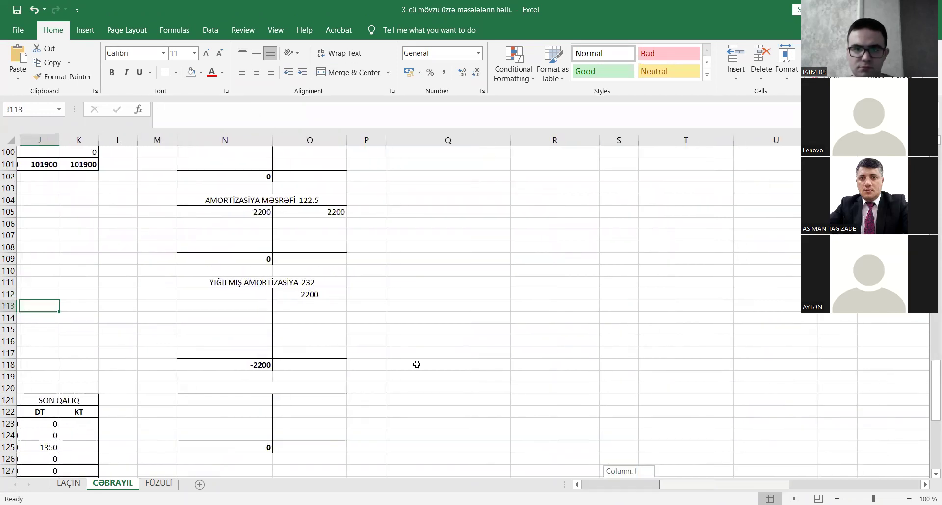
scroll(417, 364, "up", 20)
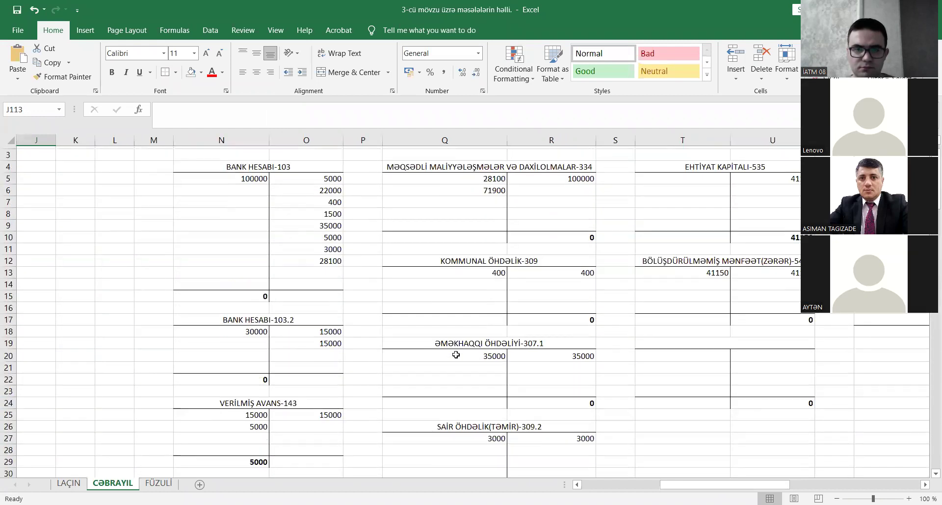
scroll(456, 354, "up", 1)
left_click(675, 368)
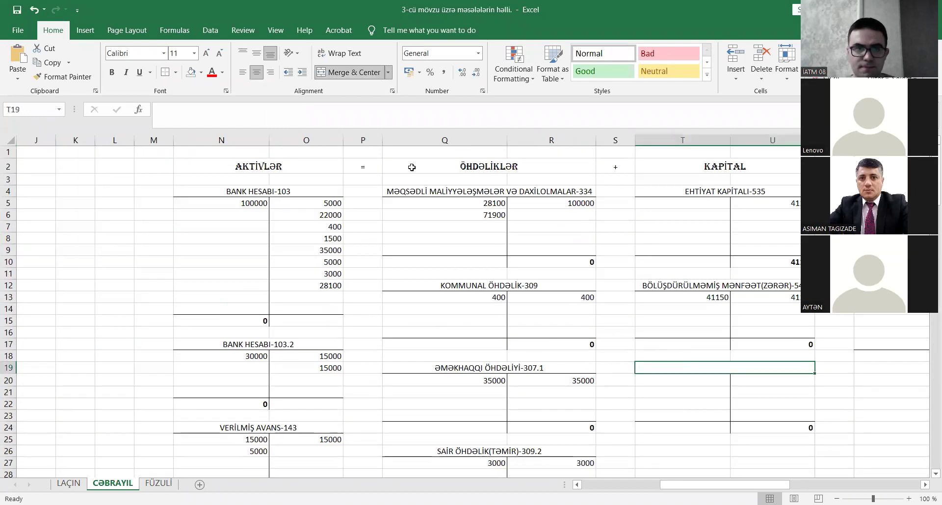
type("ÜMUMİ MƏNFƏƏT-801")
key("Return")
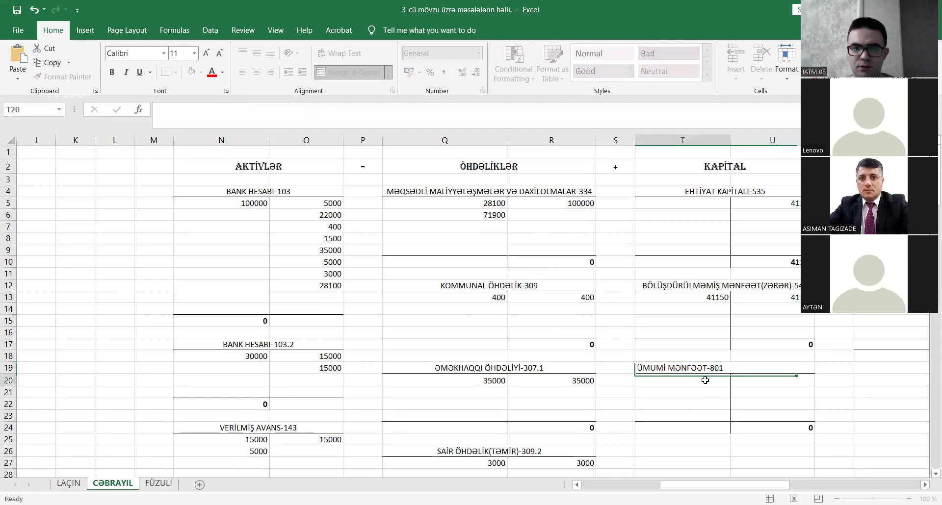
Step: Enter 41150 on both the debit and credit sides of the ÜMUMİ MƏNFƏƏT-801 T-account, in T20 and U20
type("41")
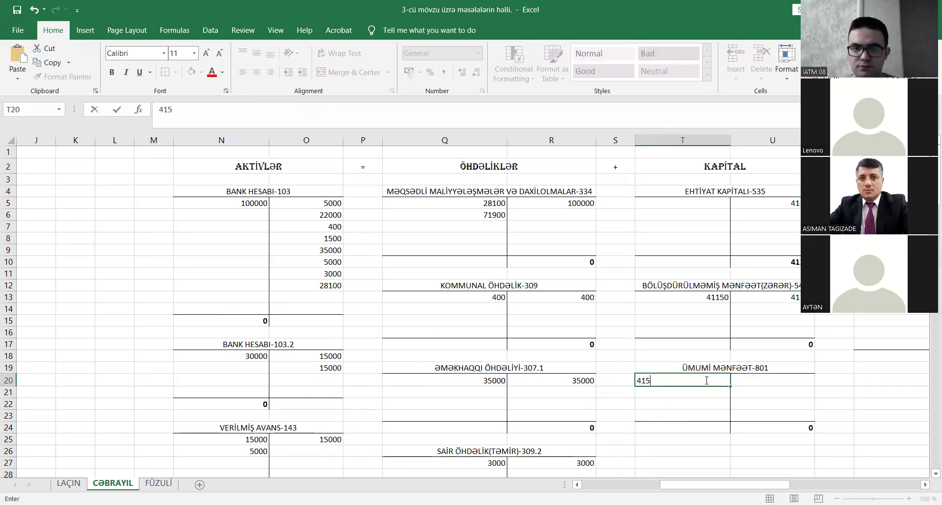
type("150")
key("Tab")
type("41150")
key("Tab")
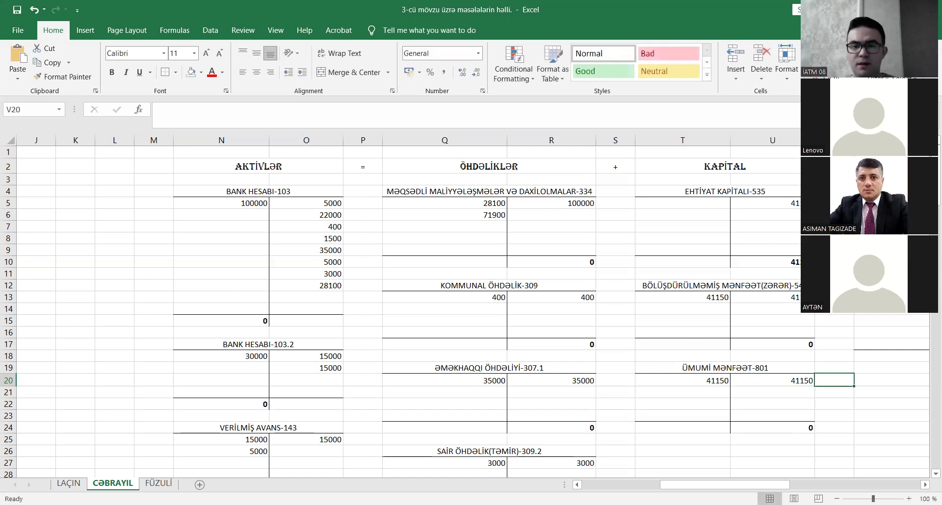
Step: Review the closing balances in the SON SINAQ BALANSI table, selecting the DƏFTƏRXANA LƏVAZİMATI-121.4.1 row
scroll(475, 391, "left", 3)
scroll(475, 391, "down", 20)
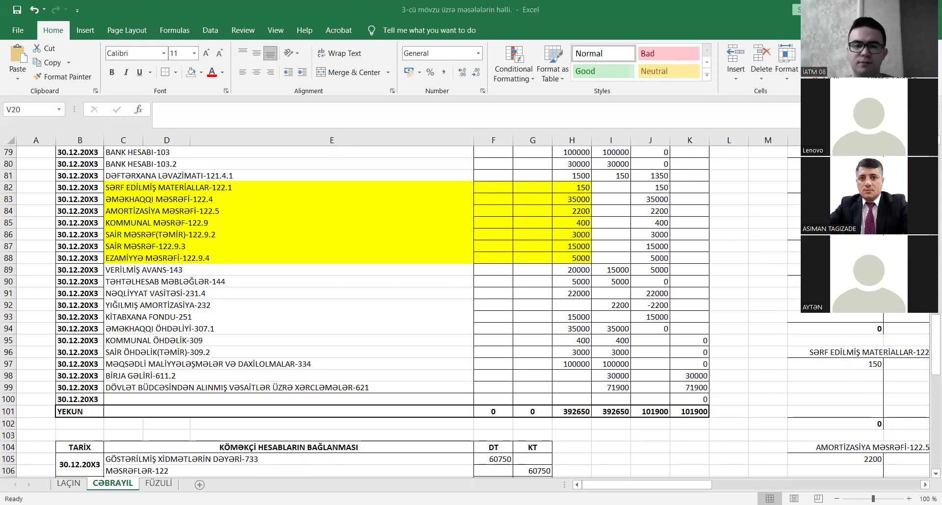
scroll(484, 457, "down", 16)
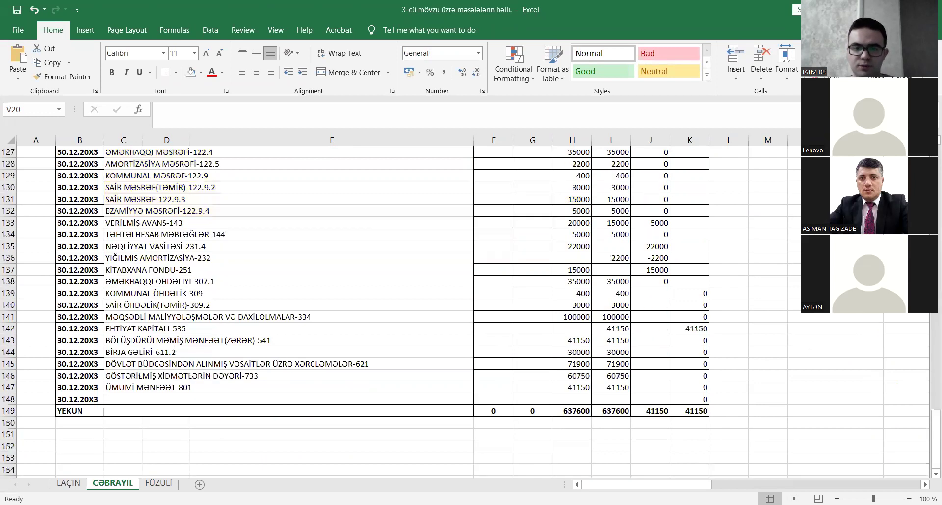
scroll(610, 455, "up", 3)
scroll(615, 380, "right", 1)
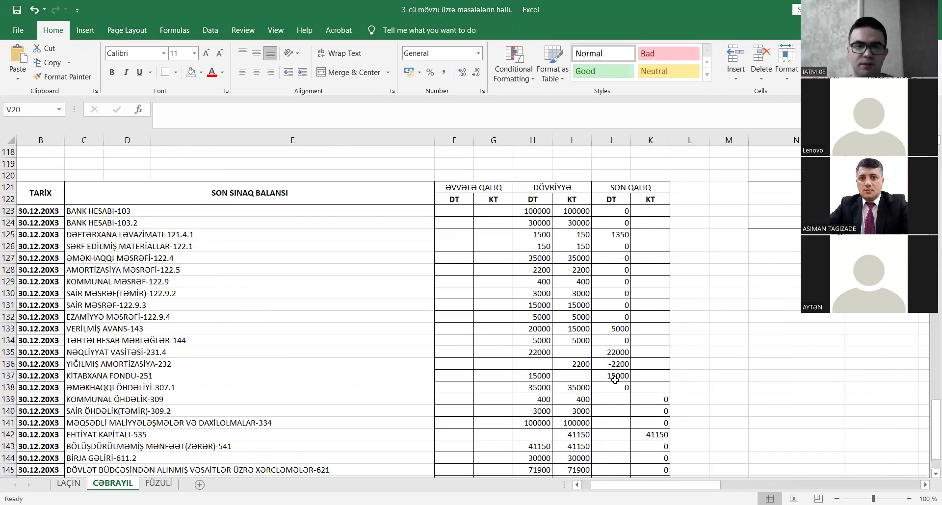
left_click(135, 247)
left_click(139, 234)
left_click_drag(269, 230, 615, 235)
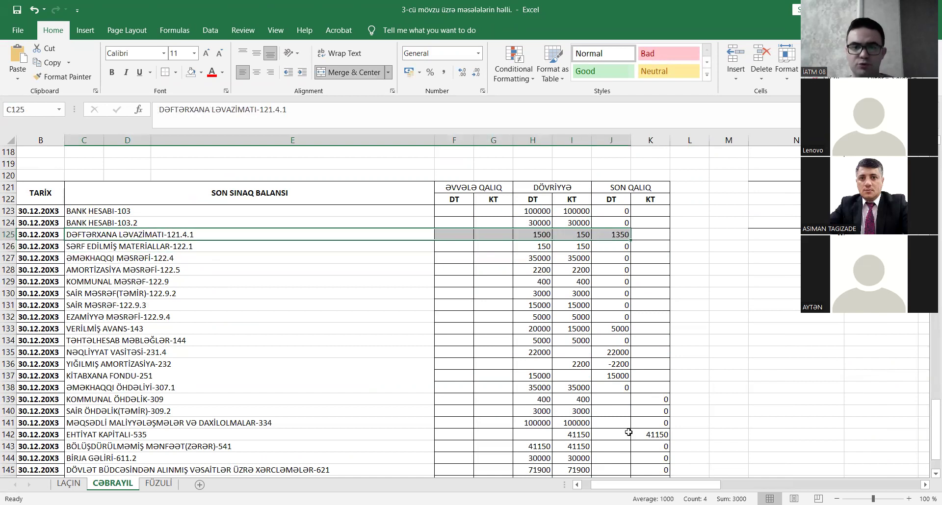
Step: Enter 1350 for Ehtiyatlar (line 12) in AJ26 of the Maliyyə vəziyyəti haqqında hesabat statement
left_click_drag(645, 485, 871, 485)
scroll(606, 332, "up", 20)
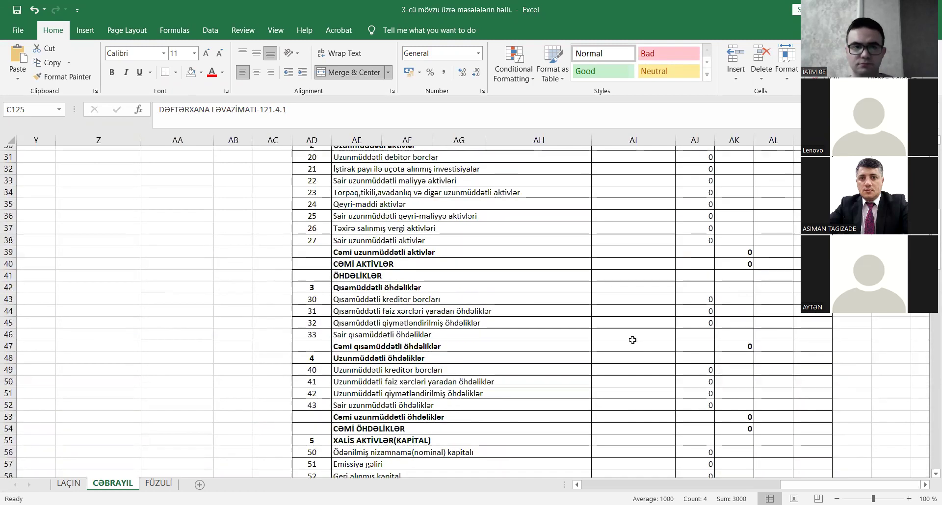
scroll(632, 340, "up", 8)
scroll(679, 342, "up", 2)
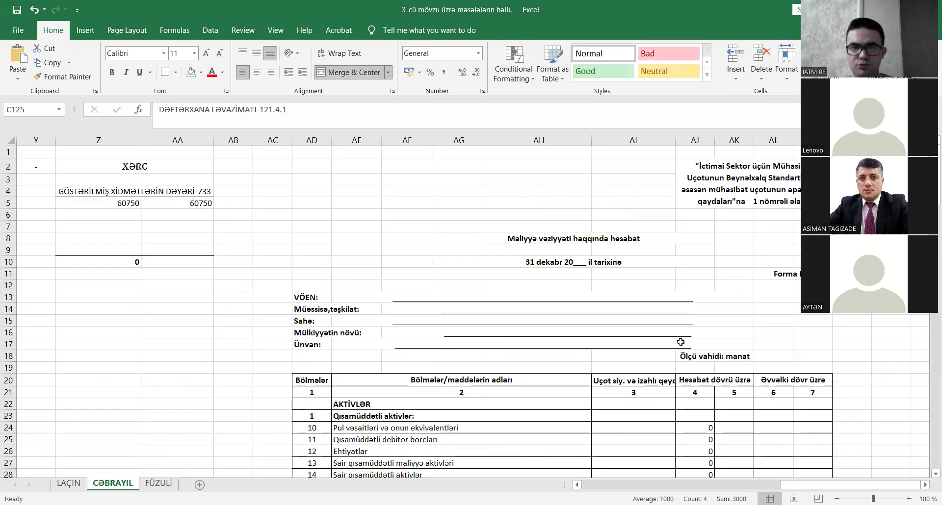
scroll(679, 339, "down", 3)
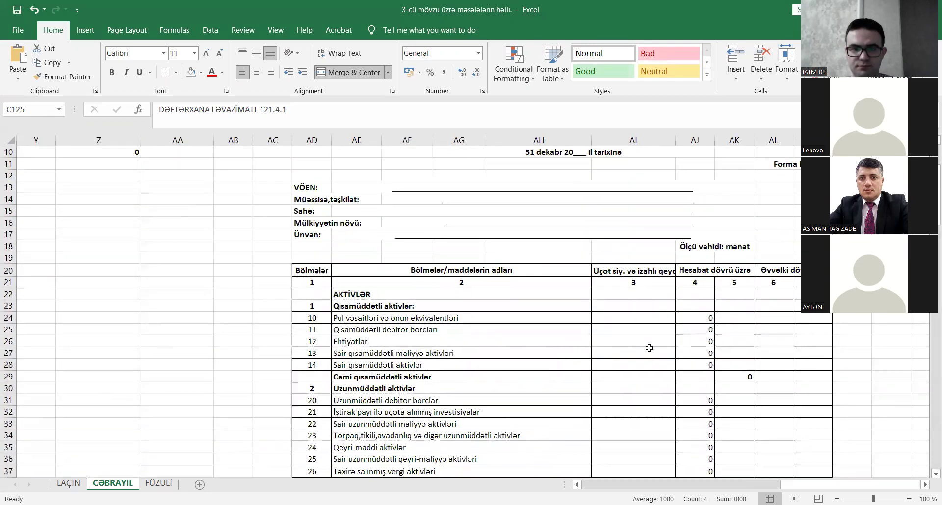
left_click(684, 342)
type("1350")
key("Return")
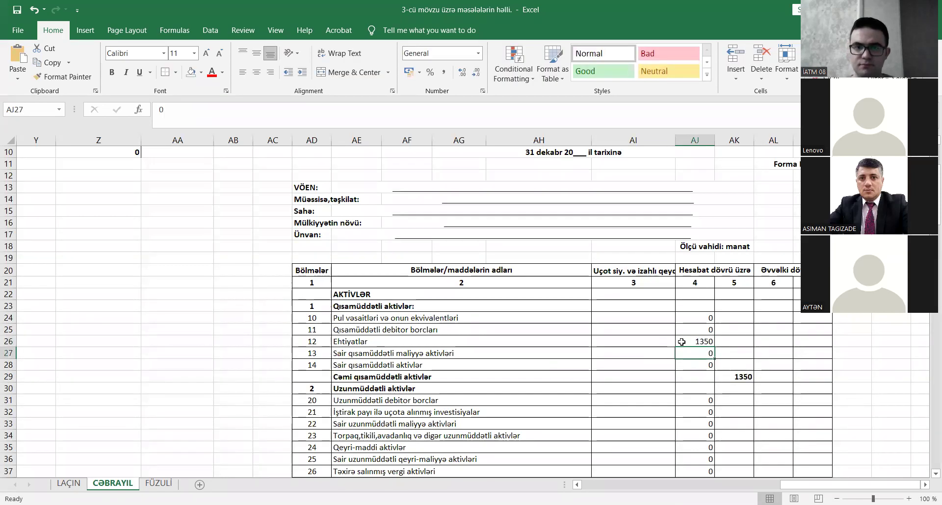
Step: Check the remaining closing balances in SON SINAQ BALANSI and enter 5000 for Sair qısamüddətli aktivlər in AJ28
scroll(676, 358, "down", 3)
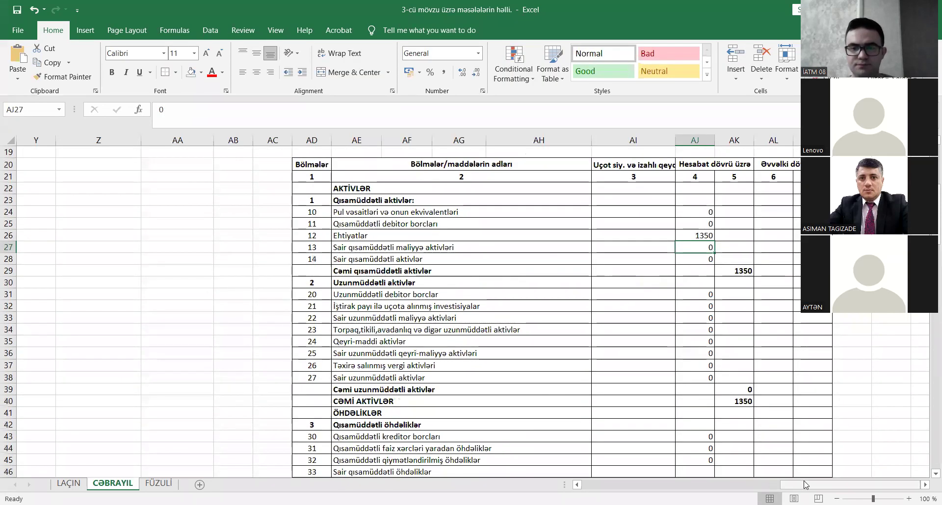
left_click_drag(805, 485, 606, 484)
scroll(610, 435, "down", 6)
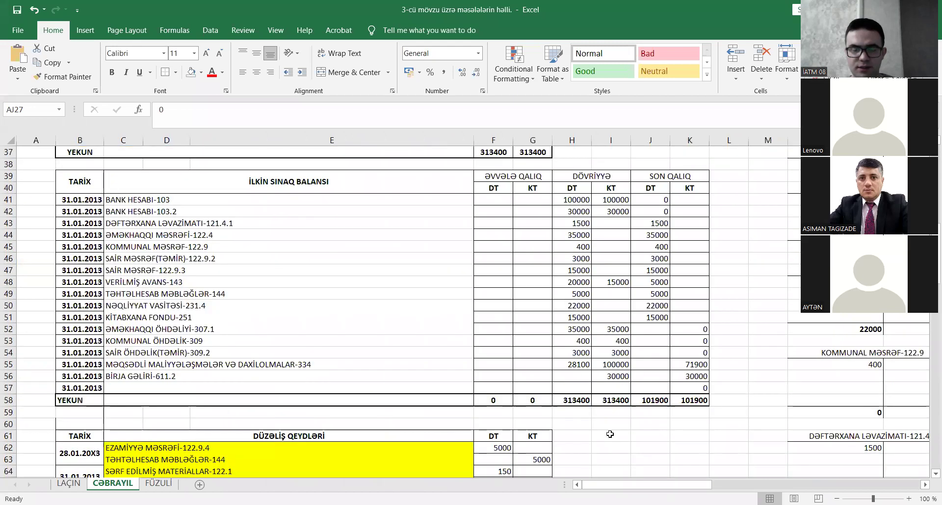
scroll(610, 434, "down", 20)
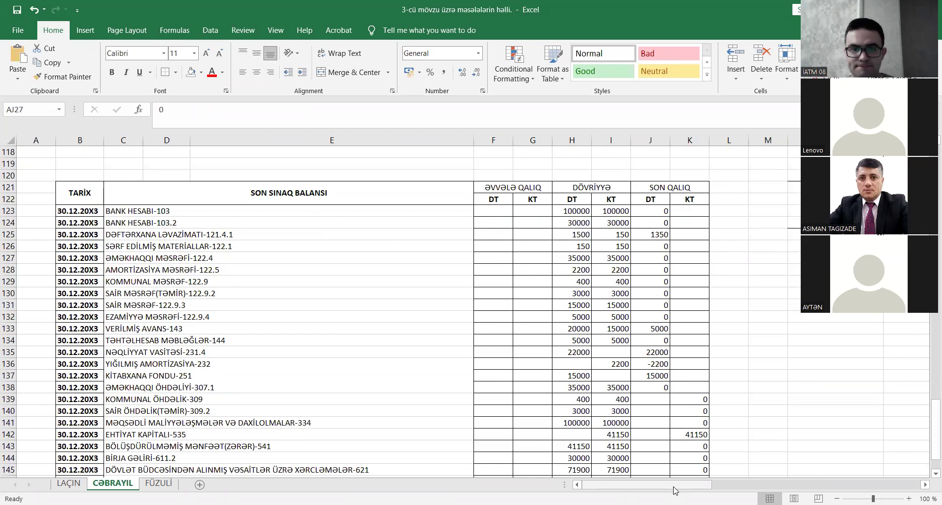
left_click_drag(674, 490, 840, 484)
scroll(752, 485, "up", 20)
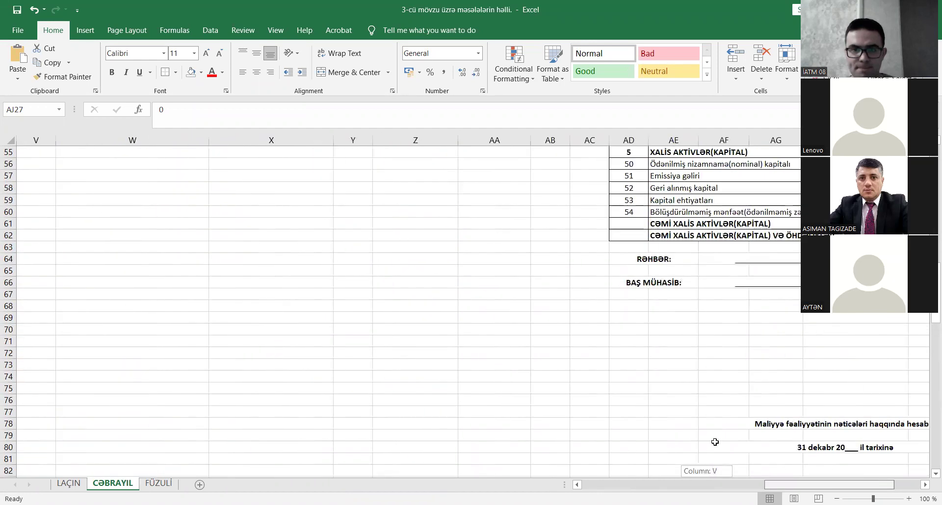
scroll(715, 442, "up", 15)
left_click_drag(773, 484, 833, 488)
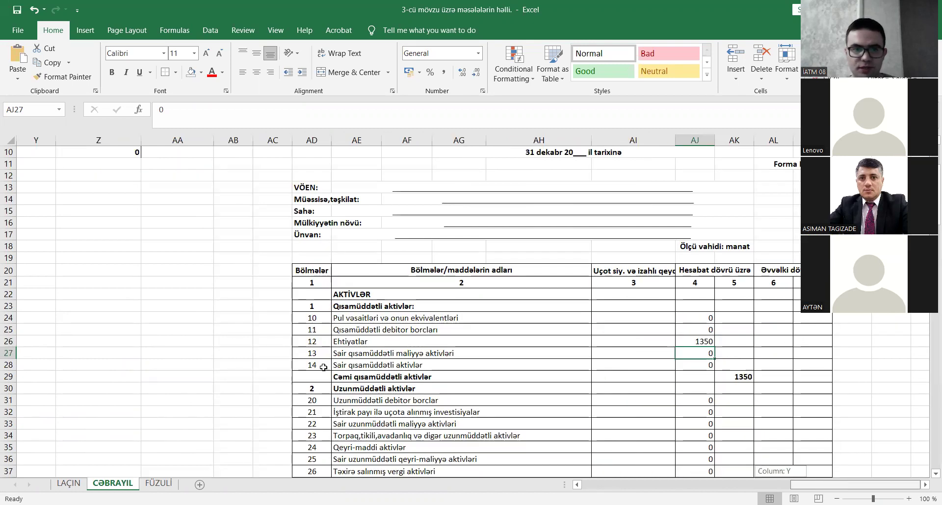
left_click(697, 366)
type("5000")
key("Return")
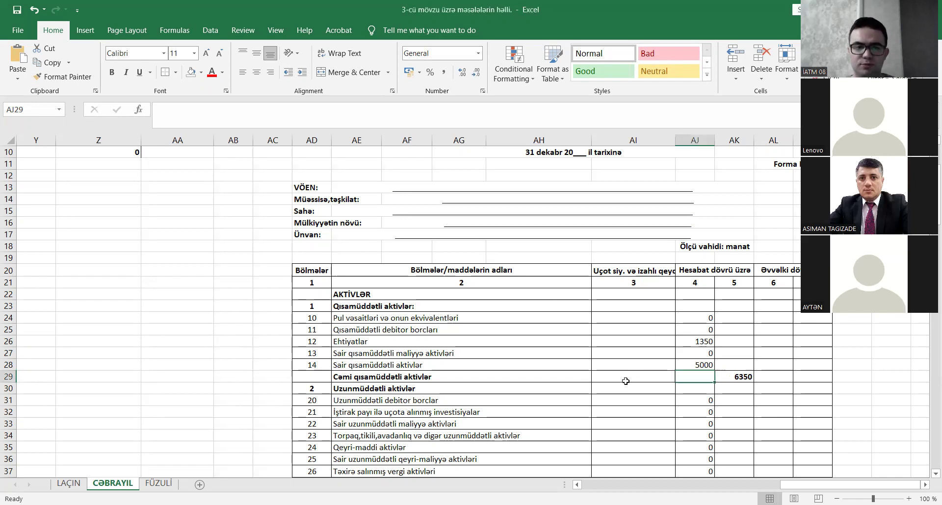
Step: Enter 19800 for Torpaq,tikili,avadanlıq və digər uzunmüddətli aktivlər (line 23) in AJ34
scroll(624, 381, "down", 1)
left_click(702, 402)
type("19800")
key("Return")
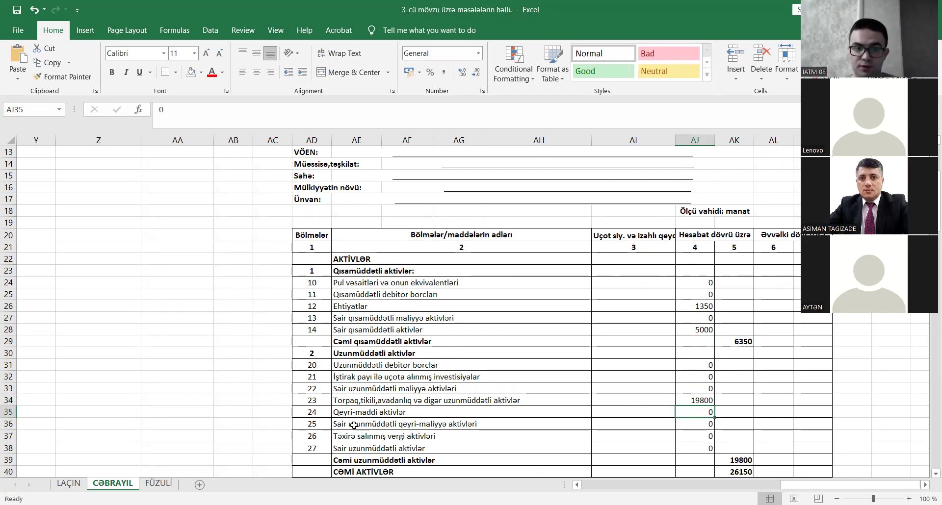
Step: Enter 15000 for Sair uzunmüddətli qeyri-maliyyə aktivləri (line 25) in AJ36 and check the CƏMİ AKTİVLƏR total in AK40
left_click(387, 424)
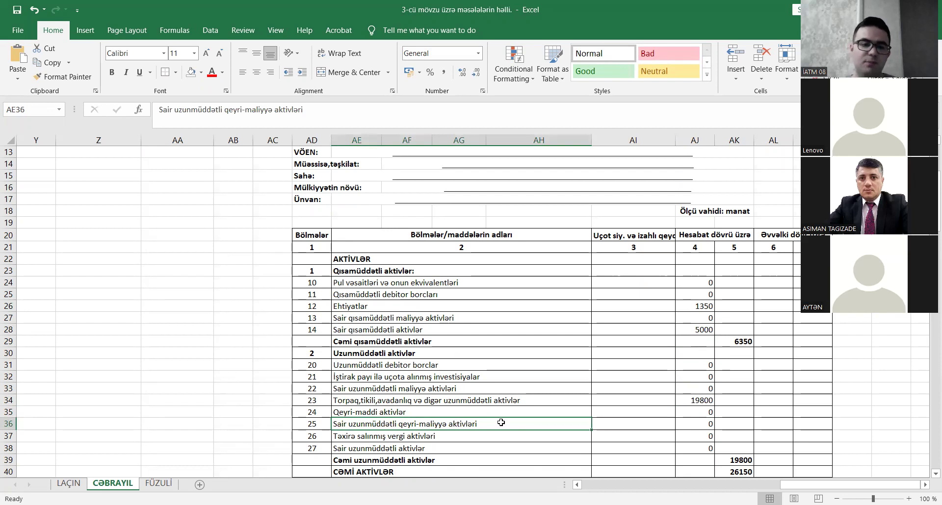
left_click(692, 425)
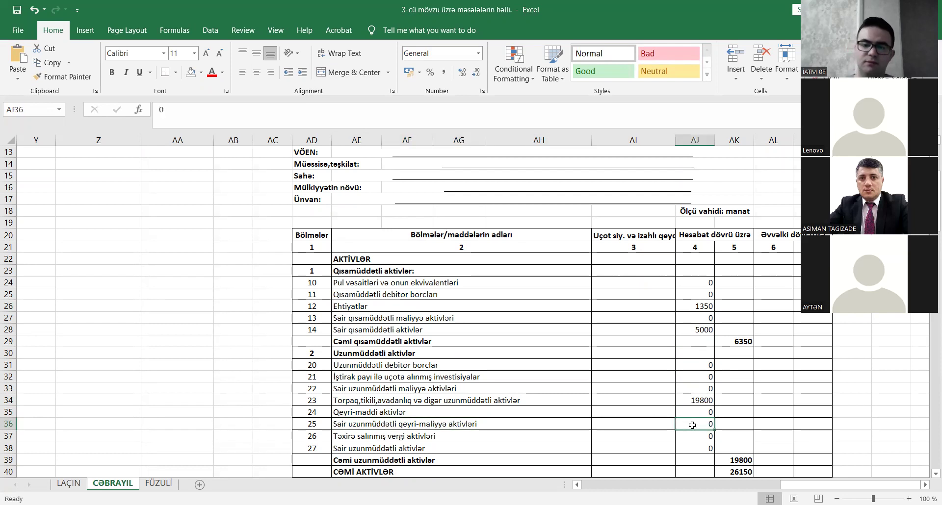
type("15")
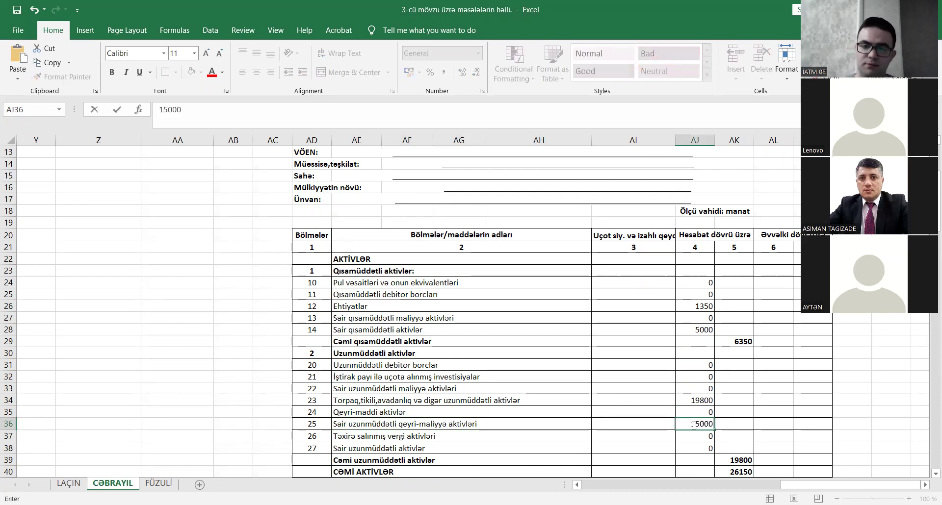
type("000")
key("Return")
left_click(745, 467)
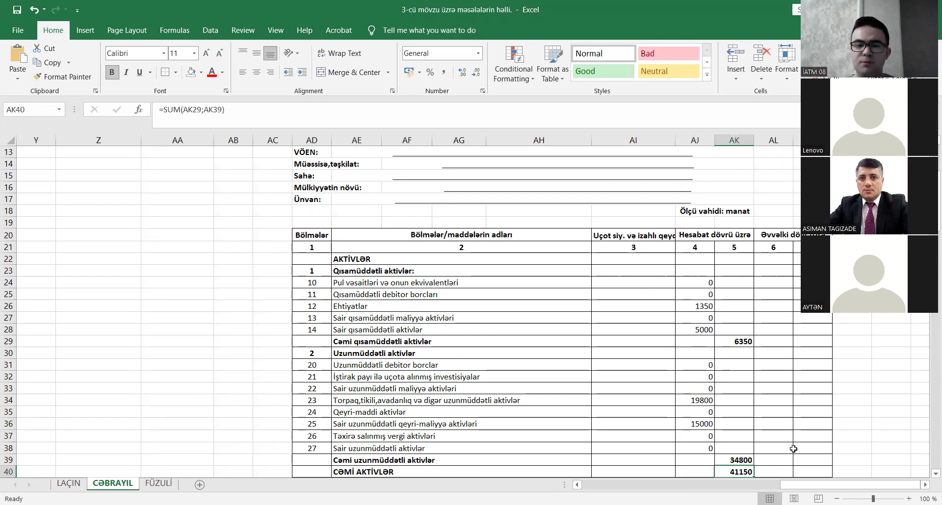
Step: Enter 41150 for Kapital ehtiyatları (line 53) in AJ59 and check it against the EHTİYAT KAPİTALI-535 row of SON SINAQ BALANSI
scroll(790, 445, "down", 2)
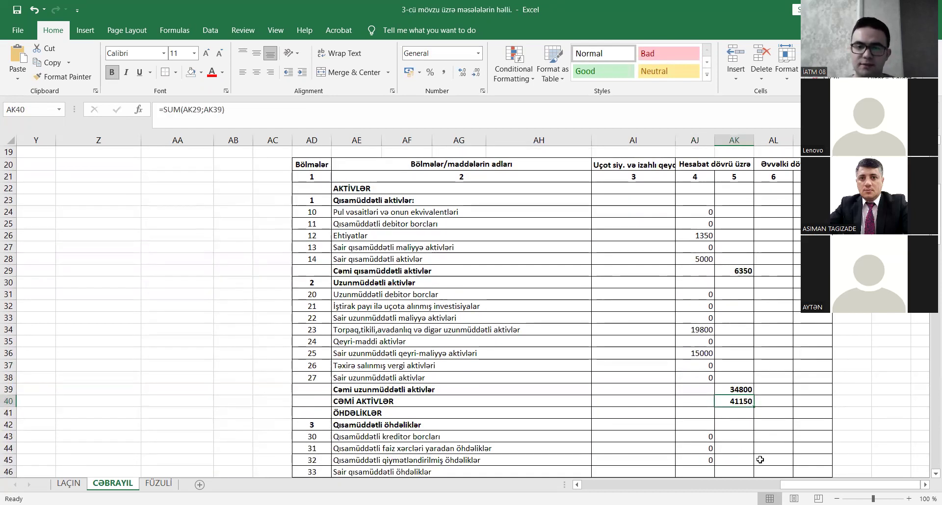
scroll(695, 450, "down", 5)
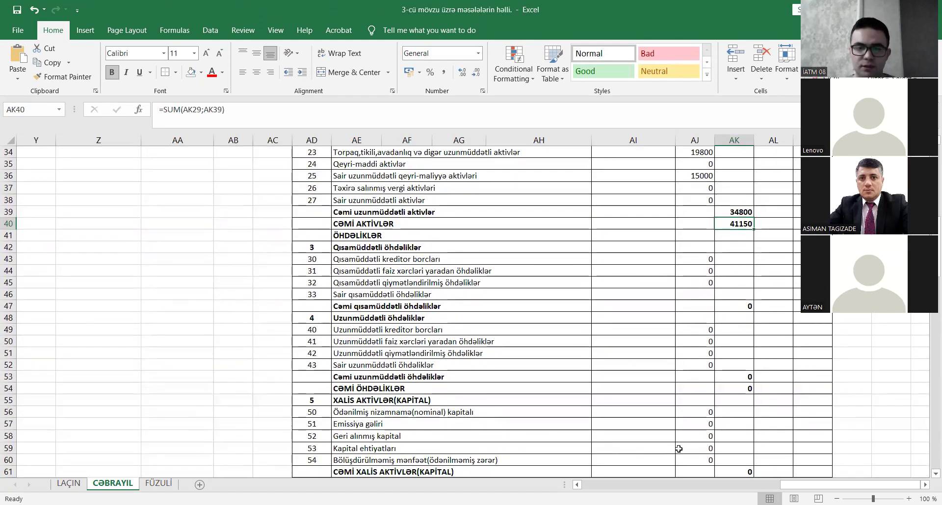
left_click(678, 448)
type("41150")
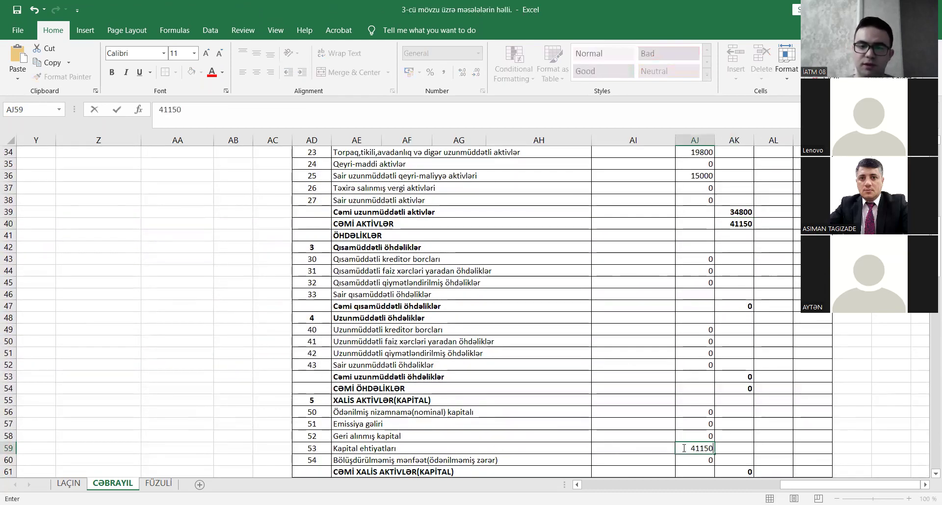
key("Return")
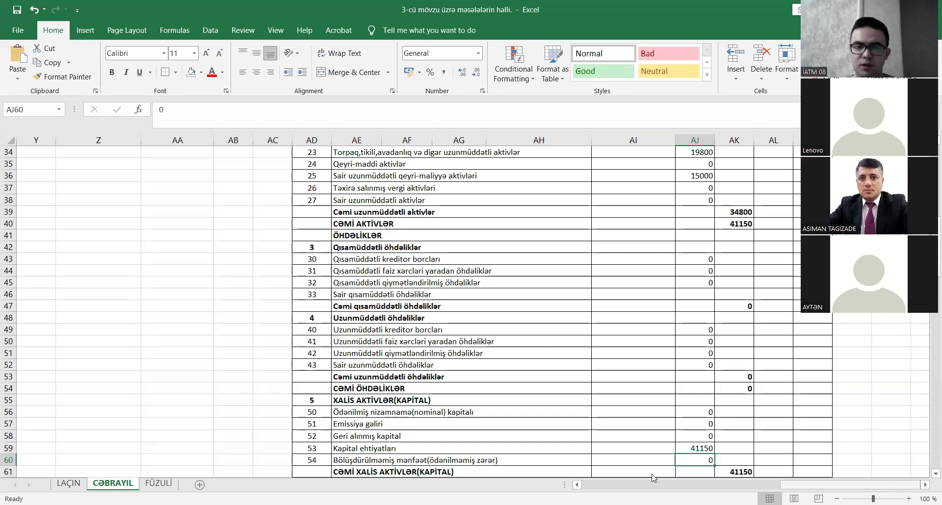
scroll(674, 419, "left", 8)
scroll(675, 418, "down", 20)
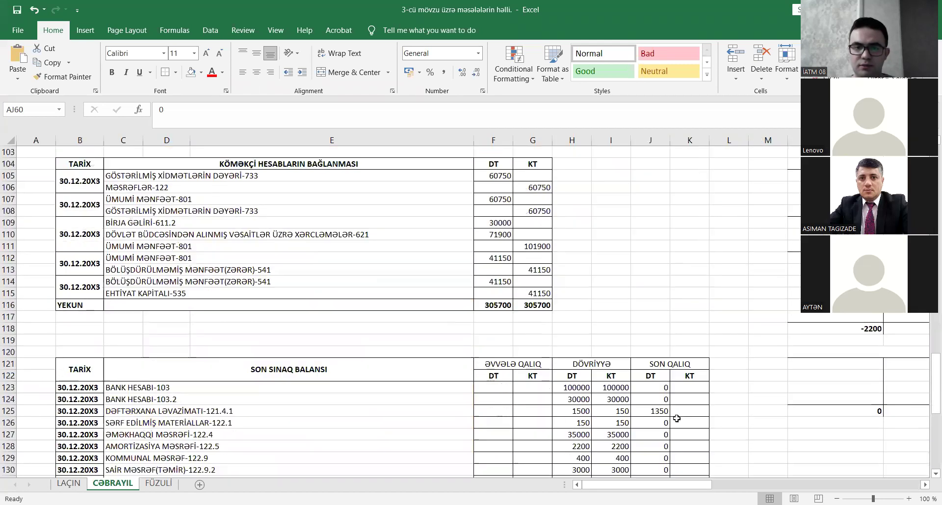
scroll(676, 418, "down", 7)
left_click(700, 364)
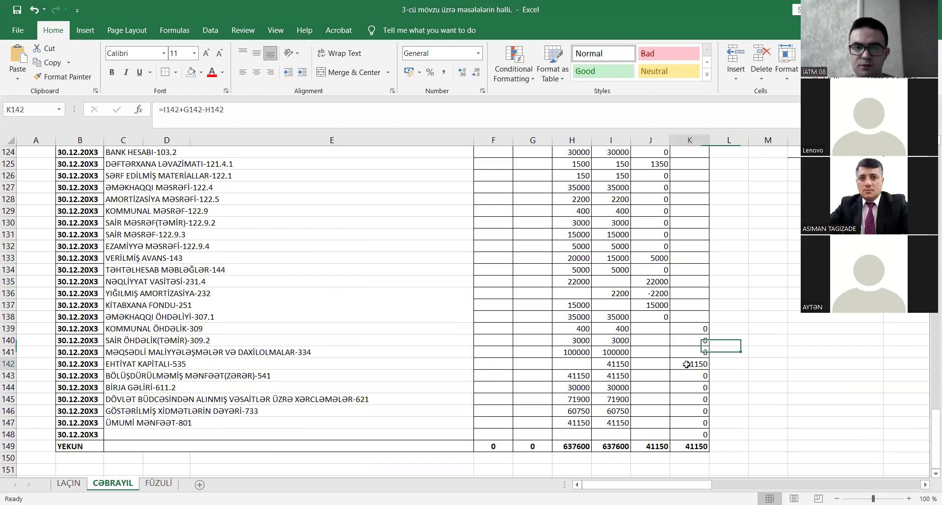
left_click_drag(700, 364, 123, 364)
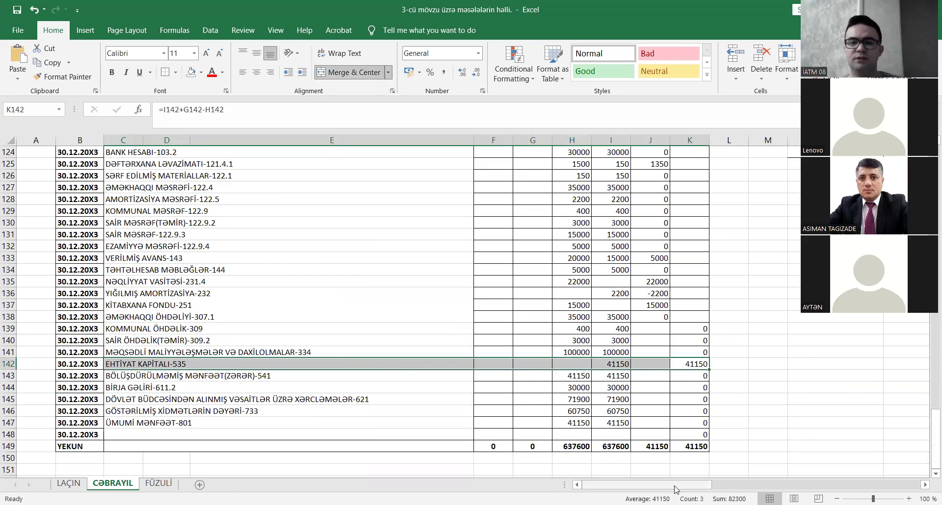
Step: In the Maliyyə fəaliyyətinin nəticələri statement, enter 30000 for Birja əməliyyatlarından gəlir in AJ94 and 71900 for Q/birja əməliyyatlarından gəlir in AJ95
scroll(820, 456, "right", 10)
scroll(633, 434, "up", 12)
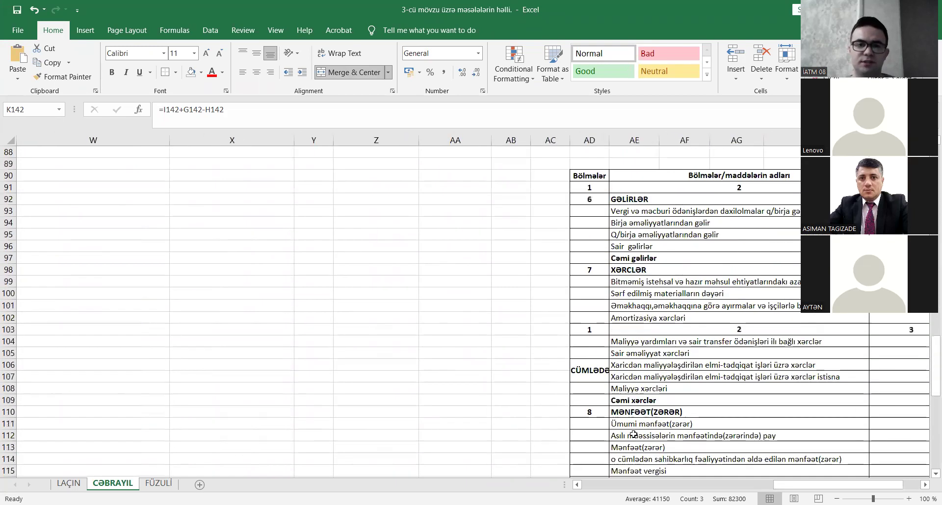
scroll(633, 434, "up", 9)
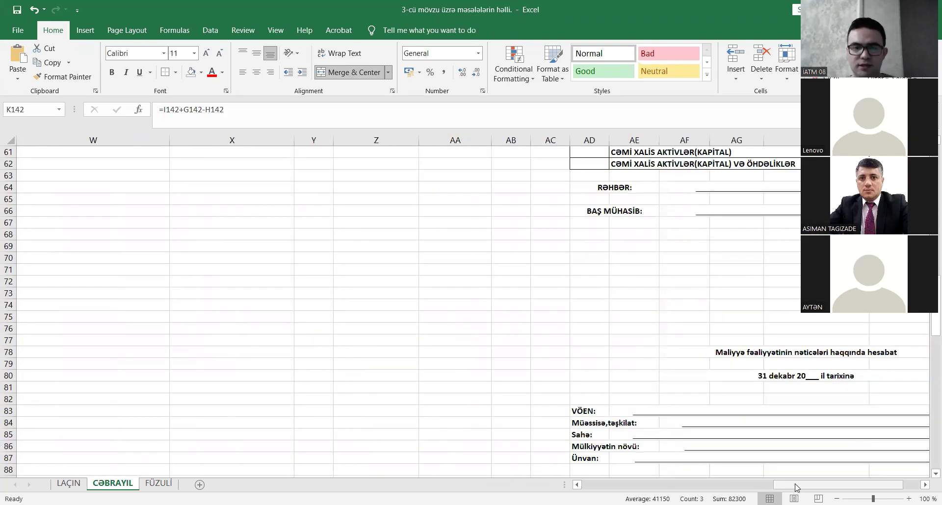
scroll(795, 488, "right", 1)
scroll(739, 254, "down", 3)
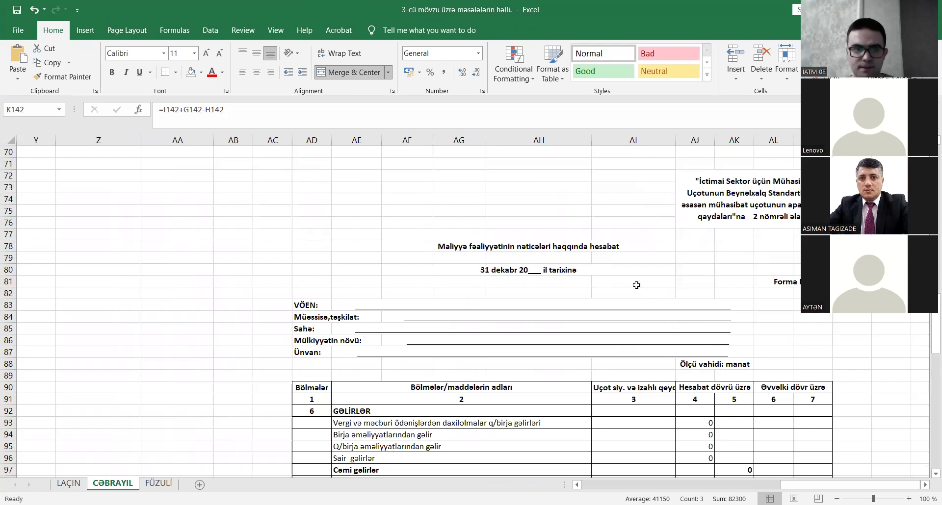
scroll(637, 285, "down", 5)
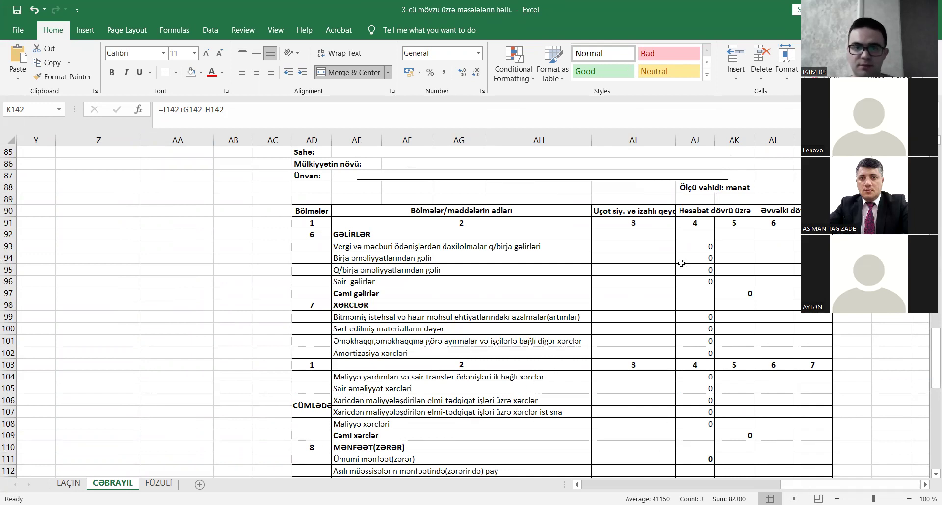
left_click(700, 260)
type("30000")
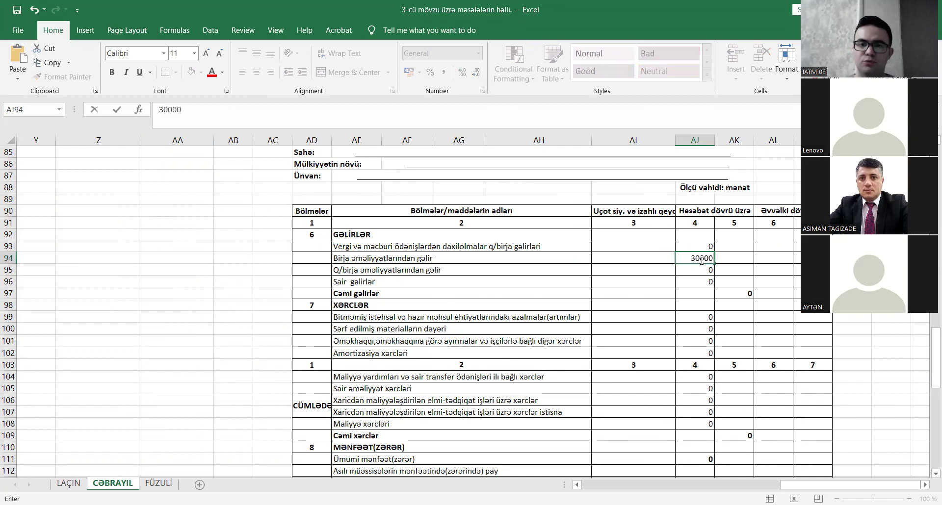
key("Return")
type("71900")
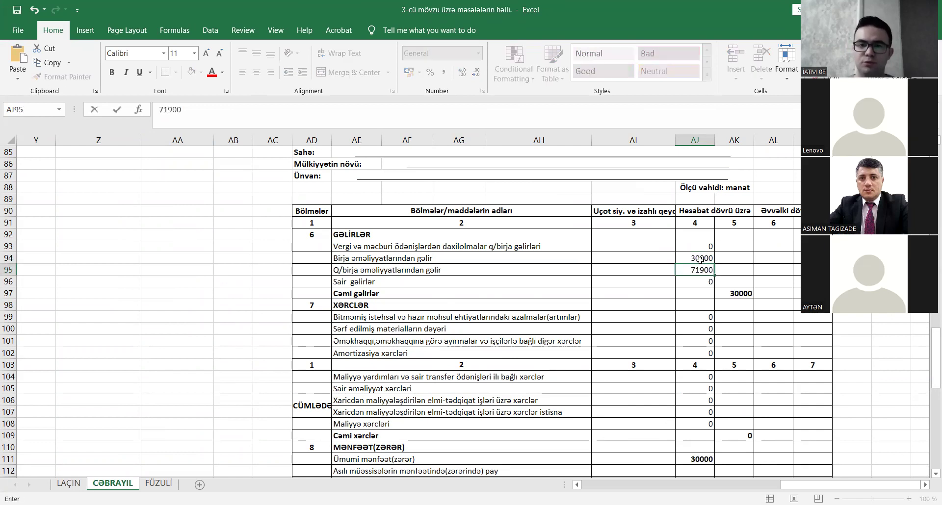
key("Return")
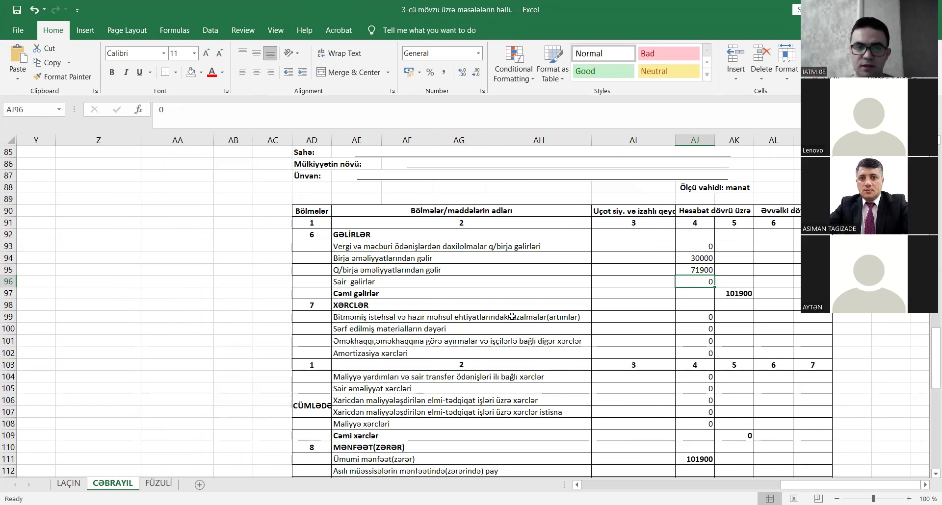
Step: Consult the trial balance and enter 150 for Sərf edilmiş materialların dəyəri in AJ100
left_click(682, 328)
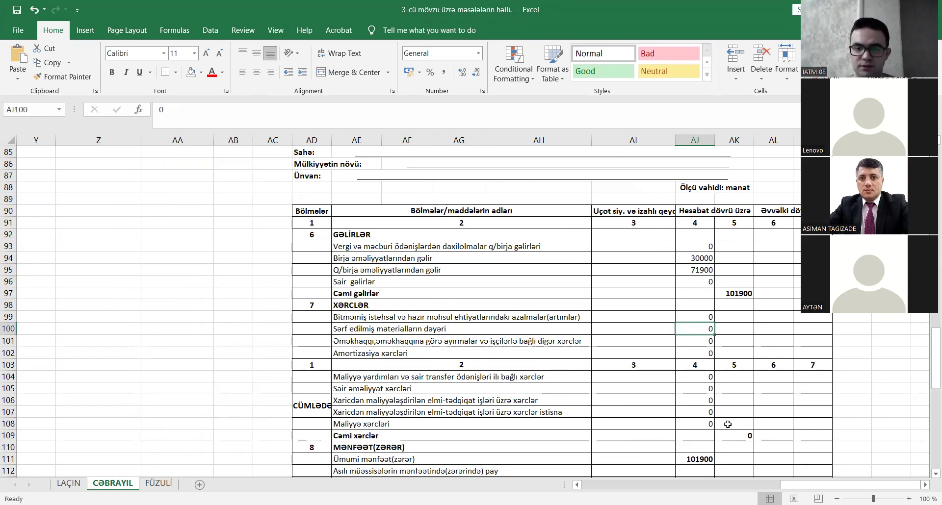
left_click_drag(798, 489, 603, 469)
scroll(653, 377, "down", 8)
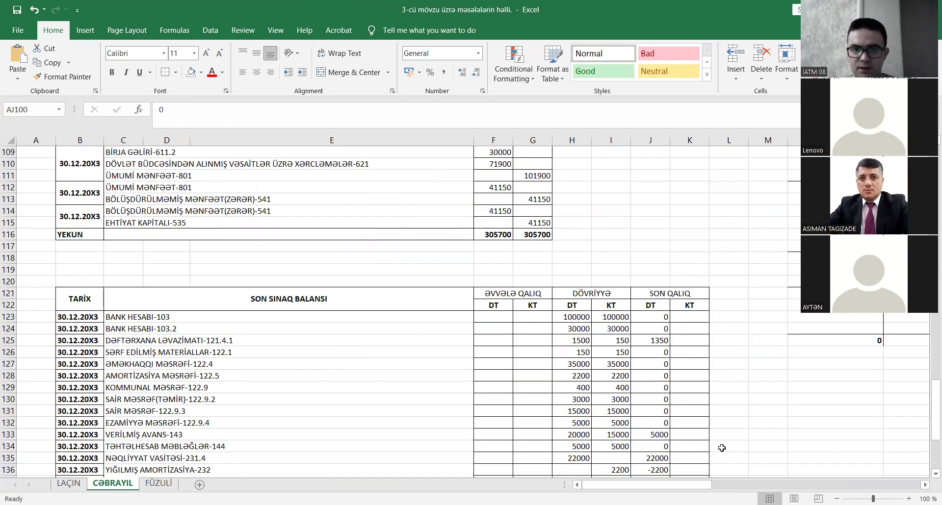
left_click_drag(673, 488, 793, 486)
scroll(793, 486, "up", 11)
type("150")
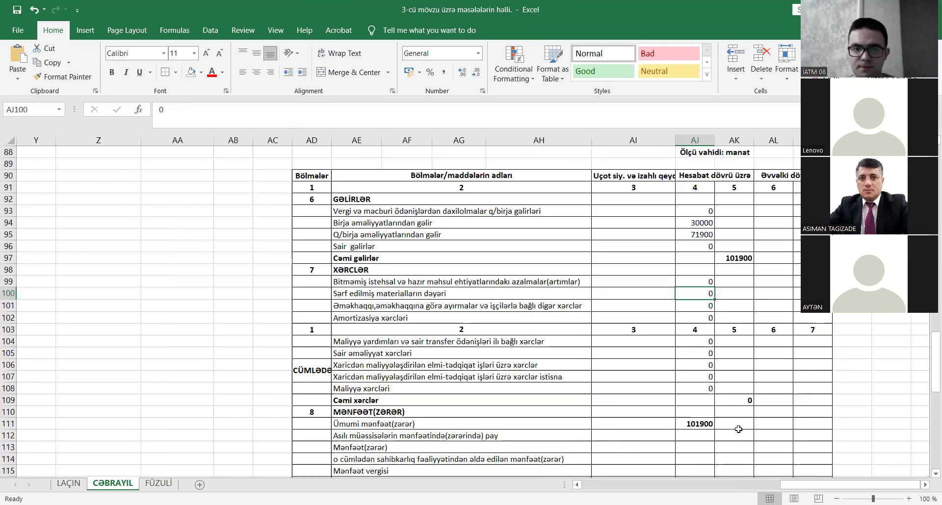
key("Return")
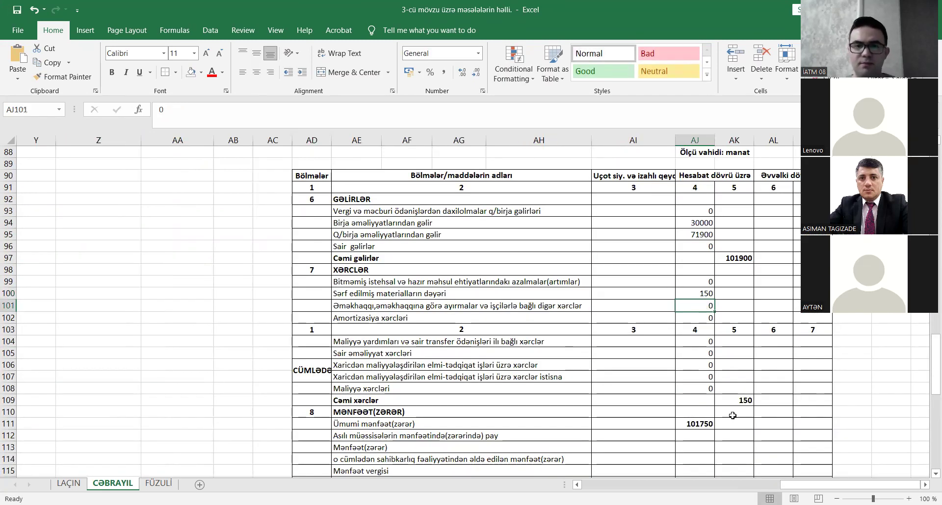
Step: Look up the expenses in DÜZƏLİŞ OLUNMUŞ SINAQ BALANSI and enter 35000 for the Əməkhaqqı line in AJ101 and 2200 for Amortizasiya xərcləri in AJ102
left_click_drag(821, 487, 549, 403)
scroll(548, 404, "up", 6)
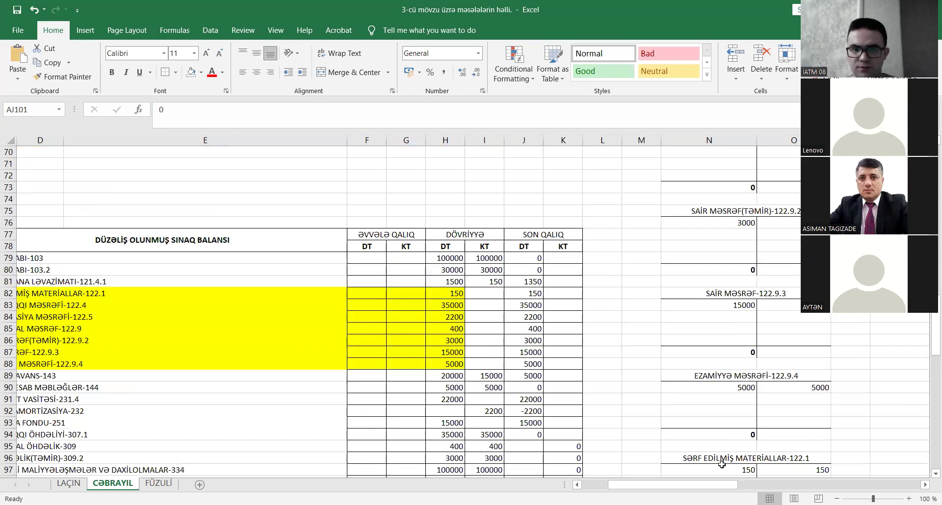
left_click_drag(713, 490, 883, 487)
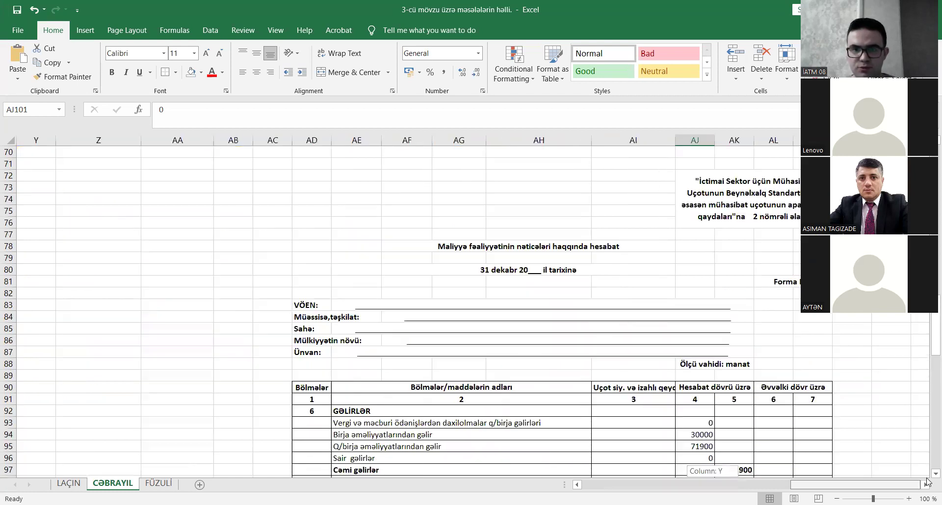
scroll(806, 445, "down", 6)
type("35000")
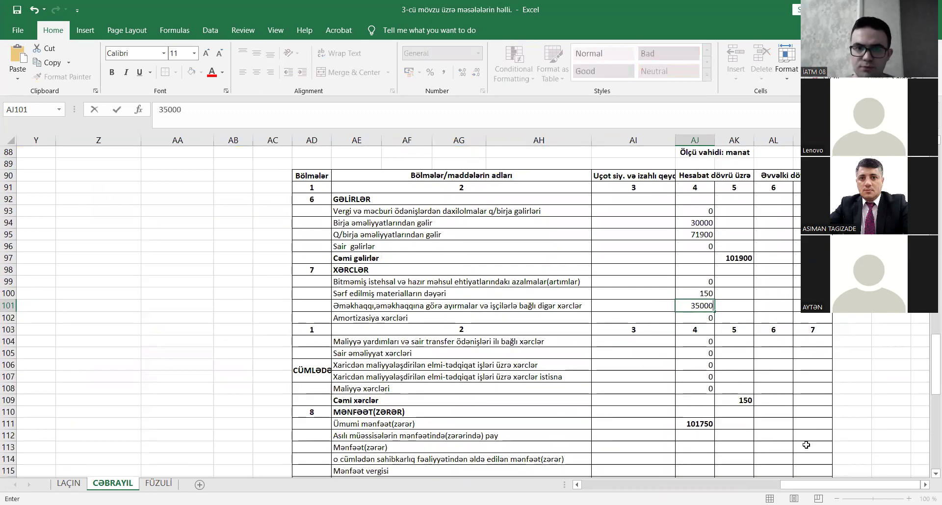
key("Return")
type("2200")
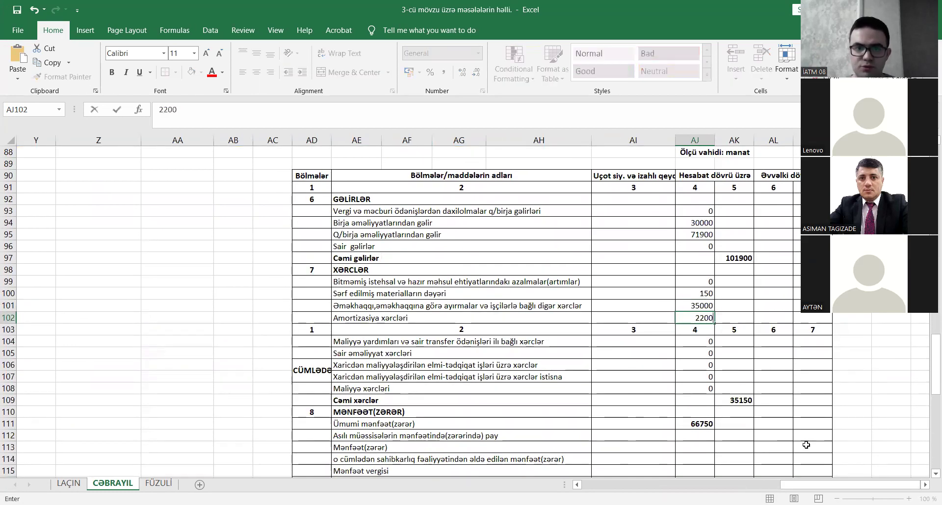
key("Return")
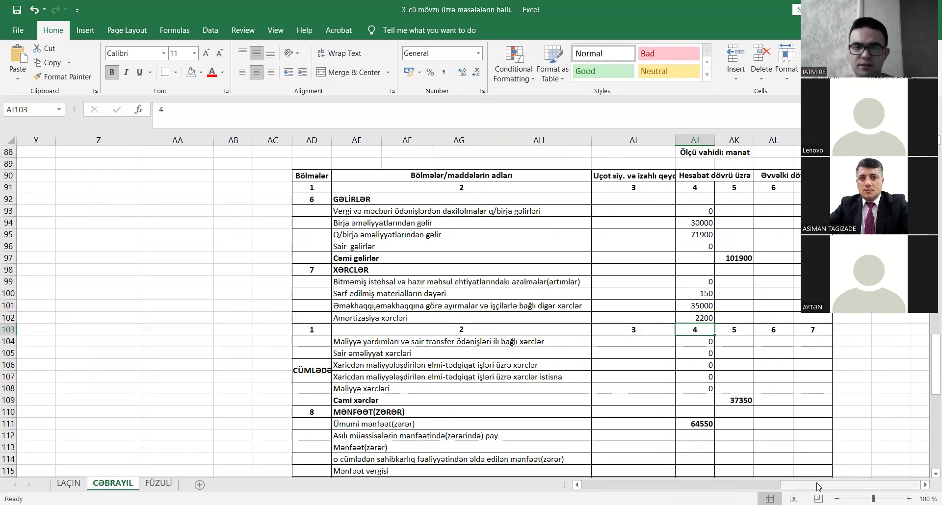
Step: Sum the remaining expense accounts in H85:H88 by selecting them and enter 23400 for Sair əməliyyat xərcləri in AJ105
left_click_drag(816, 485, 618, 485)
scroll(581, 361, "up", 2)
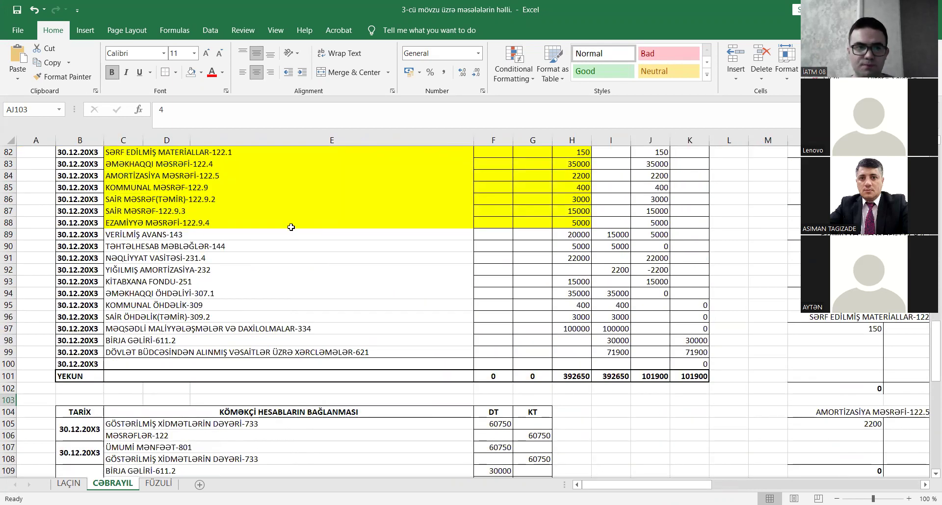
left_click_drag(579, 191, 584, 225)
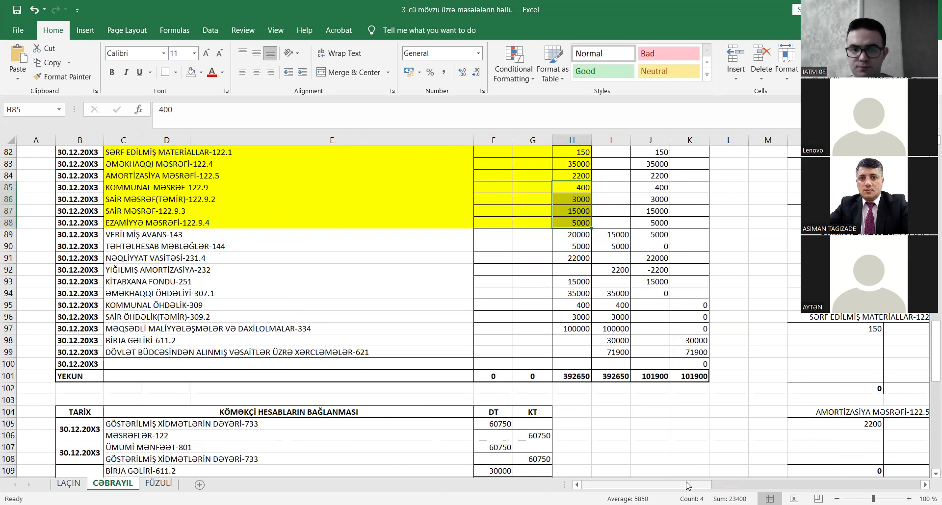
left_click_drag(691, 486, 927, 478)
scroll(687, 417, "down", 2)
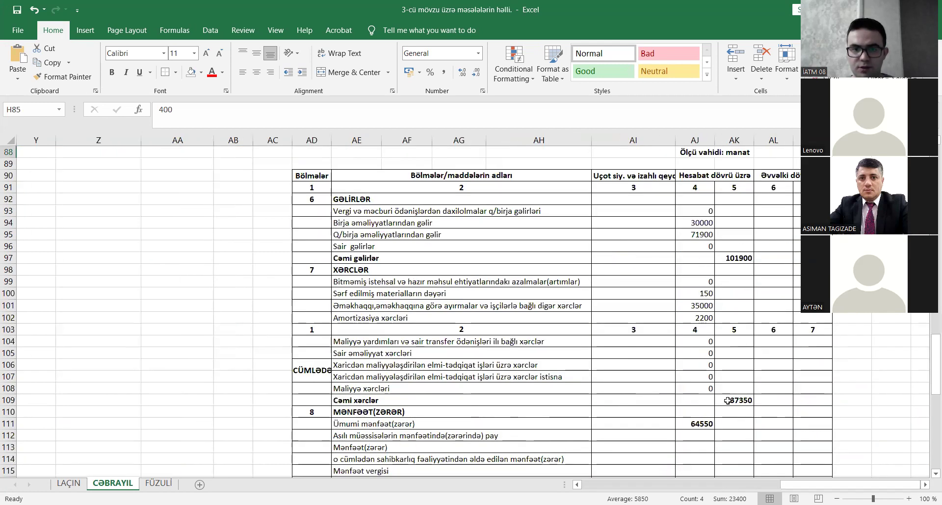
left_click(689, 354)
type("23400")
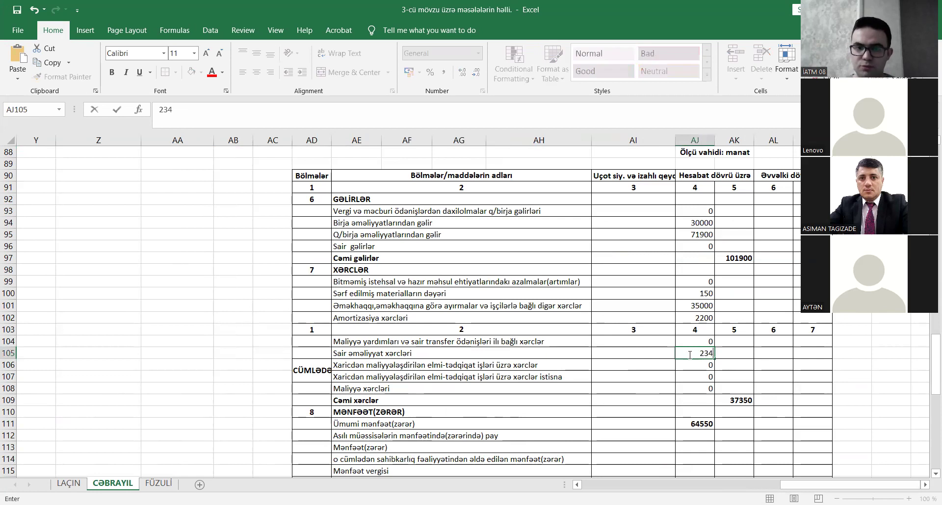
key("Return")
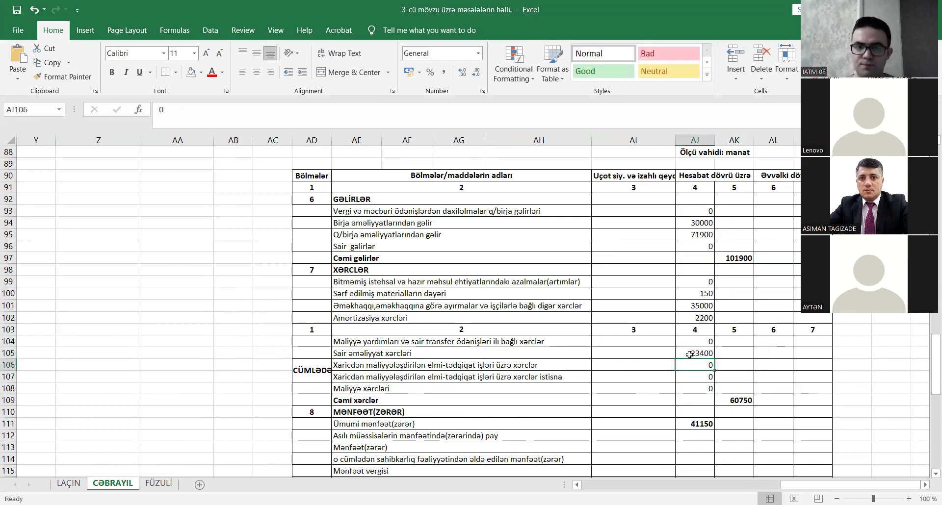
Step: Check the Cəmi xərclər, Ümumi mənfəət and Xalis mənfəət results, and compare them with the capital section of the financial position statement
left_click(740, 400)
left_click(709, 425)
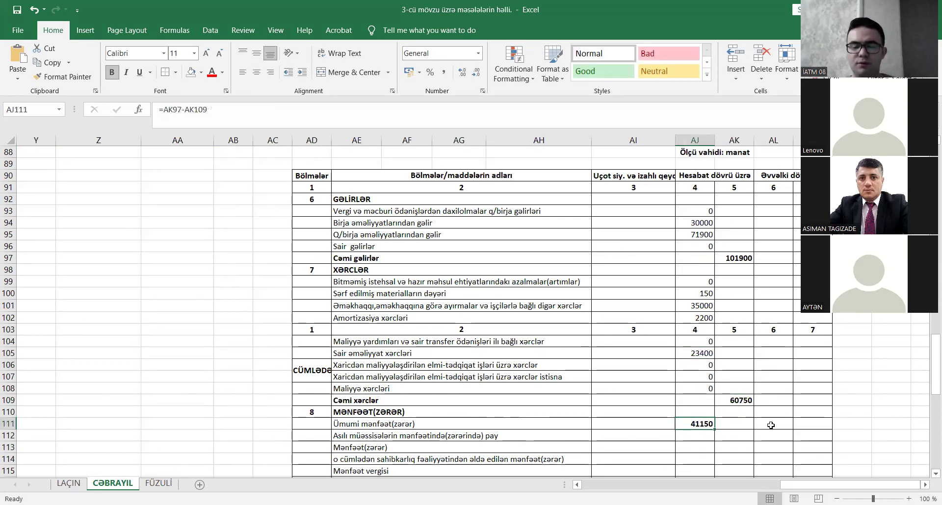
scroll(771, 424, "down", 2)
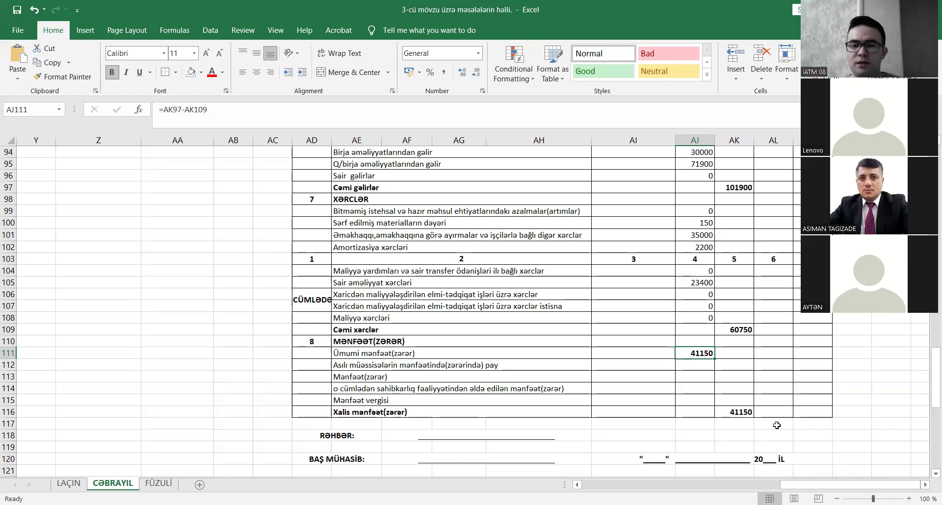
scroll(731, 361, "up", 13)
scroll(708, 250, "up", 5)
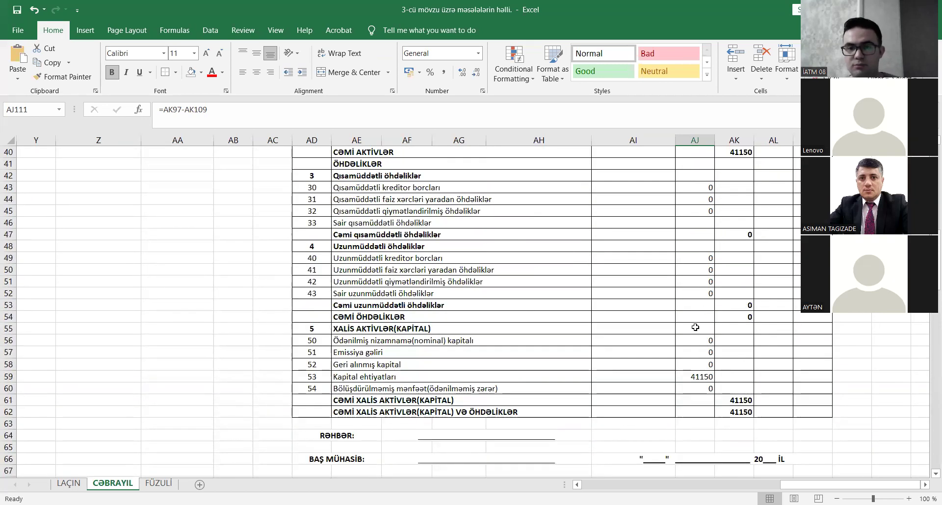
Step: Delete the unused row B148:K148 just above YEKUN in the SON SINAQ BALANSI table
left_click_drag(841, 484, 534, 451)
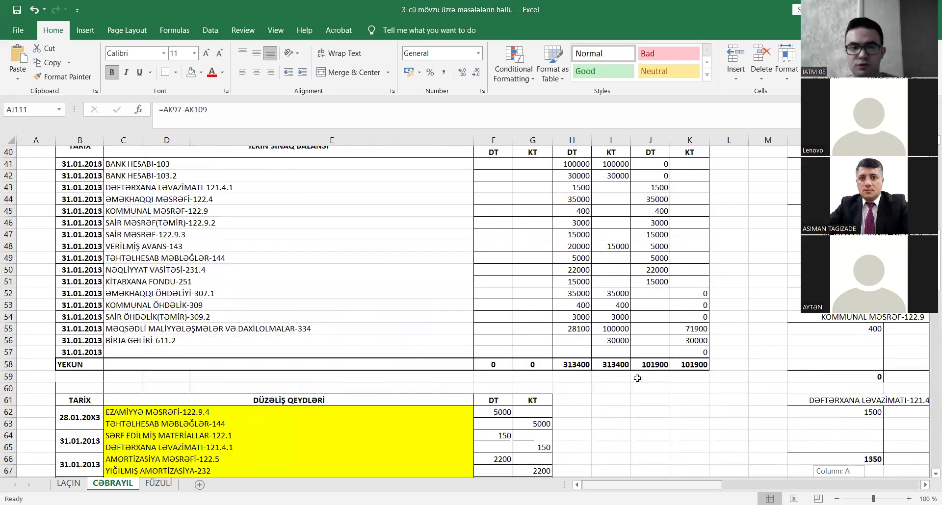
scroll(637, 378, "down", 20)
scroll(687, 378, "down", 8)
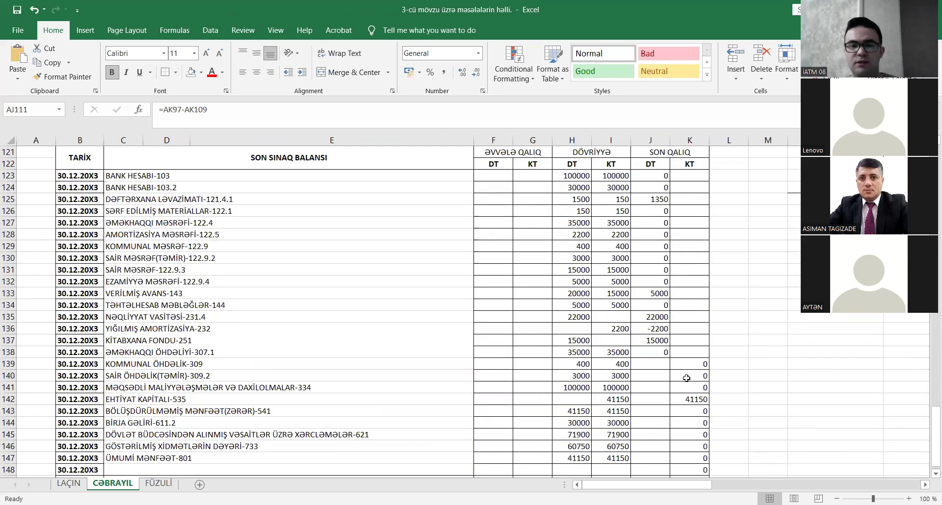
left_click_drag(658, 341, 571, 342)
left_click(566, 378)
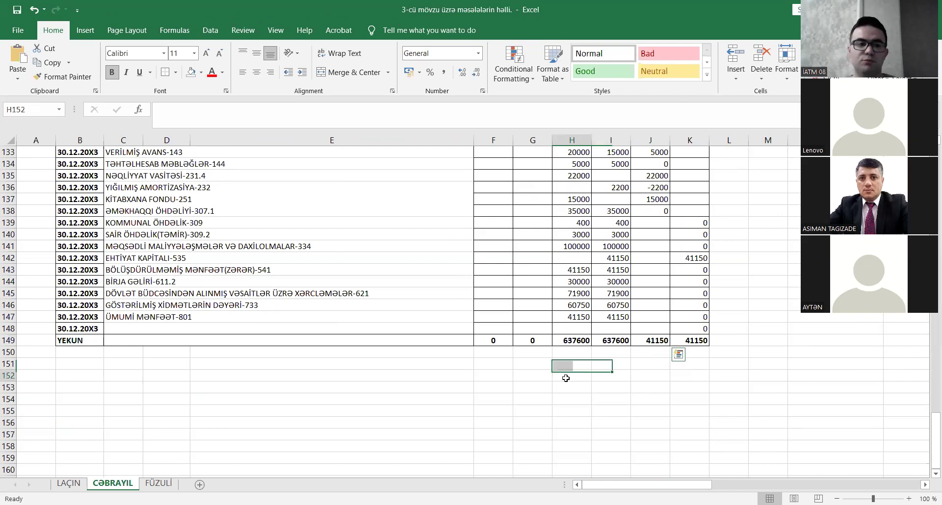
left_click_drag(96, 329, 684, 329)
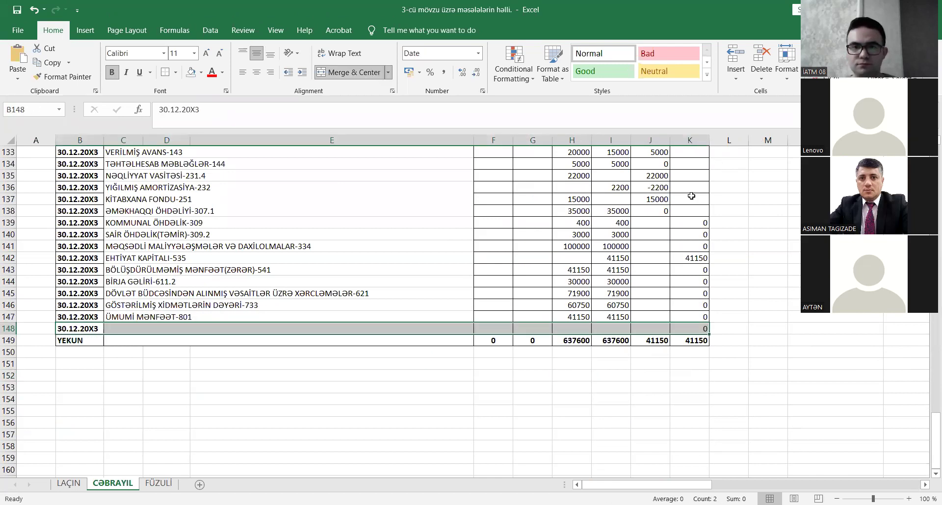
key("ctrl+minus")
key("Return")
left_click(623, 378)
Step: Delete the unused row B100:K100 just above YEKUN in the DÜZƏLİŞ OLUNMUŞ SINAQ BALANSI table
scroll(623, 380, "up", 14)
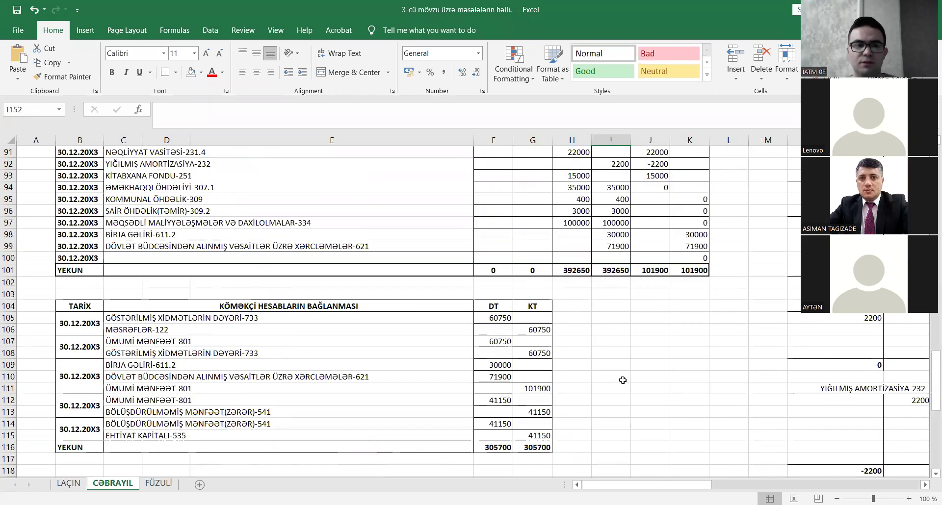
left_click_drag(67, 257, 690, 259)
right_click(690, 258)
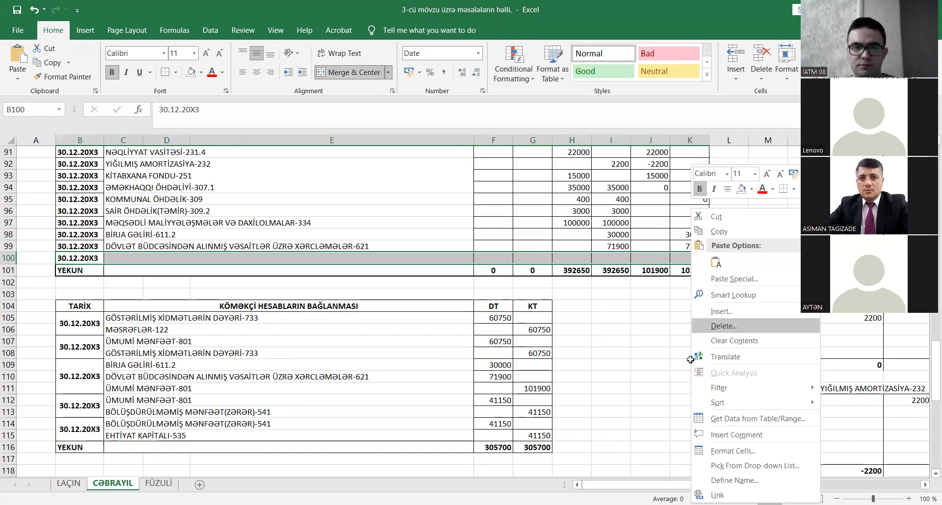
key("Return")
key("Return")
left_click(680, 365)
Step: Remove the yellow fill from the expense account rows in C81:H88 of DÜZƏLİŞ OLUNMUŞ SINAQ BALANSI
scroll(680, 365, "up", 10)
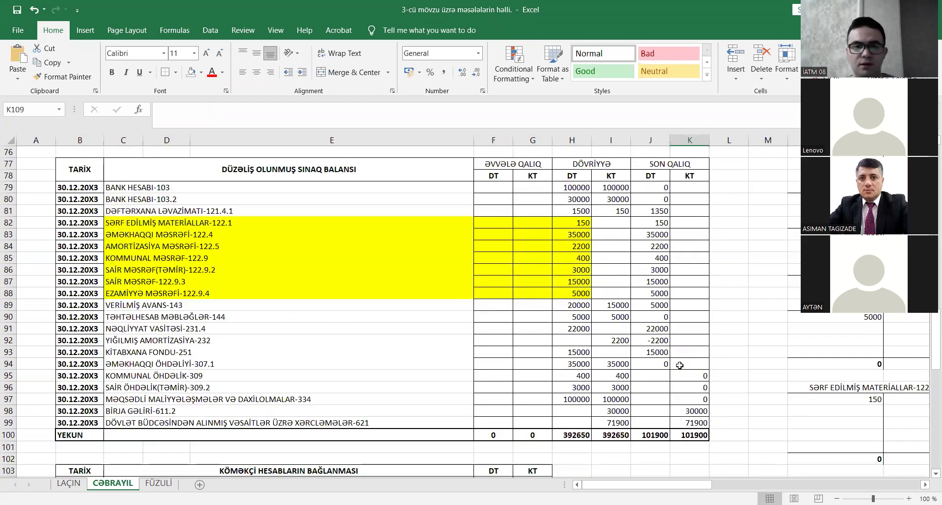
scroll(251, 368, "down", 3)
left_click_drag(162, 283, 586, 365)
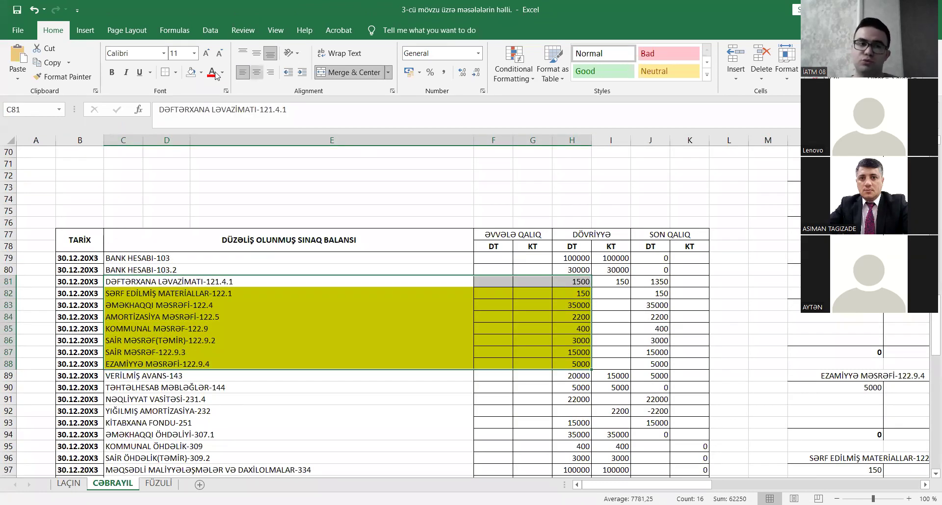
left_click(192, 72)
left_click(305, 178)
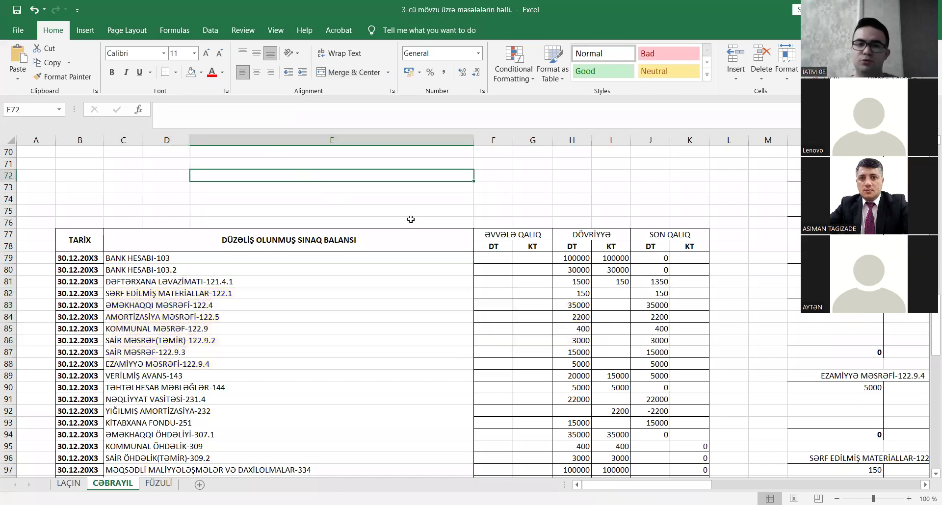
scroll(473, 263, "up", 4)
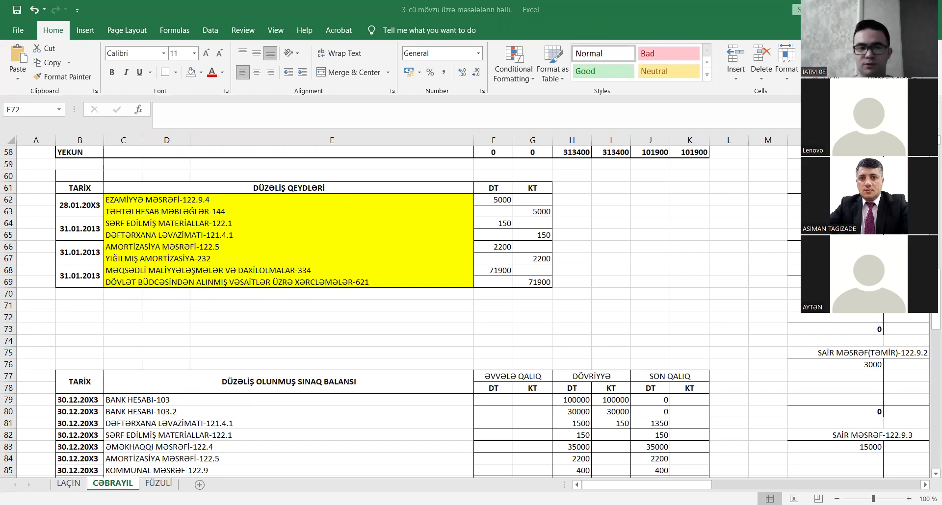
key("alt+Tab")
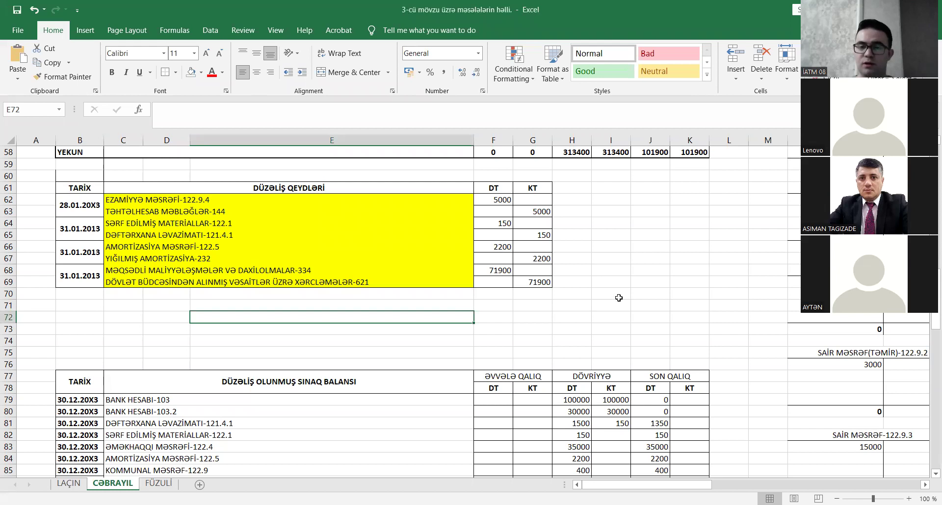